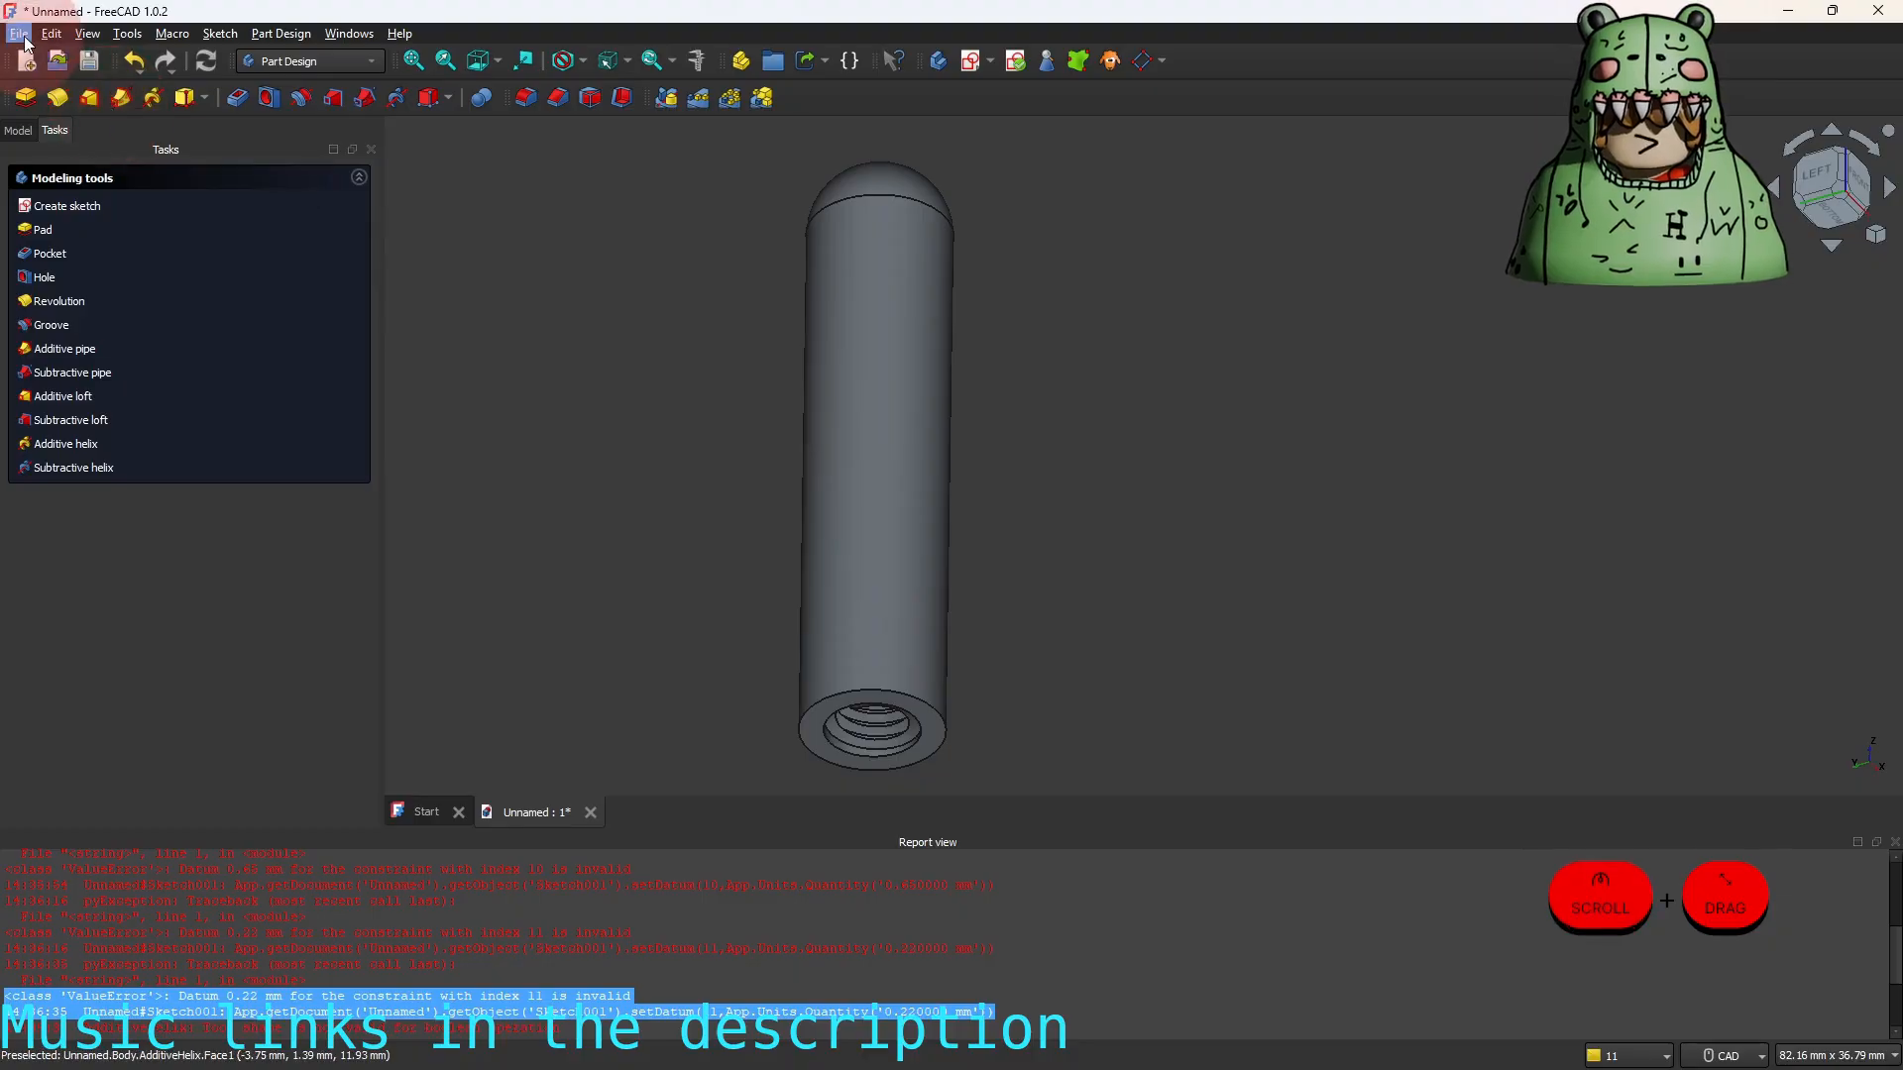
left_click(19, 32)
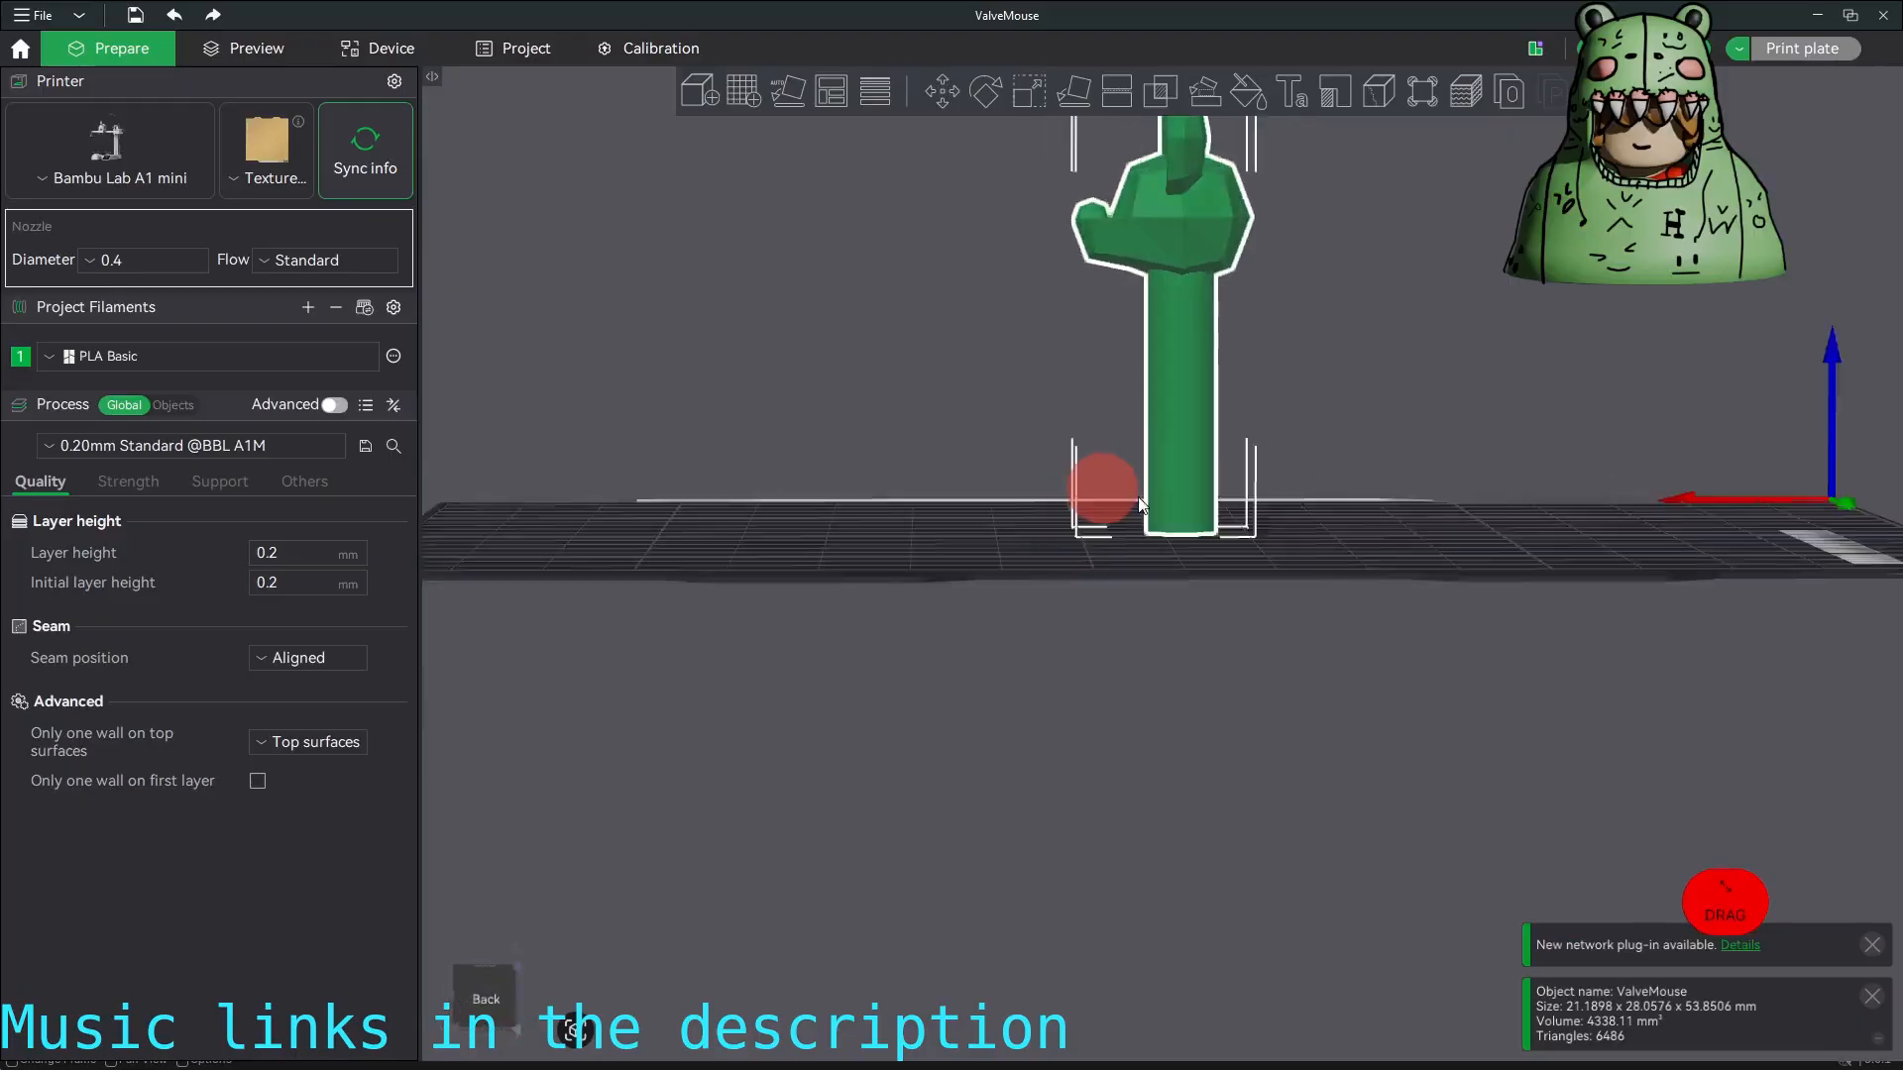
left_click_drag(1105, 479, 1191, 497)
right_click_drag(1191, 497, 1103, 652)
left_click_drag(1103, 652, 1073, 764)
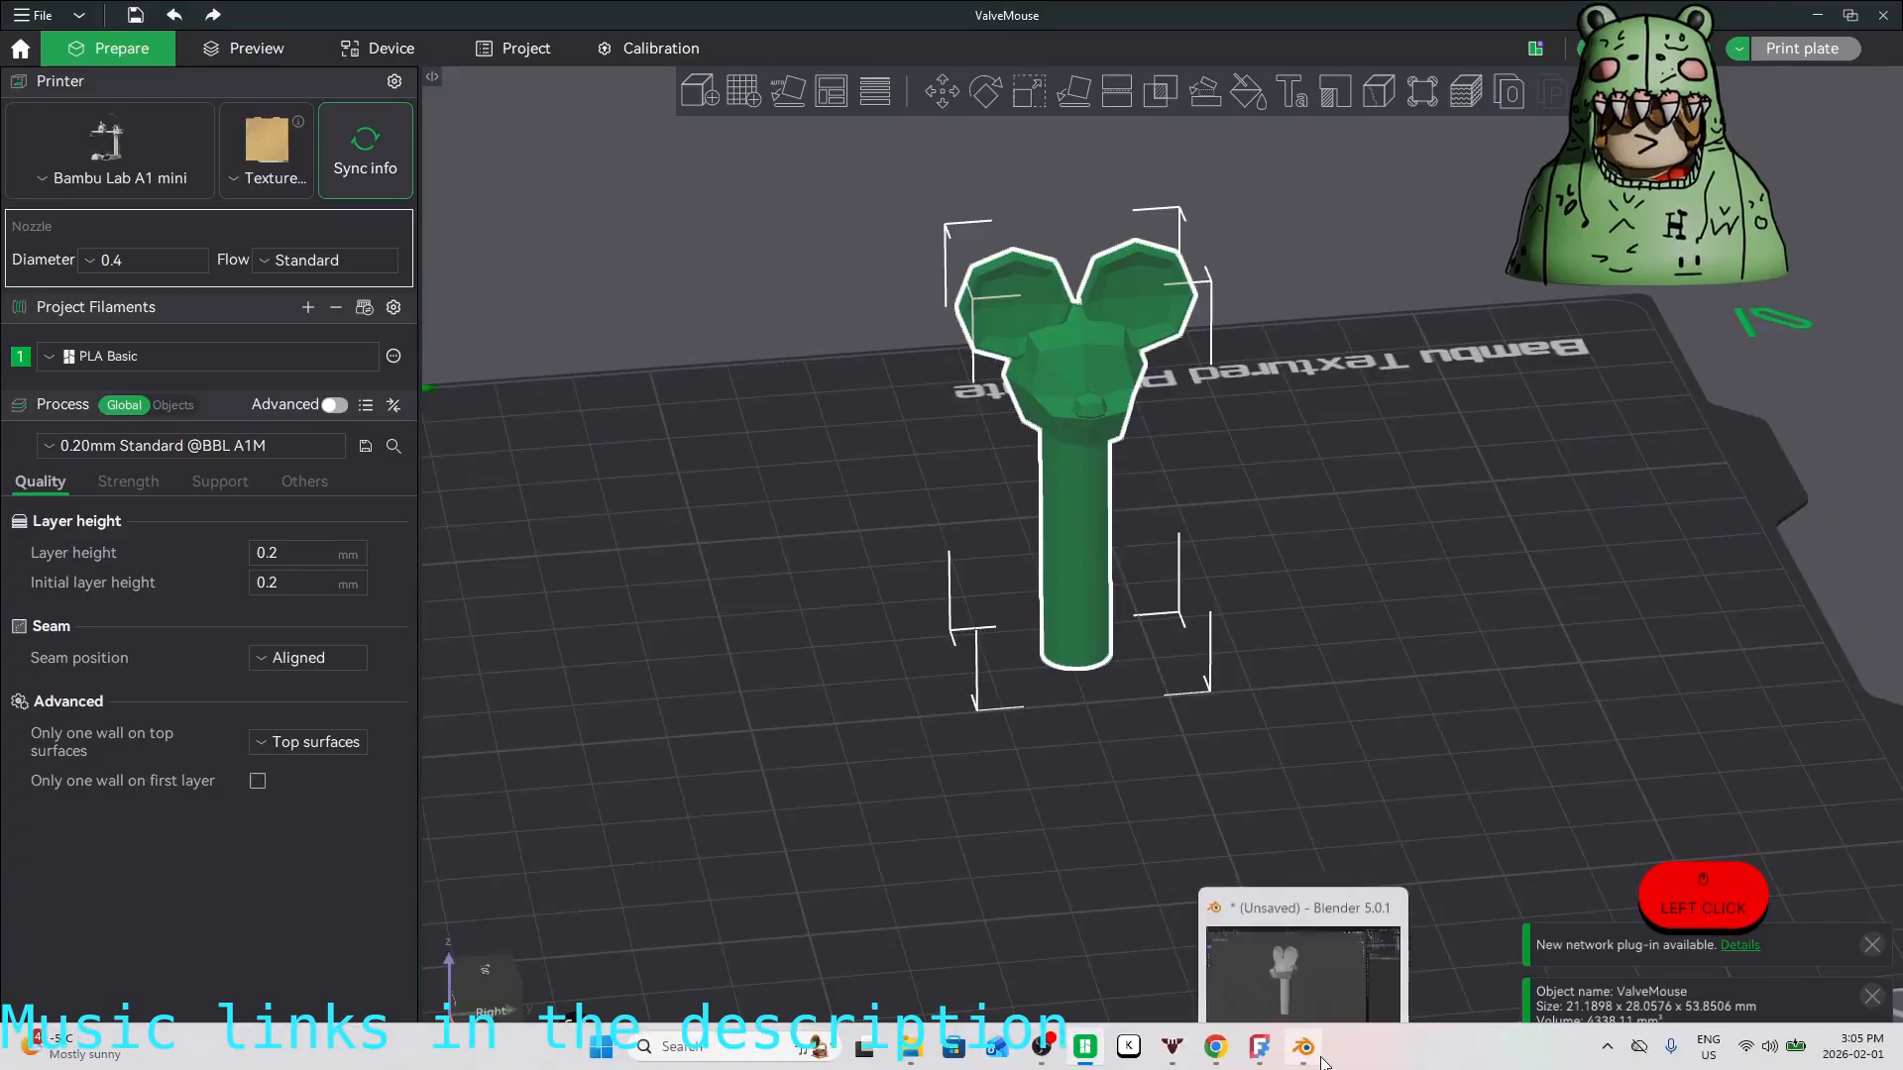
left_click(1289, 942)
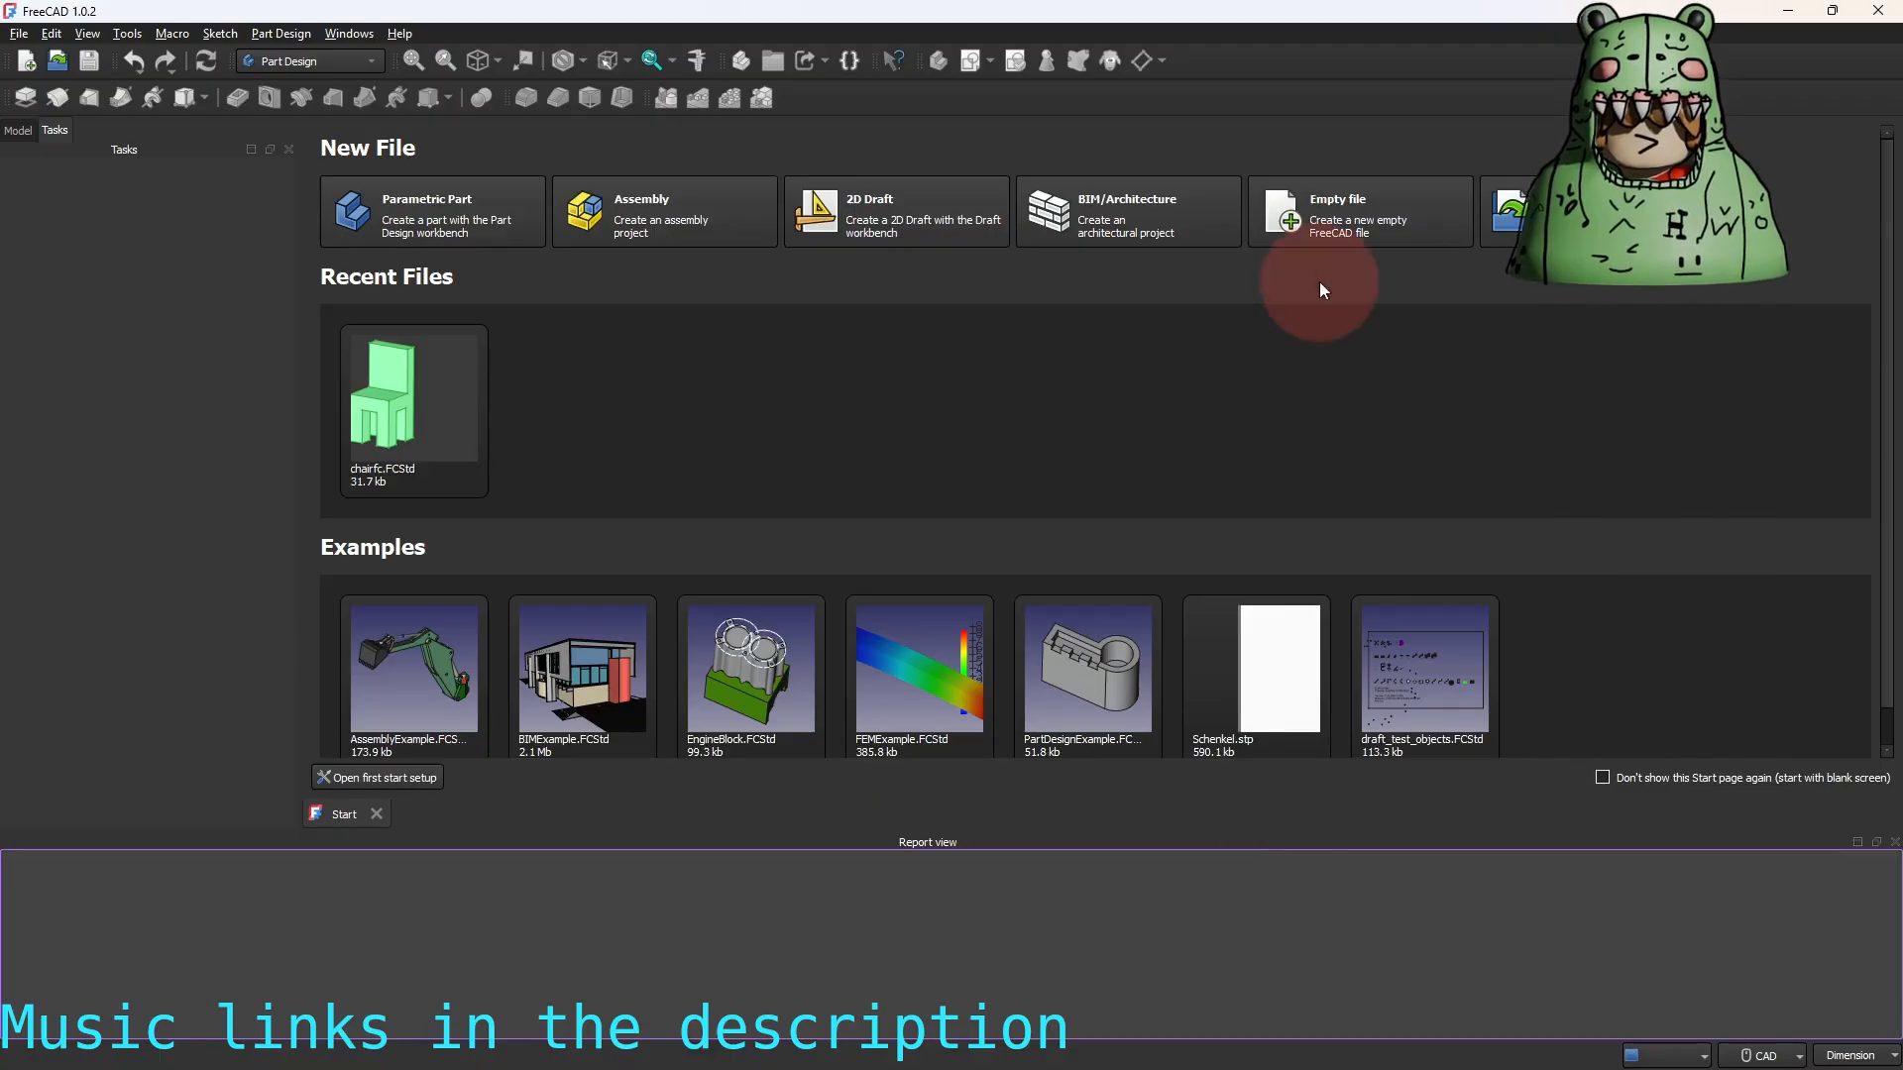
Create a new empty file and start a sketch on the XY plane.
left_click(1317, 212)
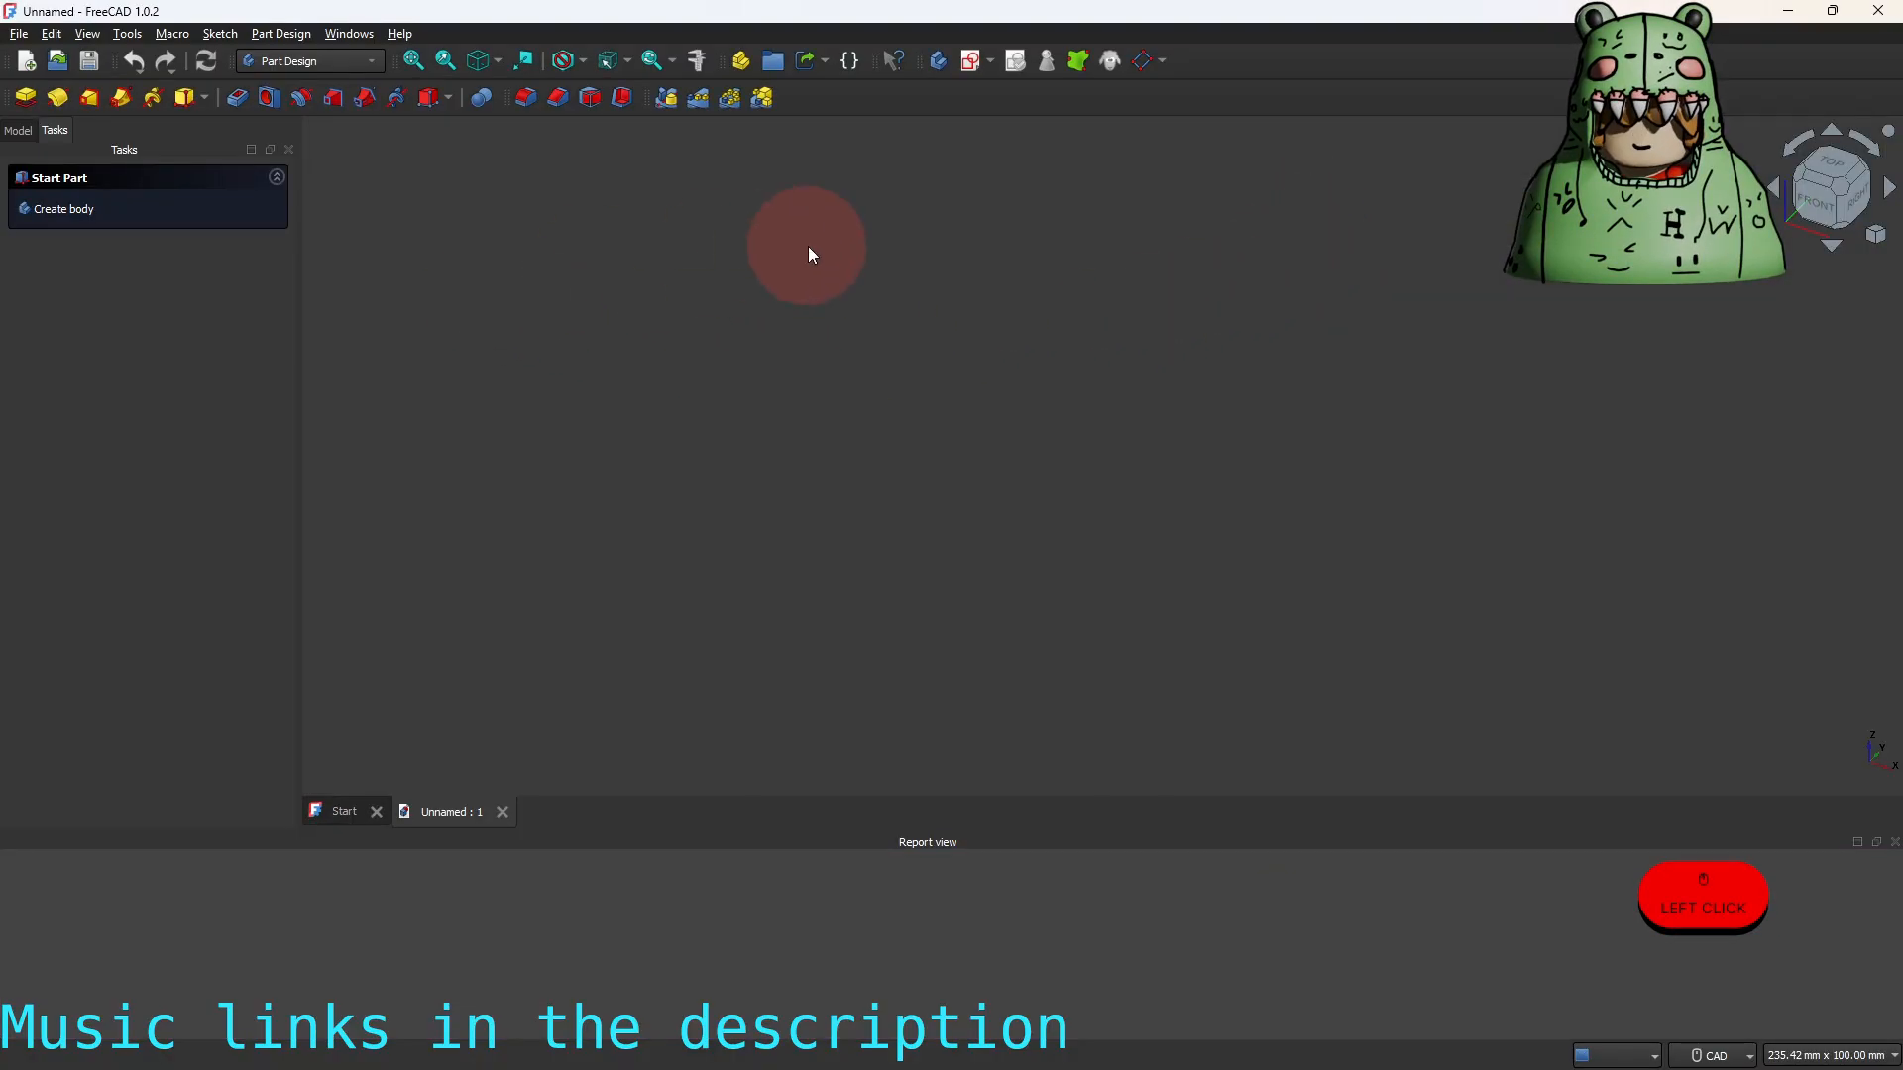
left_click(973, 67)
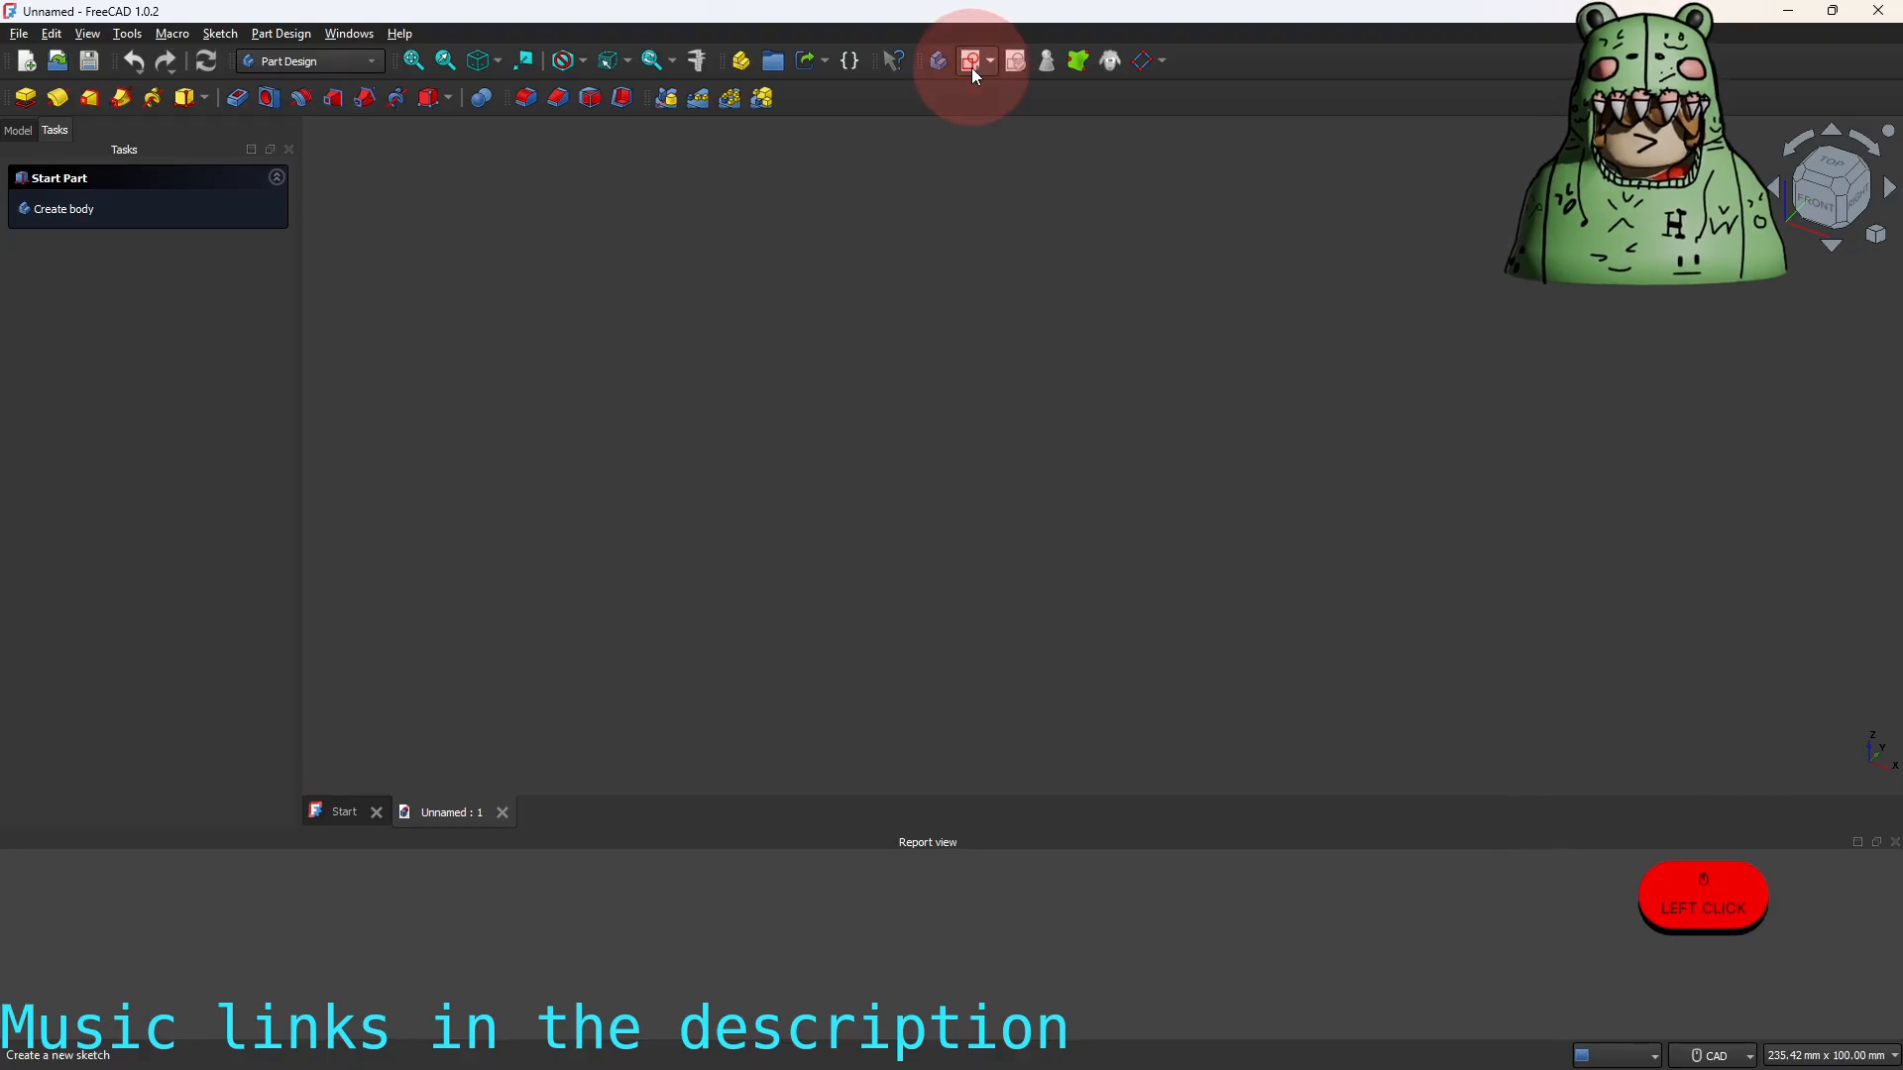
left_click(849, 467)
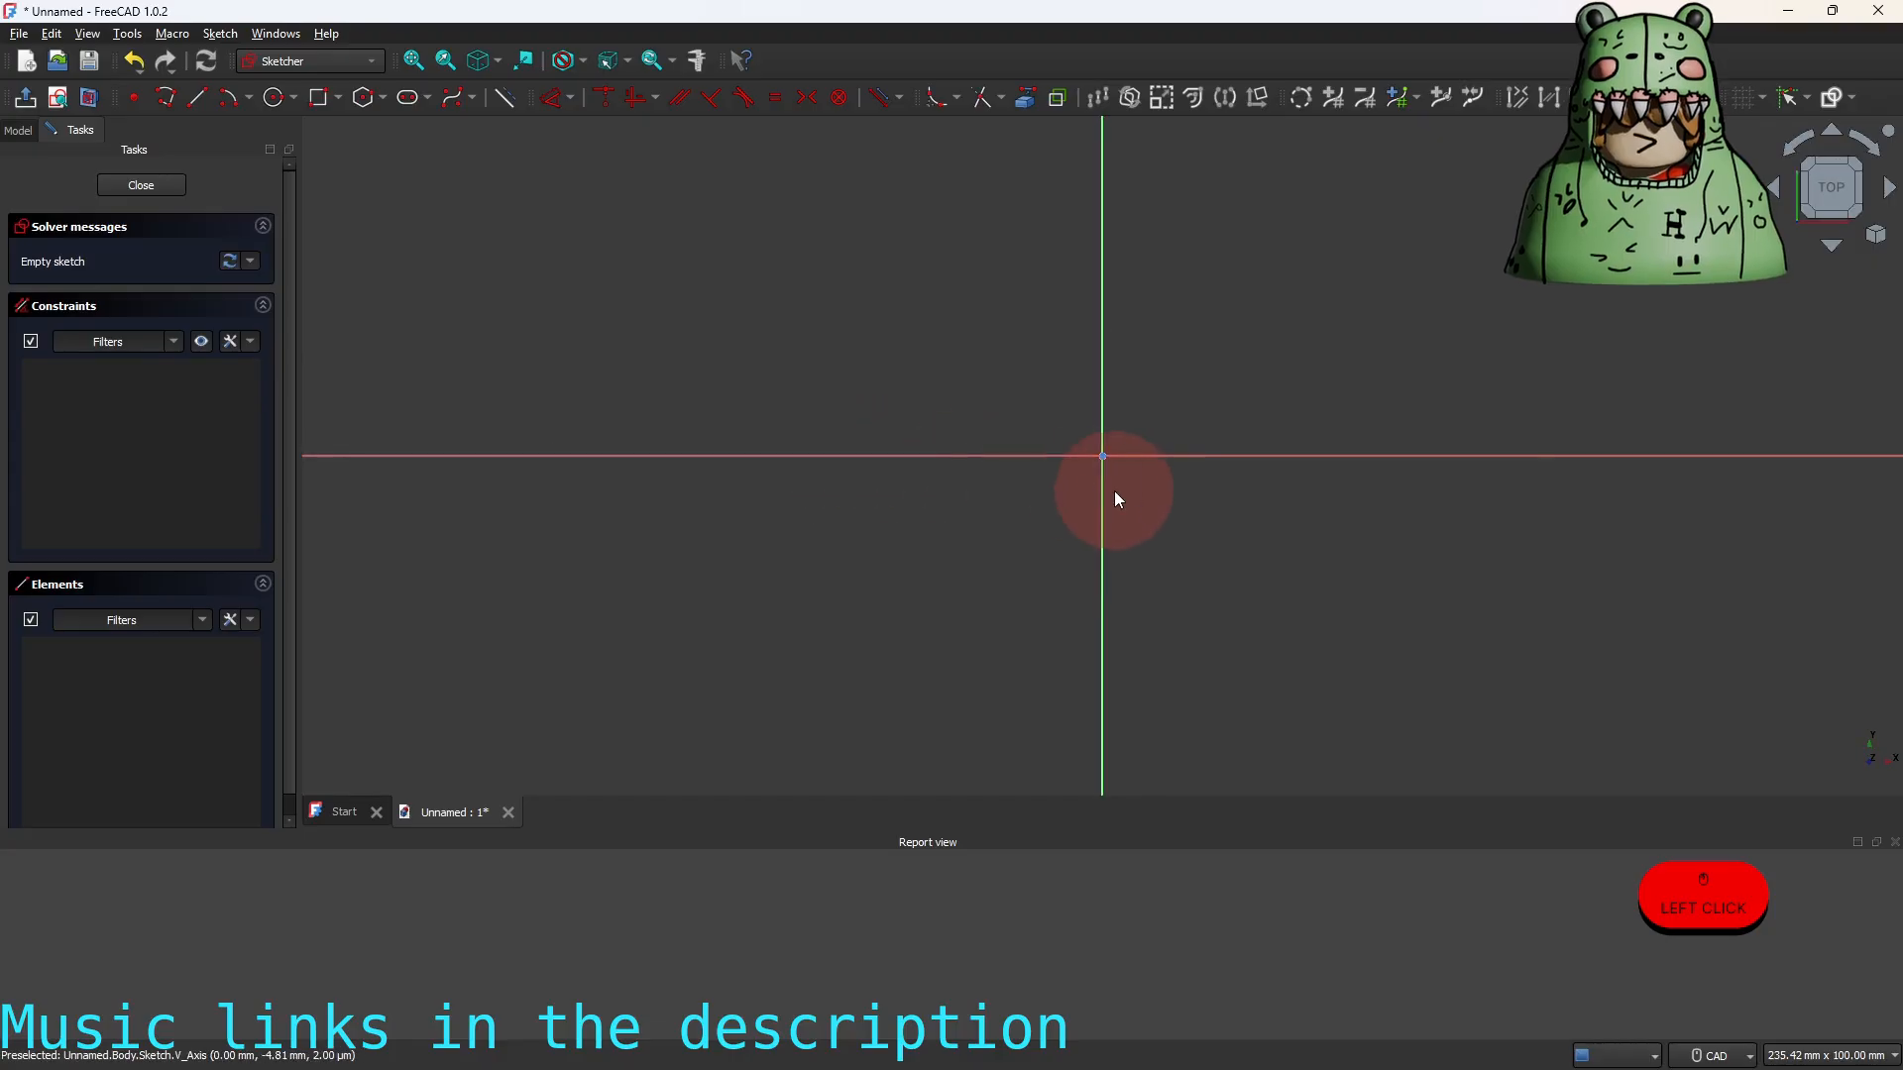
Draw an 8 mm diameter circle centred on the origin and close the sketch.
scroll(1118, 495, "up", 5)
middle_click_drag(1100, 459, 1096, 531)
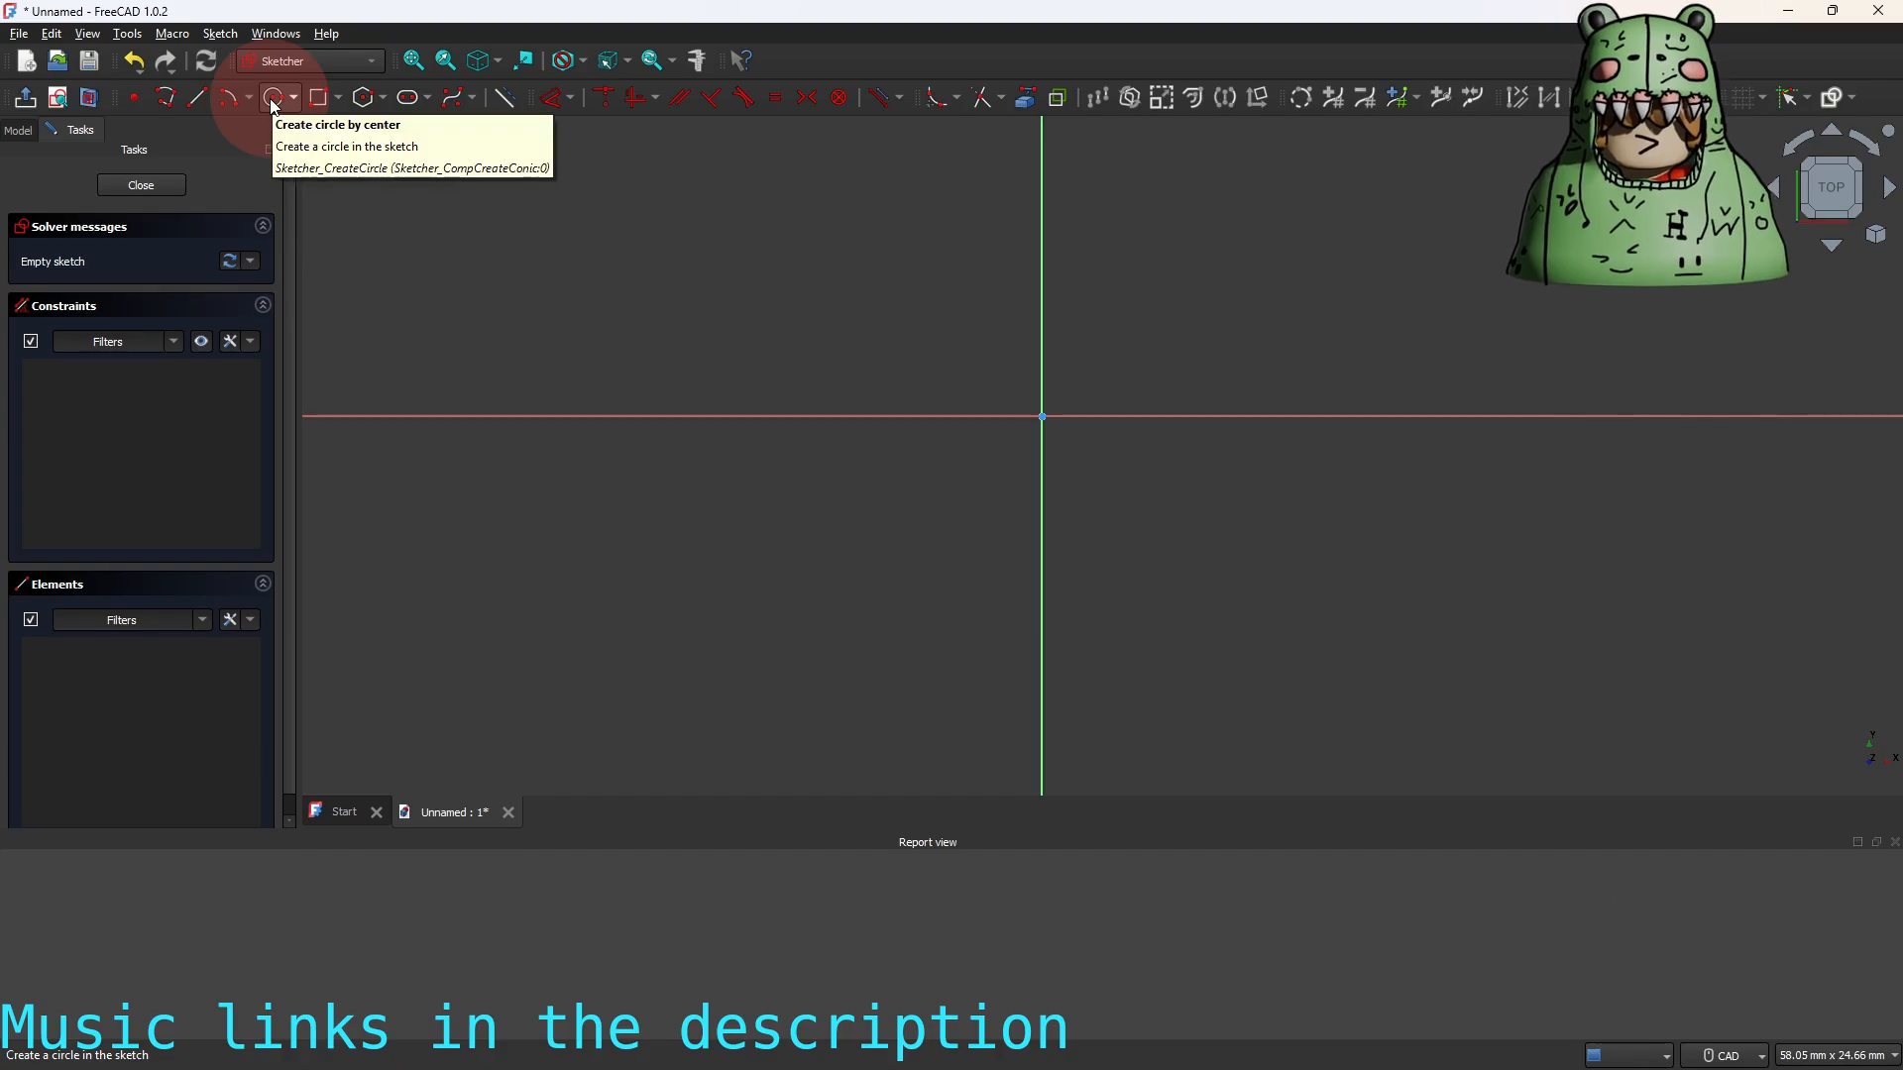
left_click(274, 103)
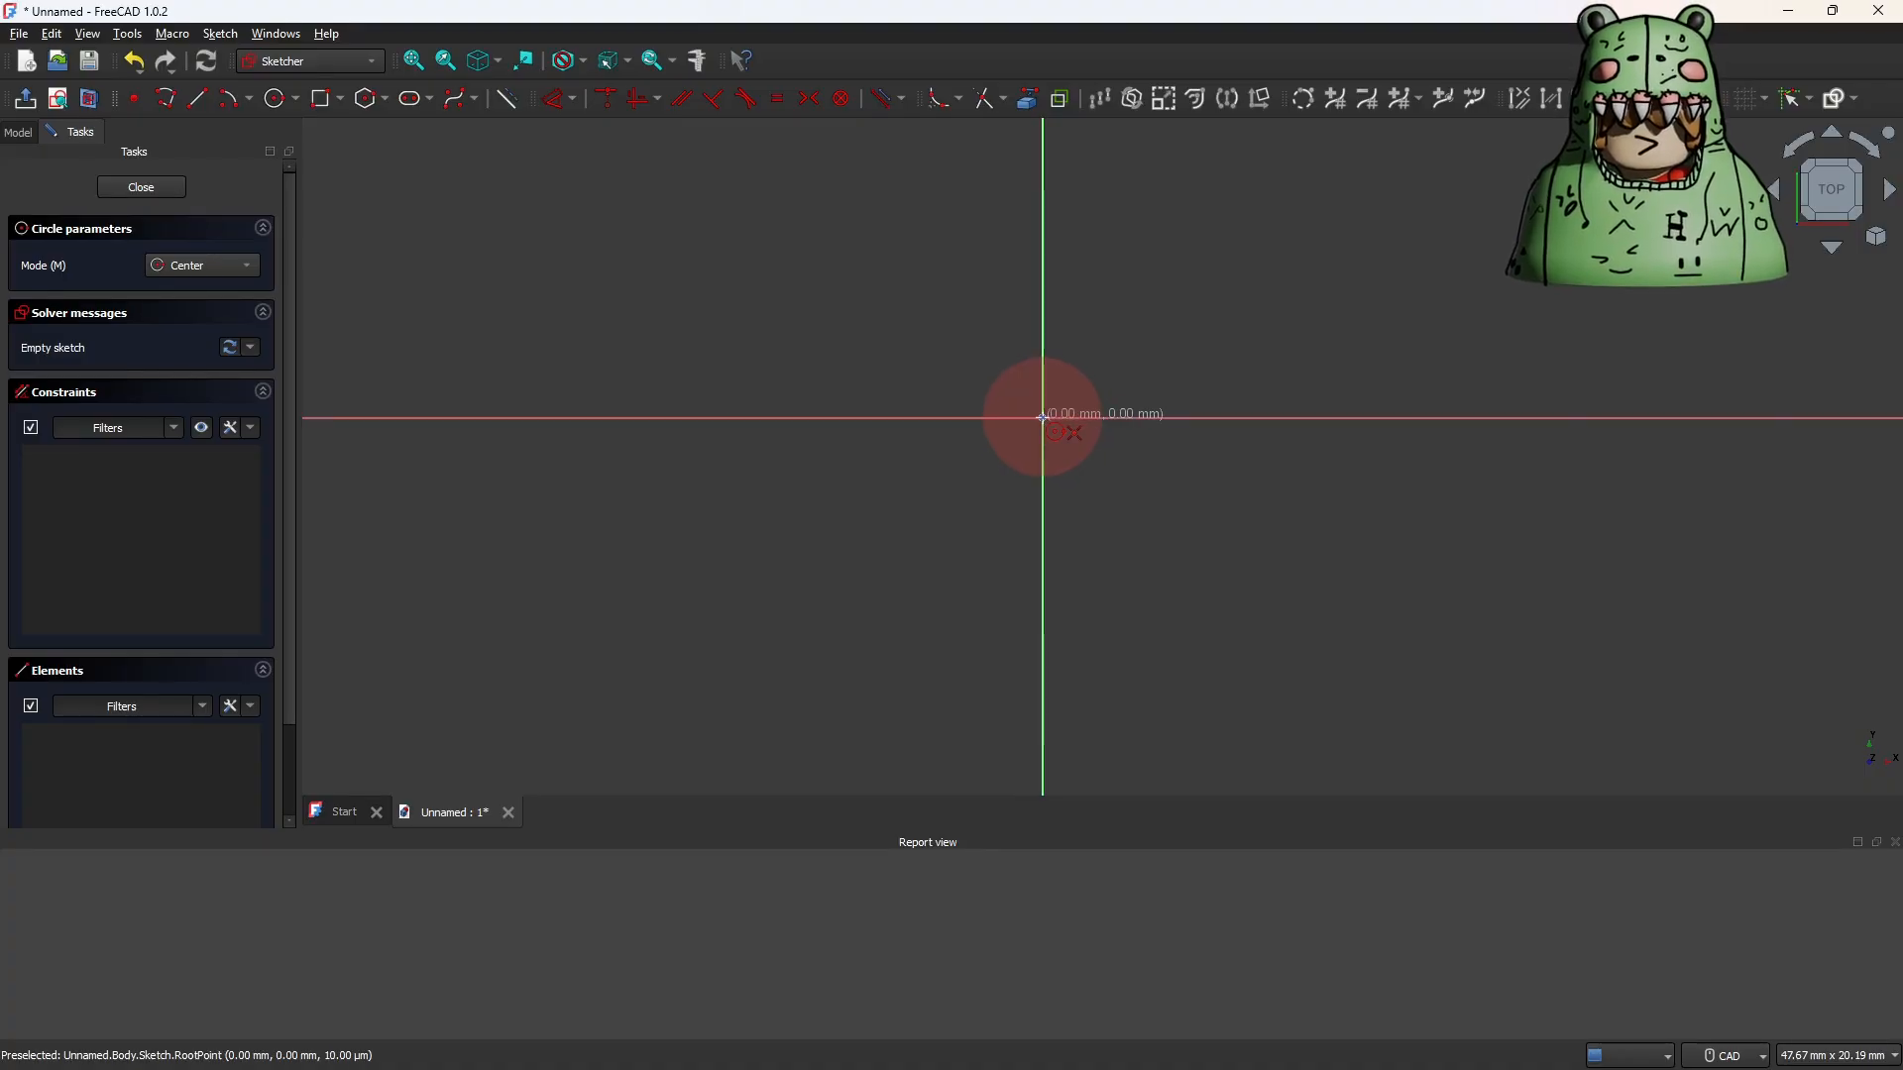
left_click(1043, 418)
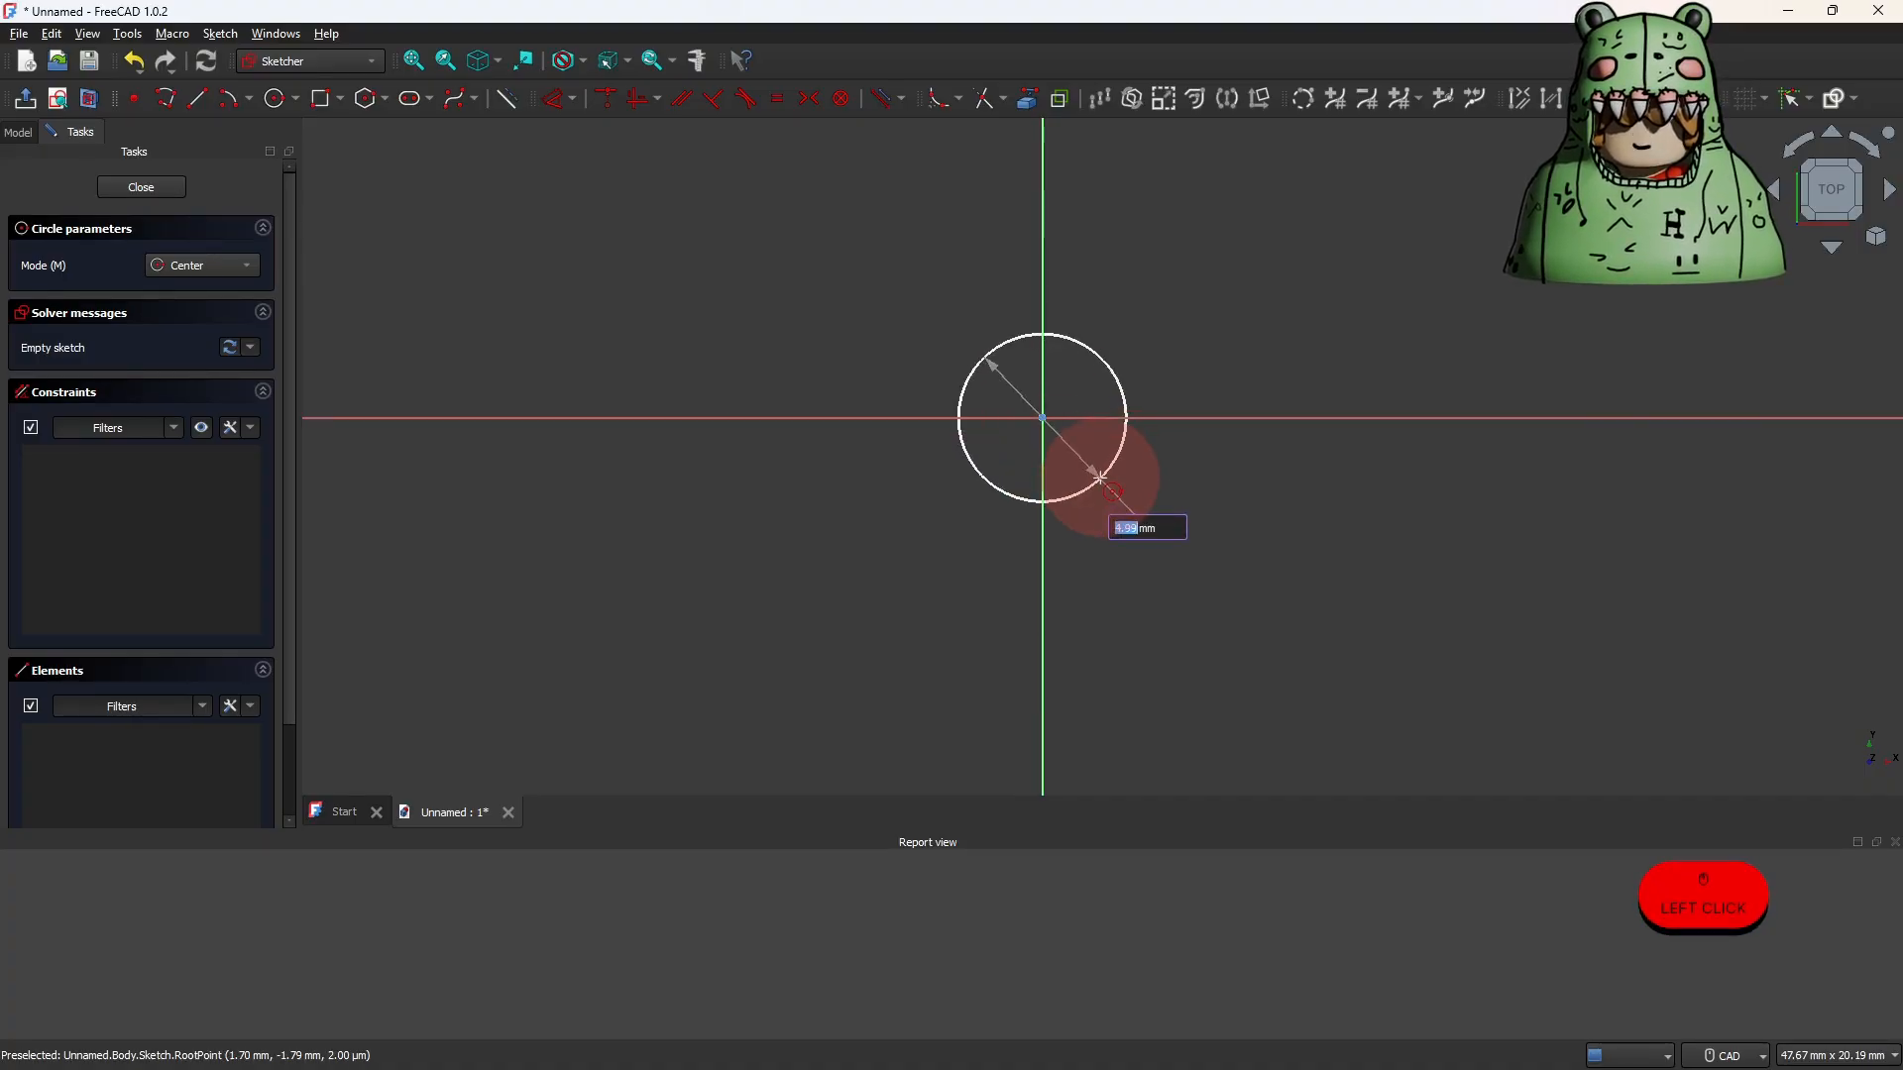
key("Return")
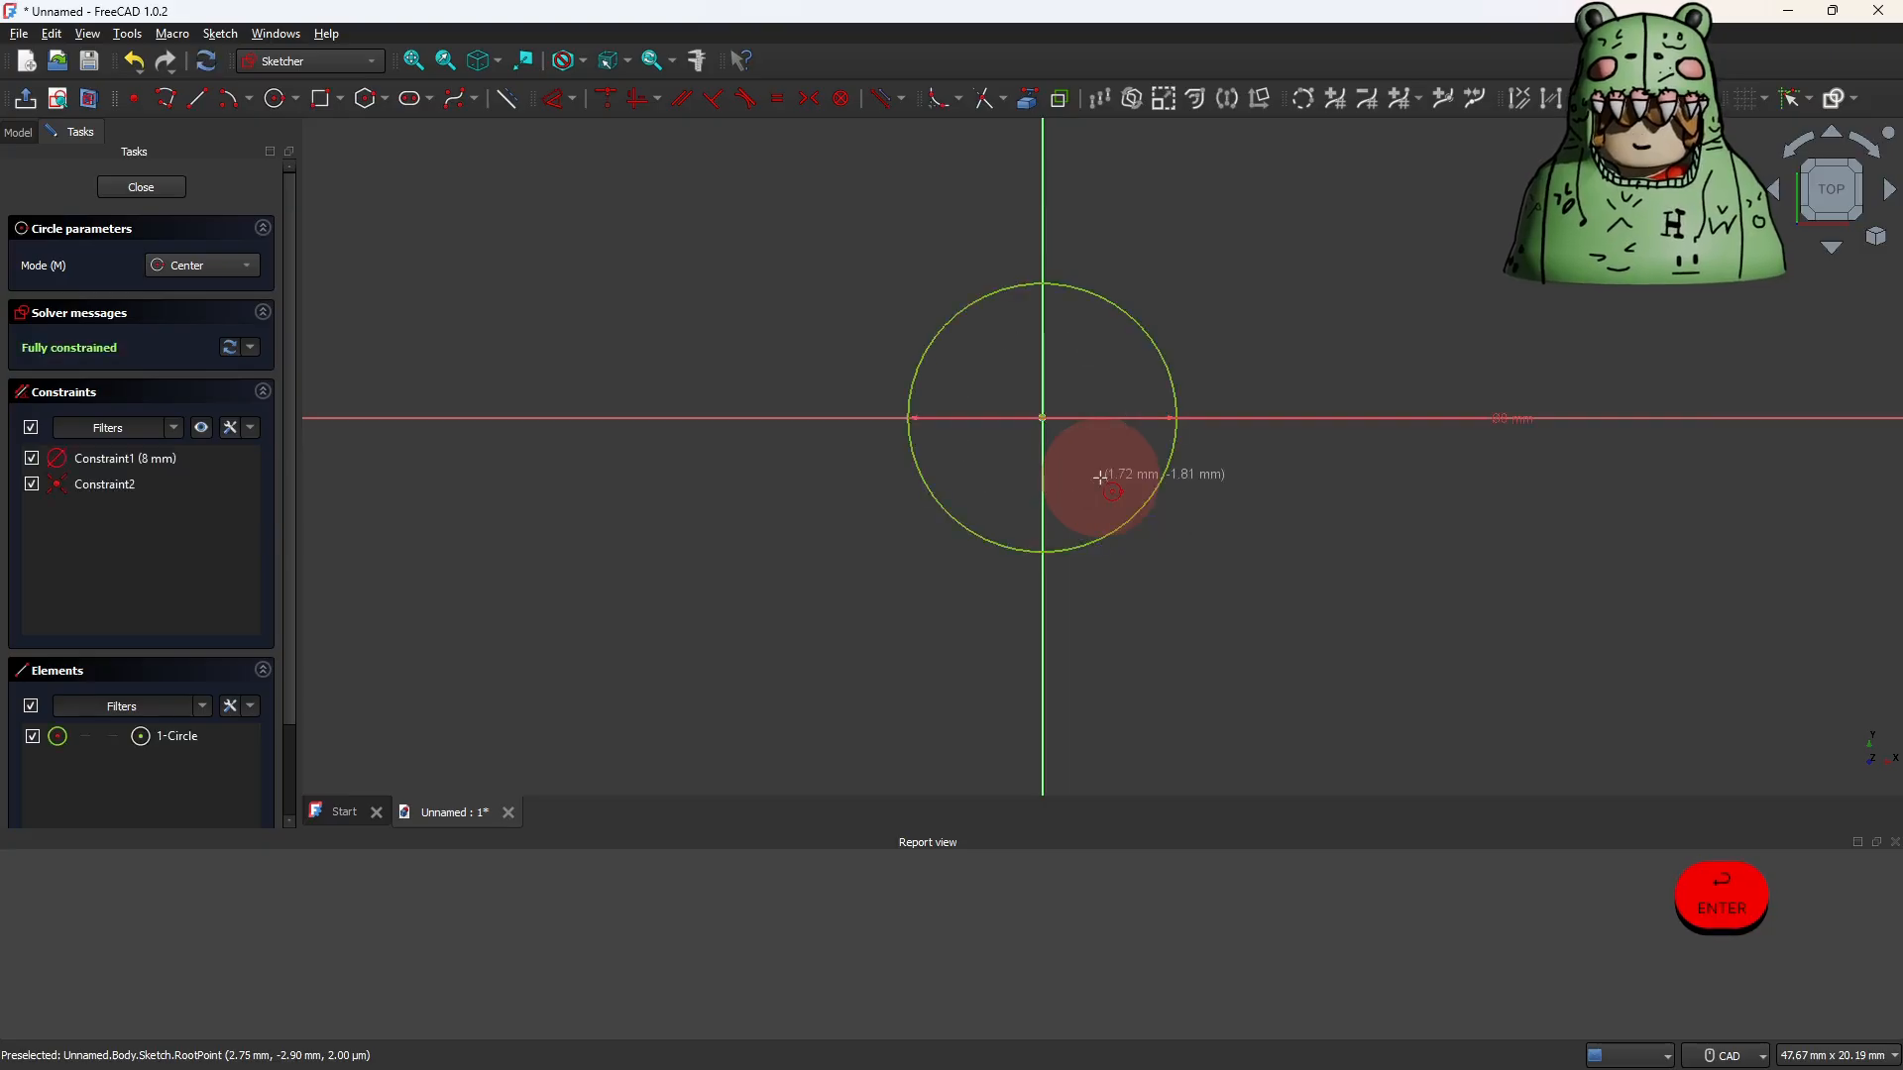
right_click(1102, 481)
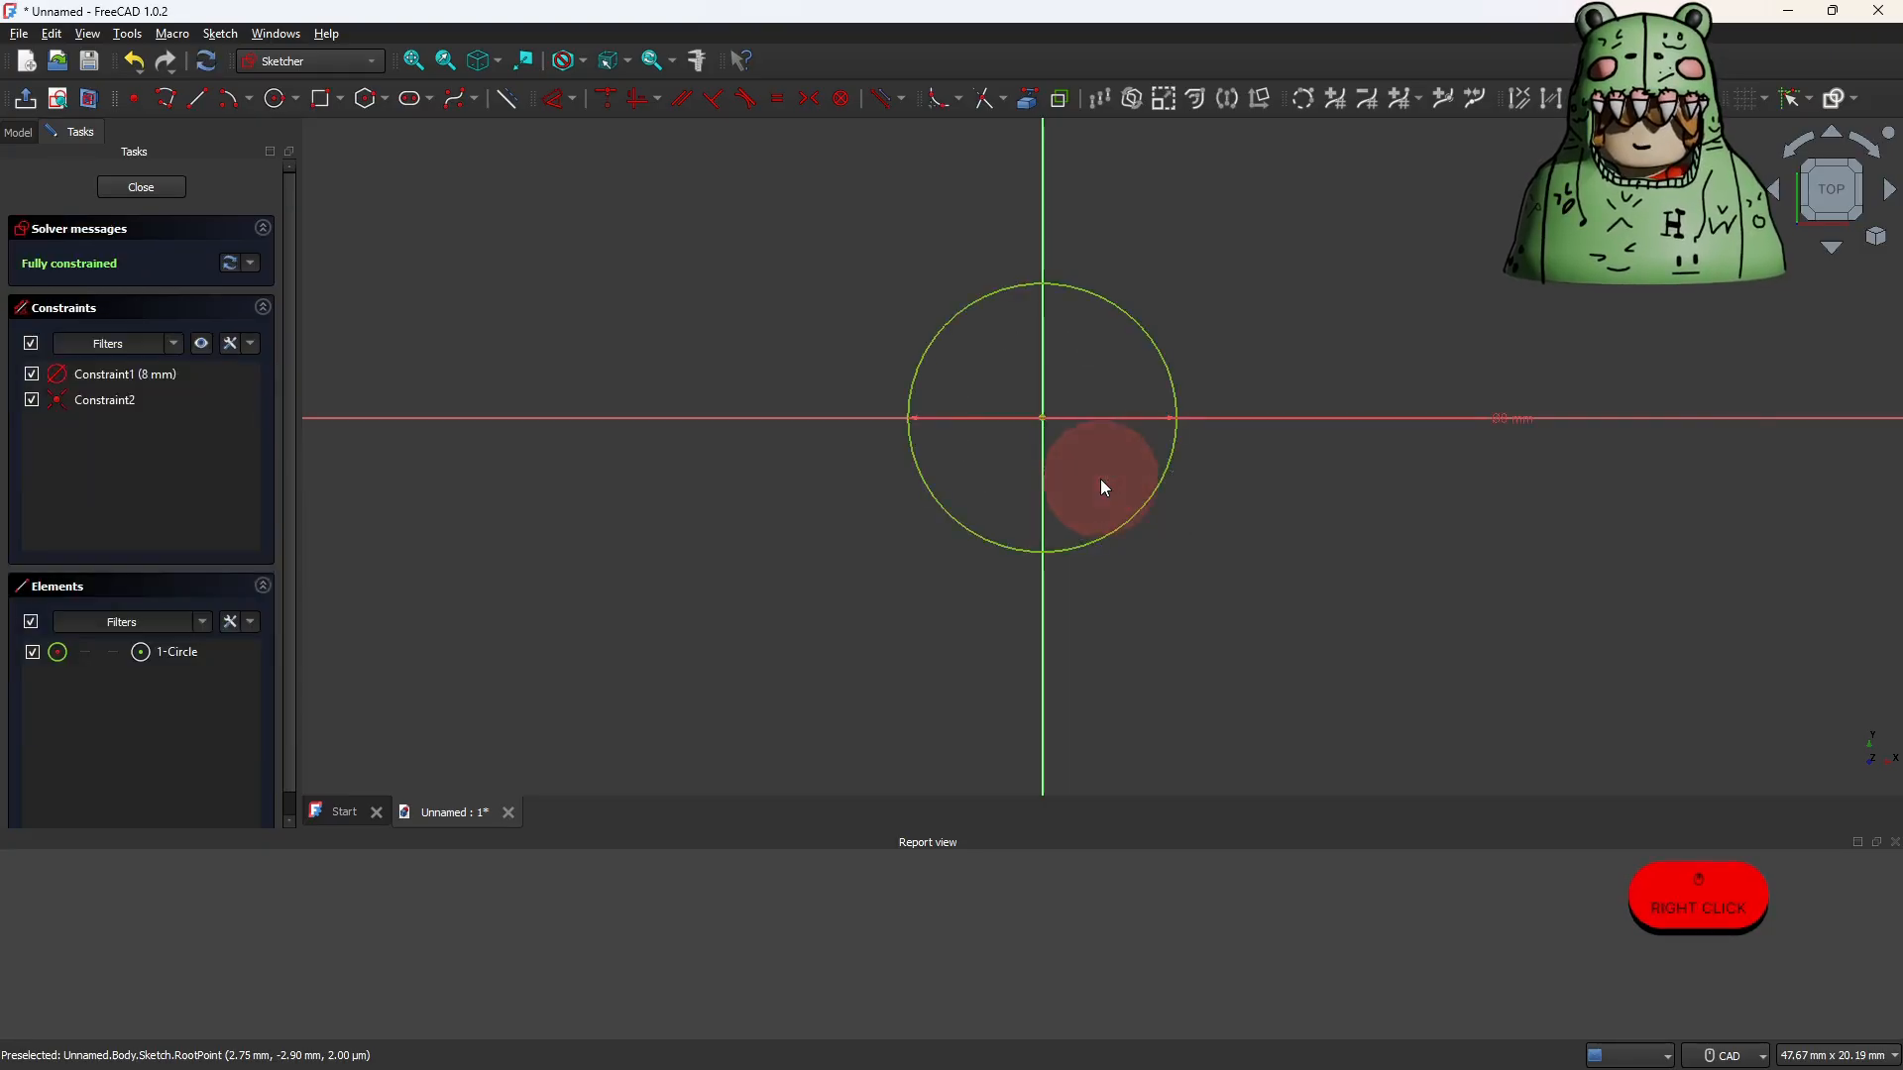
left_click(27, 98)
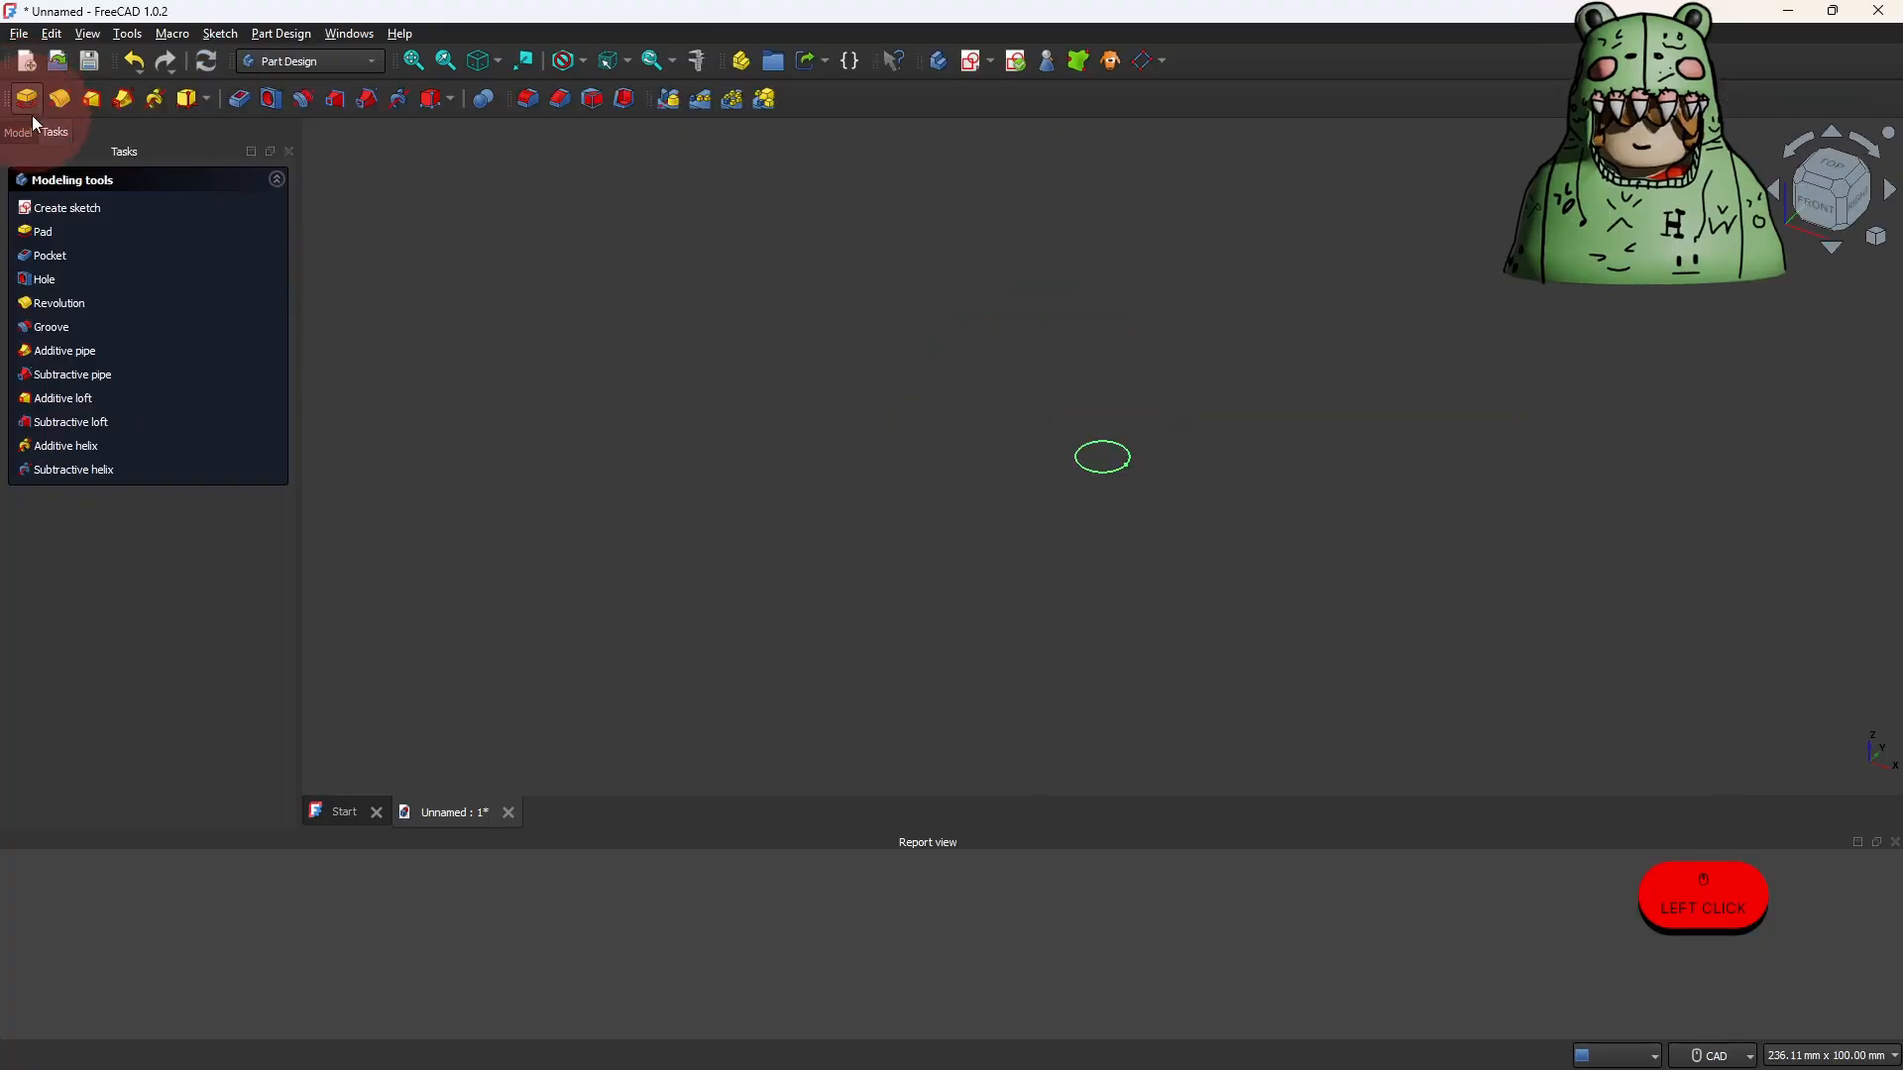
Pad the circle sketch to a length of 36 mm.
left_click(41, 233)
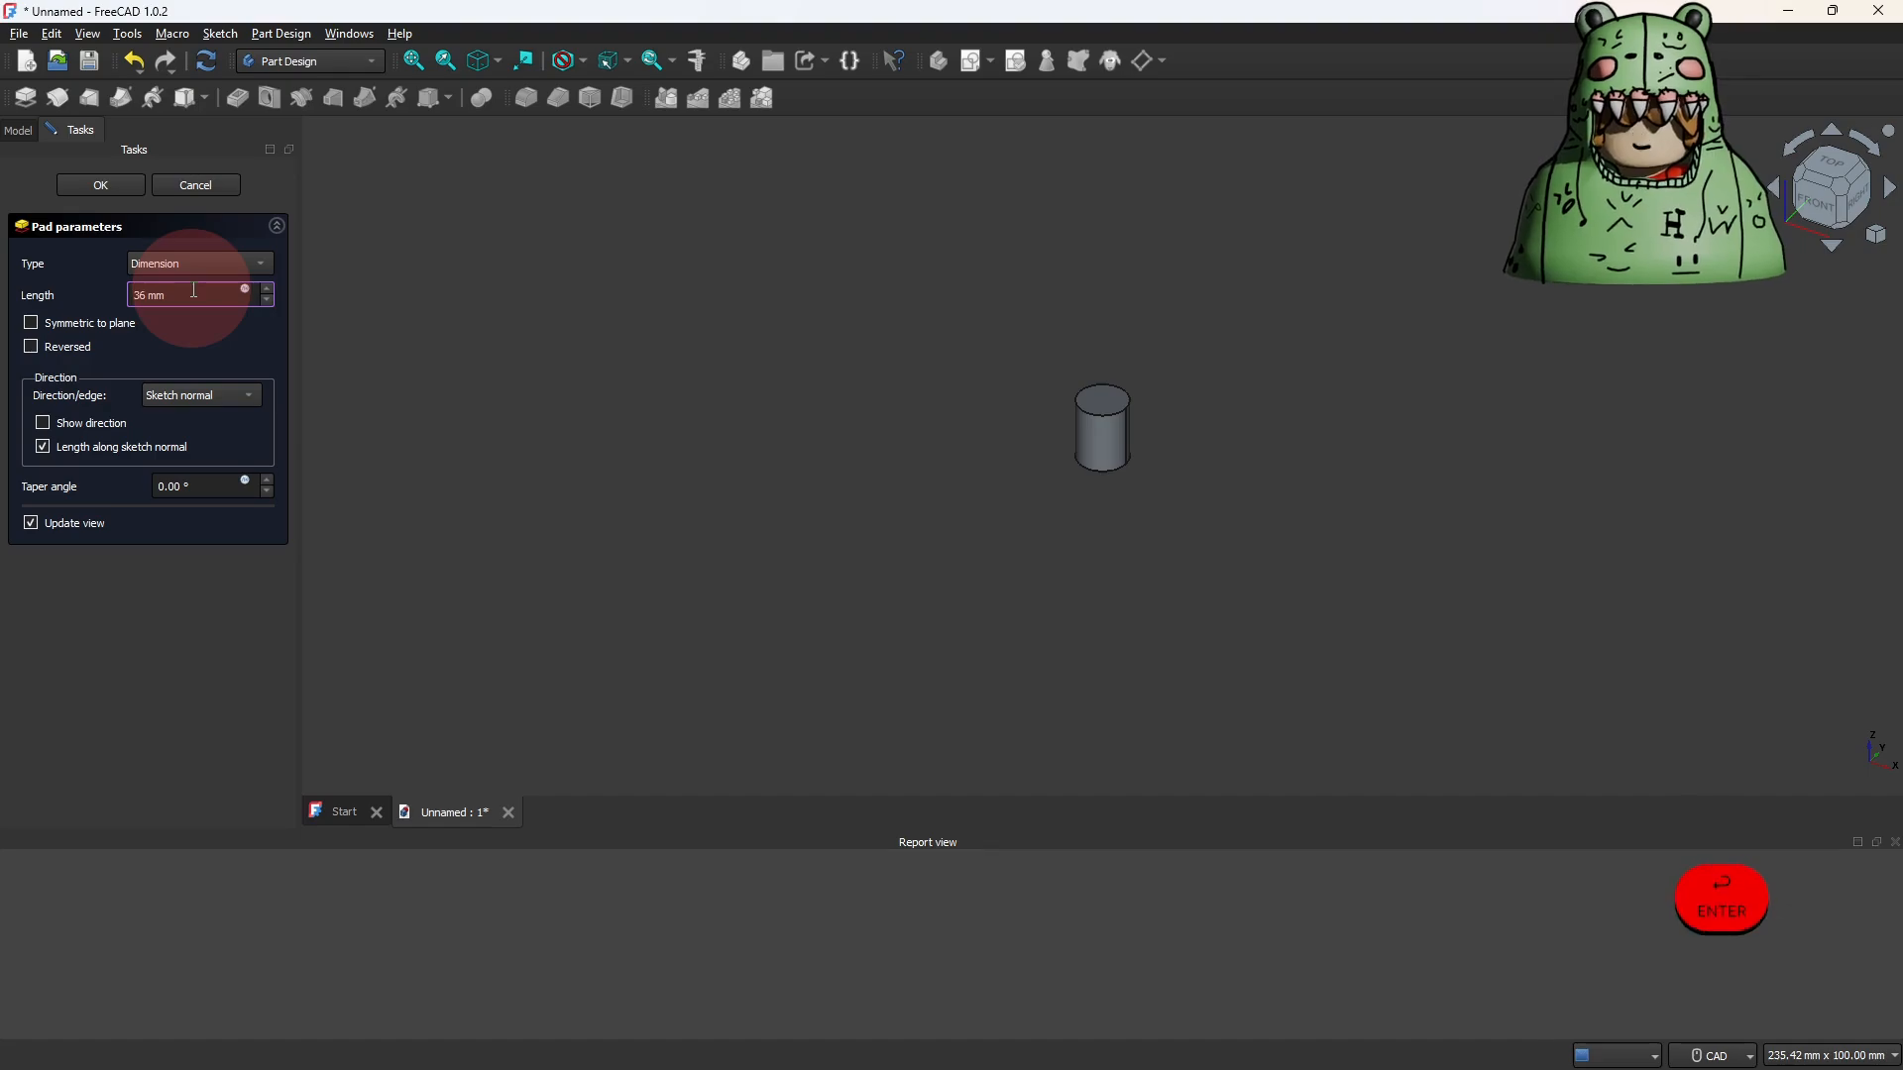
key("Return")
Fillet the cylinder's top face with a 4 mm radius to round off the end.
middle_click_drag(748, 281, 648, 365)
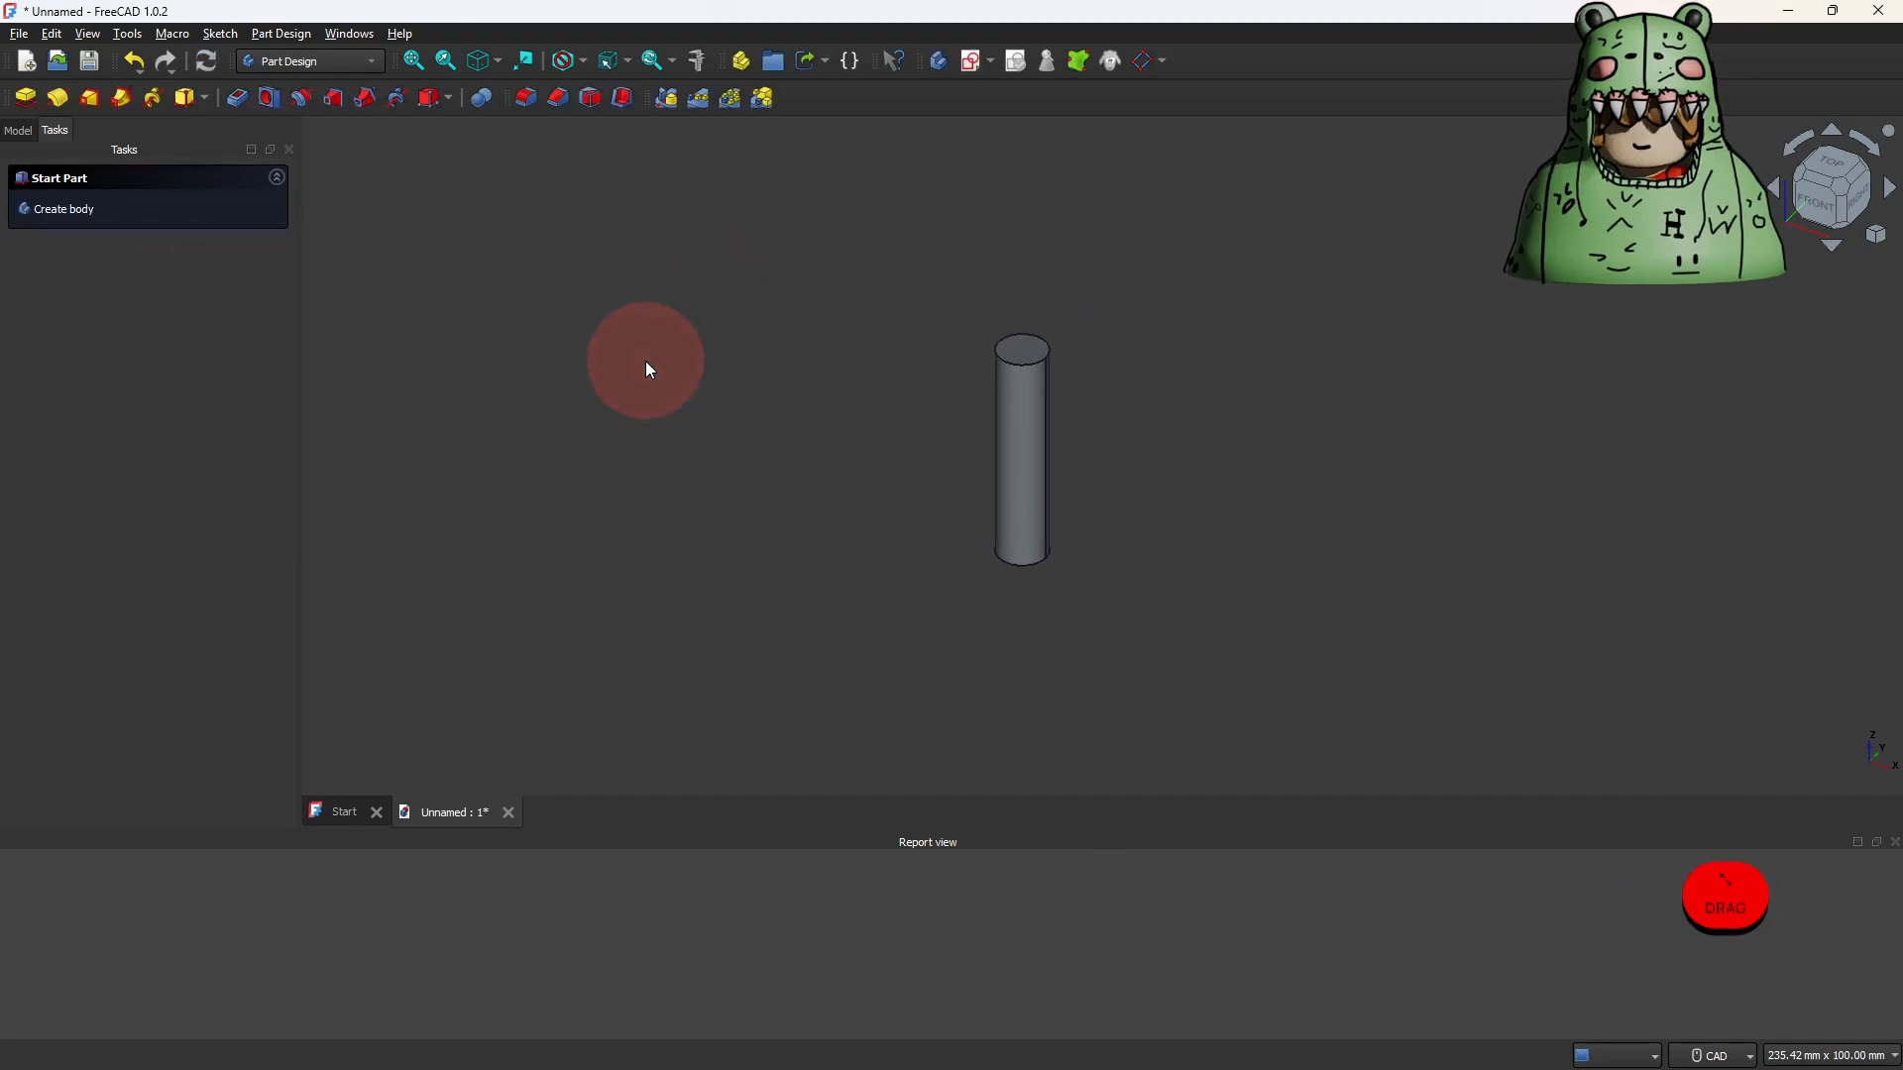
left_click(1022, 349)
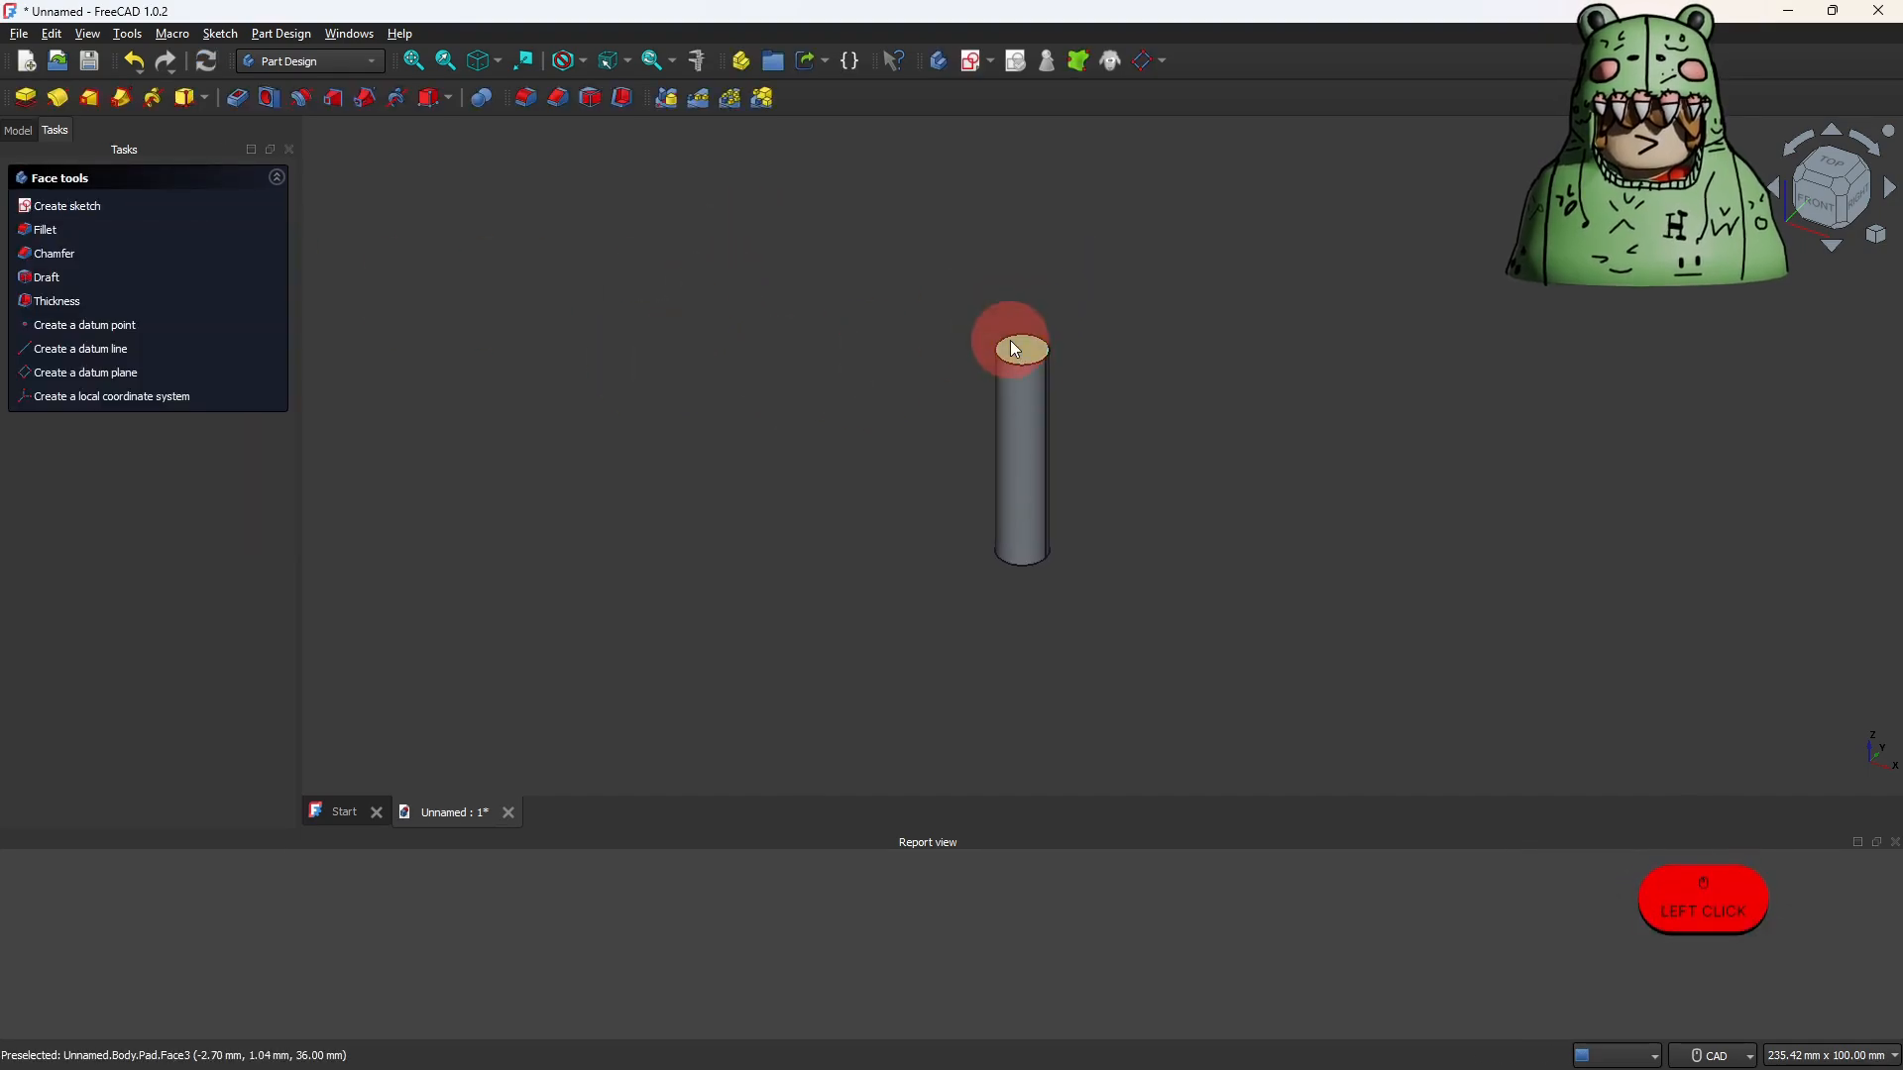
left_click(526, 97)
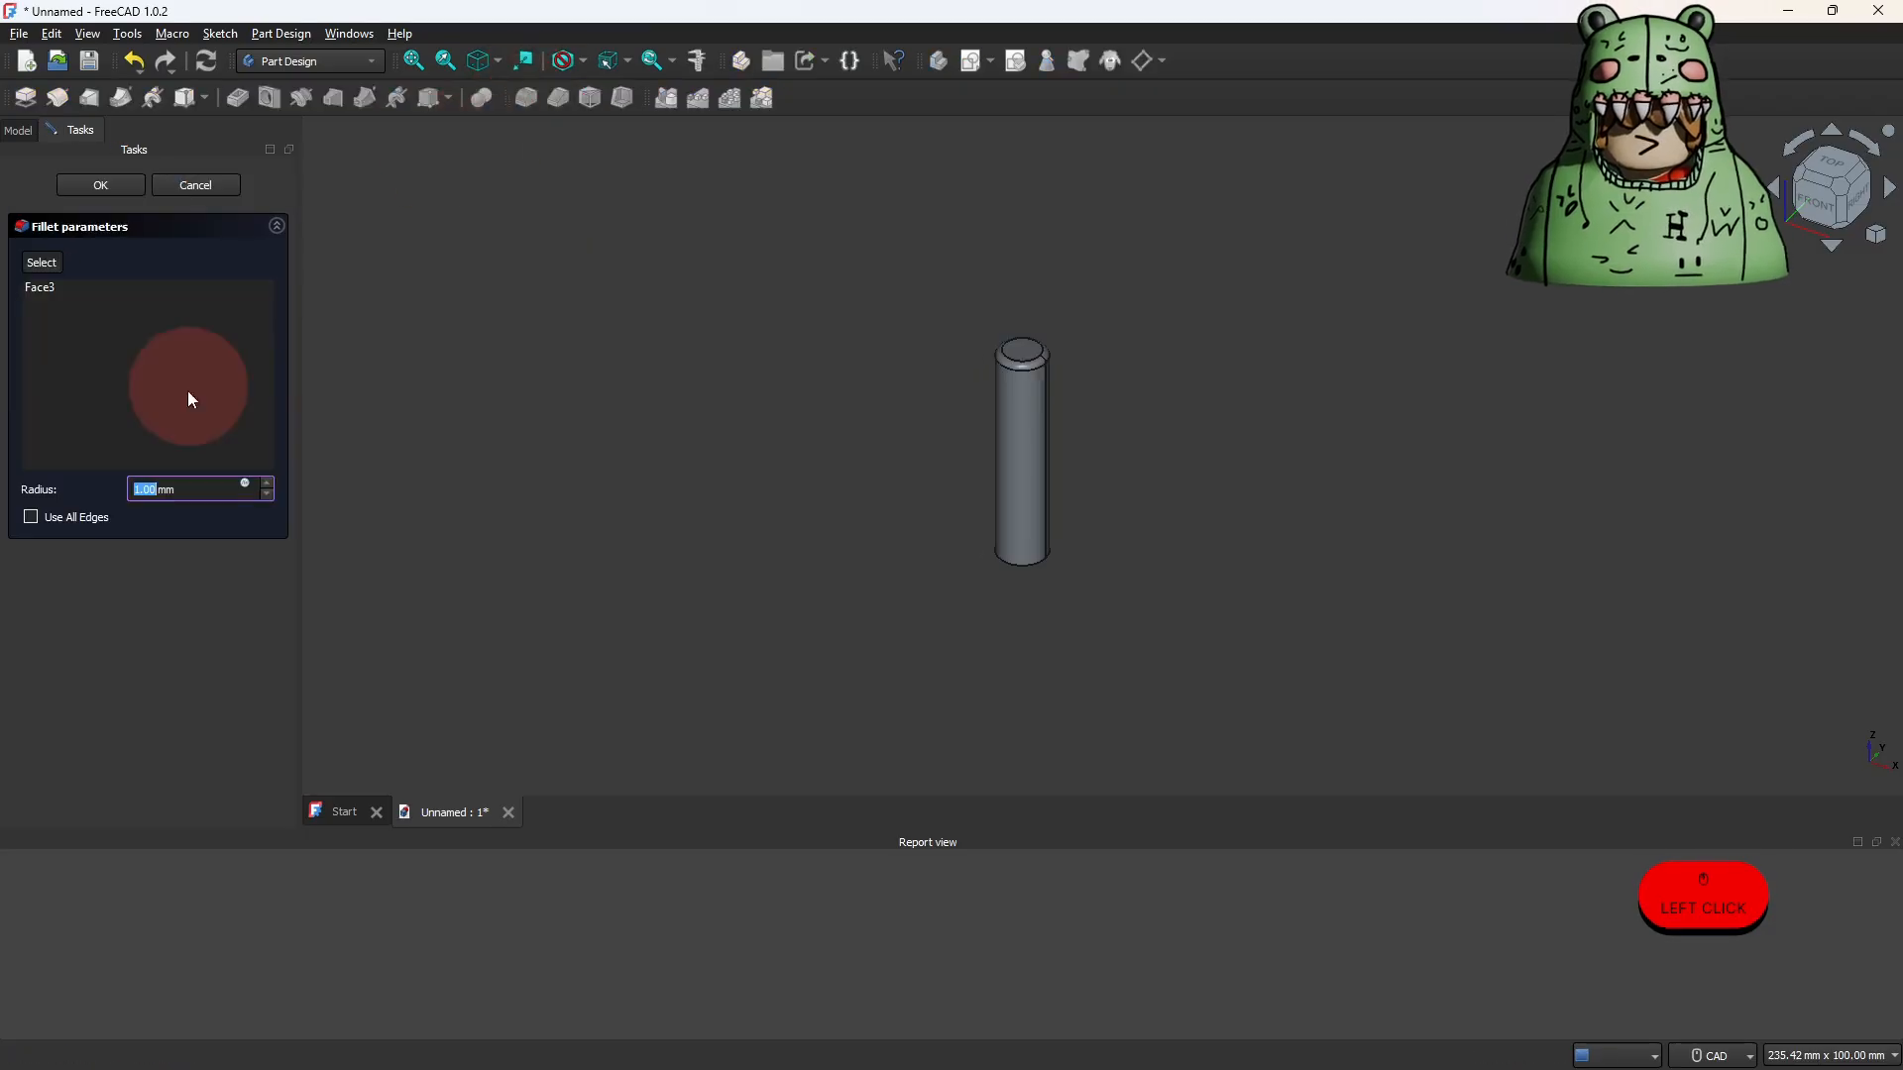
left_click(267, 484)
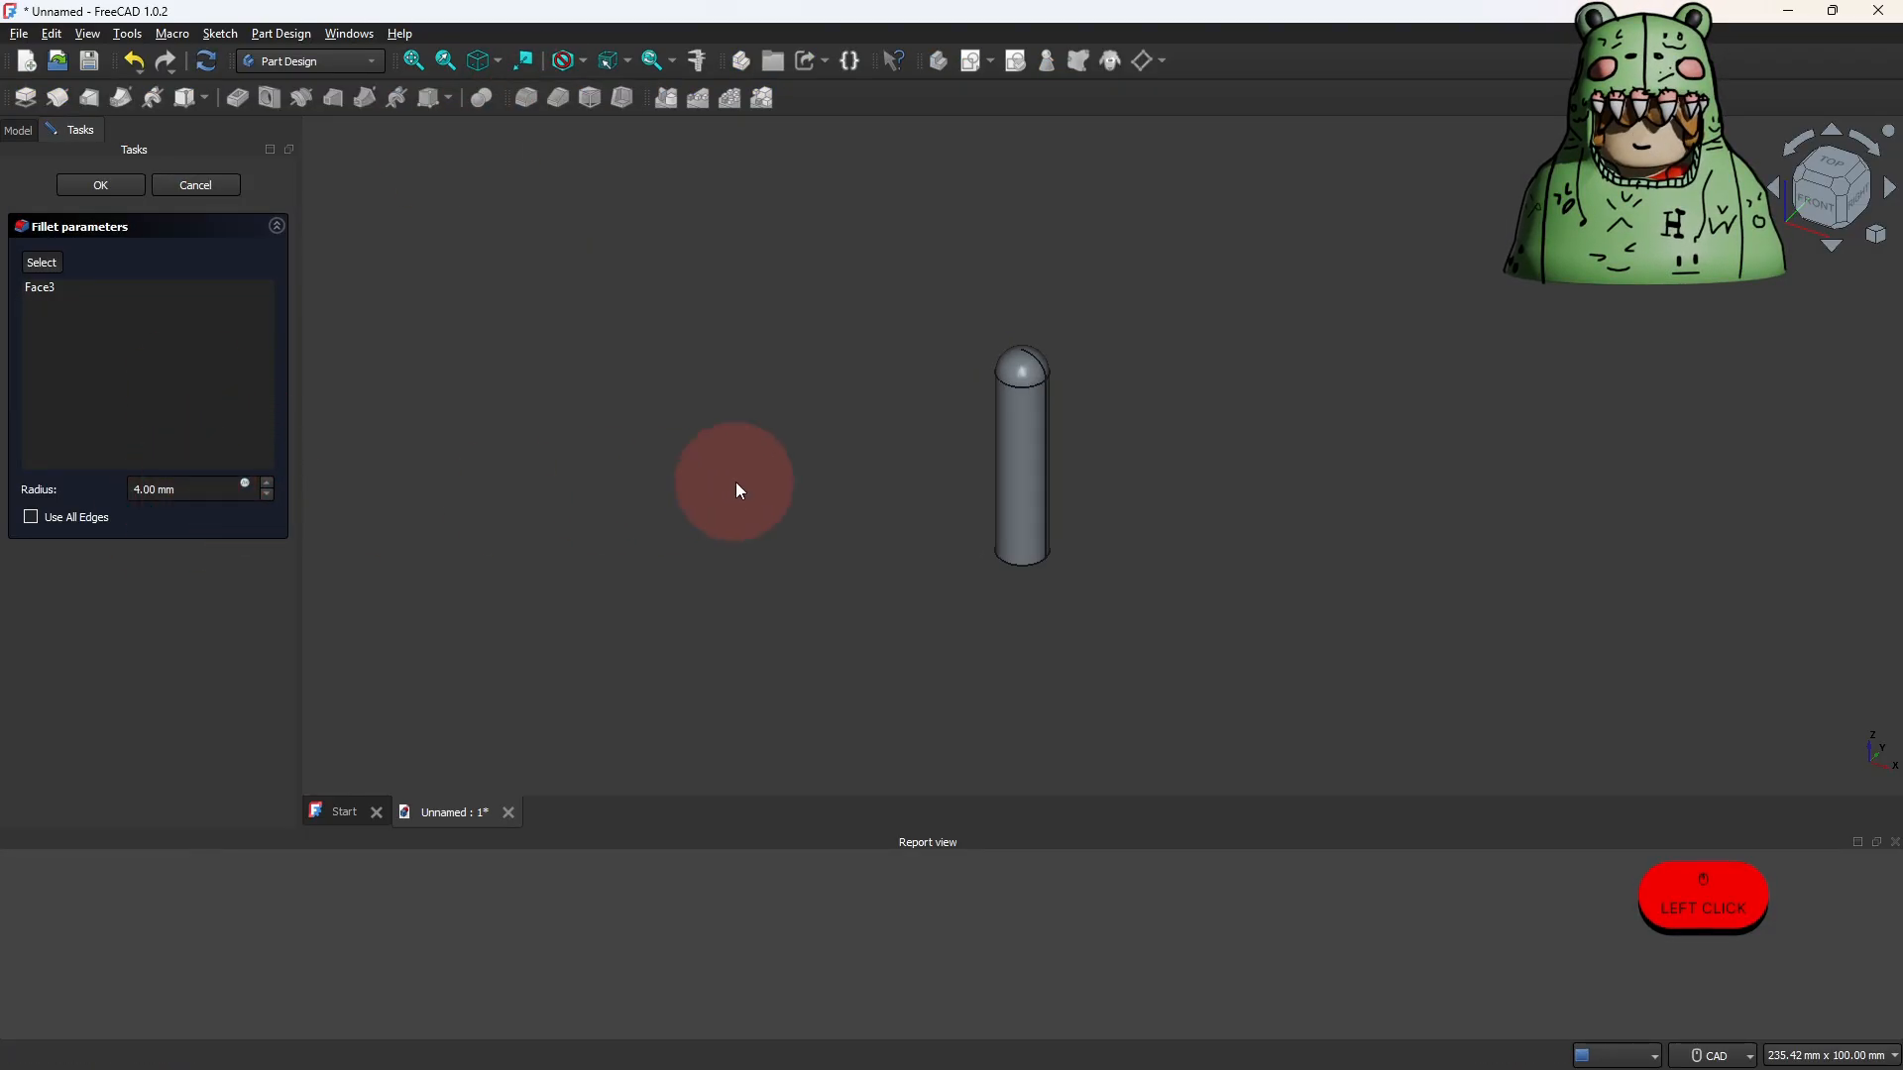
scroll(735, 482, "up", 2)
middle_click_drag(1192, 359, 1033, 317)
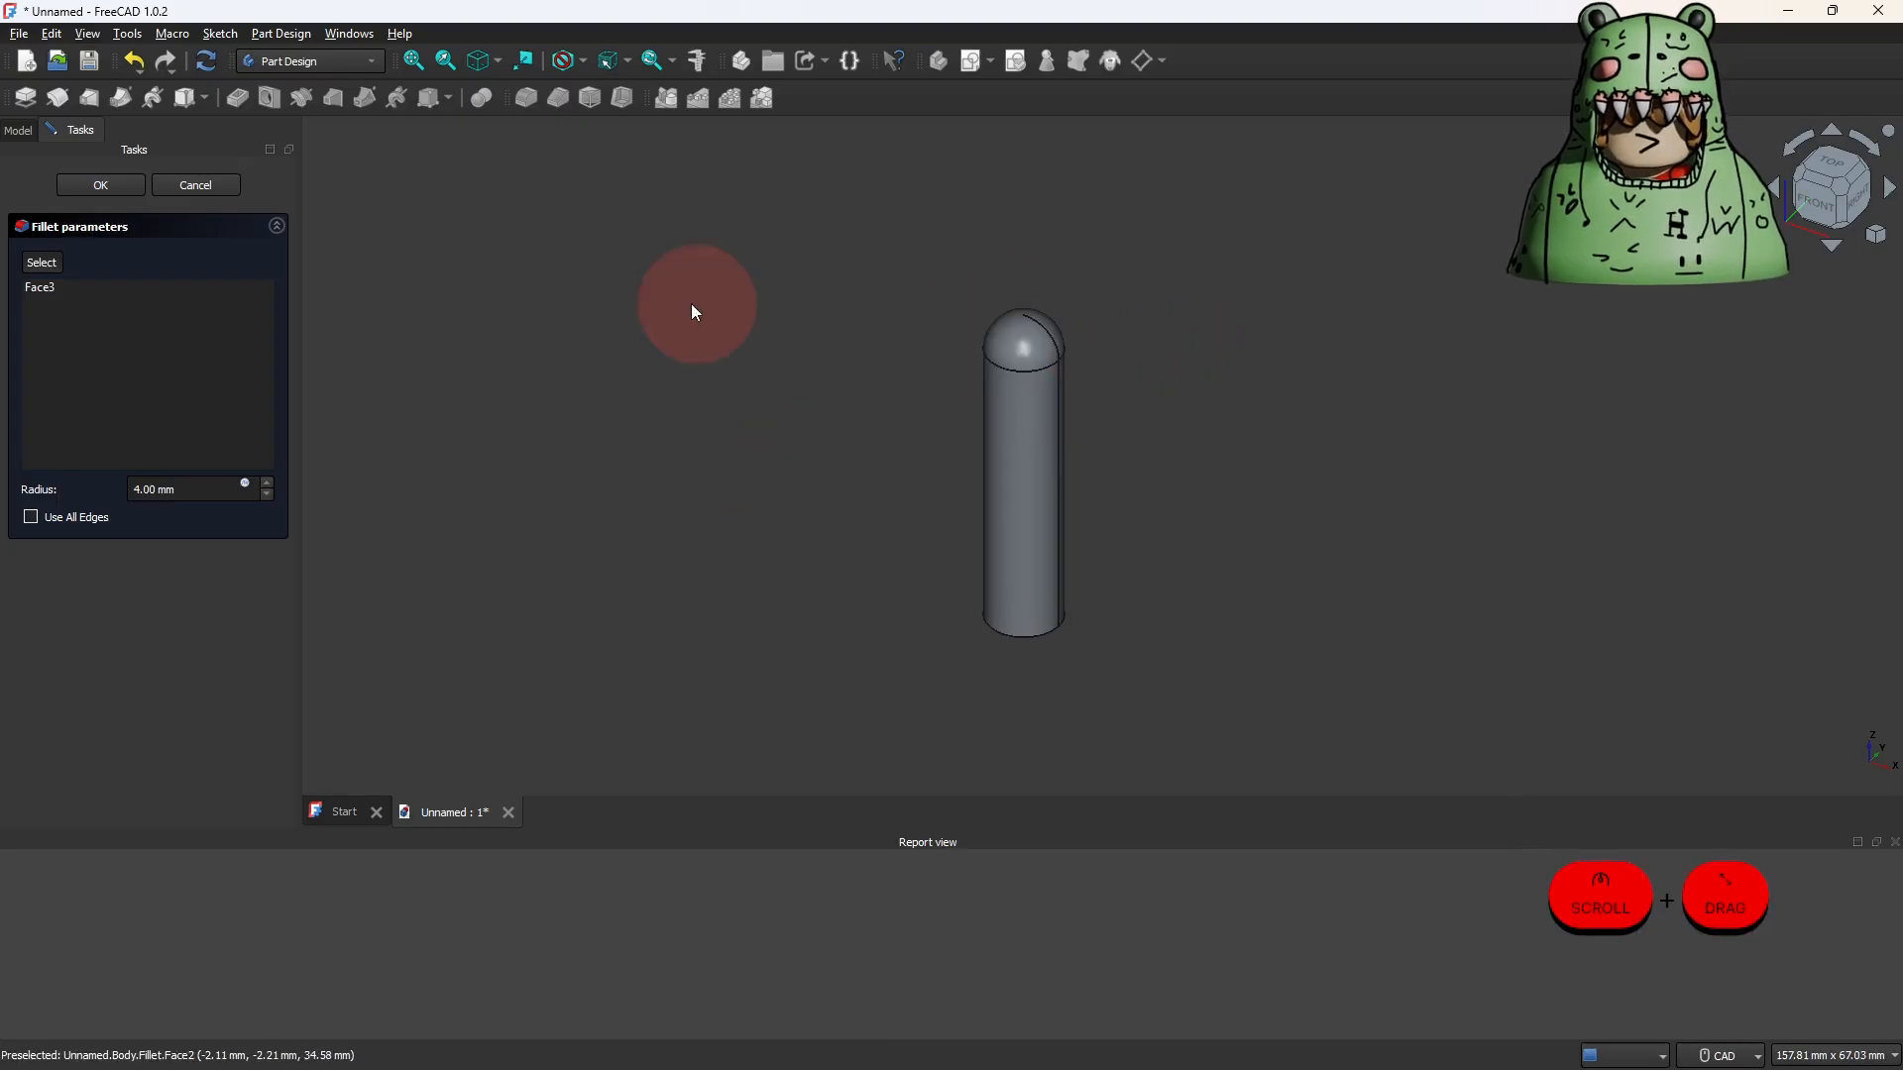
left_click(100, 186)
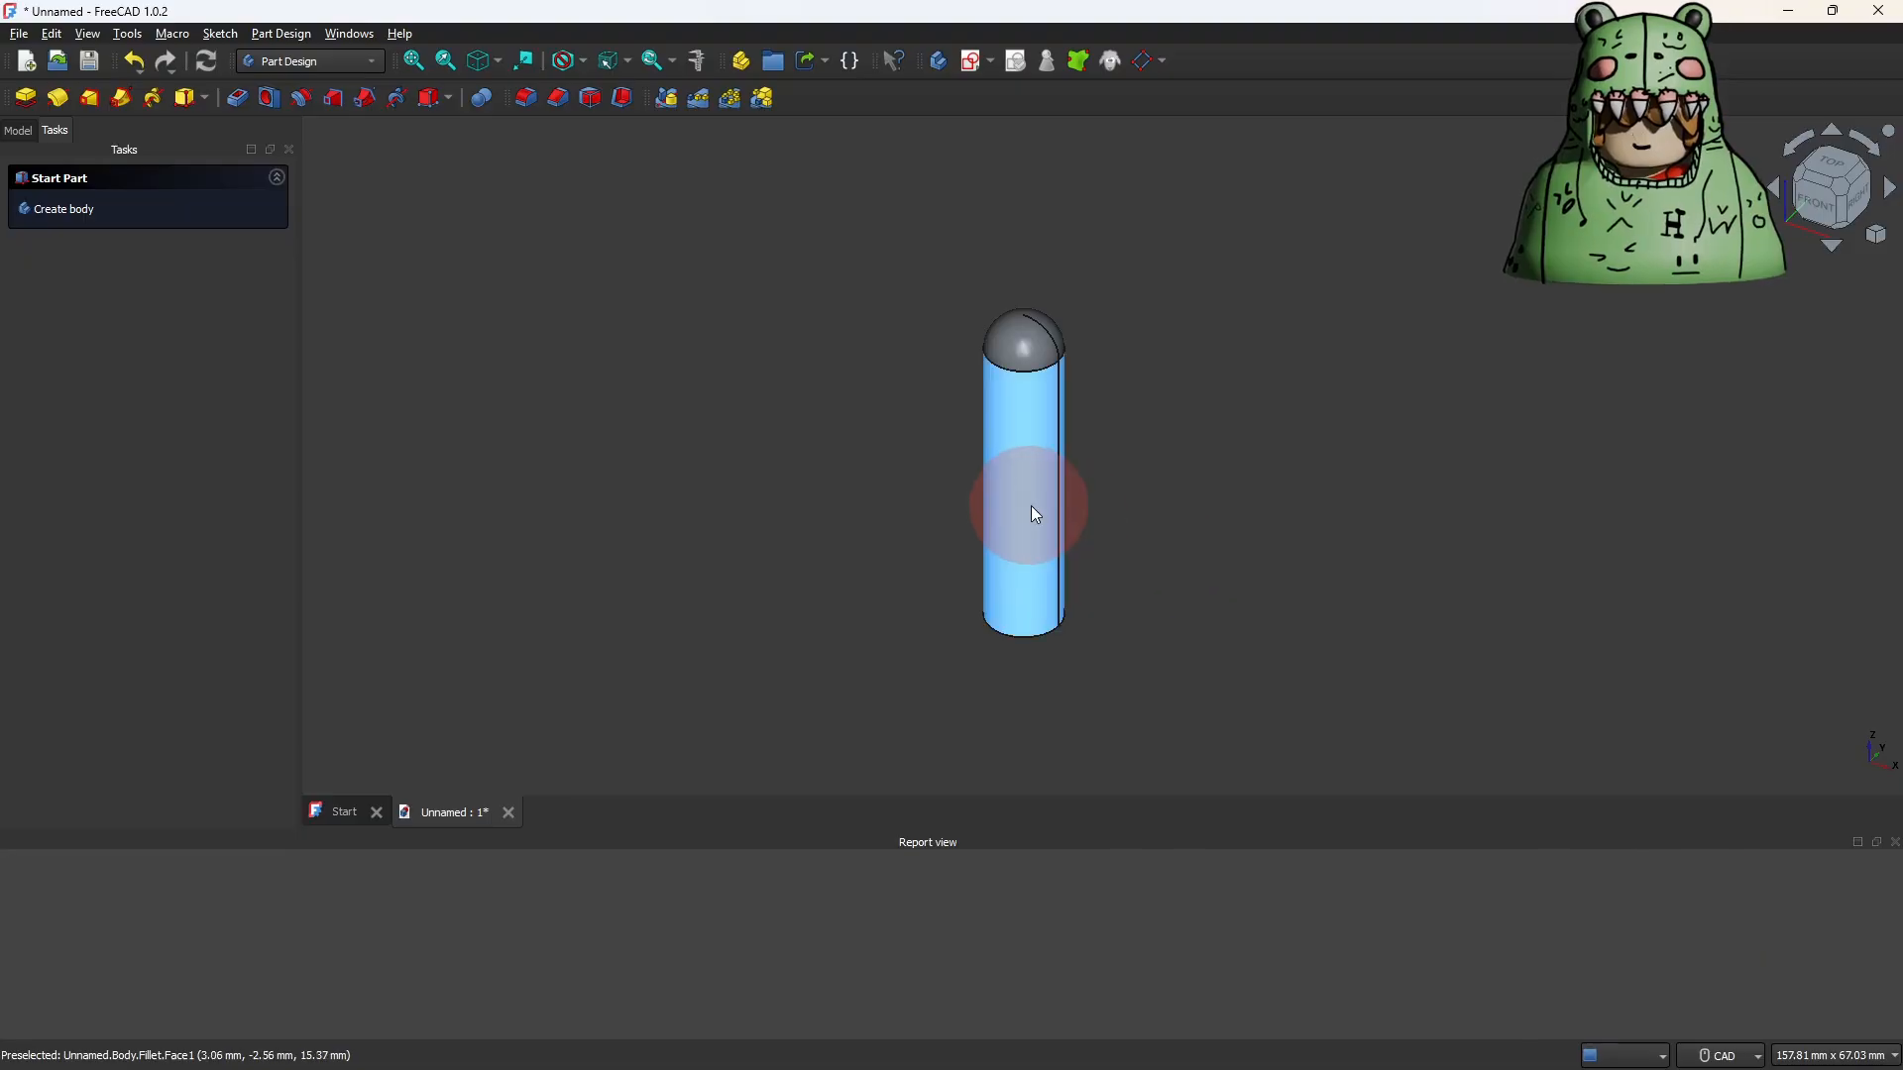
Cut a hole with a diameter of 5.3 mm into the cylinder's flat bottom face.
right_click_drag(1031, 506, 1038, 587, "shift")
left_click(1029, 595)
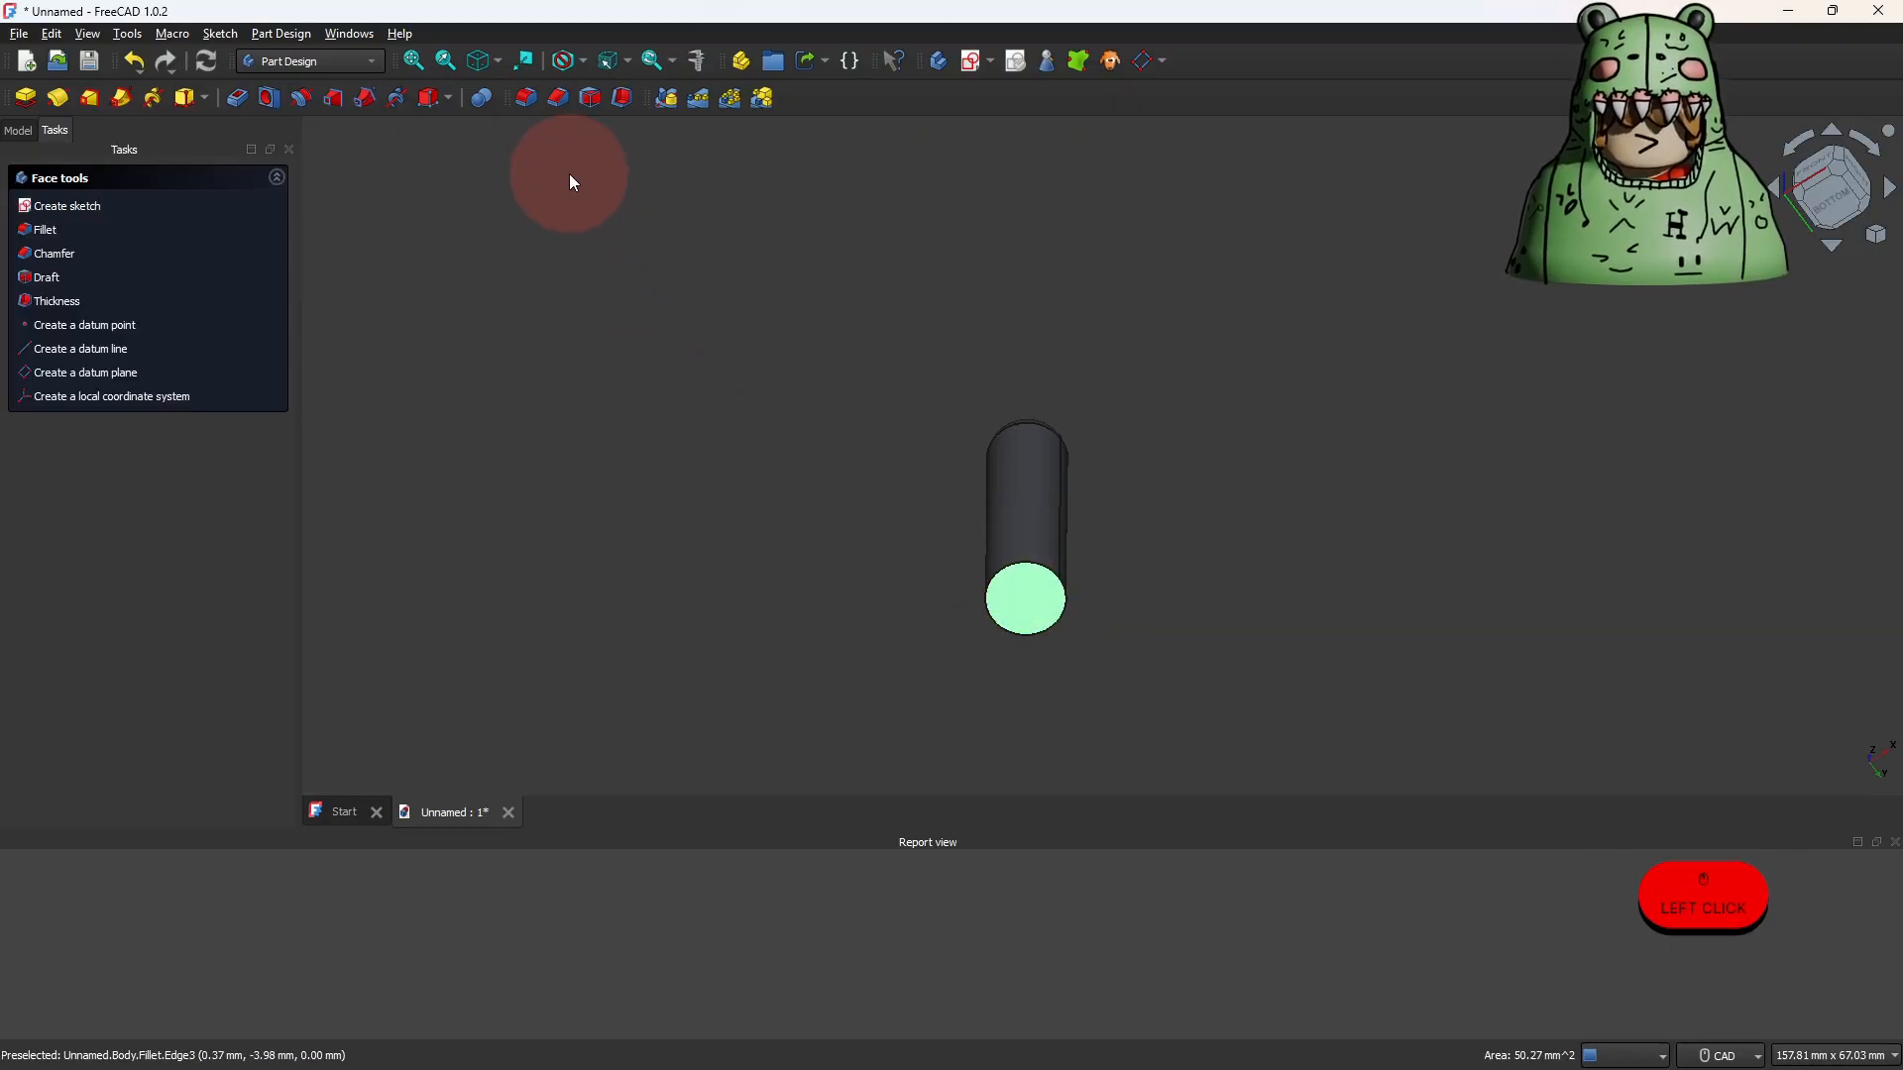
left_click(279, 98)
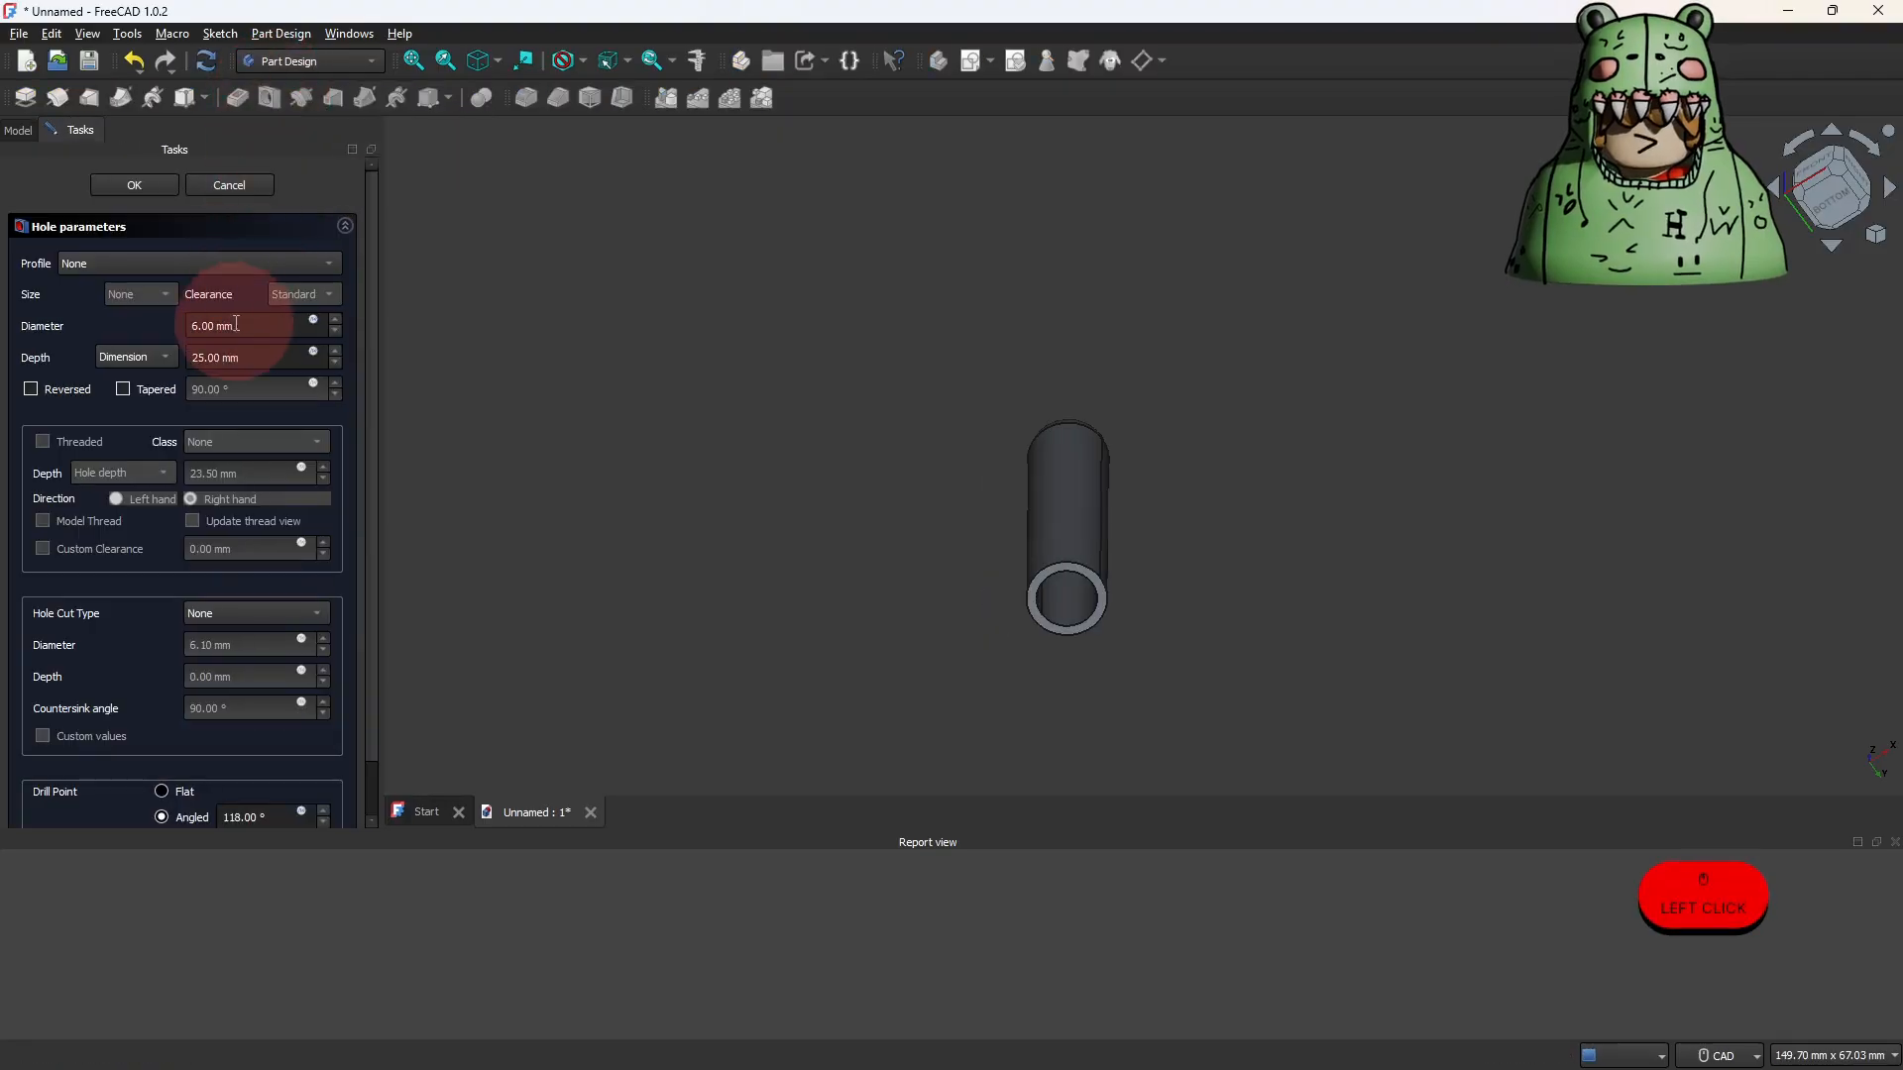
left_click(203, 325)
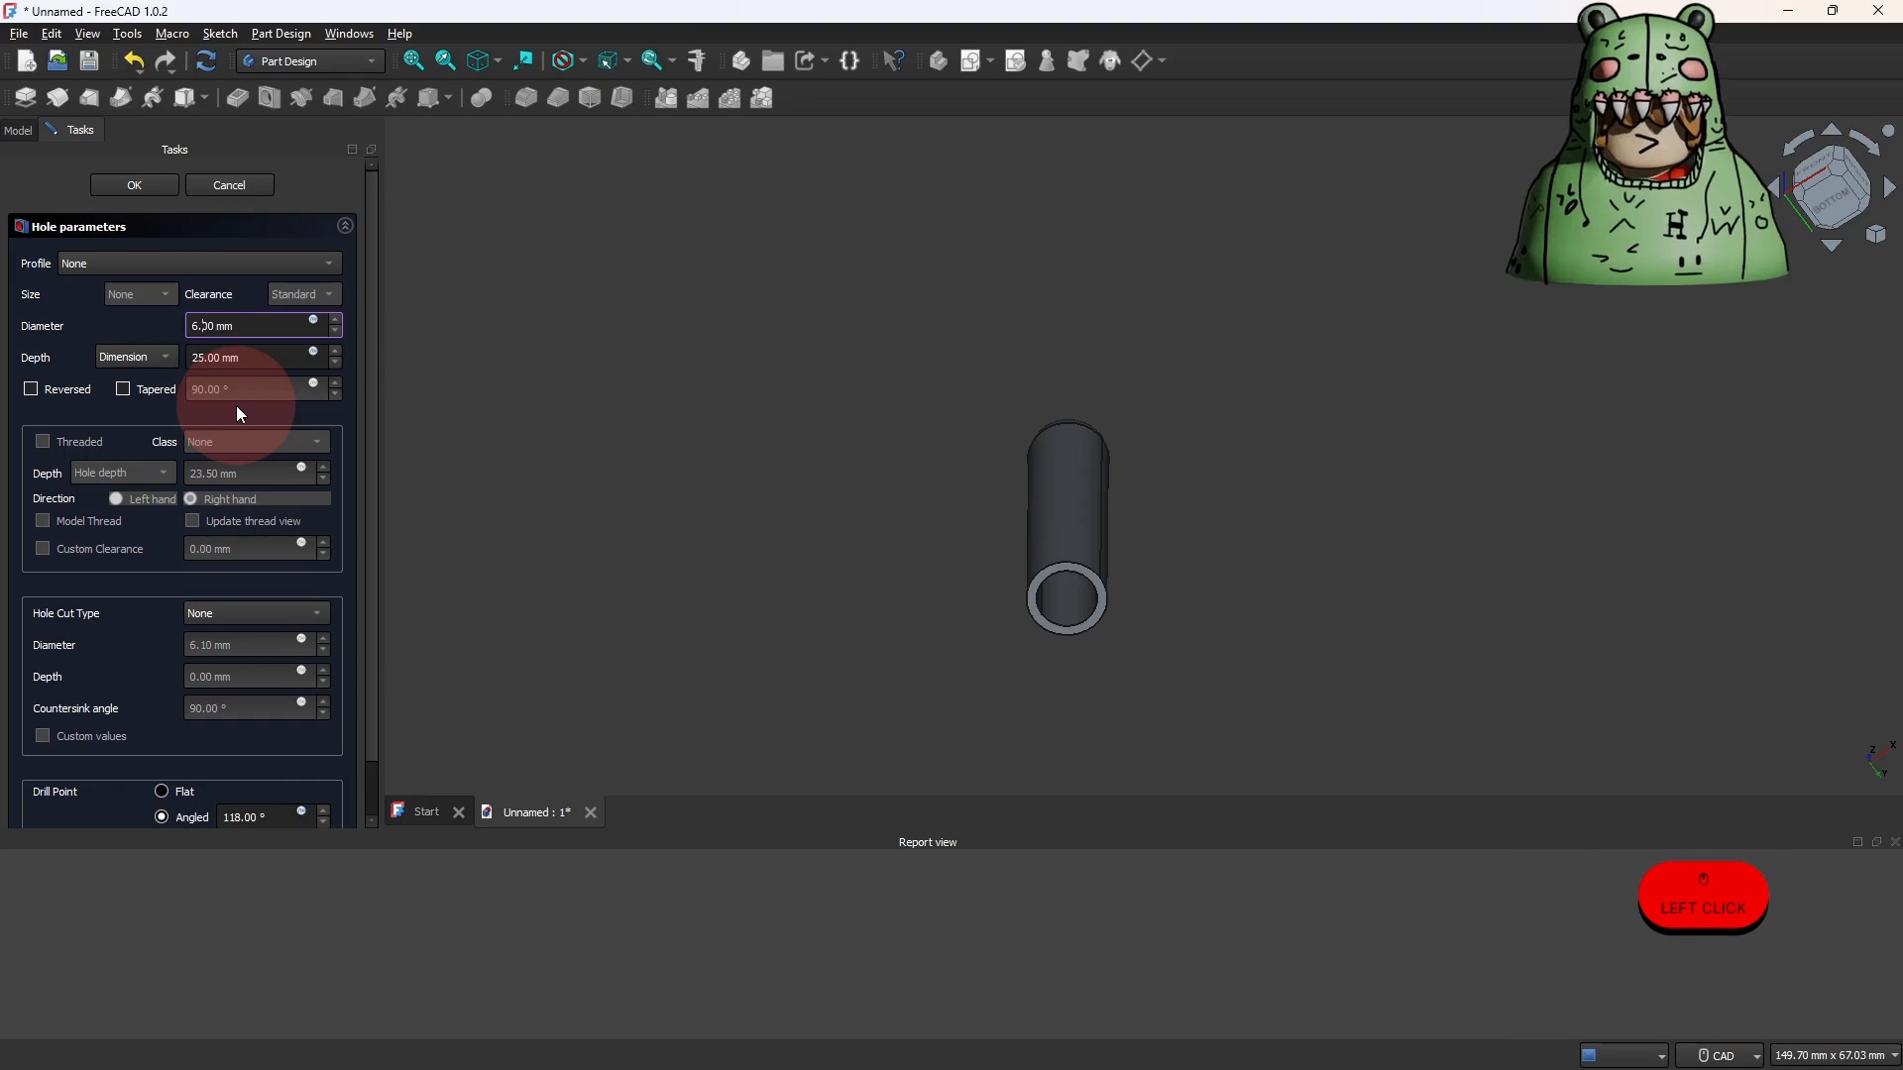
key("BackSpace")
key("BackSpace")
key("BackSpace")
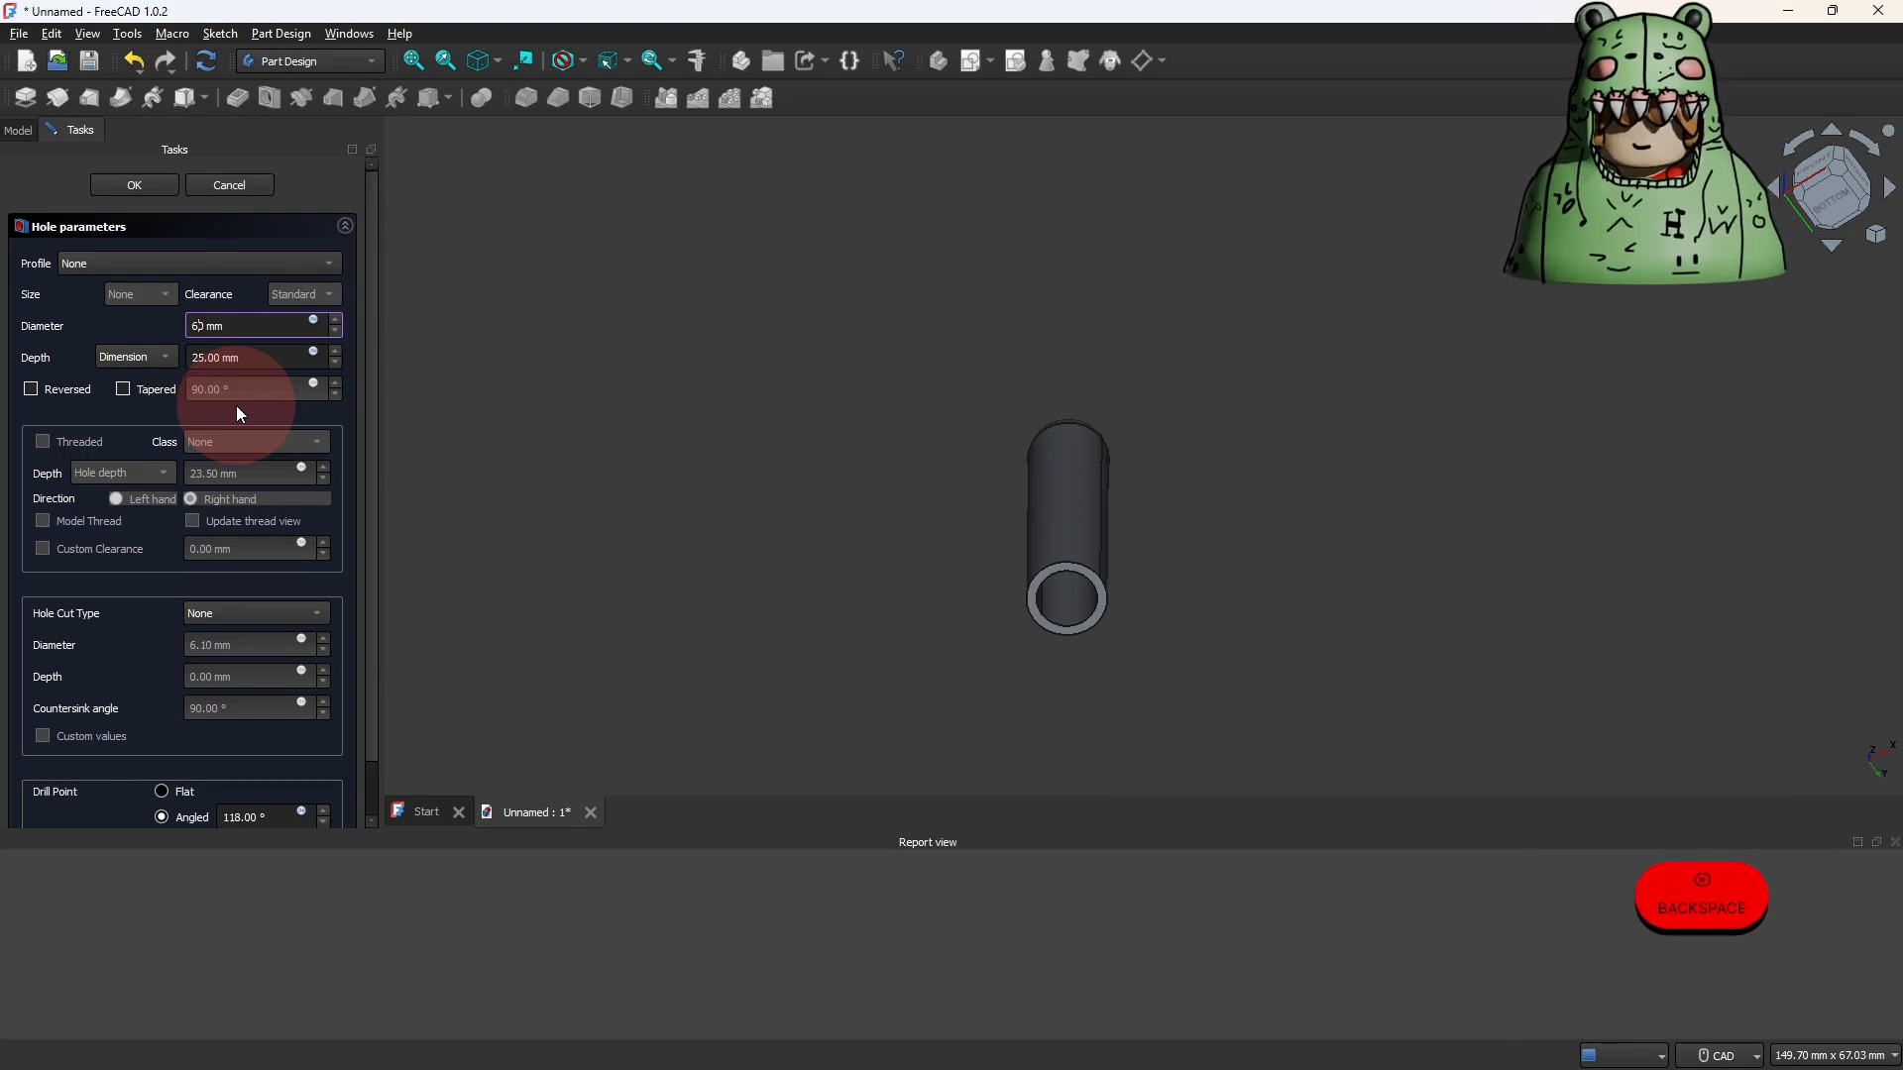
type("5.3")
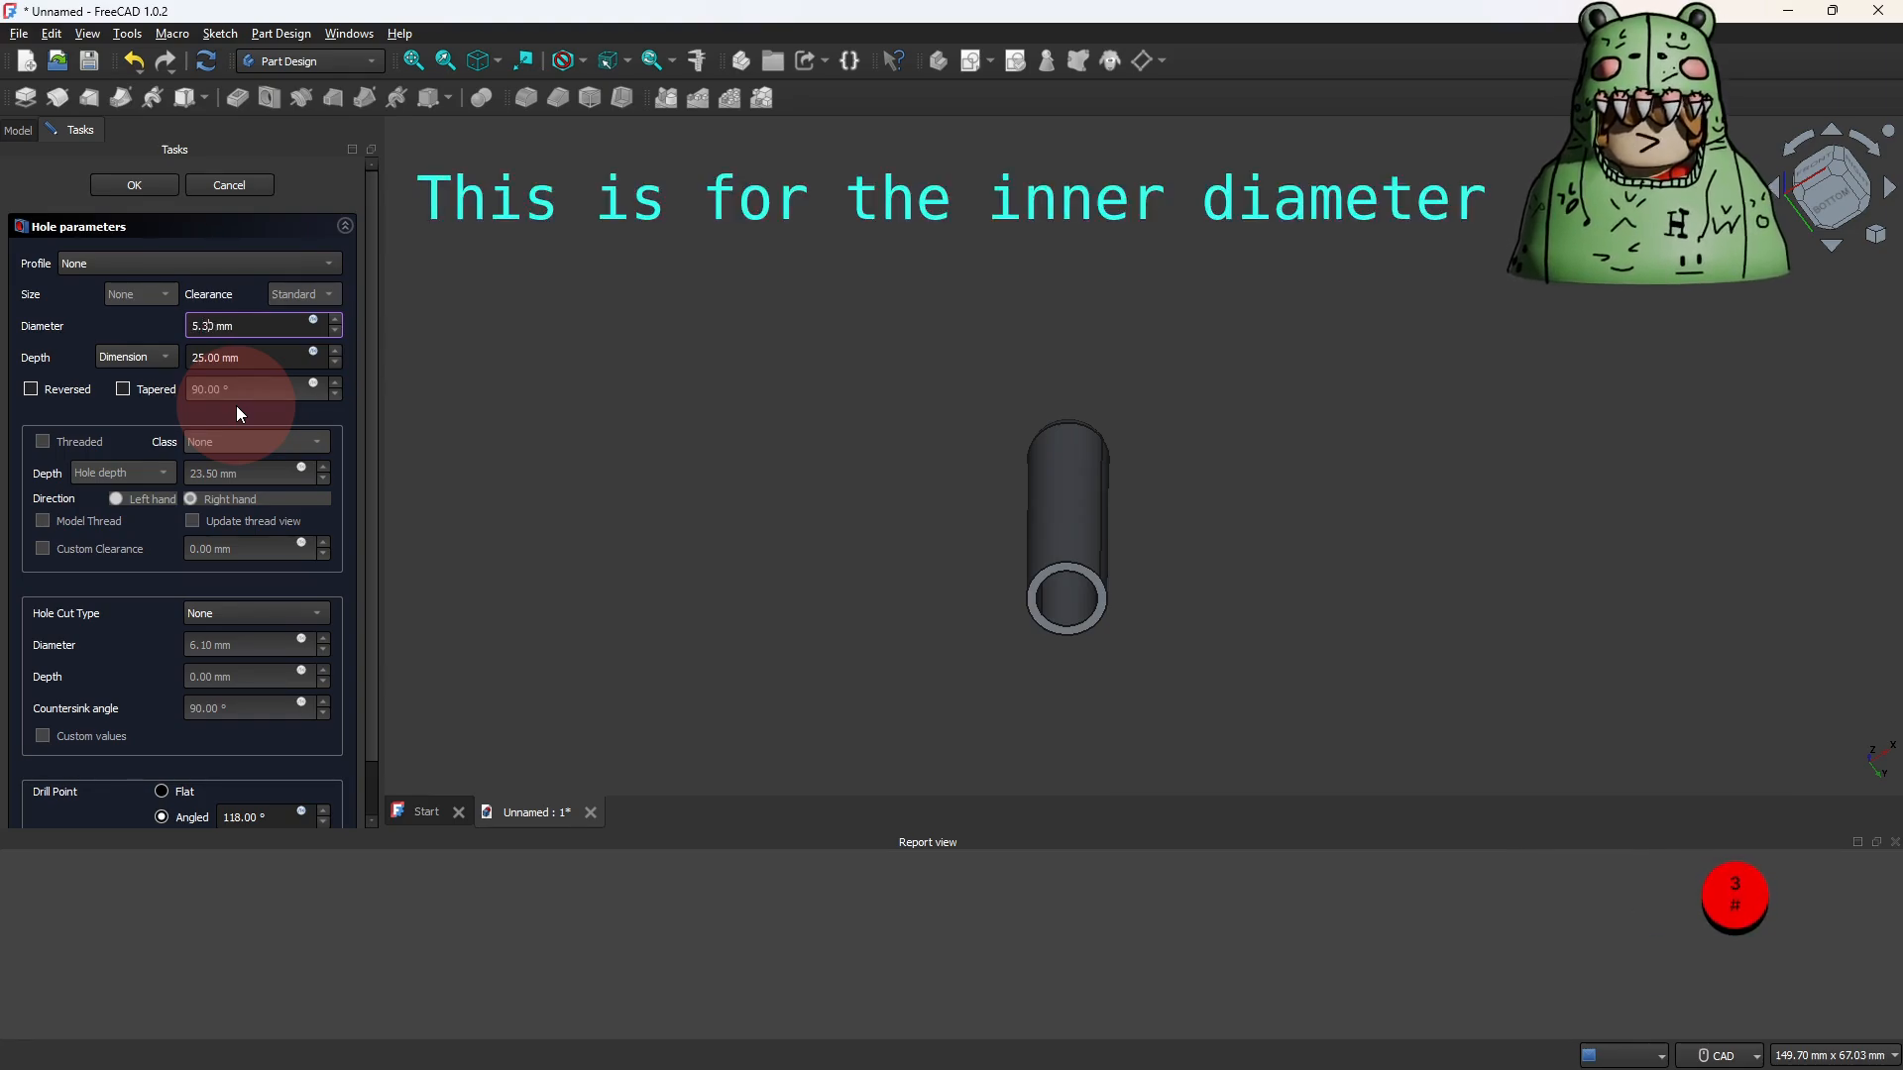
key("Return")
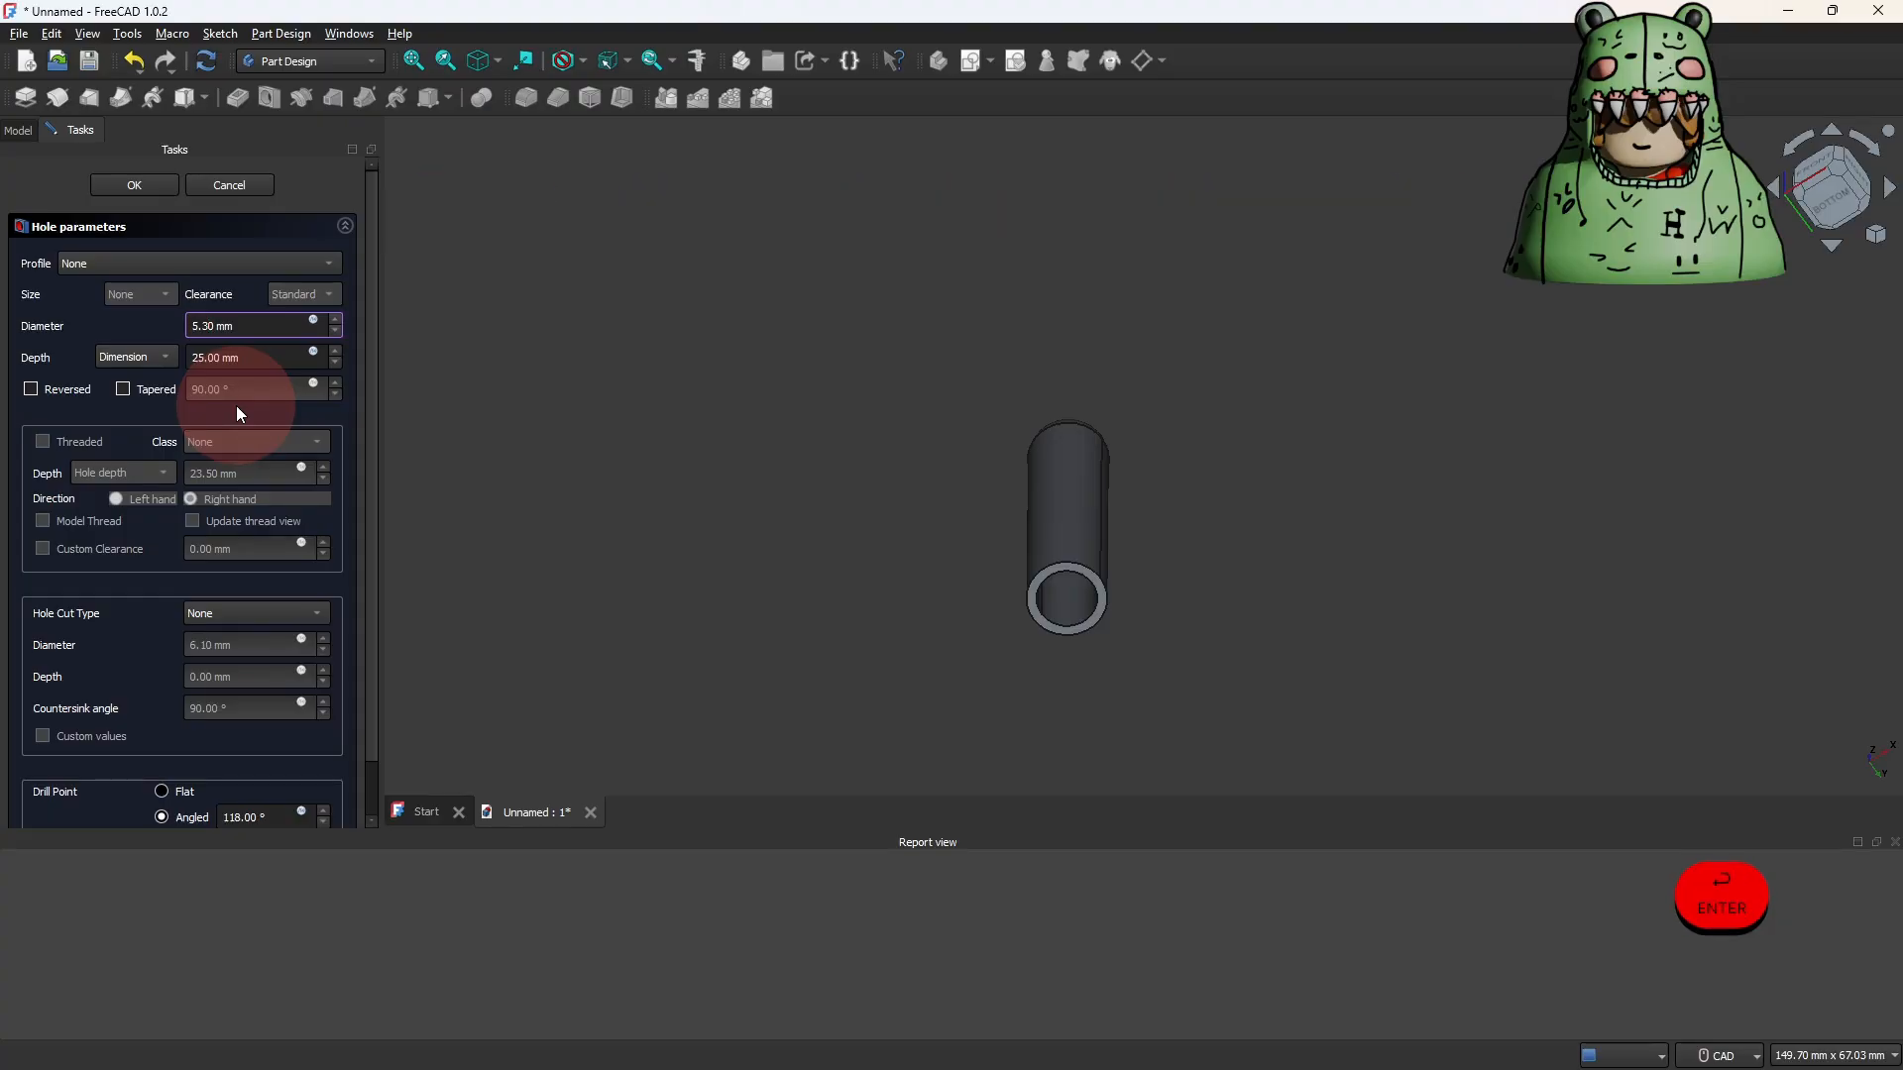
Reopen the hole feature and the pad feature in turn to examine their dimensions.
scroll(773, 451, "up", 2)
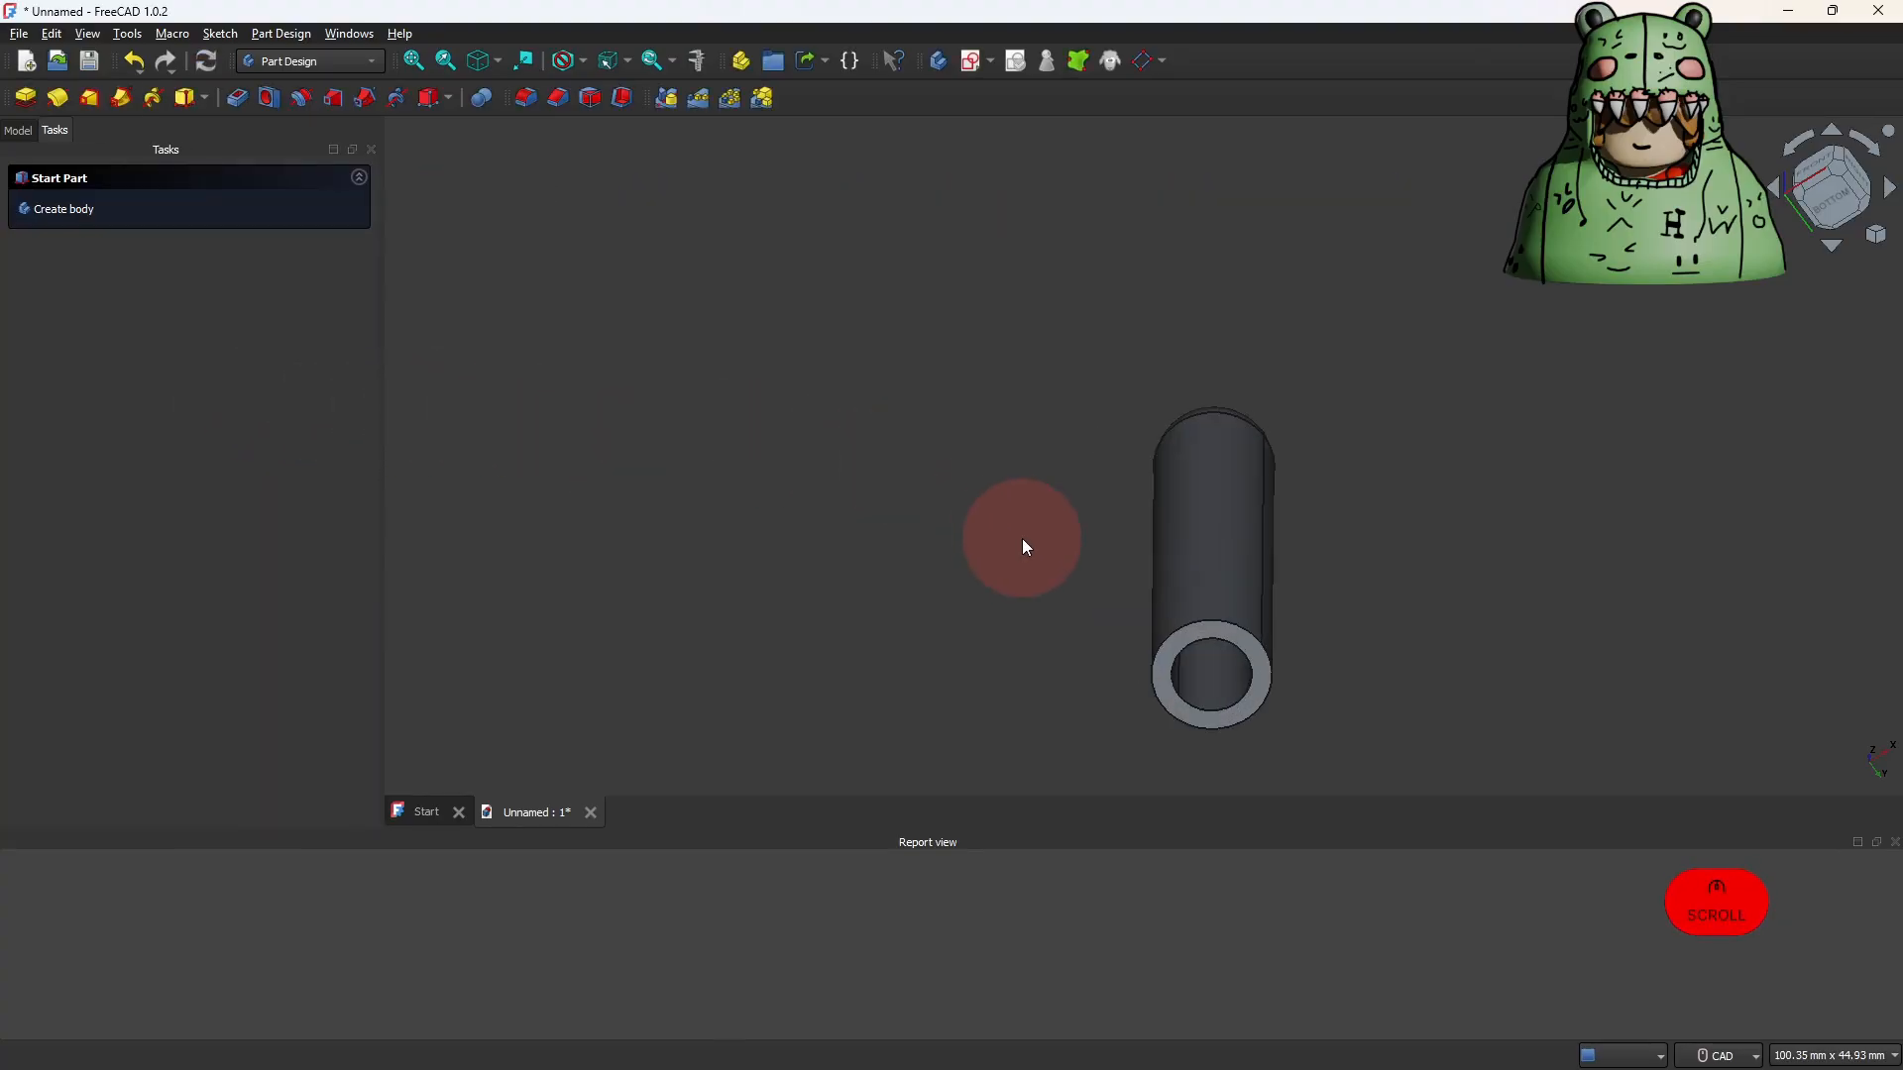
middle_click_drag(1021, 539, 860, 480)
scroll(967, 551, "up", 1)
middle_click_drag(1125, 594, 1041, 513)
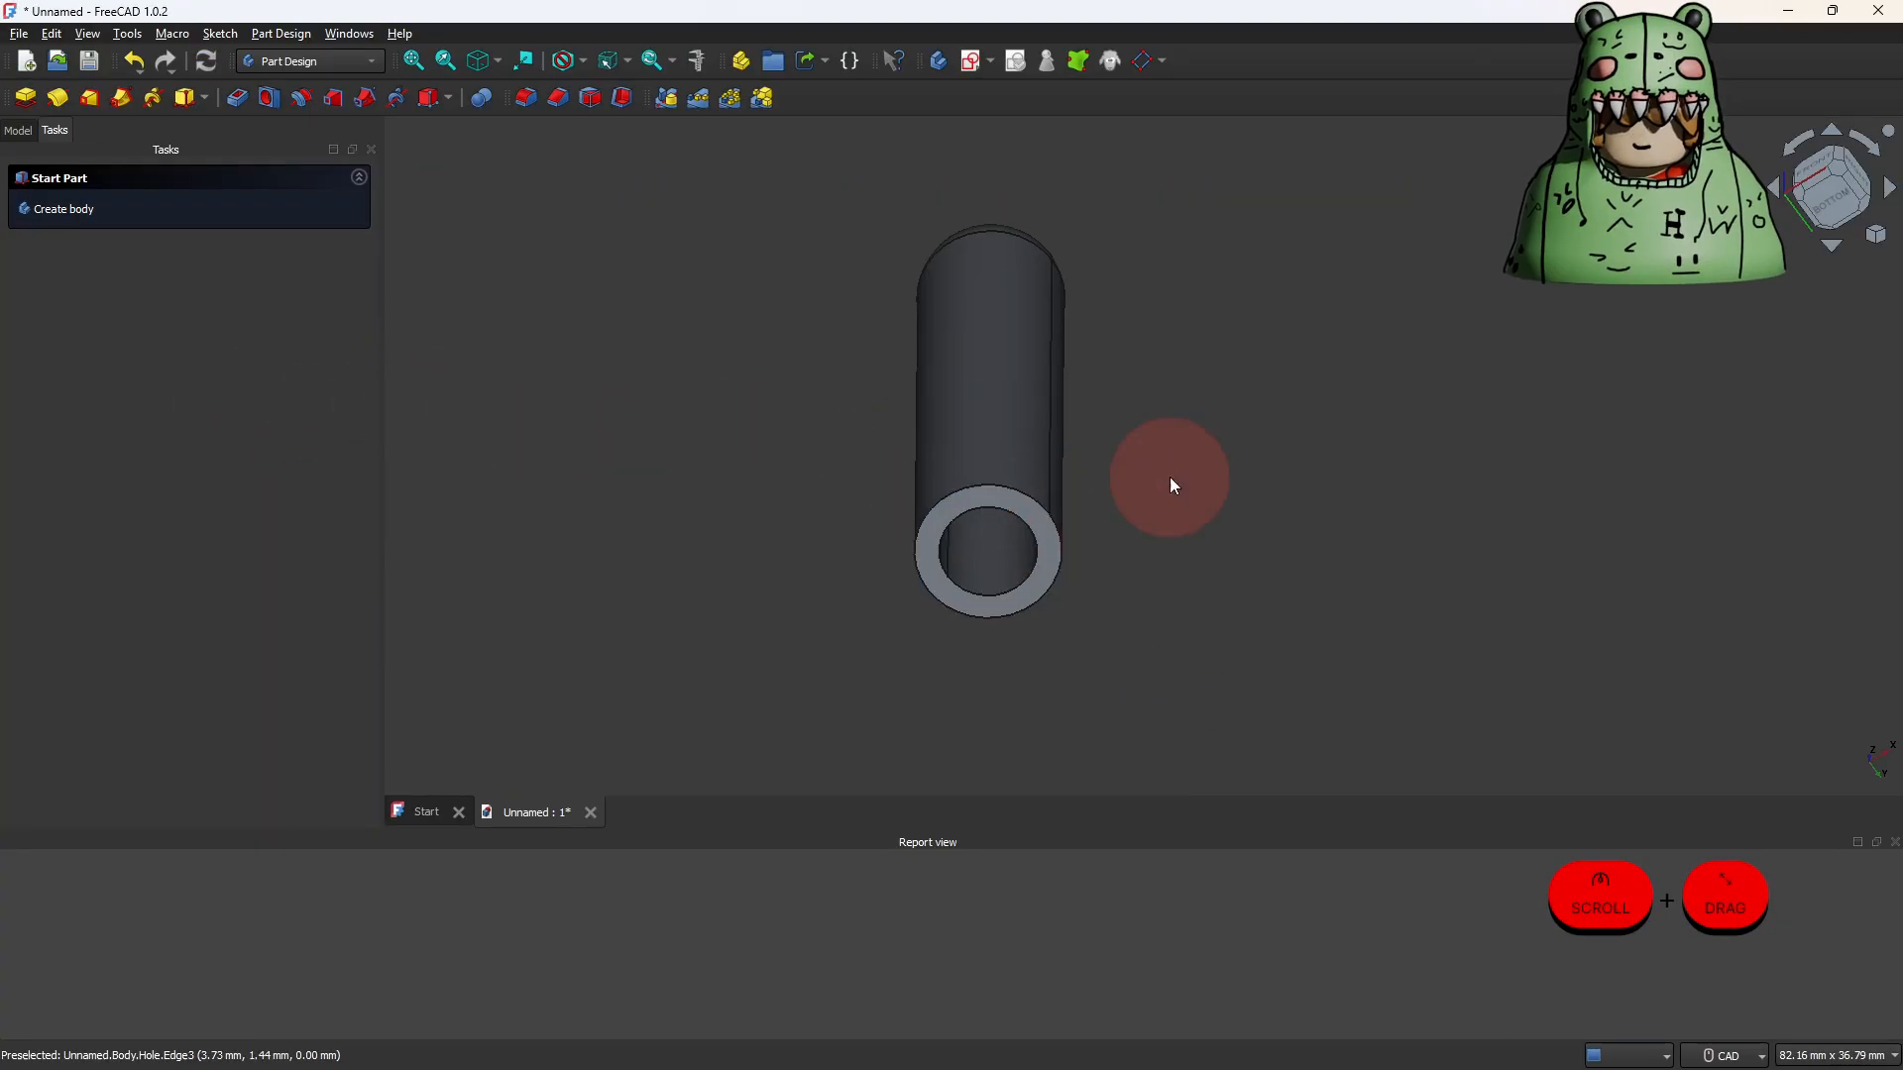
left_click(24, 132)
double_click(109, 257)
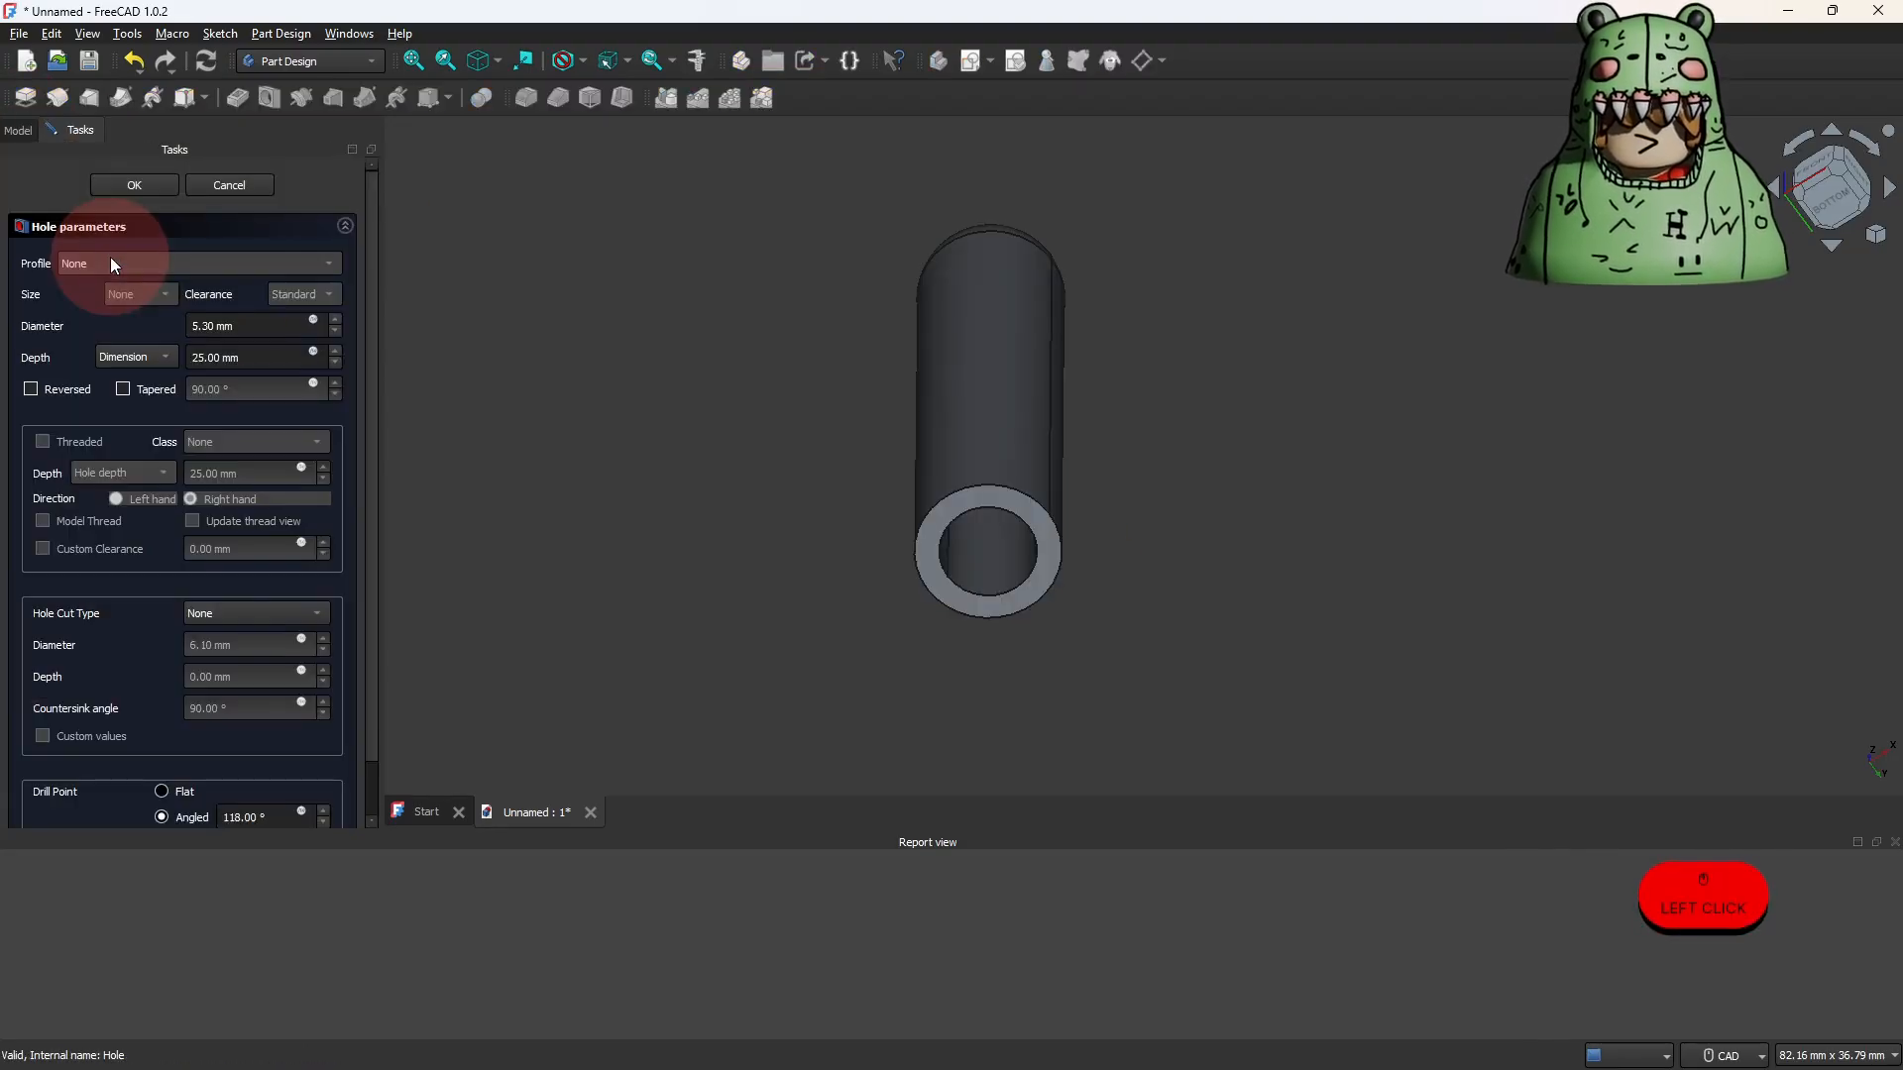
left_click(212, 328)
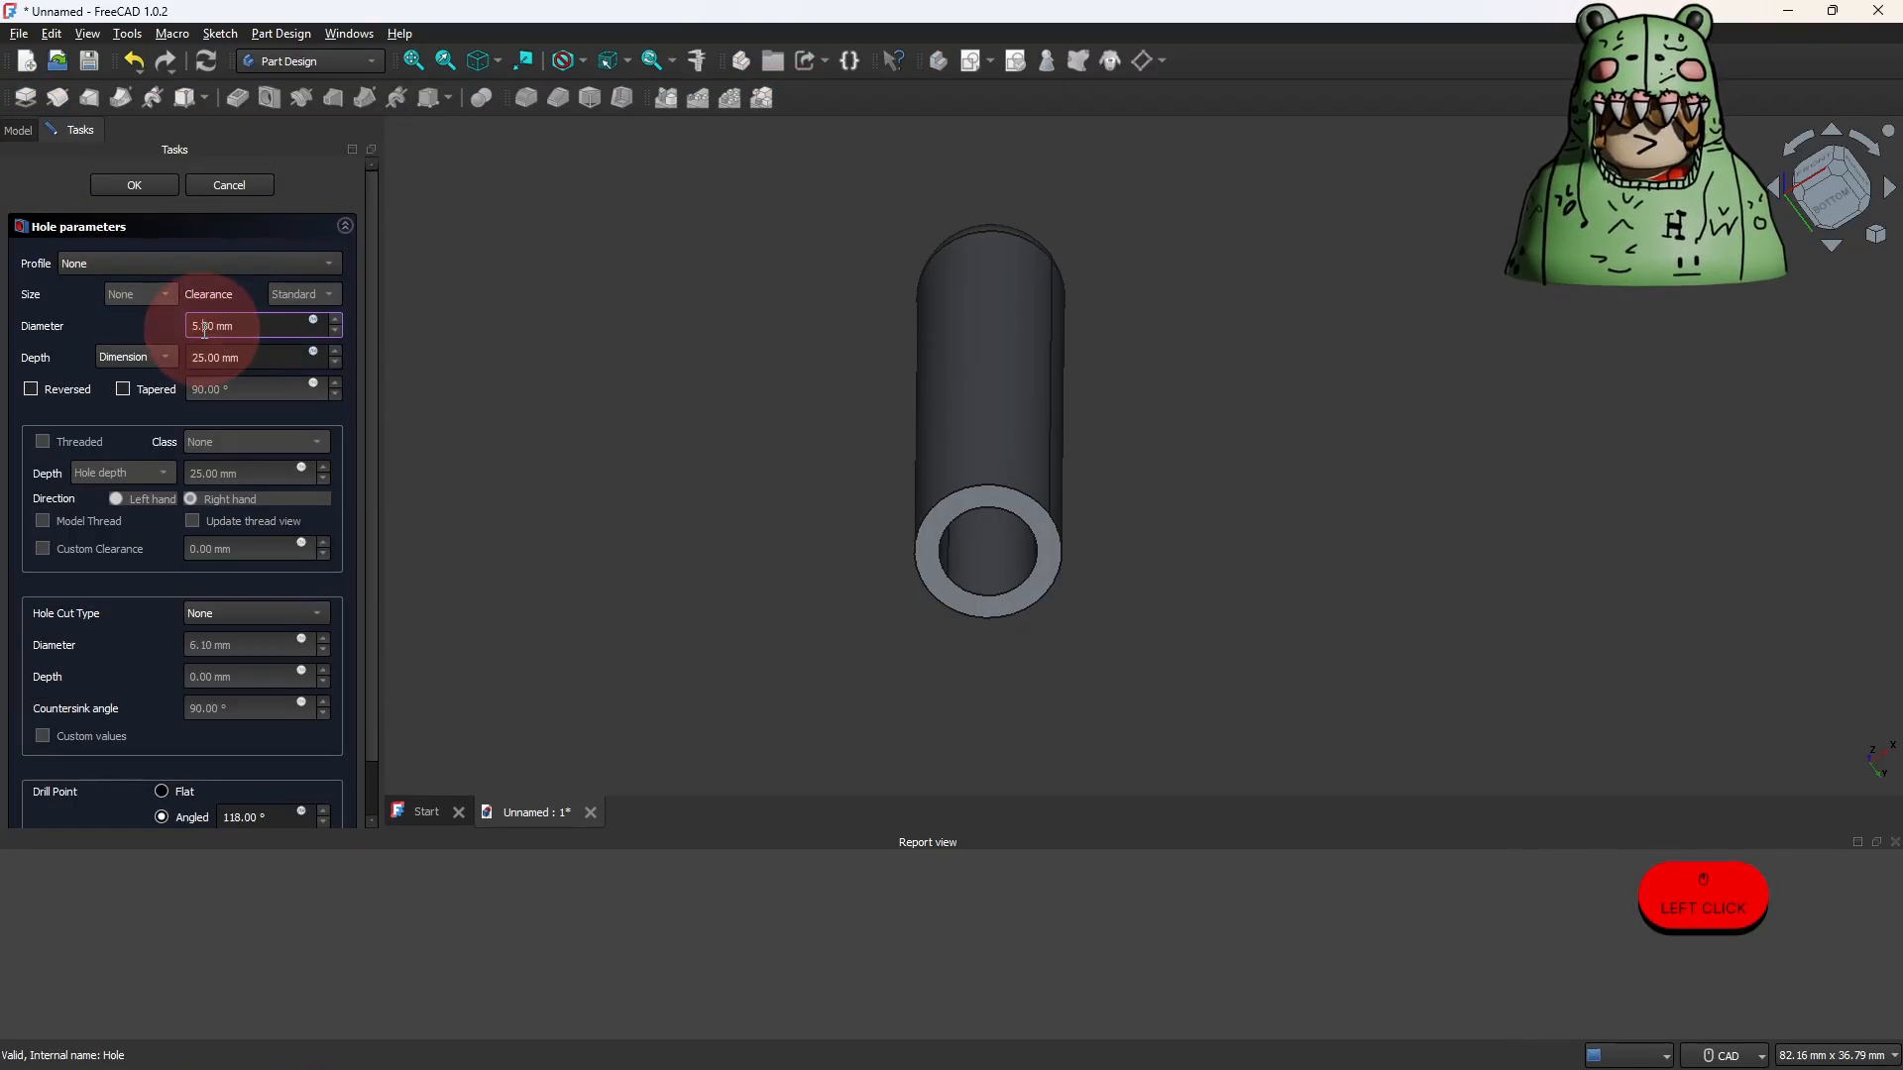
left_click(10, 131)
left_click(116, 230)
double_click(116, 230)
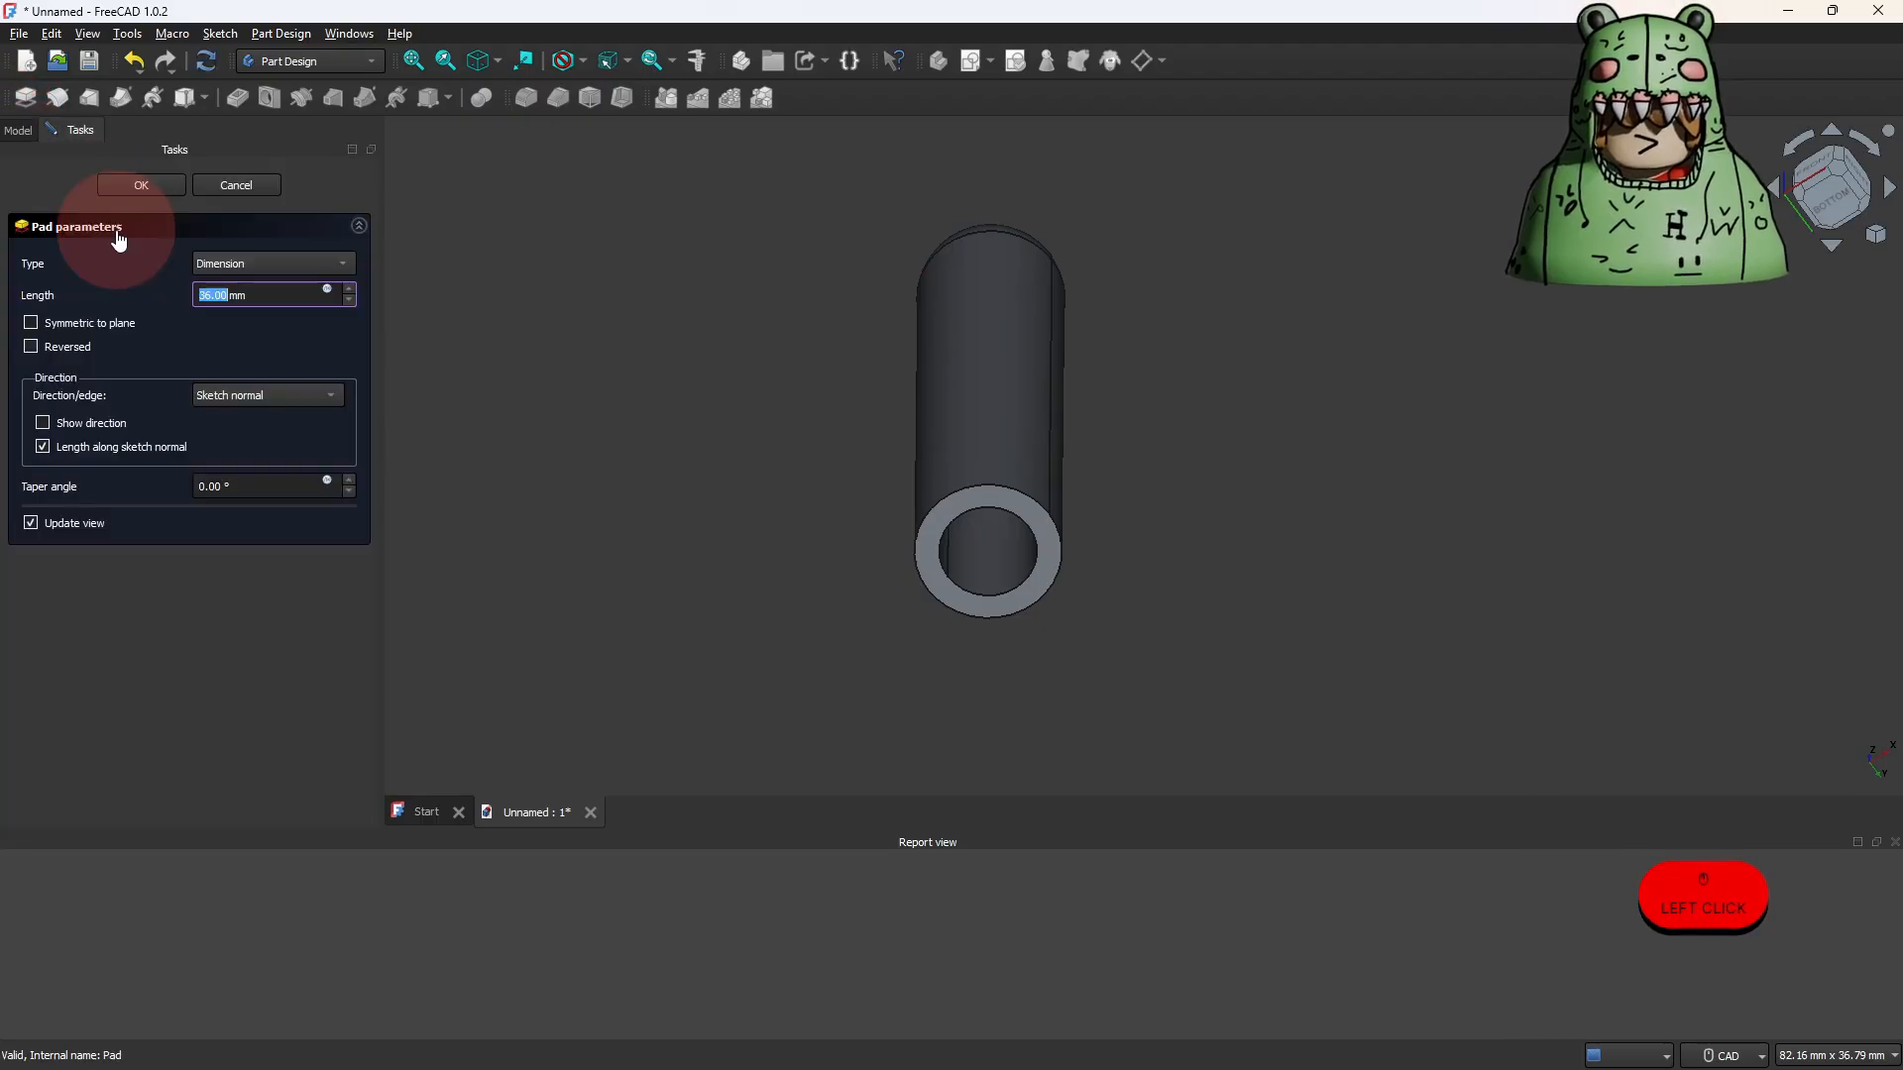
Open the pad's base sketch from the model tree to examine the circle's constraints.
left_click(10, 135)
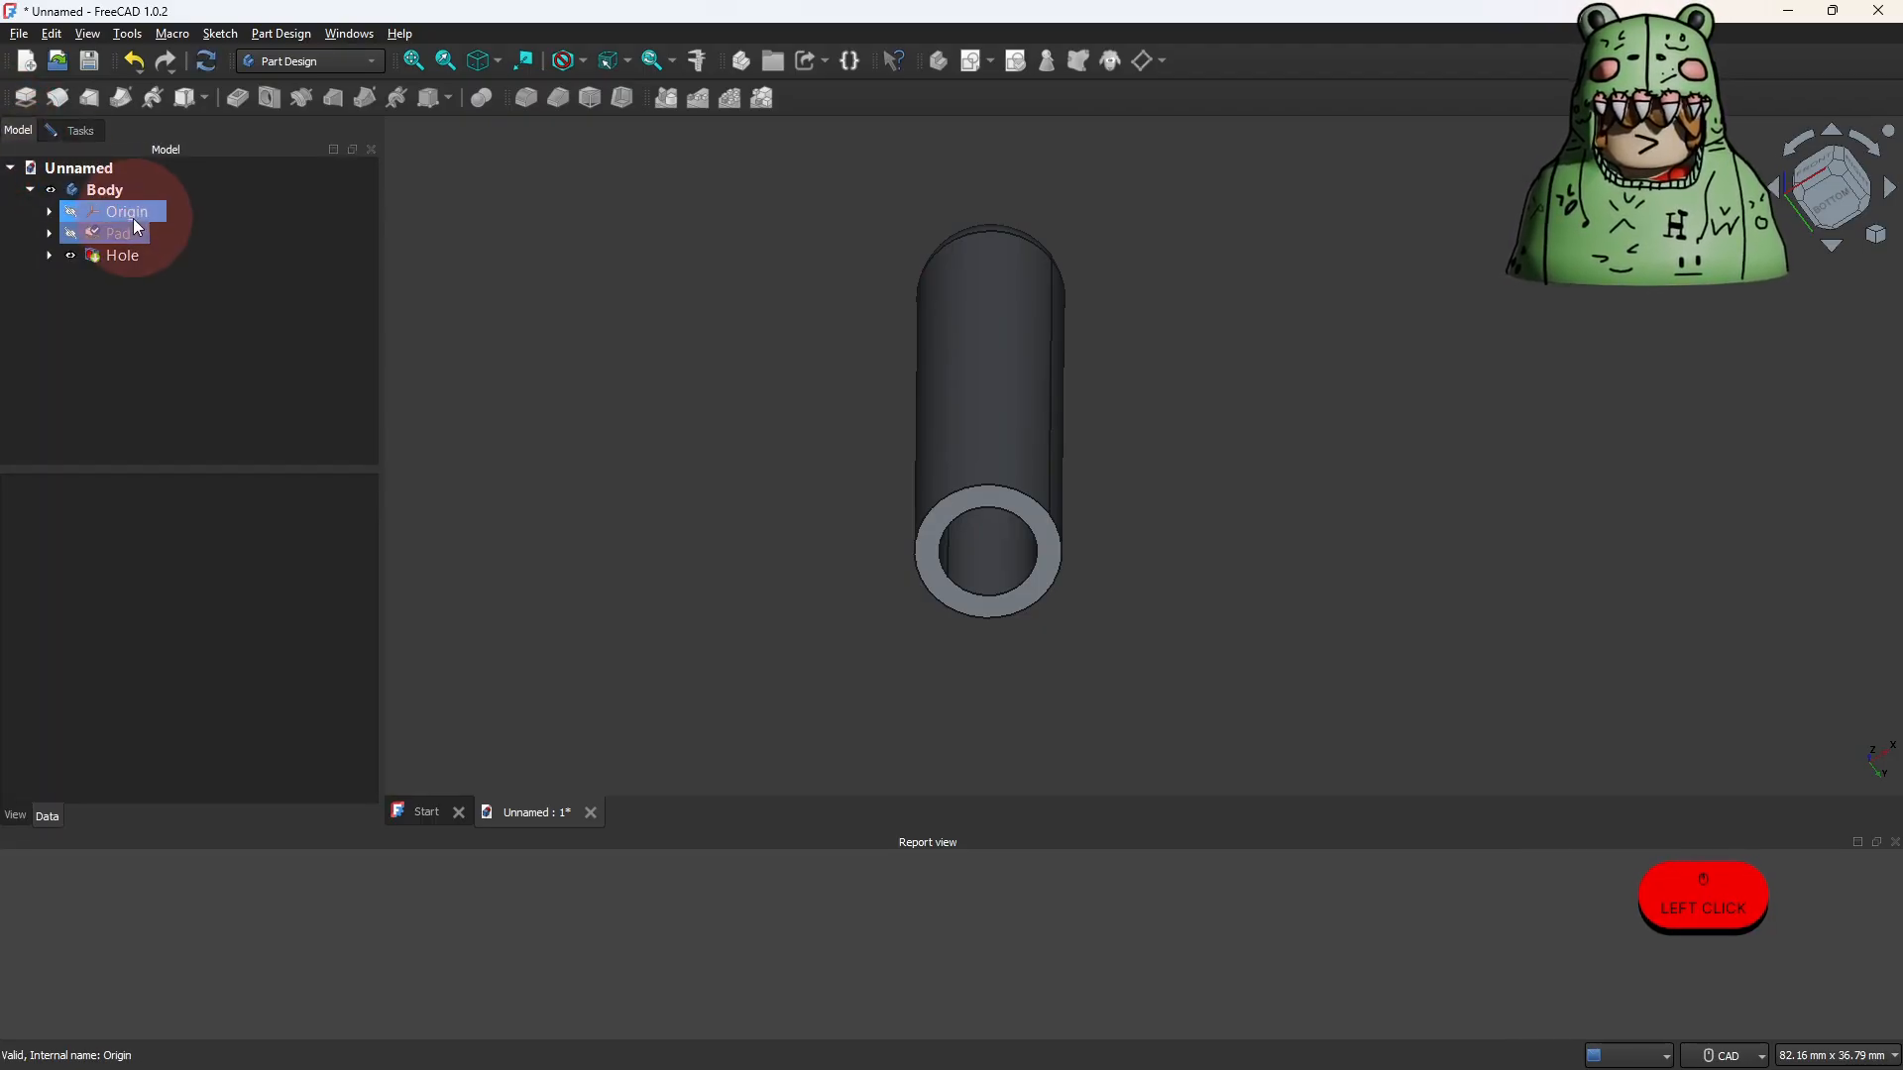
left_click(50, 255)
left_click(50, 232)
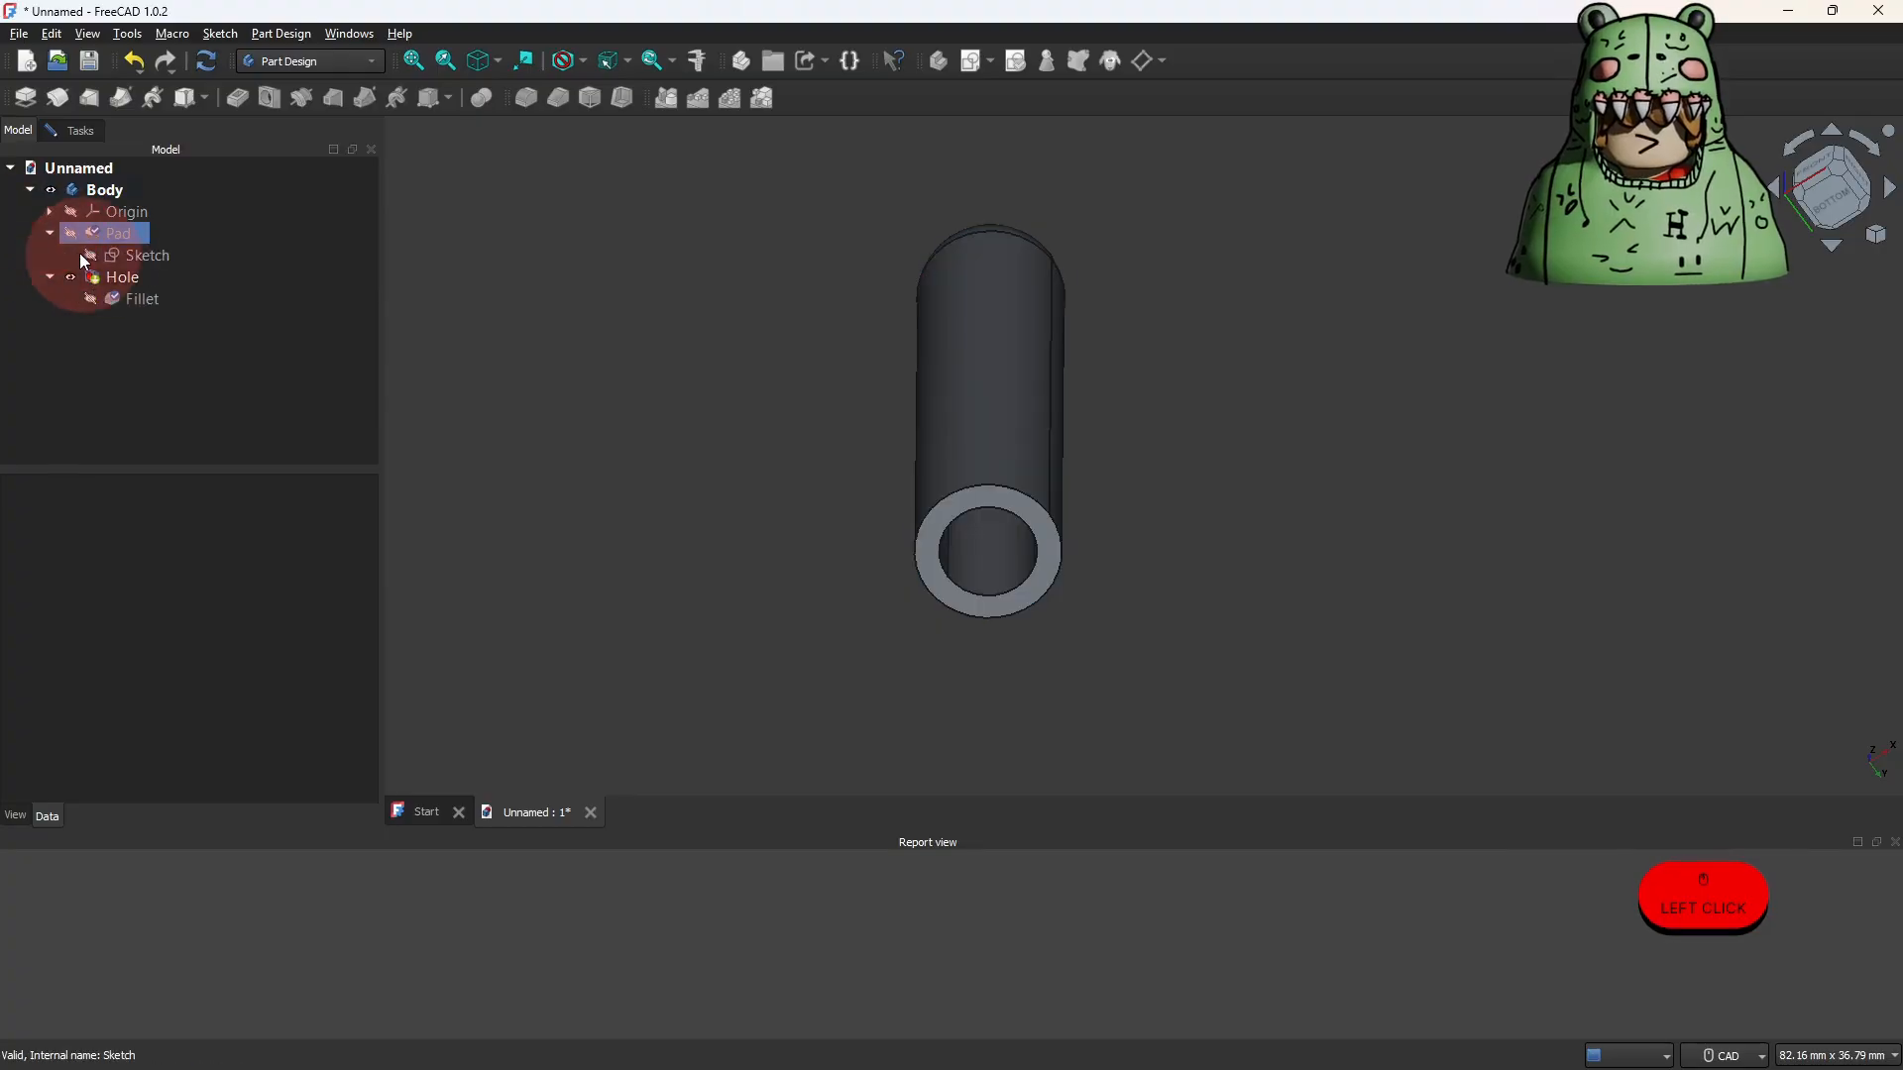
double_click(121, 254)
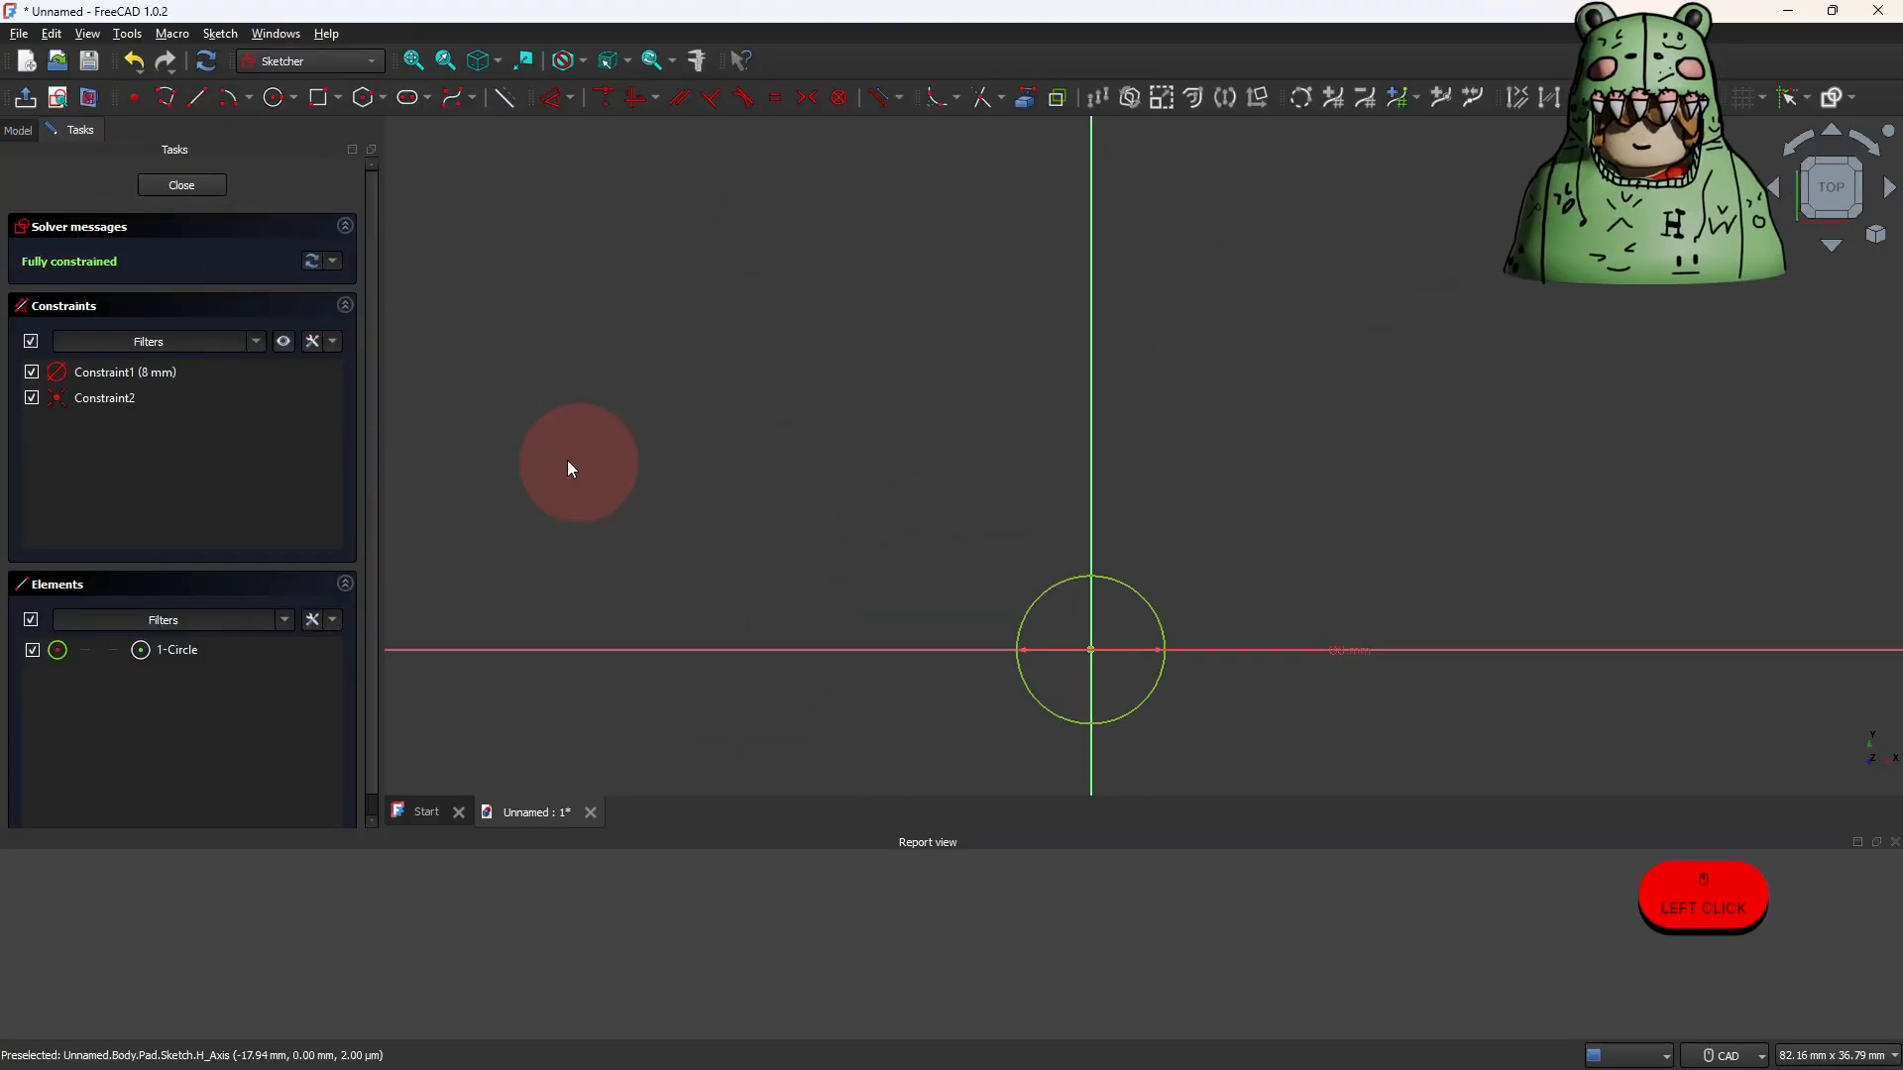
left_click(16, 131)
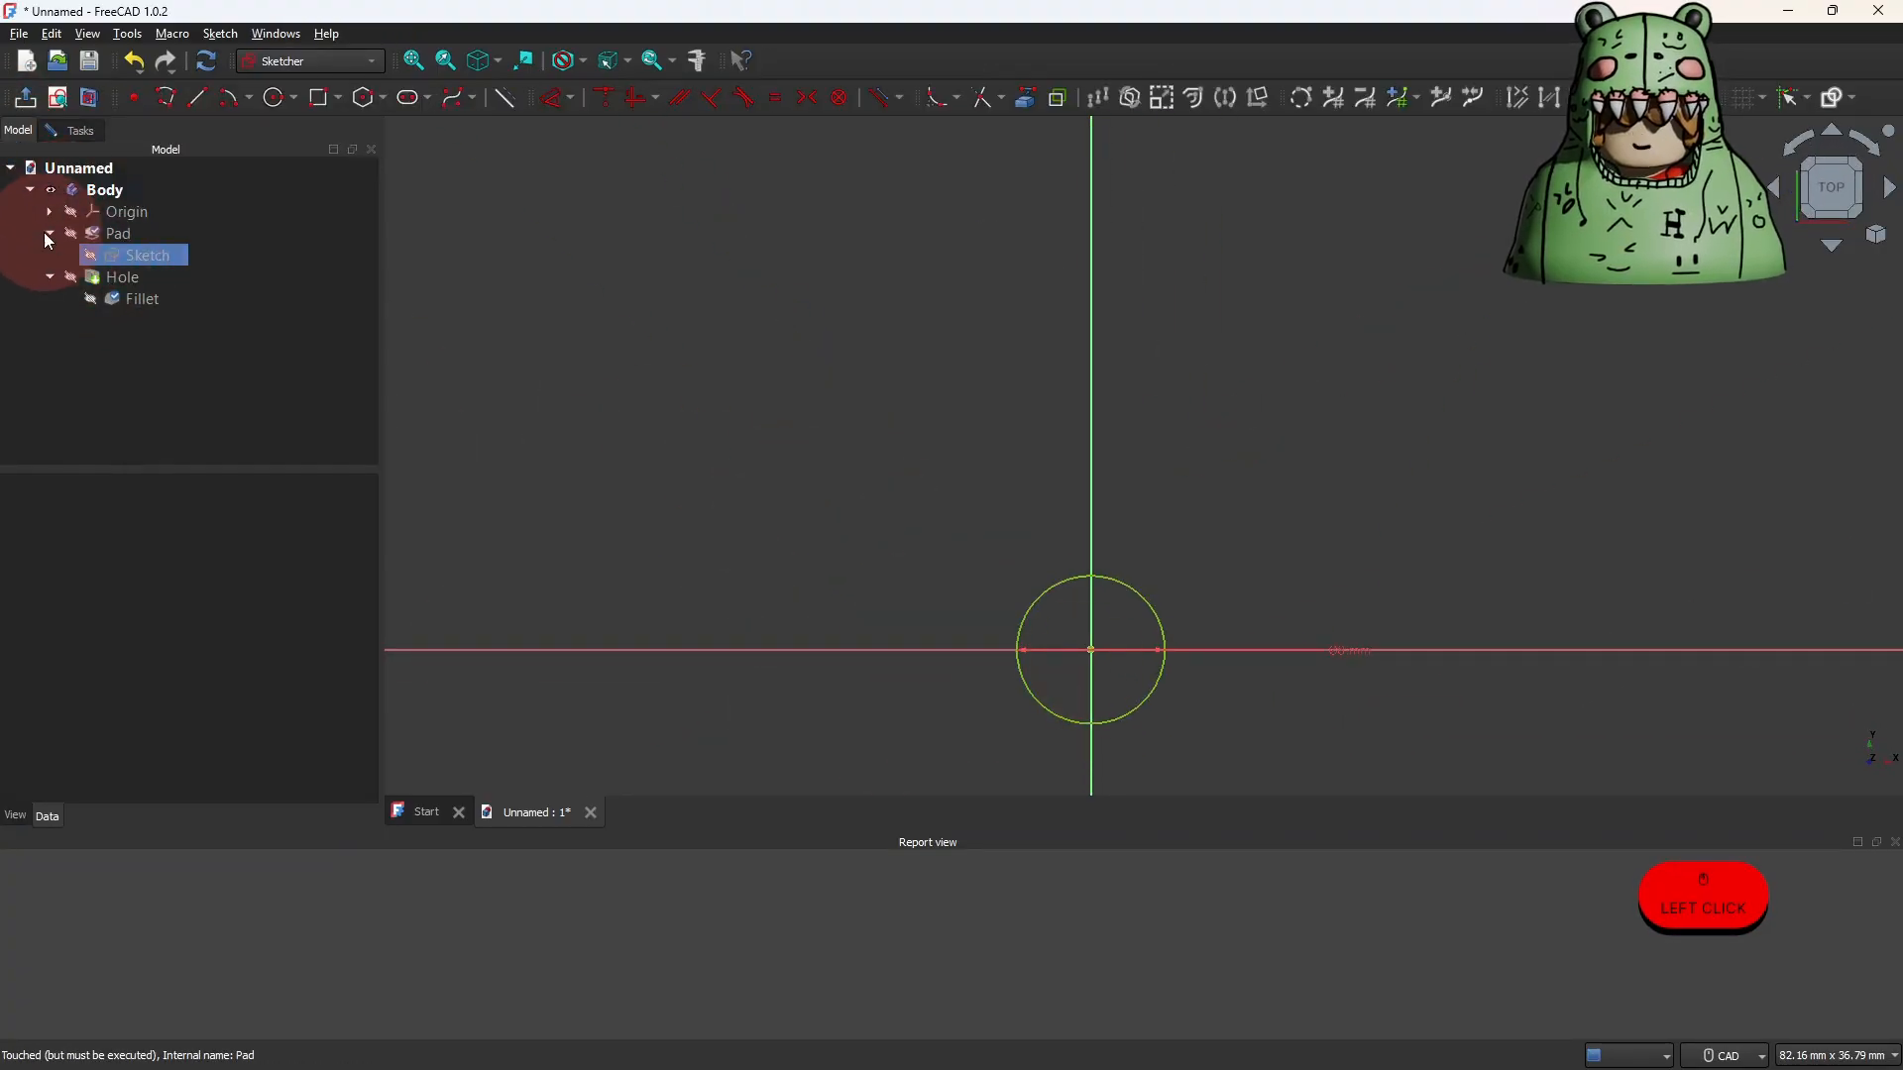
Leave the base sketch and reopen the hole feature from the model tree to examine its diameter and depth, then close it.
left_click(44, 240)
double_click(111, 253)
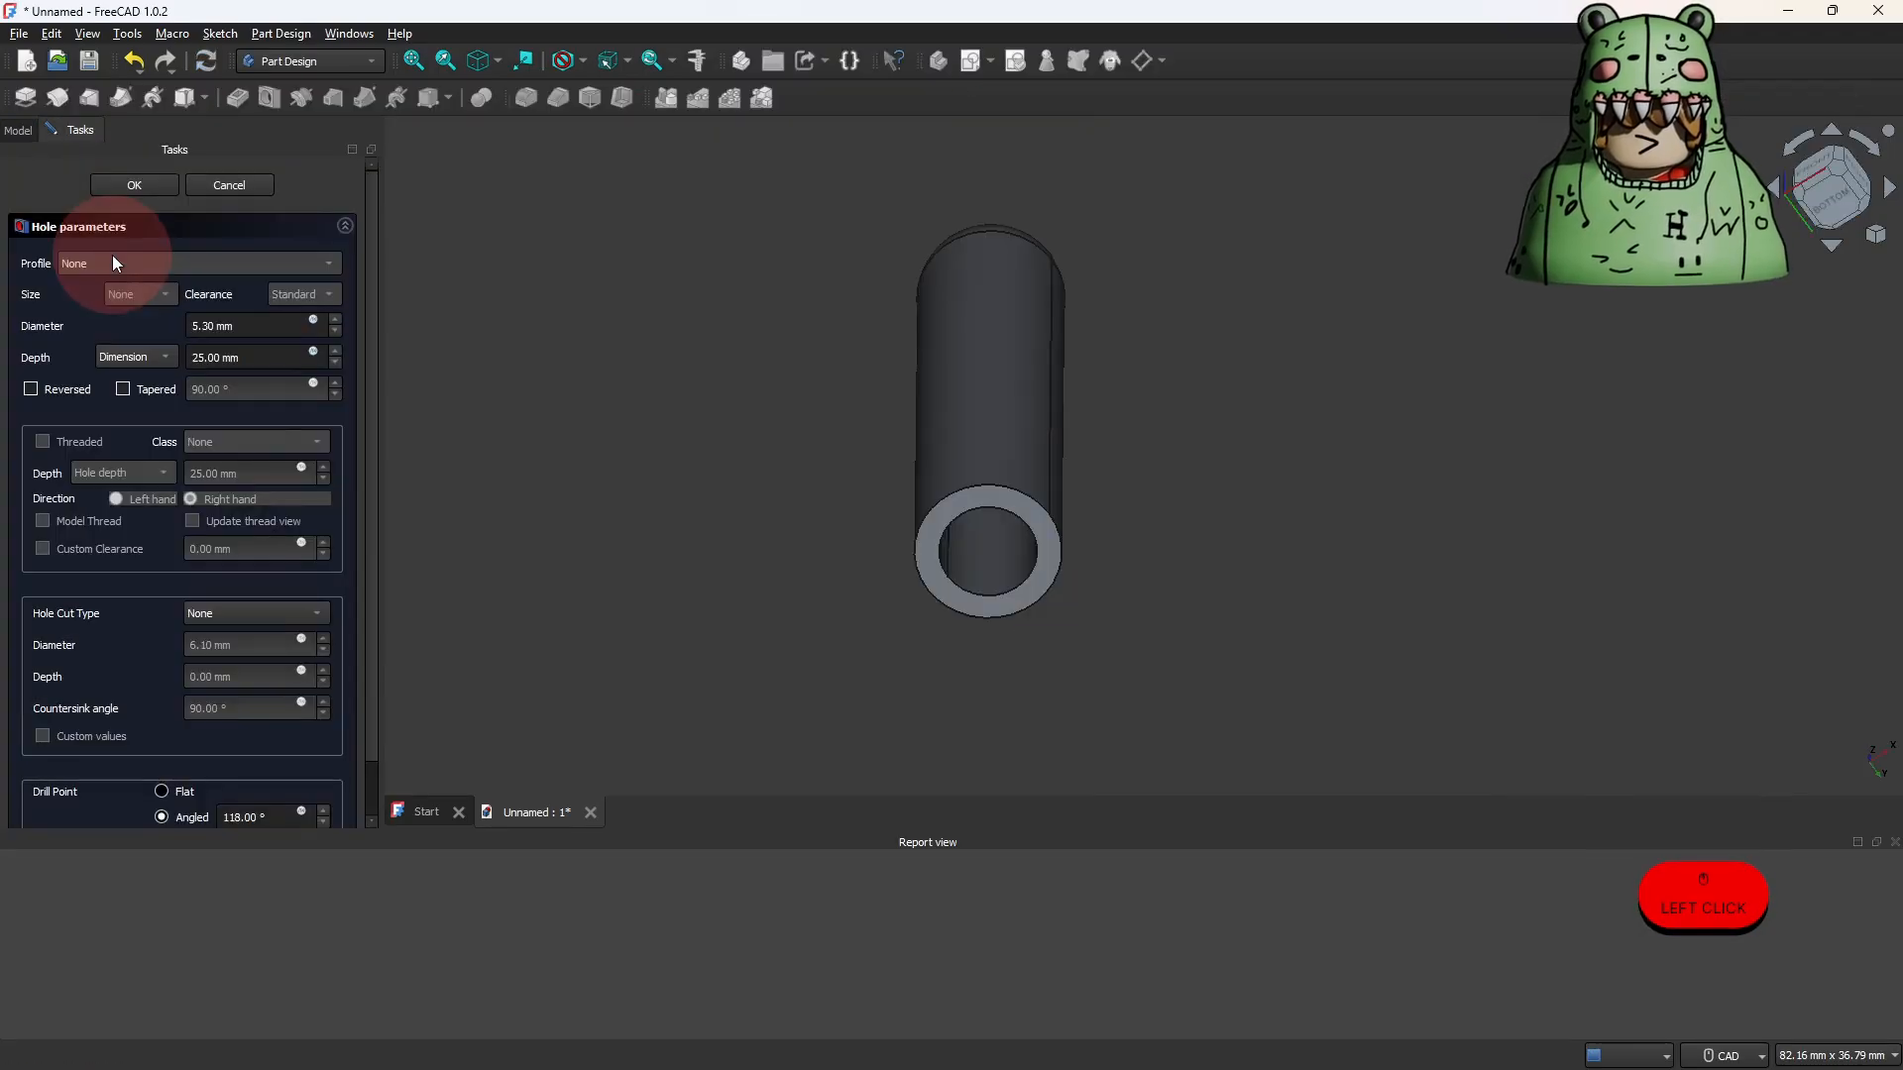
scroll(831, 521, "up", 3)
middle_click_drag(831, 521, 674, 408)
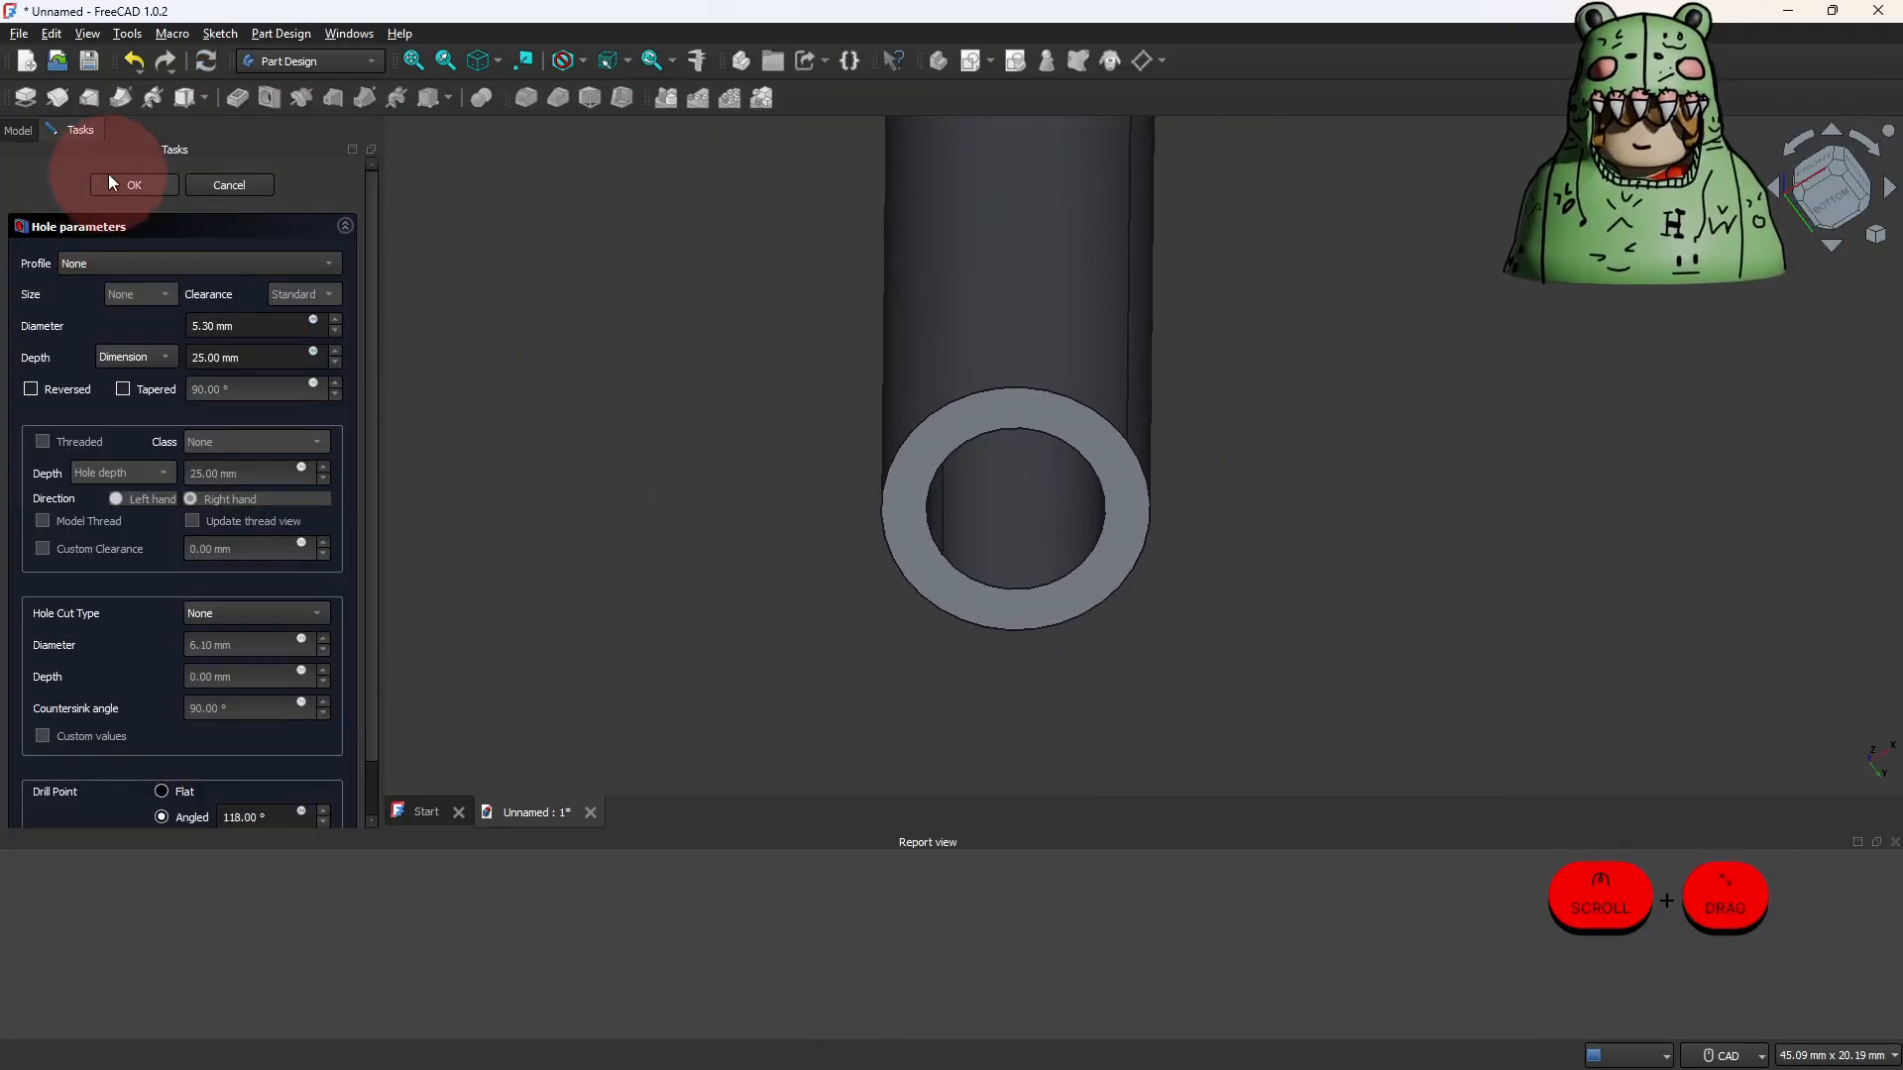
left_click(136, 190)
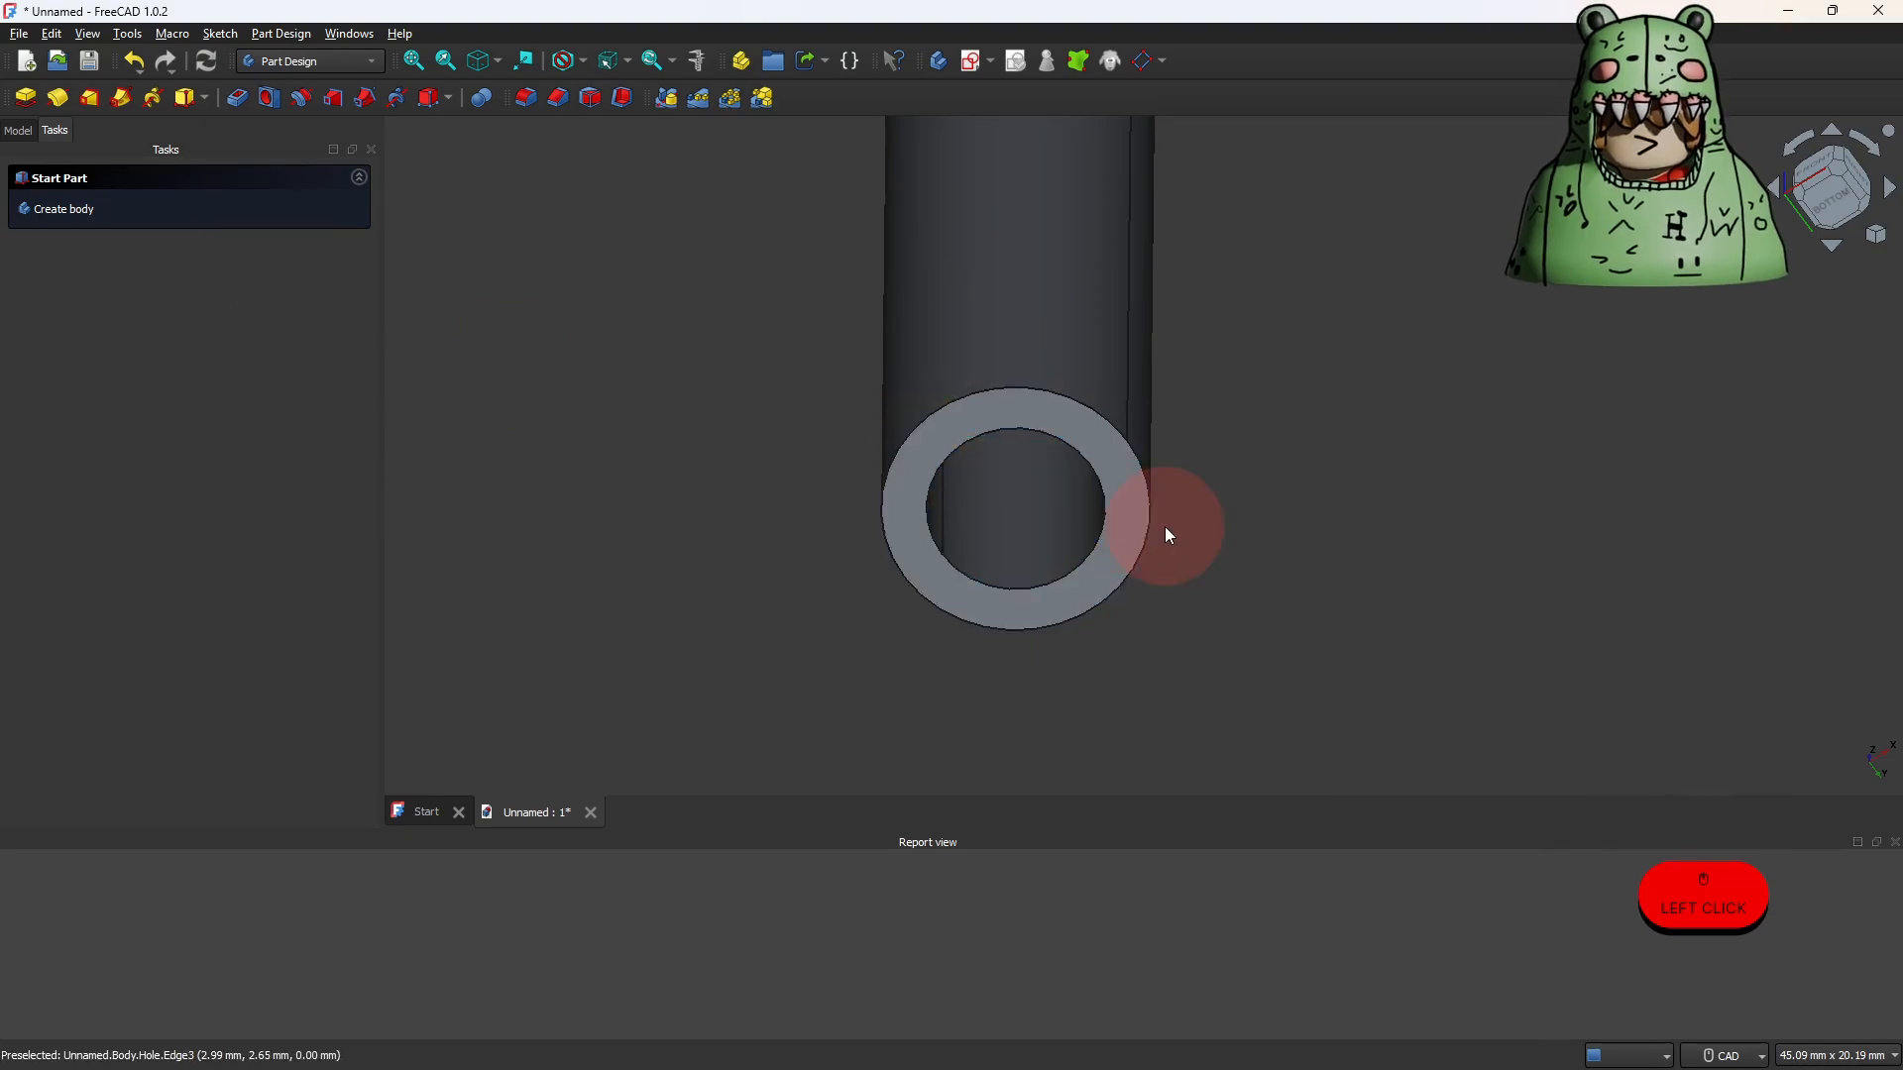
middle_click_drag(1236, 453, 1227, 490)
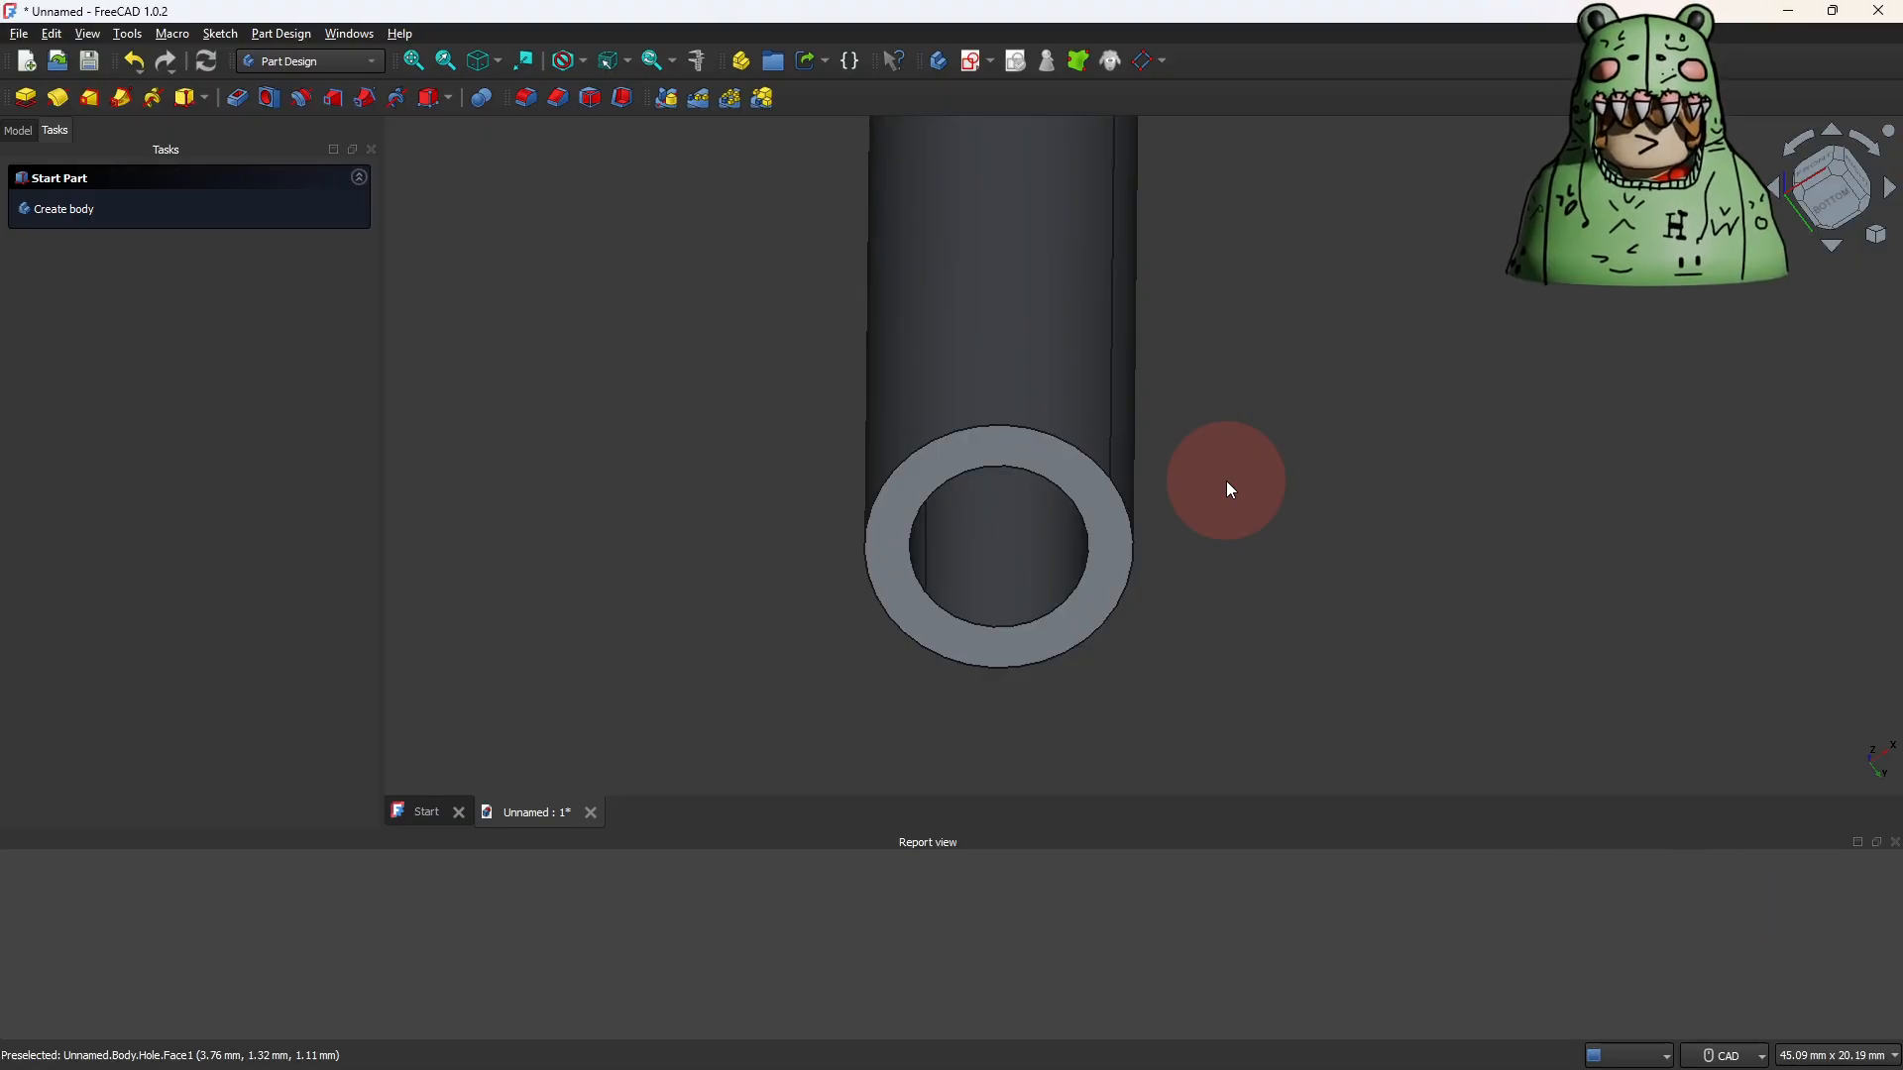
Switch to the browser, examine a screw diagram of thread depth, pitch and diameters in the thread pitch image results, and return to FreeCAD.
mouse_move(920, 1048)
left_click(1237, 1060)
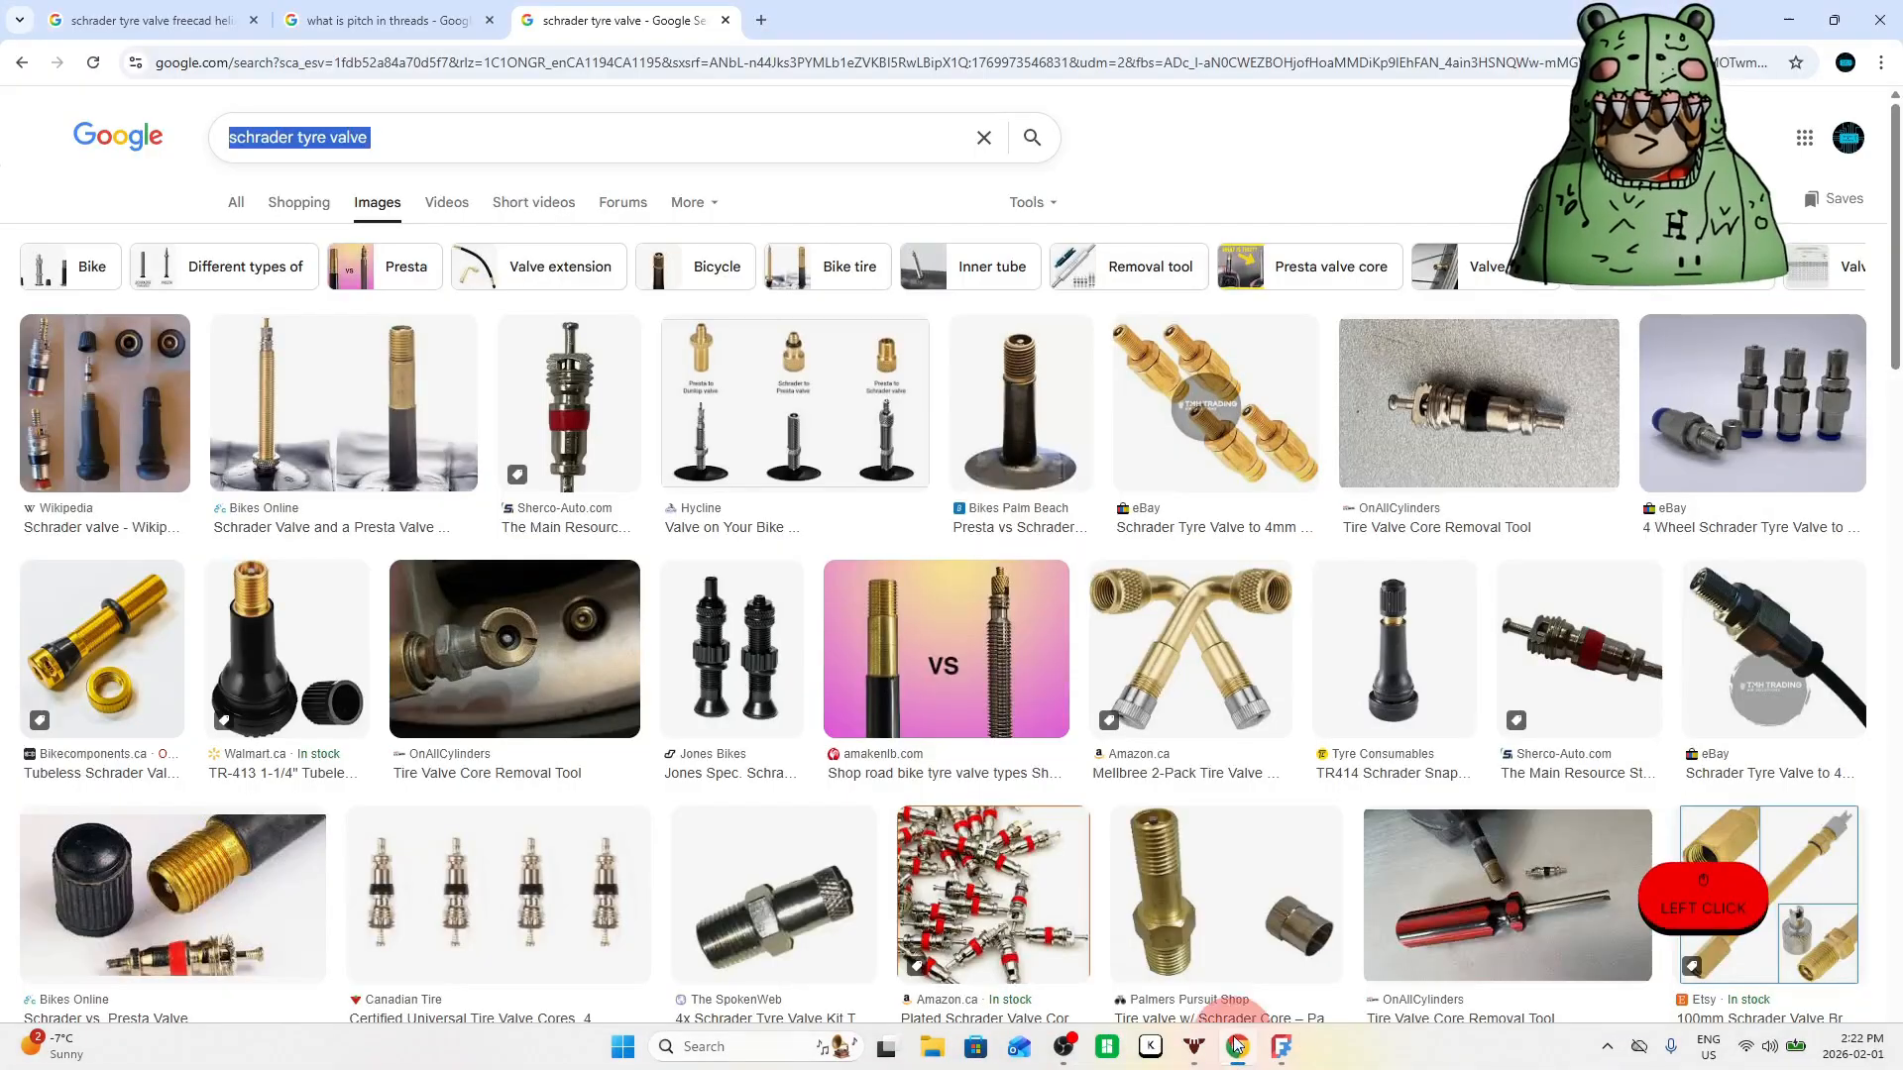
left_click(441, 20)
left_click(989, 285)
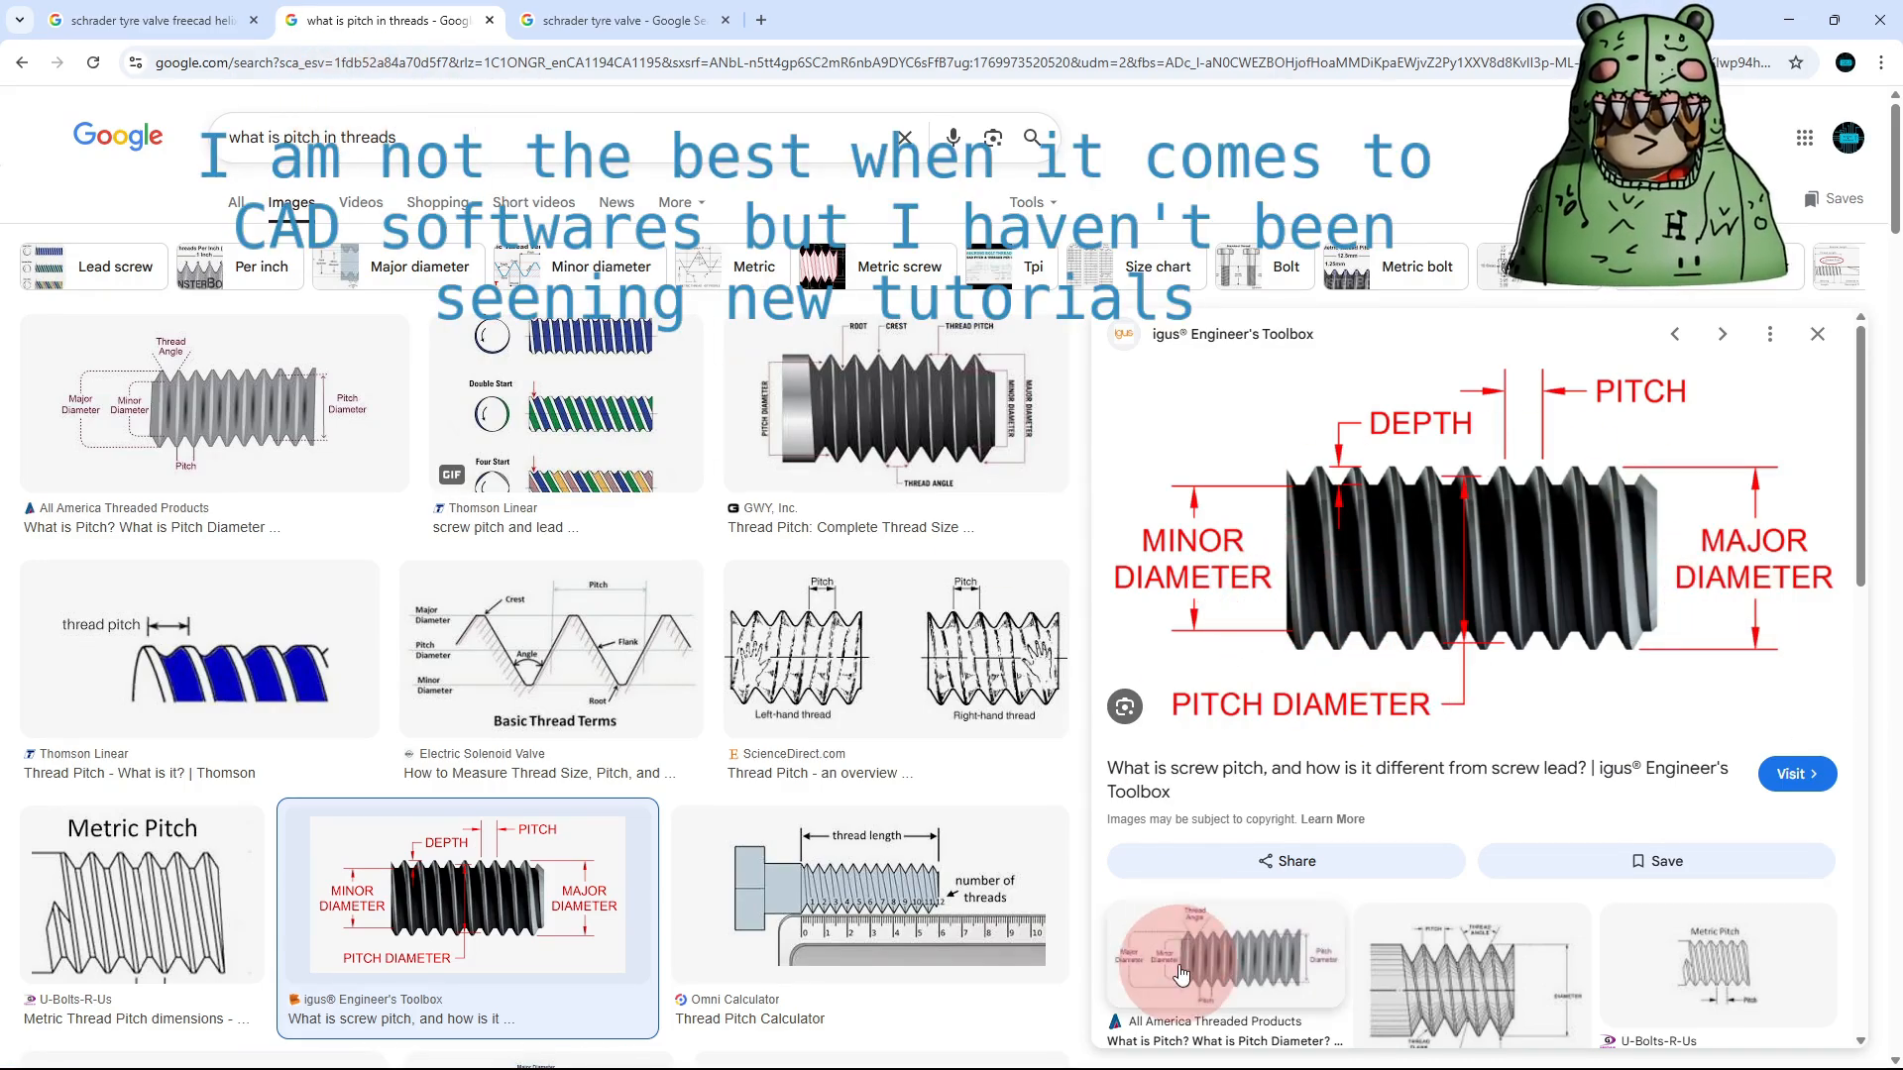
left_click(1298, 1059)
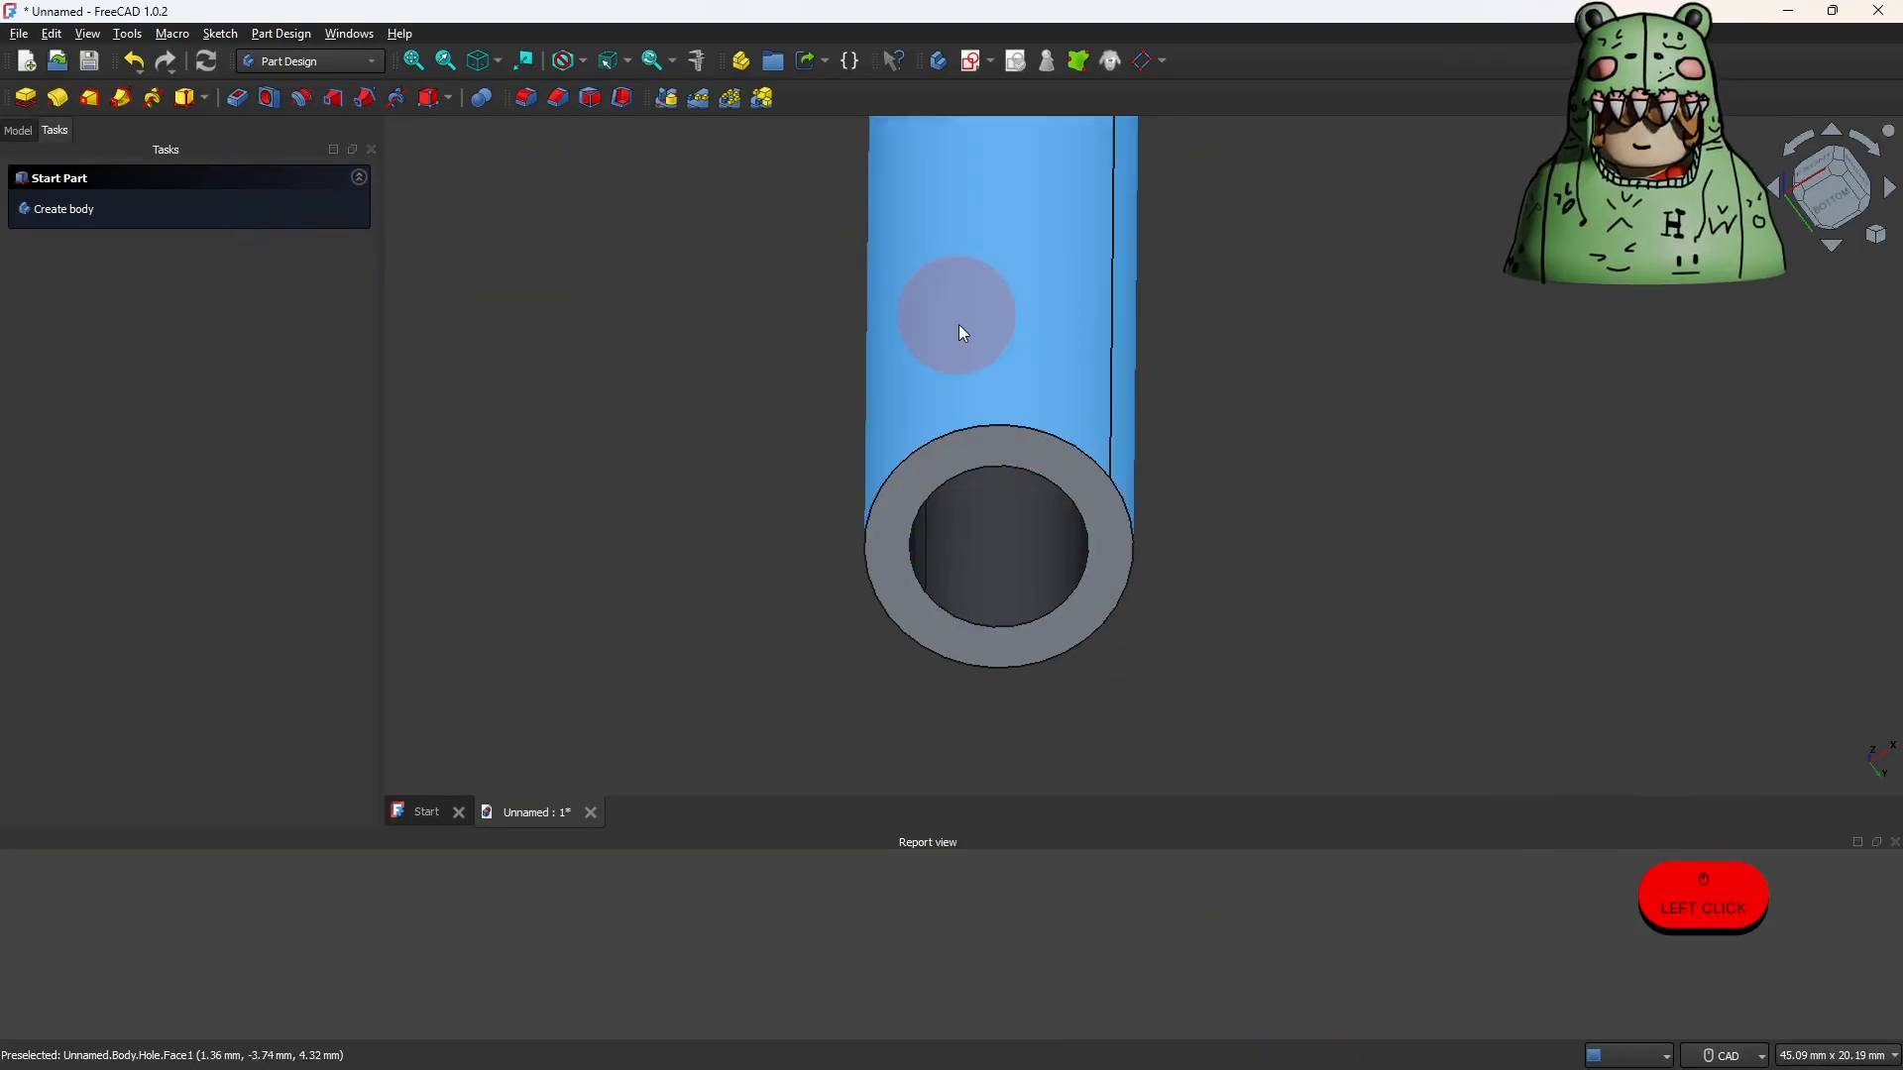
Create a new sketch on the XZ plane, viewed from the front.
left_click(970, 62)
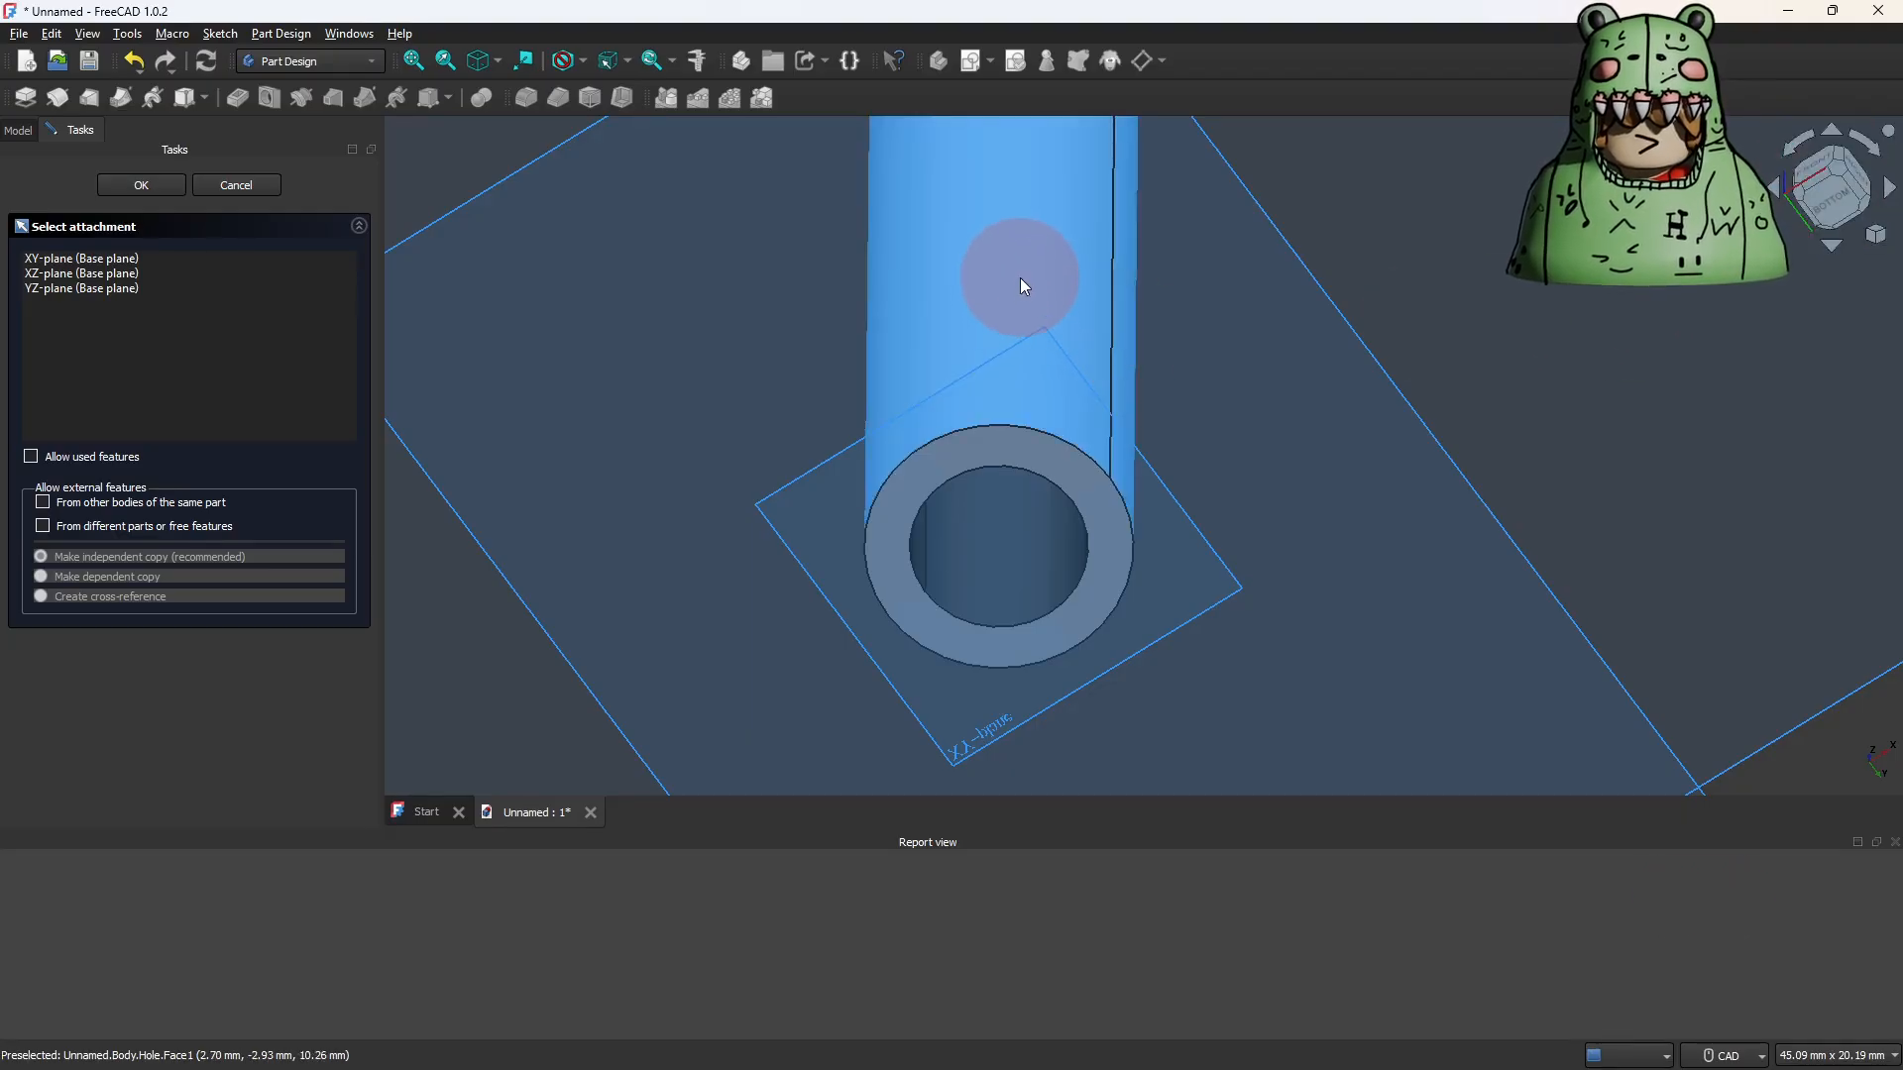
middle_click_drag(1020, 277, 1080, 436)
scroll(1081, 436, "down", 1)
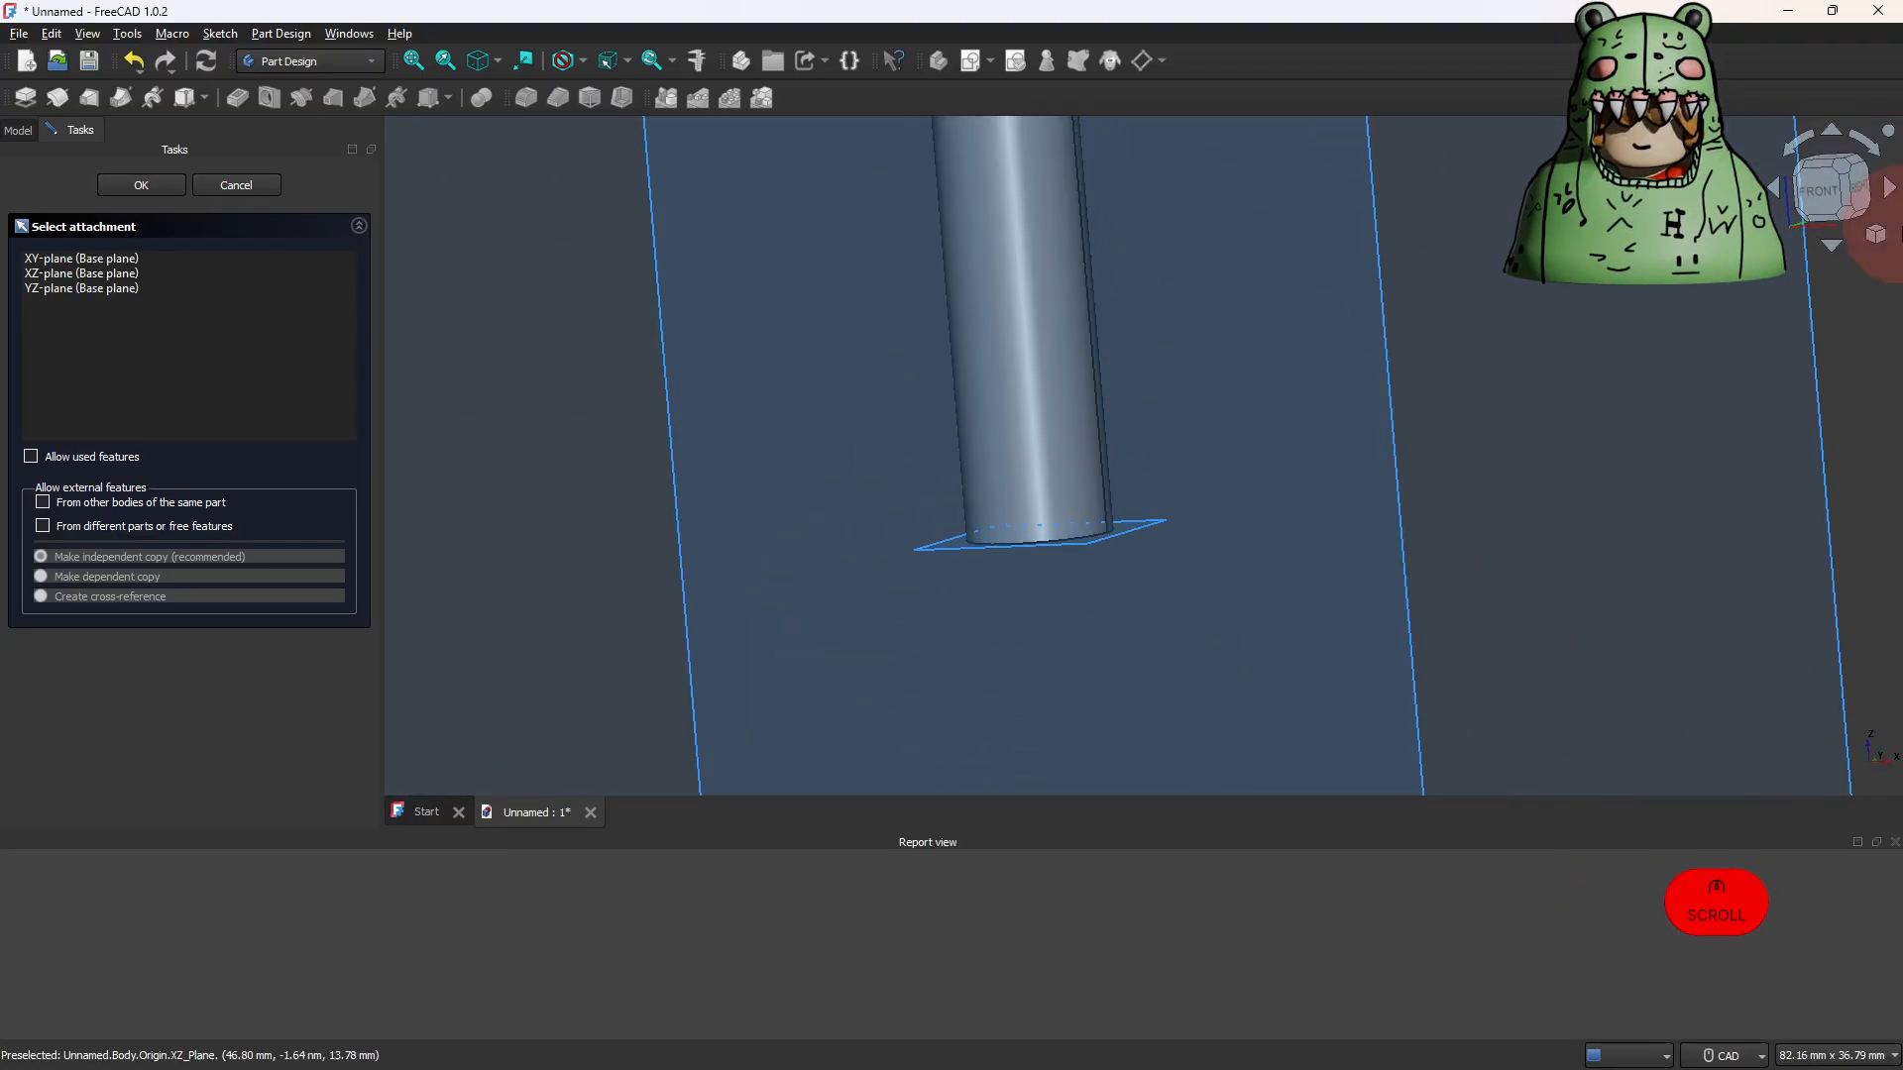
left_click(1821, 192)
scroll(1417, 401, "down", 3)
scroll(1417, 400, "down", 3)
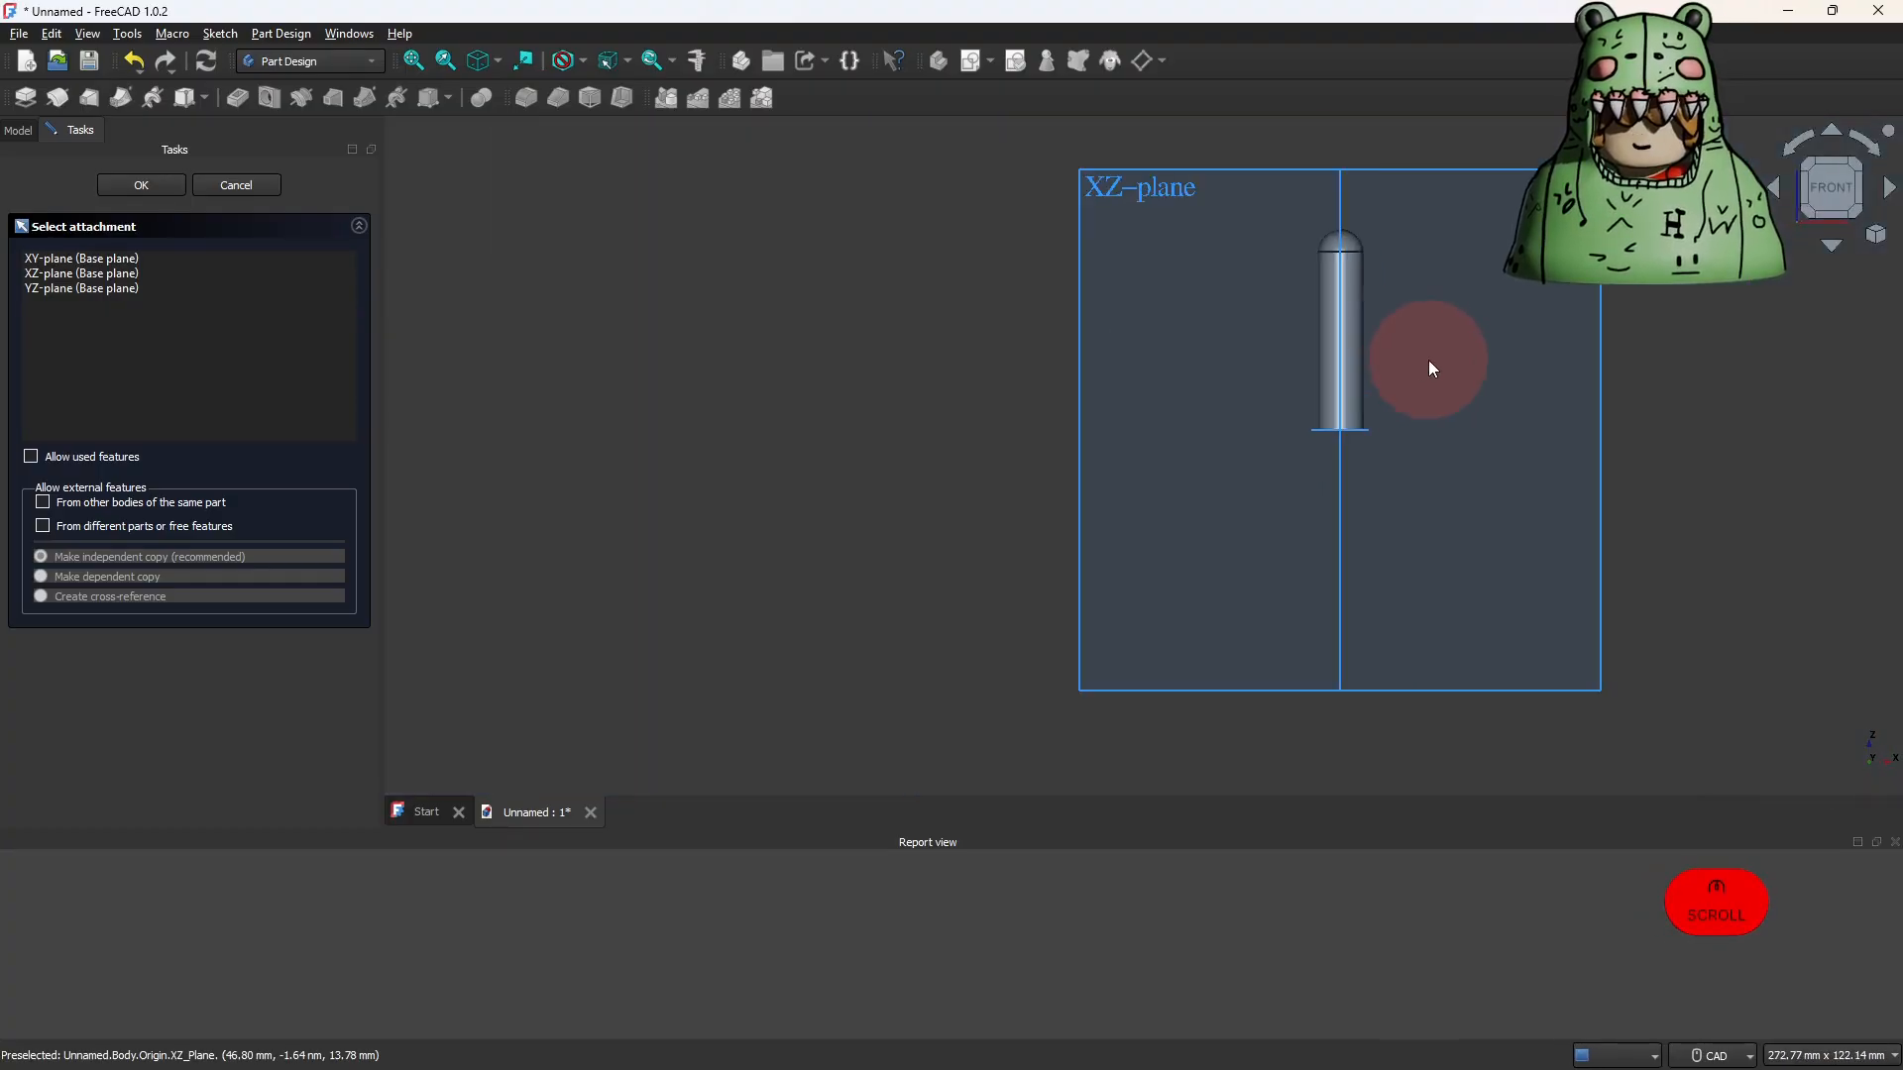
middle_click_drag(1429, 361, 1142, 457)
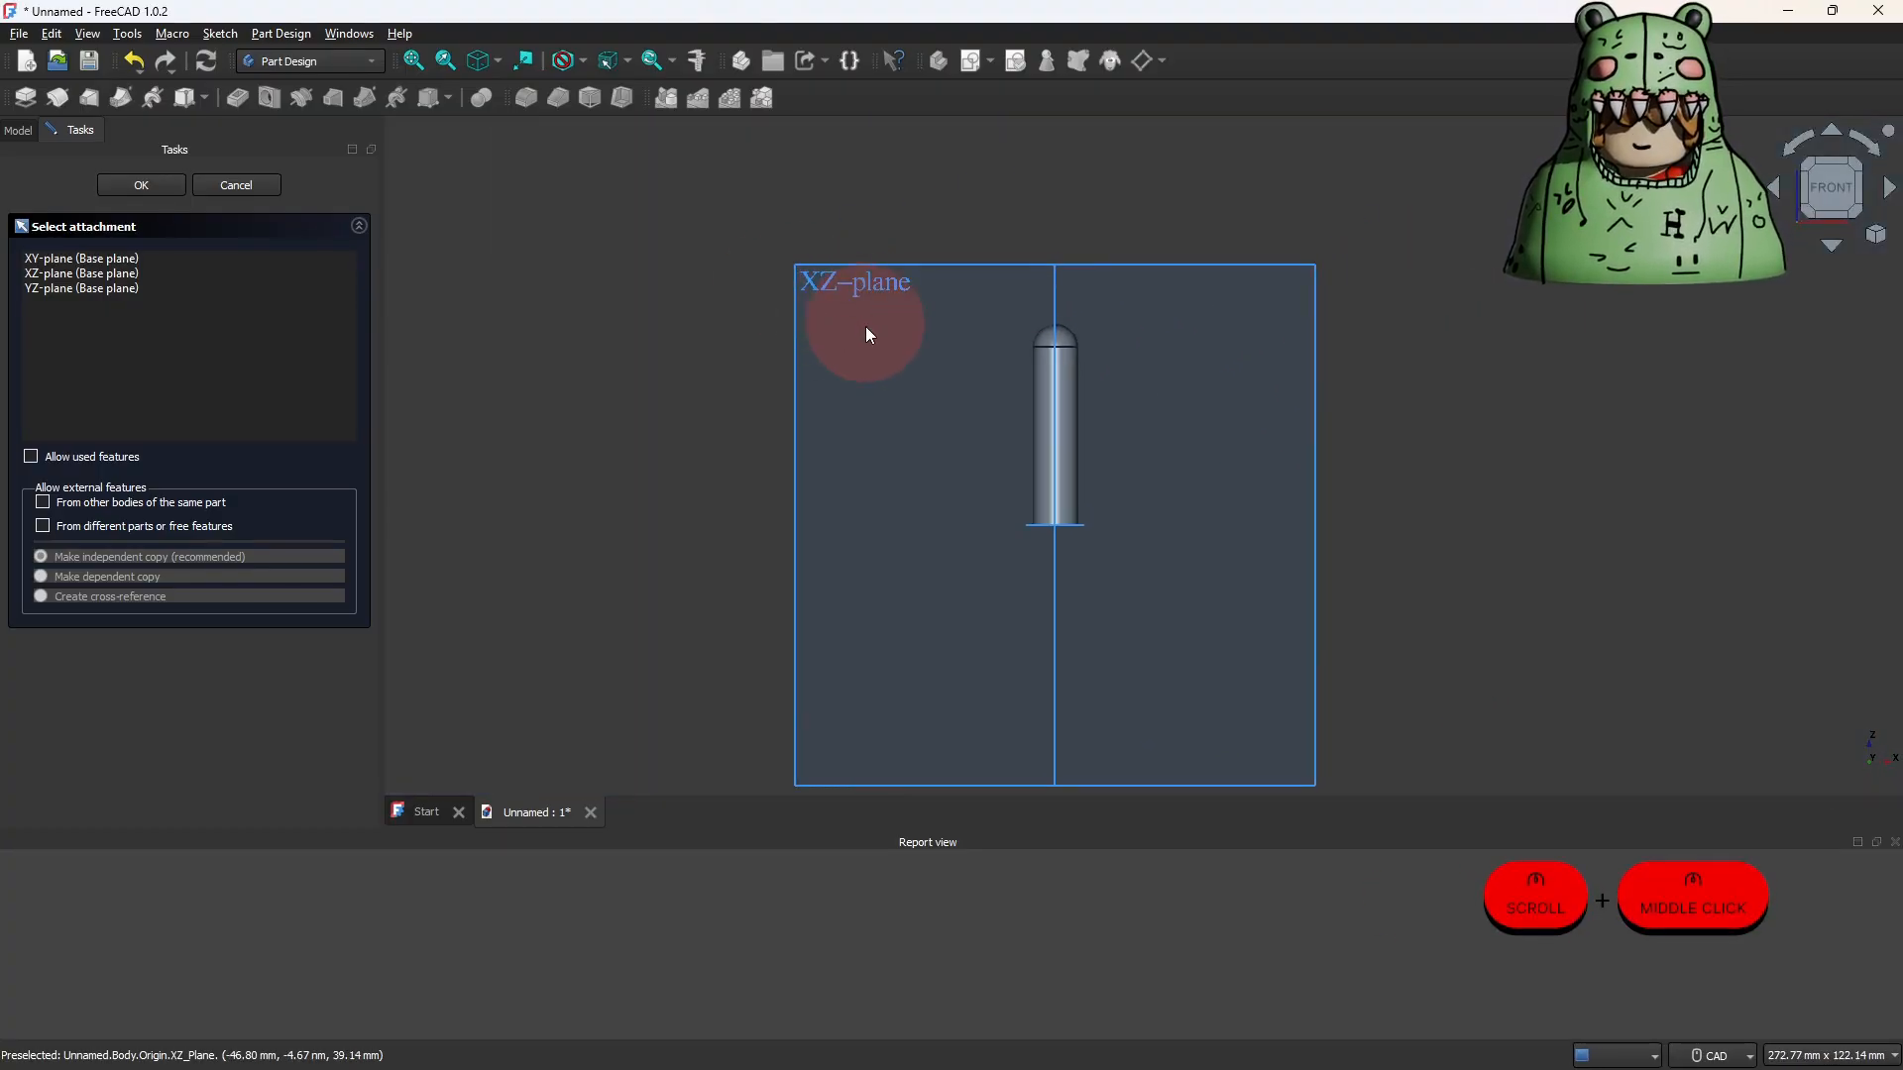
scroll(822, 257, "up", 2)
left_click(837, 234)
scroll(1189, 624, "up", 4)
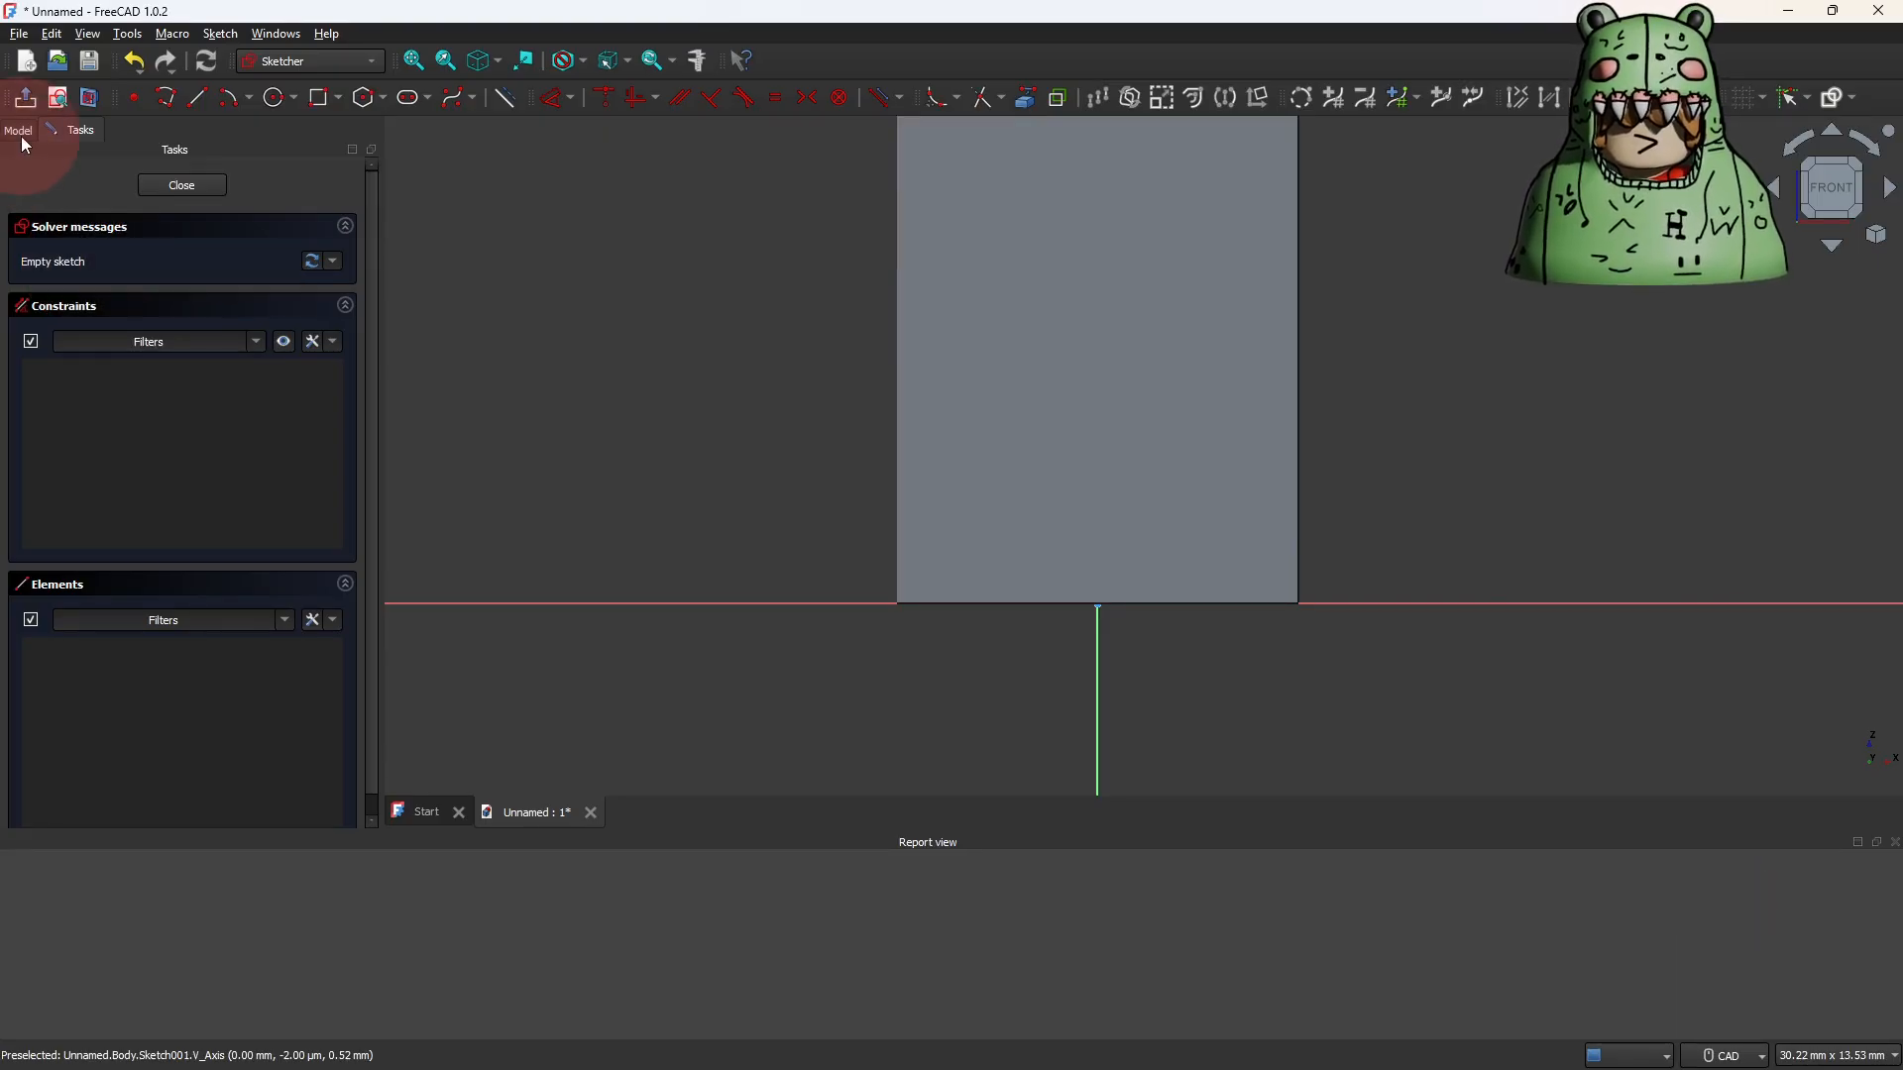
Hide the Hole feature so that the solid does not cover the new sketch's origin.
left_click(17, 130)
left_click(71, 260)
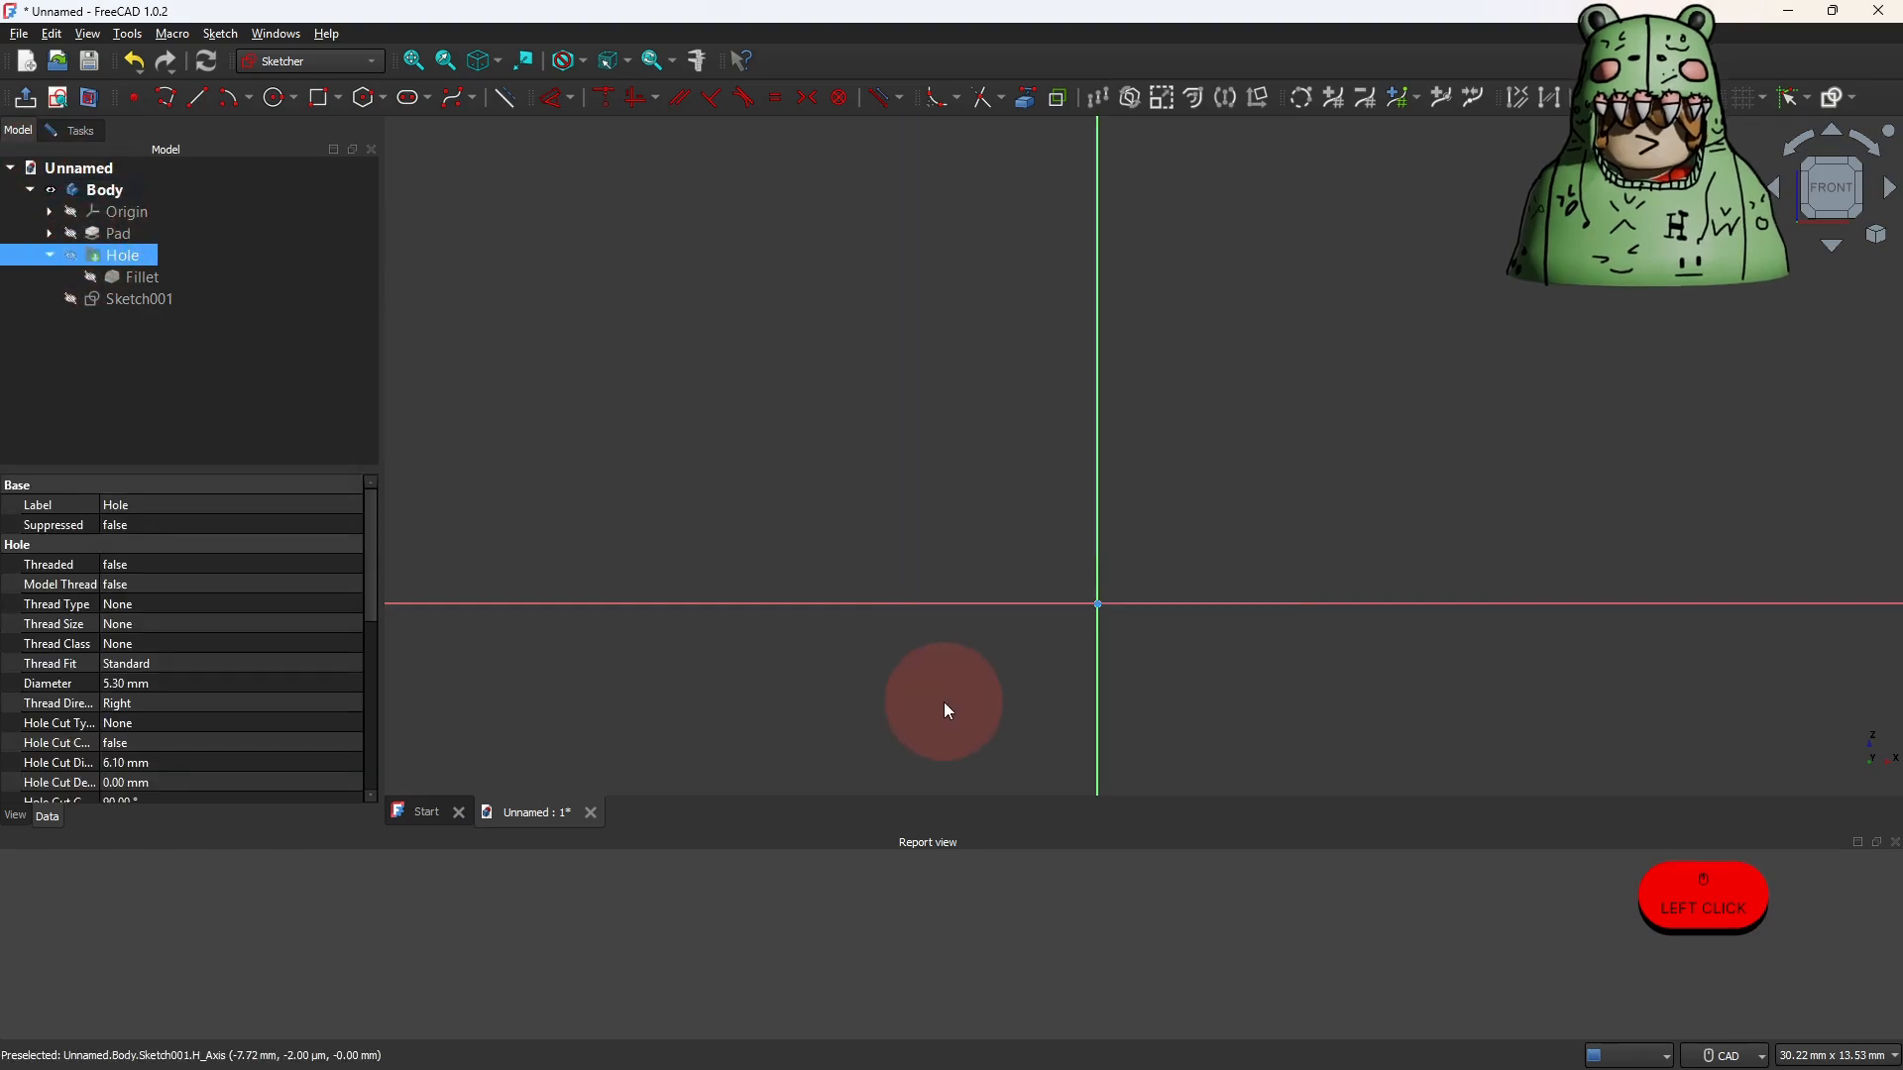
scroll(943, 710, "up", 5)
middle_click_drag(994, 655, 691, 699)
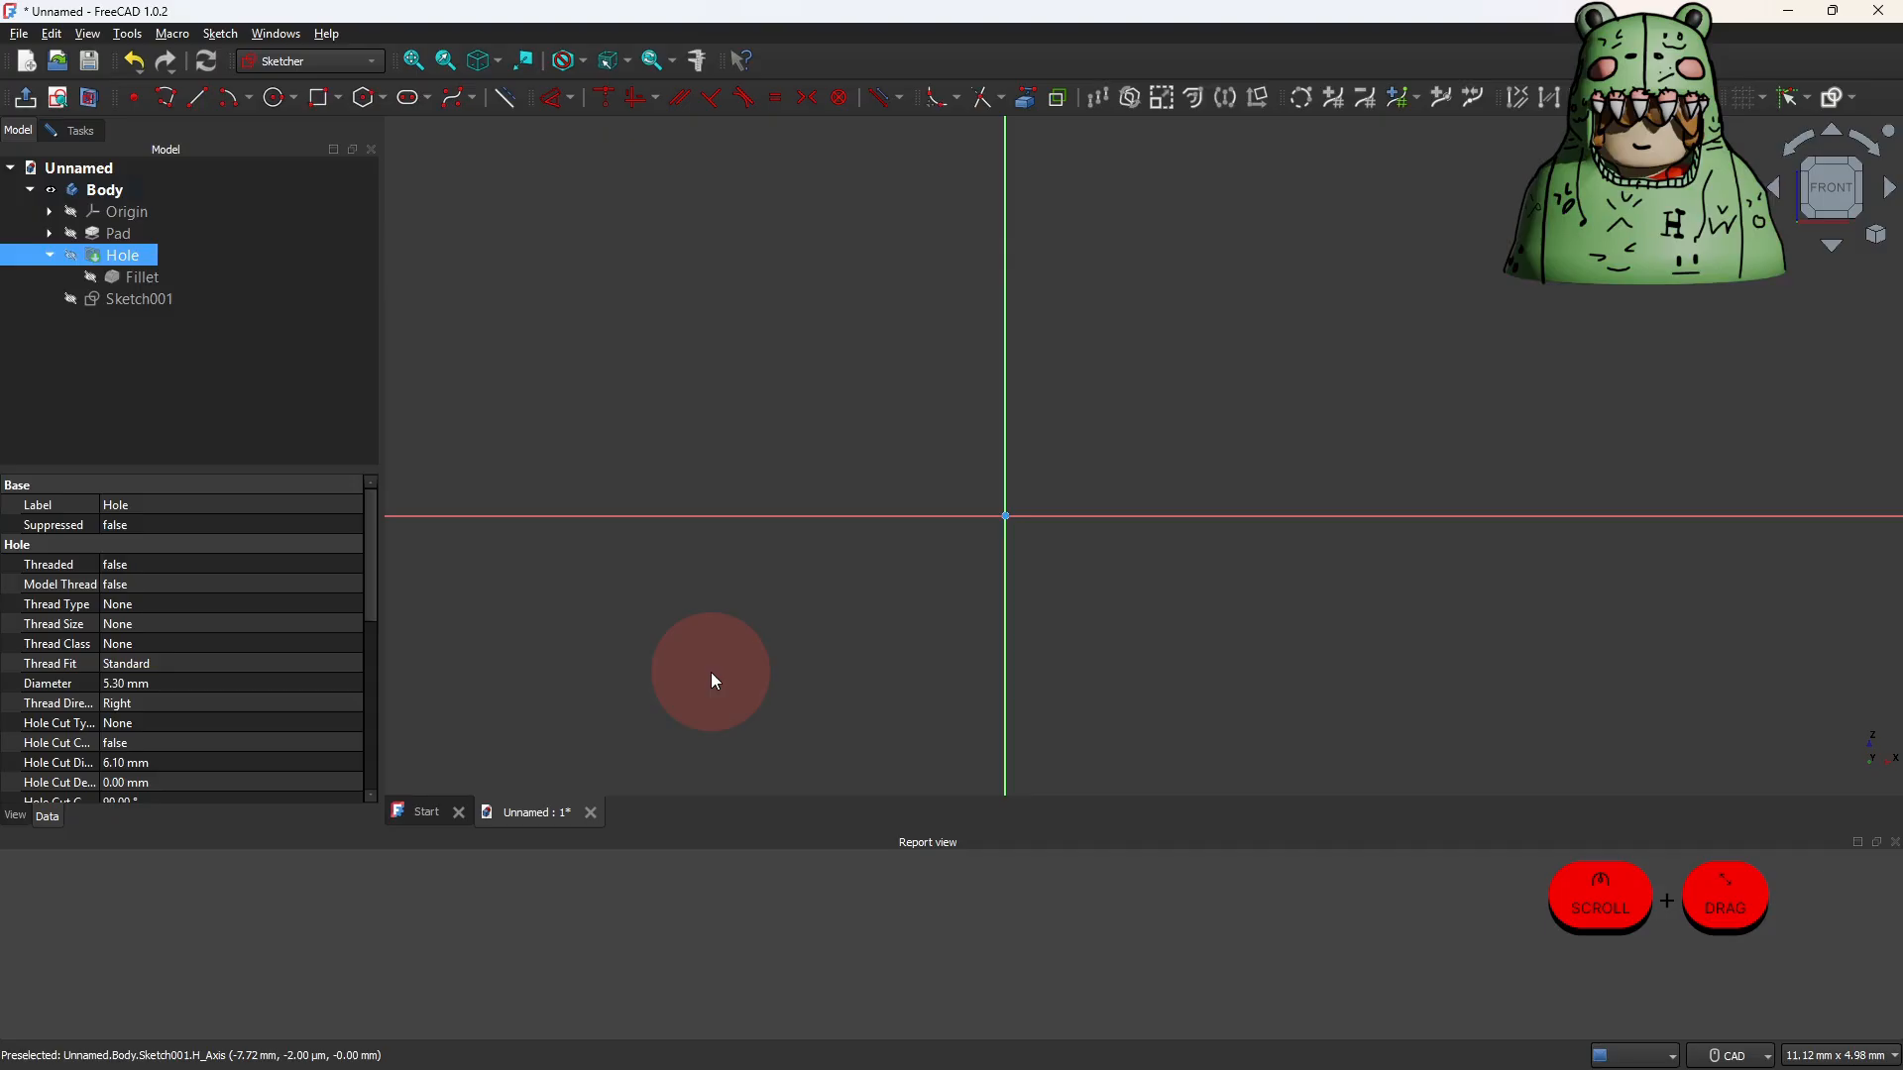
Draw a horizontal construction line 2.66 mm long from the sketch origin toward the negative side of the horizontal axis.
left_click(197, 96)
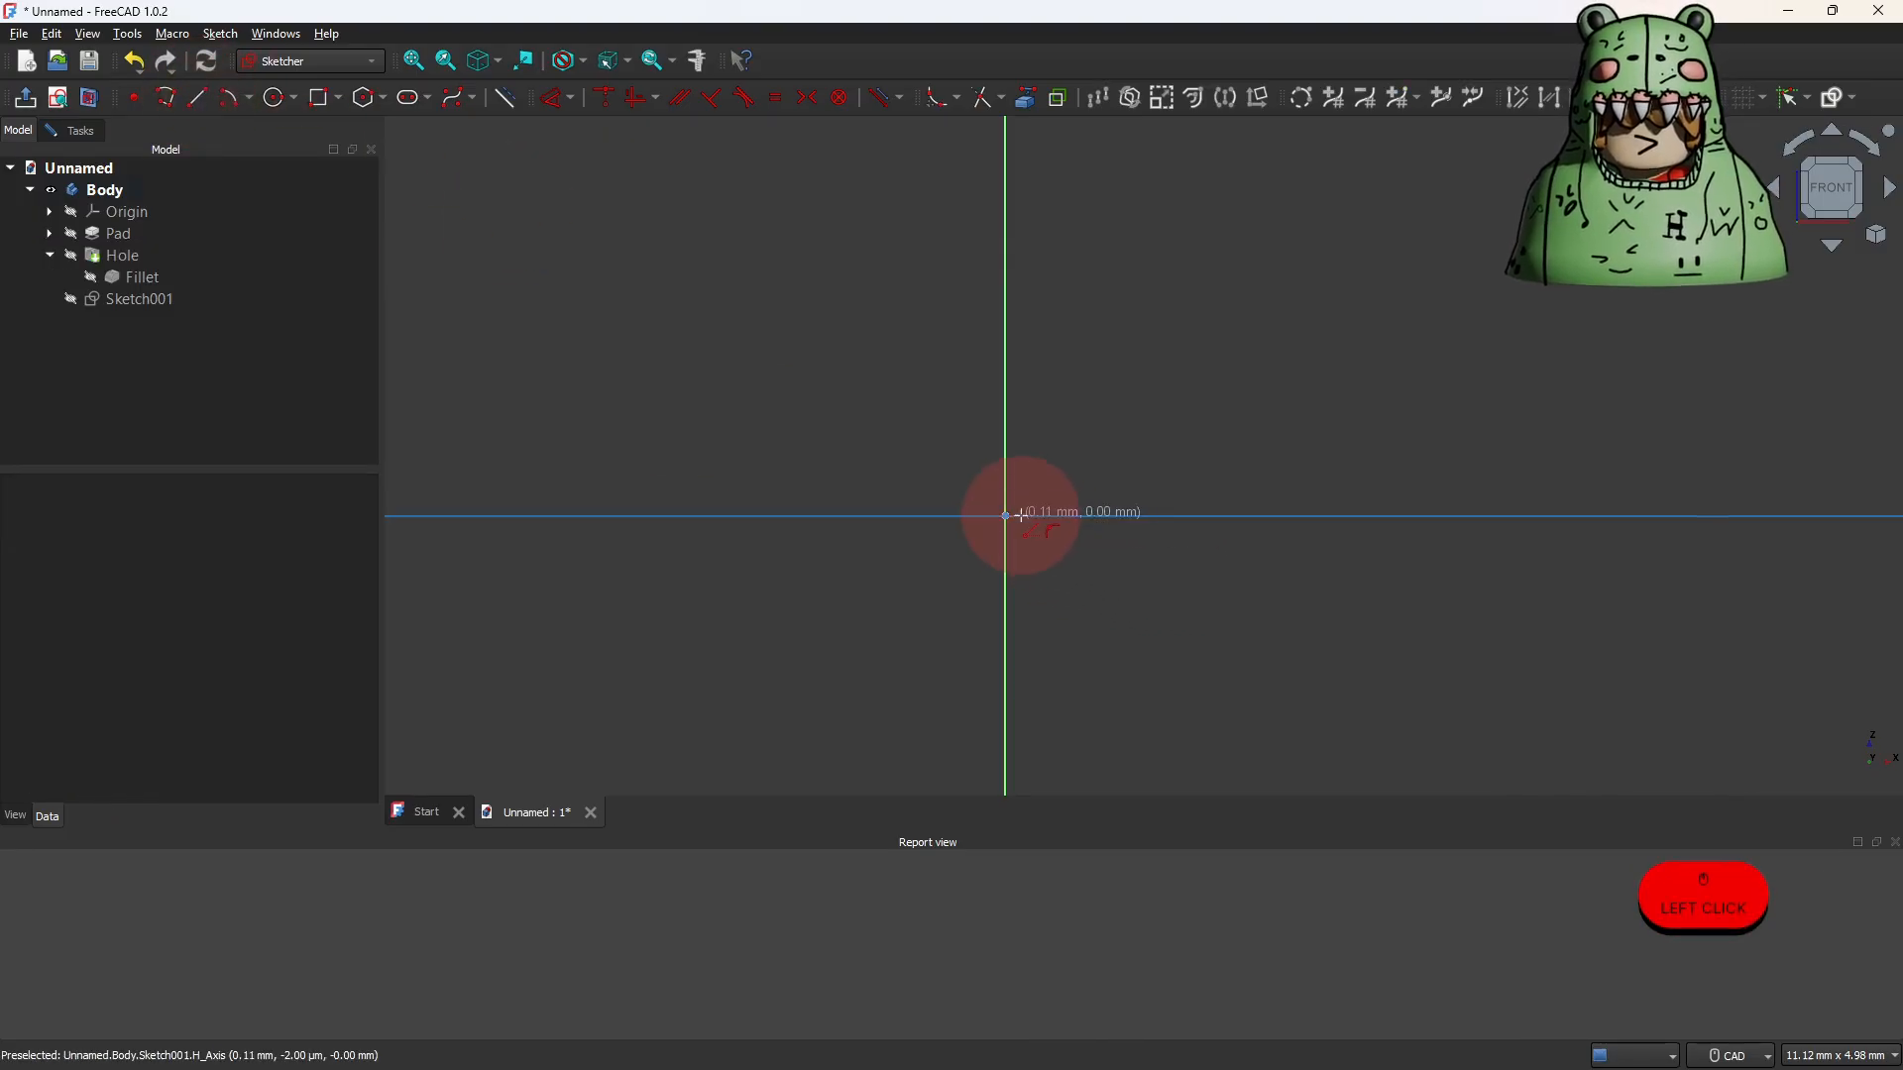
scroll(1005, 516, "up", 3)
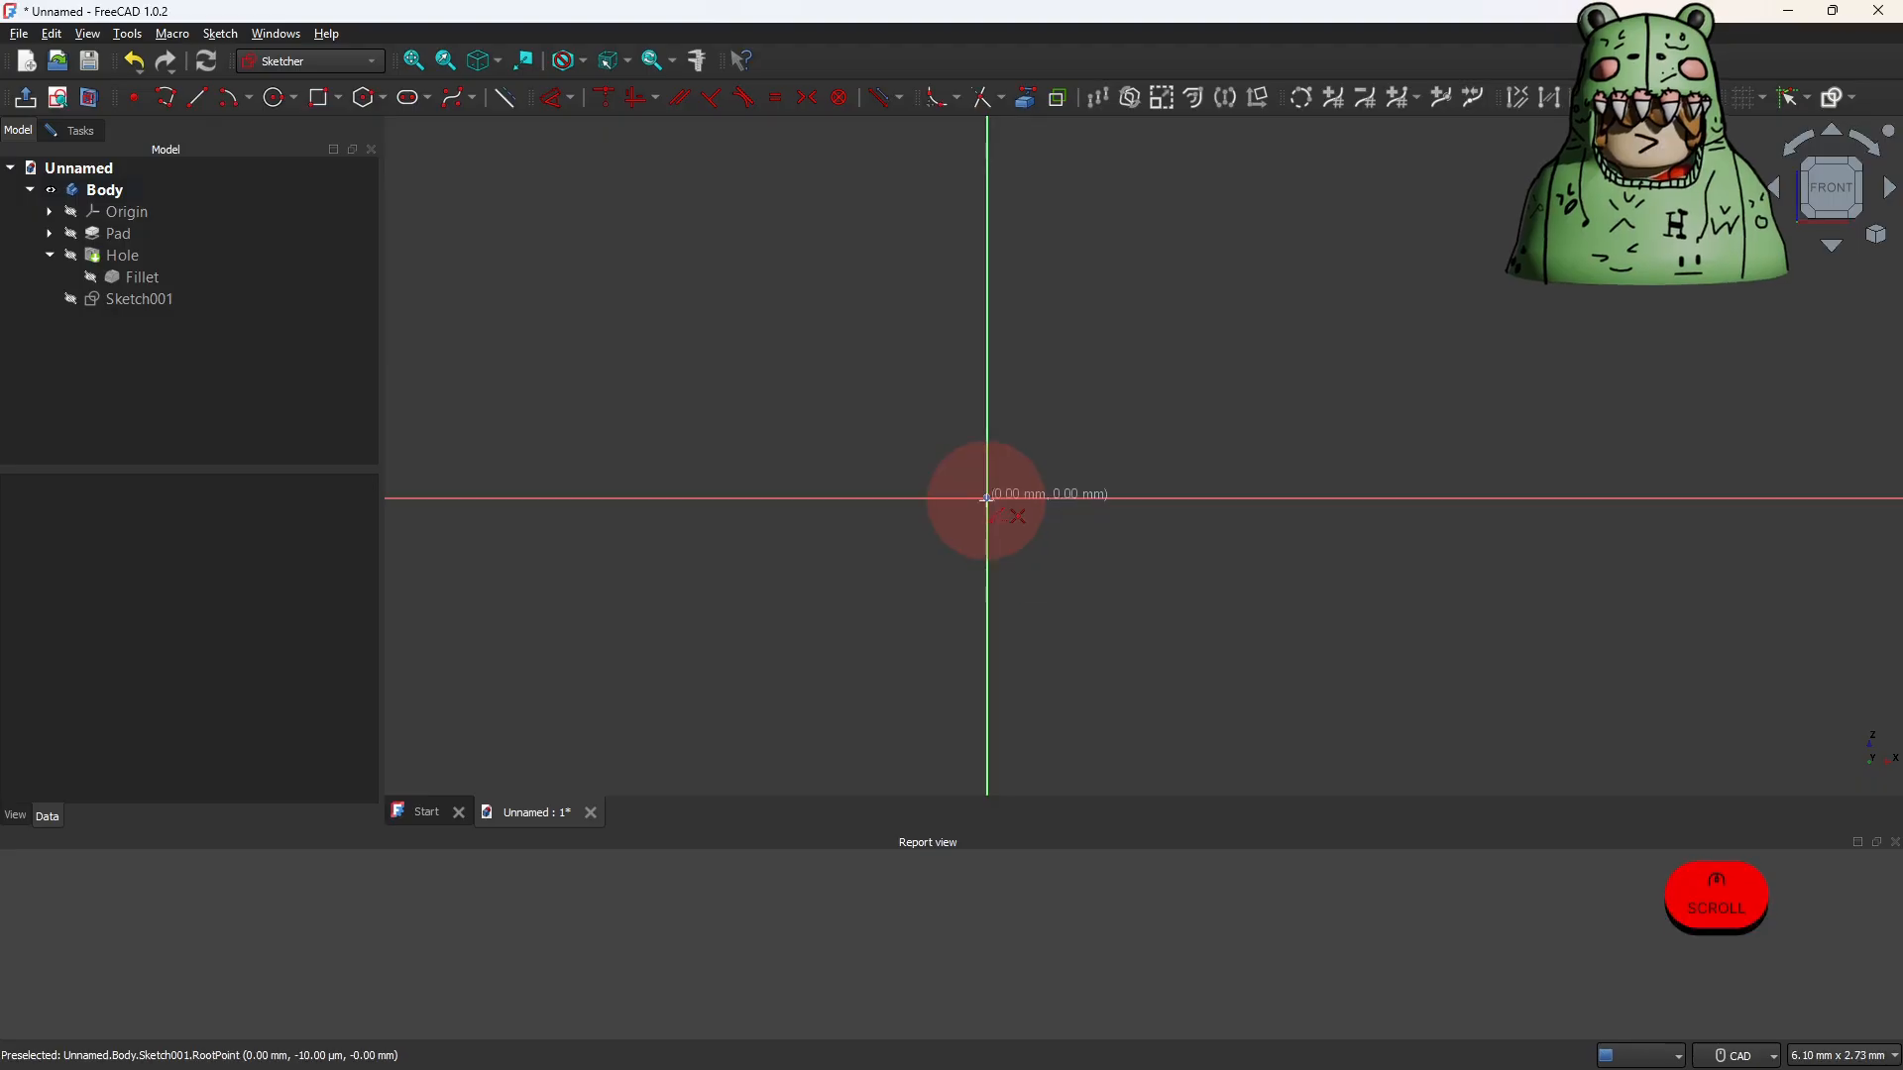
left_click(507, 107)
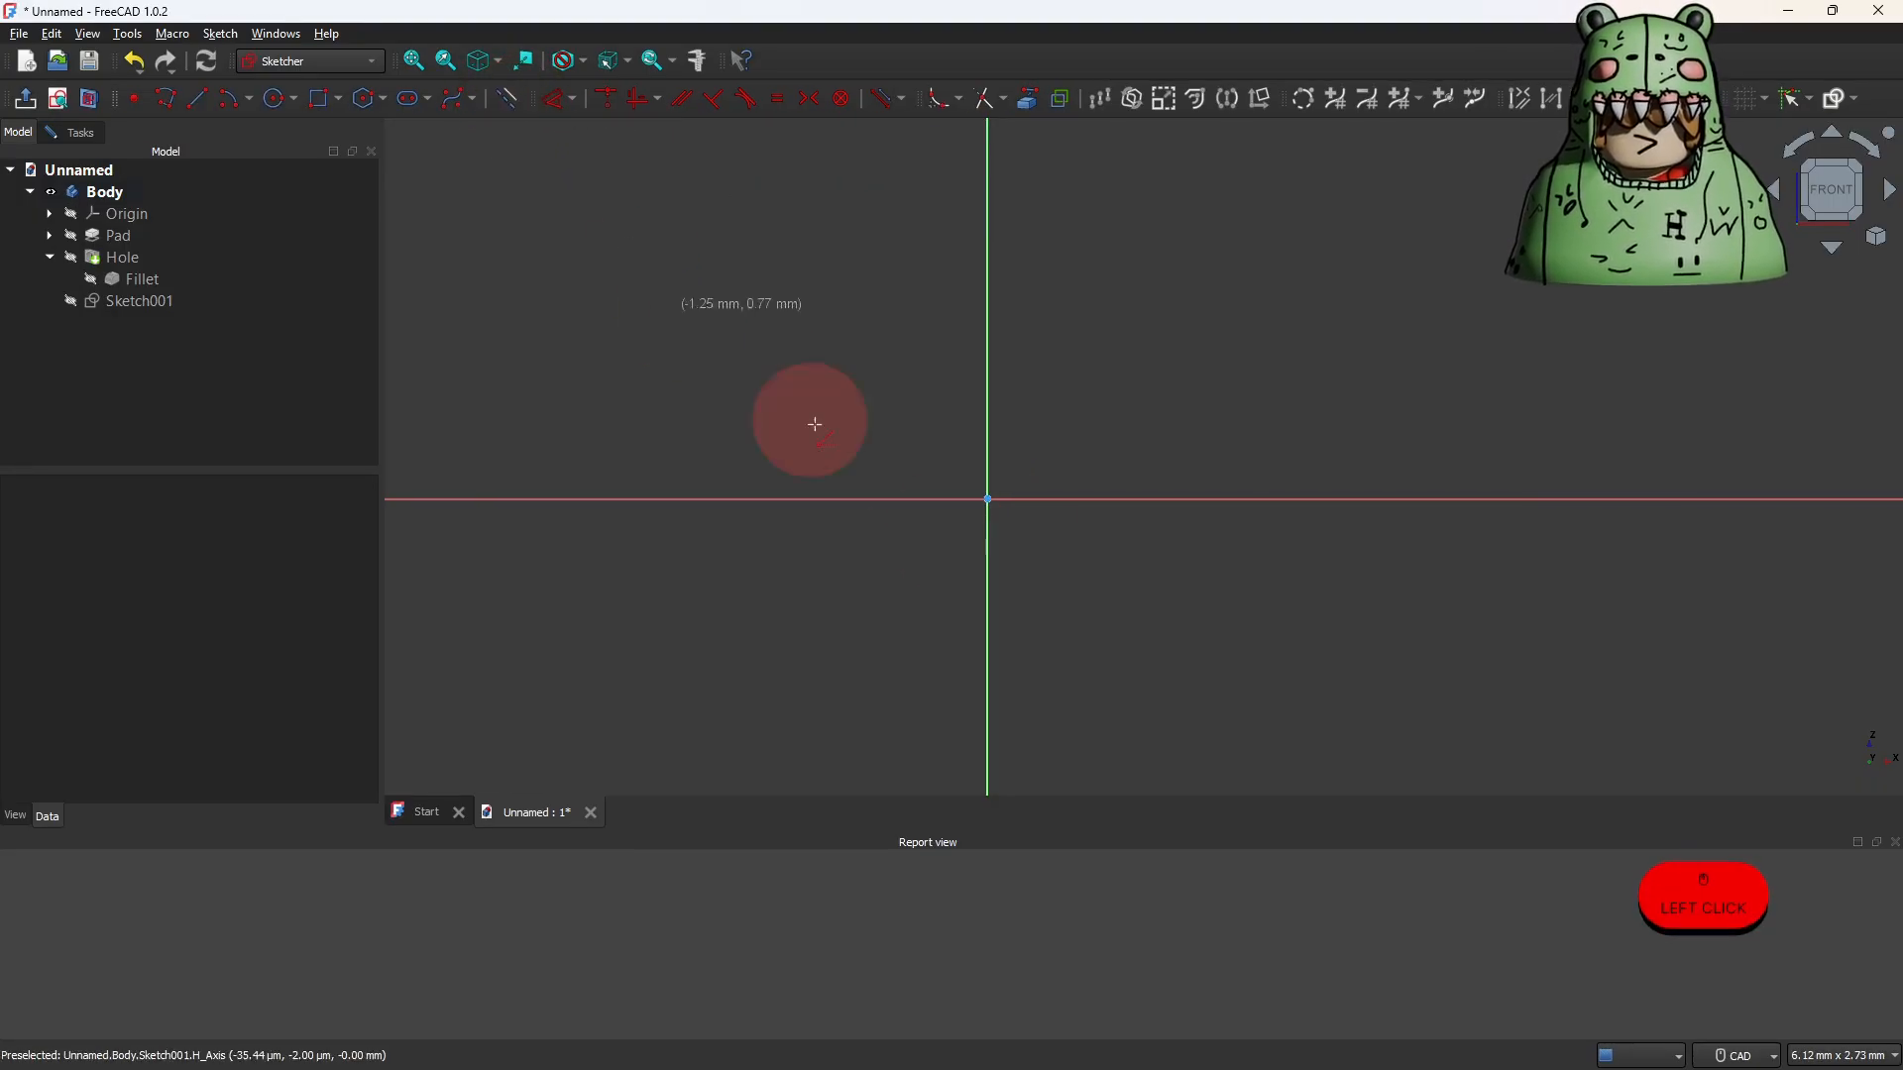
left_click(988, 498)
left_click(1120, 499)
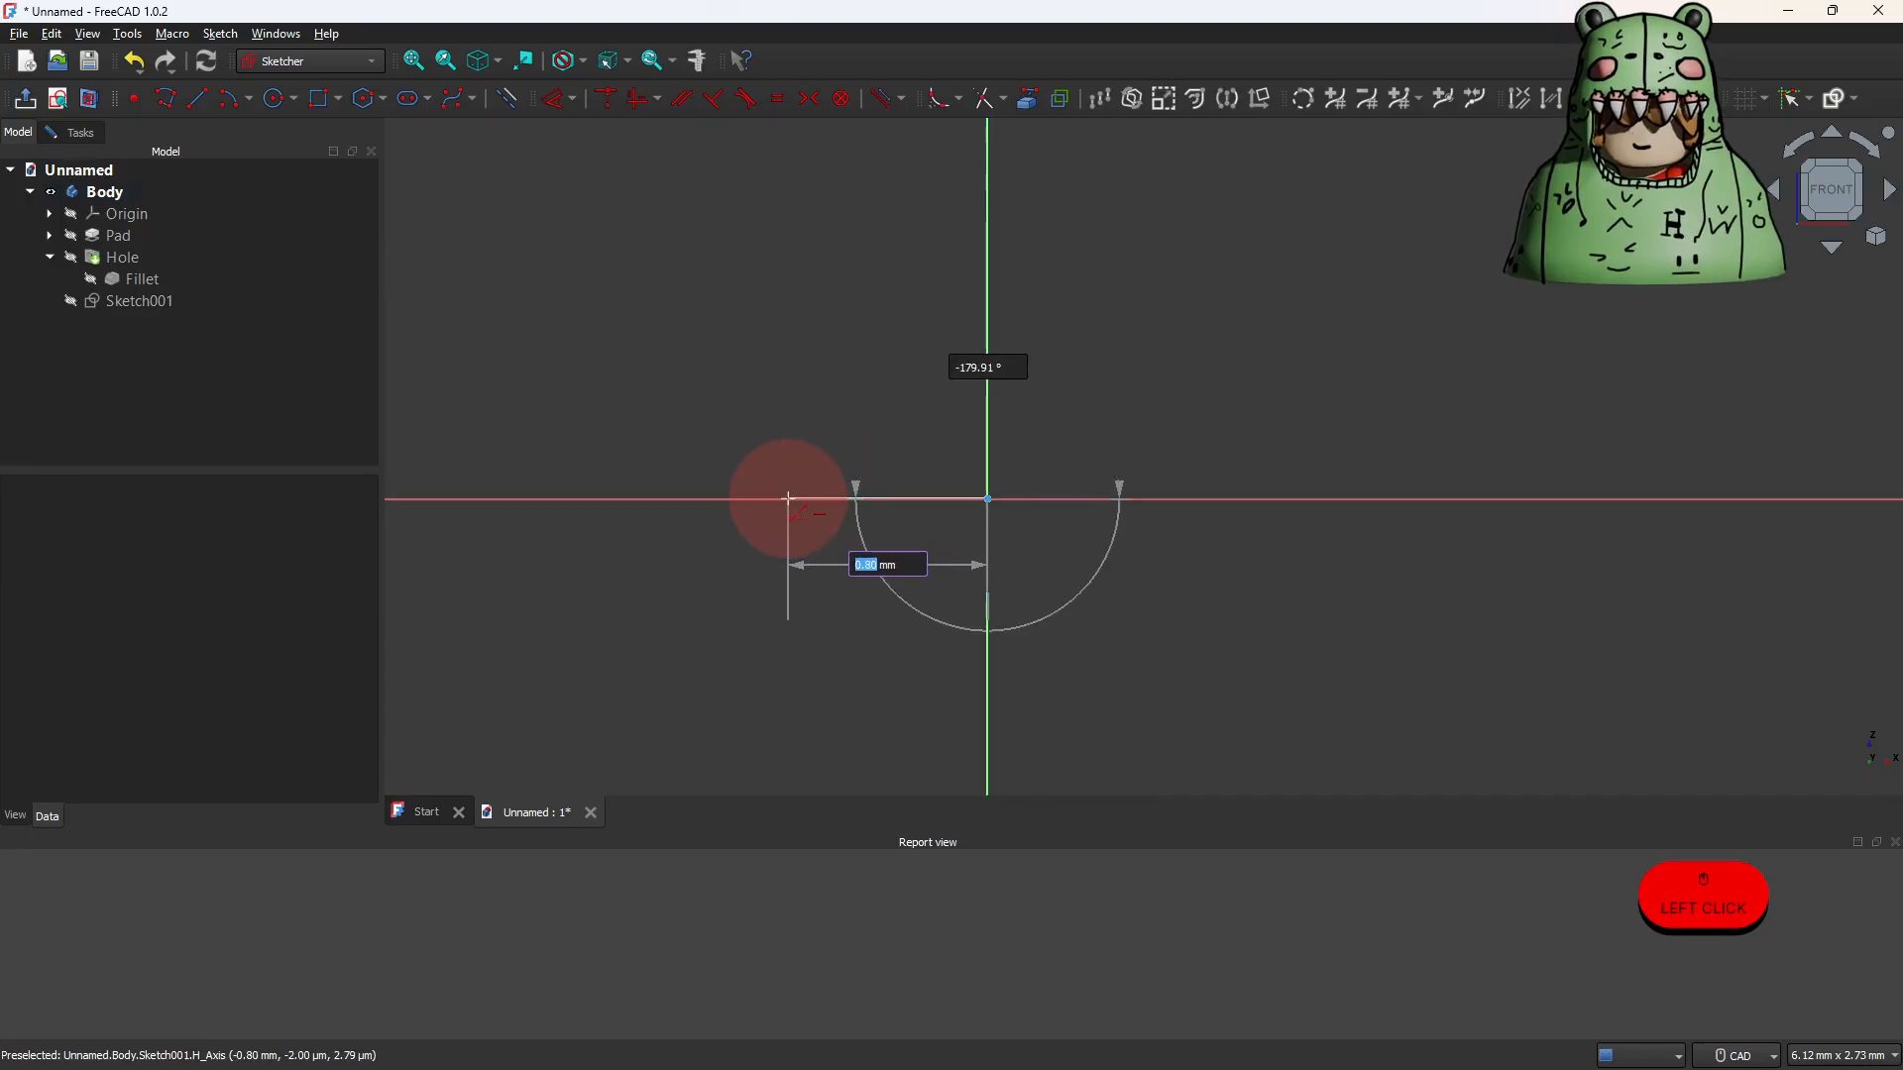
type("2")
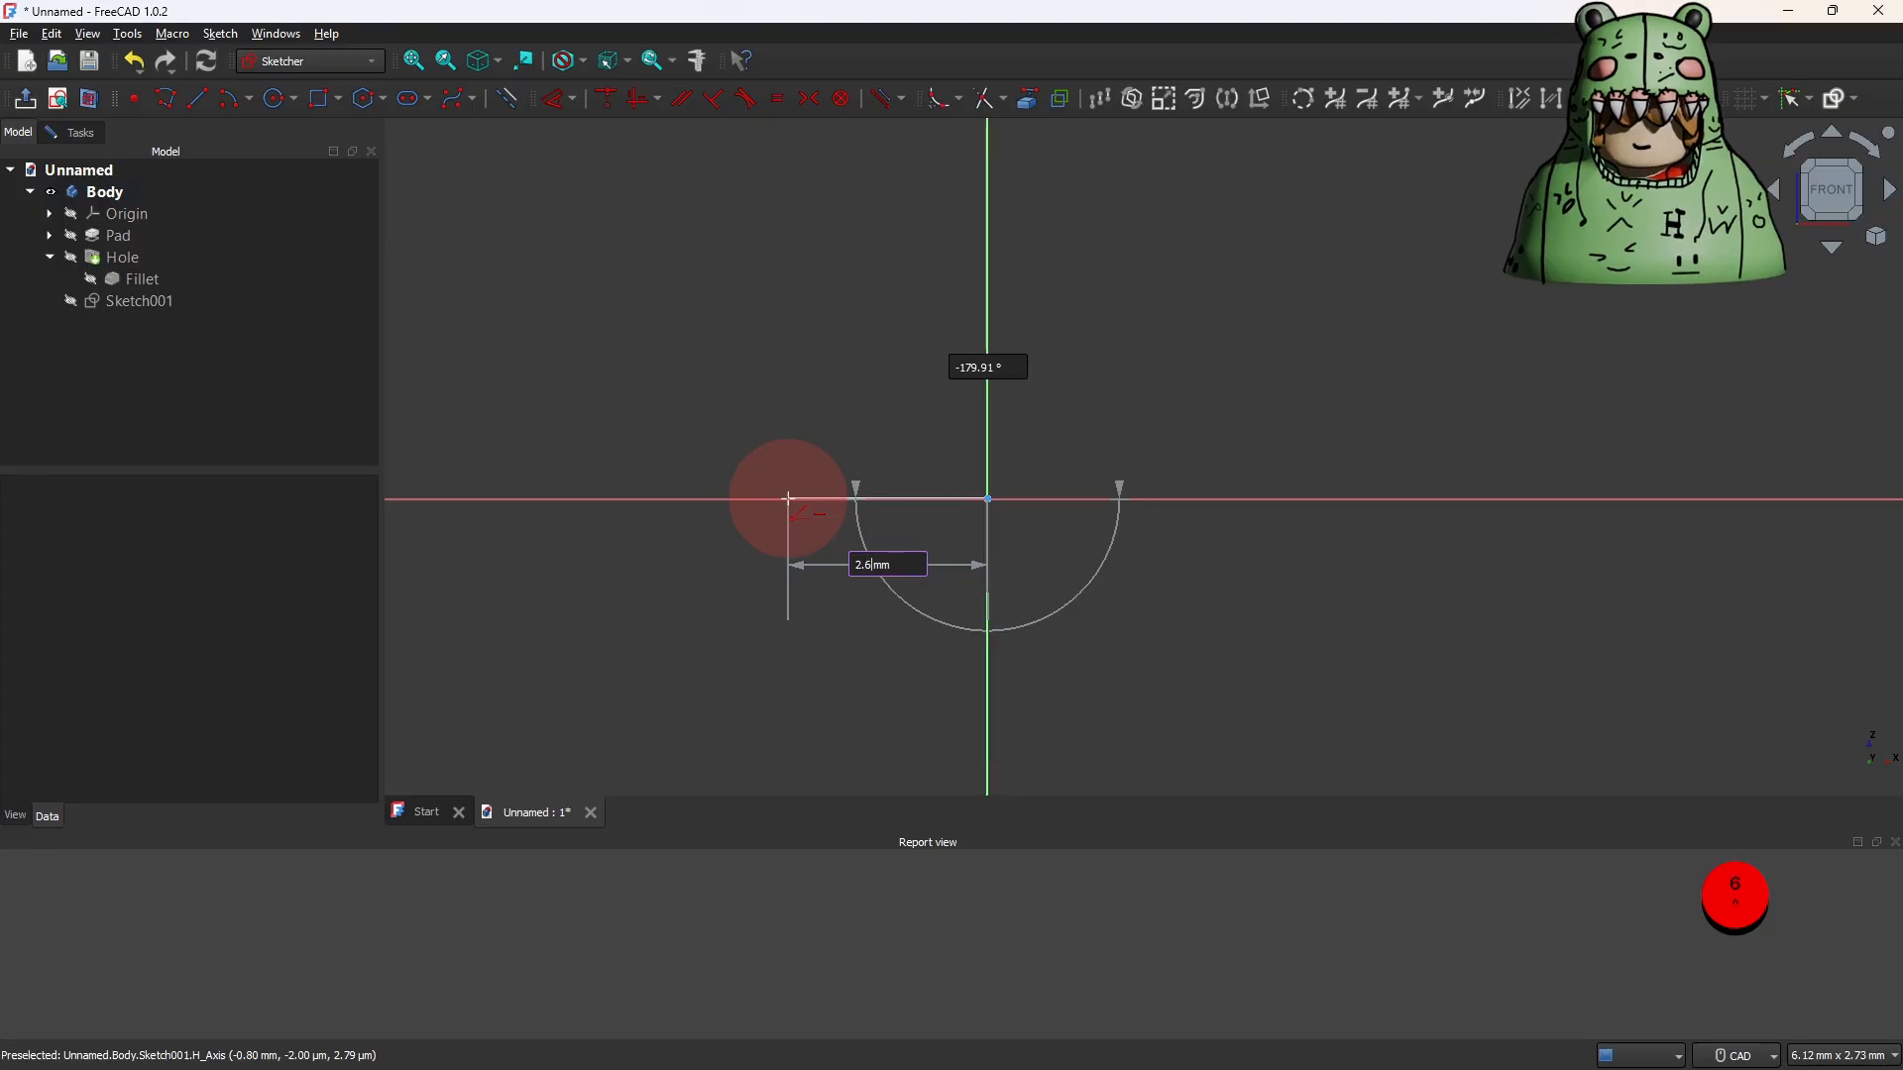
type(".66")
key("Tab")
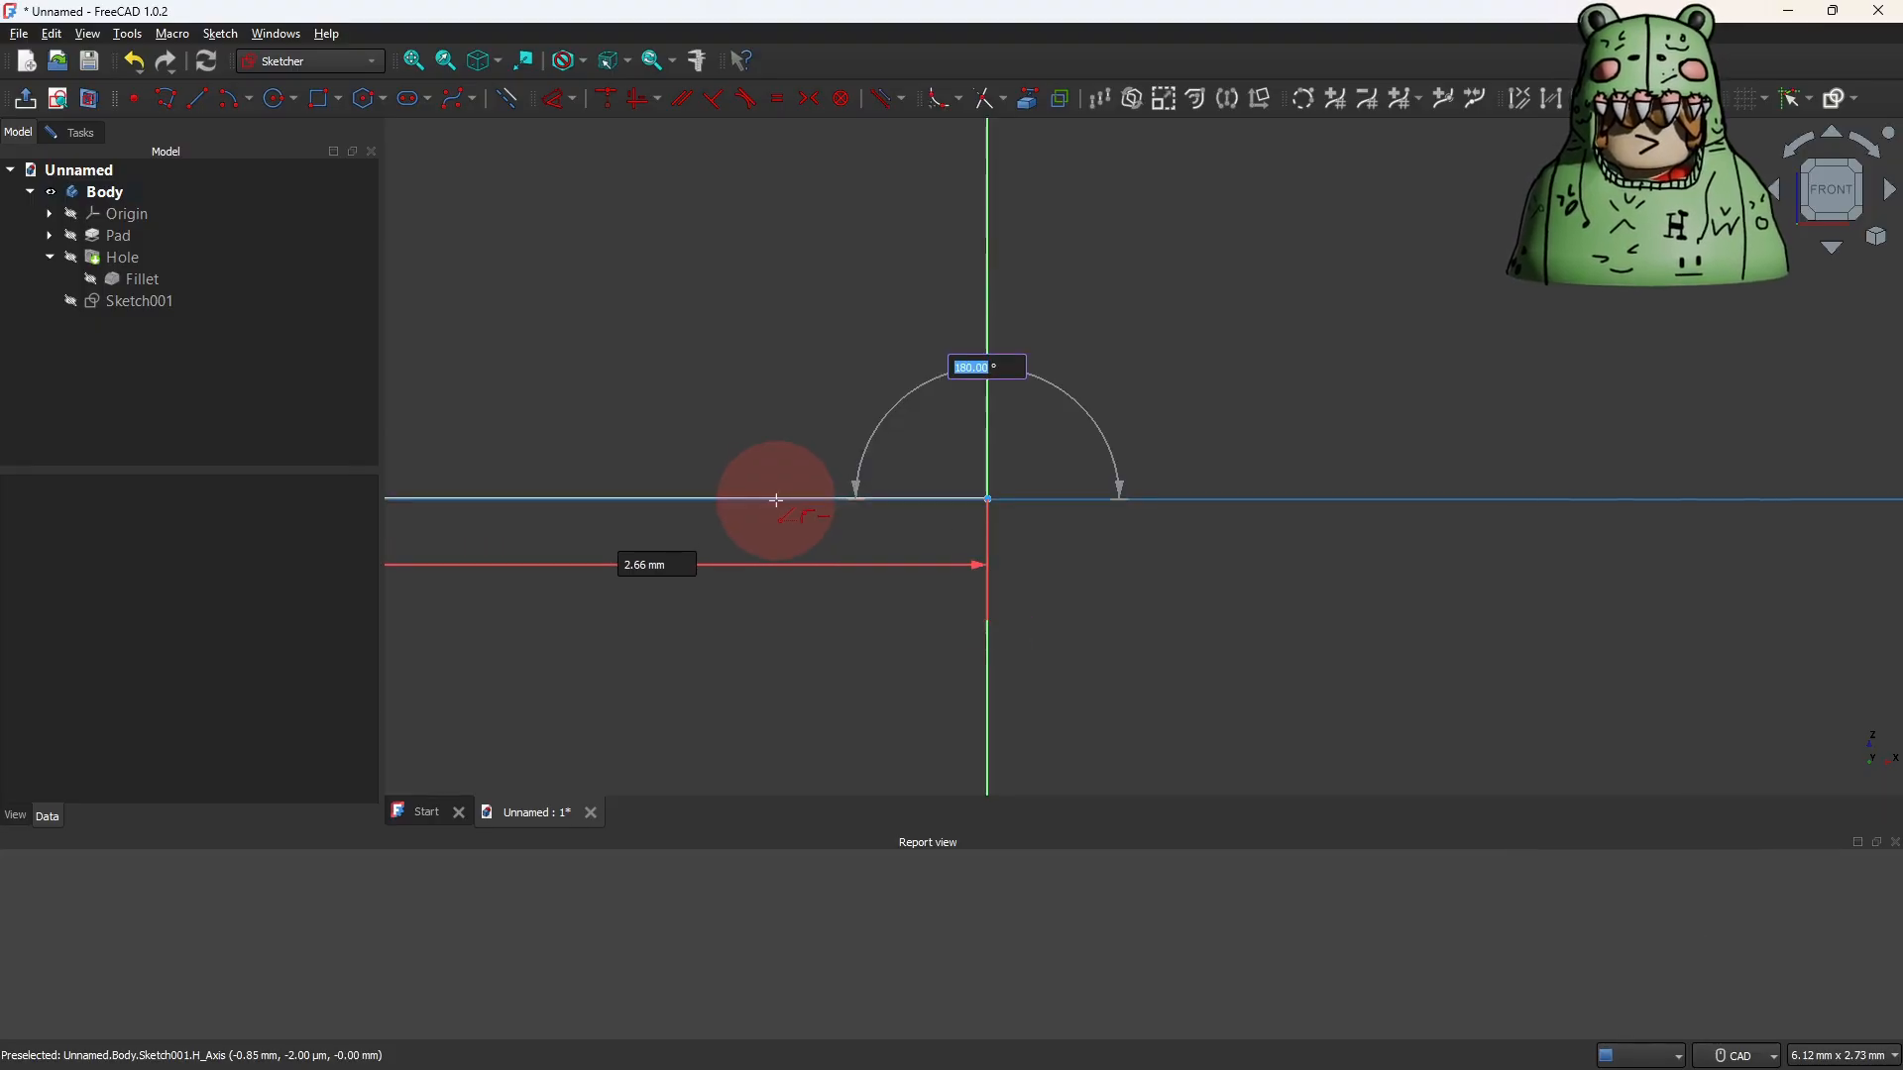
left_click(776, 500)
right_click(811, 586)
Move the horizontal construction line's dimension above the line, and open its length value to check it.
scroll(809, 584, "down", 5)
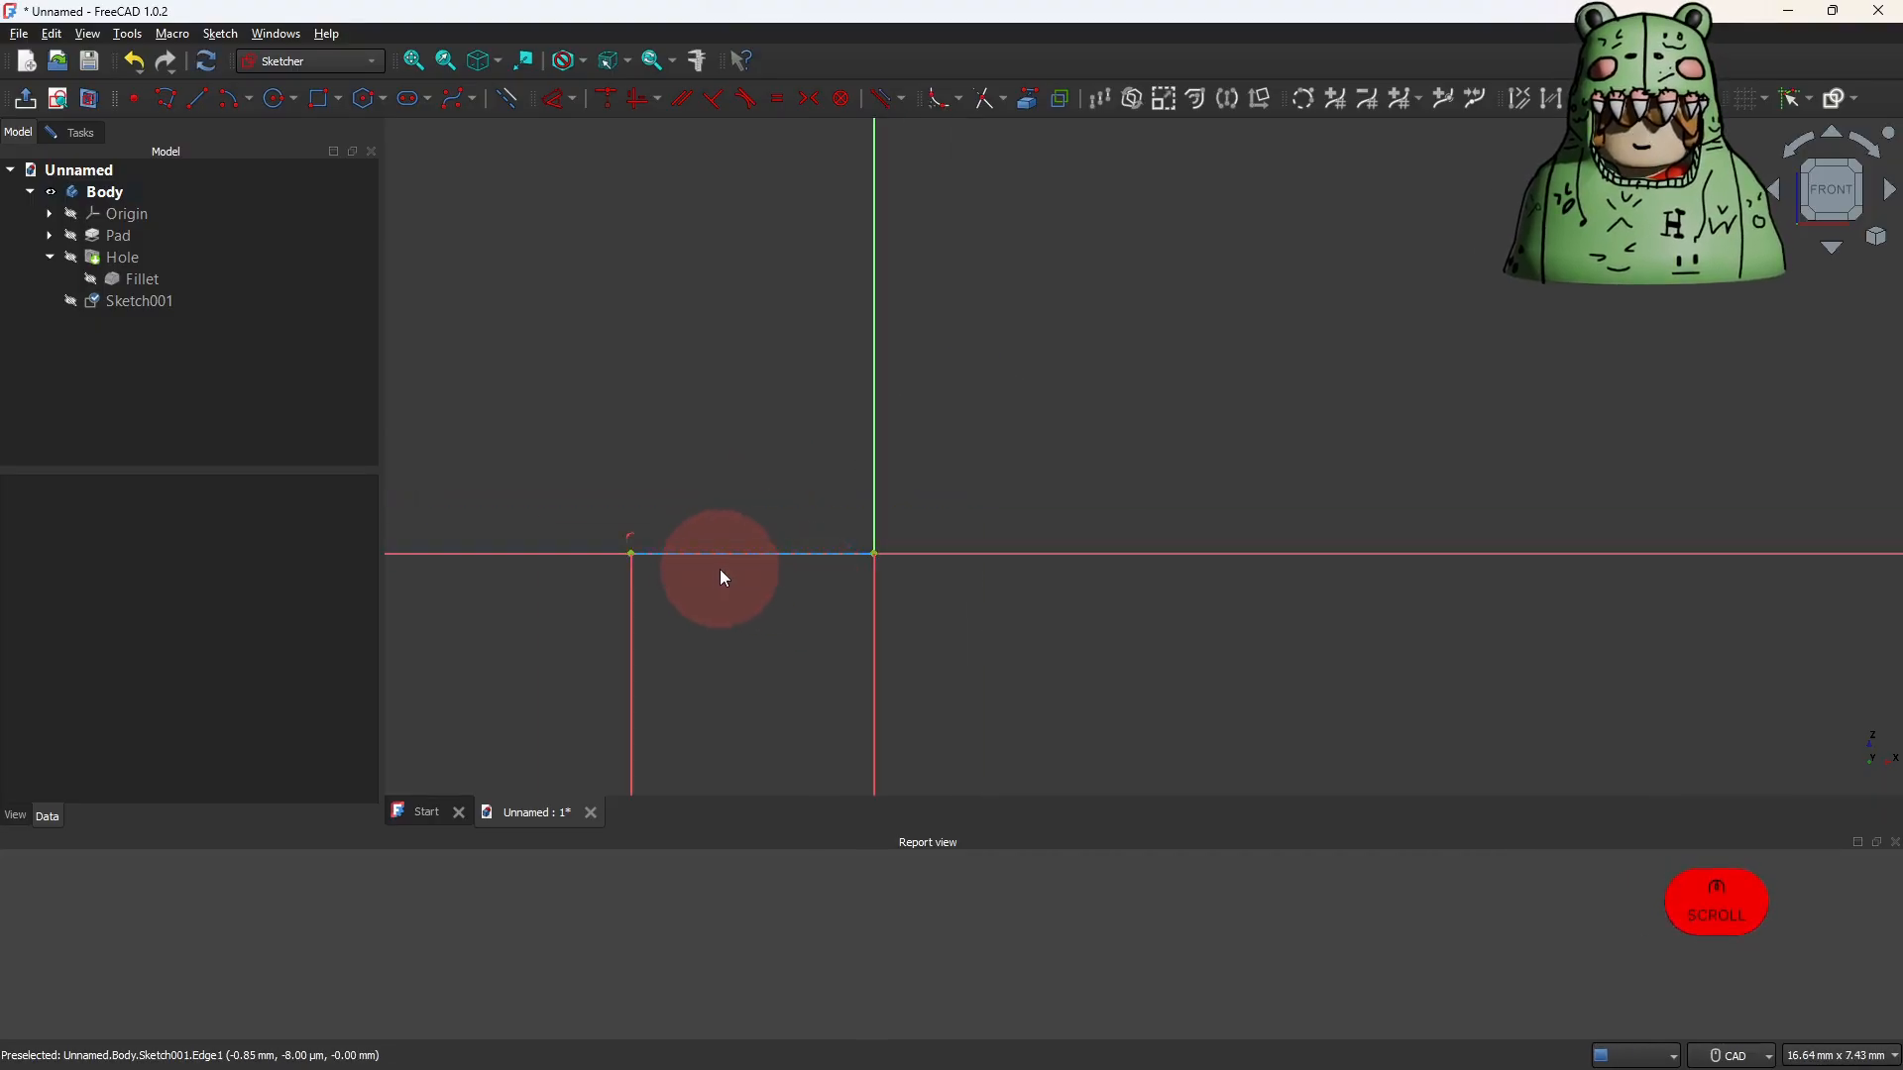
mouse_move(720, 569)
middle_mouse_down()
mouse_move(991, 641)
mouse_move(954, 598)
mouse_move(944, 628)
middle_mouse_up()
scroll(996, 670, "down", 5)
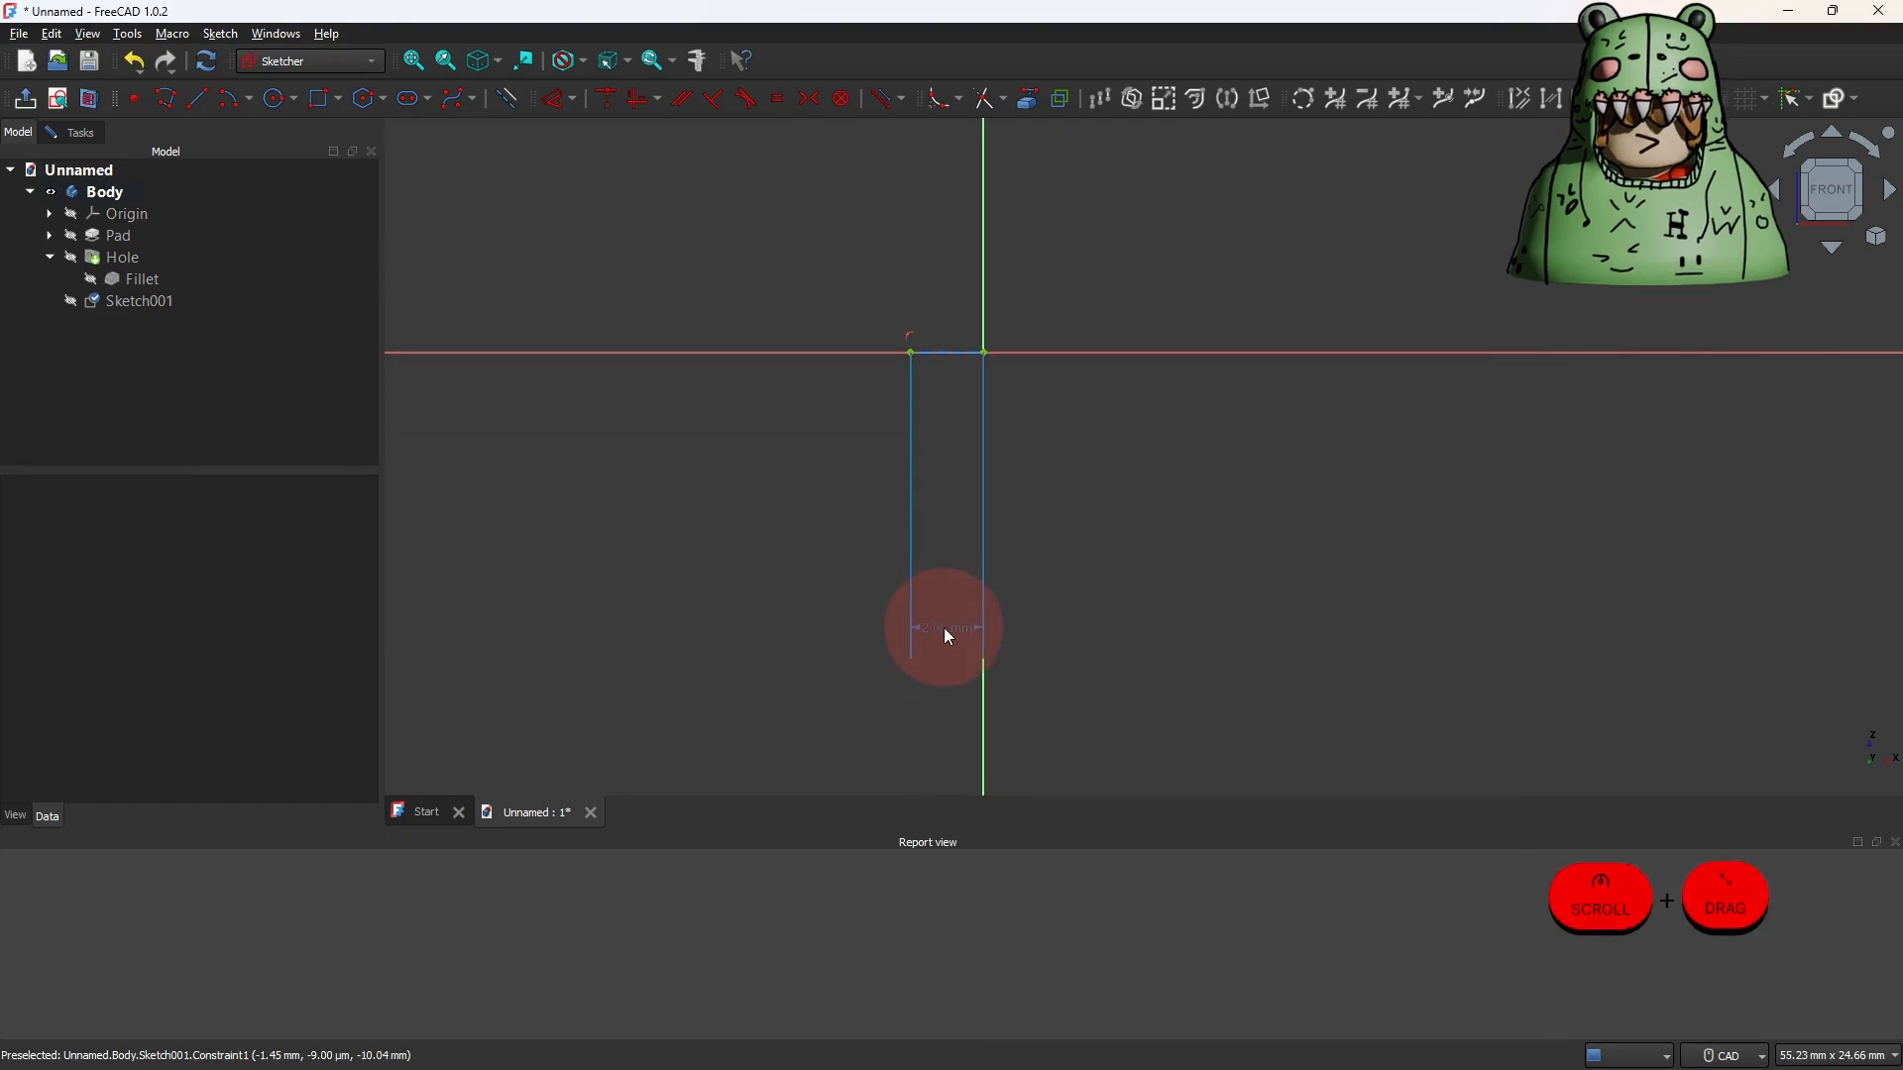
scroll(939, 345, "up", 7)
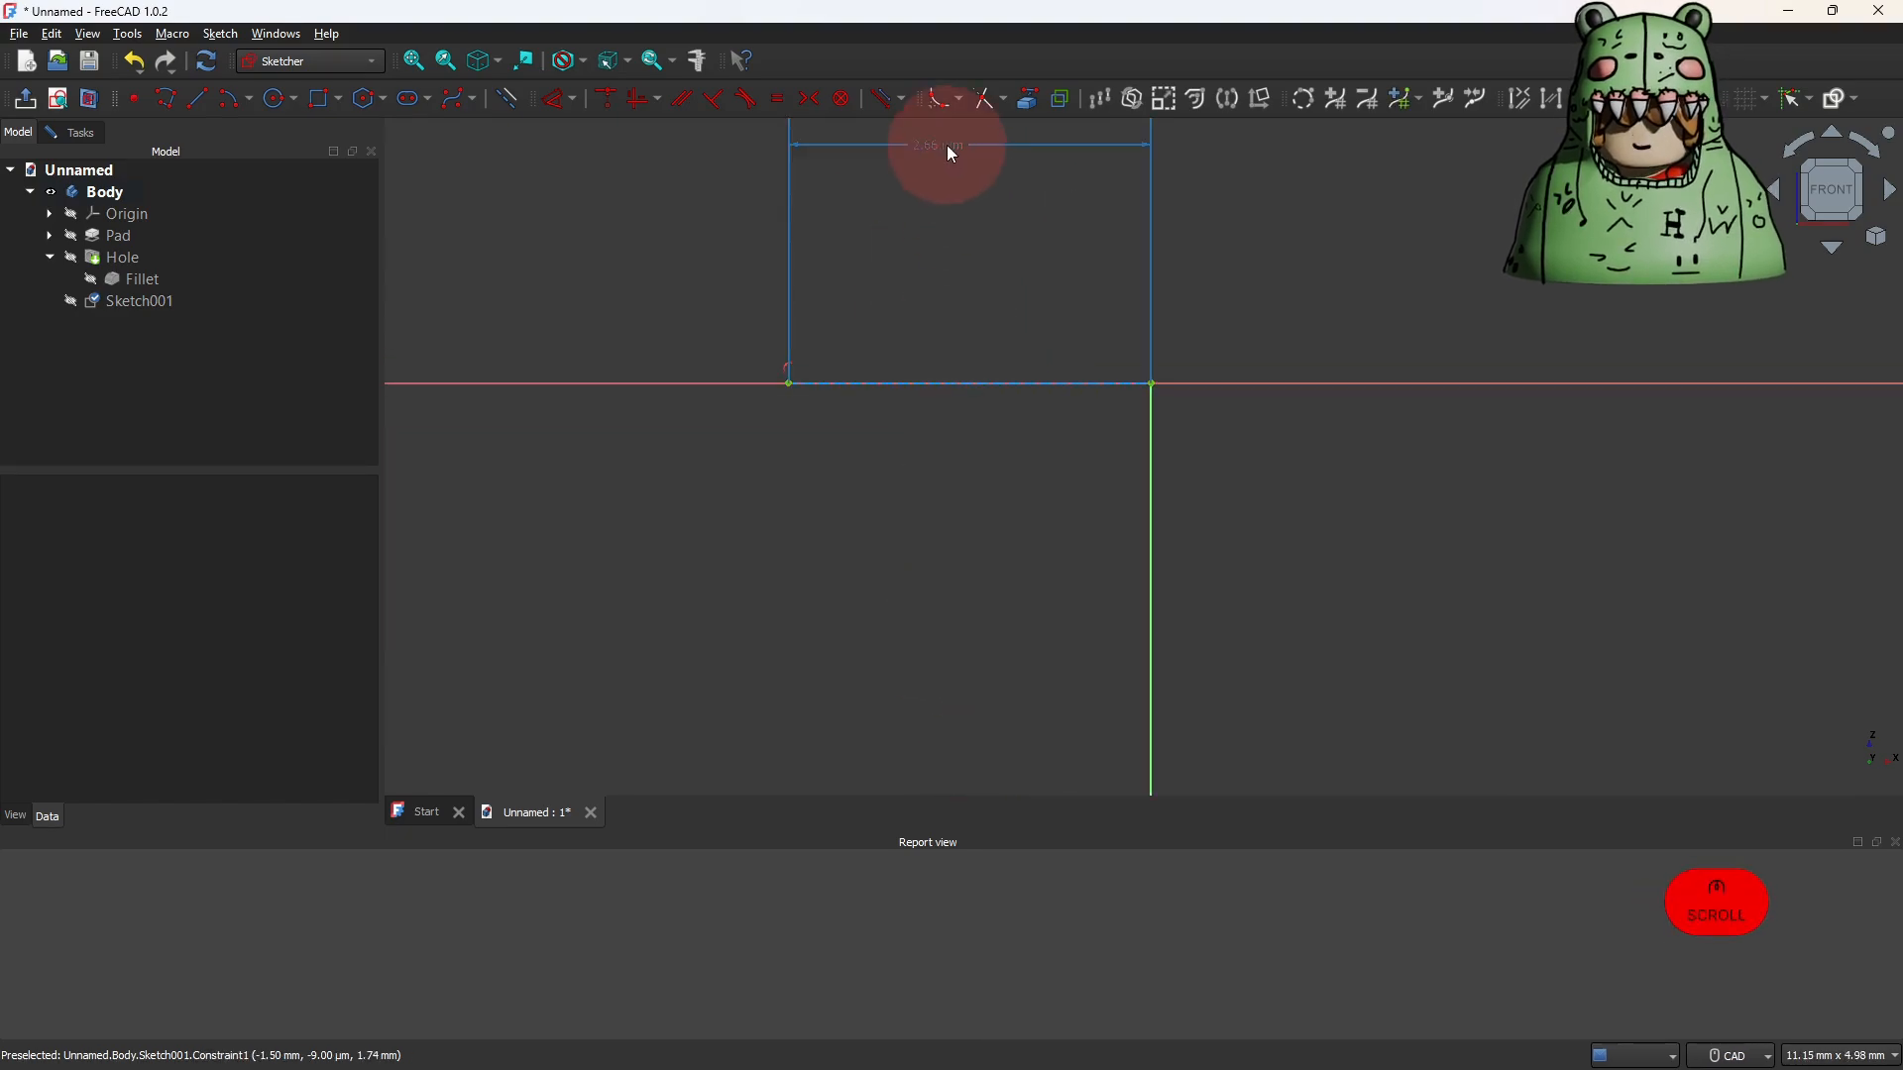
left_click_drag(950, 151, 947, 226)
double_click(941, 223)
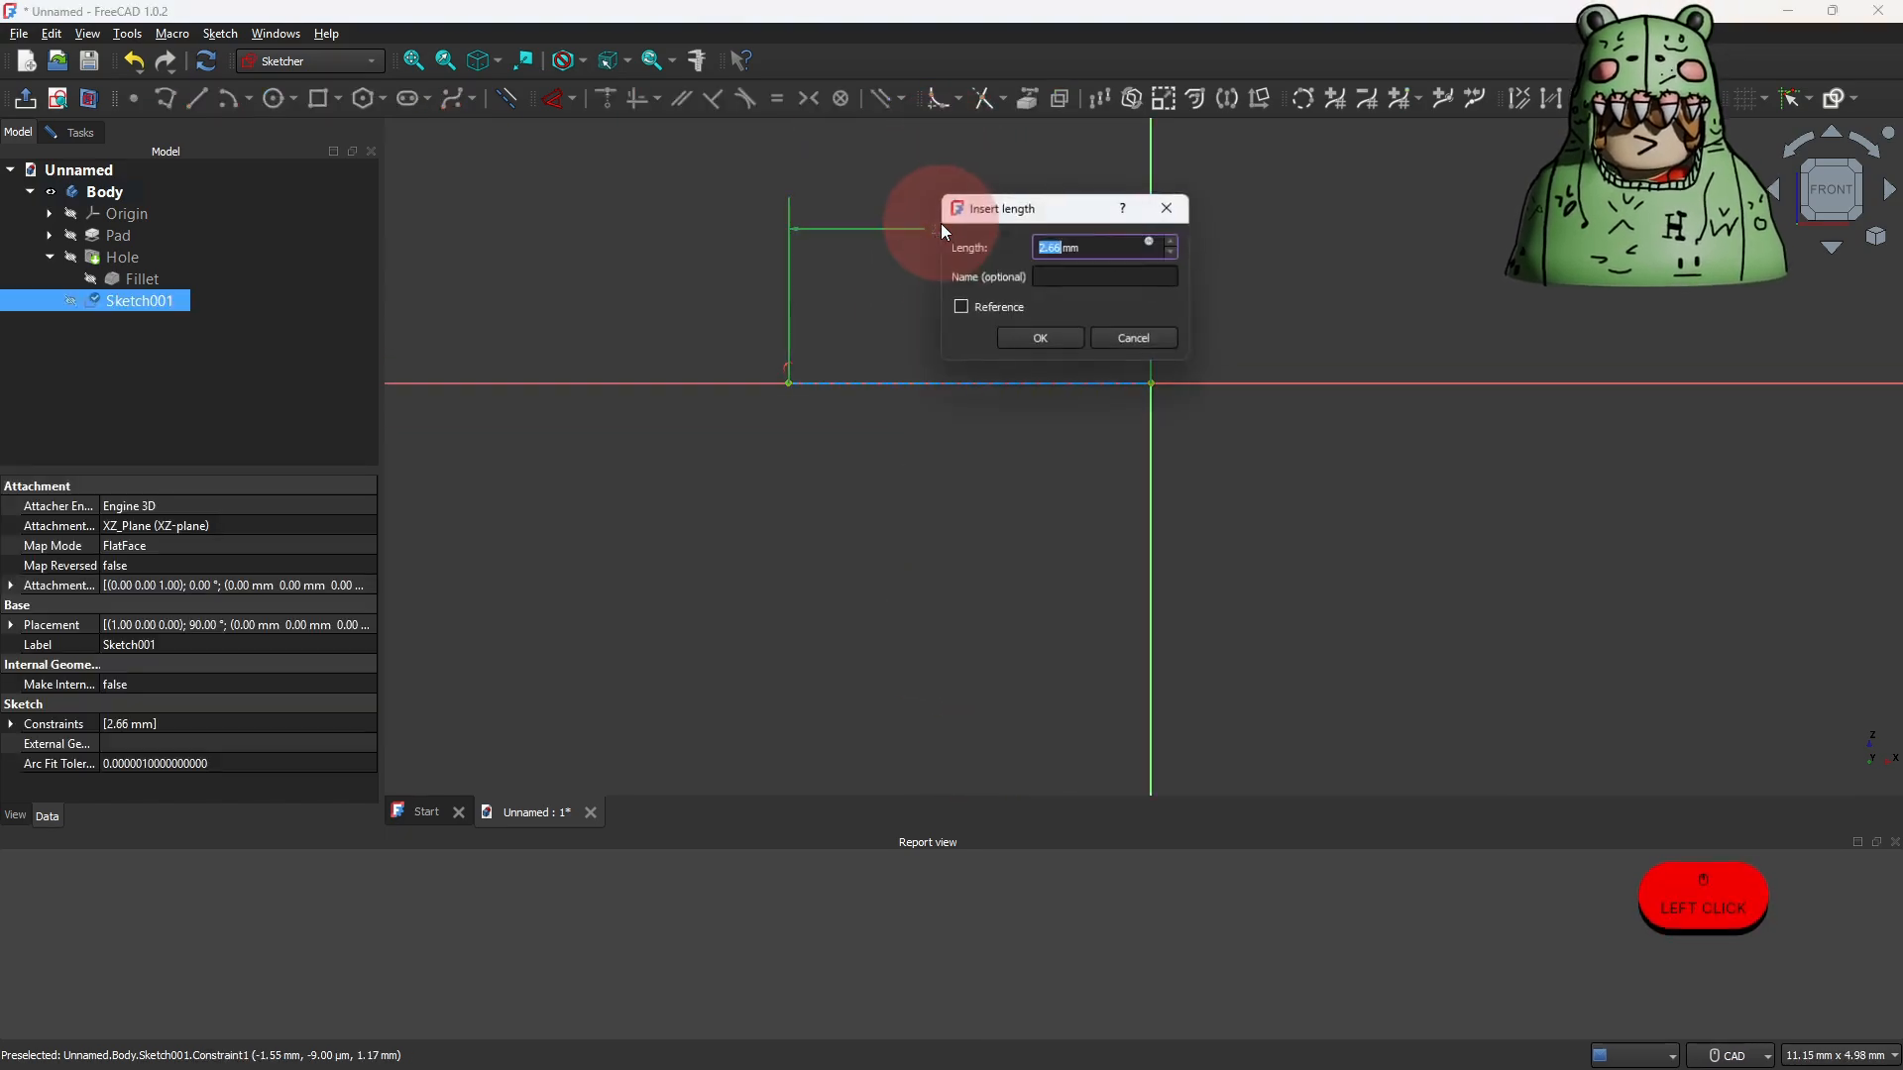
left_click(1167, 209)
scroll(1013, 347, "up", 2)
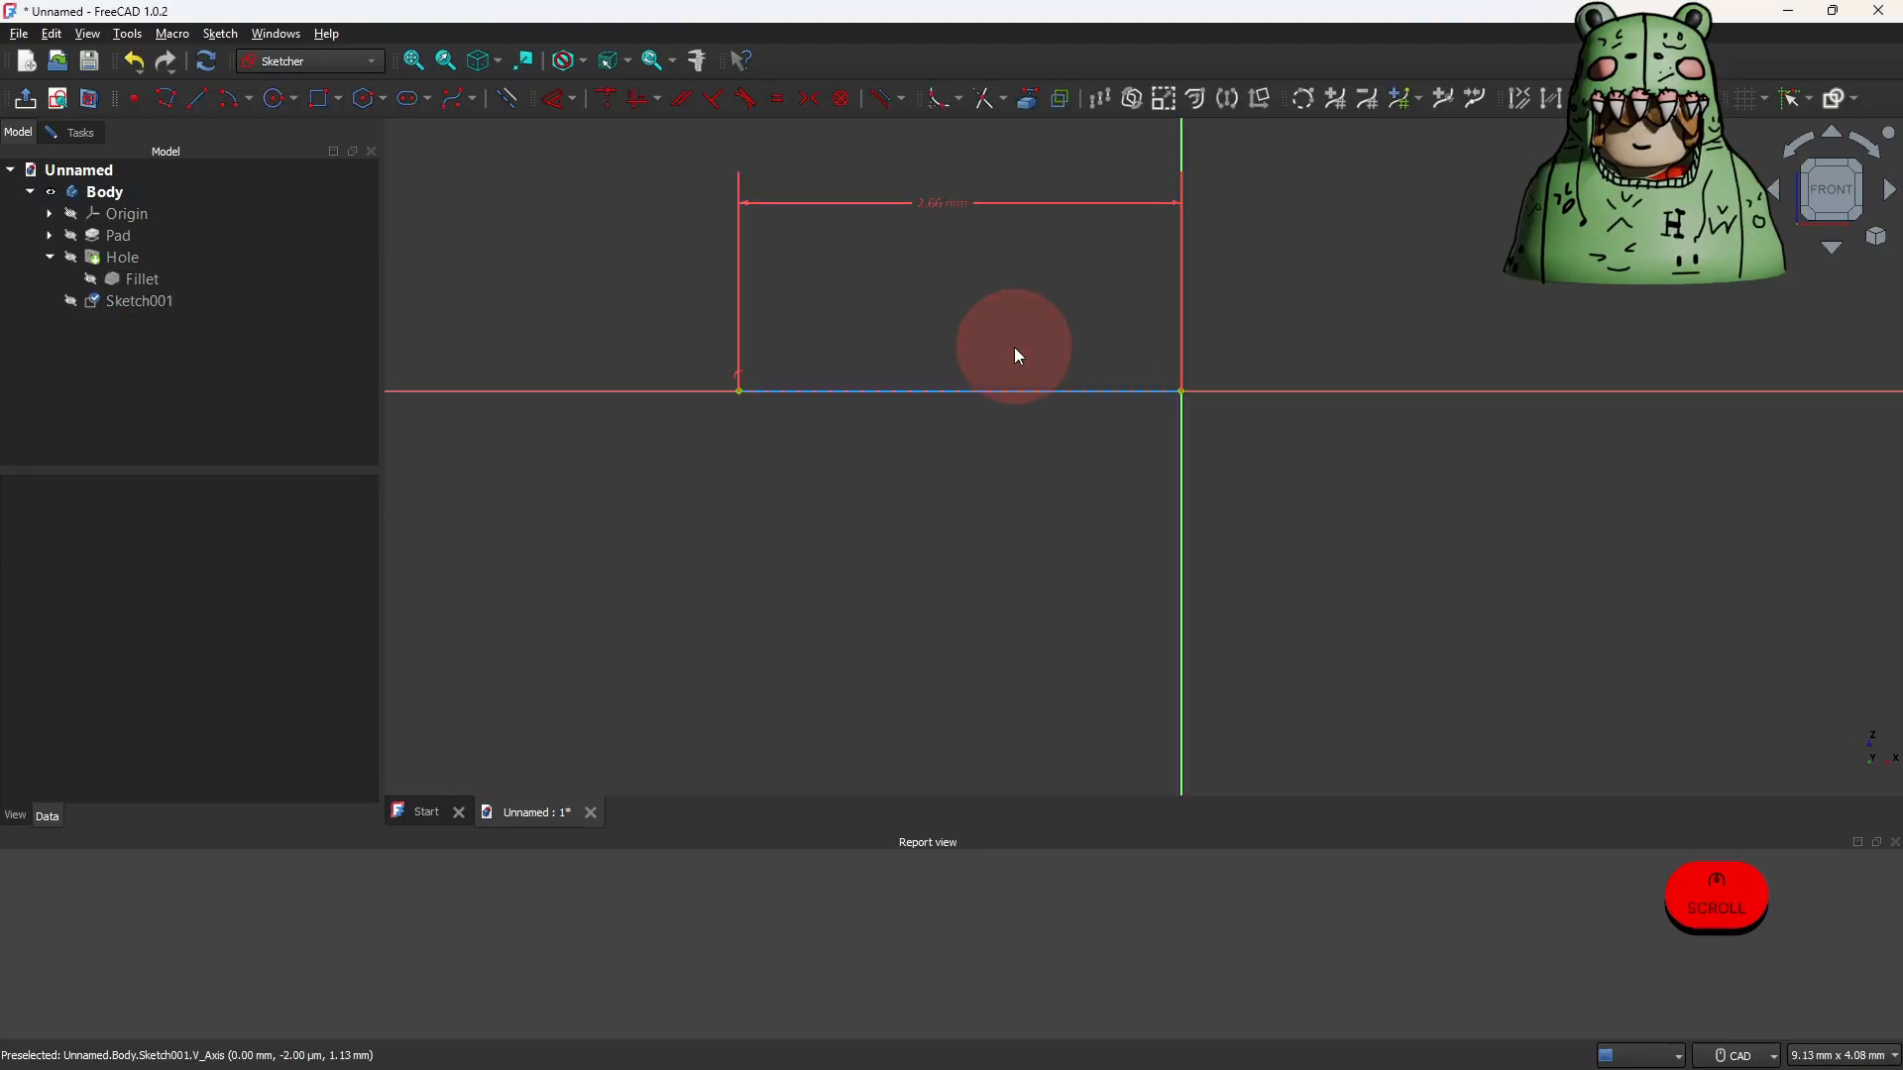
After consulting the thread diagram in the browser again, draw a 0.1 mm vertical construction line downward from the horizontal line's outer endpoint.
left_click(197, 98)
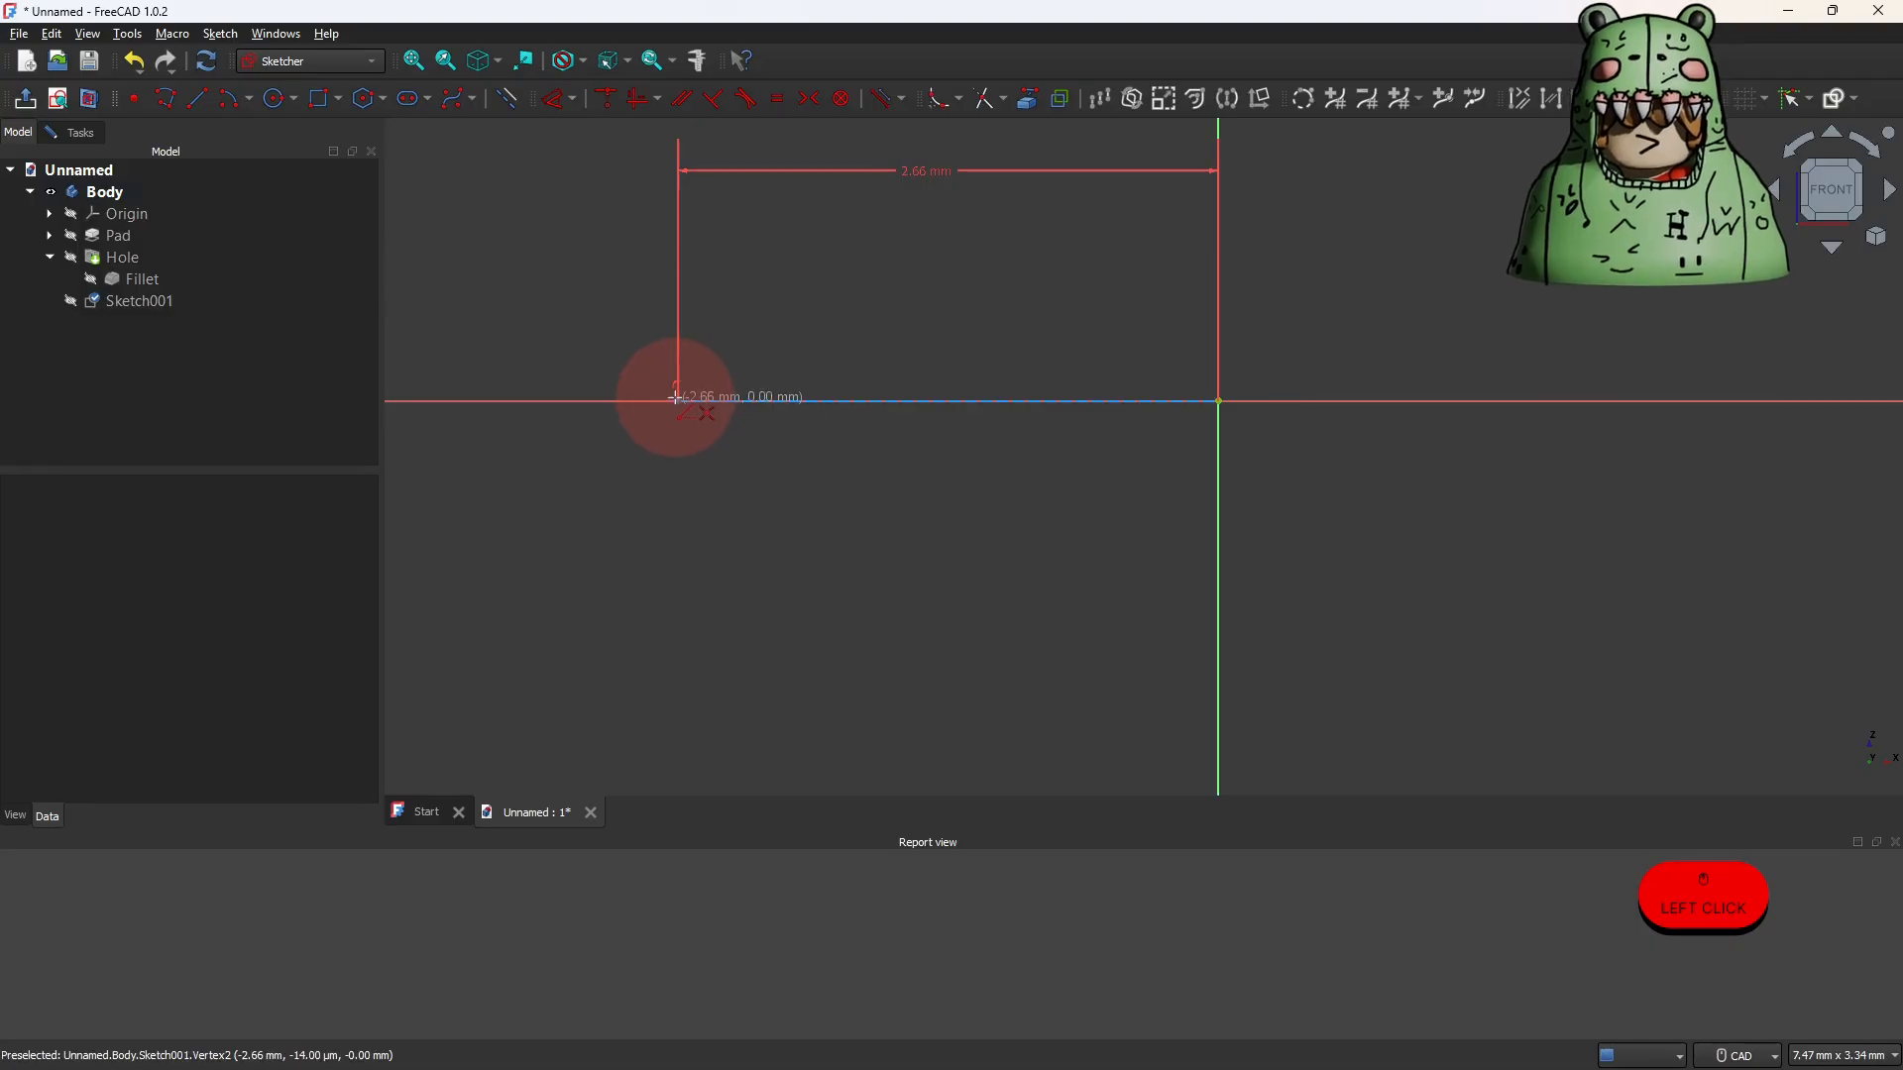
mouse_move(894, 1065)
left_click(1232, 1053)
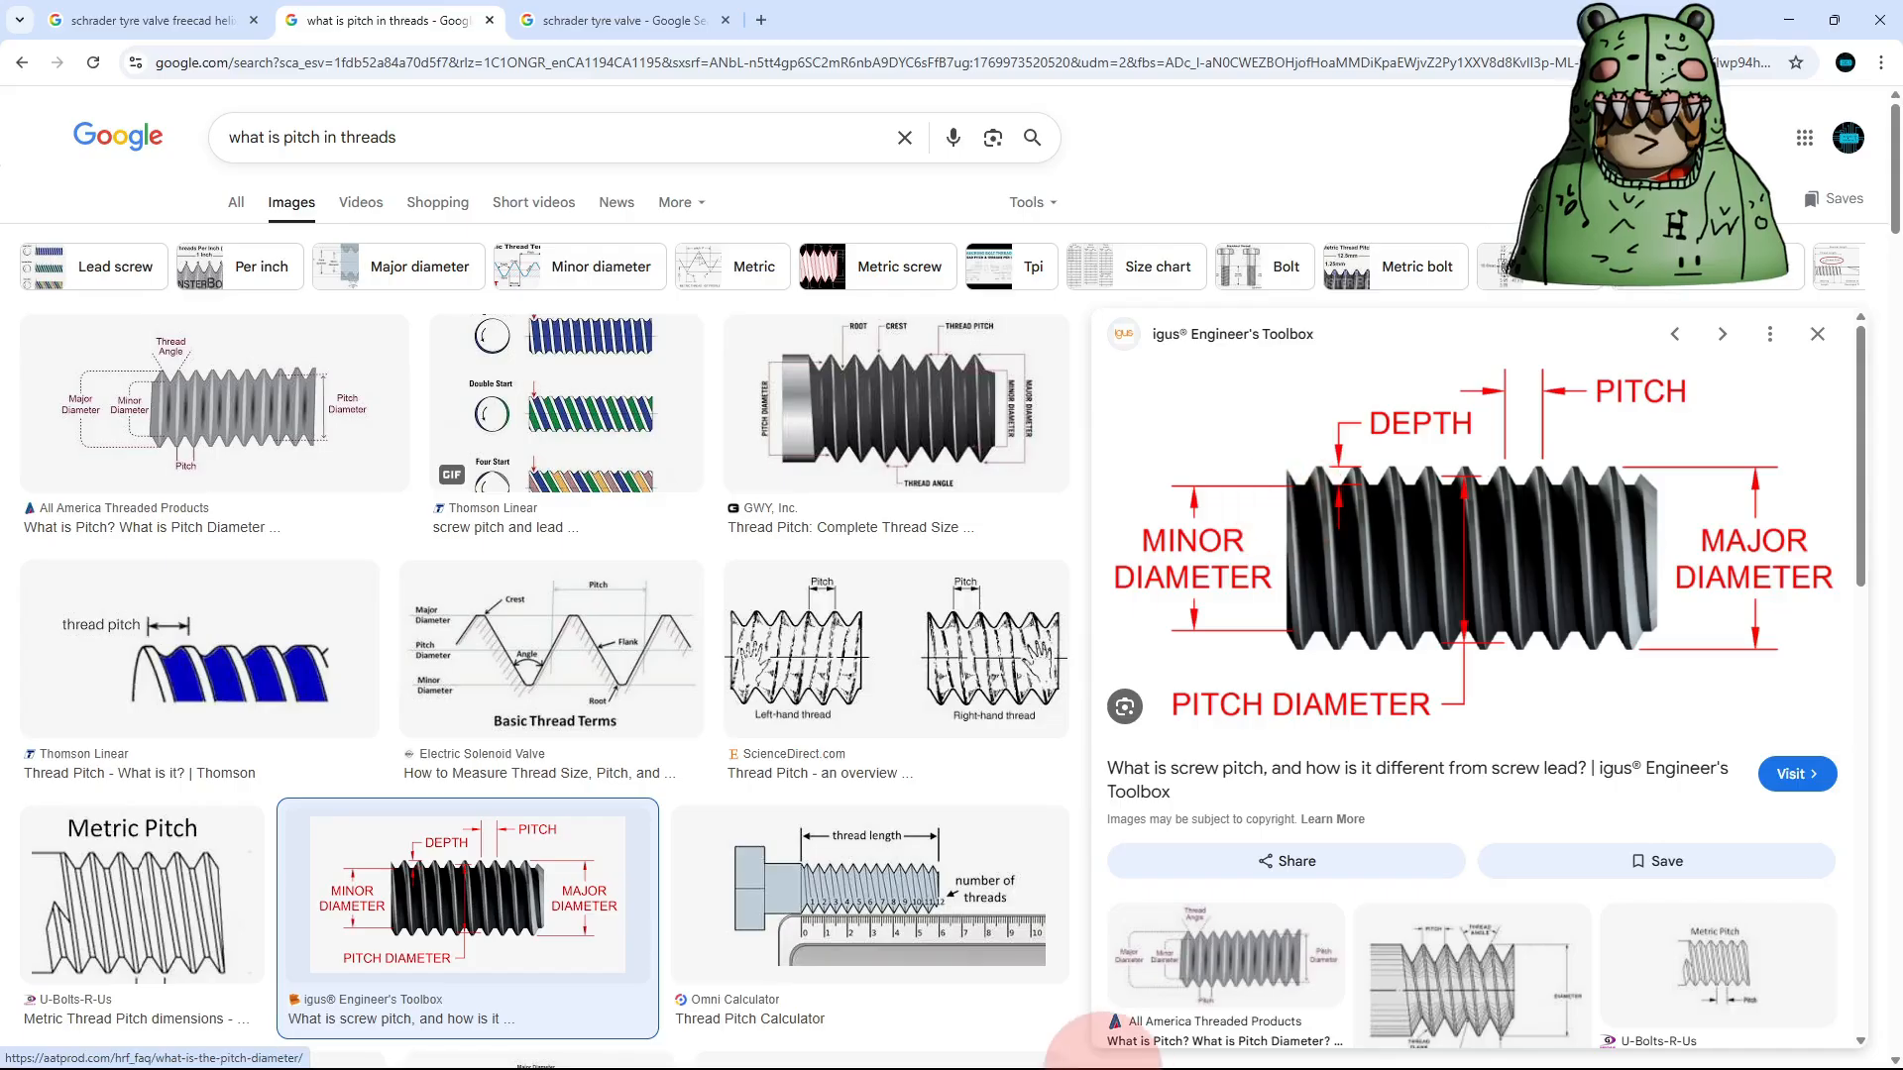
left_click(1284, 1049)
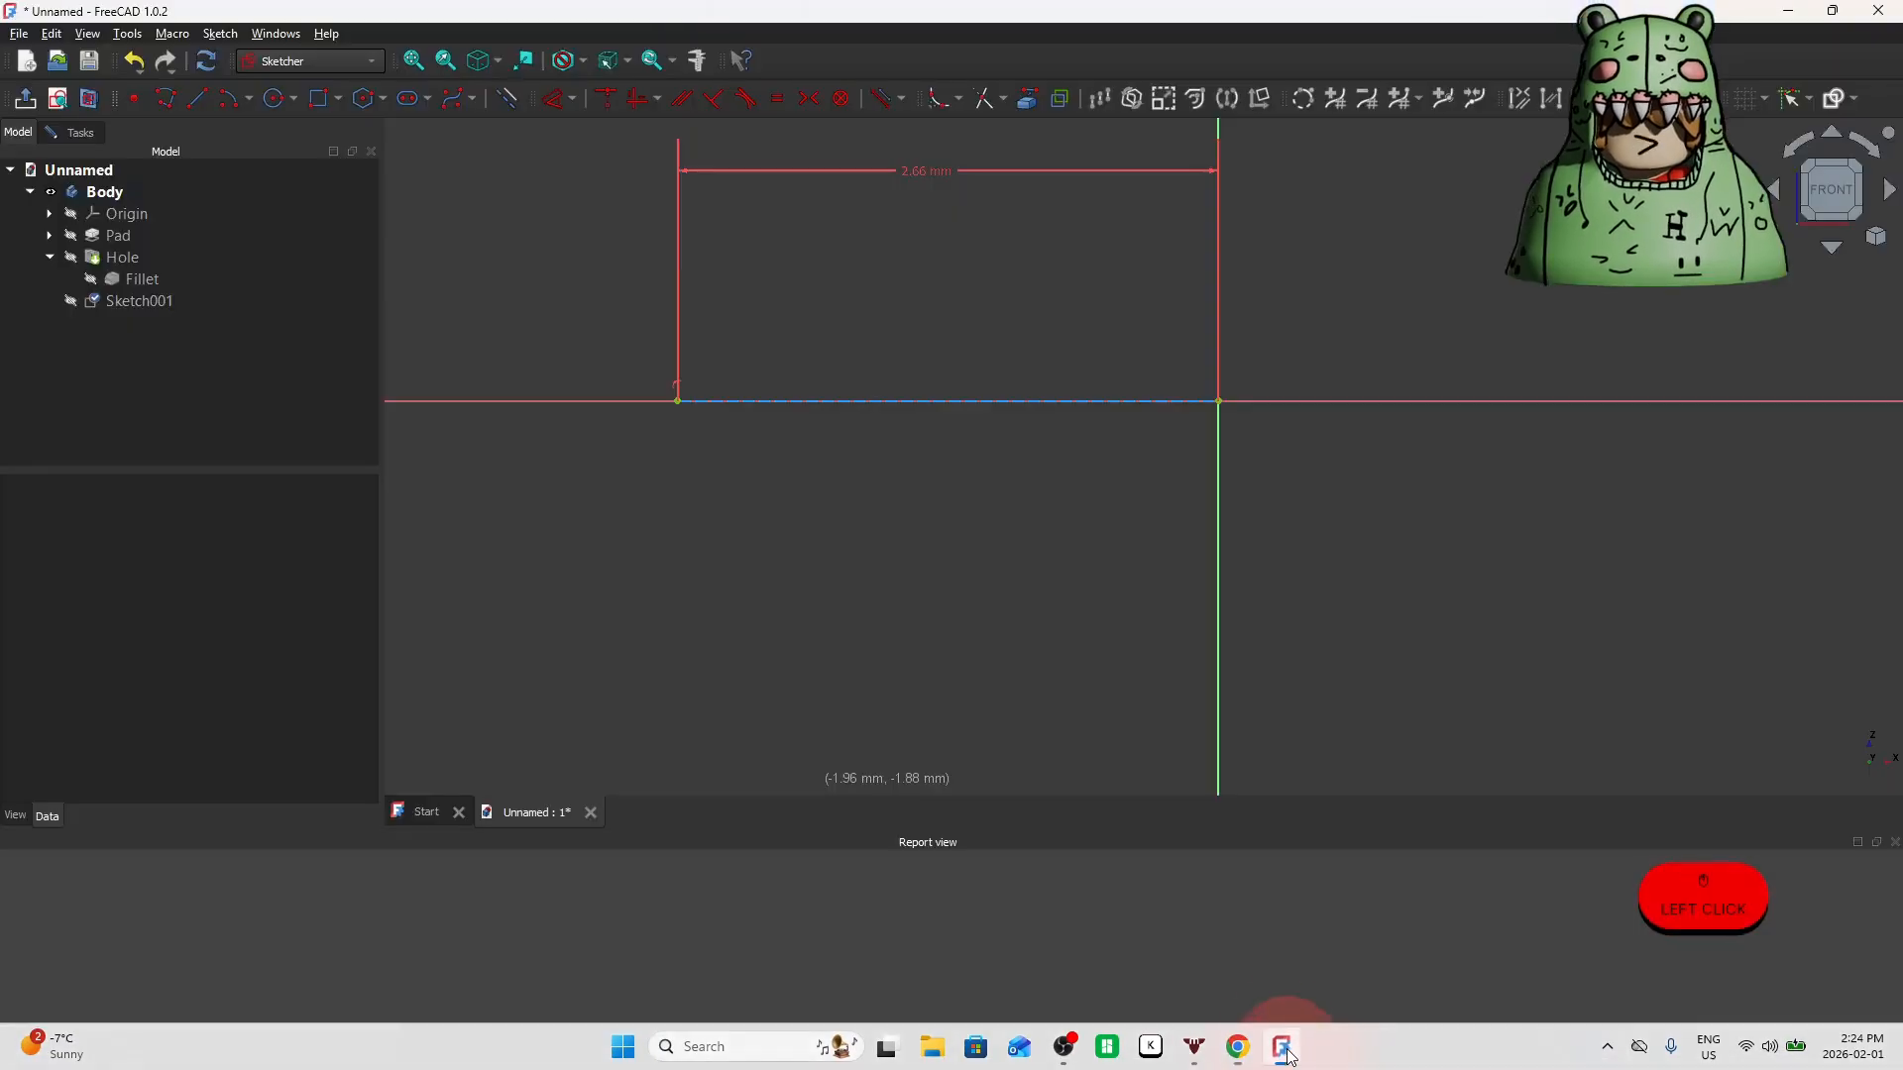
mouse_move(731, 400)
middle_mouse_down()
mouse_move(794, 450)
mouse_move(741, 421)
middle_mouse_up()
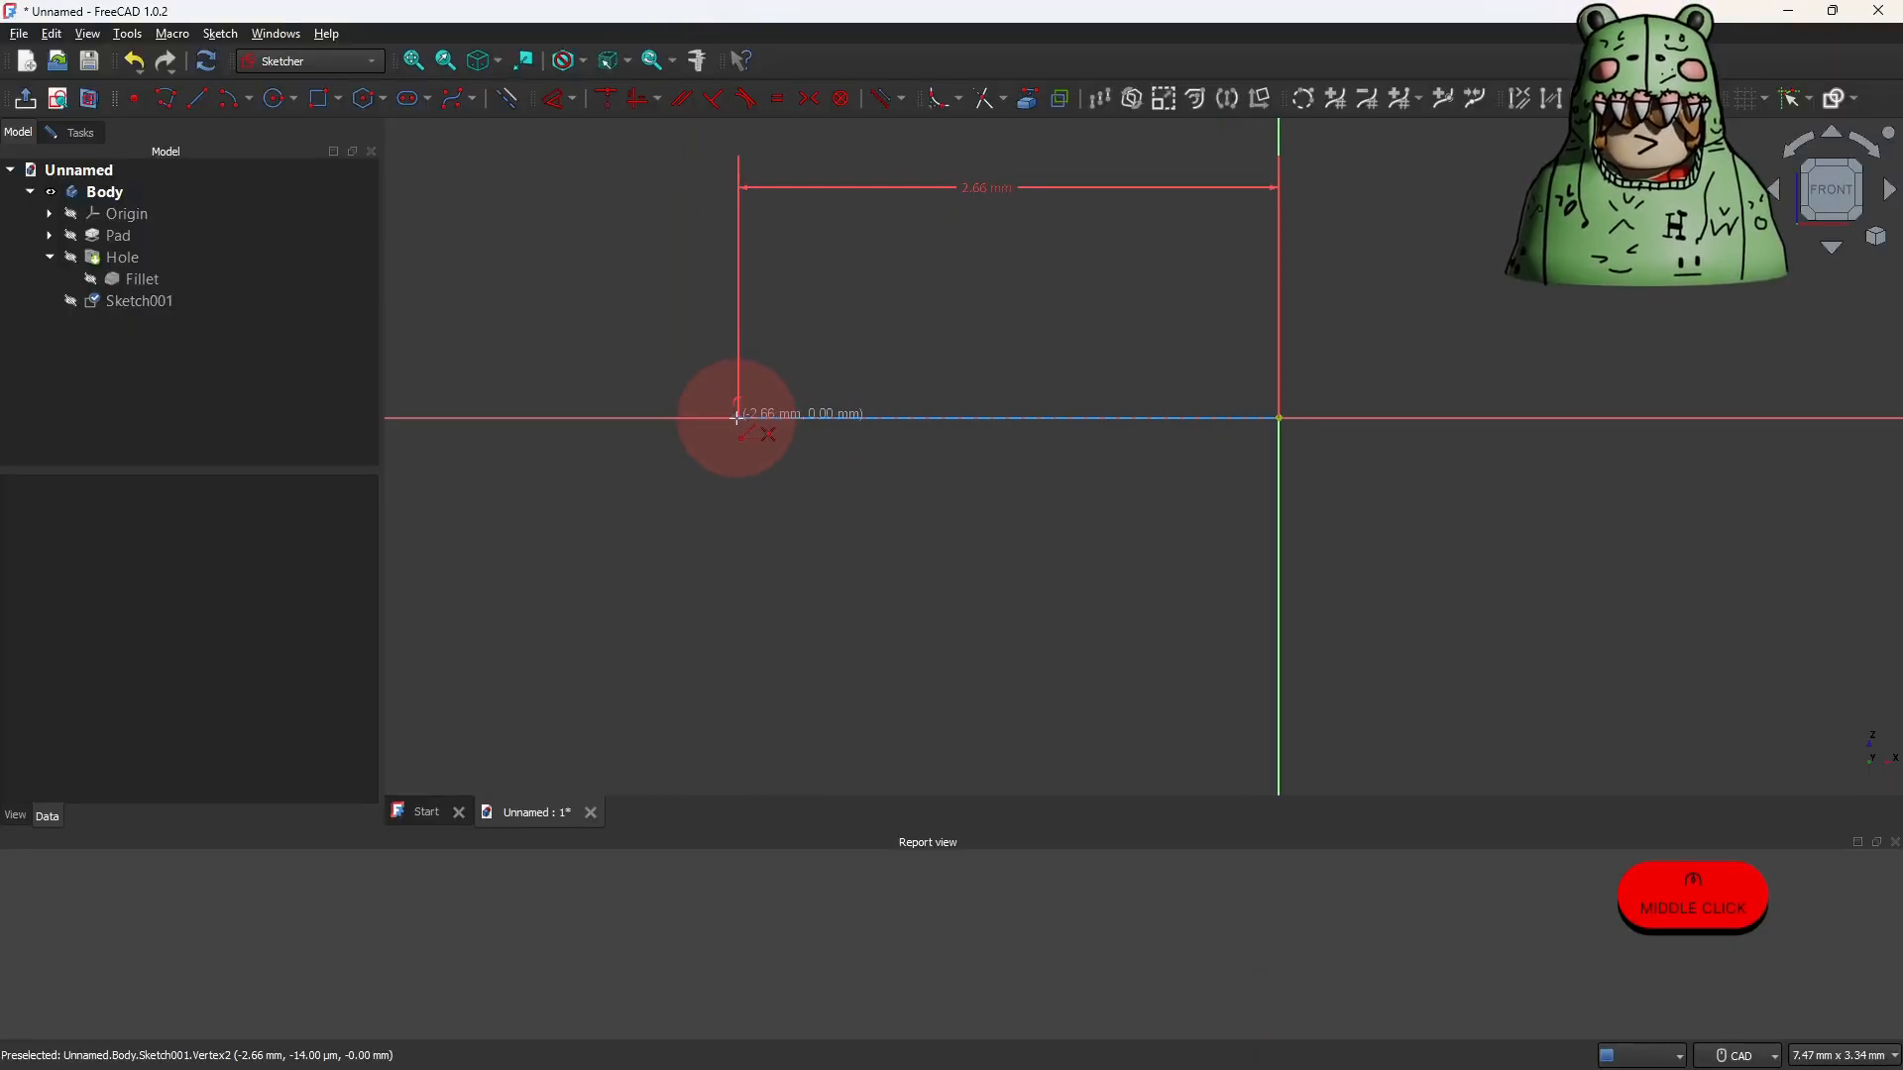
left_click(739, 417)
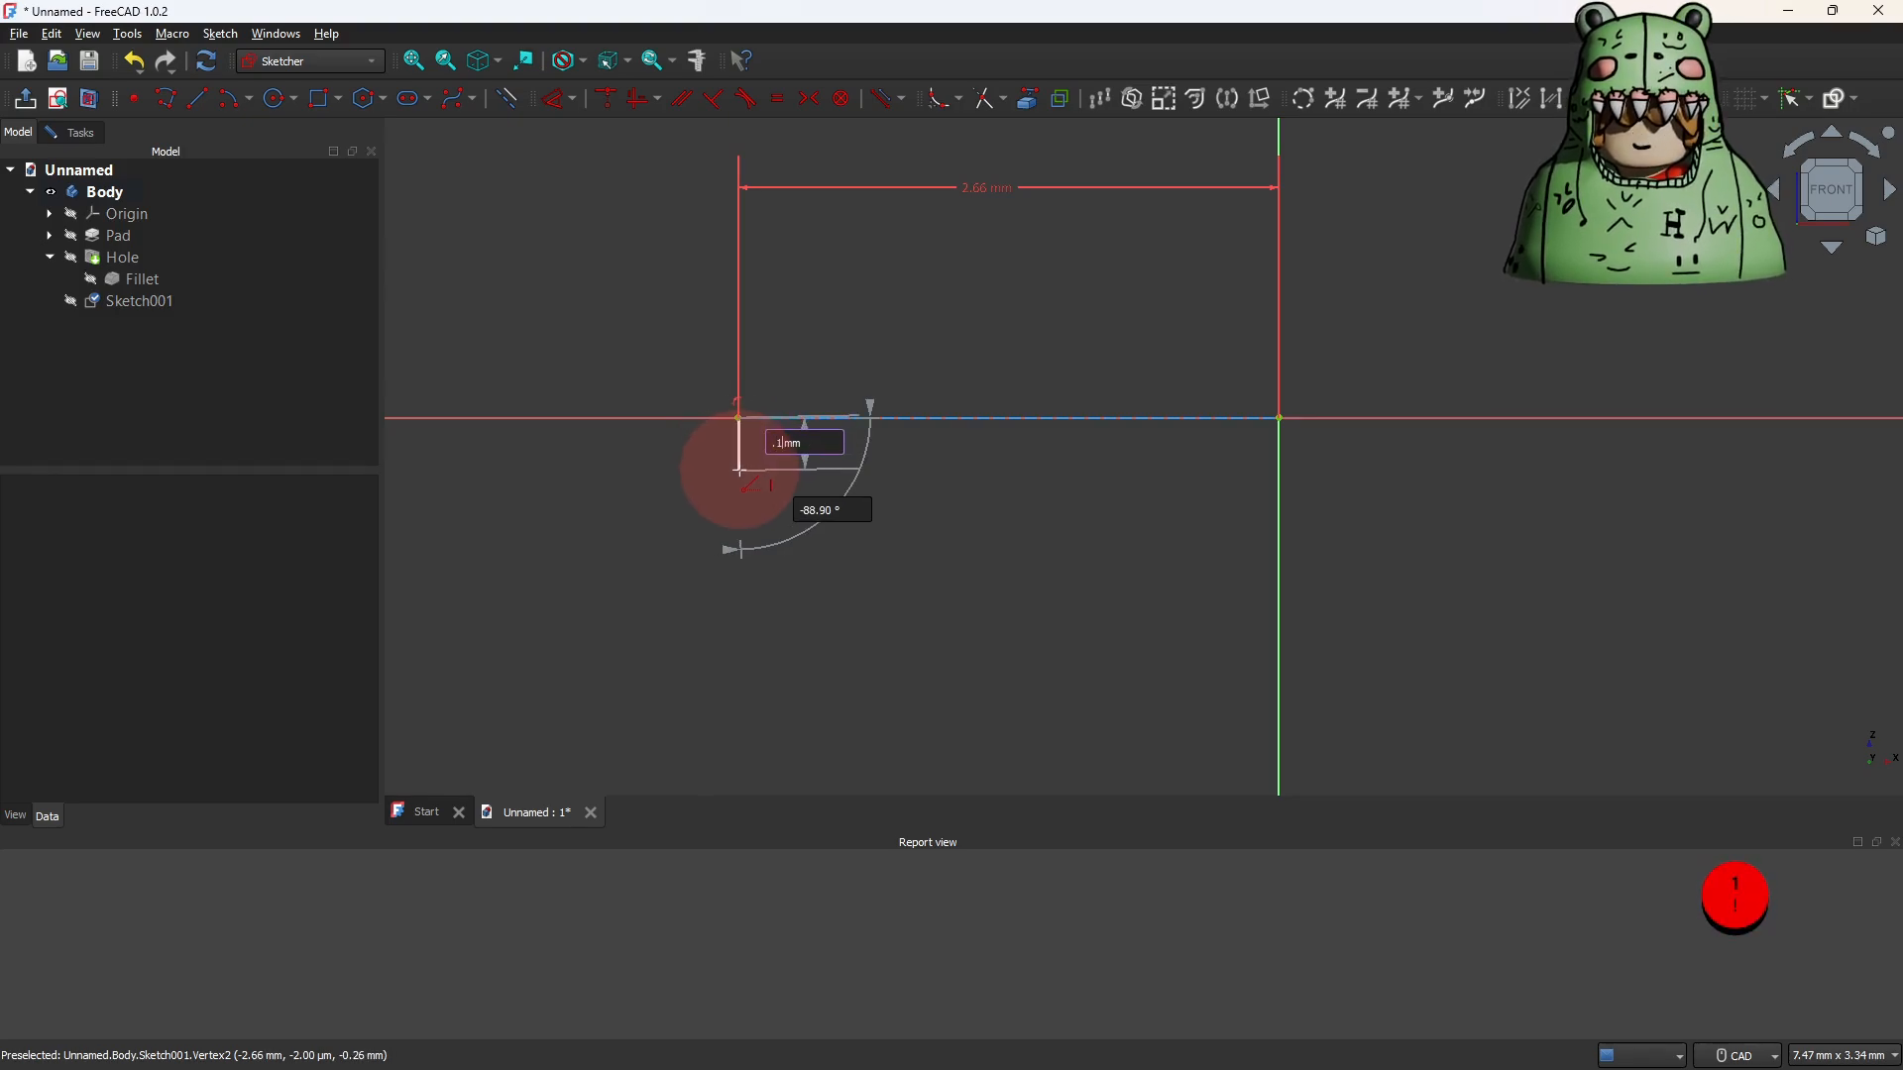
type(".1")
key("Return")
Move the short vertical construction line's dimension close beside the line, on its outer side.
scroll(791, 498, "down", 5)
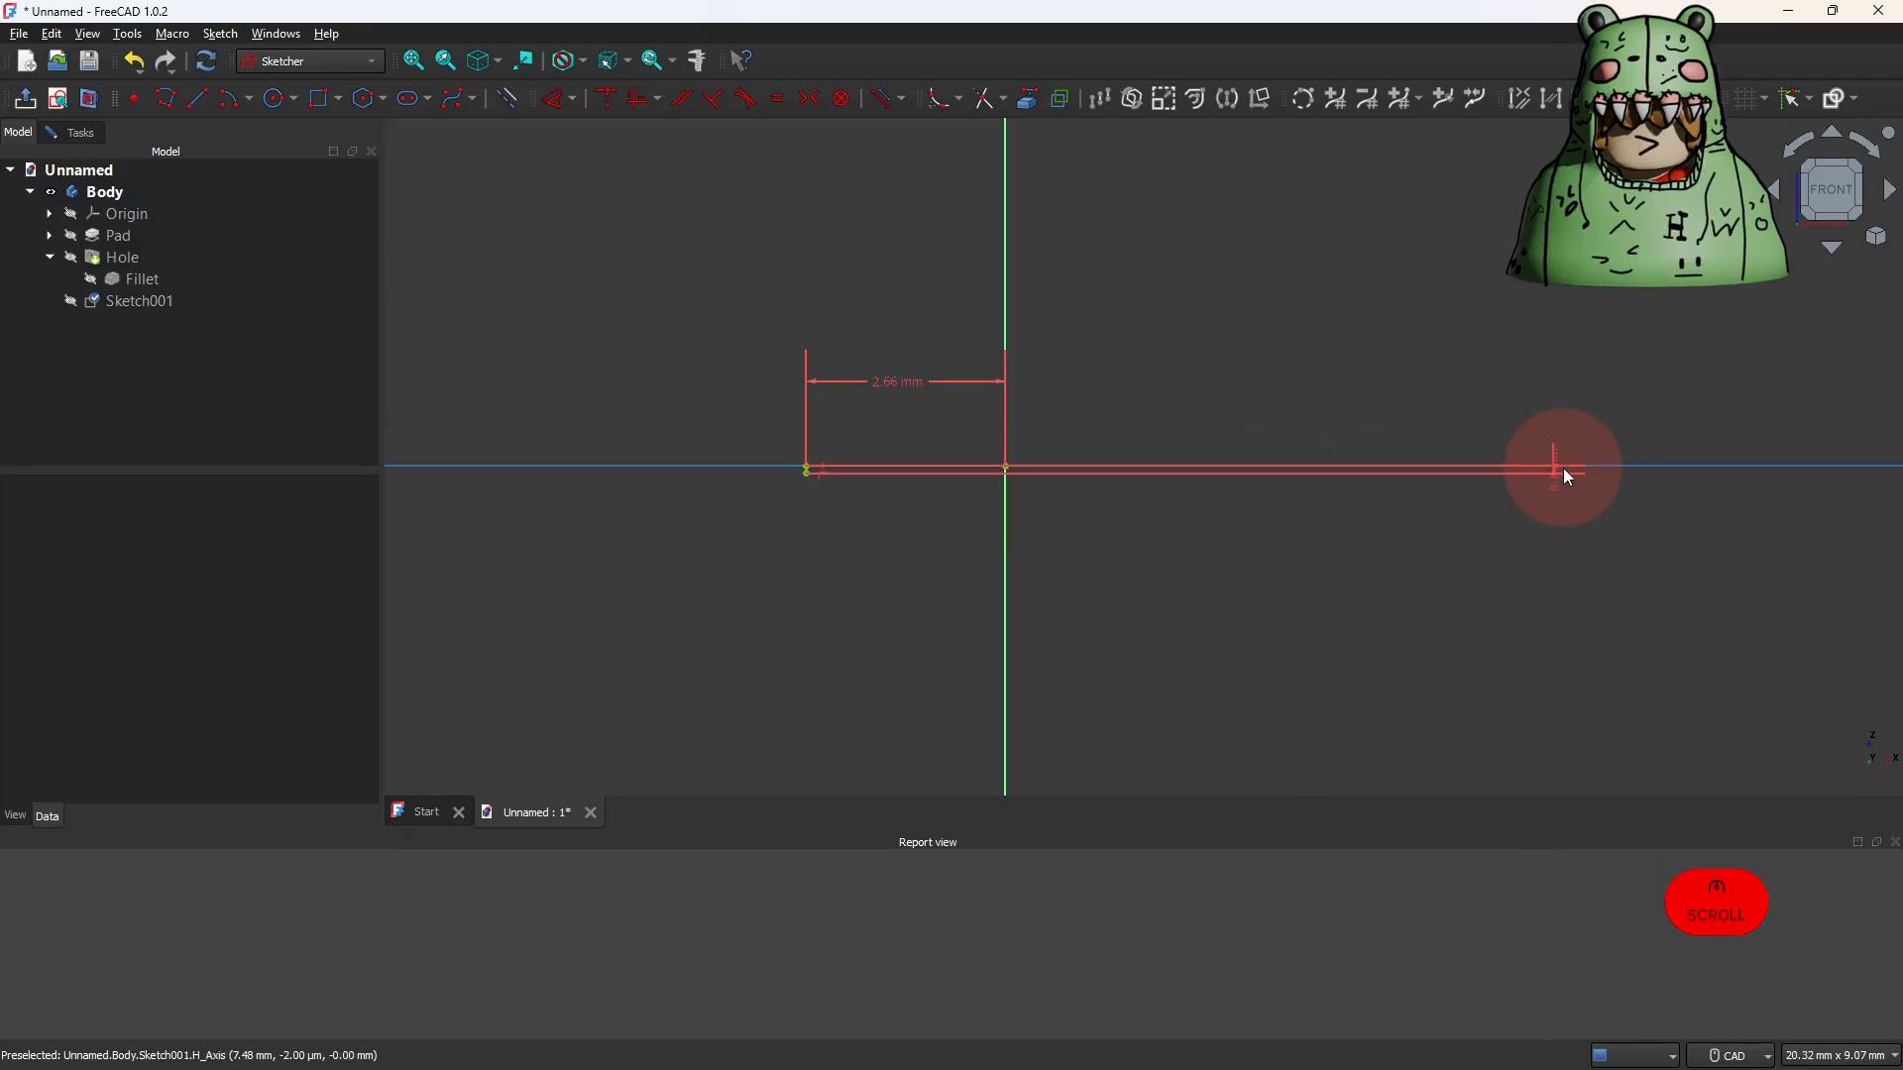
scroll(838, 491, "up", 3)
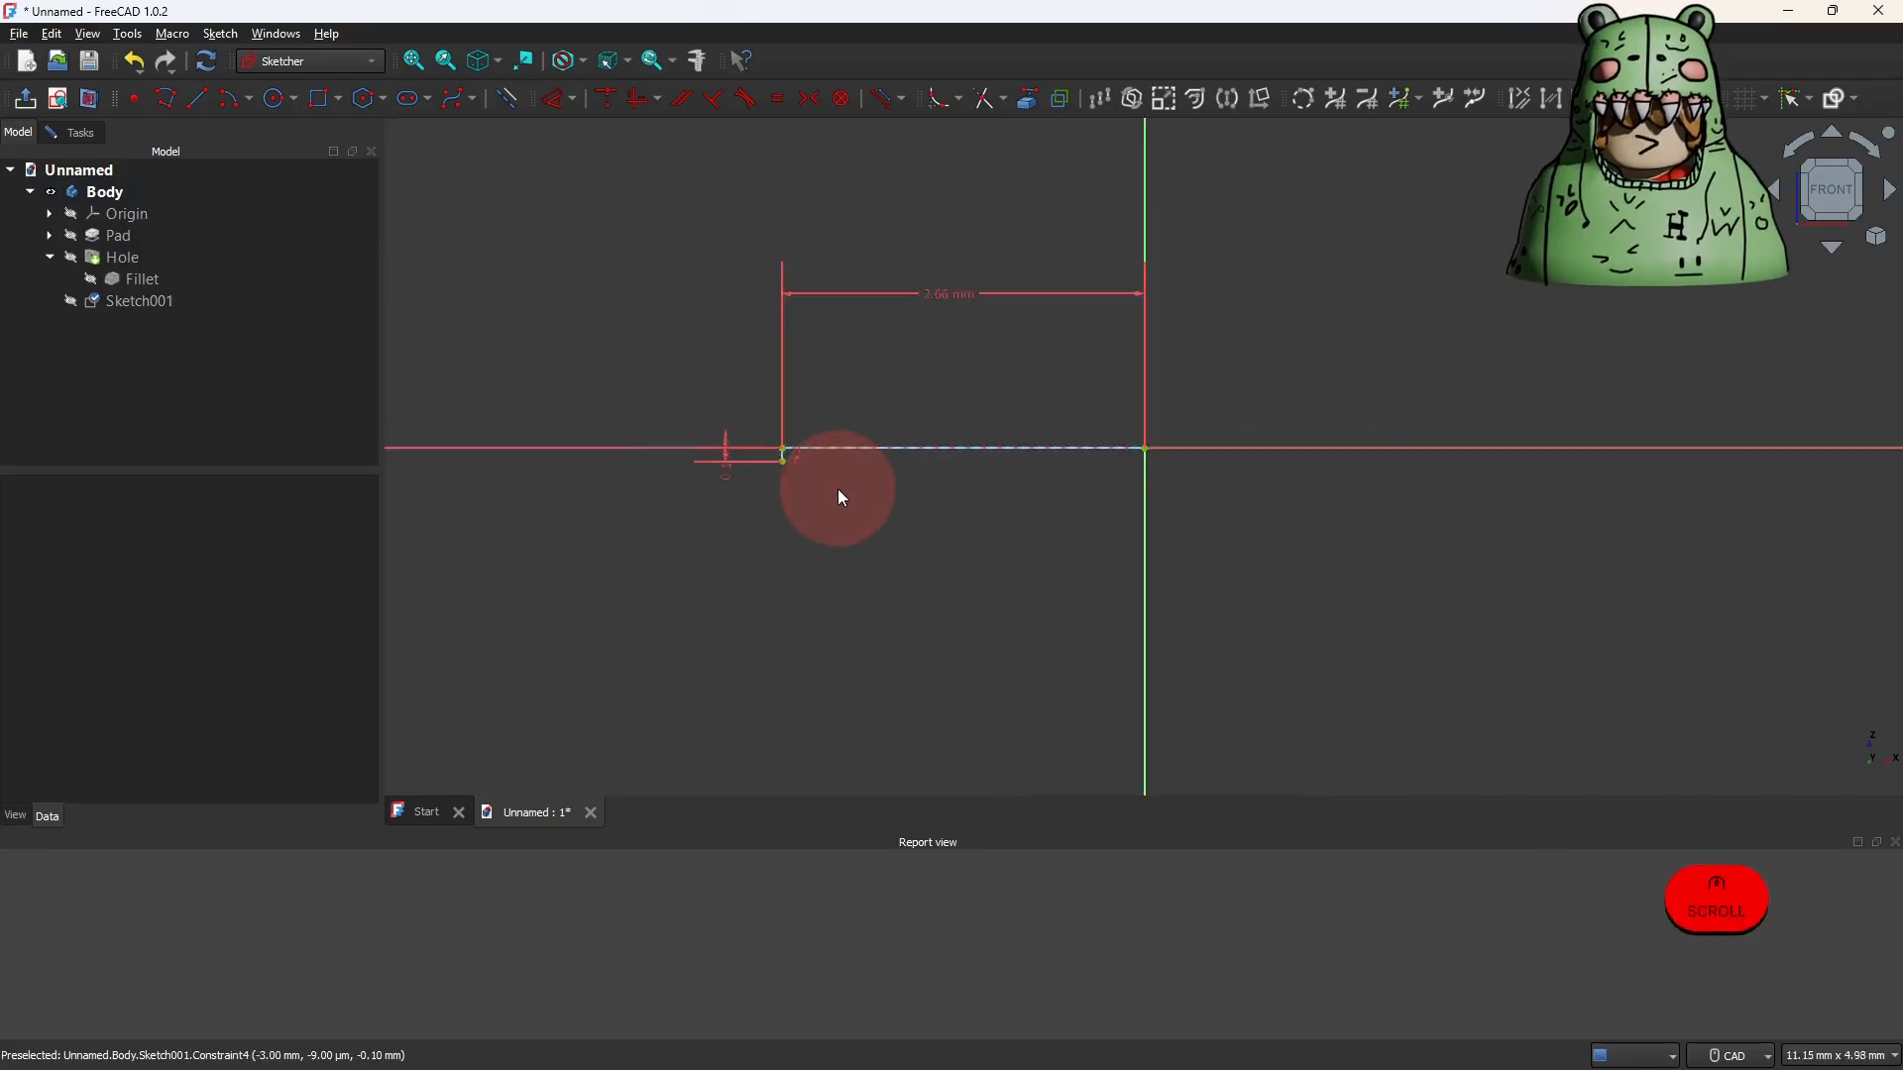
scroll(837, 490, "up", 10)
mouse_move(688, 426)
middle_mouse_down()
mouse_move(702, 442)
mouse_move(636, 404)
mouse_move(1001, 419)
mouse_move(977, 430)
middle_mouse_up()
Draw a closed triangle in normal geometry below the short construction line, with a vertical edge from its lower endpoint and the tip pointing outward.
middle_click(511, 101)
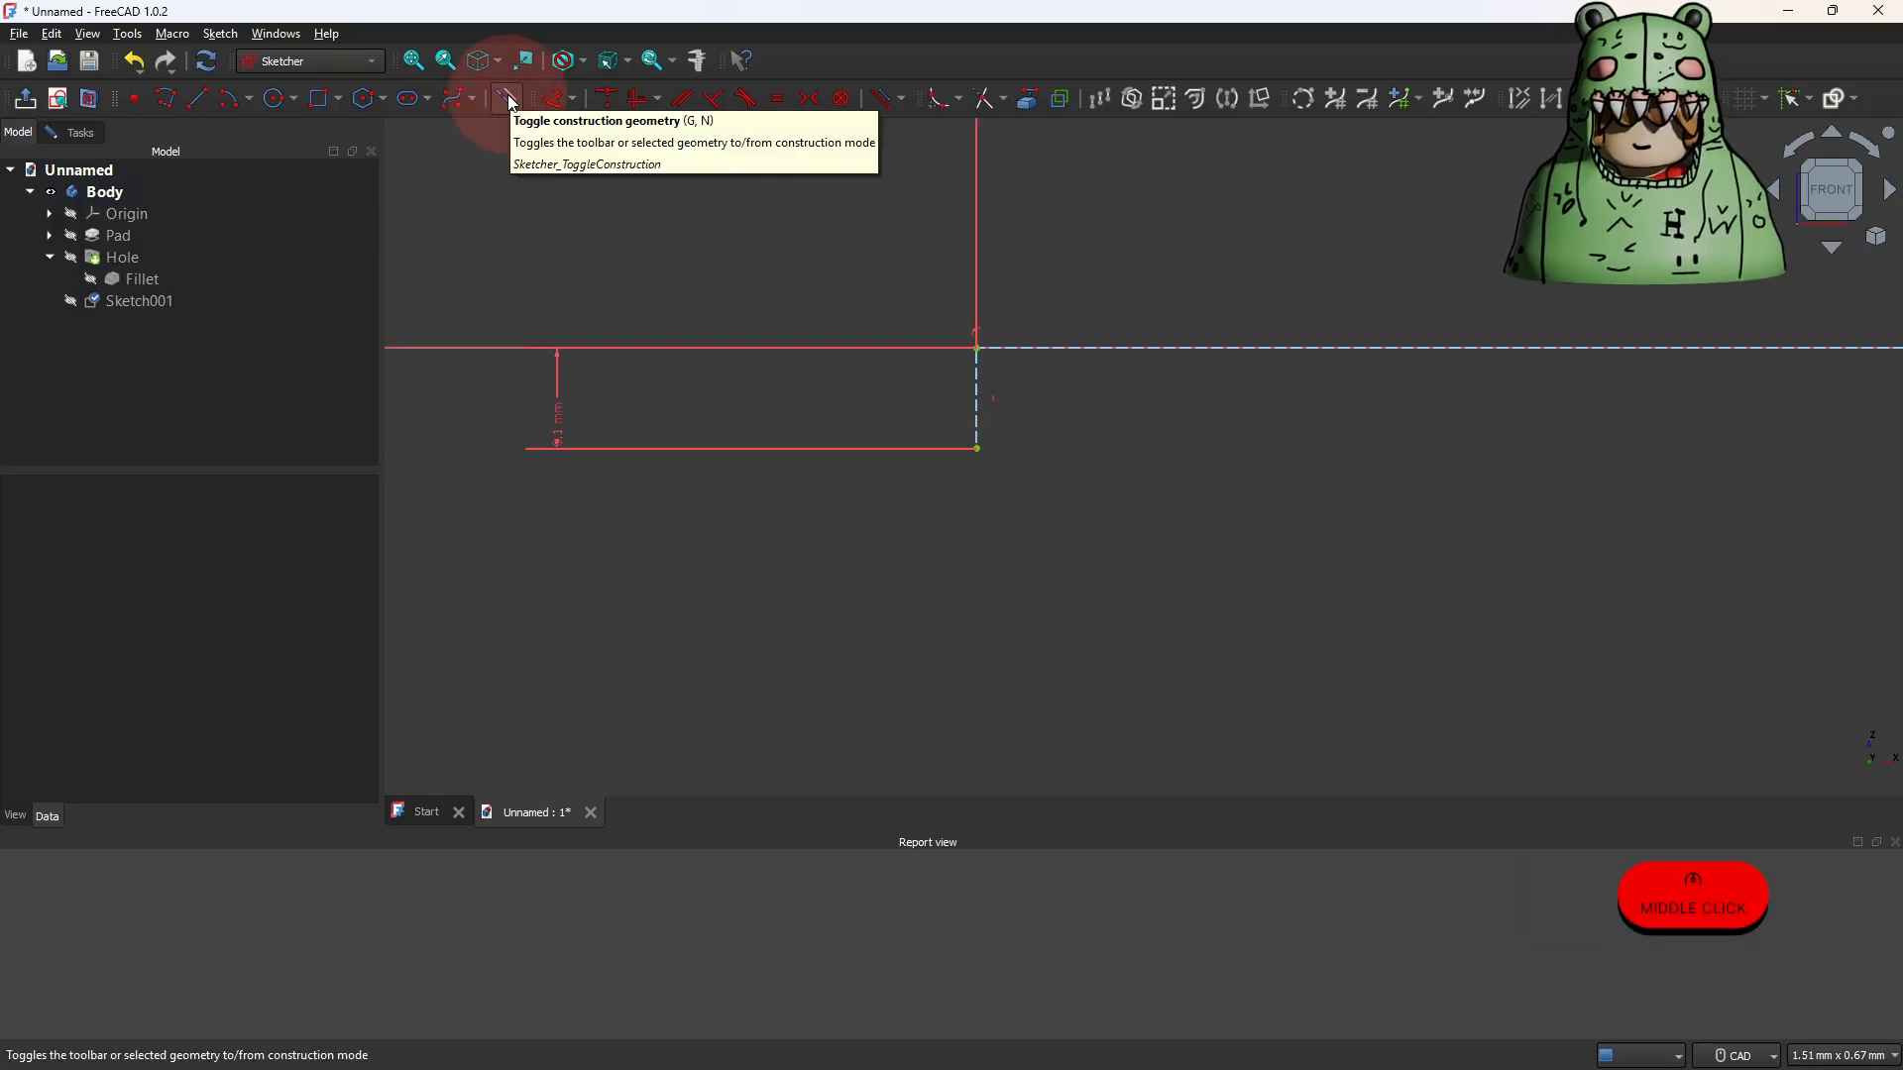
left_click(282, 122)
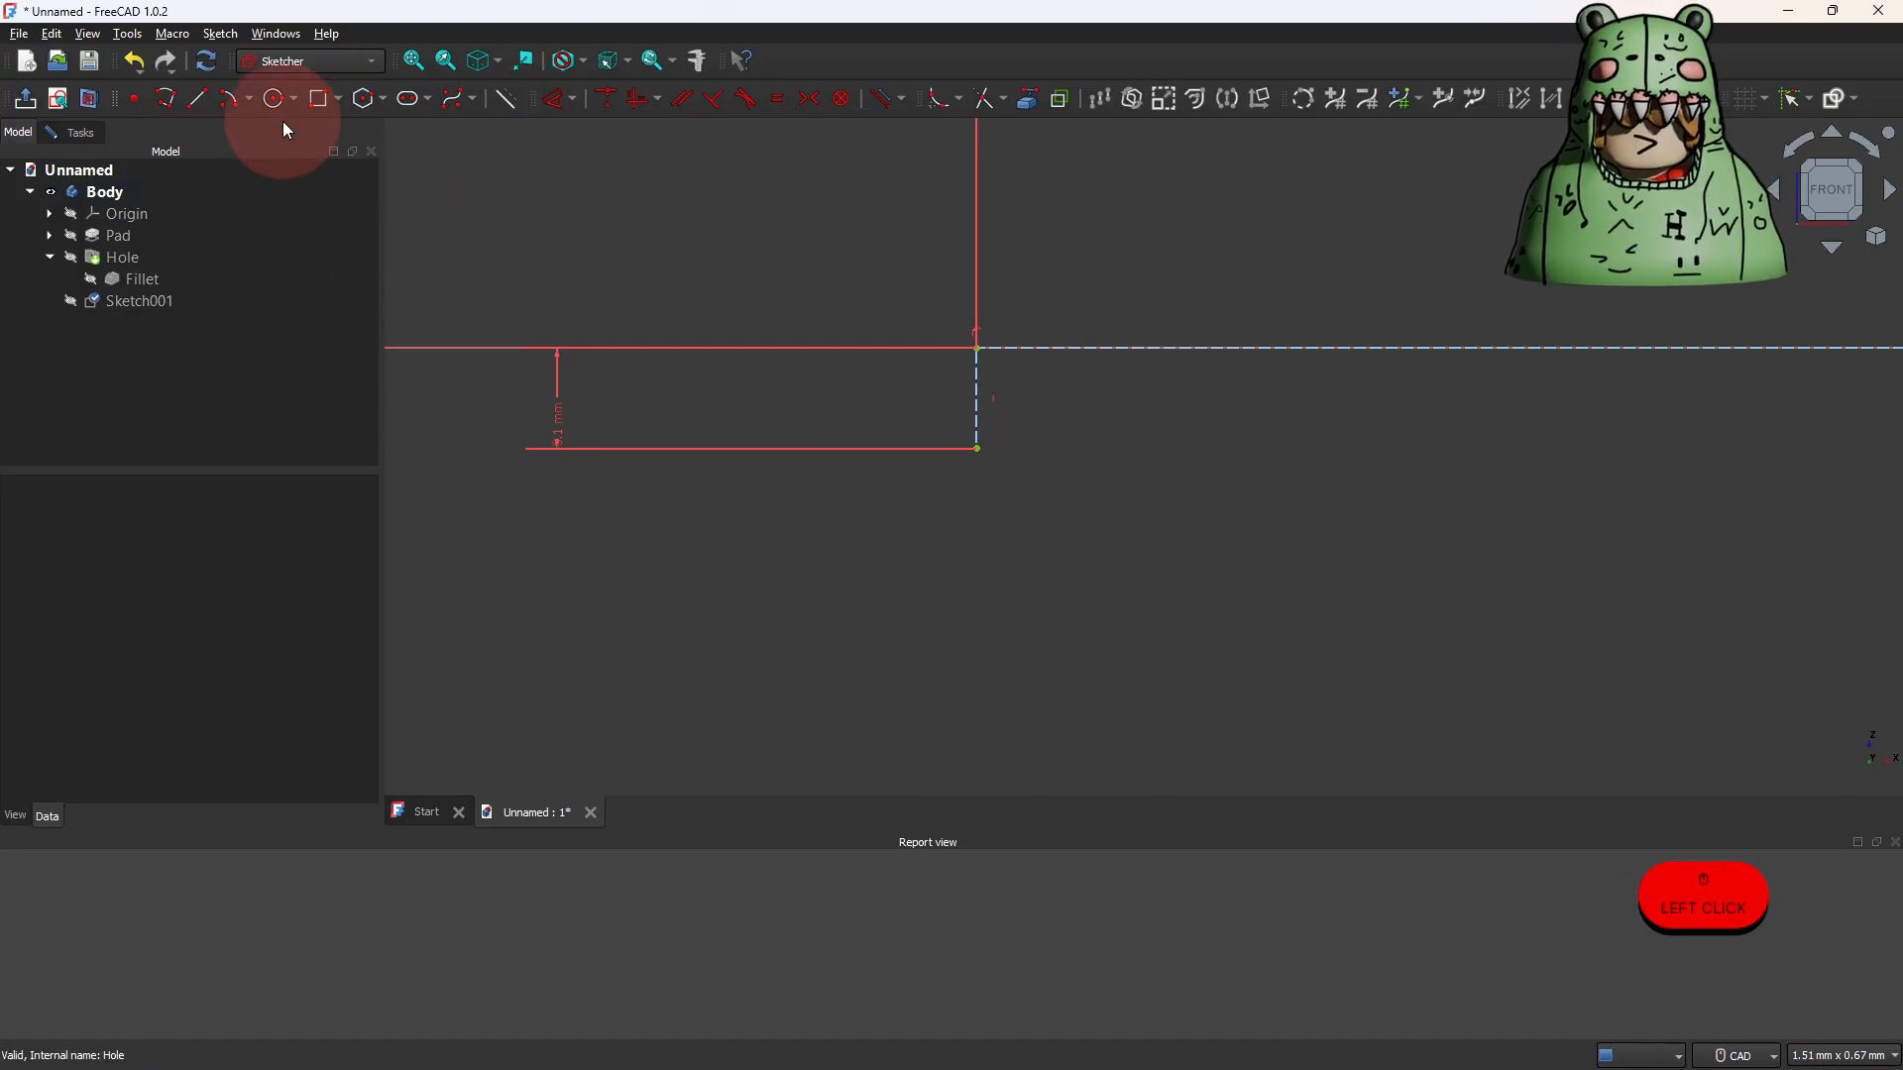
left_click(167, 99)
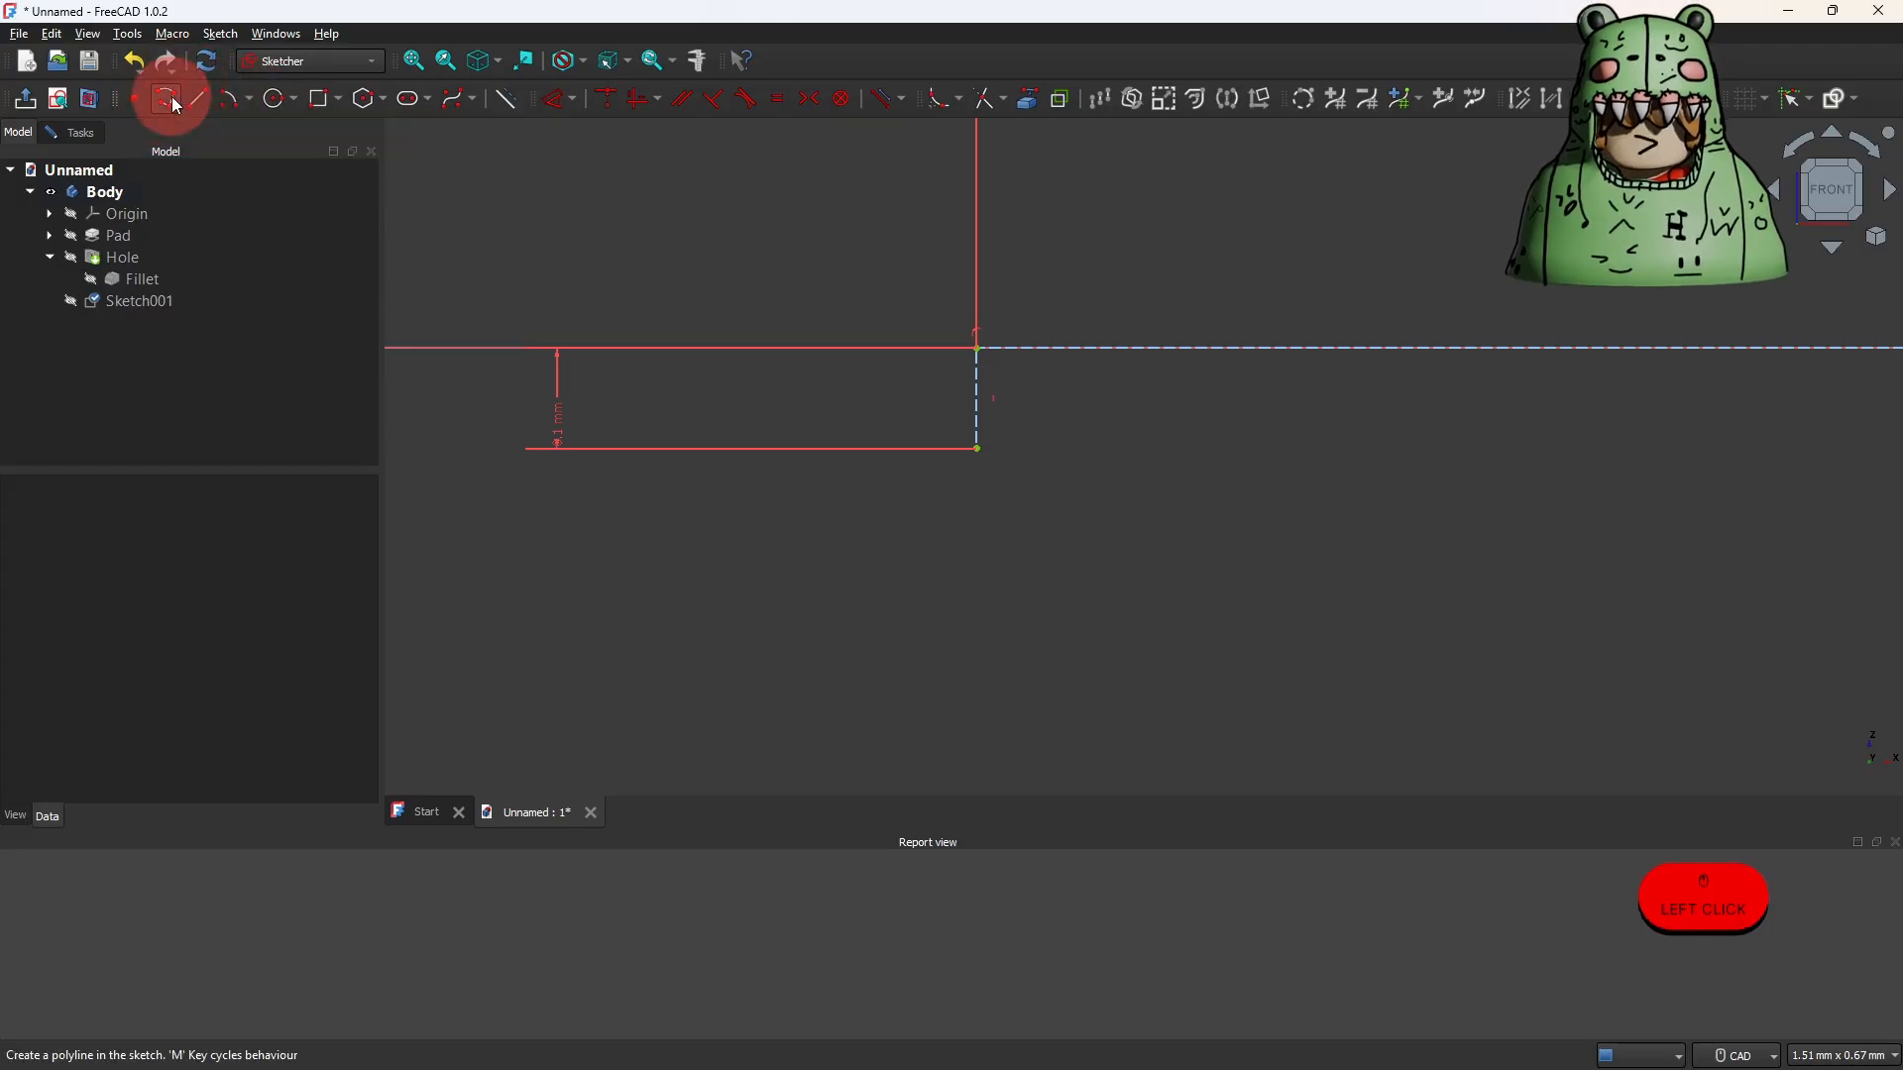
left_click(977, 451)
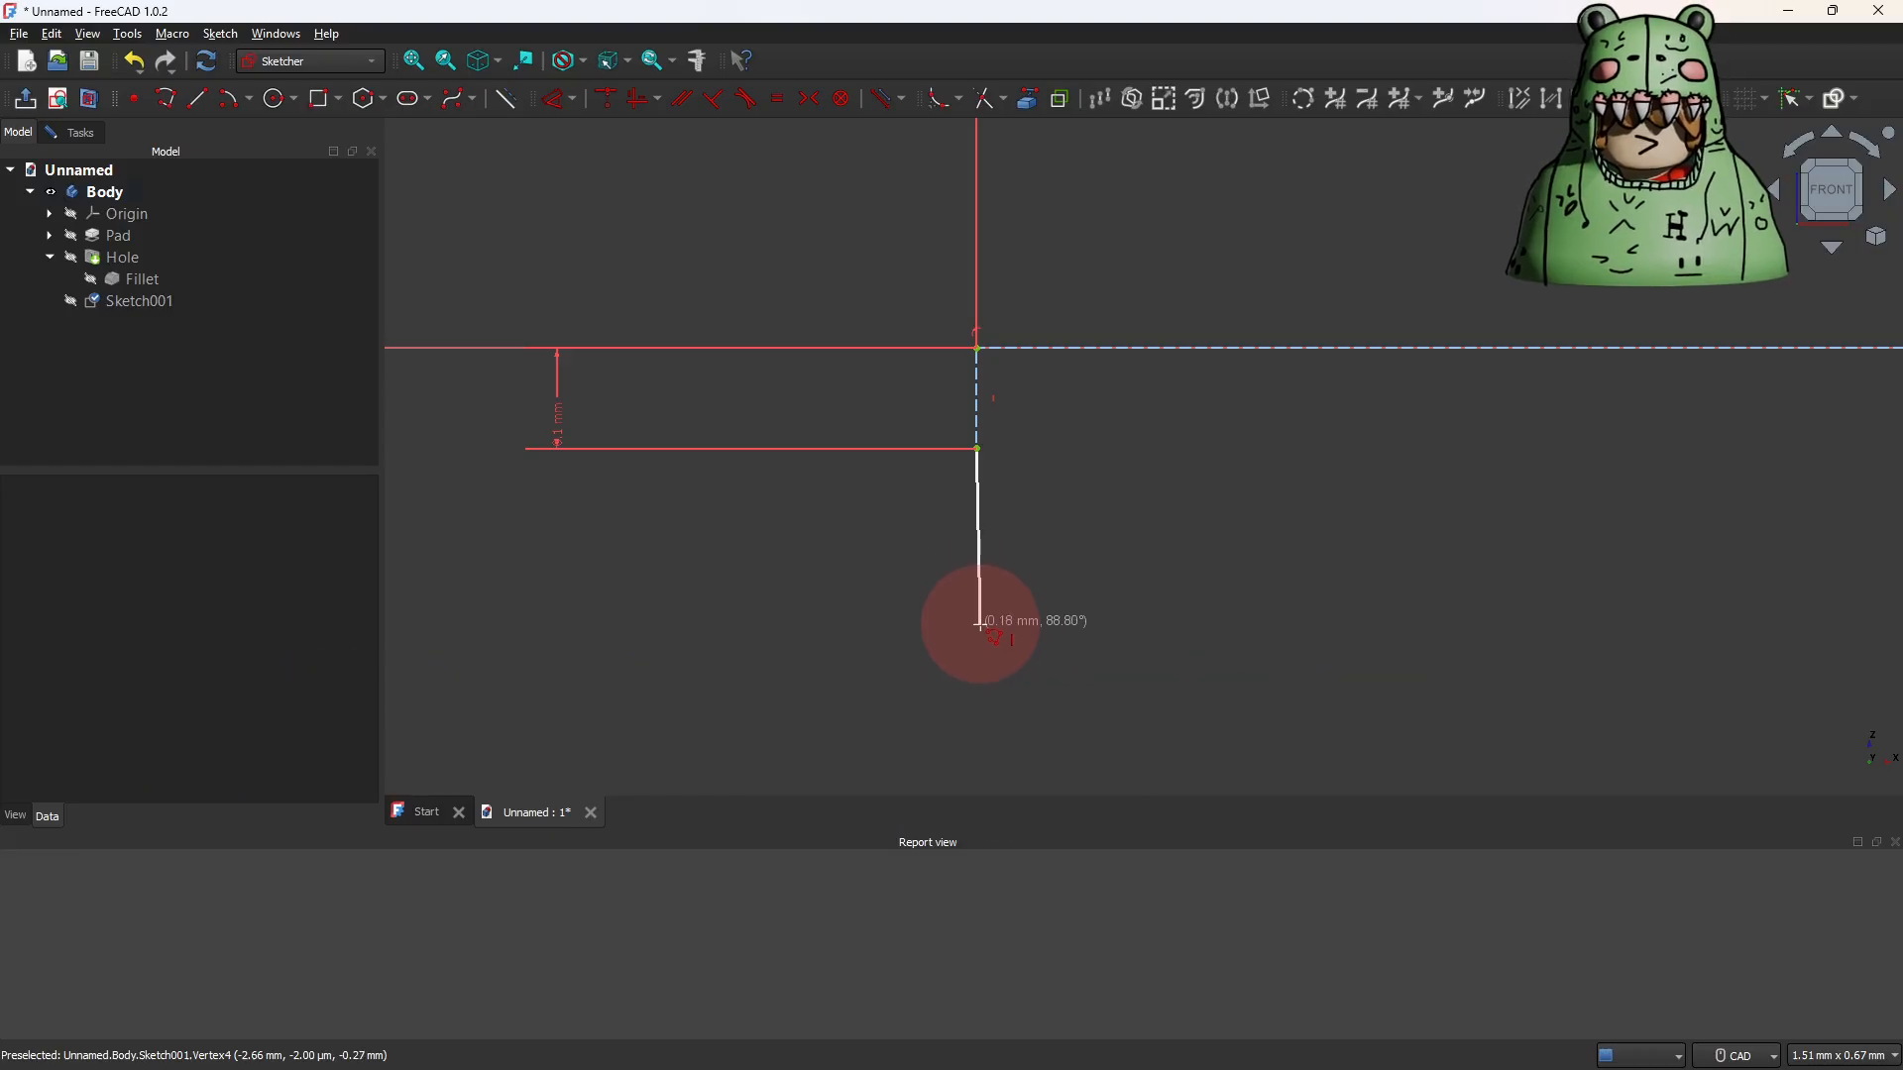
left_click(979, 625)
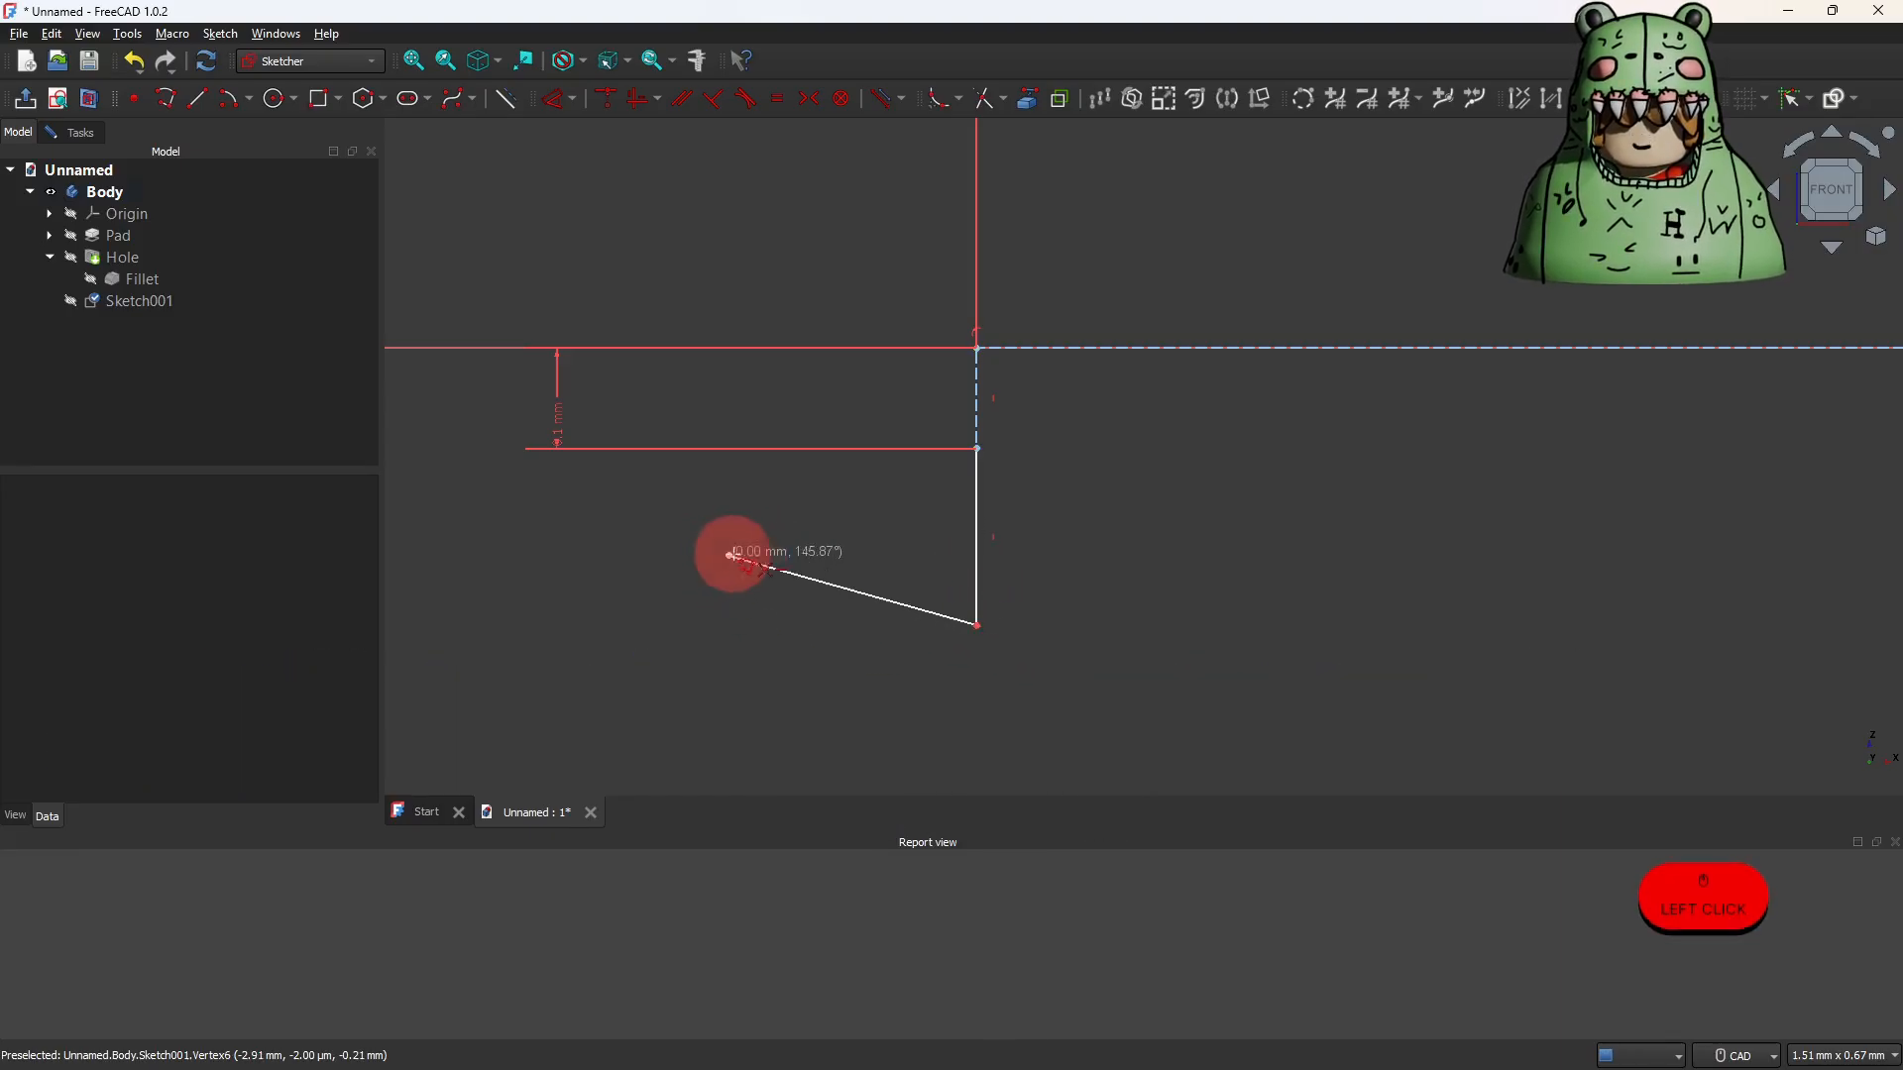
left_click(978, 449)
right_click(1089, 482)
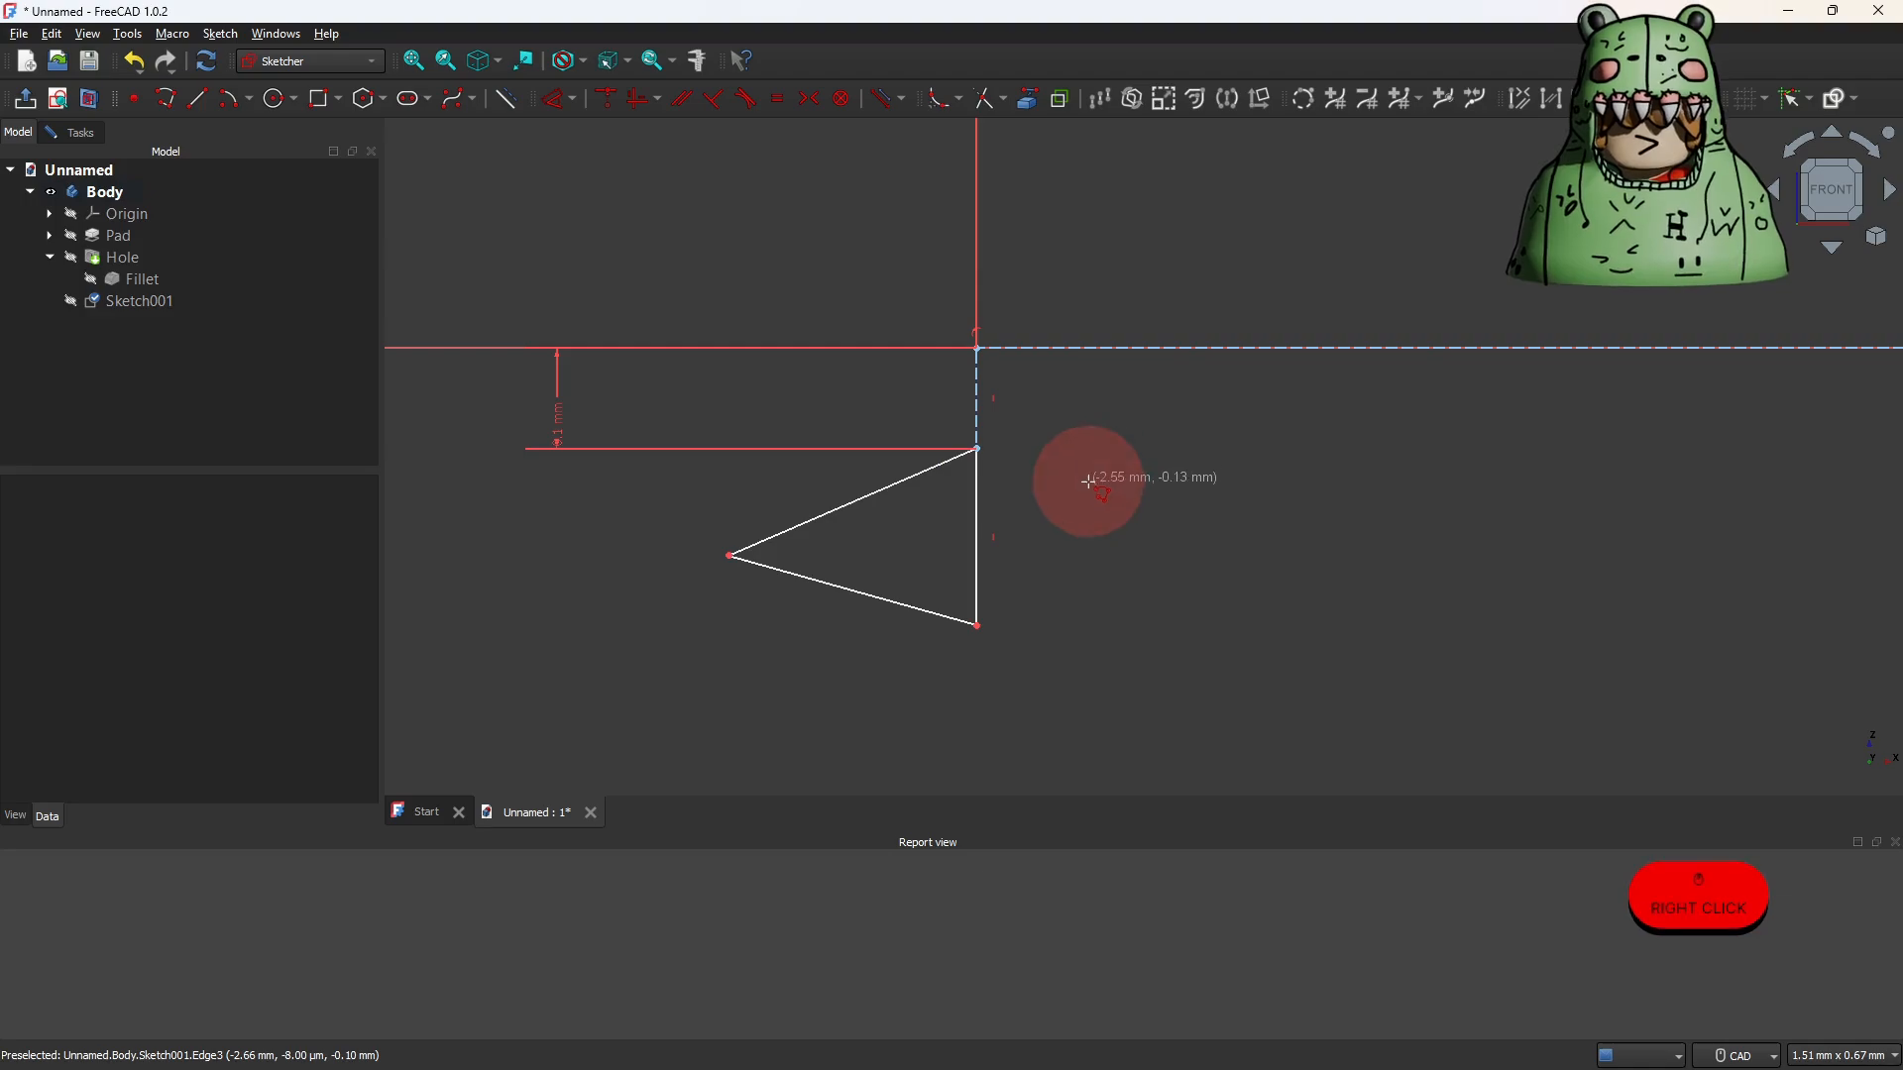
right_click(1089, 486)
scroll(970, 553, "down", 3)
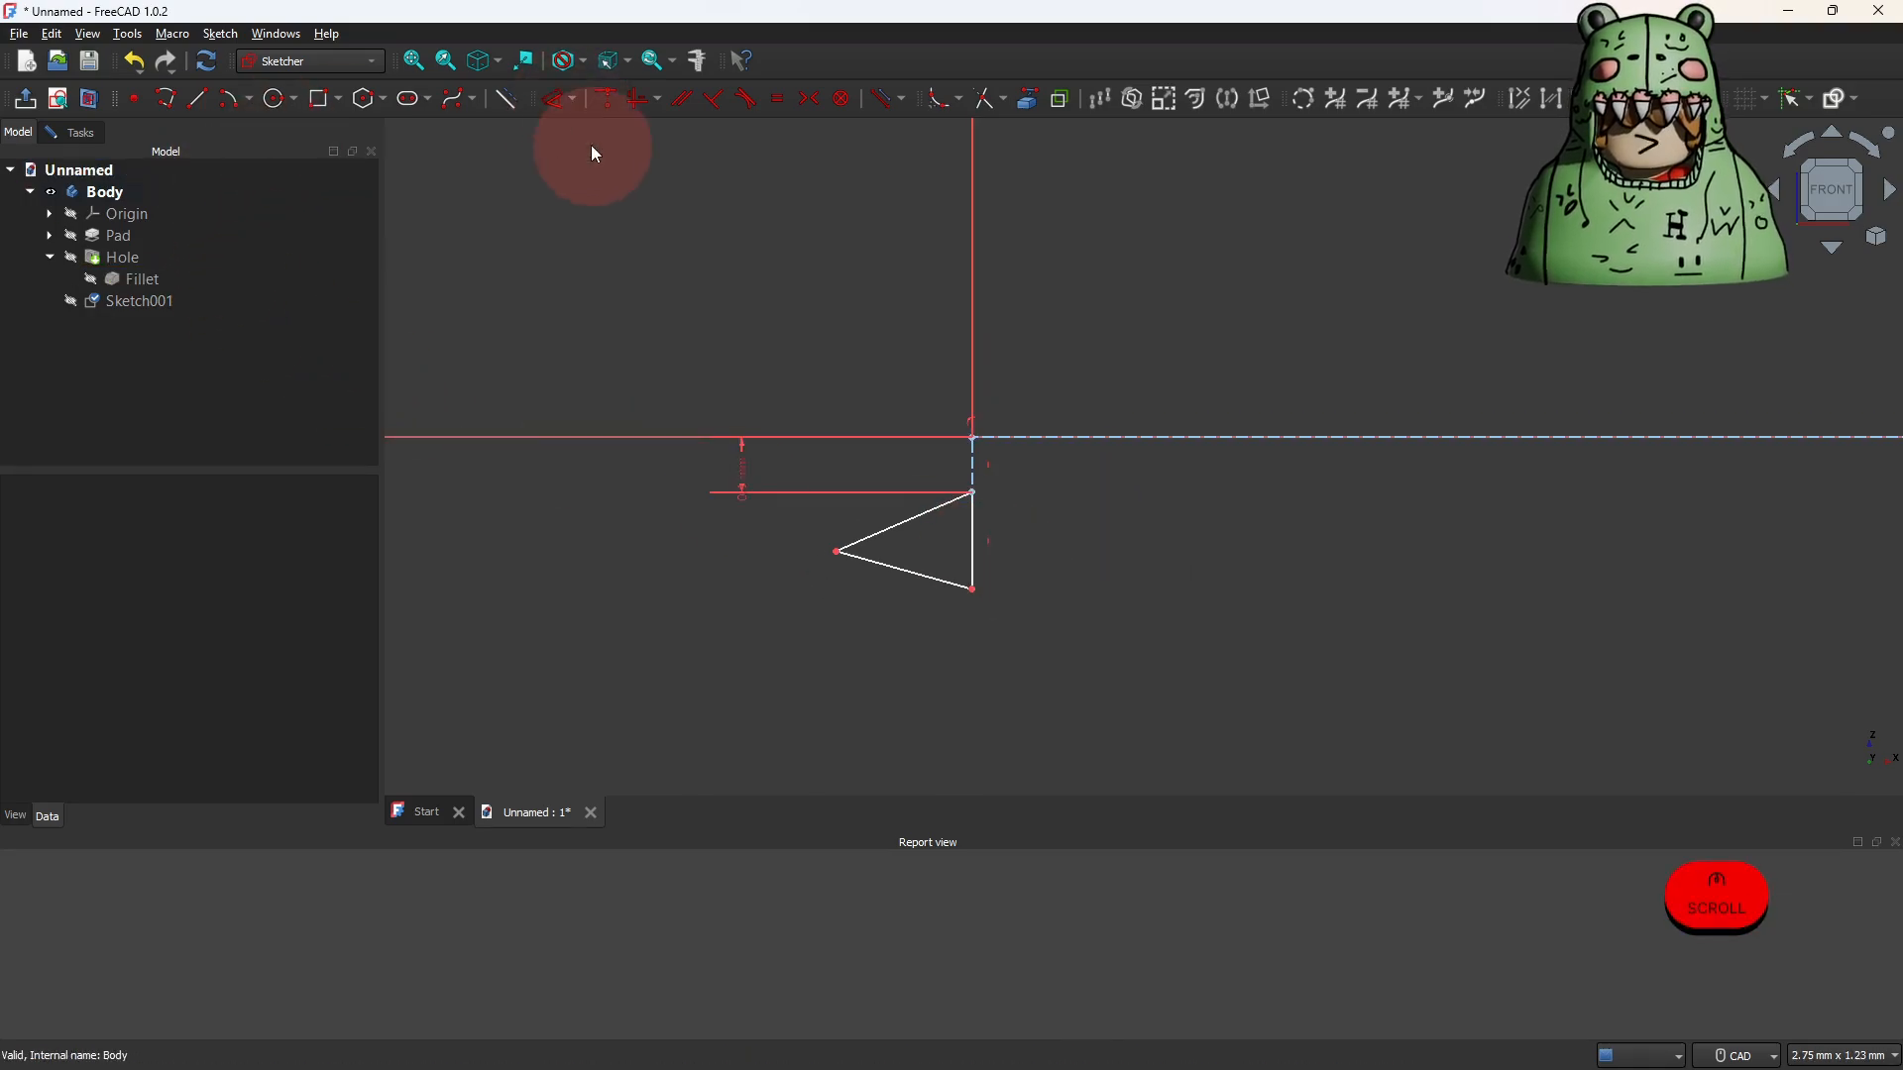
Constrain the triangle's two slanted edges to equal length and move its tip slightly to test the constraint.
left_click(892, 528)
left_click(922, 578)
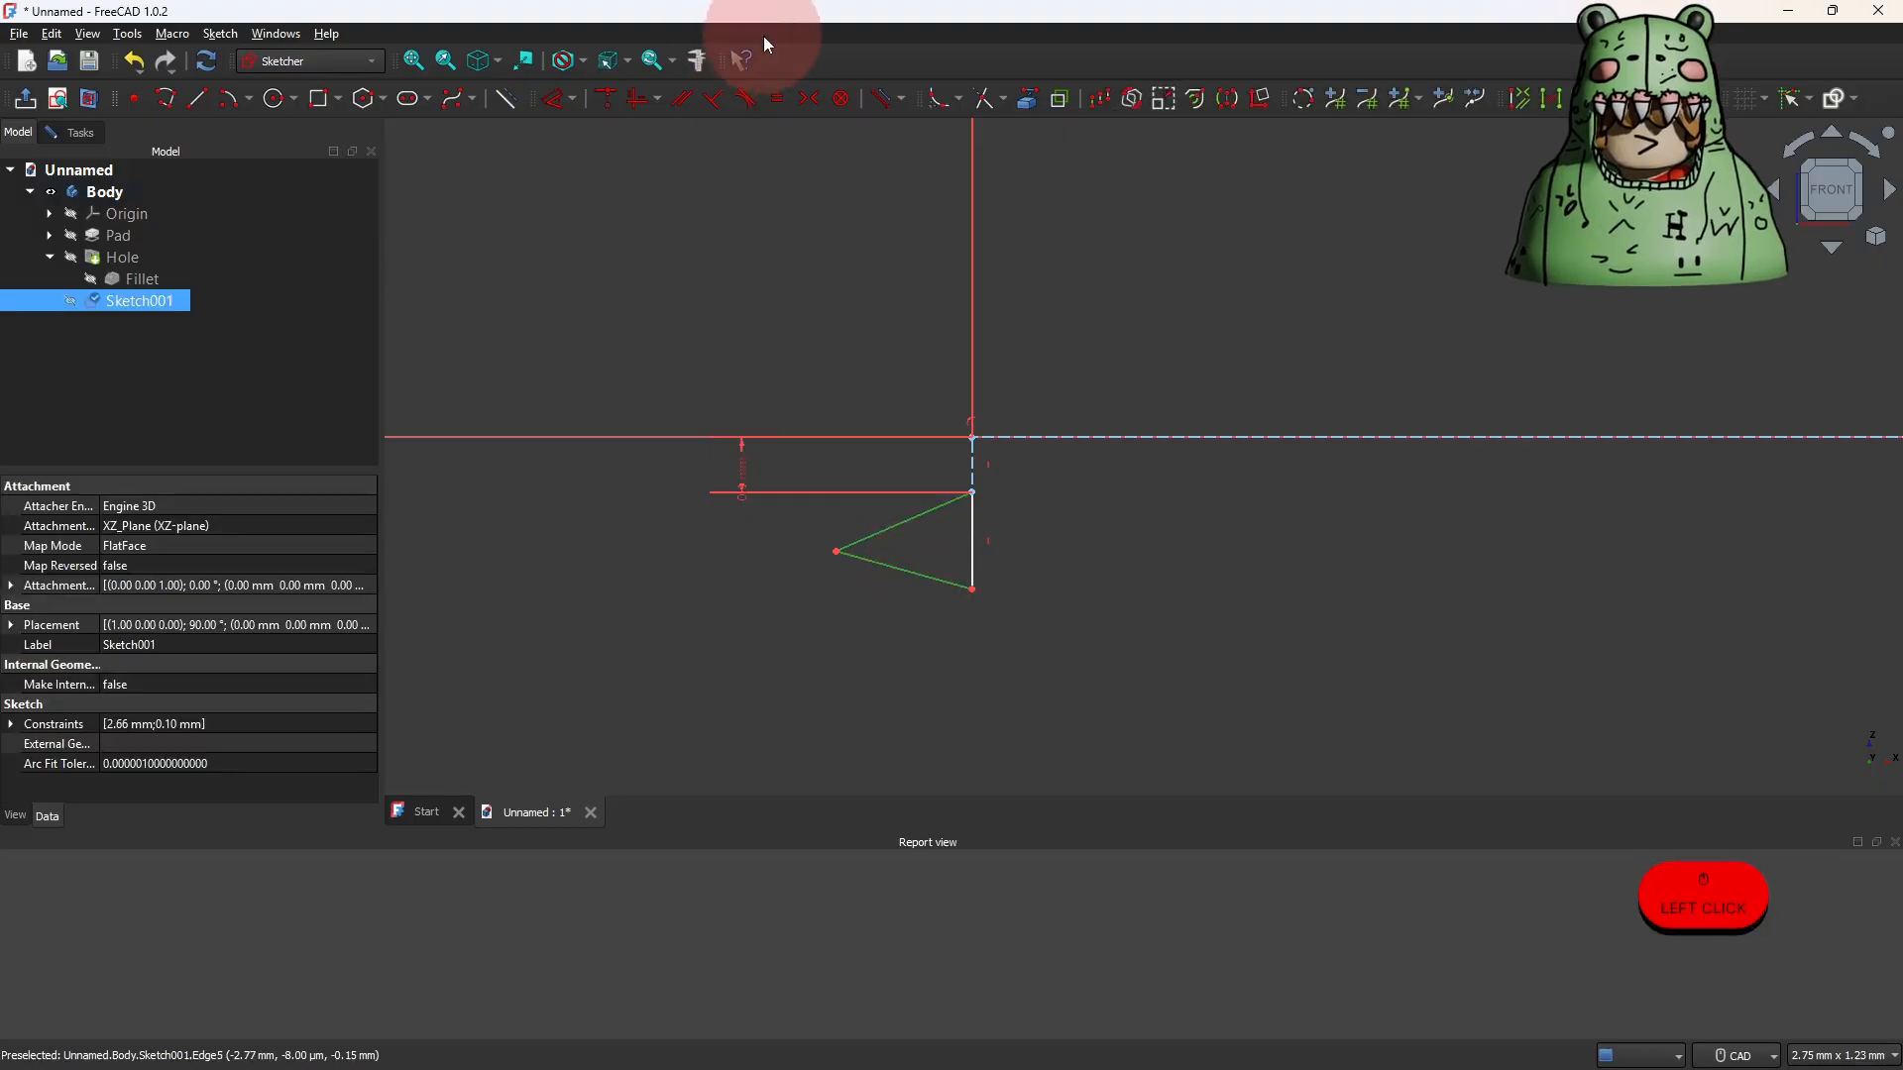
left_click(778, 100)
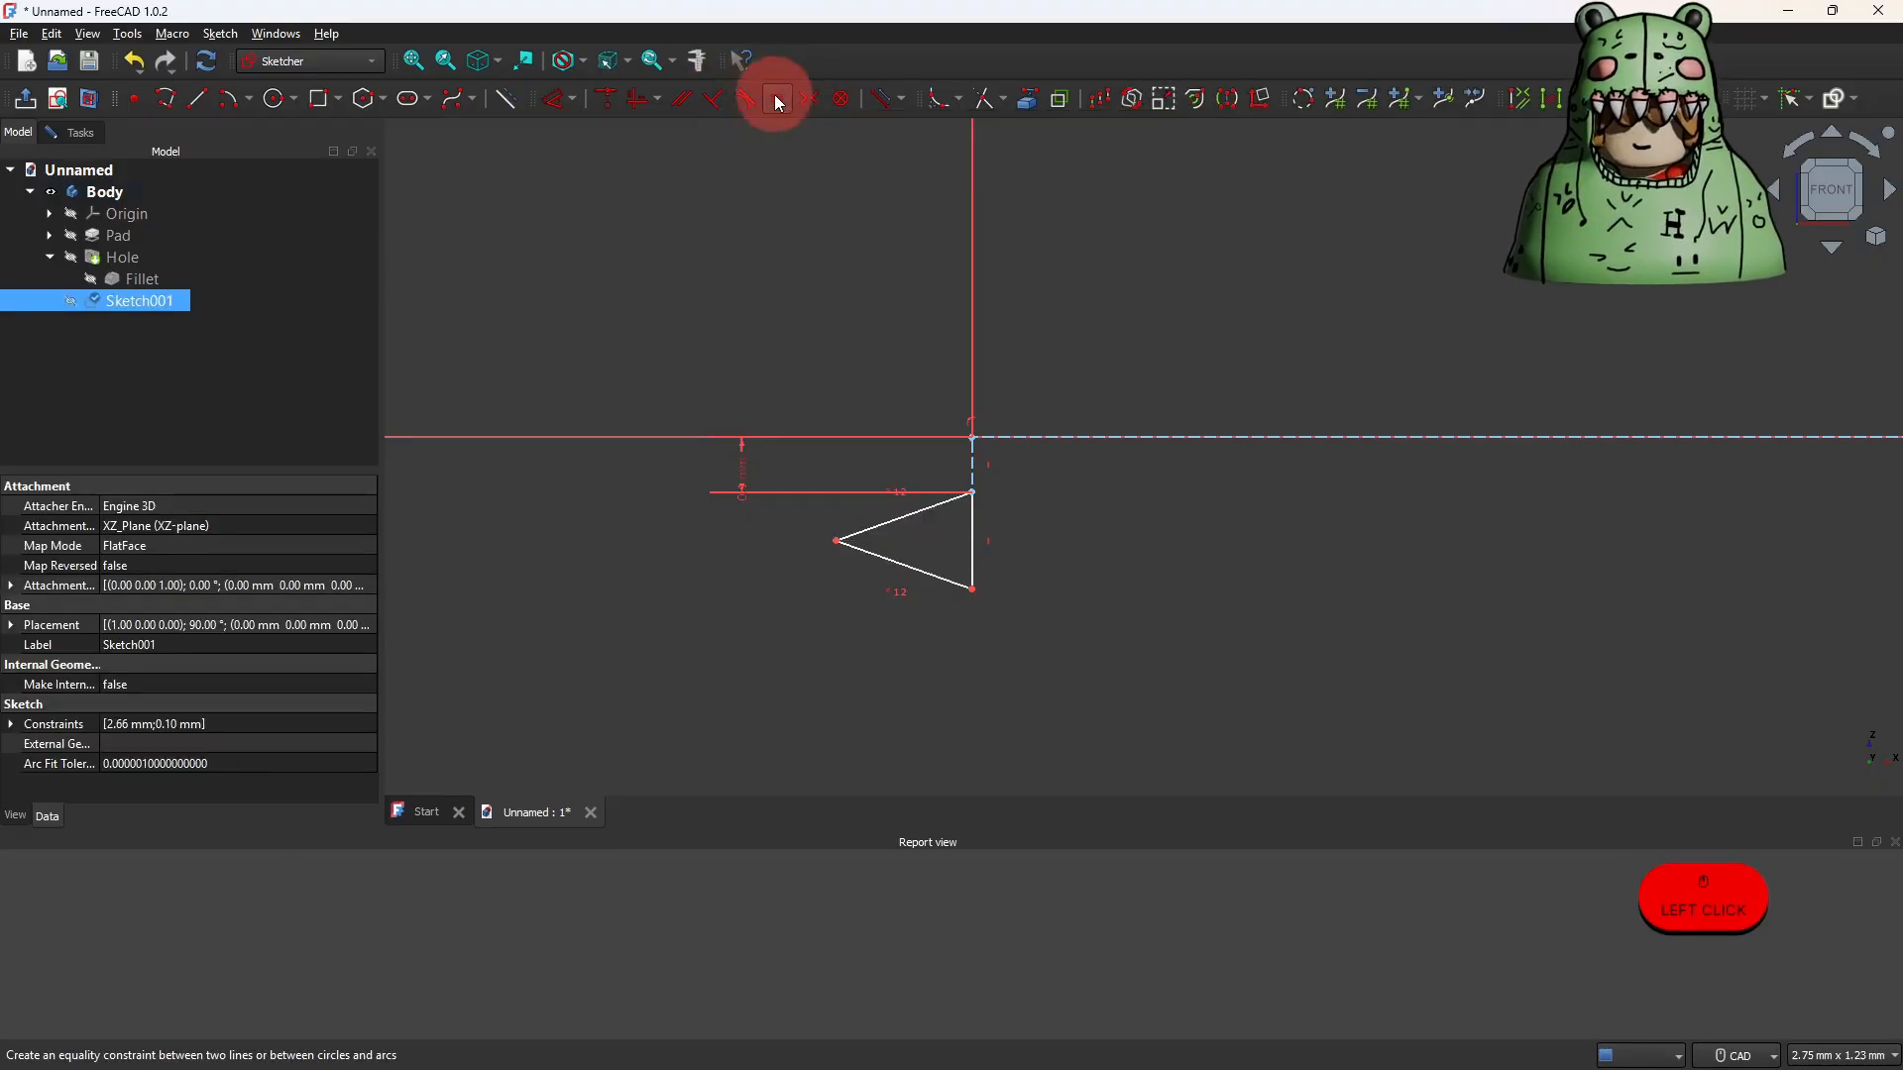
mouse_move(836, 543)
left_mouse_down()
mouse_move(863, 544)
mouse_move(846, 547)
left_mouse_up()
Add a vertical distance constraint of 0.65 mm to the triangle's vertical edge.
left_click(970, 553)
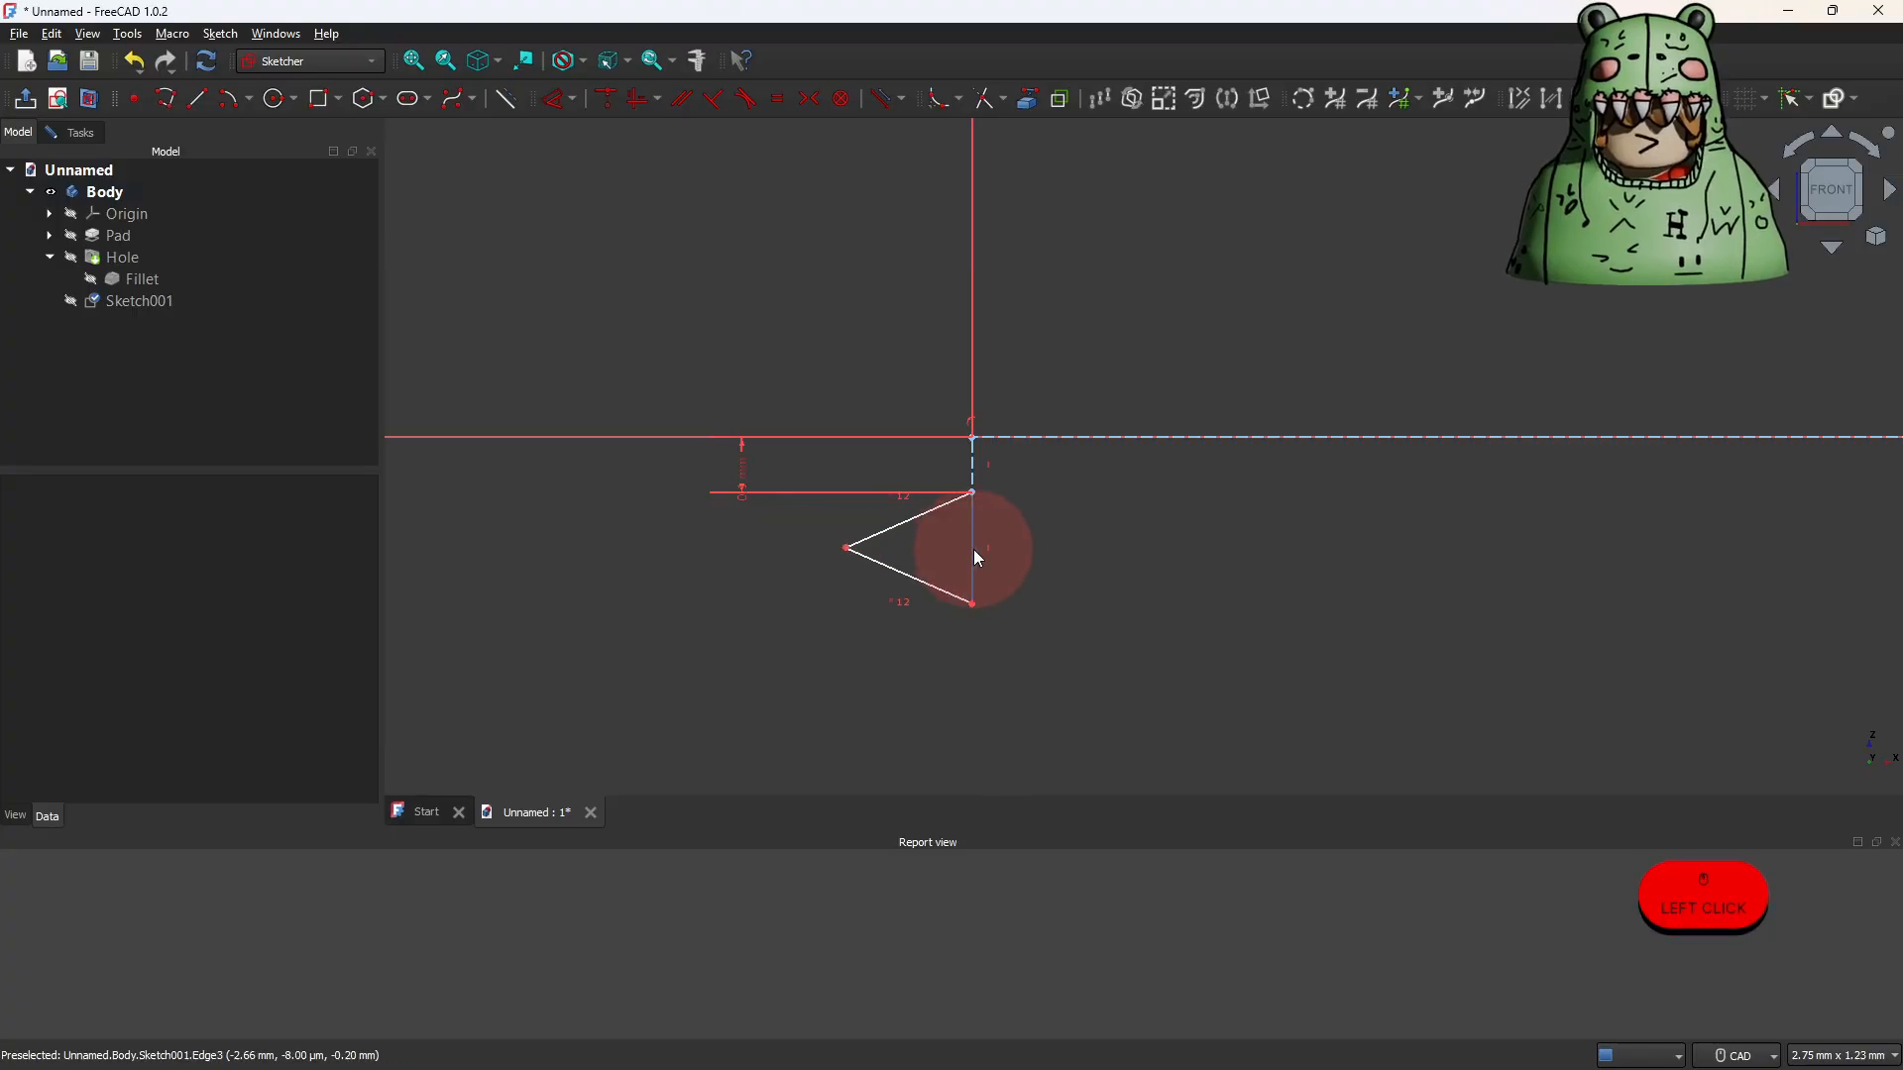
left_click(940, 535)
left_click(574, 99)
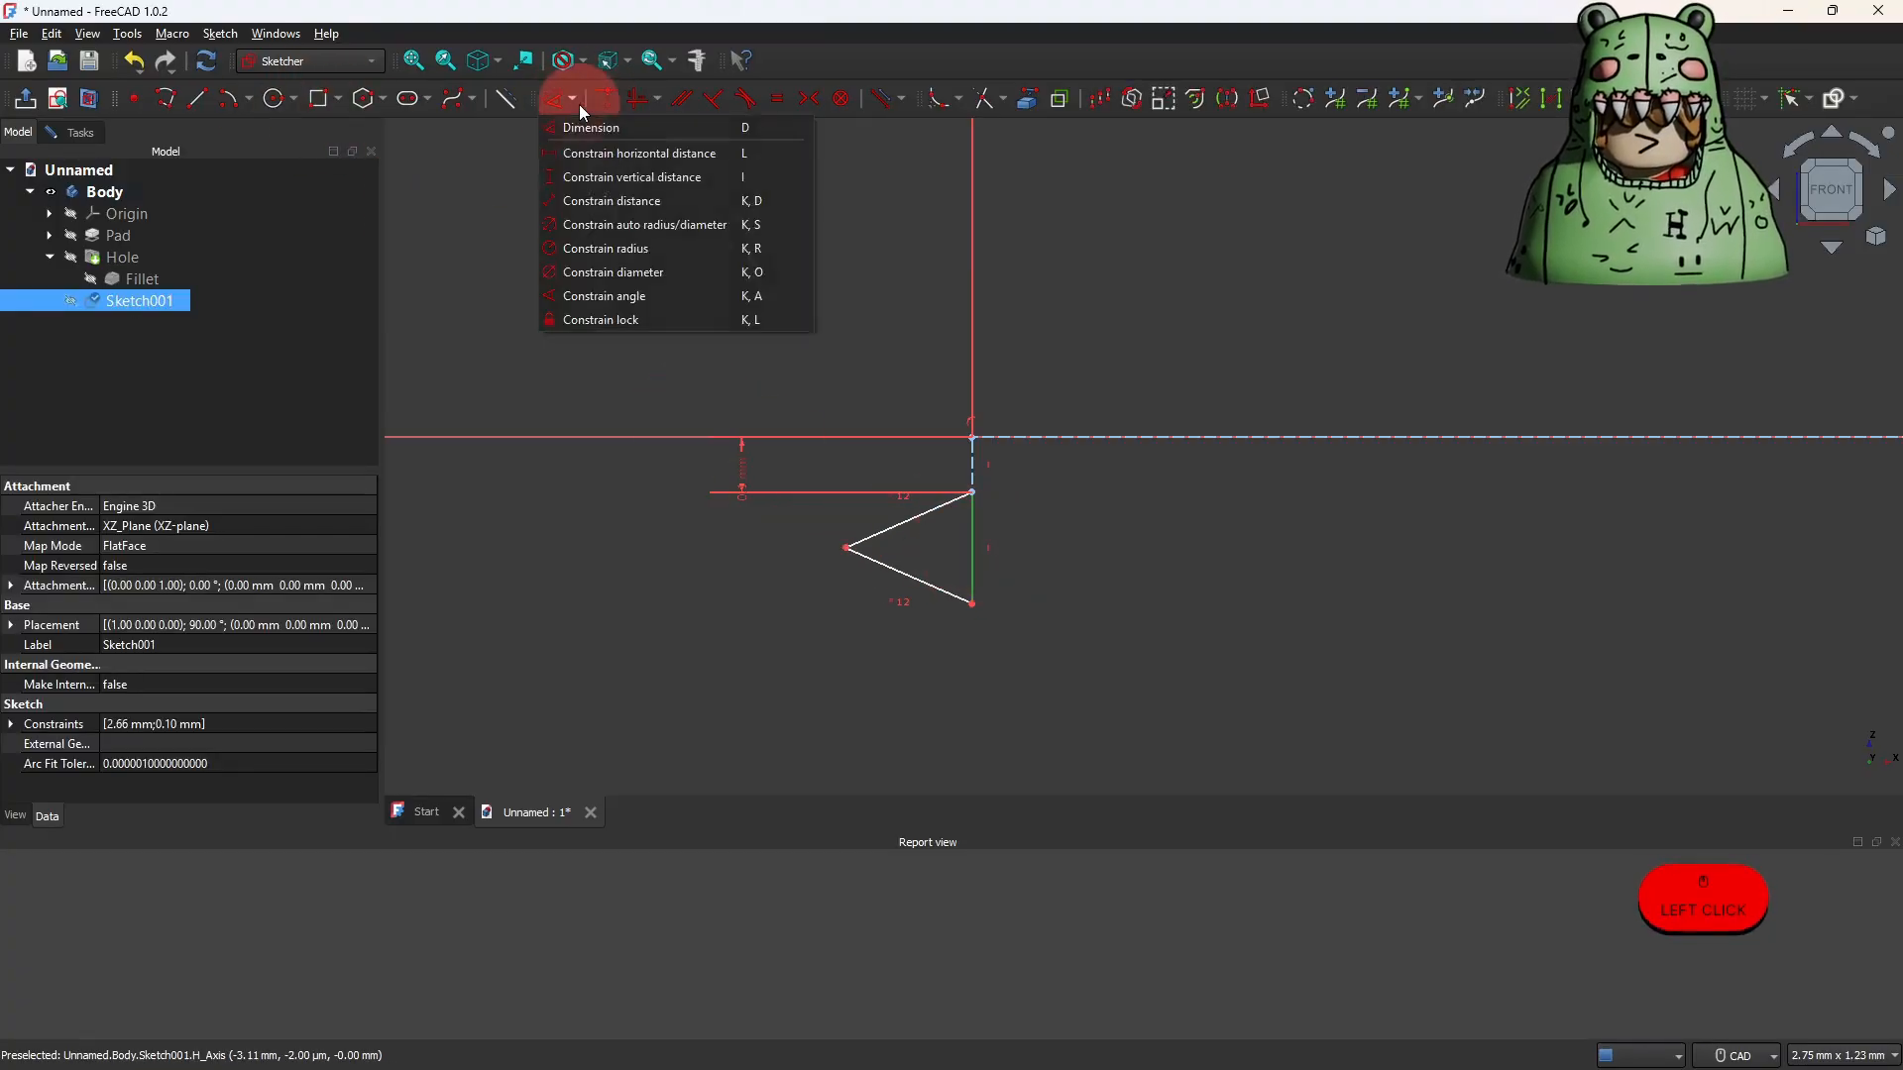
left_click(655, 178)
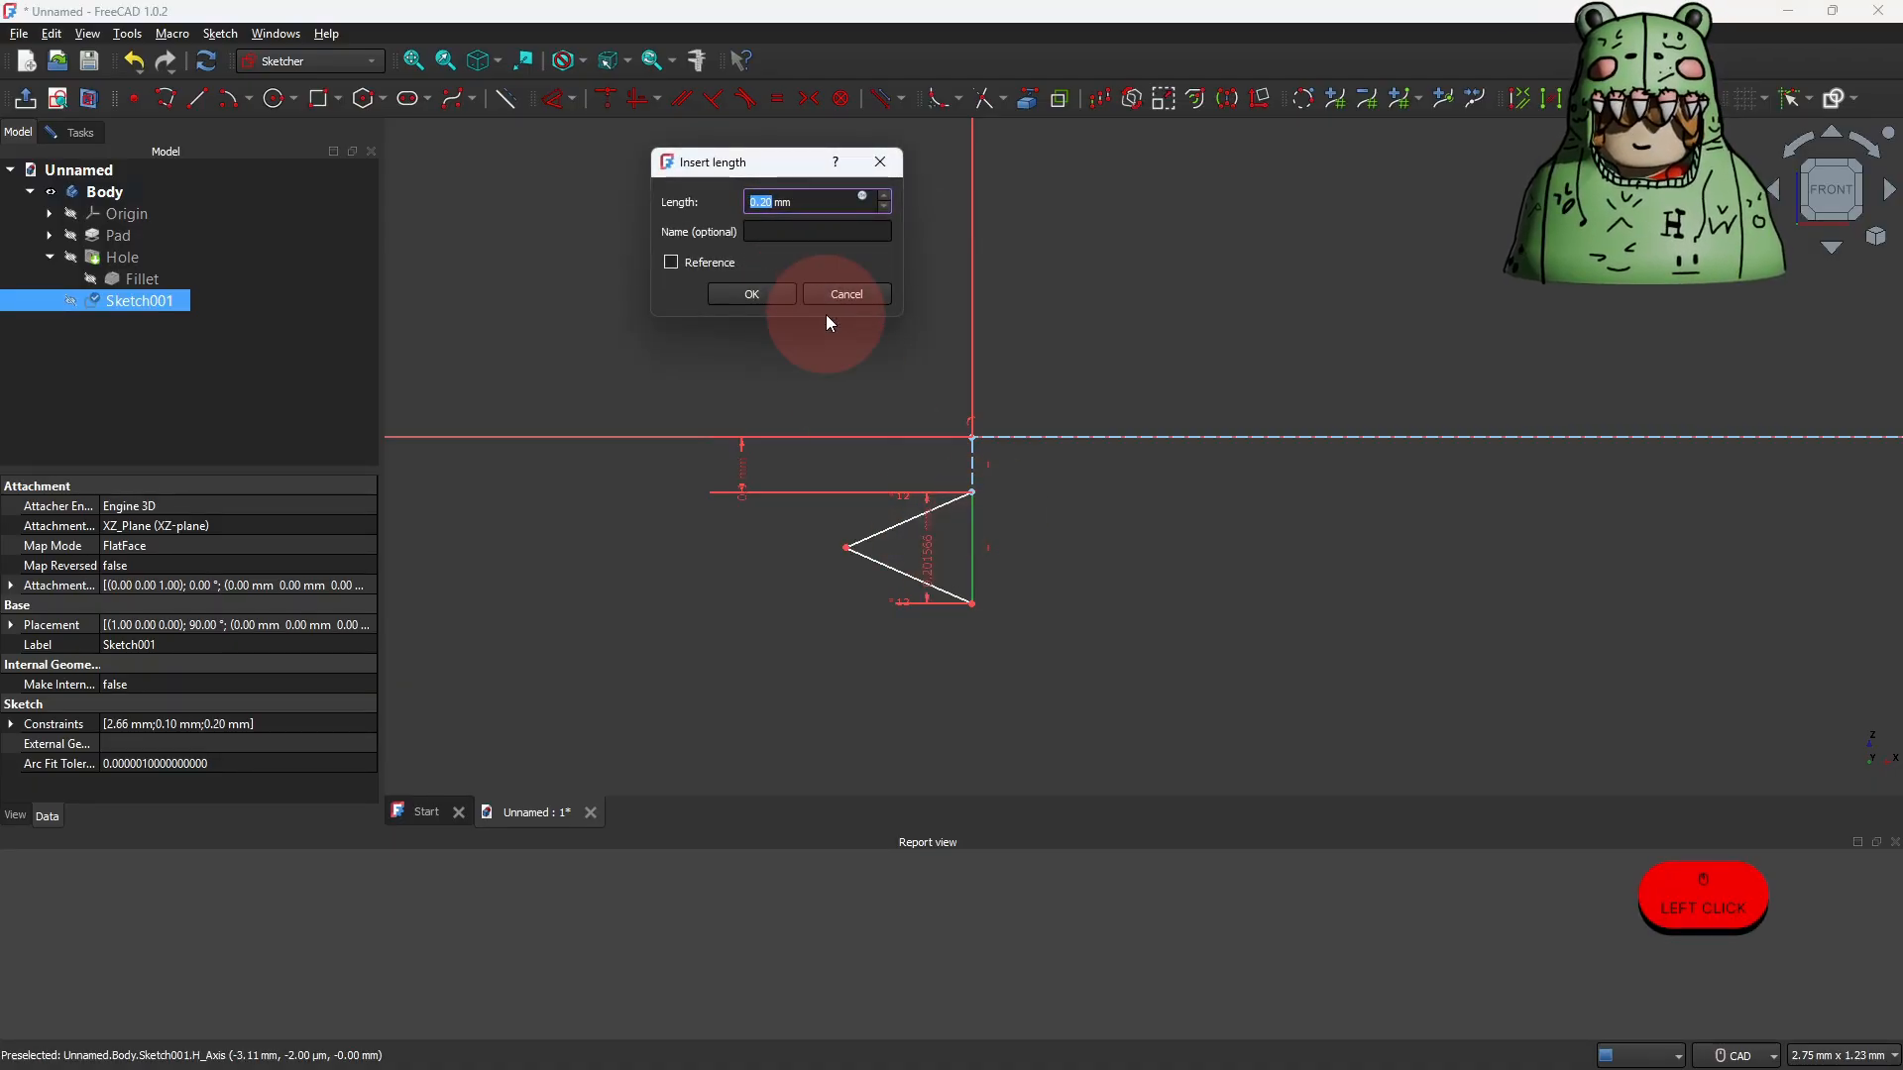
type(".65")
left_click(767, 293)
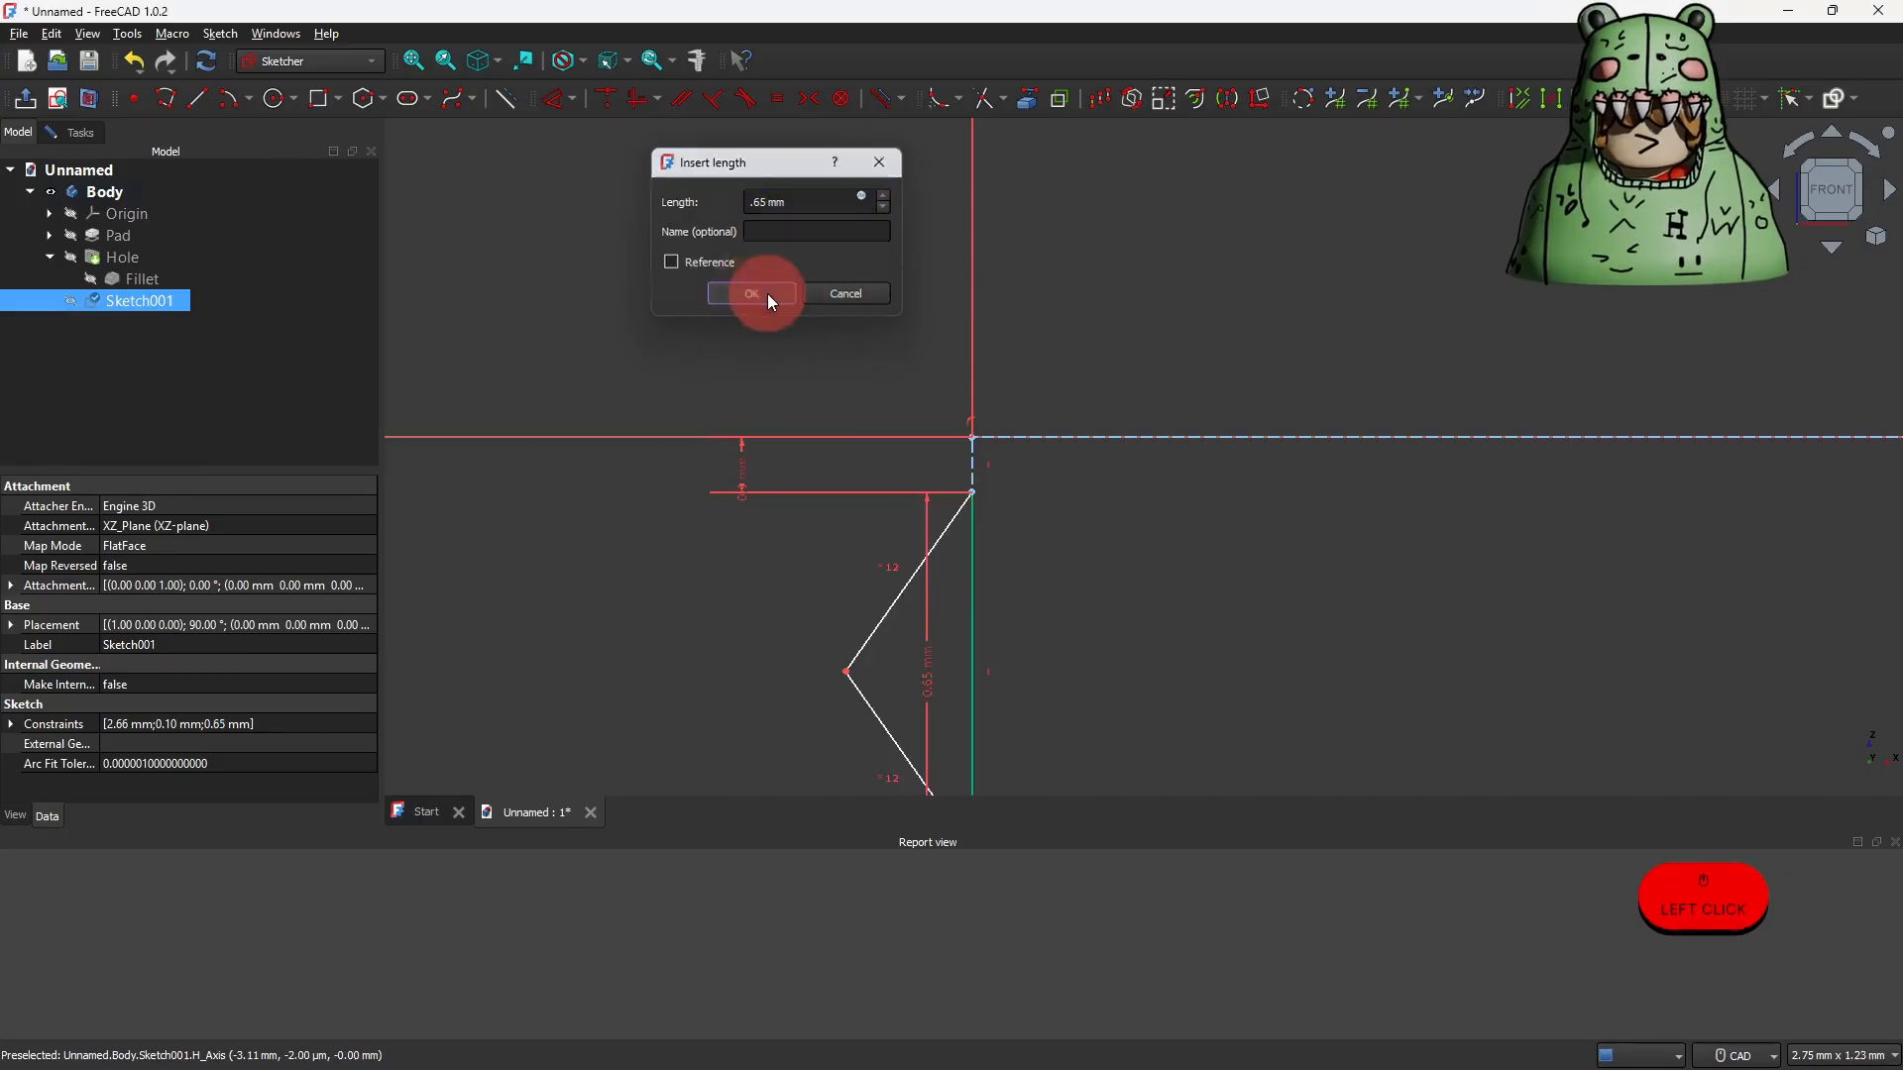
Move the vertical edge's dimension outside the triangle on the side facing the origin, and change its value to 0.45 mm.
middle_click_drag(1024, 686, 921, 431)
left_click_drag(839, 455, 1021, 430)
double_click(1025, 443)
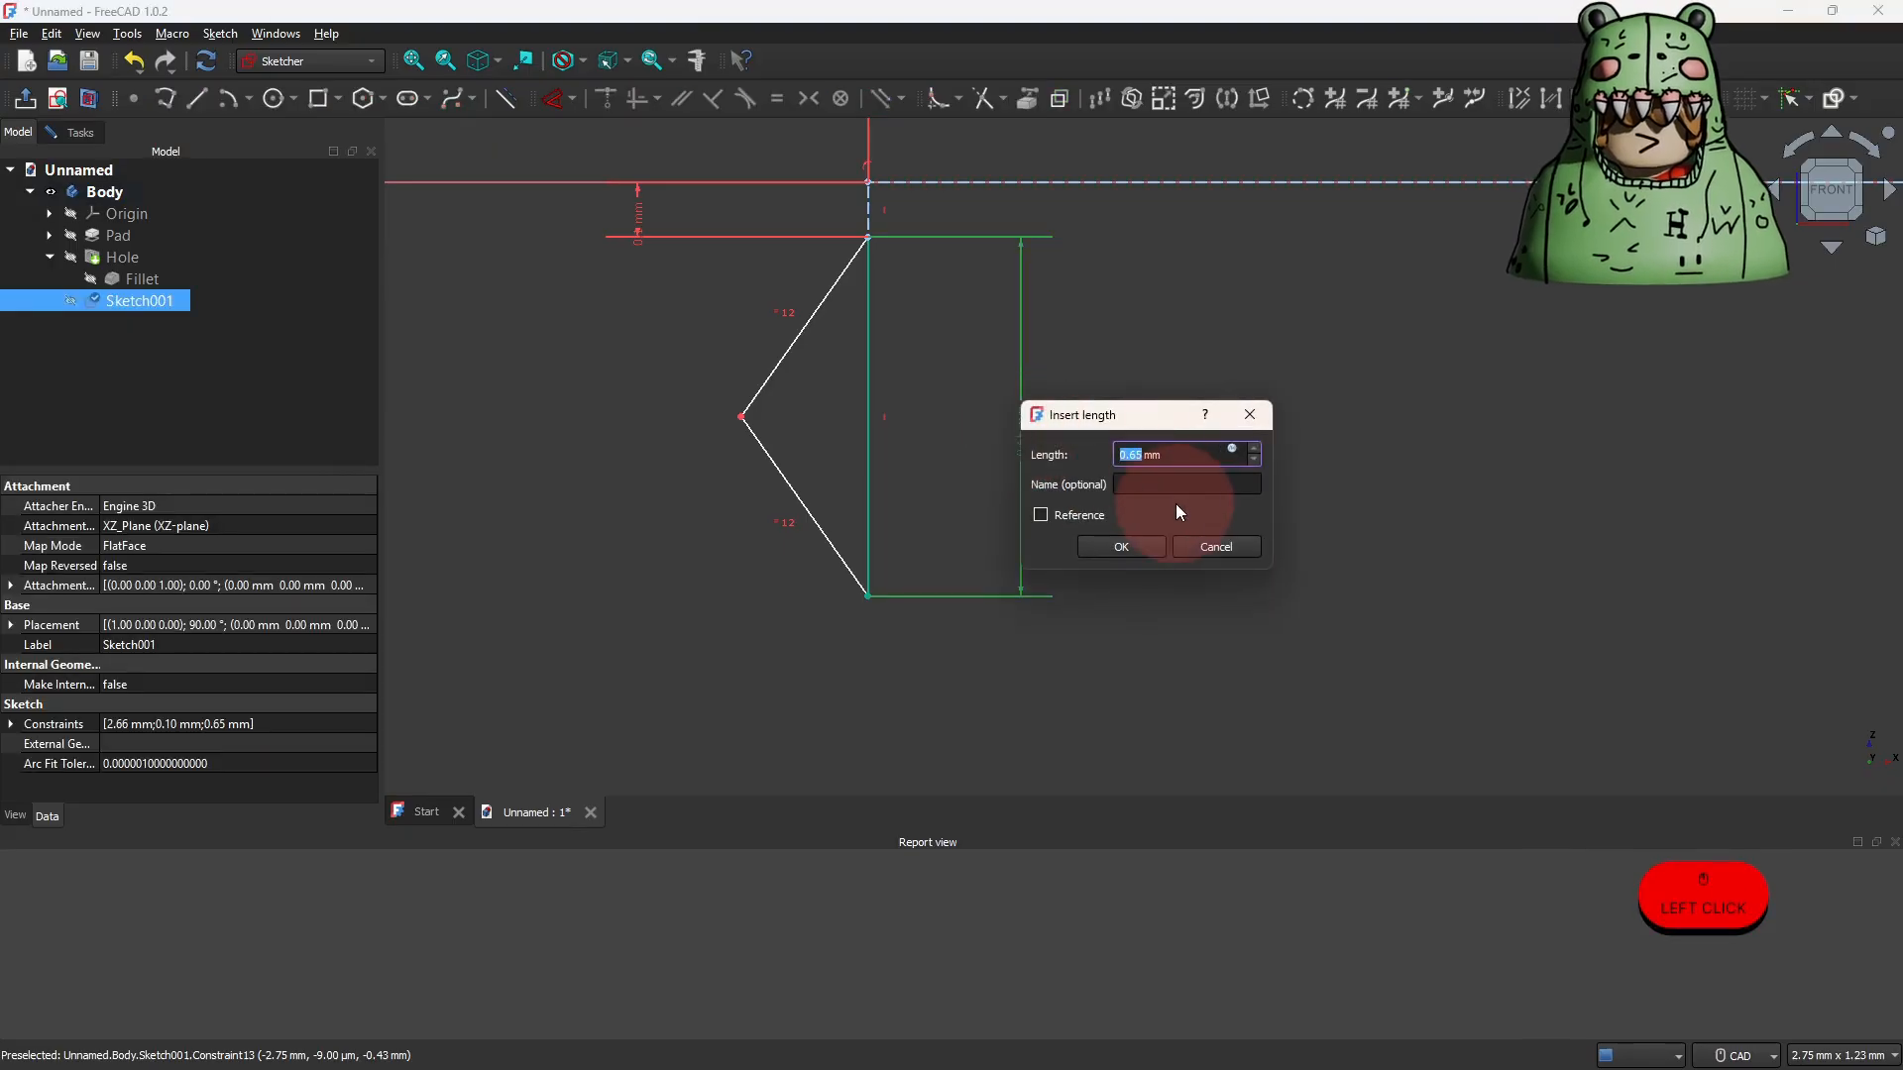
left_click(1150, 459)
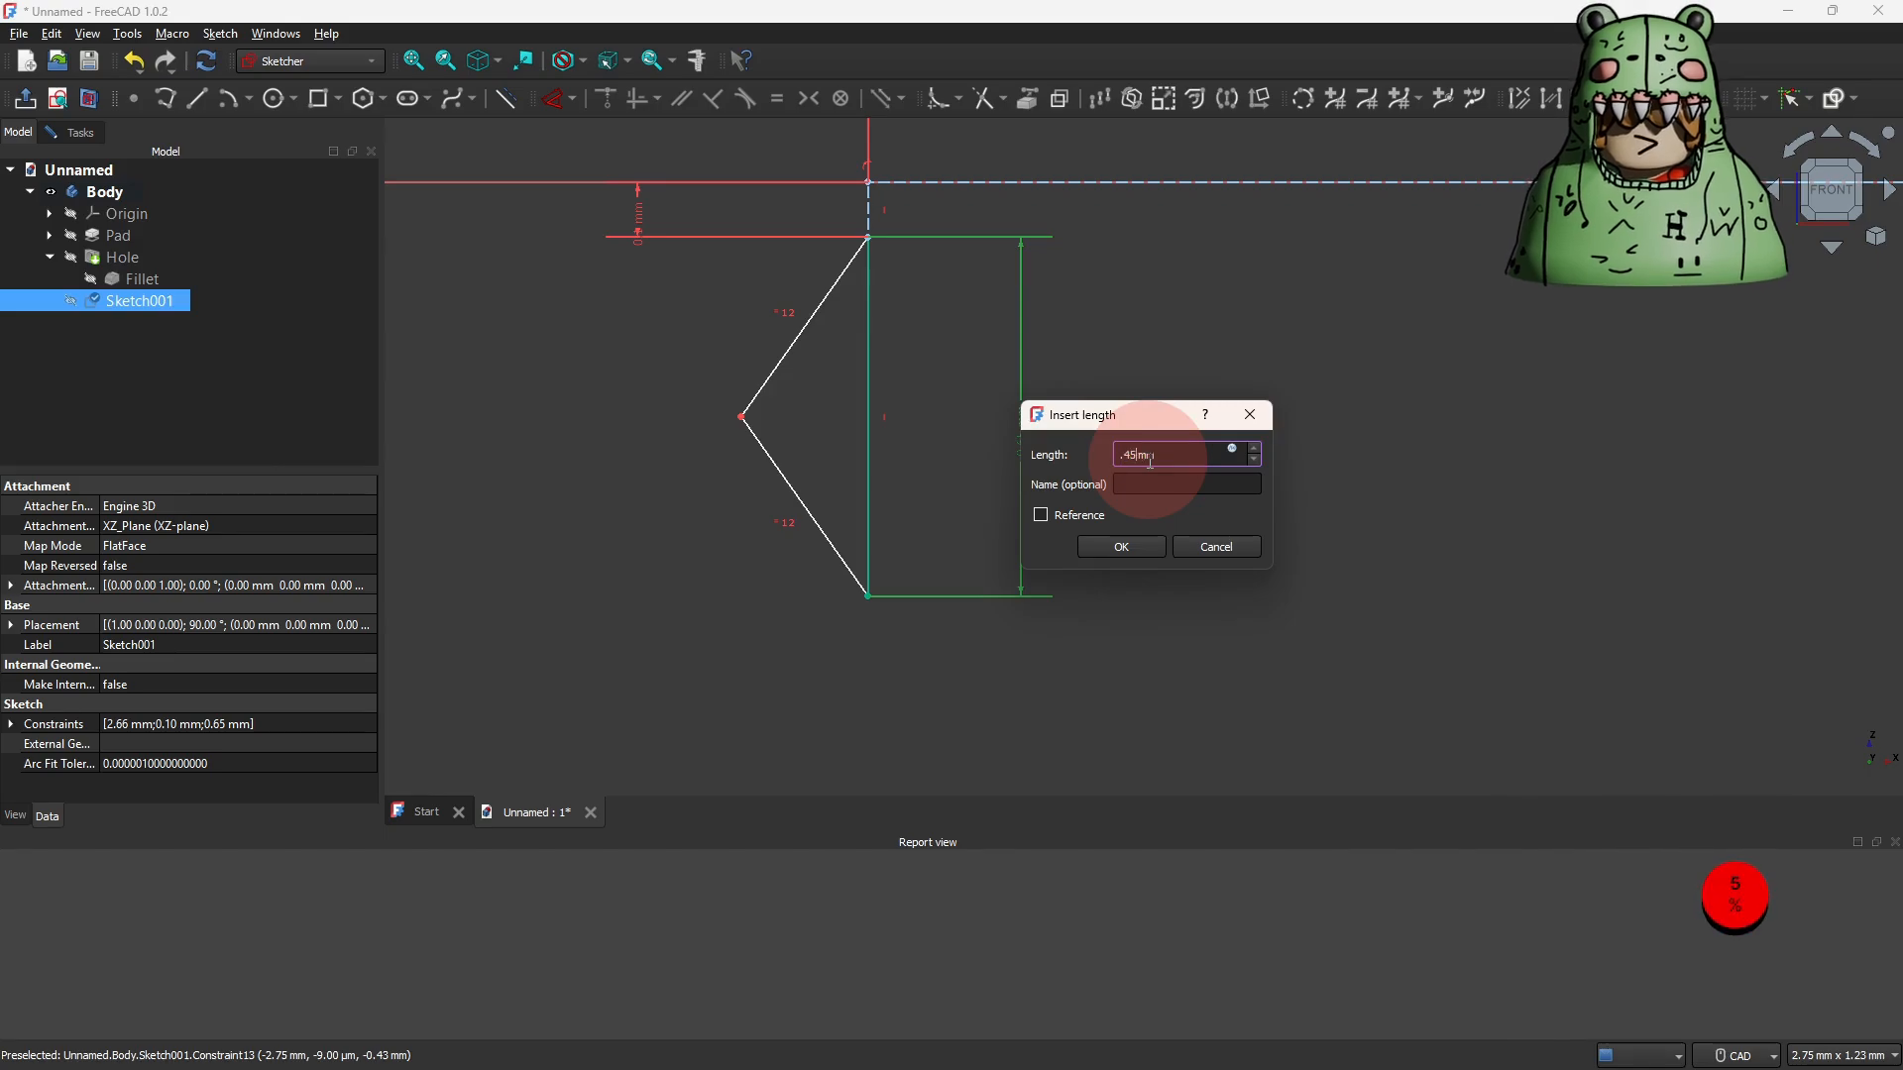
type(".45")
left_click(1139, 549)
Constrain the horizontal distance spanned by the triangle's upper slanted edge to 0.65 mm and place the dimension below the triangle.
middle_click(795, 330)
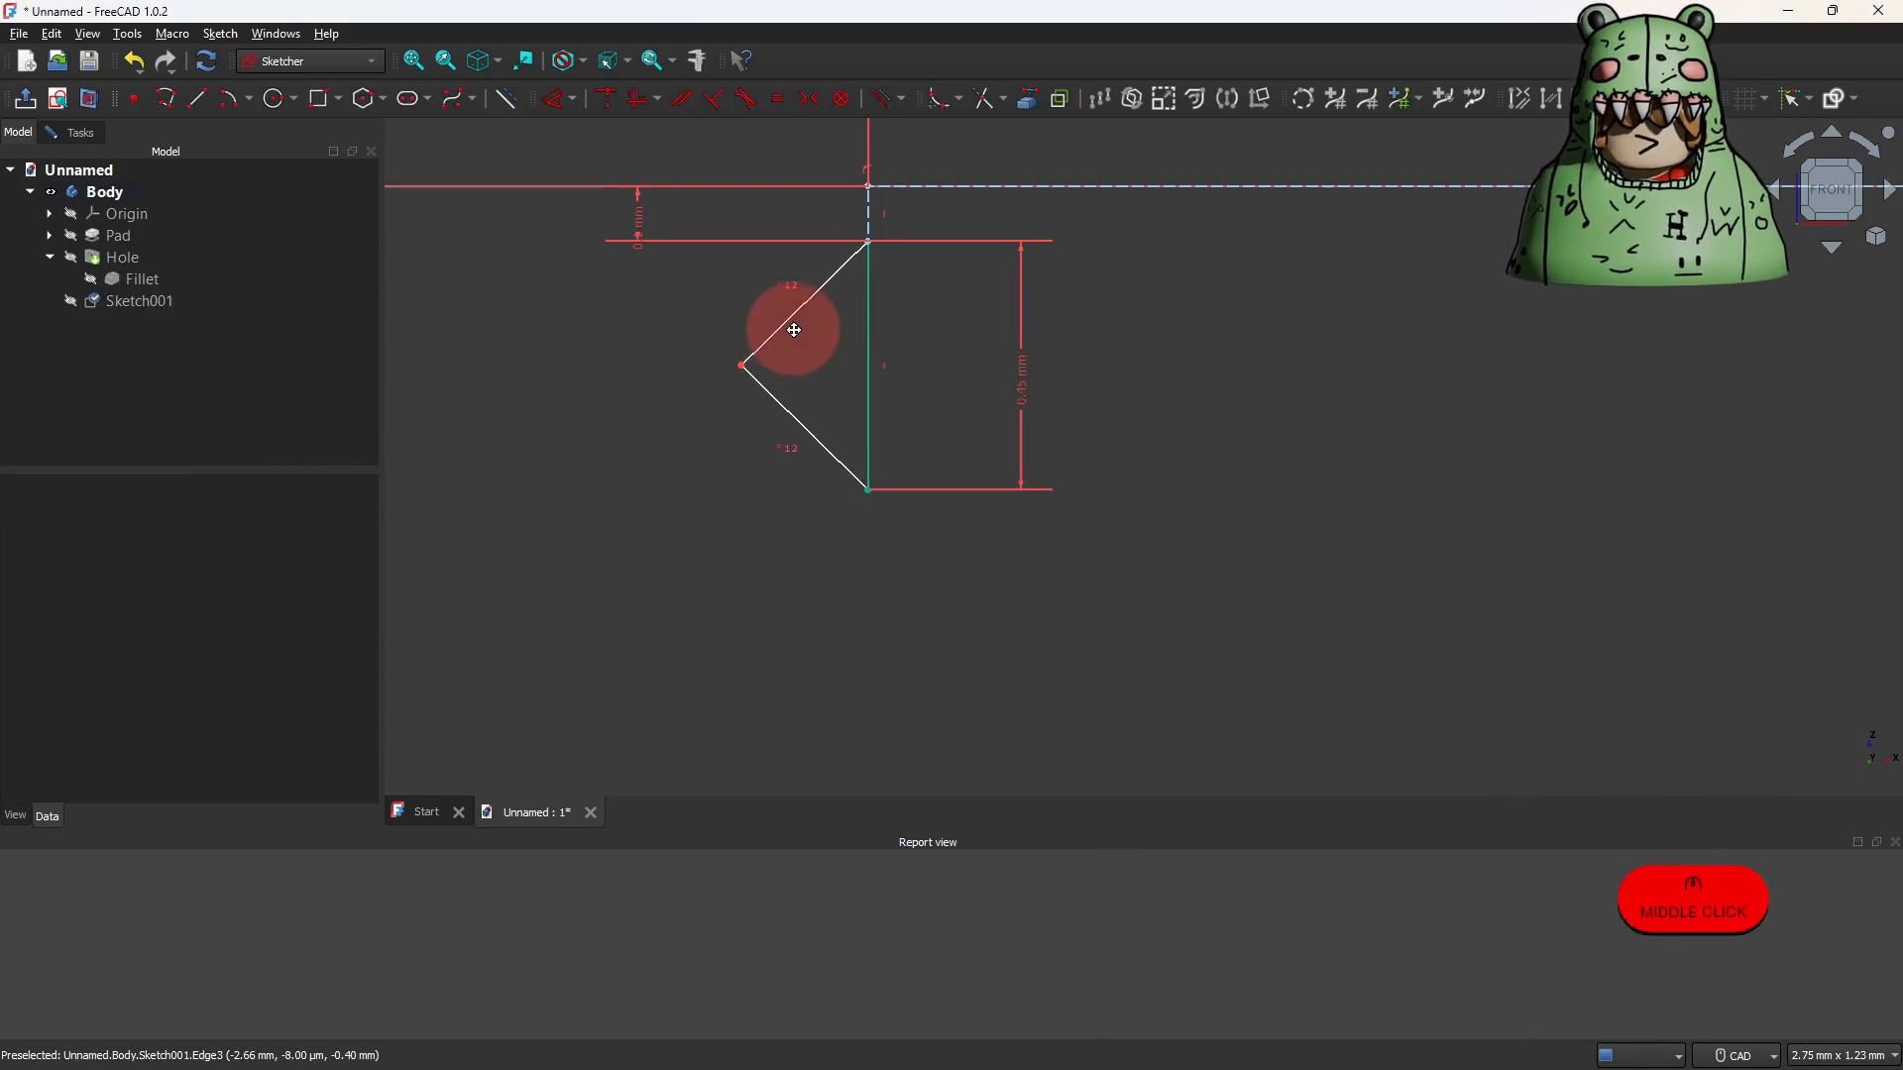
left_click(790, 315)
middle_click_drag(752, 311, 751, 361)
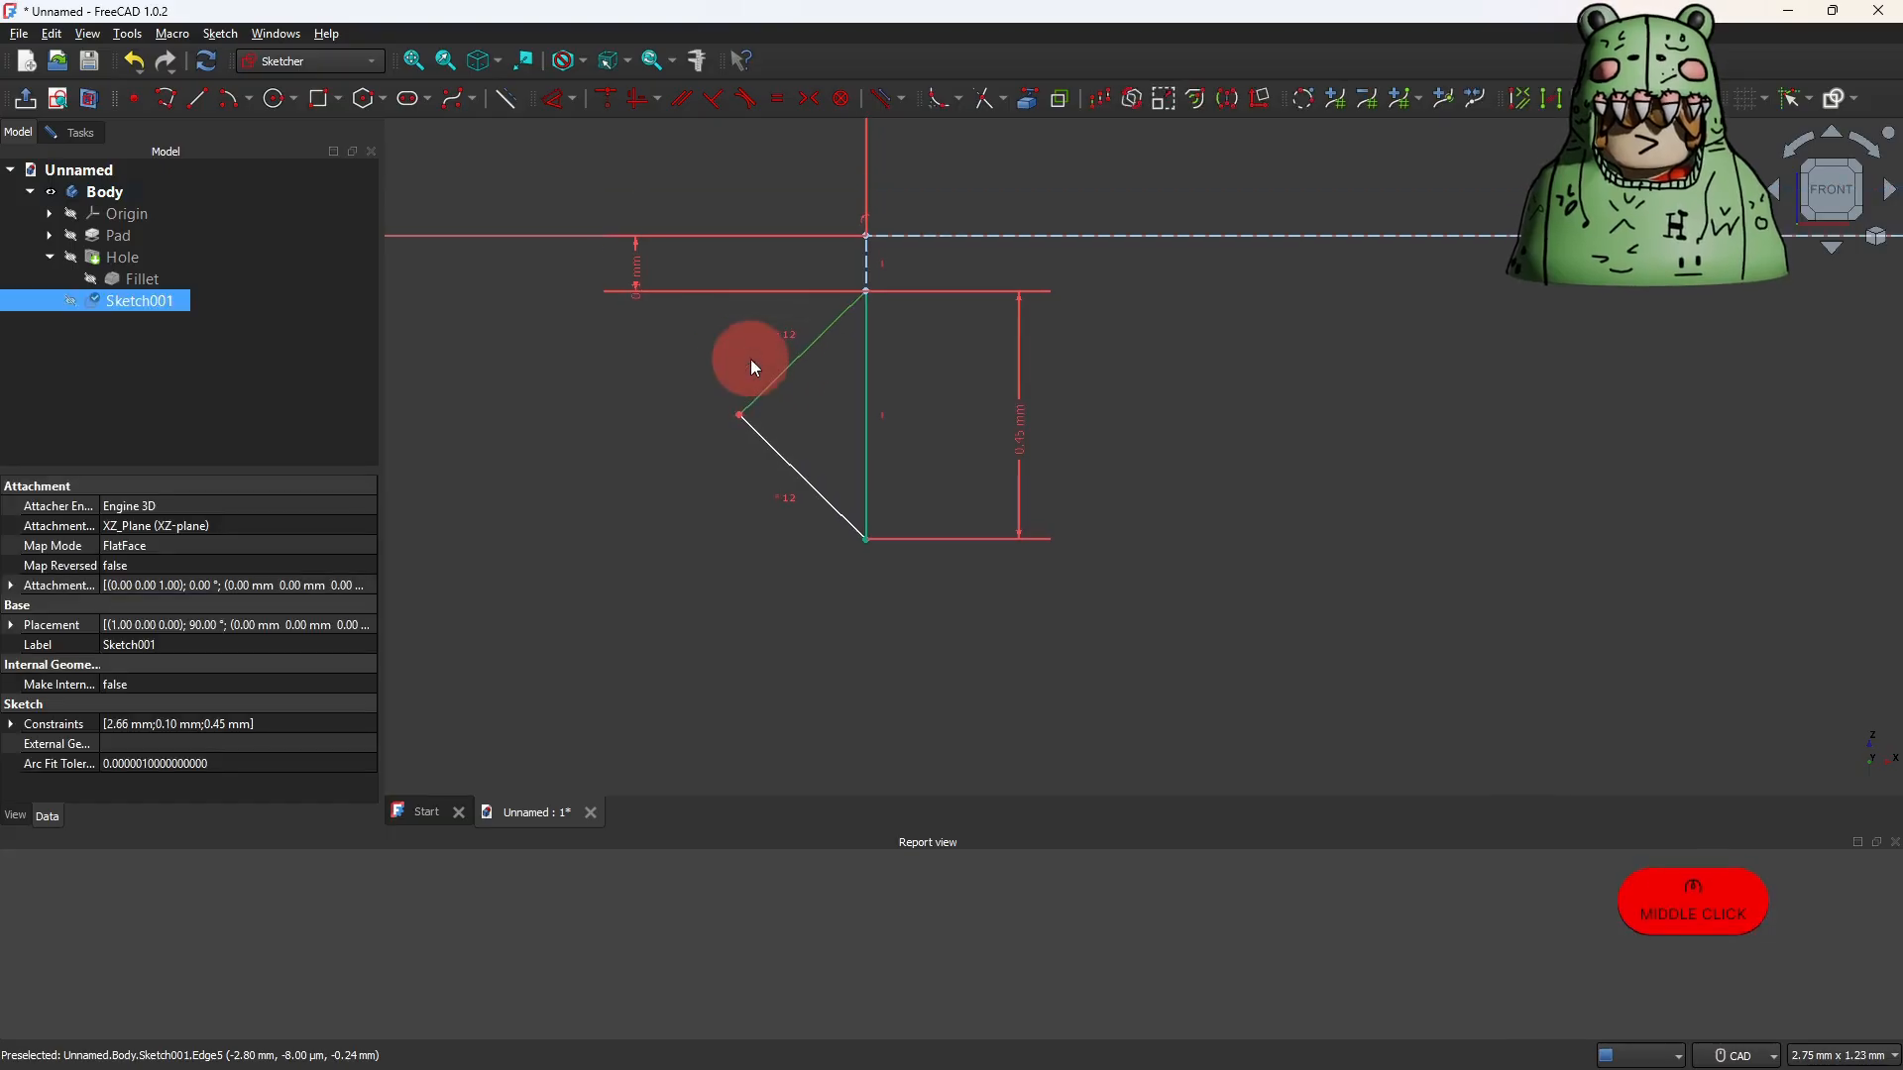
left_click(575, 100)
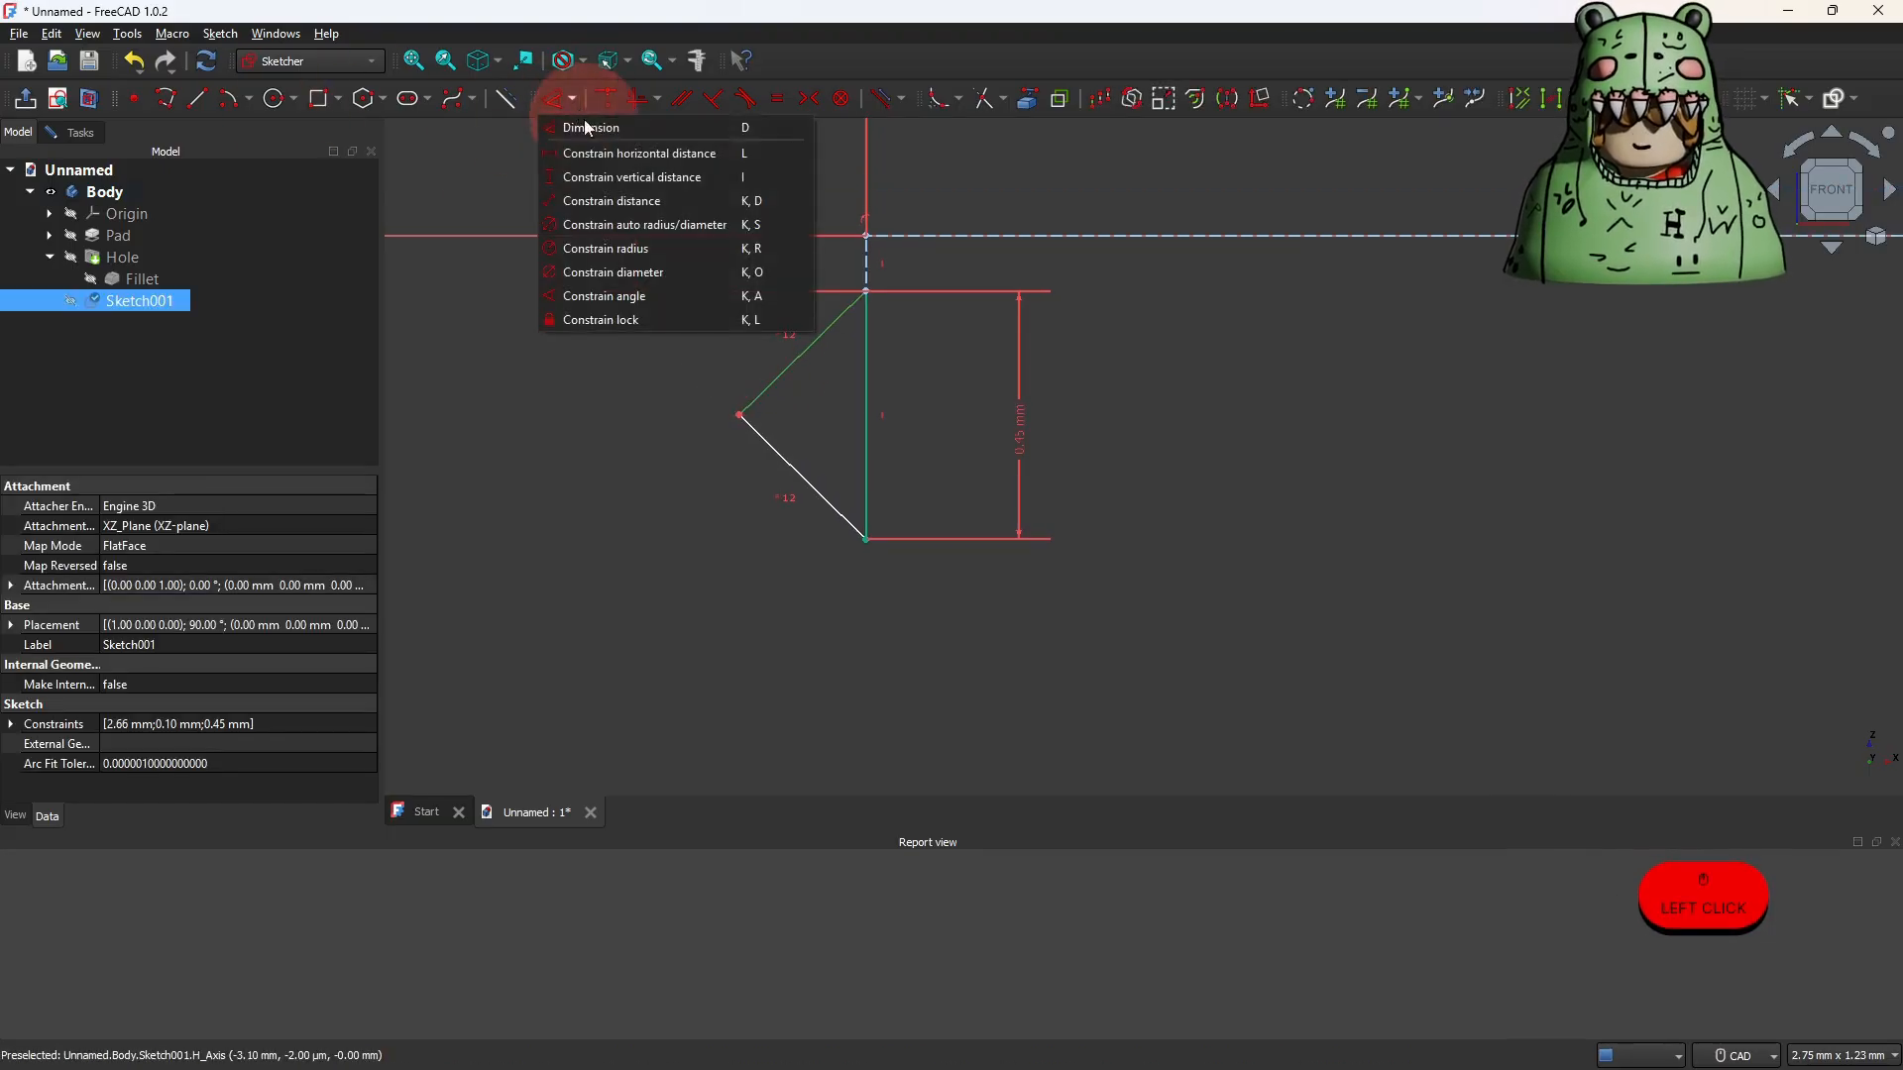
left_click(620, 178)
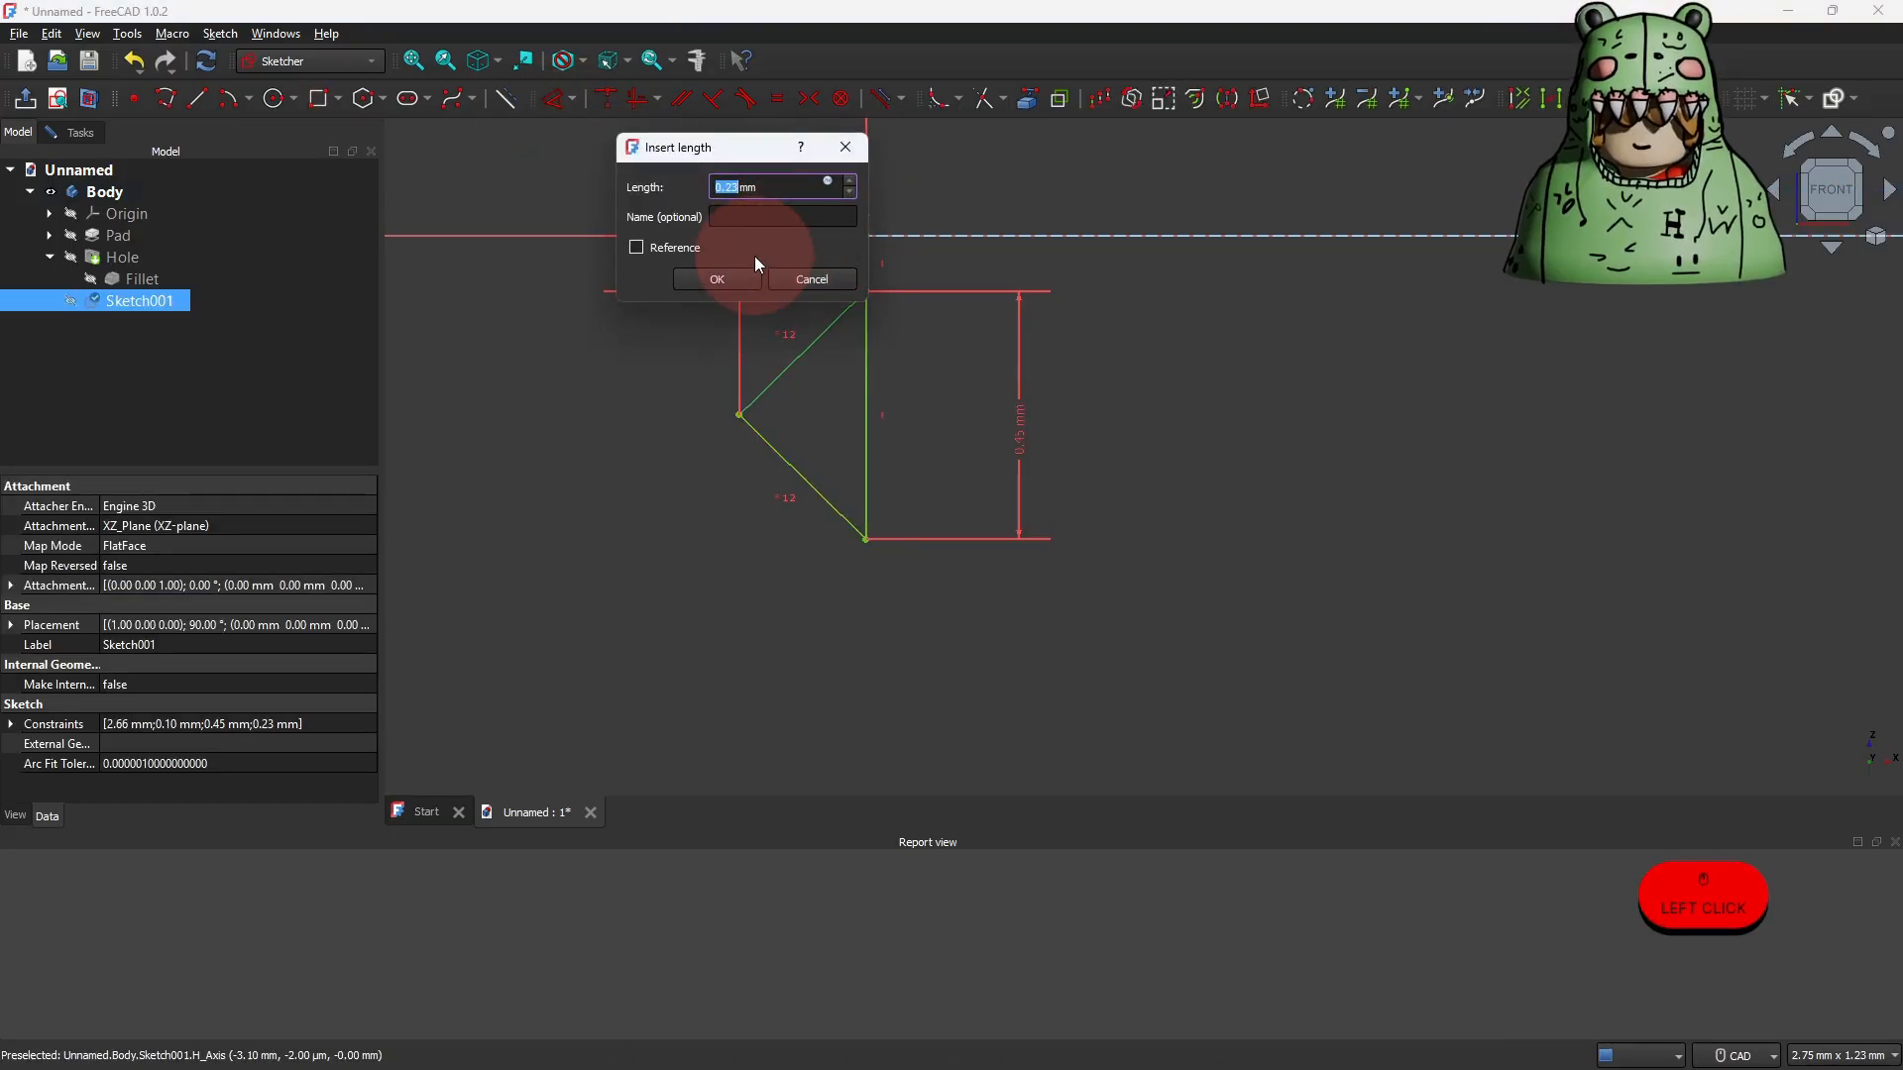
type(".")
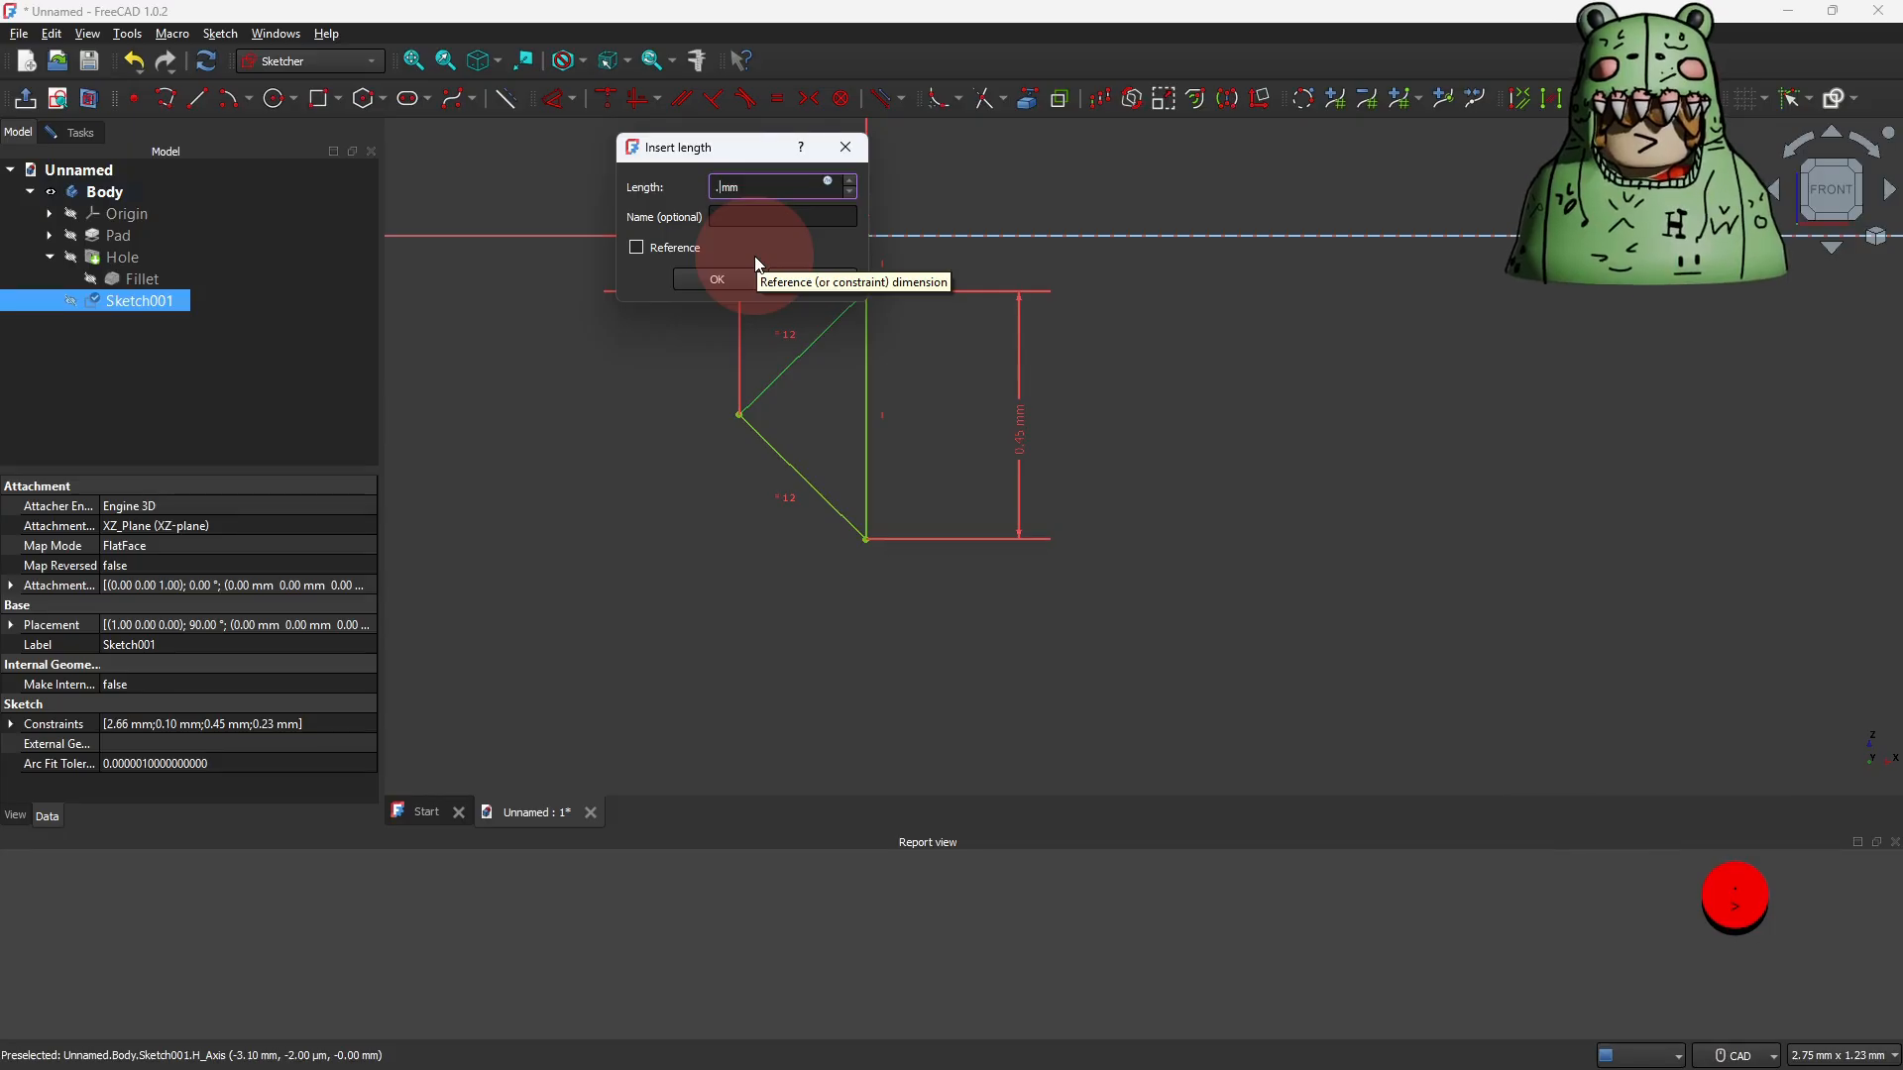
key("Return")
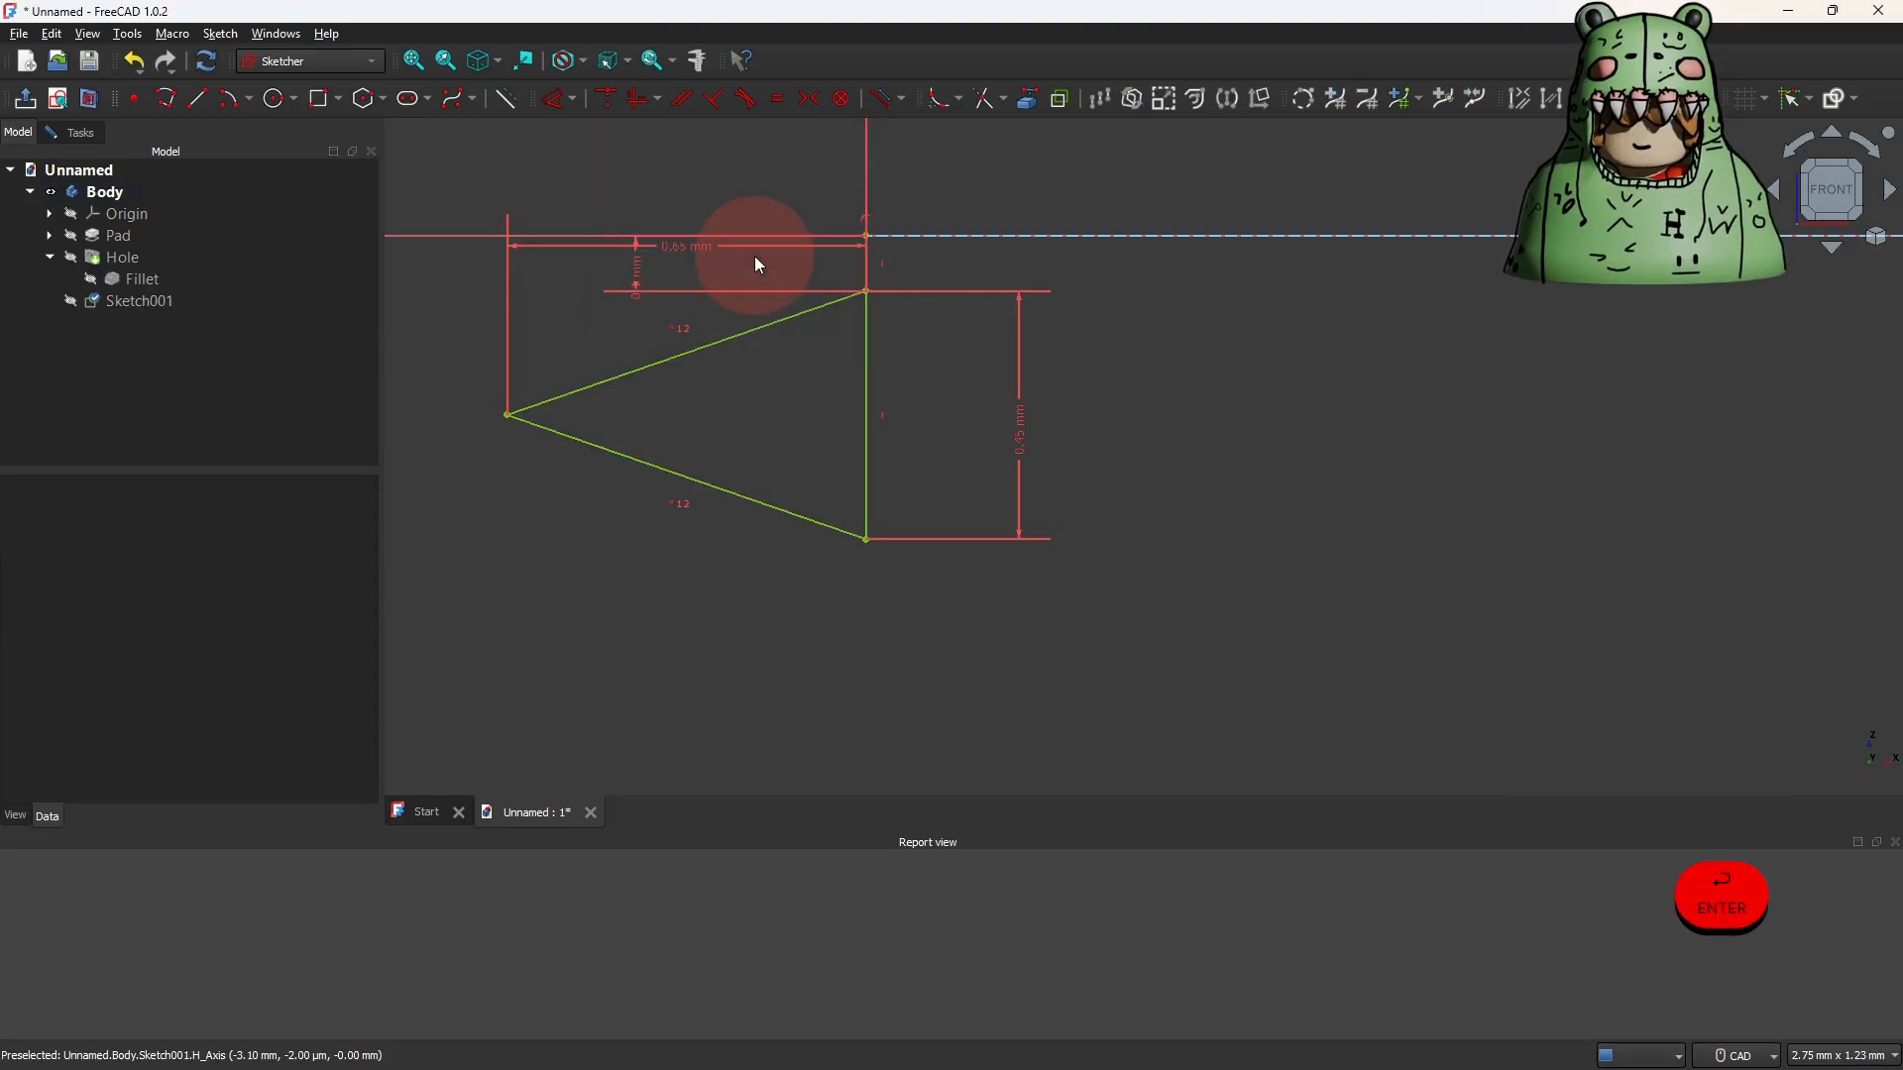
left_click_drag(678, 247, 692, 648)
Examine the triangular thread profile and compare it with the thread pitch and depth diagram in the browser.
scroll(1053, 580, "down", 2)
scroll(1051, 575, "down", 3)
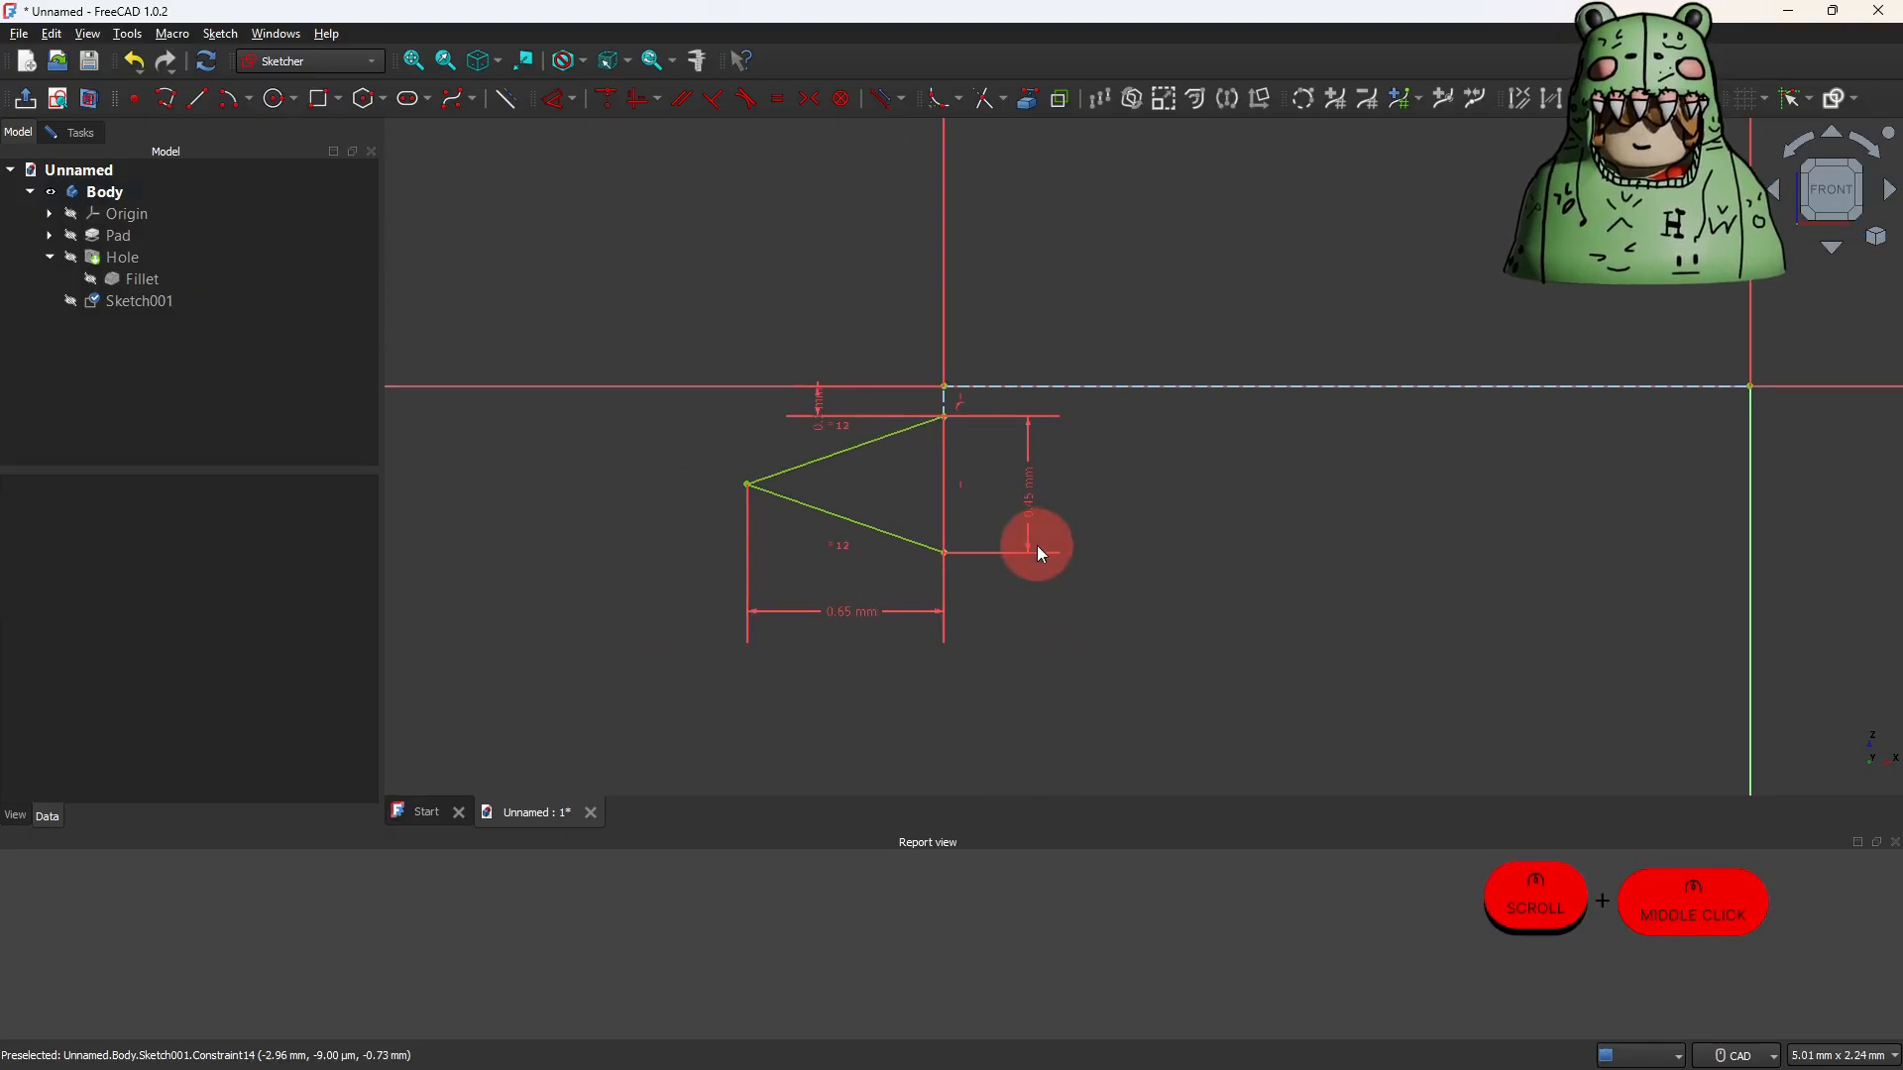
middle_click_drag(1084, 522, 1079, 531)
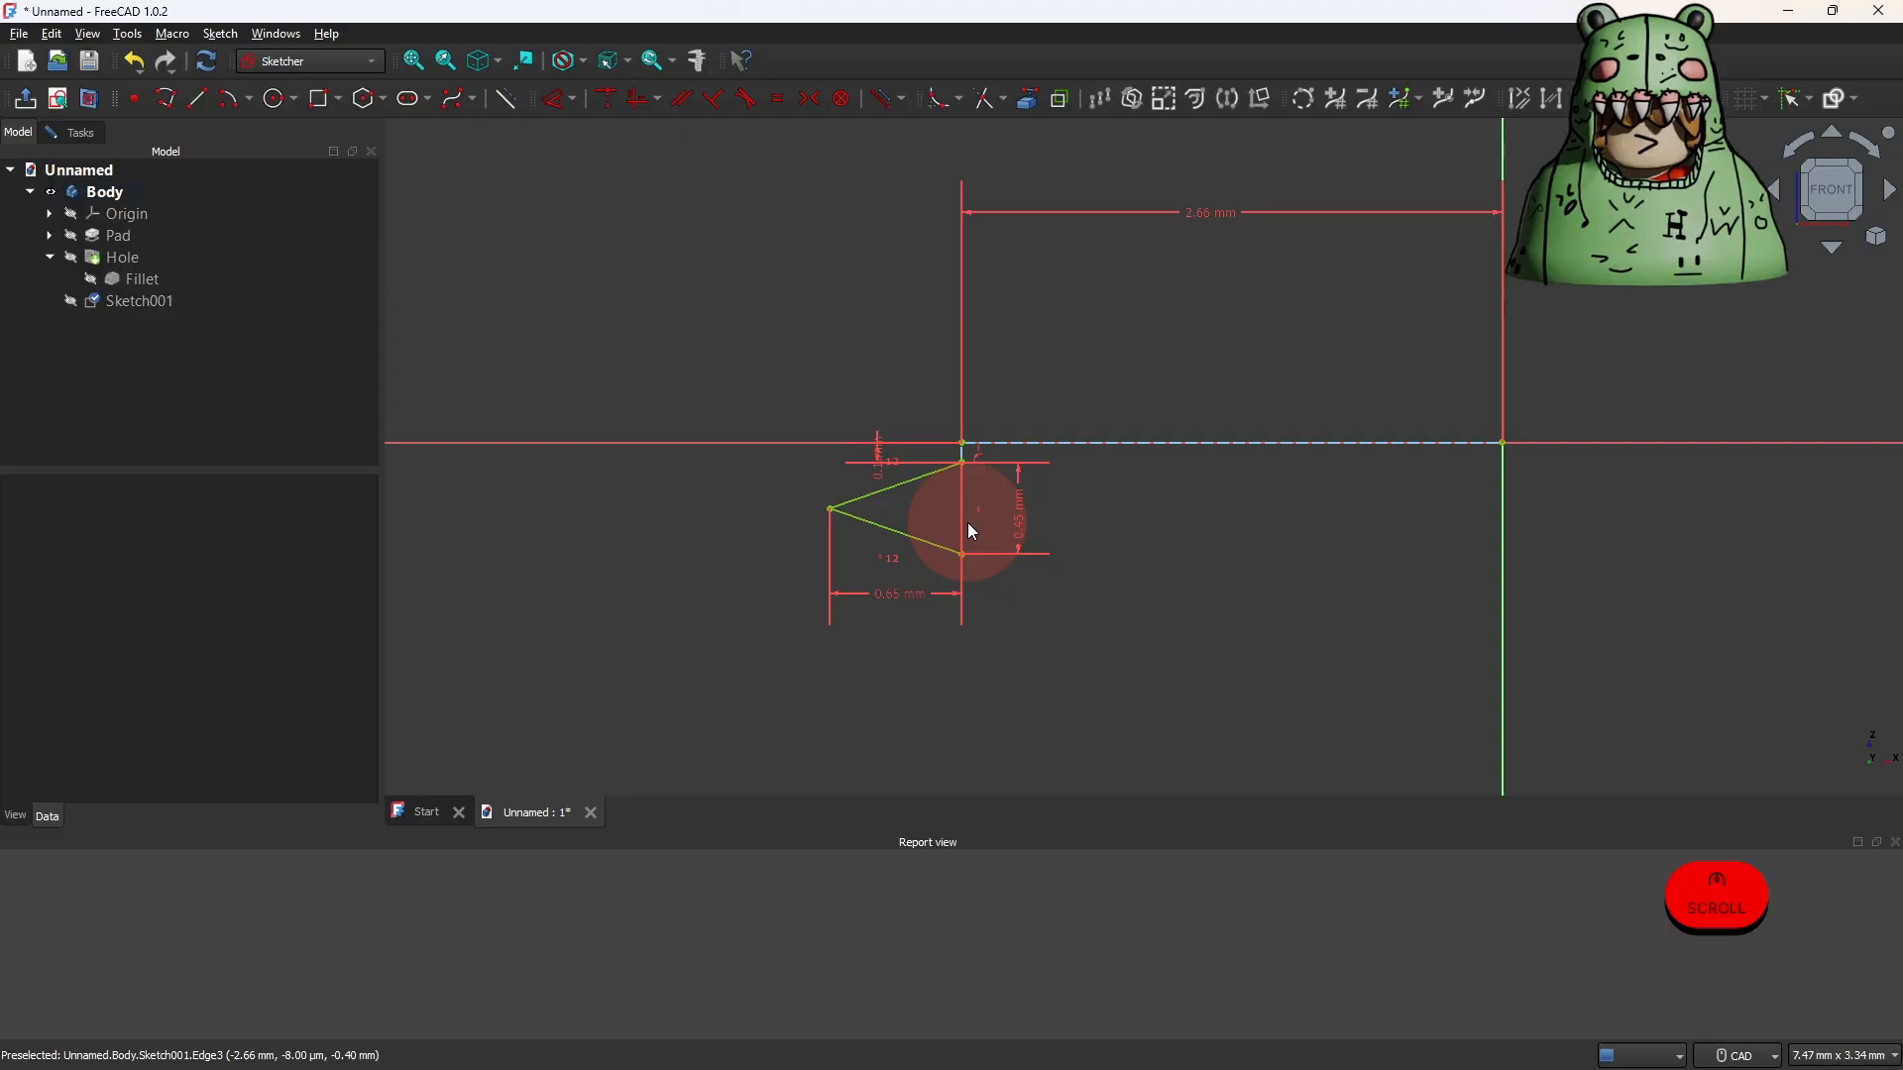
mouse_move(932, 1069)
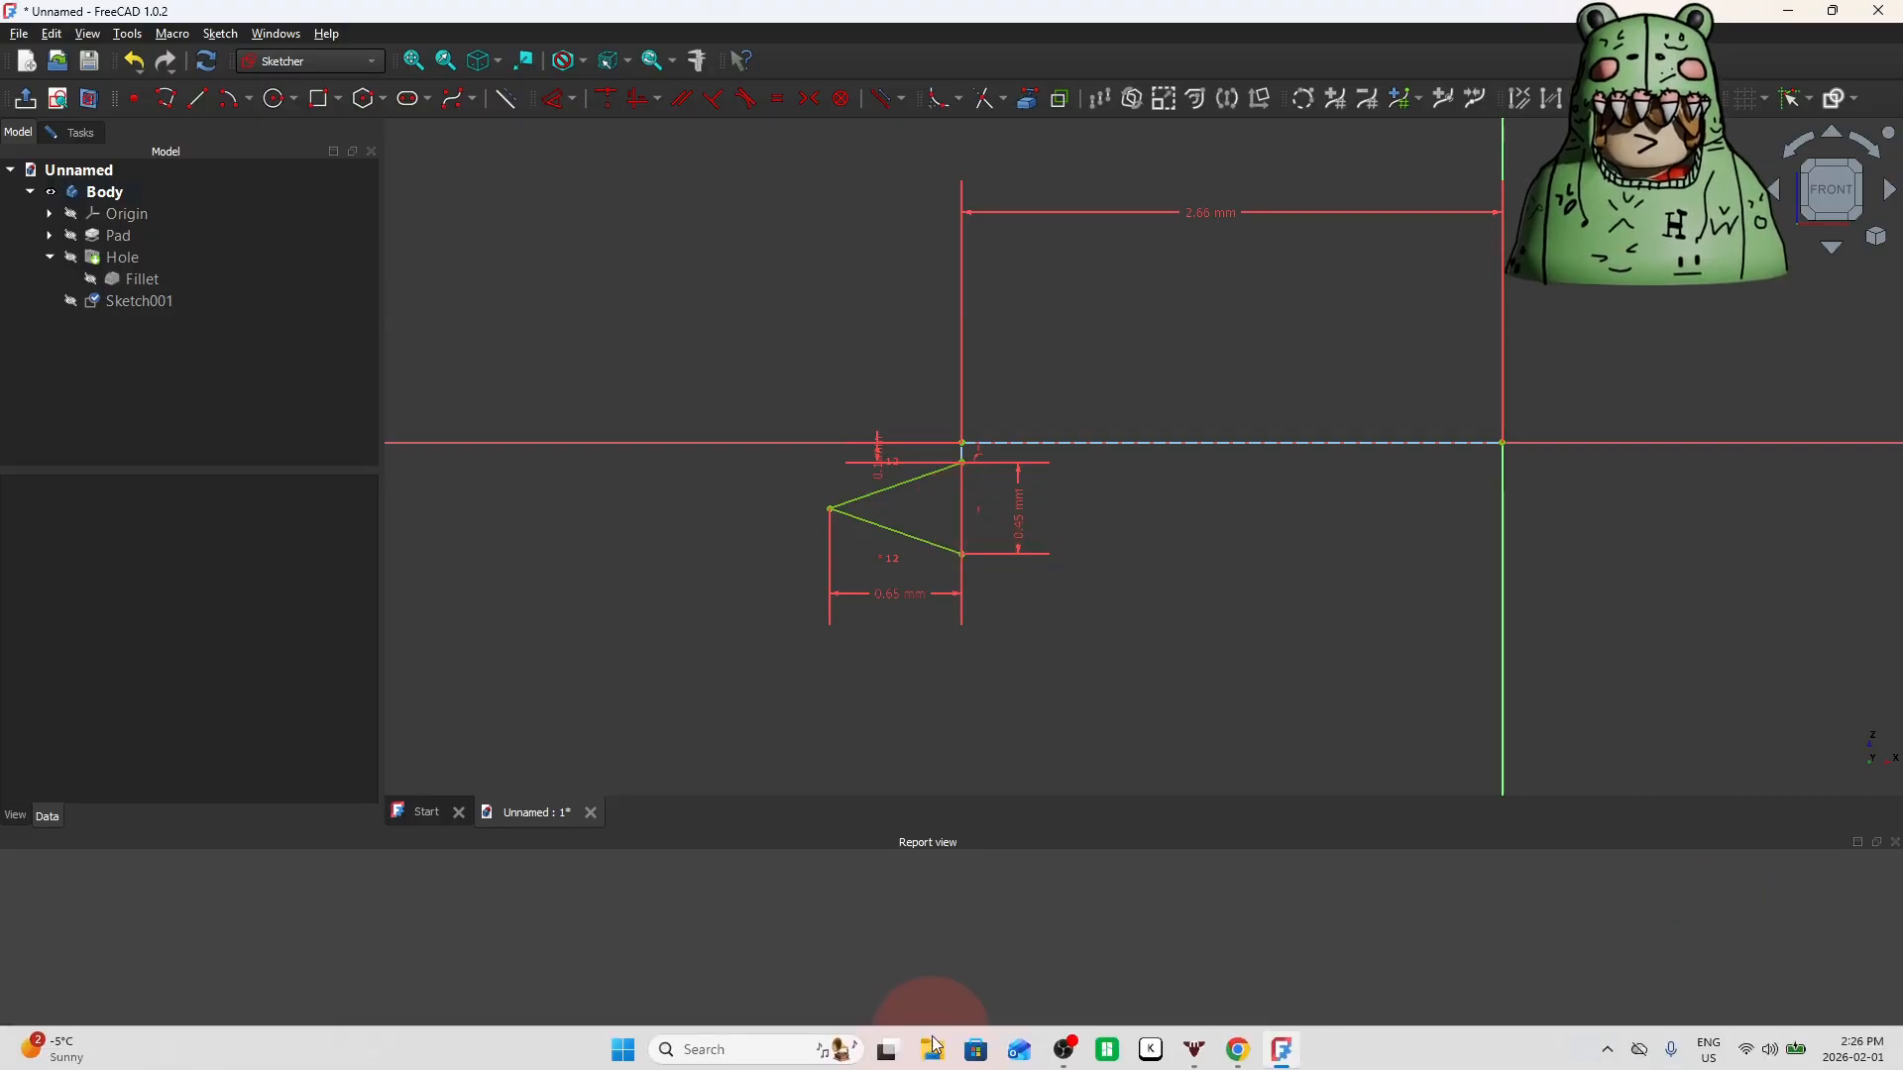
left_click(1250, 1049)
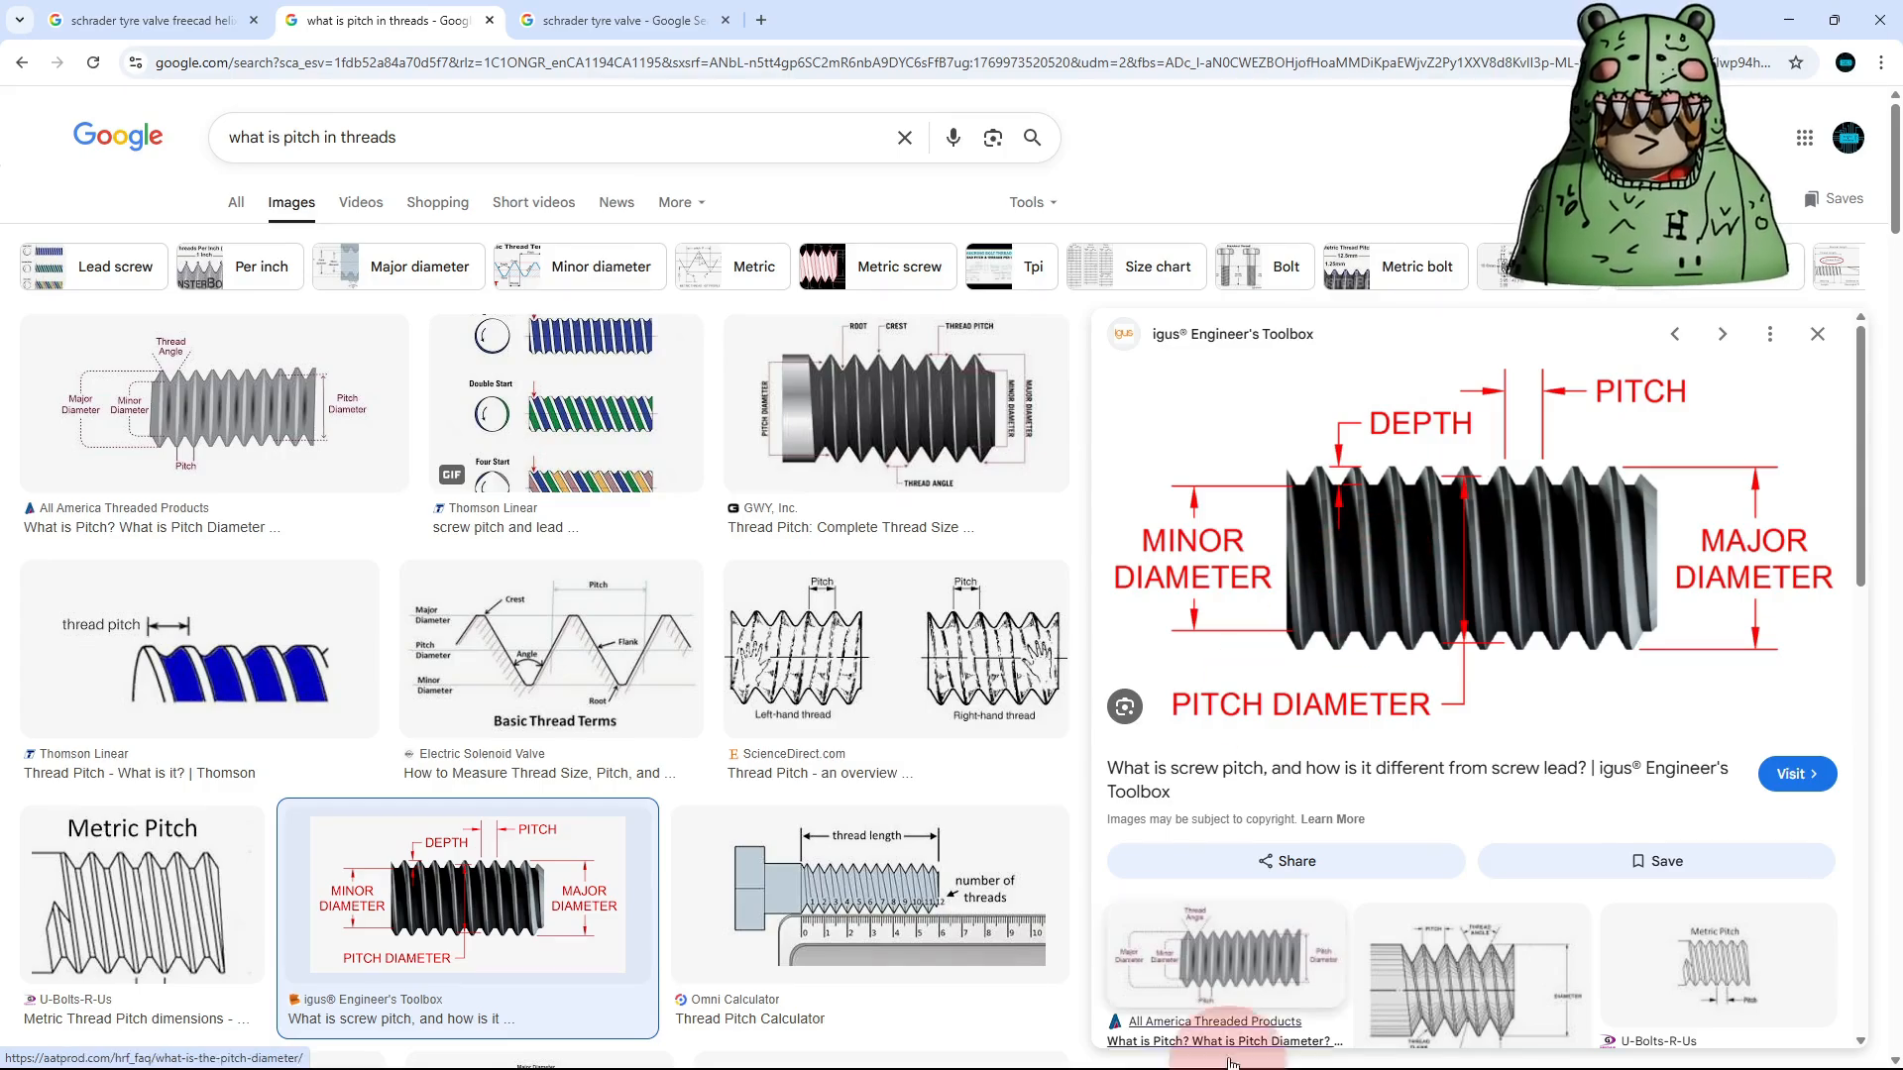
left_click(1289, 1052)
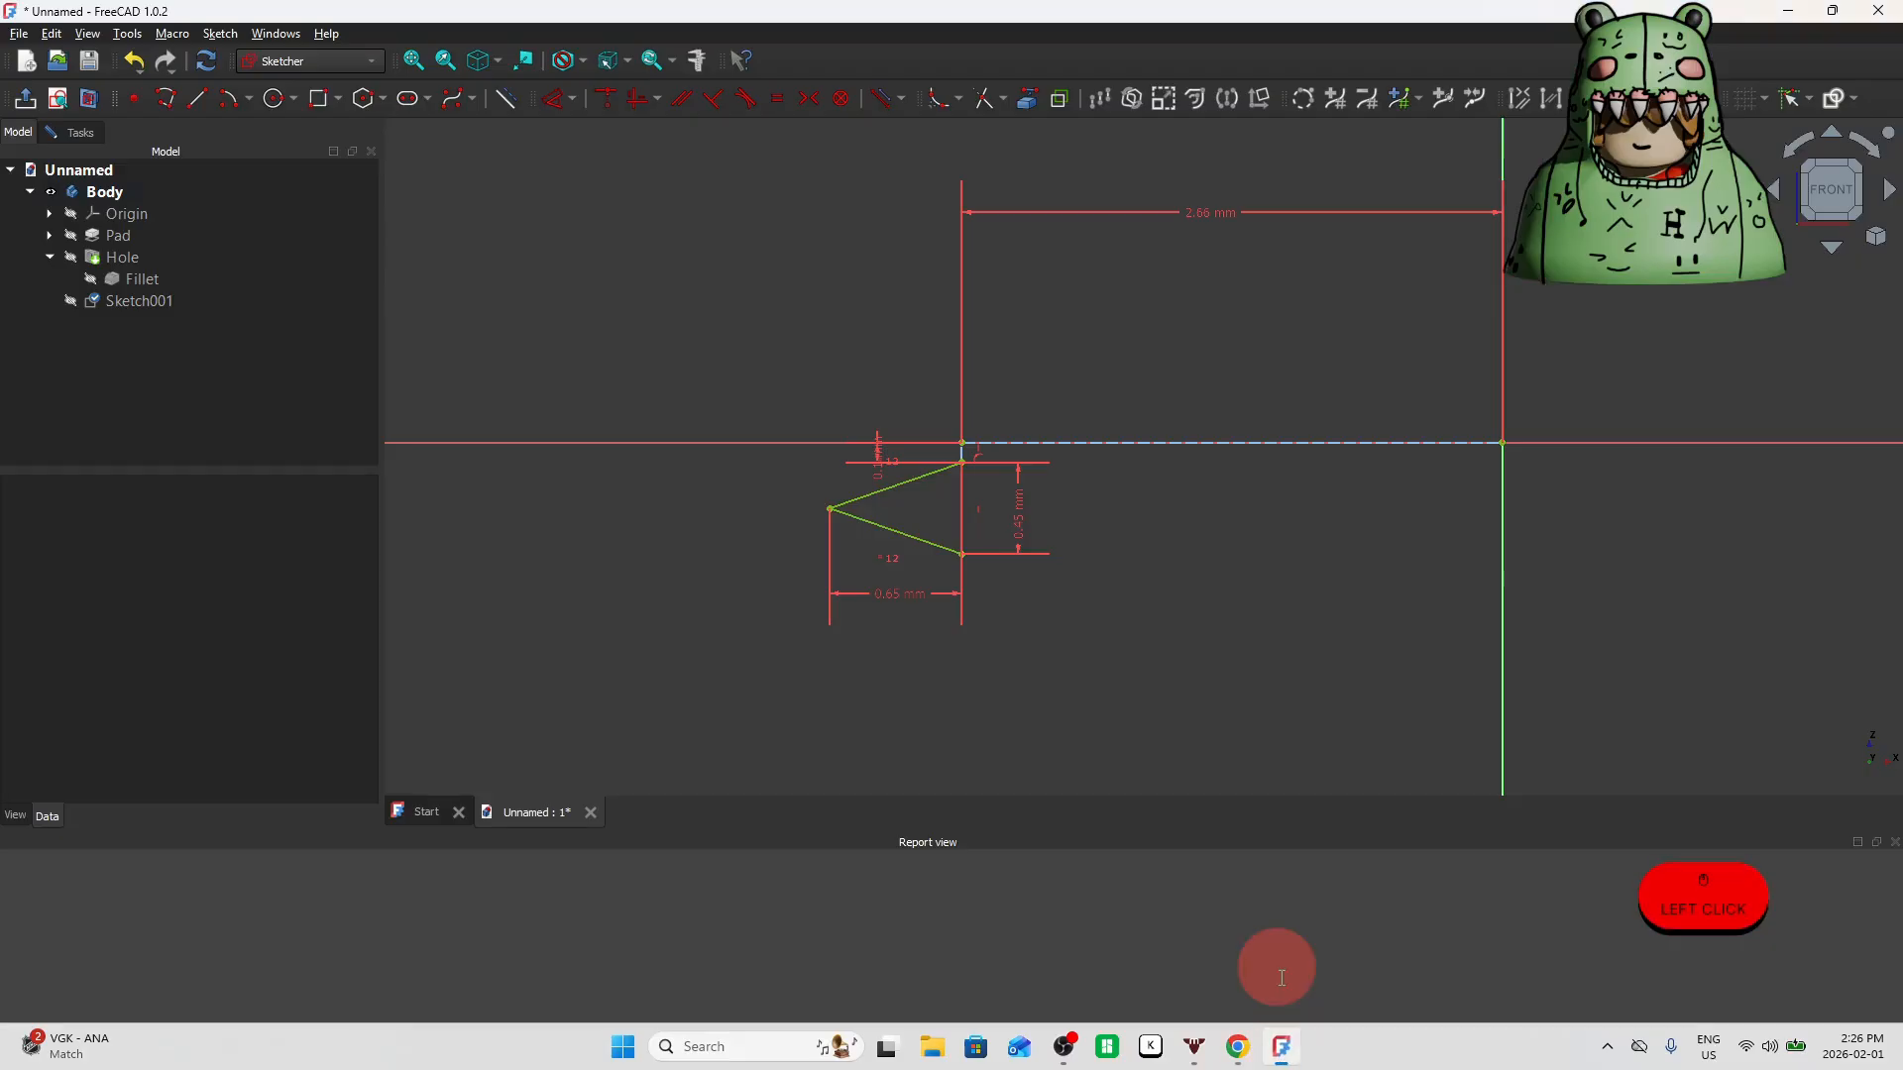
scroll(1038, 581, "up", 5)
middle_click_drag(1015, 585, 1033, 629)
scroll(1026, 614, "down", 4)
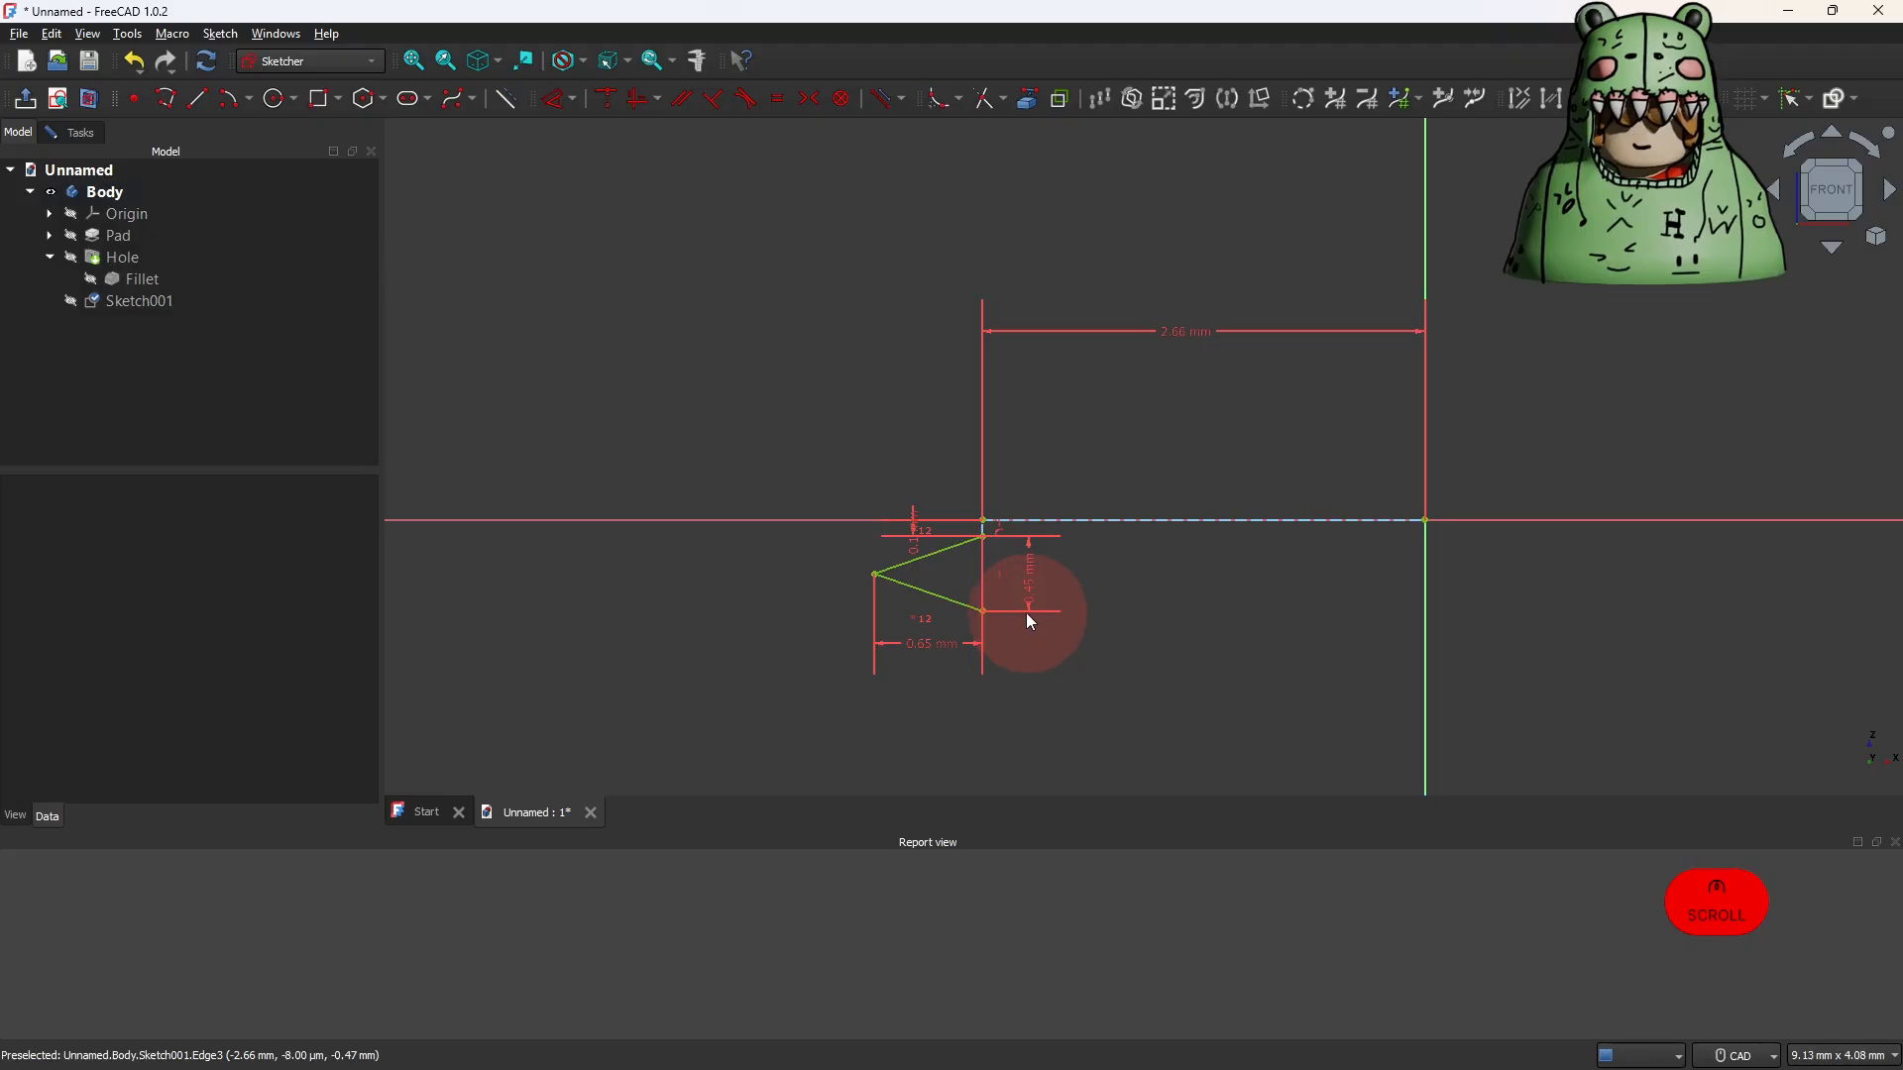
scroll(973, 595, "up", 4)
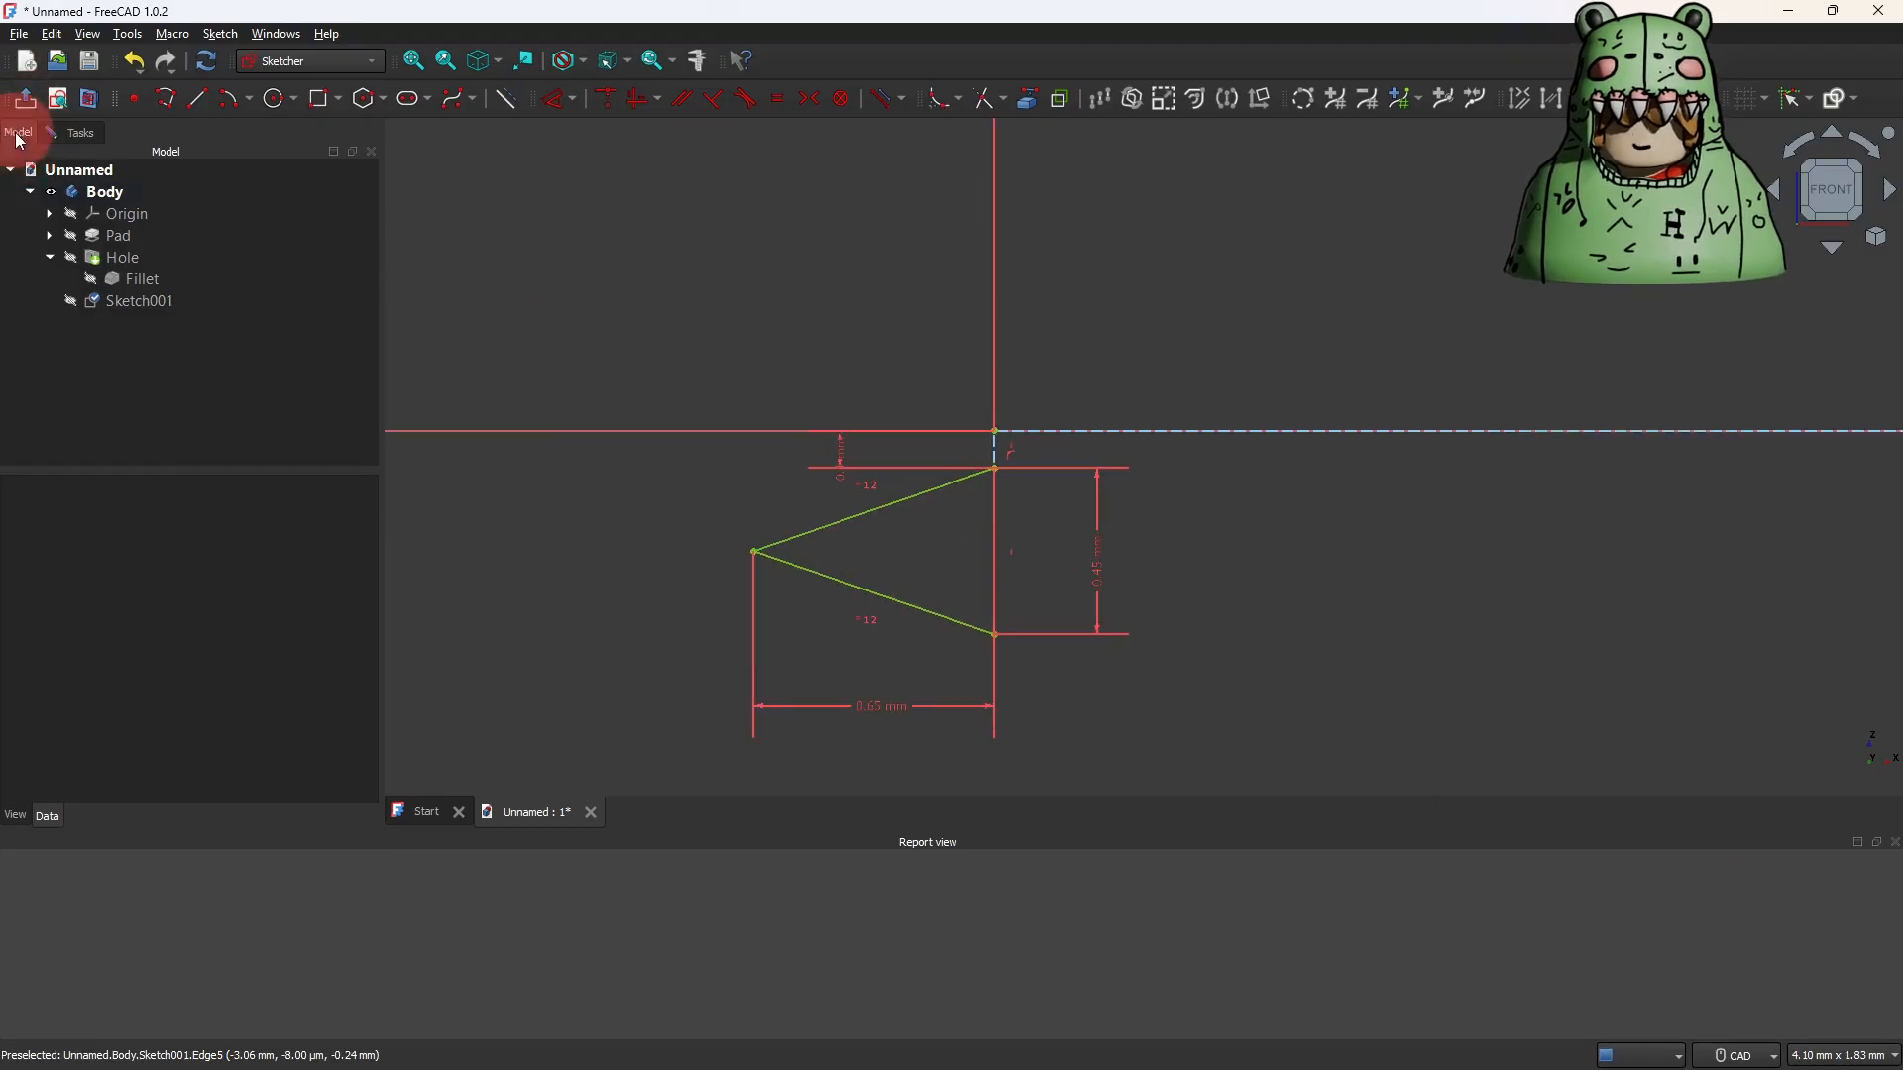
Check the sketch's solver status and constraint list, and open the horizontal construction line's length for review without changing it.
left_click(99, 299)
left_click(72, 139)
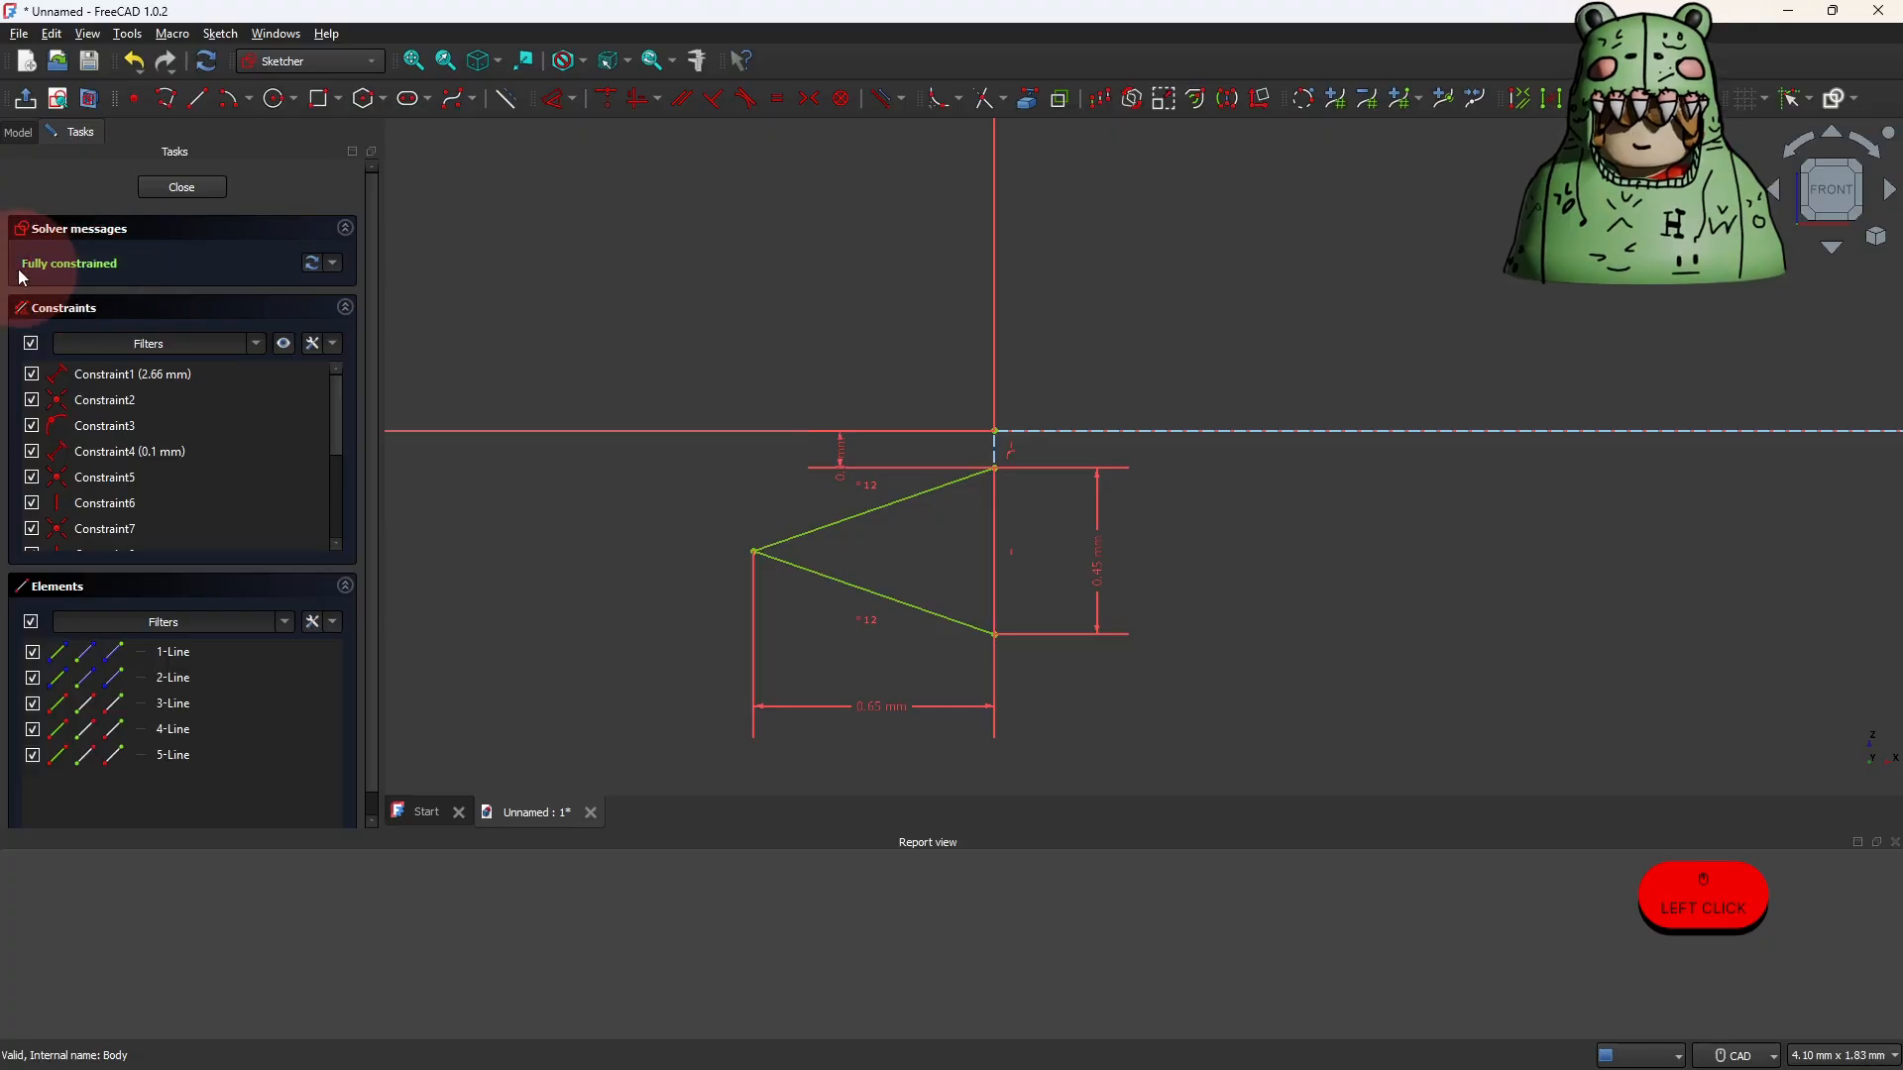
scroll(1251, 568, "down", 3)
middle_click_drag(1280, 494, 1168, 503)
left_click(1243, 264)
double_click(1243, 264)
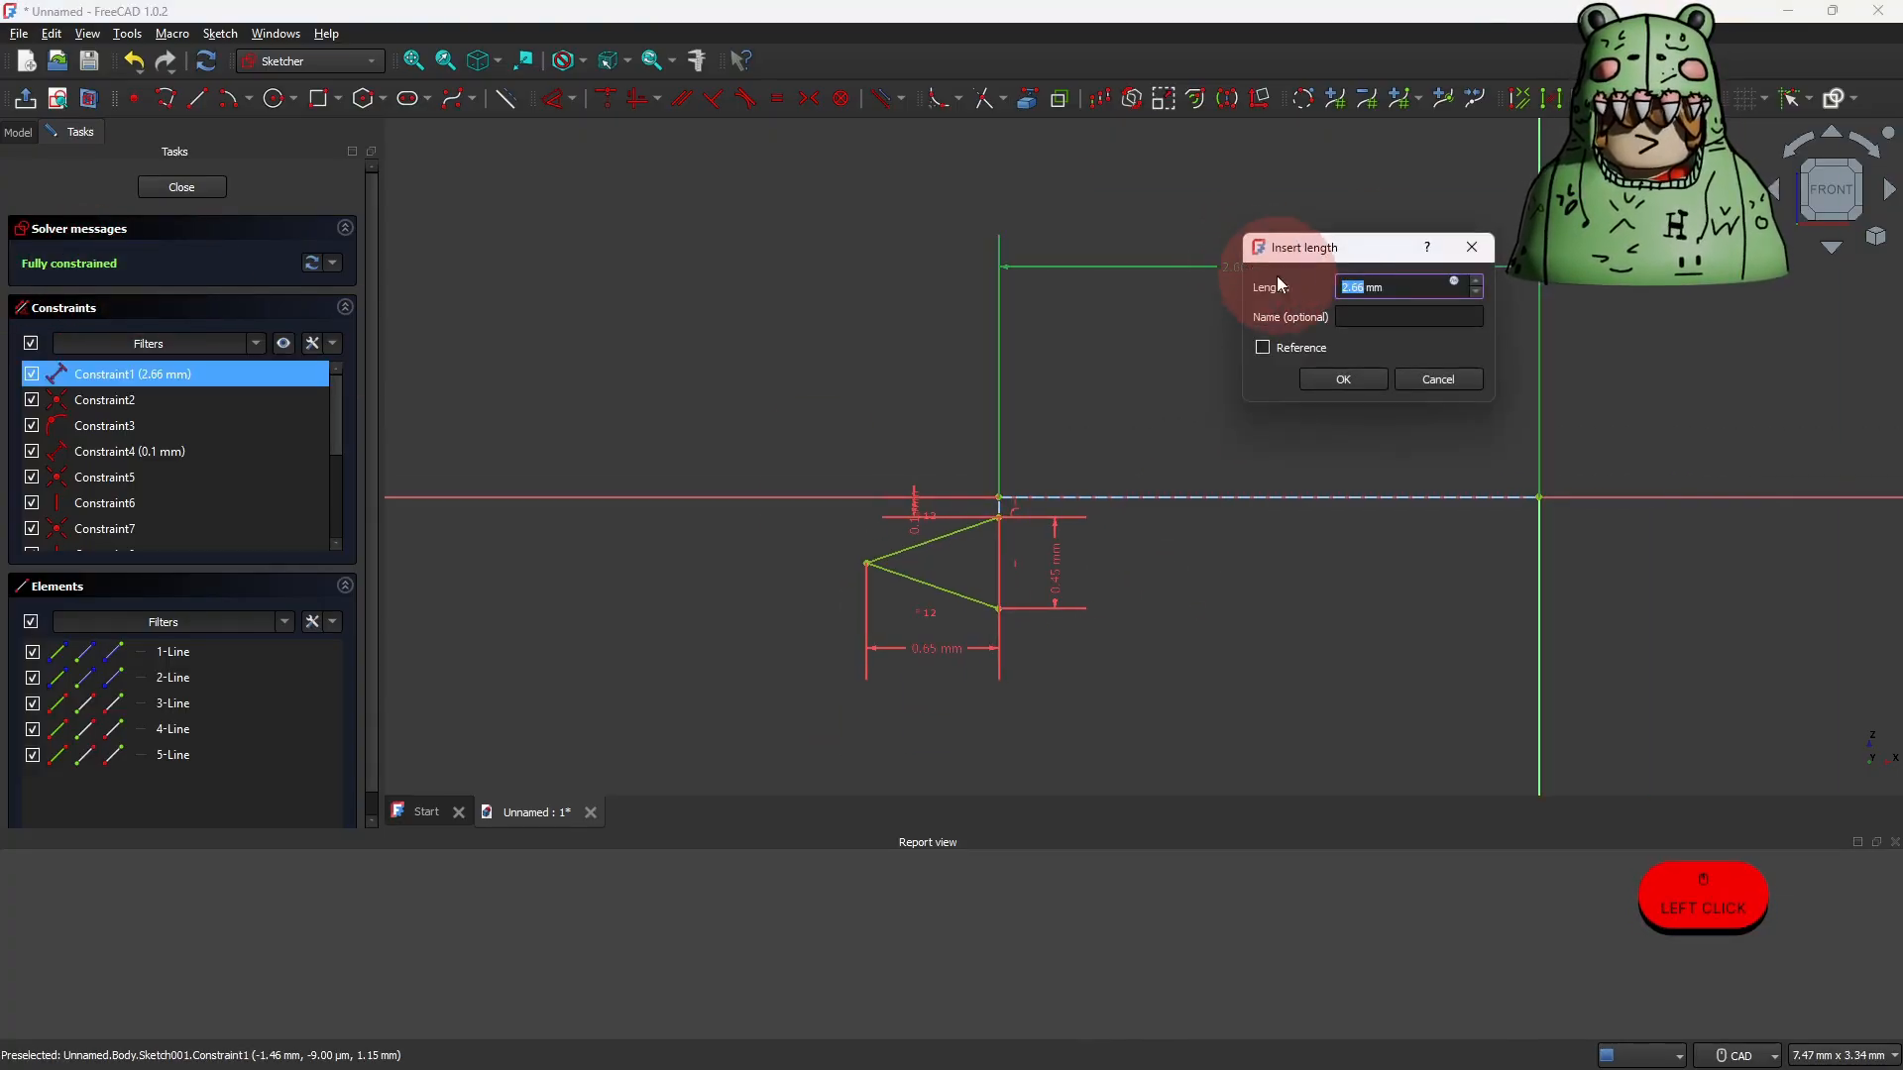
left_click(1440, 379)
scroll(1107, 595, "up", 3)
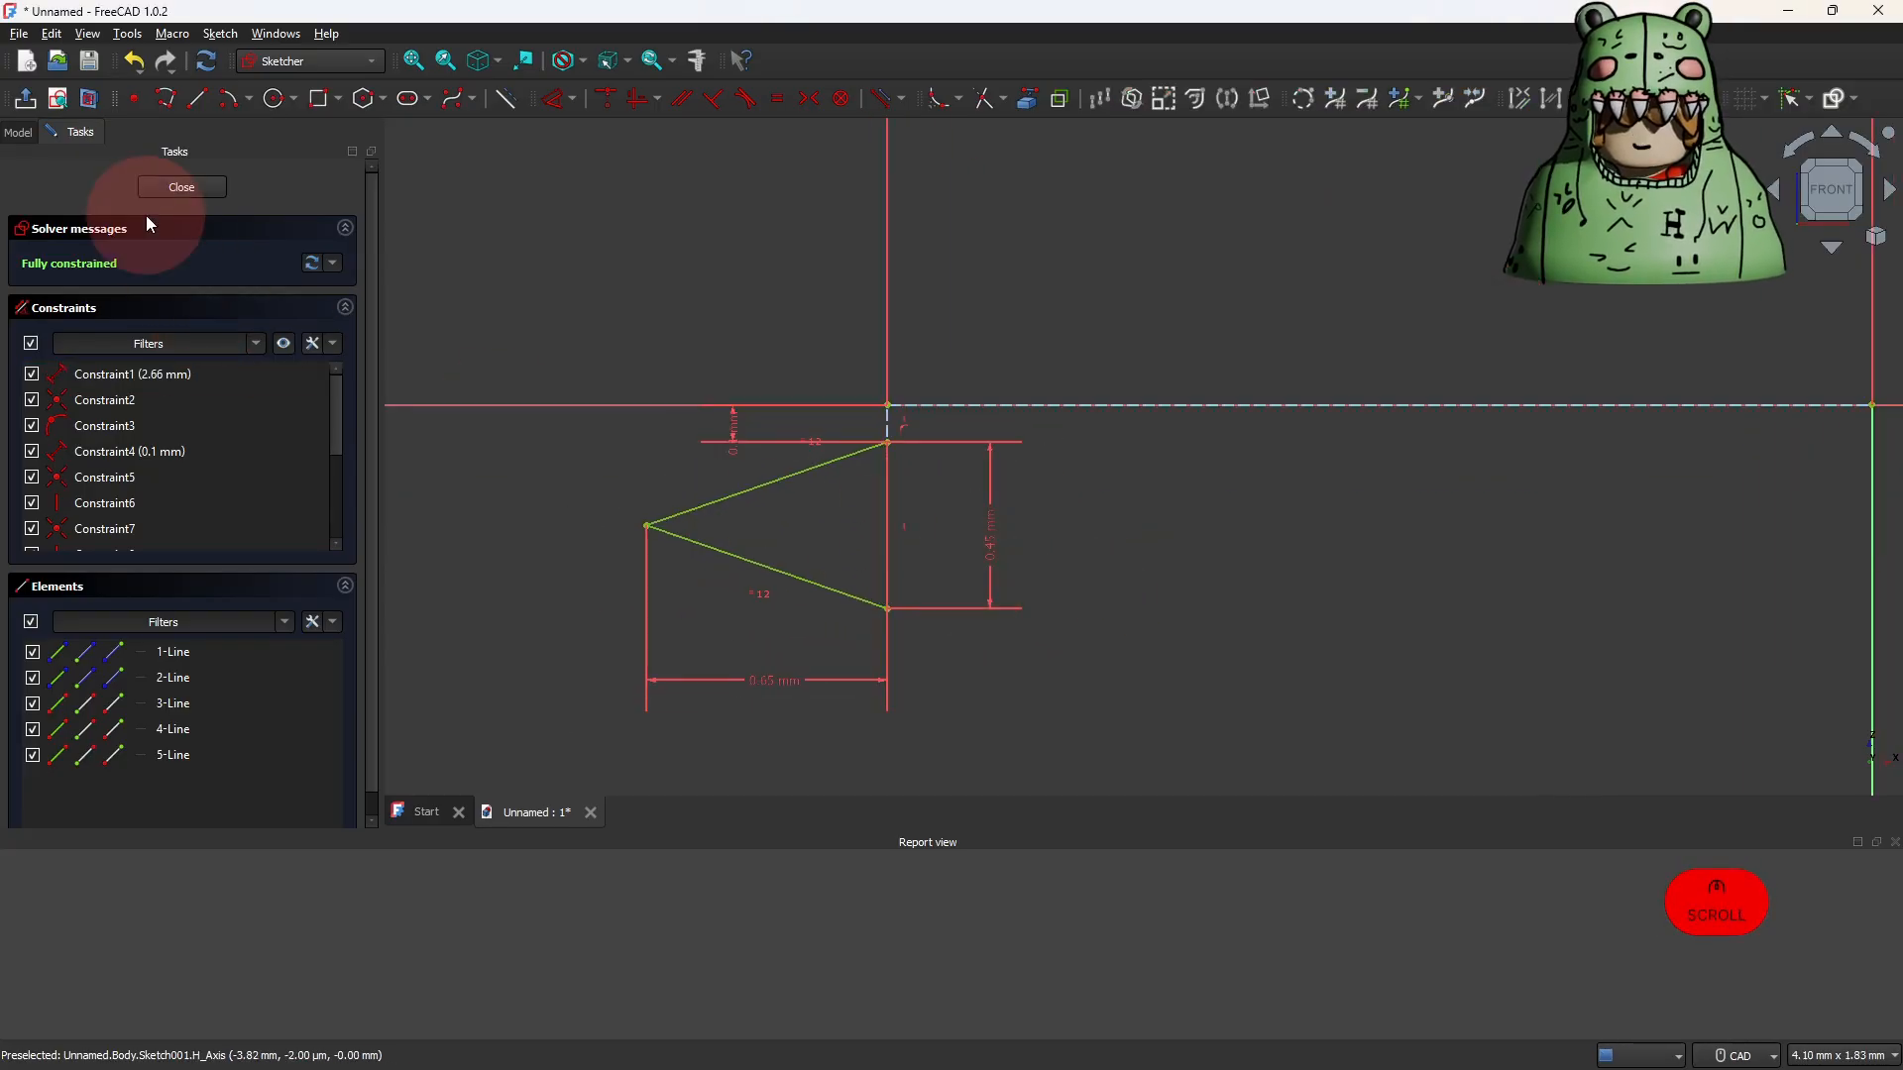
Close the thread profile sketch, make the Hole feature visible again, and select Sketch001.
left_click(25, 96)
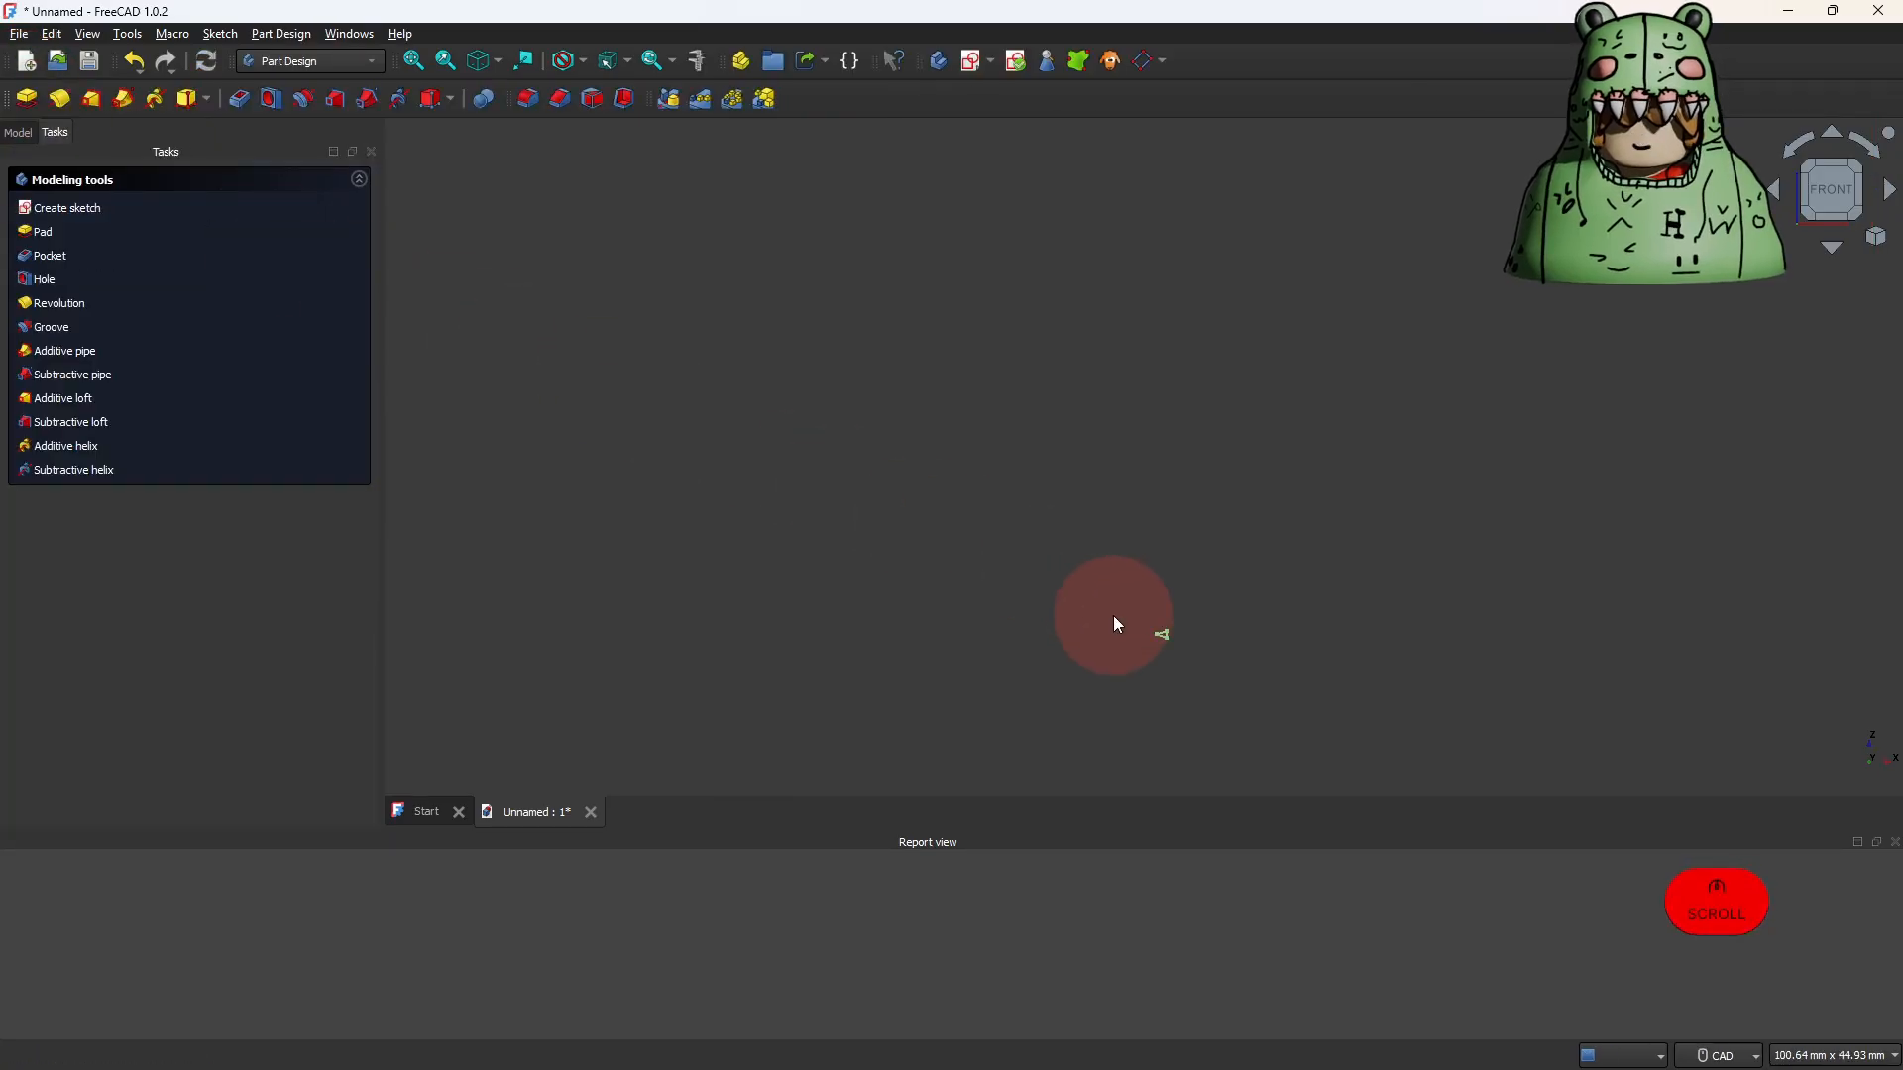
left_click(17, 133)
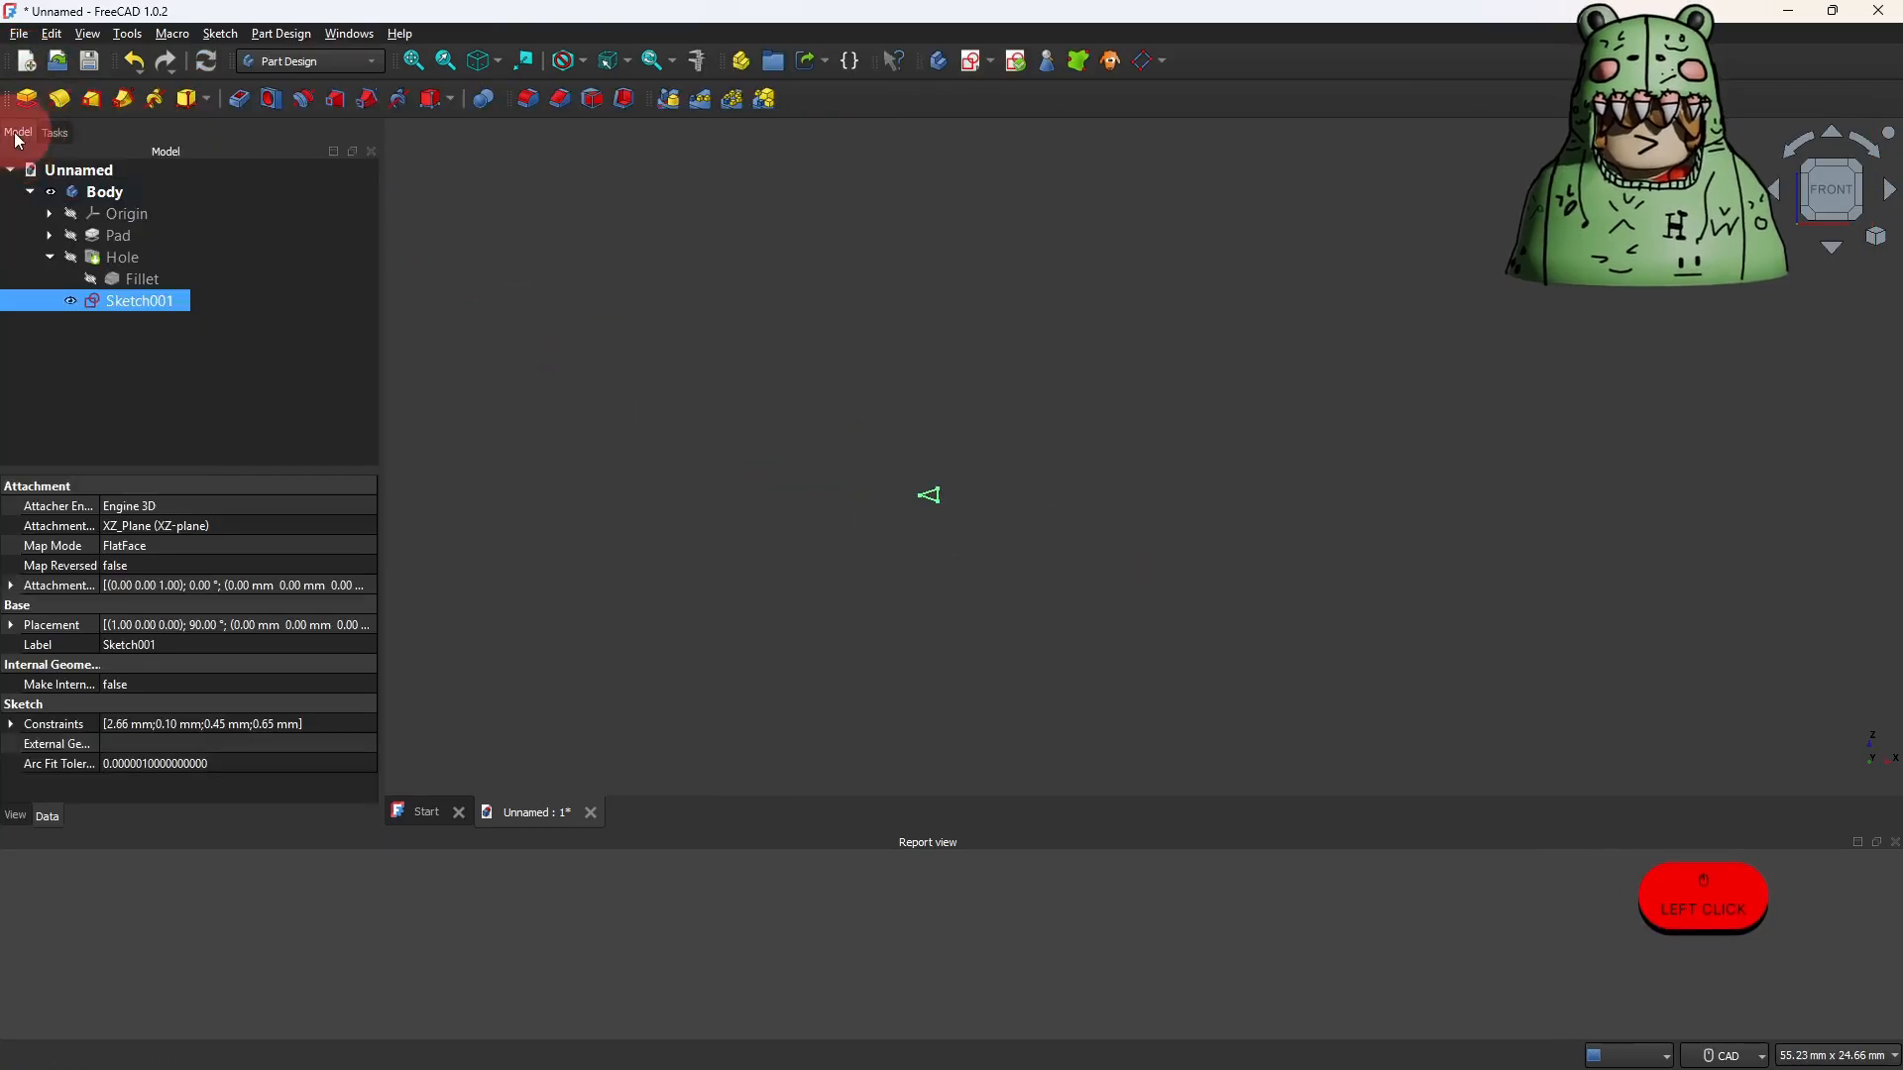
left_click(70, 255)
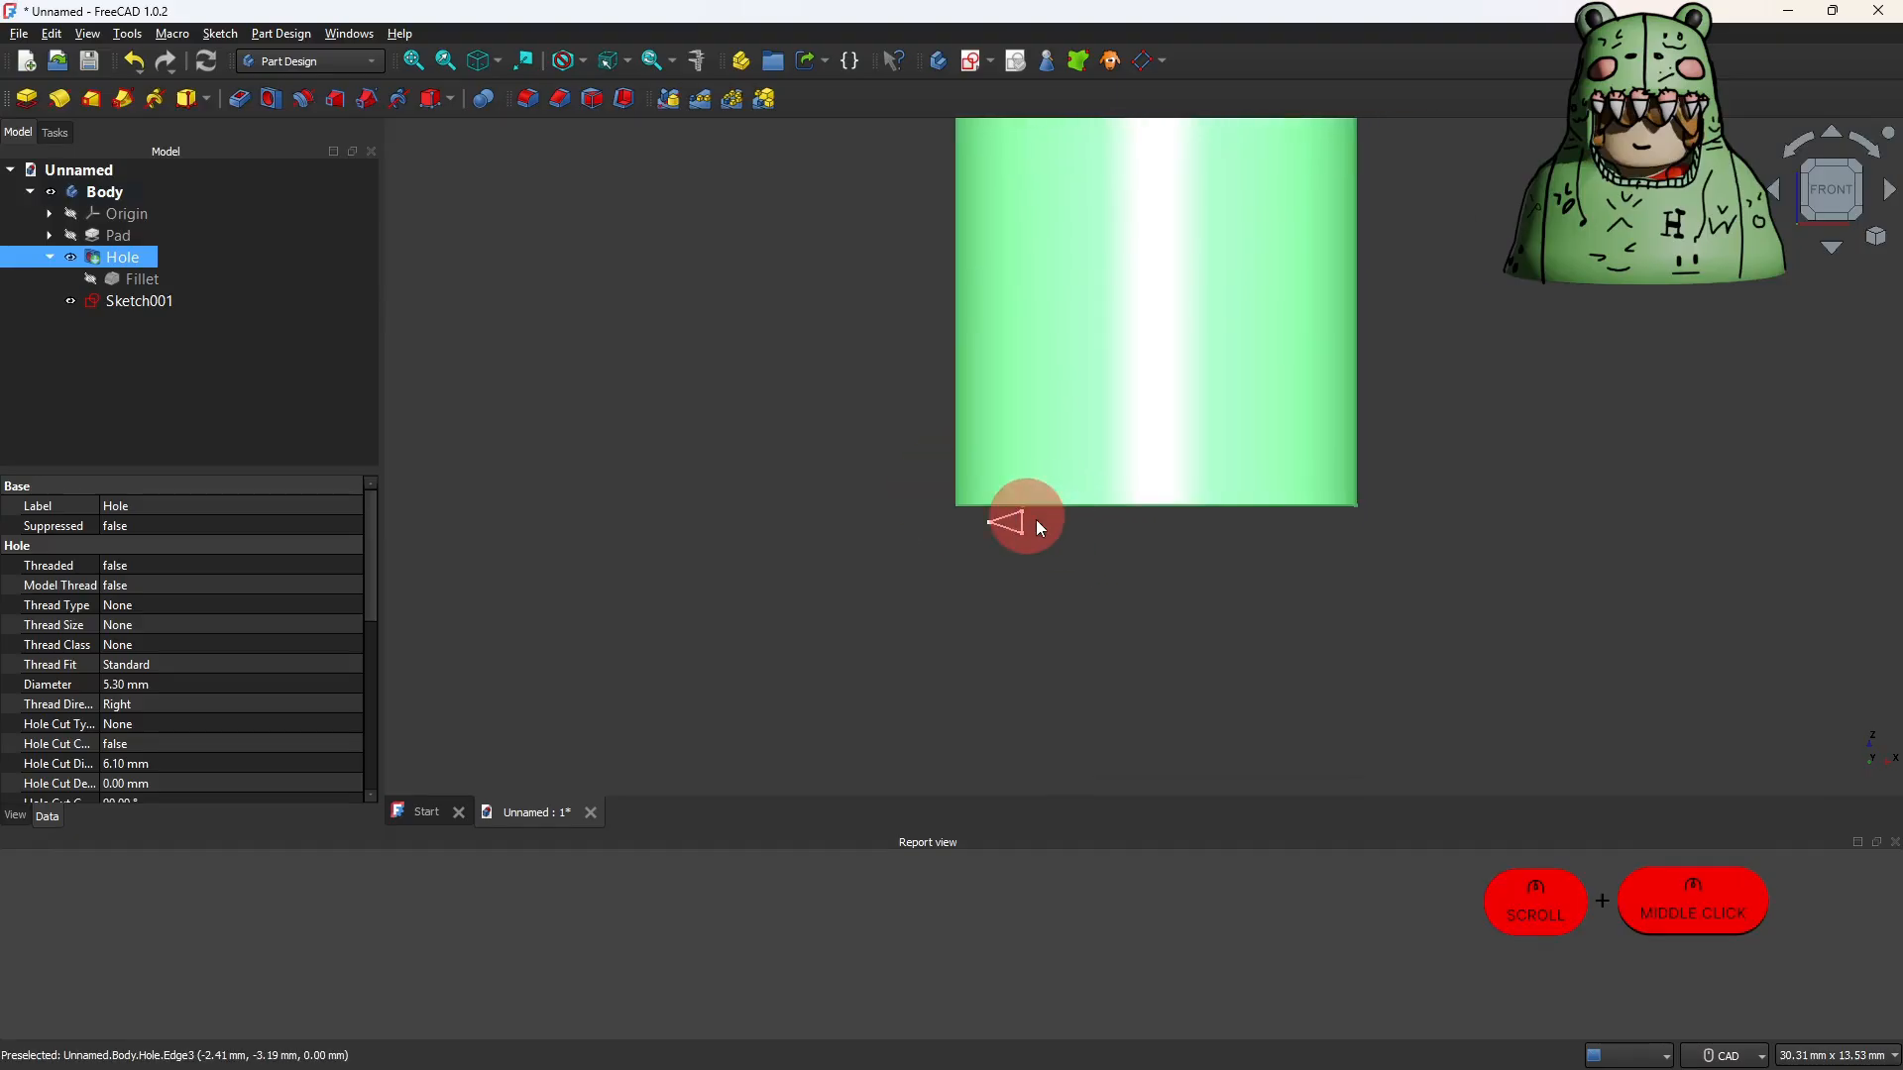
left_click(153, 307)
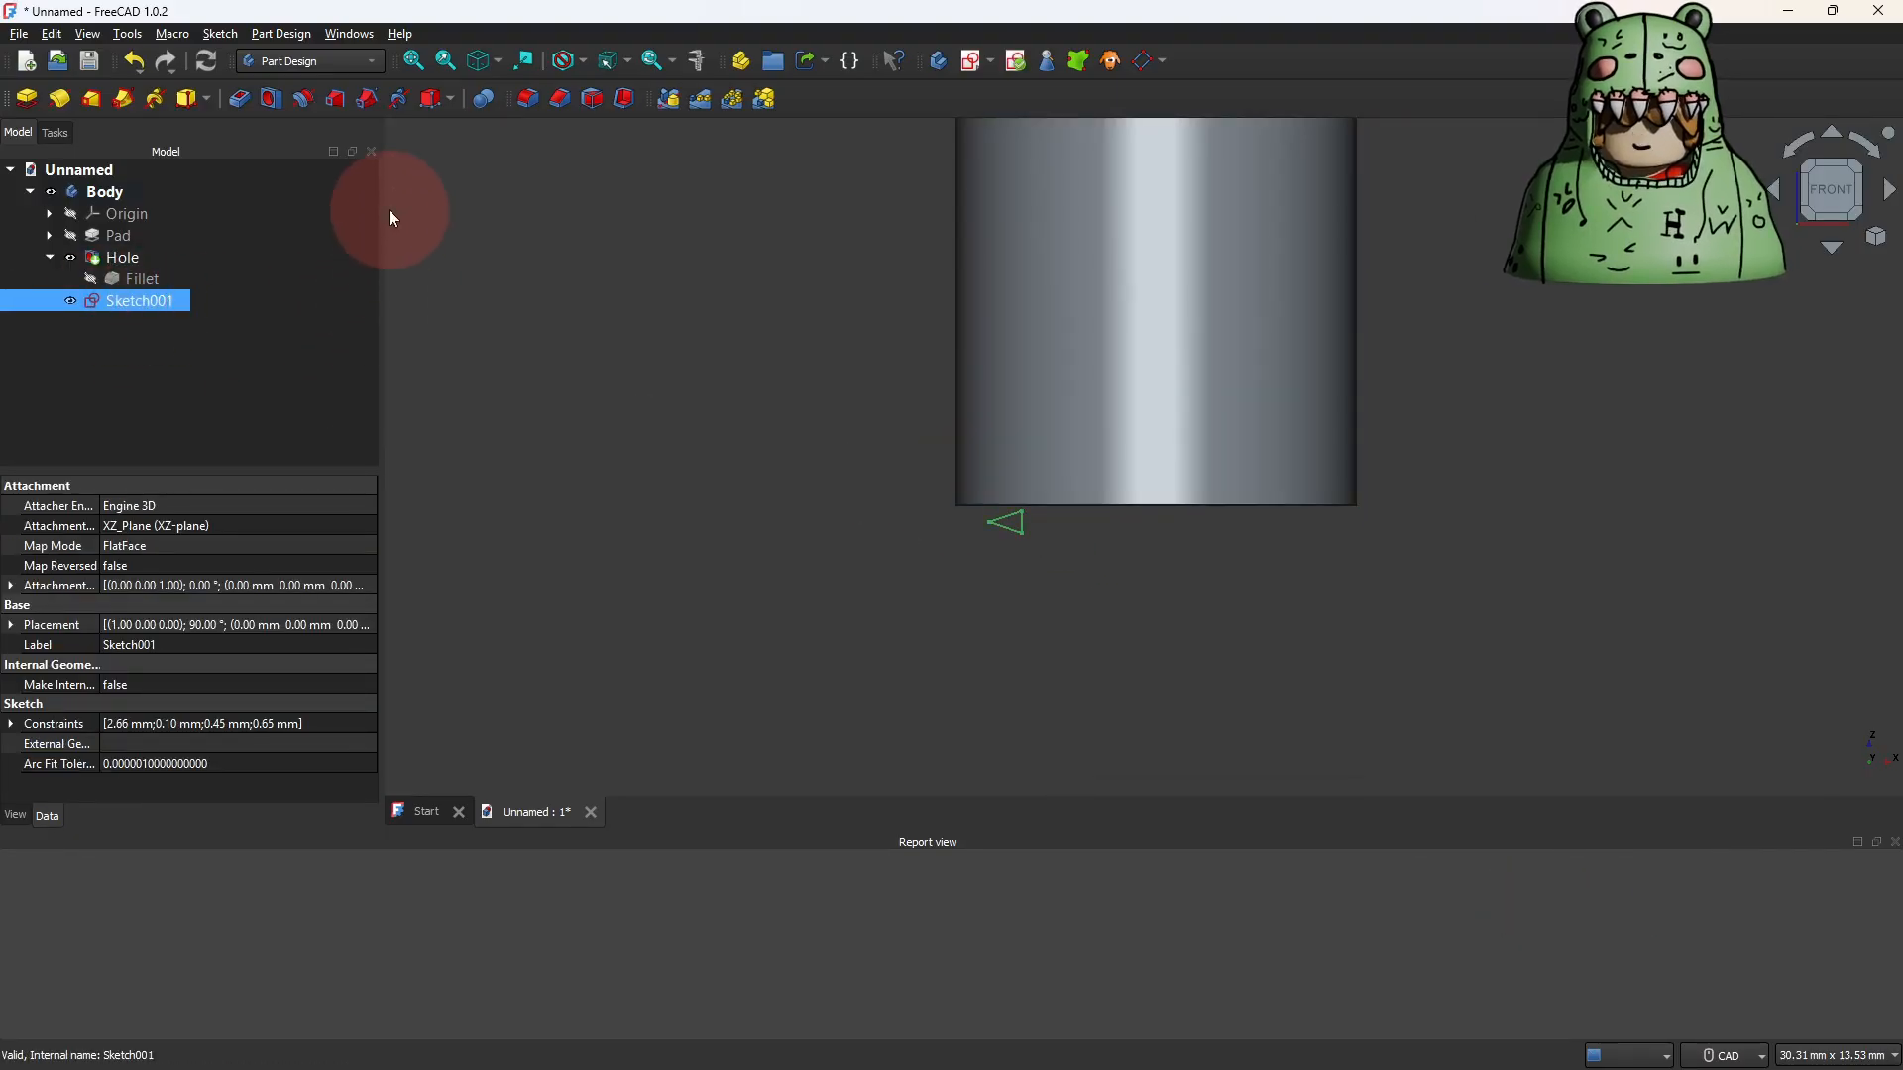
Create a subtractive helix from Sketch001, hide the Hole and show only the helix preview, with its parameters open.
left_click(397, 97)
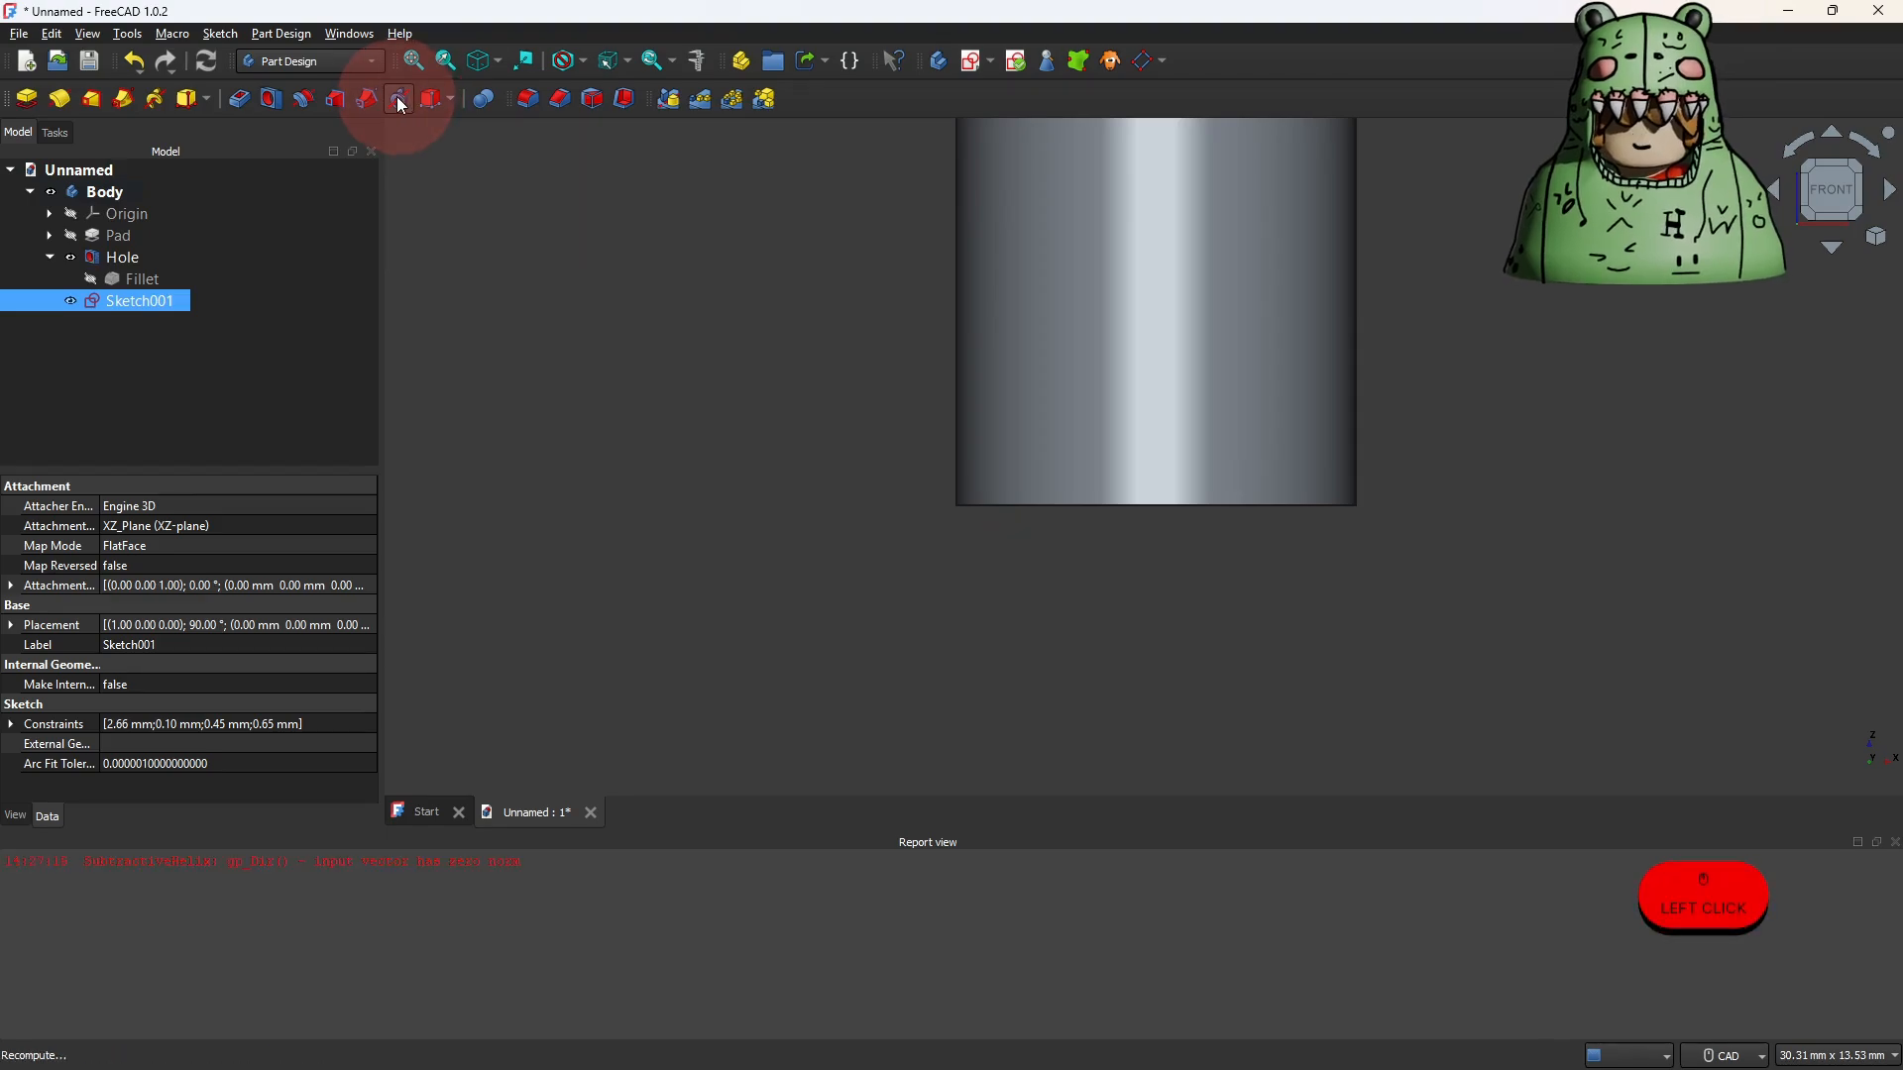
left_click(20, 130)
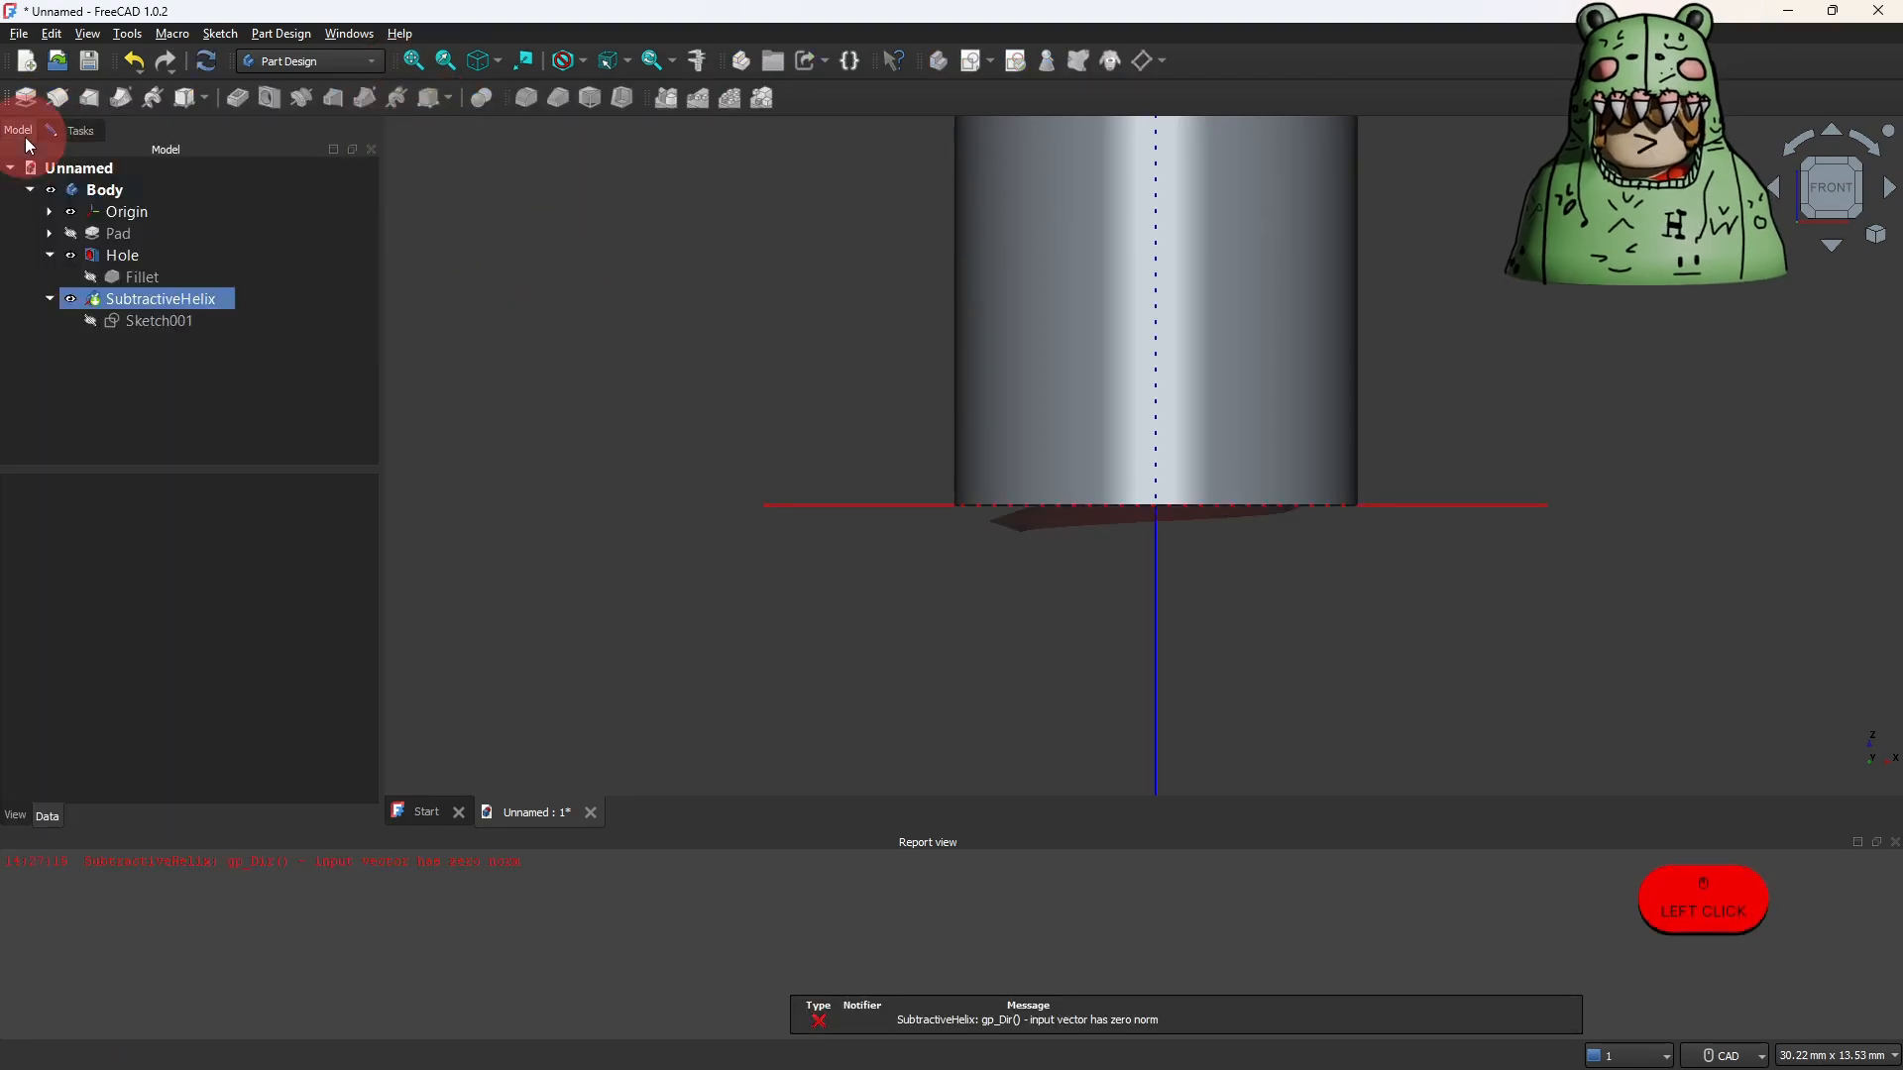
left_click(65, 254)
left_click(70, 256)
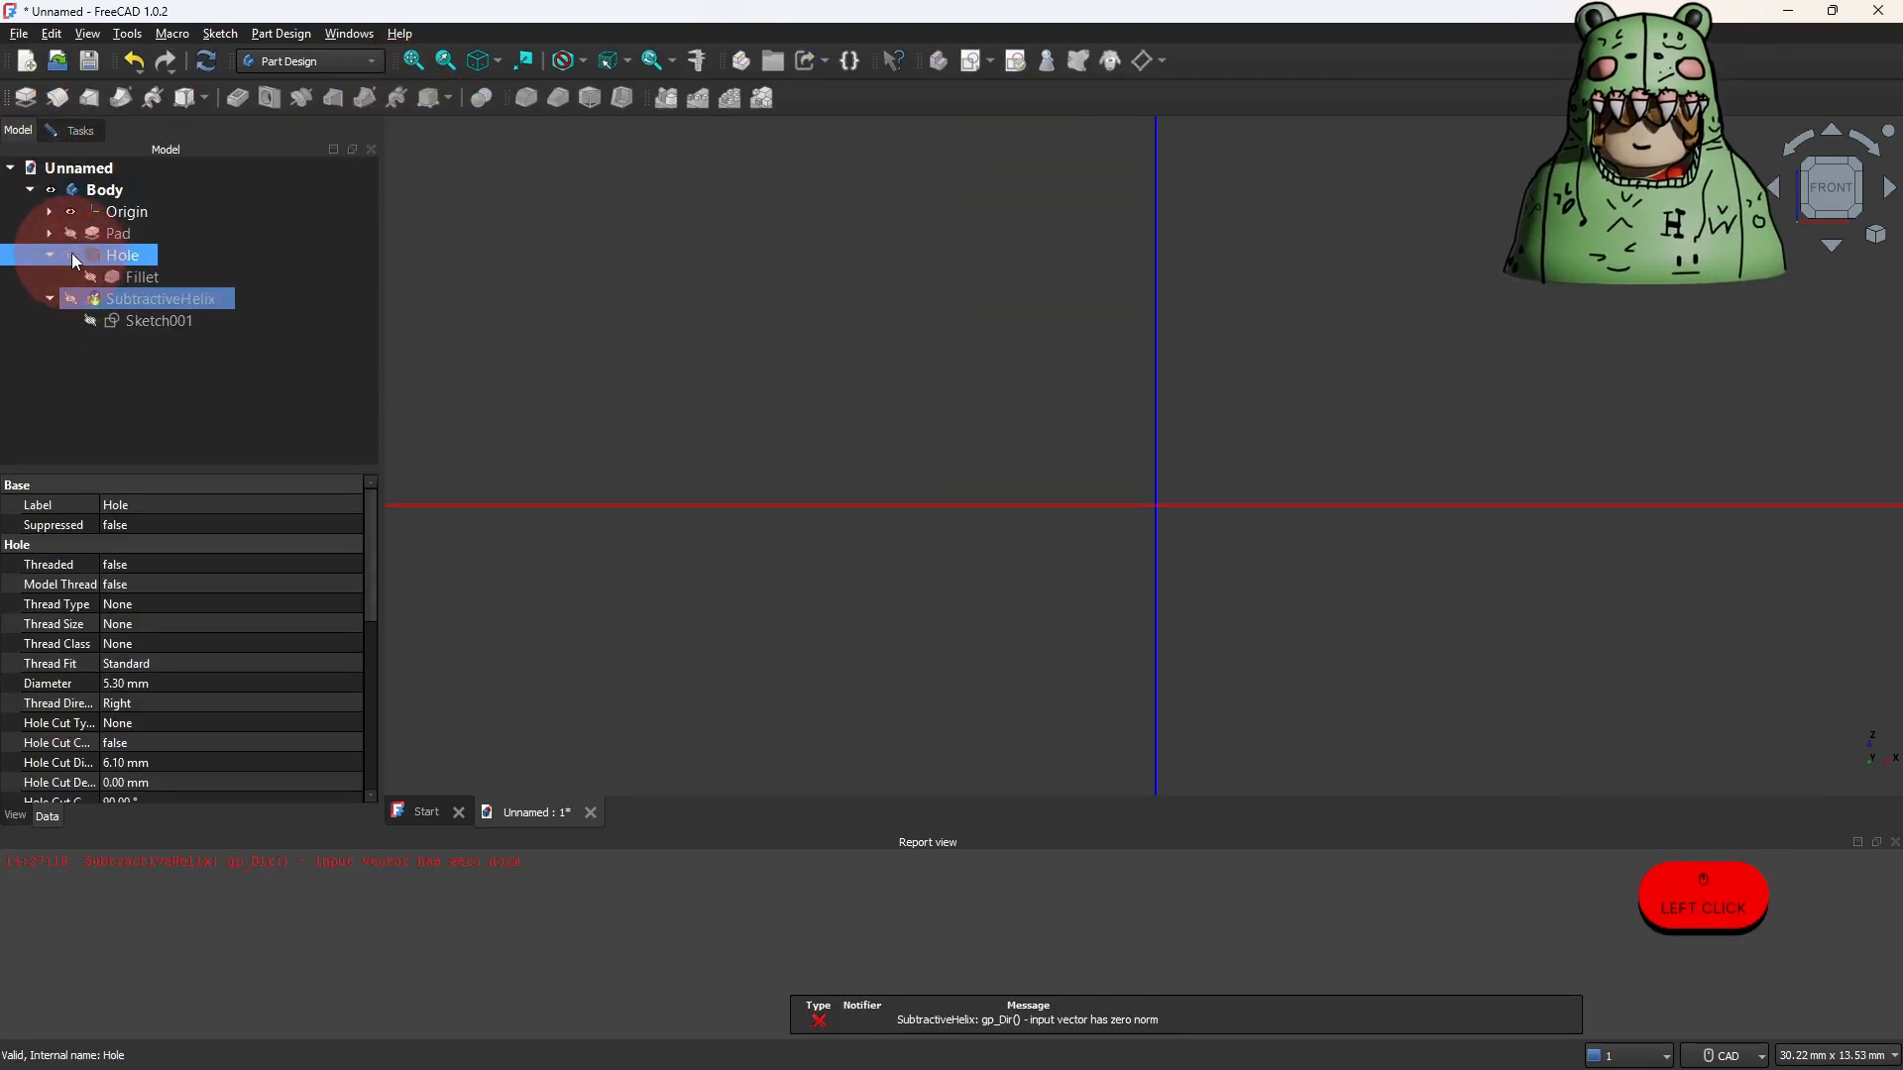
left_click(70, 300)
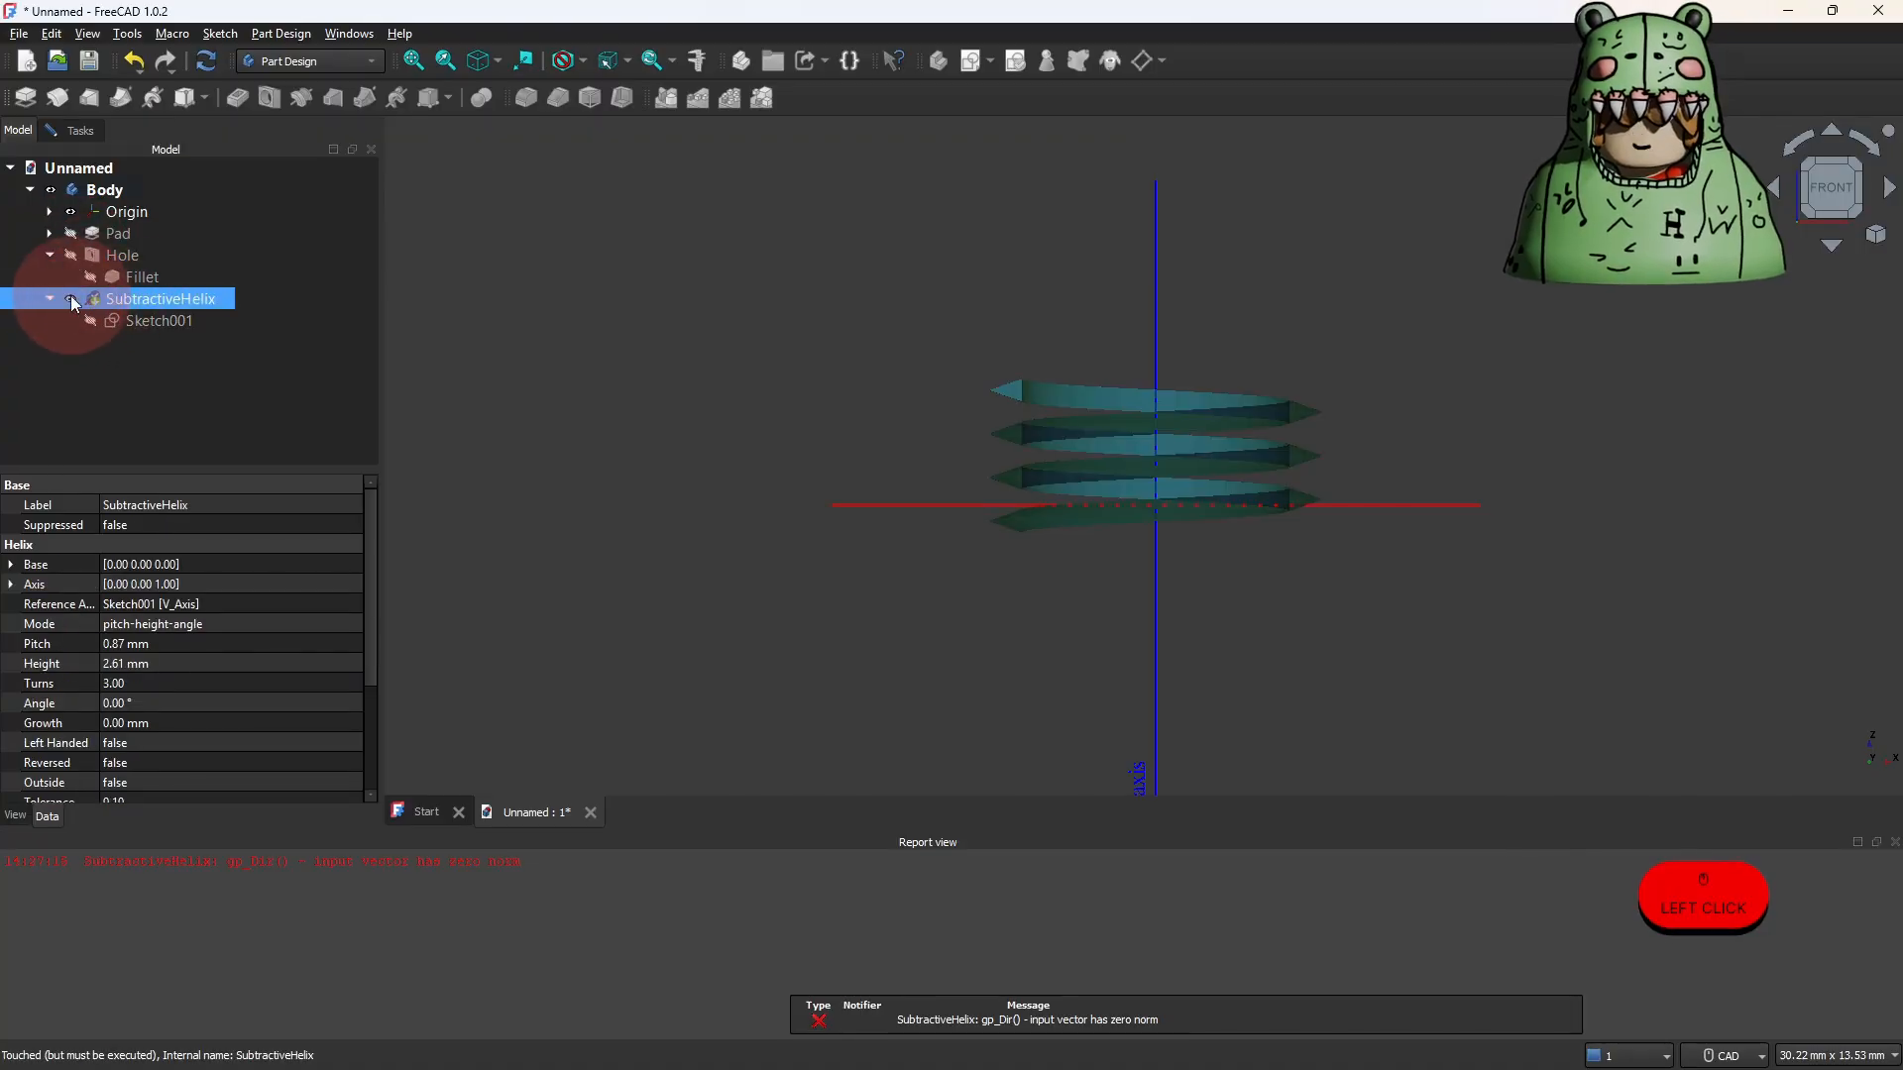
left_click(146, 295)
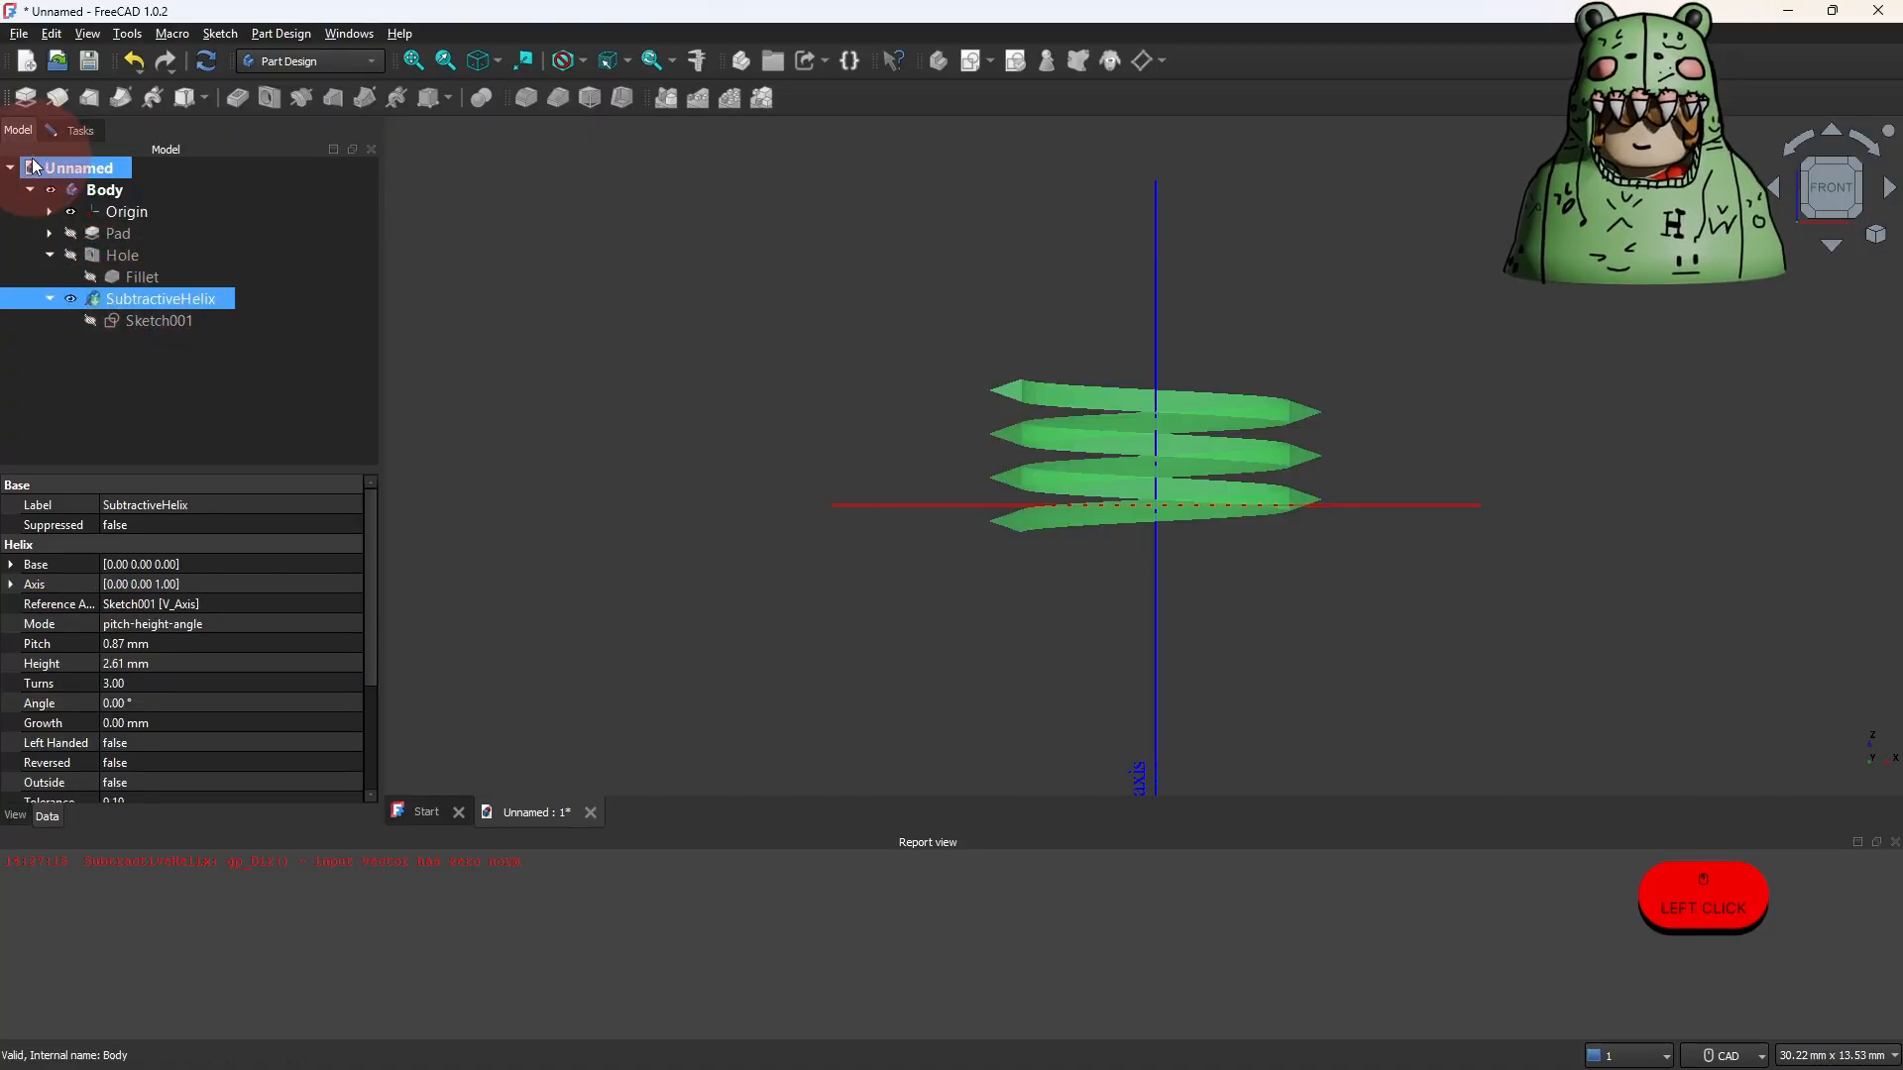
left_click(63, 130)
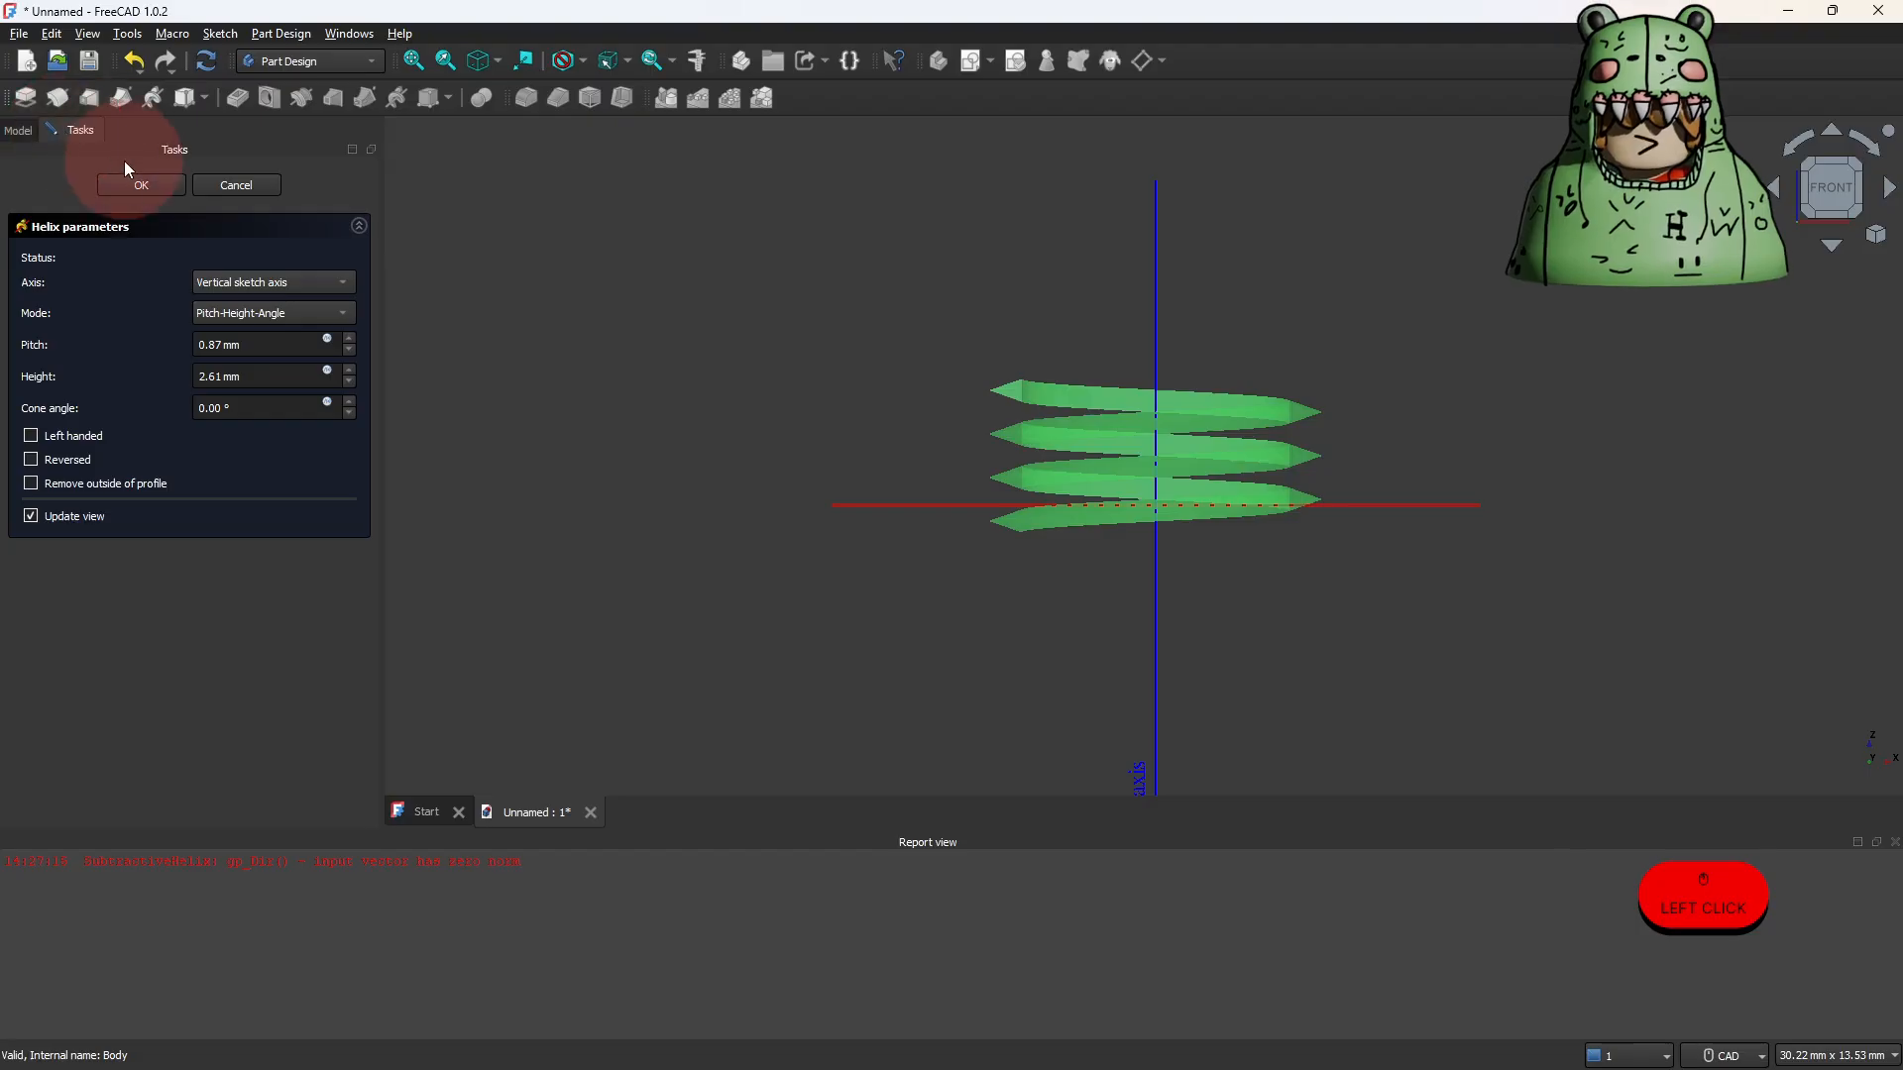
Set the subtractive helix's height to 10 mm and finish the feature.
middle_click_drag(991, 536, 769, 545)
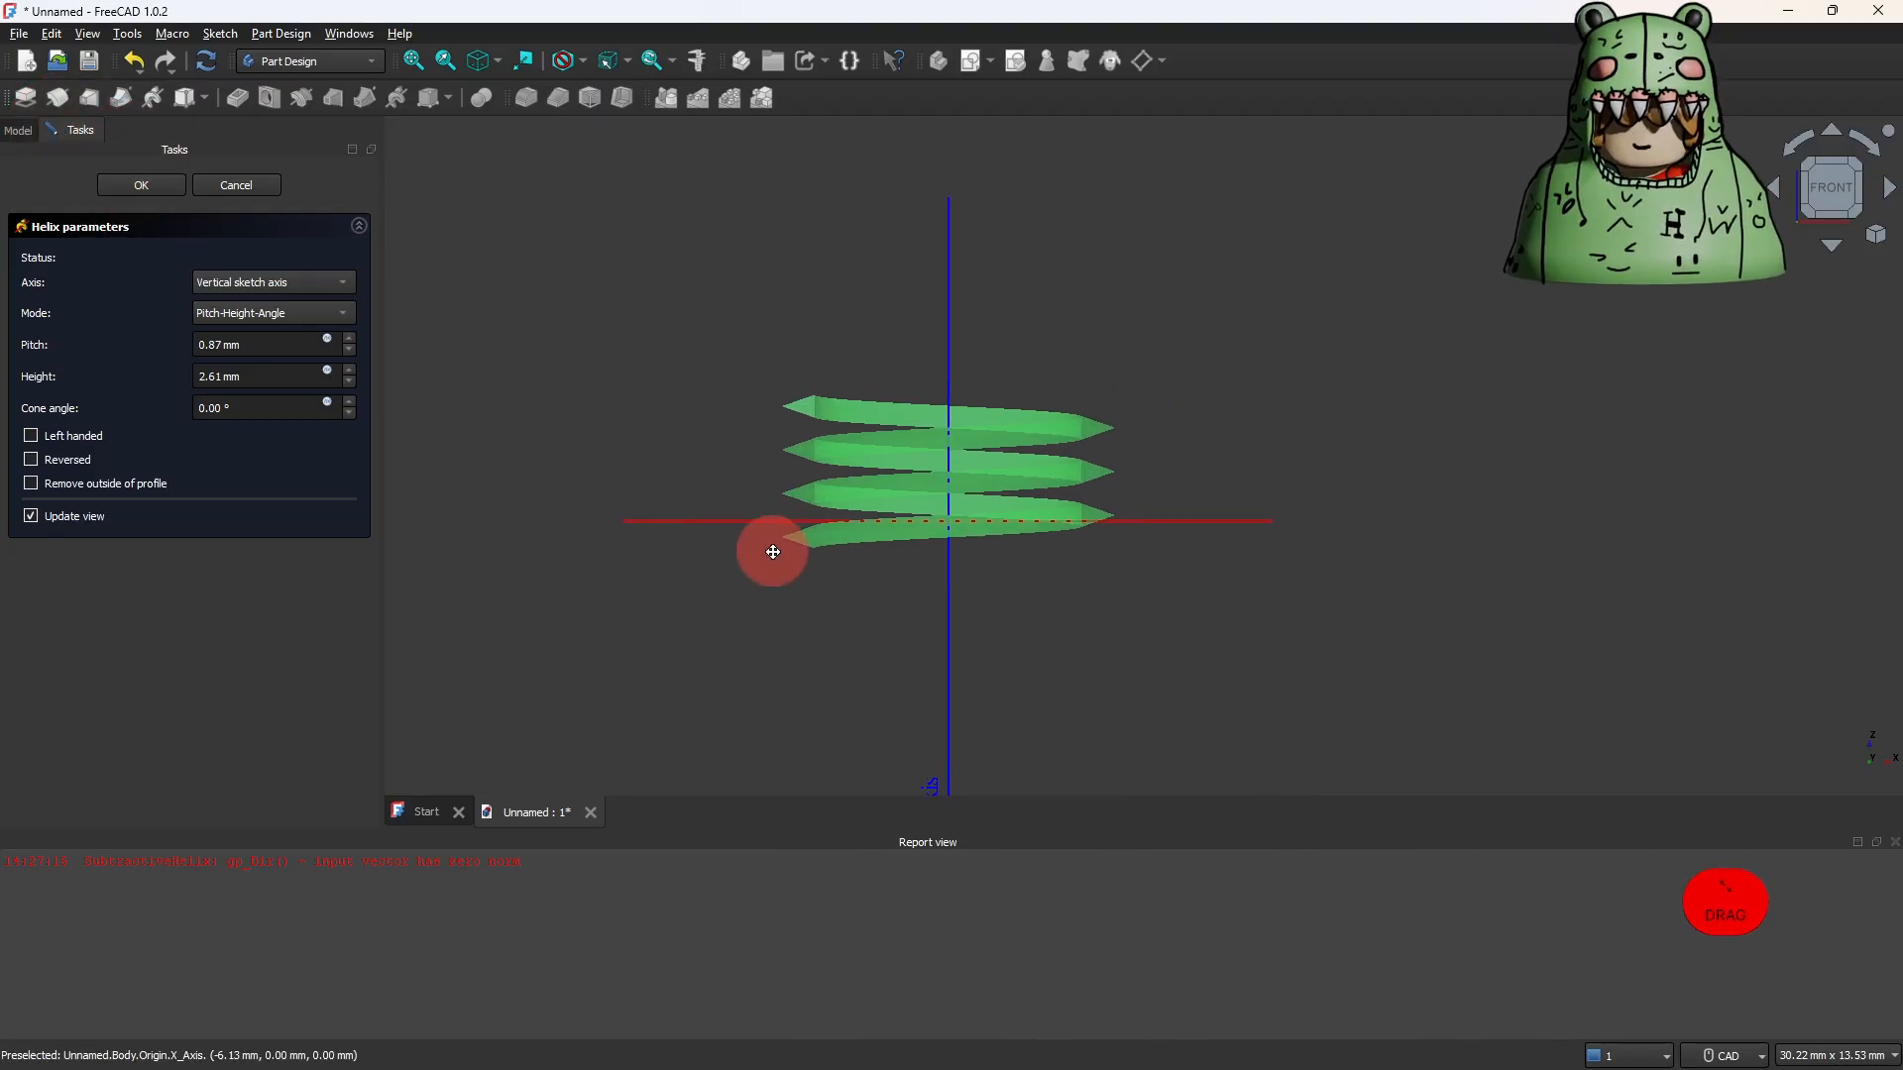
left_click(349, 373)
left_click(349, 373)
left_click(348, 373)
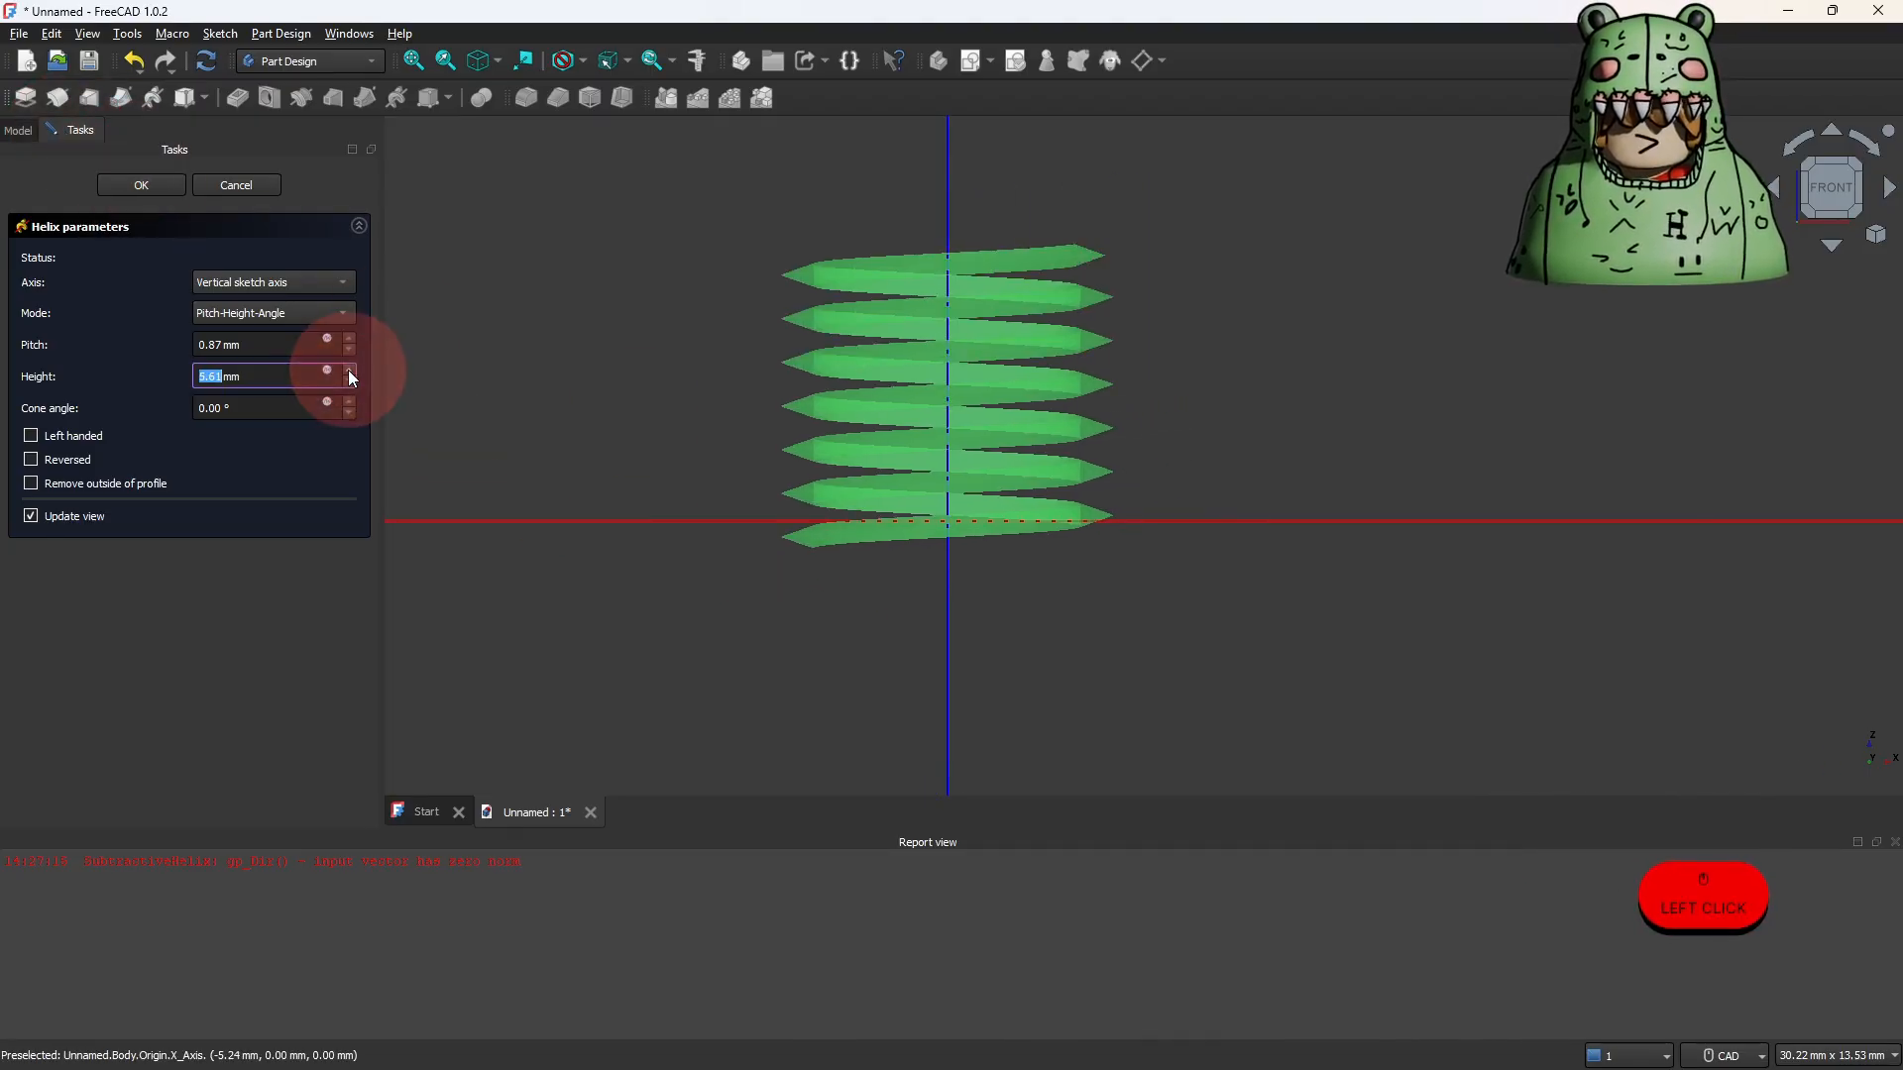
left_click(349, 373)
left_click(349, 373)
left_click(349, 372)
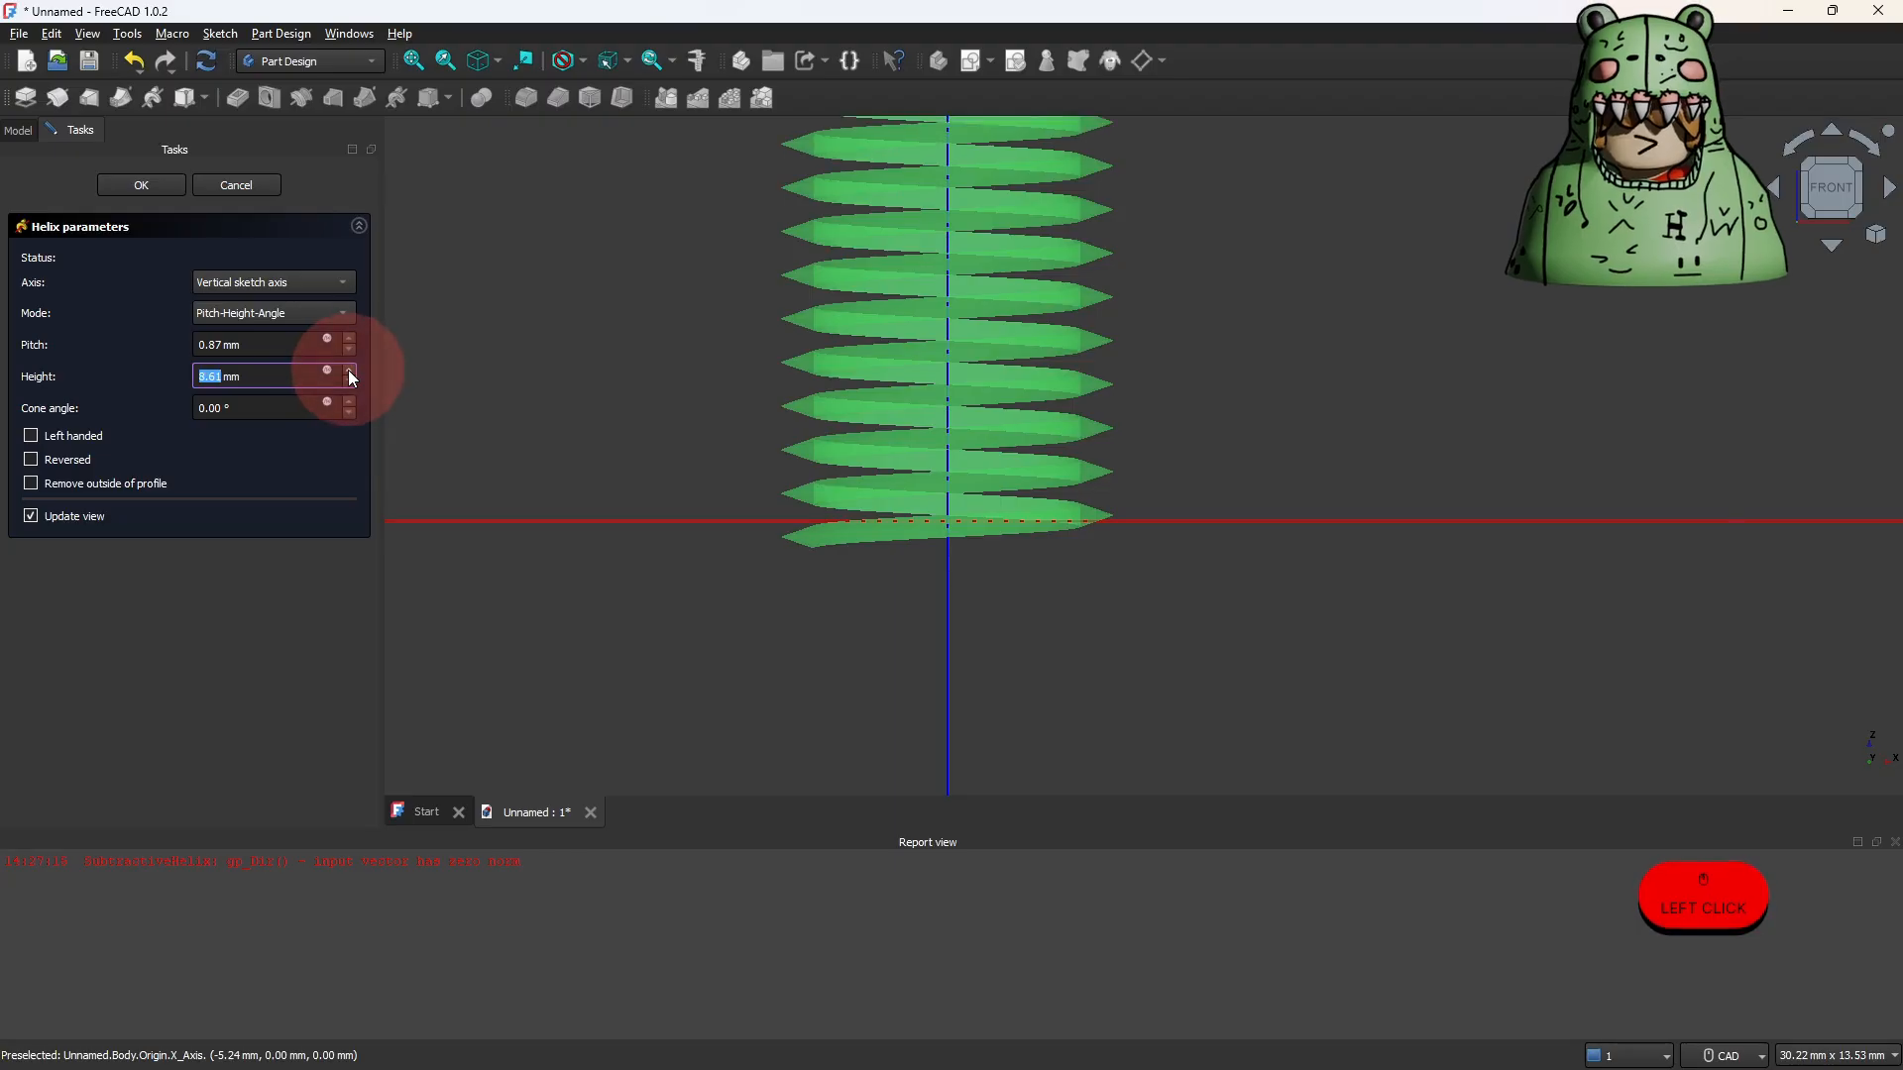
left_click(349, 374)
left_click(349, 373)
scroll(639, 391, "down", 2)
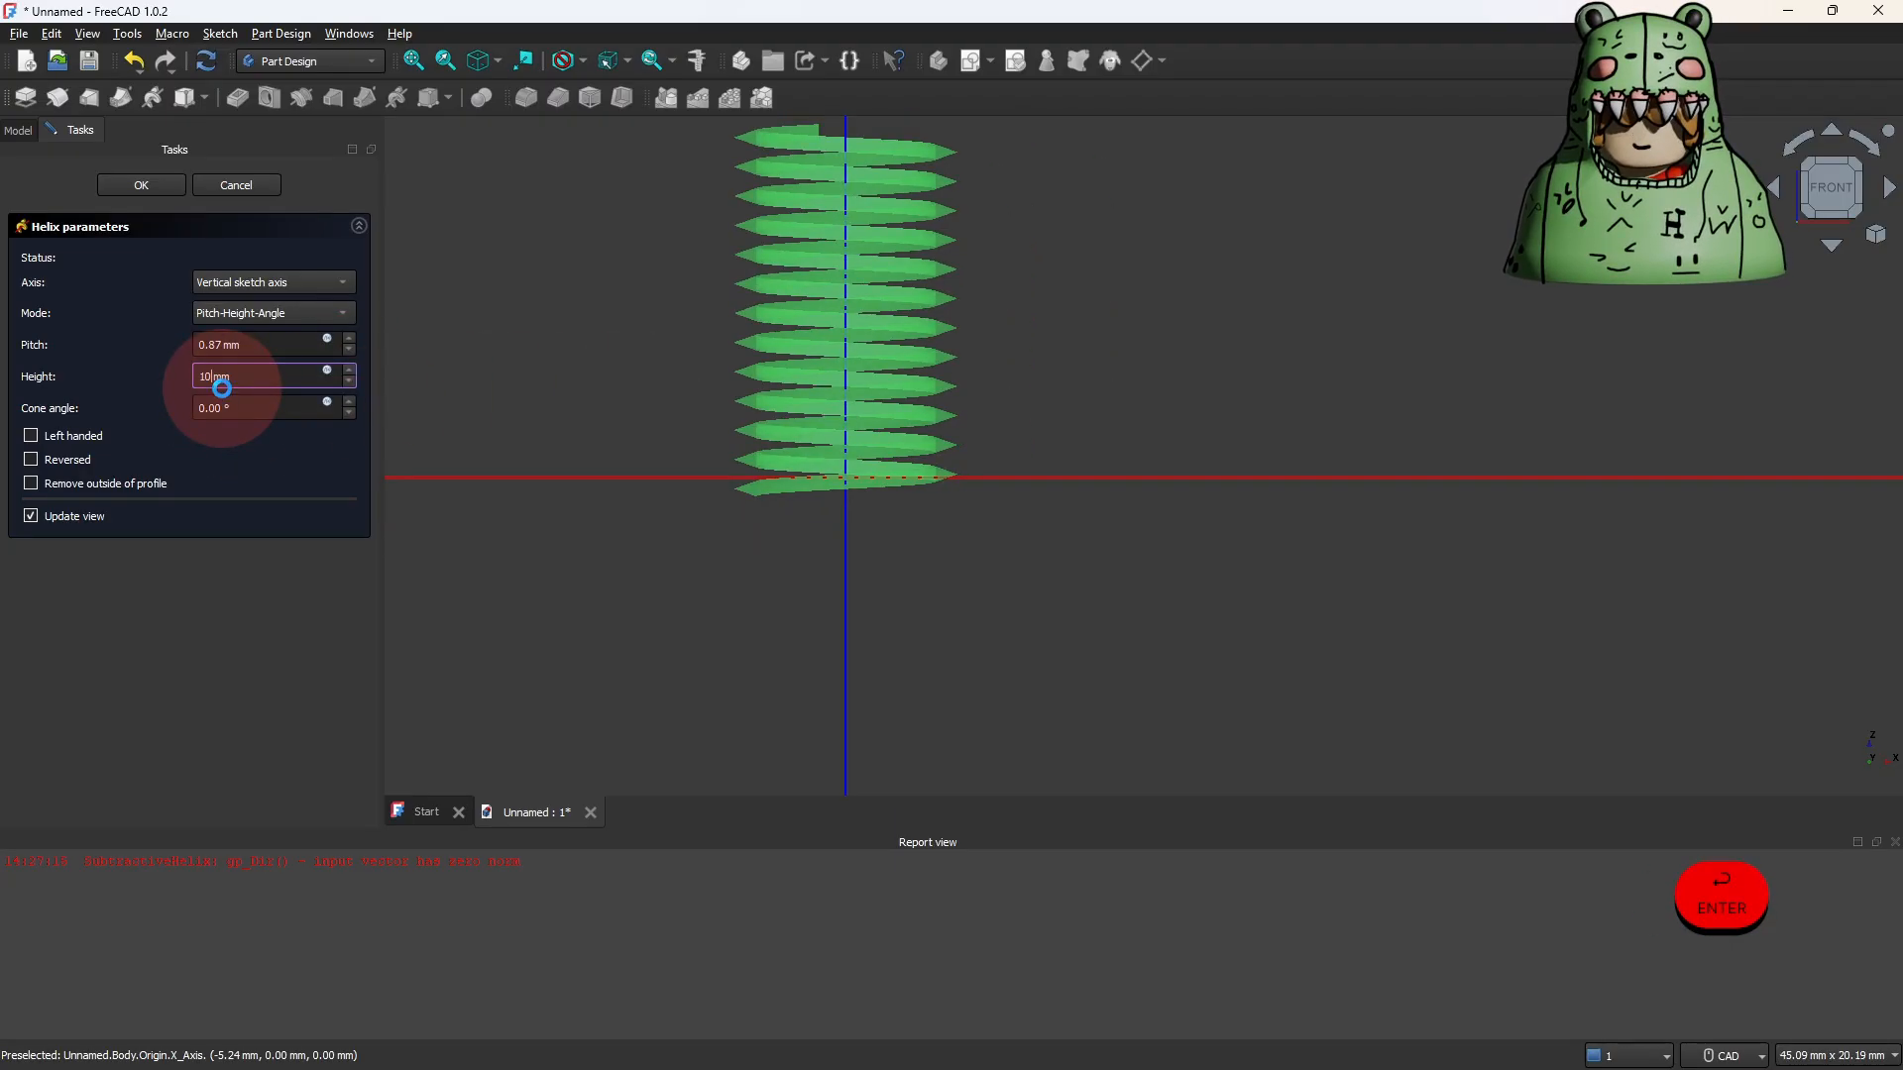
key("Return")
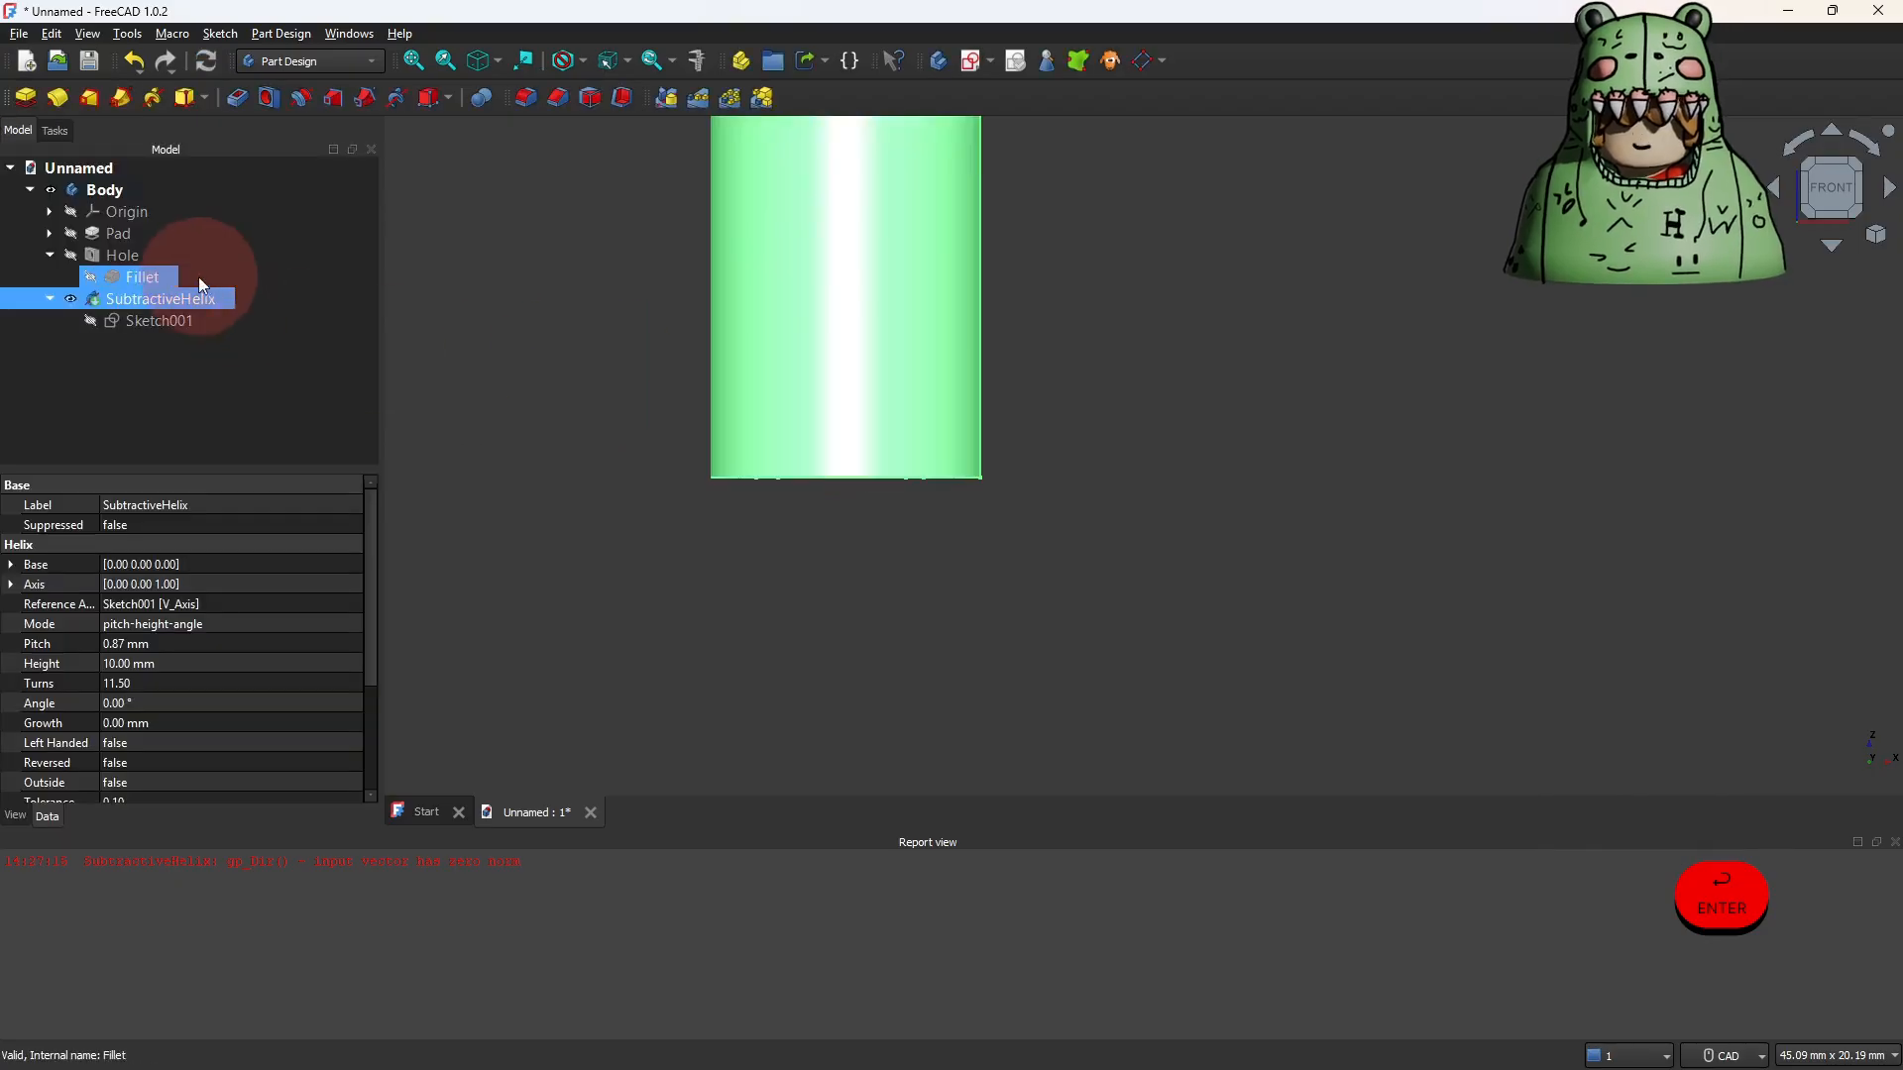
Reopen the subtractive helix for editing and hide the Hole to isolate the thread preview.
left_click(70, 301)
left_click(74, 303)
scroll(559, 371, "down", 2)
scroll(559, 371, "up", 1)
middle_click_drag(559, 370, 582, 438)
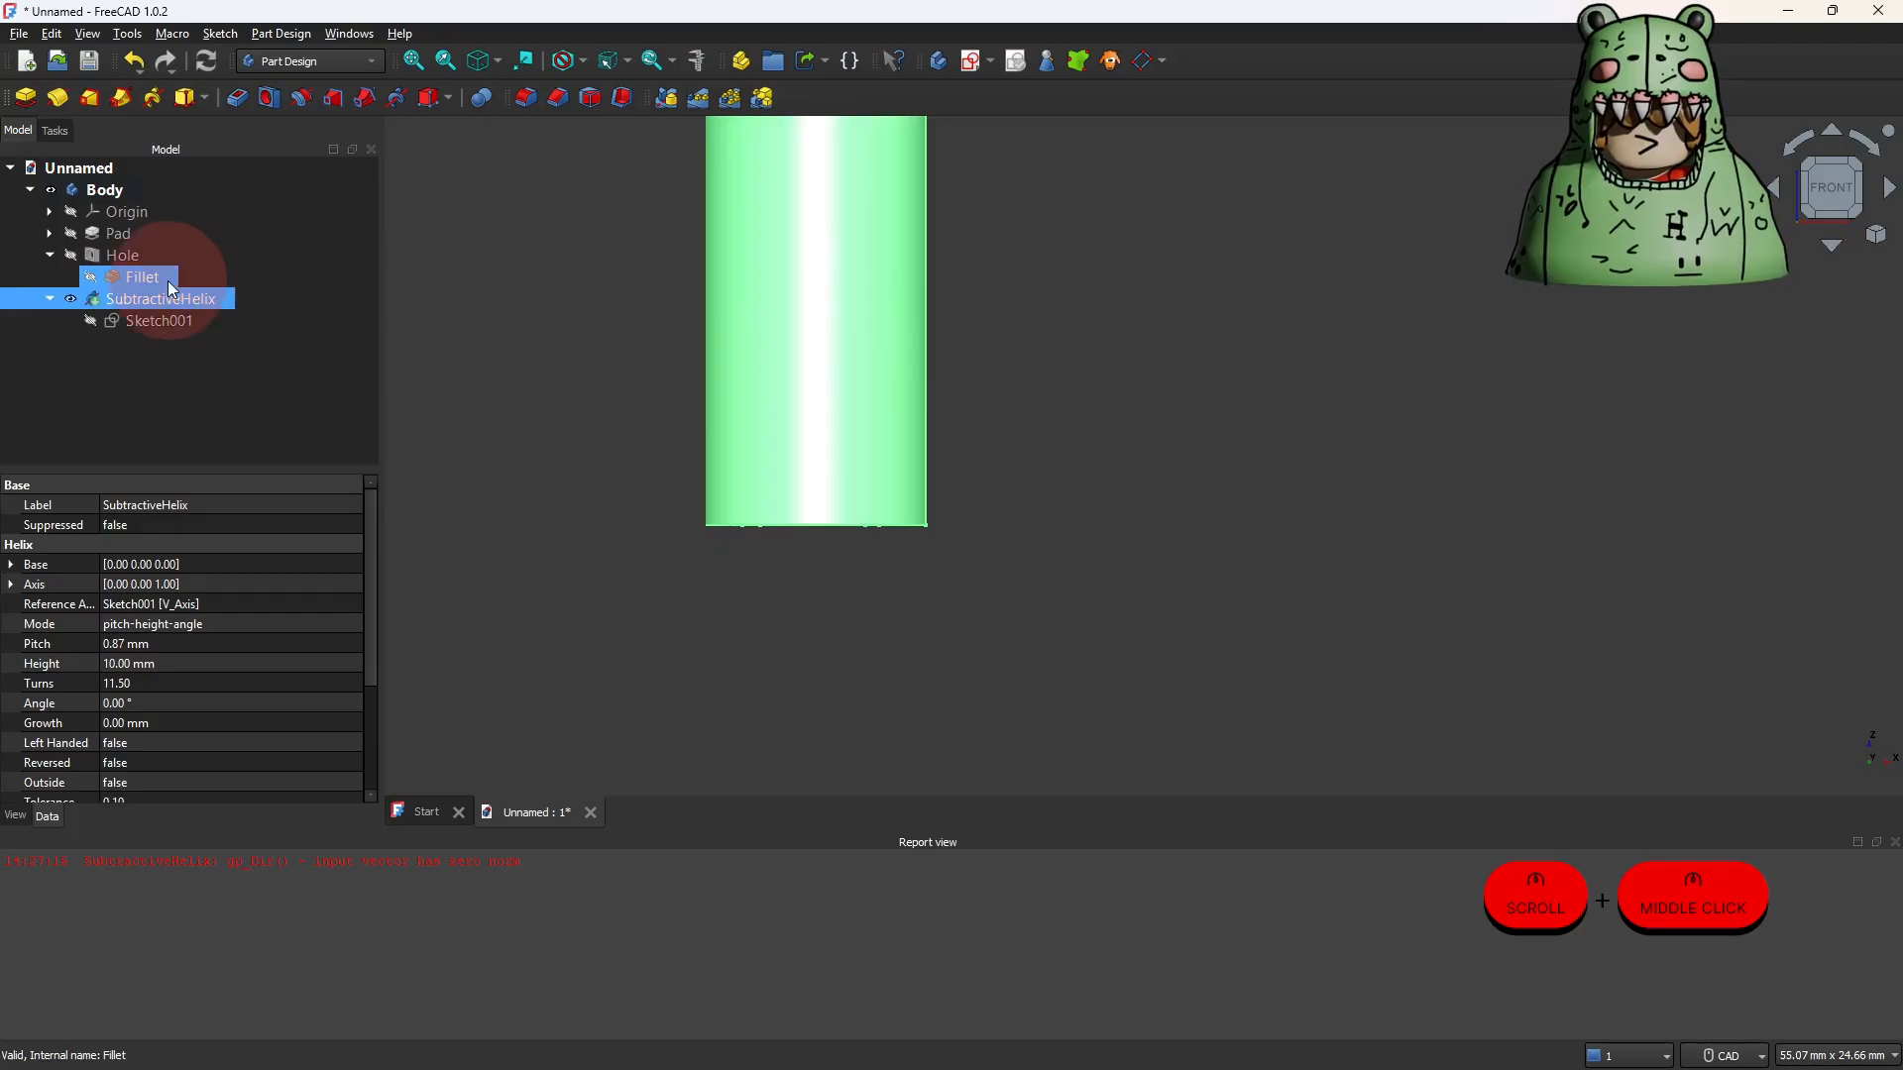
double_click(101, 300)
left_click(18, 130)
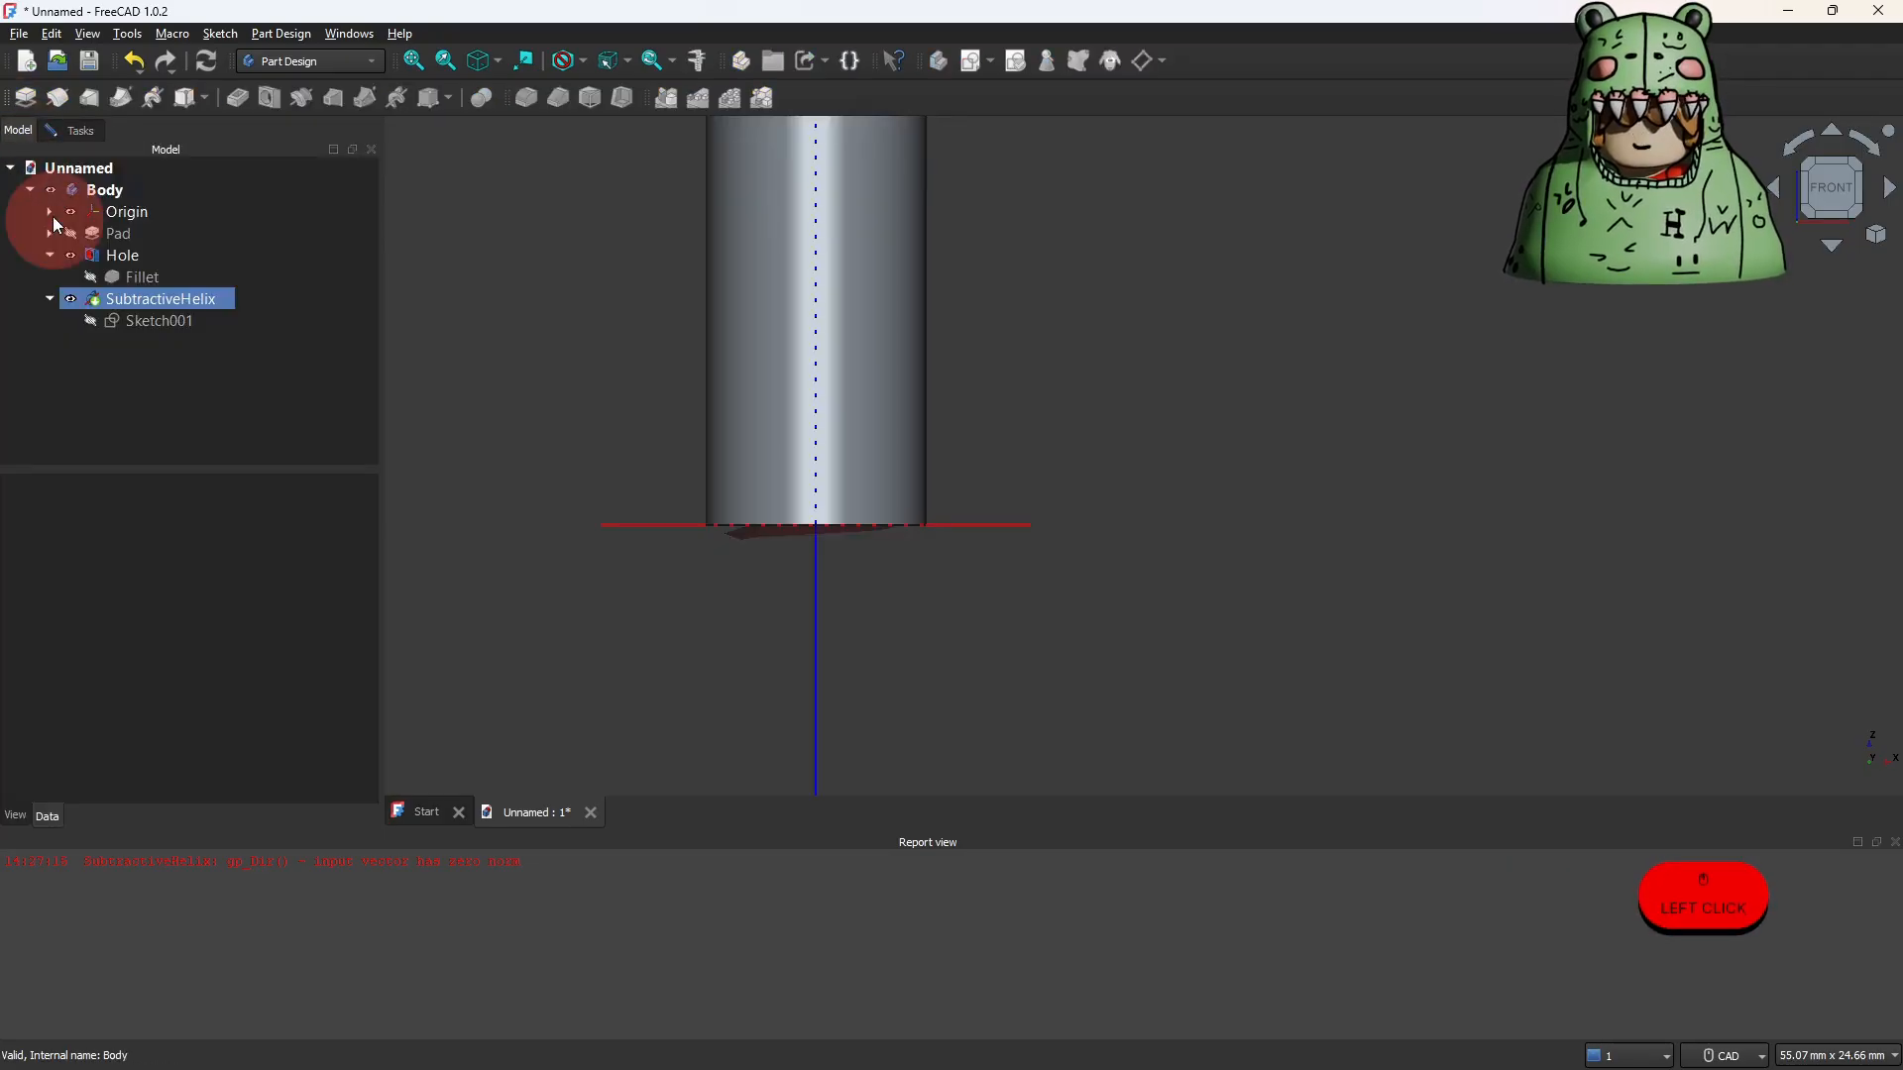
left_click(69, 257)
left_click(70, 255)
left_click(111, 297)
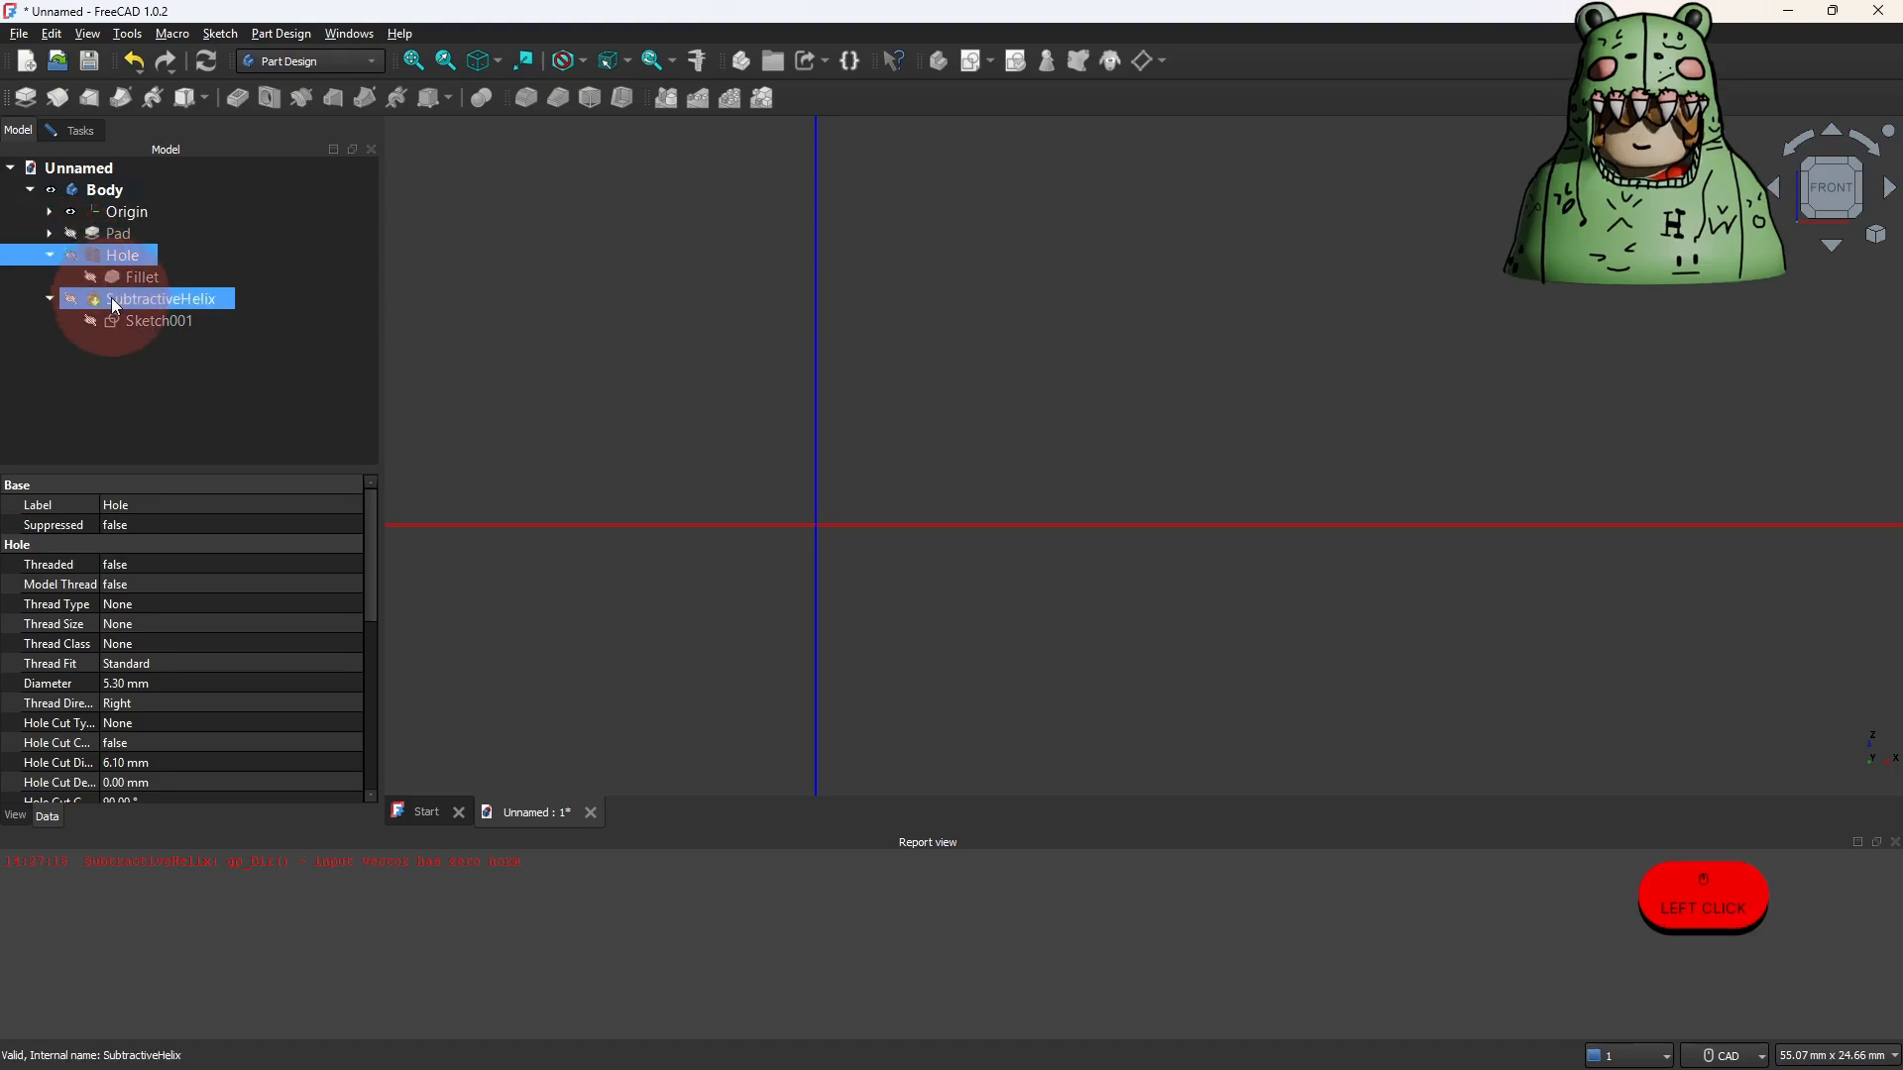
left_click(71, 298)
left_click(78, 137)
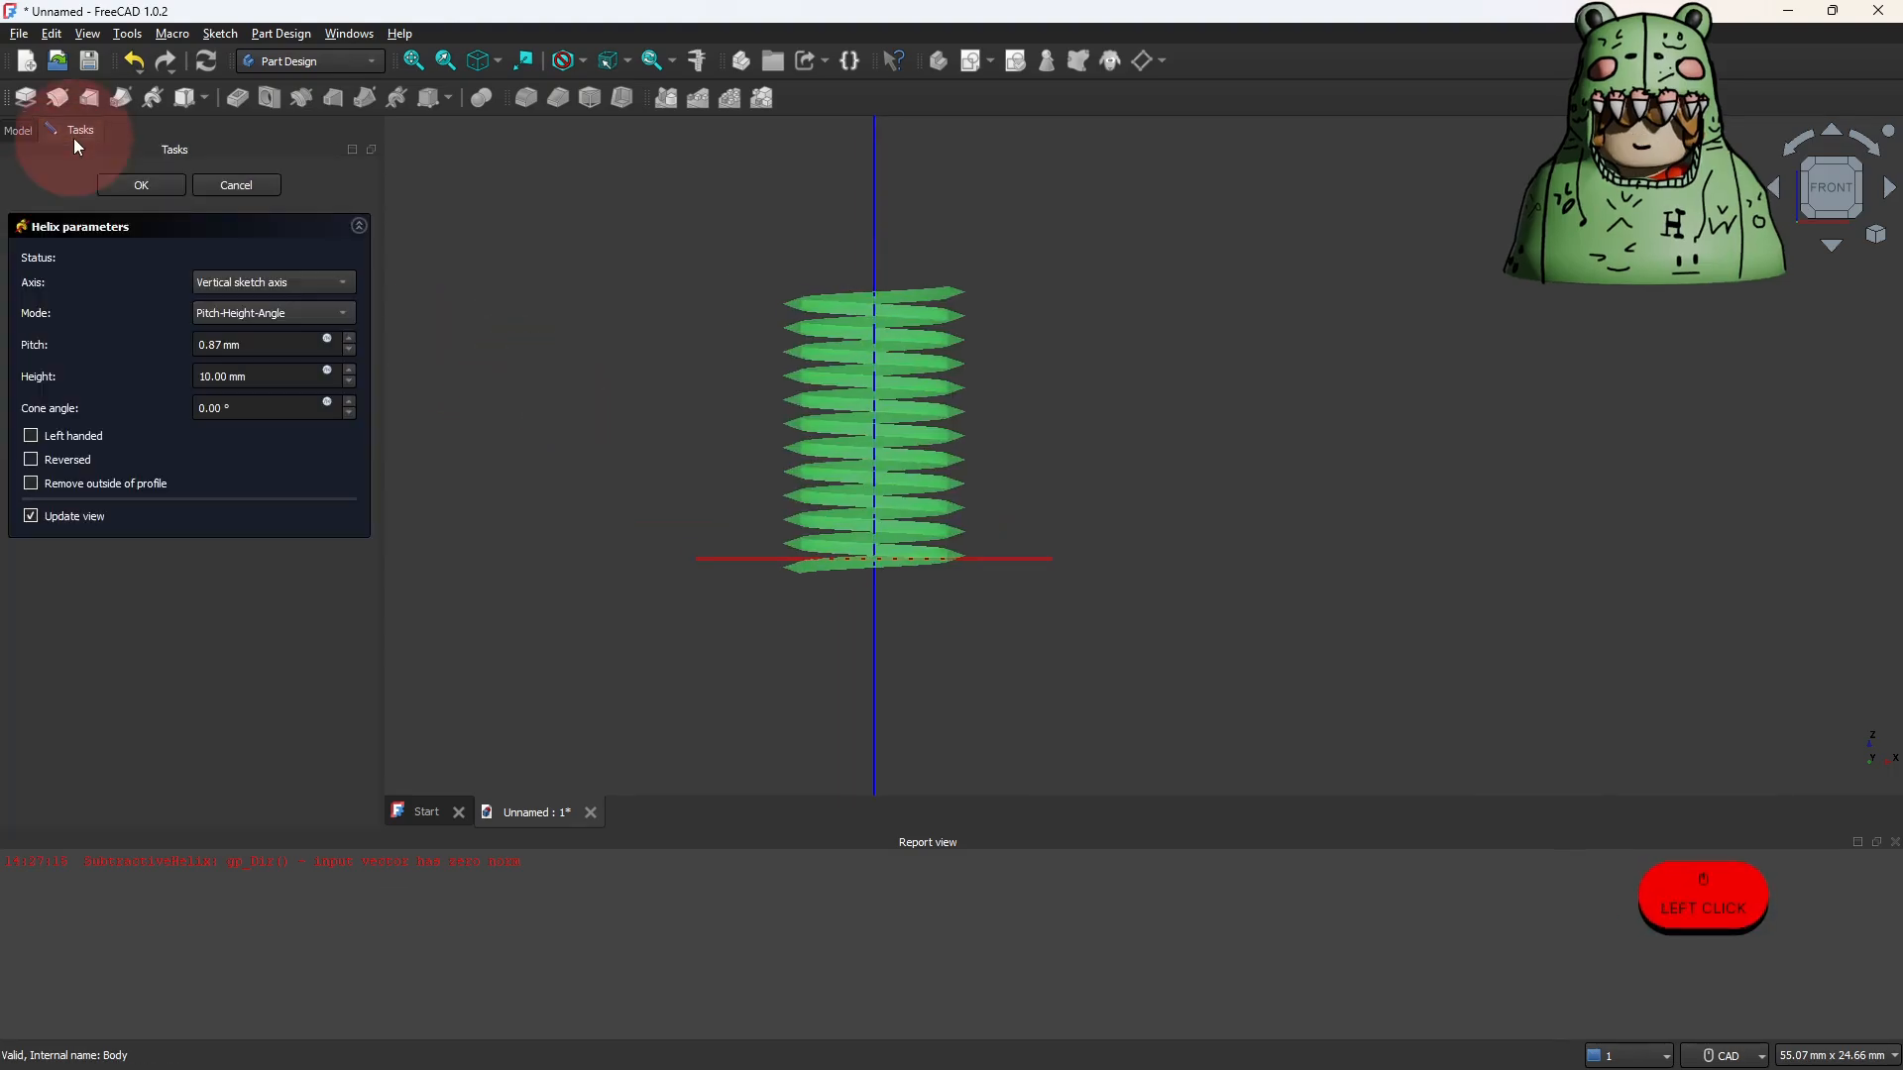
Examine the helix's pitch setting and turn spacing, and compare them with the thread pitch diagram in the browser.
left_click(242, 333)
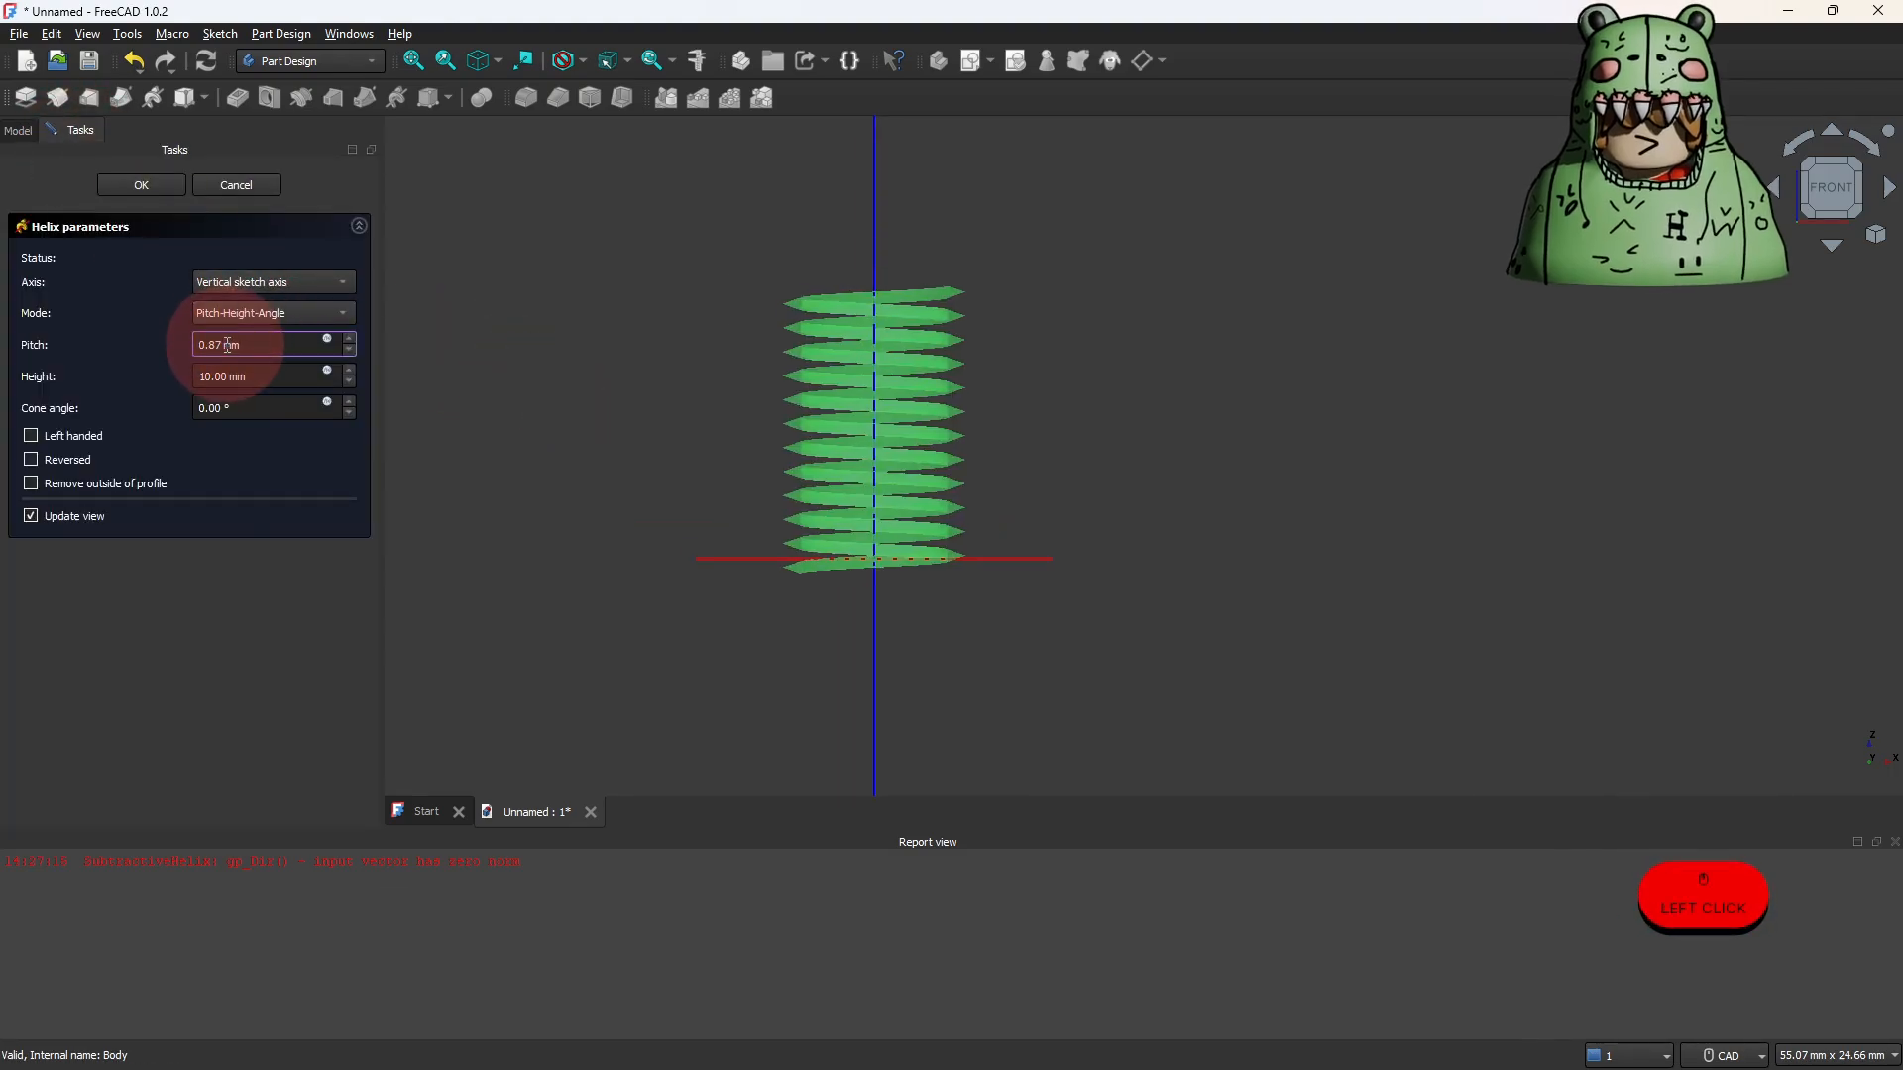
scroll(864, 415, "up", 3)
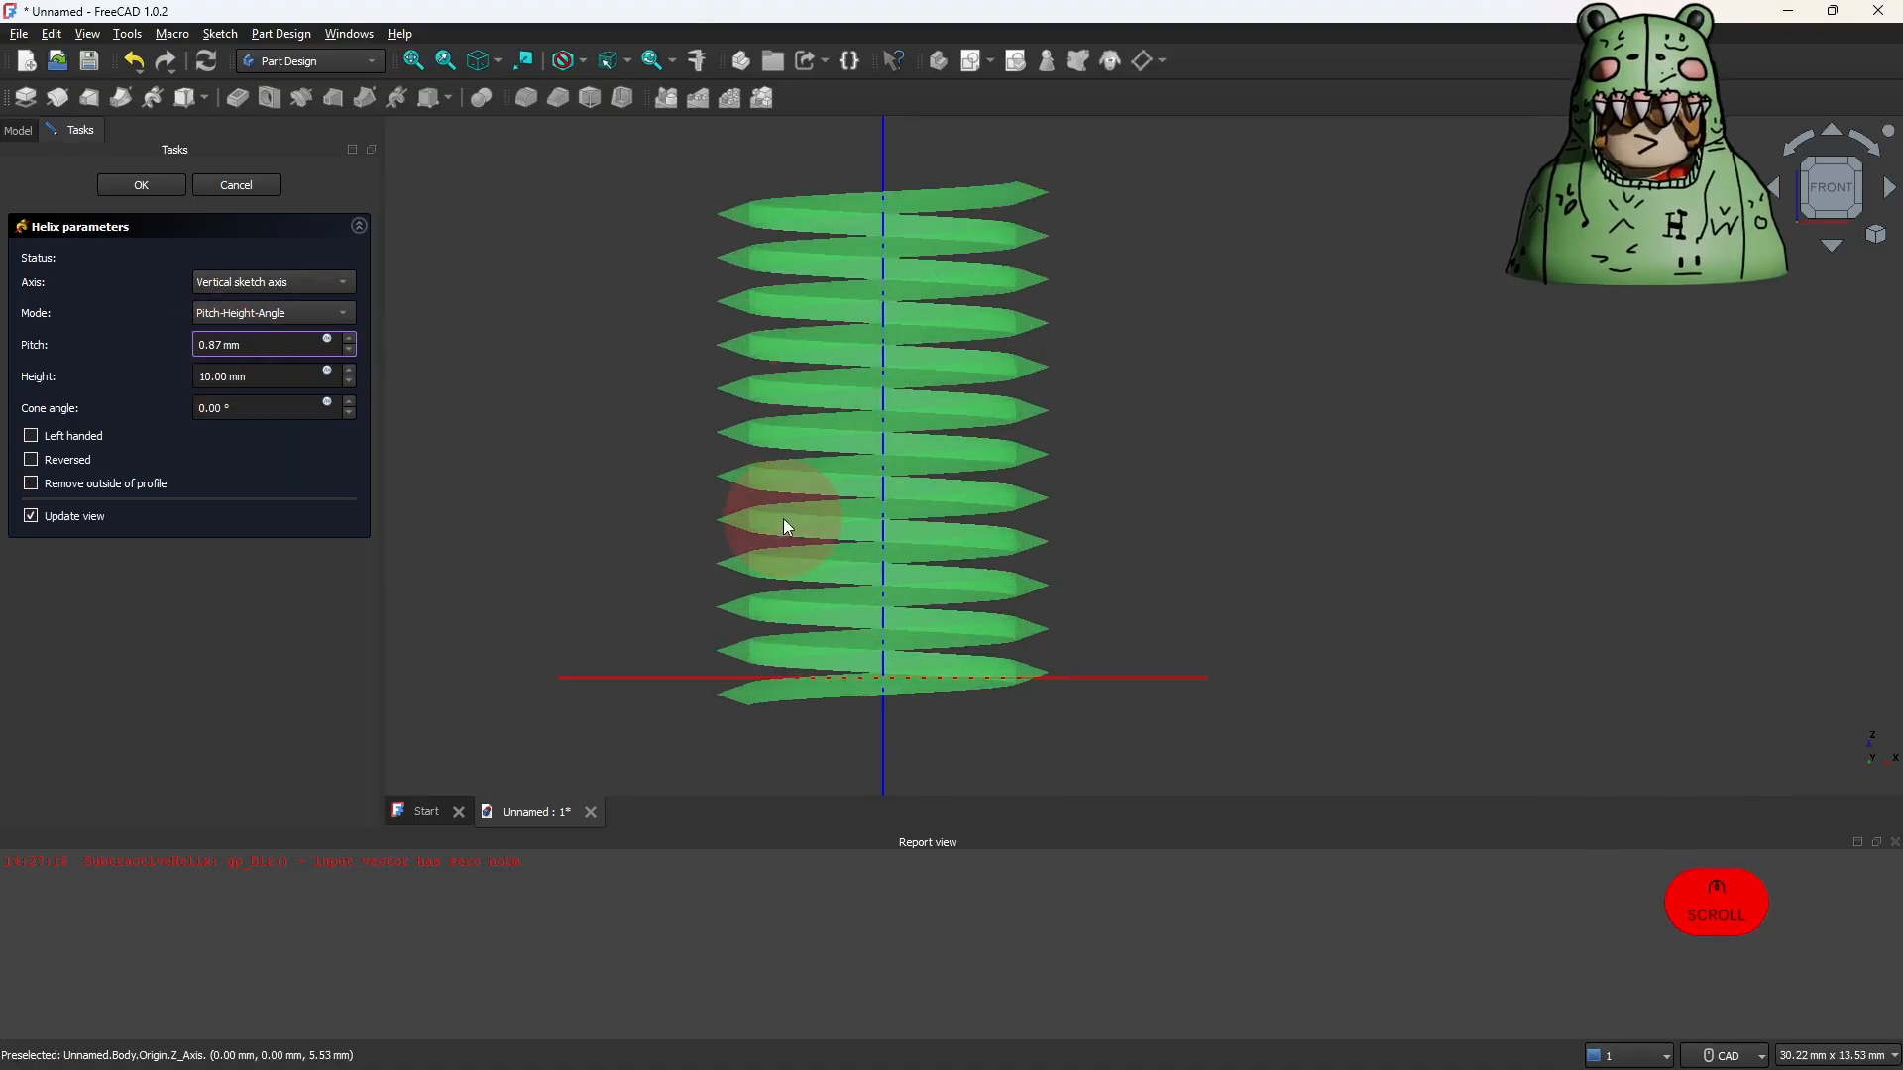
scroll(787, 613, "up", 2)
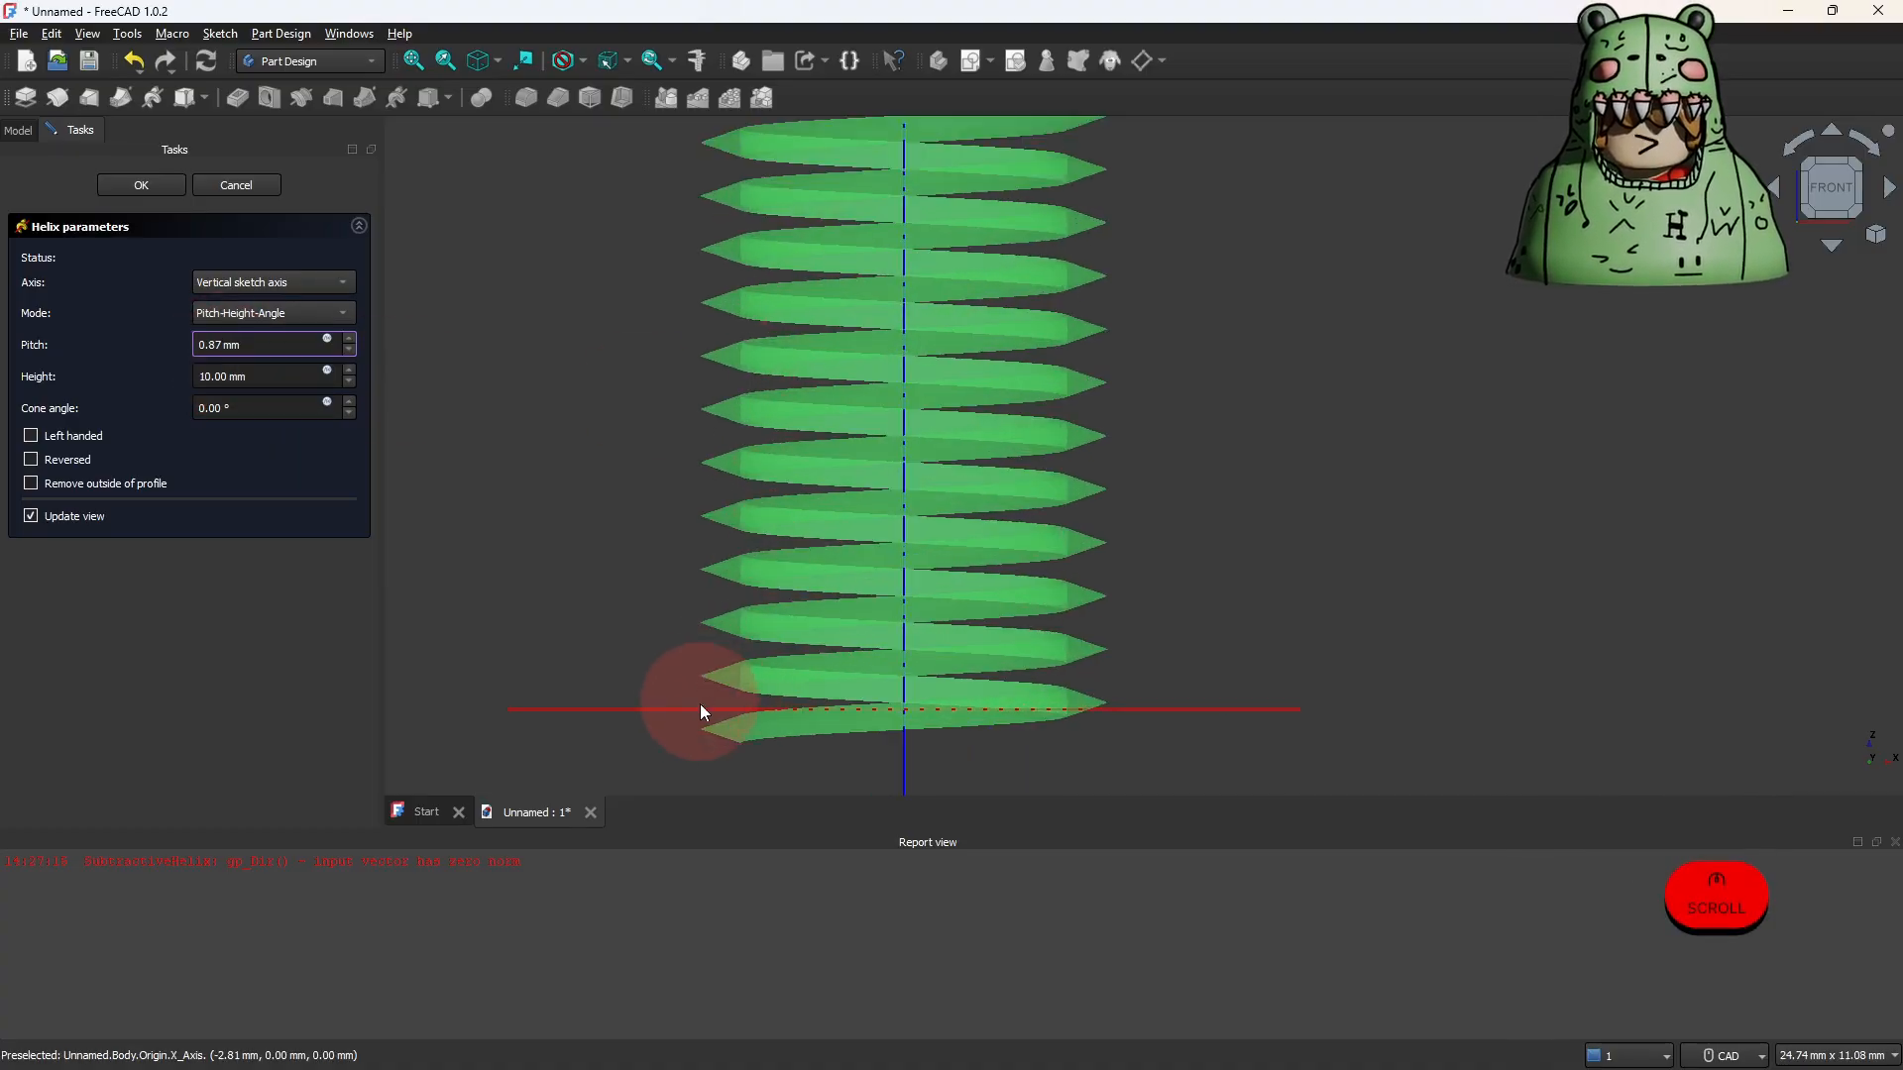
mouse_move(885, 1059)
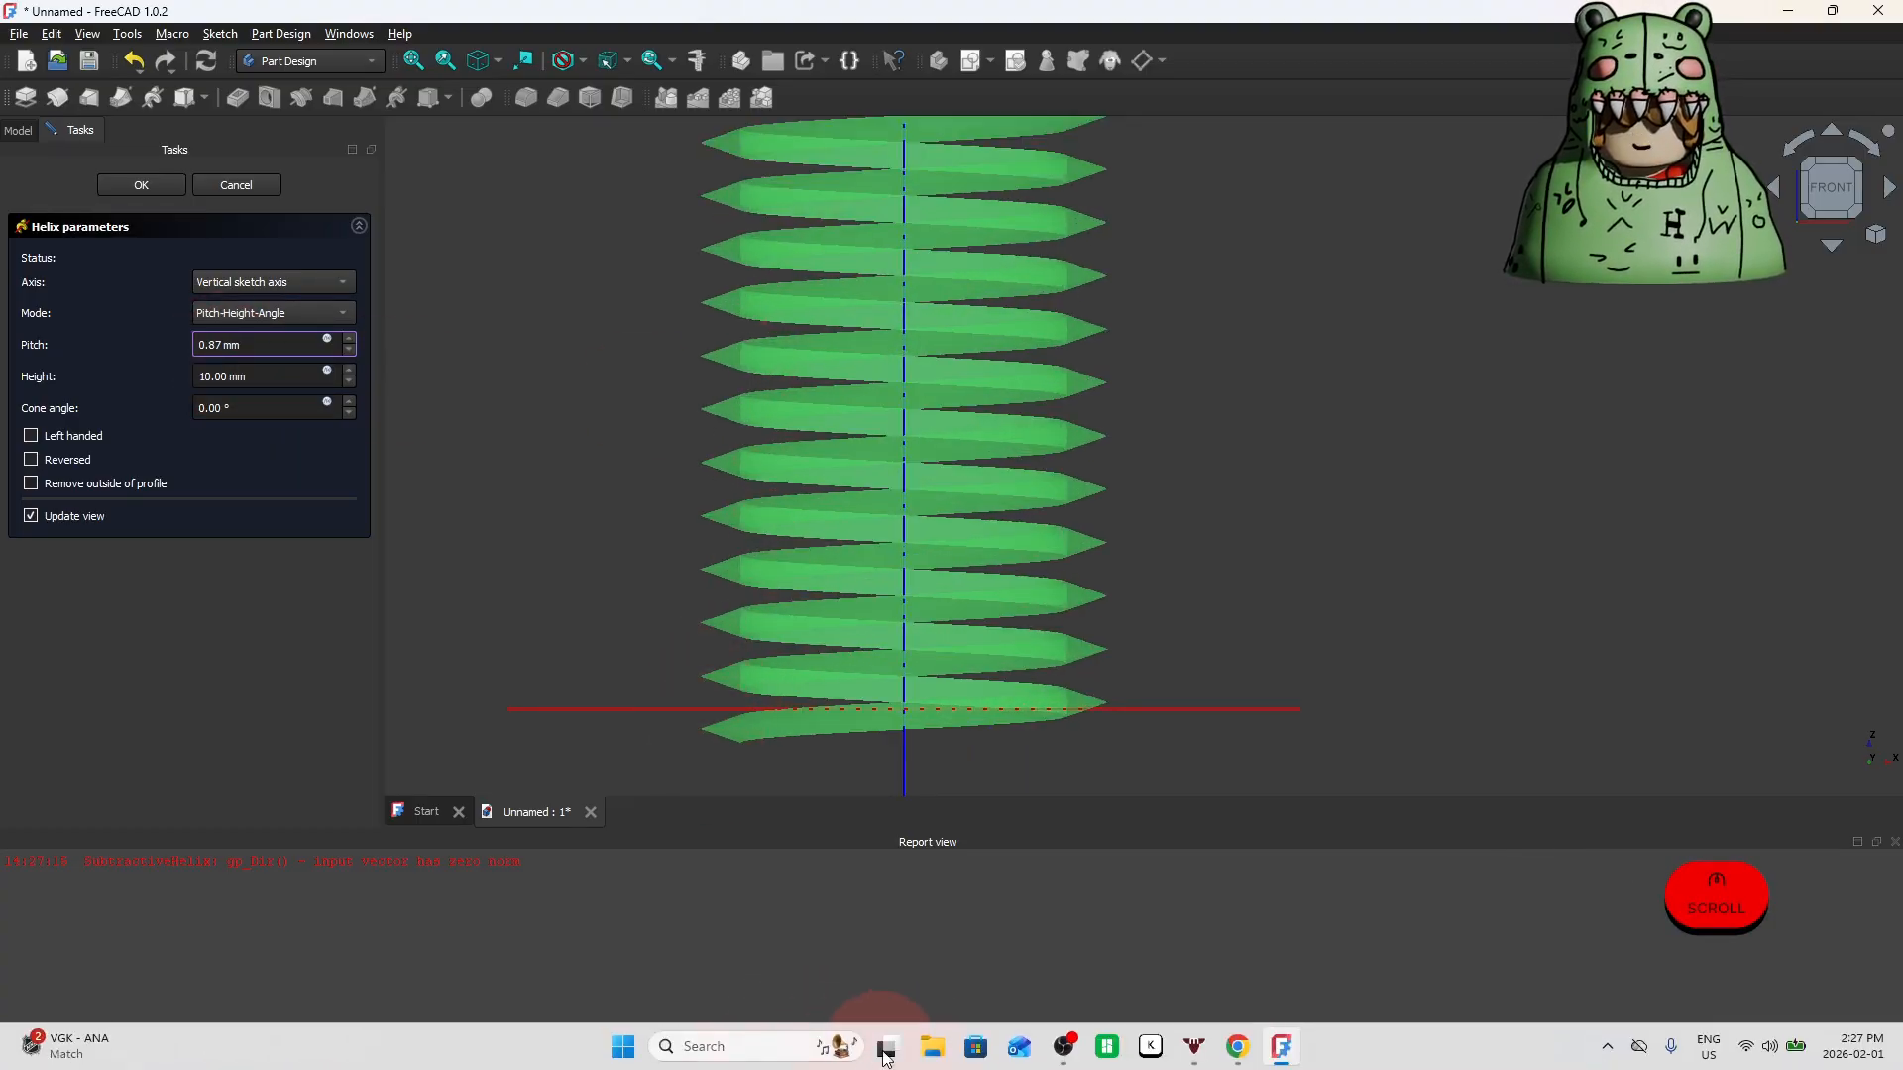
left_click(1198, 1047)
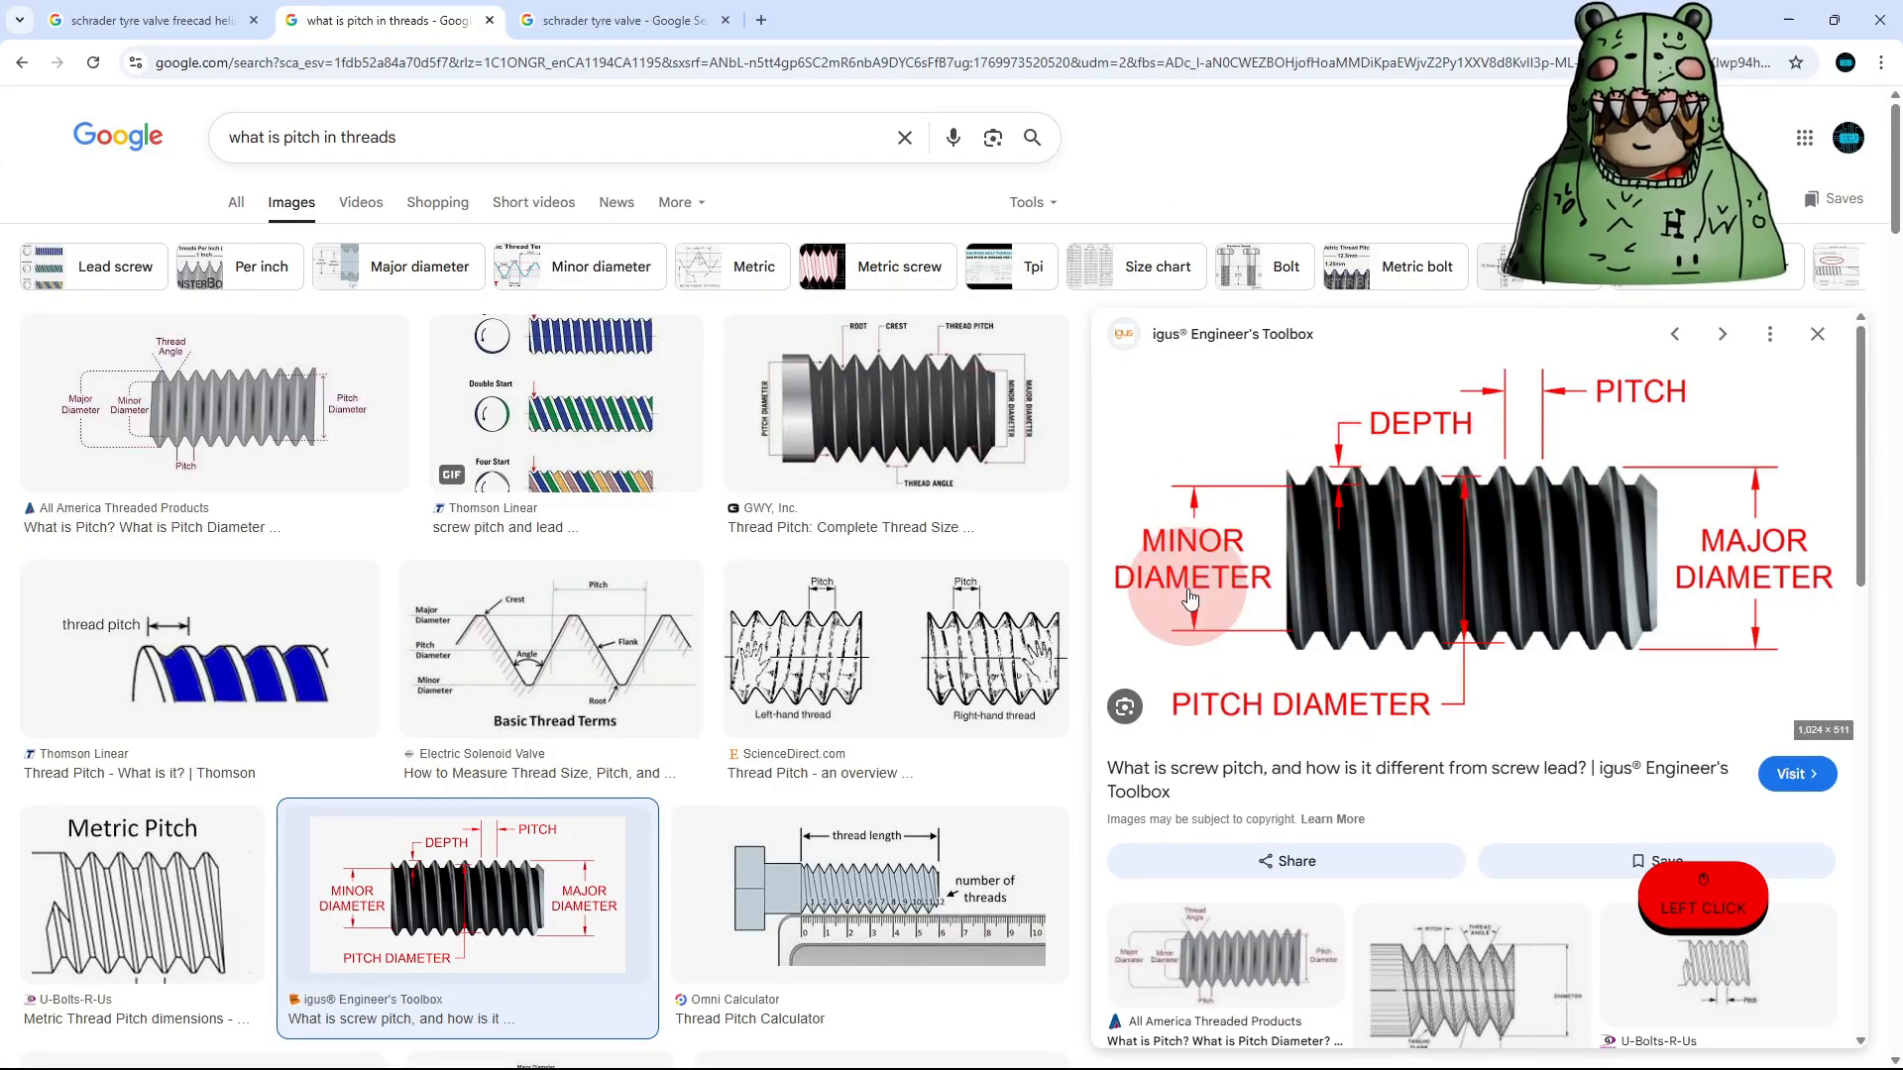
mouse_move(1196, 1063)
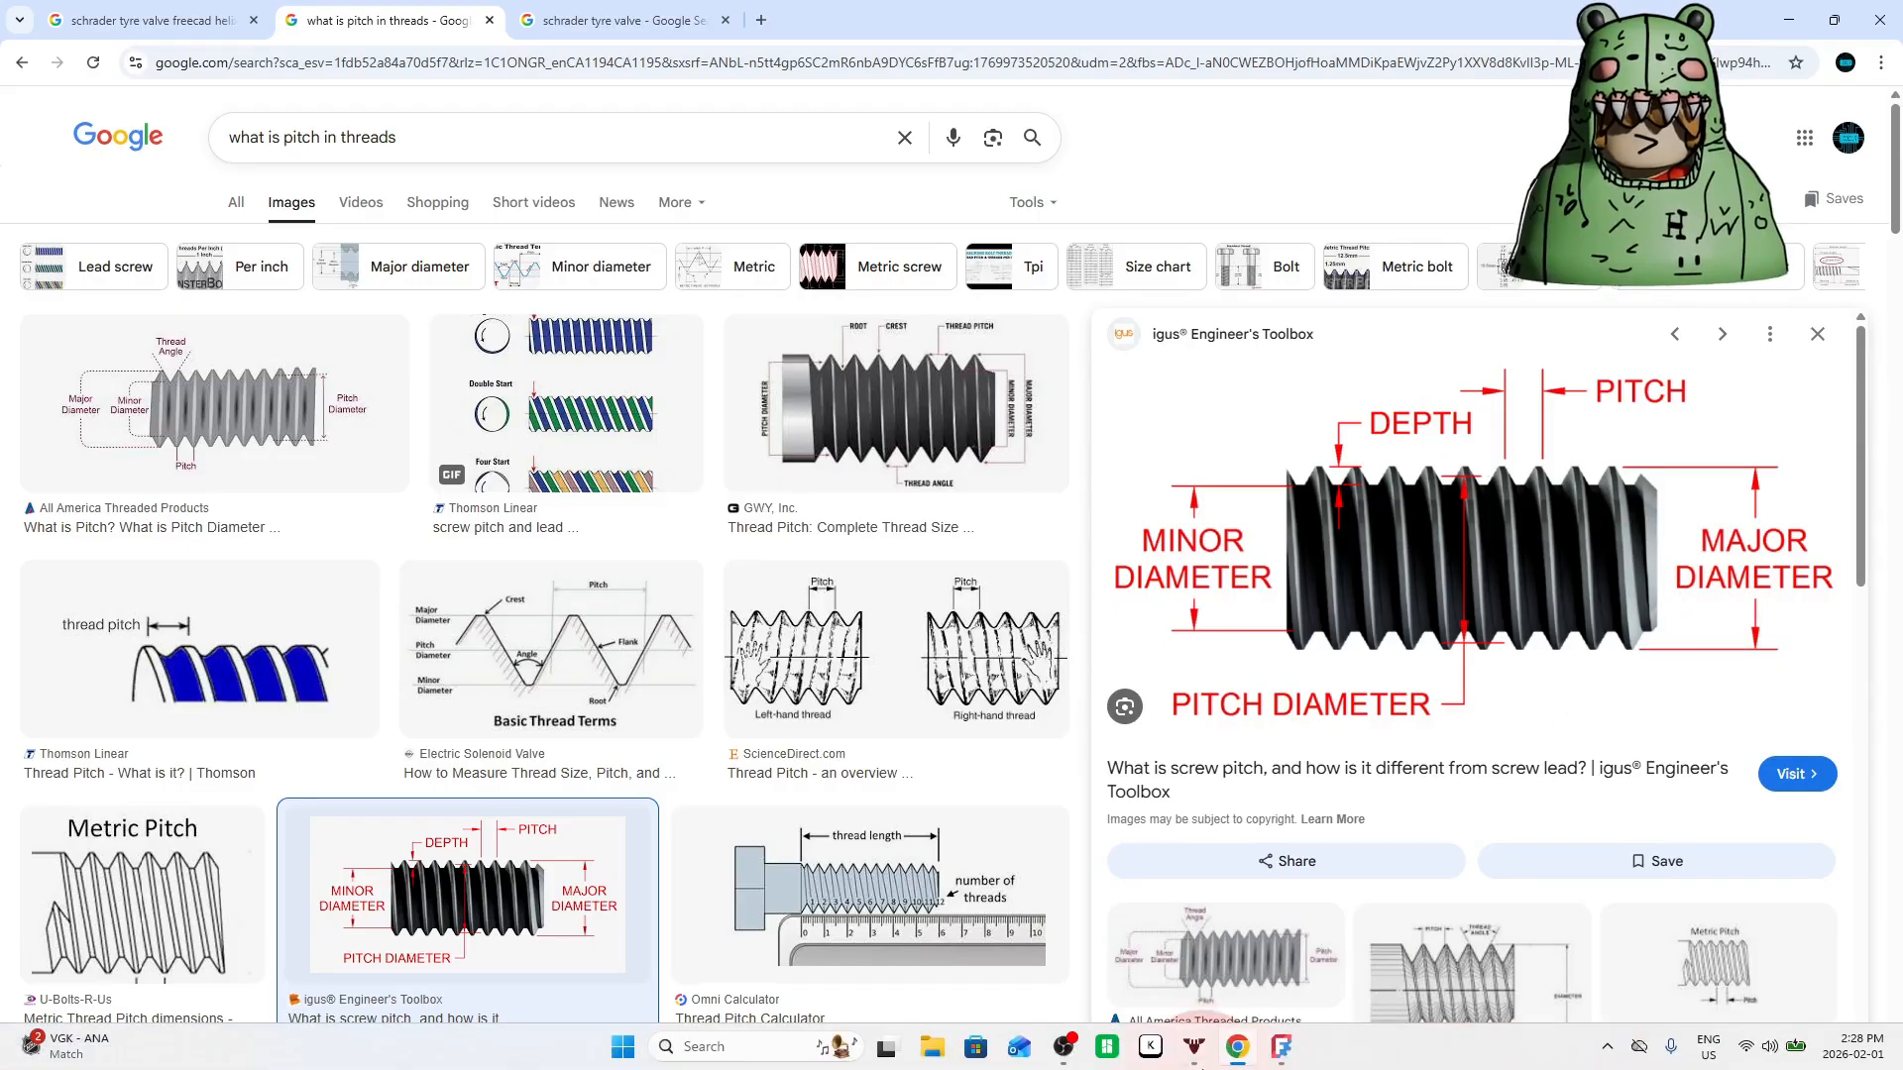
left_click(1266, 1056)
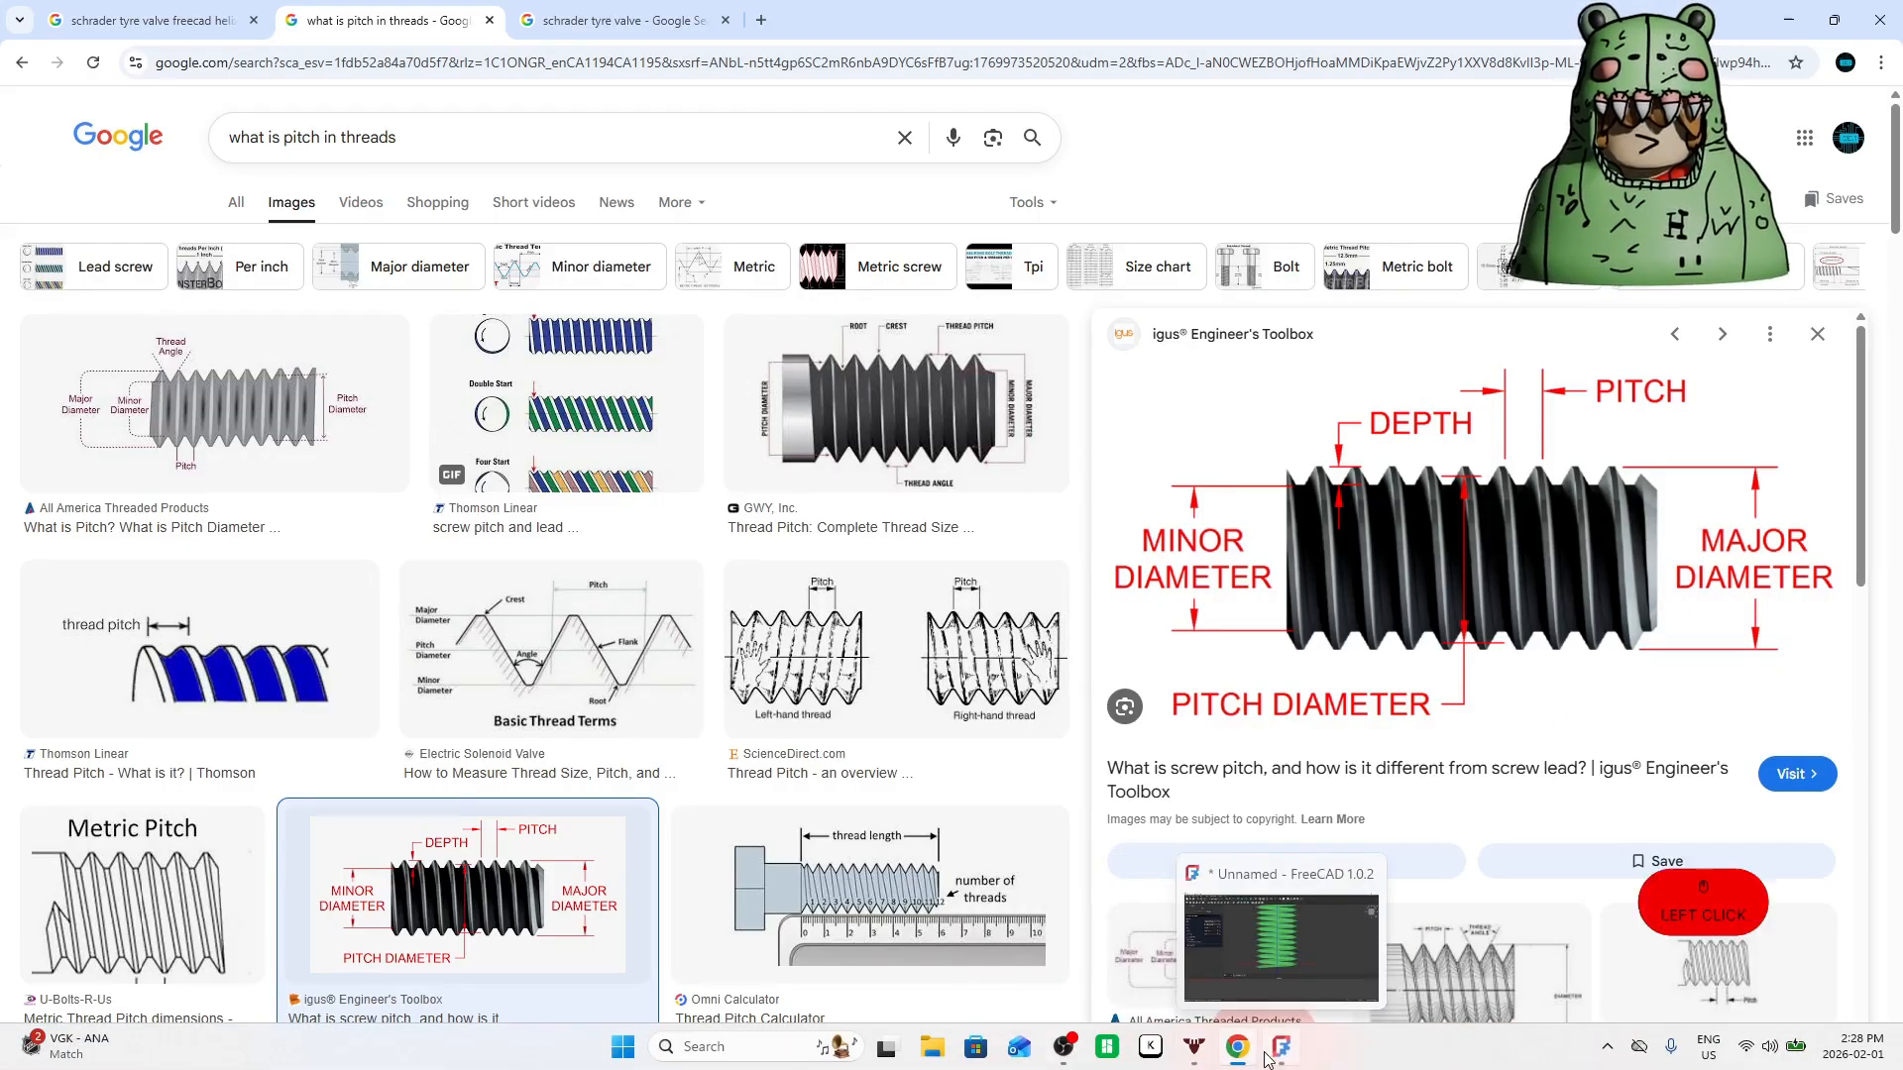
scroll(872, 689, "up", 3)
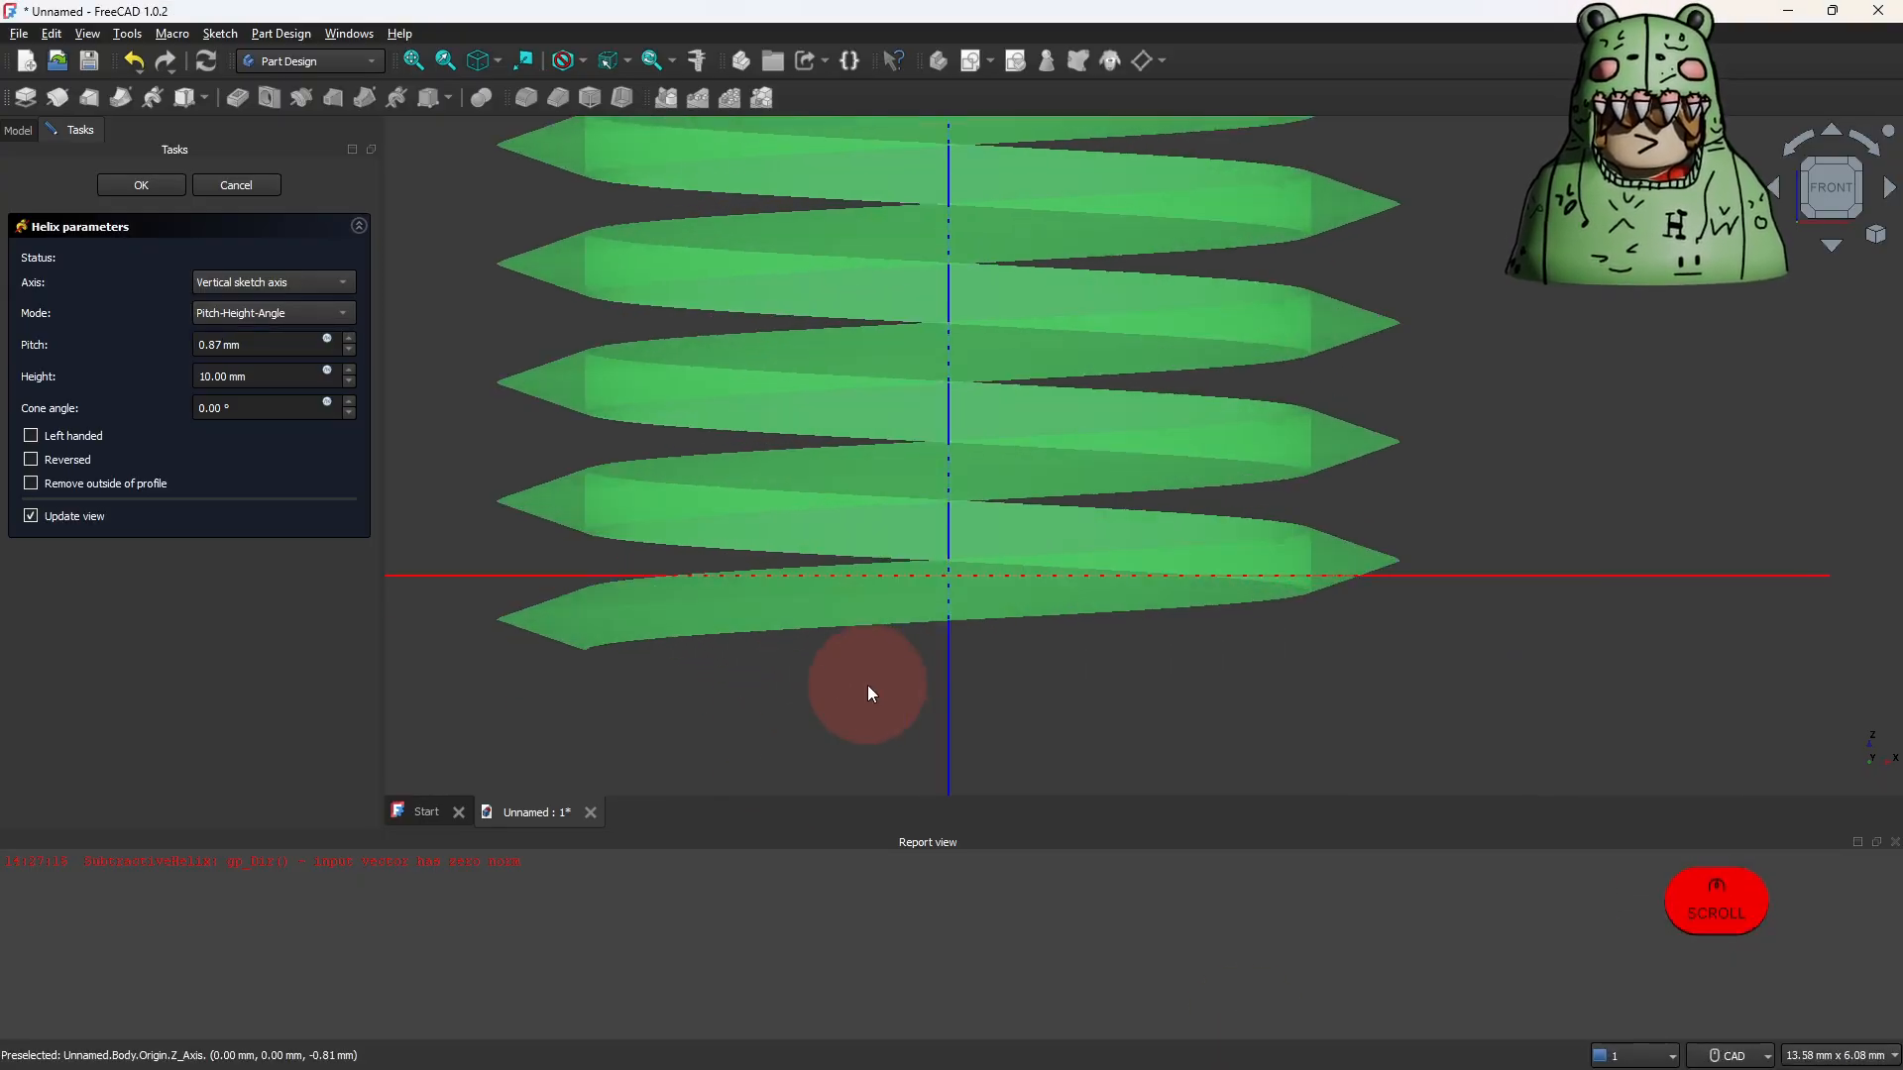
Open Sketch001 and review the 0.1 mm vertical offset above the triangle without changing it.
left_click(11, 130)
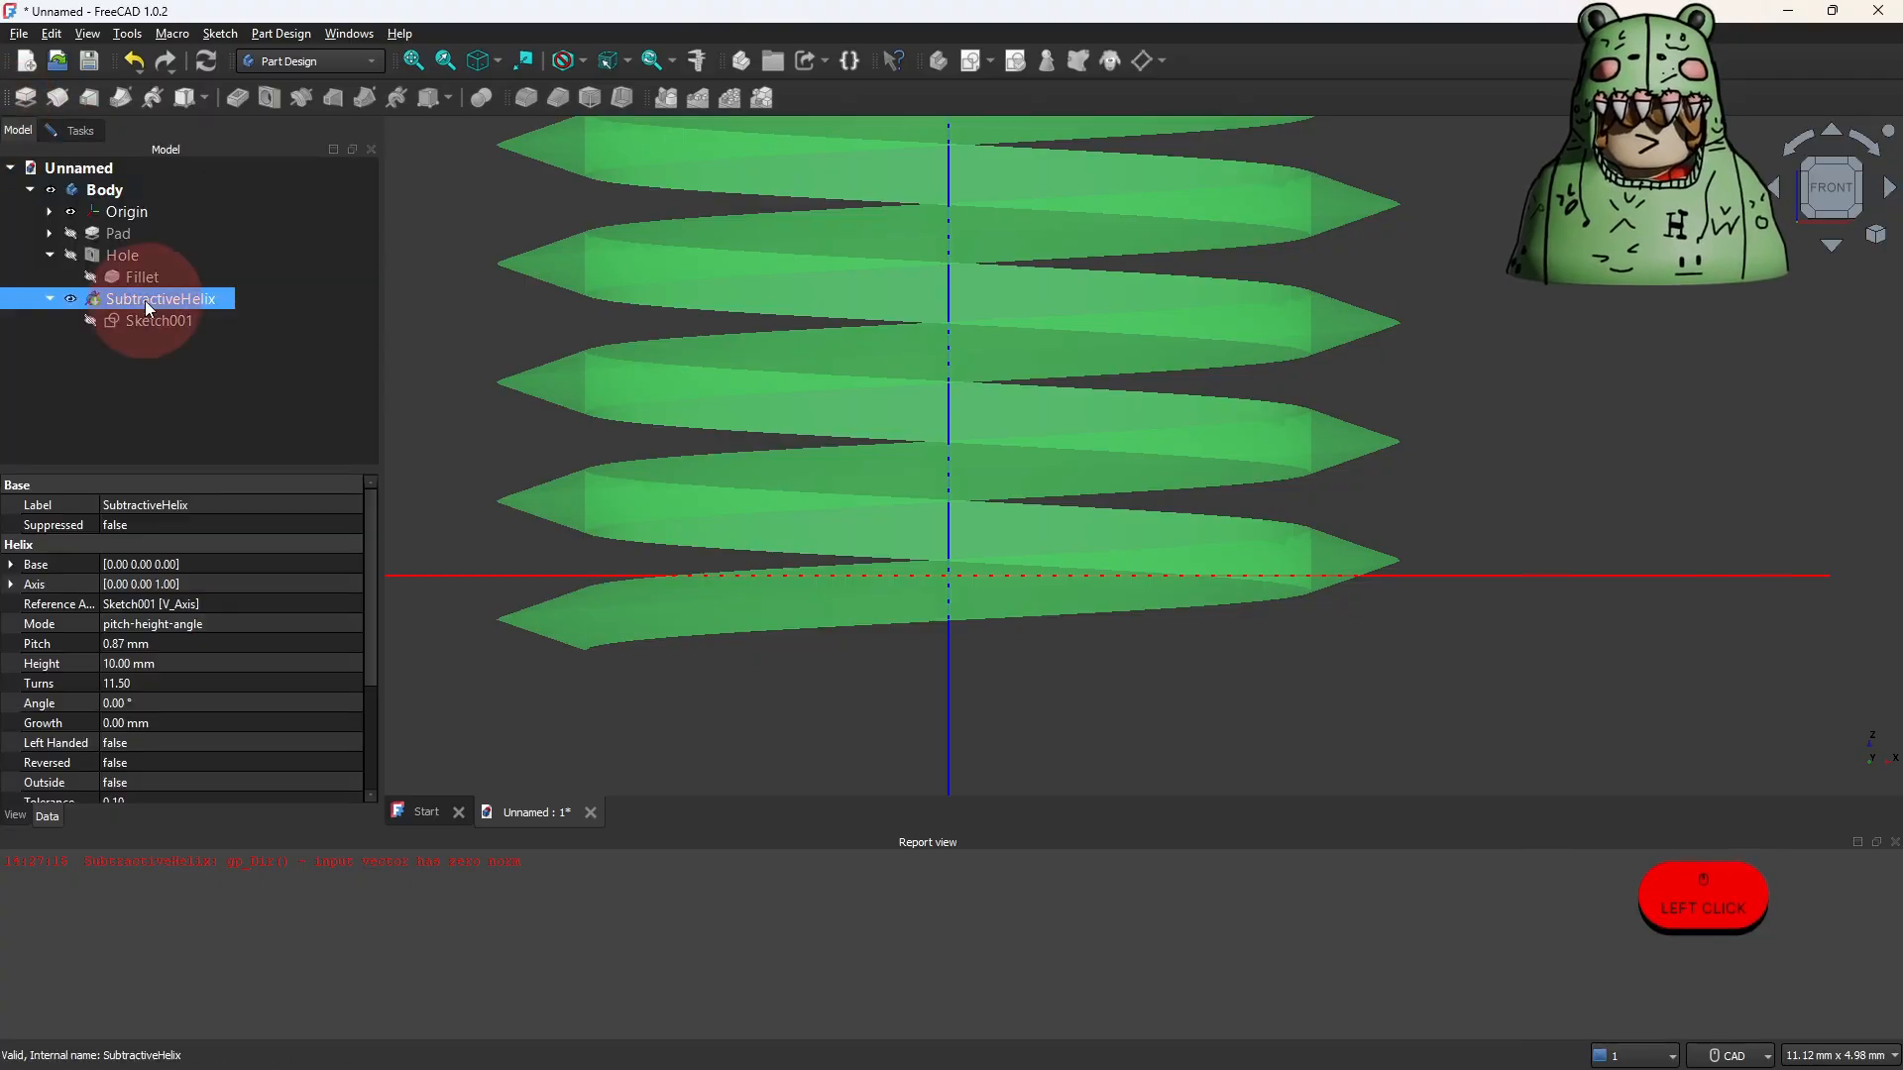
double_click(145, 320)
scroll(596, 608, "up", 2)
middle_click_drag(597, 608, 684, 547)
scroll(684, 547, "up", 3)
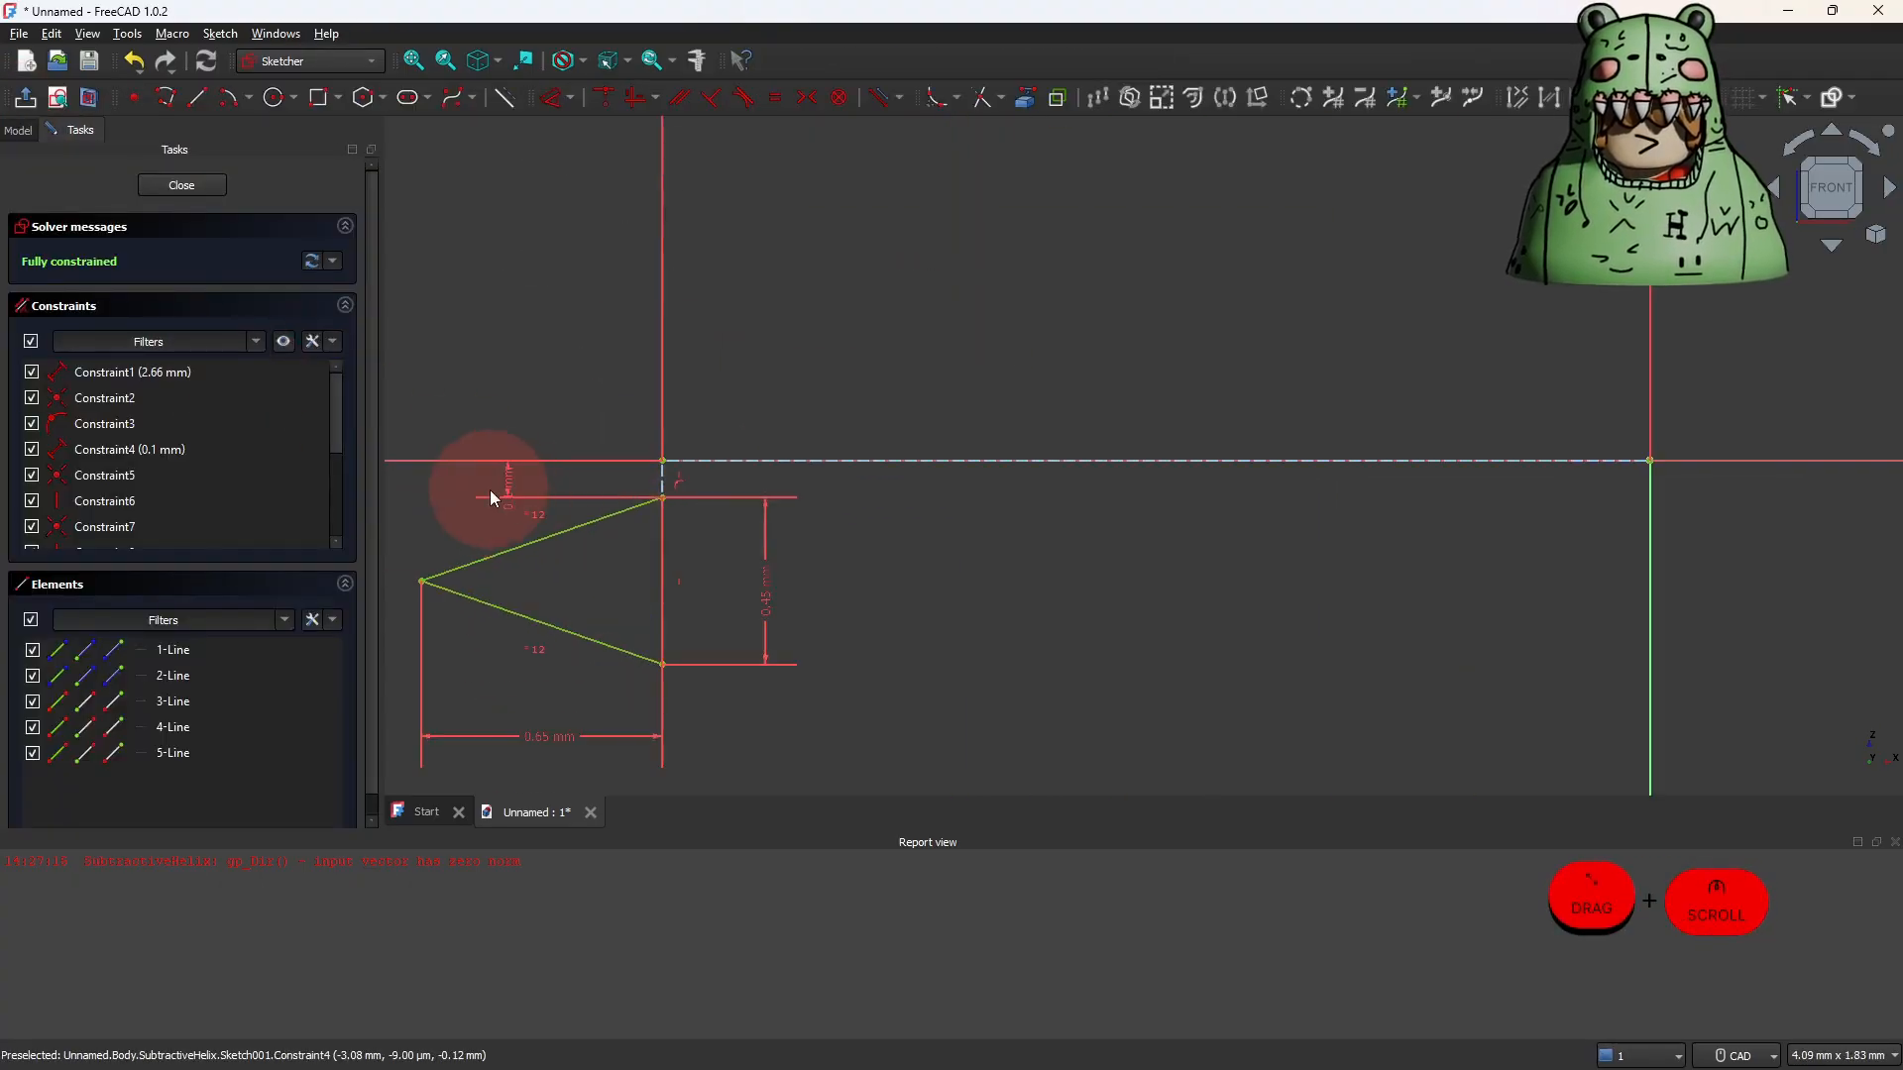
middle_click_drag(492, 493, 552, 485)
double_click(553, 482)
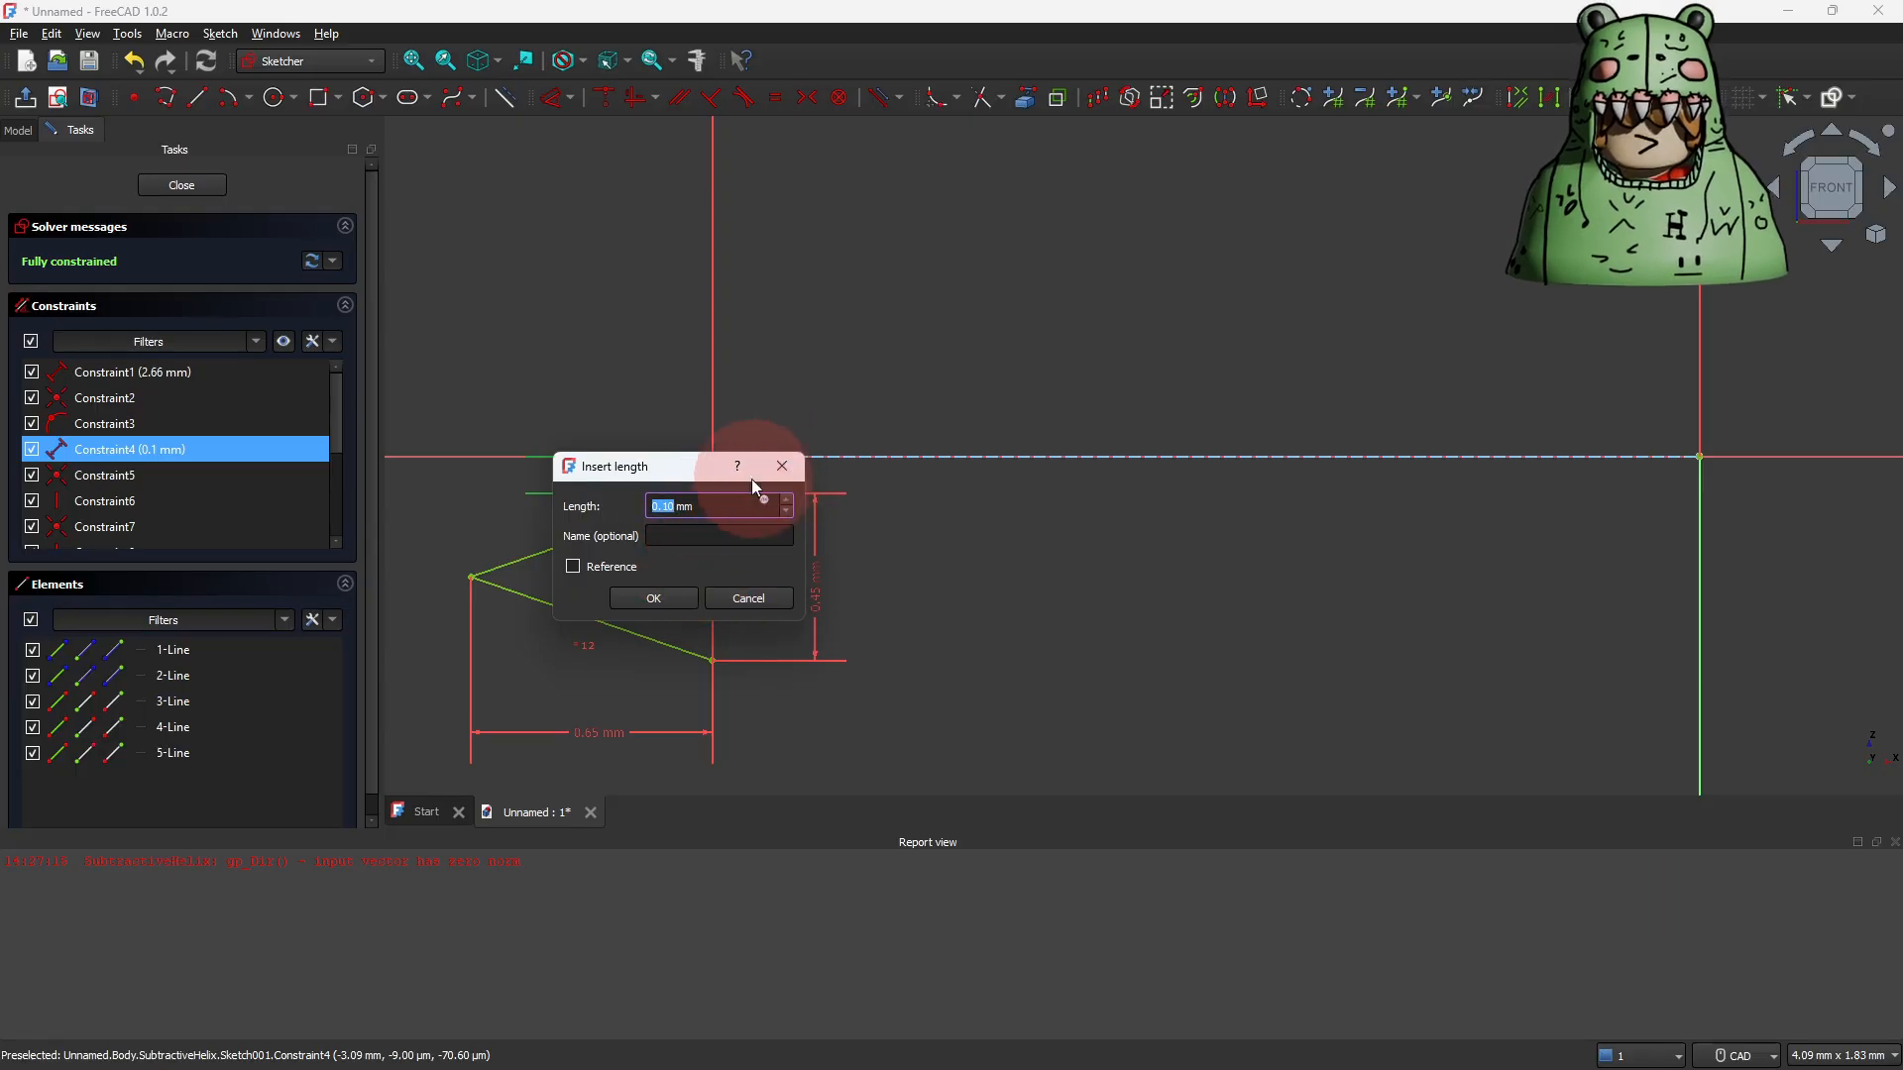
left_click(746, 601)
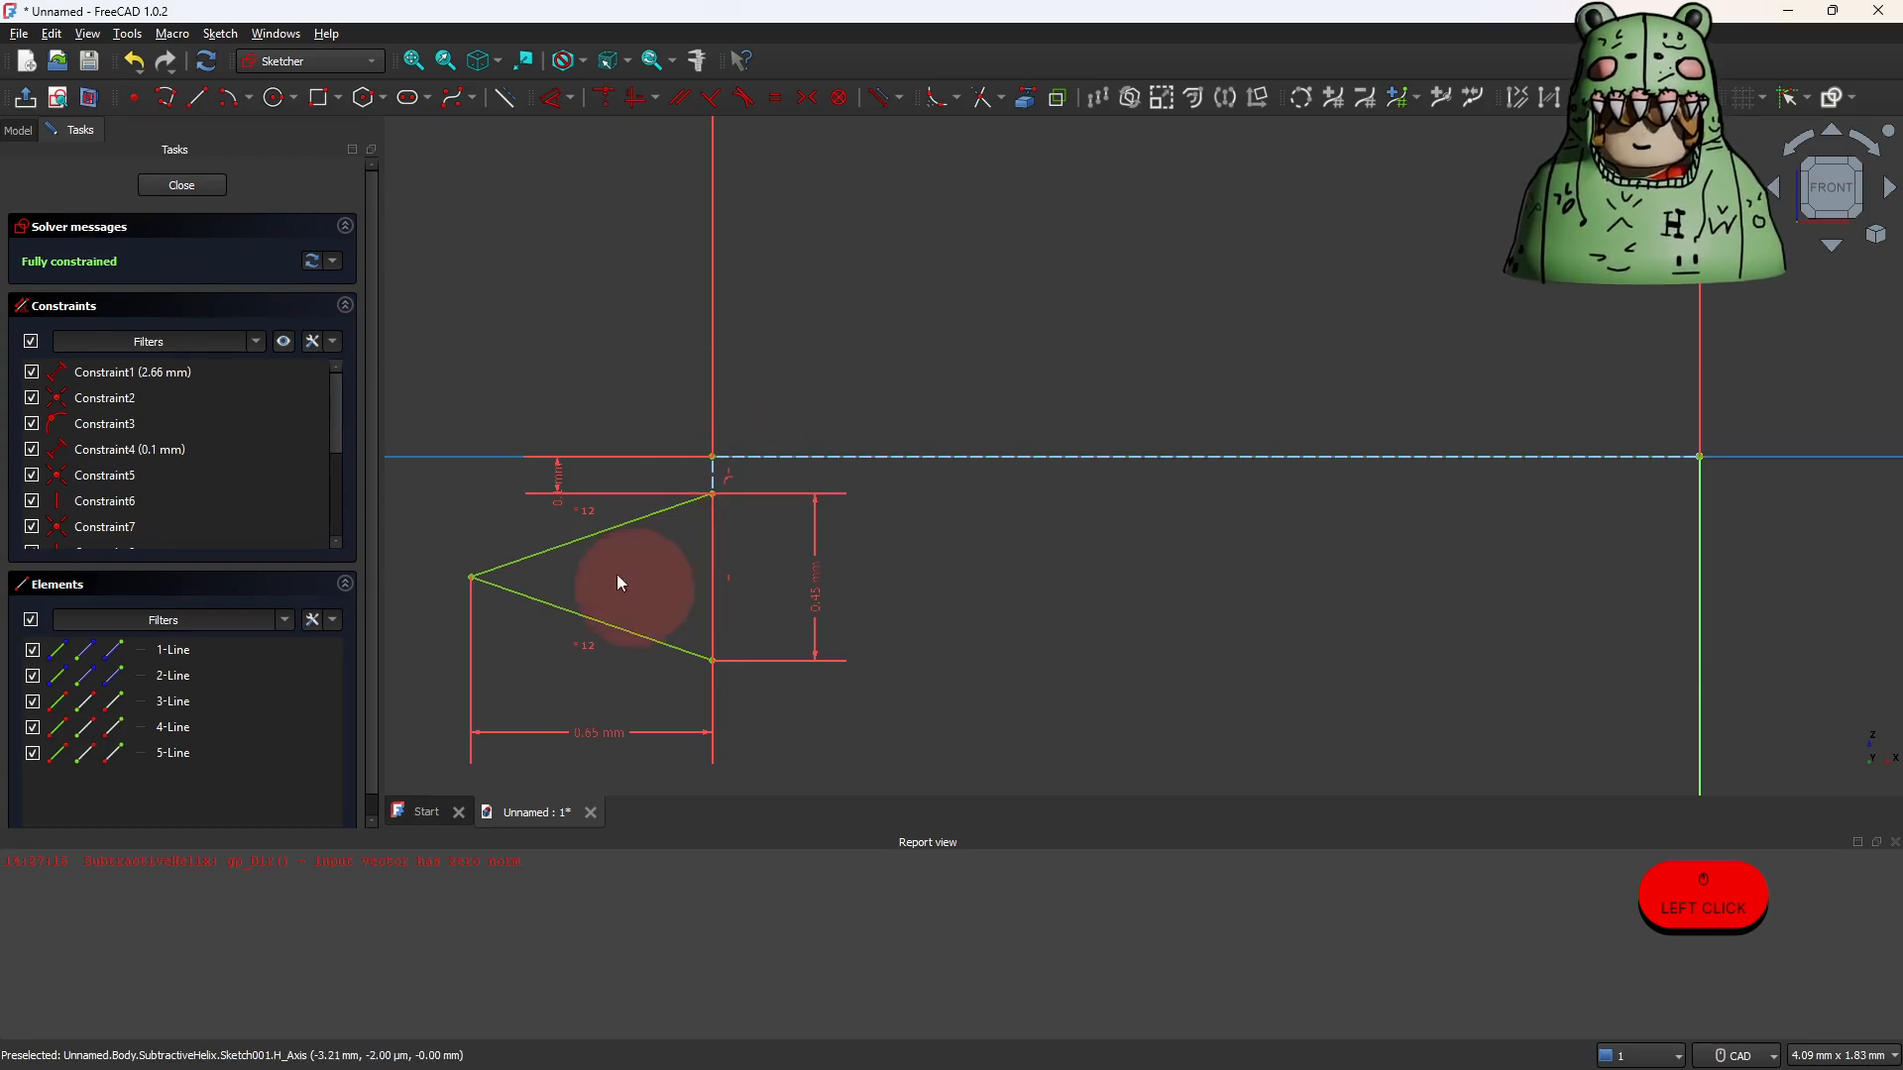
Leave the thread profile sketch and return to the subtractive helix's parameters.
scroll(617, 573, "down", 3)
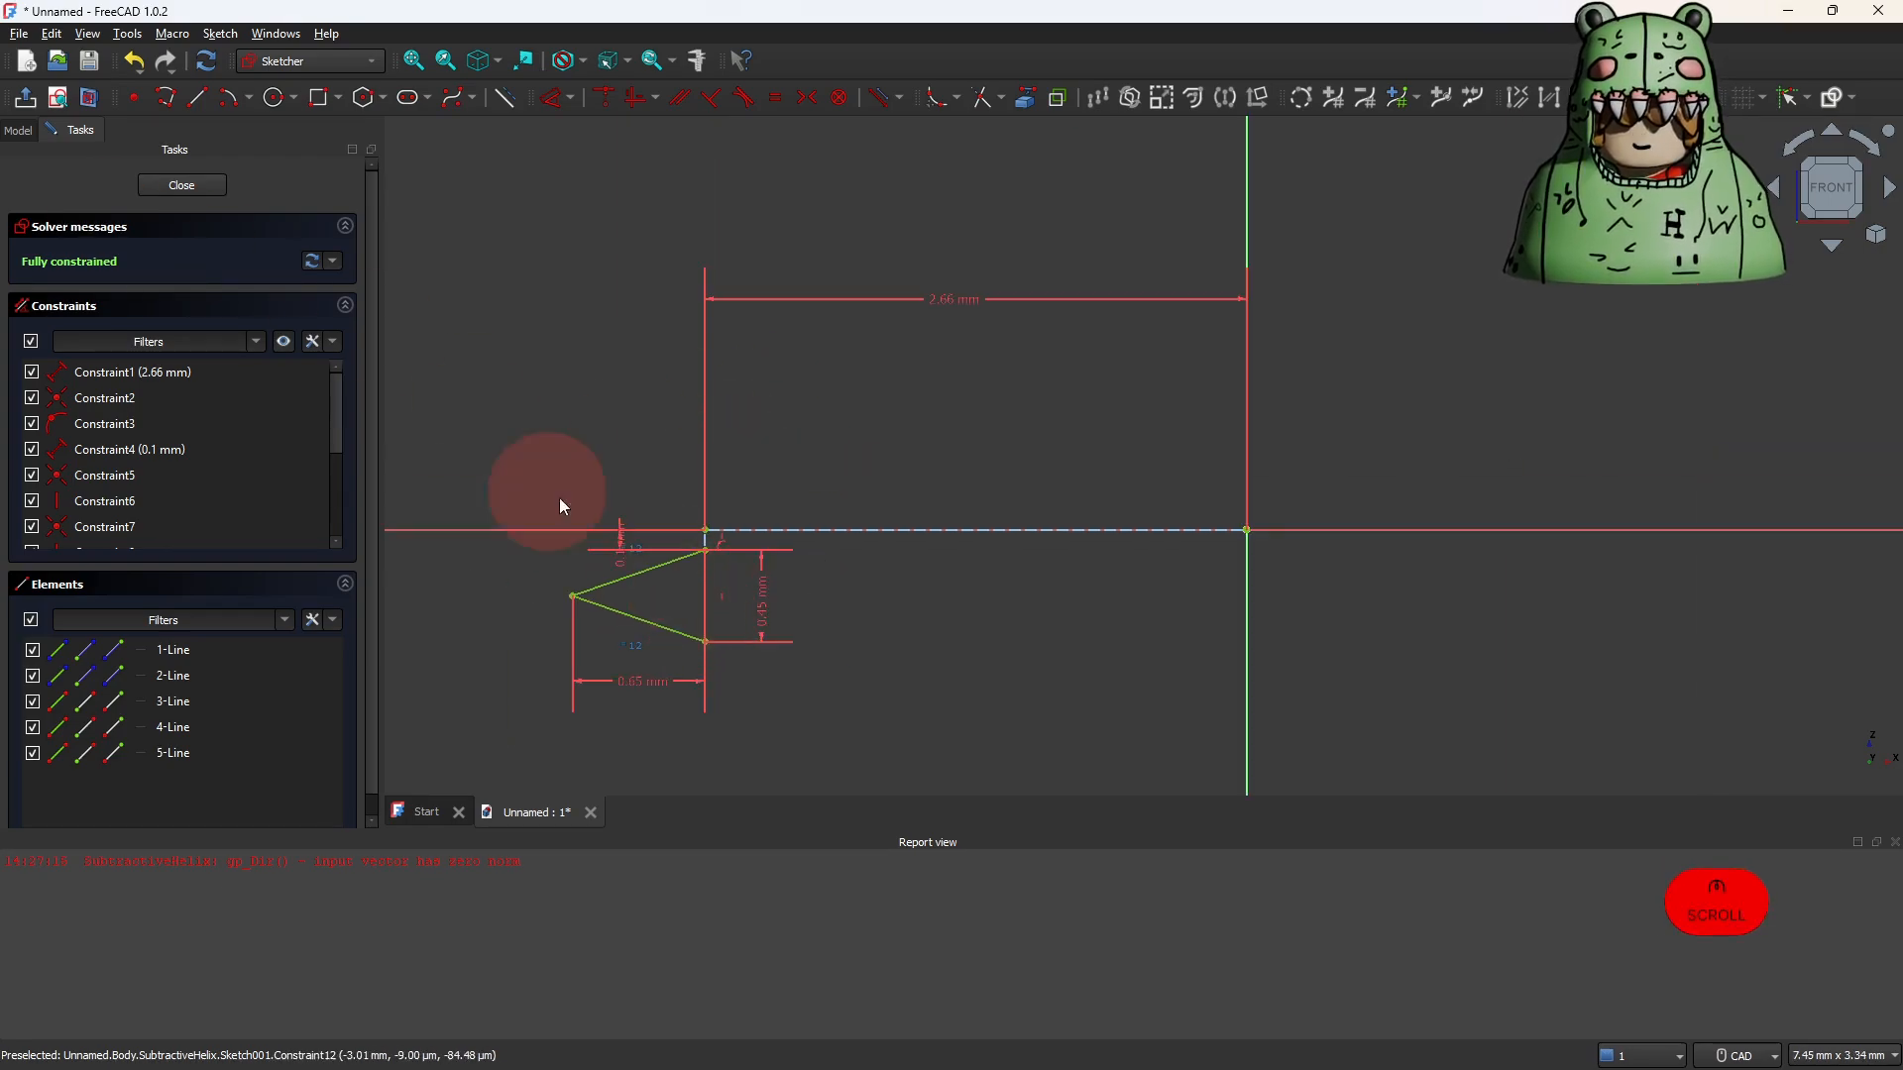
left_click(13, 133)
double_click(153, 301)
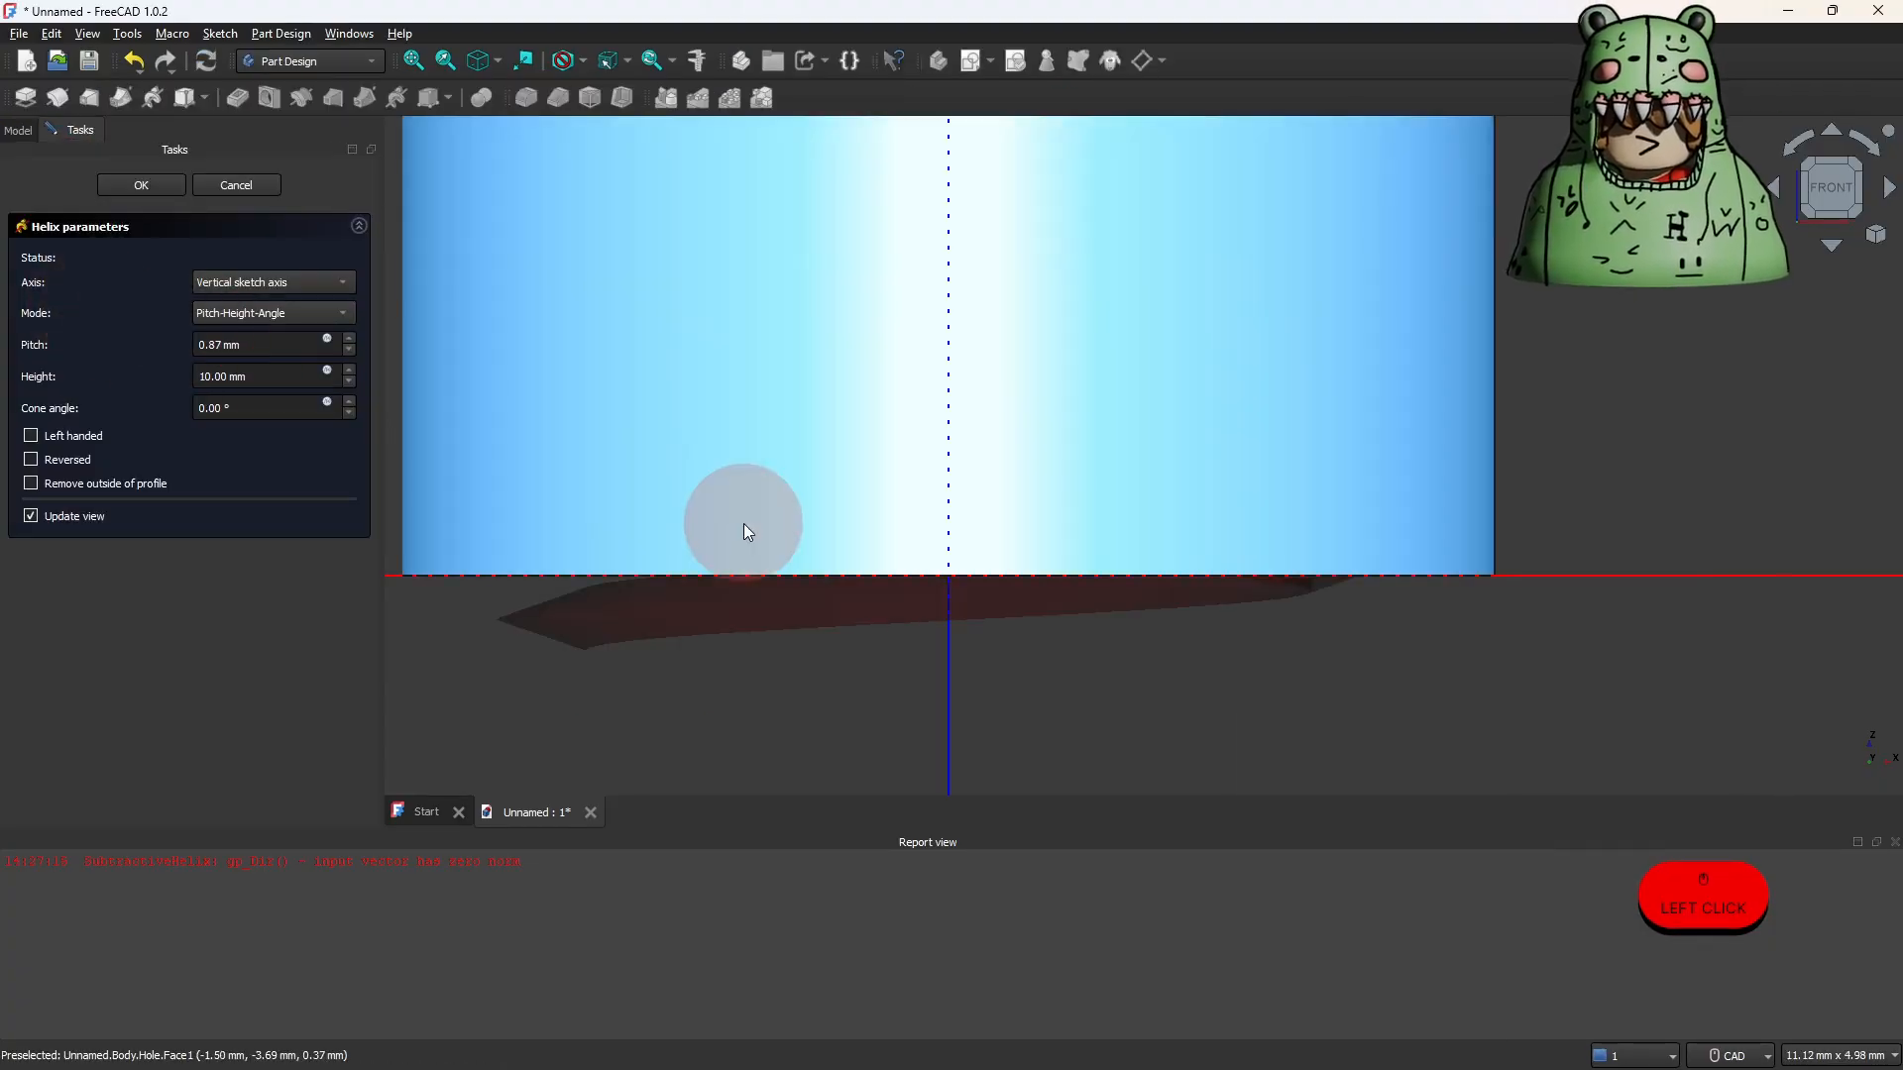
scroll(748, 528, "down", 2)
middle_click_drag(763, 557, 763, 596)
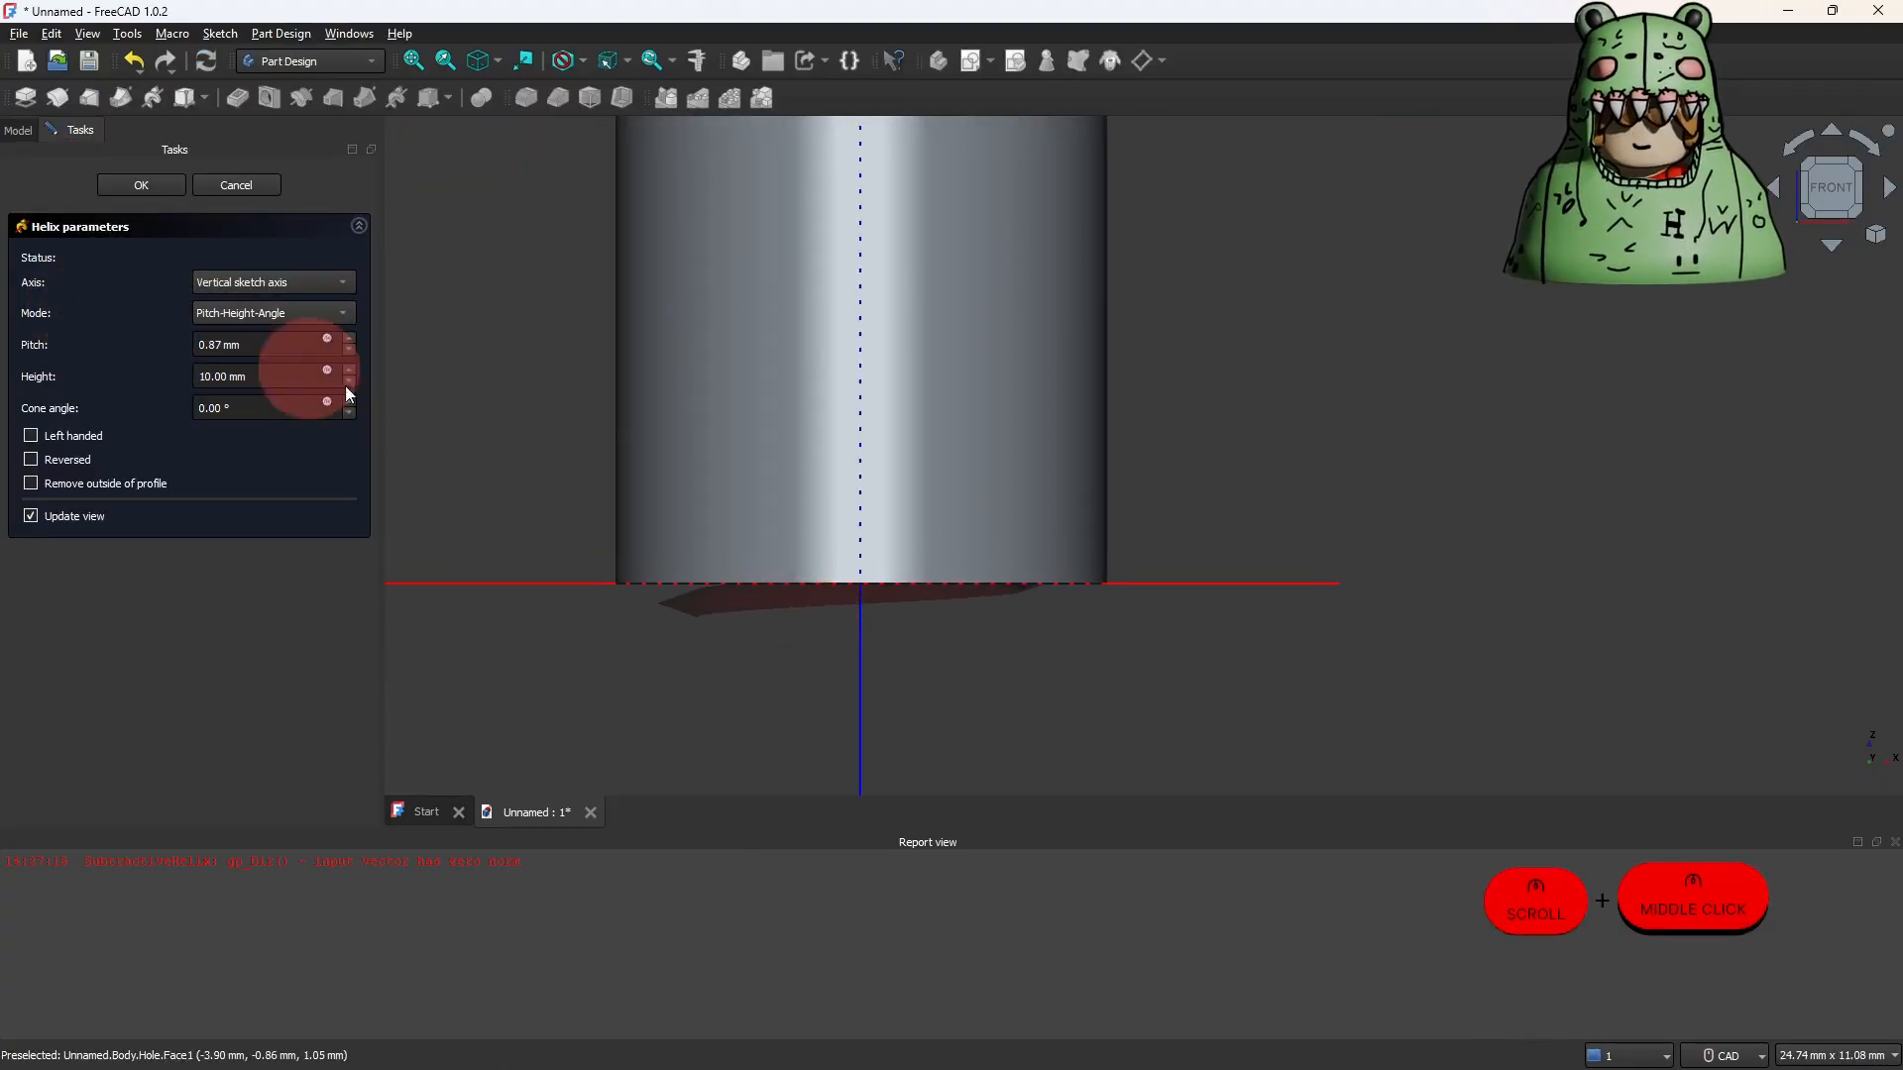
Reopen the subtractive helix's parameters and hide the Hole so that only the thread preview shows.
left_click(19, 132)
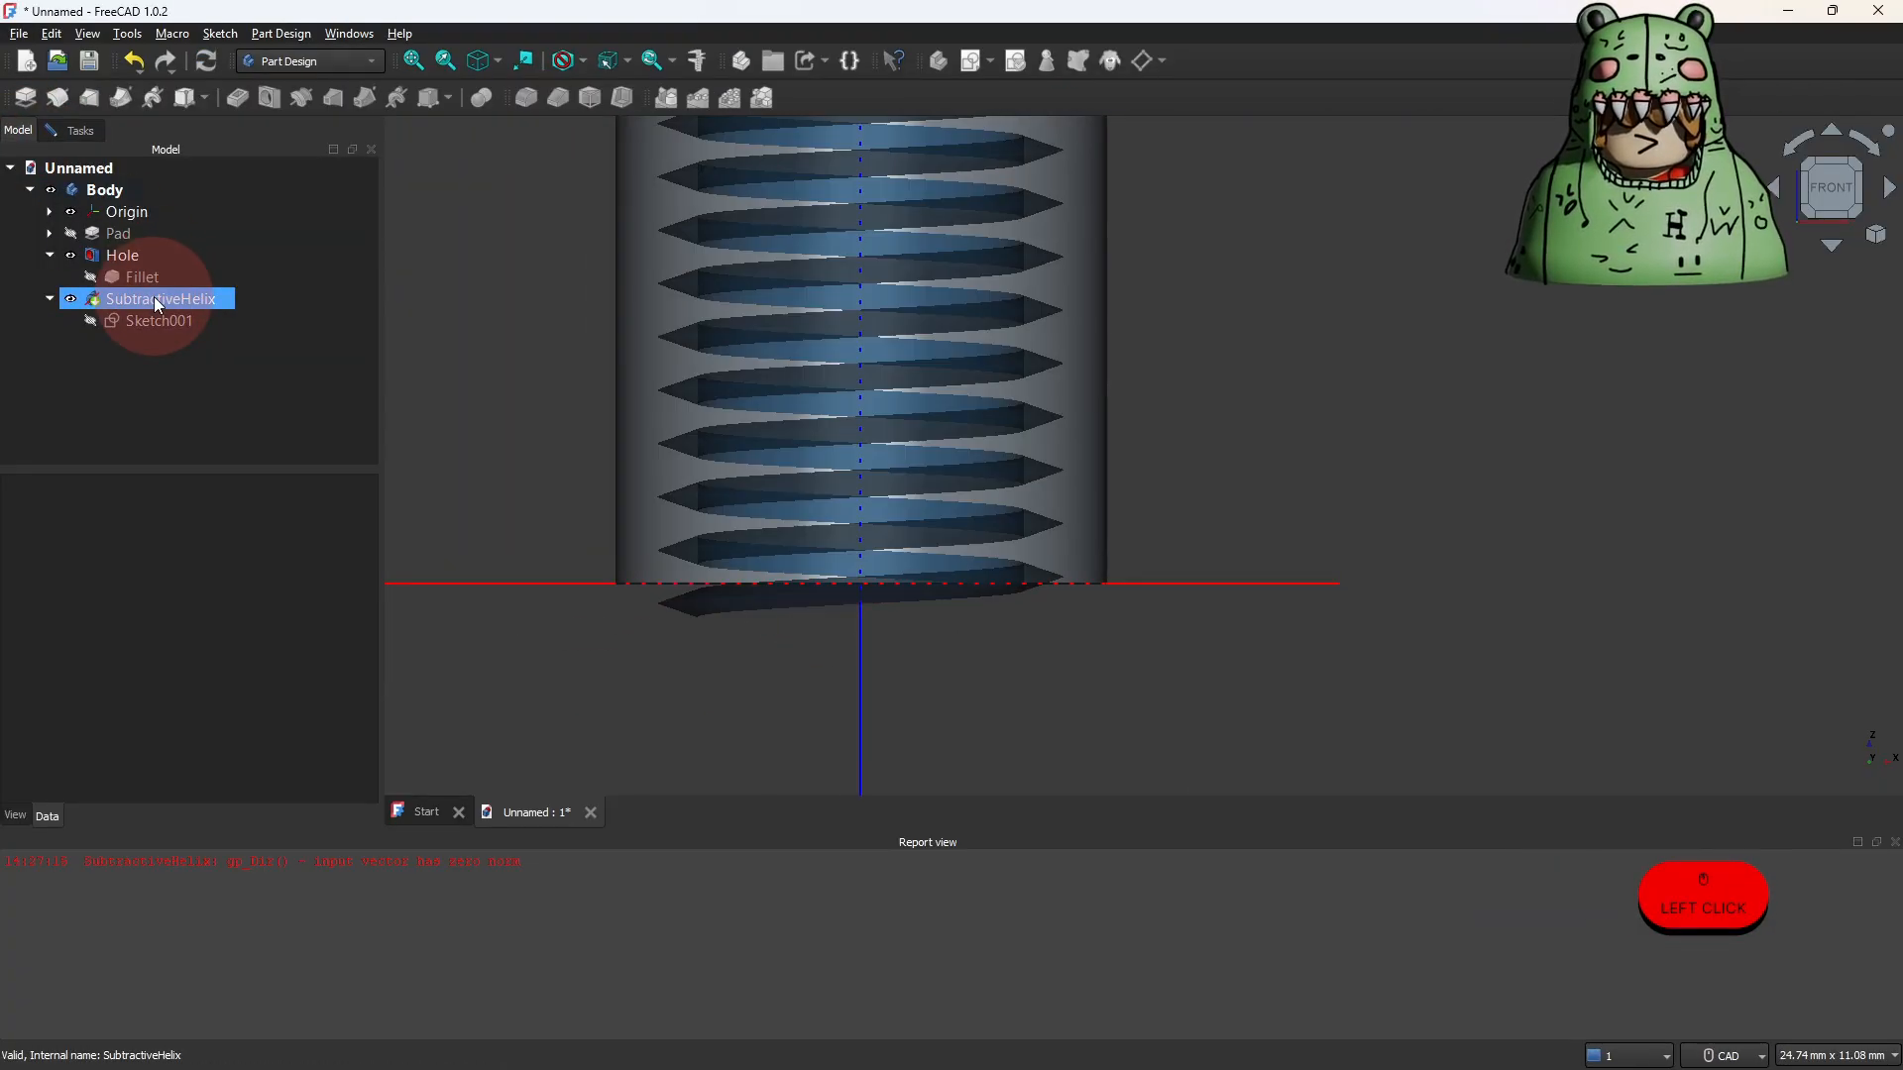
scroll(575, 383, "down", 3)
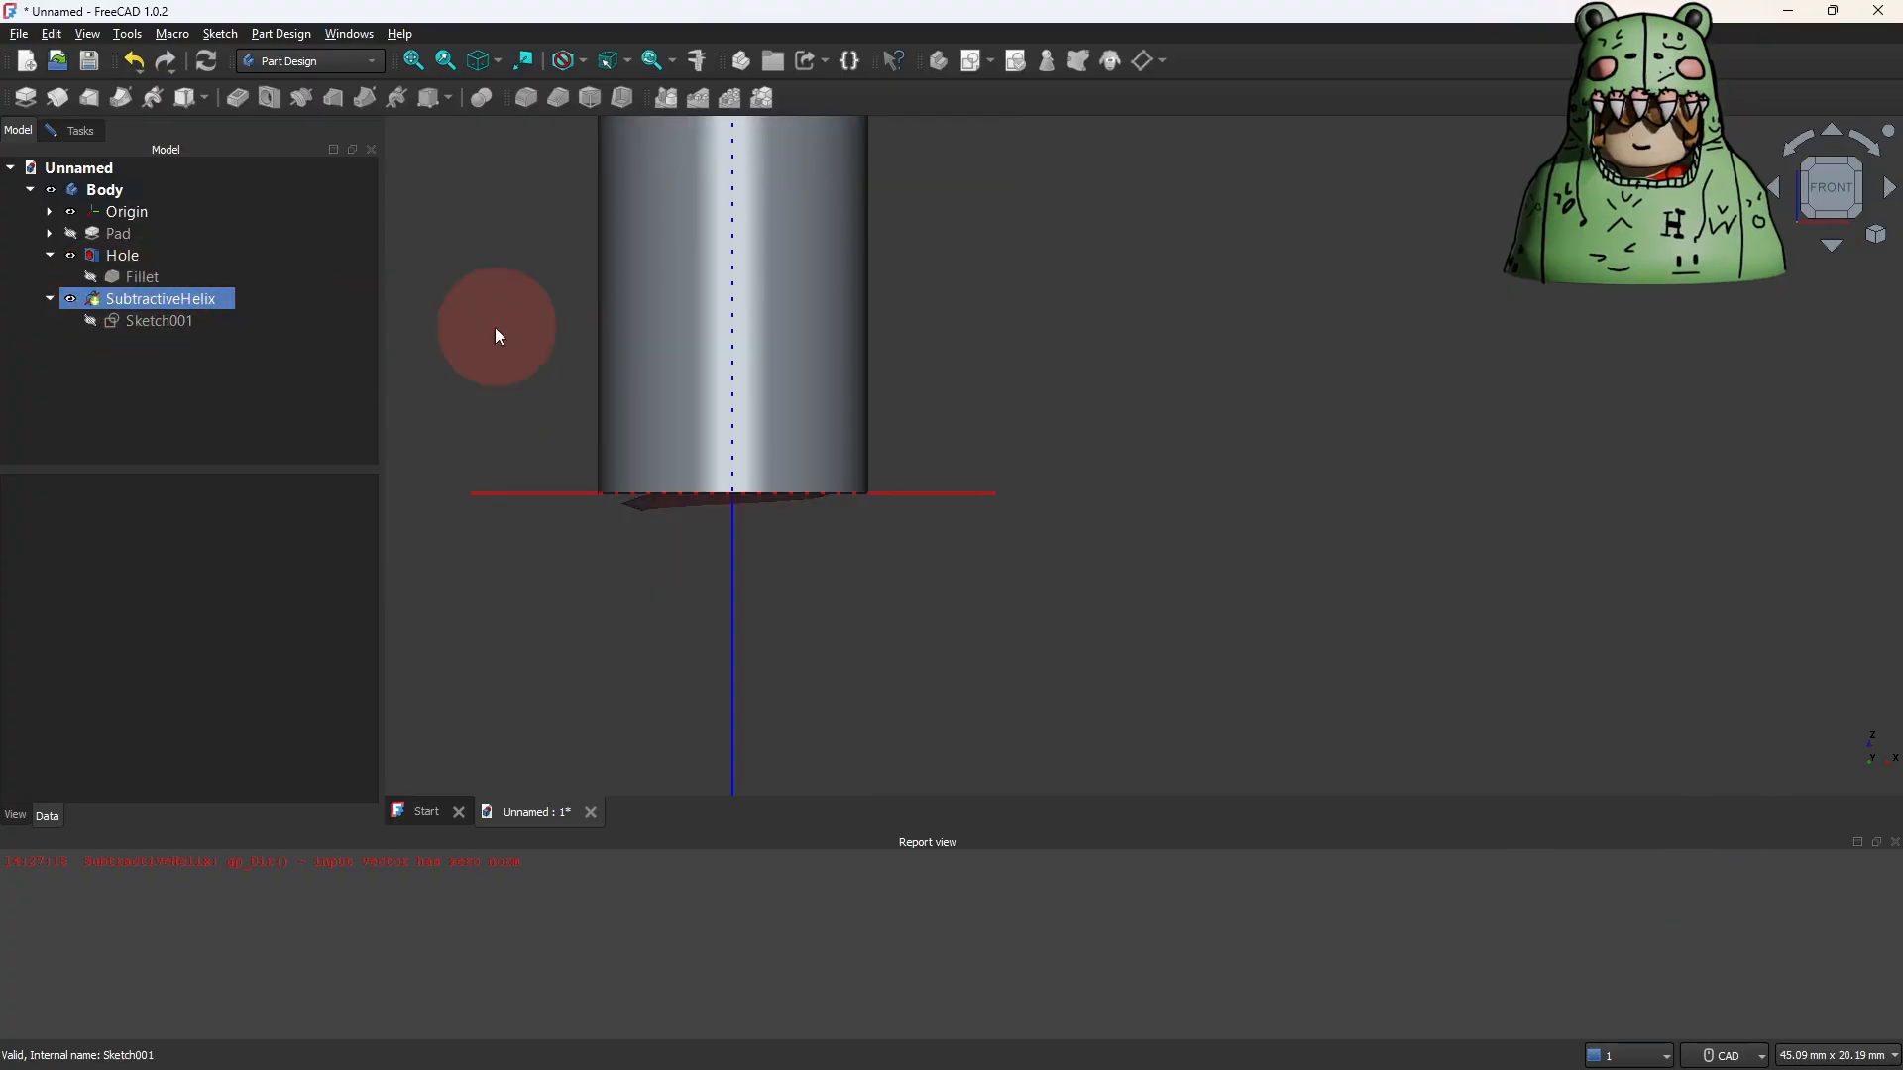
middle_click_drag(495, 329, 545, 428)
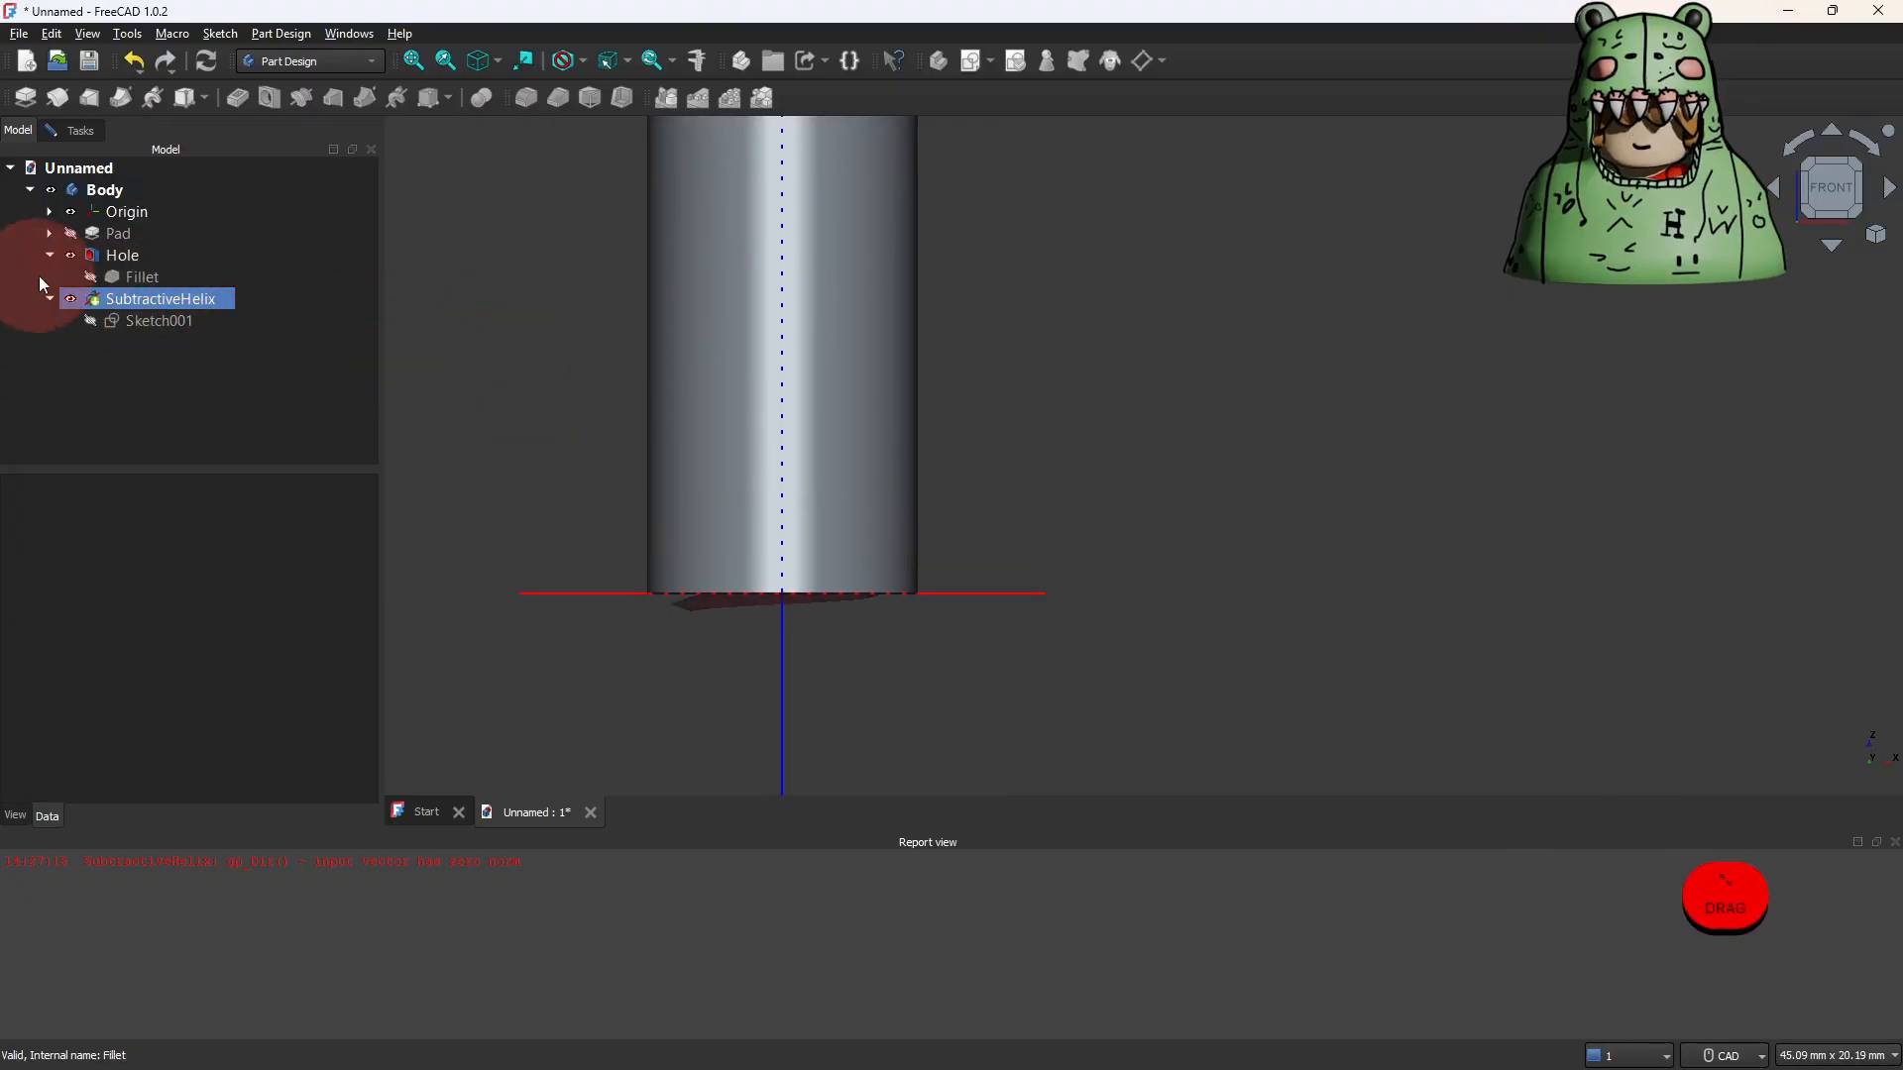
double_click(127, 299)
left_click(219, 345)
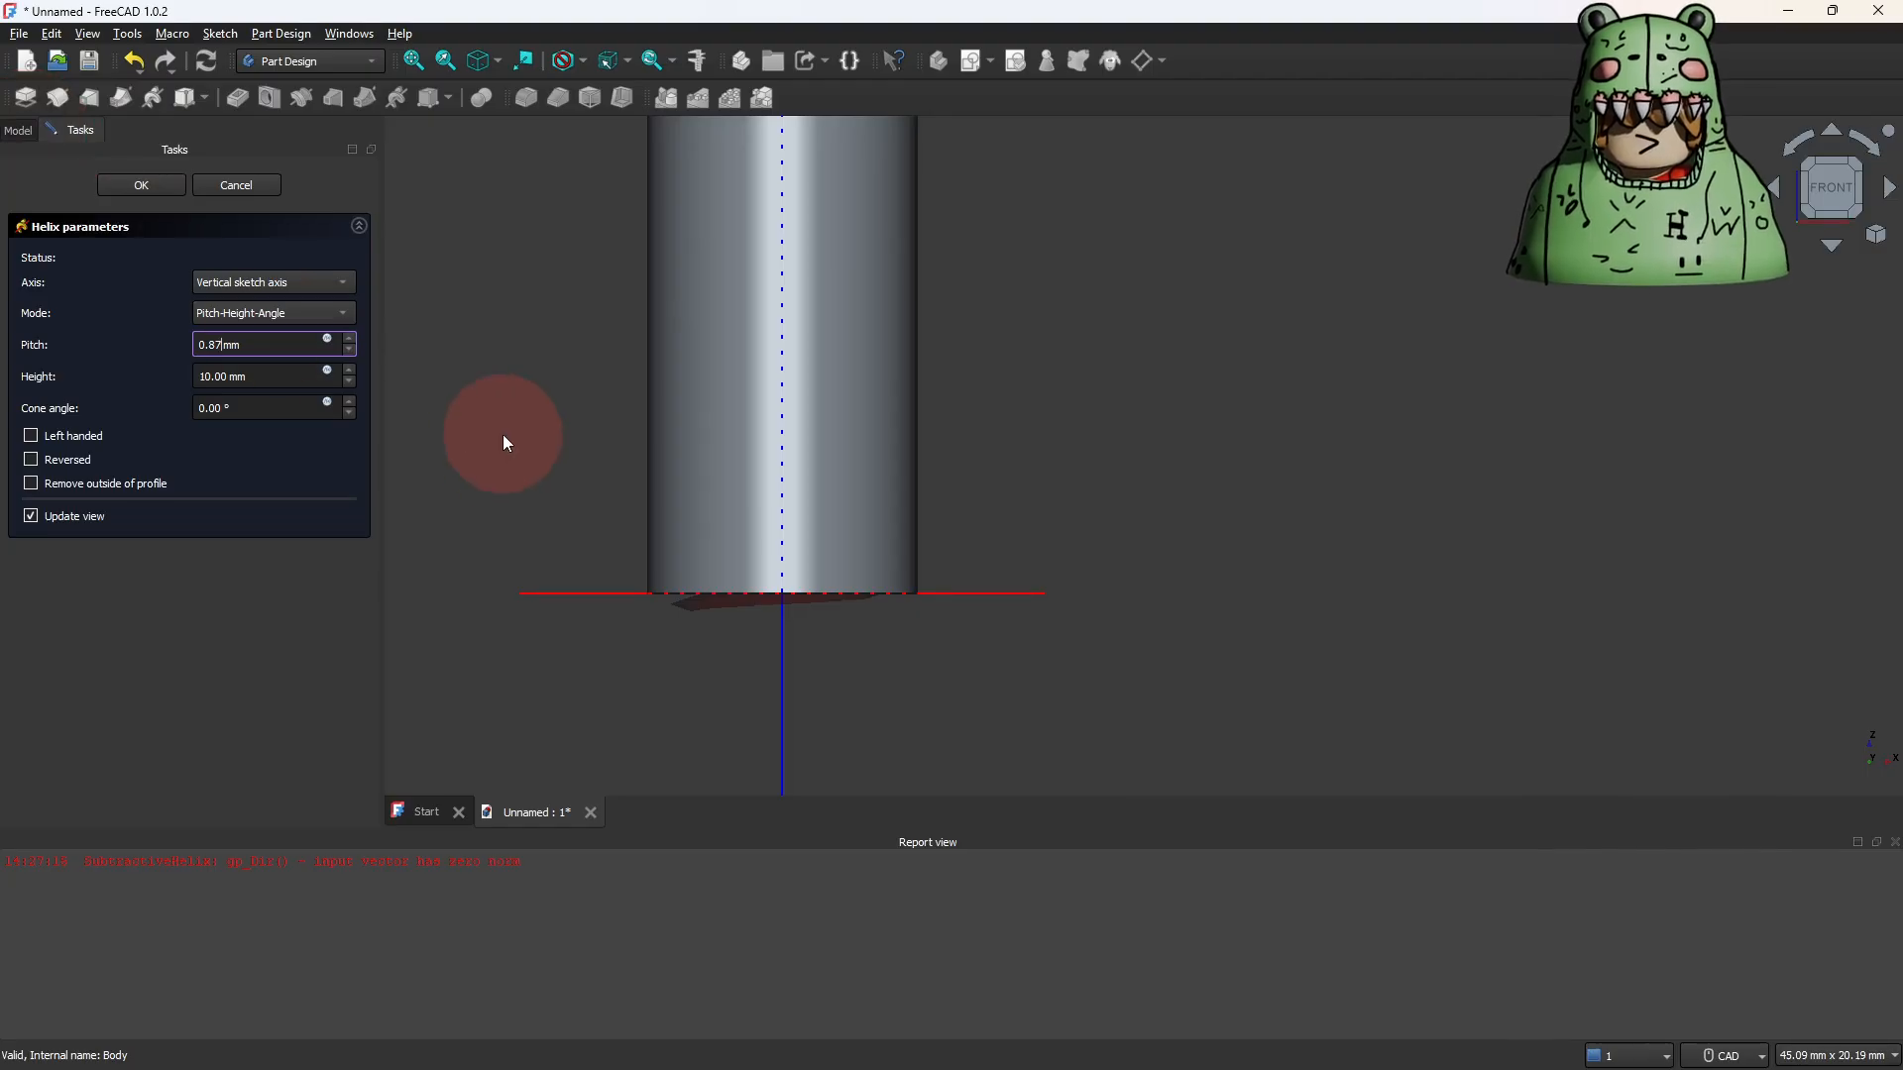
left_click(18, 130)
left_click(72, 257)
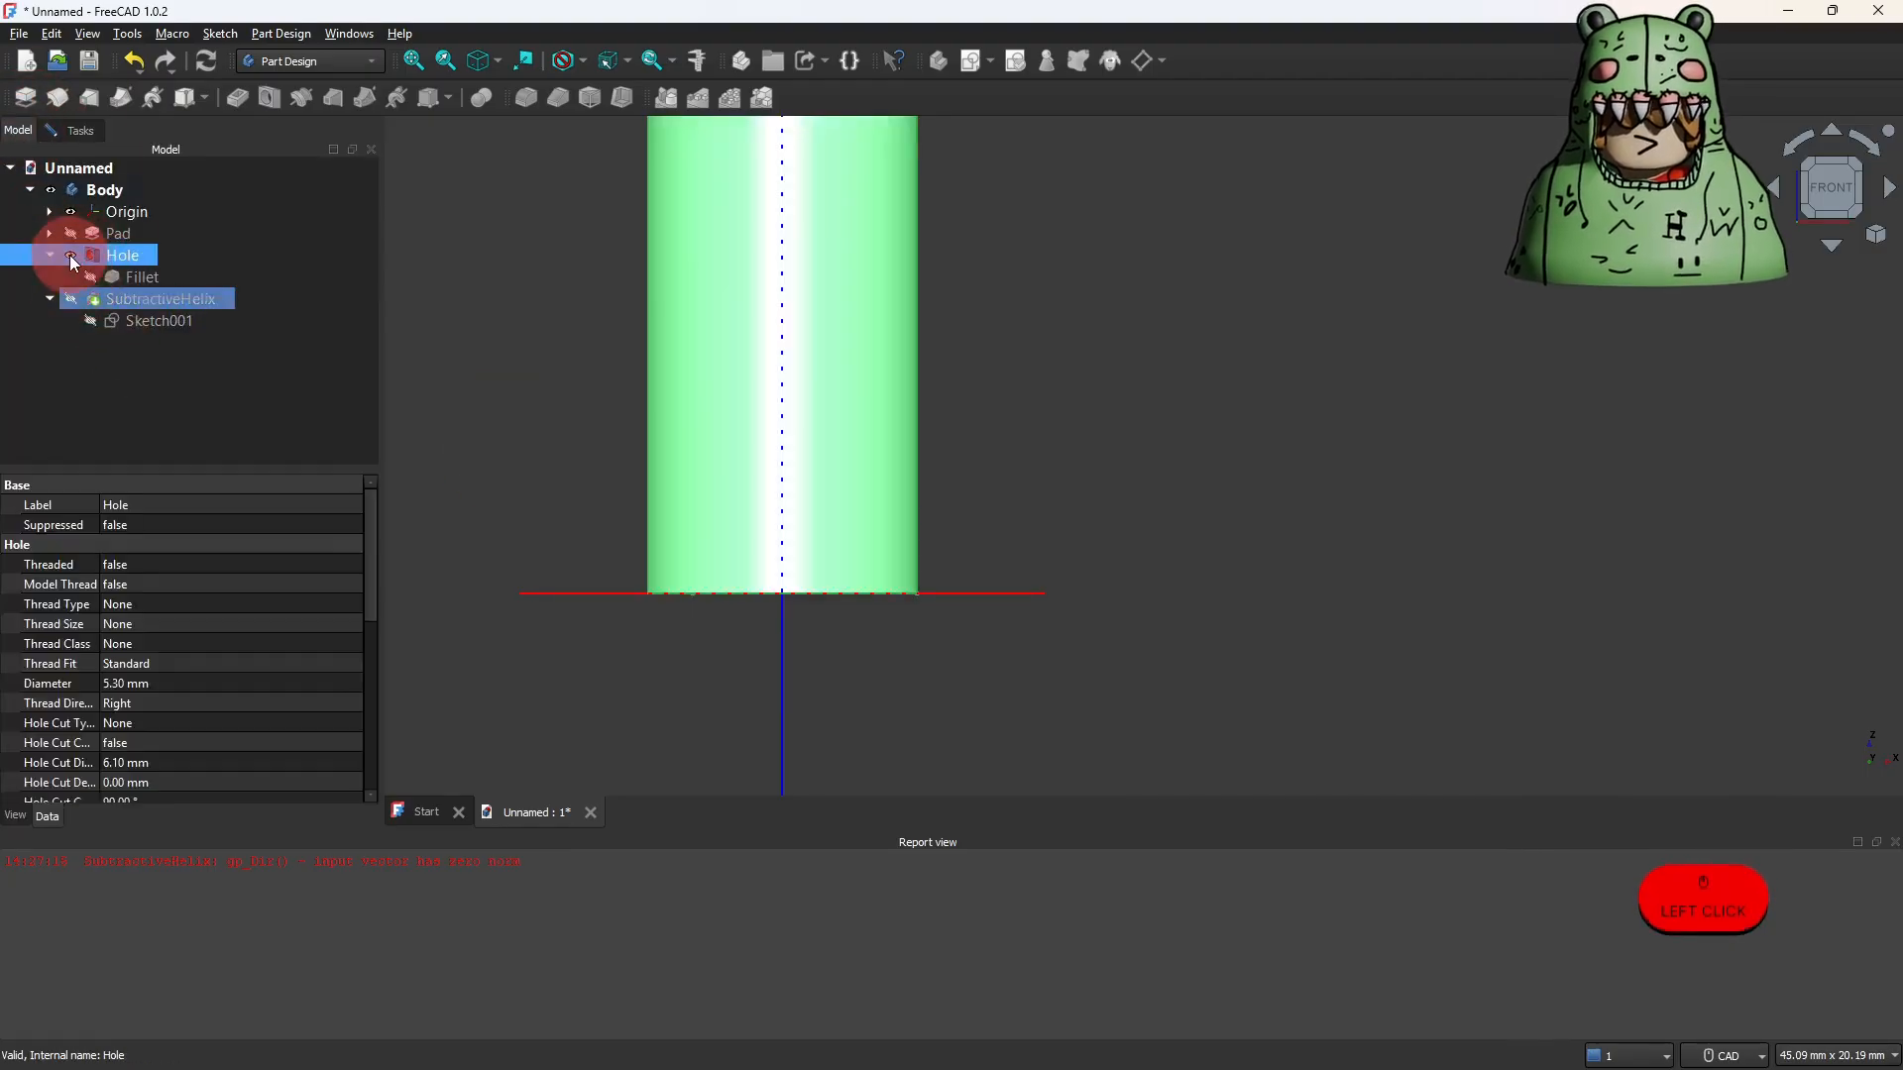
left_click(74, 137)
Check the helix's axis and mode choices, keeping the vertical sketch axis and Pitch-Height-Angle mode.
left_click(236, 286)
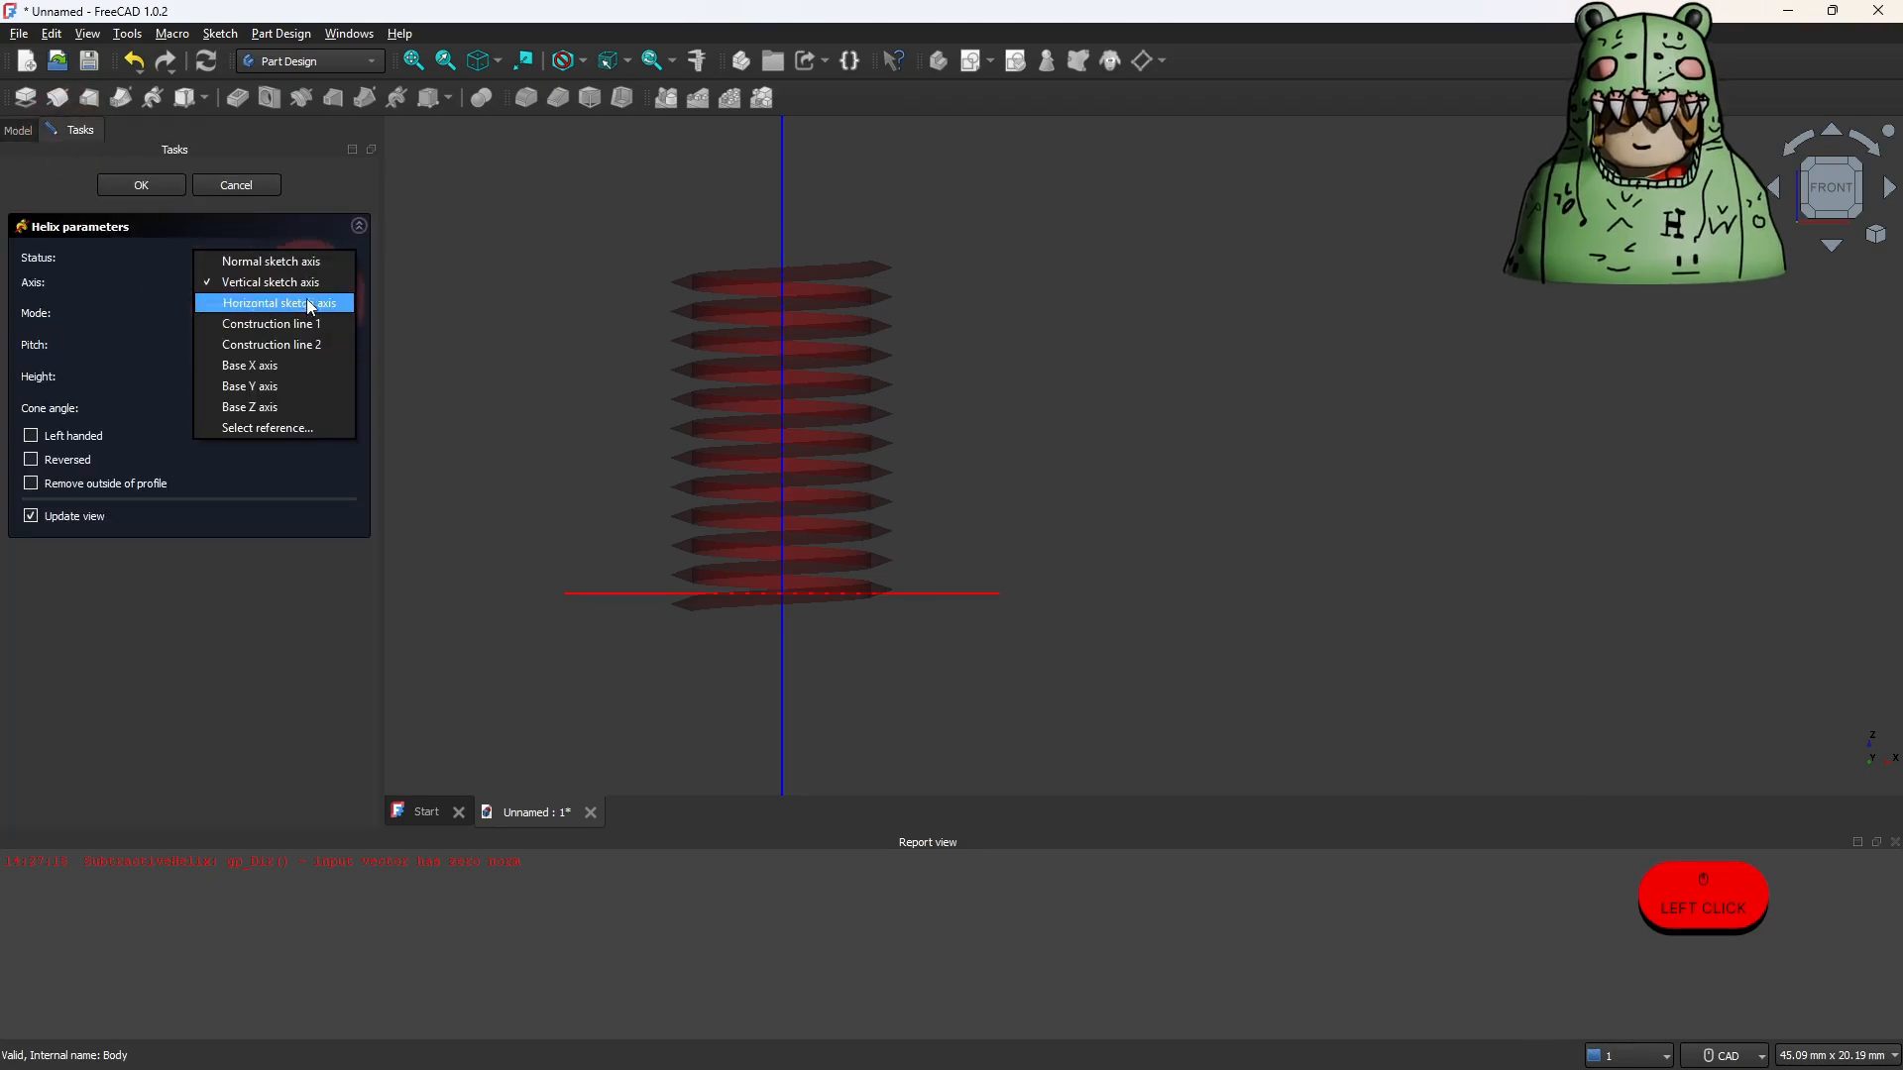
left_click(342, 284)
left_click(332, 311)
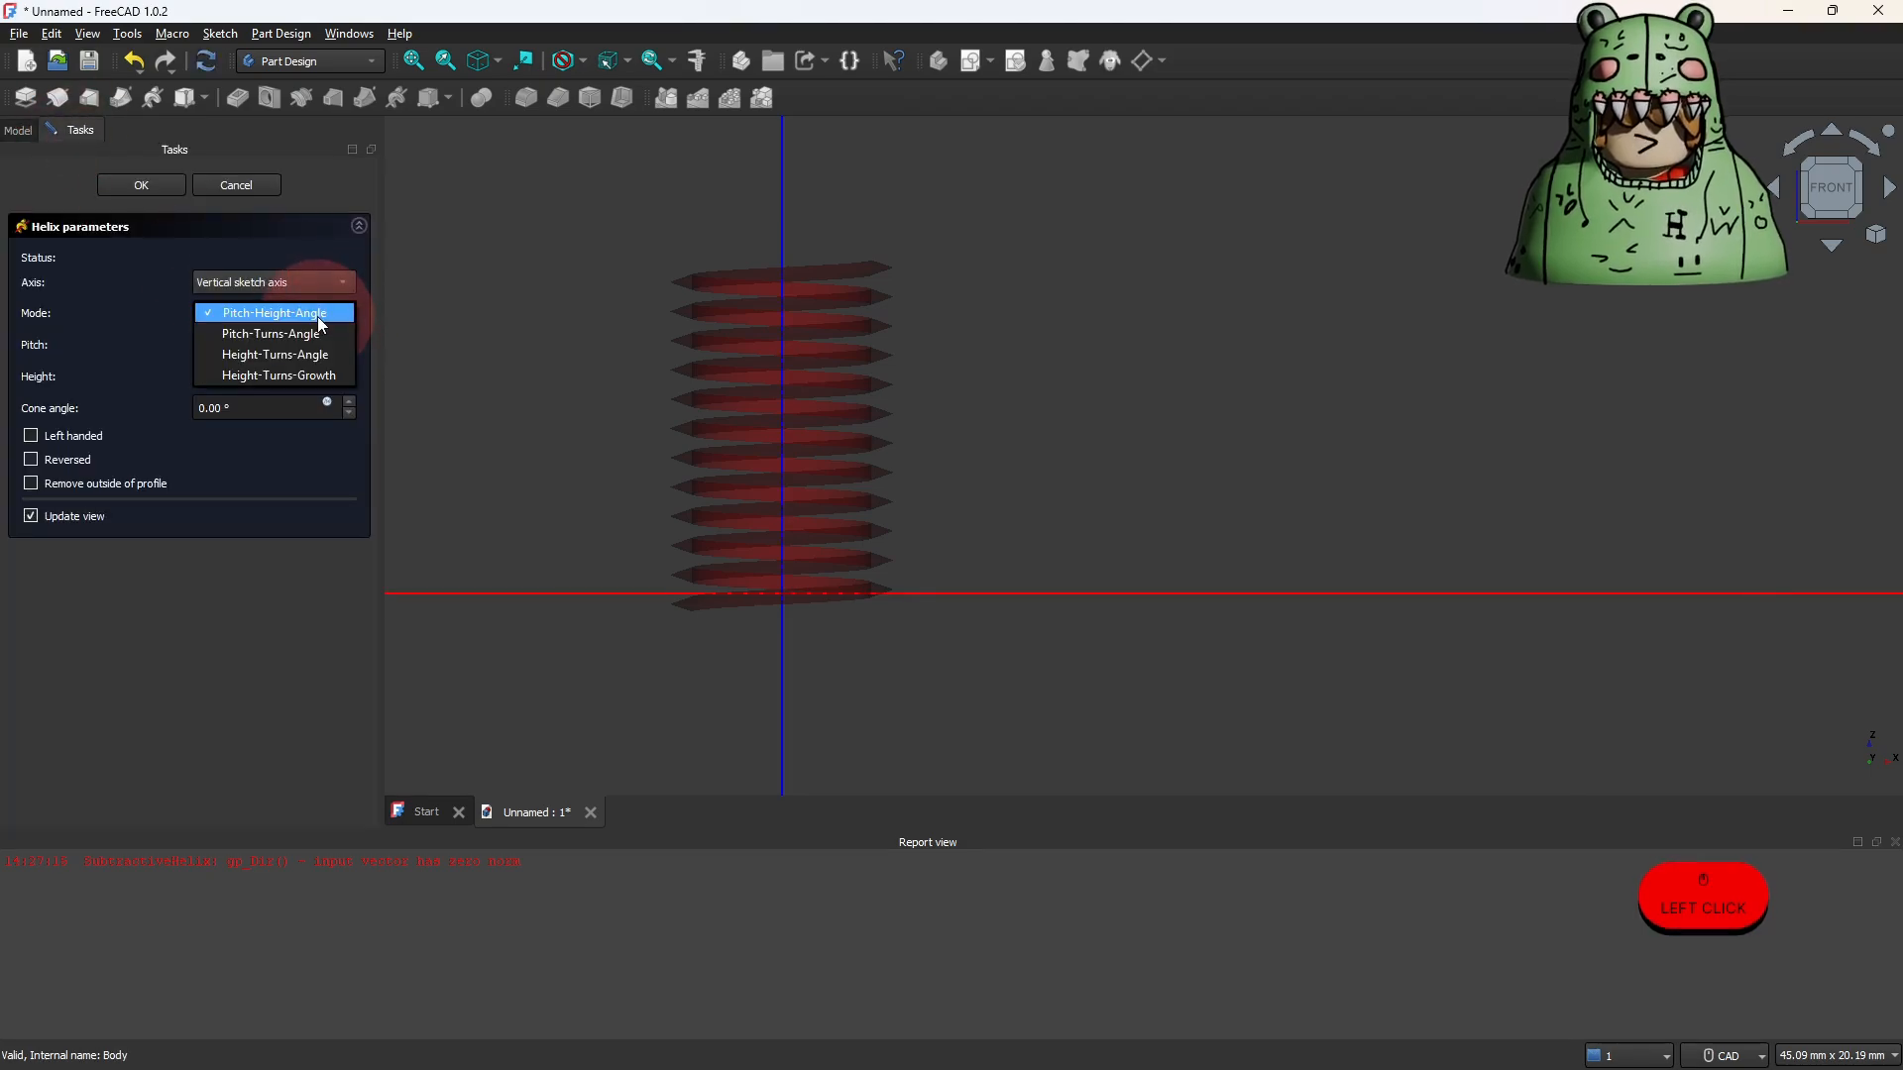
left_click(318, 315)
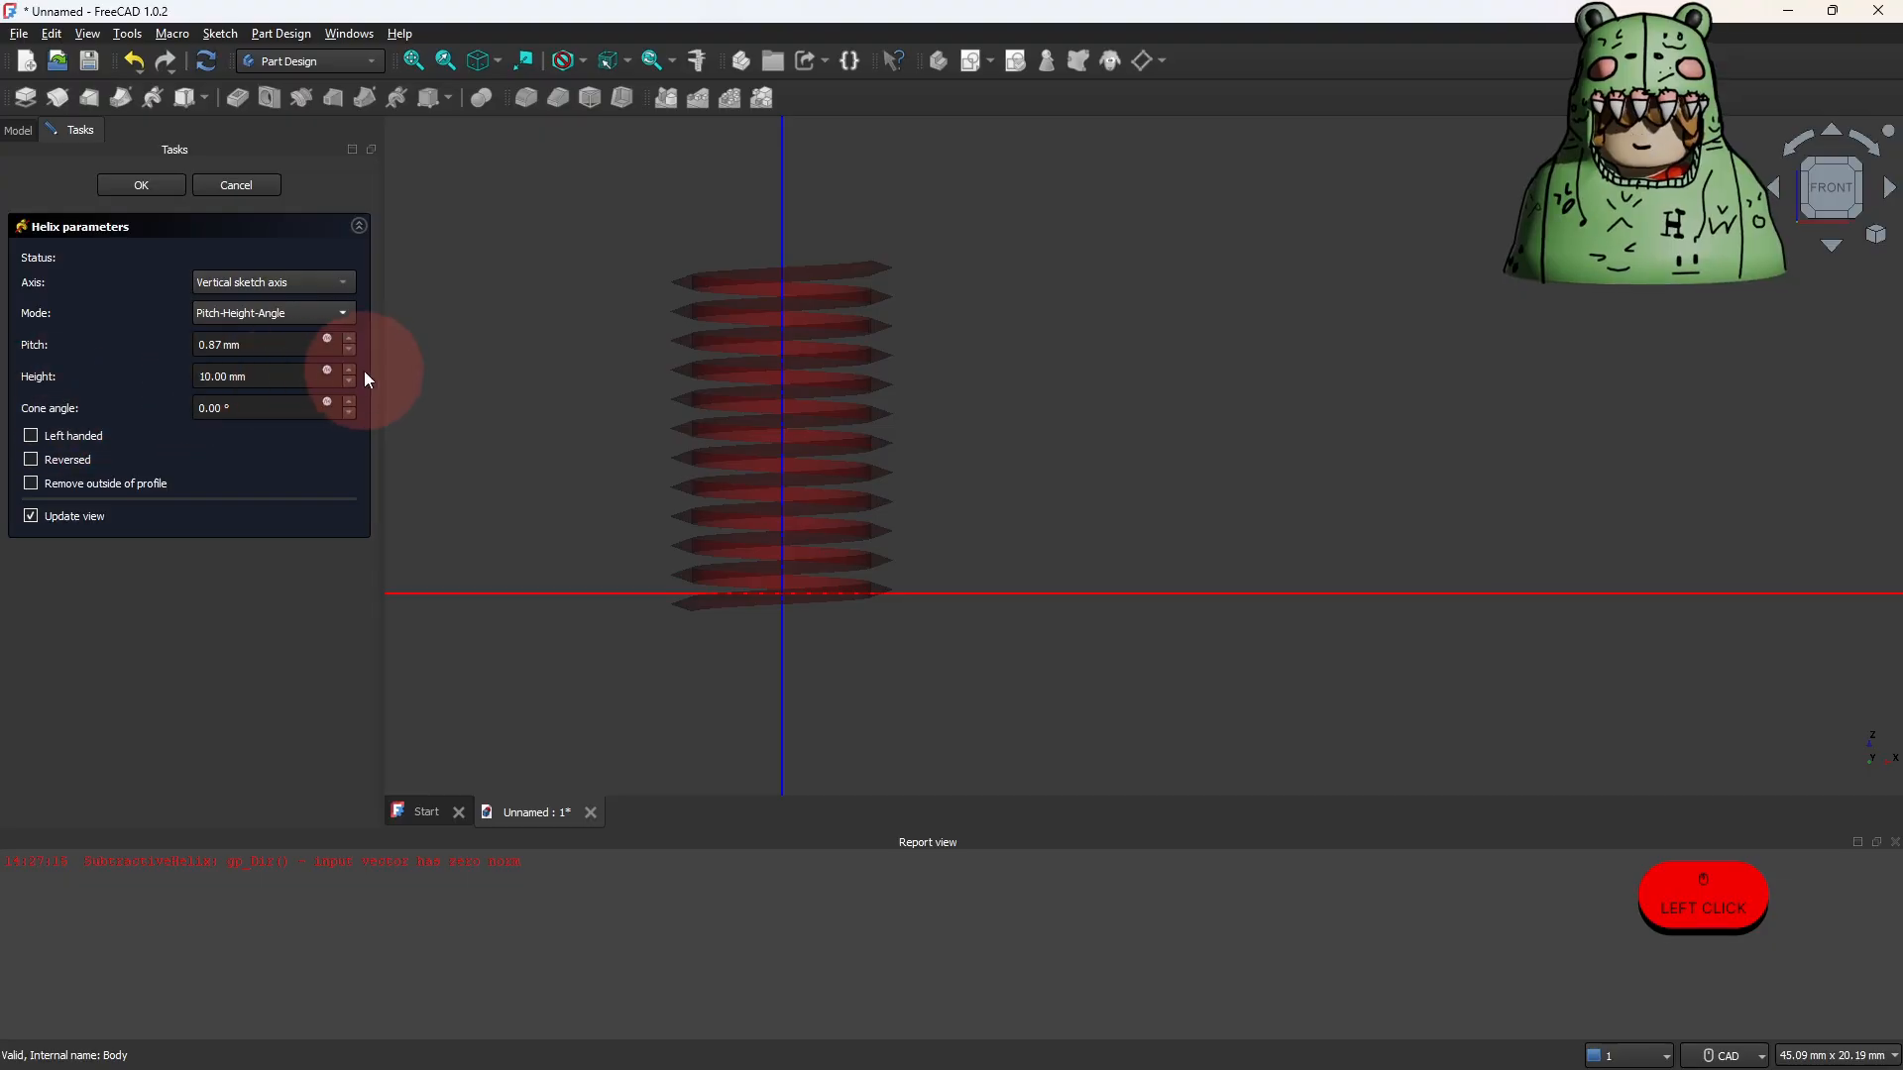
Set the subtractive helix's pitch to 0.78 mm and apply it.
scroll(494, 425, "up", 3)
middle_click_drag(493, 425, 449, 413)
left_click(257, 344)
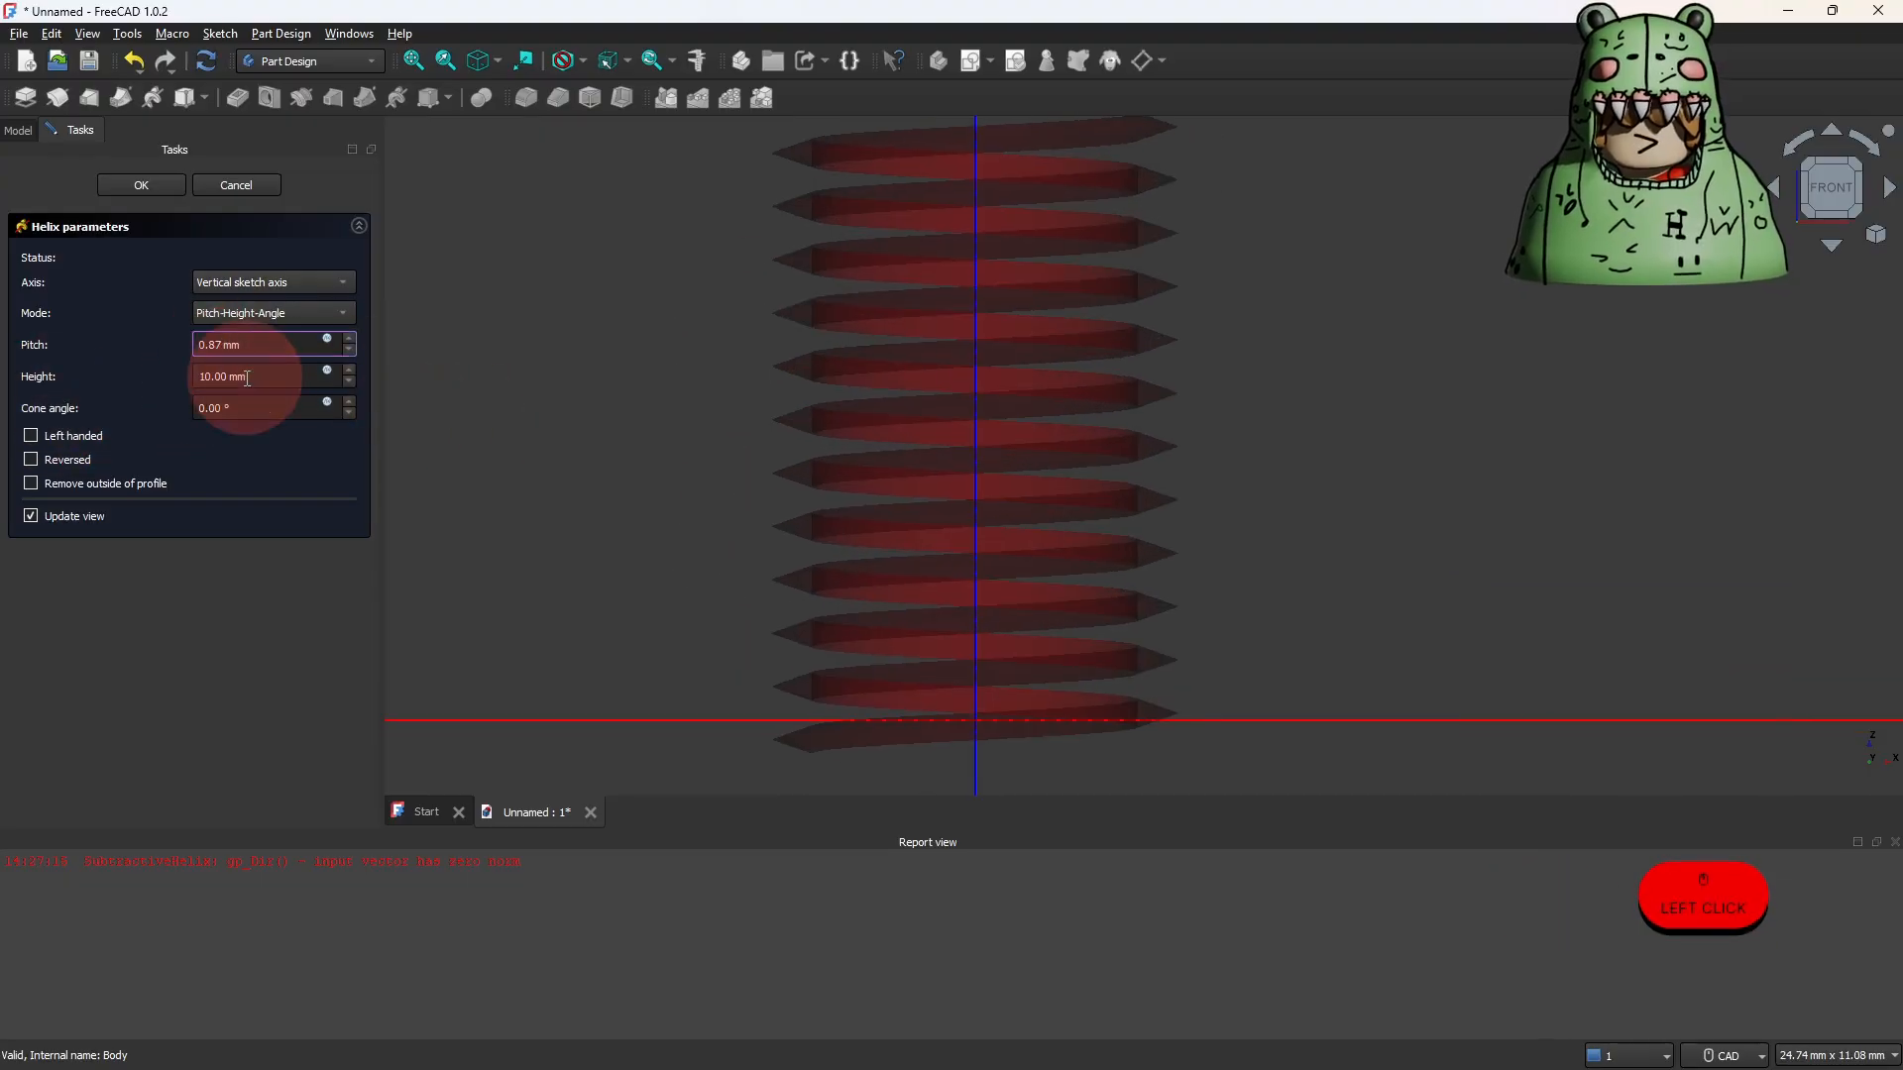
key("BackSpace")
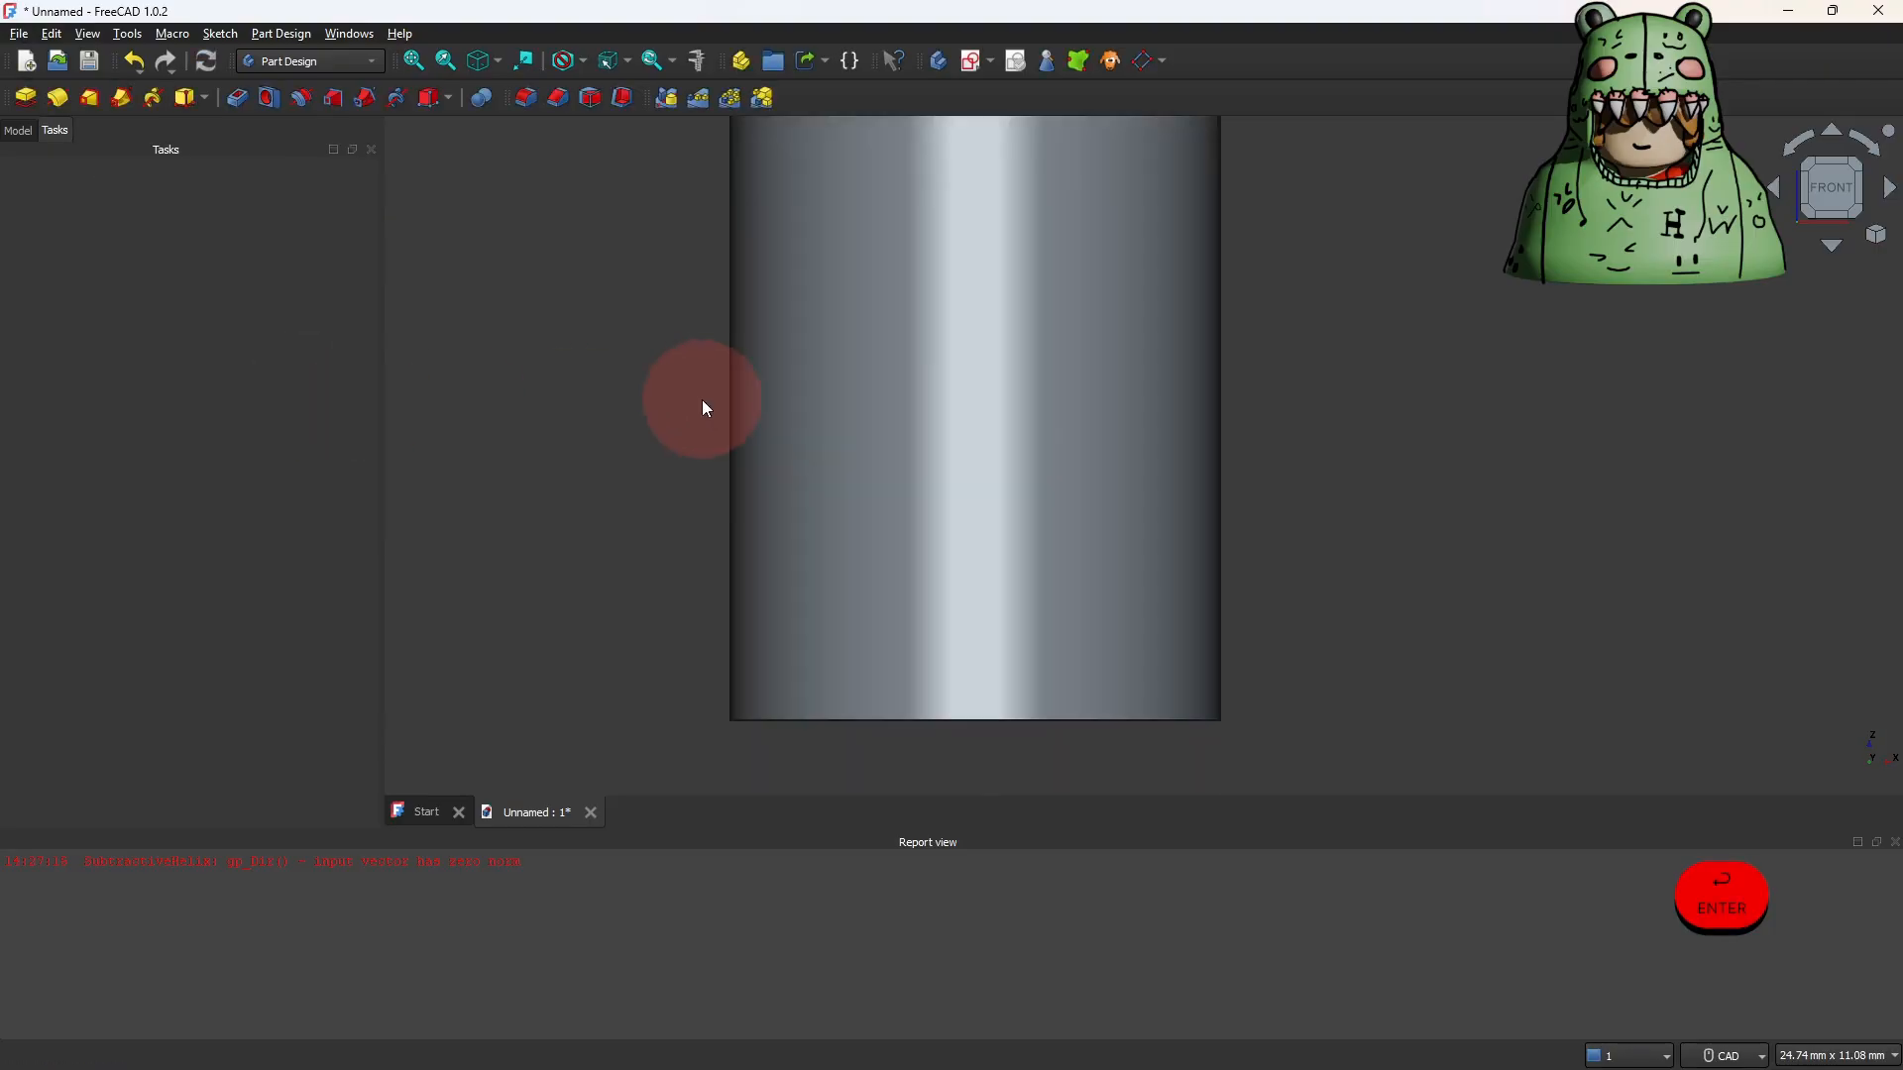
Open the subtractive helix for editing again and turn off the Hole's visibility to expose the thread turns.
left_click(92, 256)
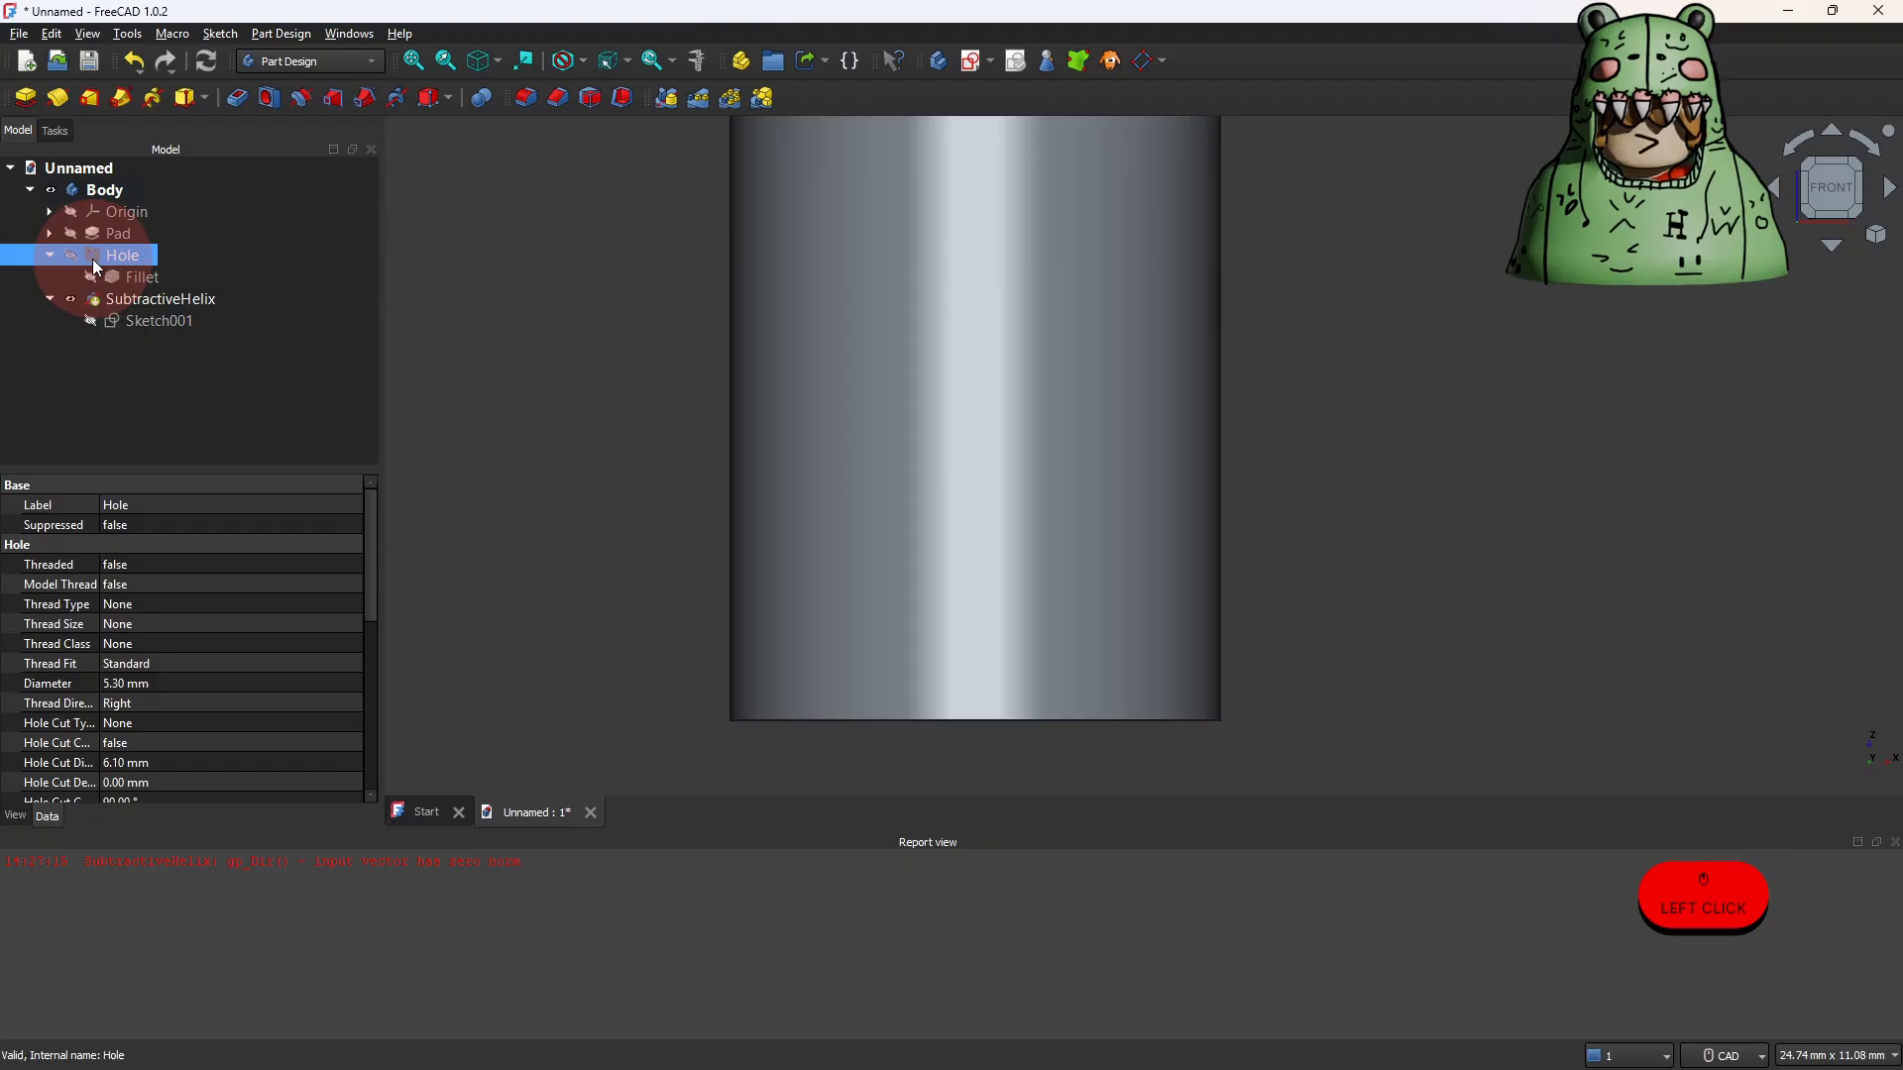
double_click(117, 295)
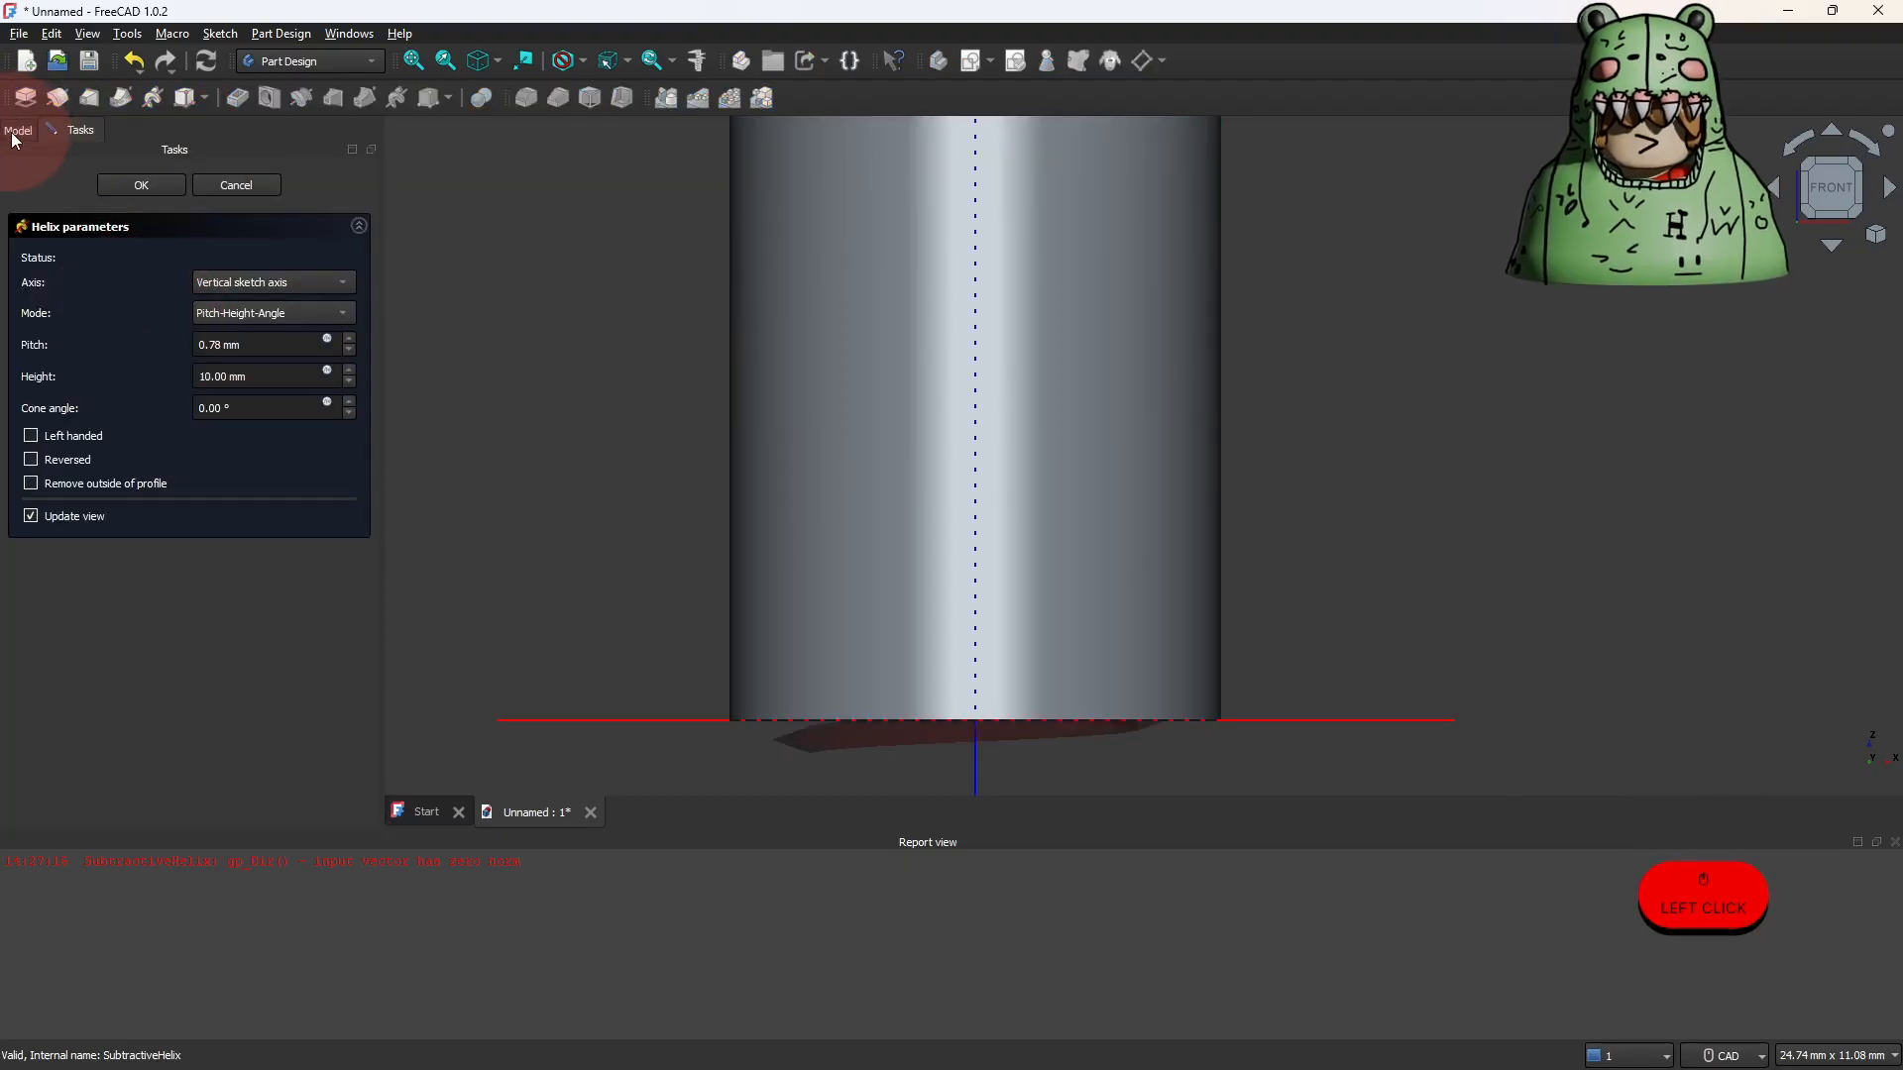
left_click(15, 134)
double_click(73, 255)
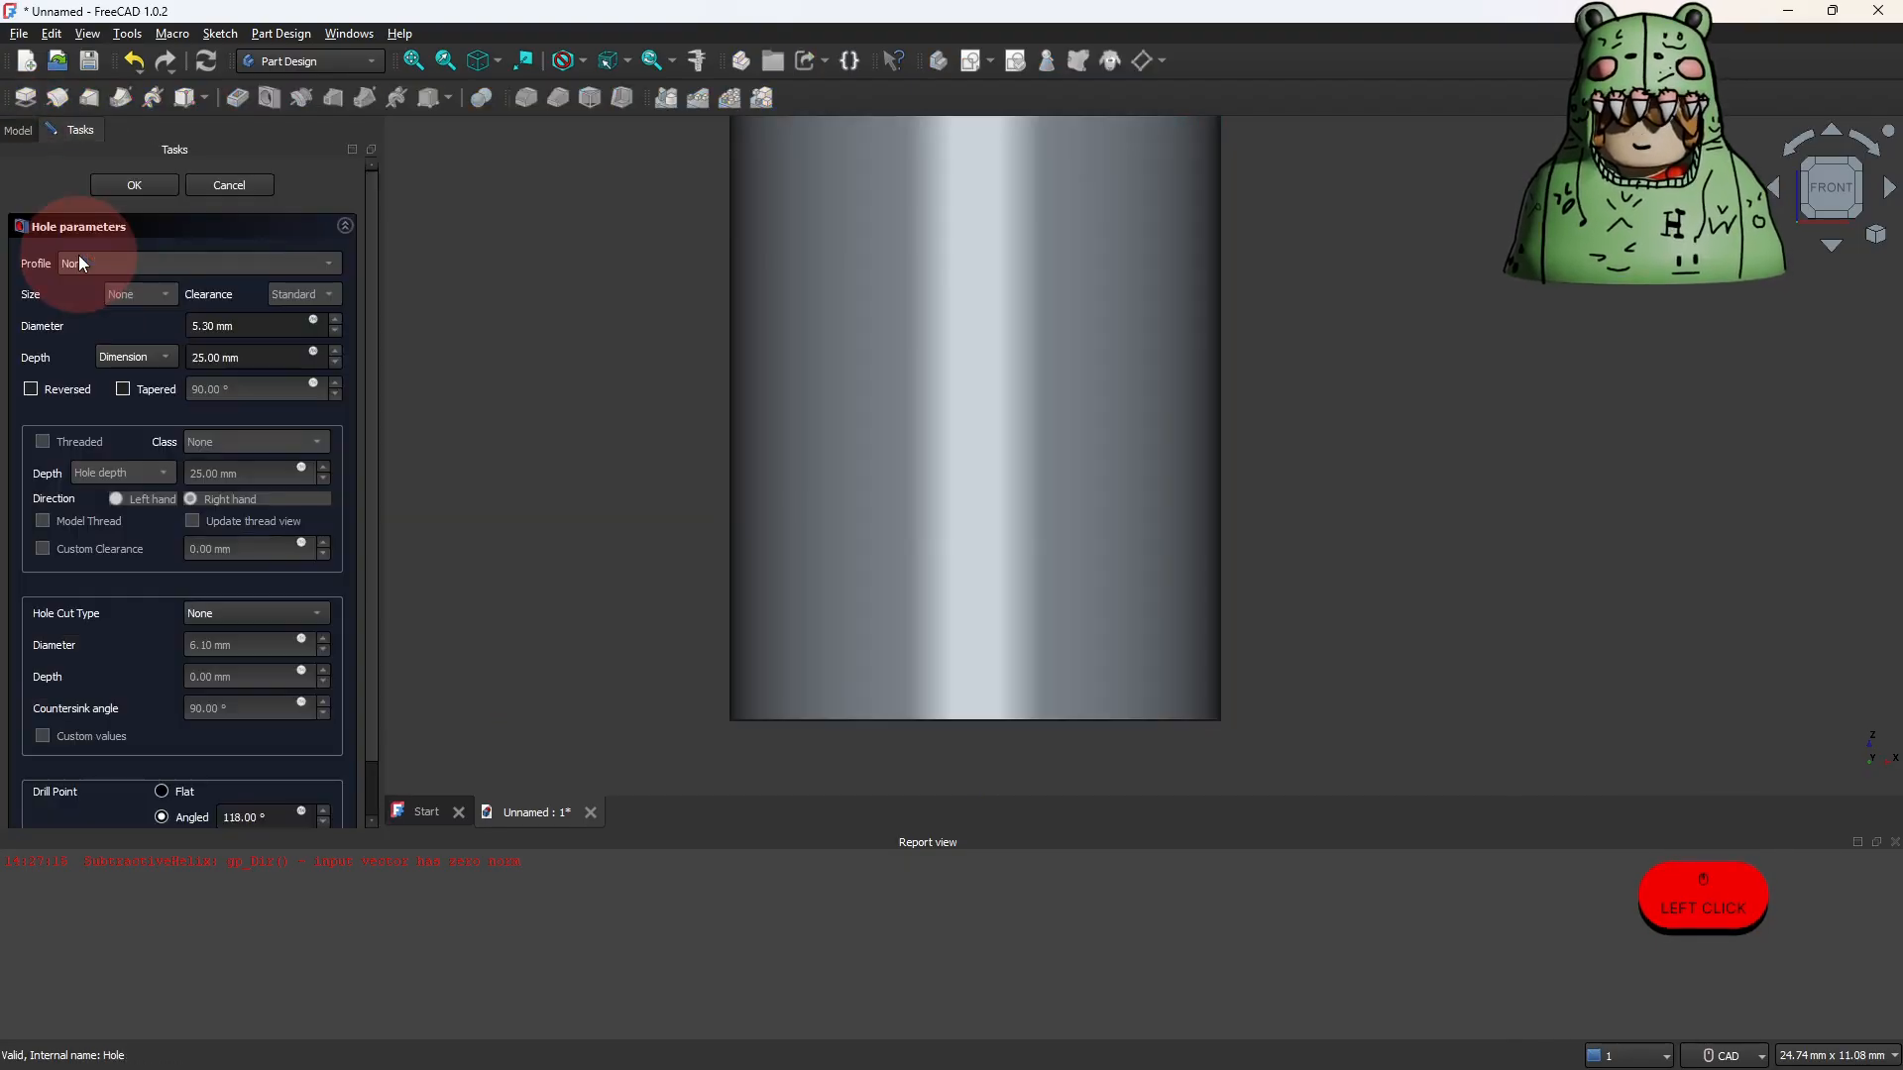
left_click(20, 134)
left_click(69, 254)
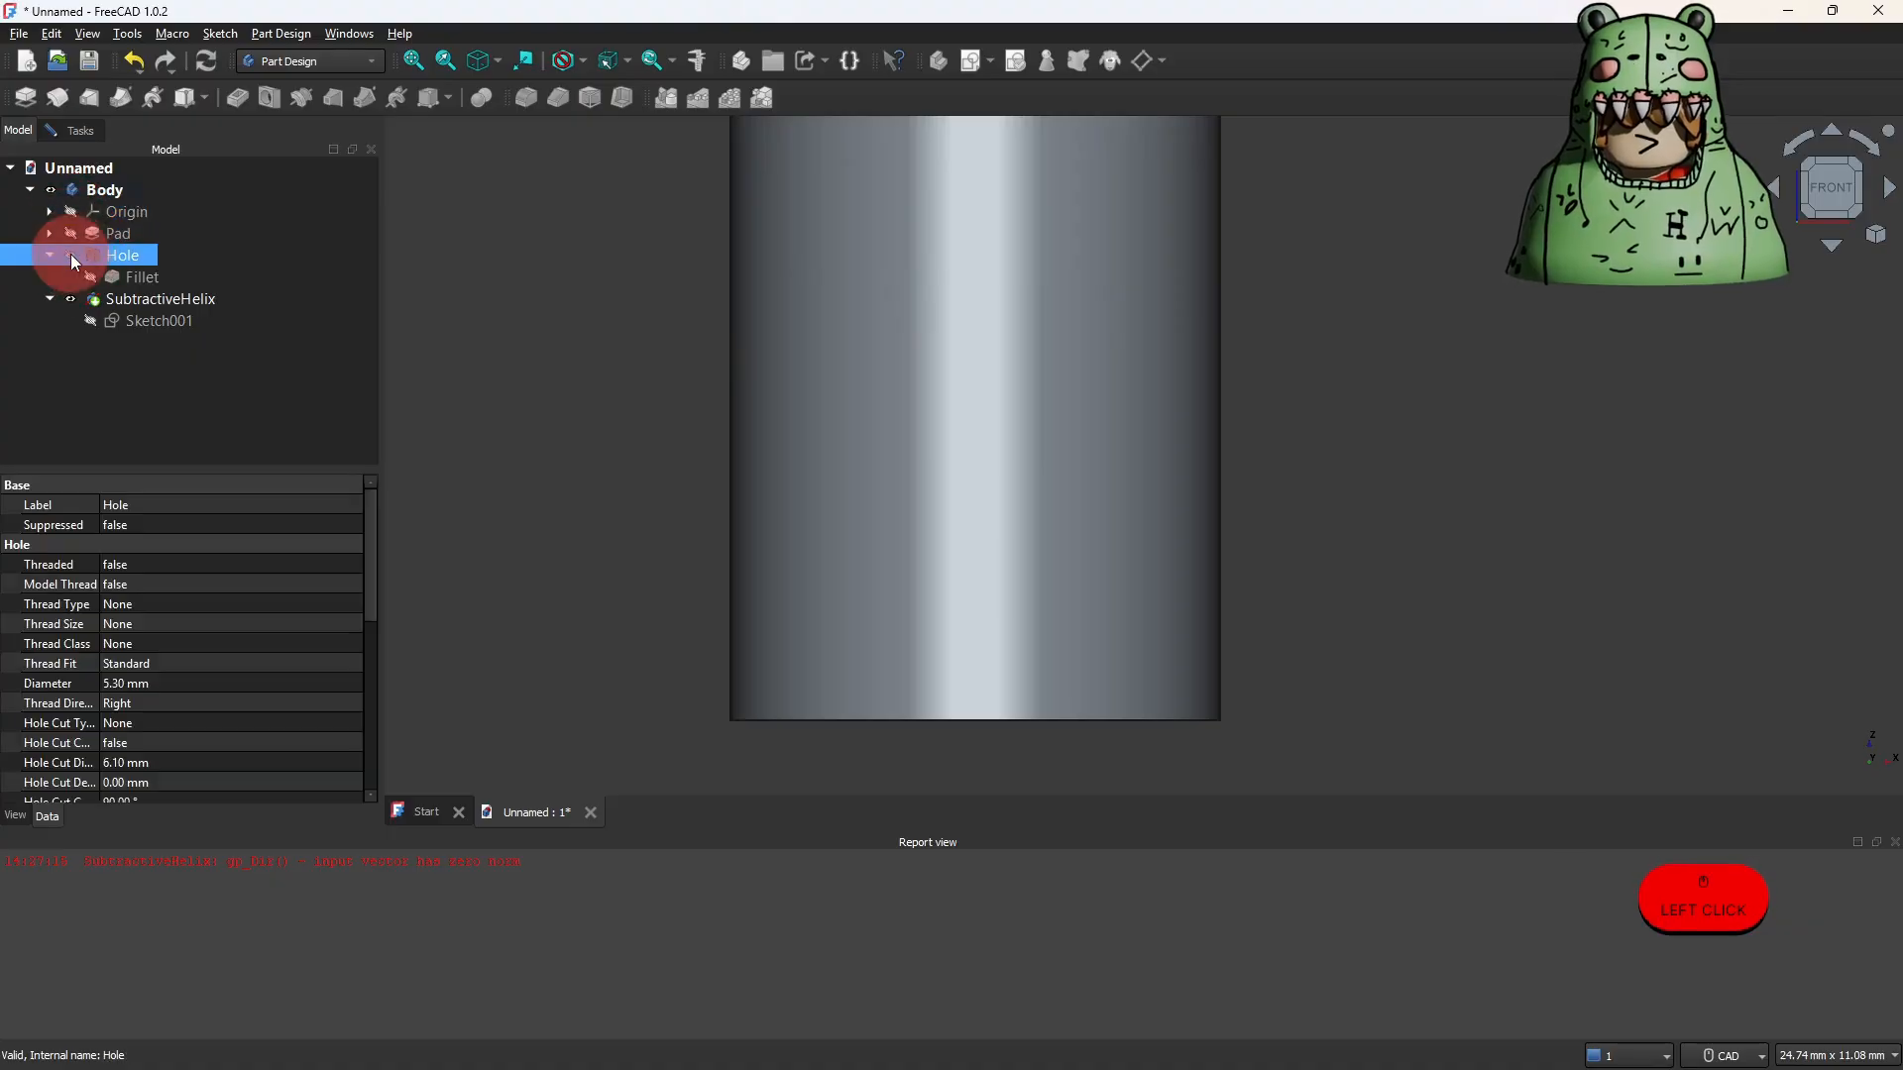
left_click(87, 297)
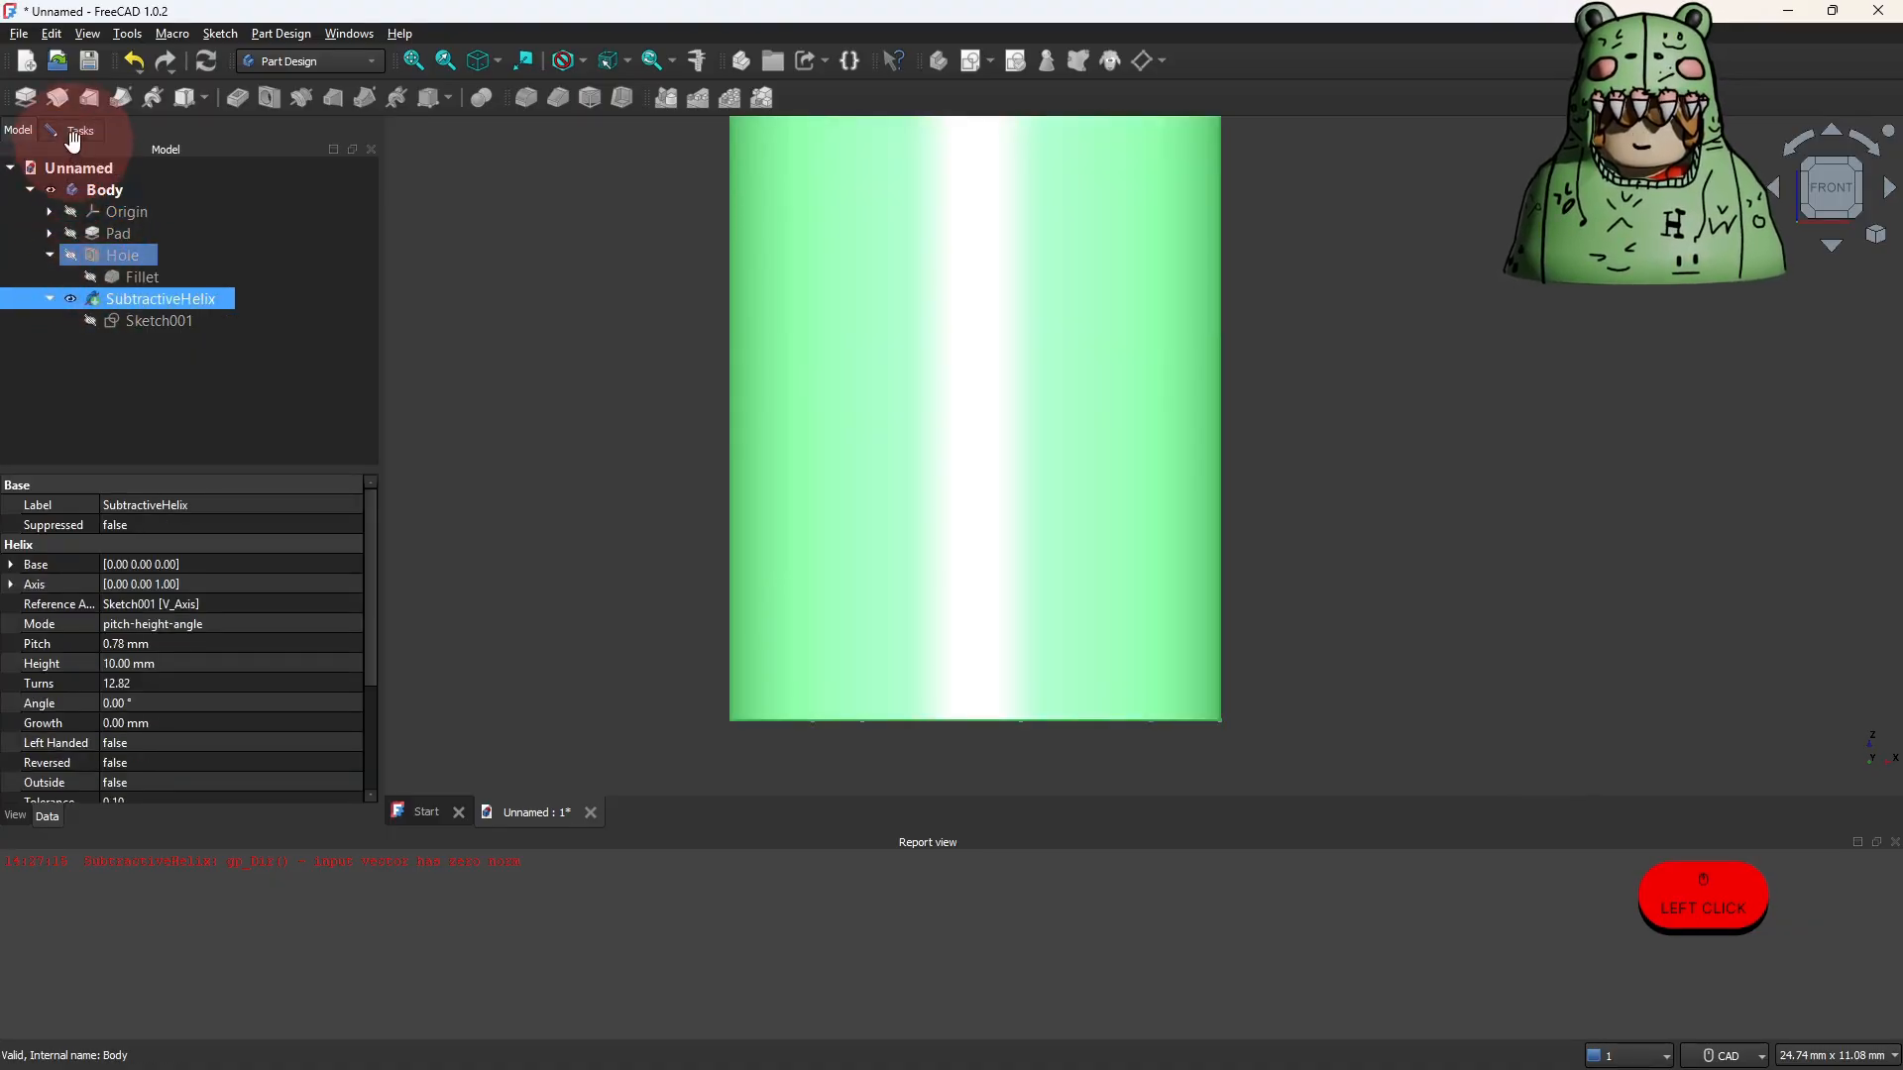
left_click(69, 132)
left_click(16, 134)
left_click(68, 257)
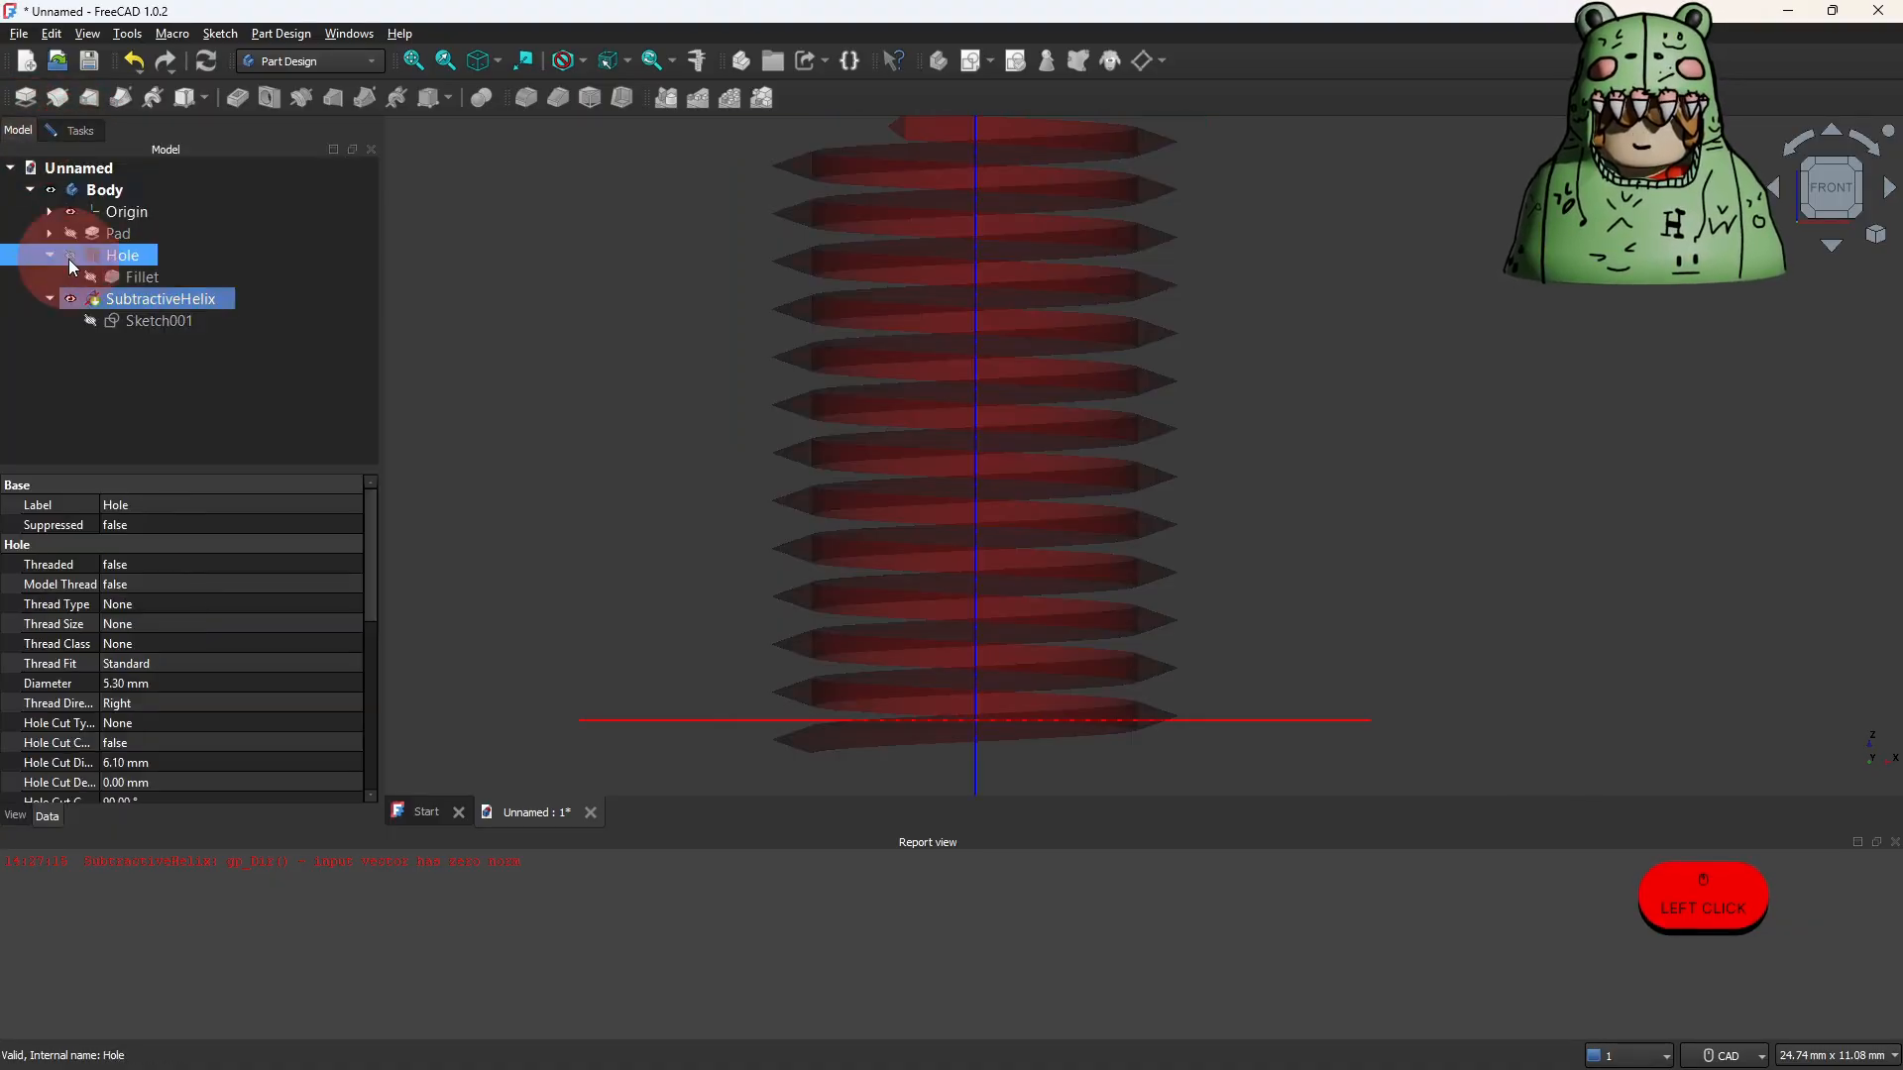
left_click(67, 130)
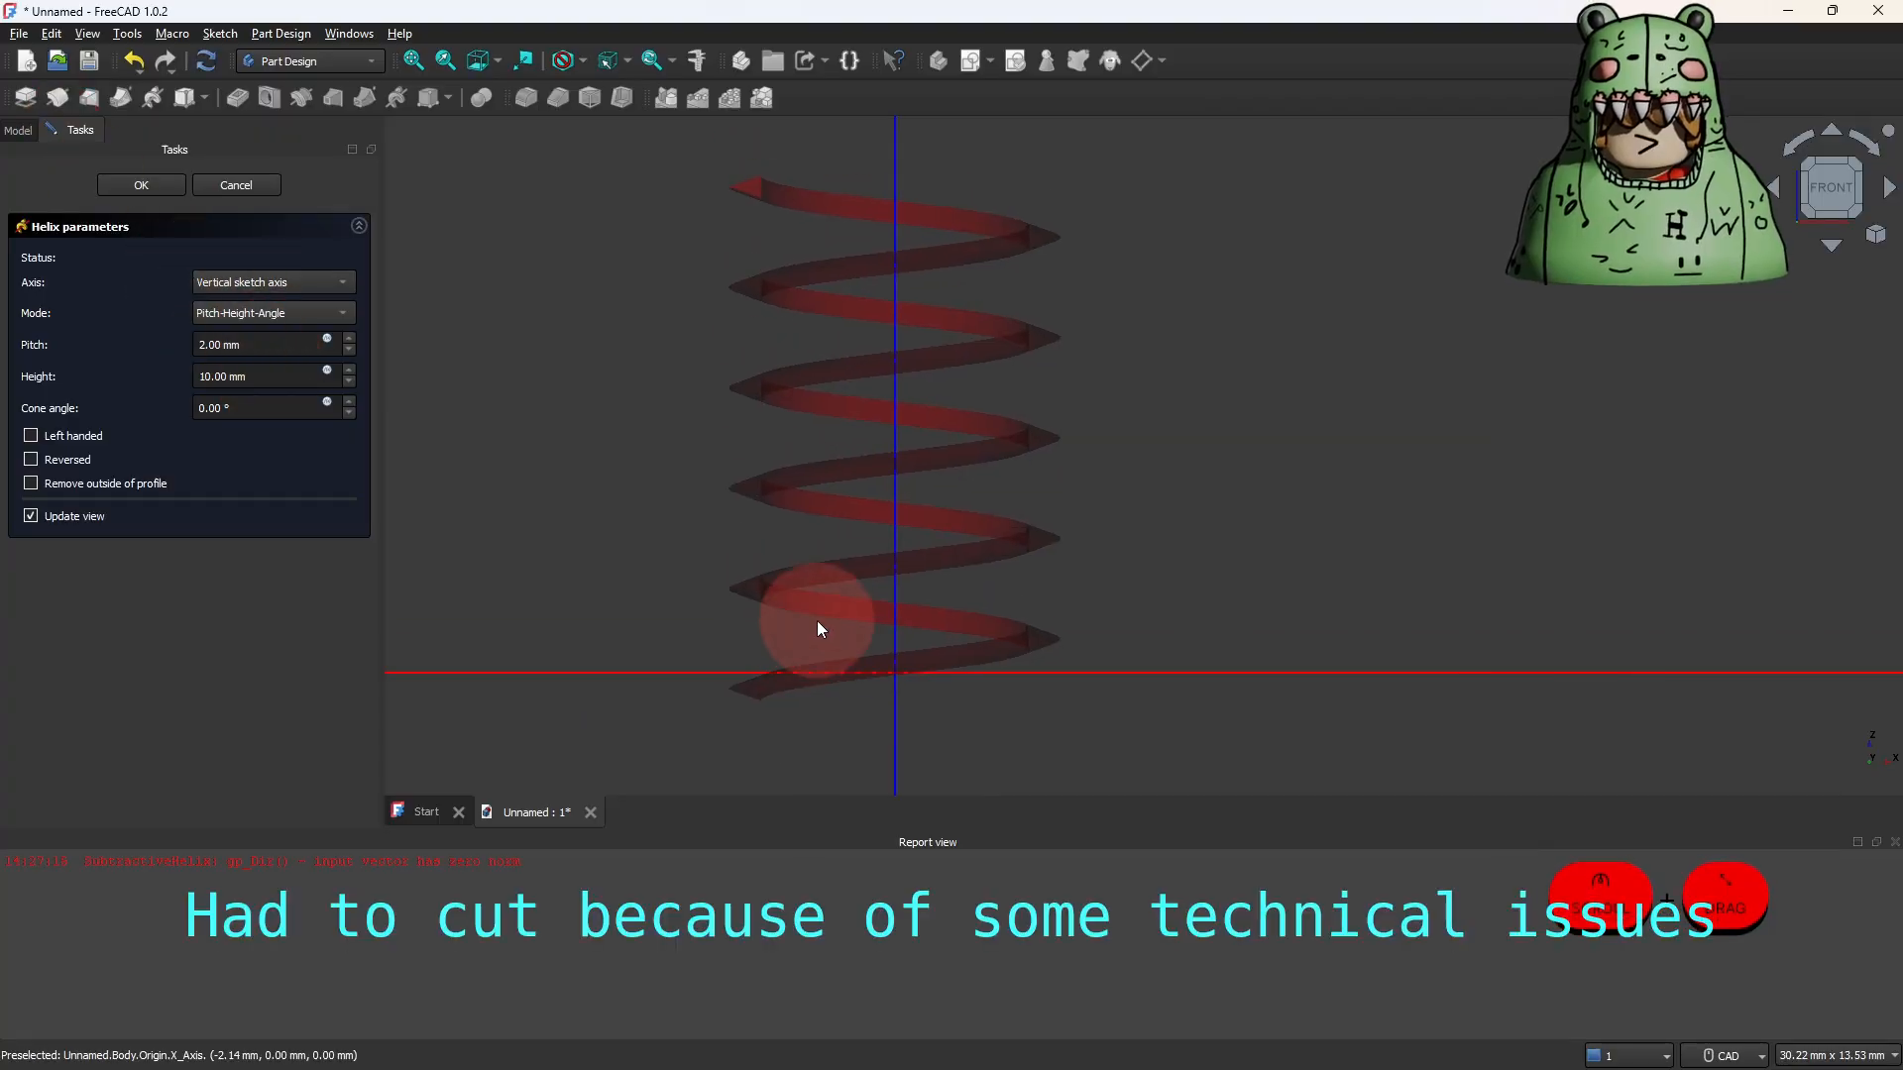
Try helix pitches of 1 mm and 0.5 mm and compare the turn spacing in the preview.
scroll(780, 669, "up", 4)
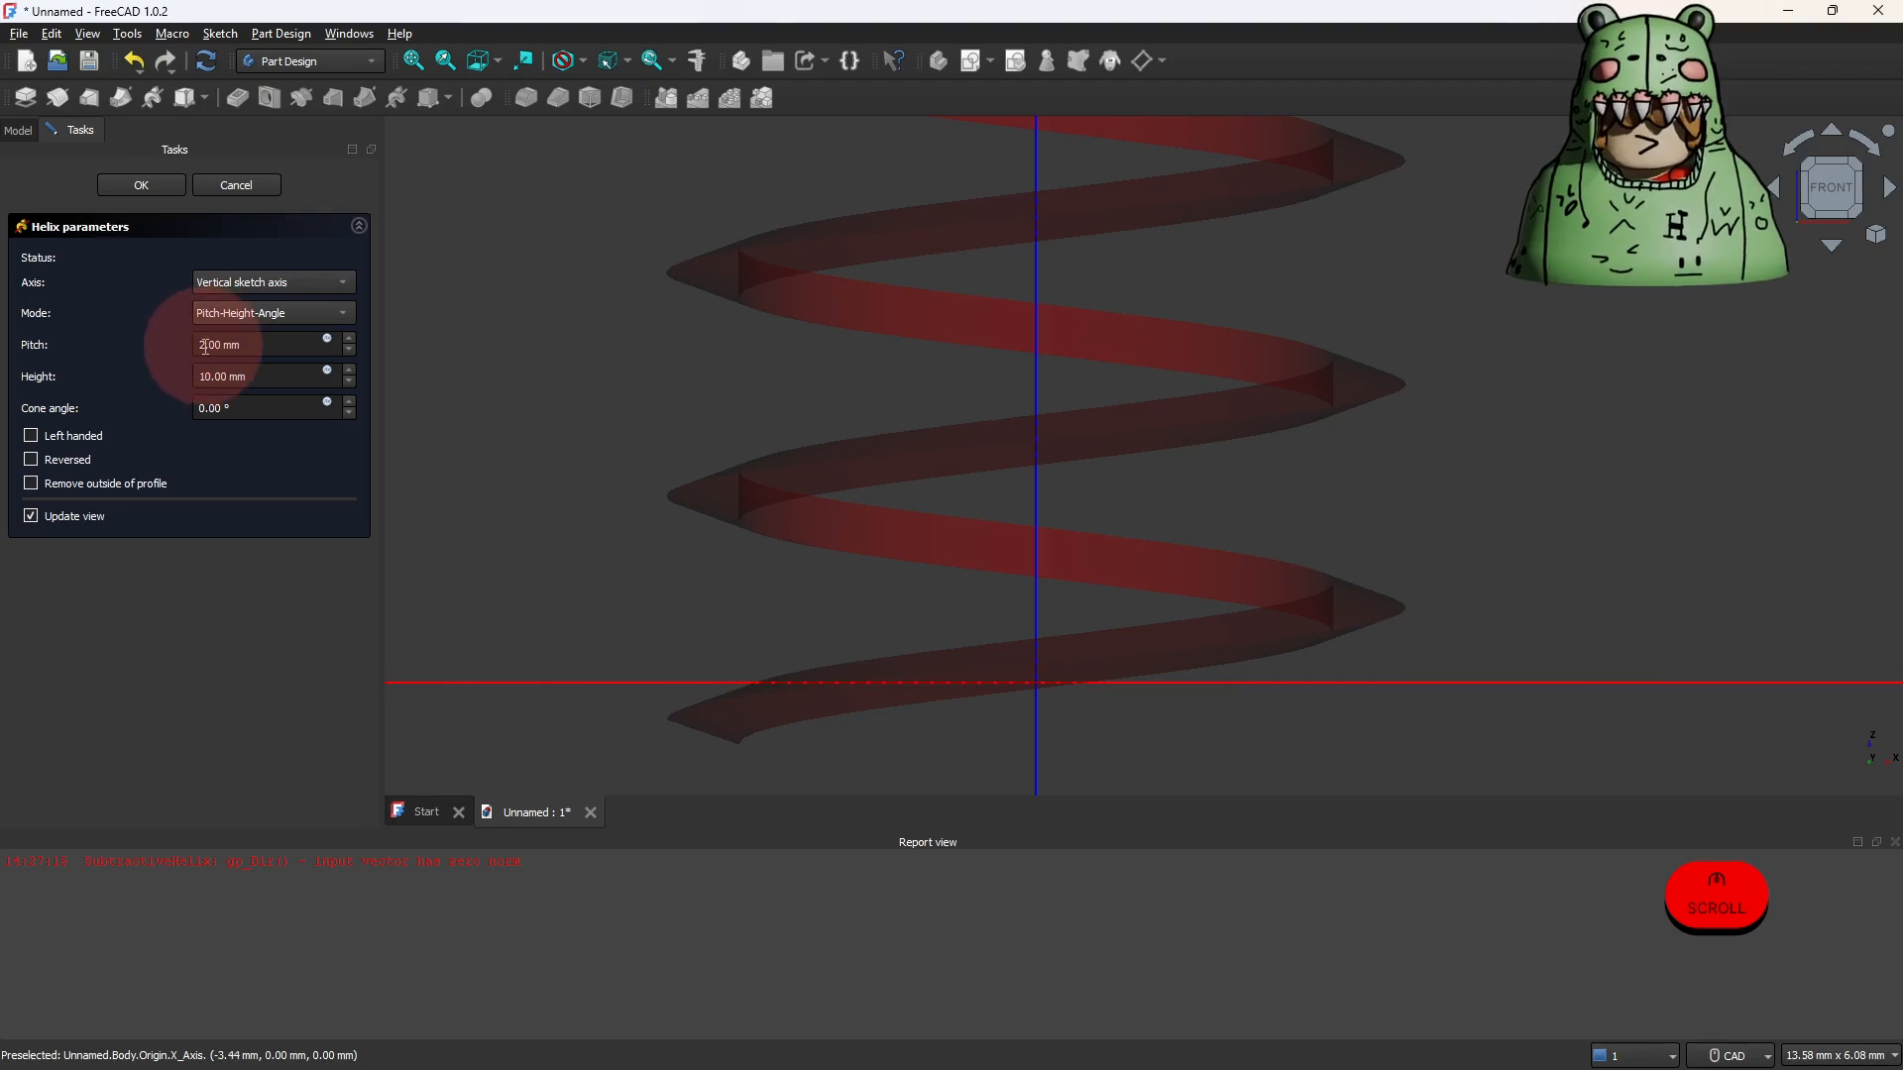
left_click(255, 344)
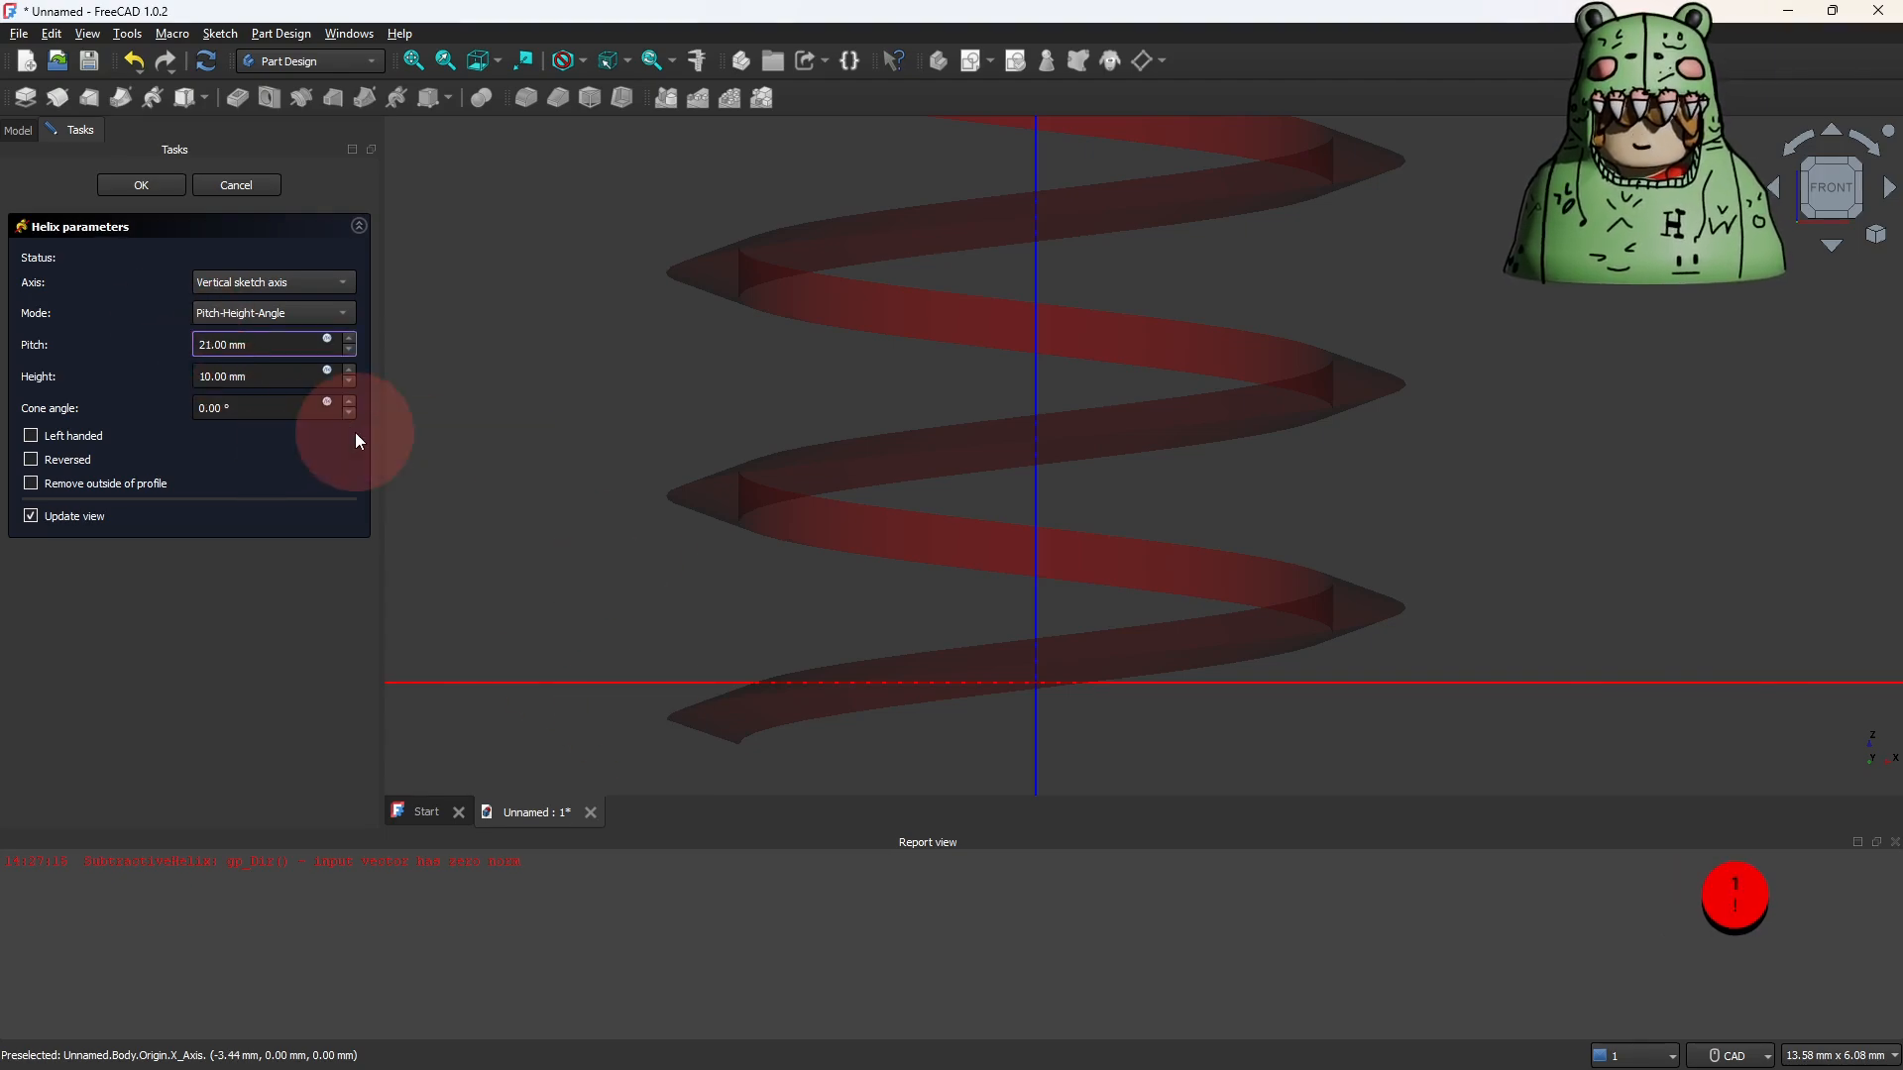
key("BackSpace")
type("1")
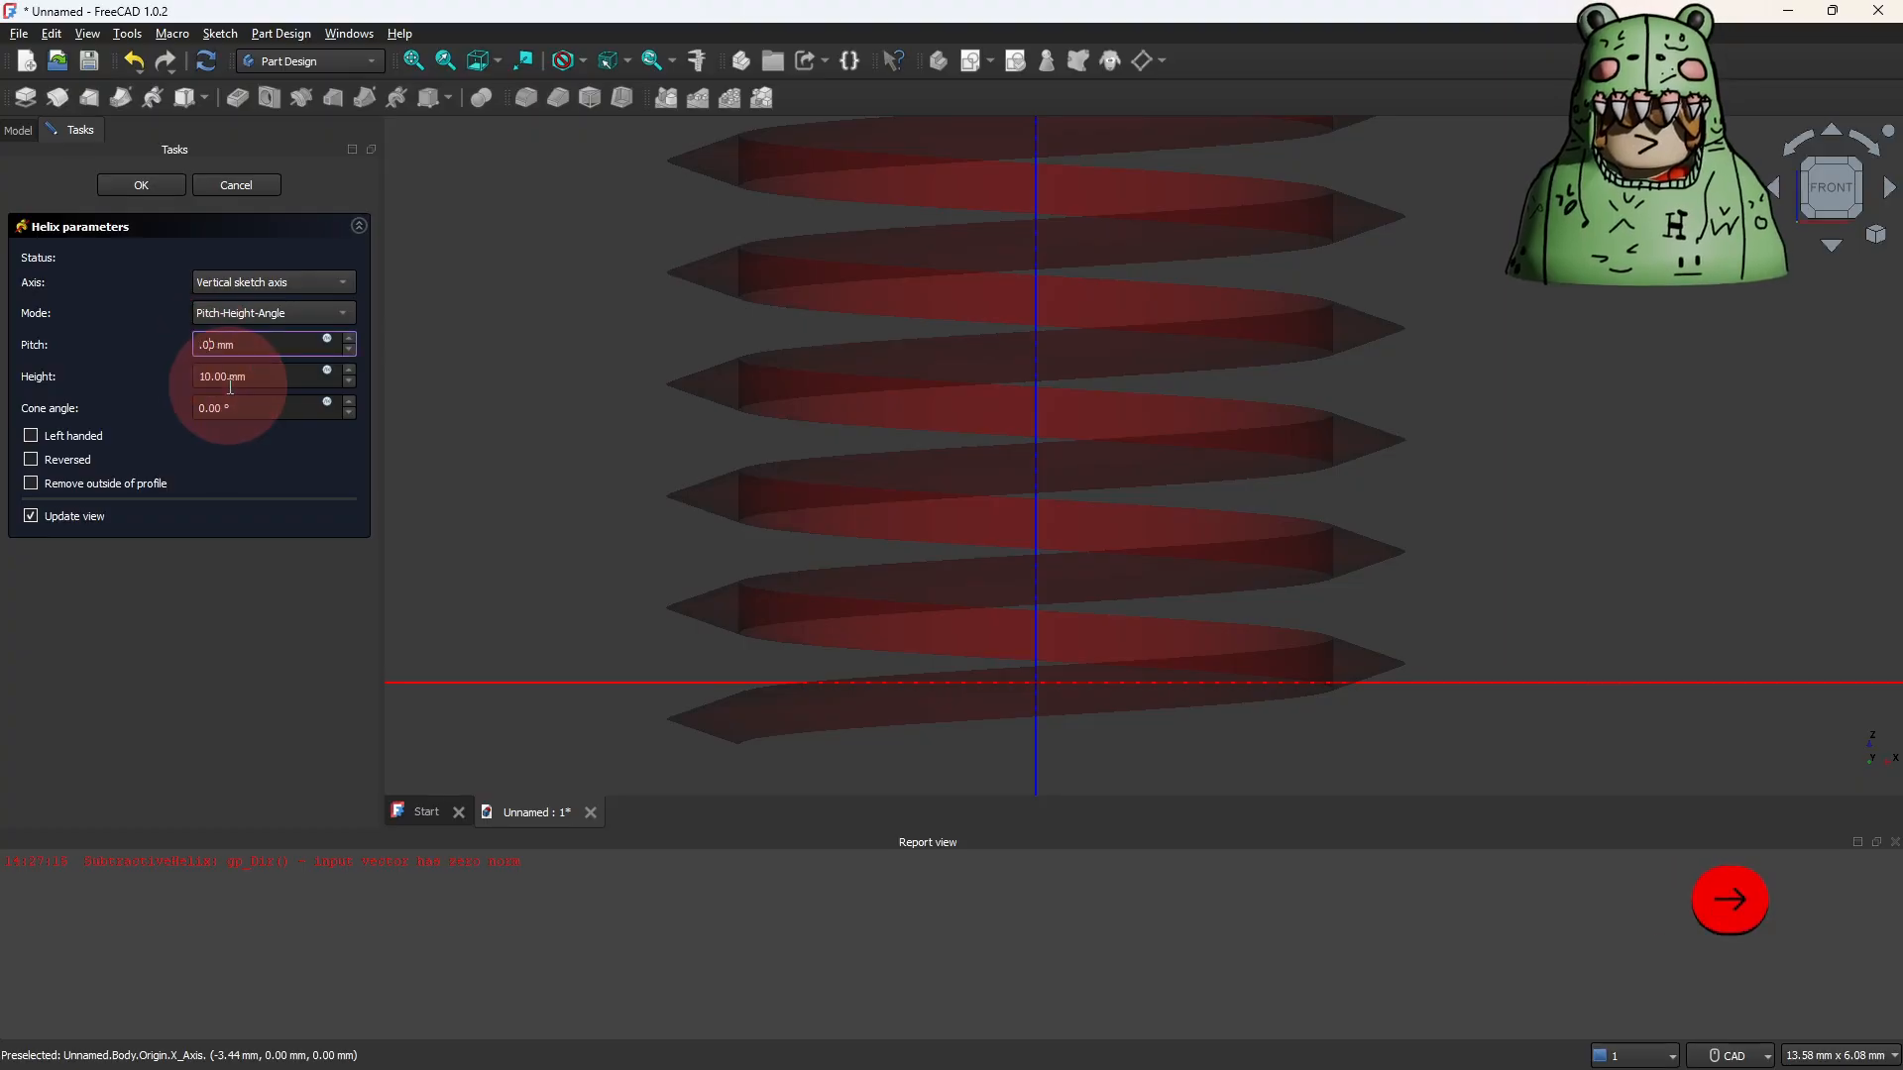
type("5")
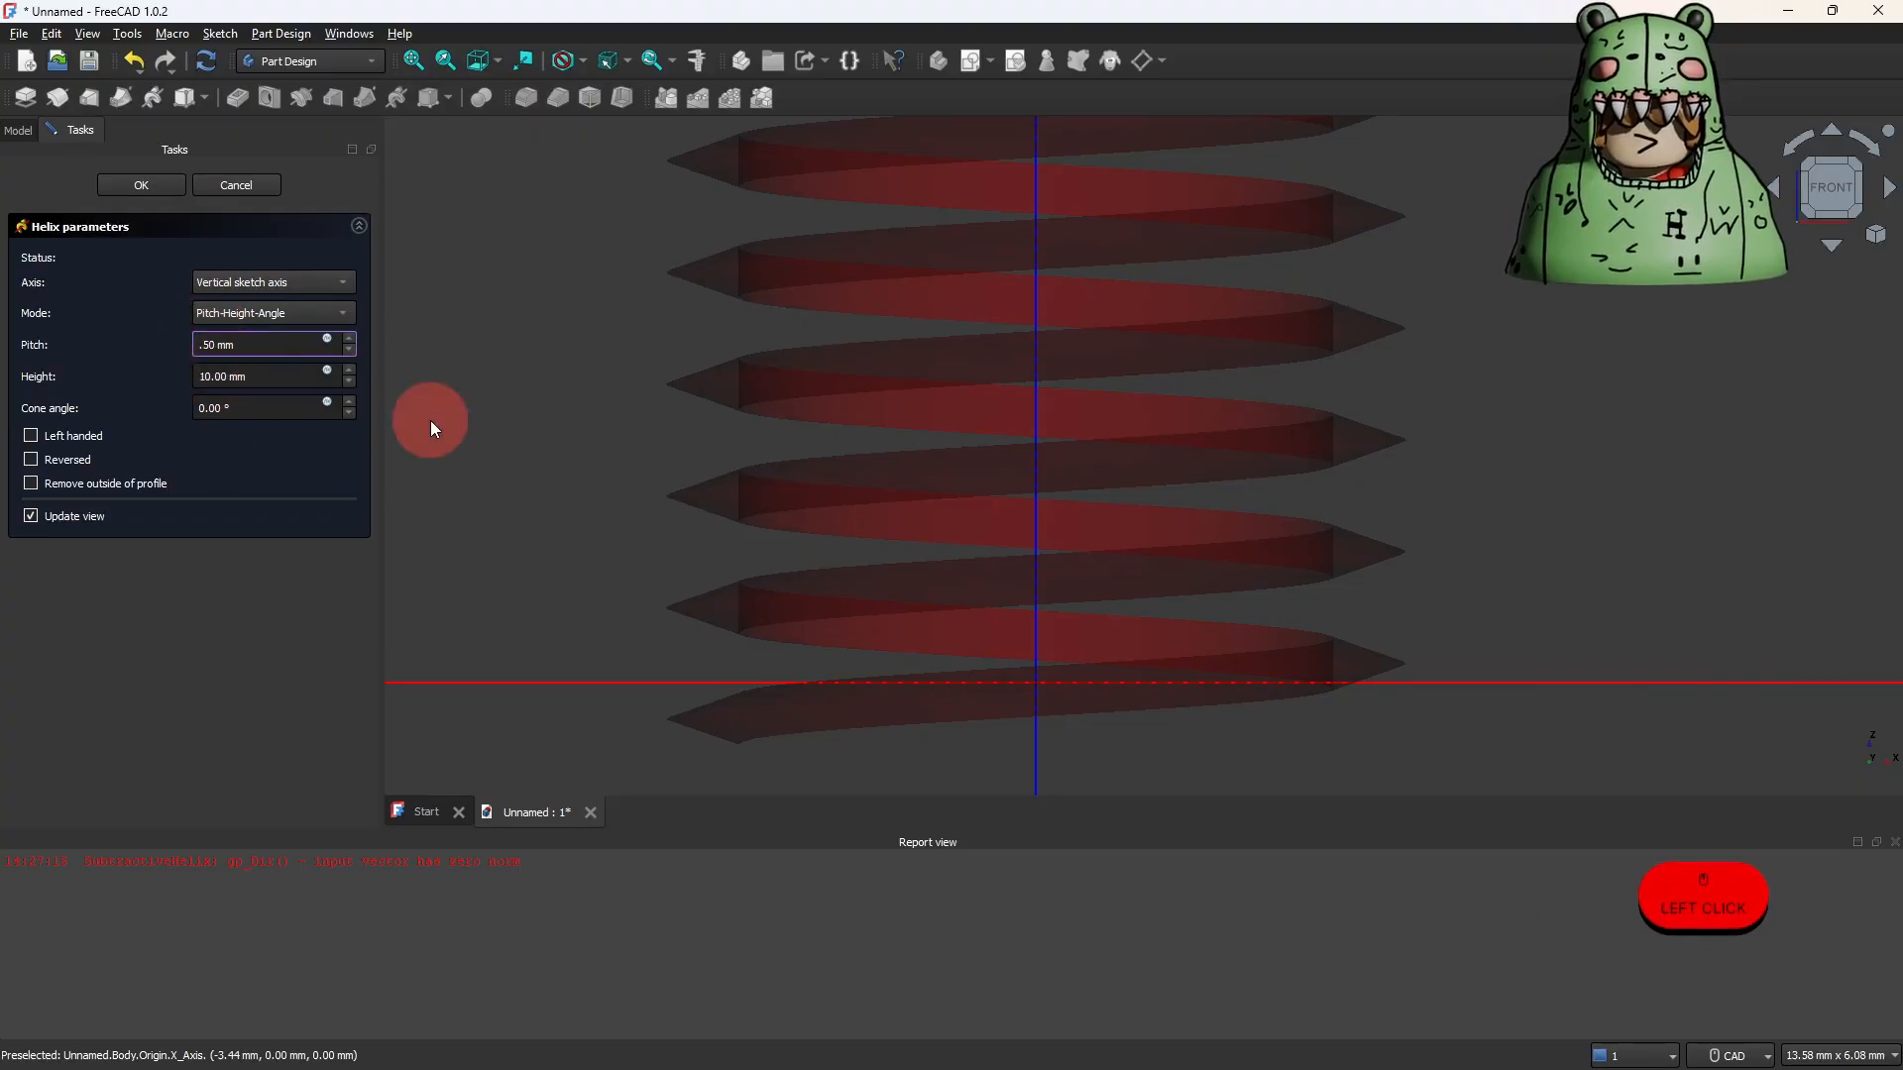
left_click(458, 433)
scroll(777, 443, "down", 4)
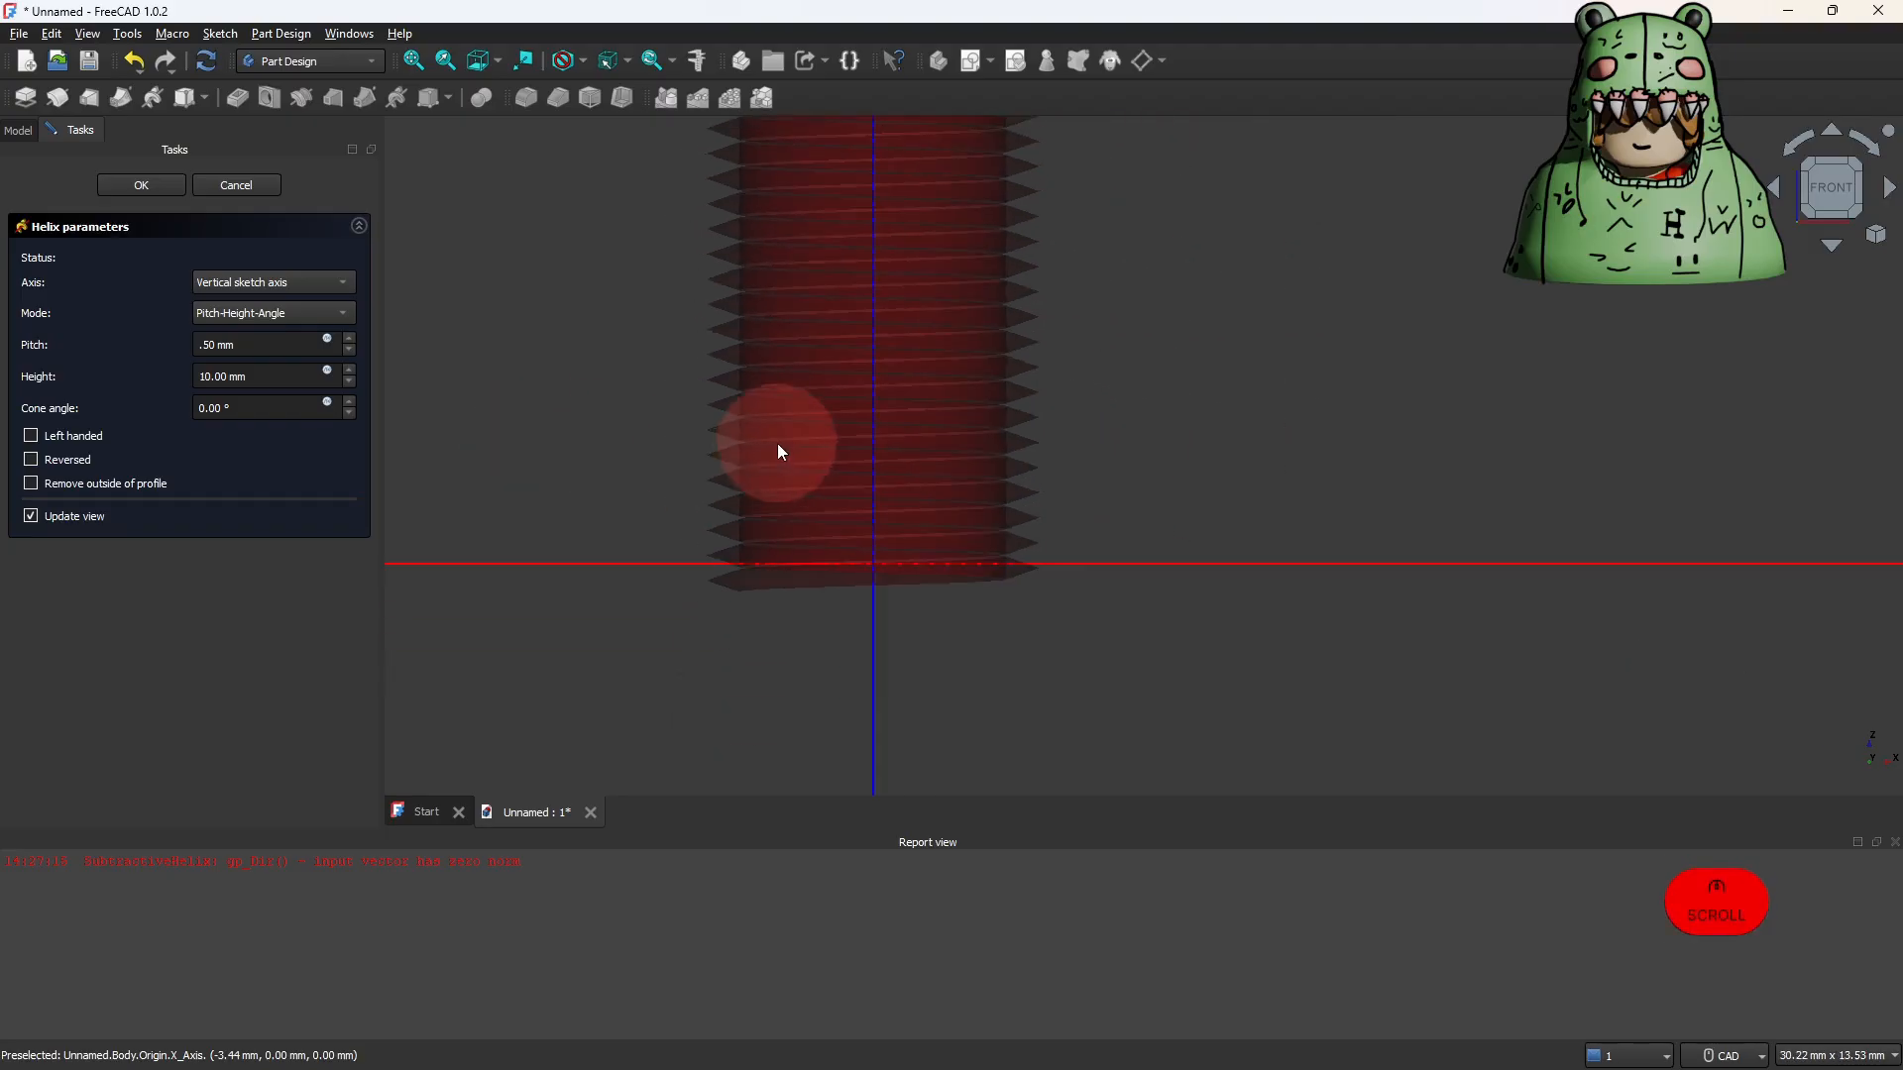
middle_click_drag(783, 442, 818, 521)
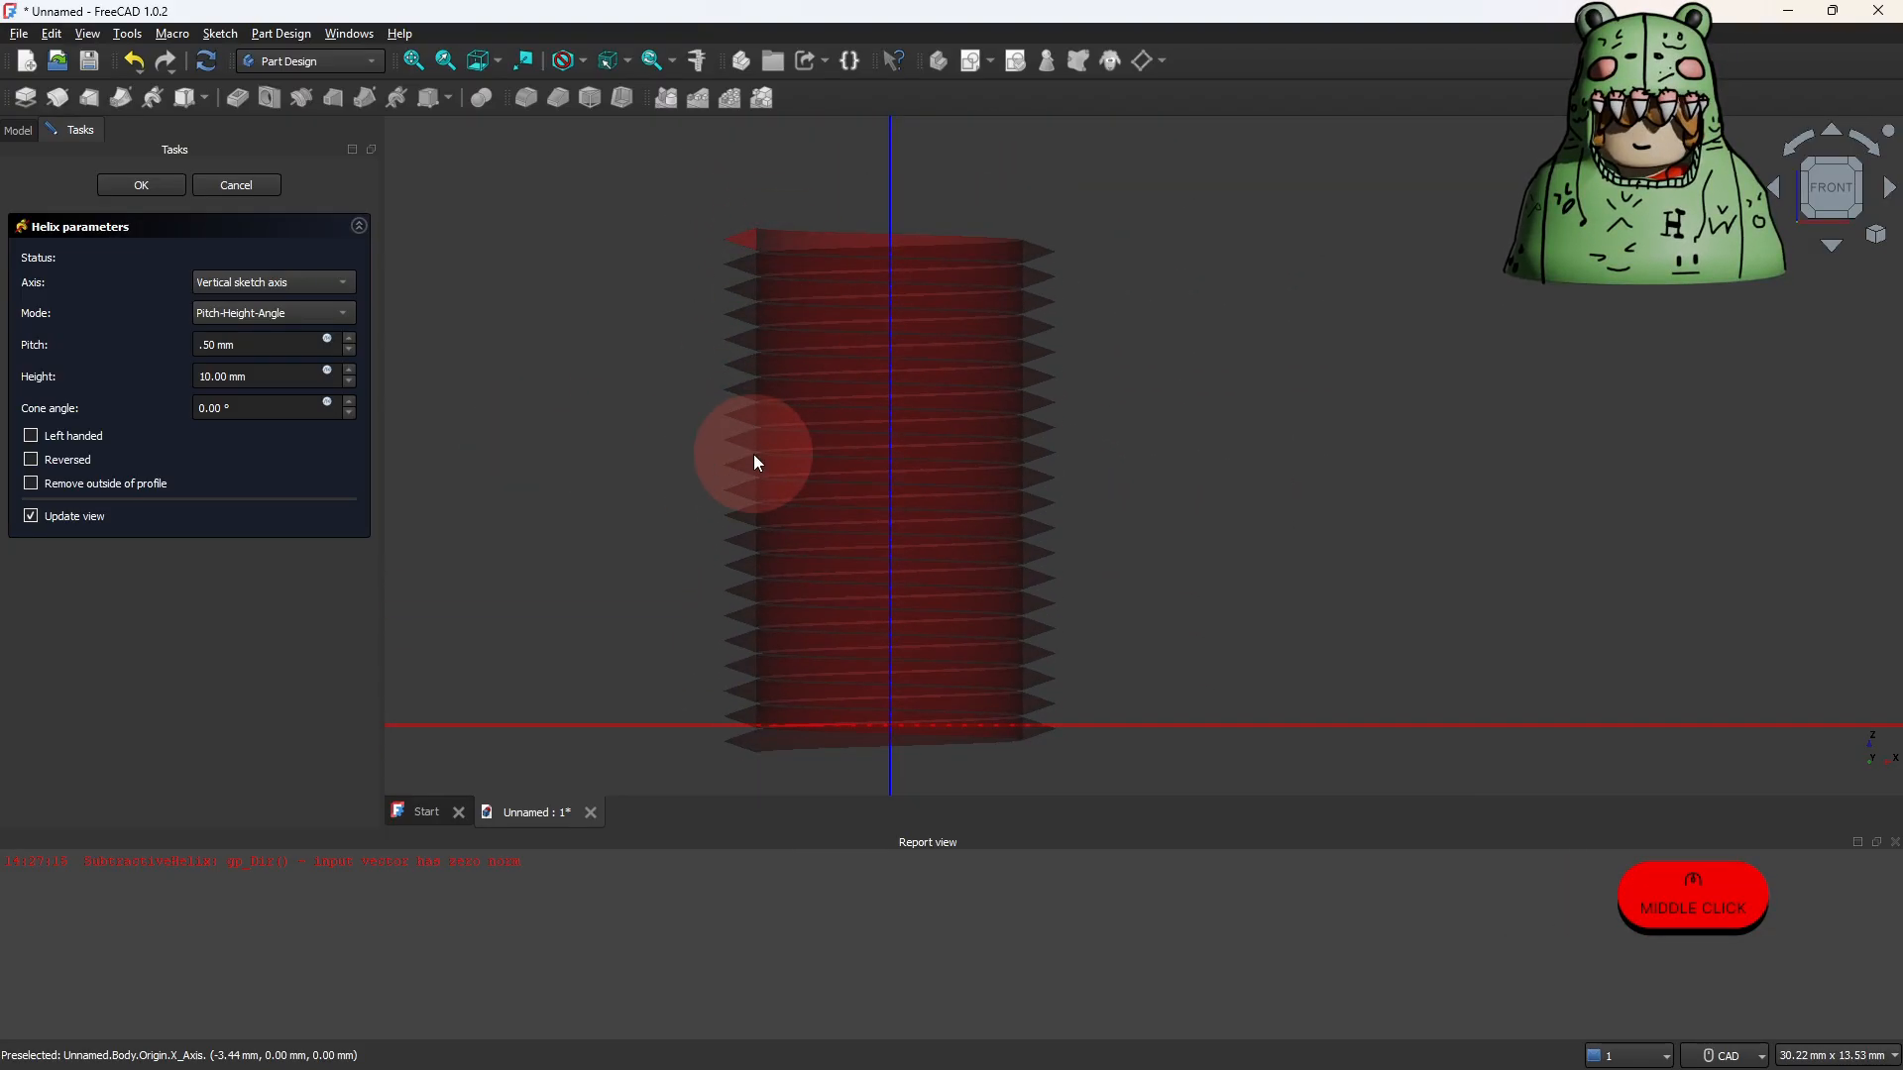
Set the helix pitch back to 0.78 mm, check the spacing of the turns, and accept the subtractive helix.
left_click(210, 346)
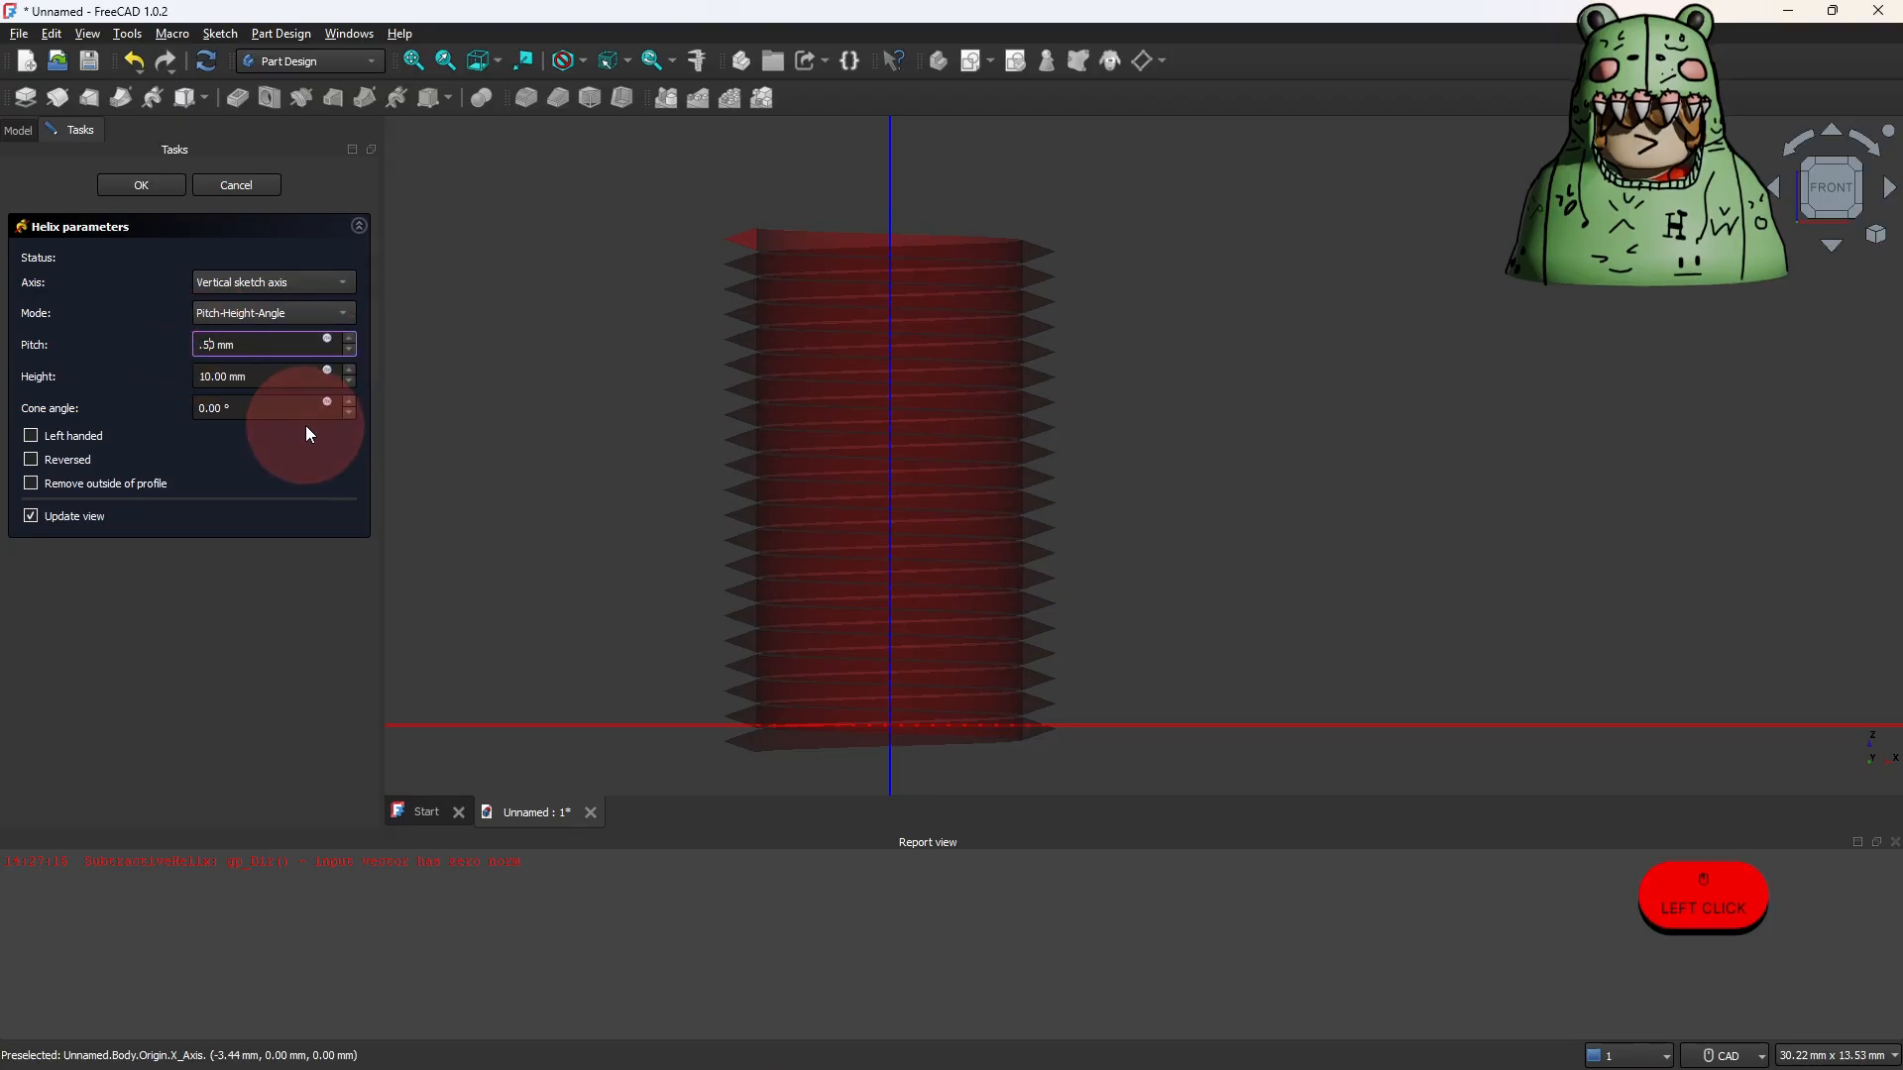
key("BackSpace")
type("70")
key("BackSpace")
type("8")
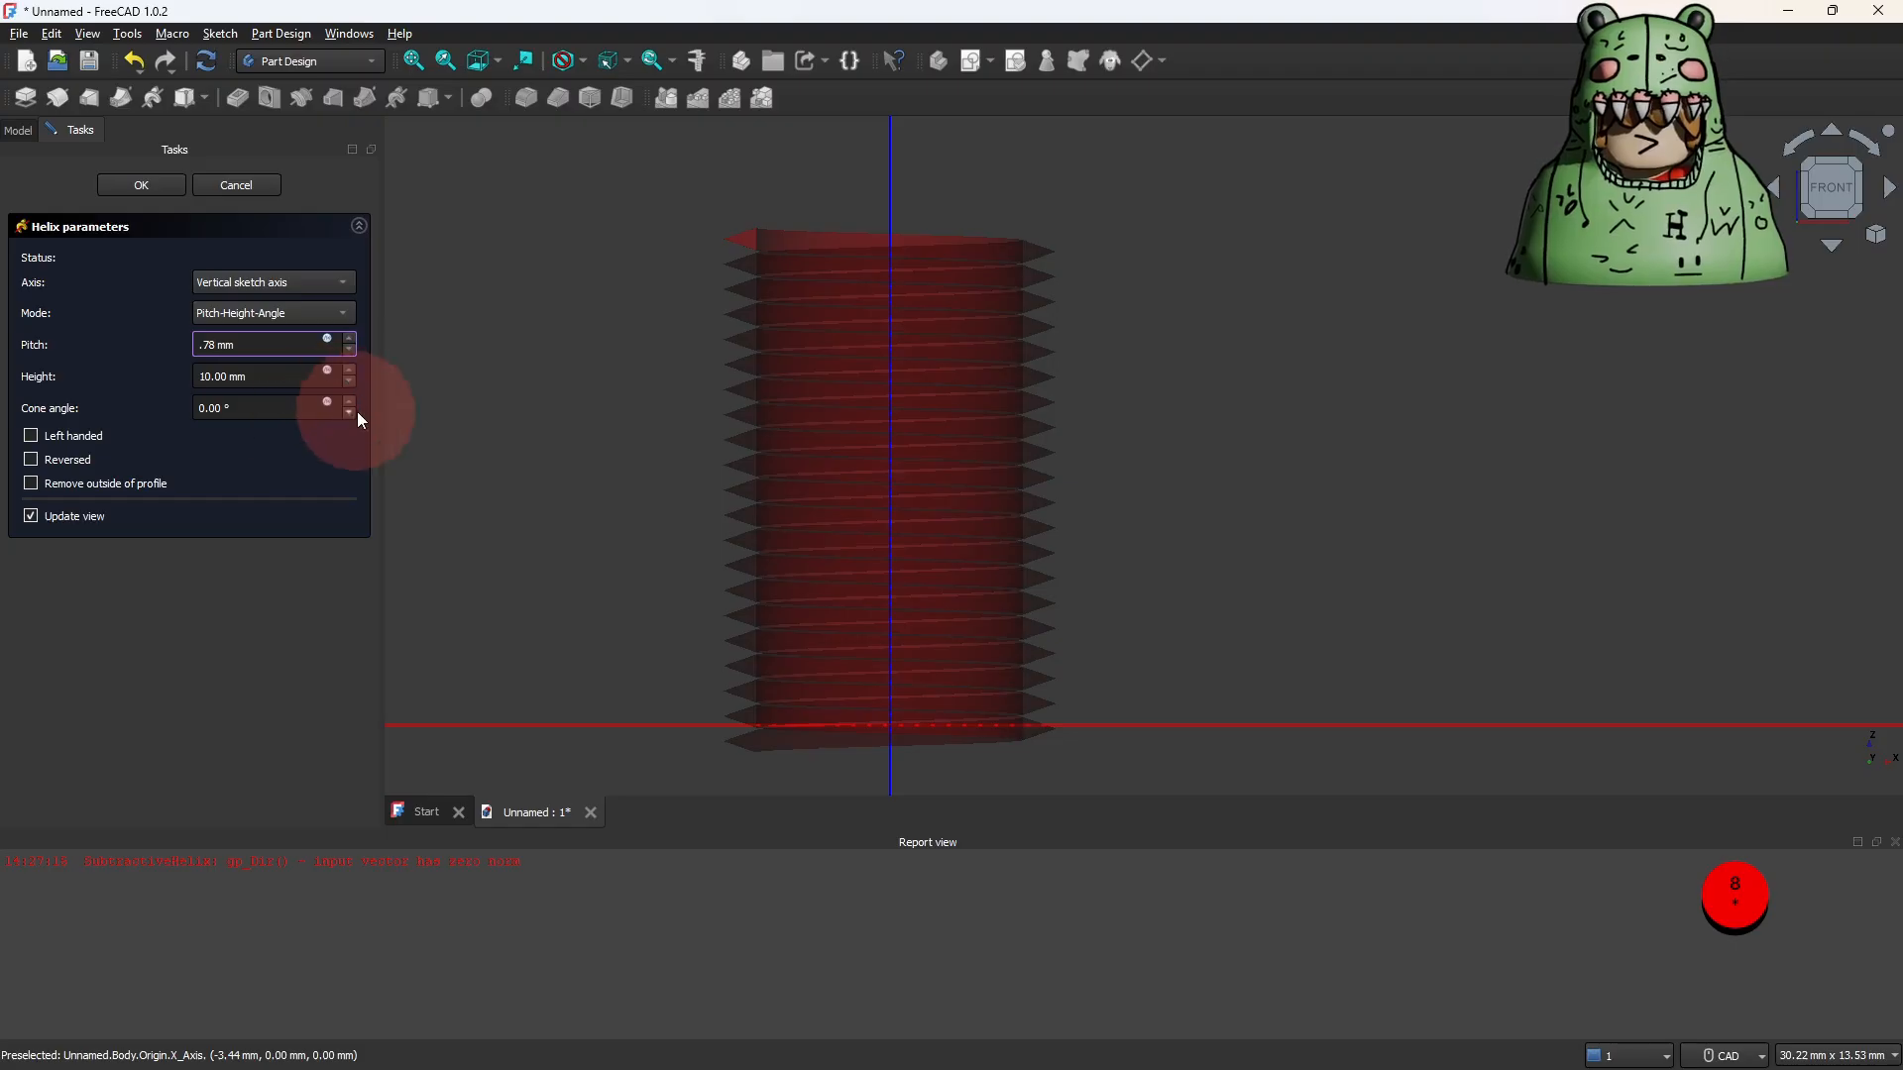
scroll(543, 438, "up", 3)
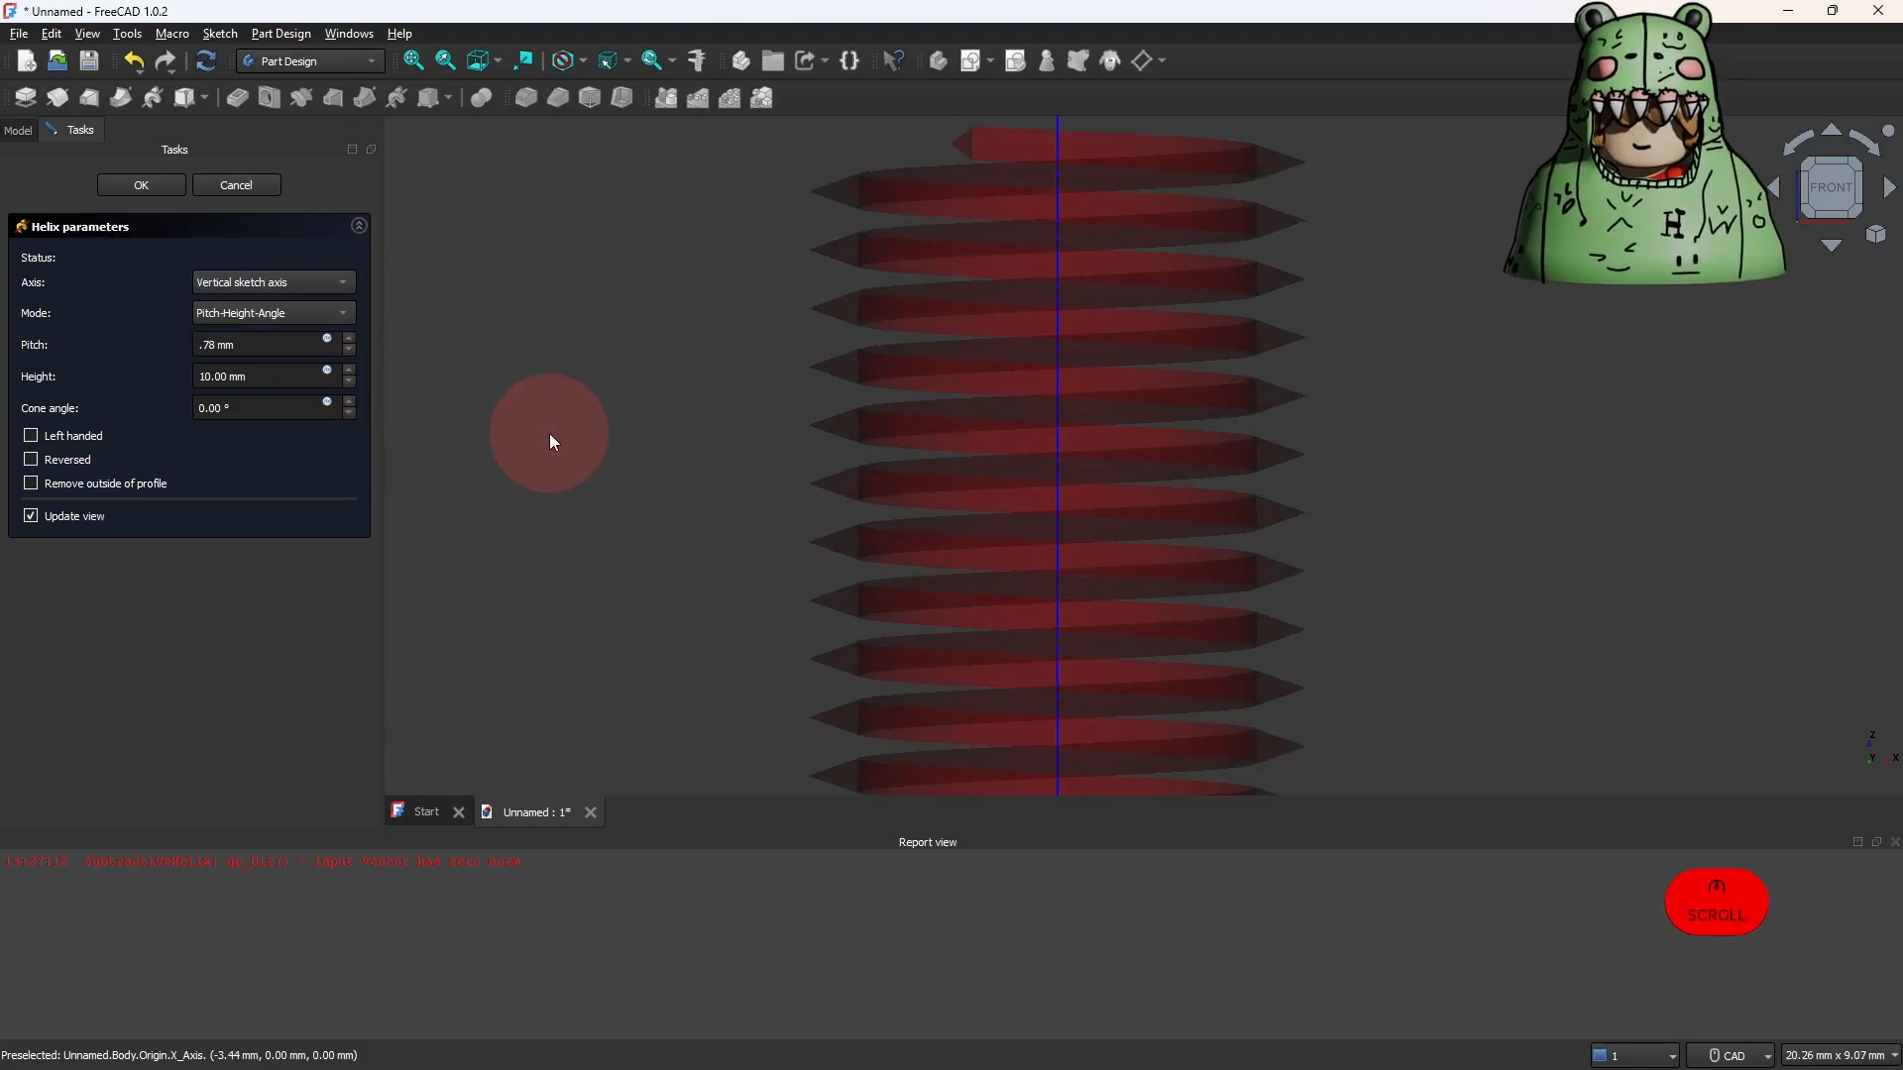
middle_click_drag(549, 432, 312, 400)
scroll(522, 442, "down", 3)
middle_click_drag(522, 442, 751, 461)
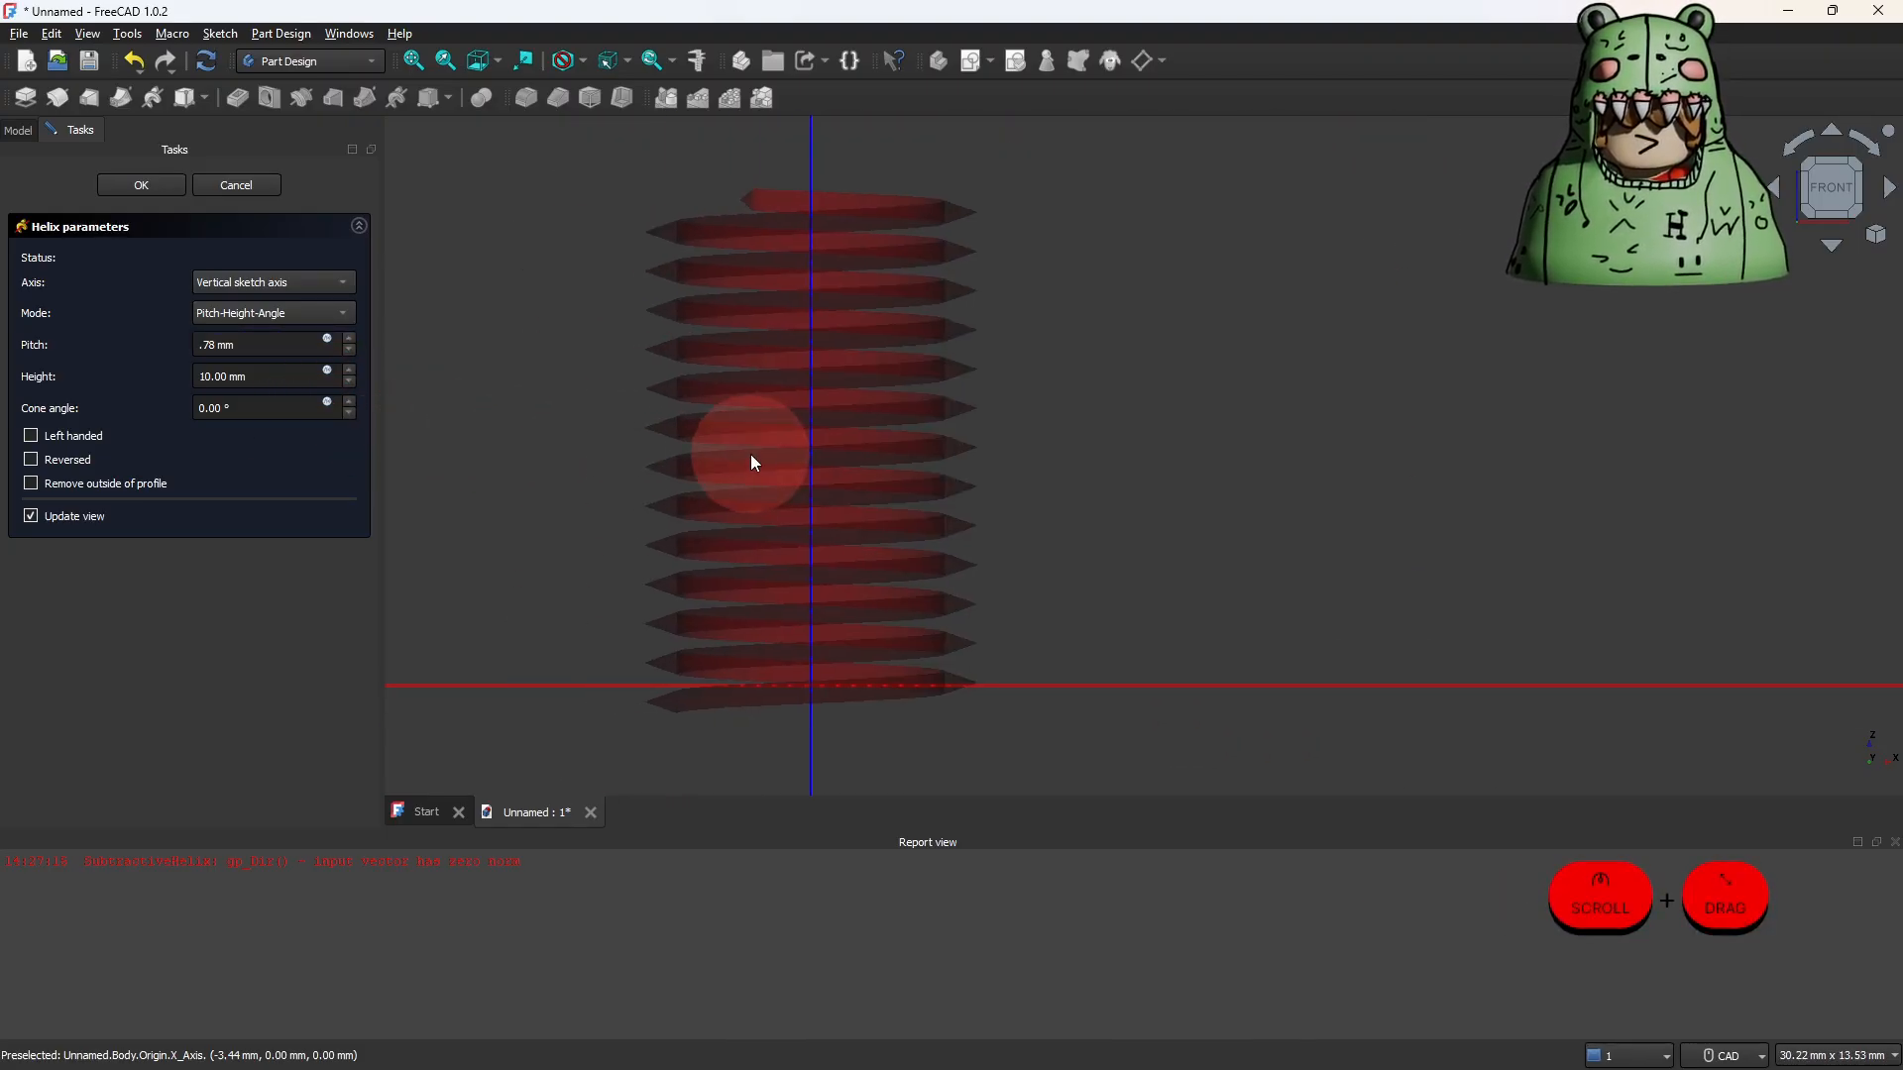
middle_click(646, 473)
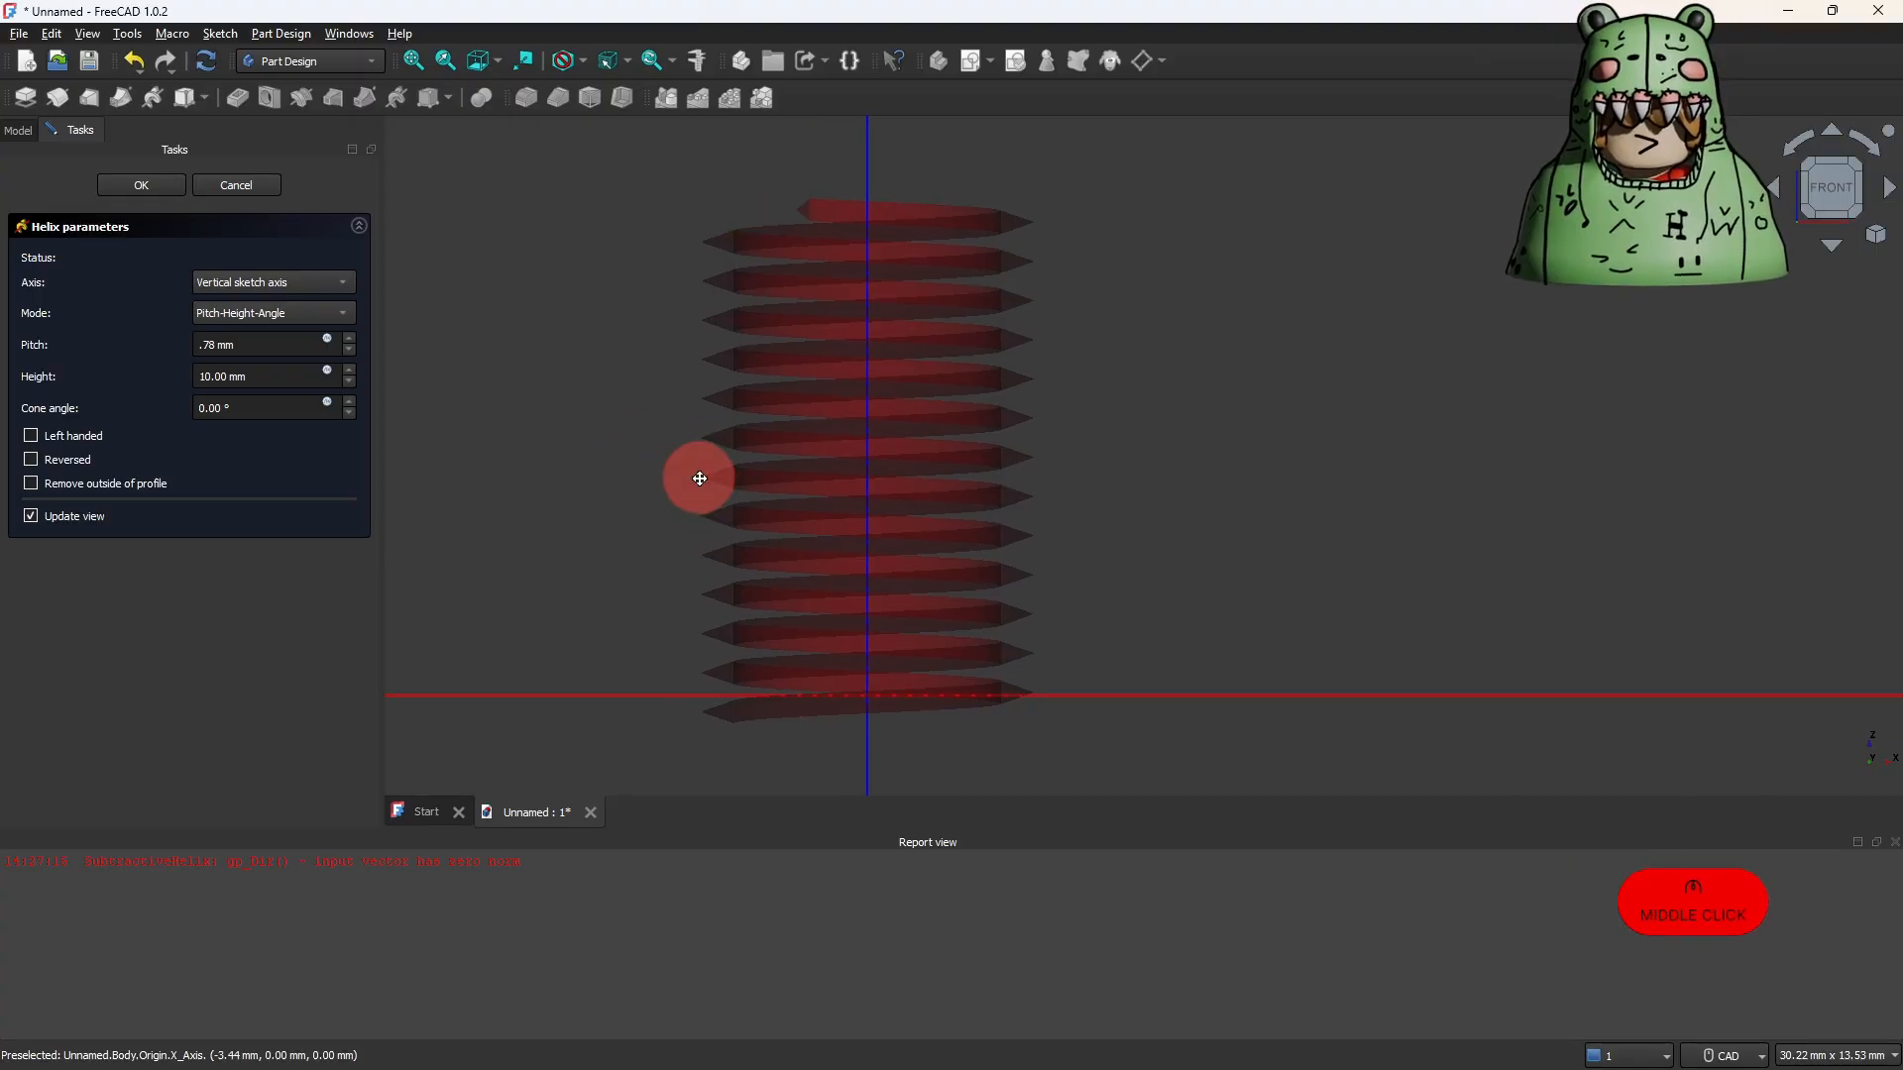
left_click(159, 189)
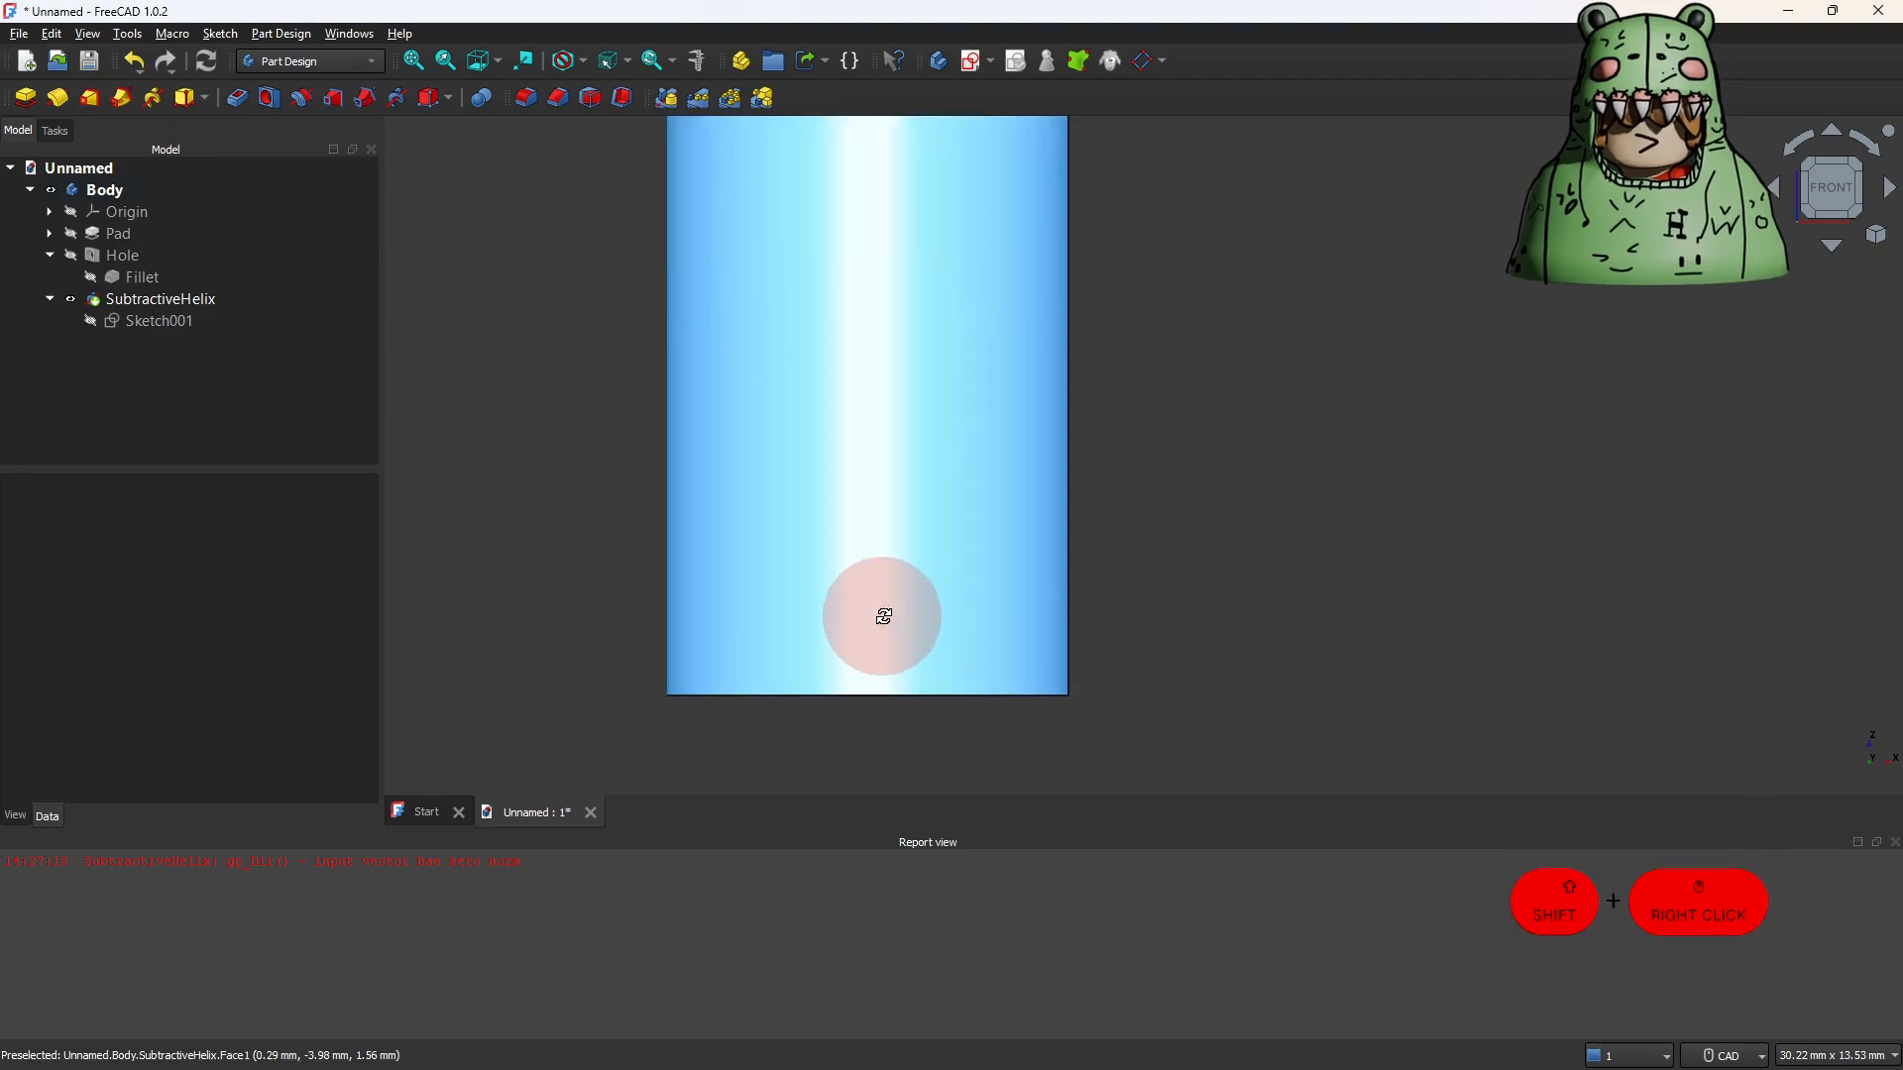
Examine the thread cut inside the hole from the cap's open end.
middle_click_drag(881, 617, 920, 283, "shift")
scroll(939, 497, "up", 5)
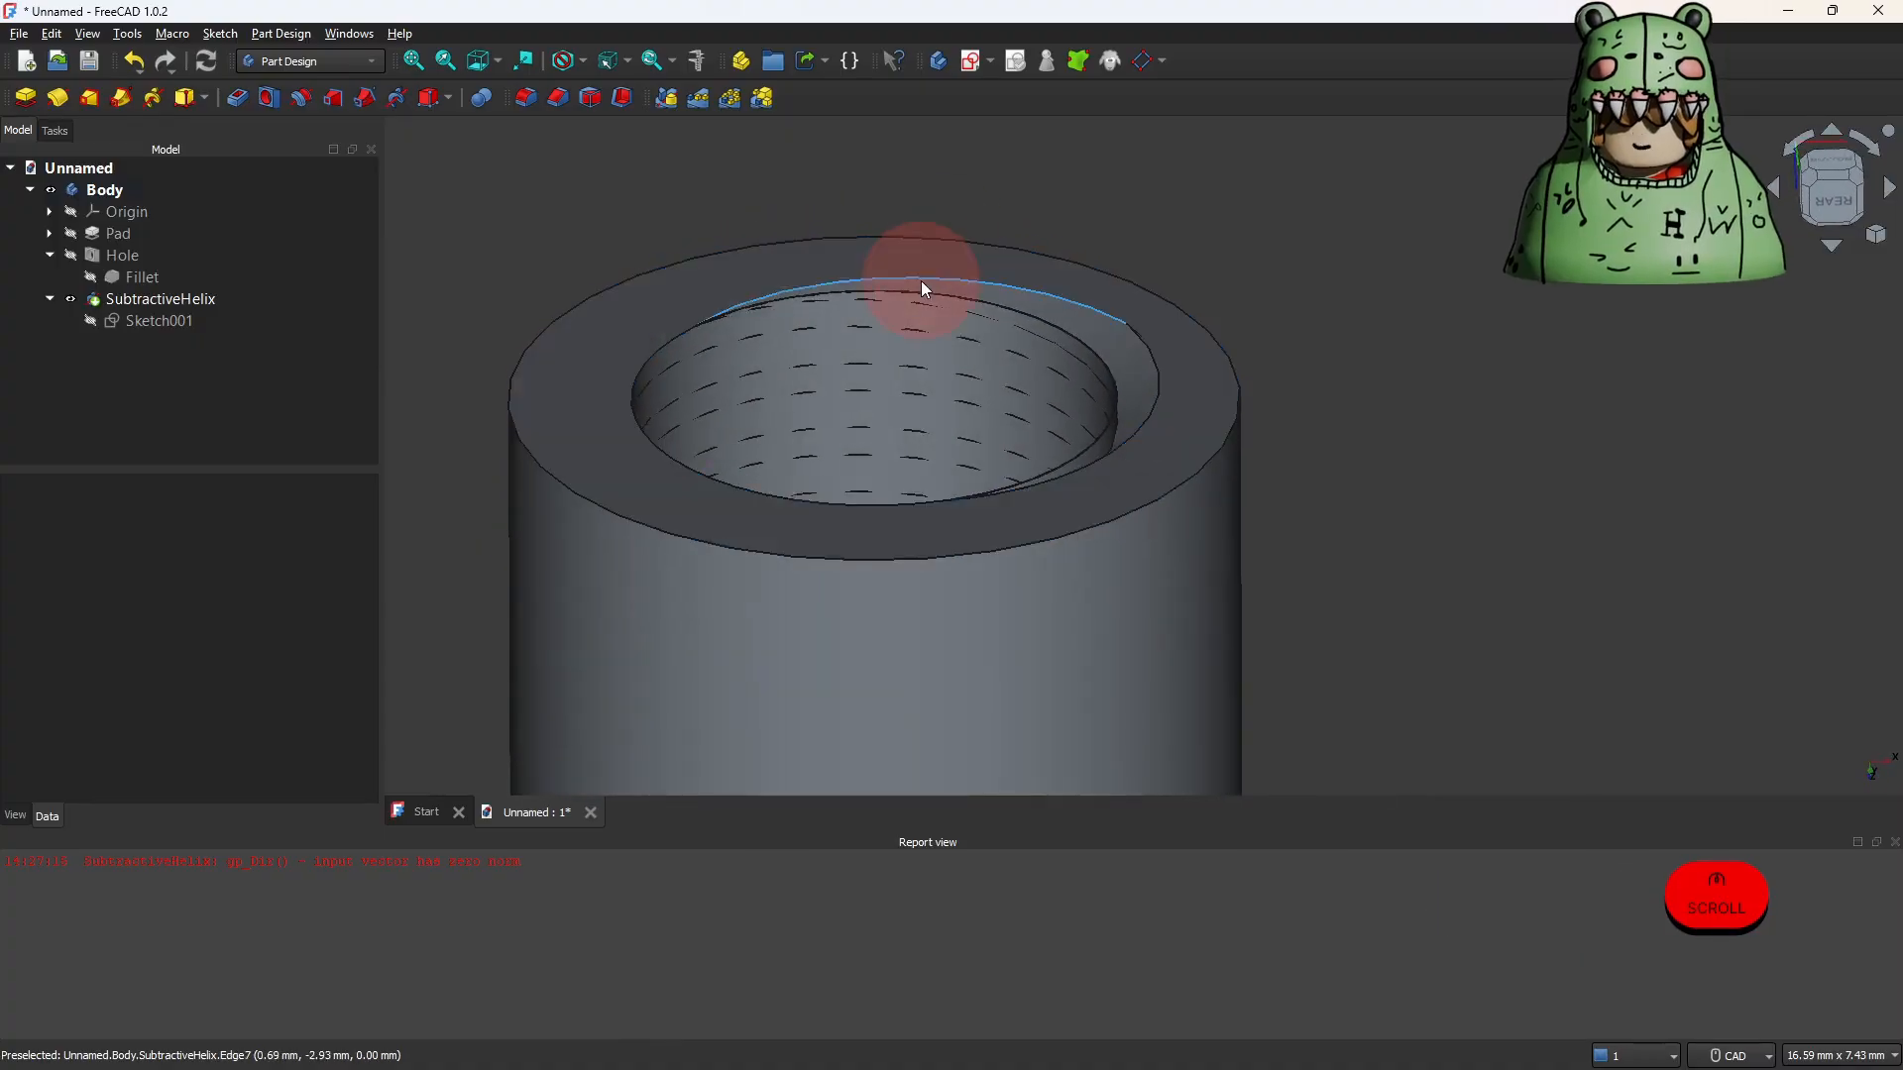
right_click_drag(892, 330, 807, 565, "shift")
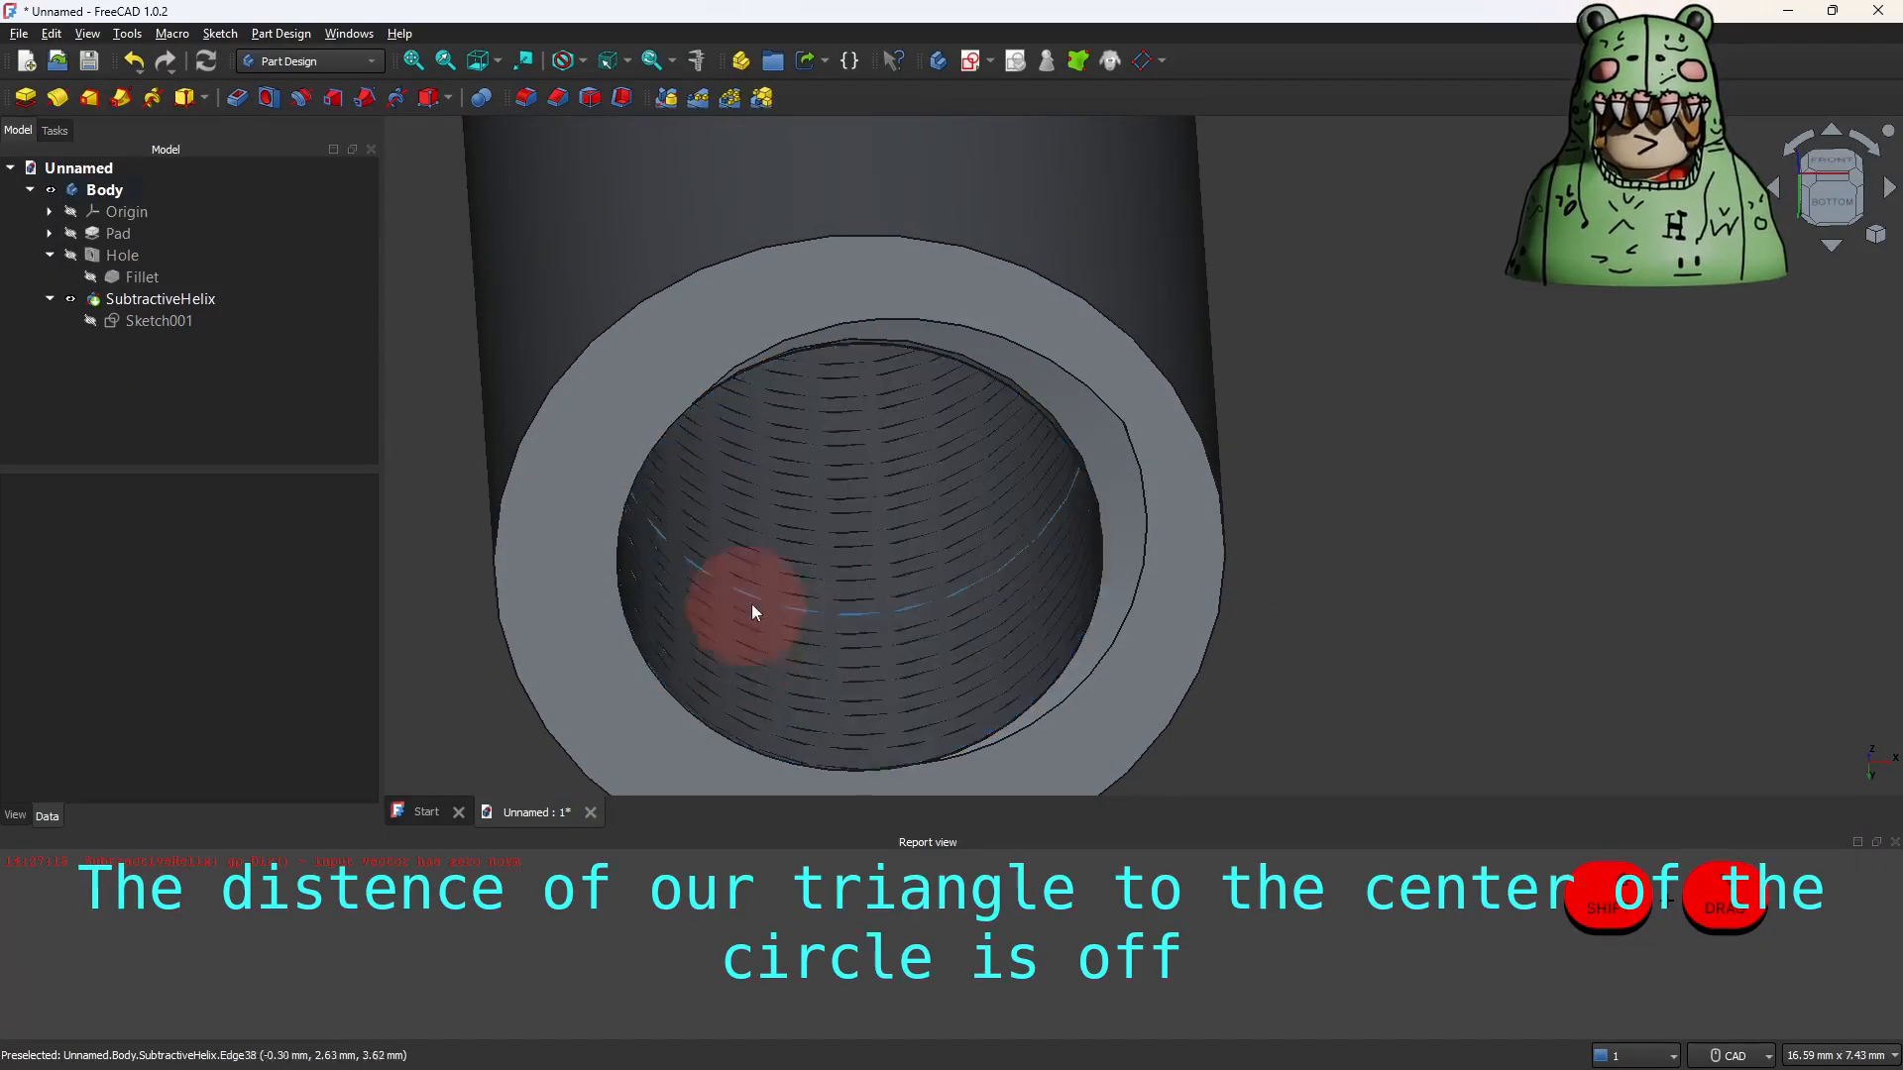
Try a distance of 2.9 mm between the triangular thread profile and the vertical axis in Sketch001, and leave the sketch.
left_click(46, 133)
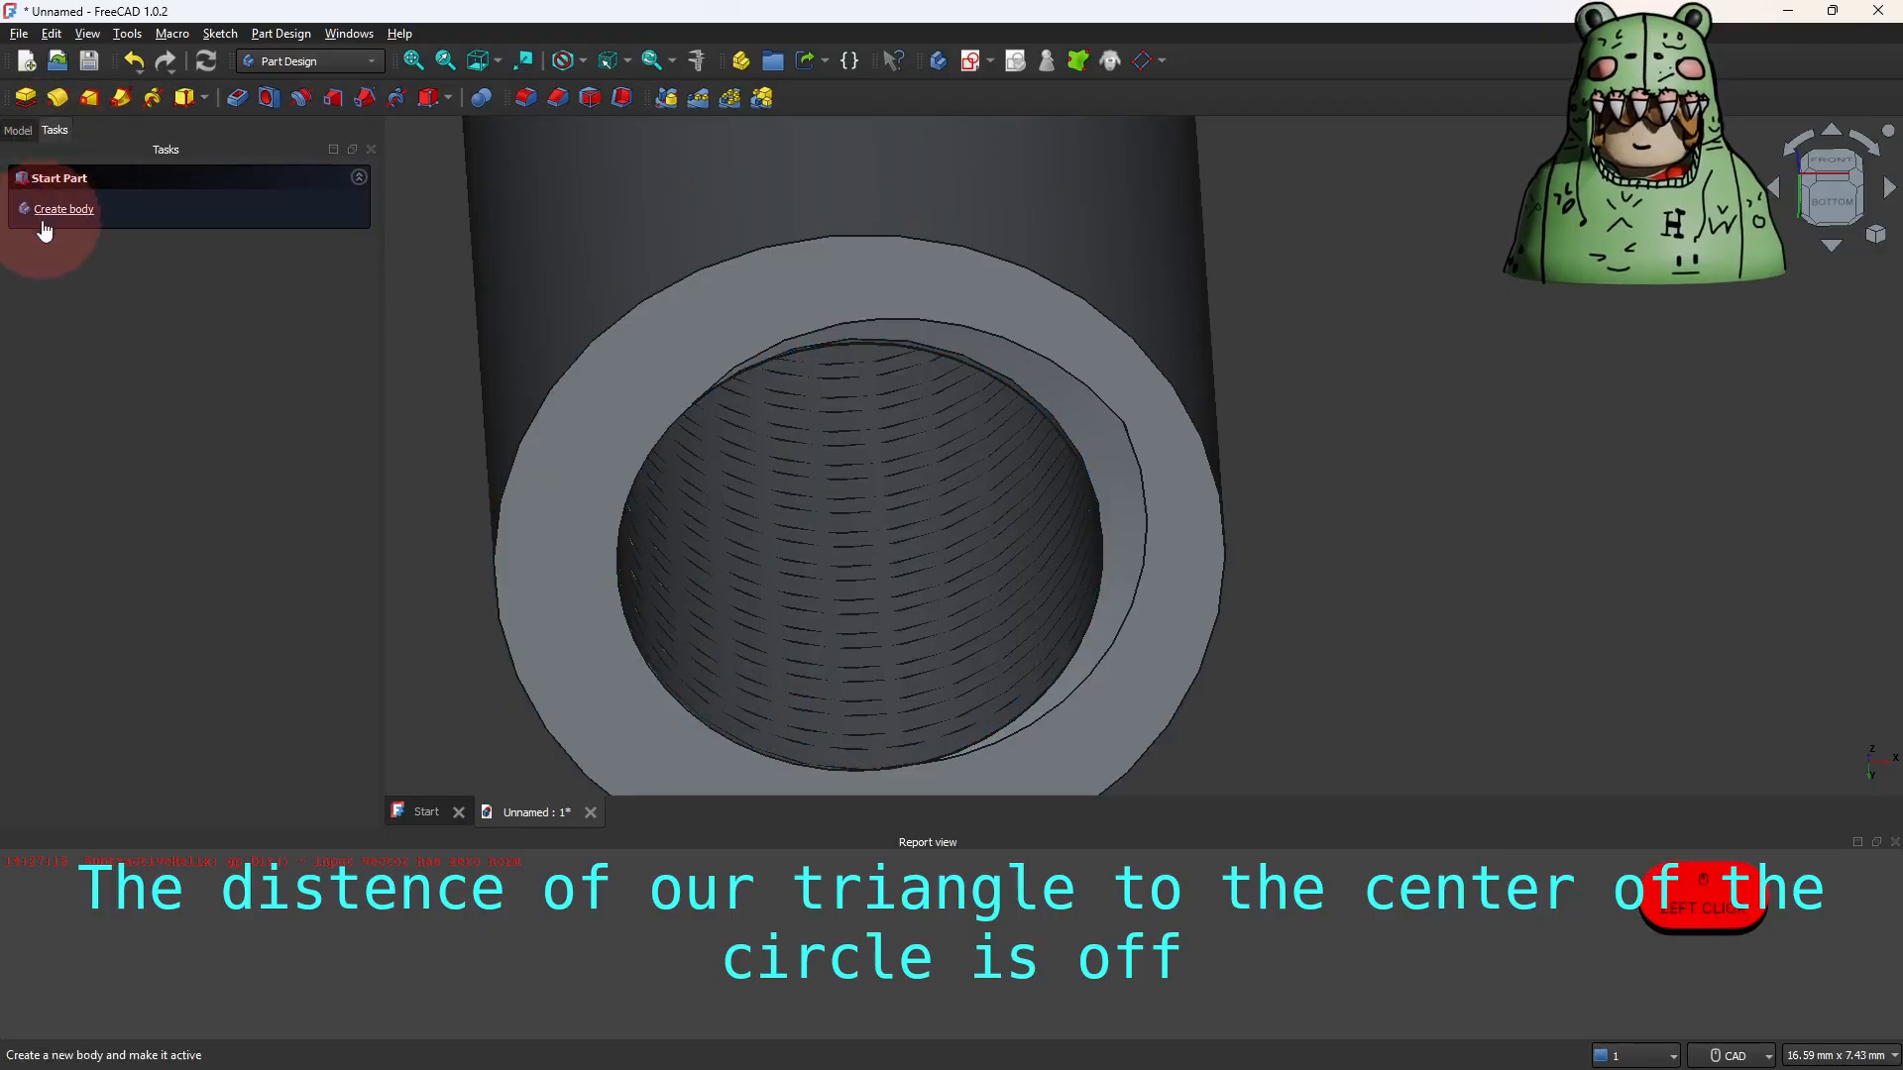
left_click(14, 132)
double_click(134, 322)
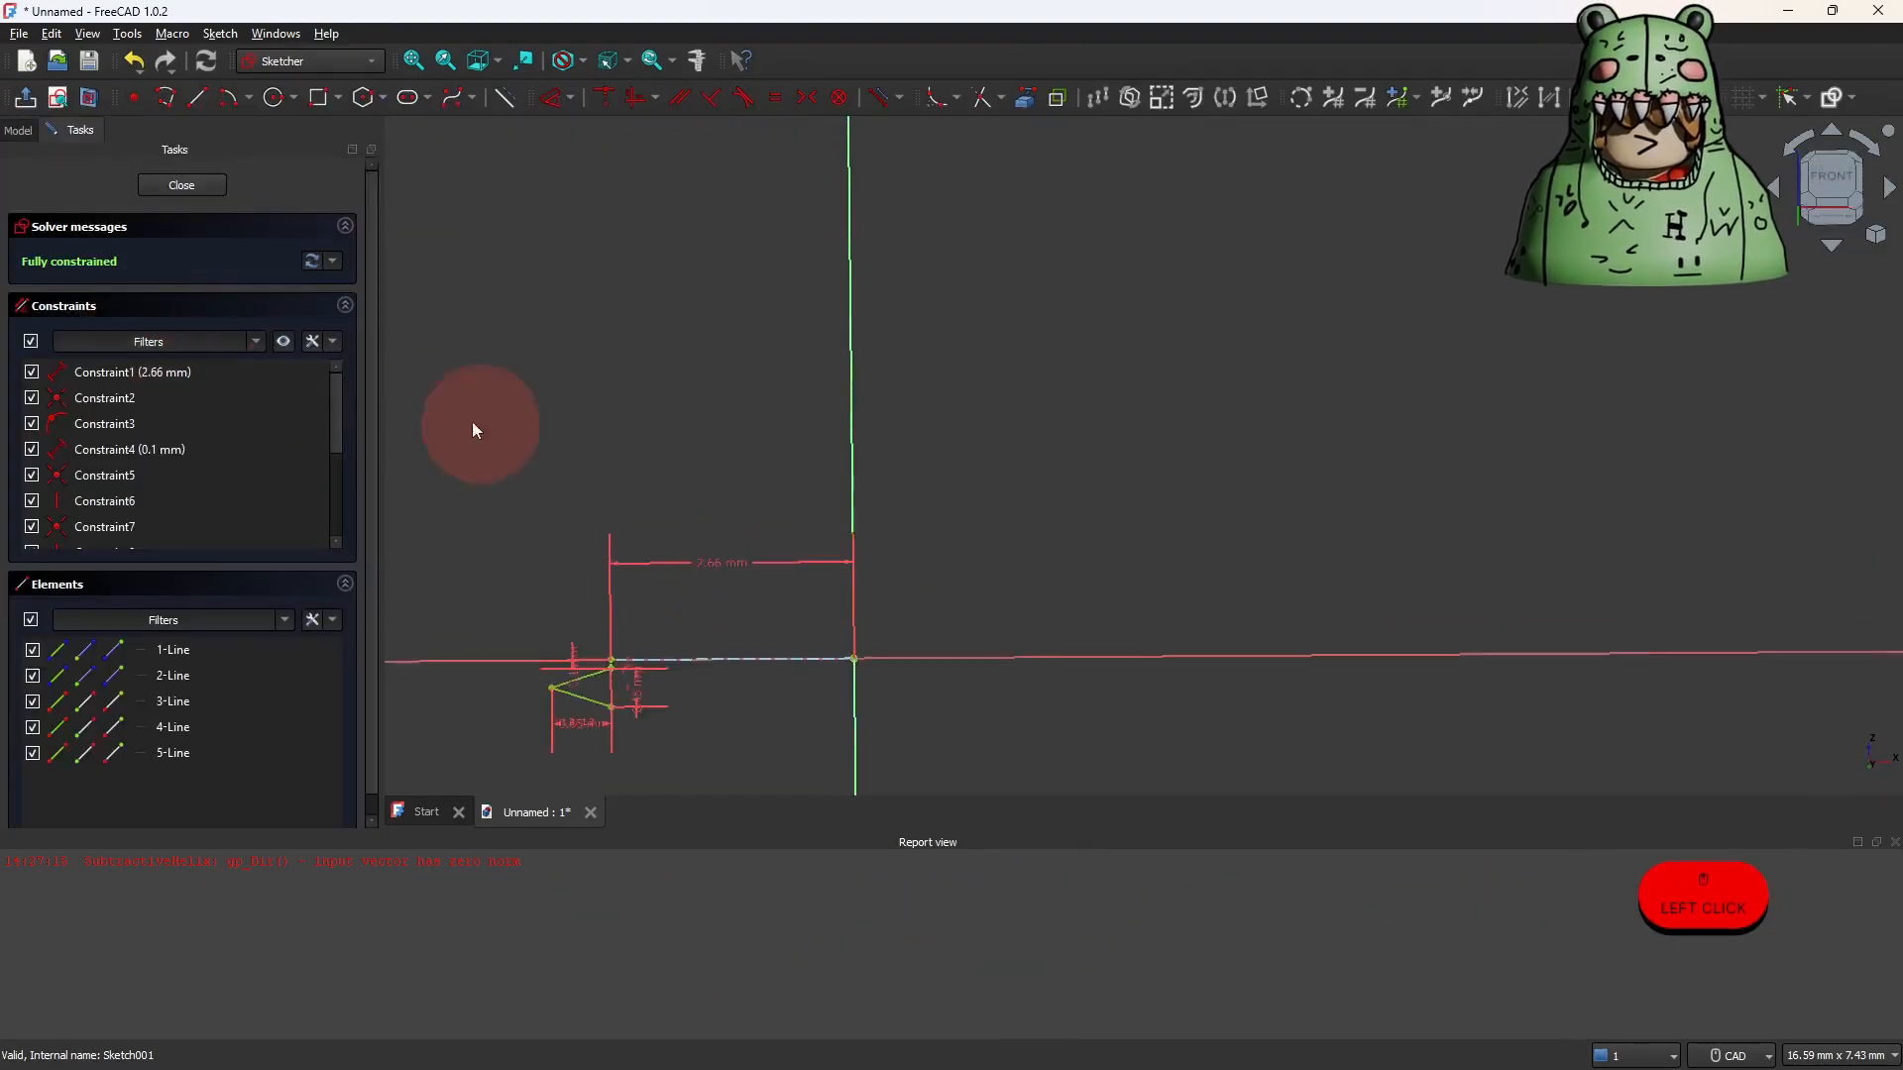
scroll(701, 639, "up", 2)
left_click(727, 508)
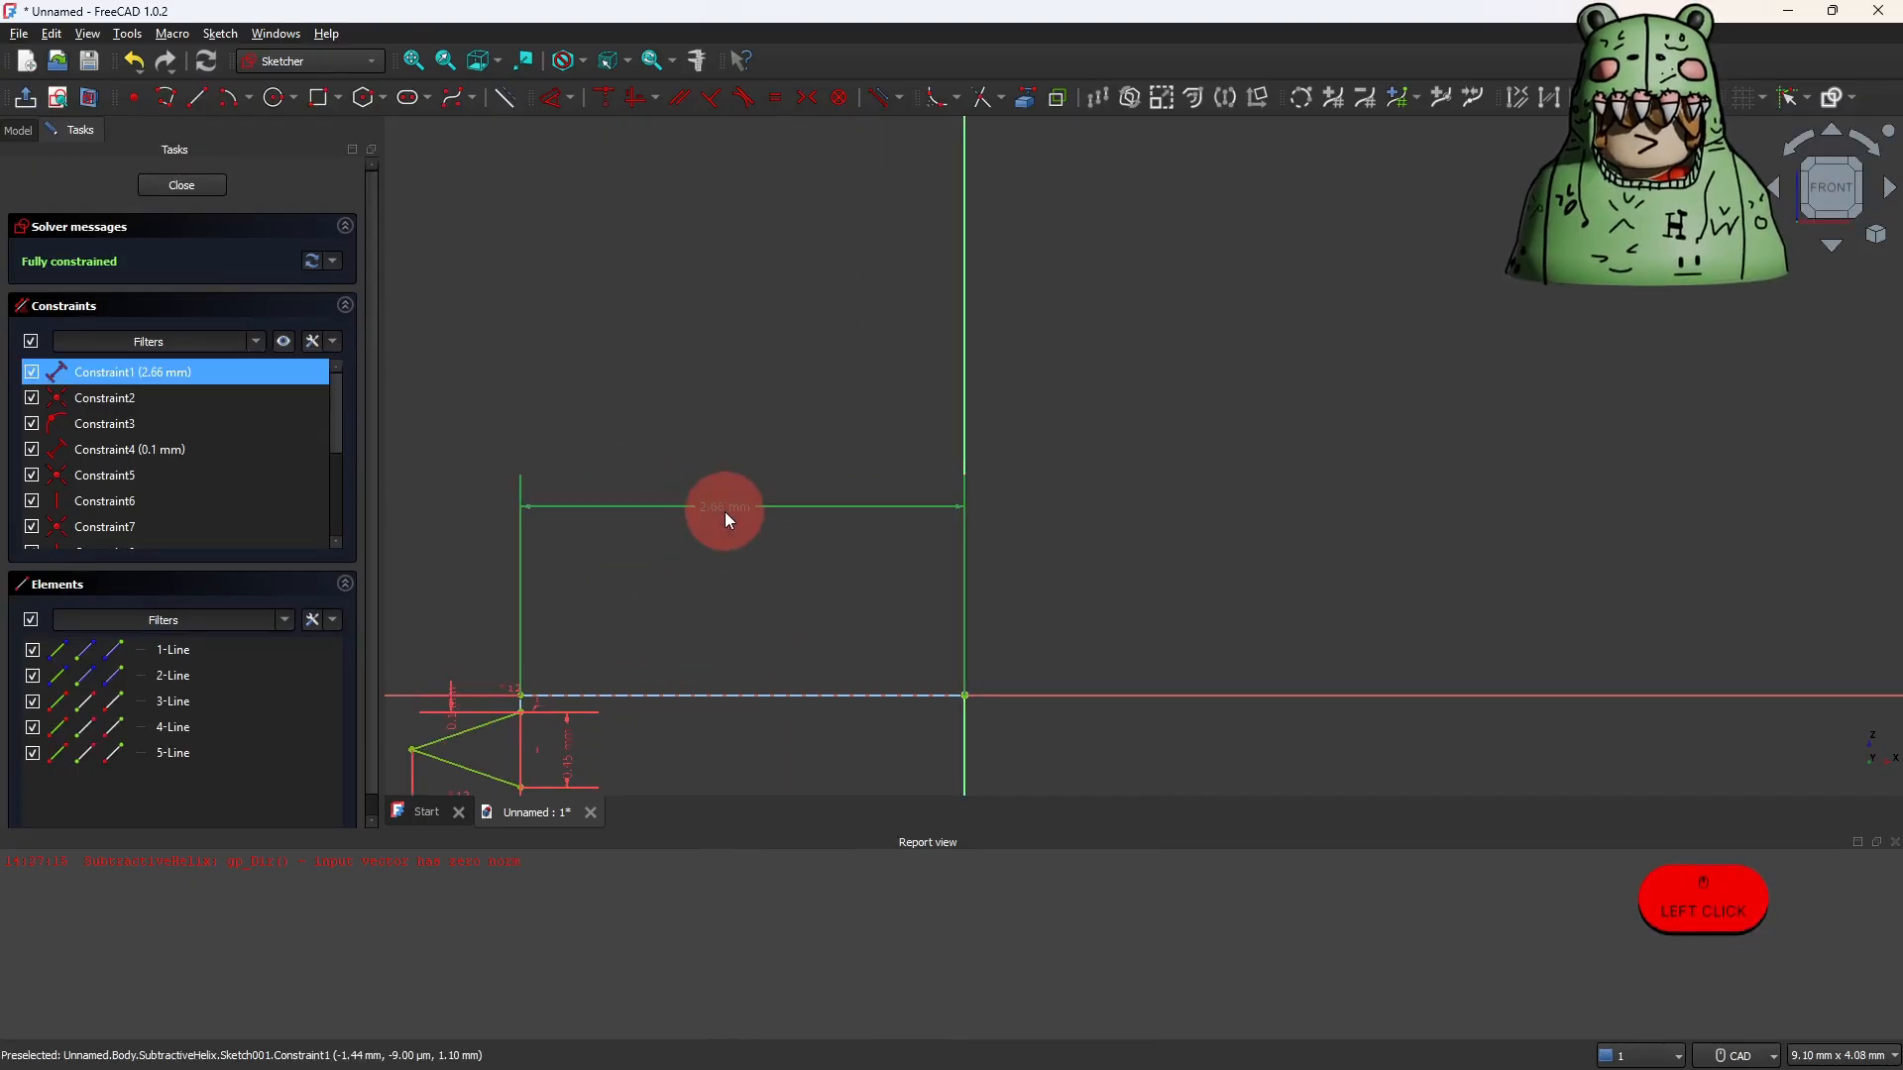
middle_click_drag(726, 514, 888, 455)
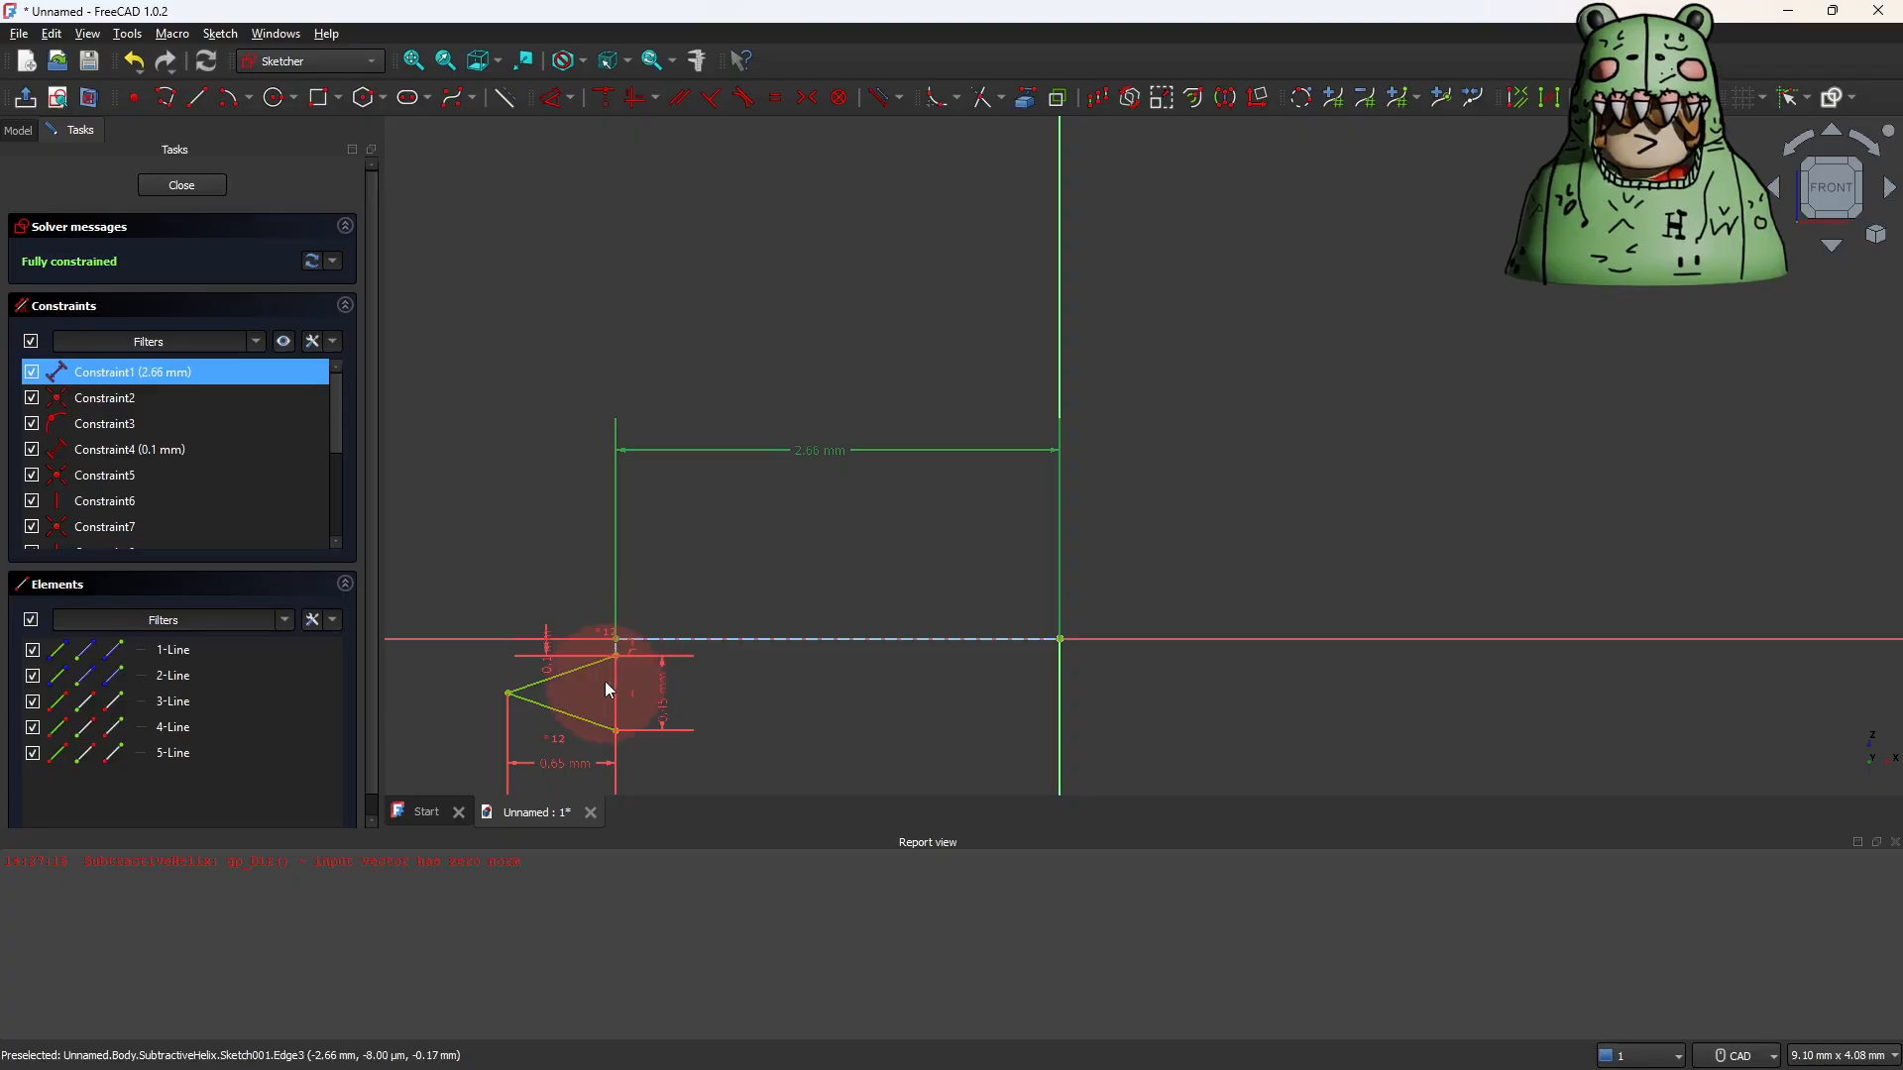
middle_click_drag(640, 664, 718, 645)
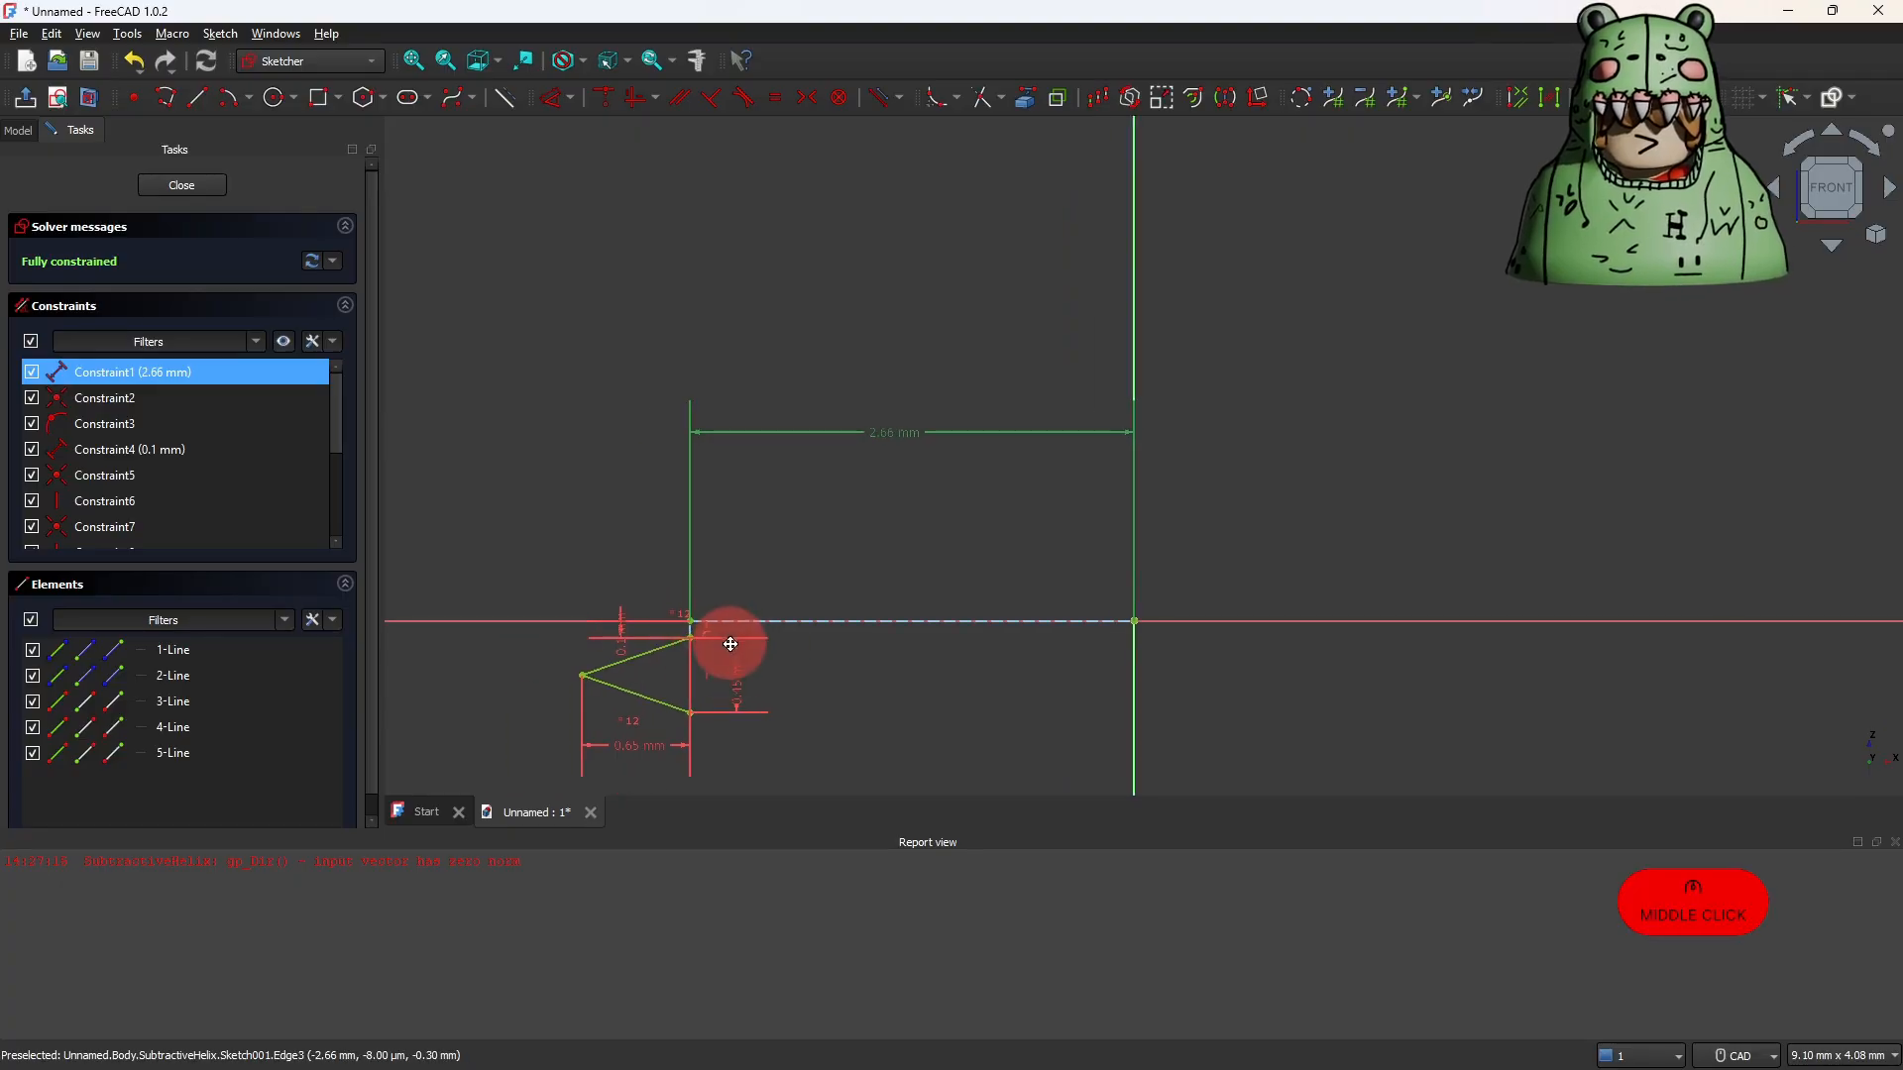
double_click(886, 428)
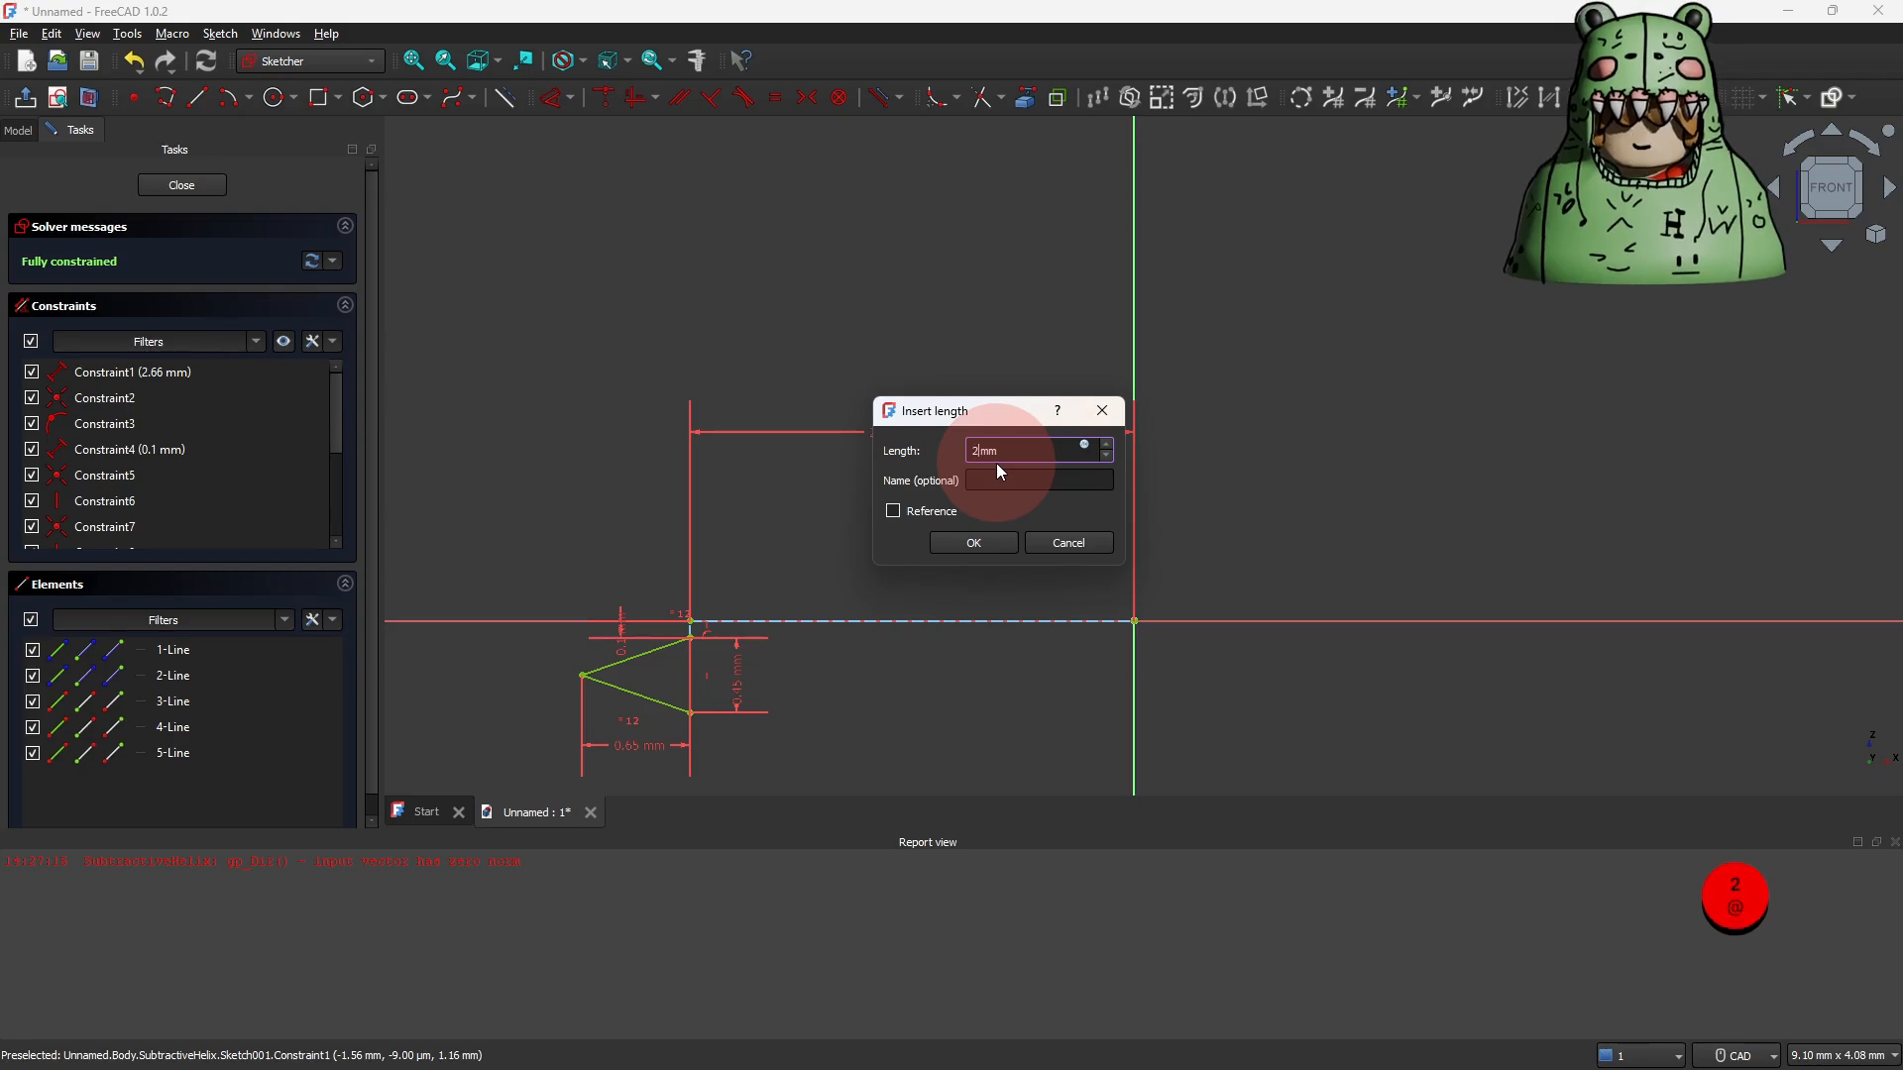
left_click(974, 543)
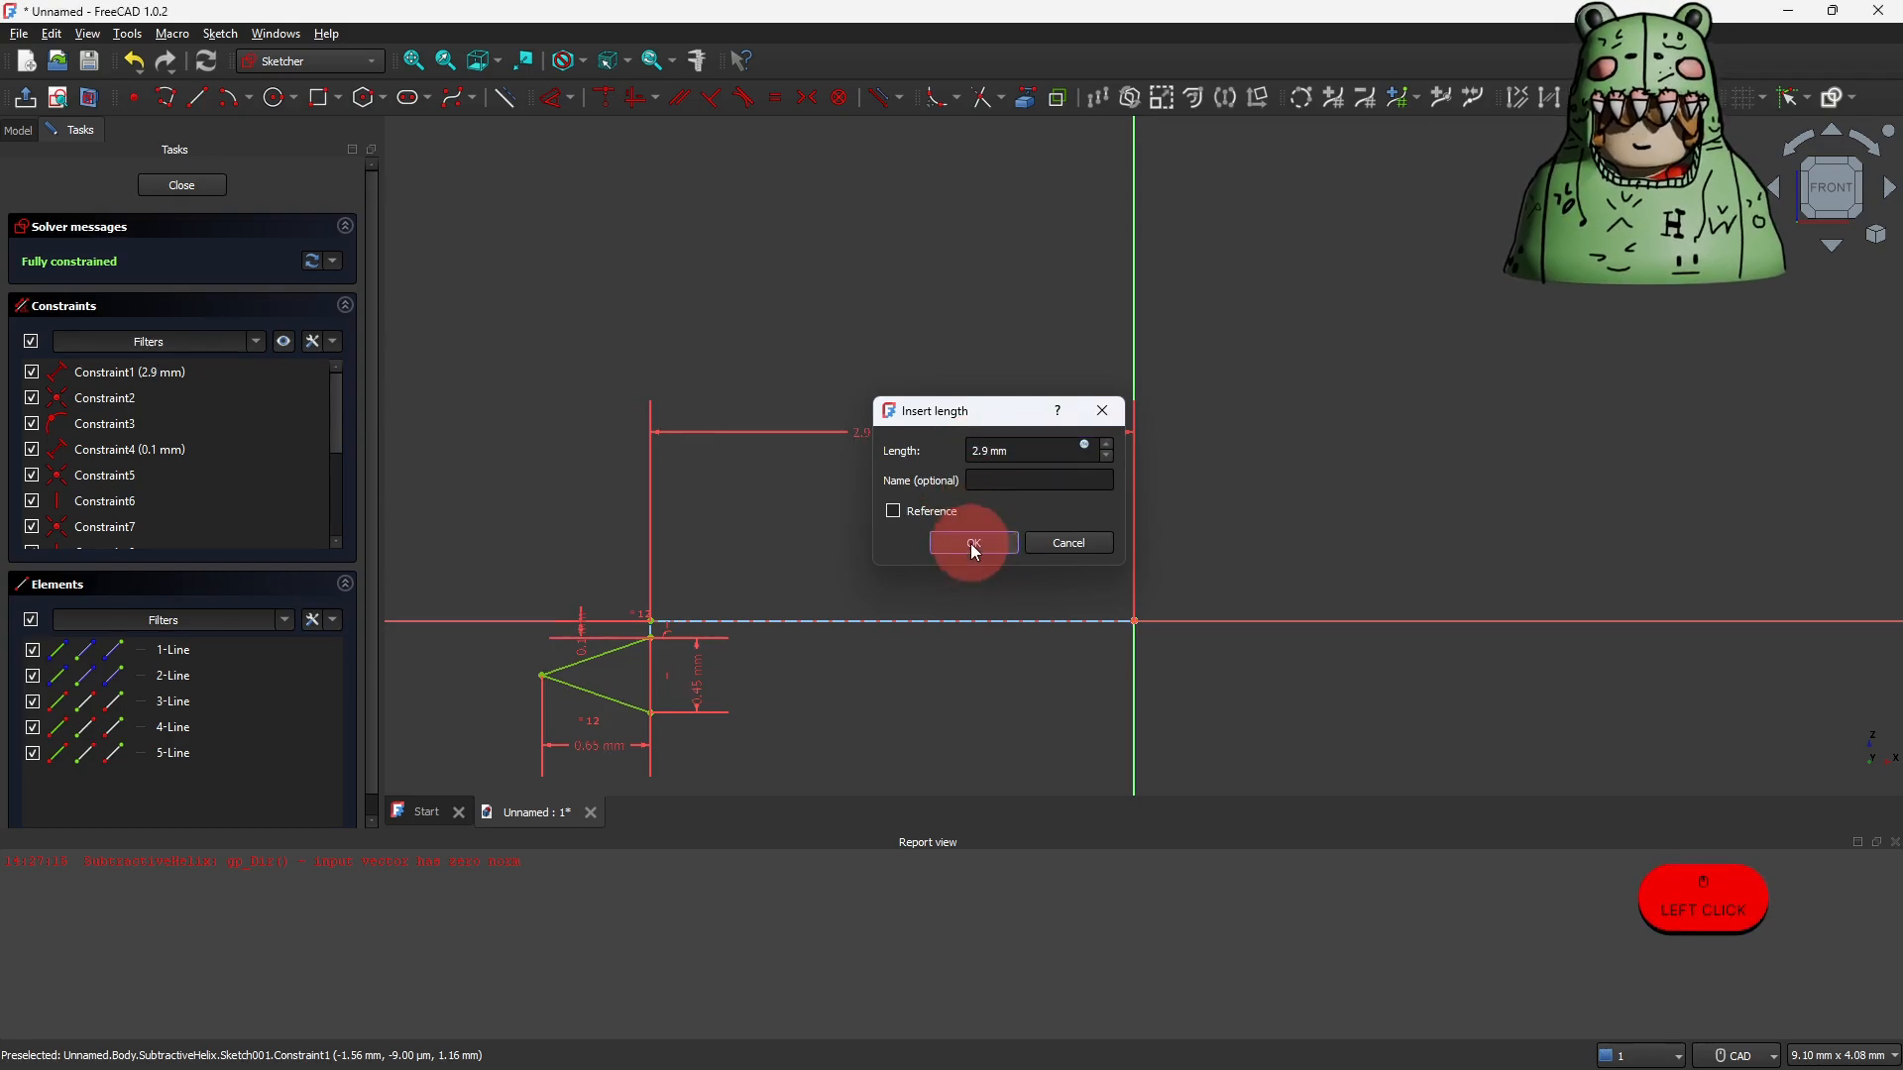
middle_click_drag(775, 541, 802, 533)
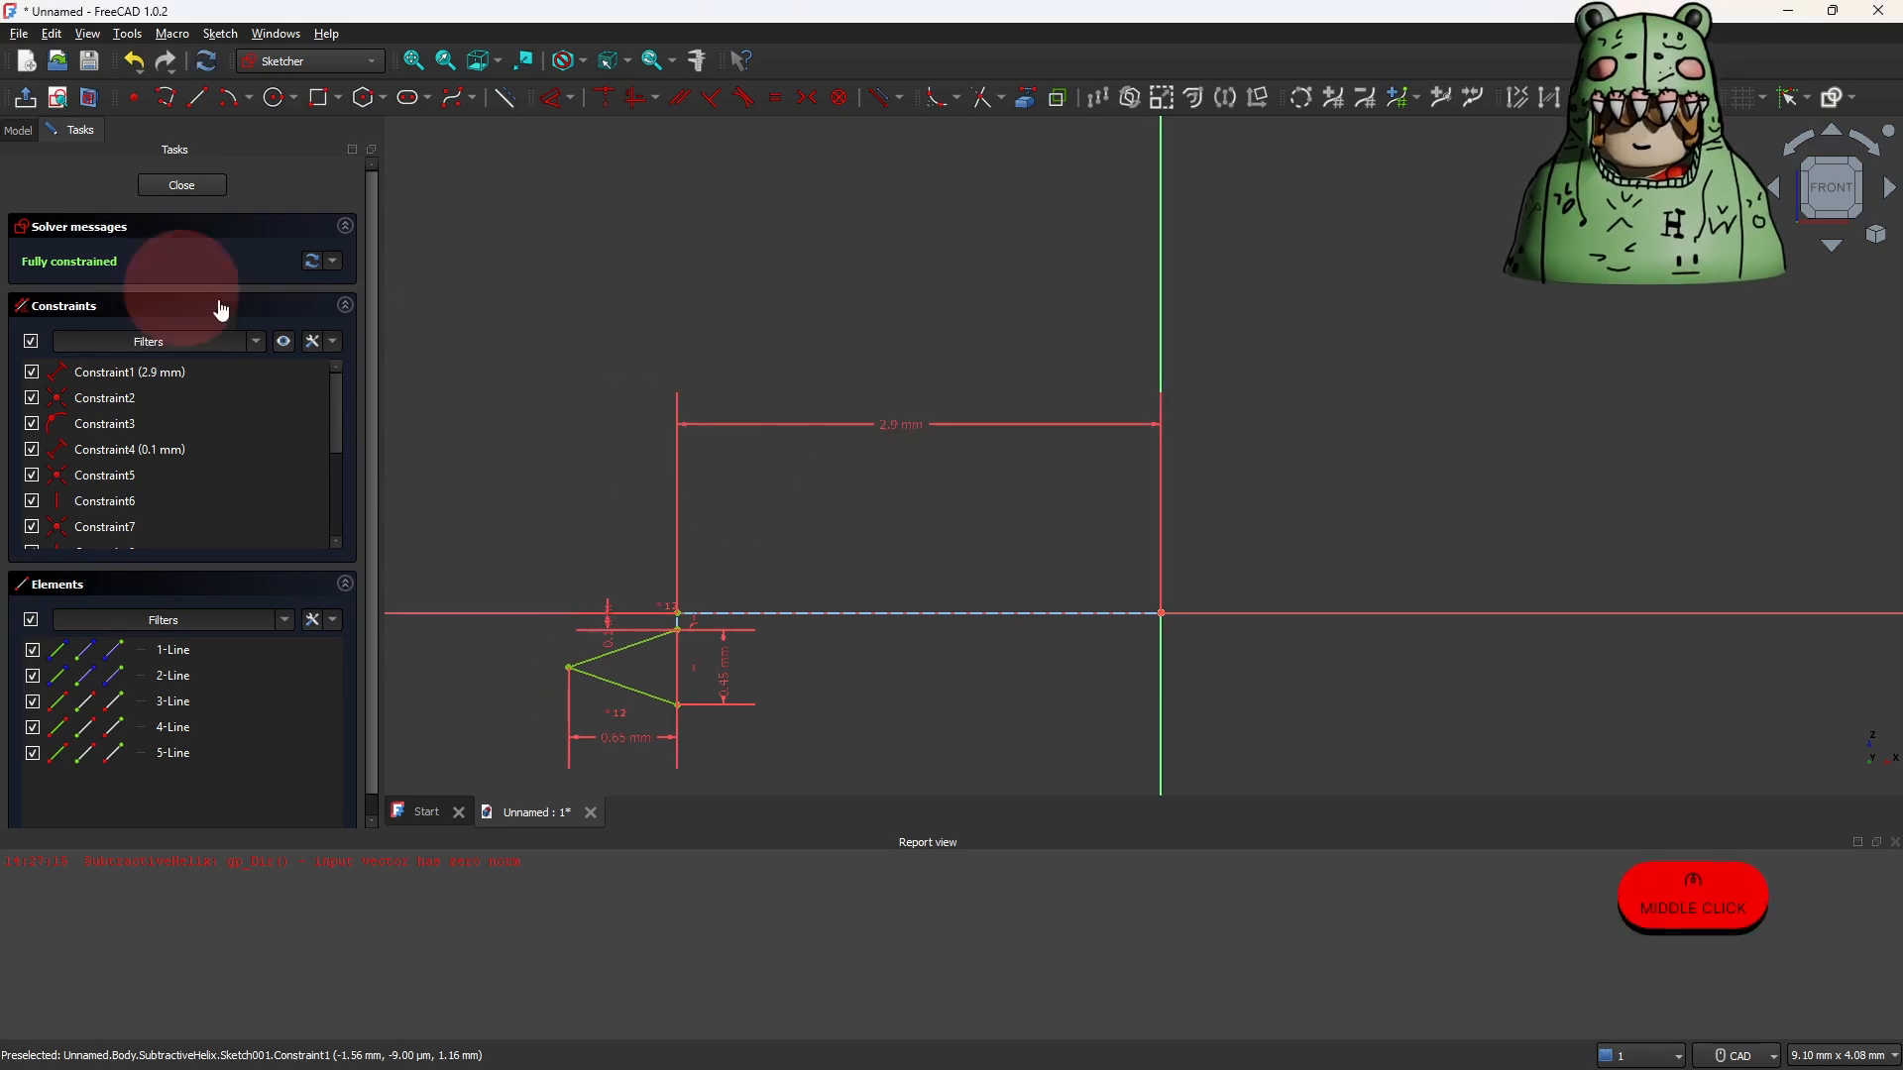
left_click(28, 109)
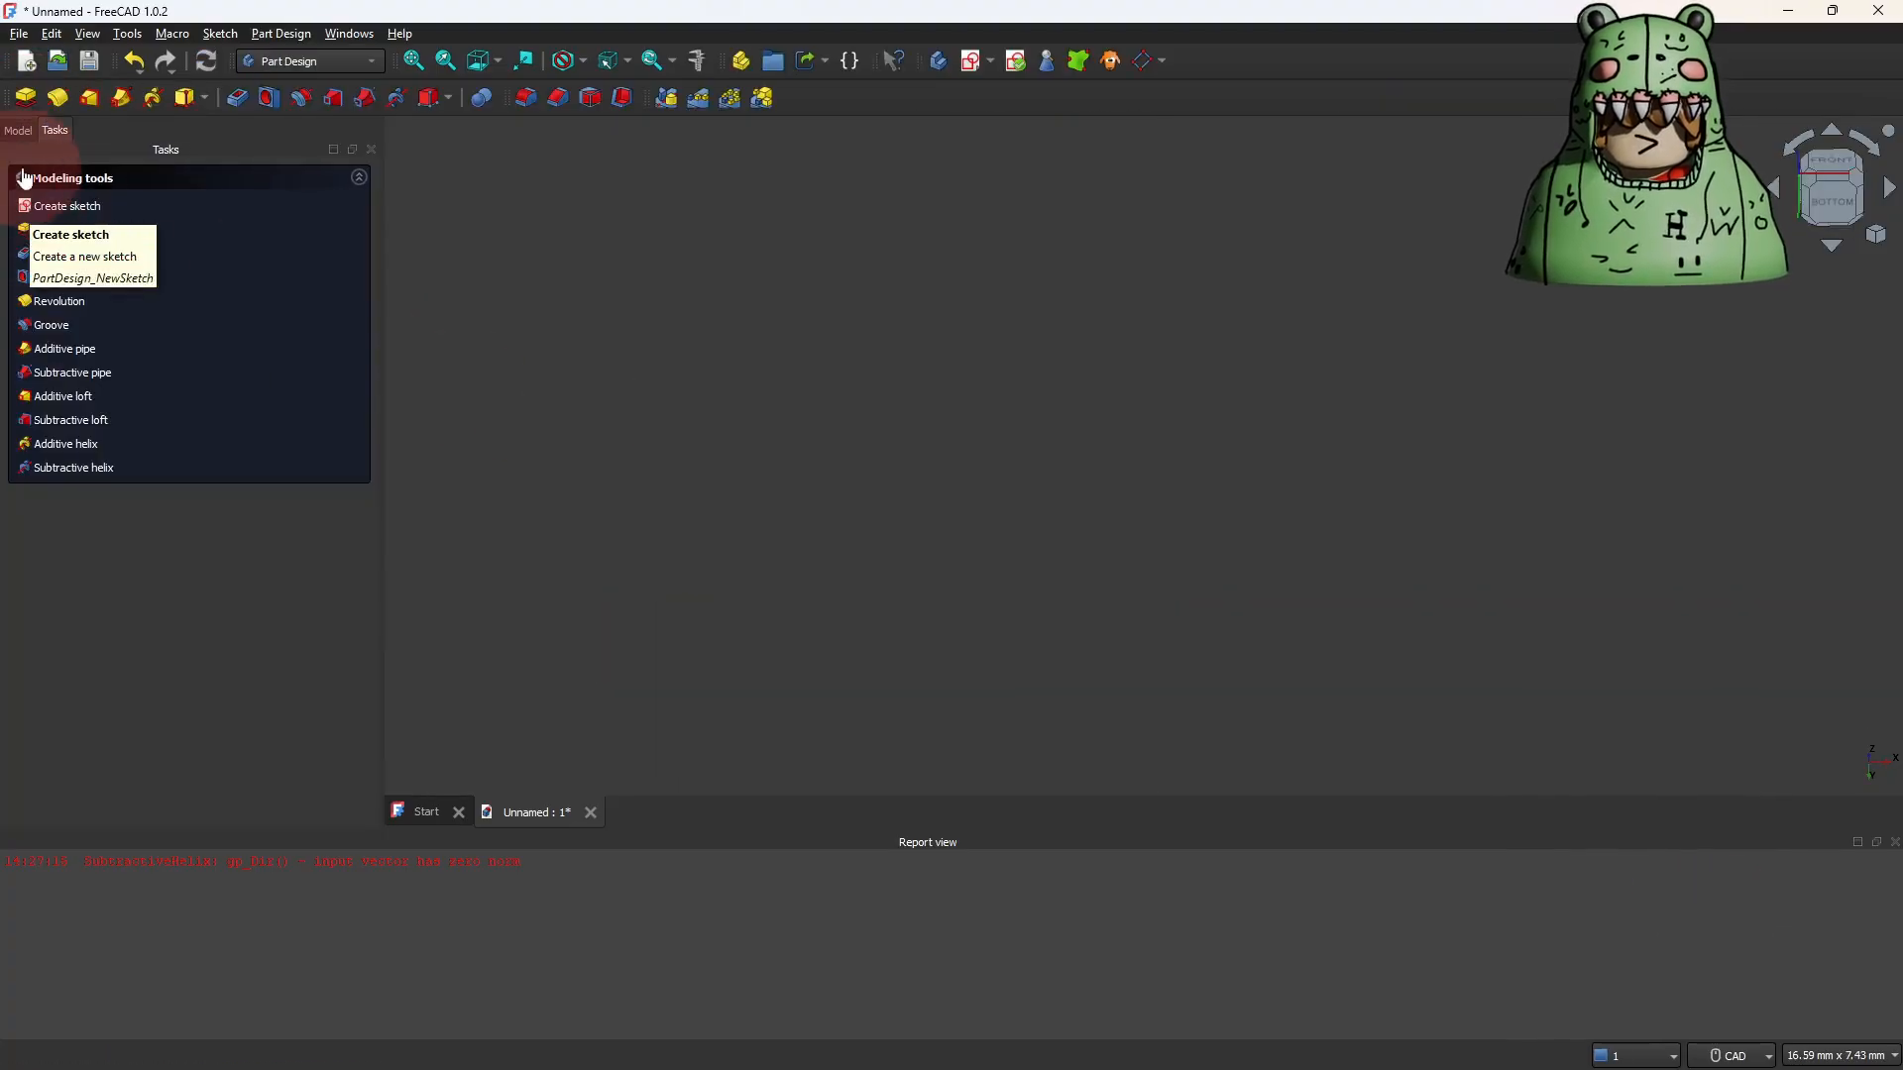
Open the subtractive helix for editing and check where its preview sits relative to the hole's edge from the open end.
left_click(18, 130)
left_click(119, 300)
double_click(119, 301)
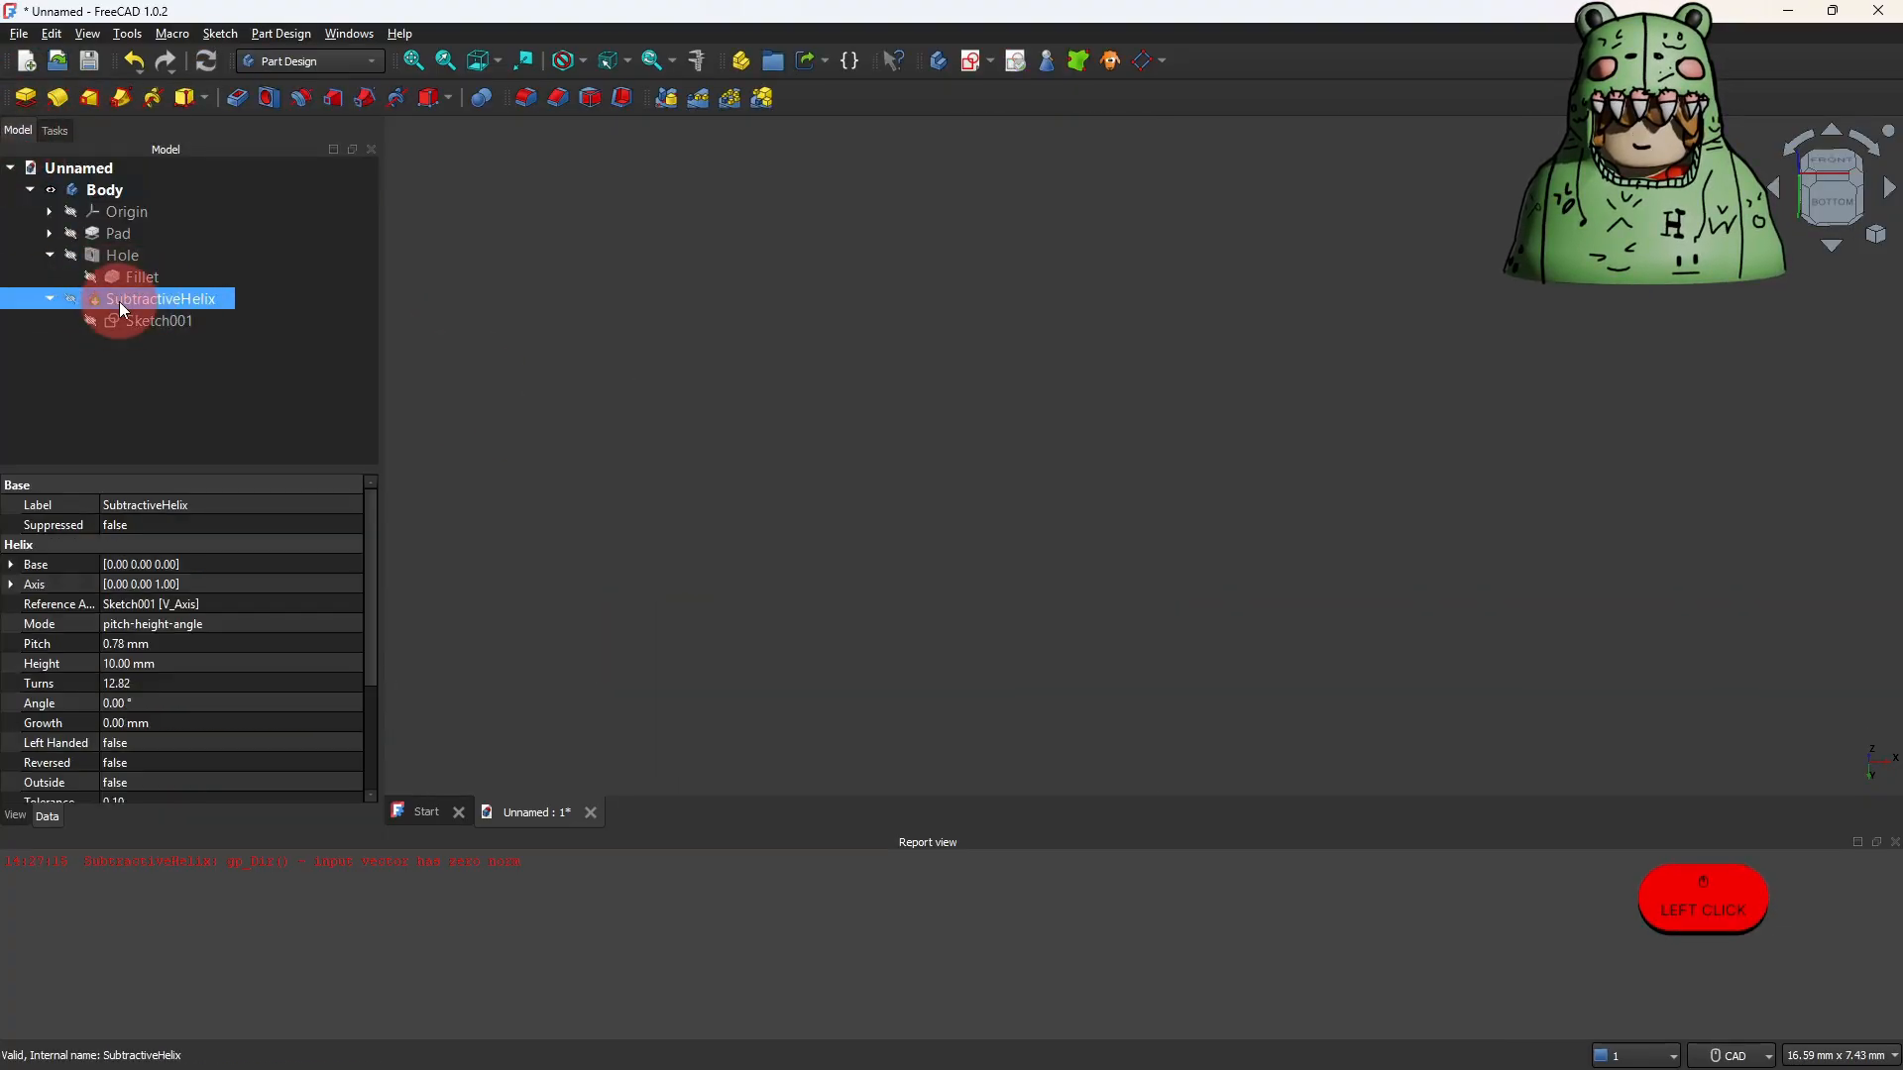
left_click(182, 192)
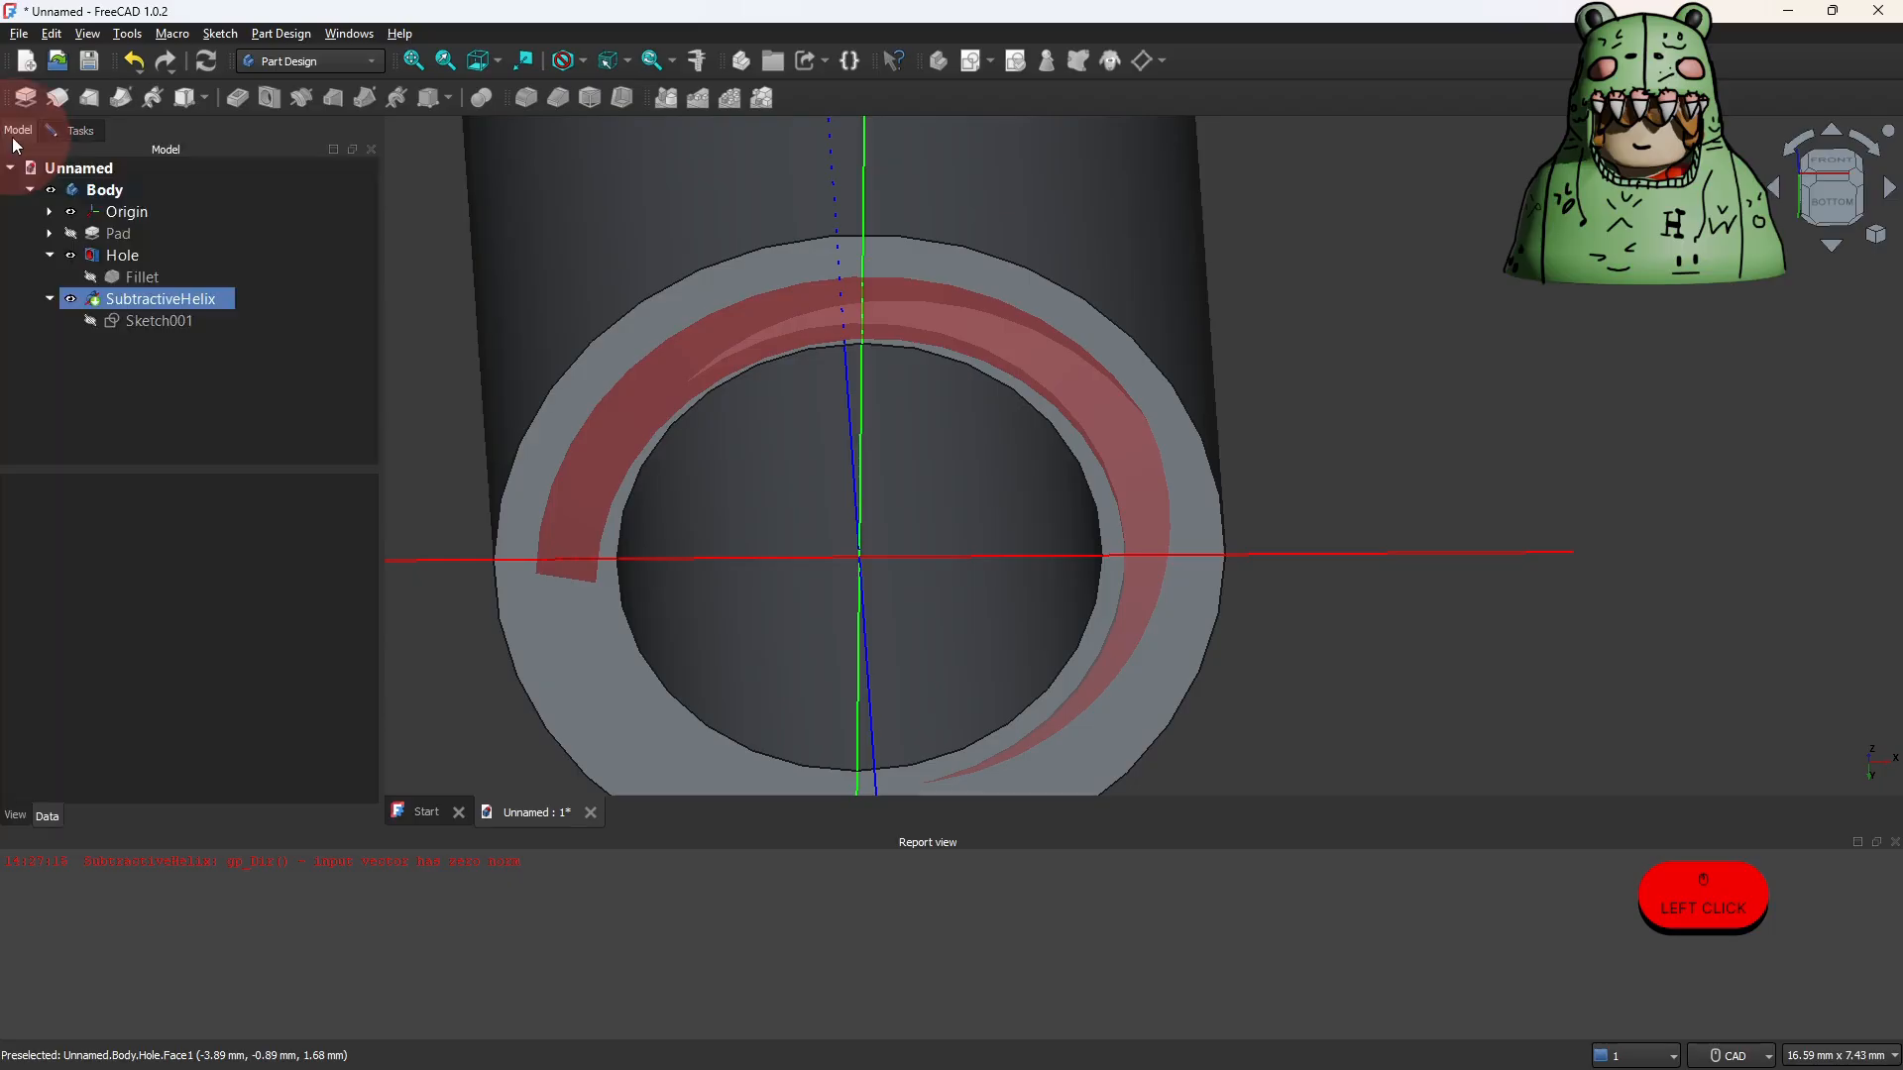
right_click_drag(914, 569, 906, 508, "shift")
right_click_drag(1304, 424, 1174, 364, "shift")
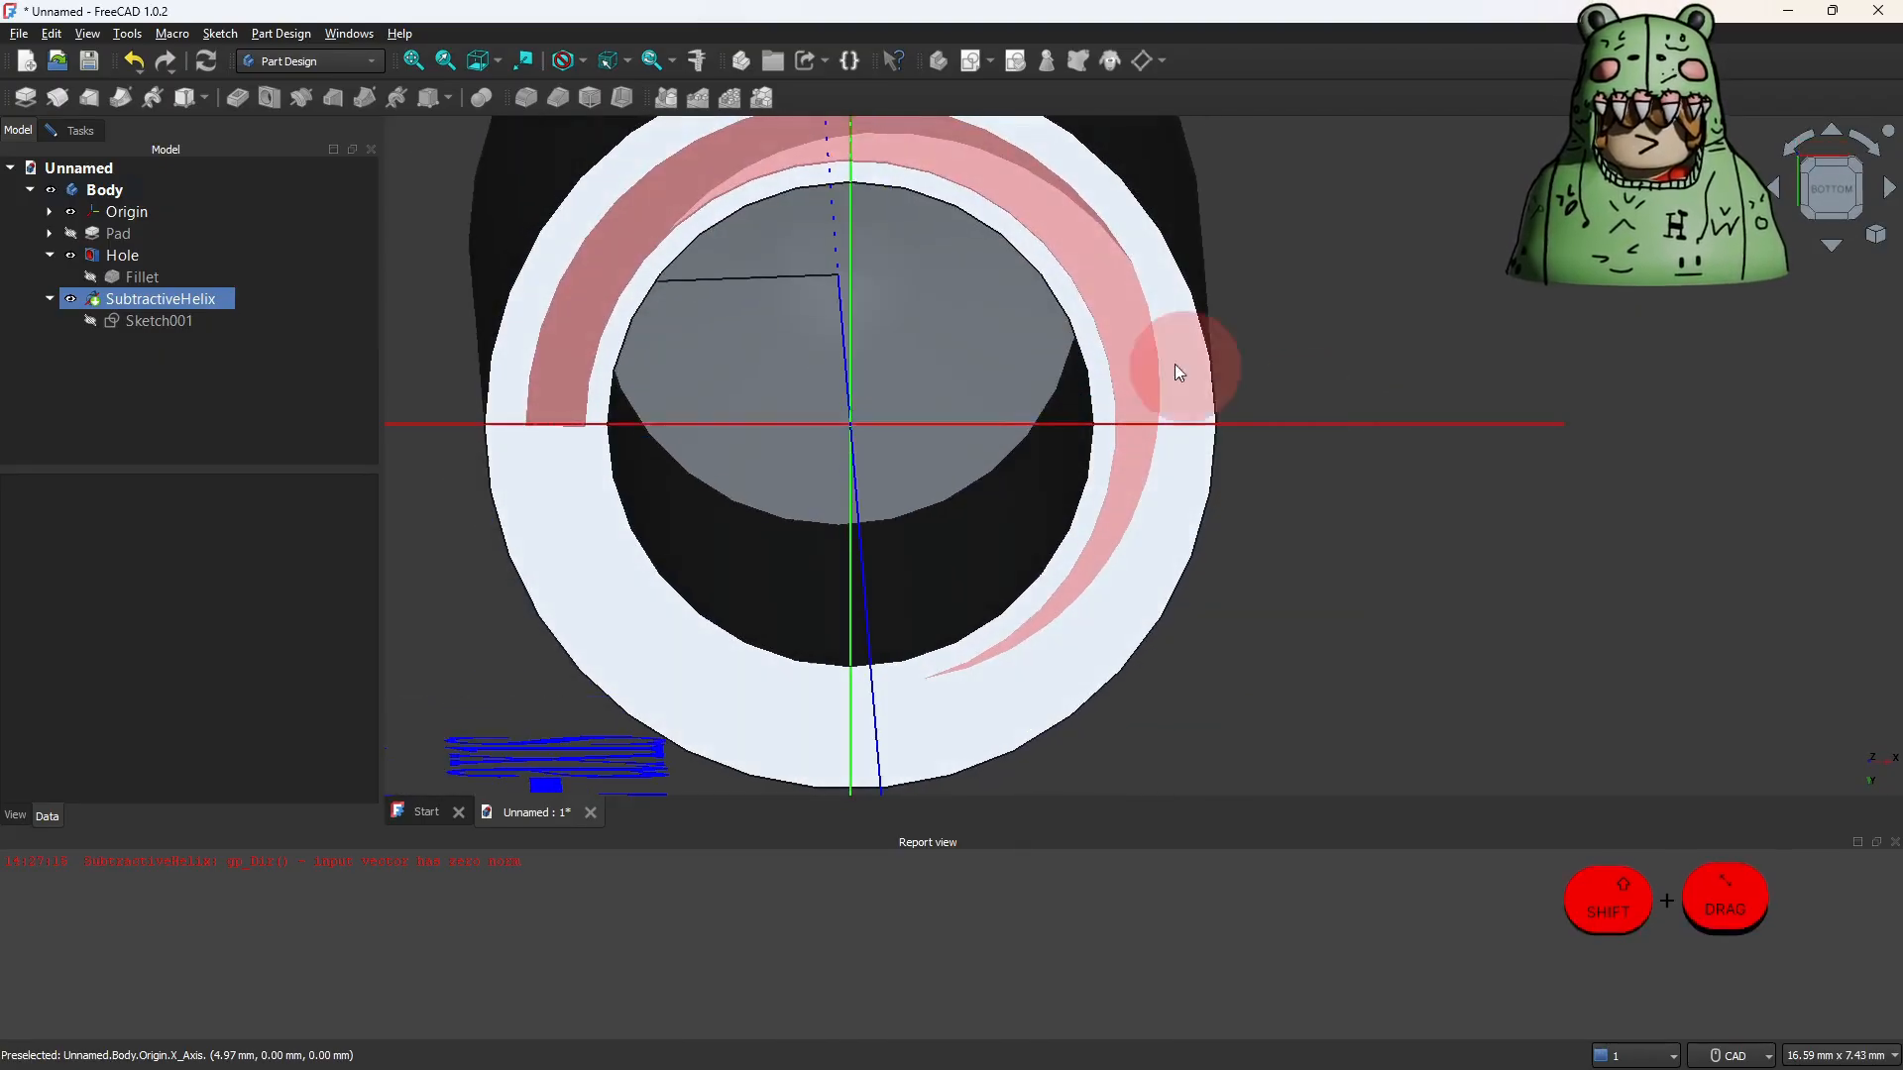
left_click(61, 130)
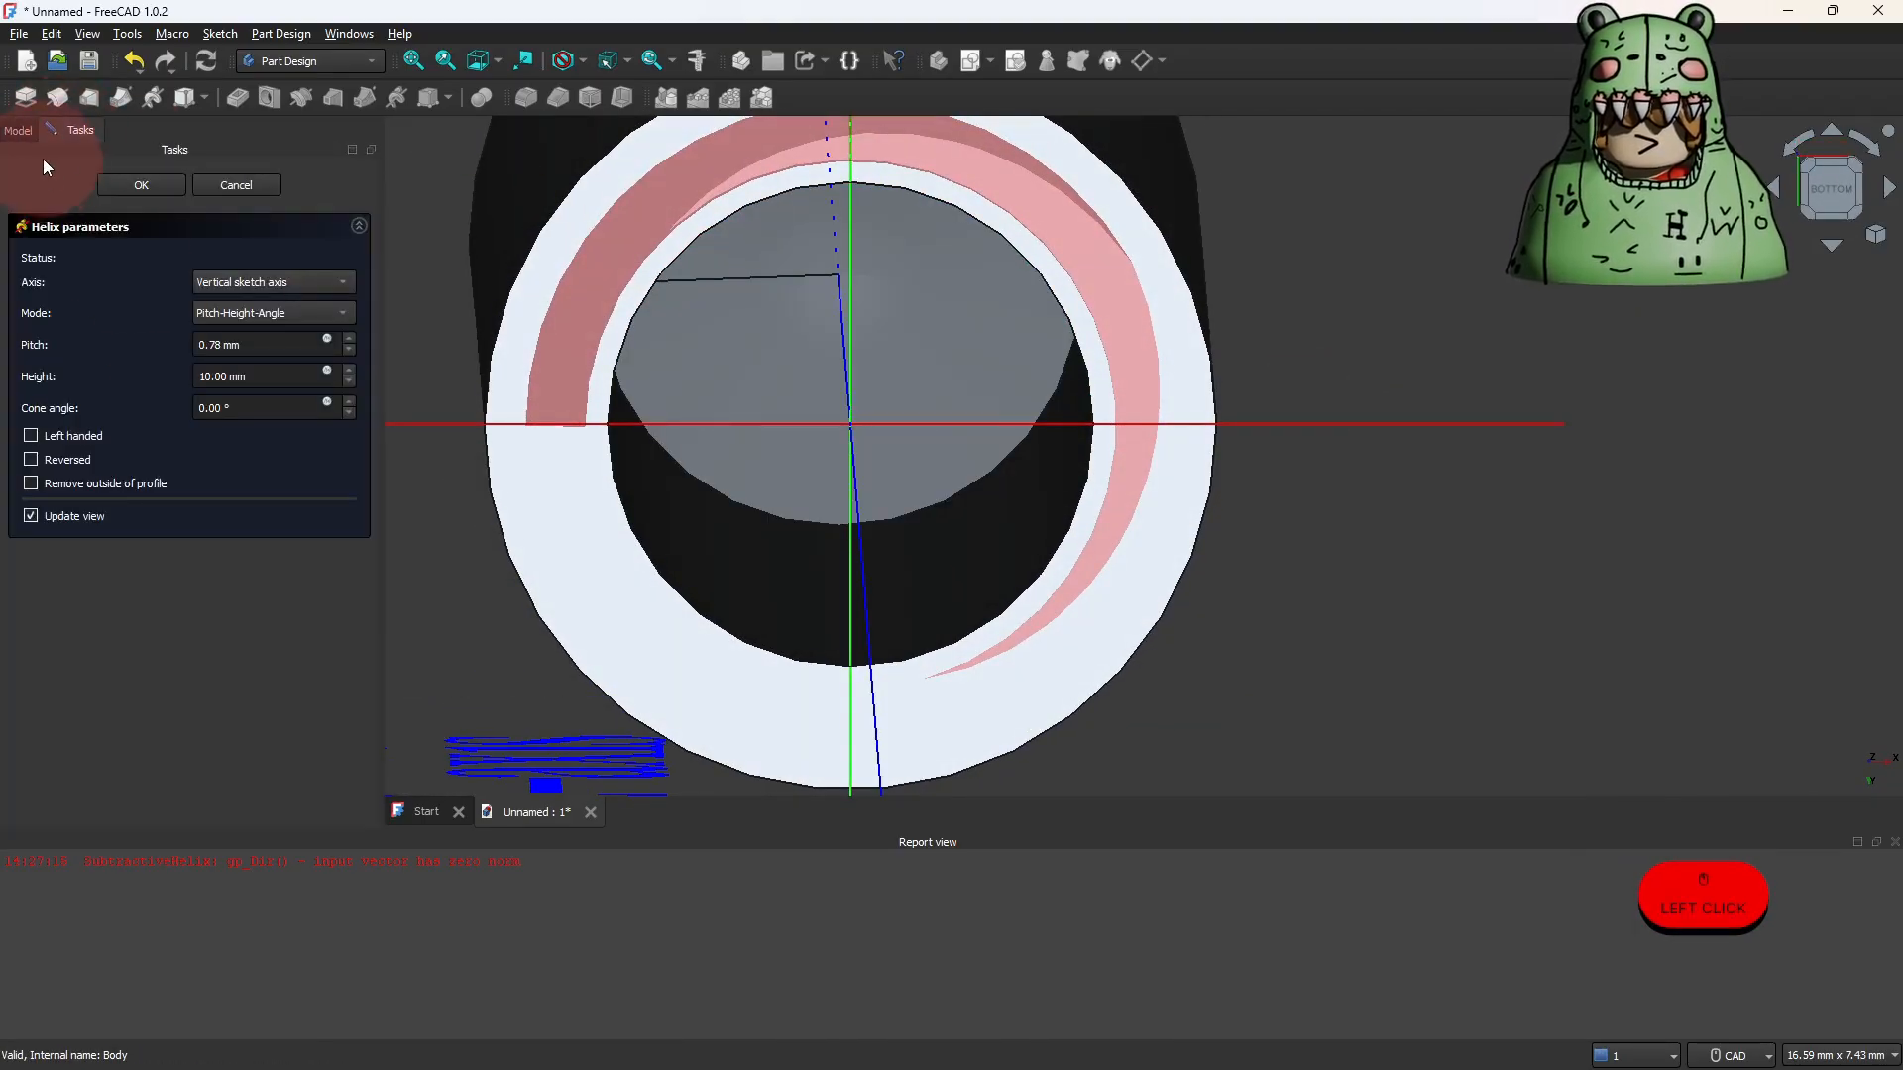
Reopen Sketch001, try a distance of 2.7 mm from the thread profile to the vertical axis, and leave the sketch.
left_click(19, 130)
double_click(135, 320)
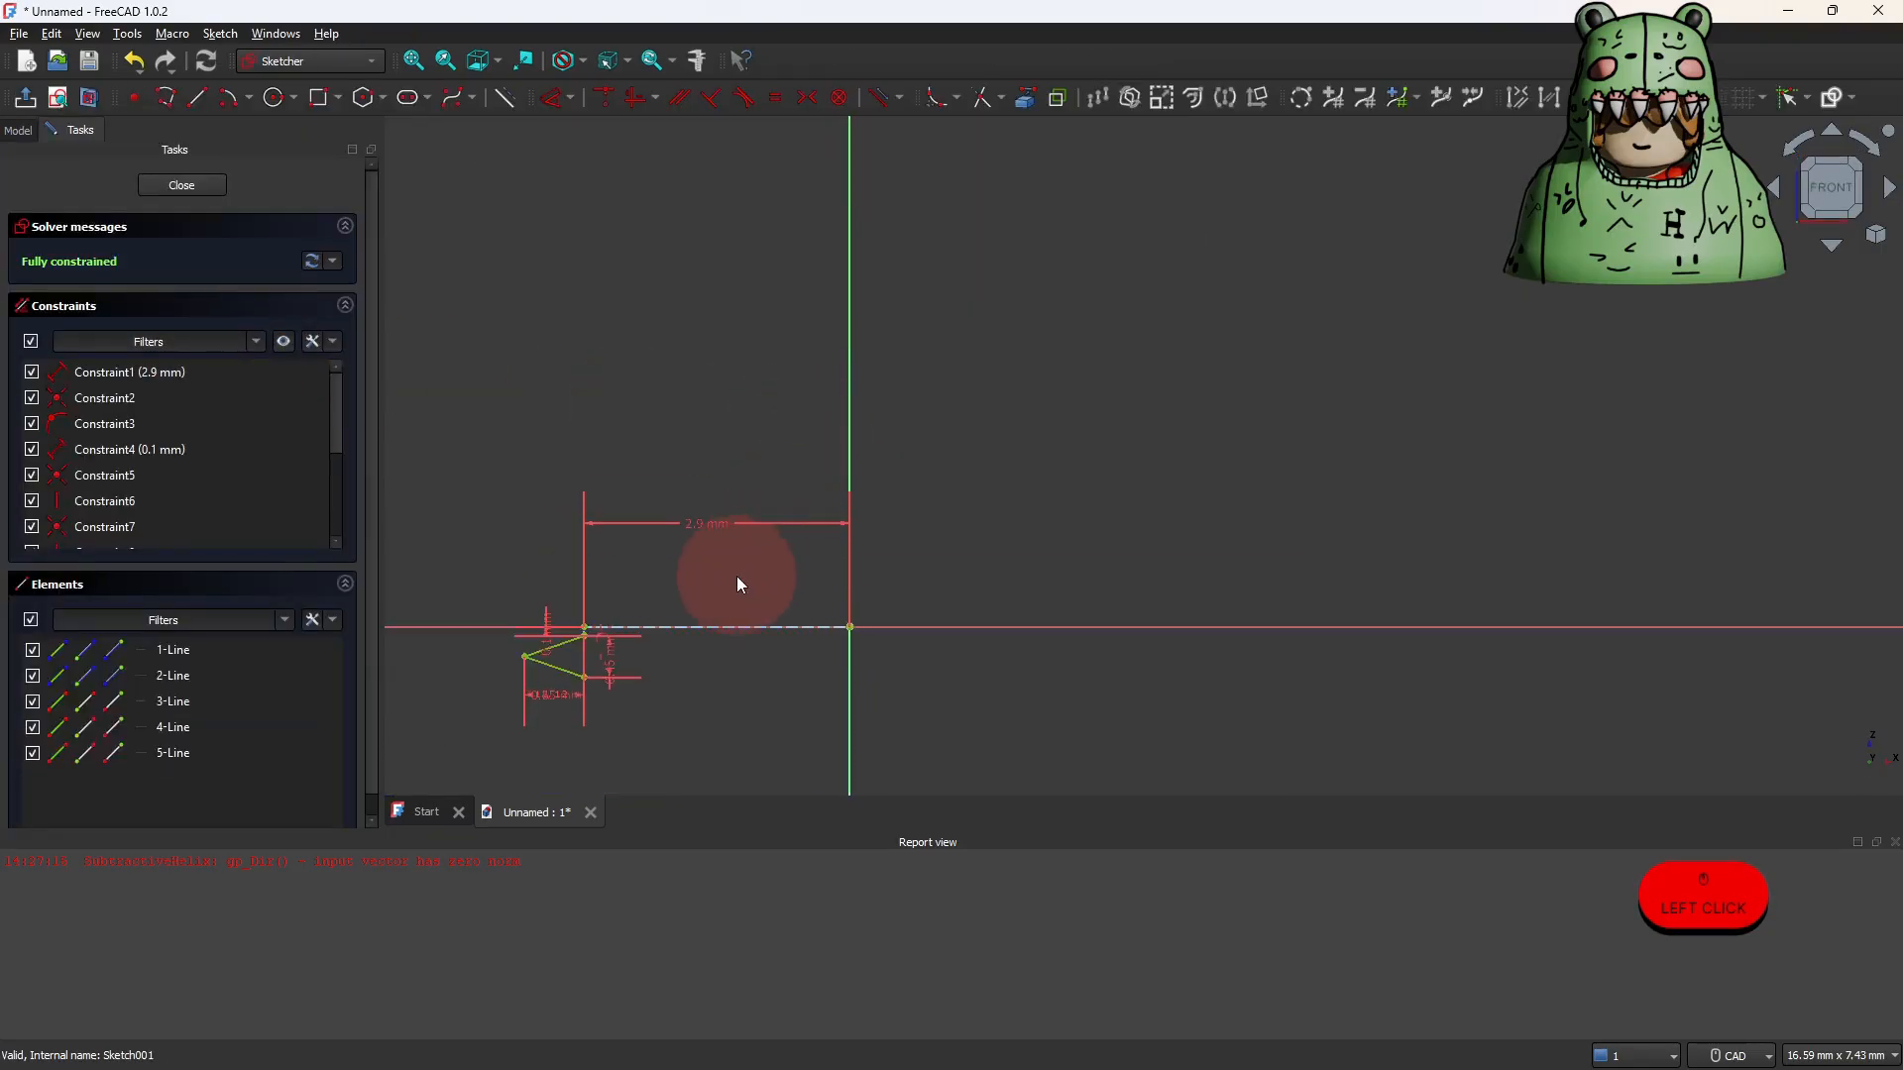
double_click(667, 480)
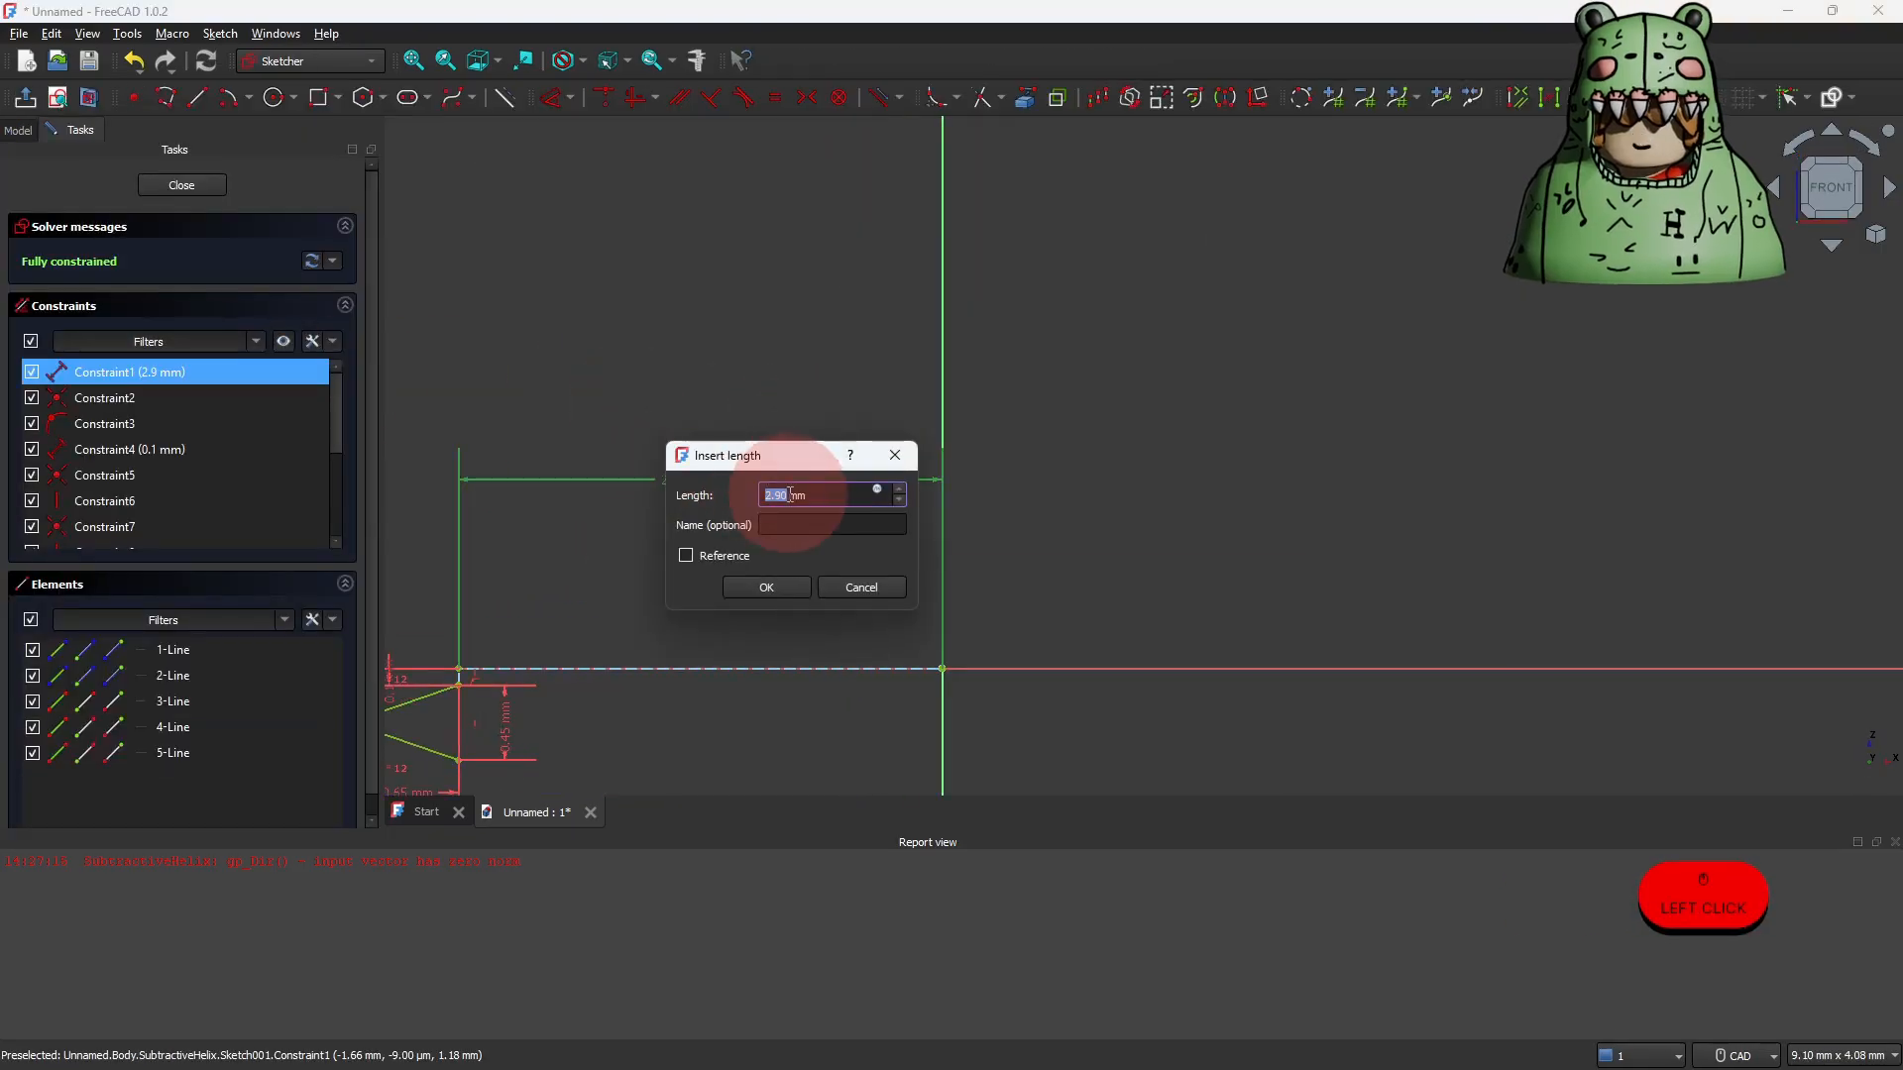
left_click(784, 494)
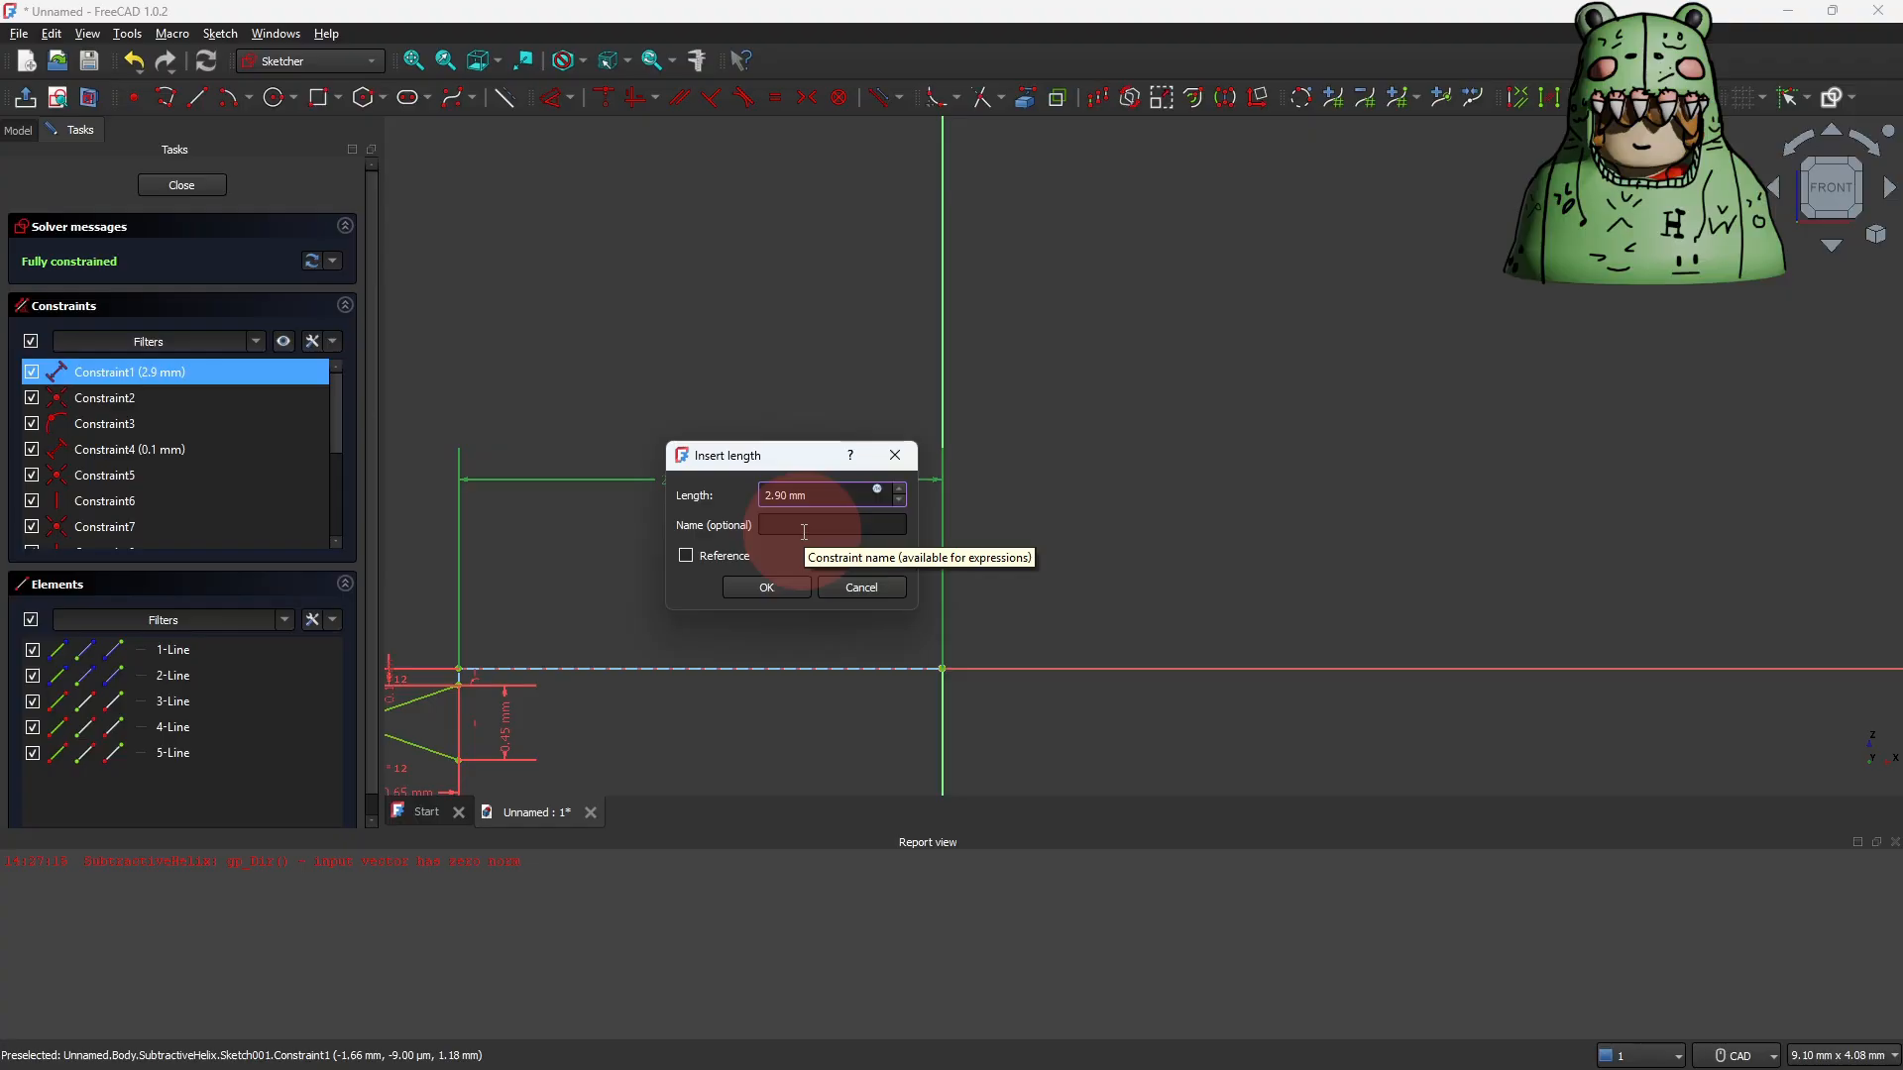
left_click(768, 587)
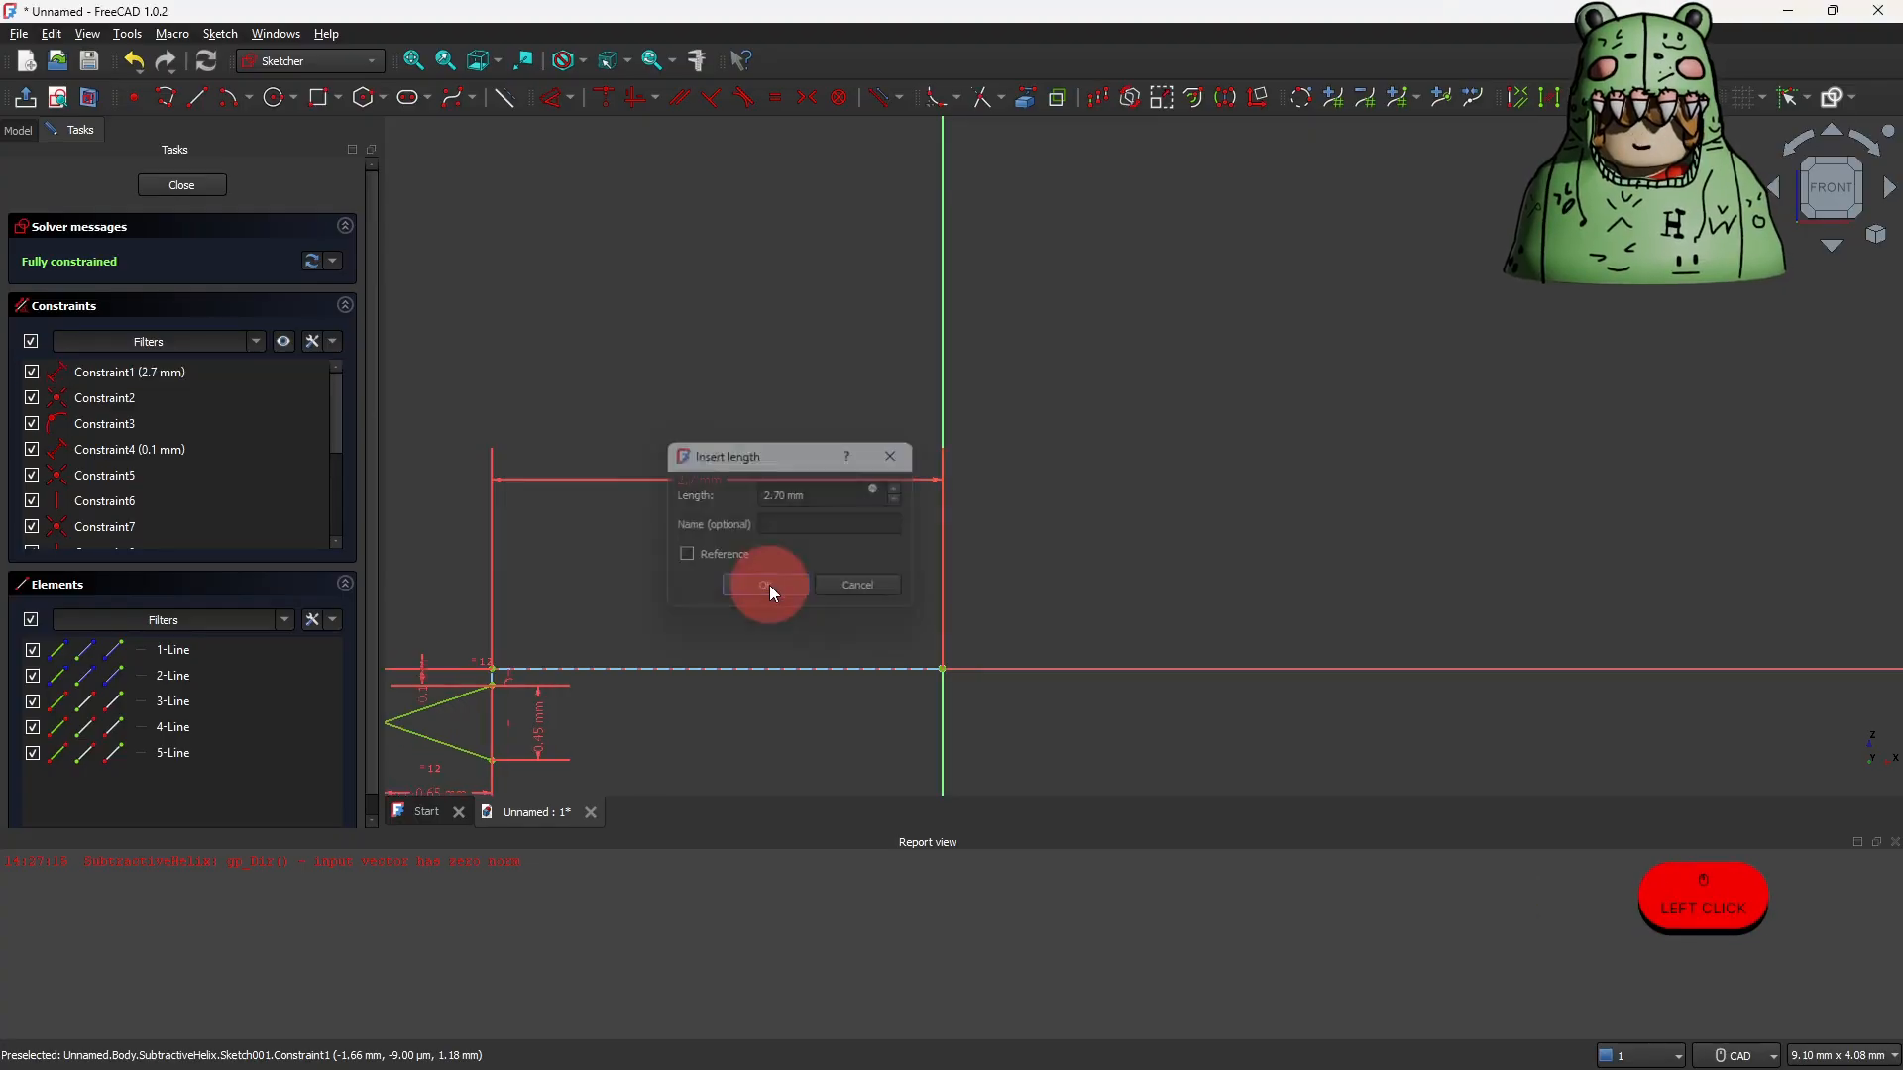
left_click(28, 99)
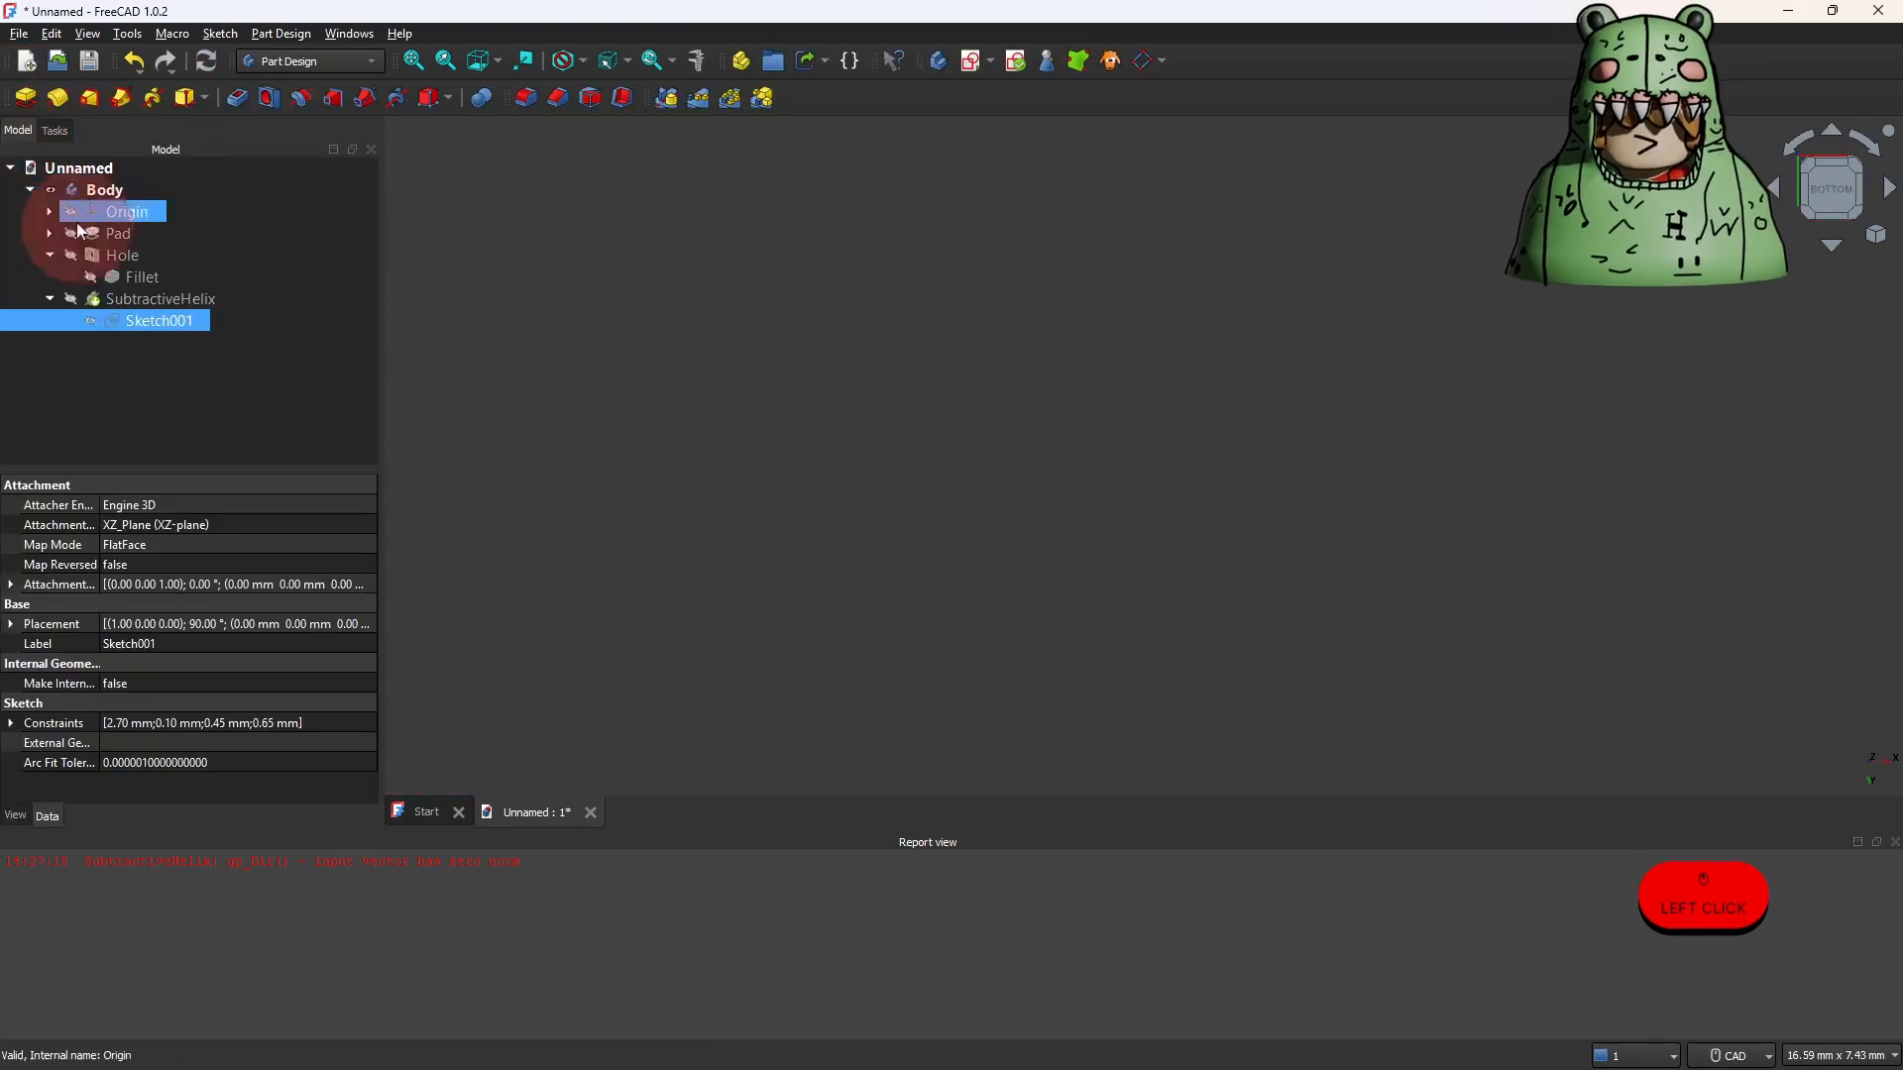
Make the subtractive helix visible, open it for editing, and inspect its preview against the hole wall.
left_click(70, 297)
left_click(984, 489)
left_click(1281, 448)
middle_click_drag(1281, 442, 754, 416, "shift")
left_click(180, 300)
double_click(180, 298)
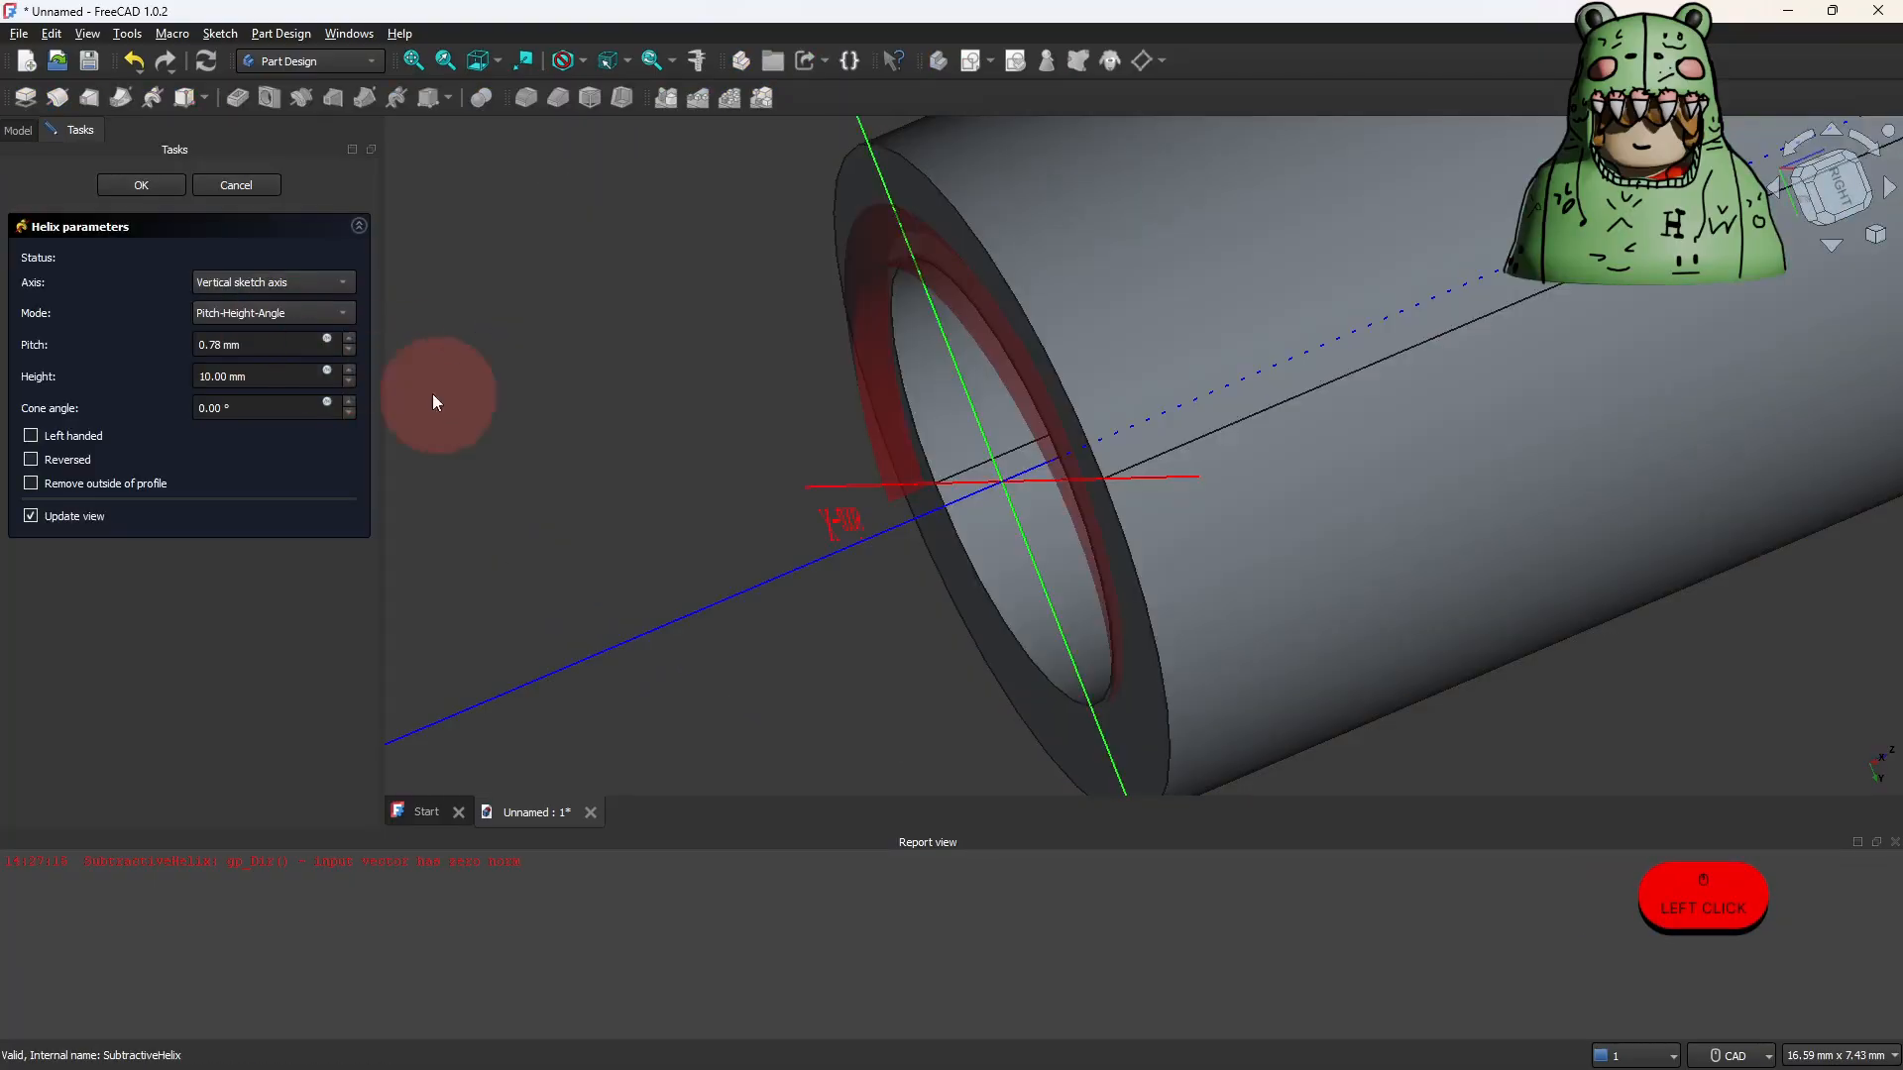
middle_click_drag(552, 430, 1266, 450, "shift")
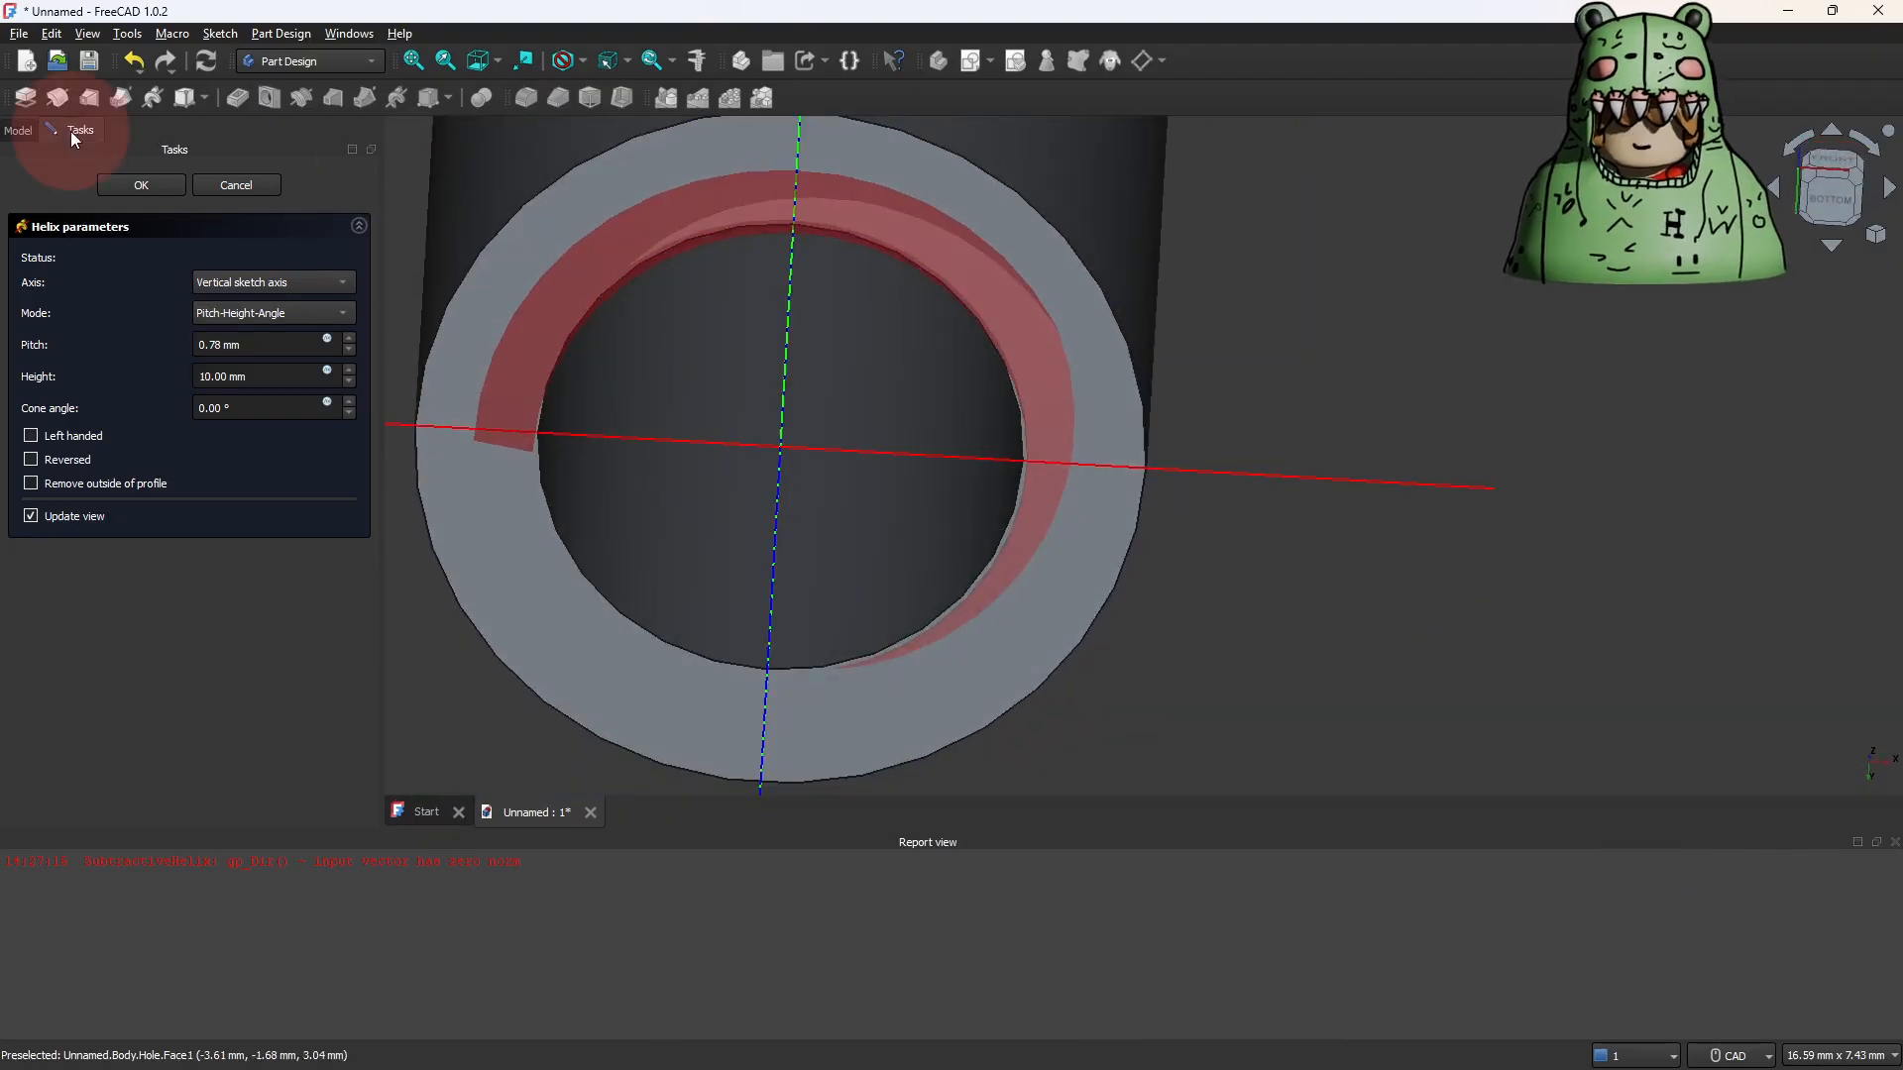
Open the thread profile sketch for editing again and restore its straight front view.
left_click(18, 130)
double_click(140, 311)
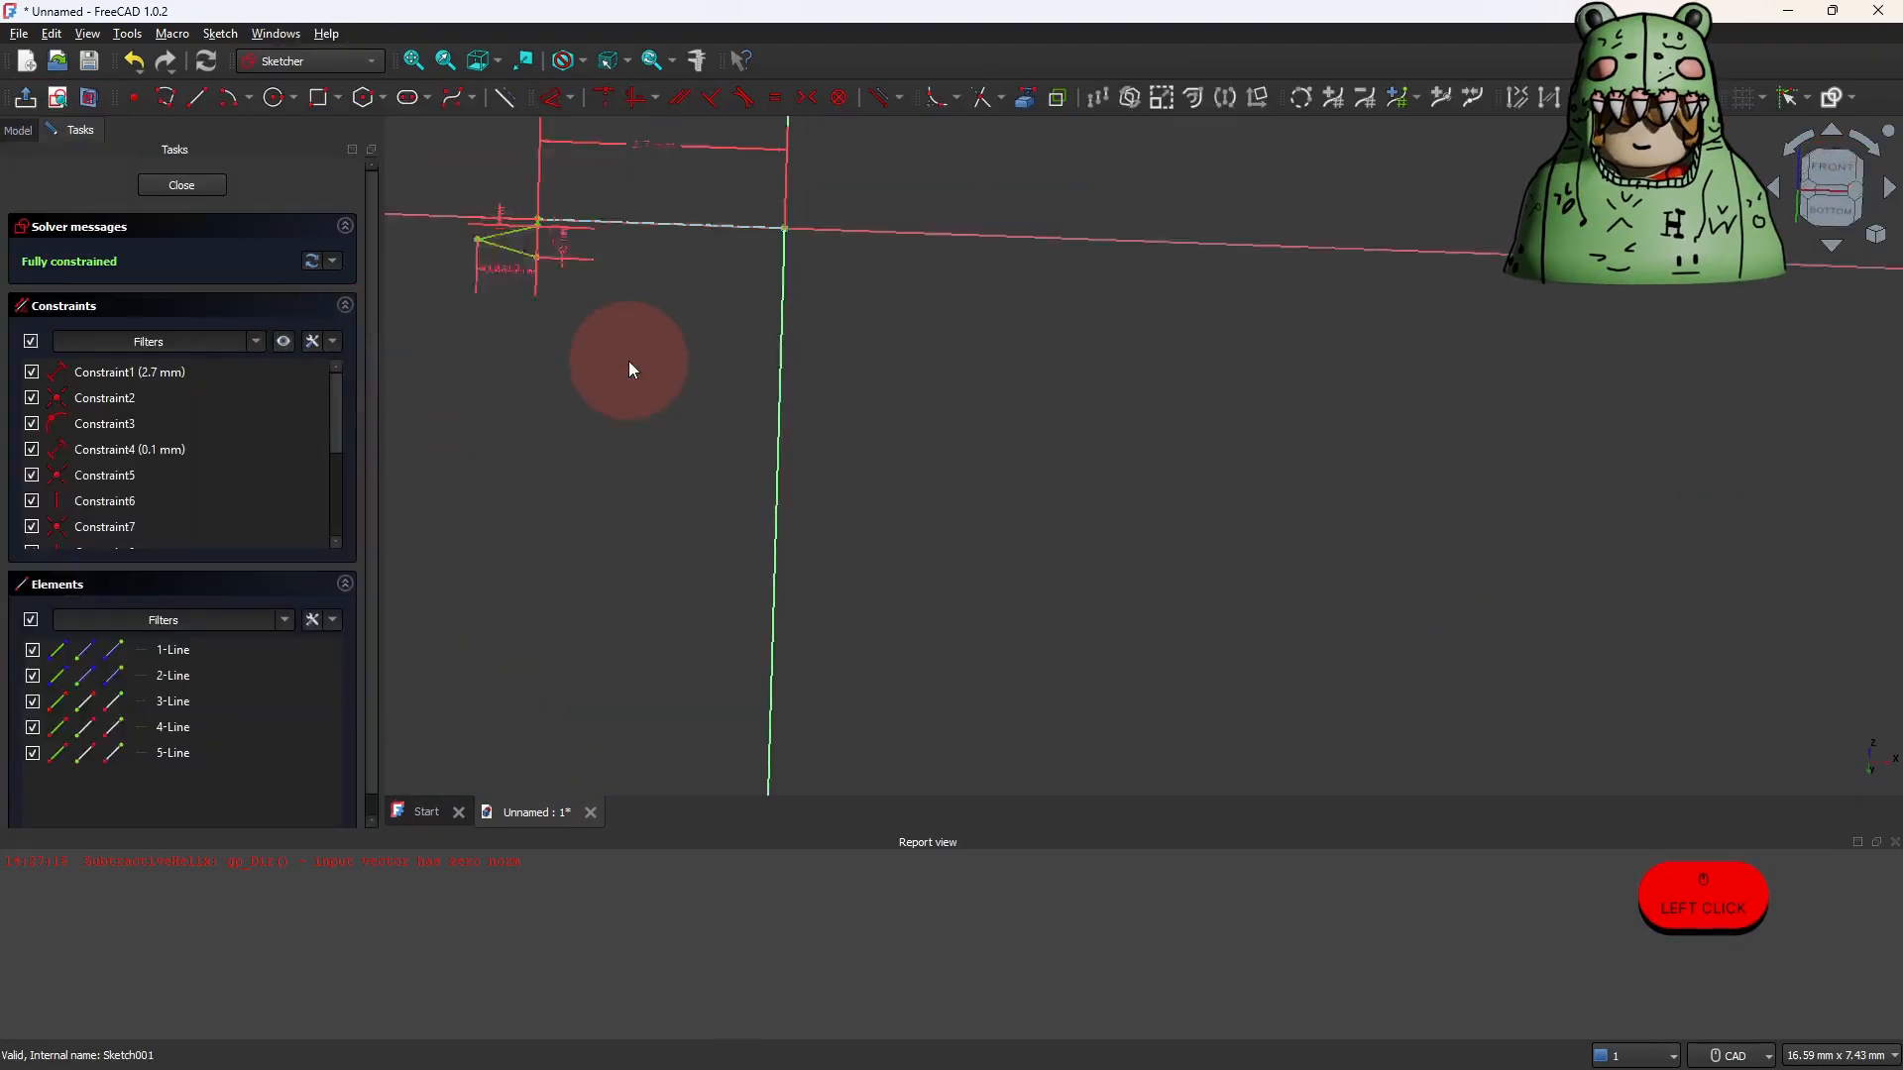
scroll(1020, 552, "down", 3)
mouse_move(905, 466)
middle_mouse_down("shift")
mouse_move(901, 361)
mouse_move(941, 448)
middle_mouse_up("shift")
right_click(906, 301)
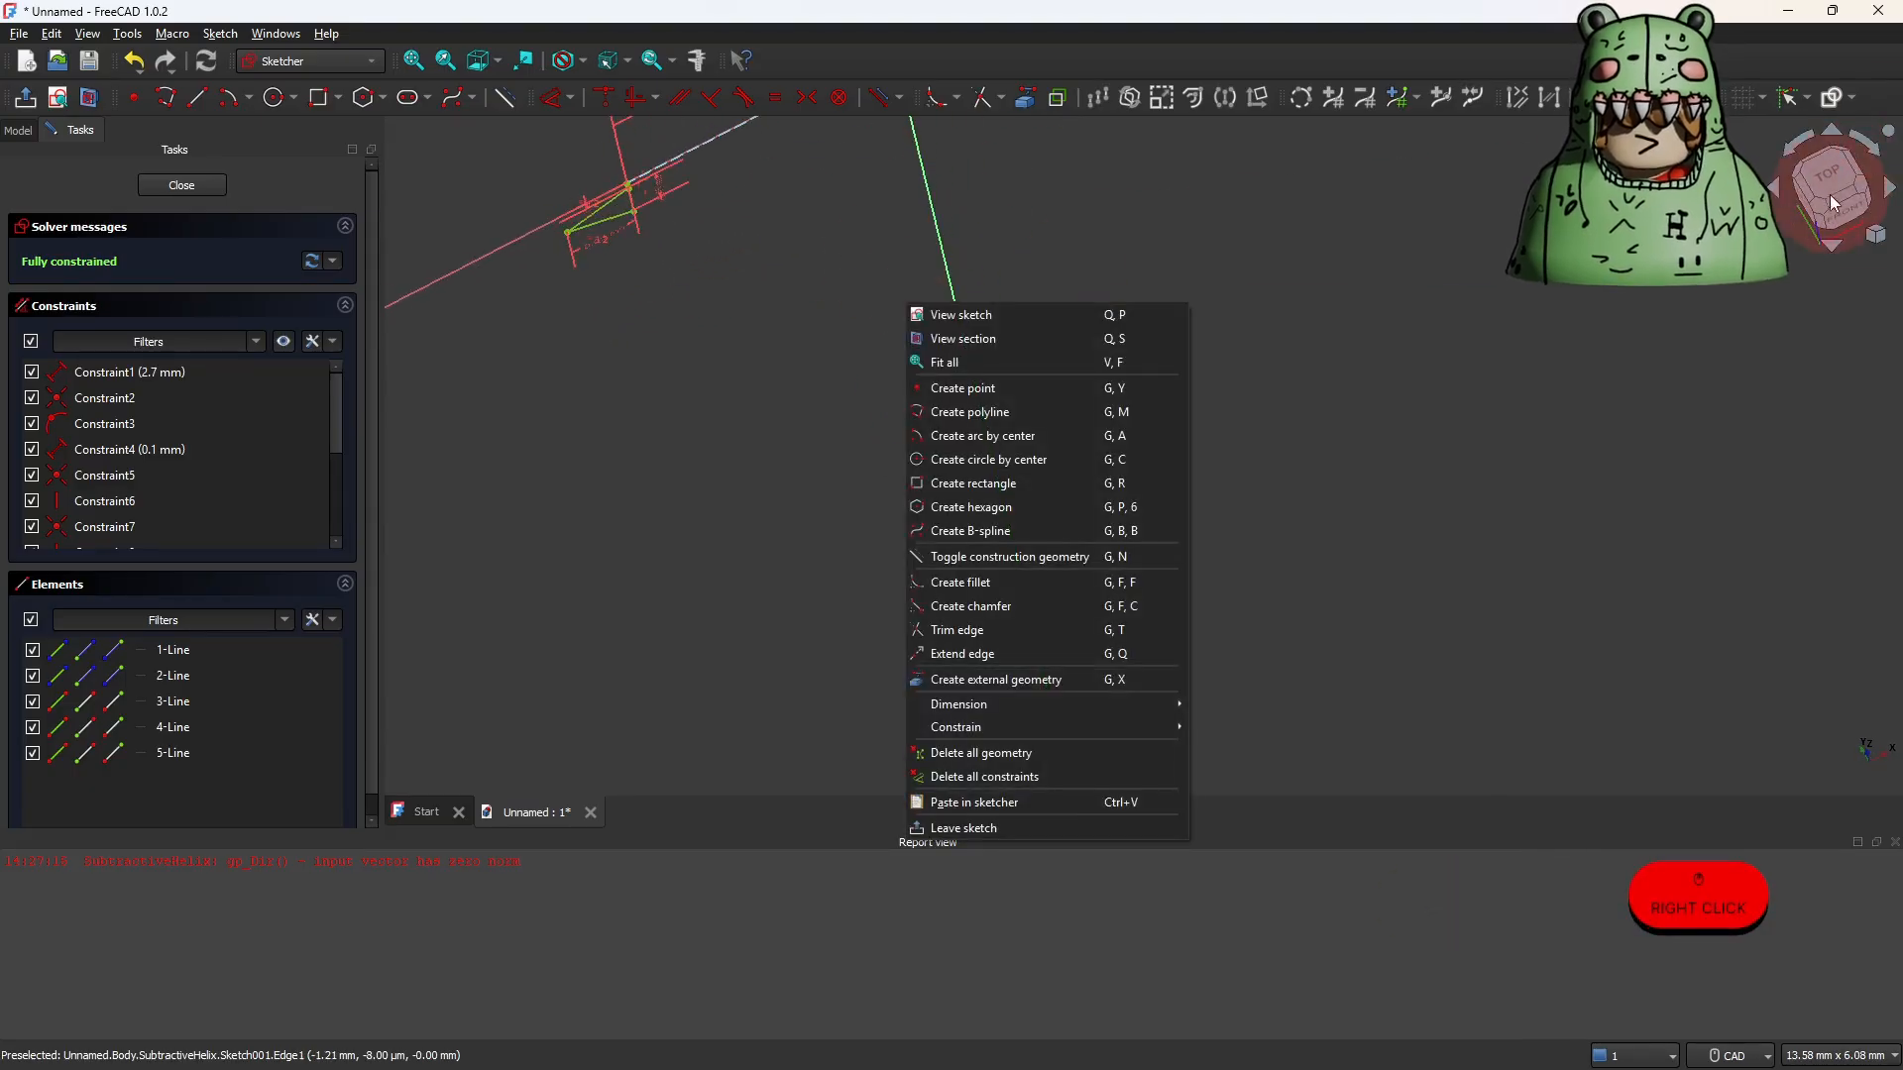
left_click(1829, 240)
middle_click_drag(1085, 357, 1304, 365, "shift")
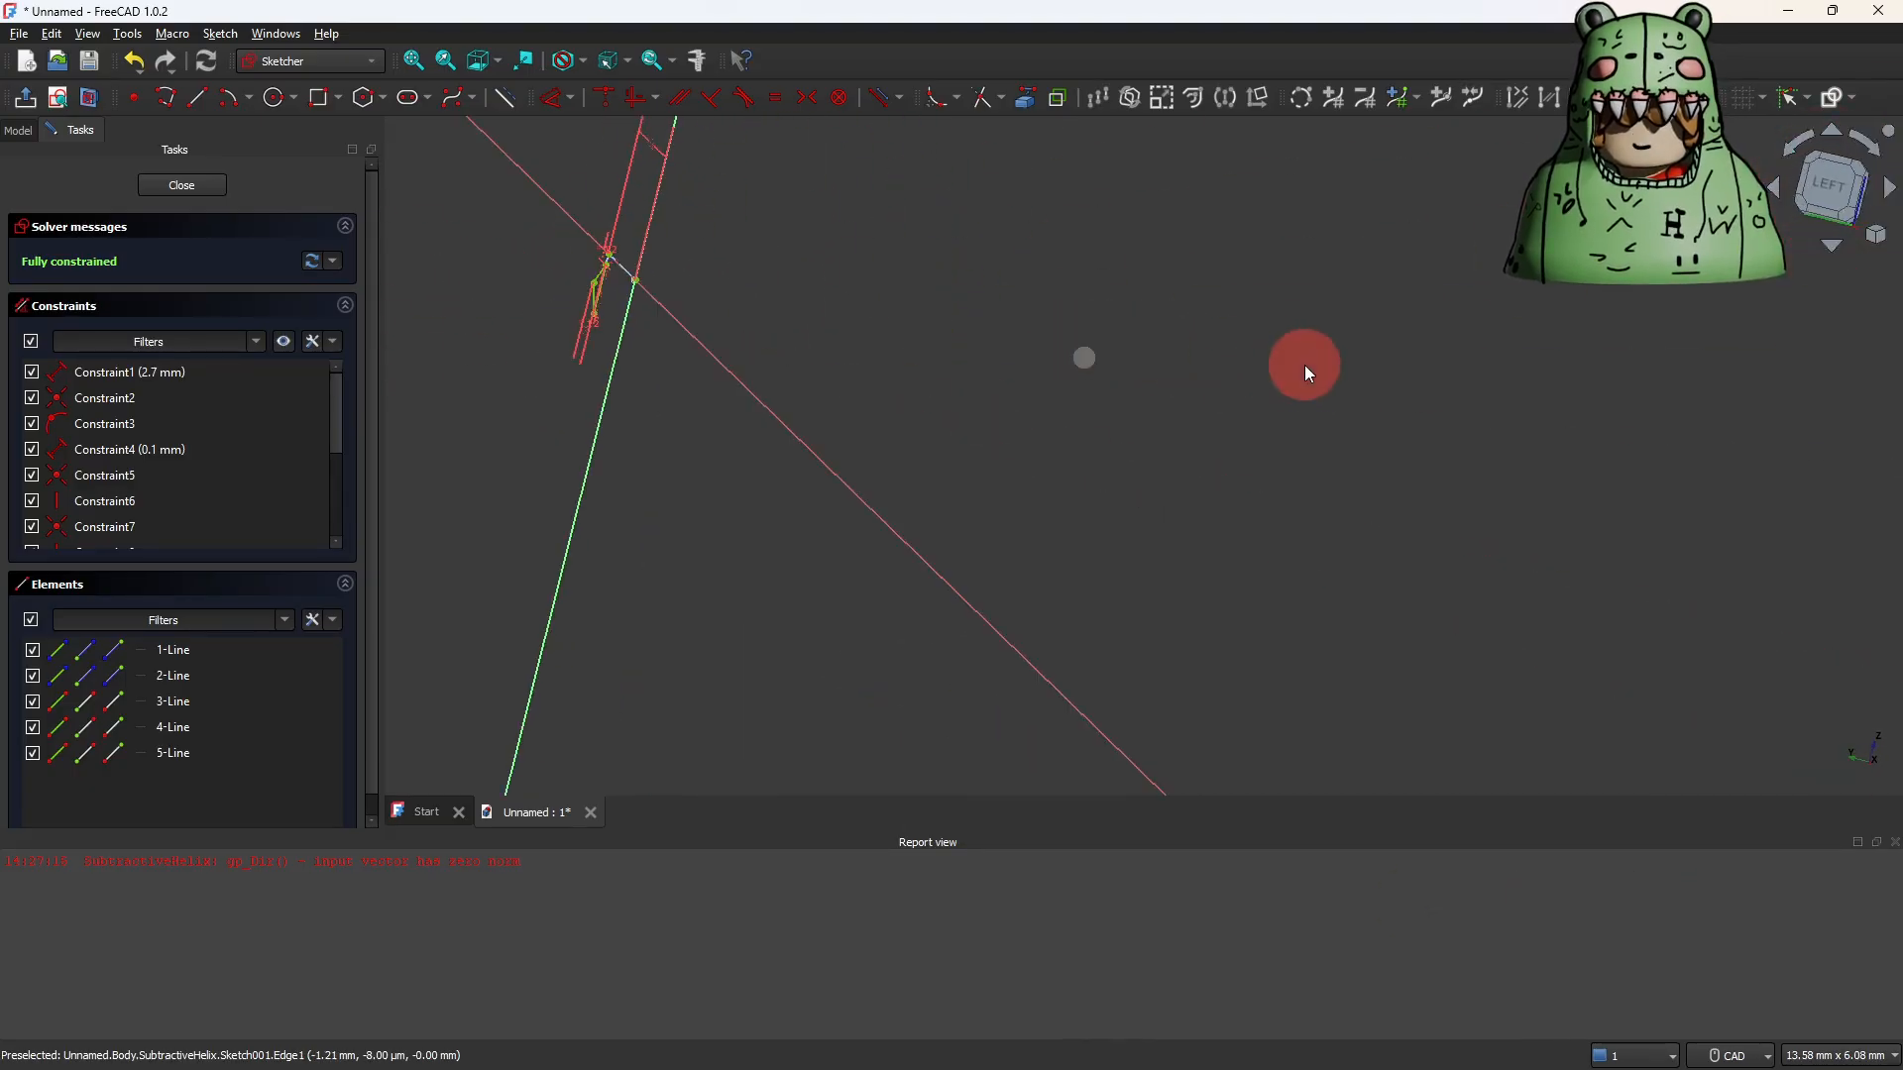
left_click(1863, 204)
scroll(1041, 404, "up", 3)
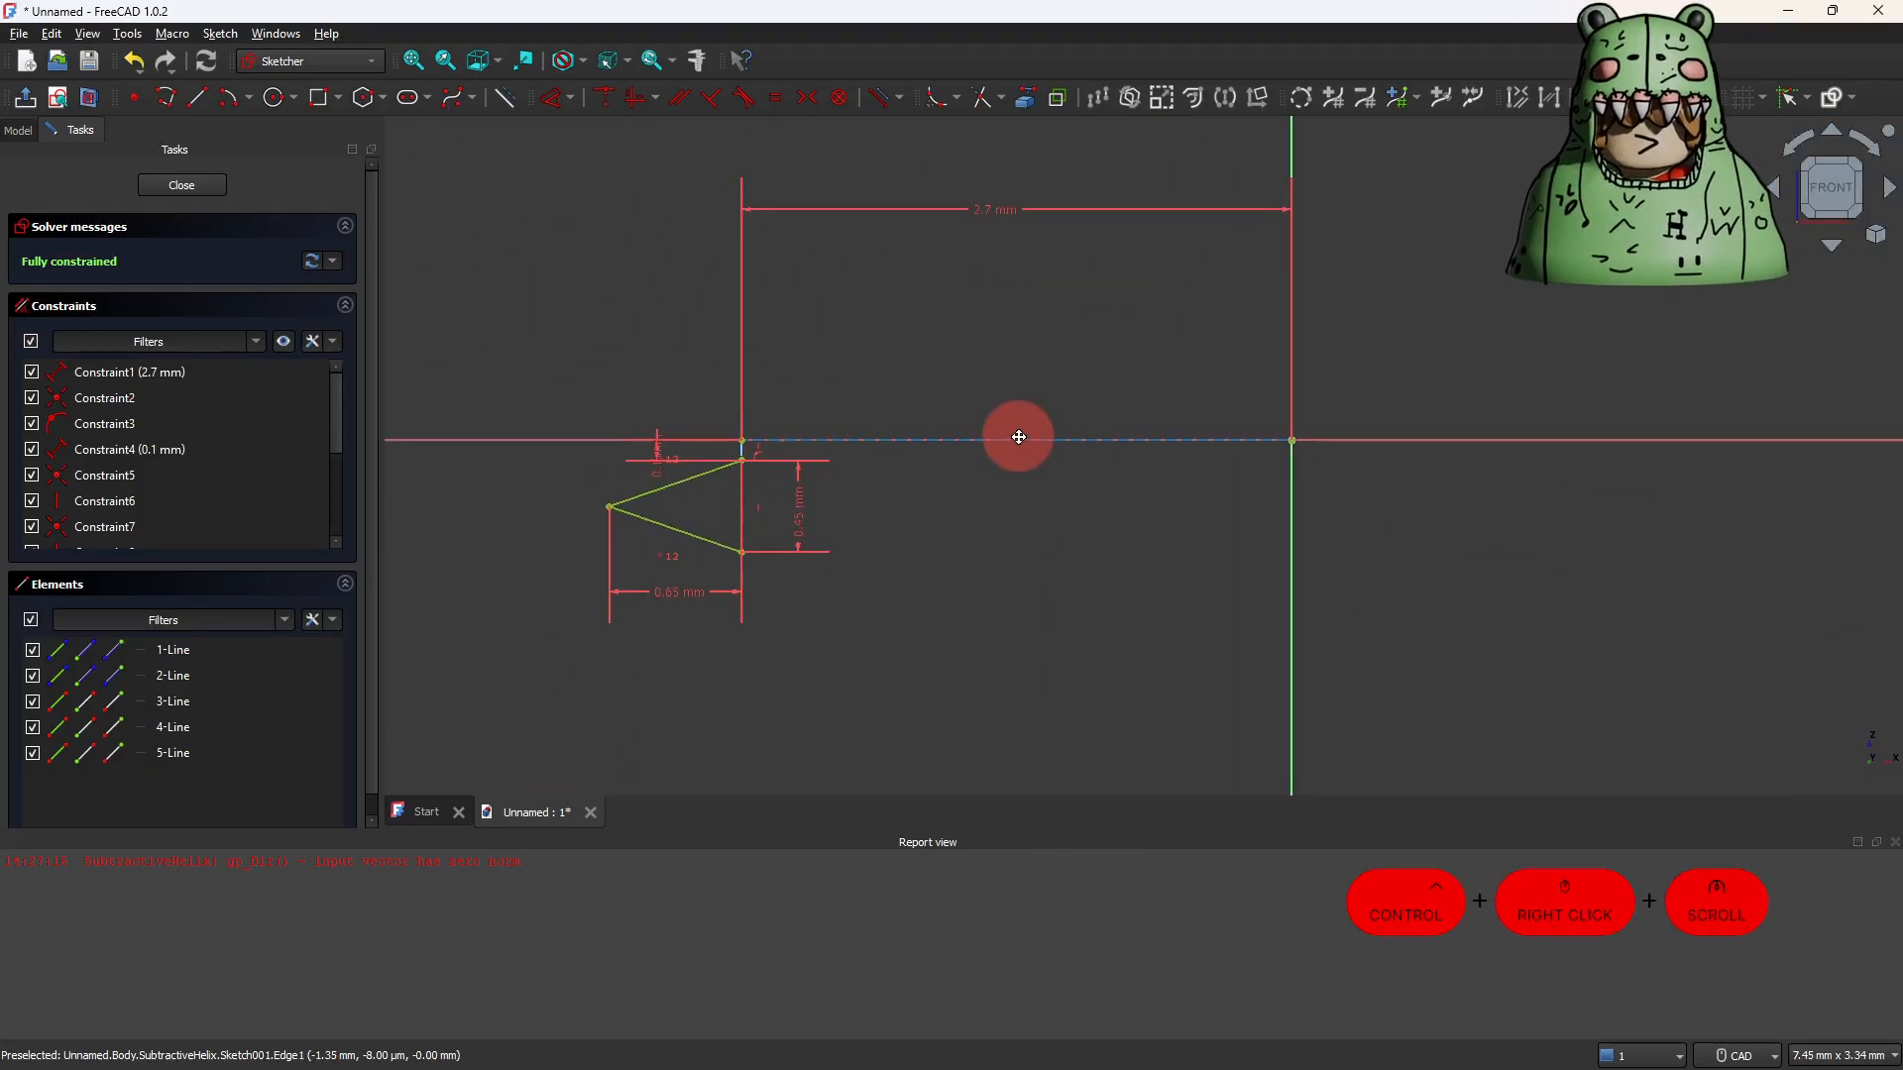
right_click_drag(1019, 437, 958, 543, "ctrl")
Set the thread profile's distance from the vertical axis to 2.68 mm and leave the sketch.
left_click(946, 327)
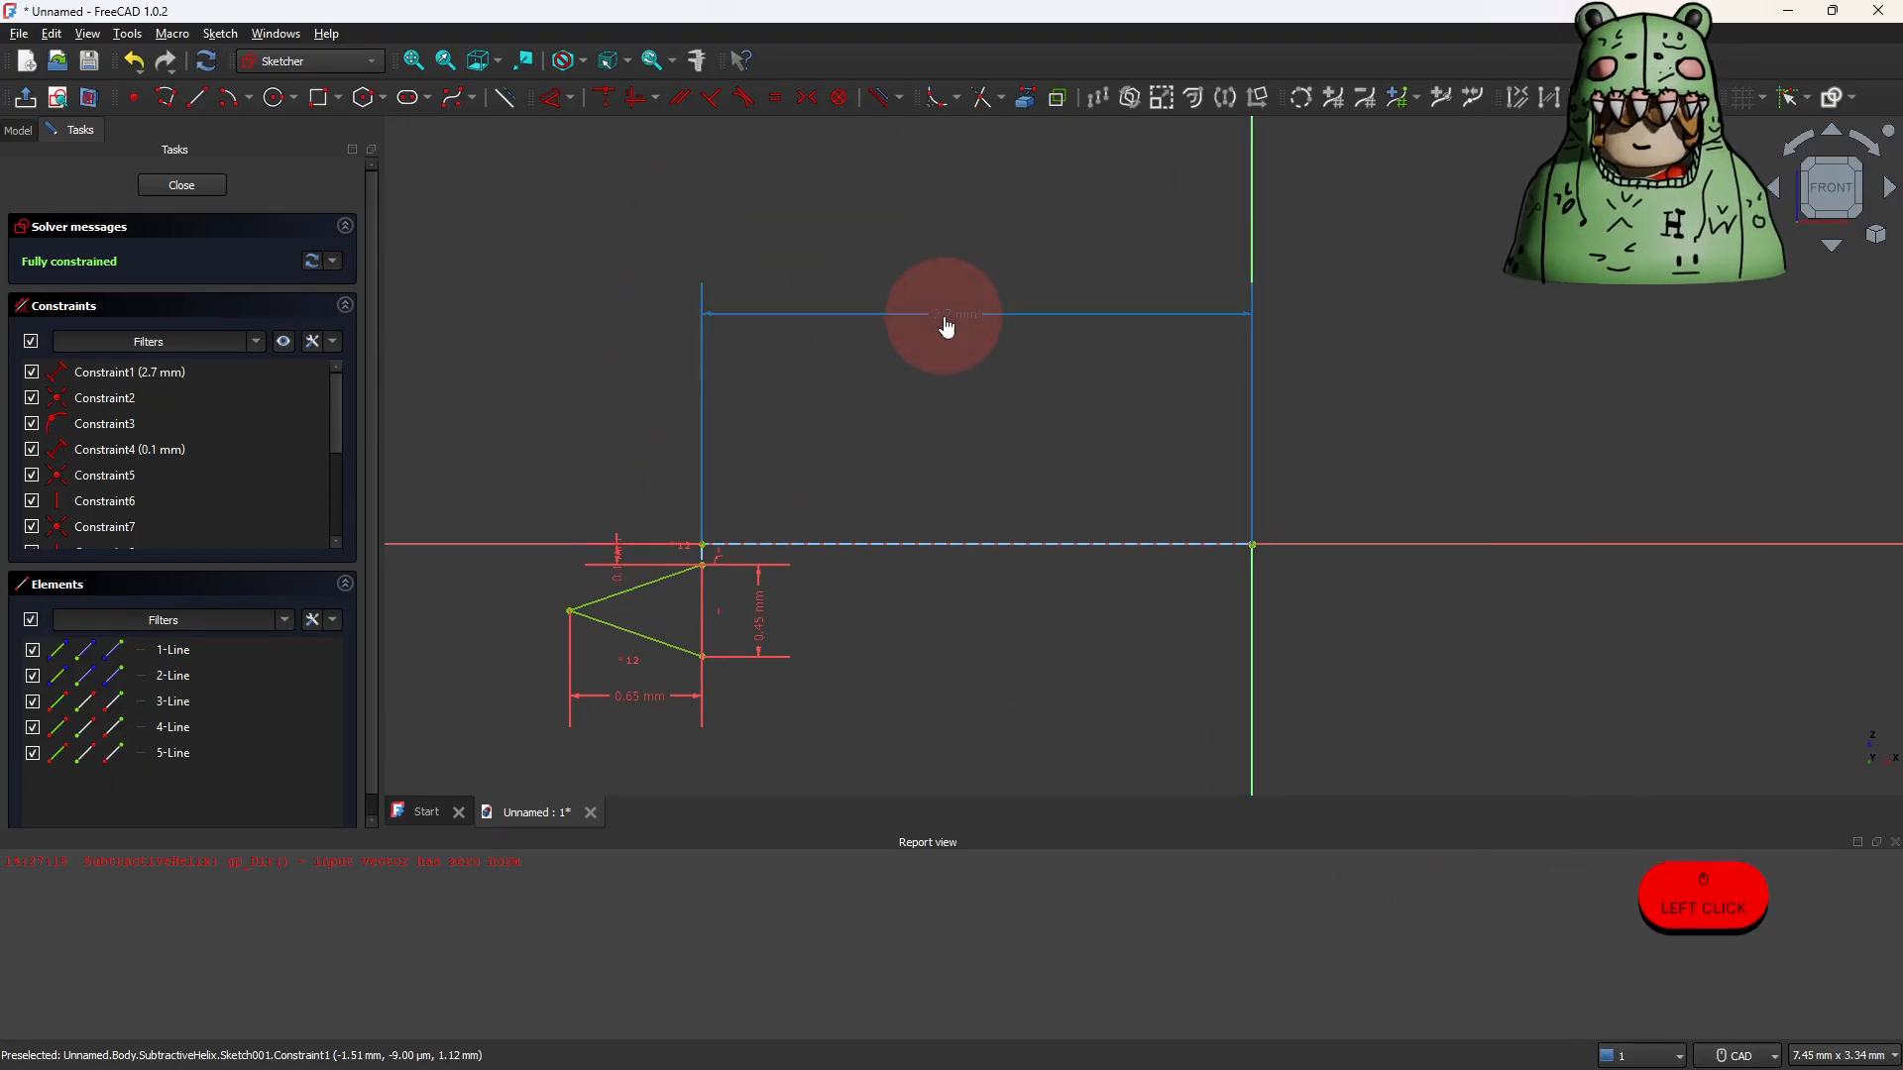
left_click(946, 327)
left_click(1059, 341)
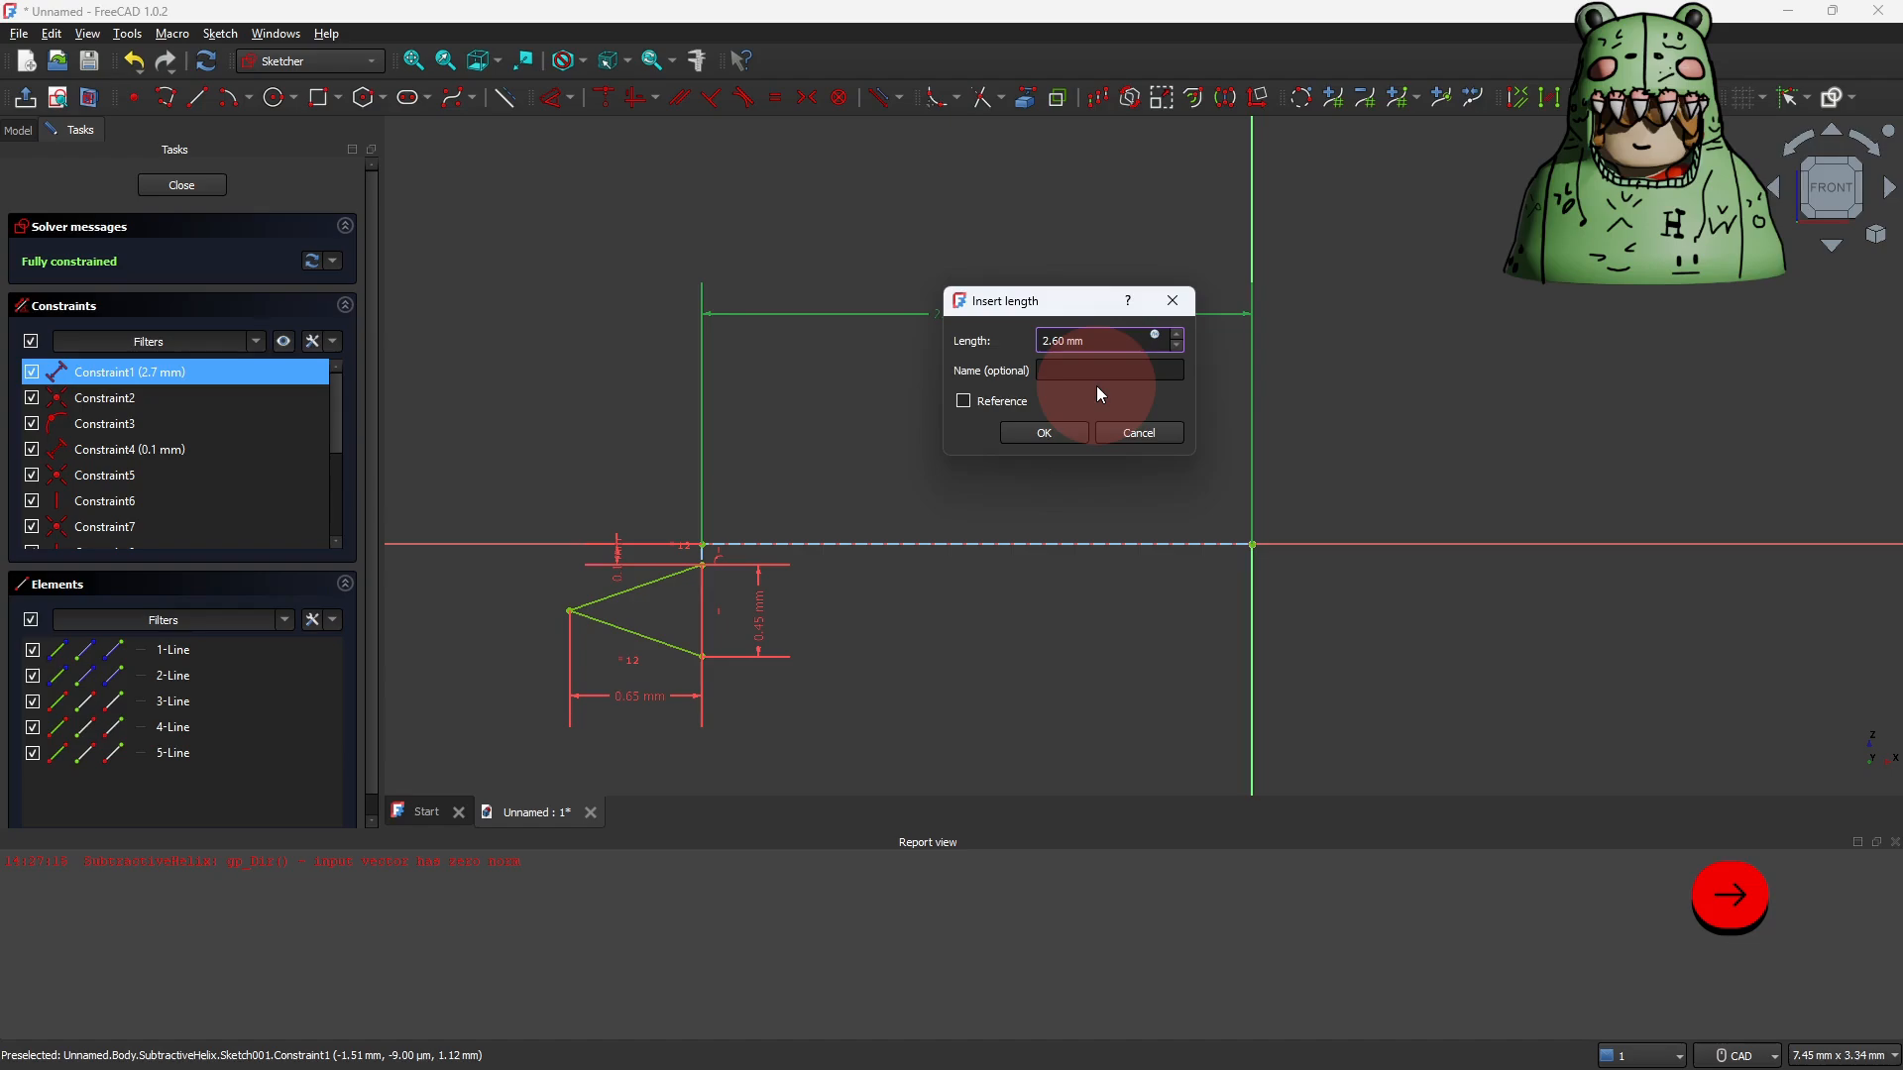
key("BackSpace")
type("8")
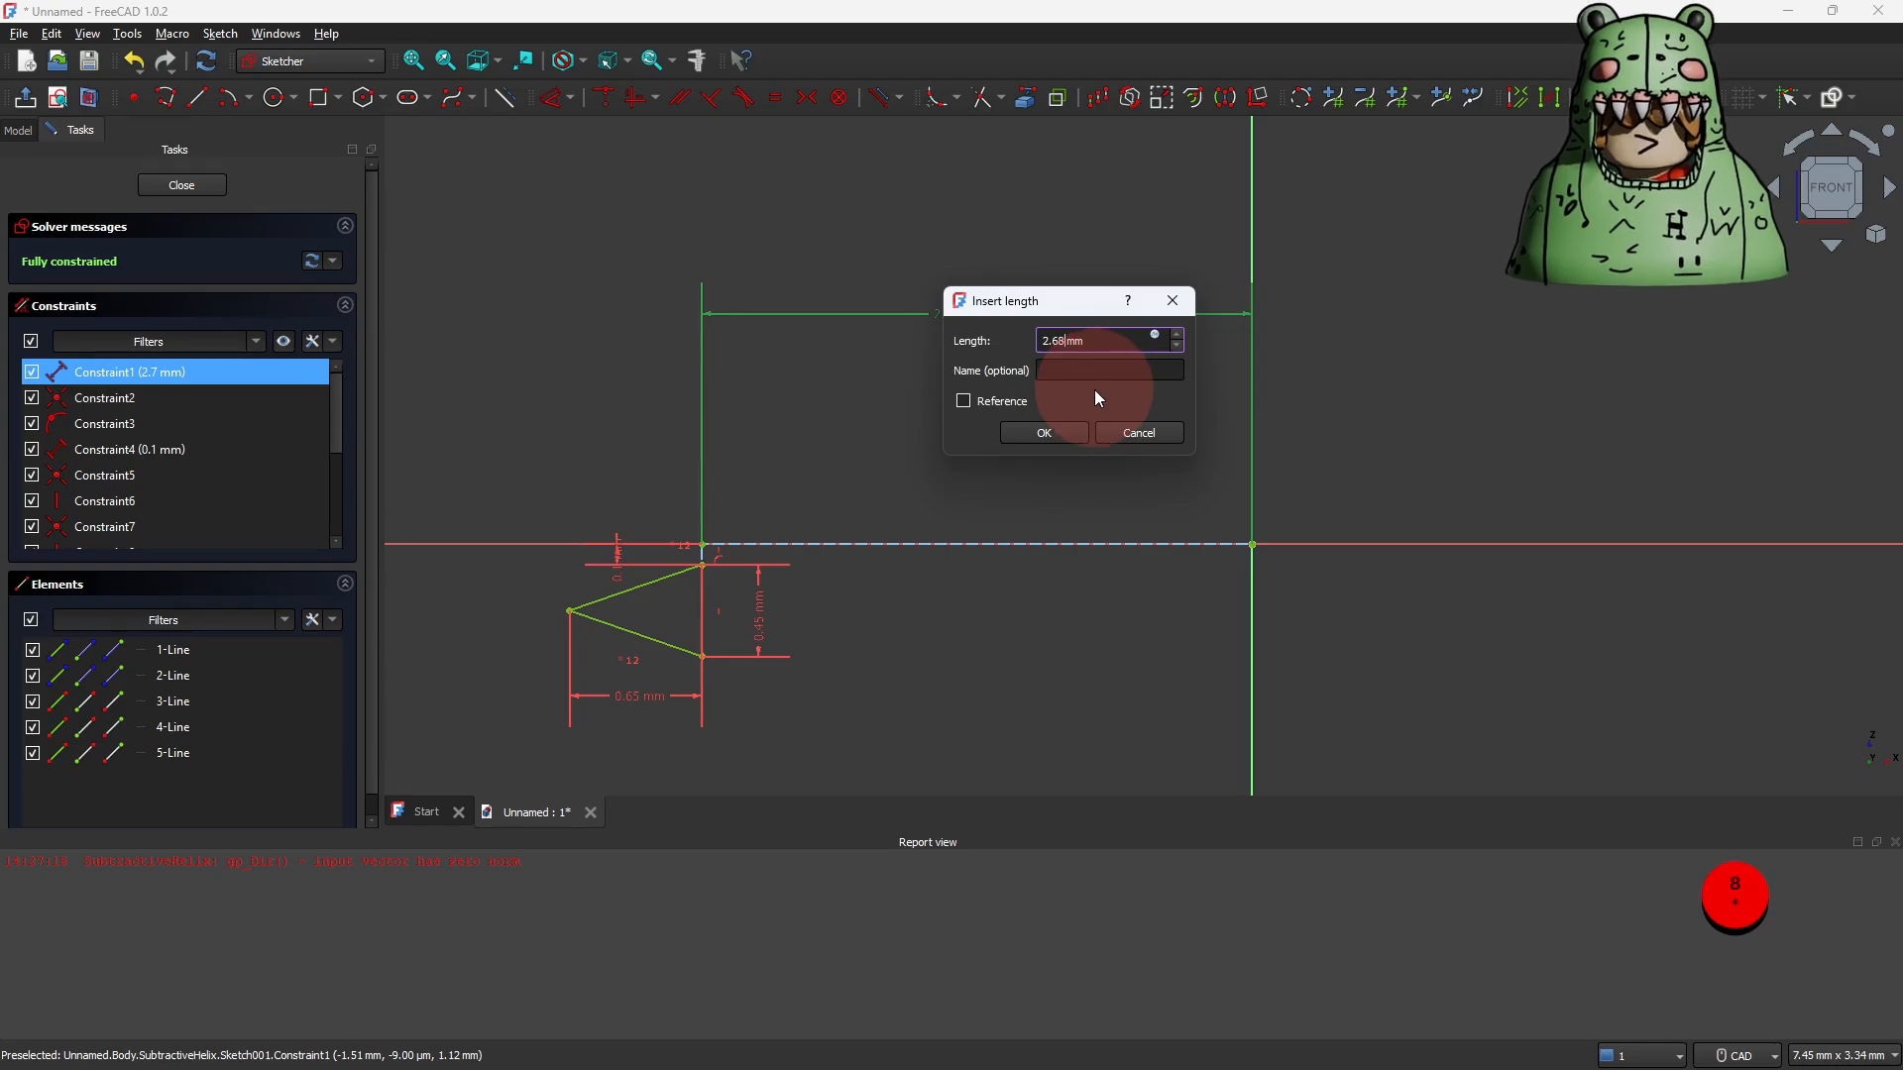
left_click(1043, 434)
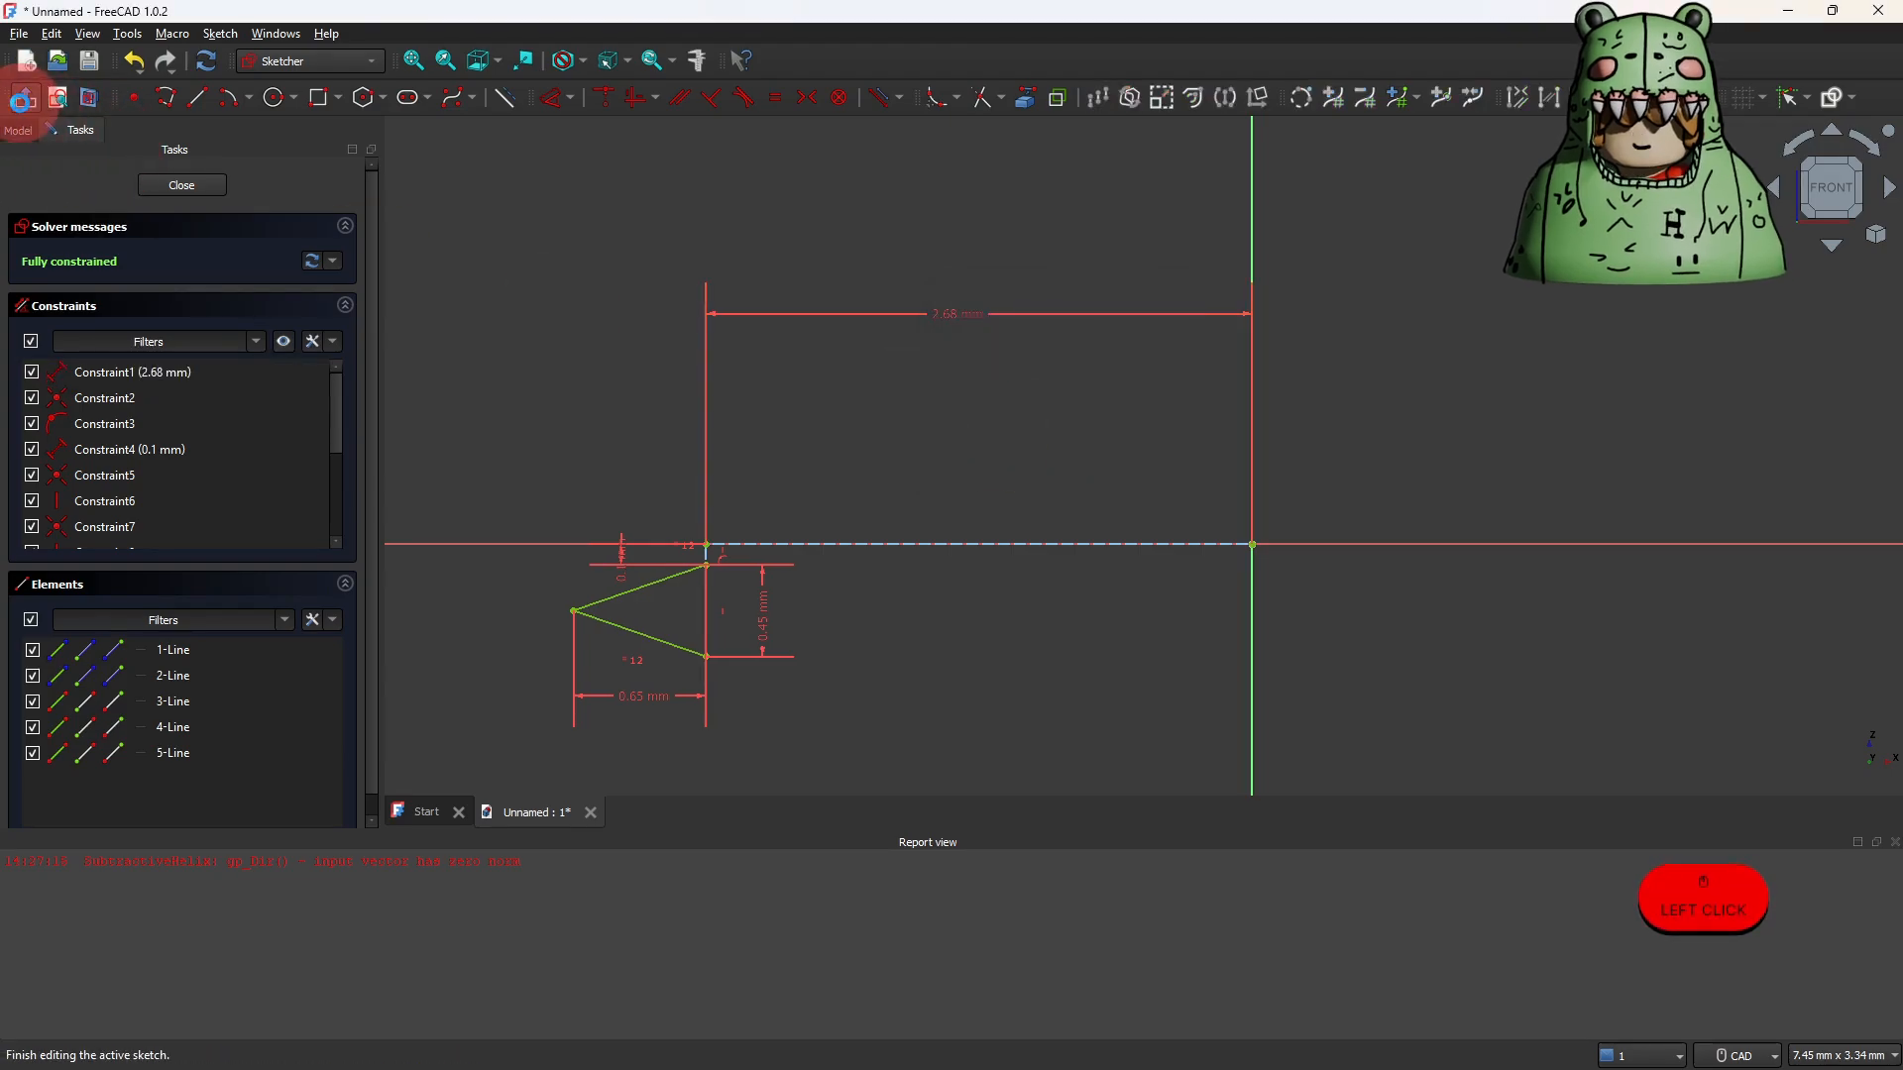
left_click(24, 98)
Examine the recomputed thread cut along the hole wall at the cap's open end.
right_click(1366, 543)
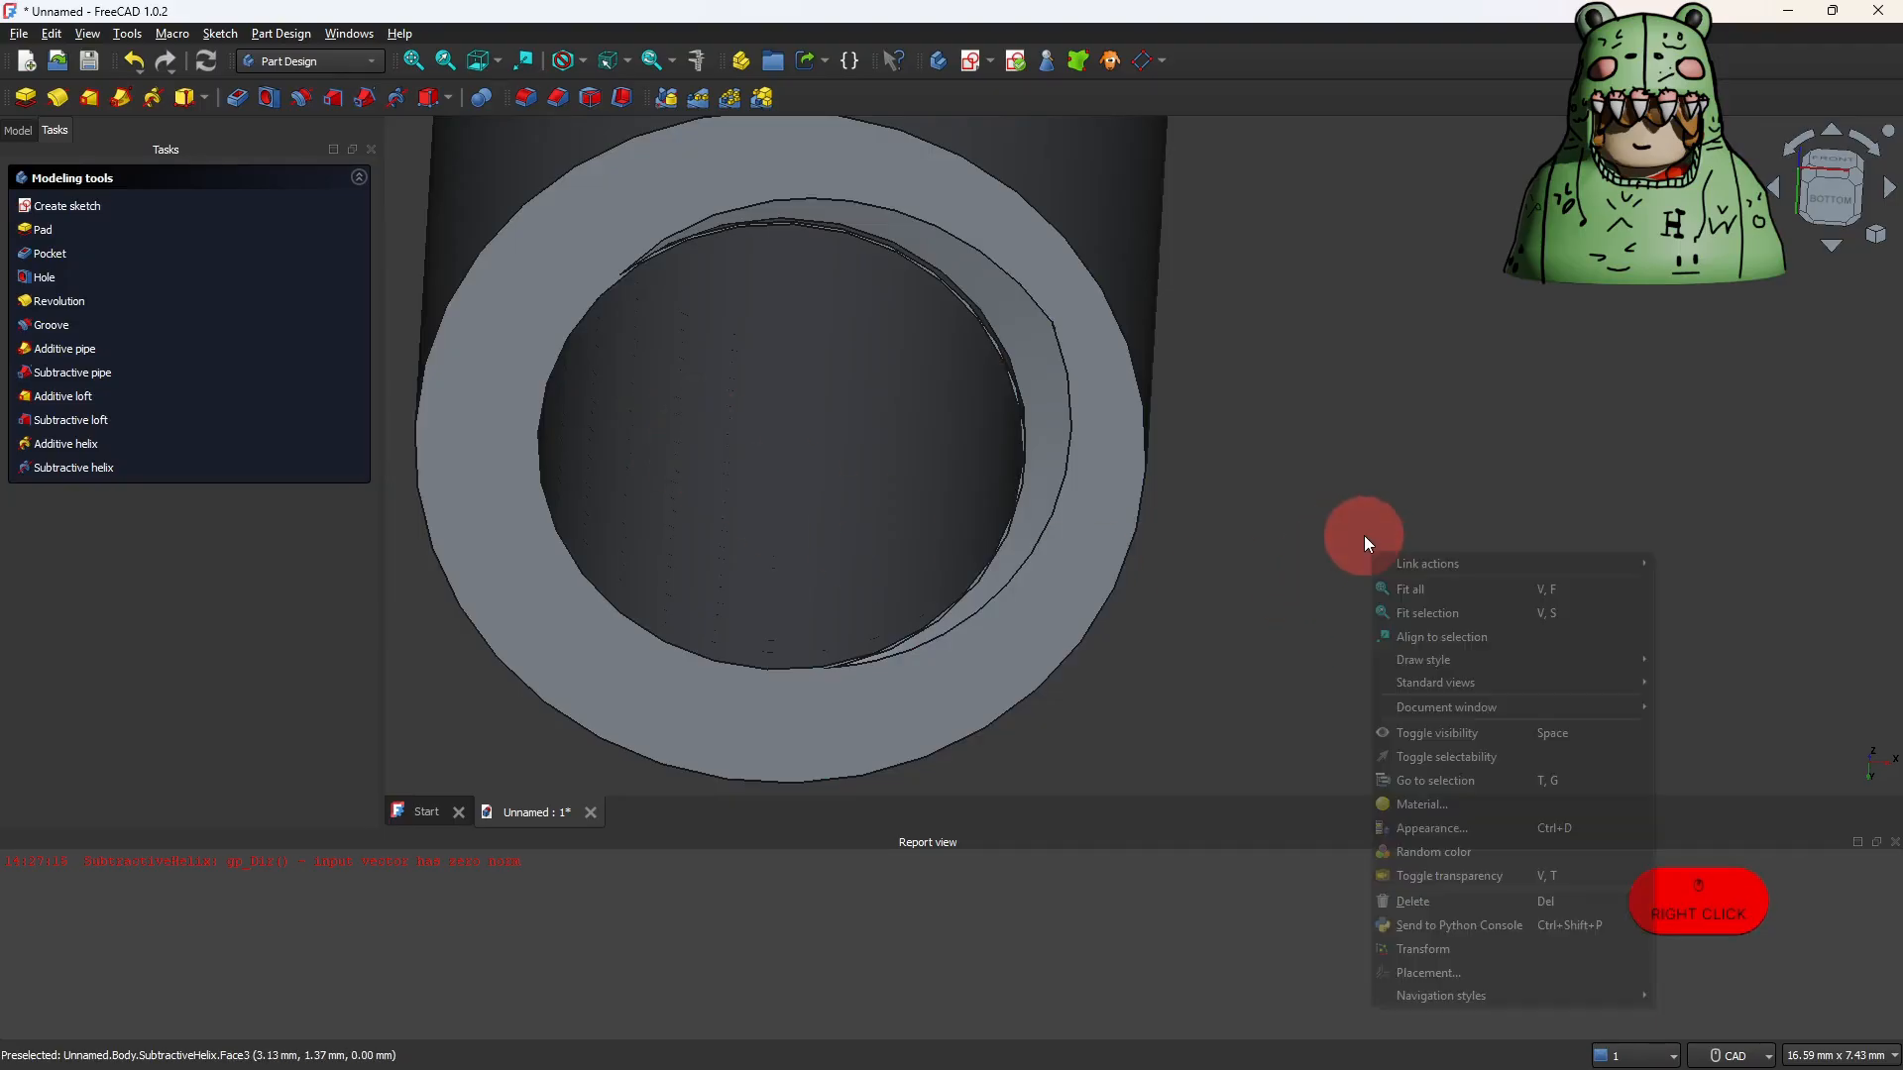
left_click(1223, 442)
right_click_drag(1211, 434, 339, 158, "shift")
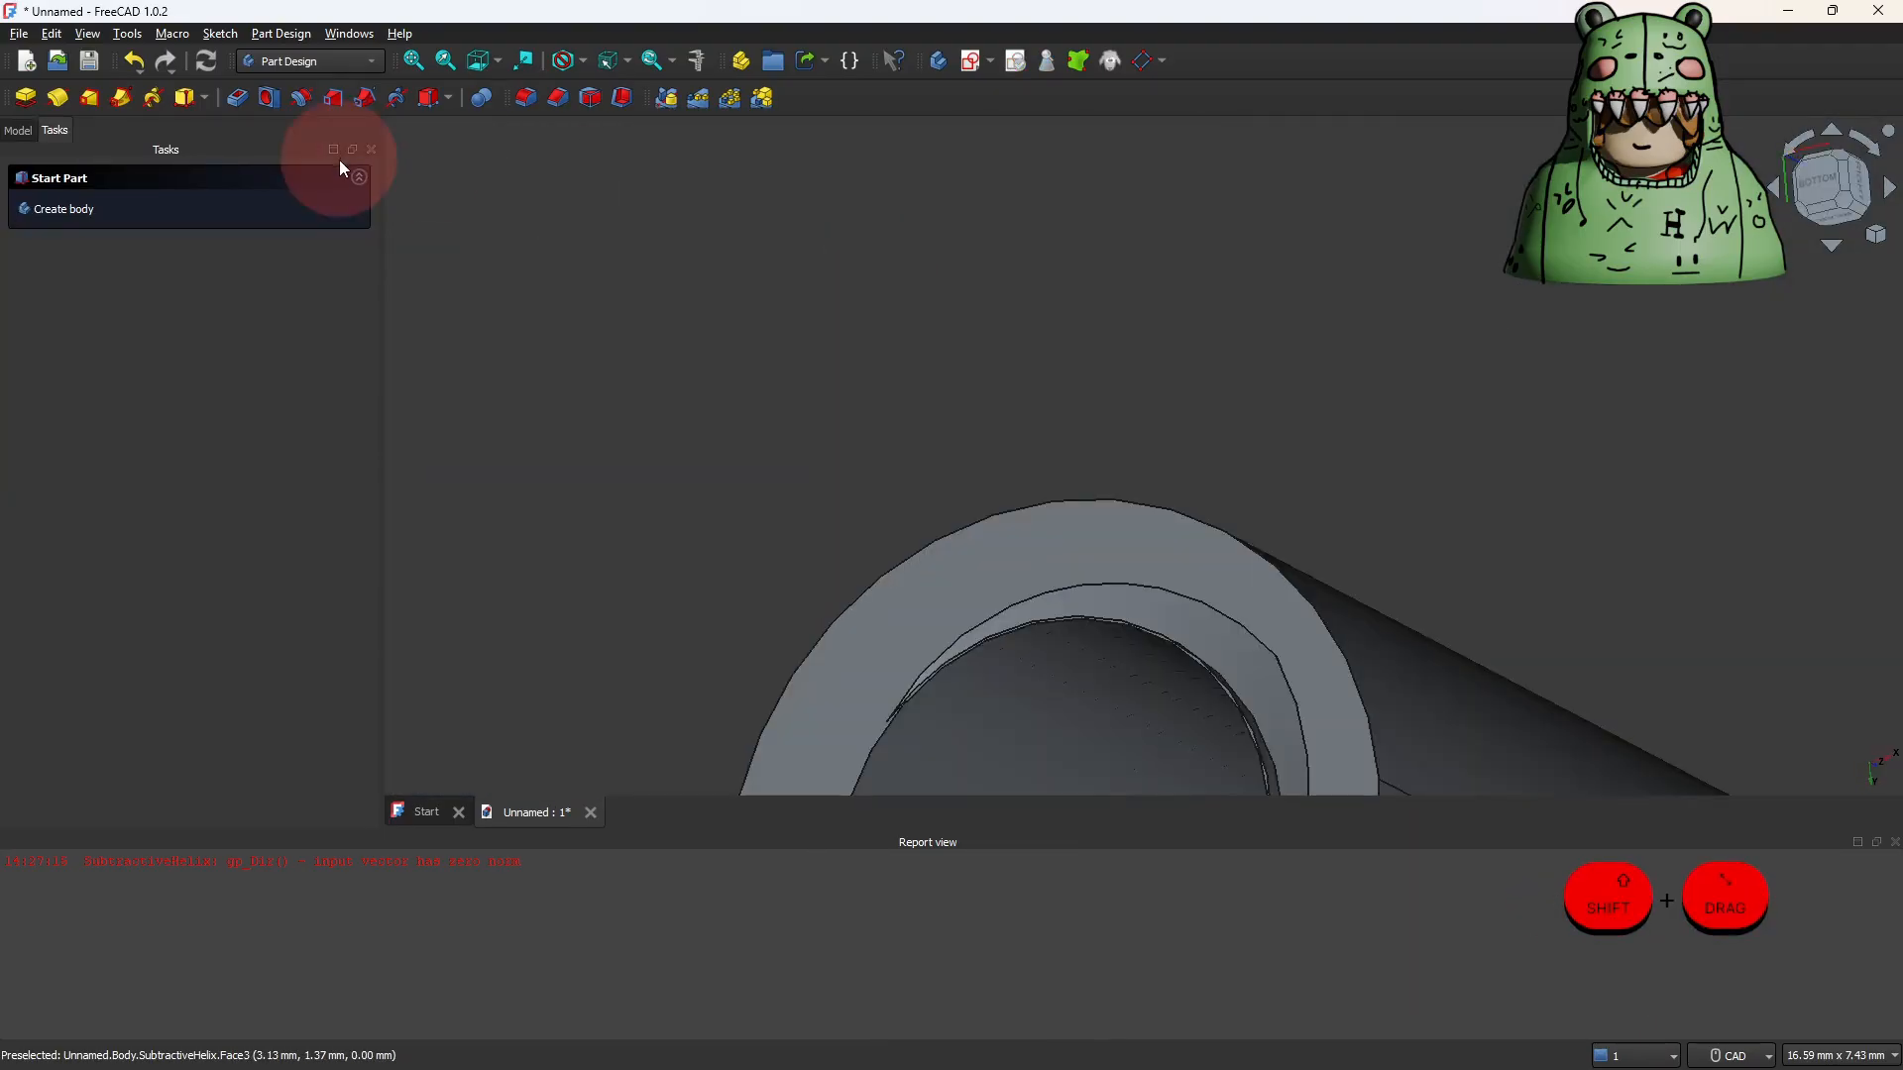
right_click(756, 520)
right_click(801, 394, "ctrl")
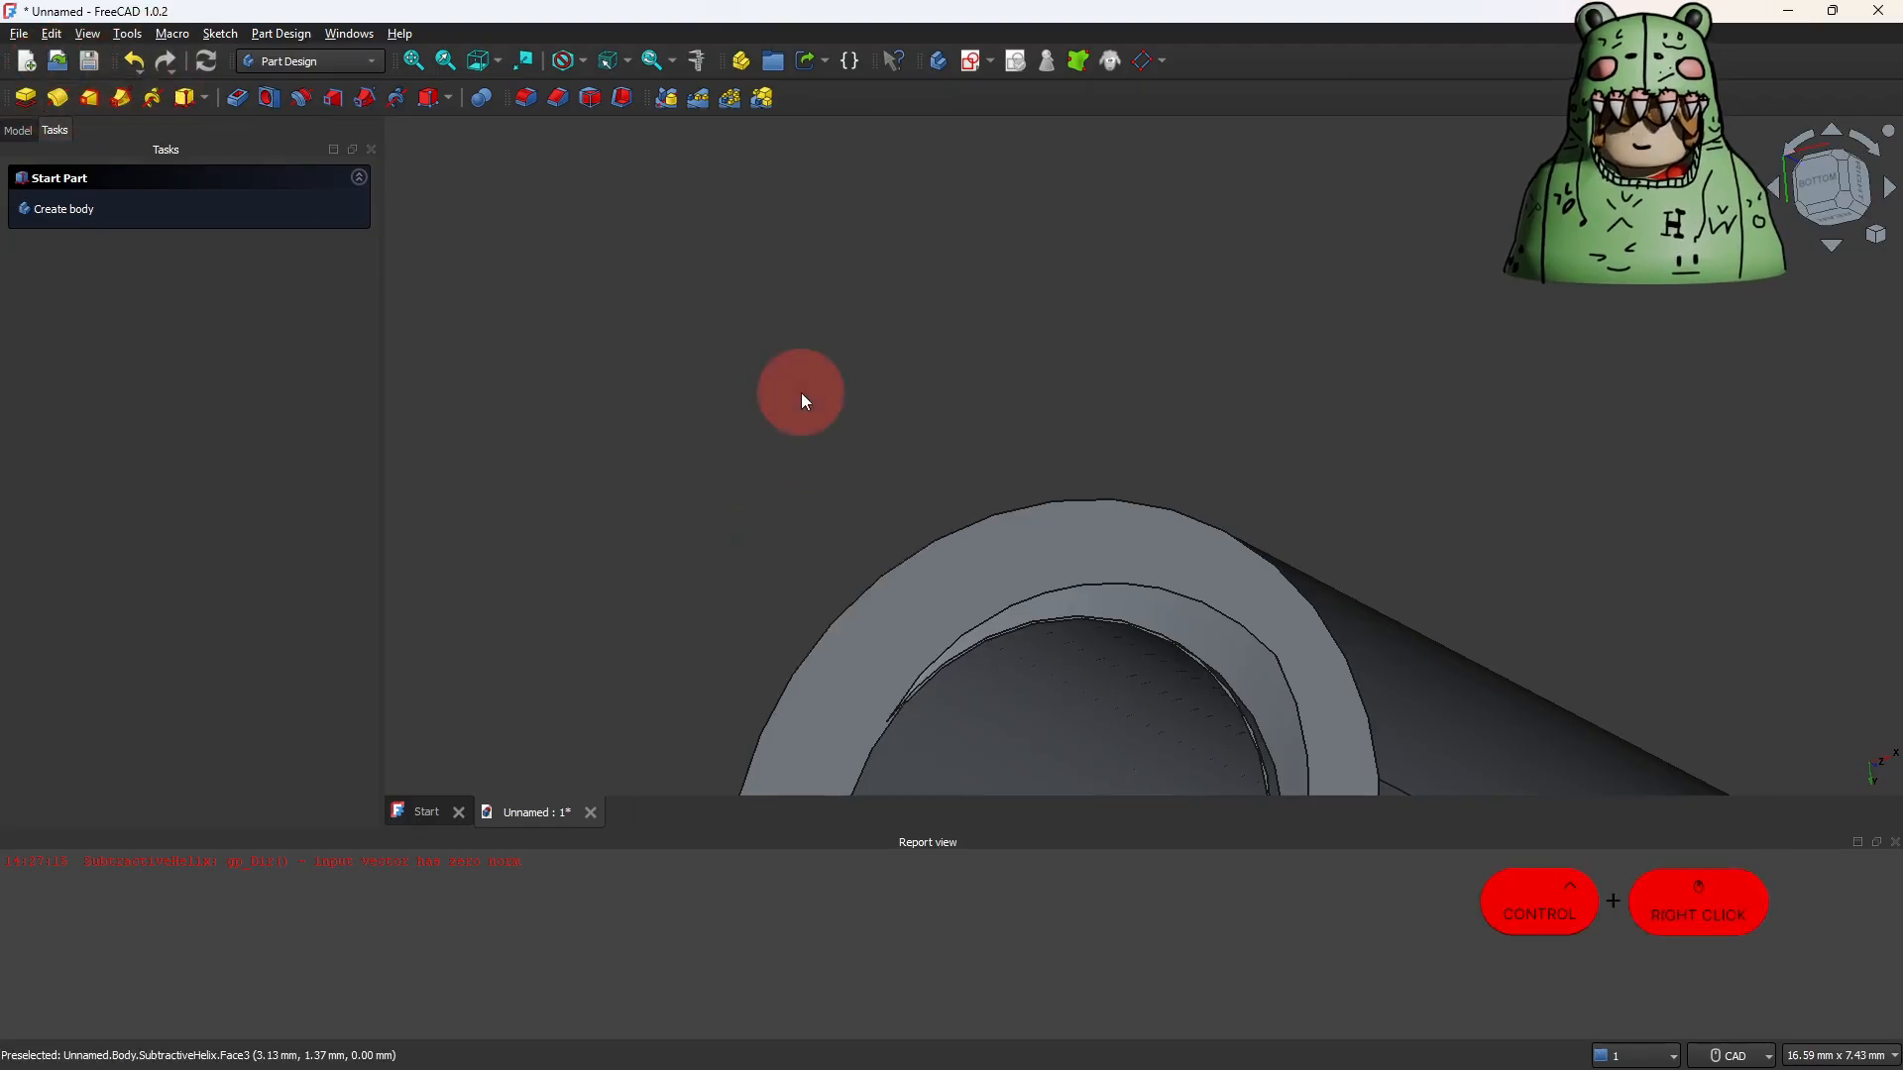
right_click_drag(801, 393, 174, 221, "ctrl")
Open the subtractive helix for editing once more and check its preview for gaps against the hole's edge.
left_click(36, 130)
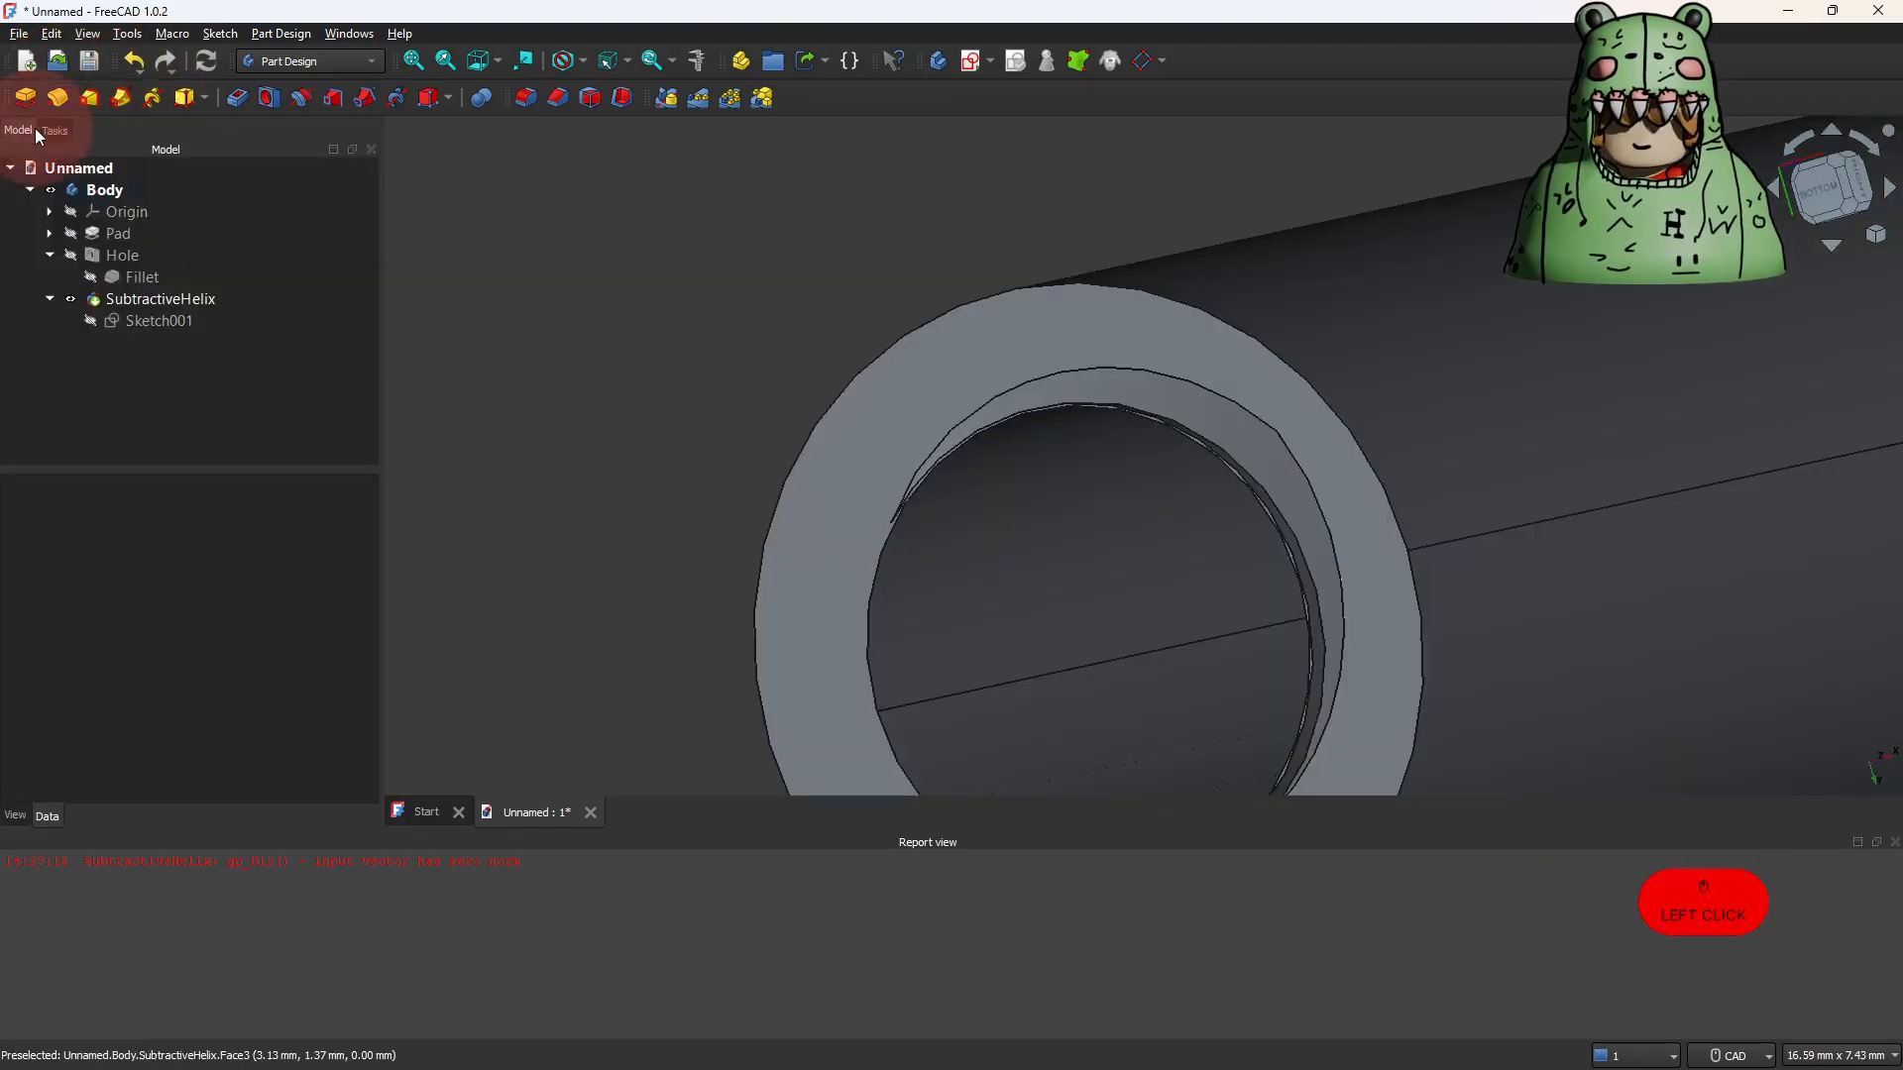
double_click(134, 297)
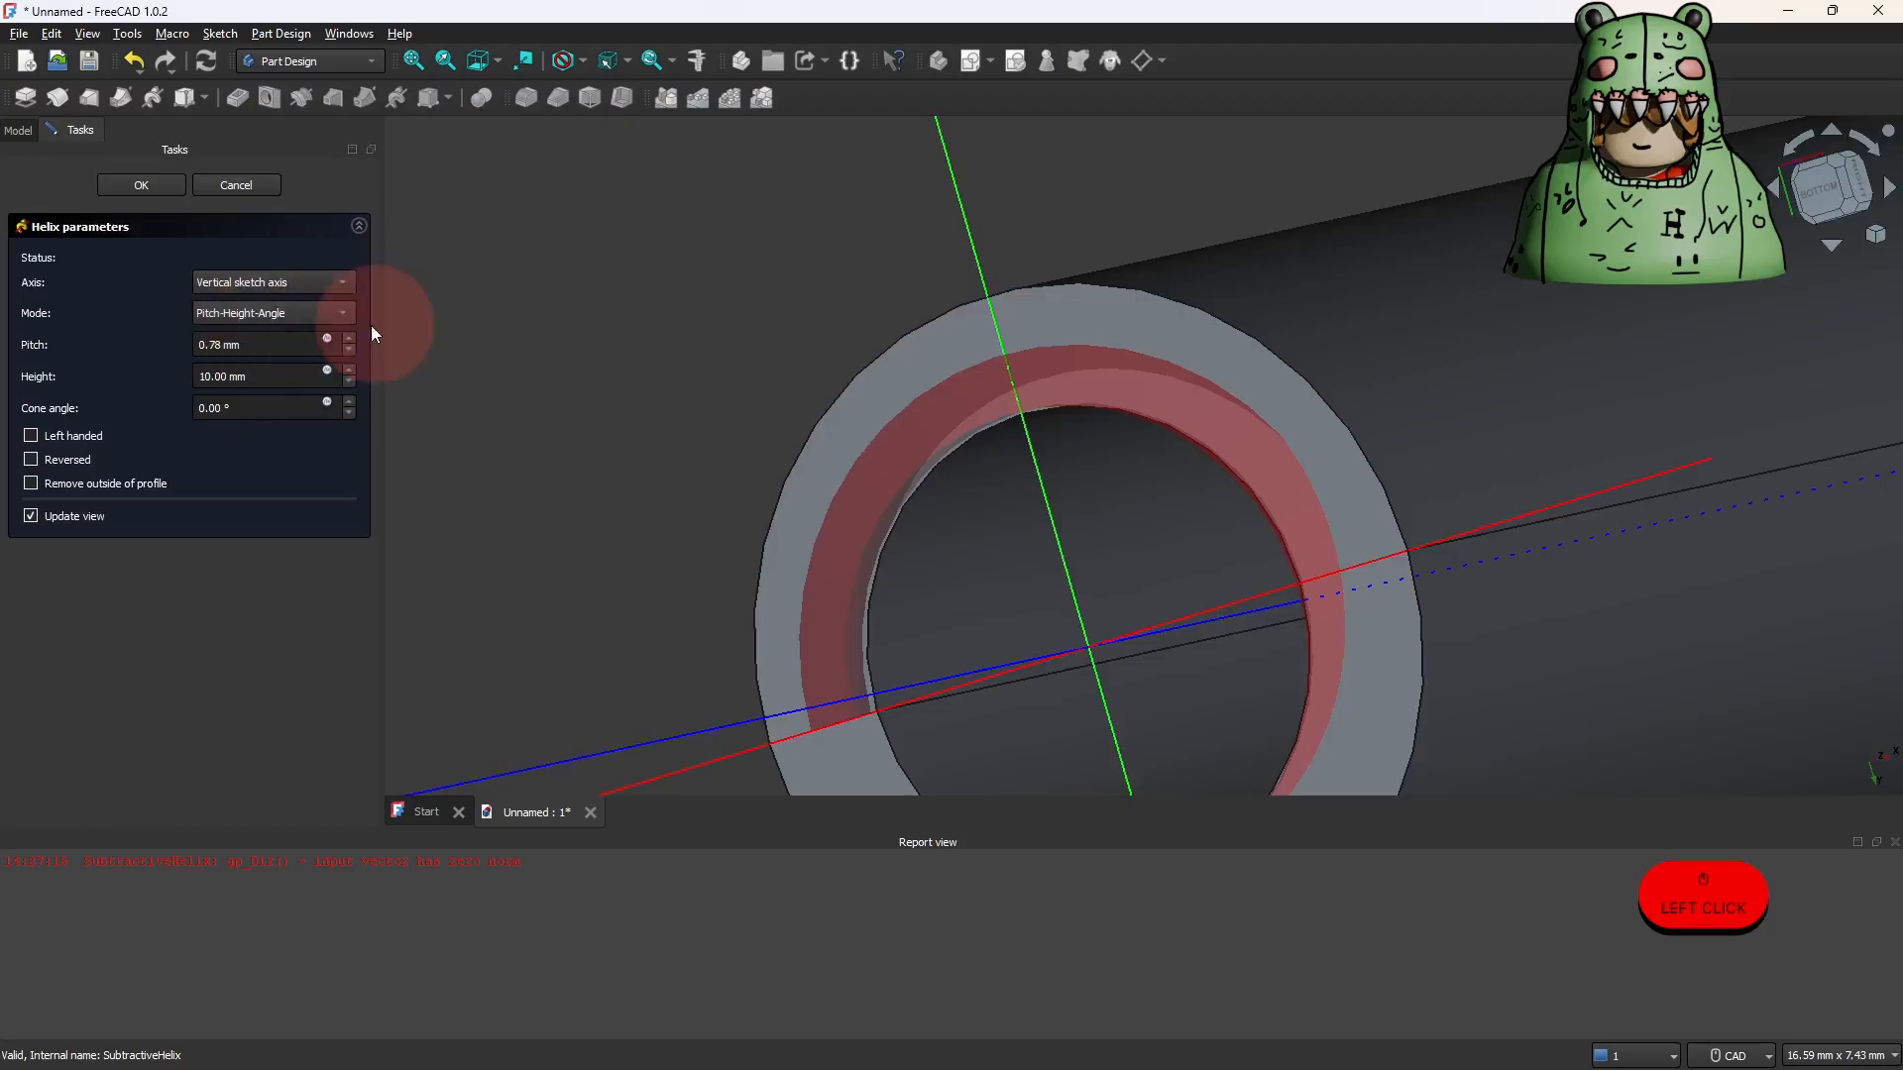
right_click_drag(474, 329, 585, 377, "shift")
left_click(18, 130)
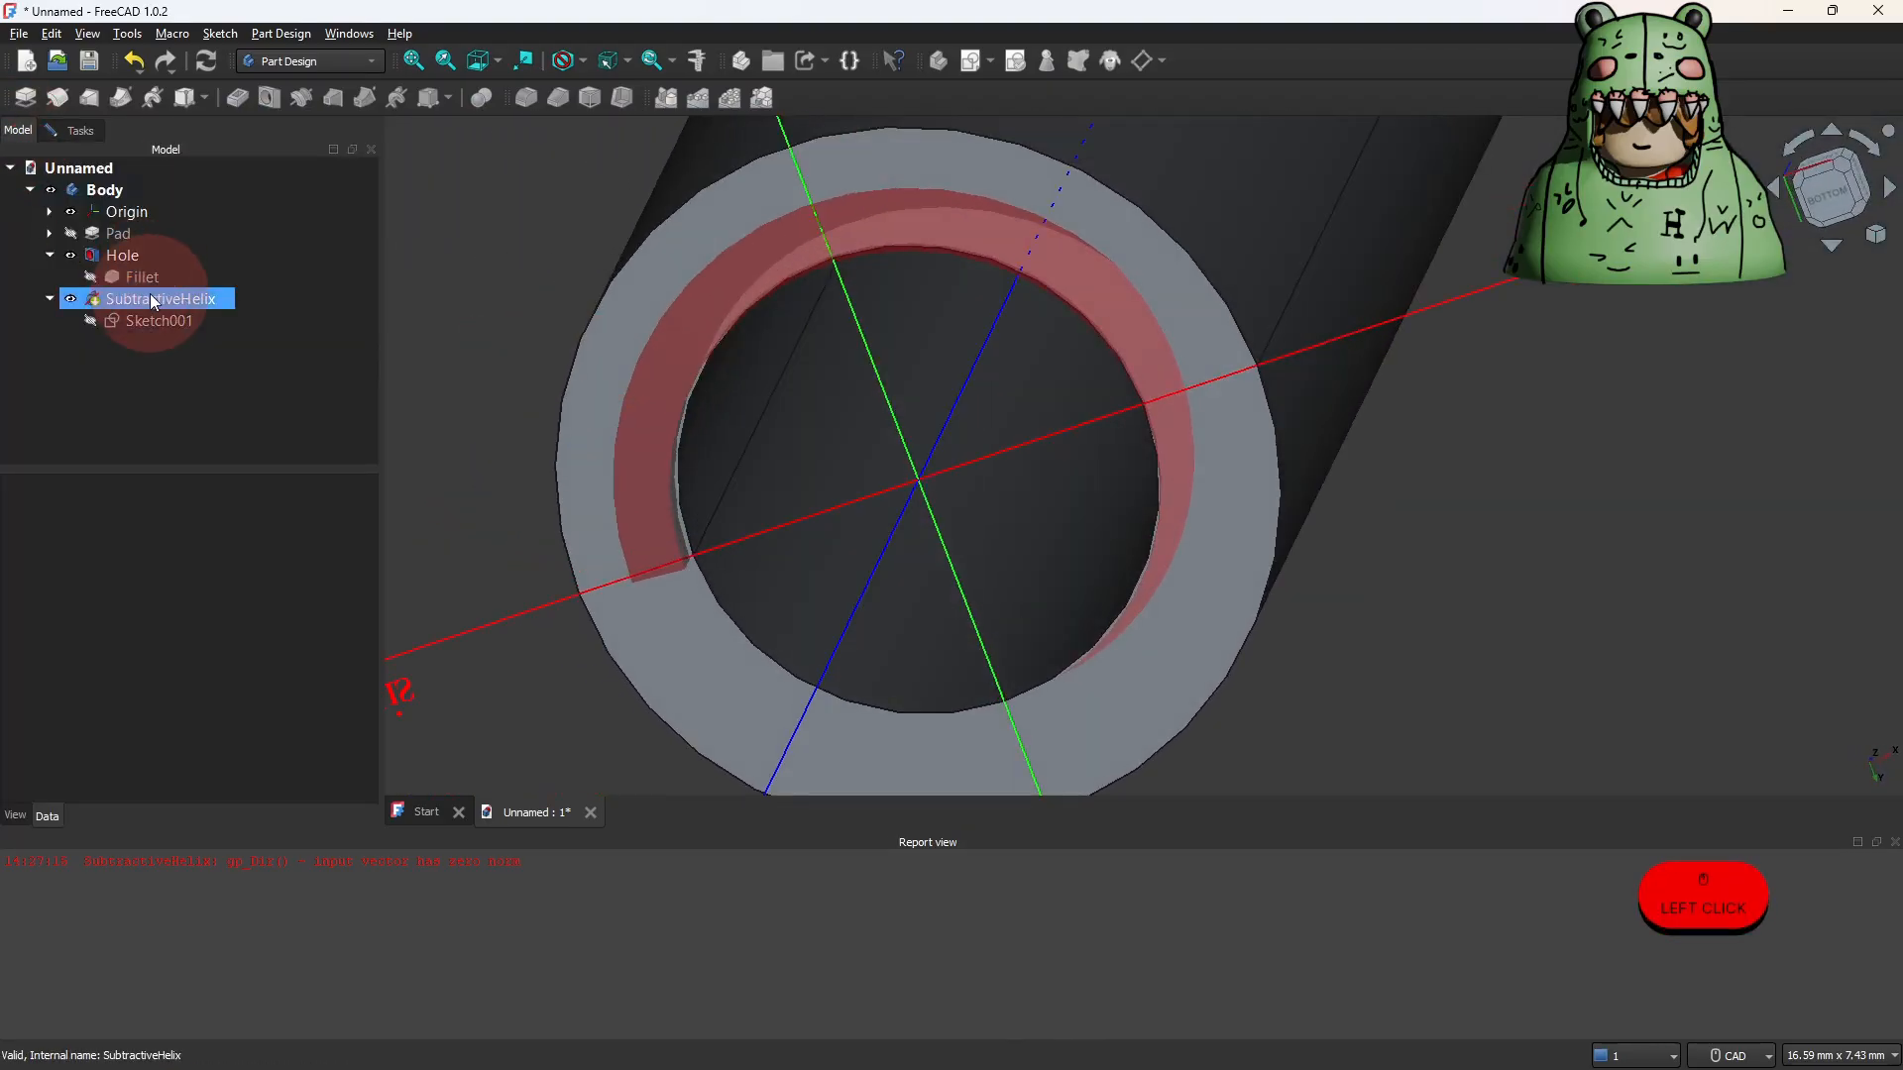
left_click(352, 357)
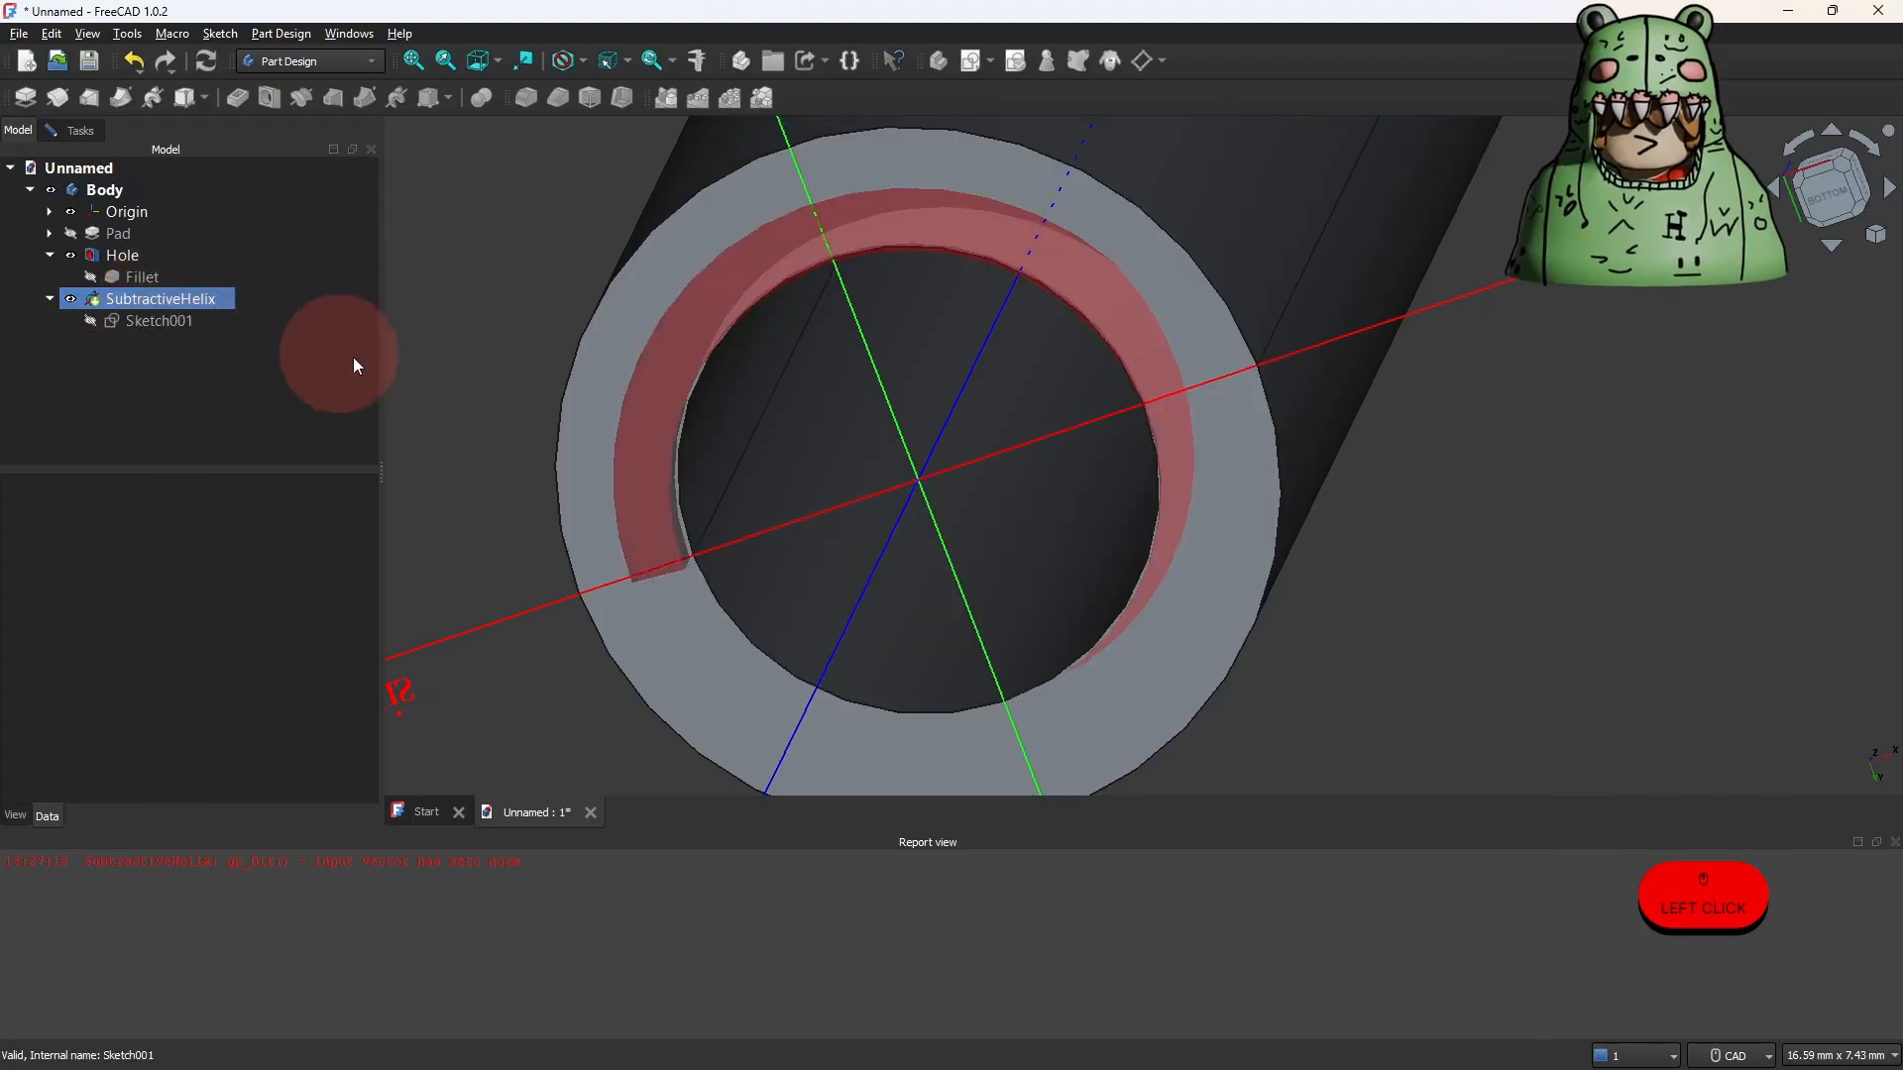
Set the thread profile's distance from the vertical axis to 2.60 mm in its sketch and leave the sketch.
double_click(144, 321)
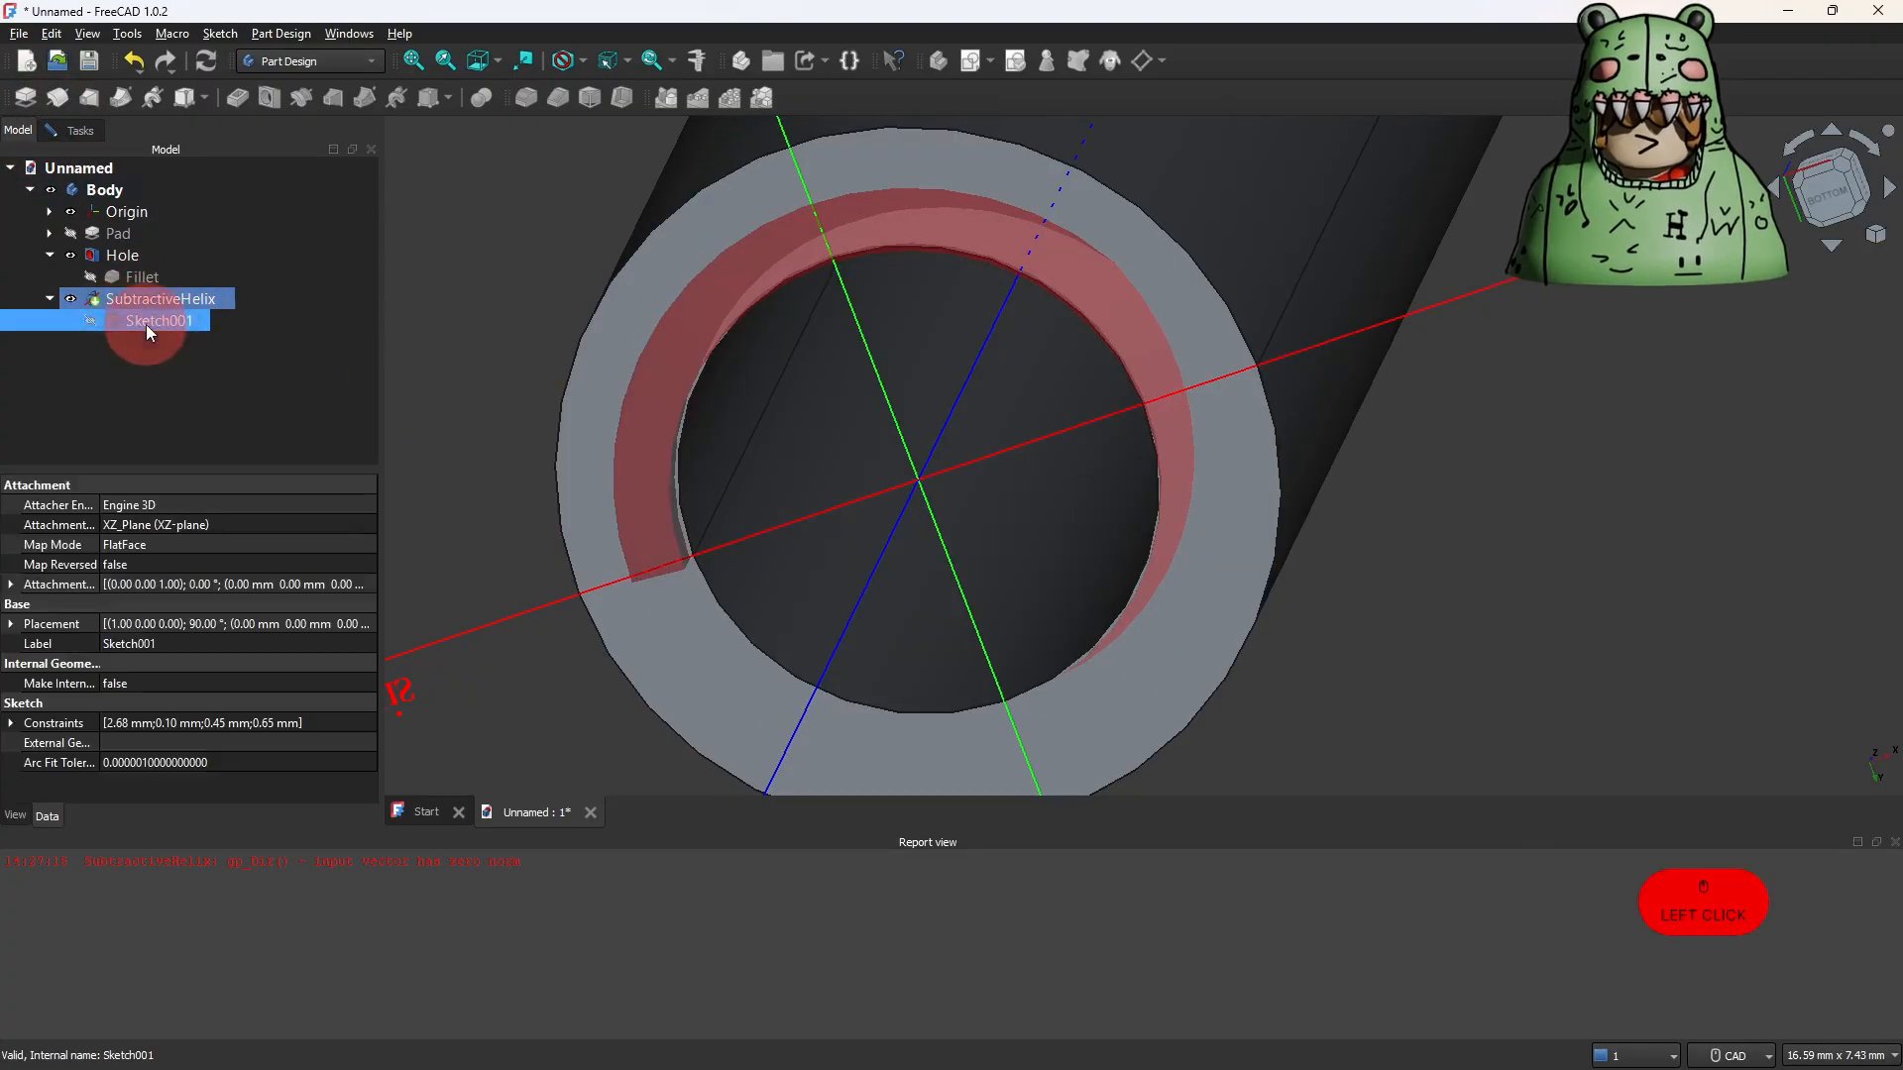
right_click_drag(723, 348, 1113, 926, "ctrl")
double_click(1011, 205)
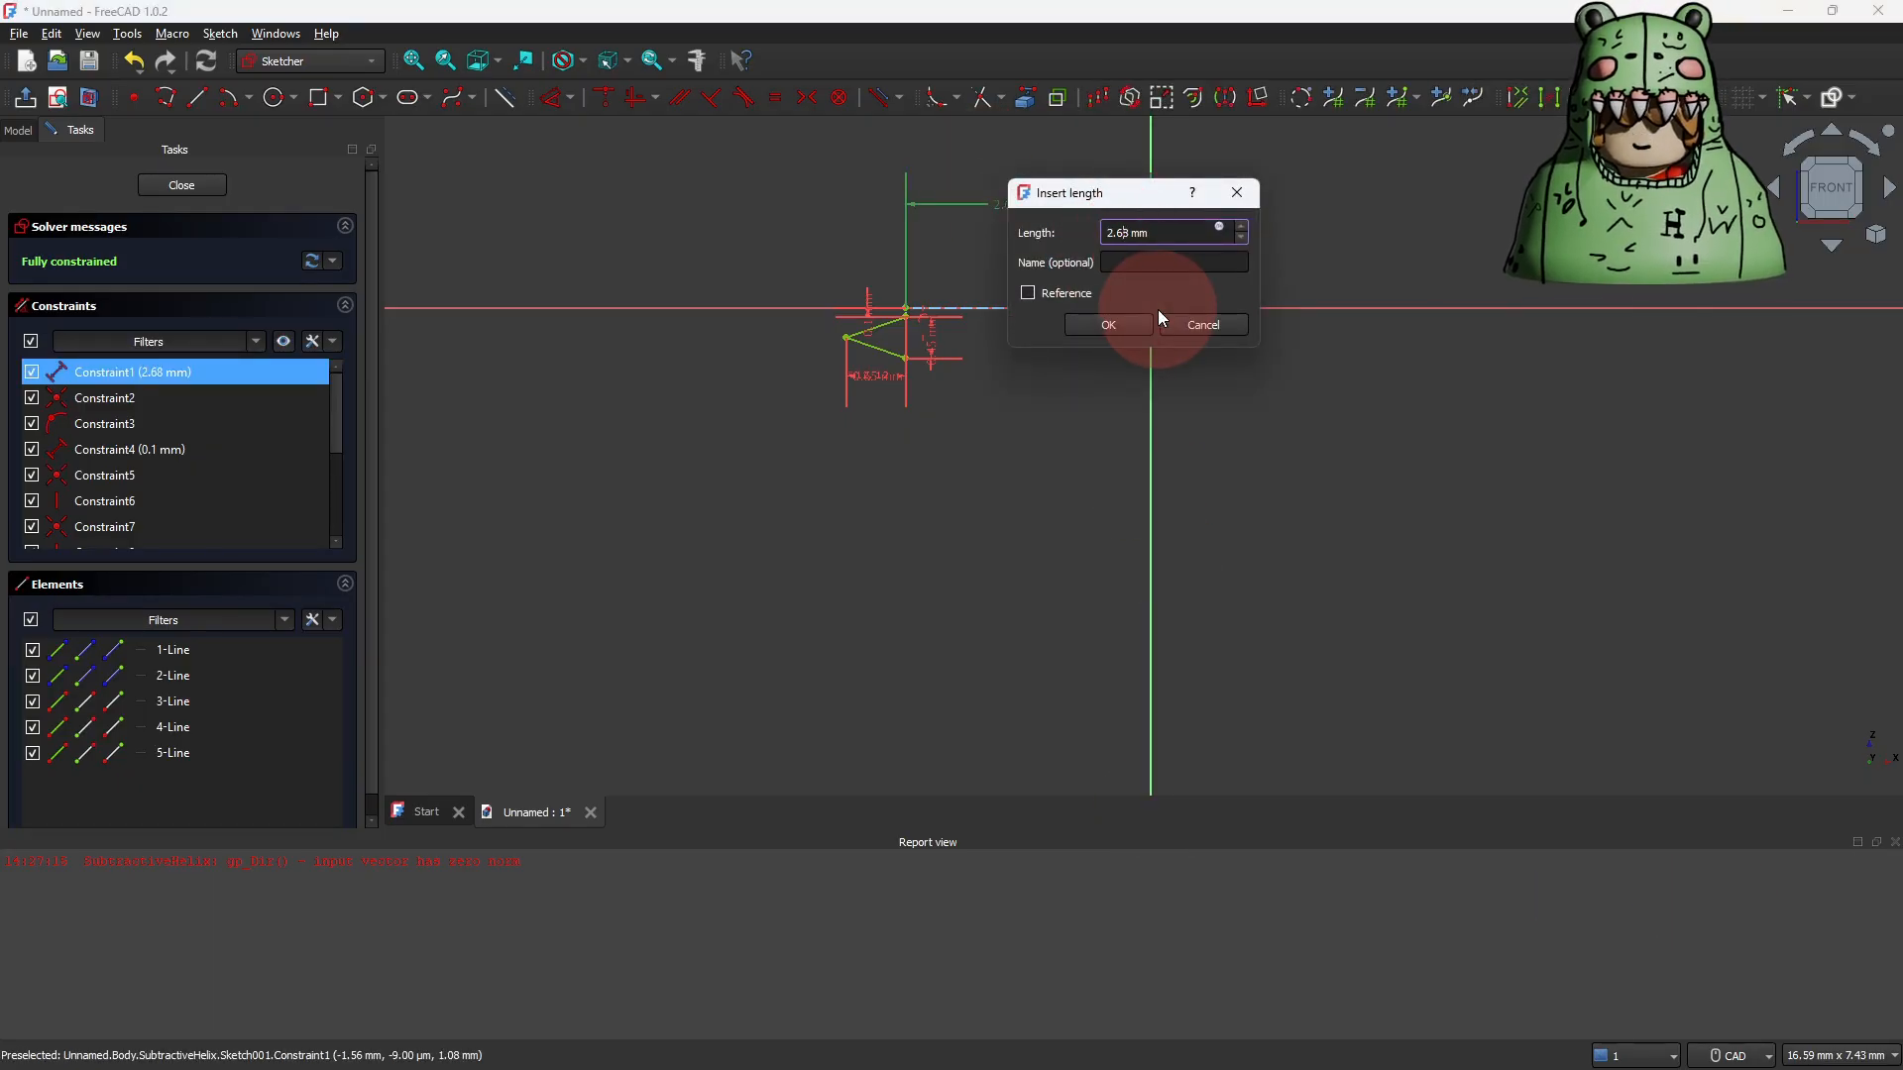
key("Delete")
type("0")
left_click(1132, 336)
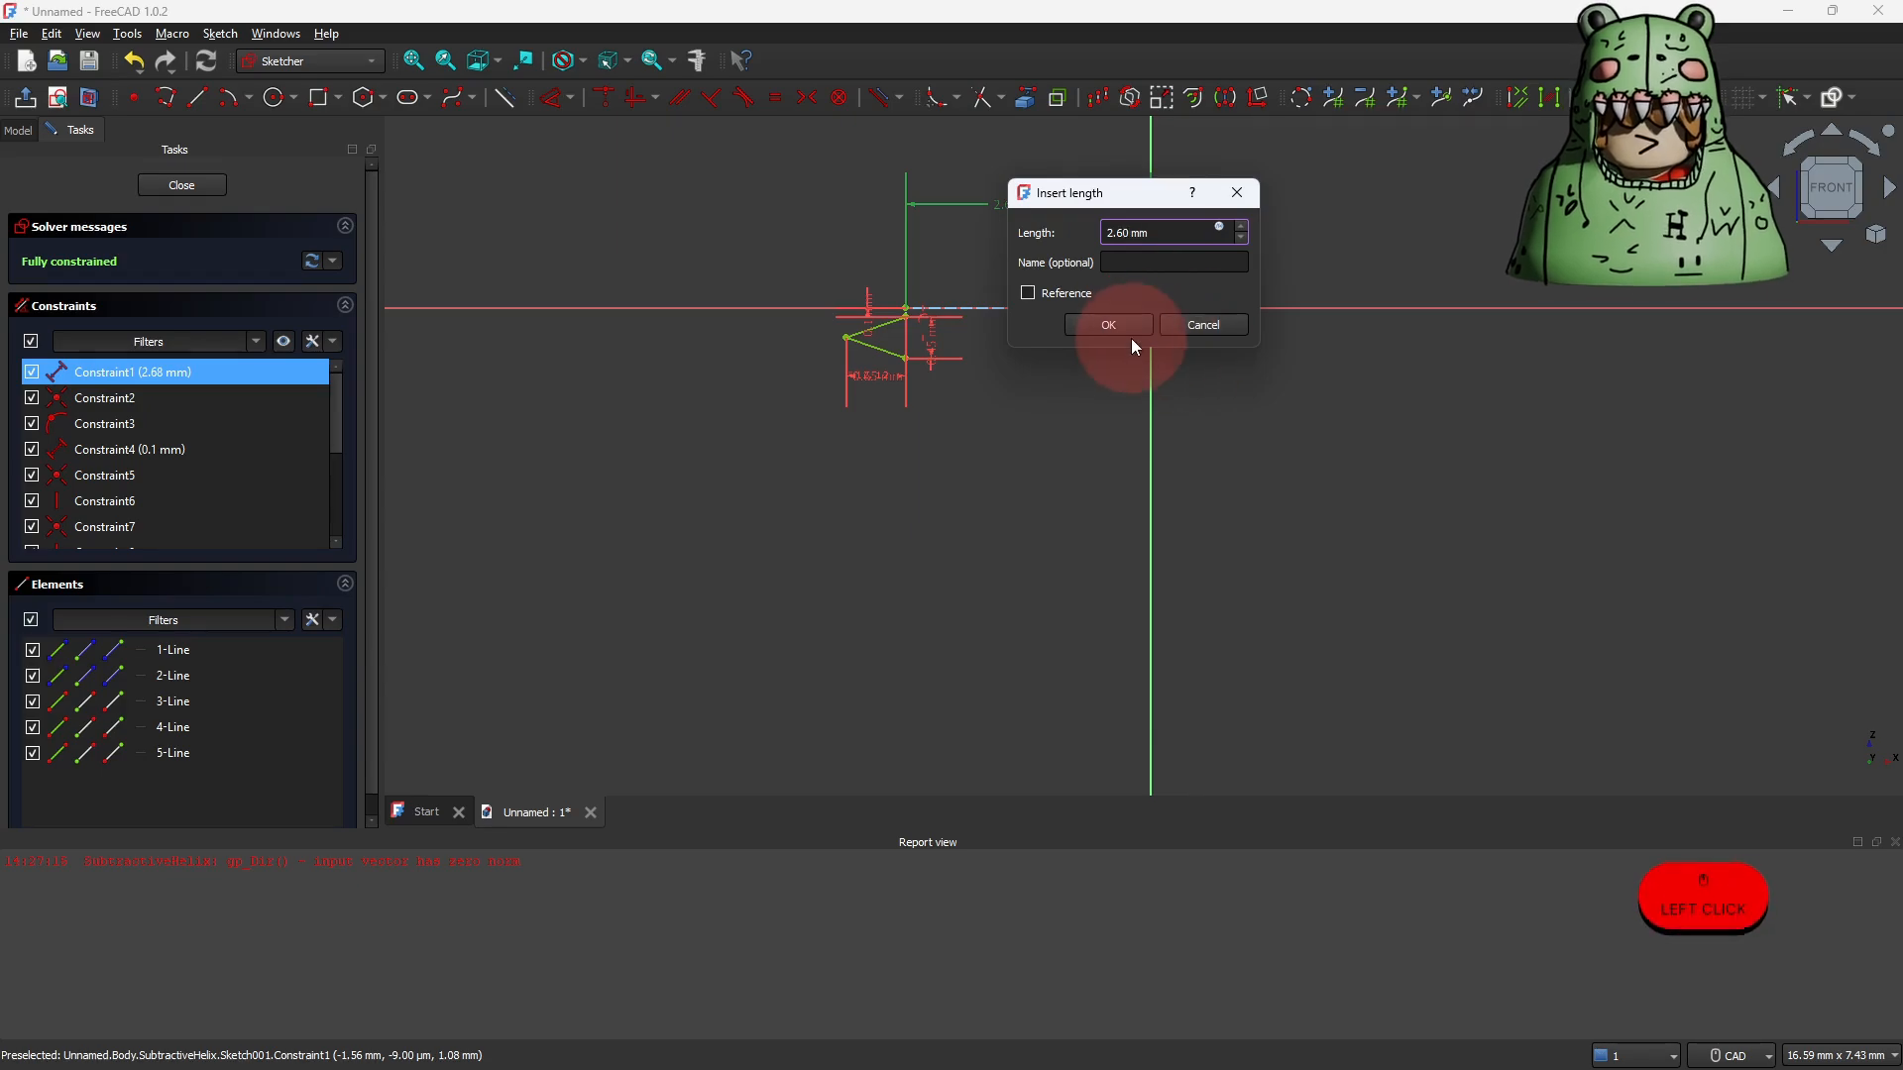
left_click(1132, 324)
left_click(22, 91)
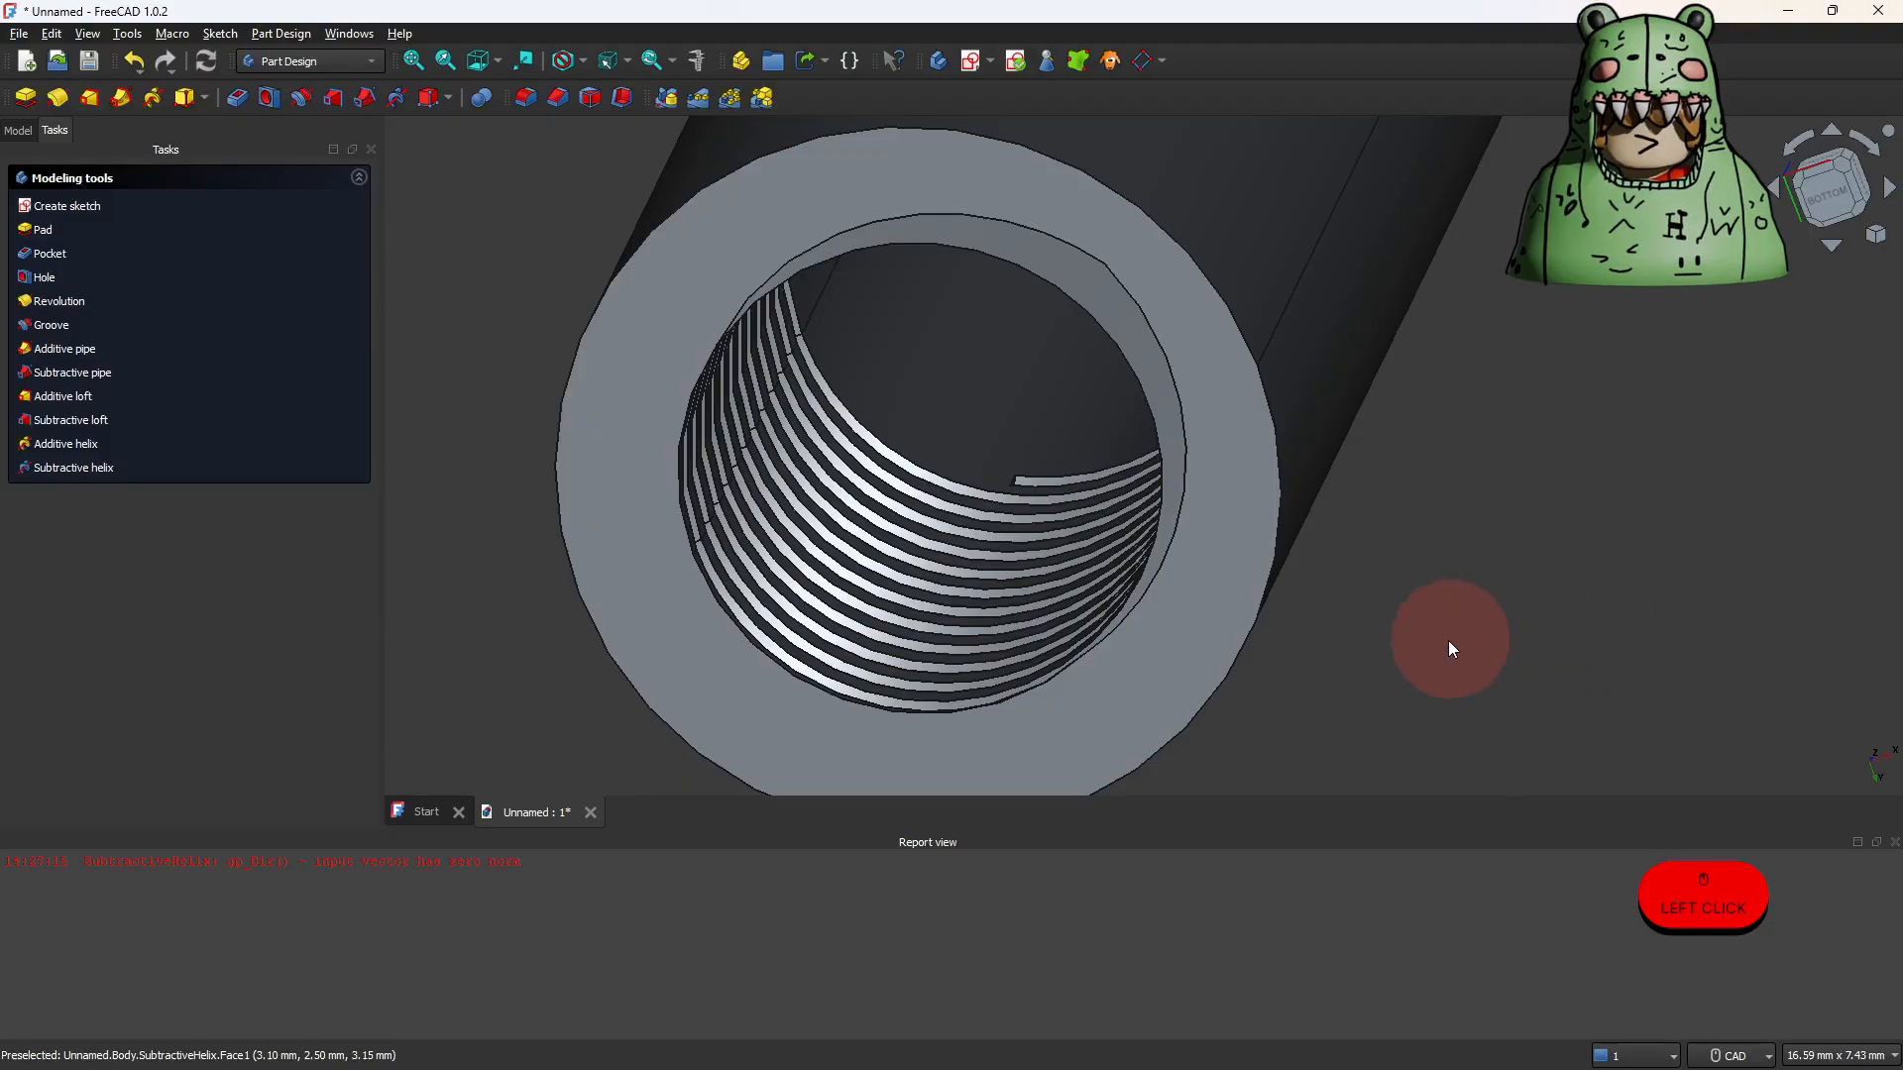
Examine the recomputed thread grooves inside the bore, including the subtractive helix's edit preview at the open end.
middle_click_drag(1450, 645, 1427, 497, "shift")
scroll(1021, 366, "up", 3)
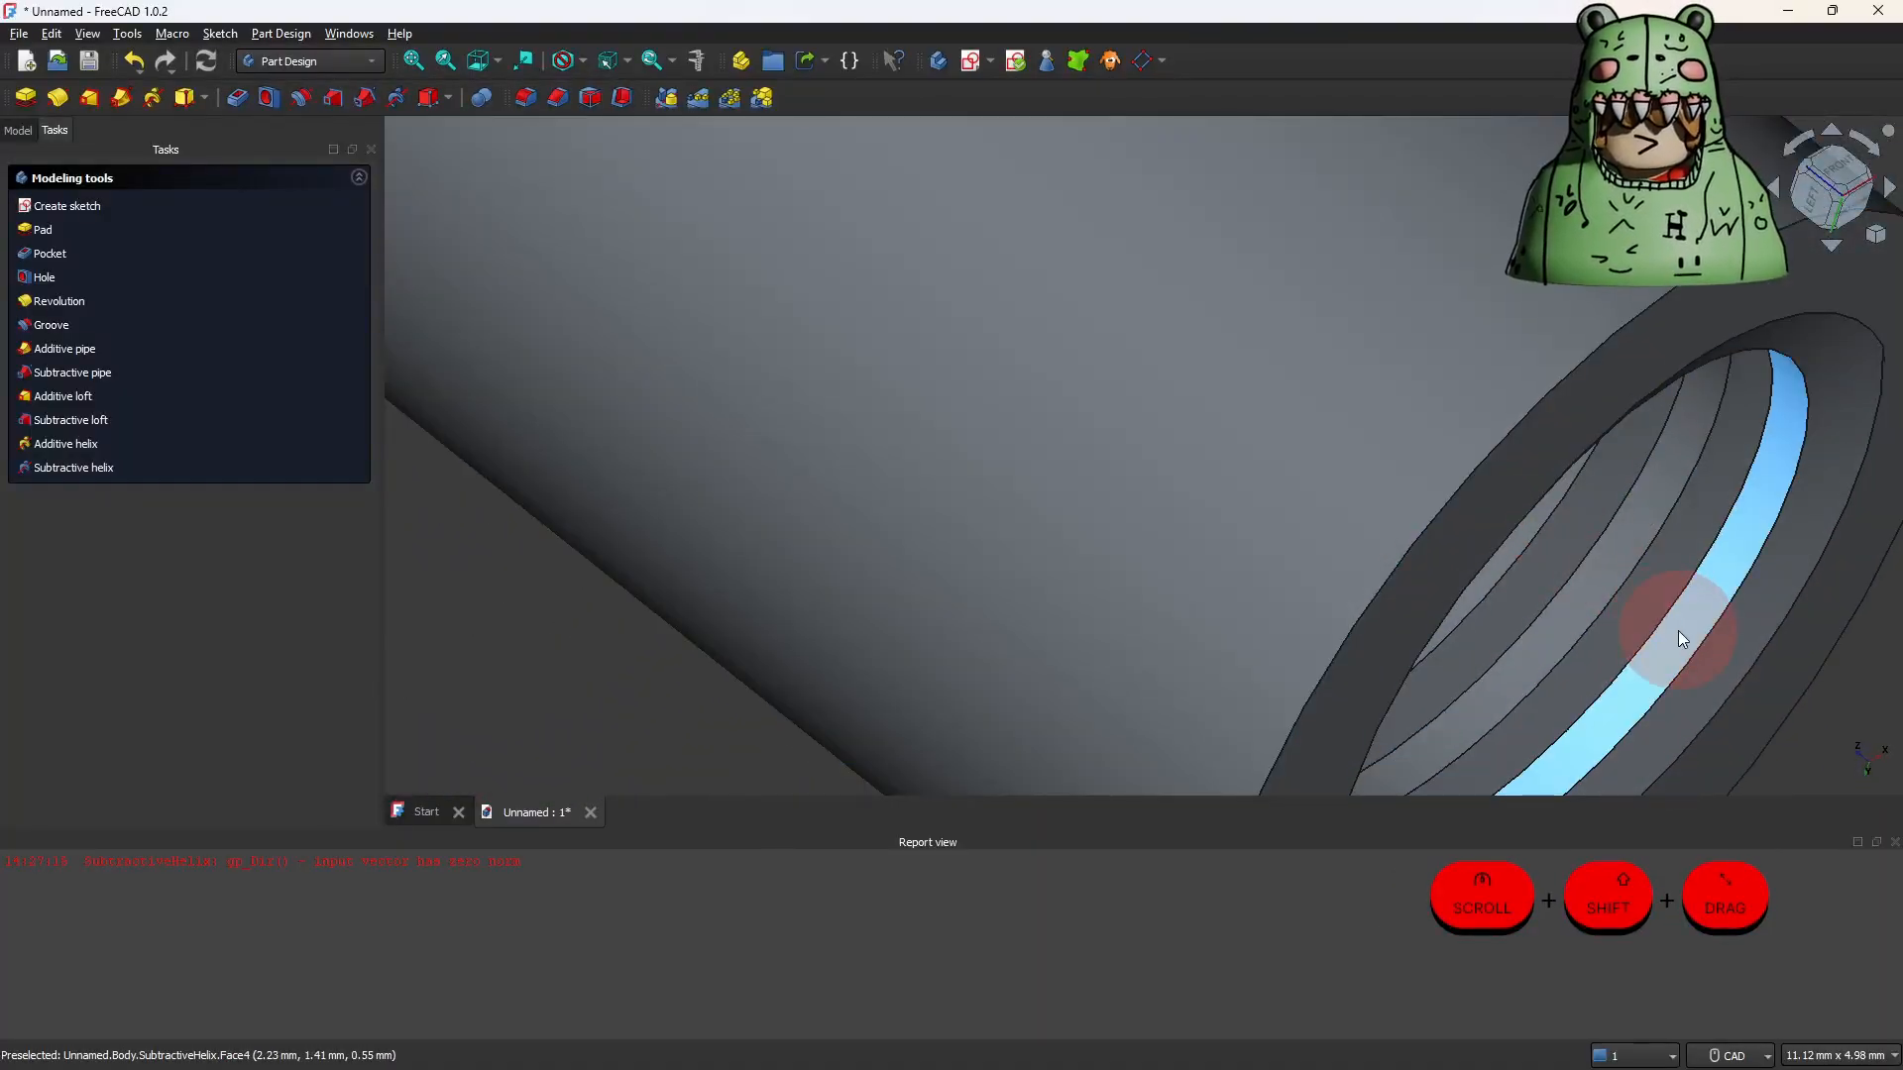
right_click_drag(1679, 630, 1422, 492, "shift")
right_click_drag(1502, 371, 977, 404, "shift")
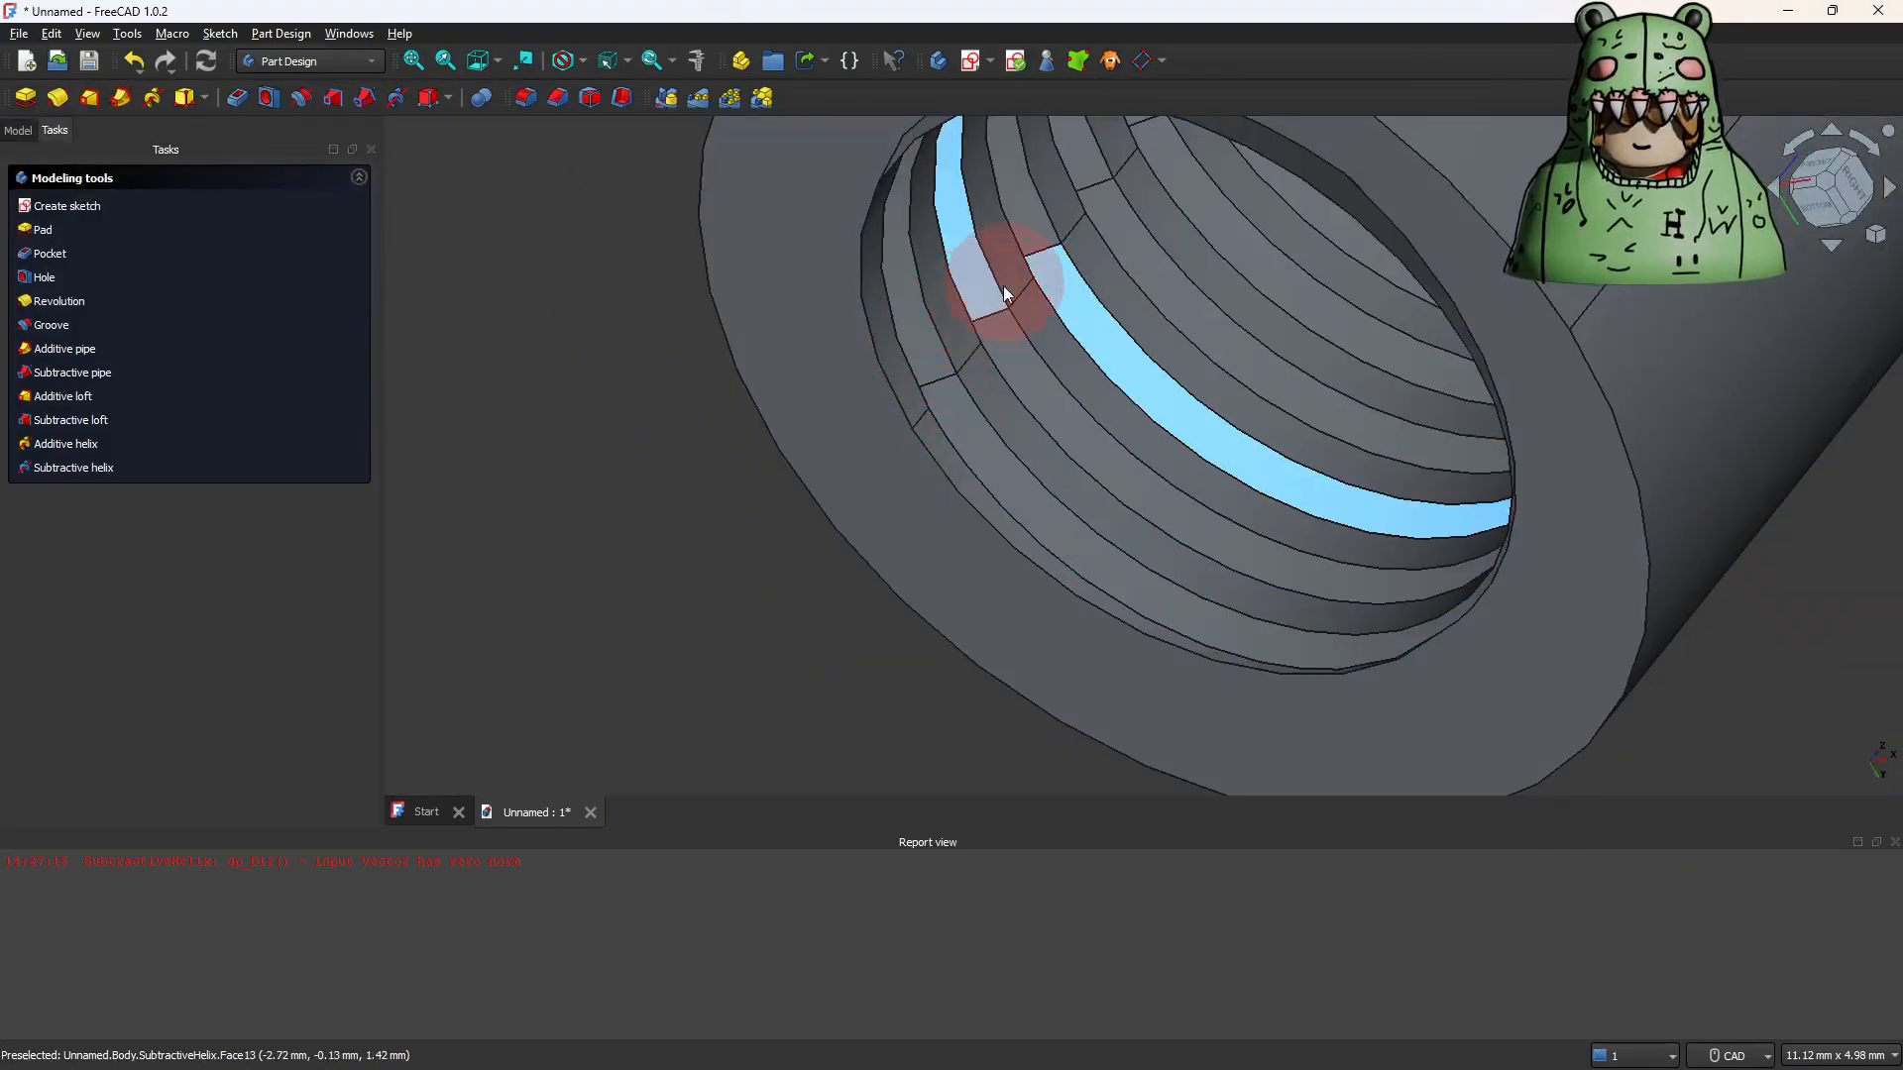
left_click(16, 129)
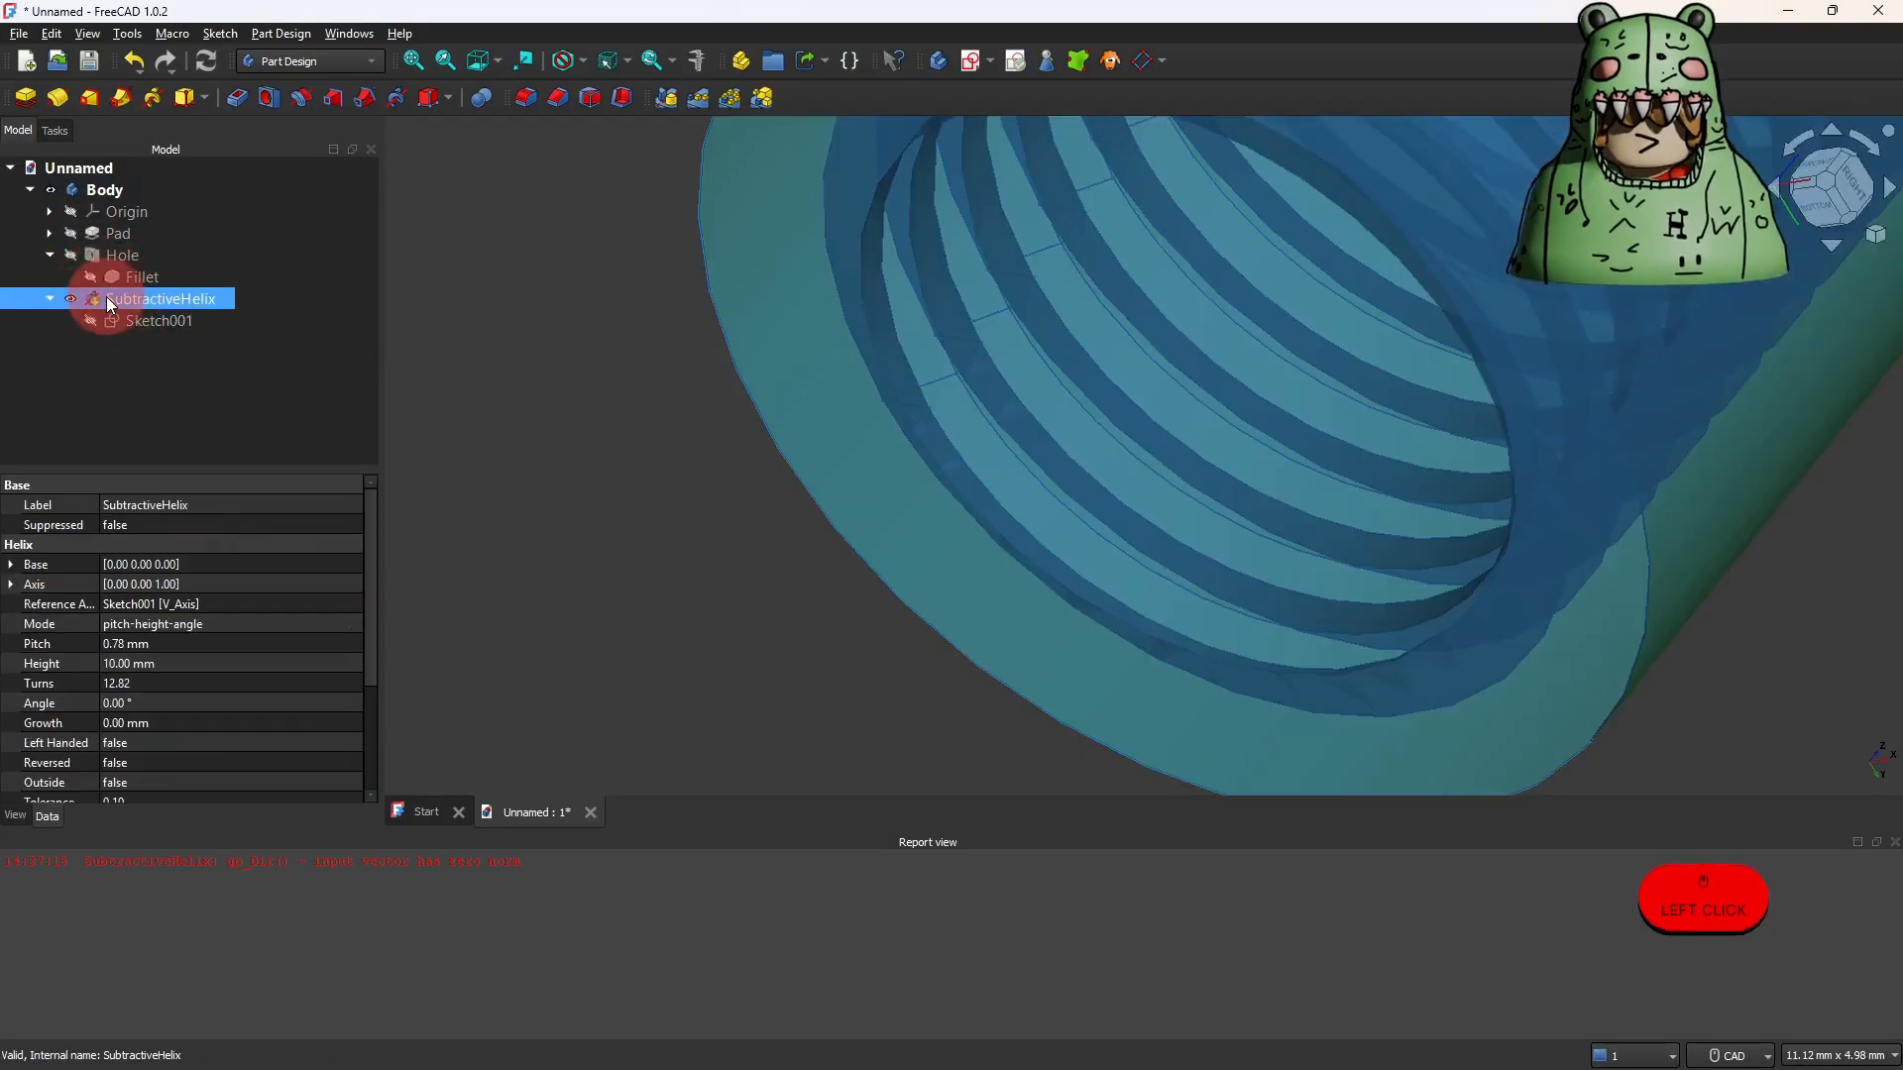
double_click(105, 300)
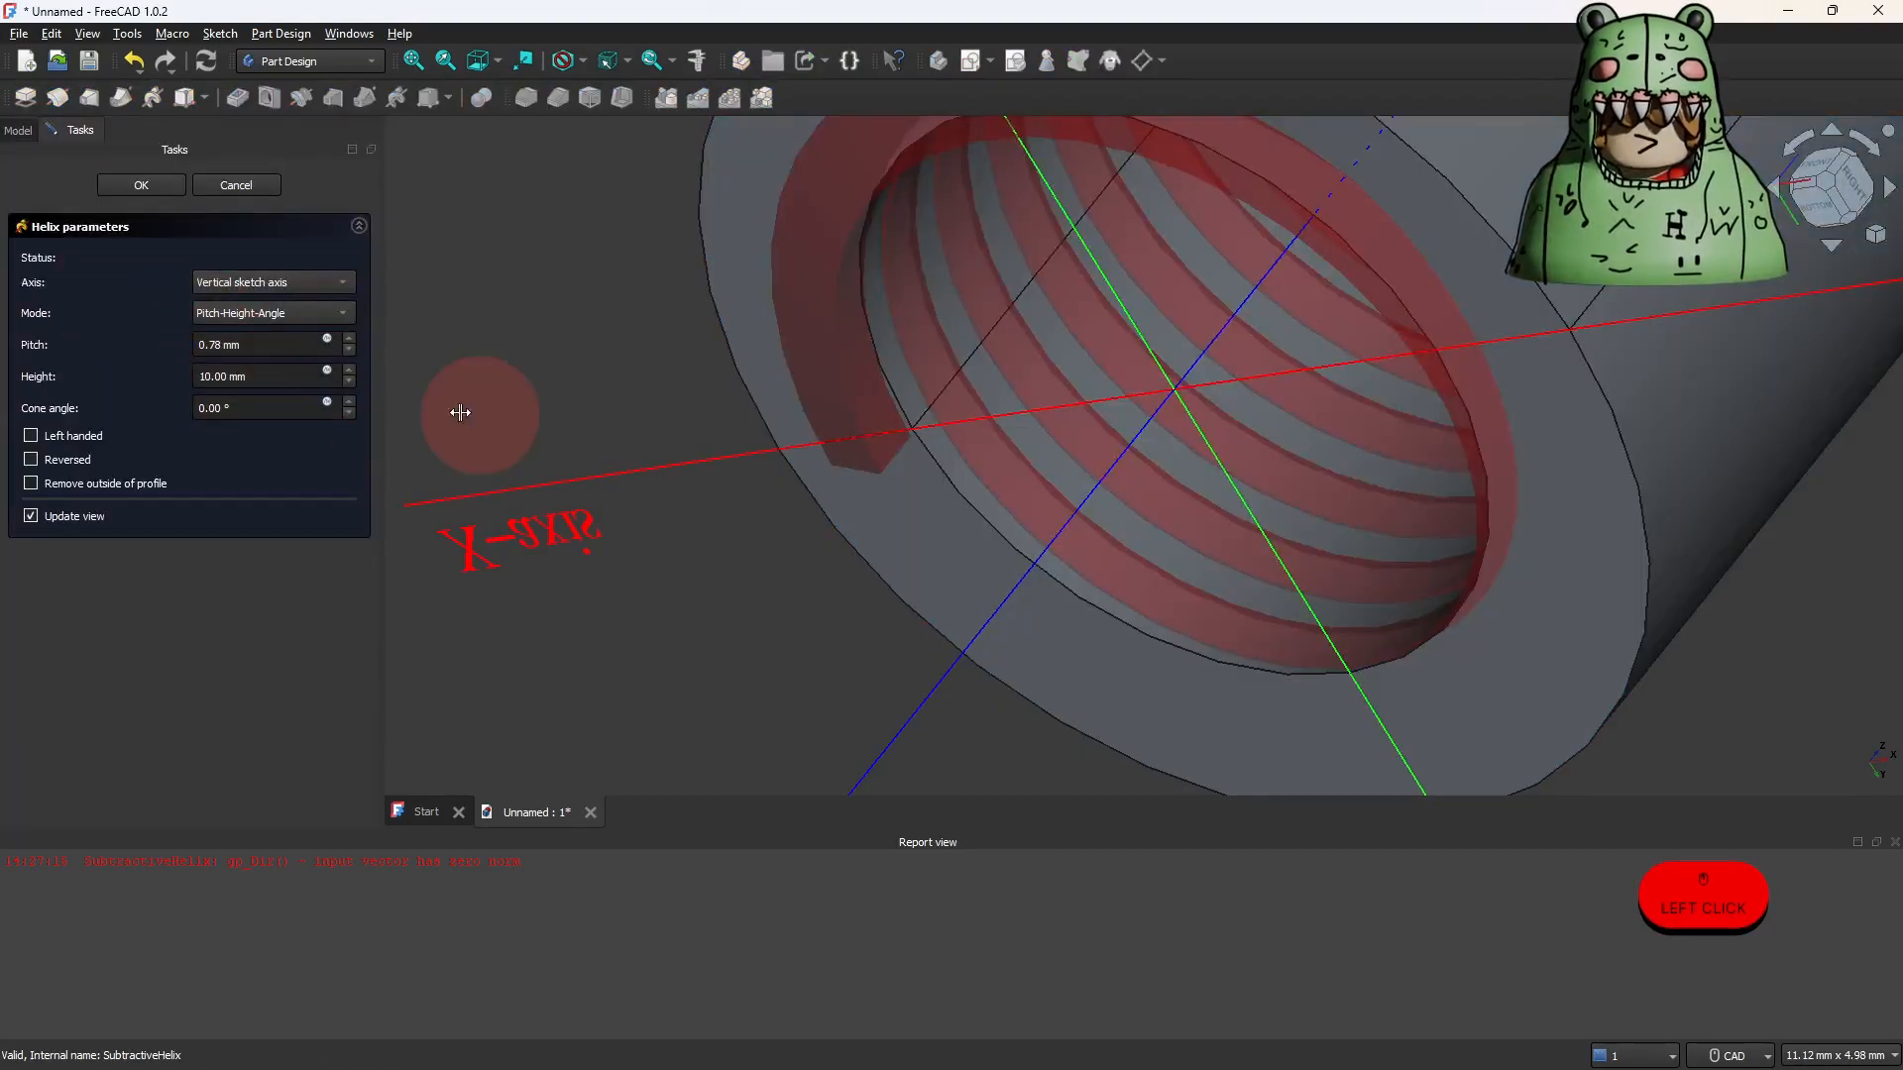
scroll(825, 462, "down", 5)
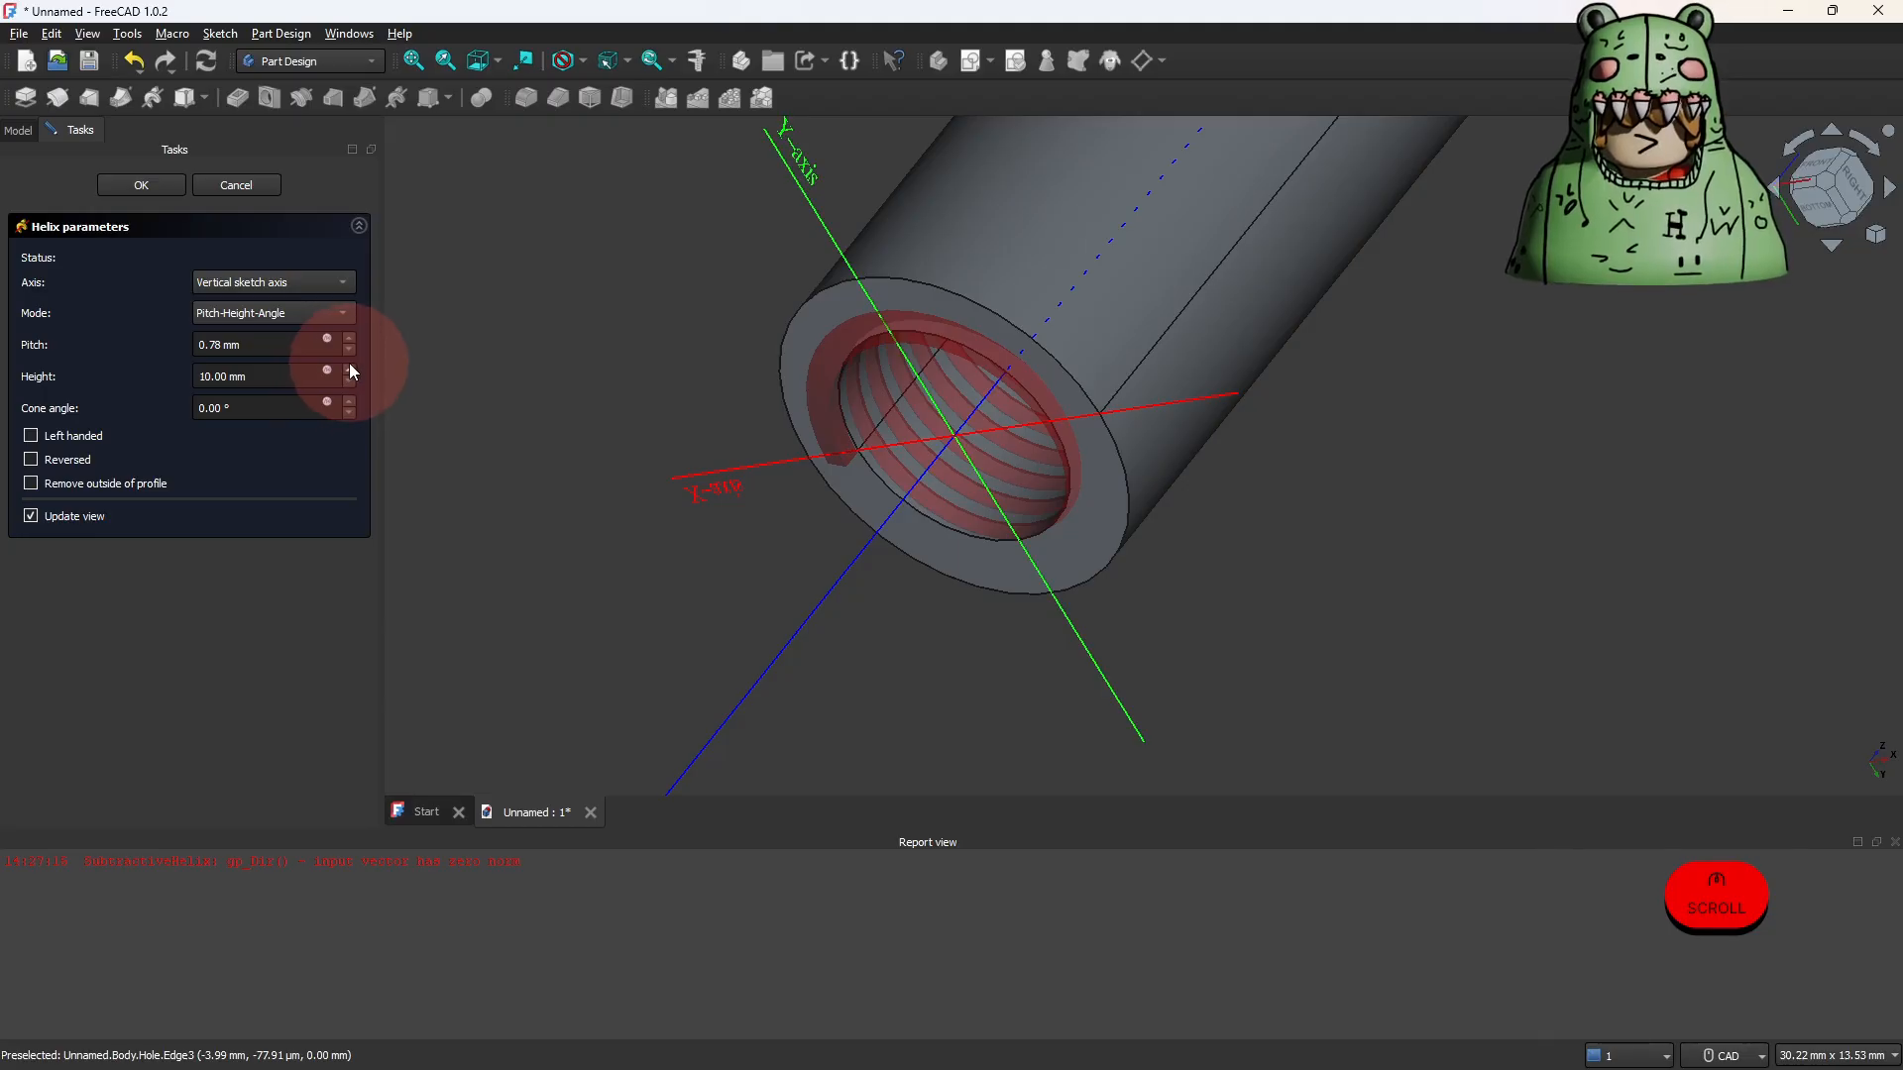
Reopen the thread profile sketch and delete the triangle and its short offset line, keeping only the horizontal construction line.
left_click(20, 131)
left_click(156, 321)
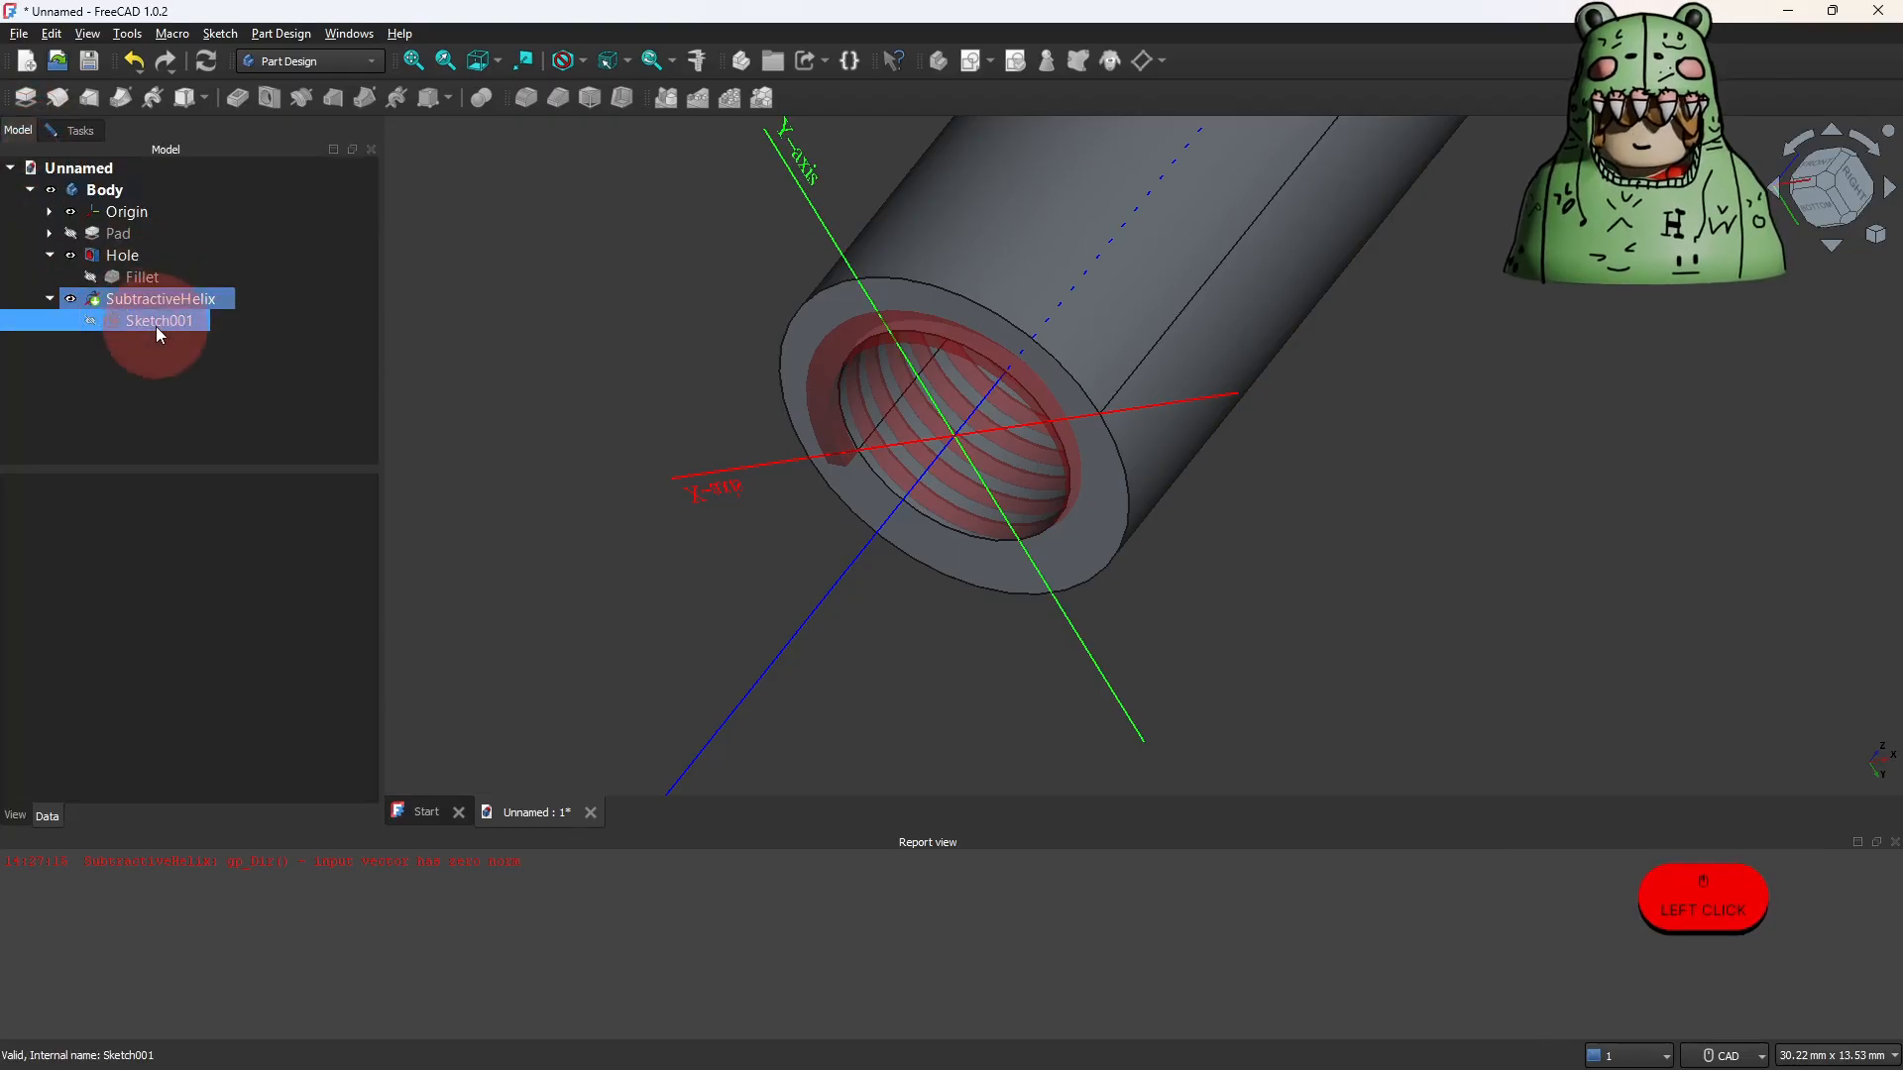
mouse_move(658, 327)
right_mouse_down("ctrl")
mouse_move(1180, 604)
mouse_move(1253, 701)
right_mouse_up("ctrl")
scroll(994, 454, "up", 9)
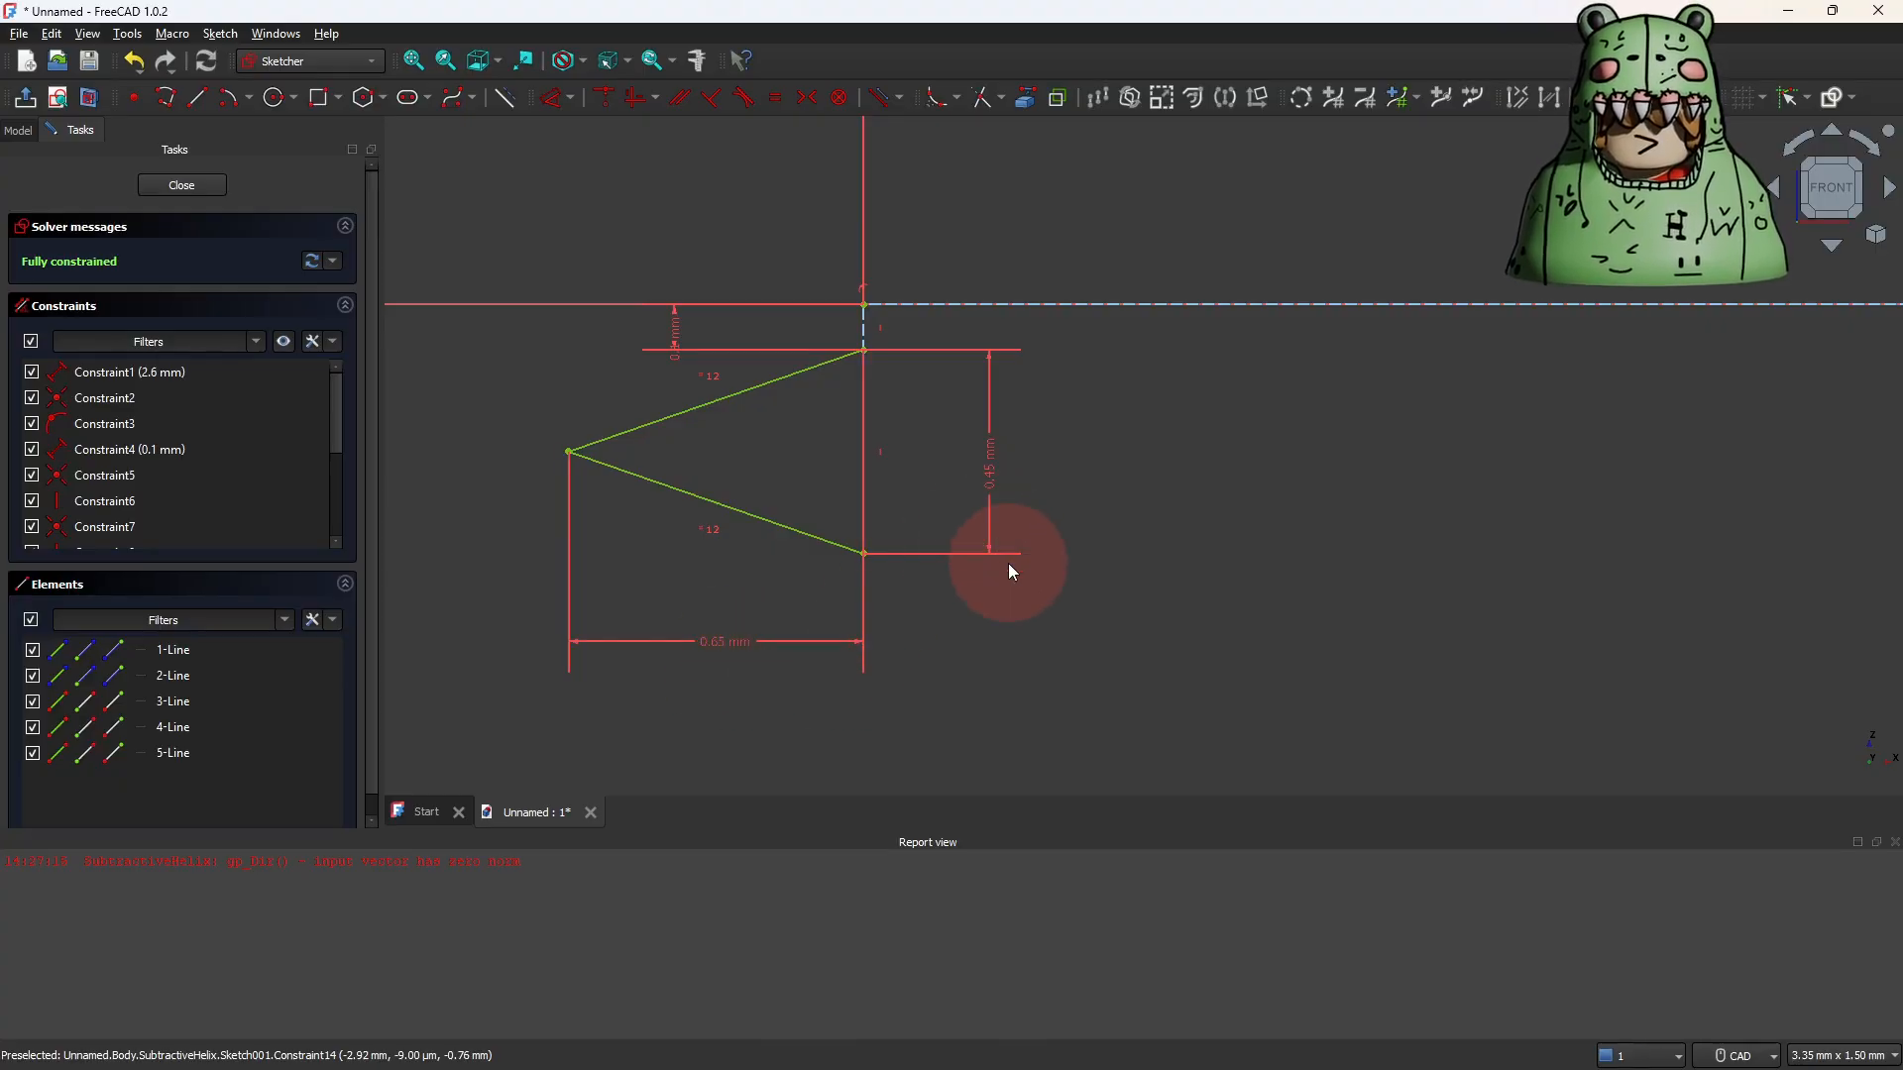
scroll(983, 466, "down", 2)
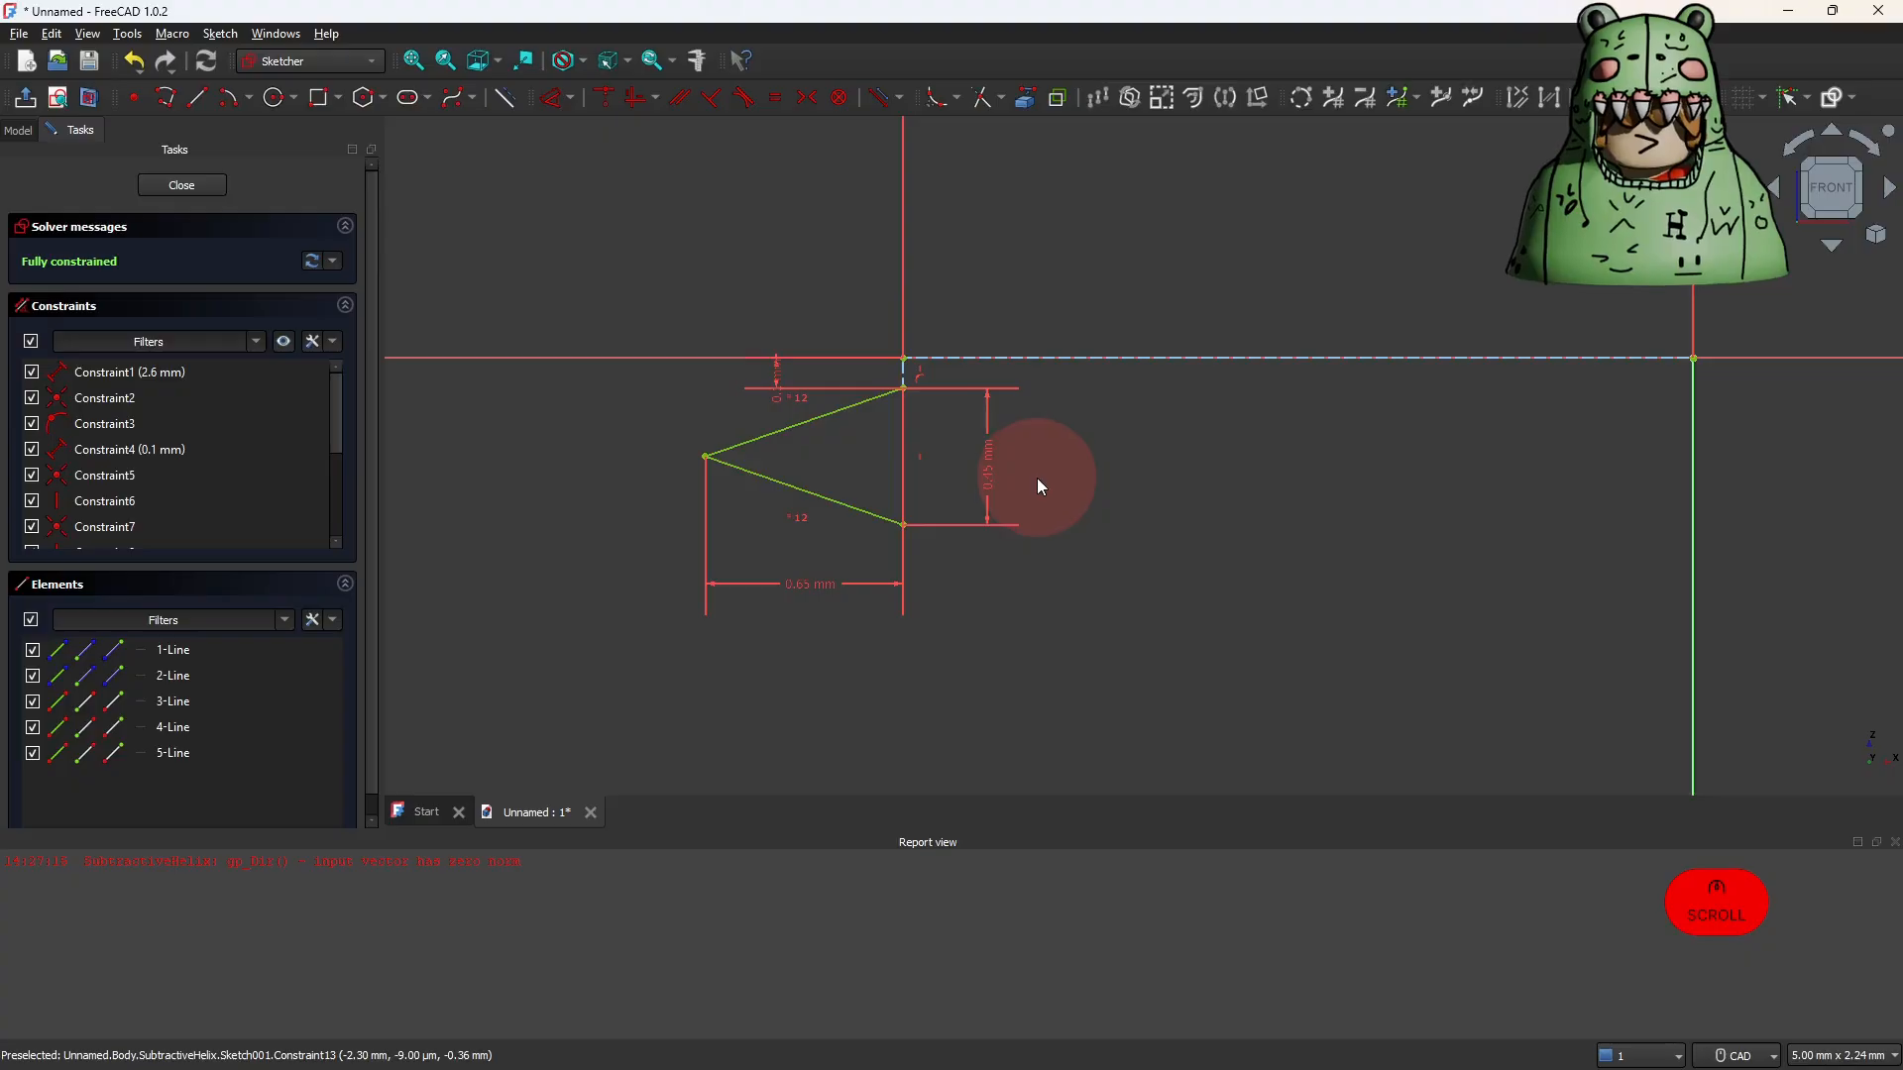
middle_click_drag(1037, 477, 928, 526)
scroll(883, 515, "up", 1)
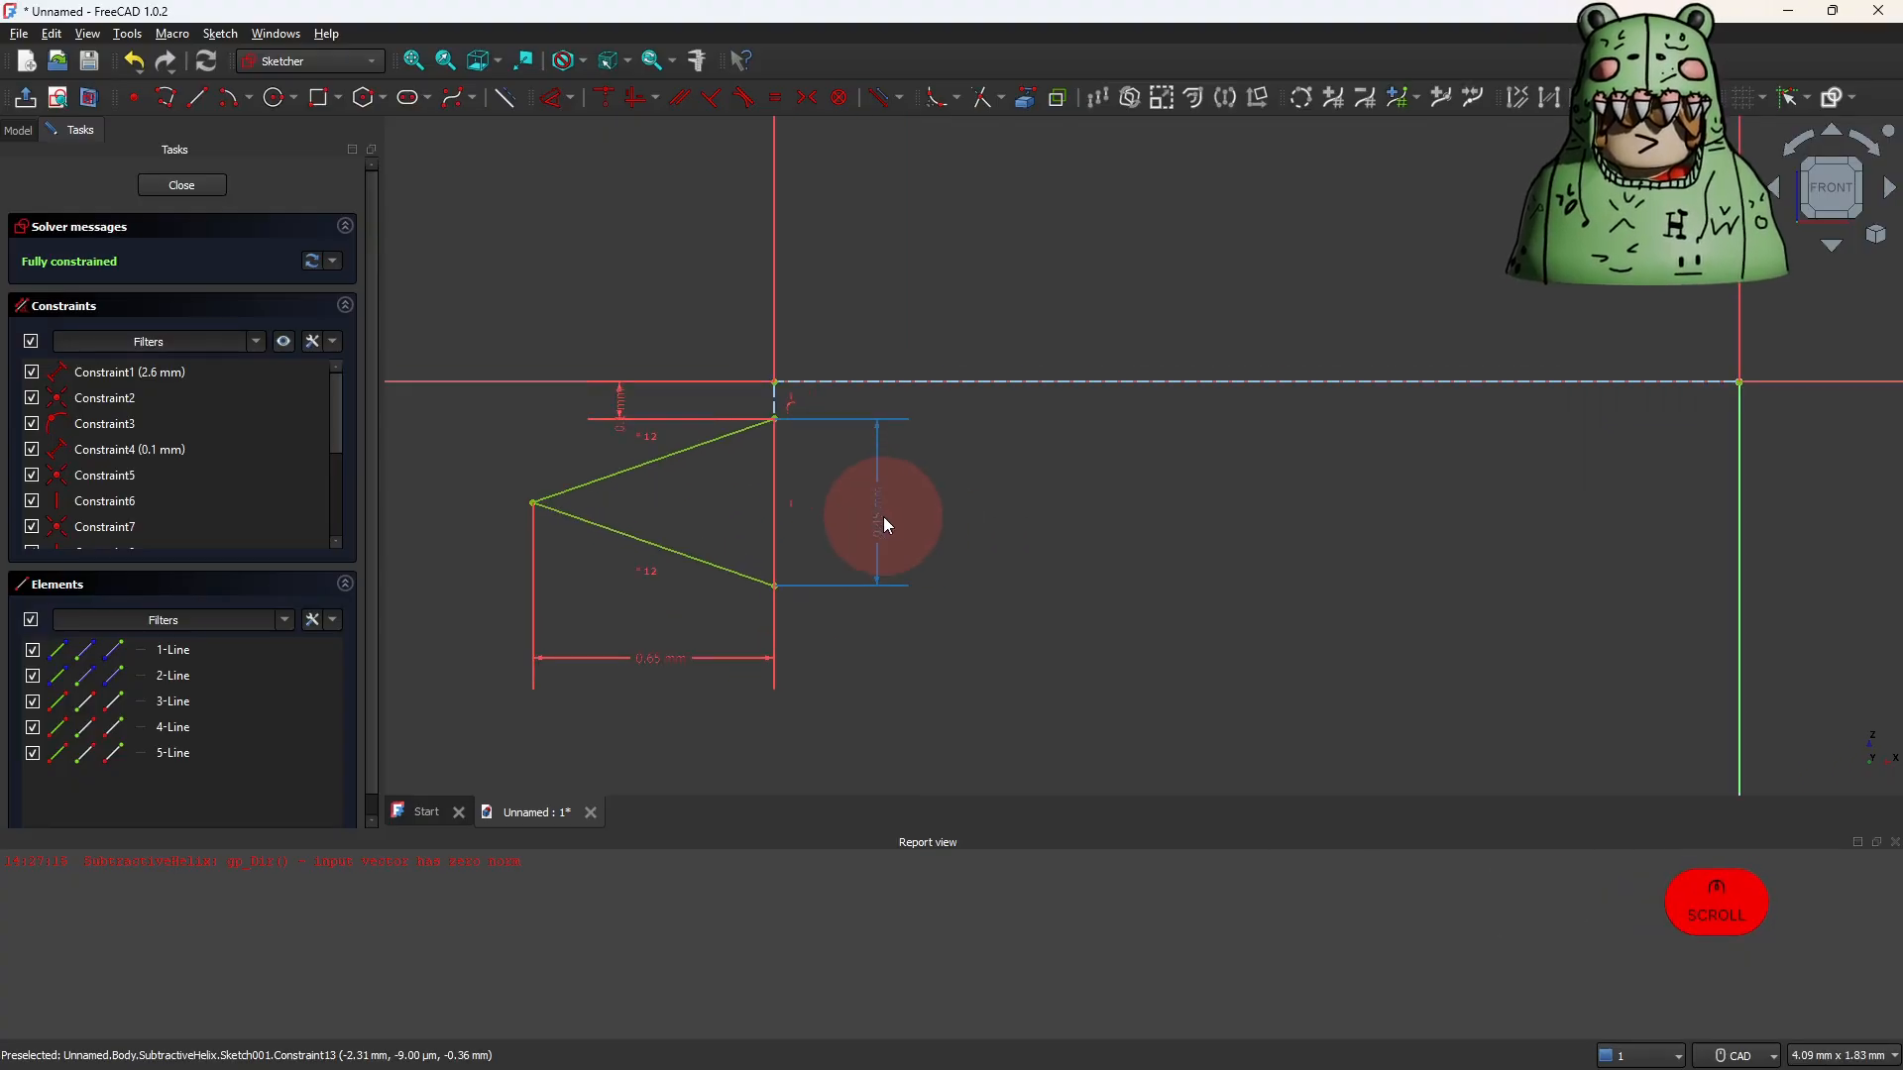
scroll(993, 643, "down", 2)
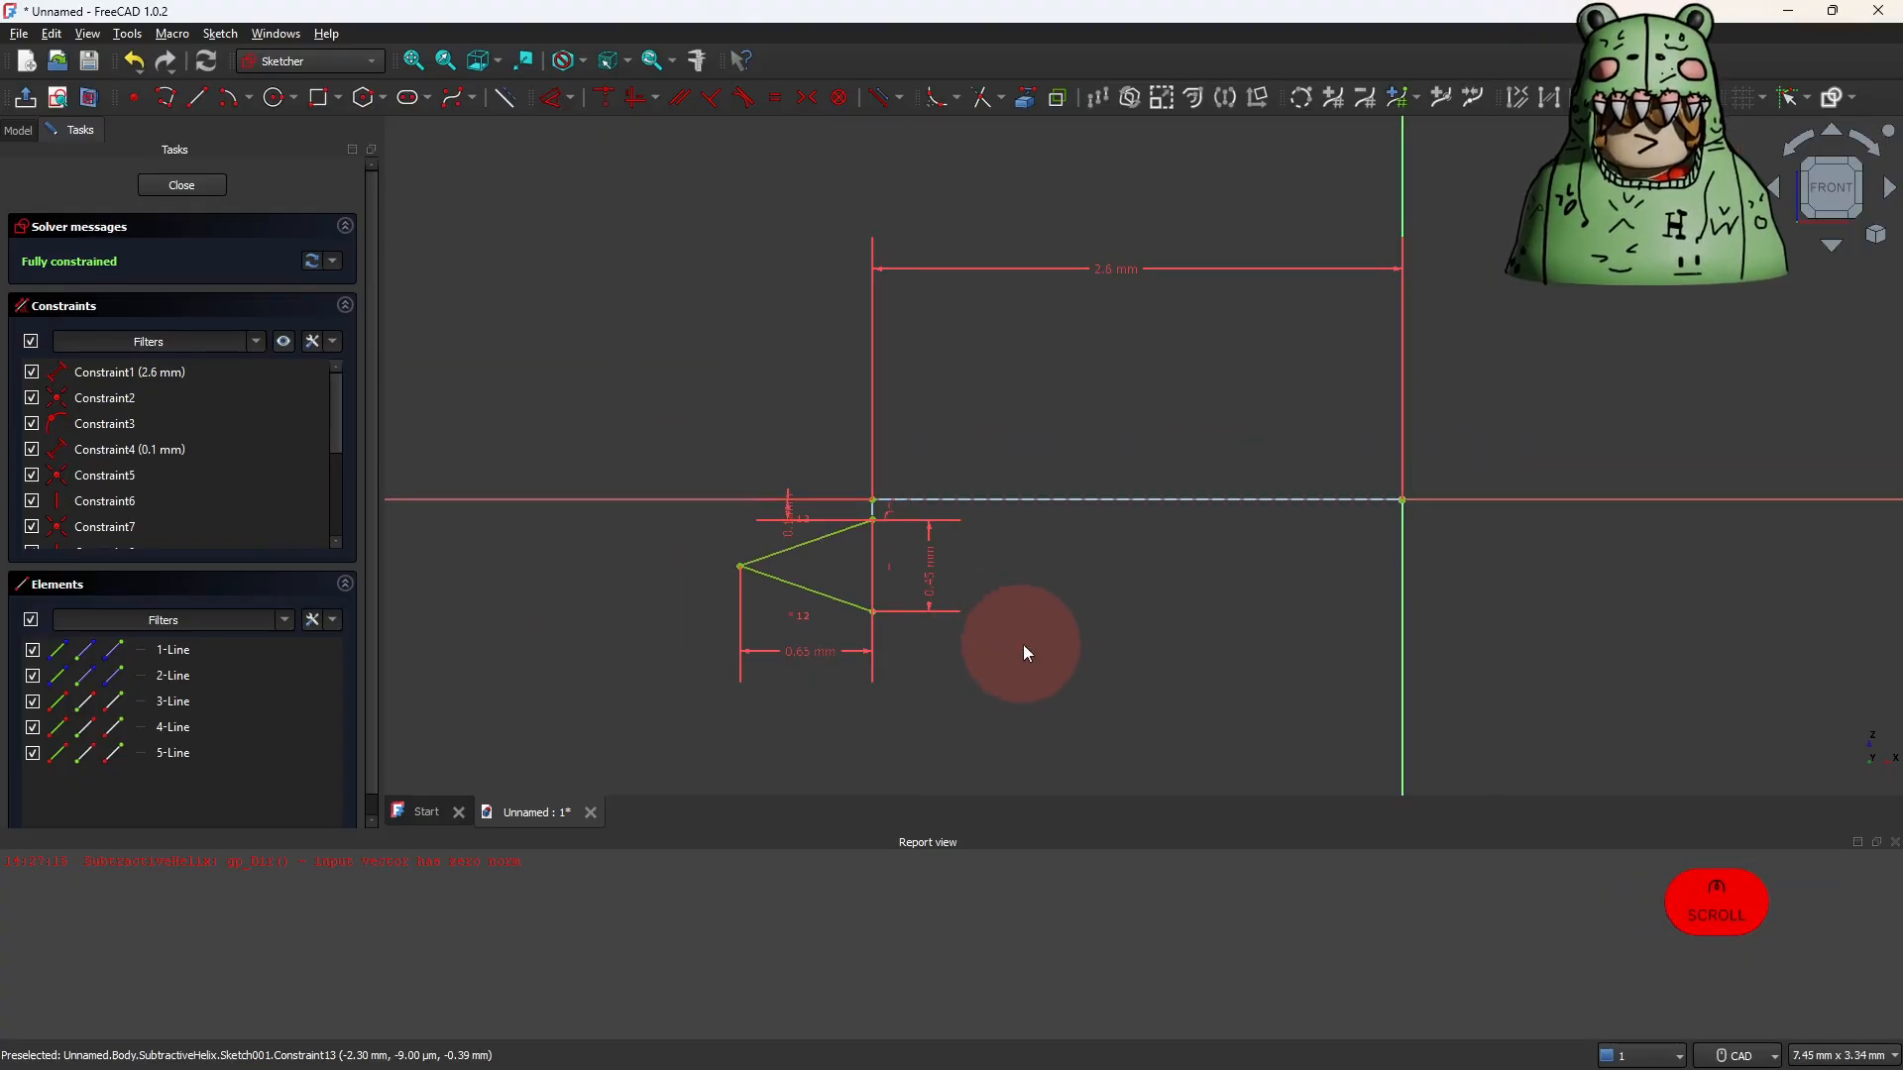
mouse_move(1062, 709)
left_mouse_down()
mouse_move(849, 679)
mouse_move(686, 511)
mouse_move(654, 515)
mouse_move(682, 524)
left_mouse_up()
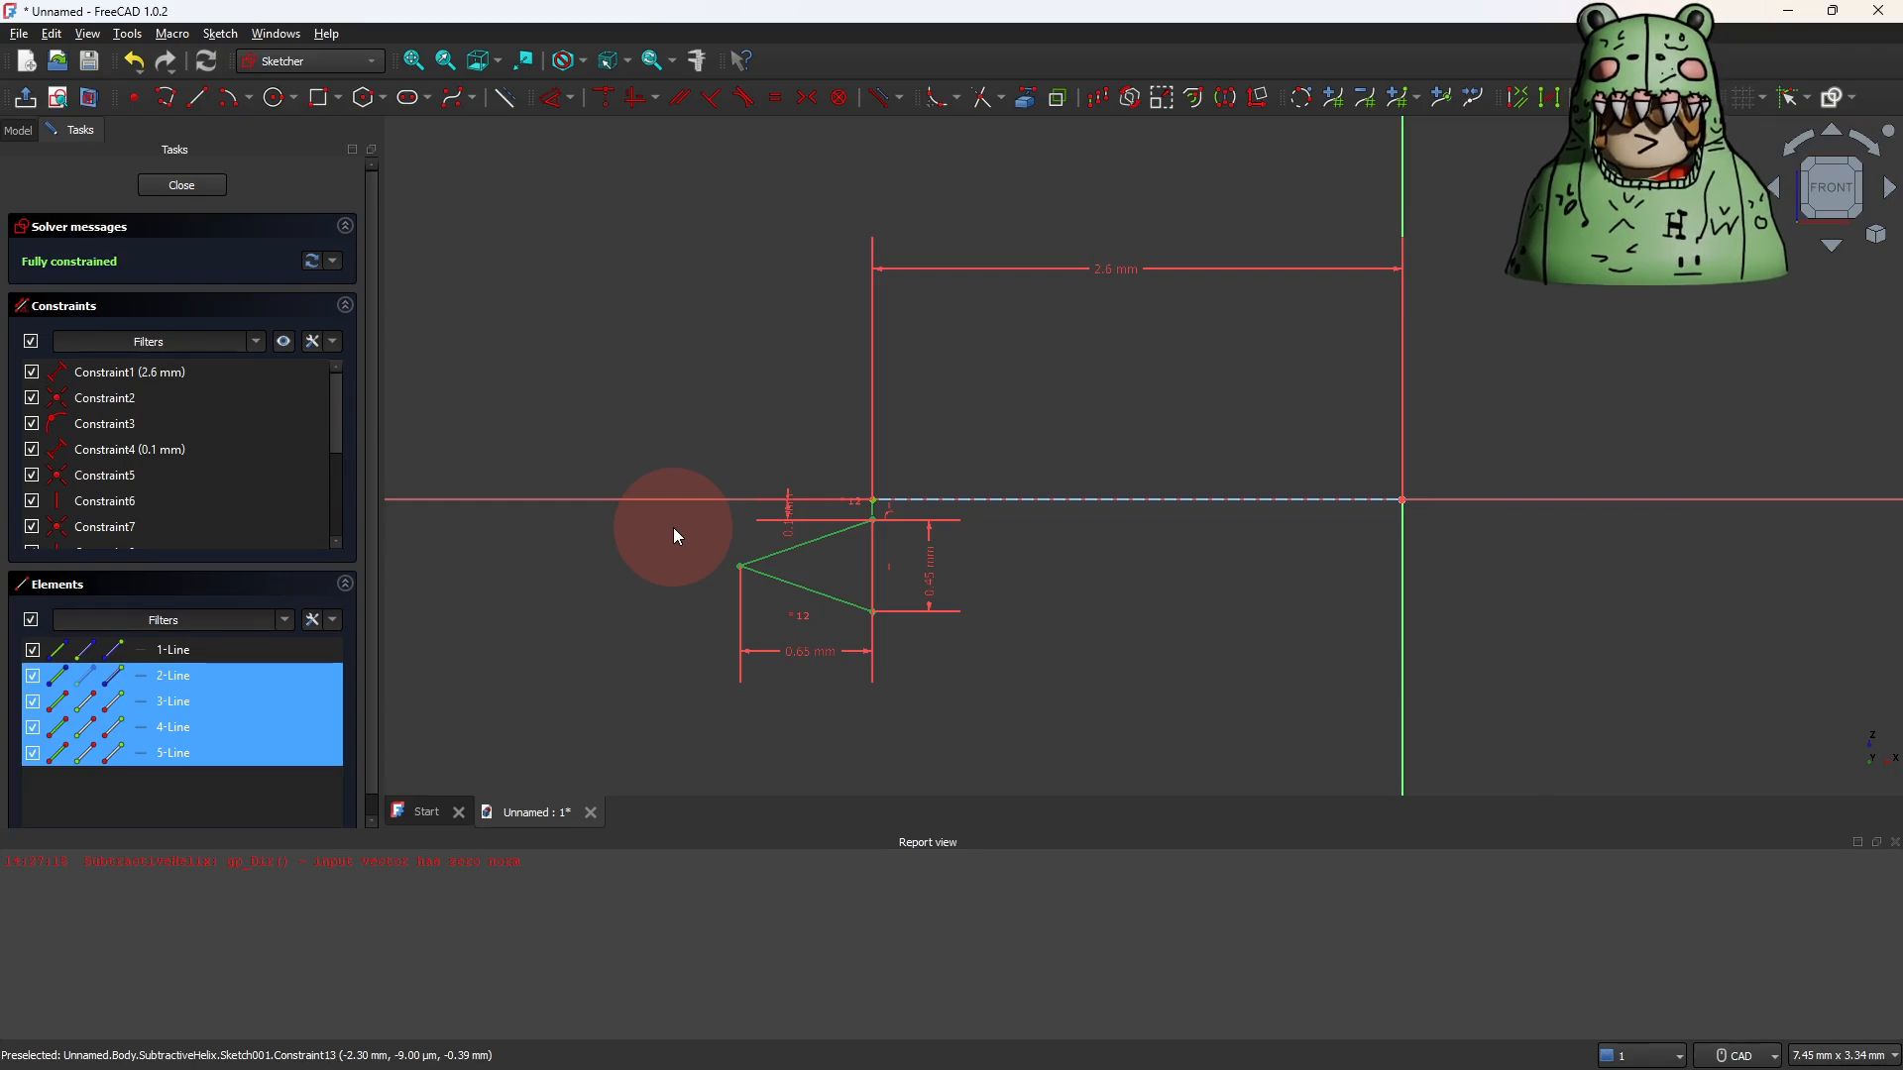
right_click(210, 680)
left_click(243, 668)
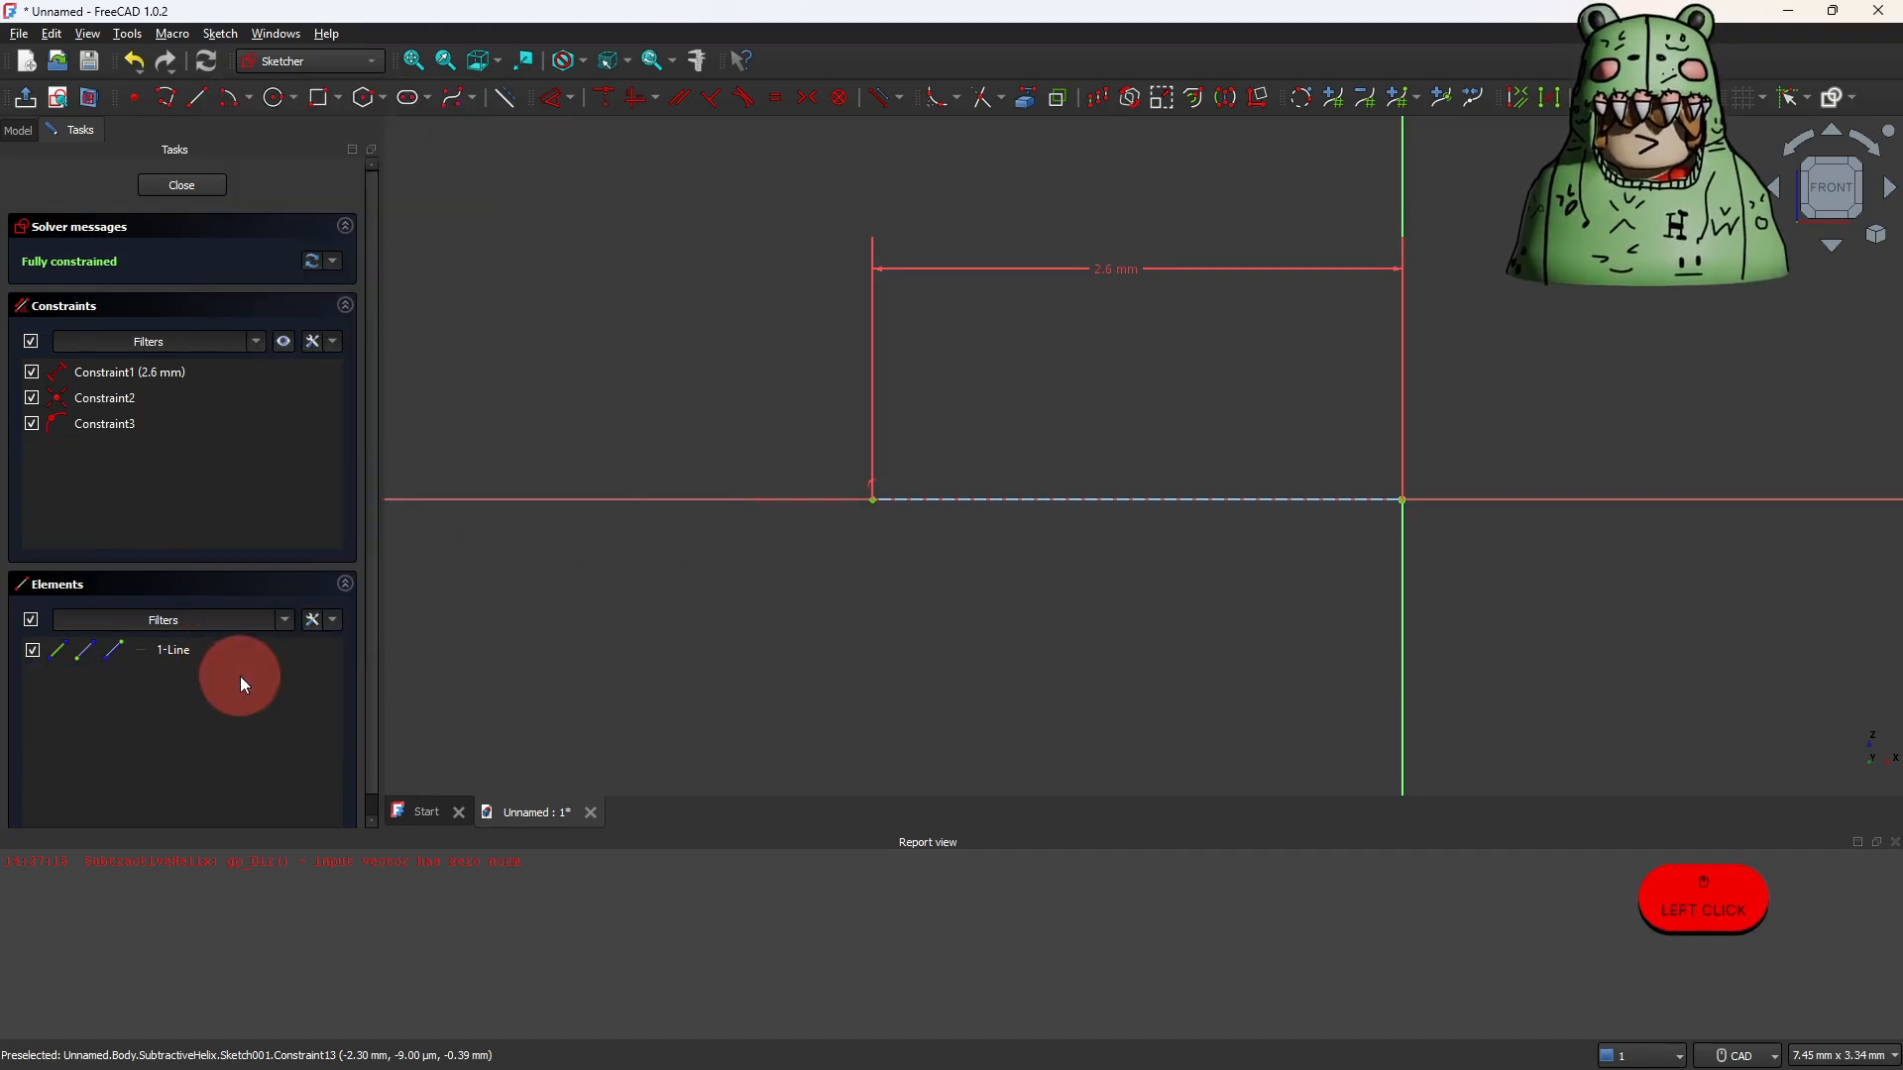
Reposition the 2.6 mm dimension below the horizontal construction line.
scroll(928, 627, "up", 5)
middle_click_drag(928, 628, 857, 791)
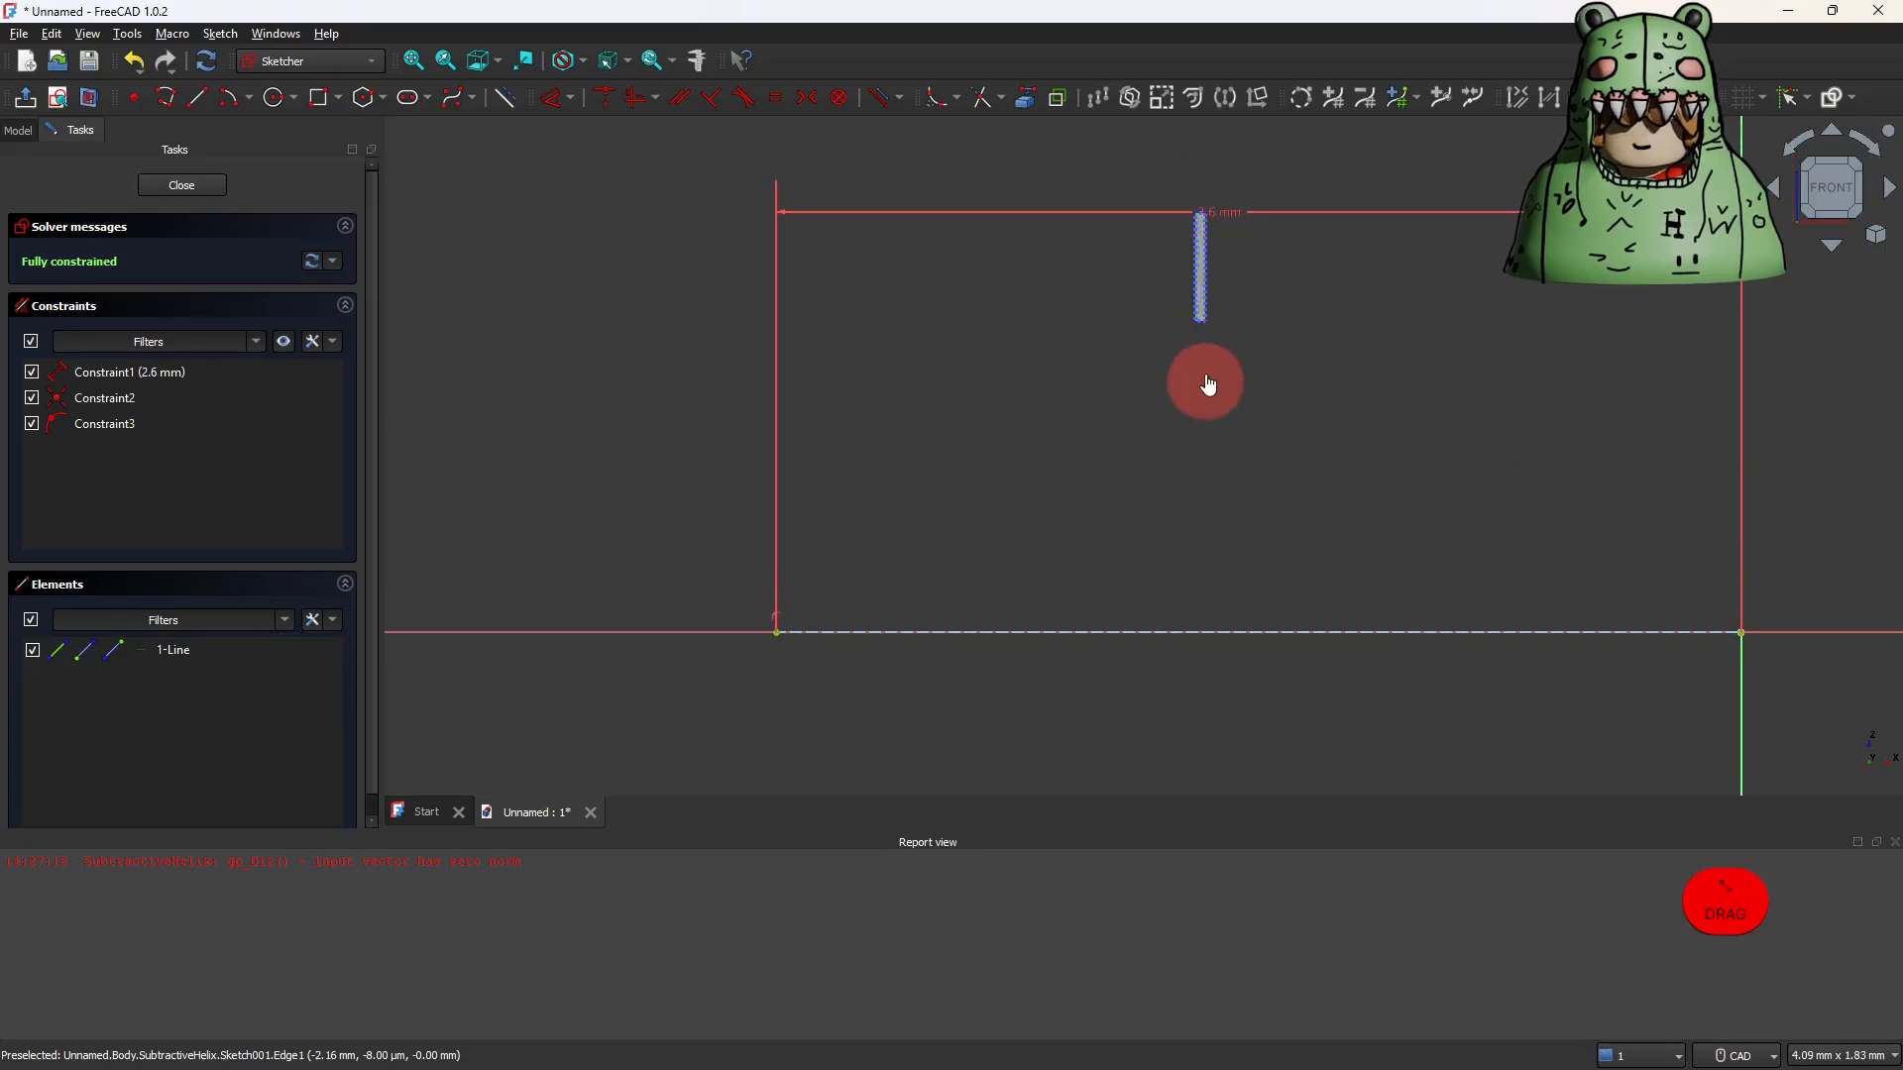
left_click_drag(1211, 205, 1284, 773)
Leave the sketch and delete the subtractive helix feature while keeping its profile sketch.
left_click(17, 130)
left_click(139, 298)
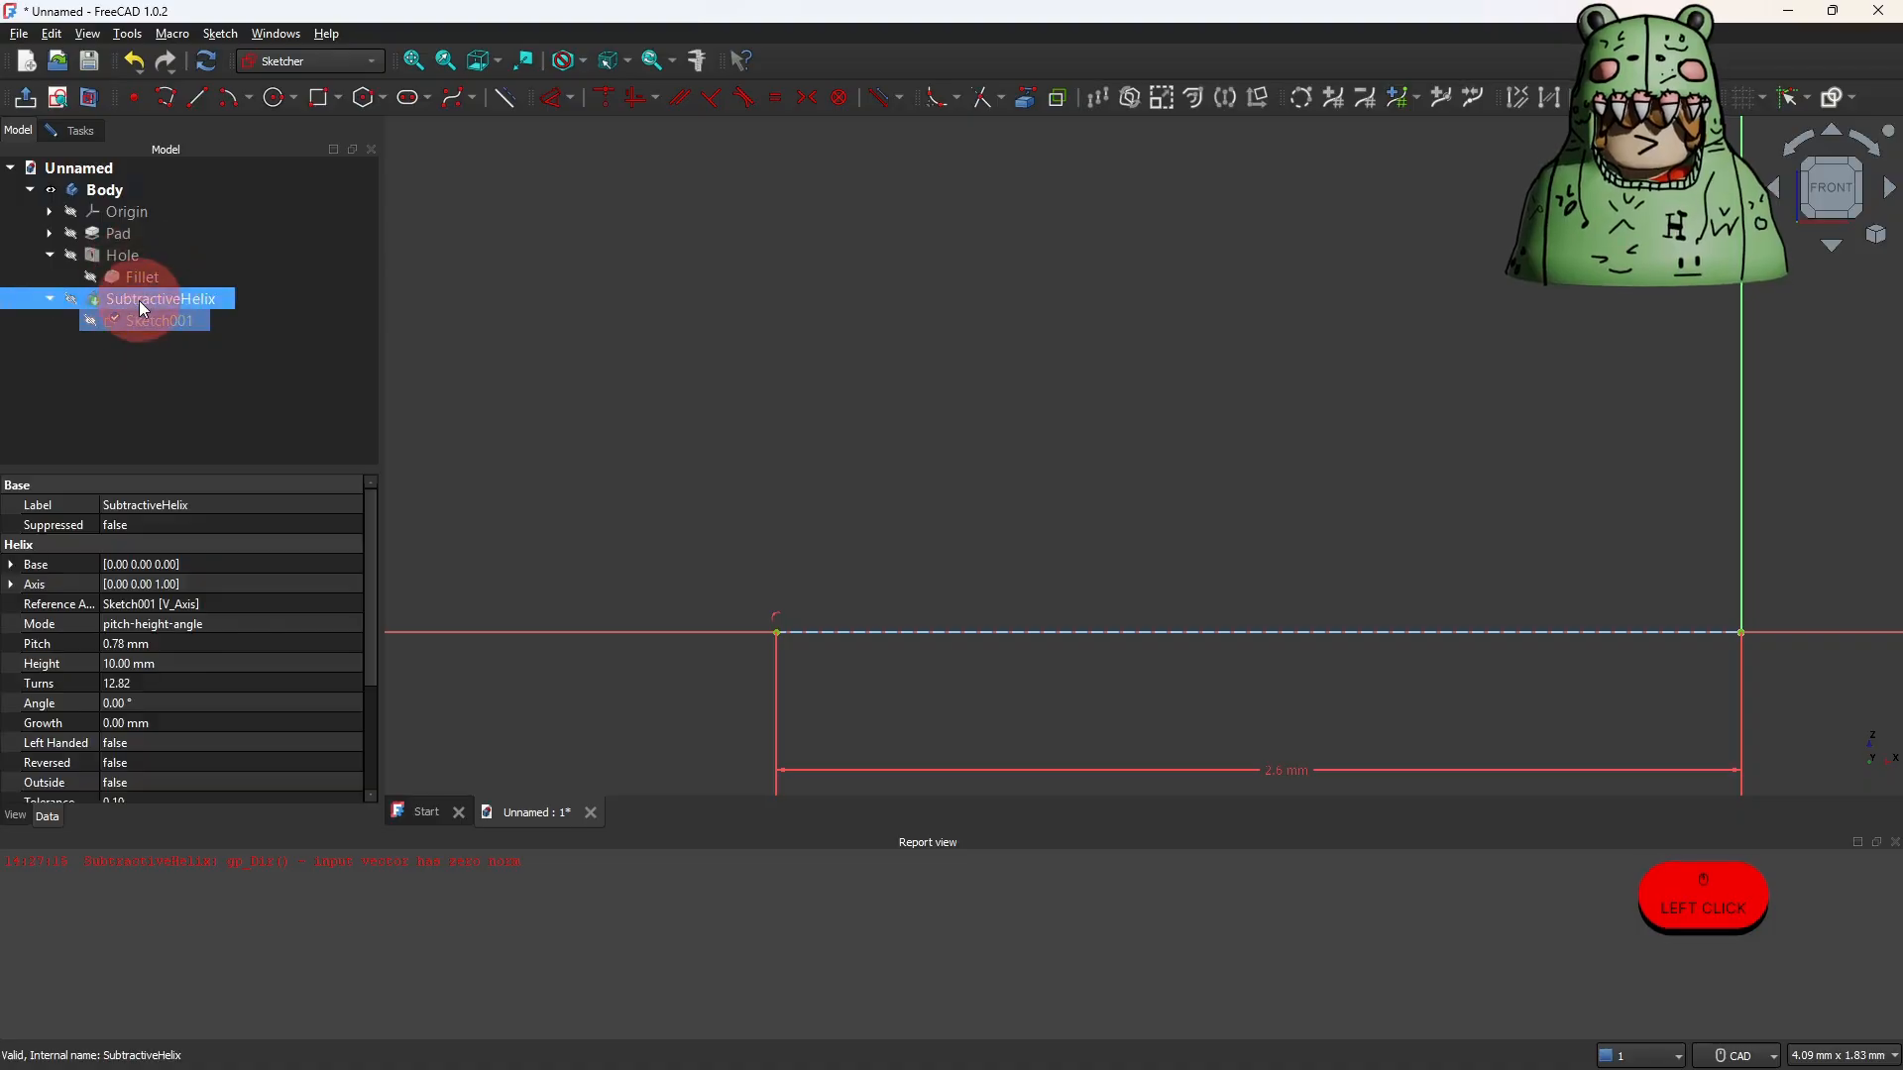
right_click(139, 300)
left_click(198, 727)
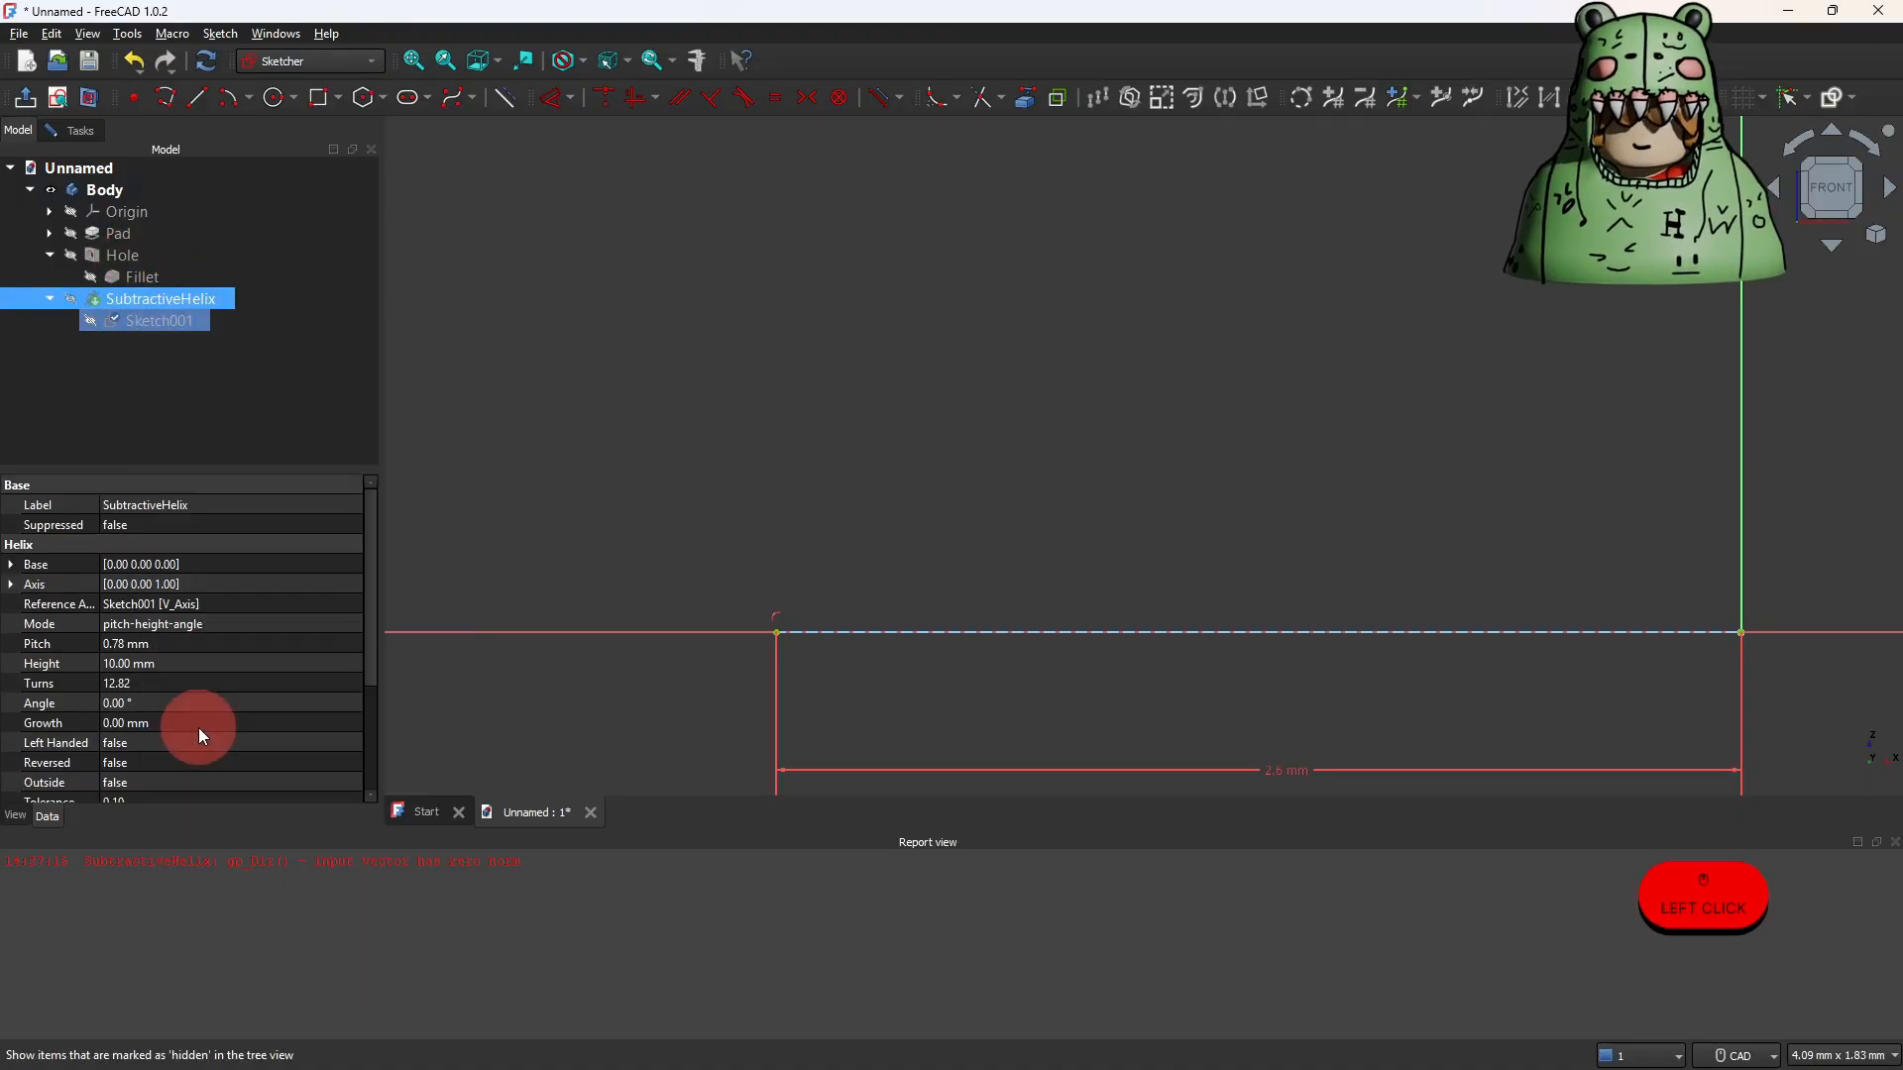
double_click(142, 298)
left_click(141, 185)
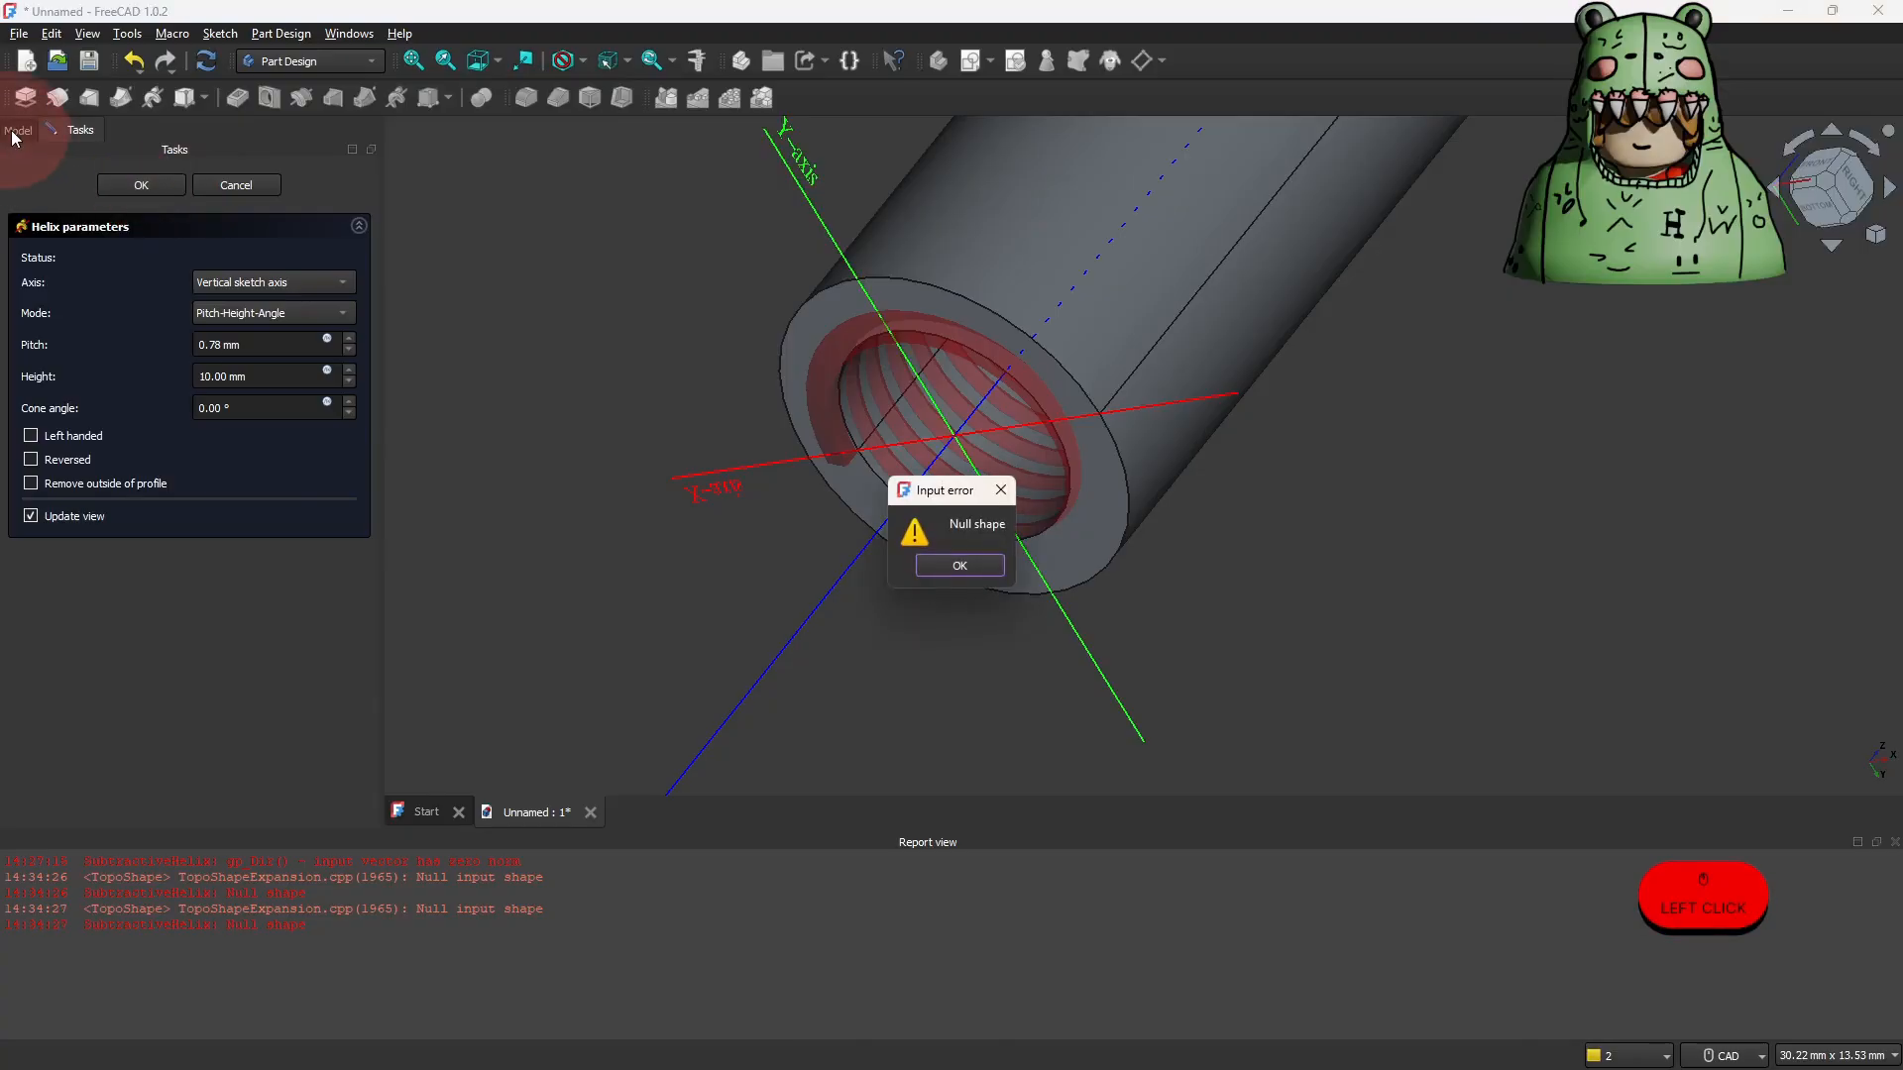
left_click(939, 564)
left_click(223, 189)
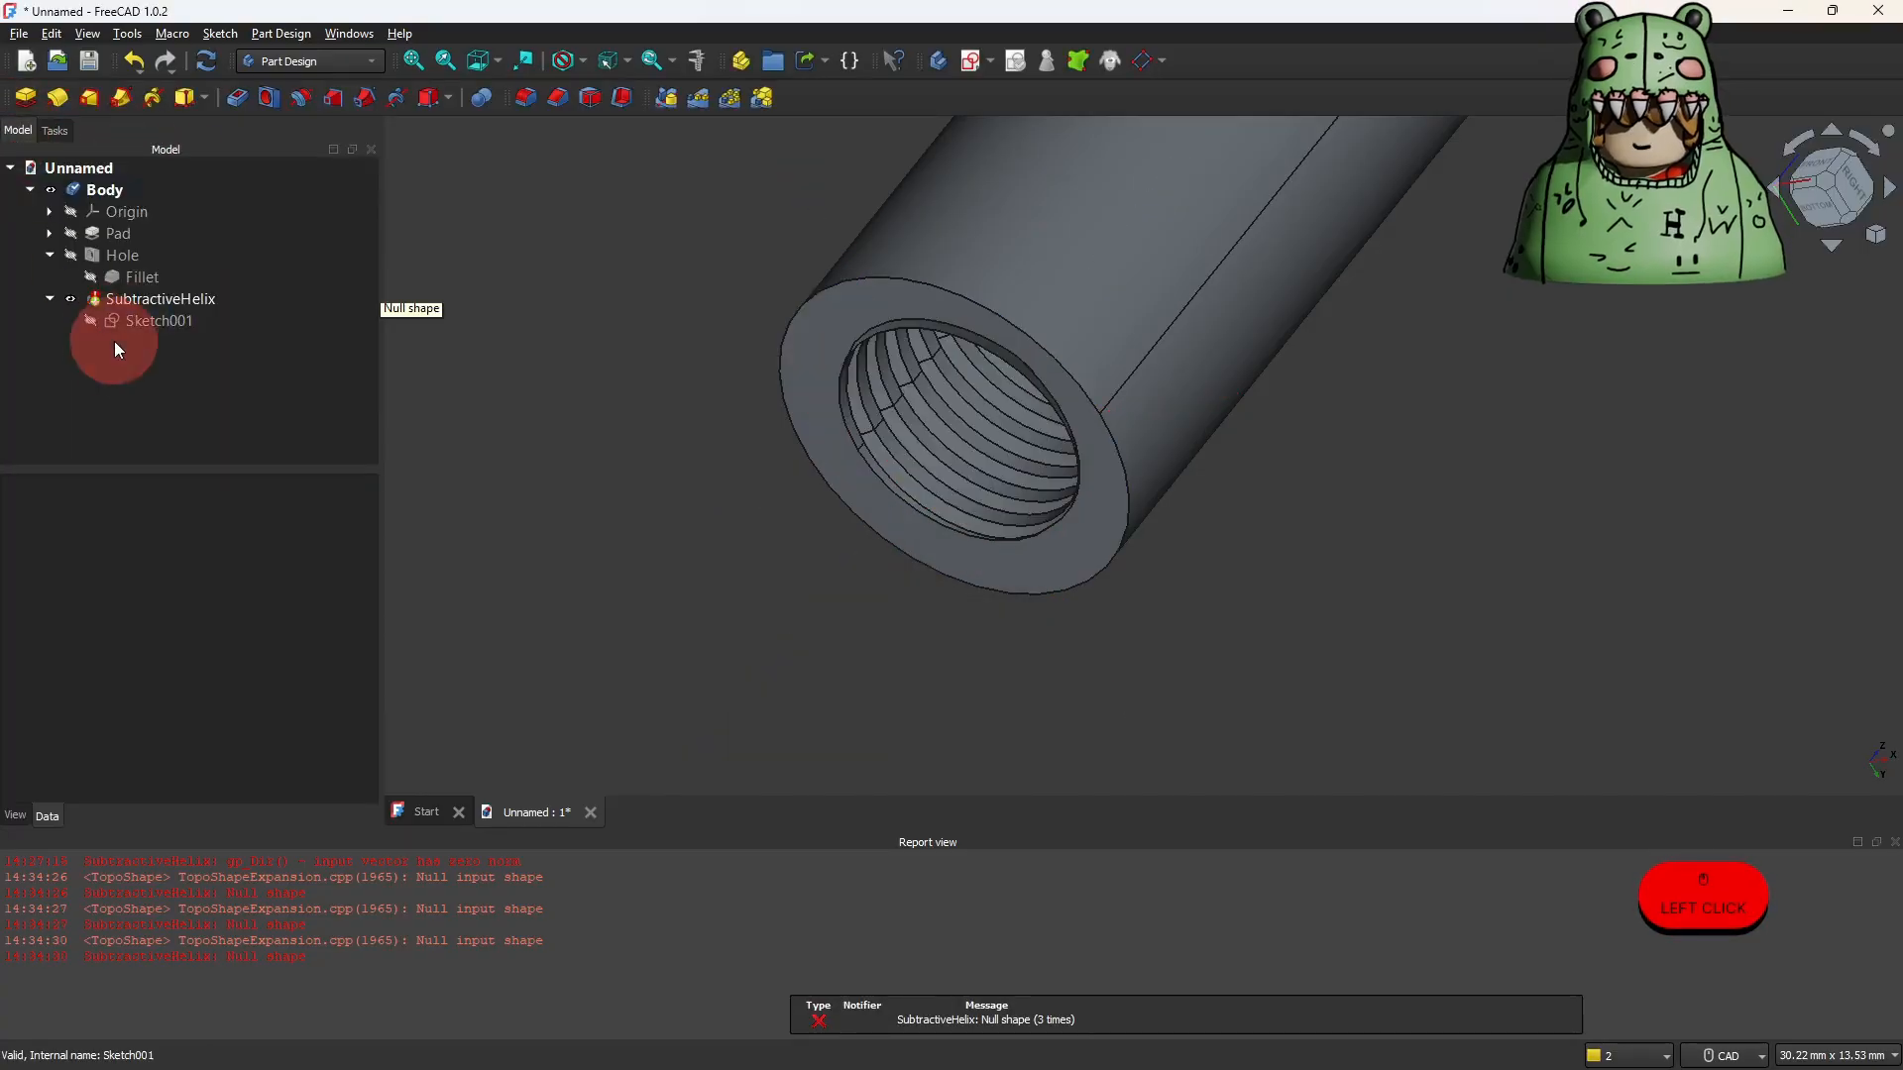
left_click(148, 299)
right_click(149, 299)
left_click(221, 759)
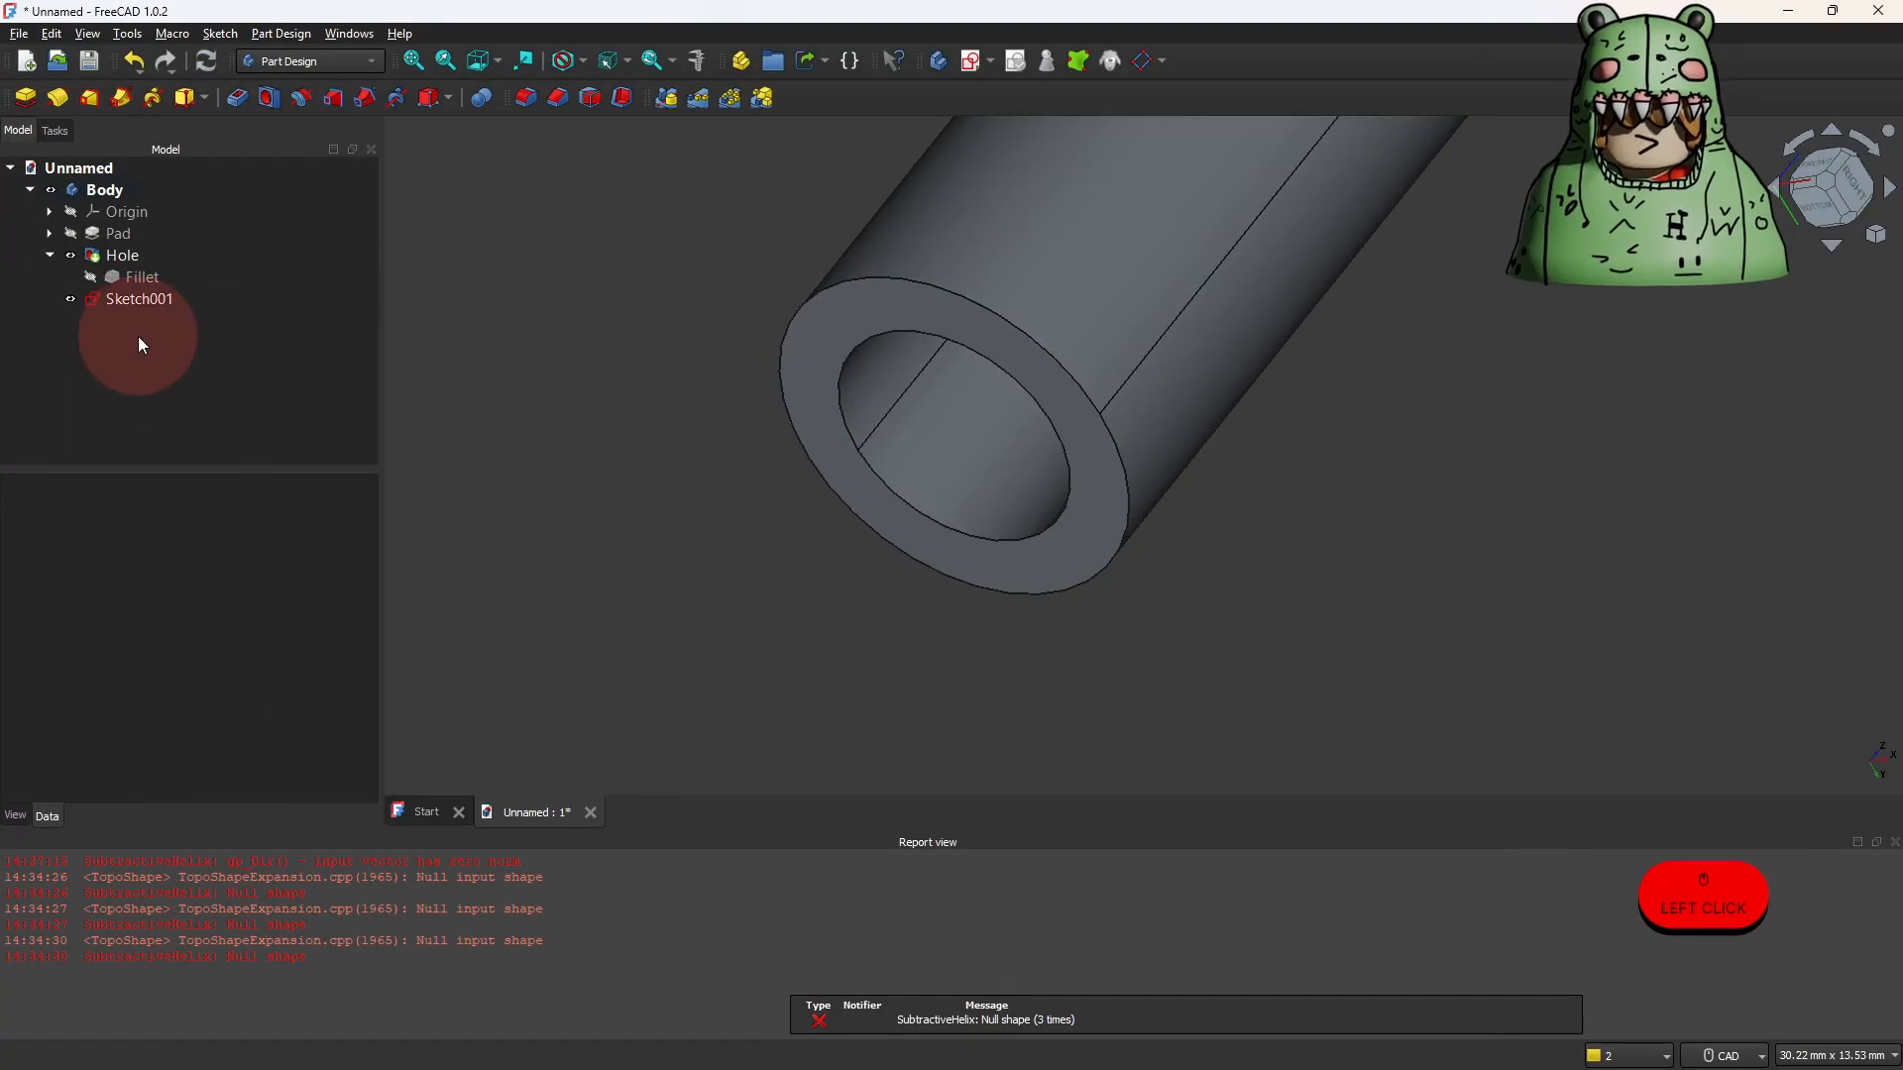
Open the thread profile sketch for editing and hide the hole feature so the cap body does not cover the sketch.
double_click(133, 300)
middle_click_drag(688, 303, 1160, 608)
scroll(823, 428, "up", 8)
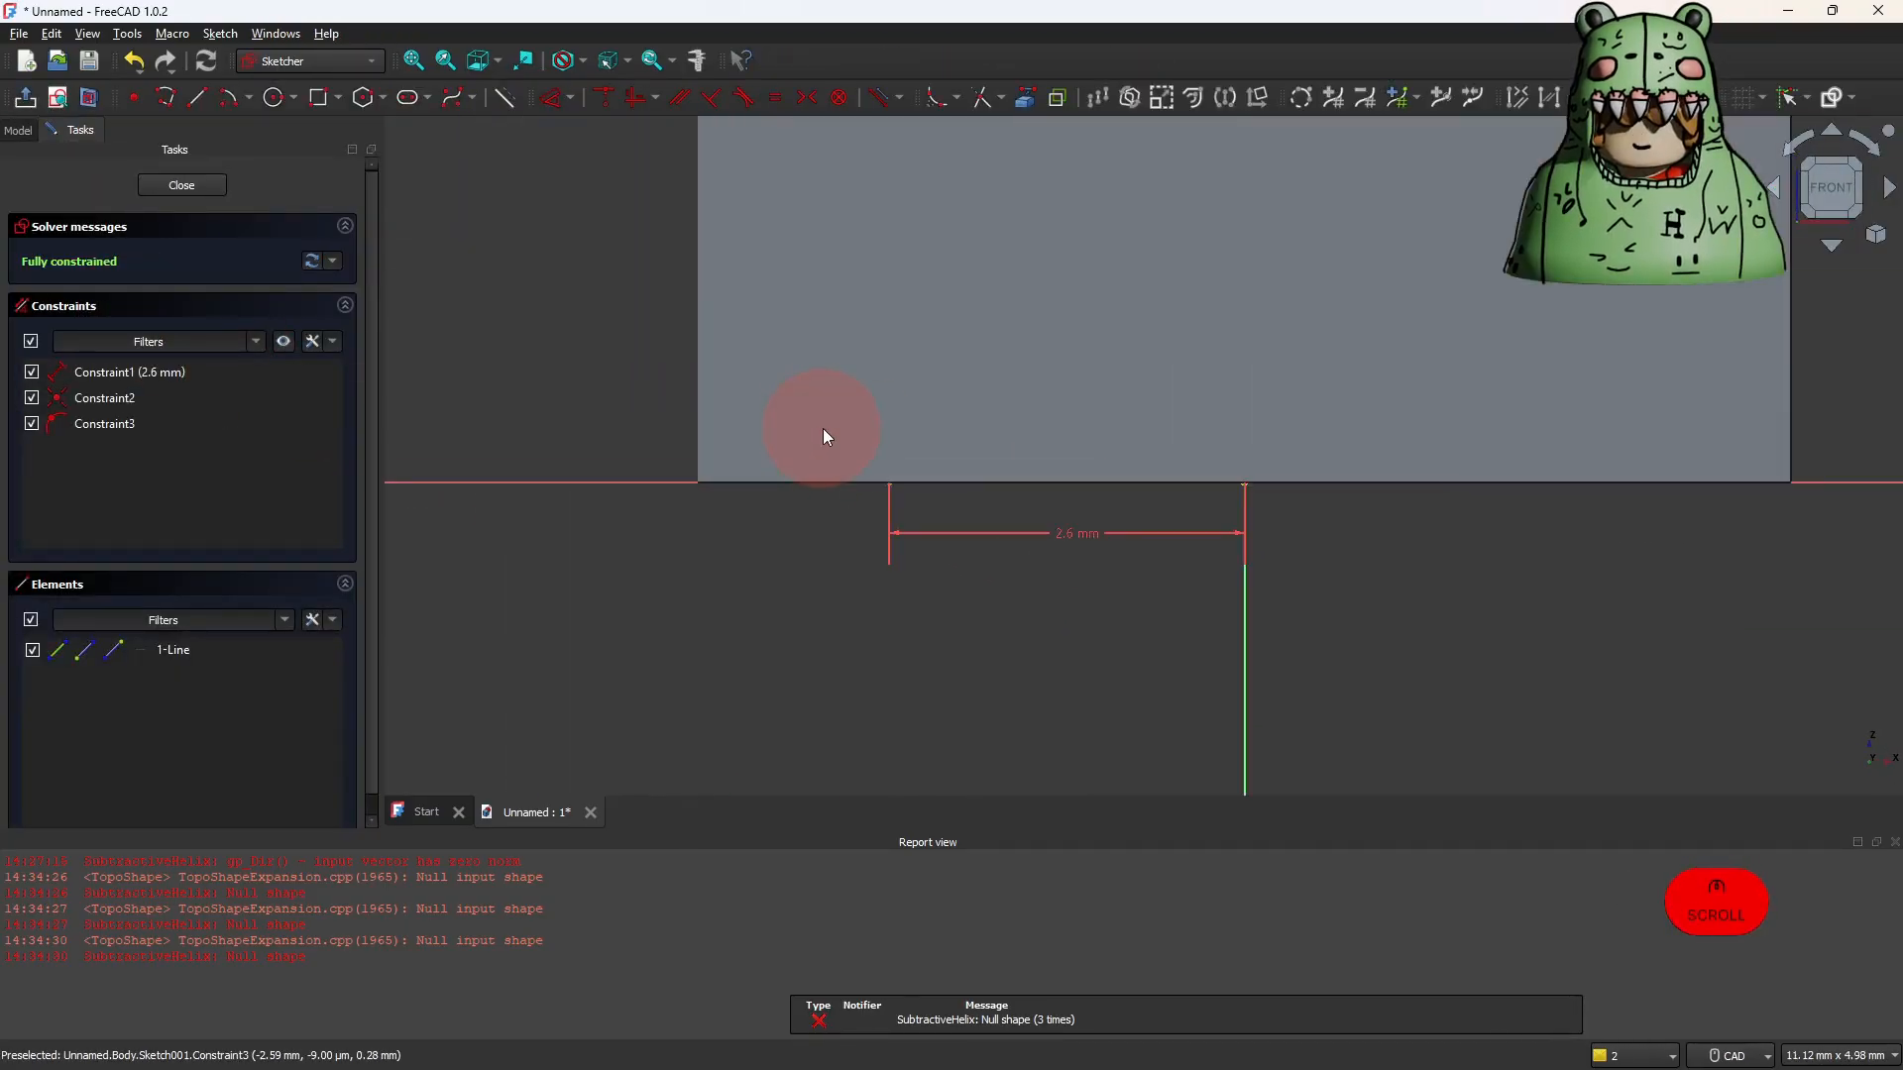
left_click(18, 130)
left_click(60, 256)
scroll(987, 555, "up", 3)
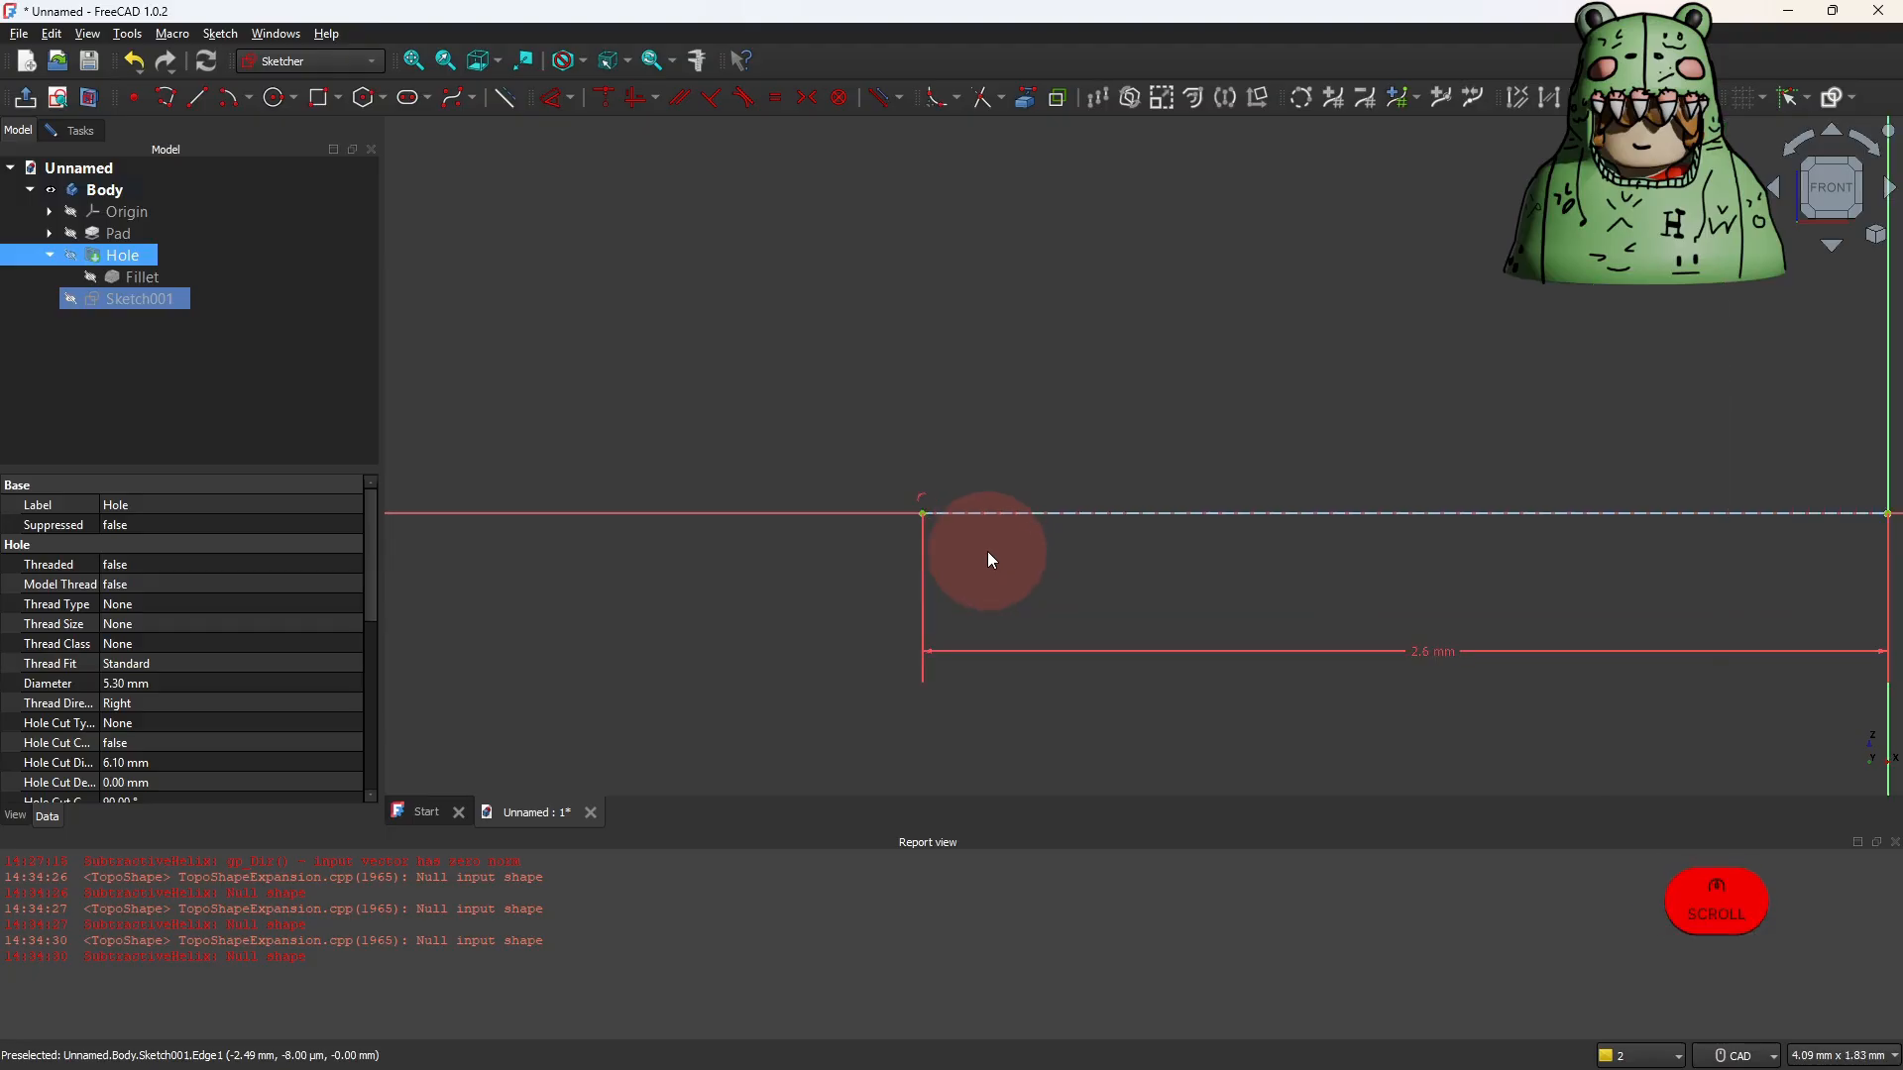
scroll(987, 551, "up", 1)
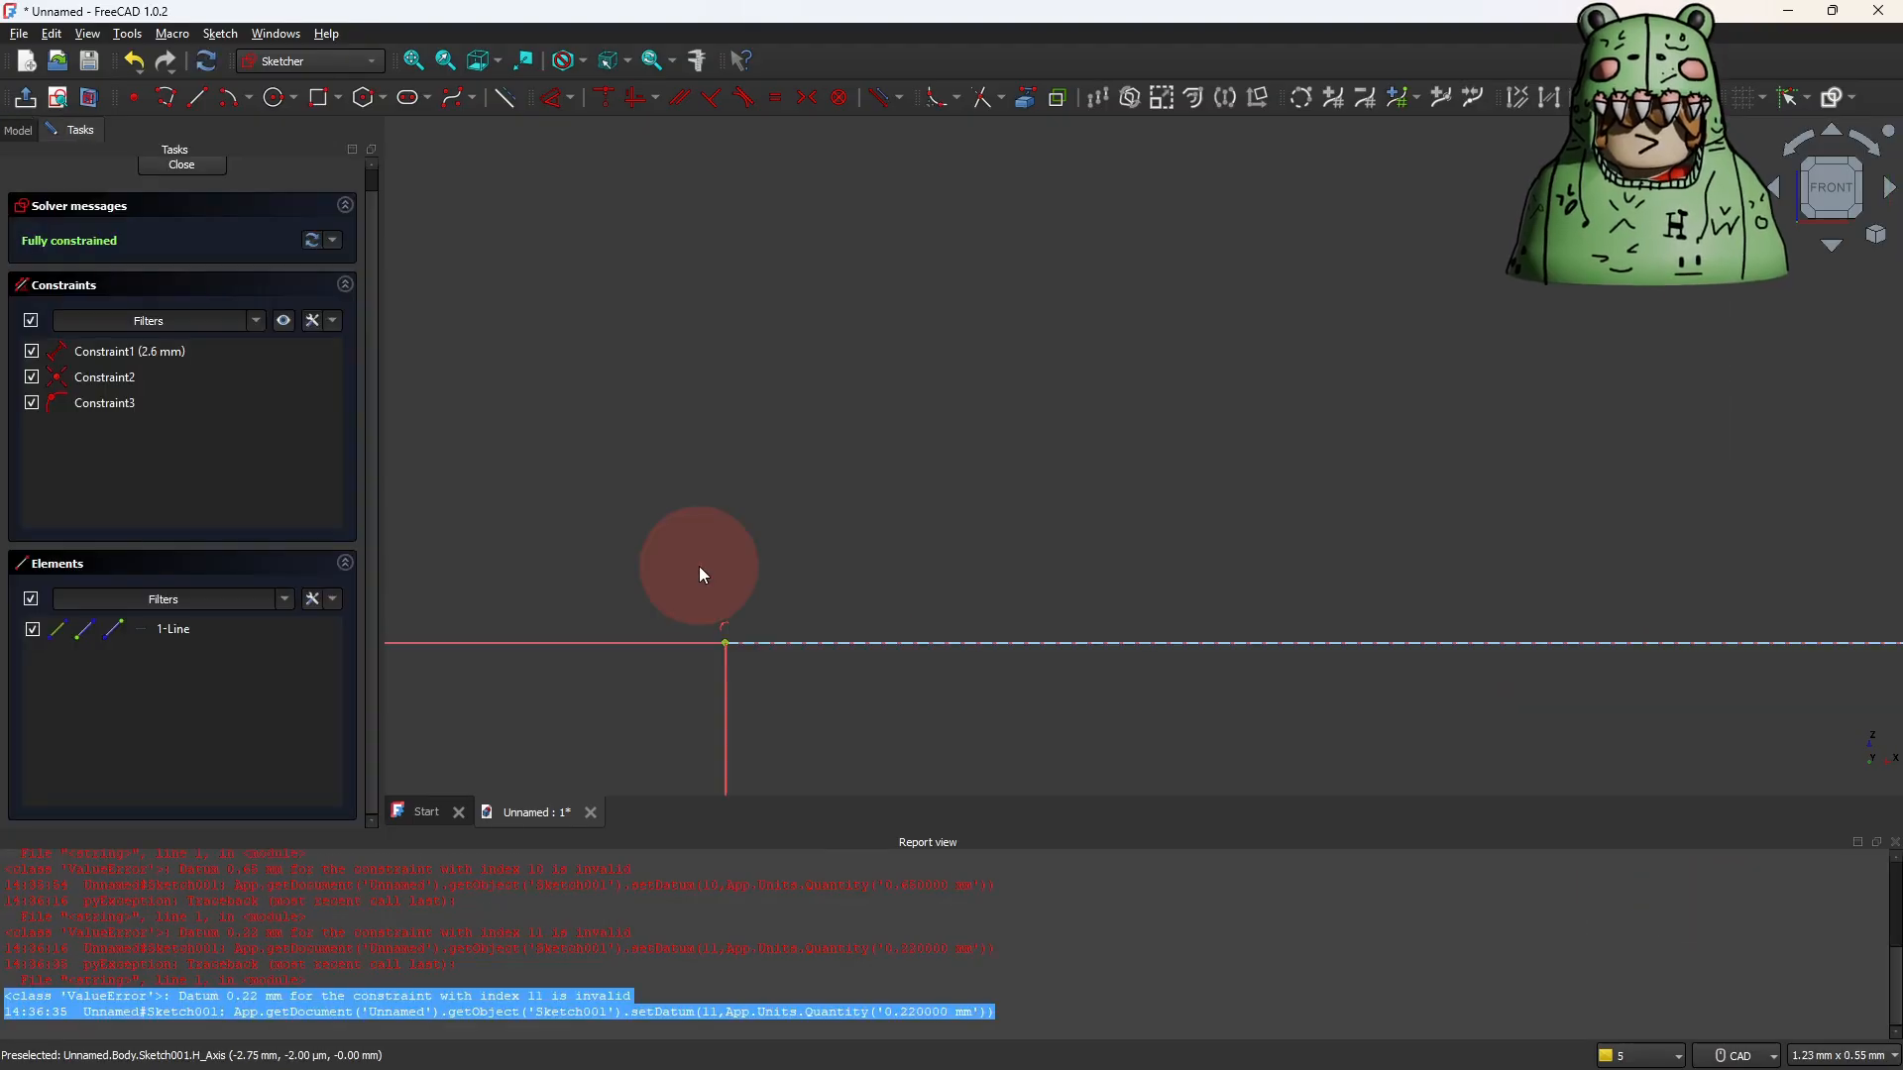
scroll(961, 336, "down", 4)
mouse_move(953, 367)
middle_mouse_down()
mouse_move(690, 395)
mouse_move(813, 466)
mouse_move(794, 437)
mouse_move(741, 426)
mouse_move(770, 456)
middle_mouse_up()
scroll(880, 533, "up", 1)
scroll(722, 426, "up", 2)
scroll(932, 536, "down", 3)
middle_click_drag(949, 602, 776, 491)
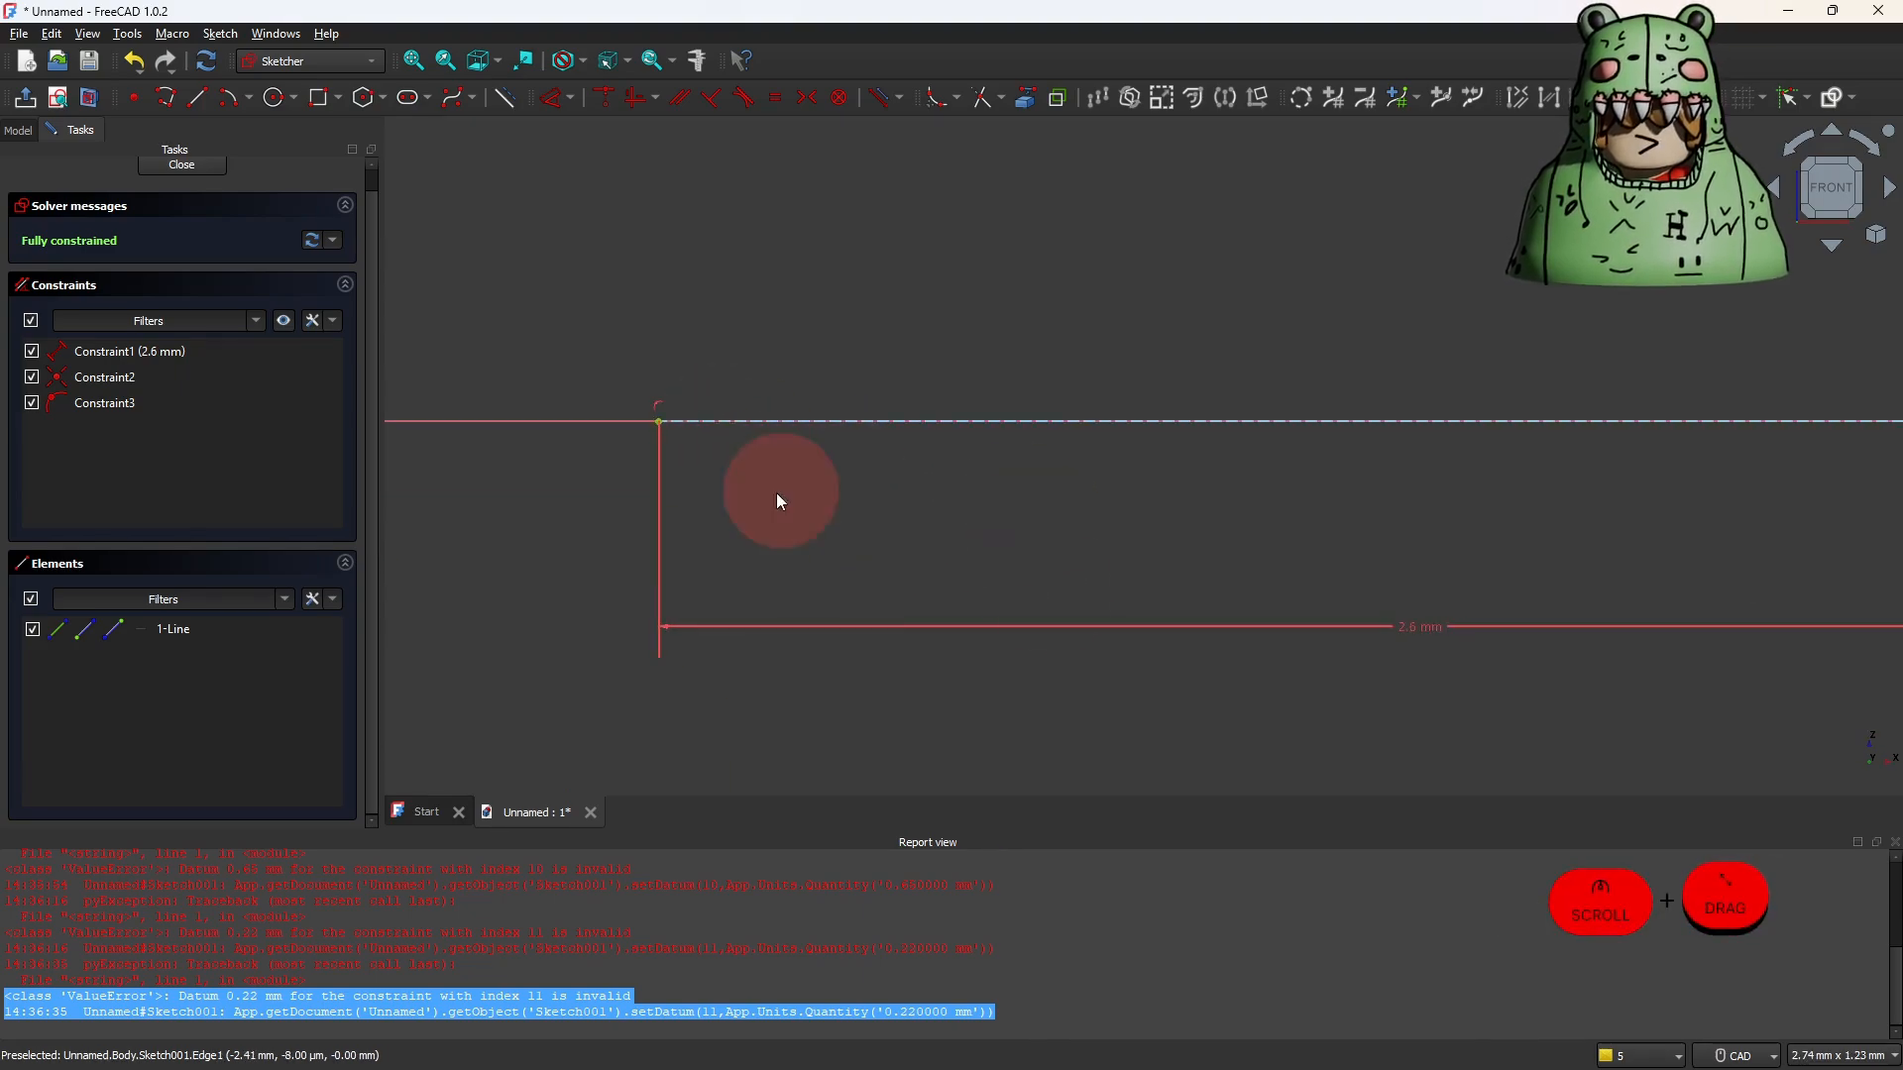
left_click_drag(1412, 632, 1414, 640)
Draw a vertical line about 0.11 mm long upward from the outer end of the construction line.
middle_click_drag(850, 436, 969, 500)
scroll(962, 490, "up", 5)
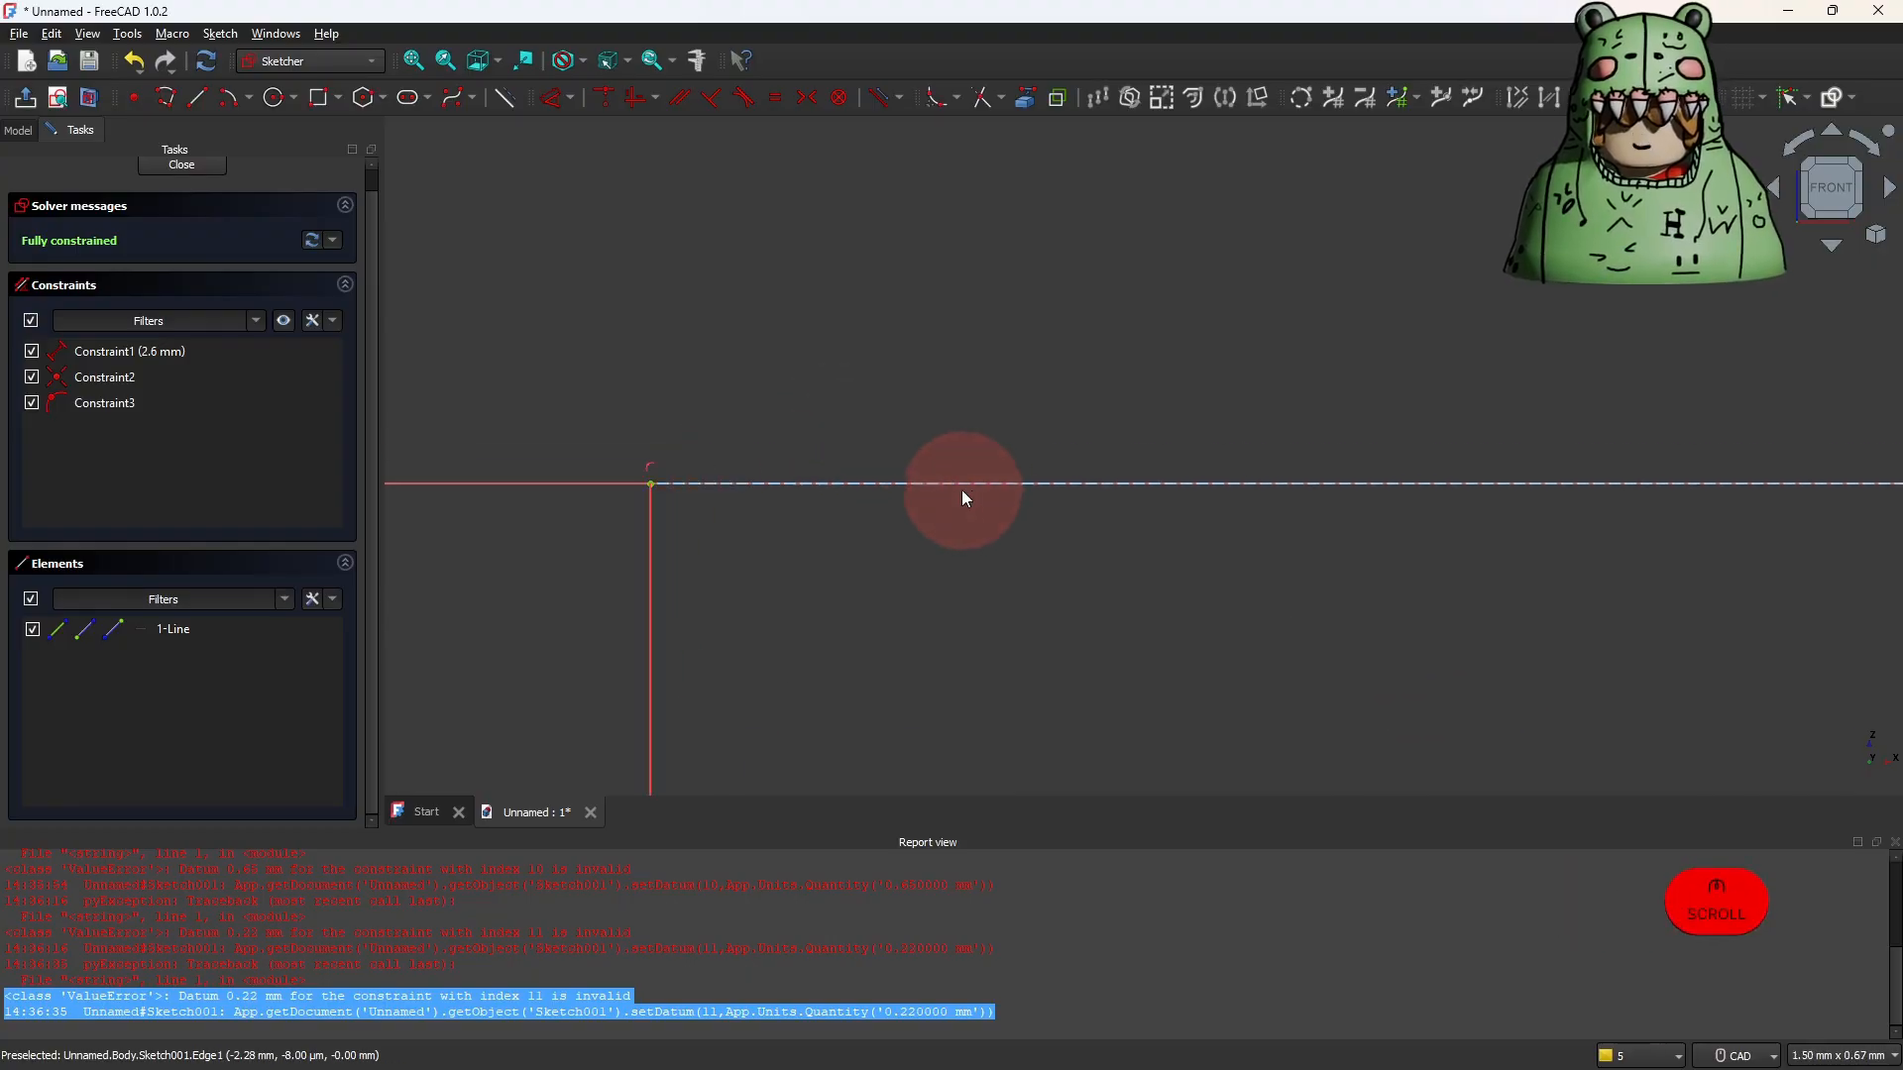
middle_click_drag(603, 363, 879, 436)
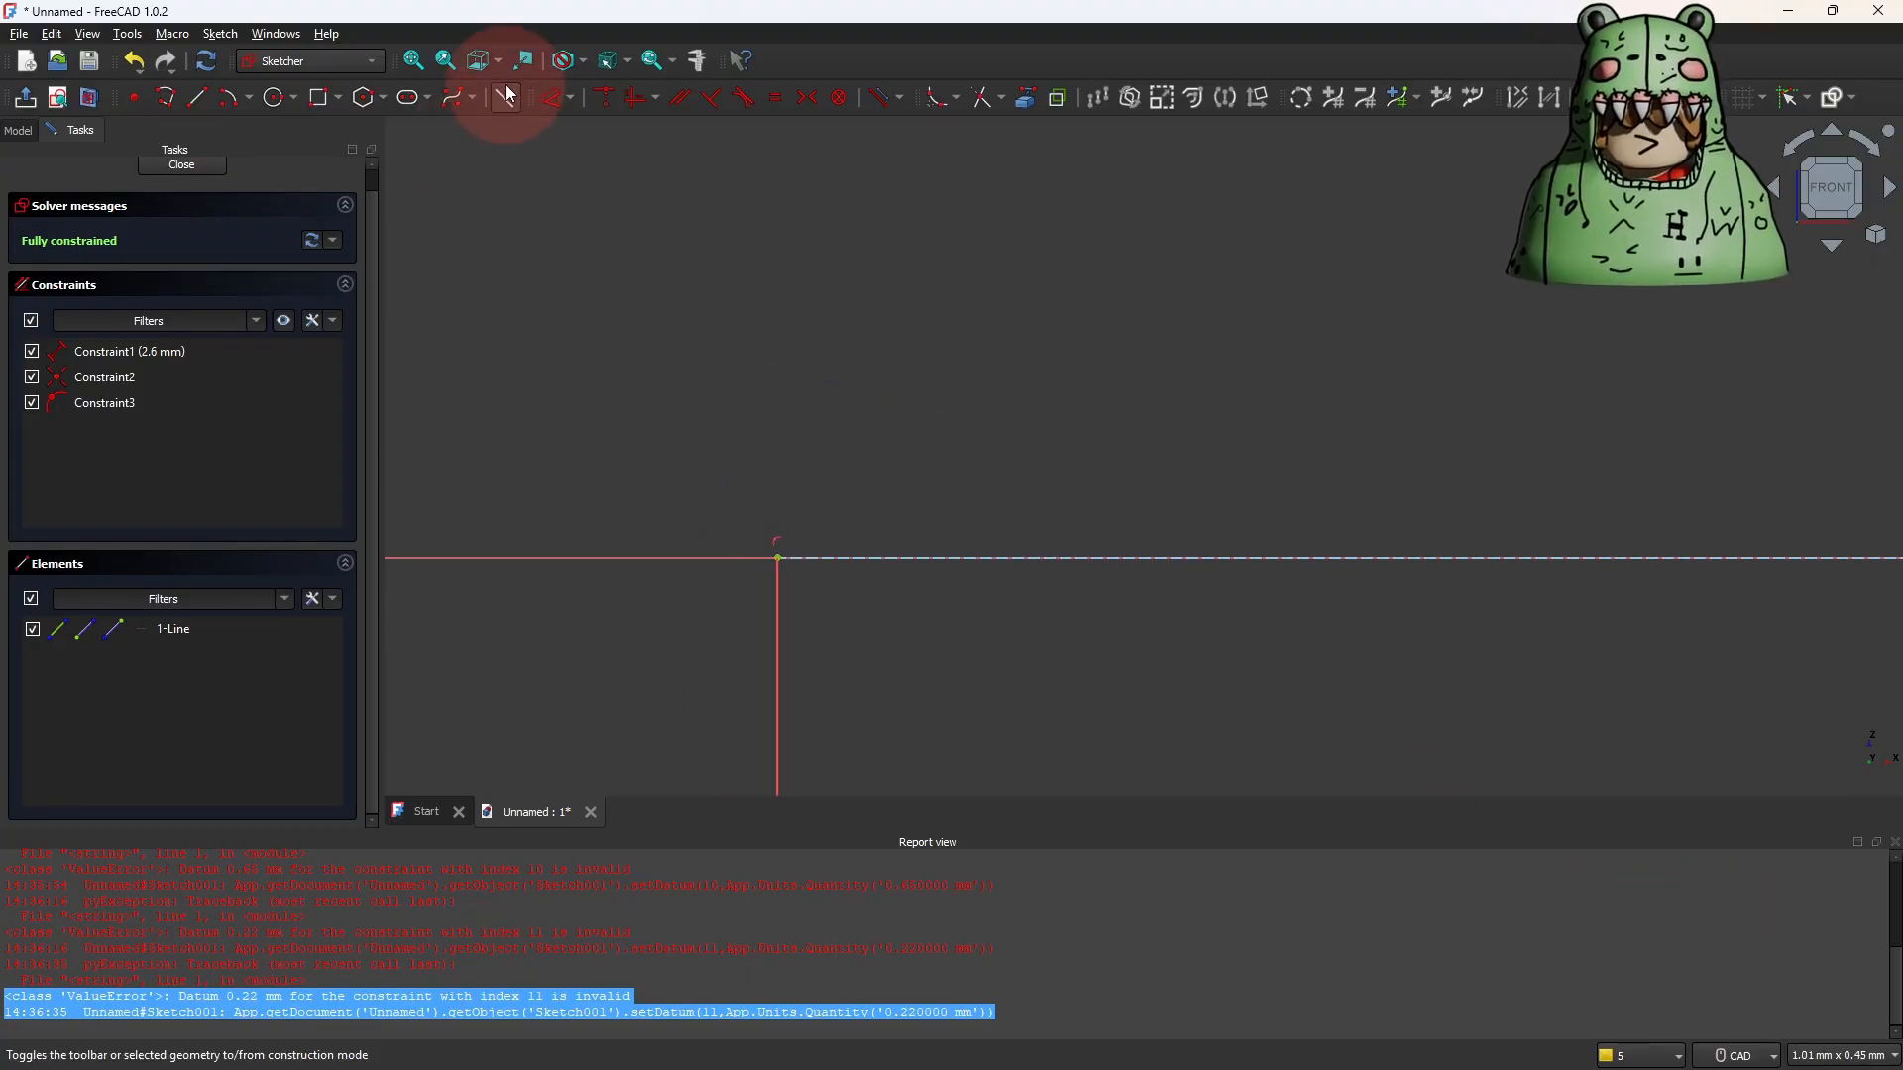
left_click(166, 98)
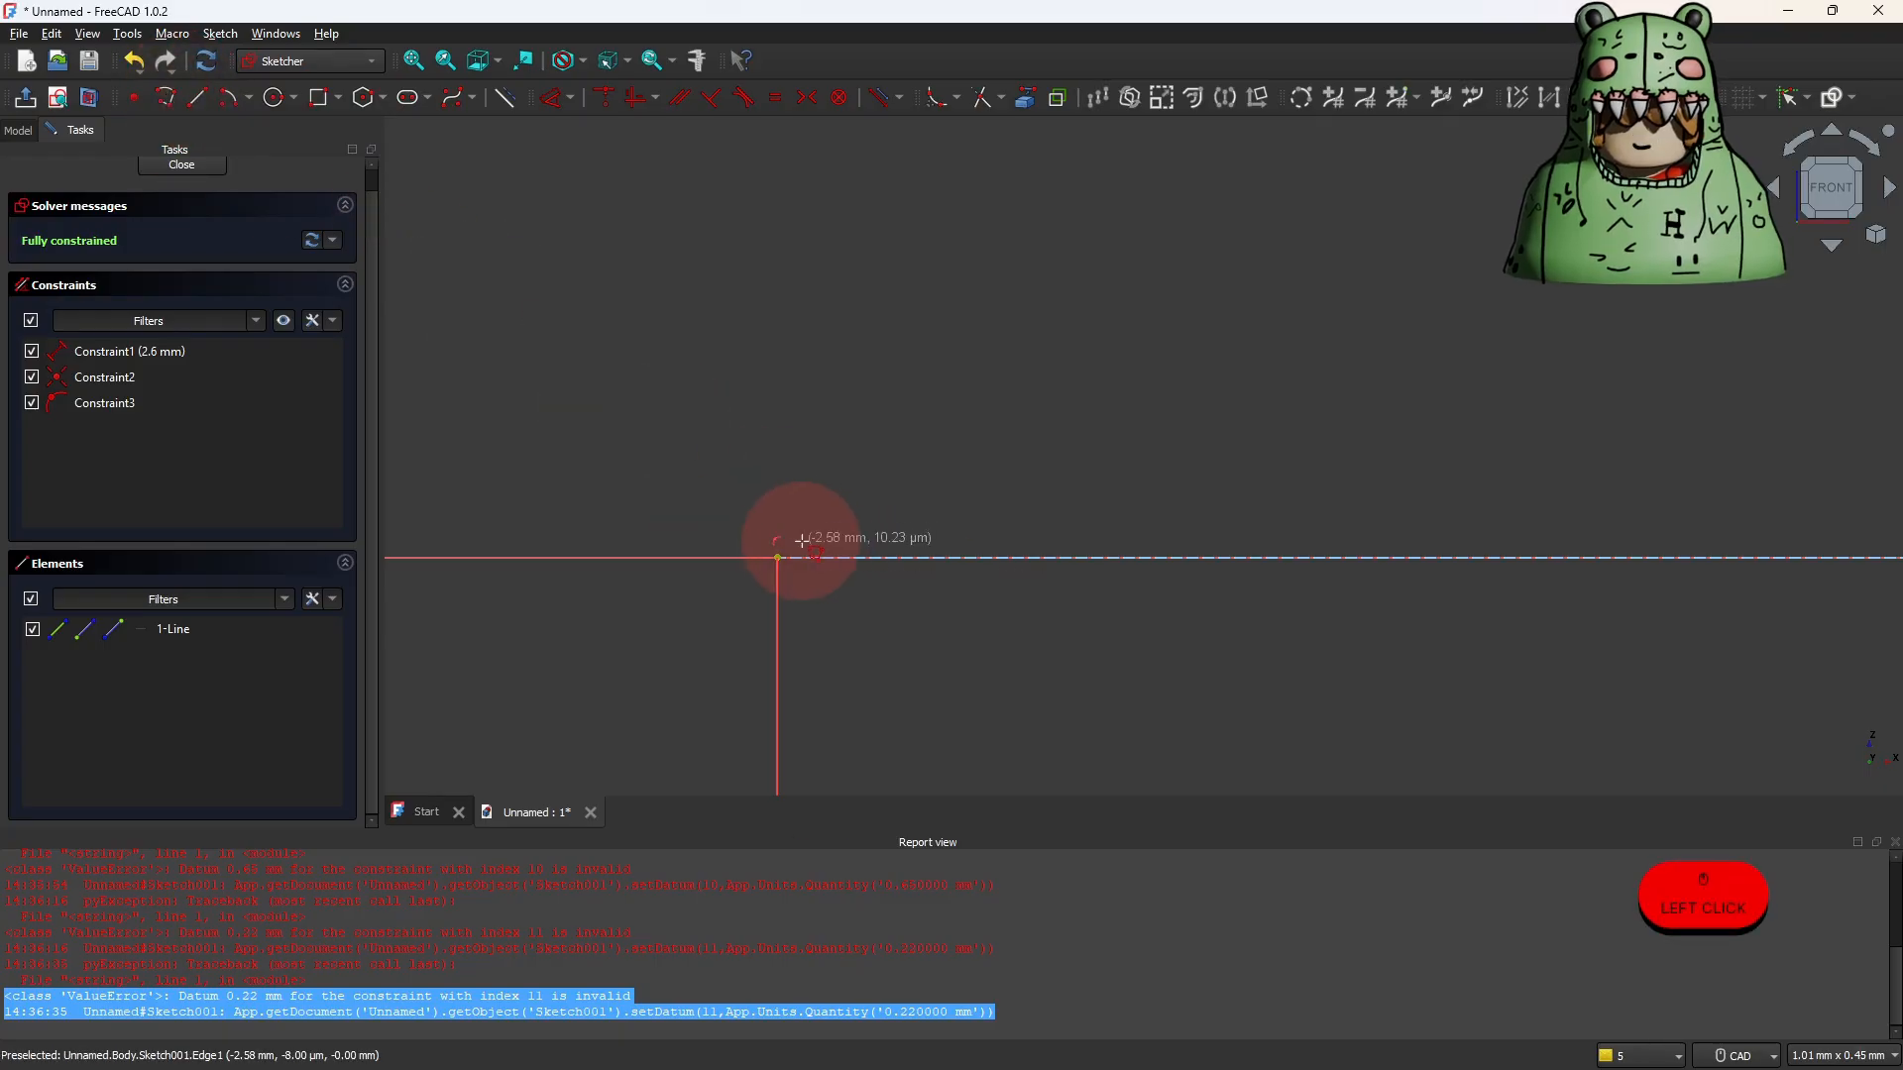
right_click(450, 188)
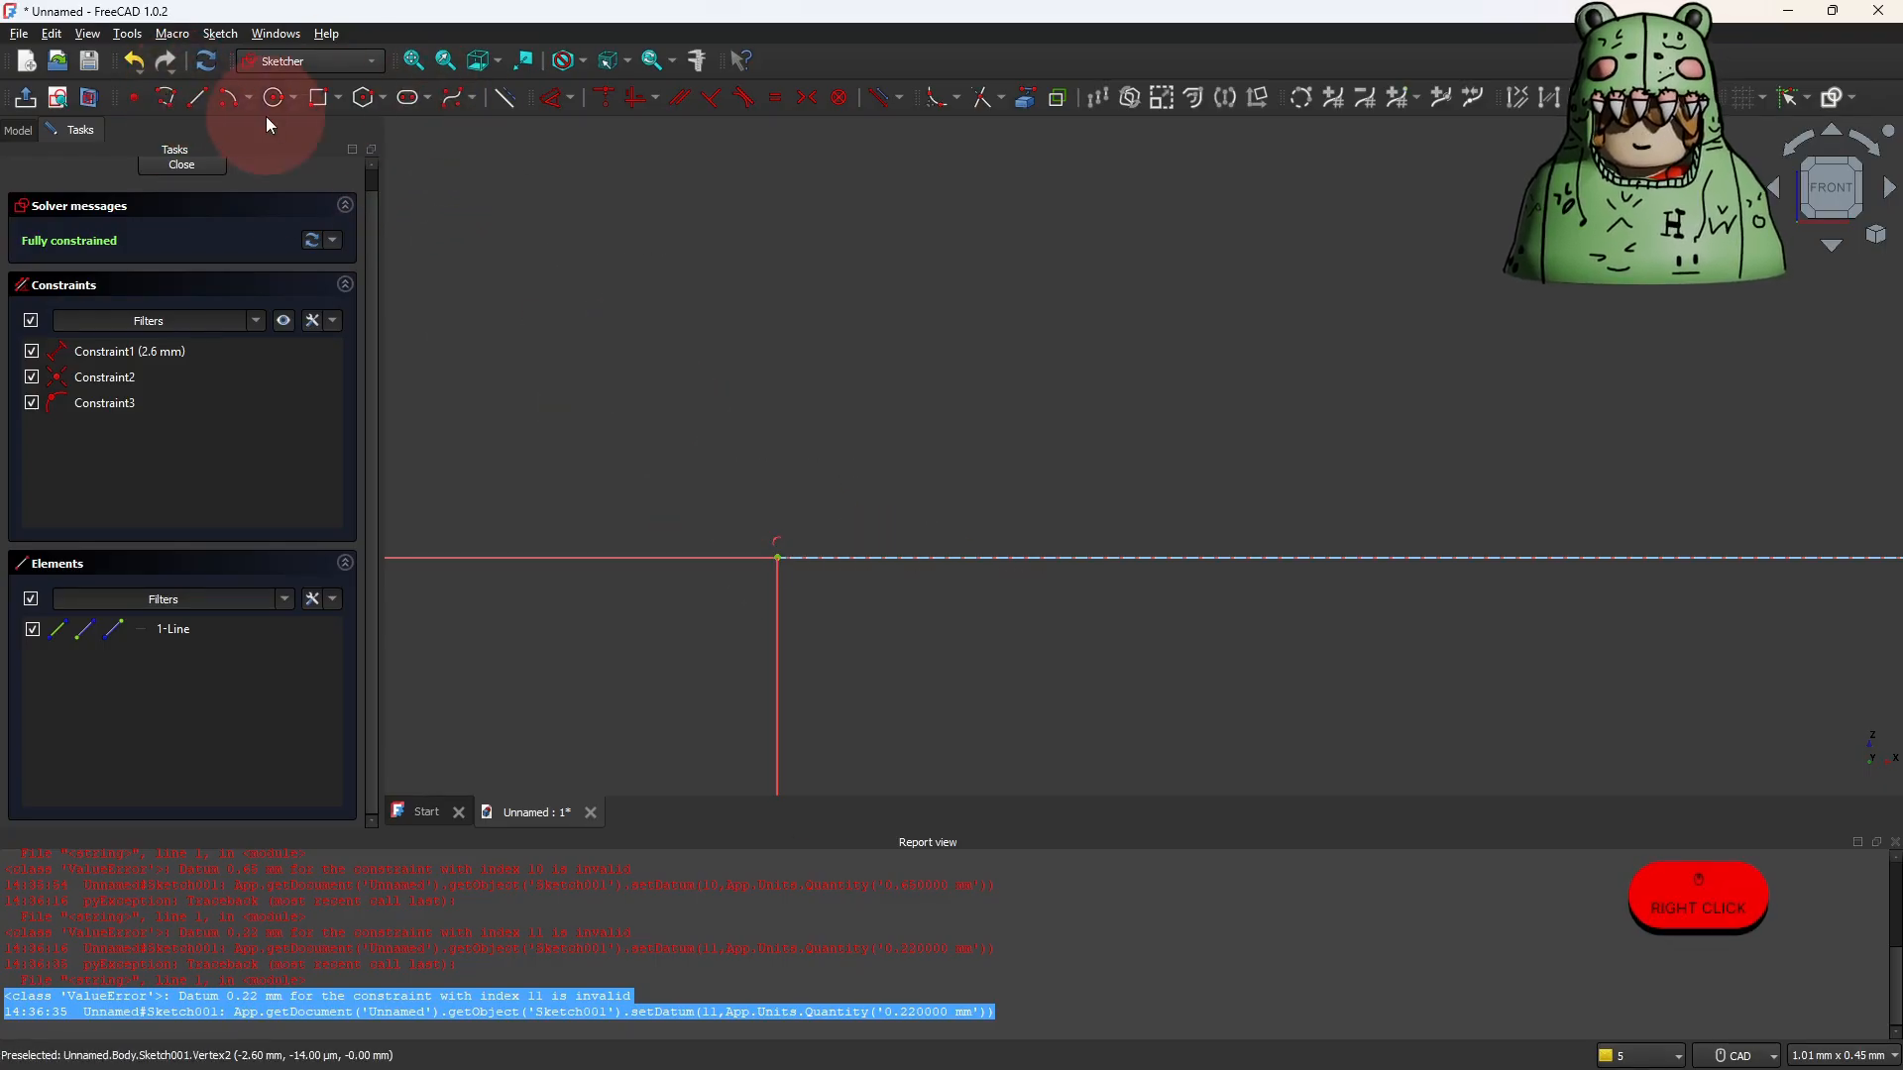
left_click(199, 97)
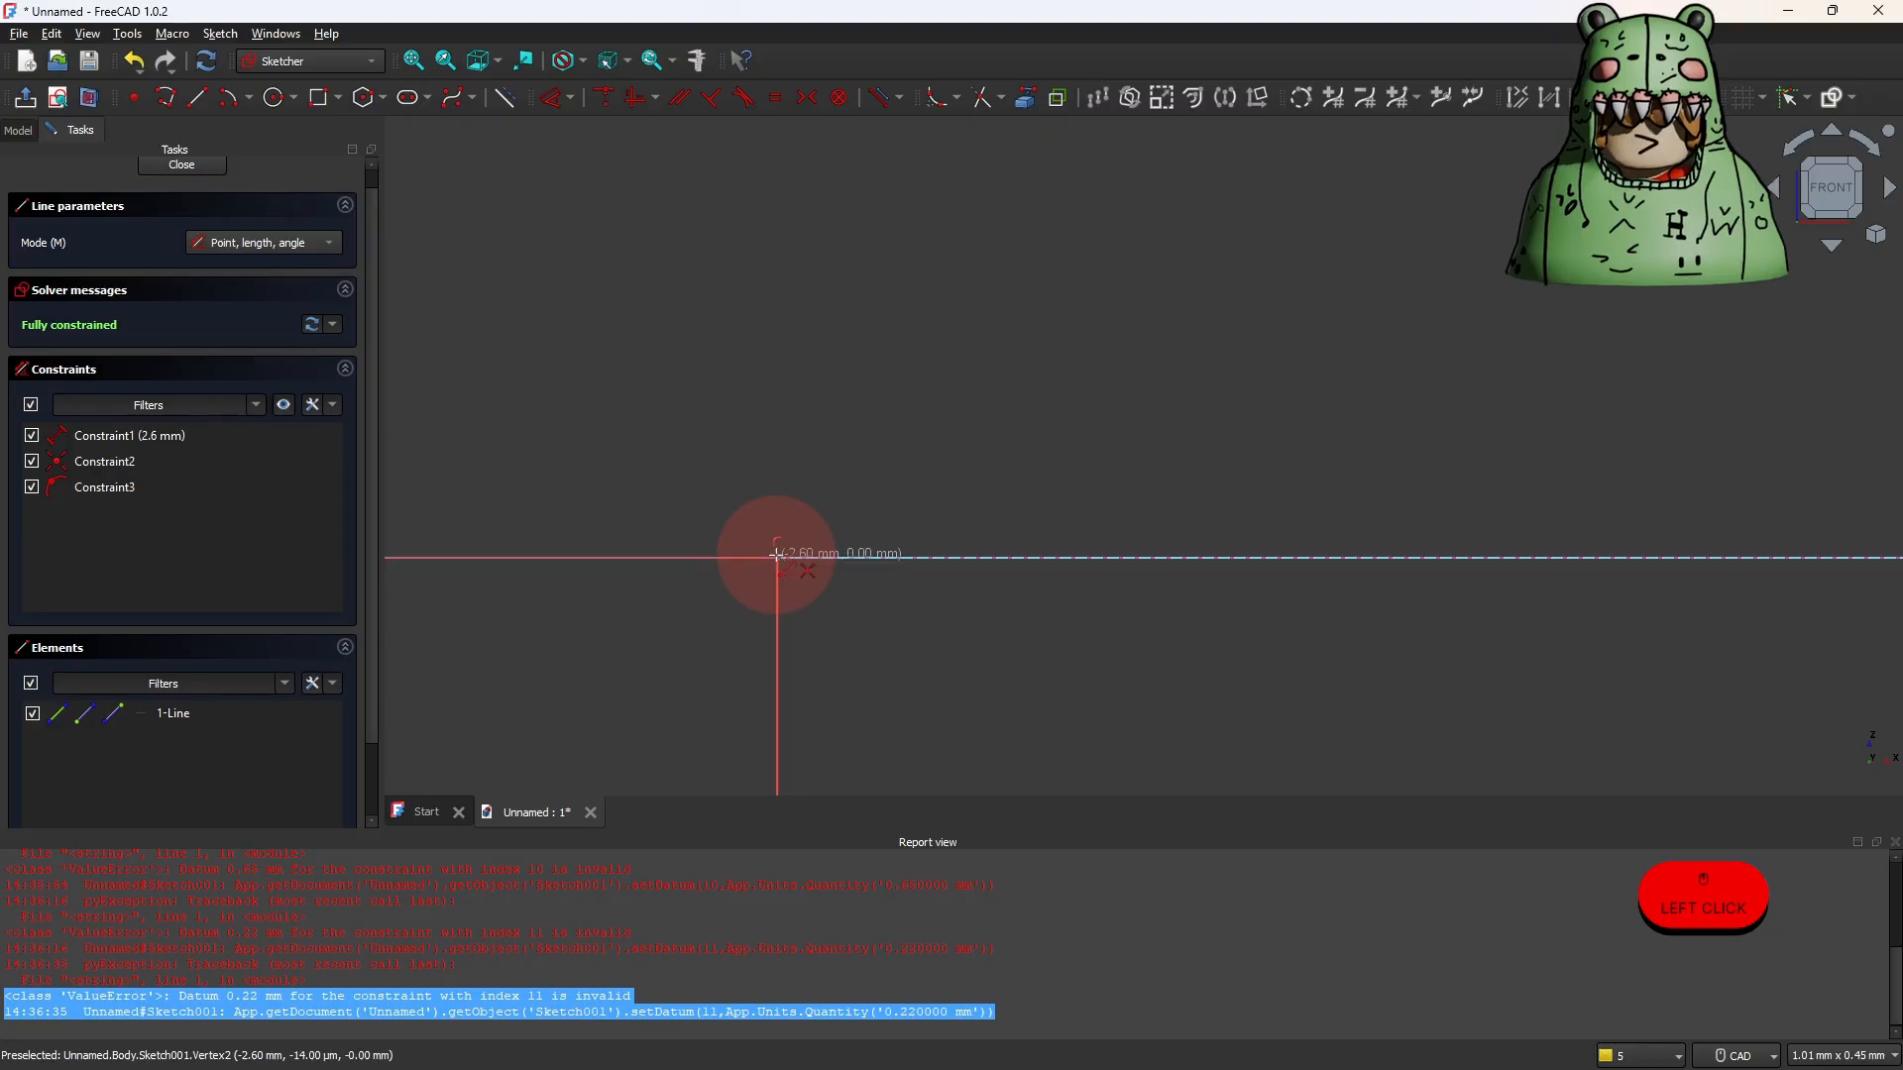
left_click(776, 555)
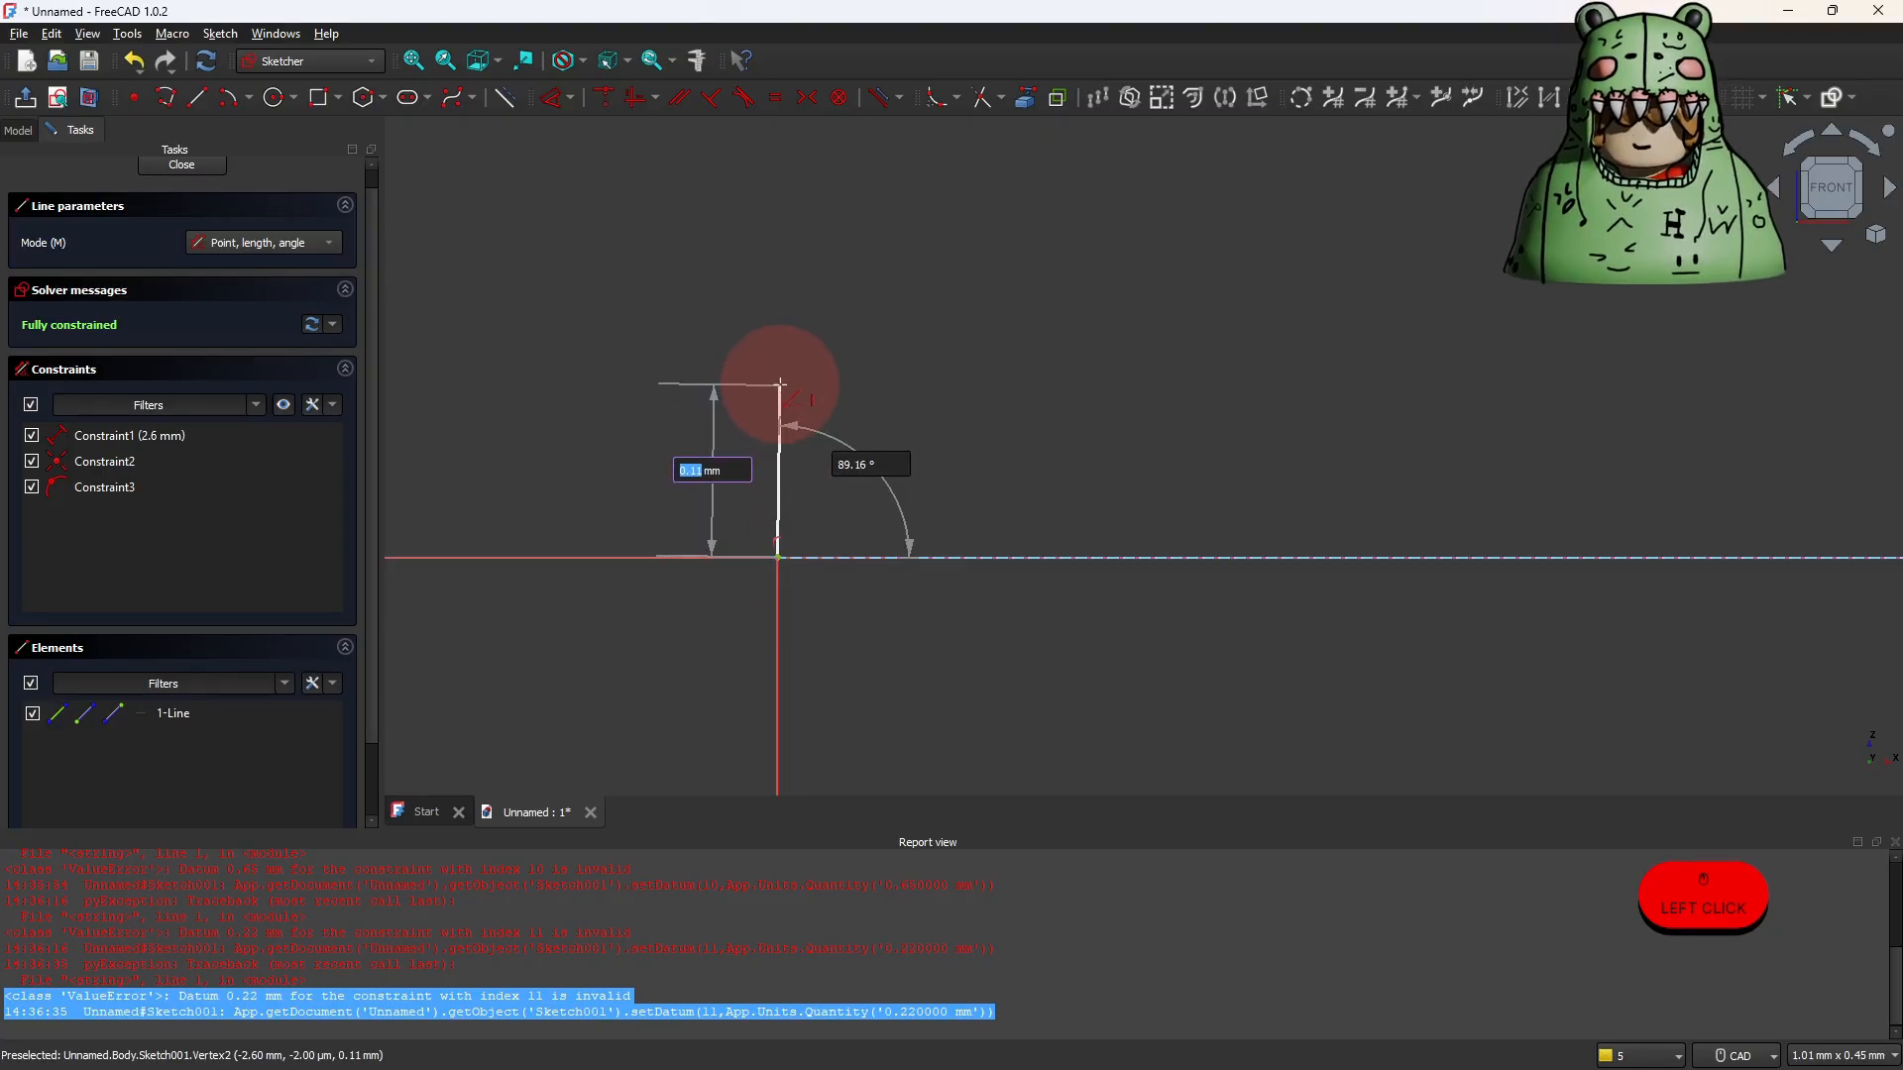
left_click(779, 384)
right_click(889, 407)
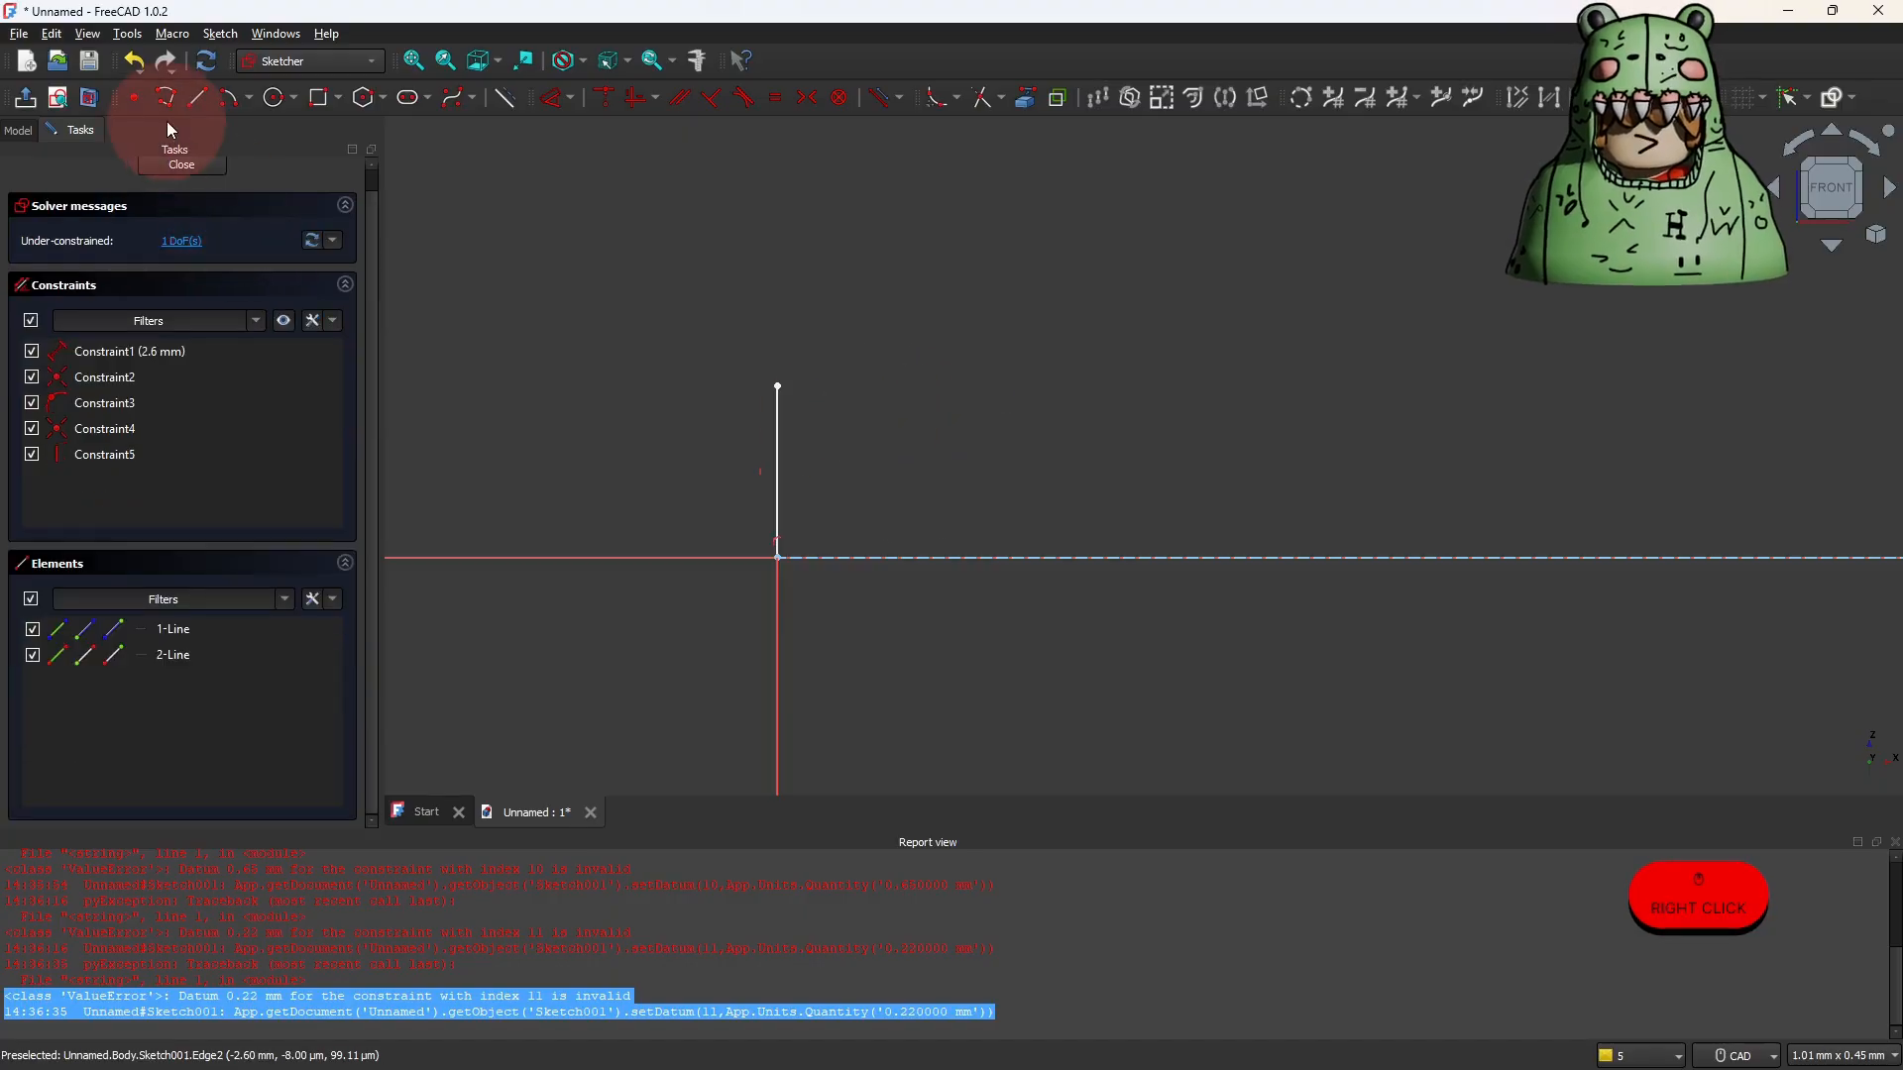
Close a triangle on the vertical line with two slanted lines meeting at a tip about 0.17 mm inward.
left_click(166, 103)
left_click(777, 383)
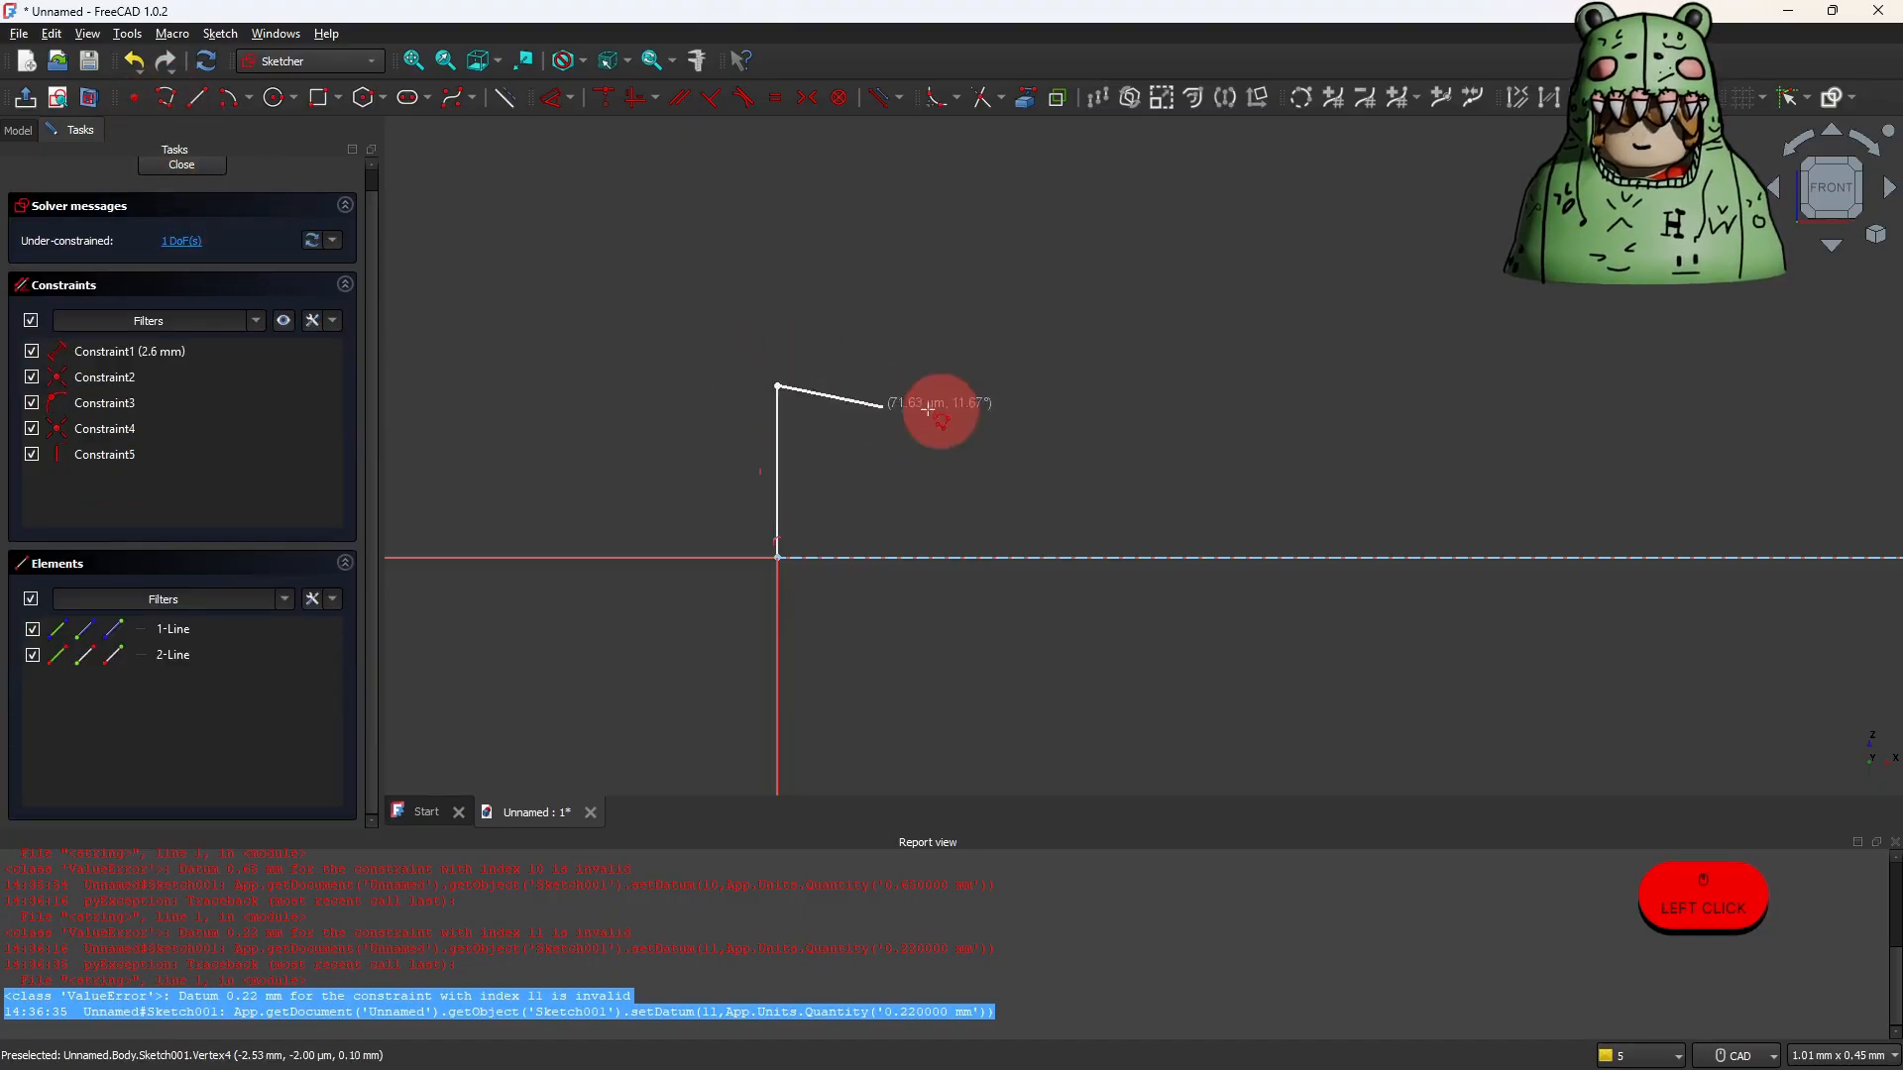
left_click(1031, 431)
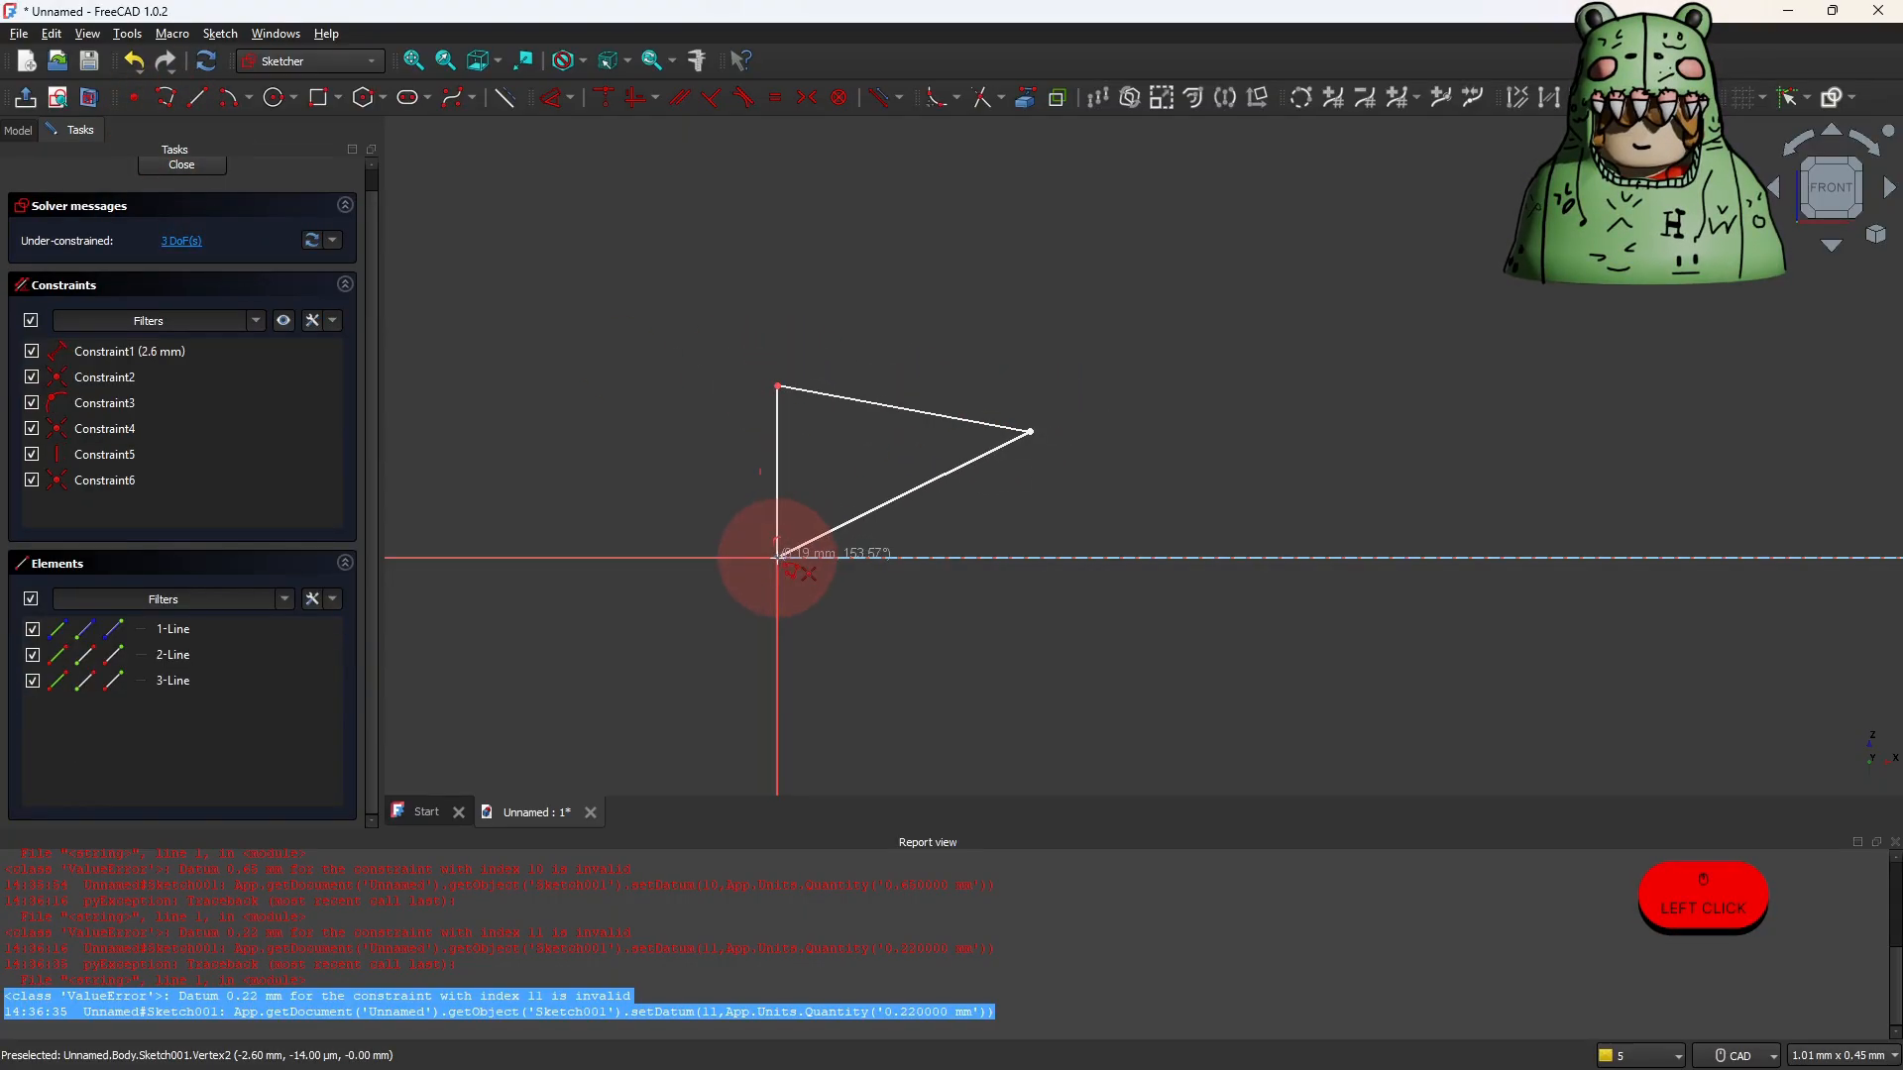
left_click(777, 557)
right_click(895, 477)
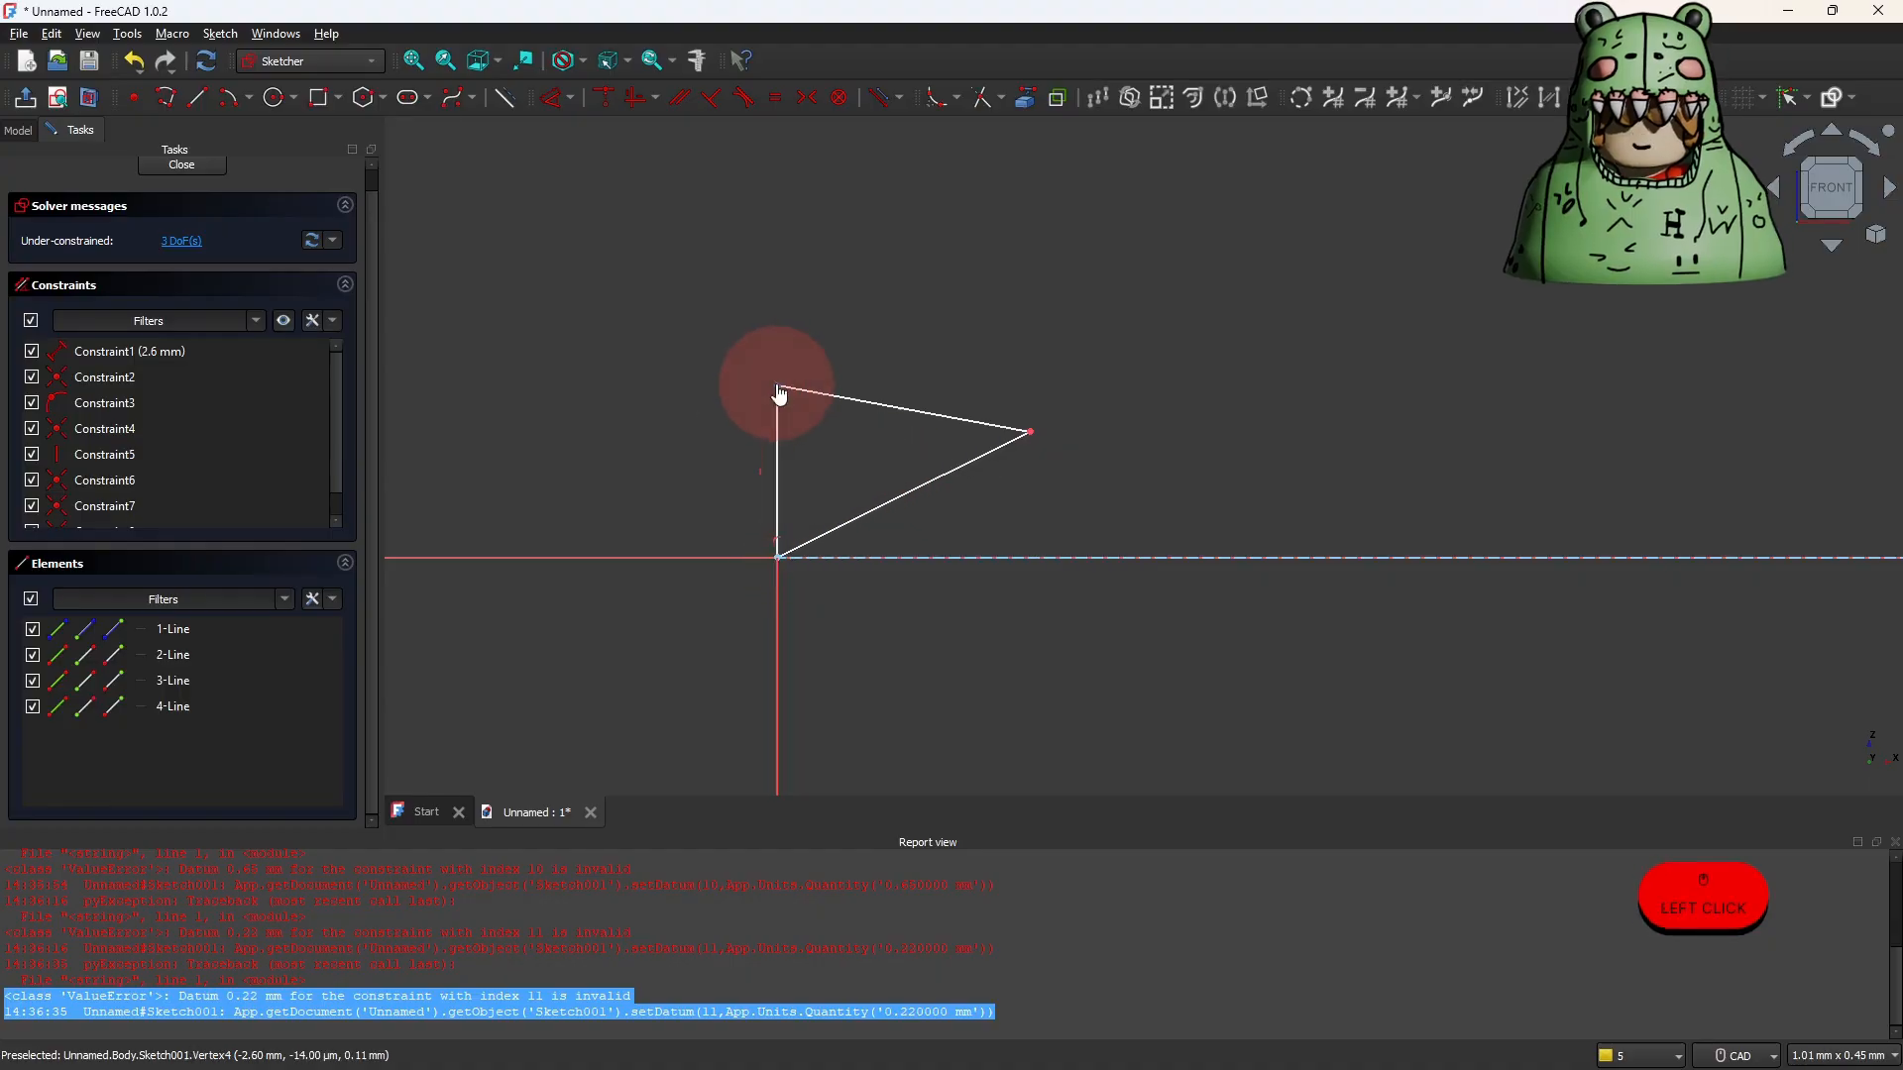
Enlarge the triangle by moving its upper corner to about 0.15 mm high and its tip to about 0.2 mm from the vertical line.
left_click_drag(779, 394, 883, 367)
left_click_drag(779, 556, 907, 492)
left_click_drag(780, 553, 923, 552)
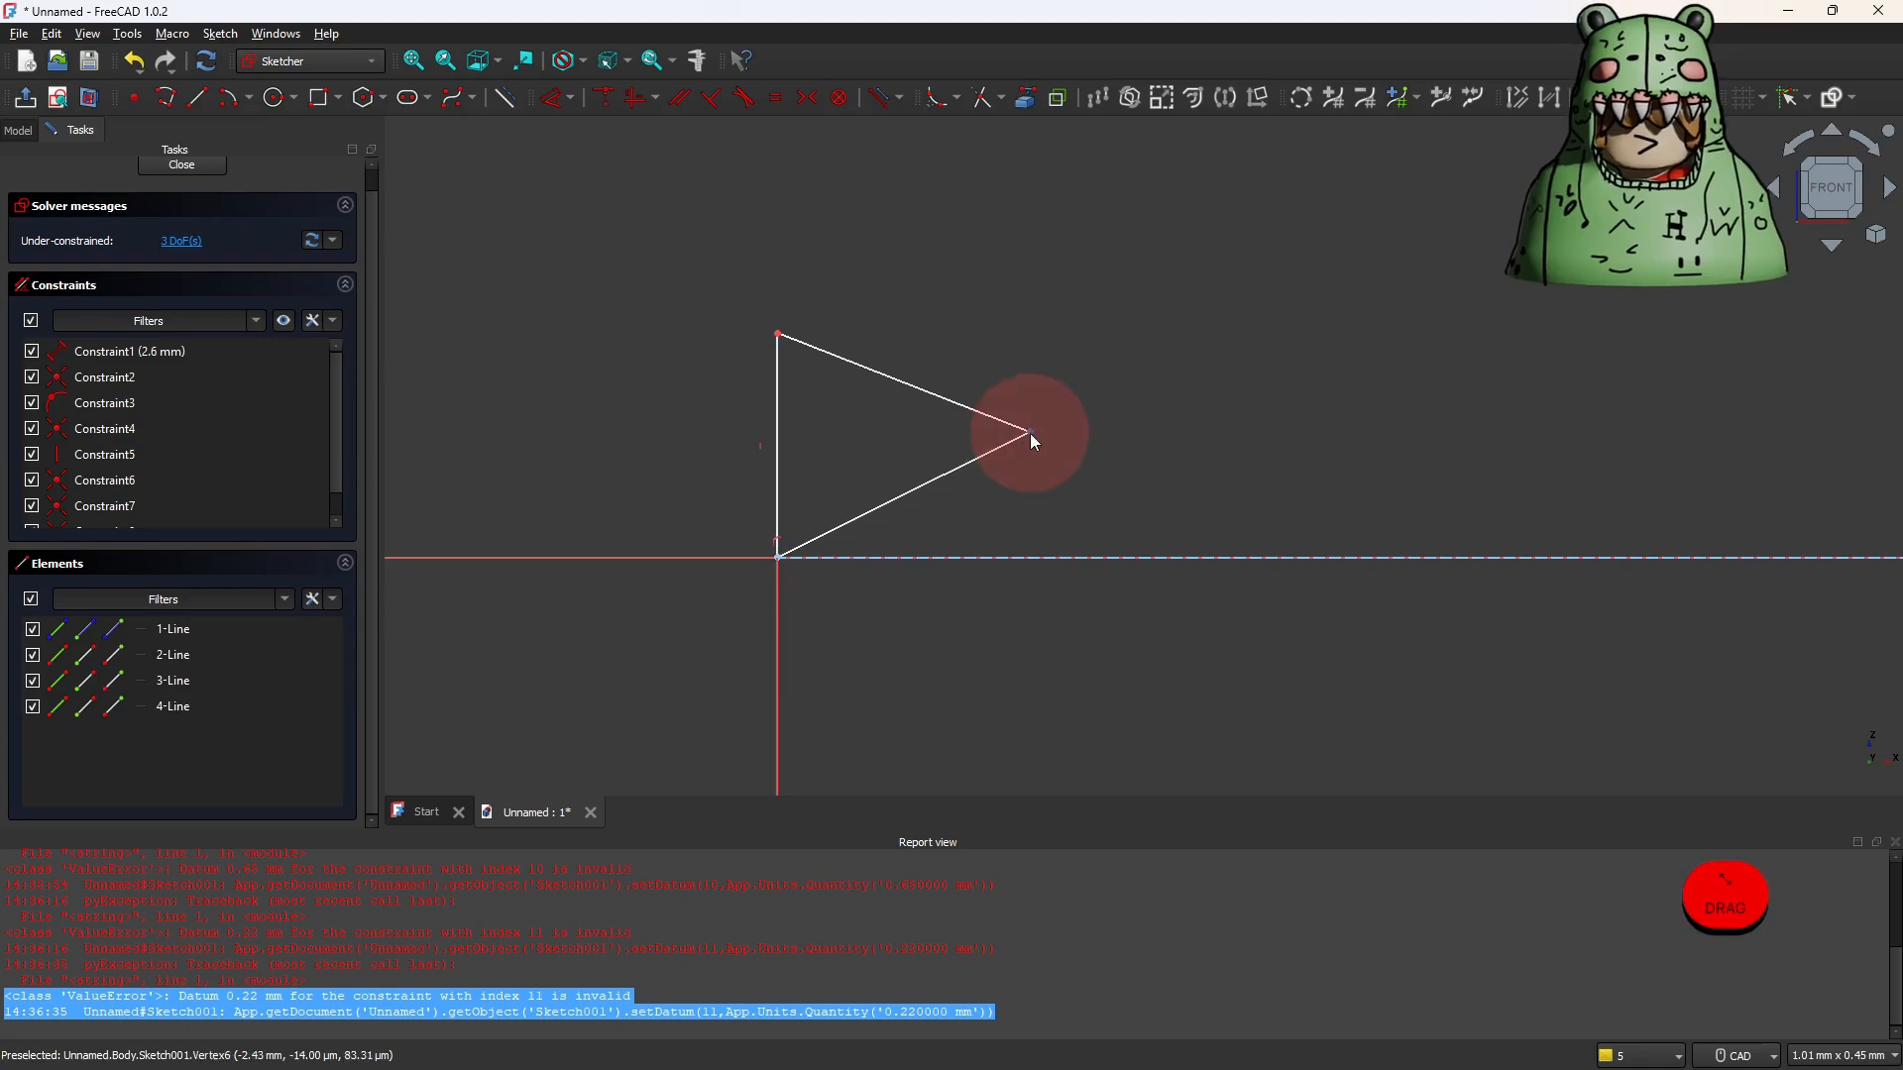
left_click_drag(1030, 432, 1079, 437)
Constrain the triangle's two slanted lines to equal length.
left_click(940, 399)
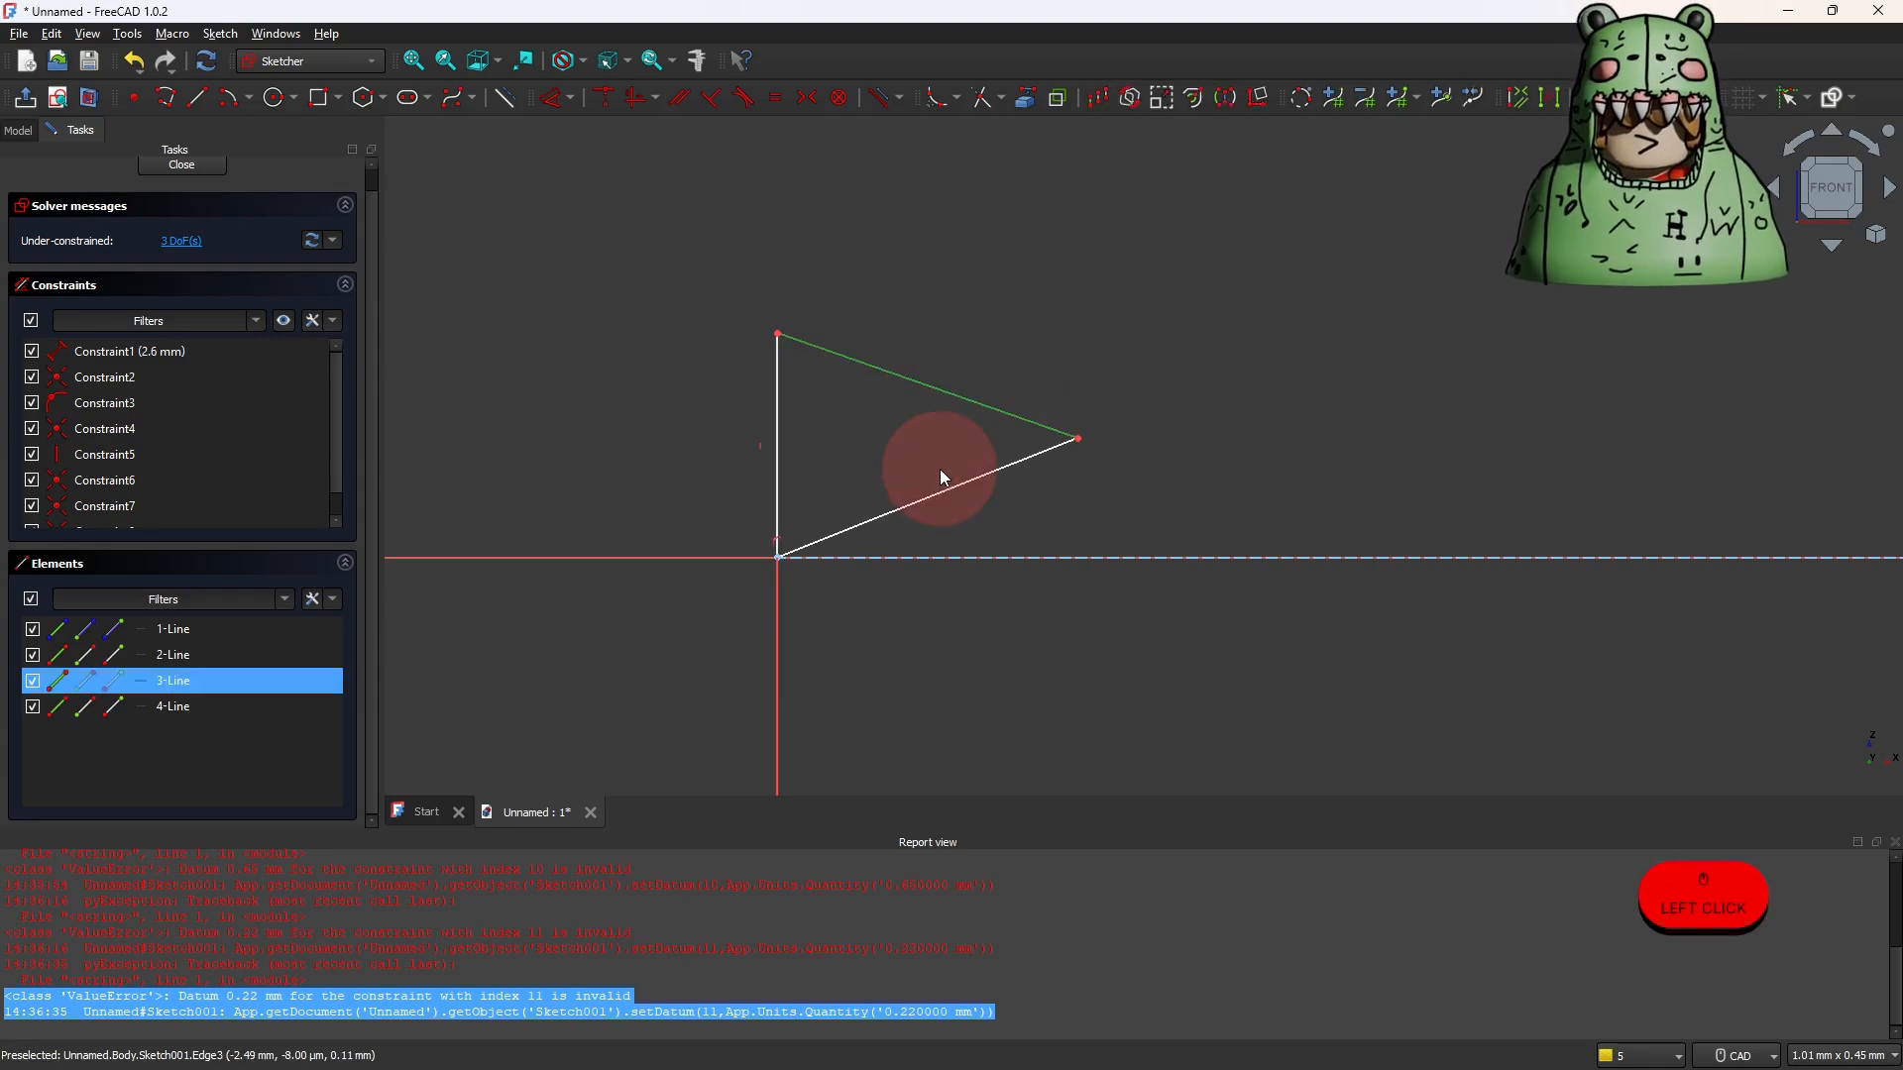
left_click(939, 494)
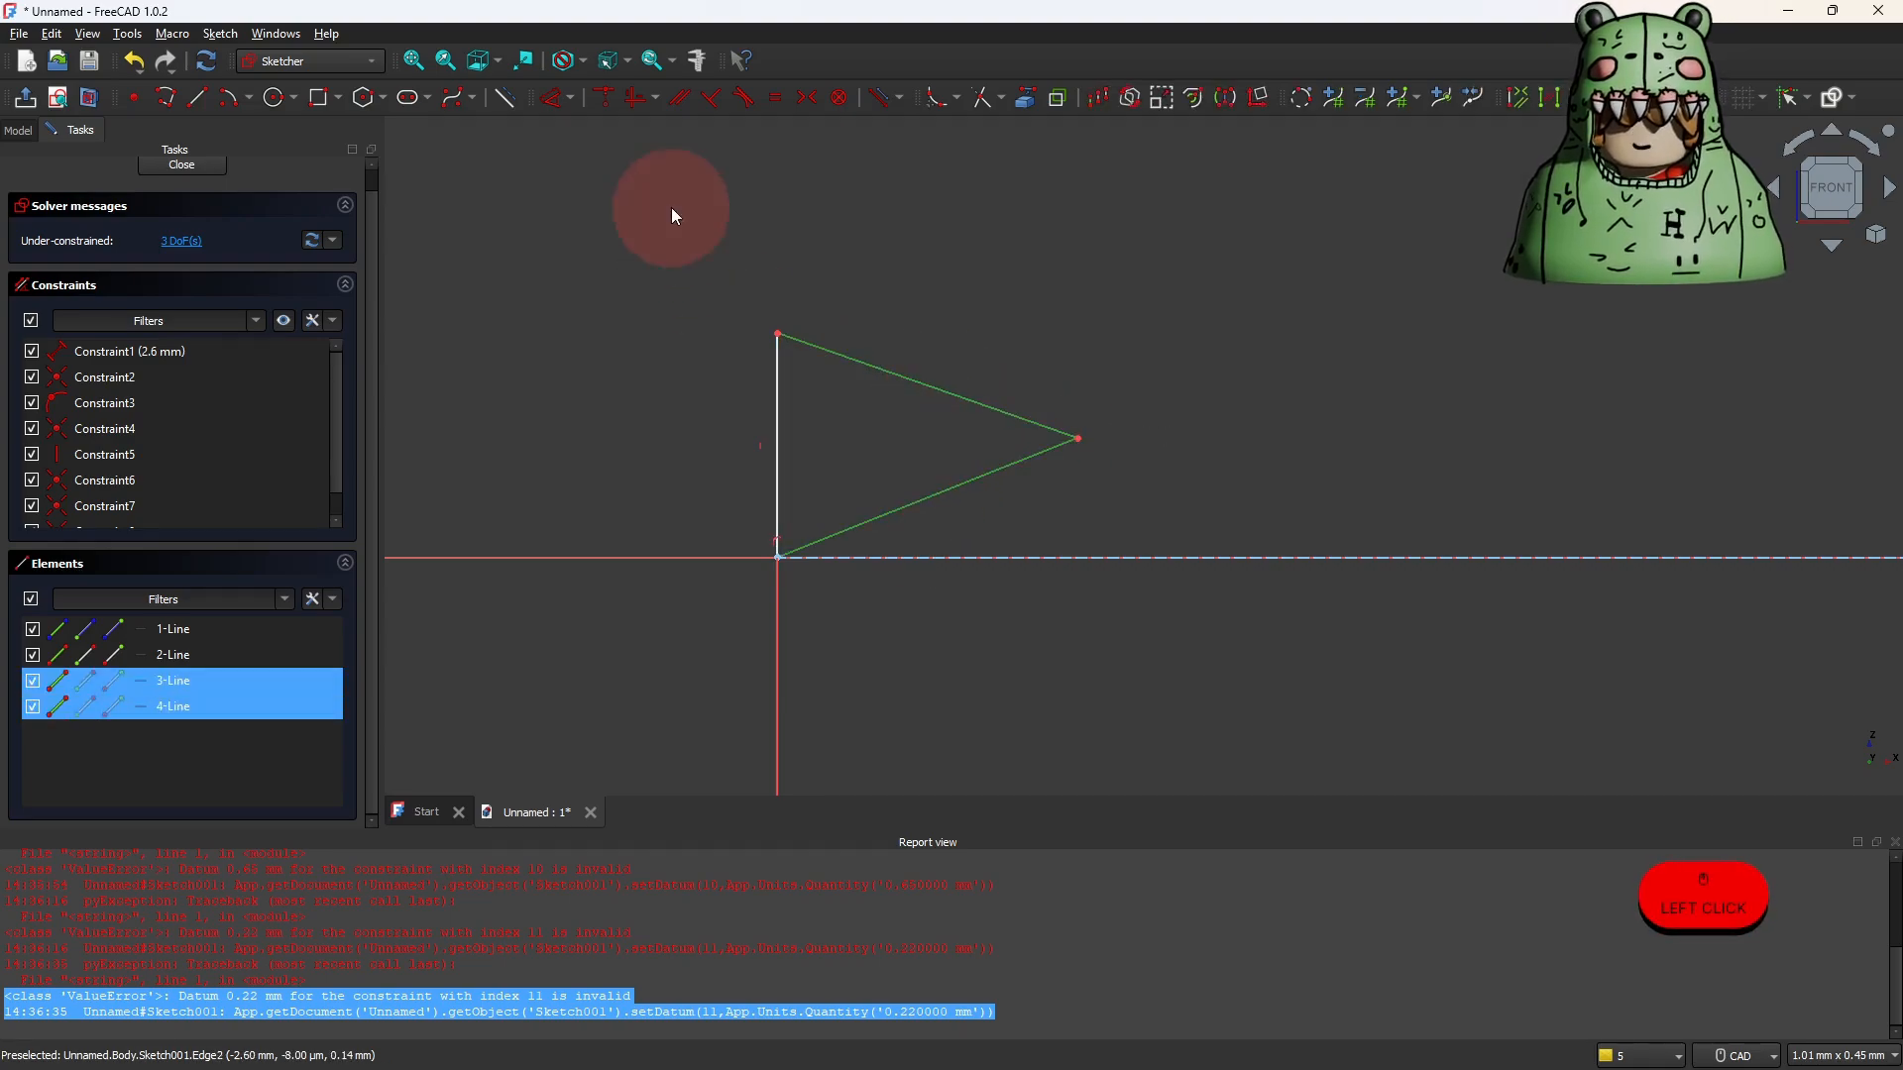
left_click(775, 97)
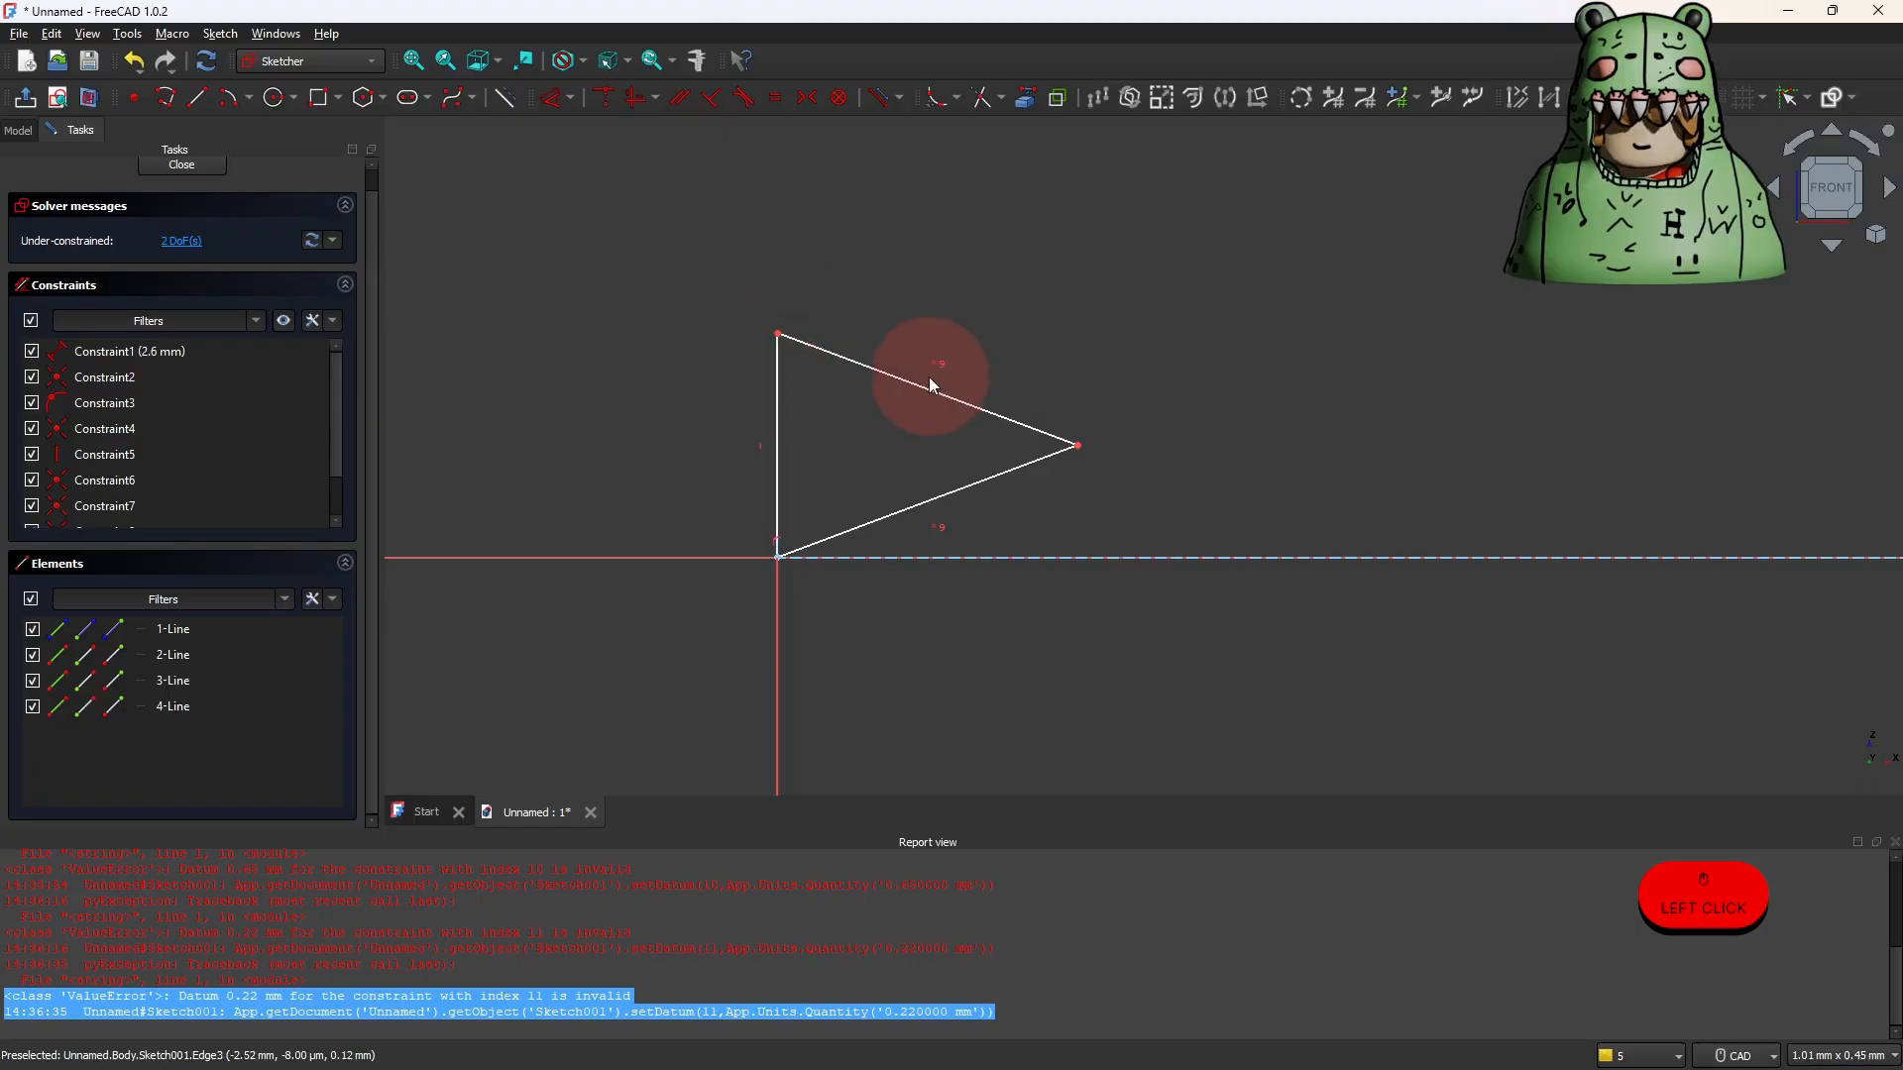
Constrain the upper slanted line's horizontal distance to 0.2 mm and place the dimension above the triangle.
left_click(892, 374)
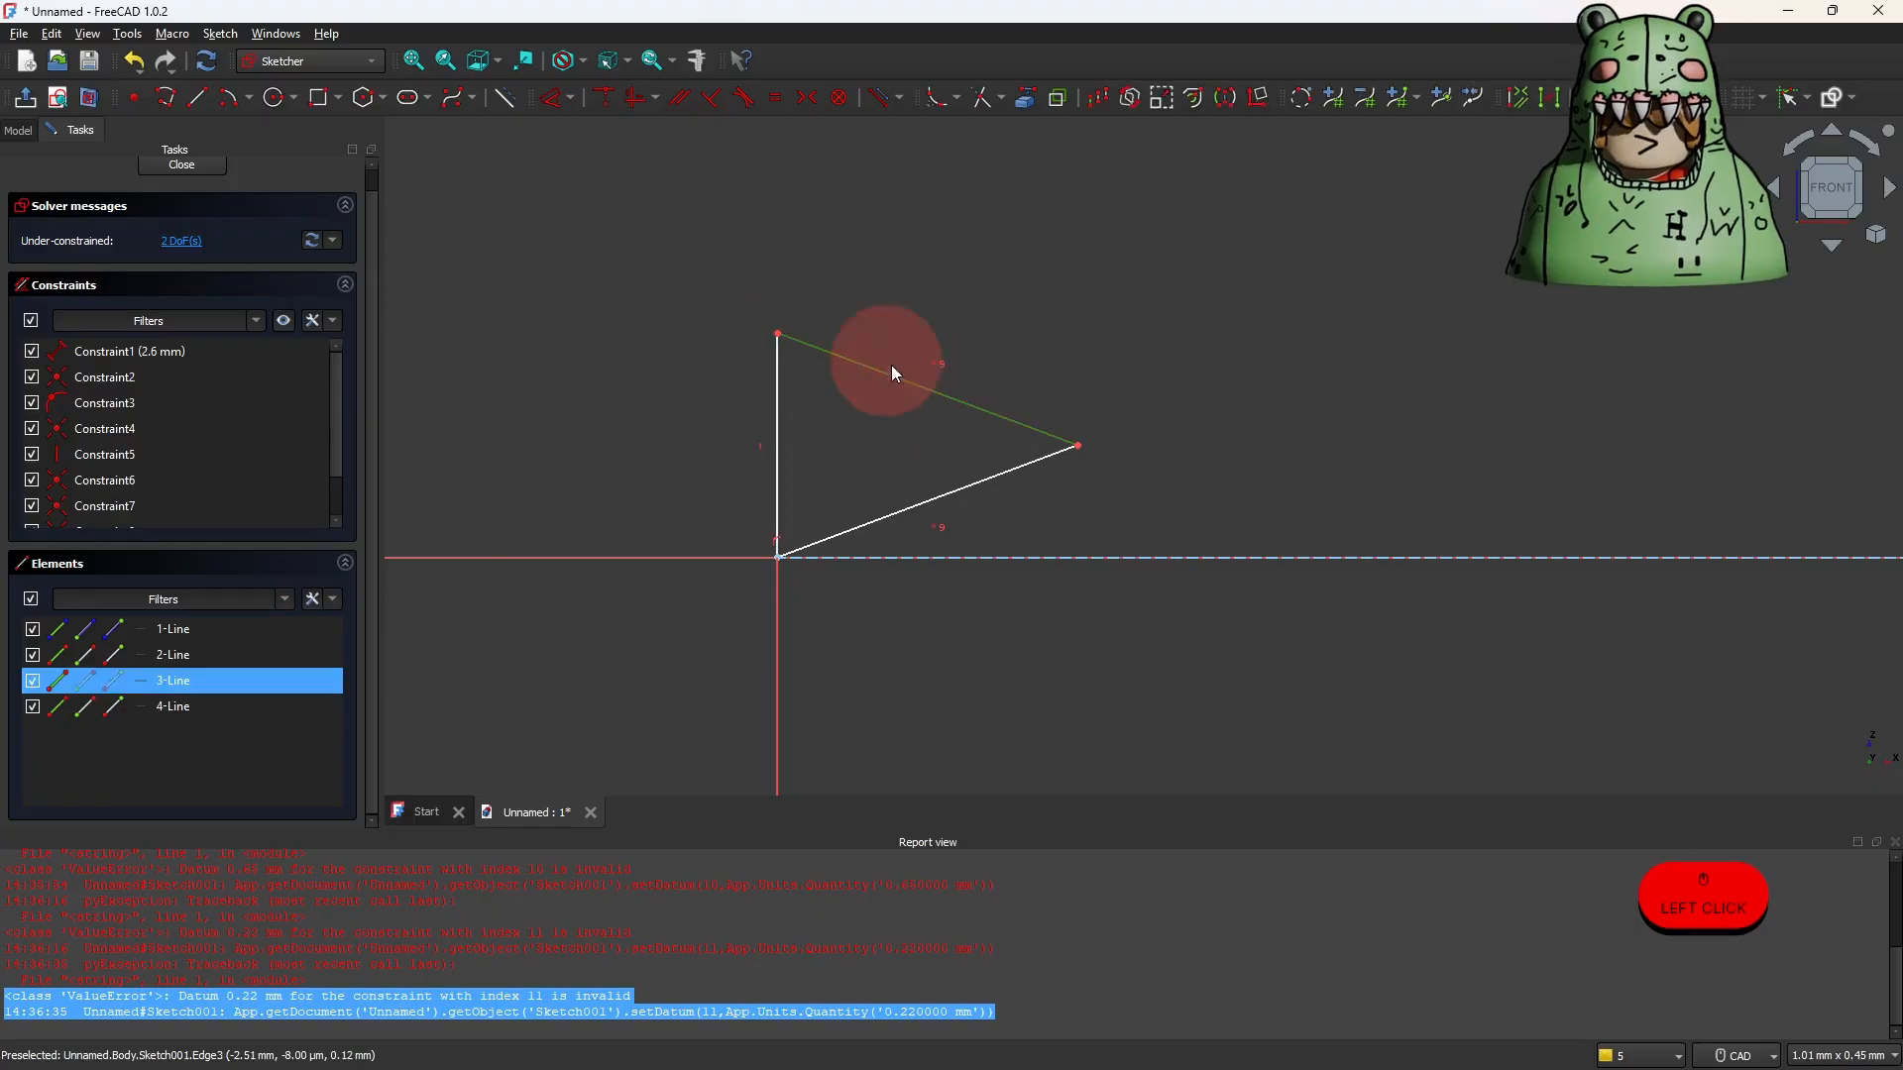
left_click(657, 98)
left_click(571, 151)
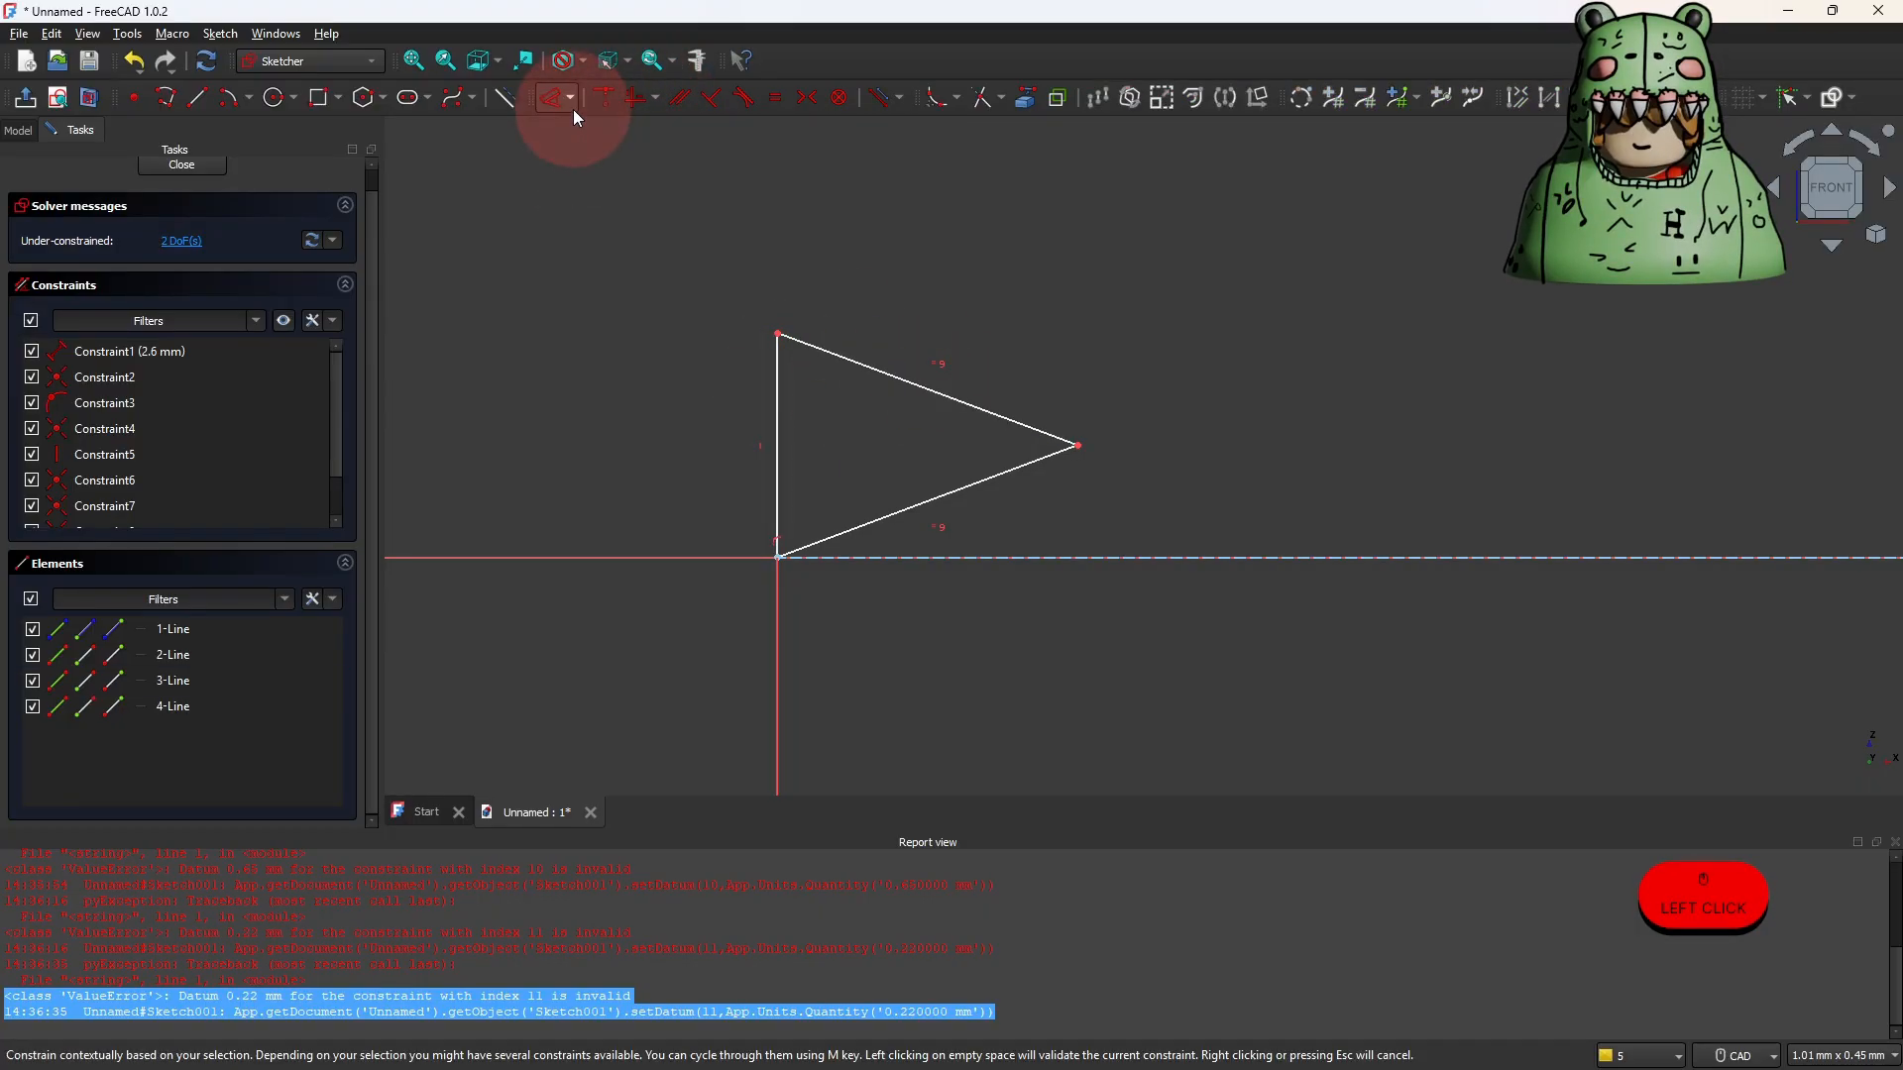
left_click(571, 102)
left_click(907, 385)
left_click(571, 98)
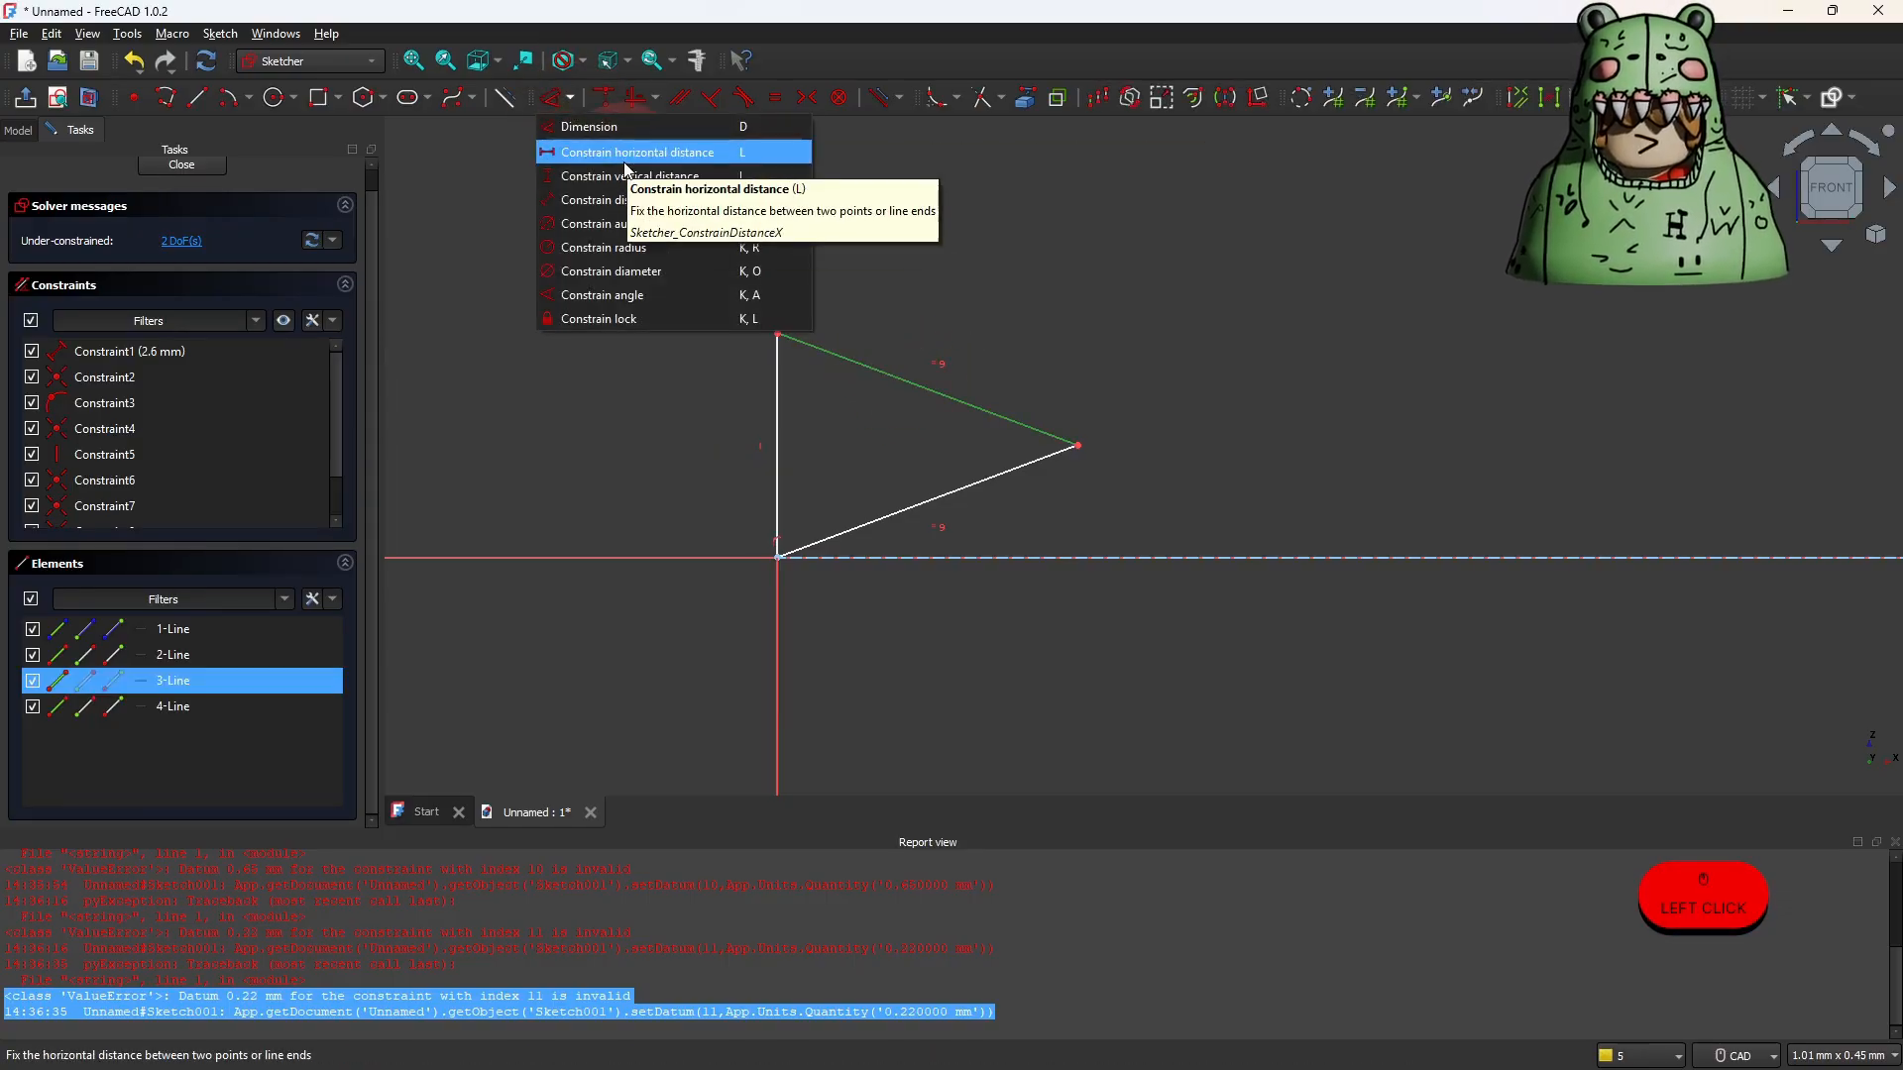
left_click(626, 157)
left_click(738, 278)
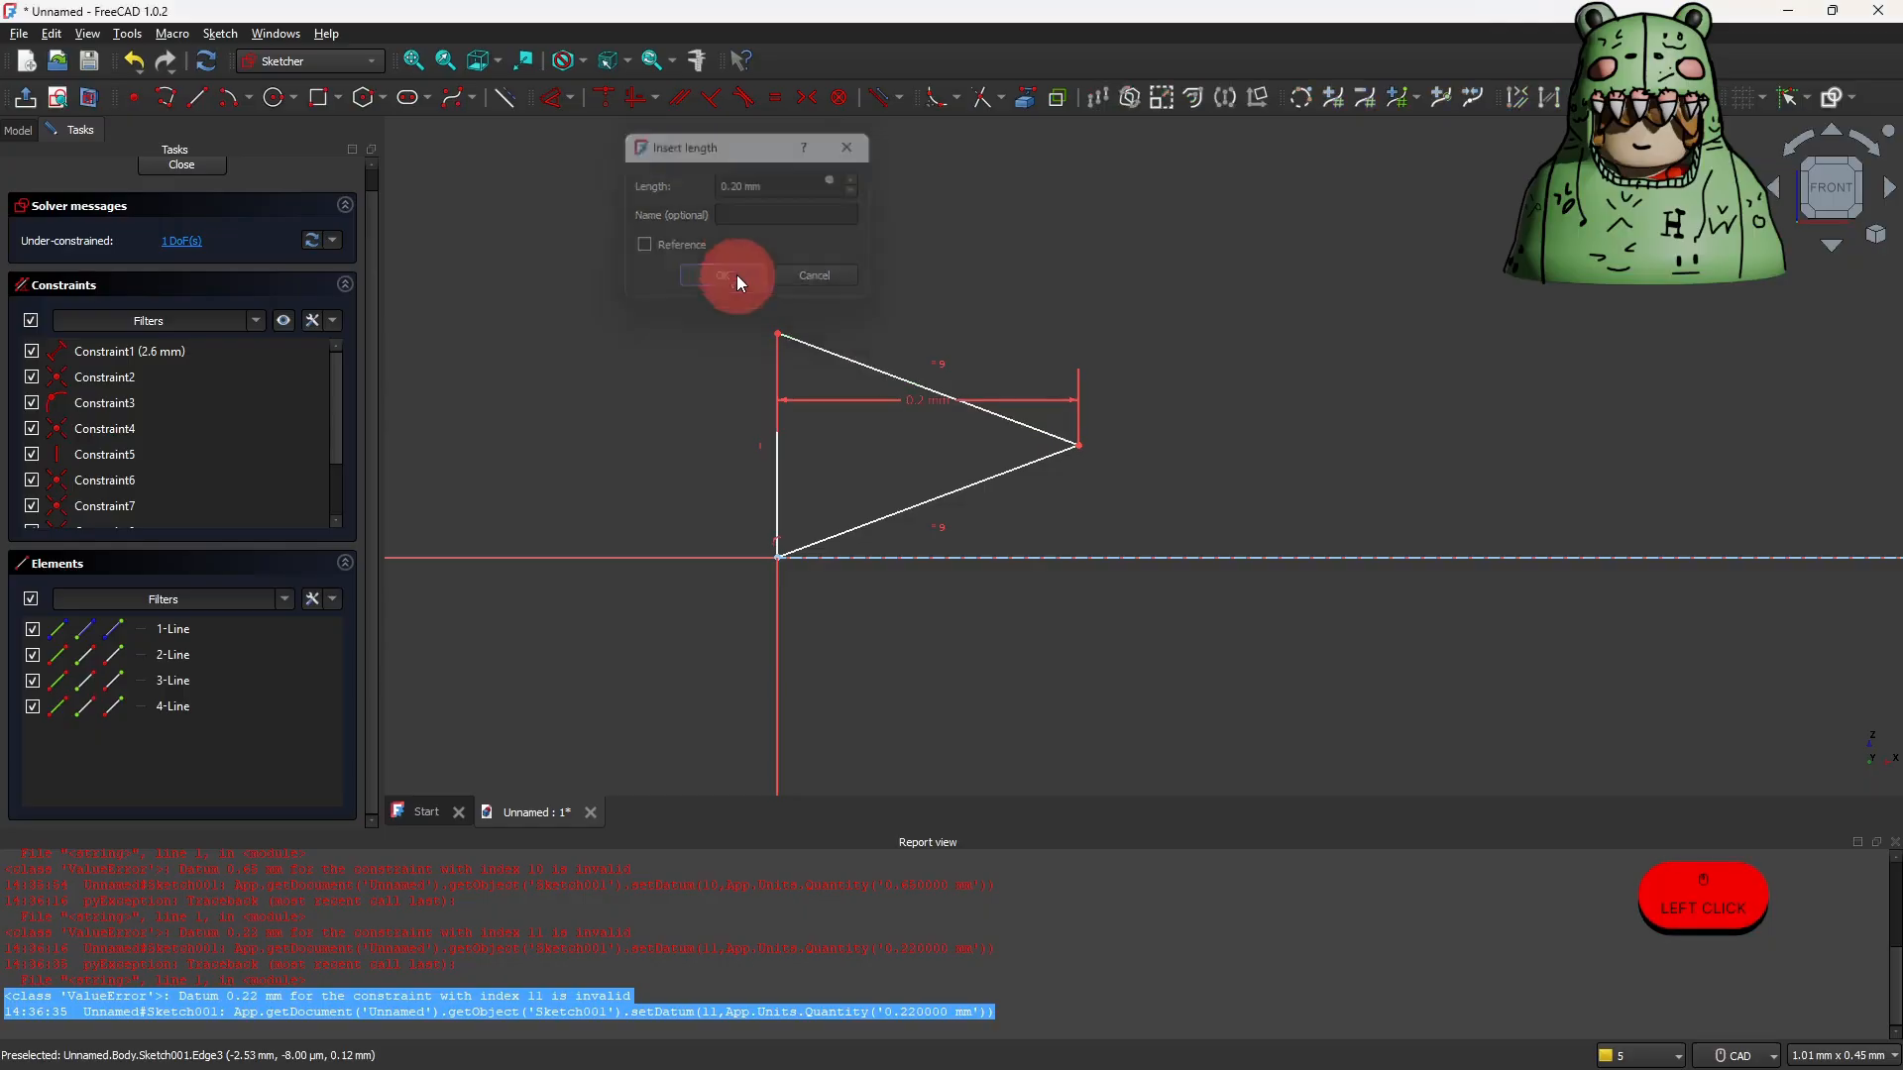
left_click_drag(896, 400, 920, 261)
Constrain the triangle's vertical side to a vertical distance of 0.15 mm and move the dimension further out from that side.
left_click(778, 433)
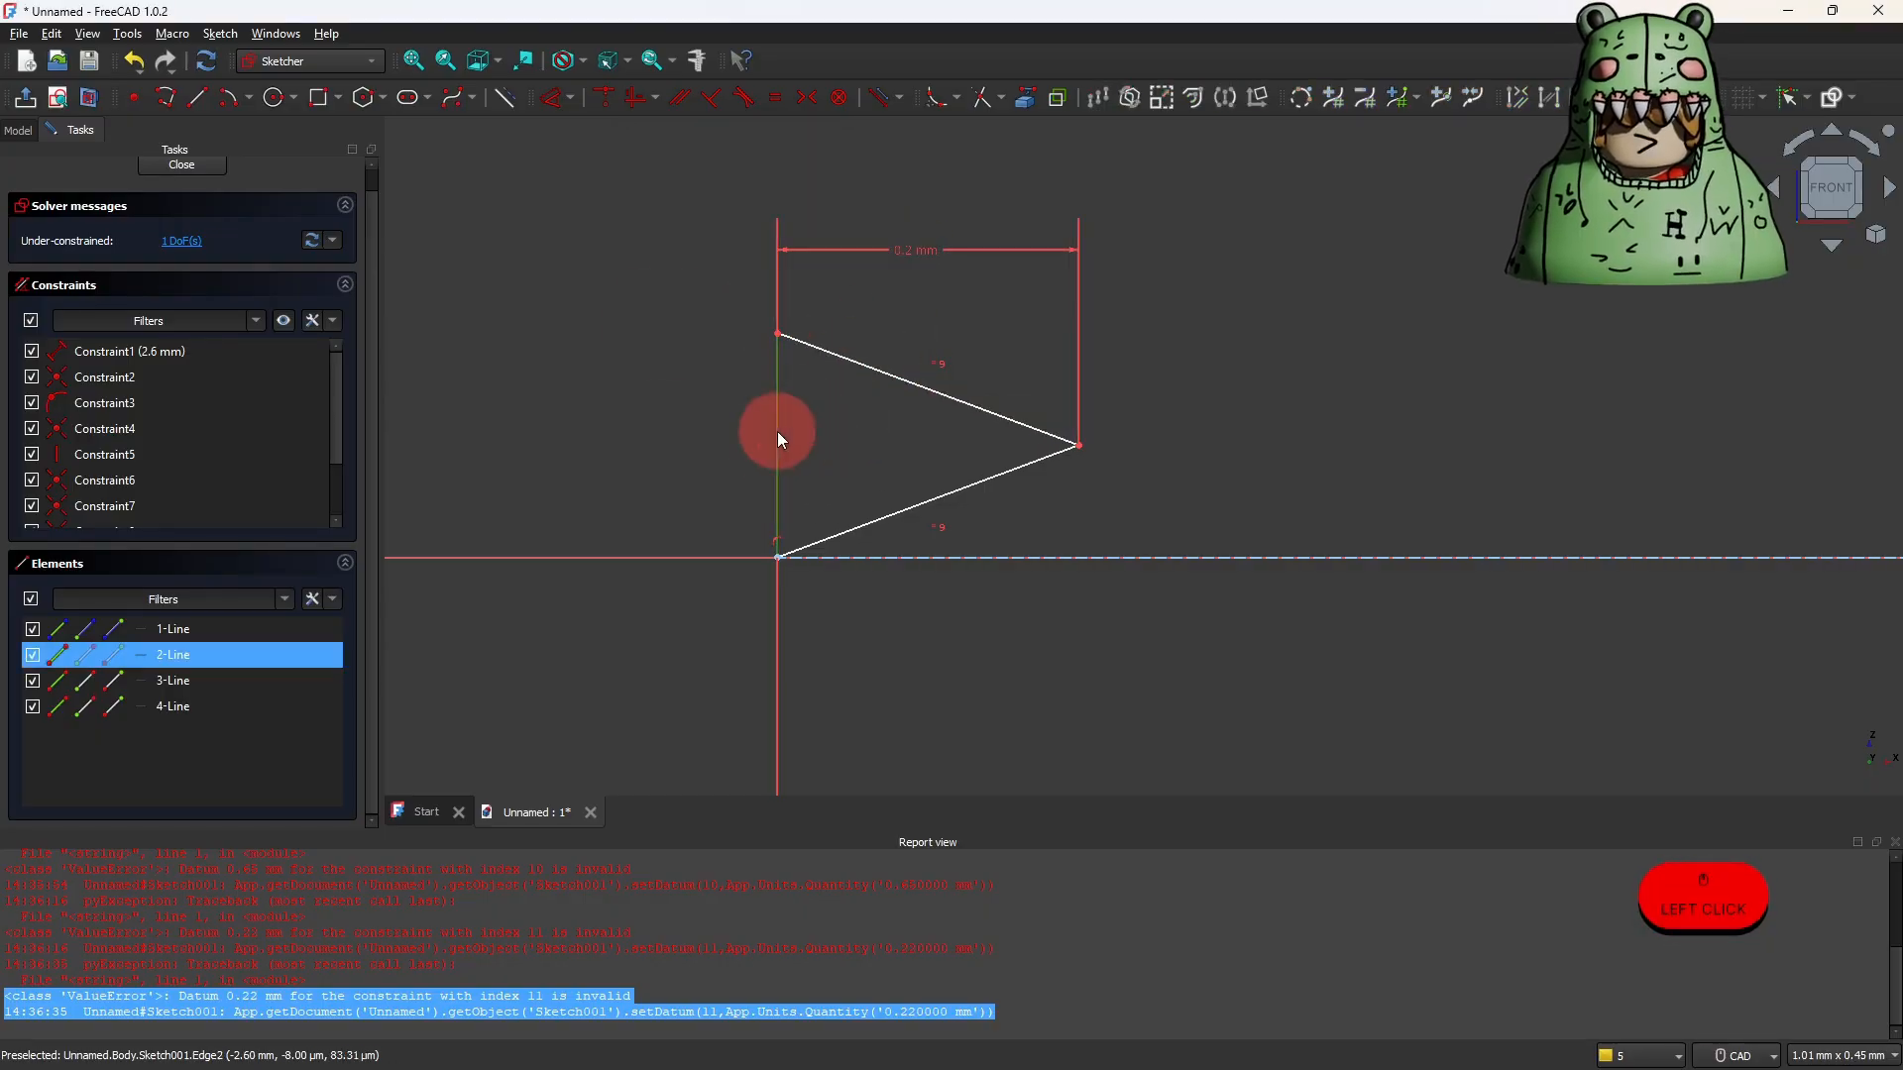
left_click(573, 103)
left_click(574, 105)
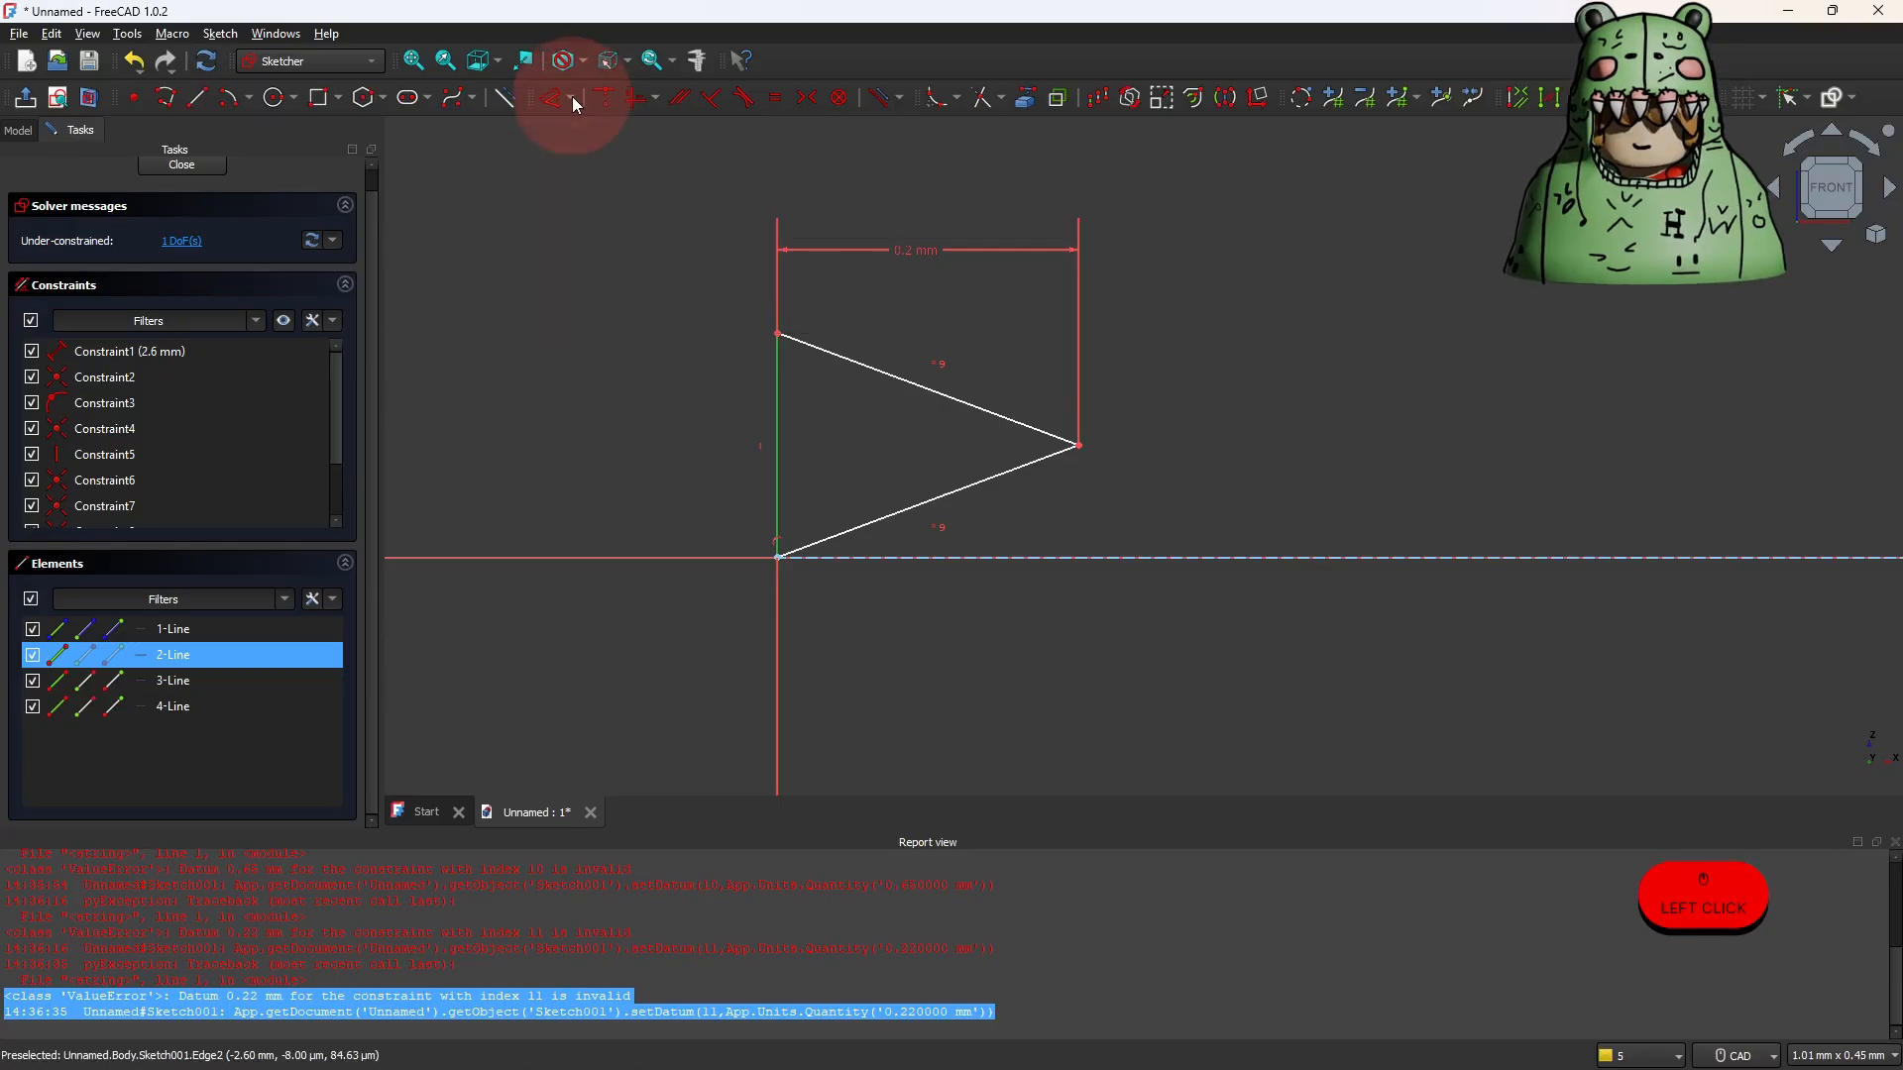
left_click(573, 104)
left_click(595, 170)
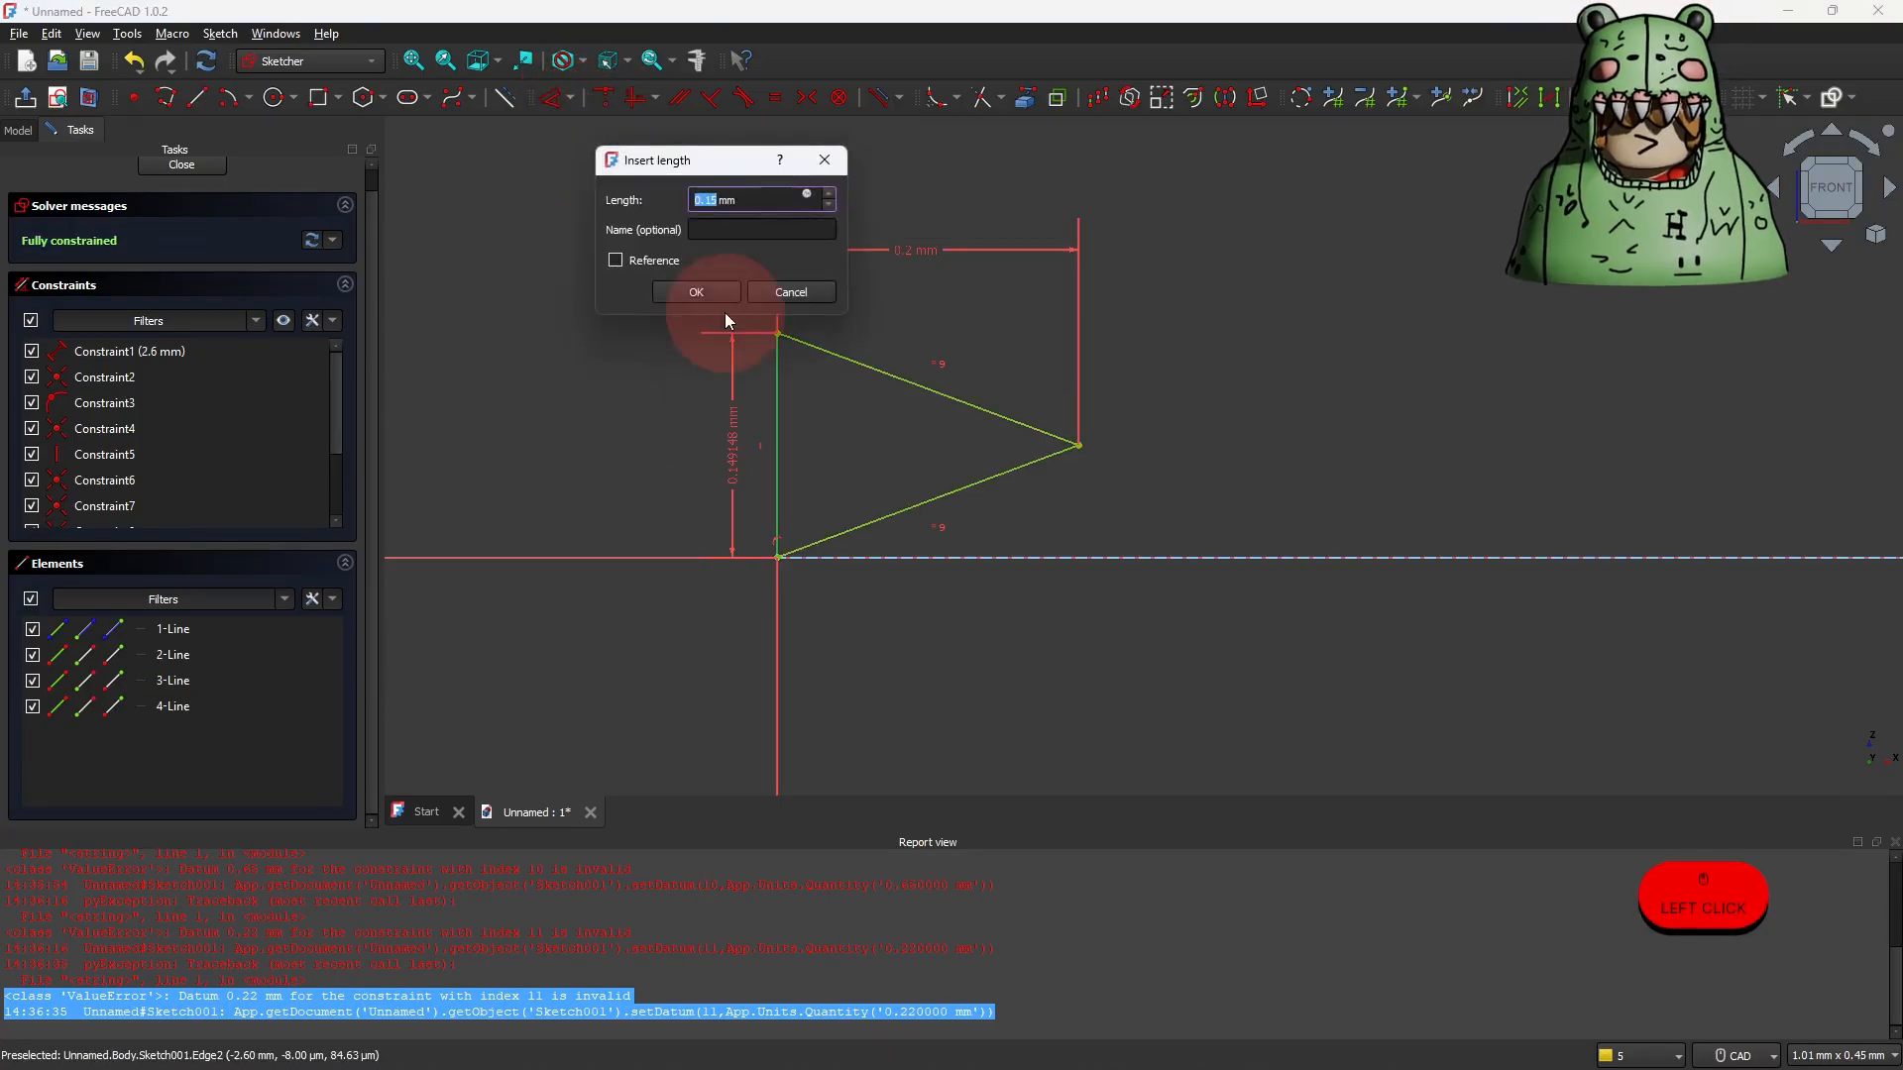
left_click(706, 293)
left_click_drag(736, 455, 671, 464)
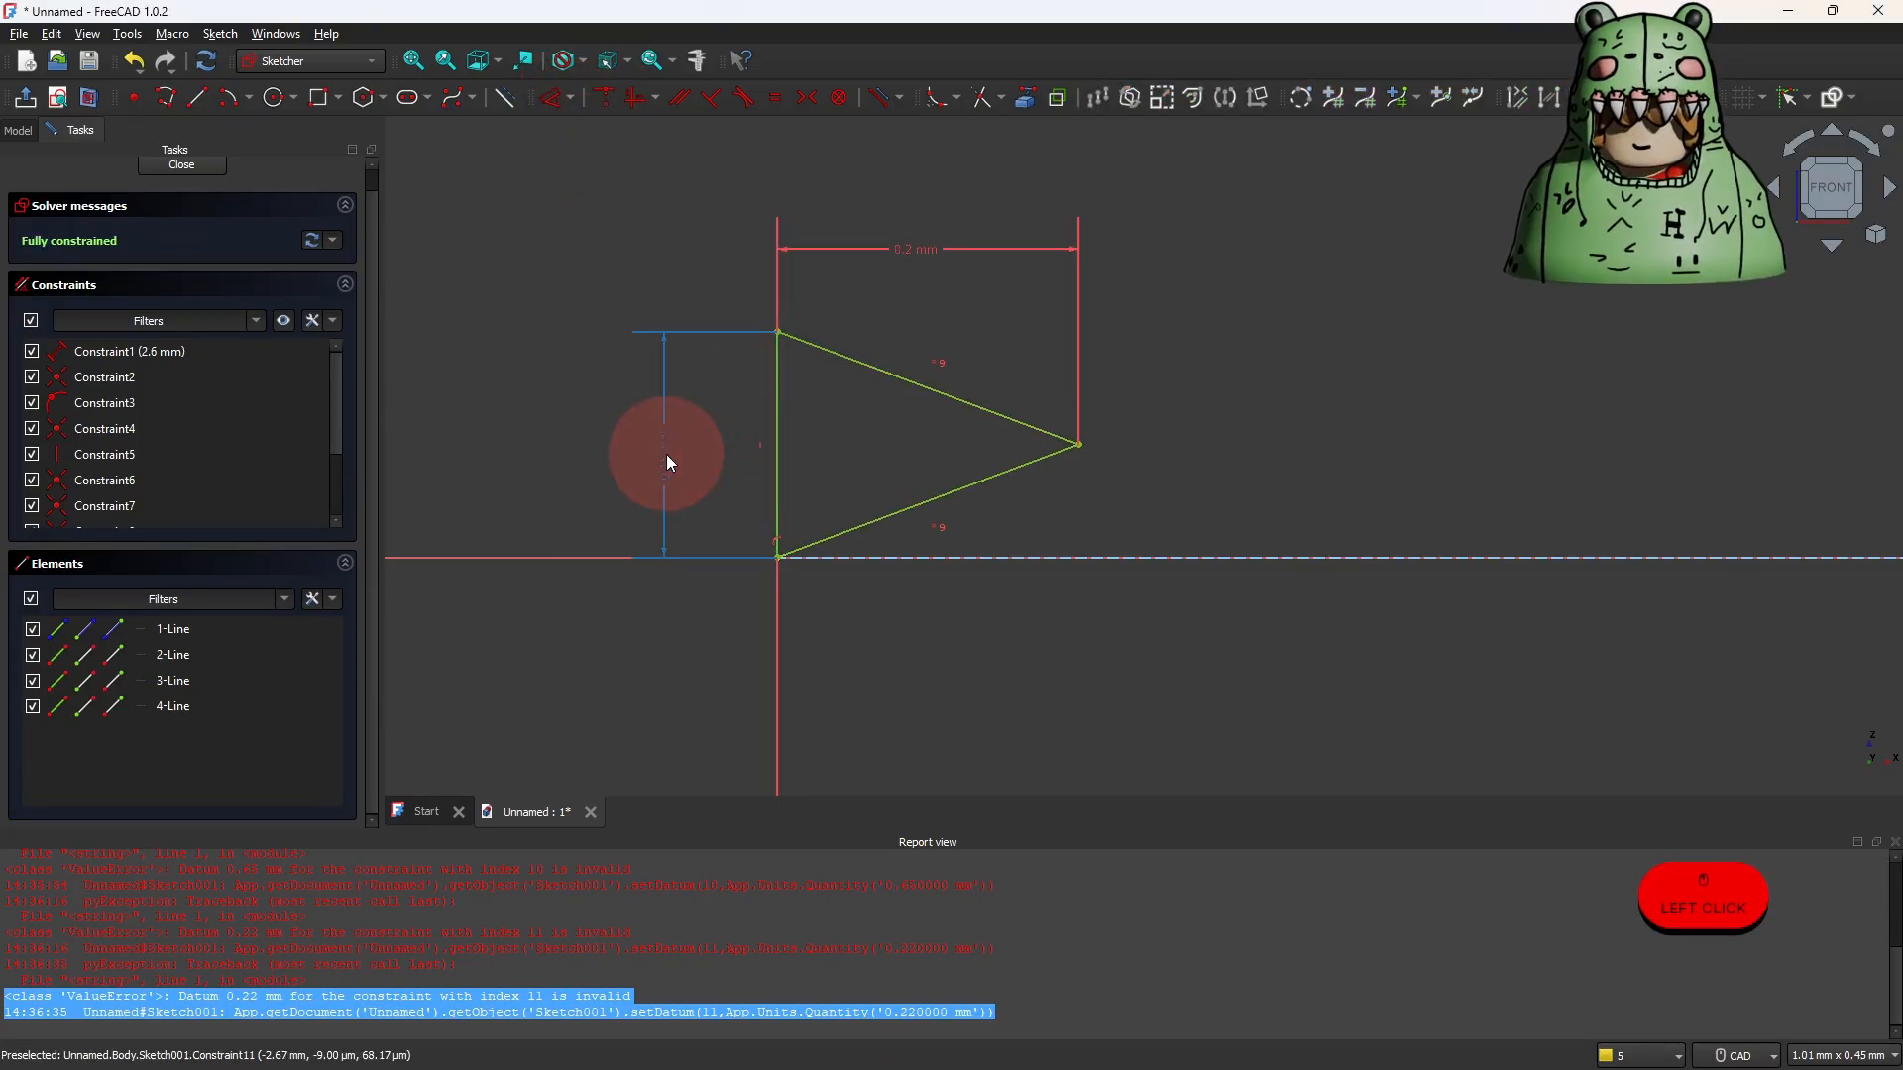
Set the triangle's horizontal dimension to 0.65 mm and its vertical dimension to 0.4 mm.
left_click(998, 204)
double_click(910, 254)
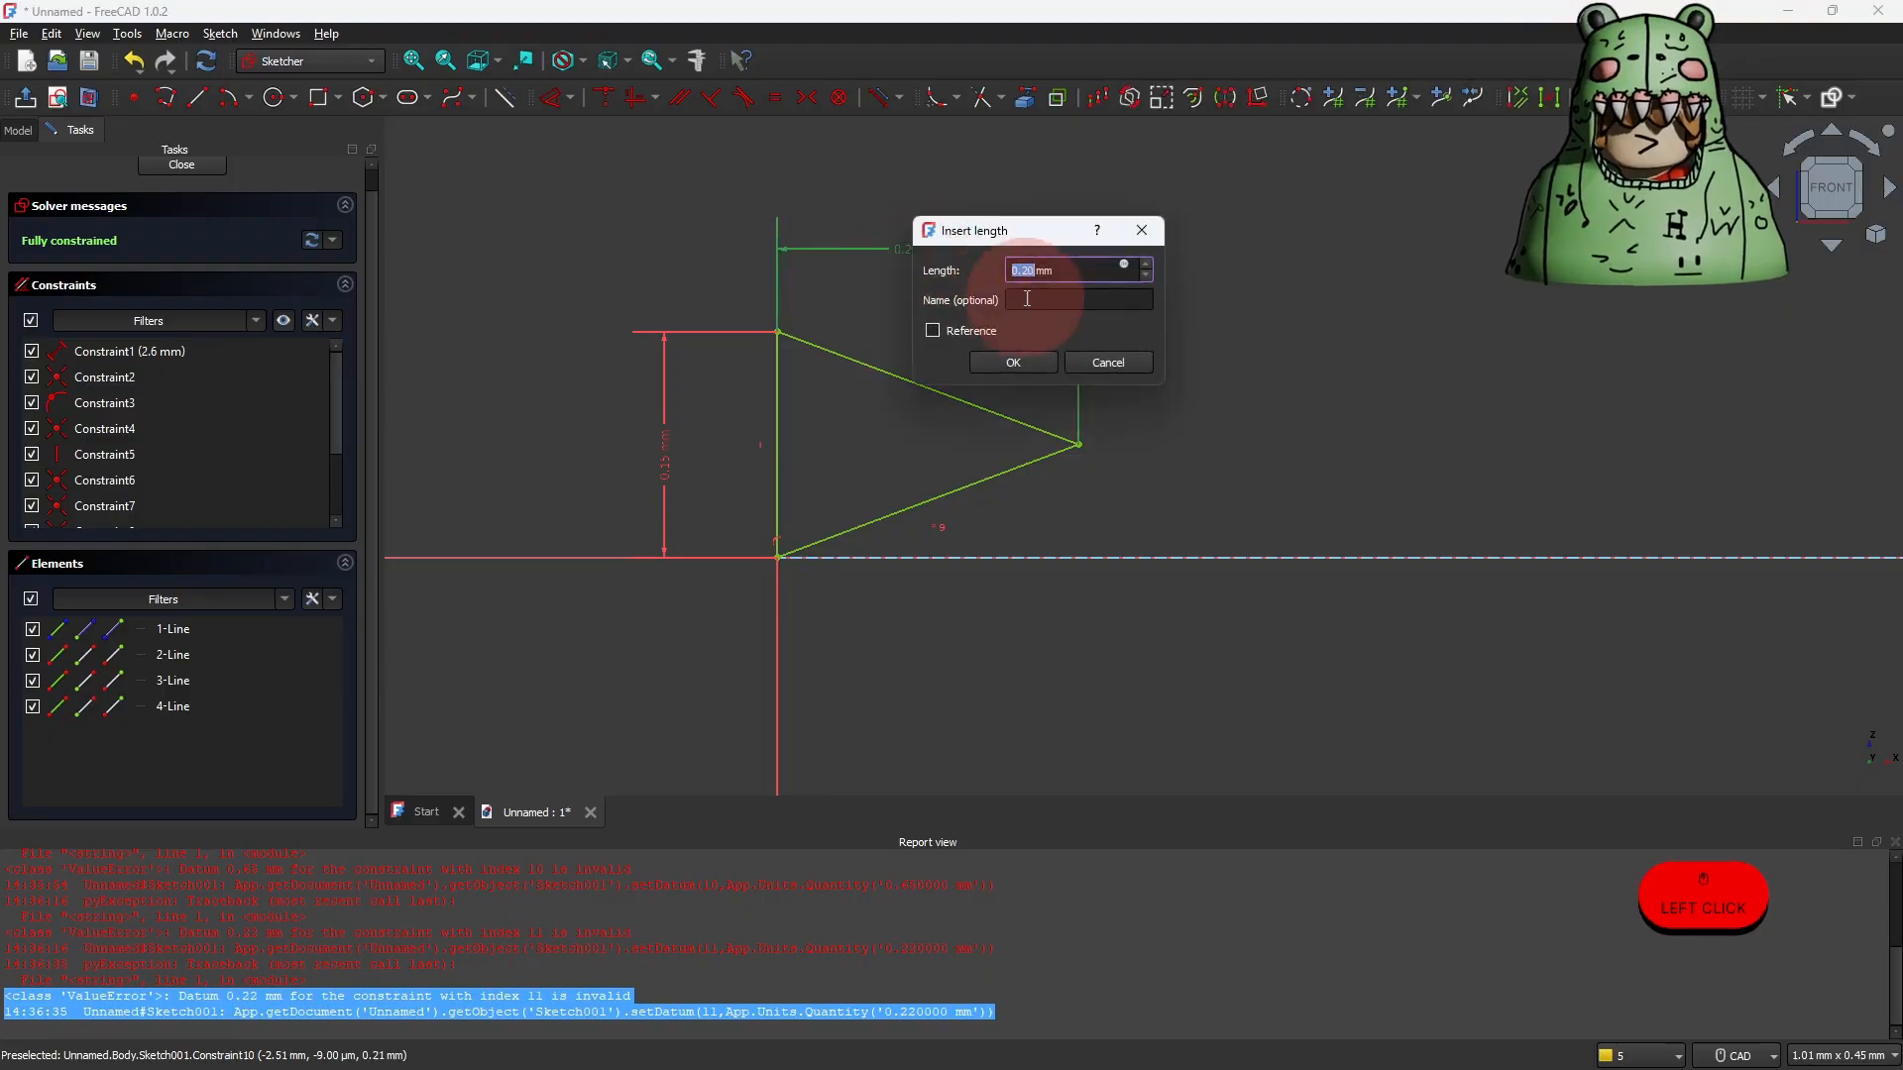
type("0")
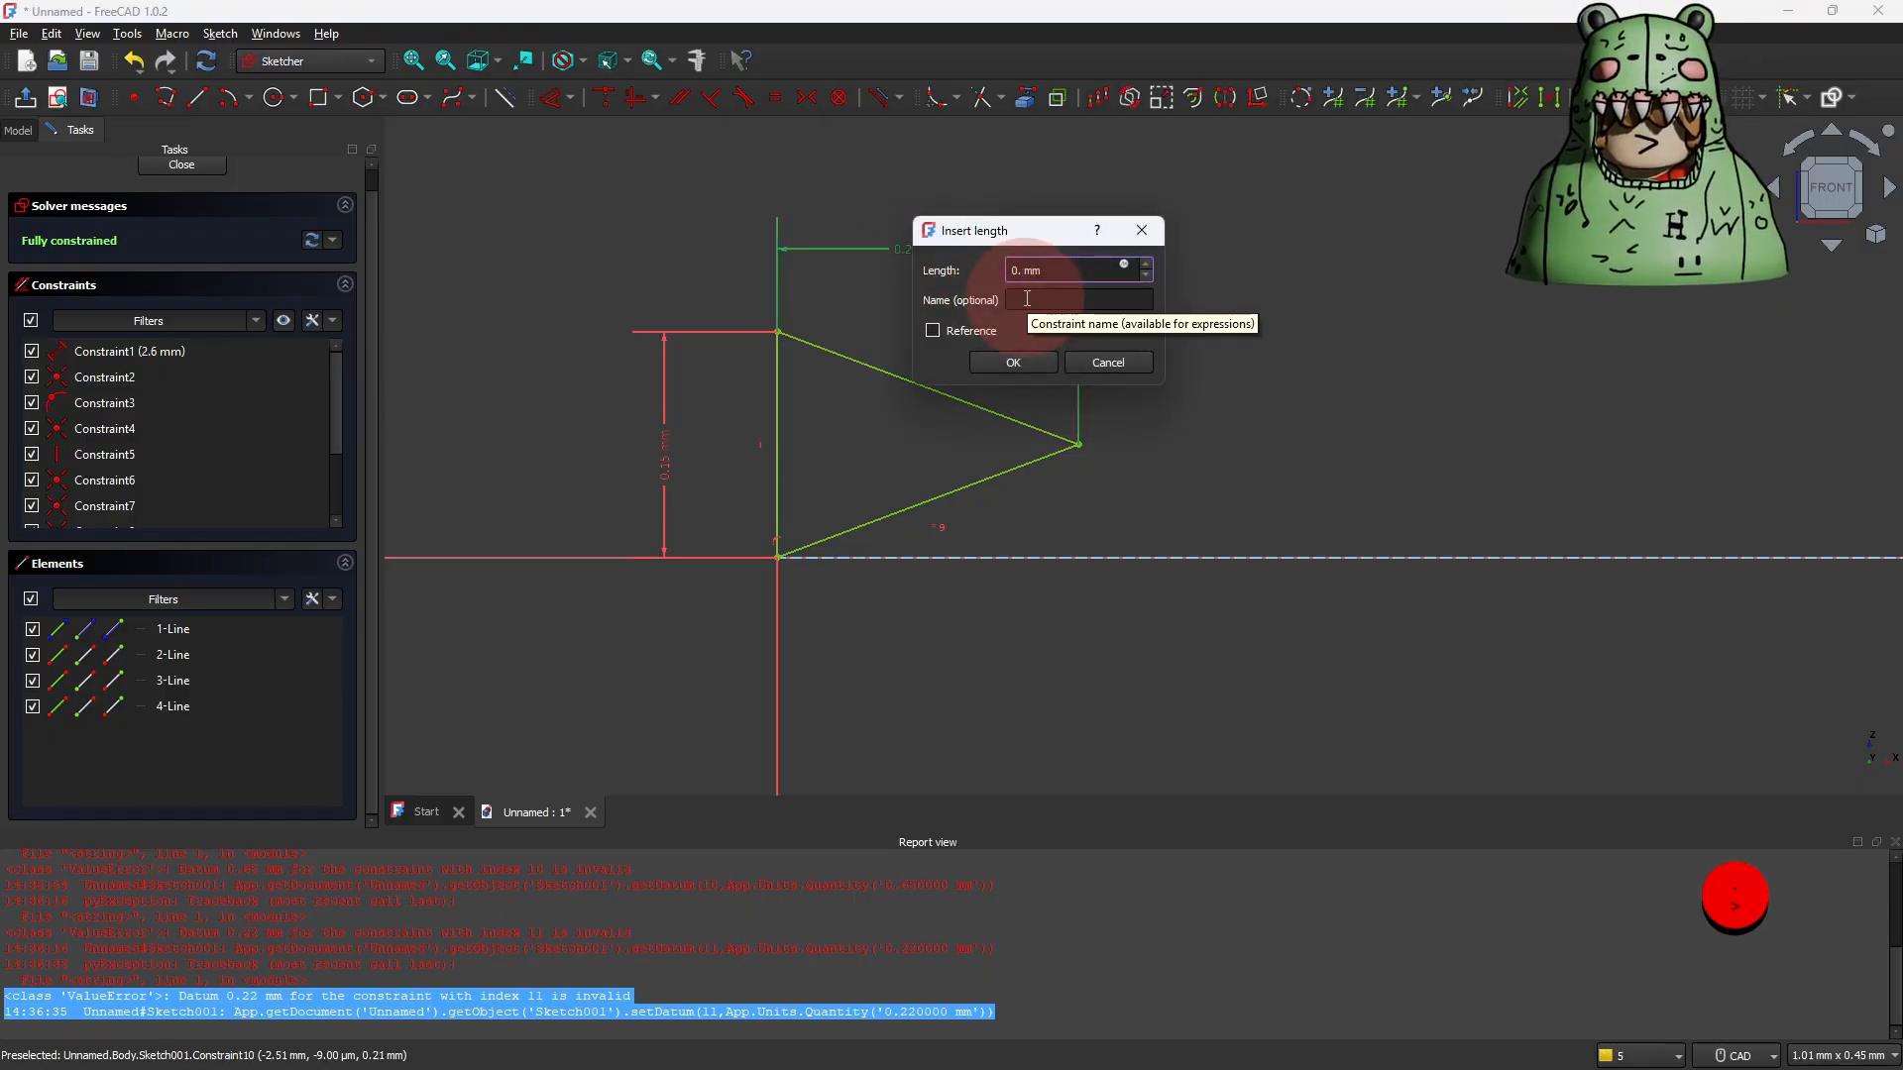
left_click(1015, 363)
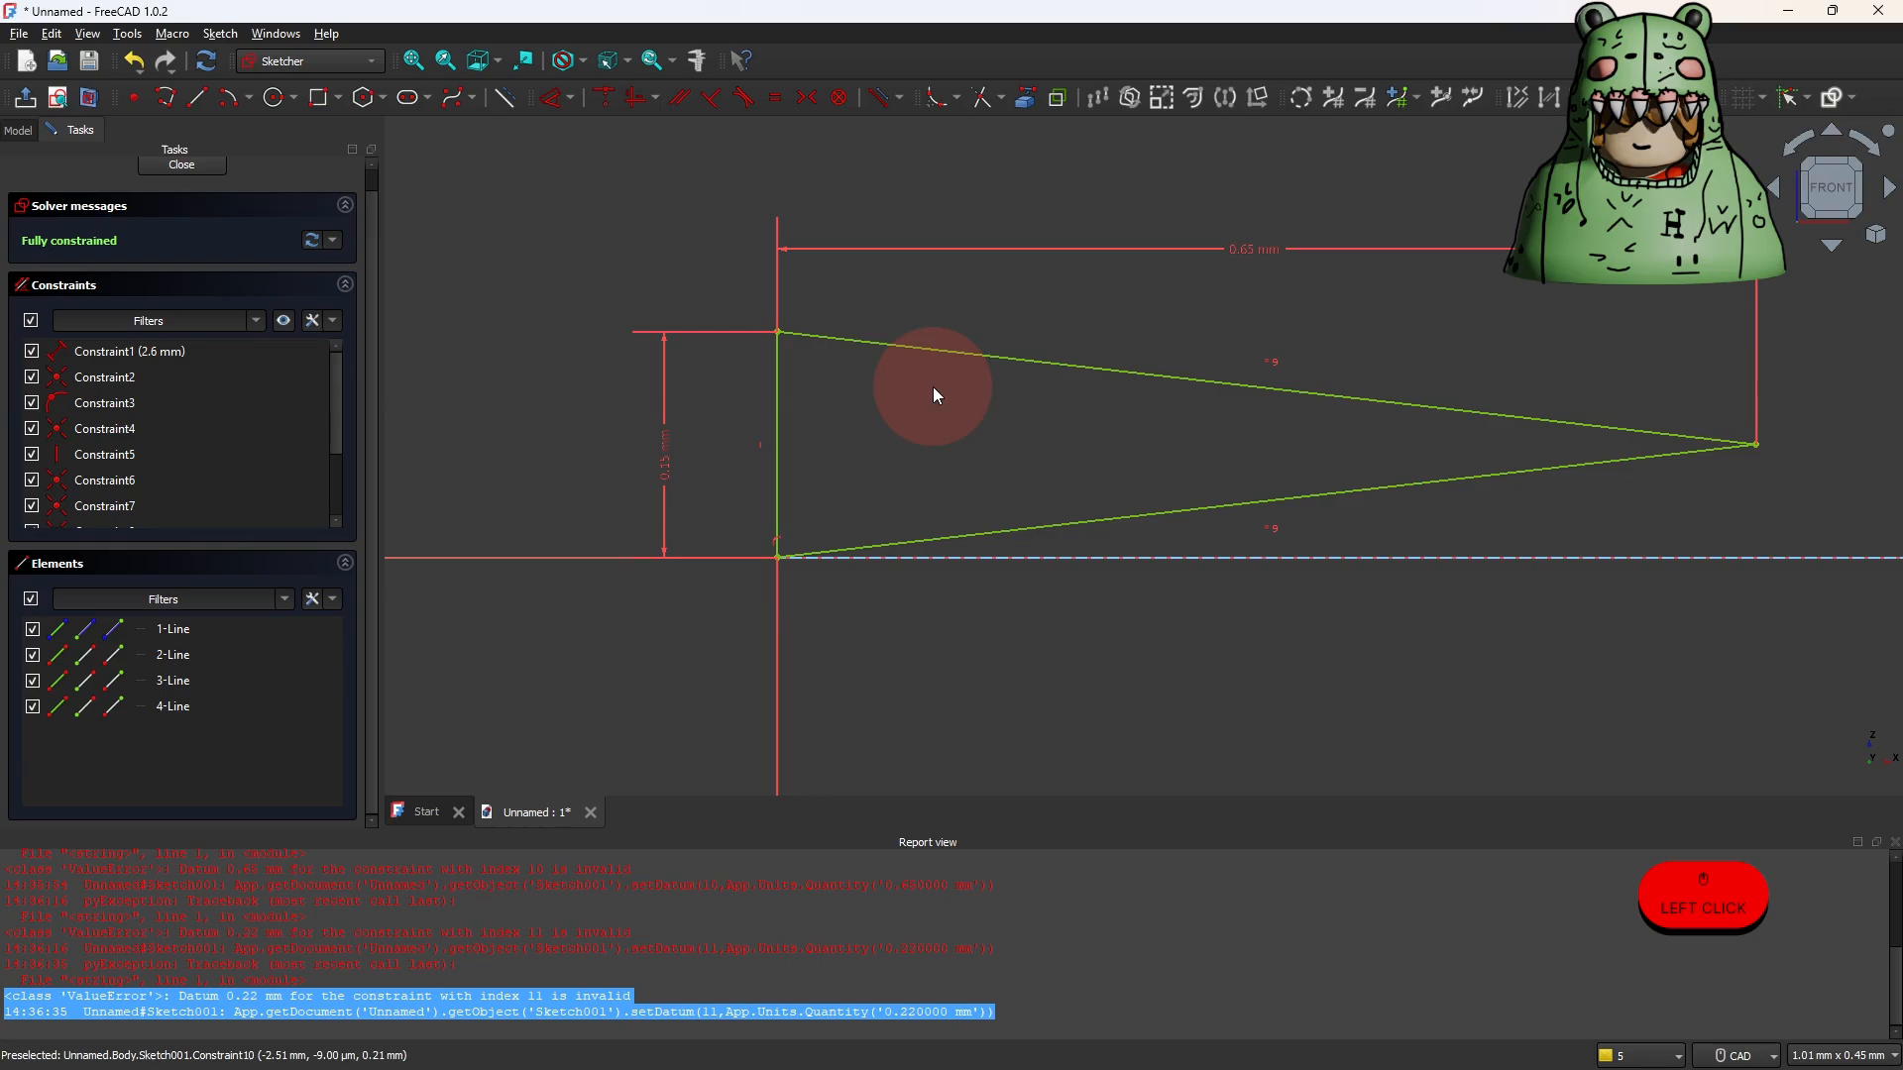
double_click(654, 445)
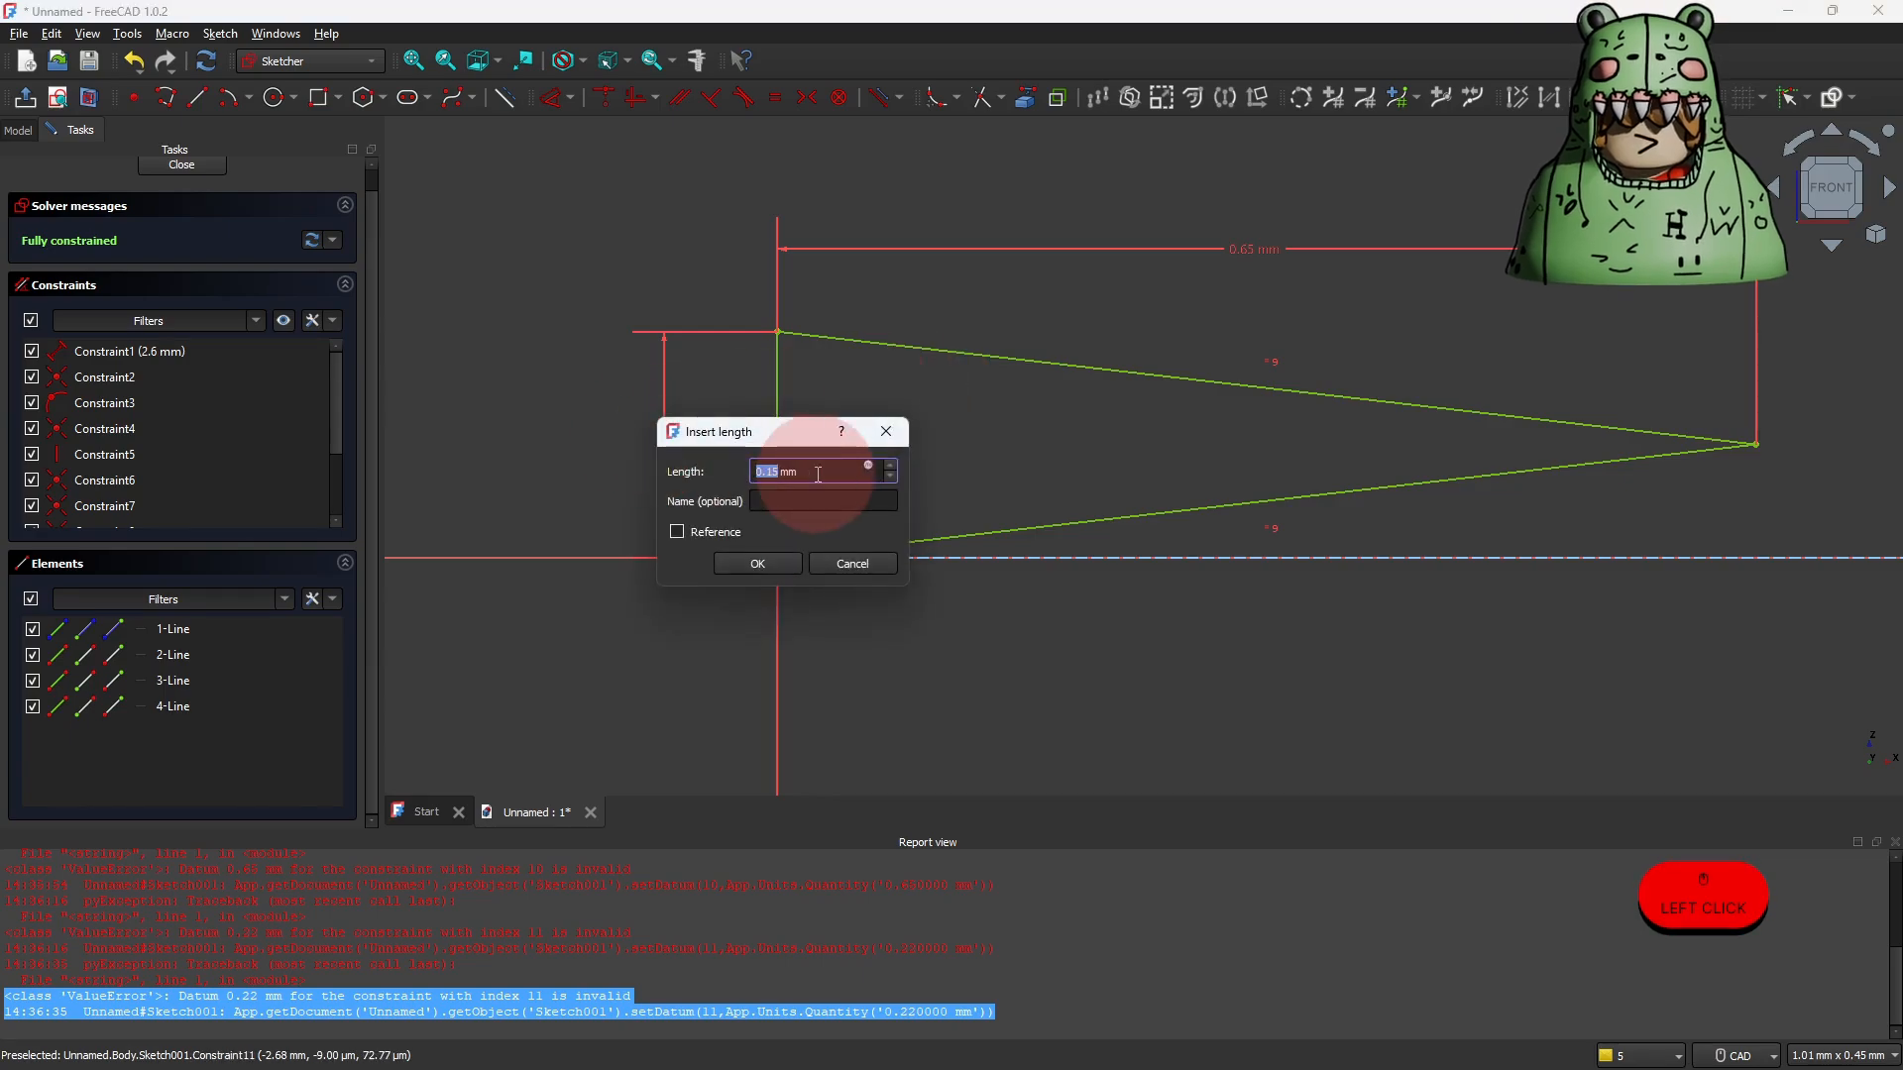
left_click(779, 561)
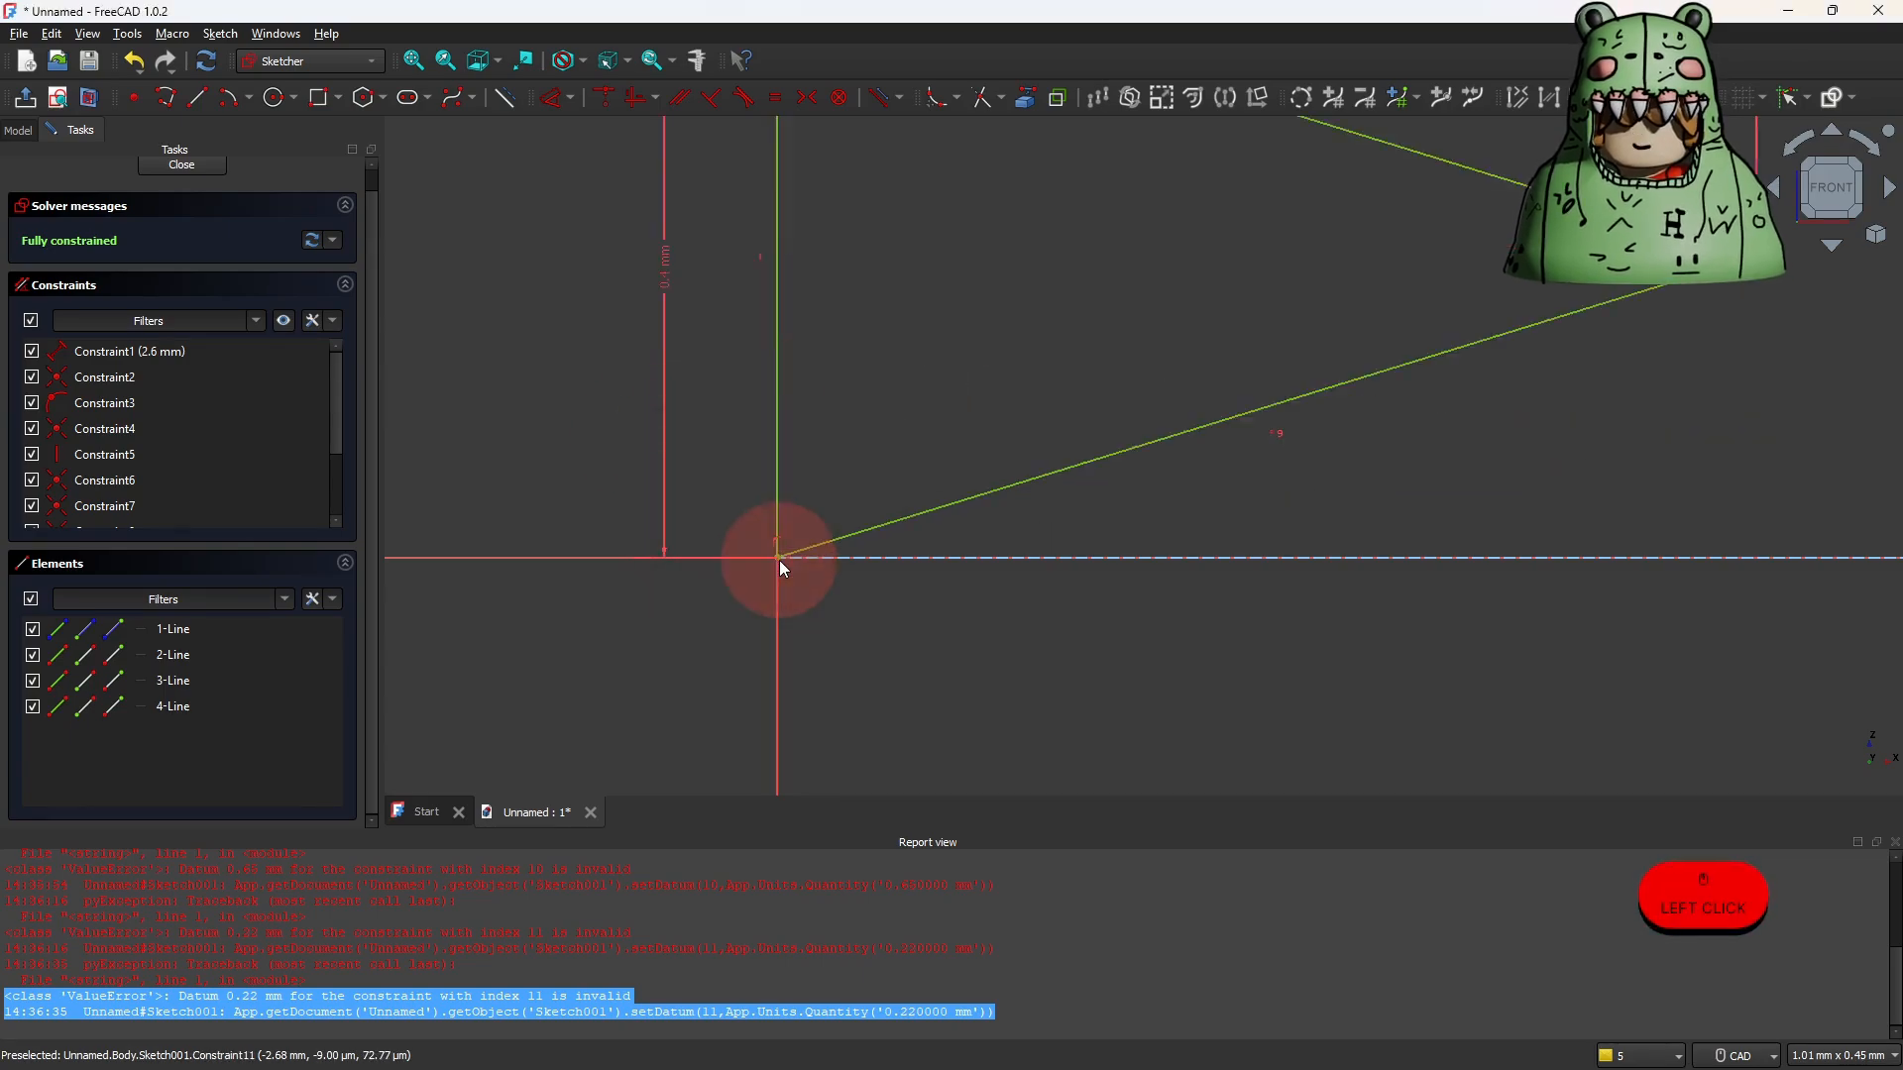
Move the 0.65 mm dimension line so it sits clear above the triangle.
scroll(947, 532, "down", 2)
scroll(1031, 546, "down", 2)
middle_click_drag(1041, 544, 753, 595)
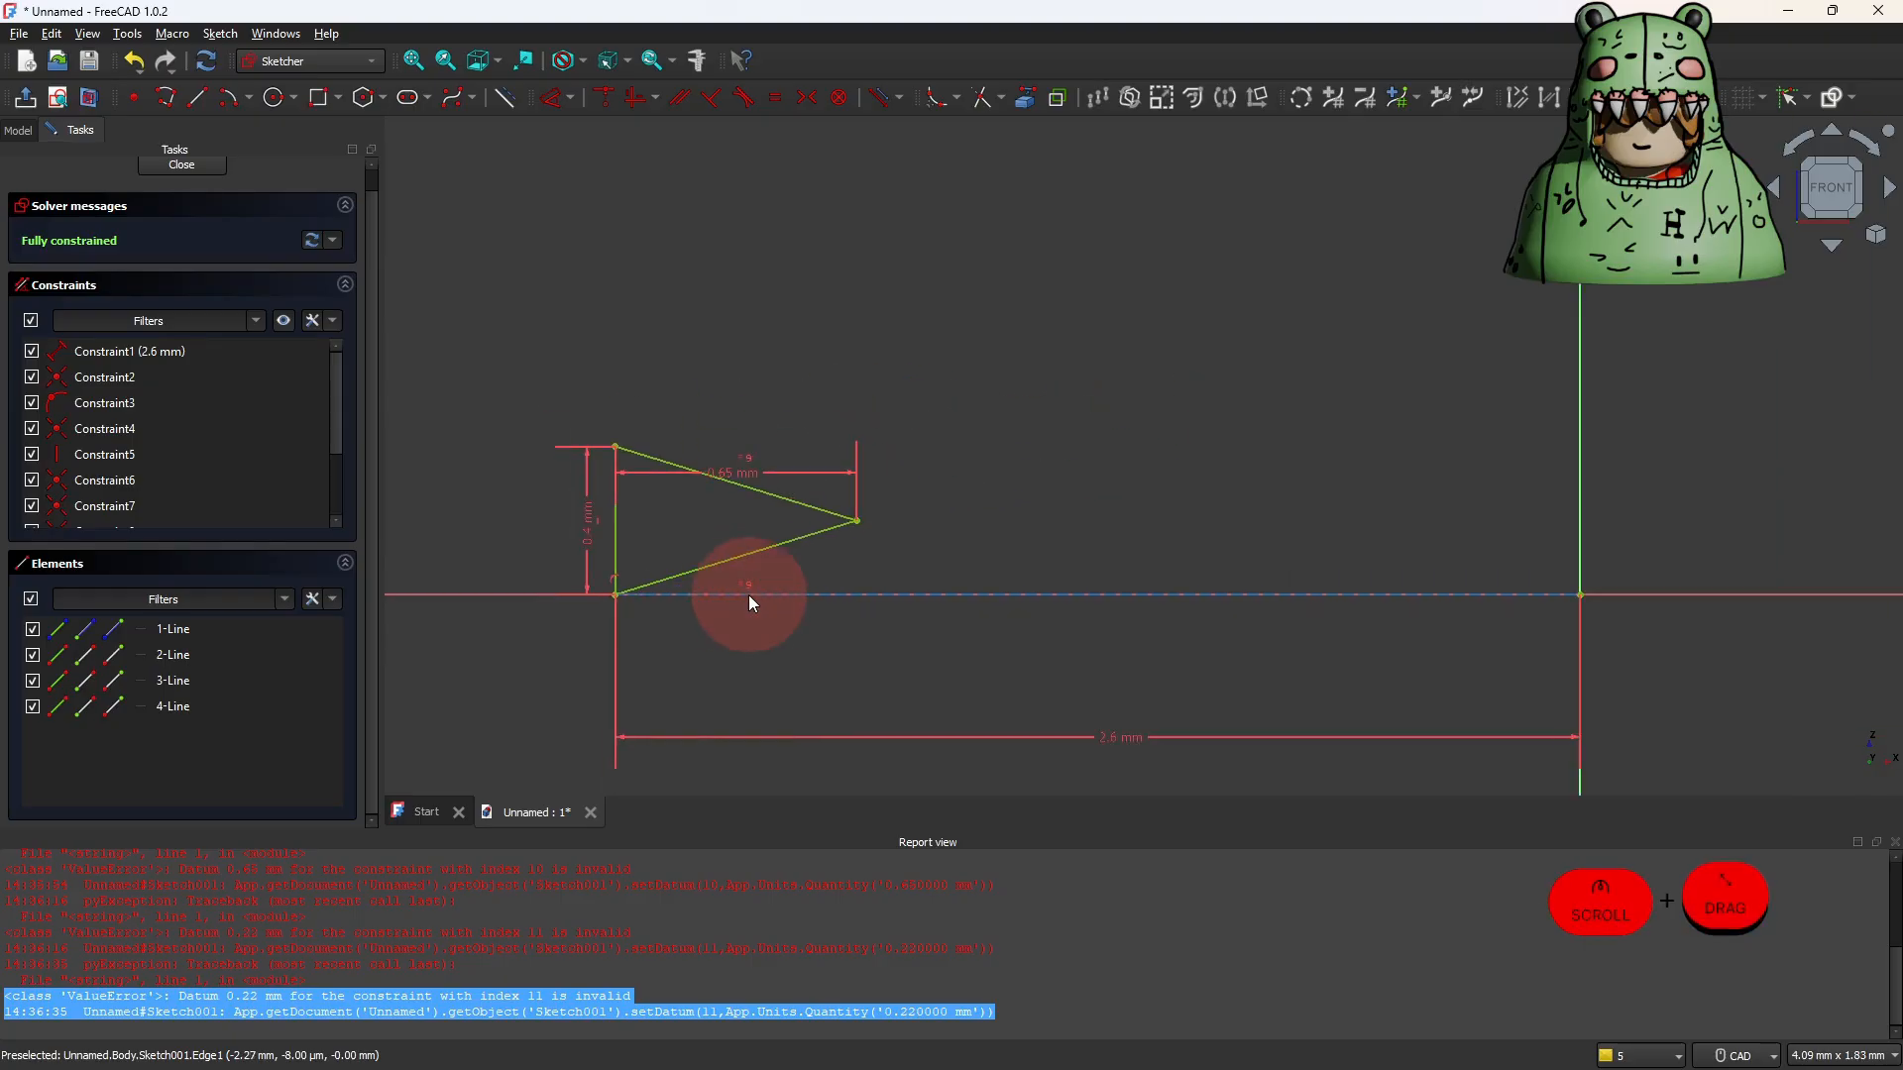
scroll(756, 584, "up", 2)
left_click_drag(731, 417, 730, 352)
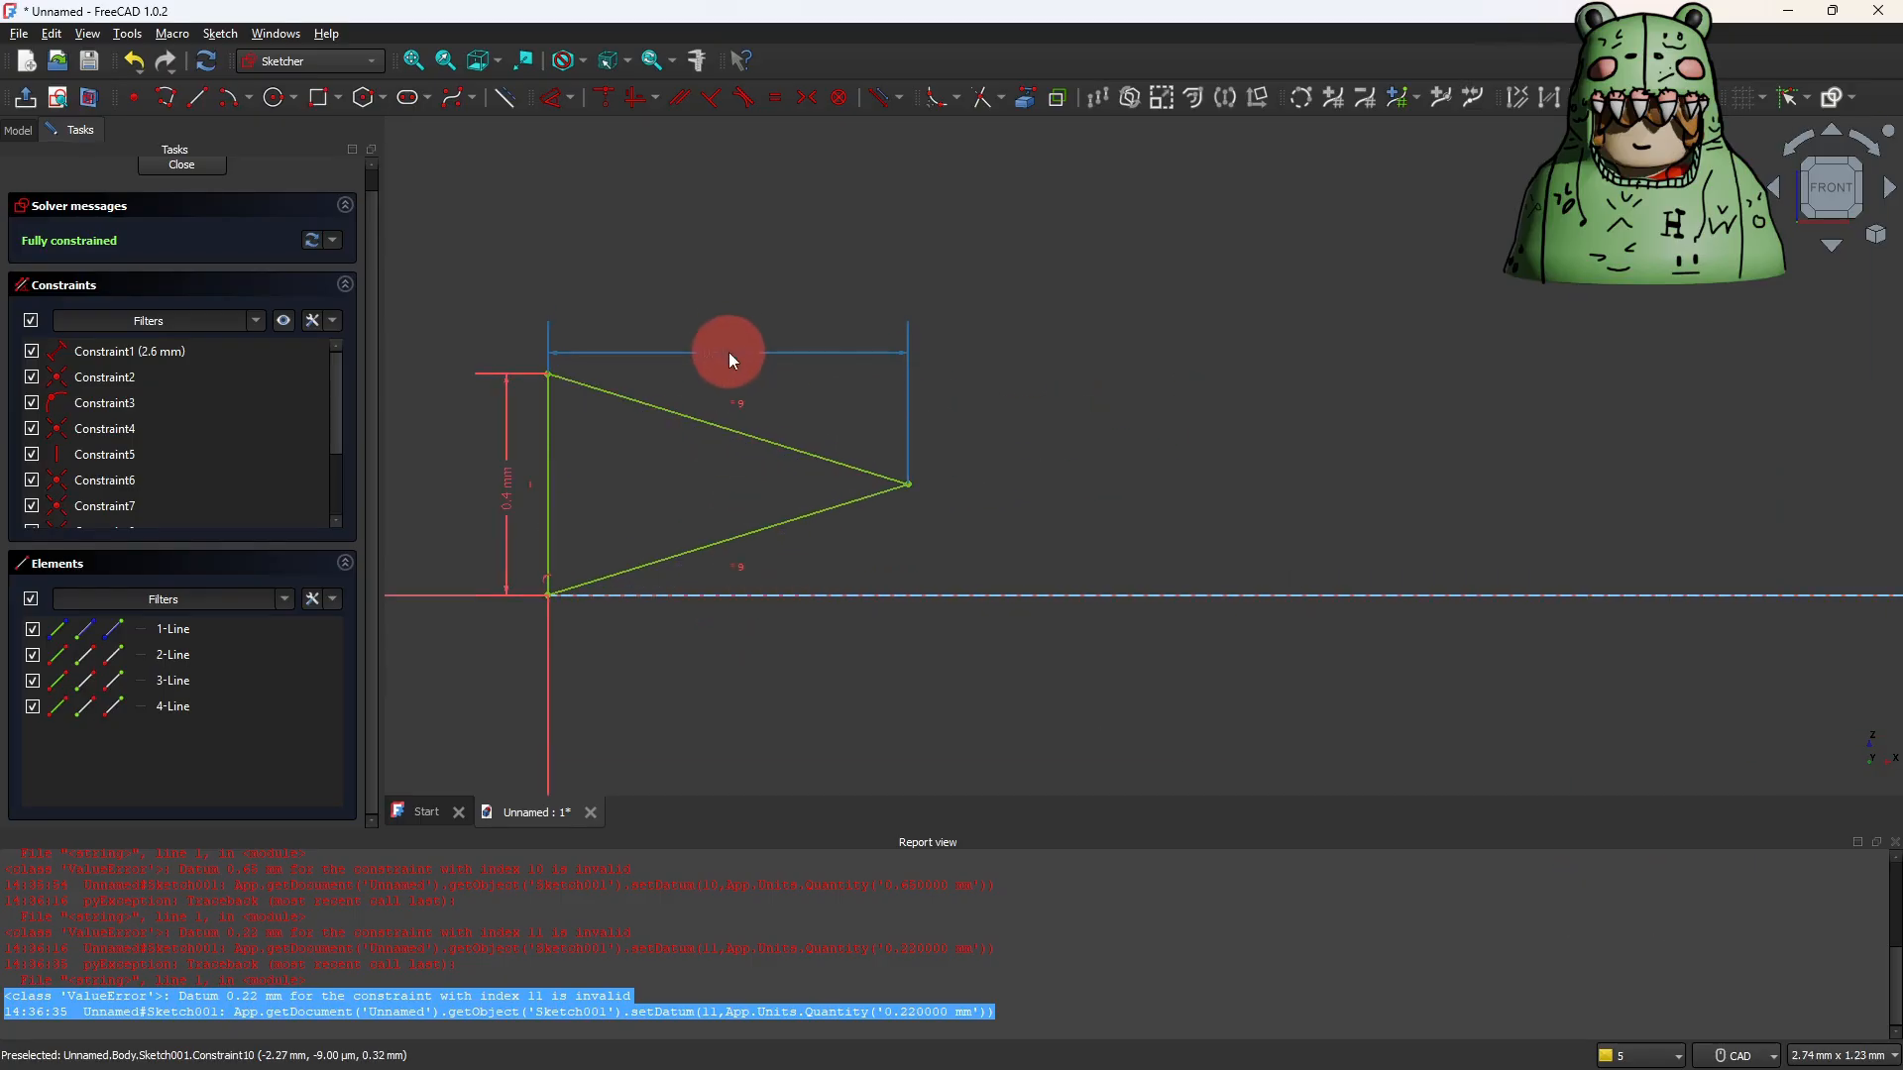
scroll(803, 545, "down", 2)
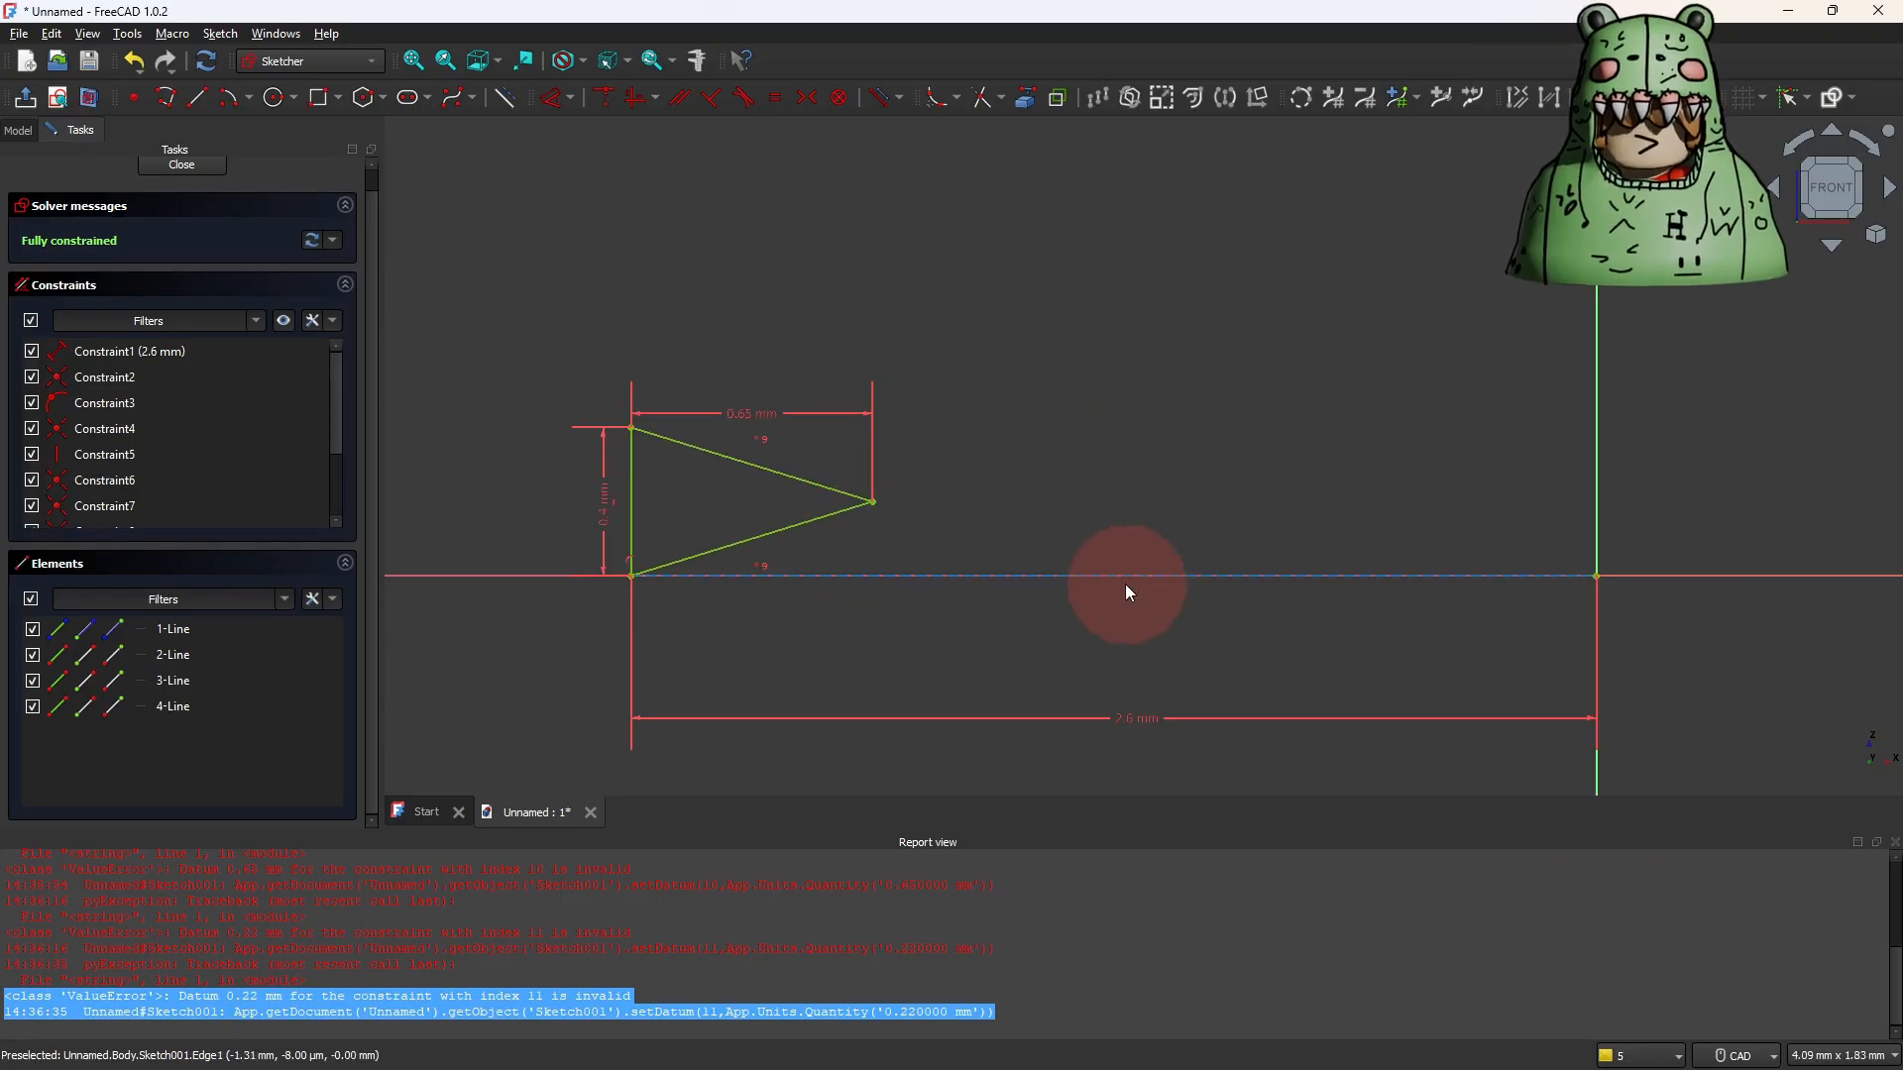
Try a length of 2 mm for the horizontal construction line and undo the edit.
double_click(1123, 716)
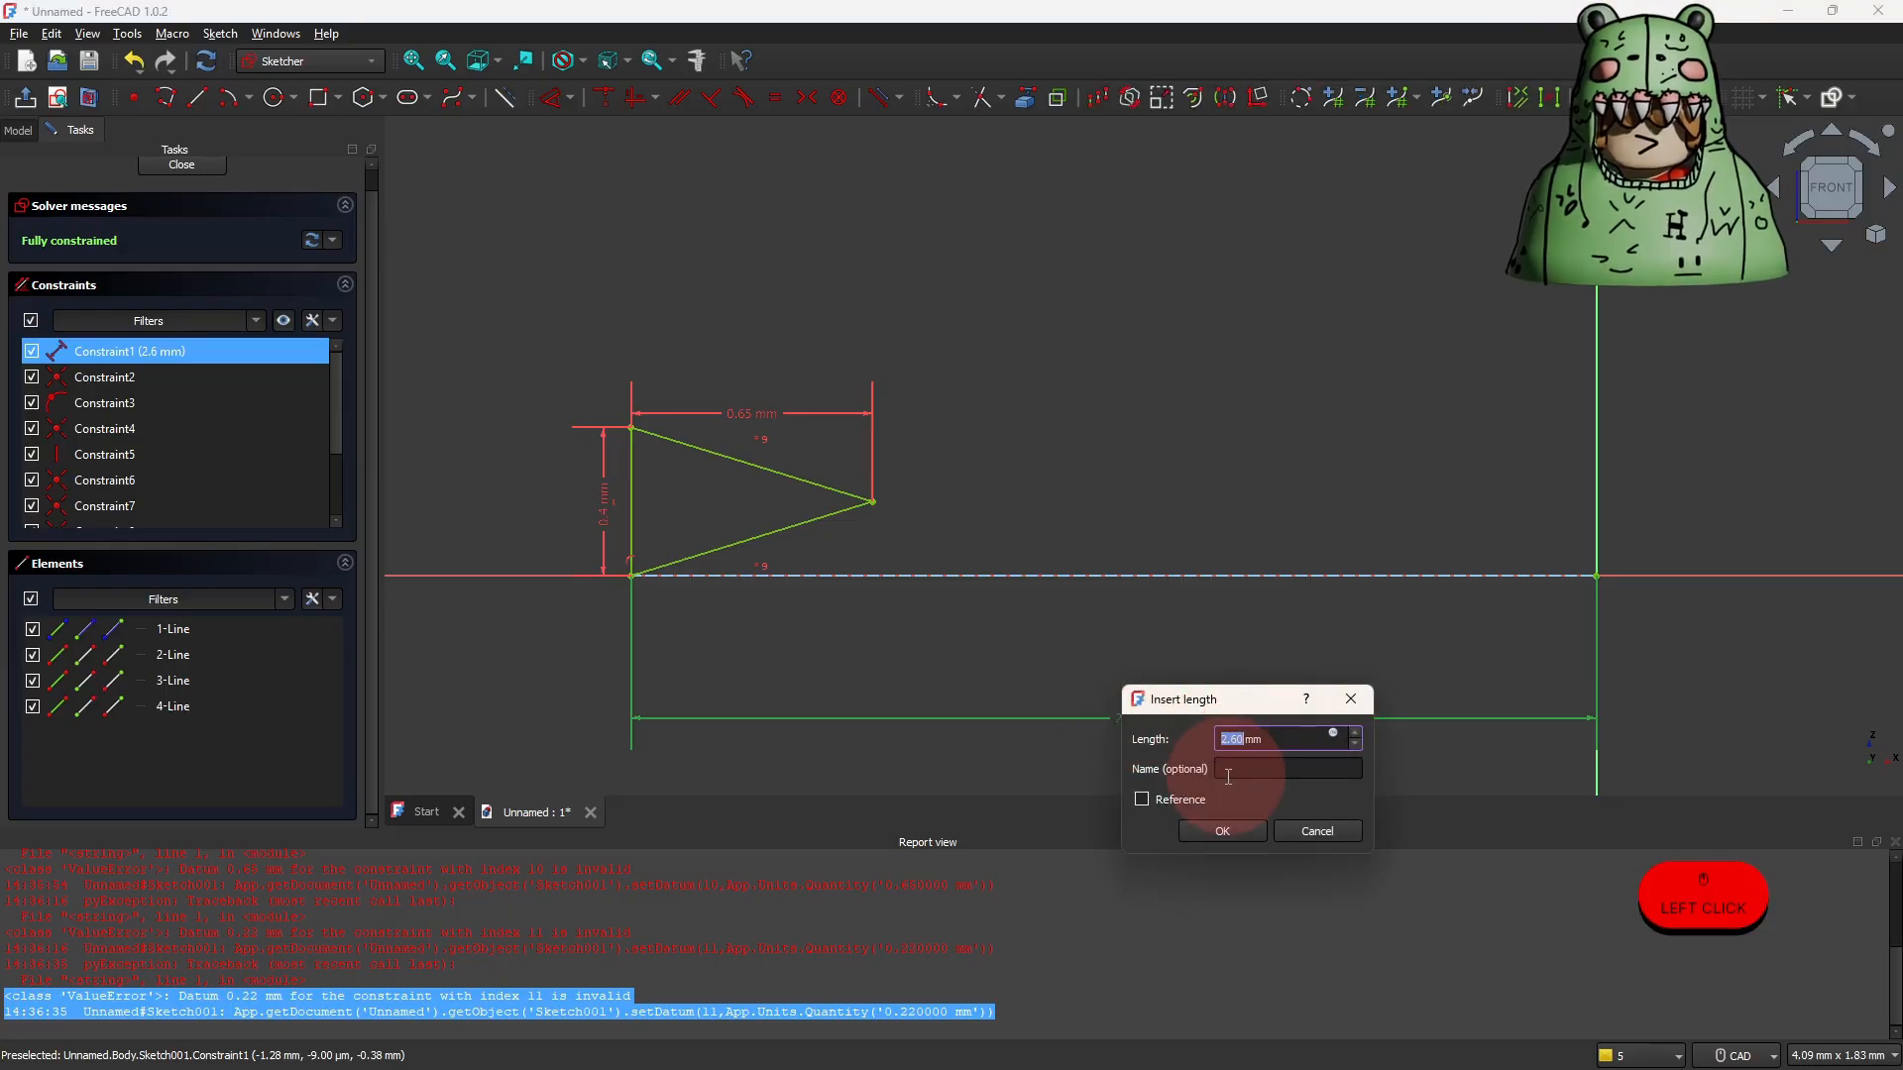
type("2")
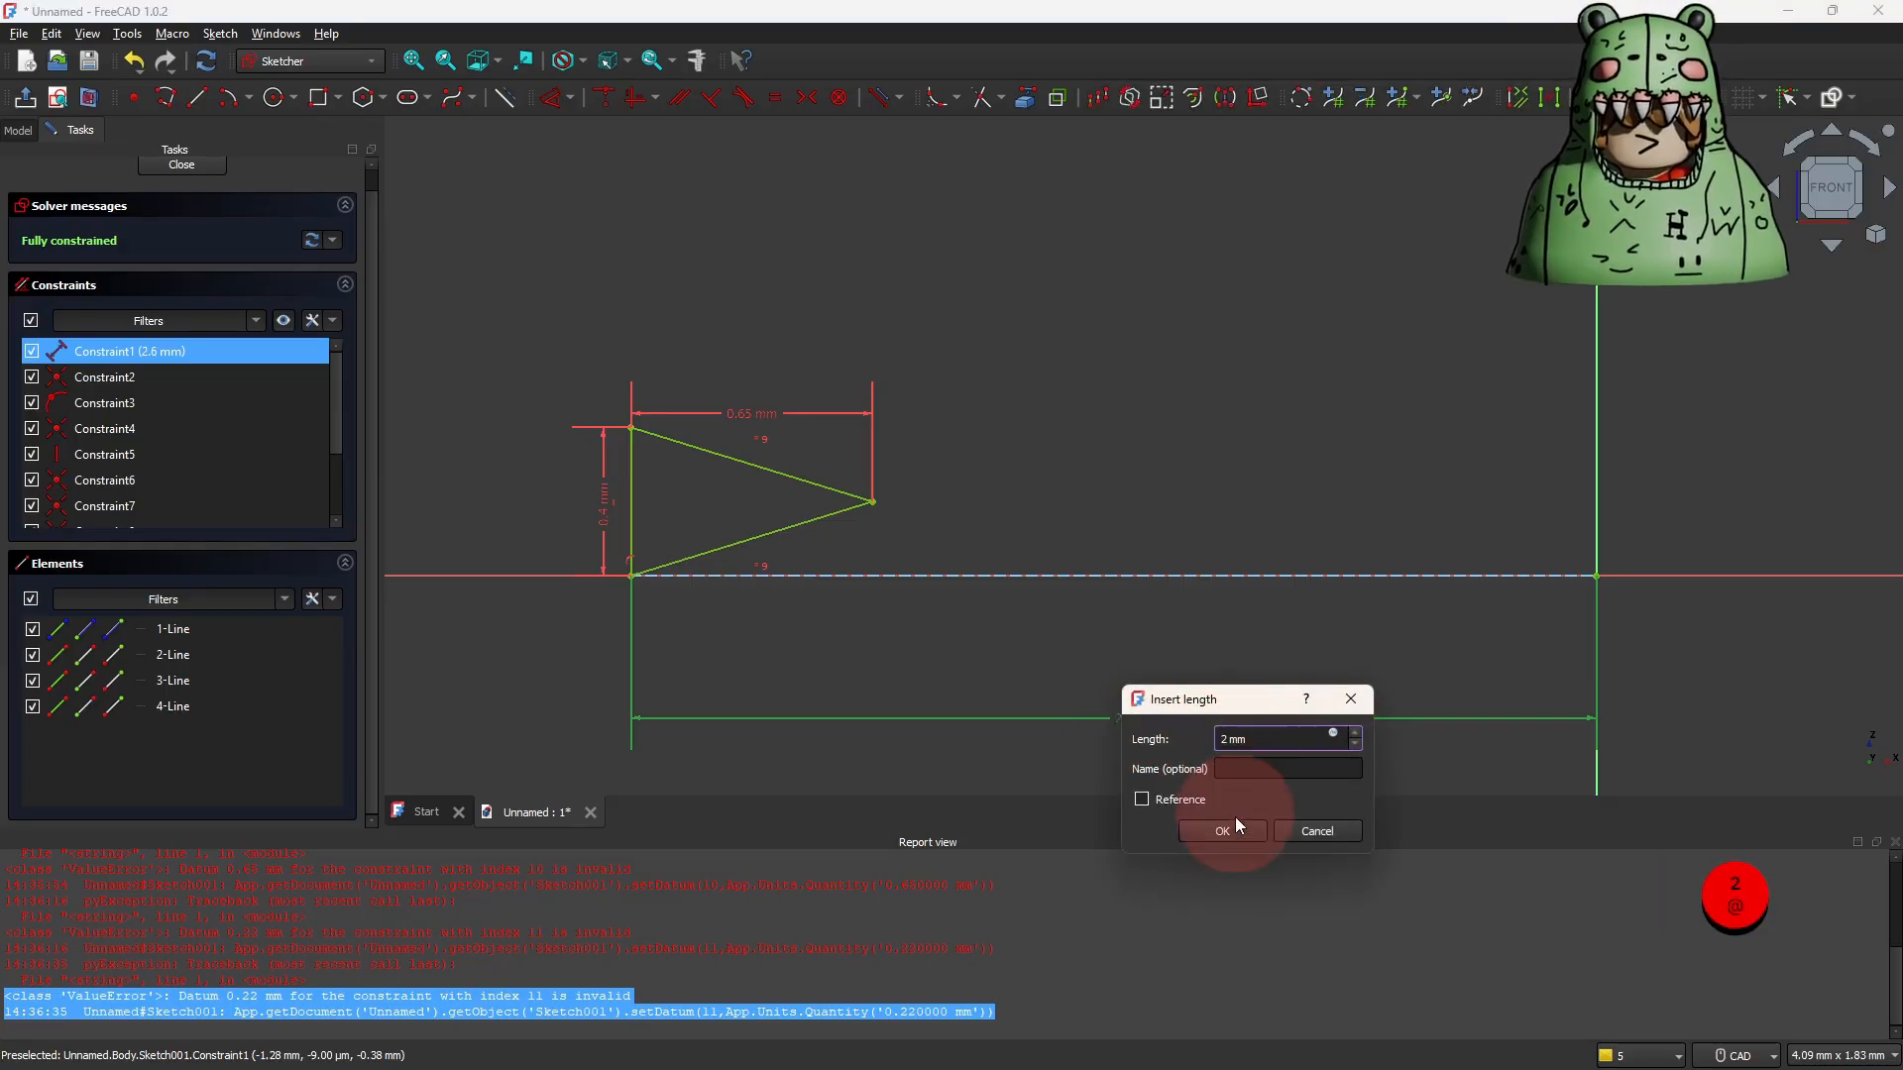
left_click(1225, 831)
key("ctrl+z")
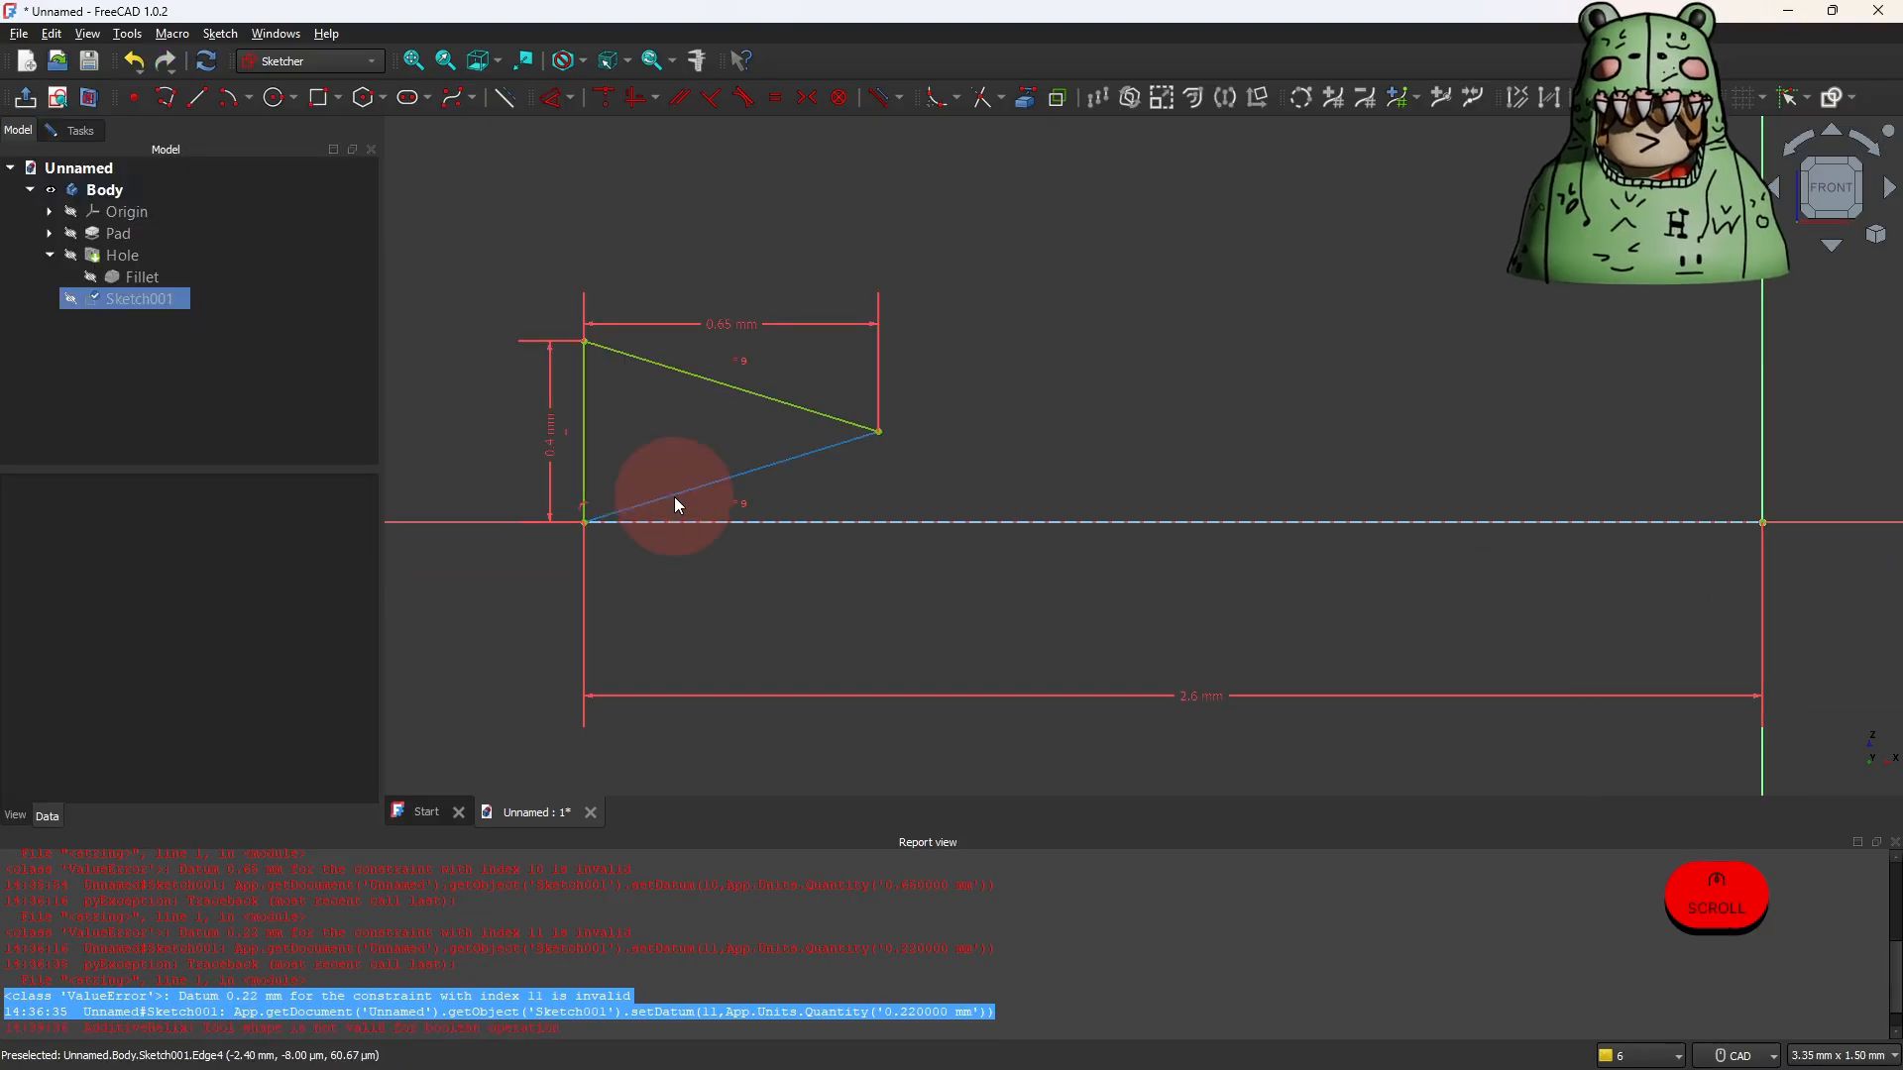
Make the Hole feature visible outside sketch editing and check the triangle sketch's placement against the cylinder.
left_click(28, 101)
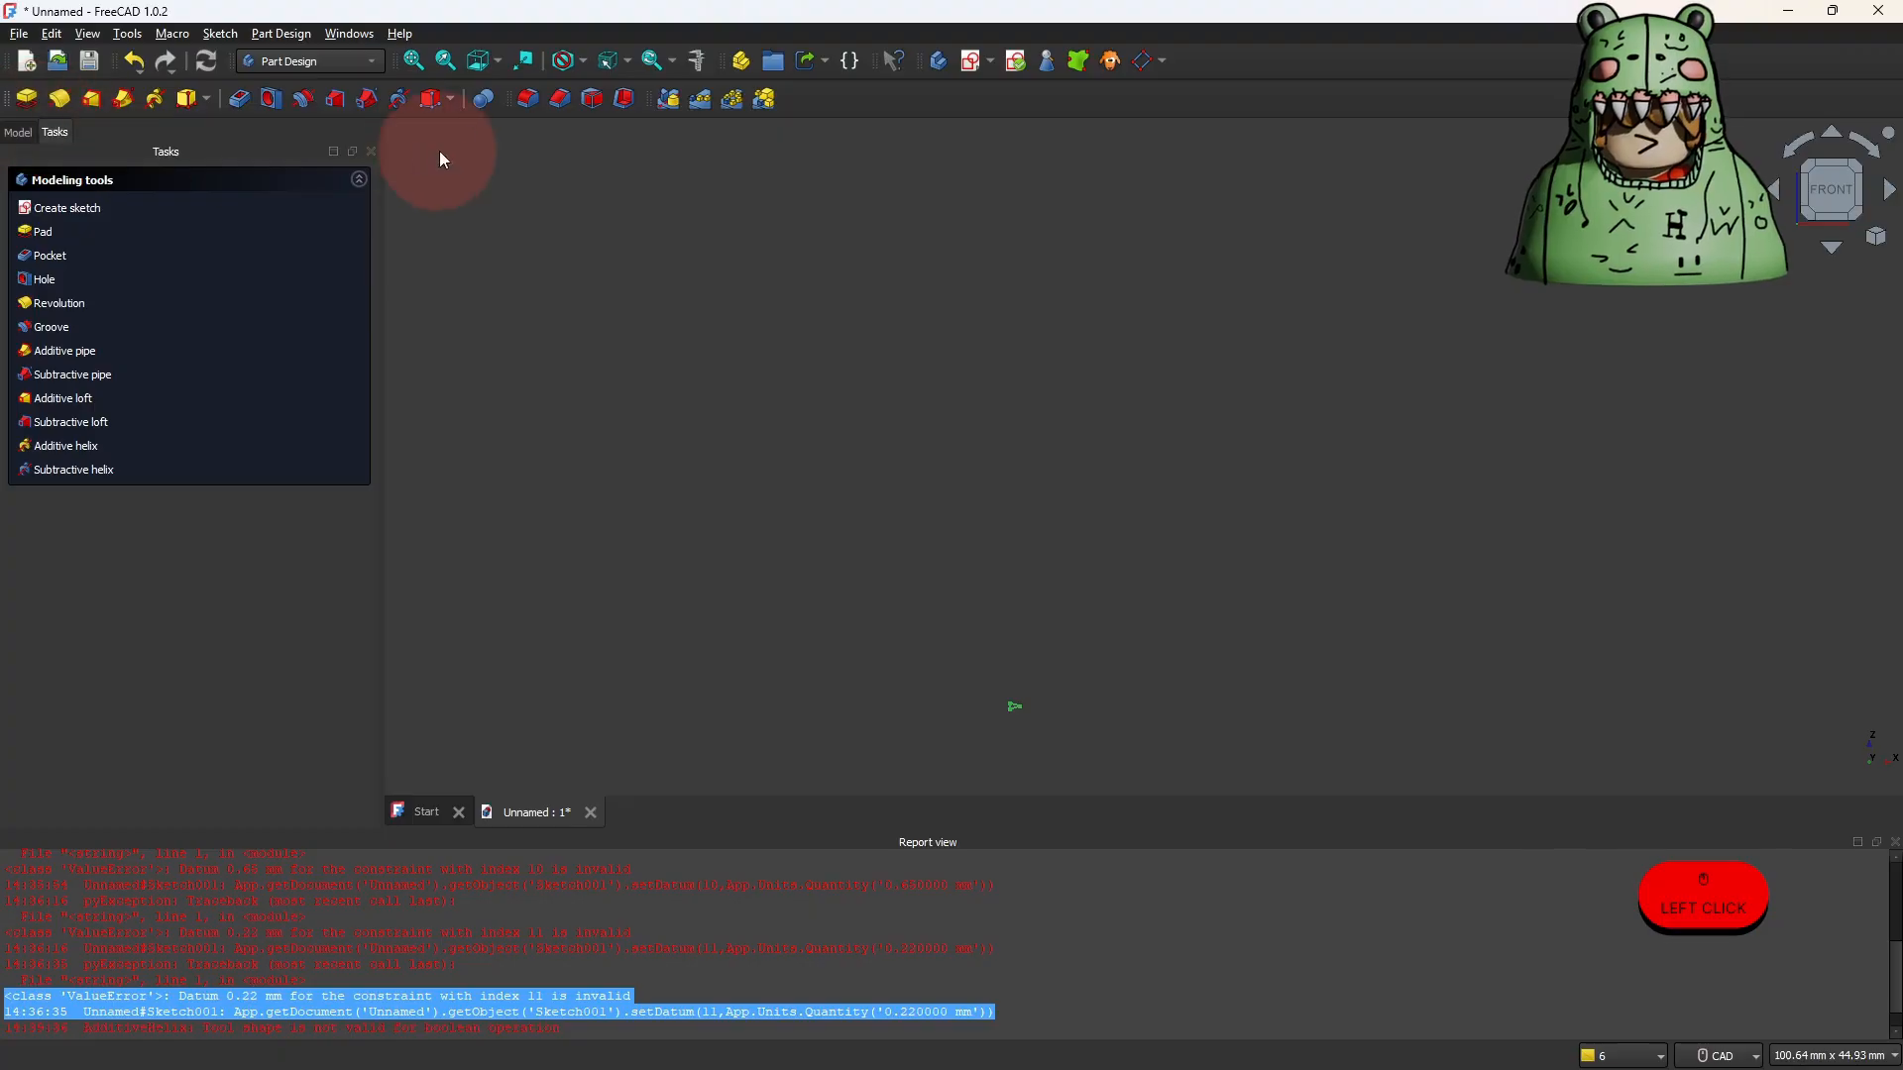
left_click(18, 132)
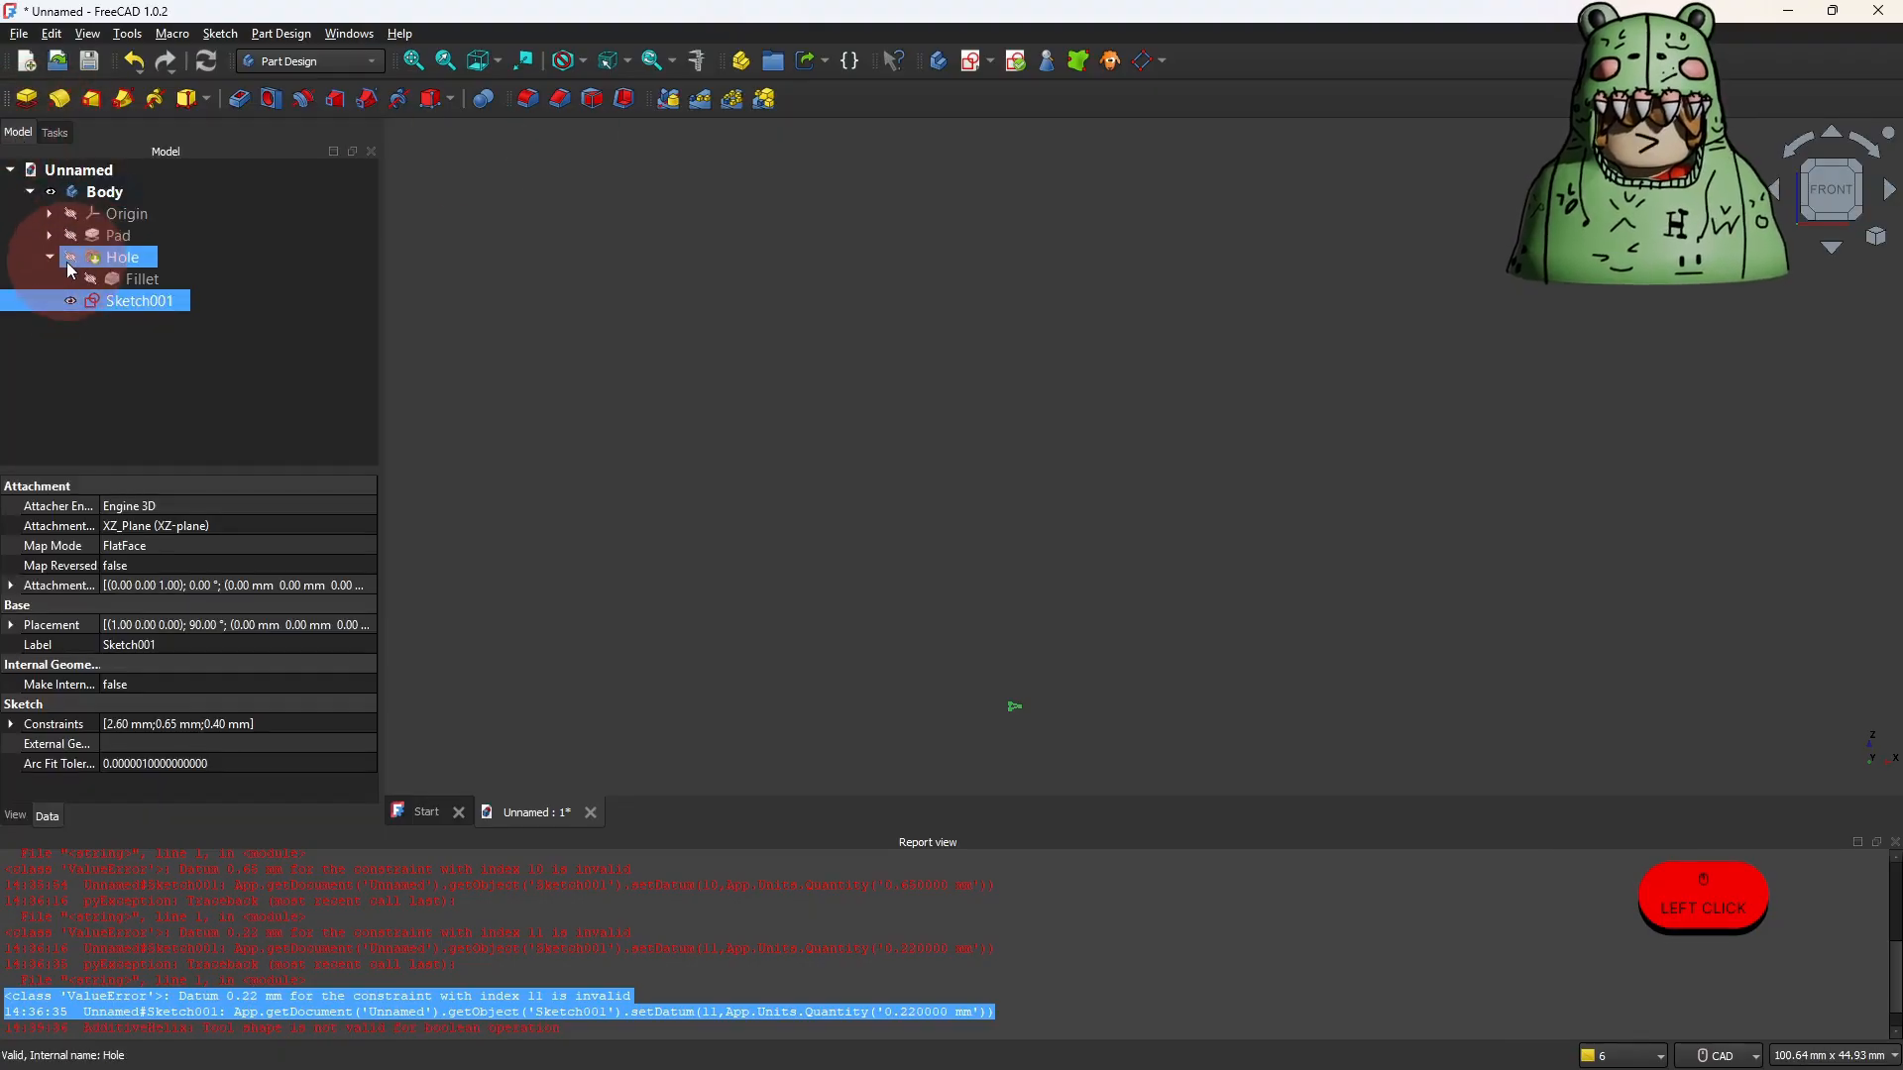
left_click(68, 263)
scroll(776, 567, "up", 1)
middle_click_drag(764, 547, 601, 491)
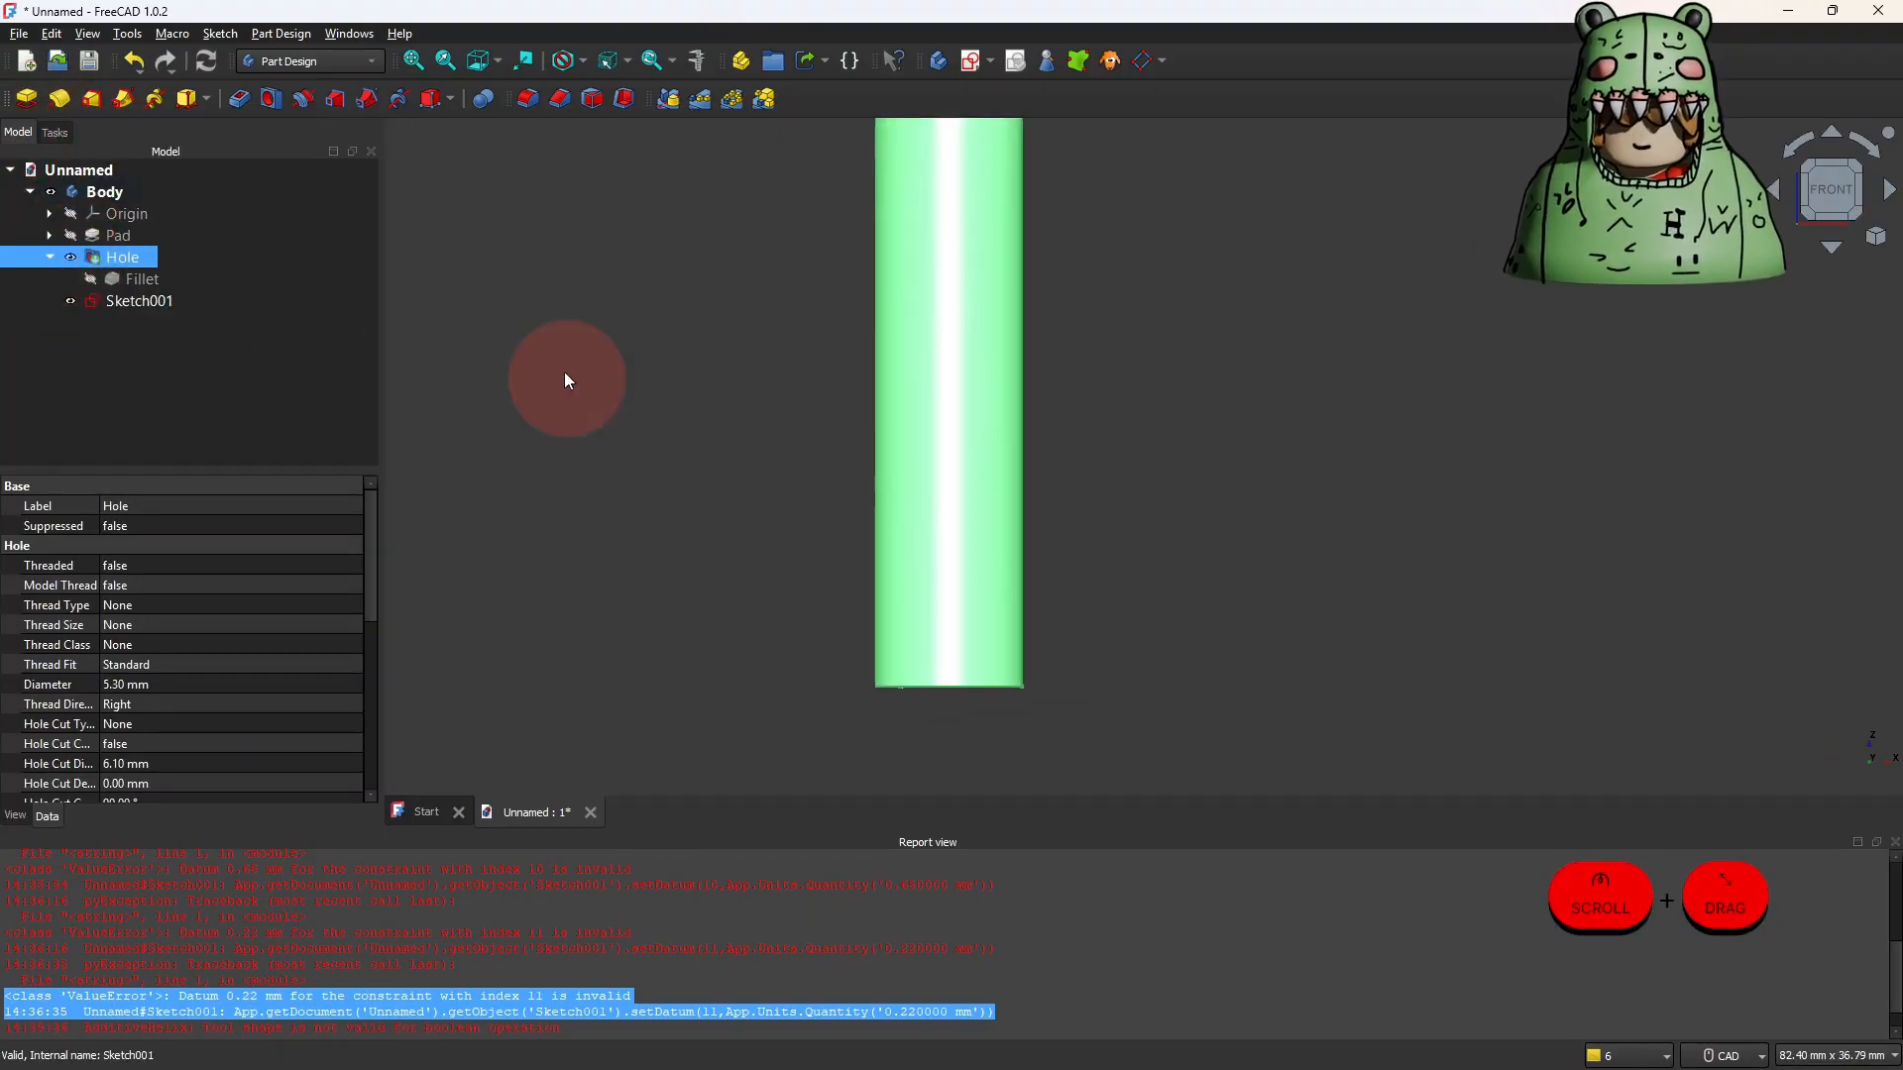
double_click(140, 302)
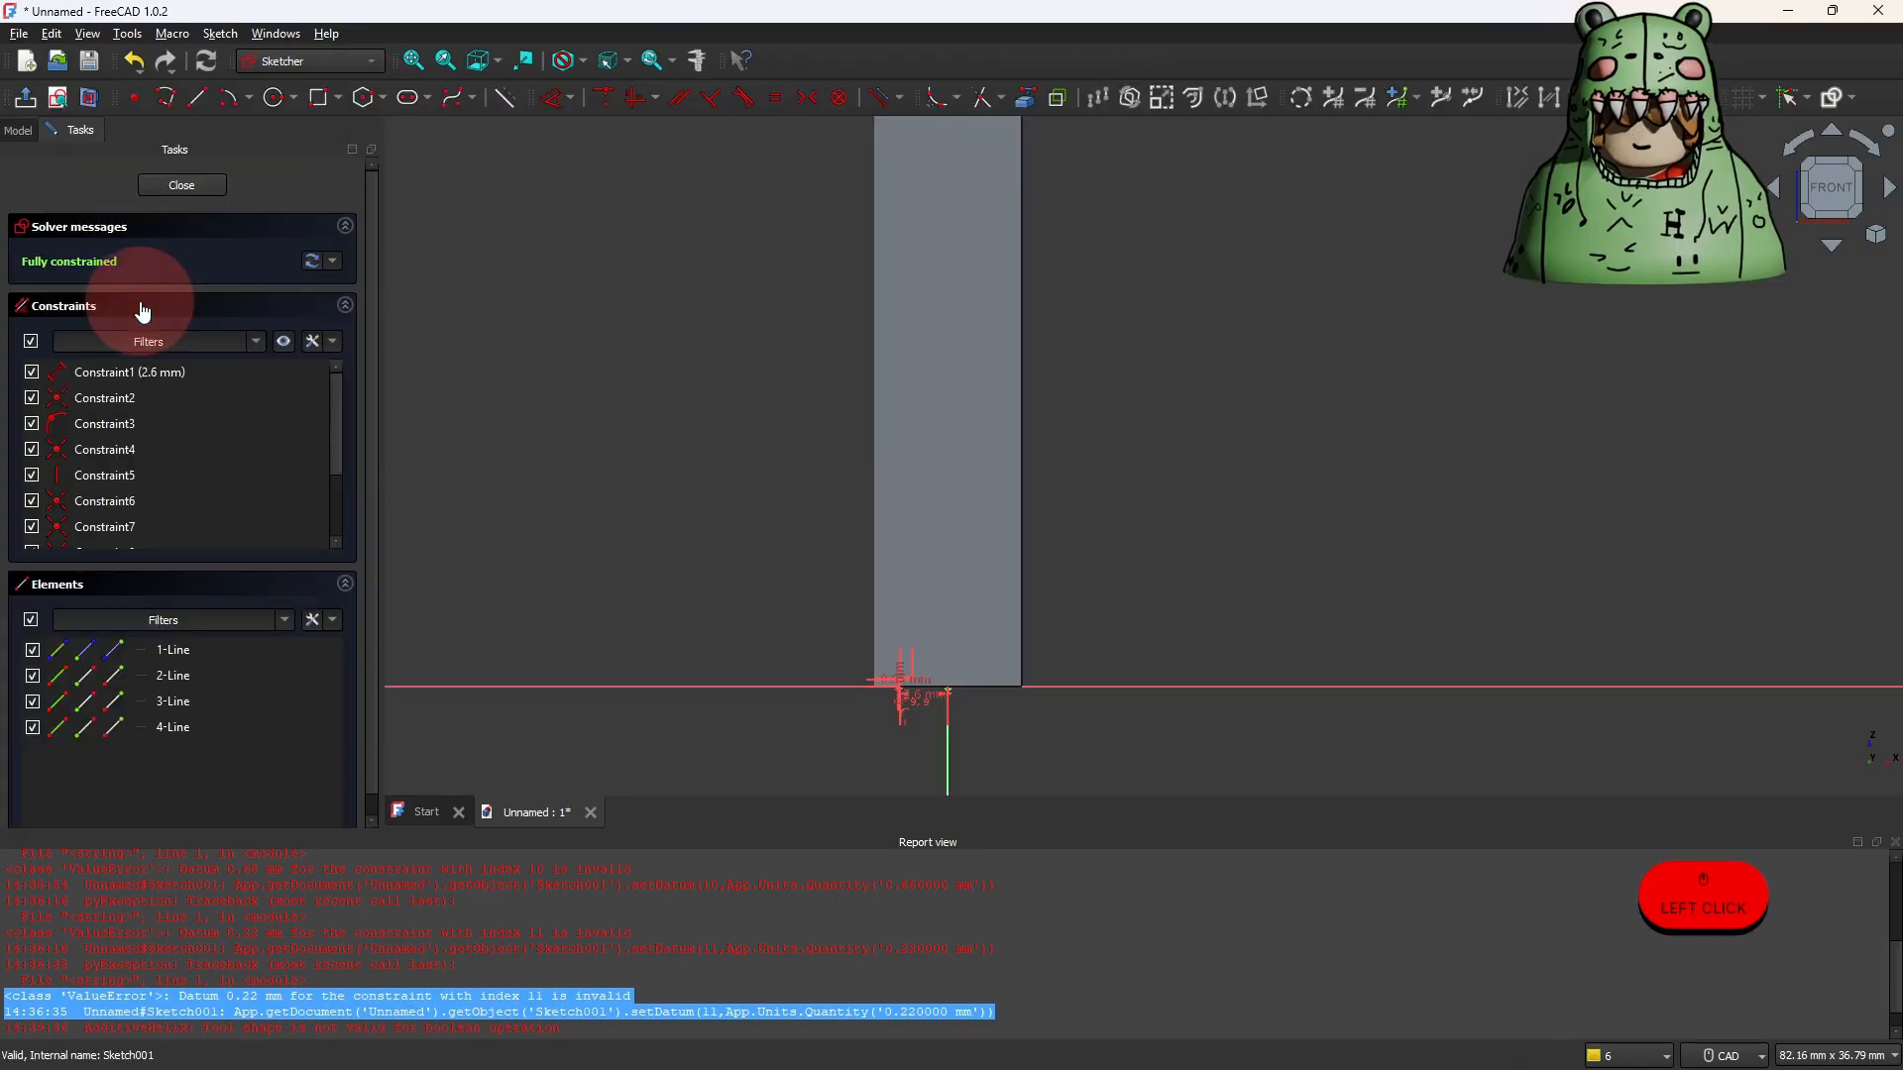
left_click(26, 97)
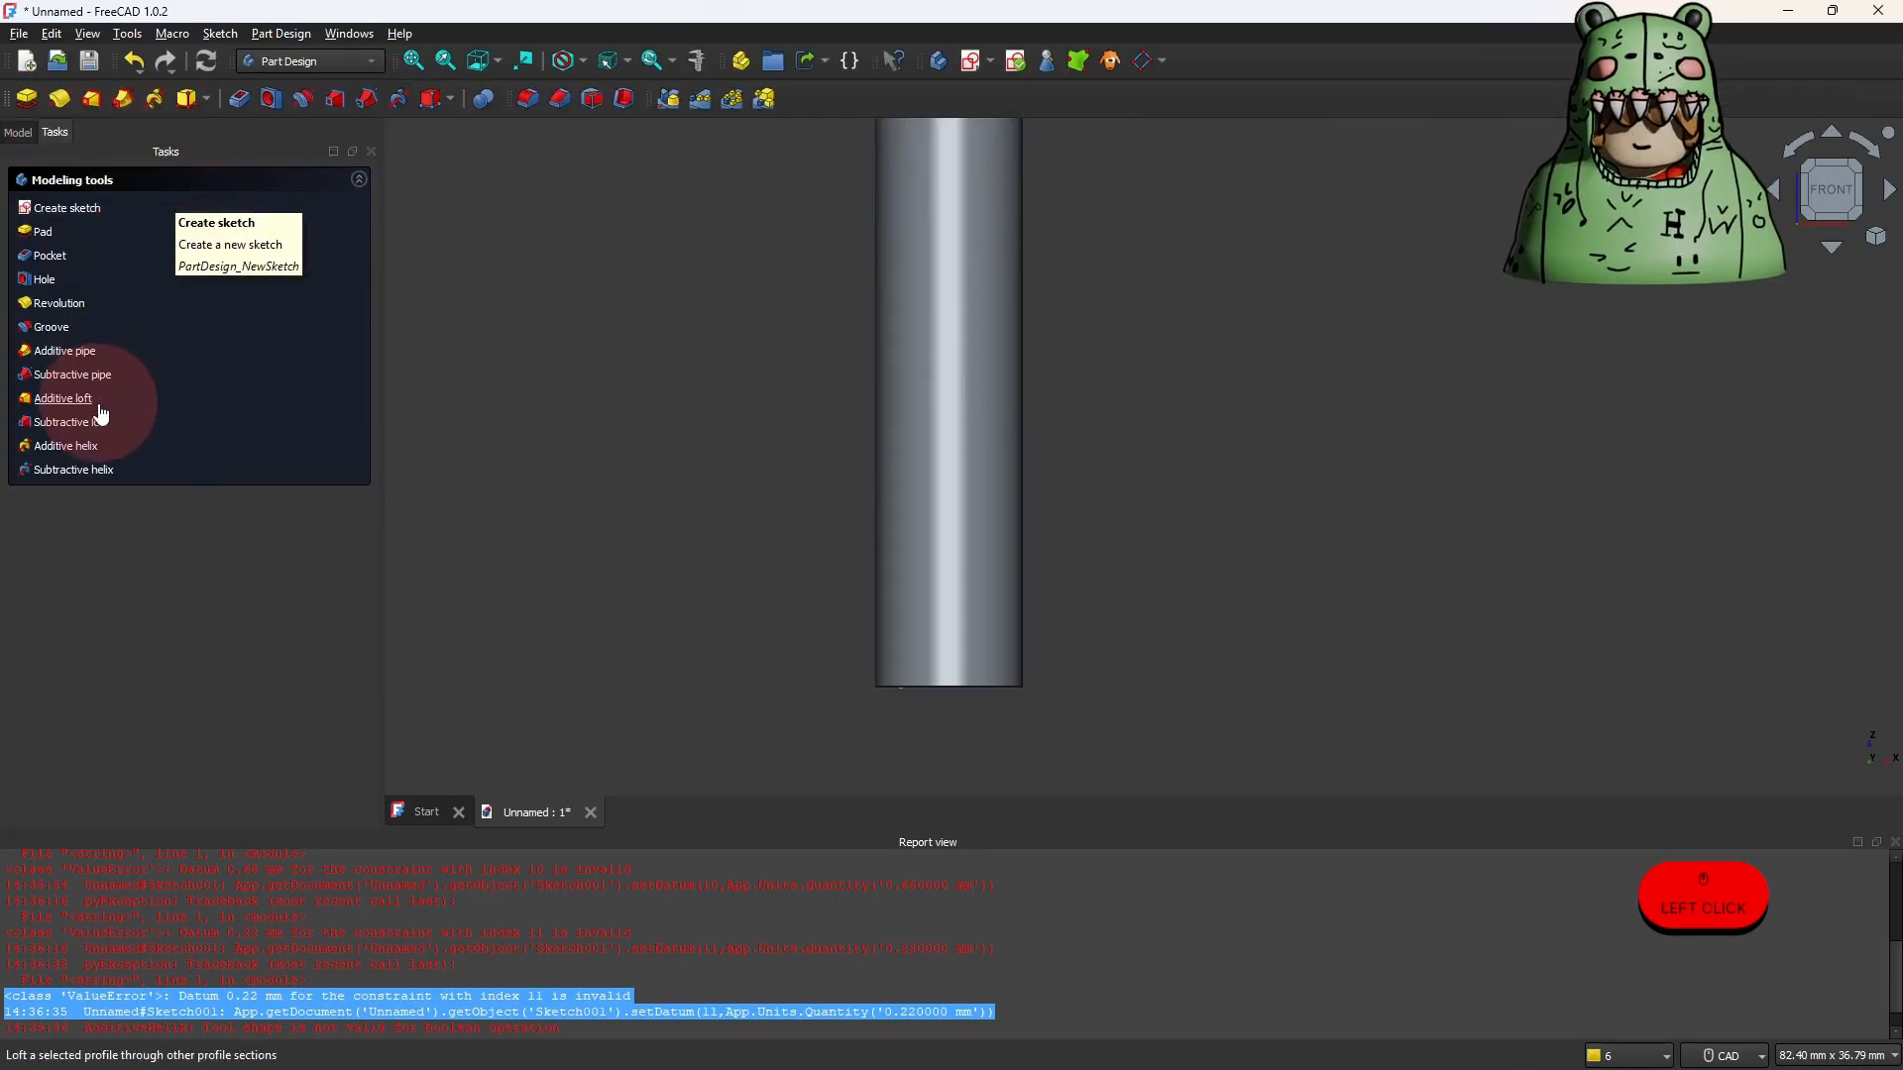
Create an additive helix from Sketch001 around the vertical sketch axis with a height of 26 mm.
left_click(9, 133)
left_click(105, 301)
left_click(127, 99)
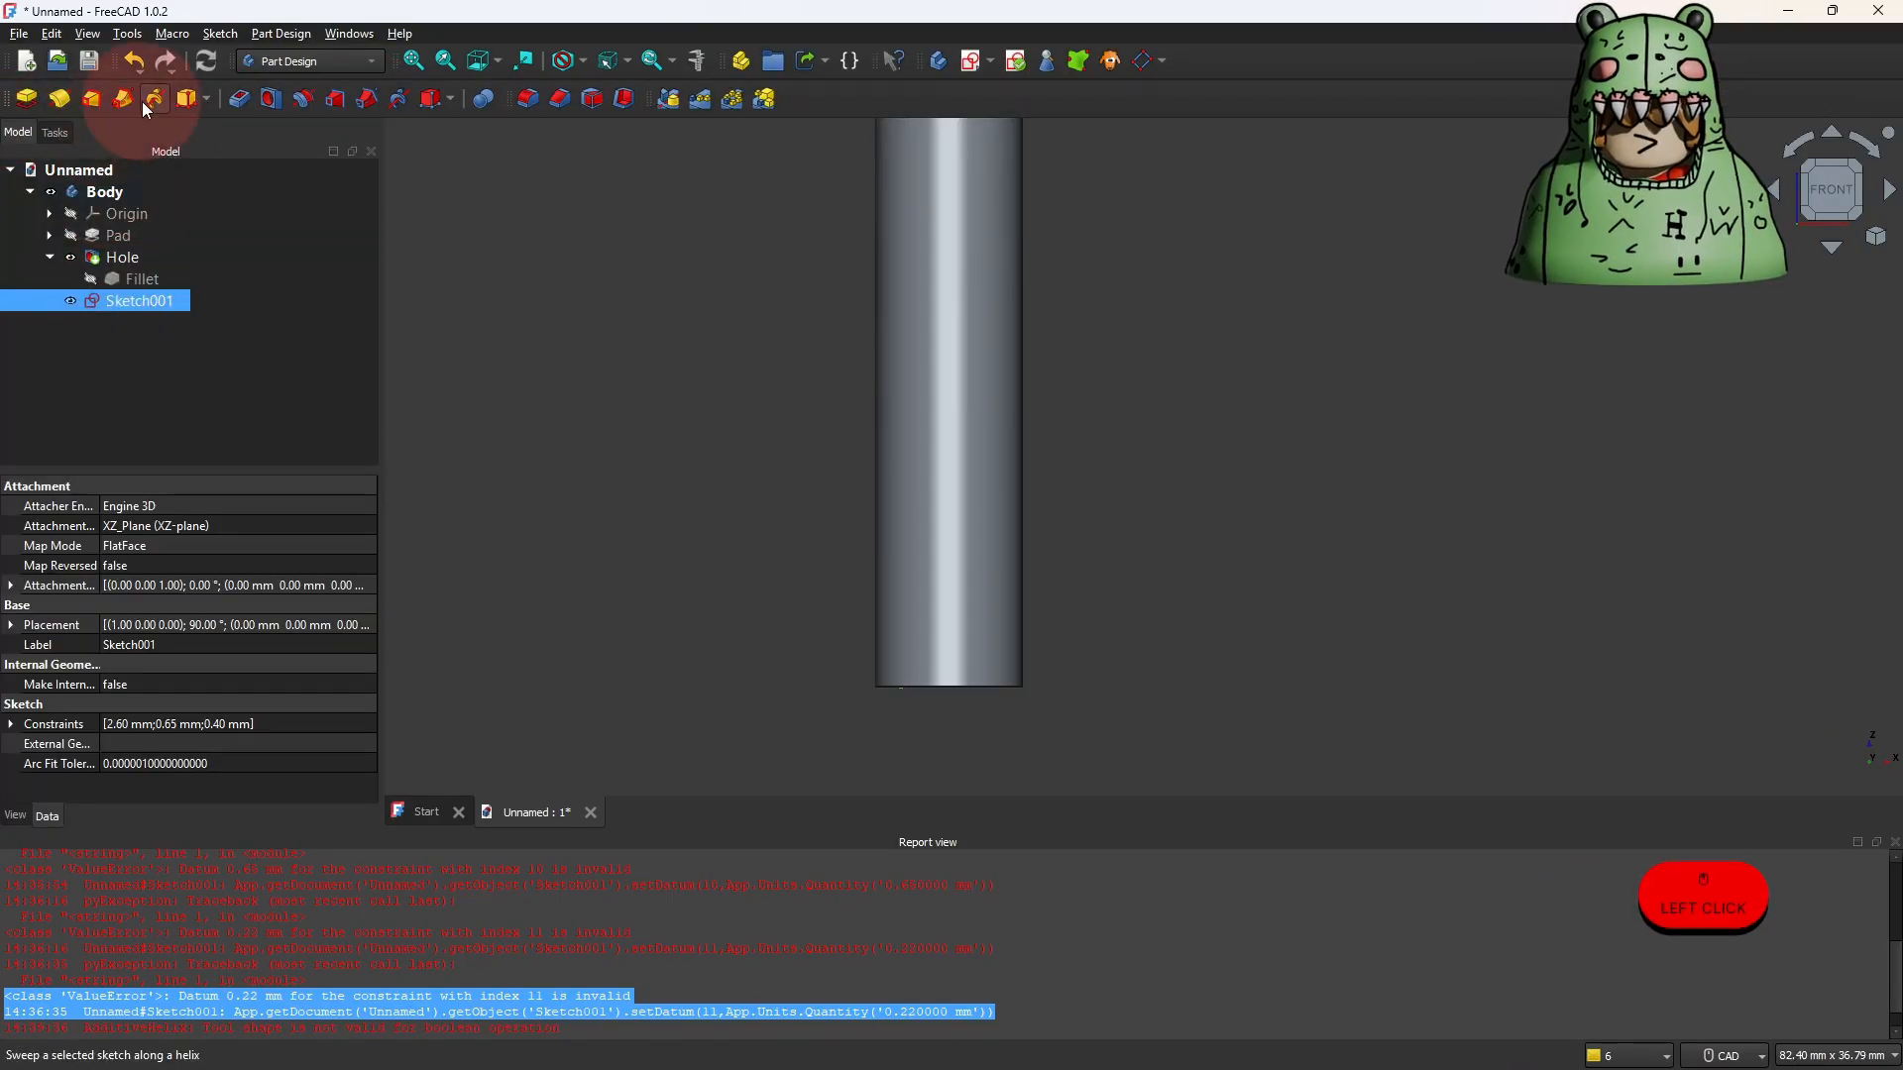
left_click(153, 98)
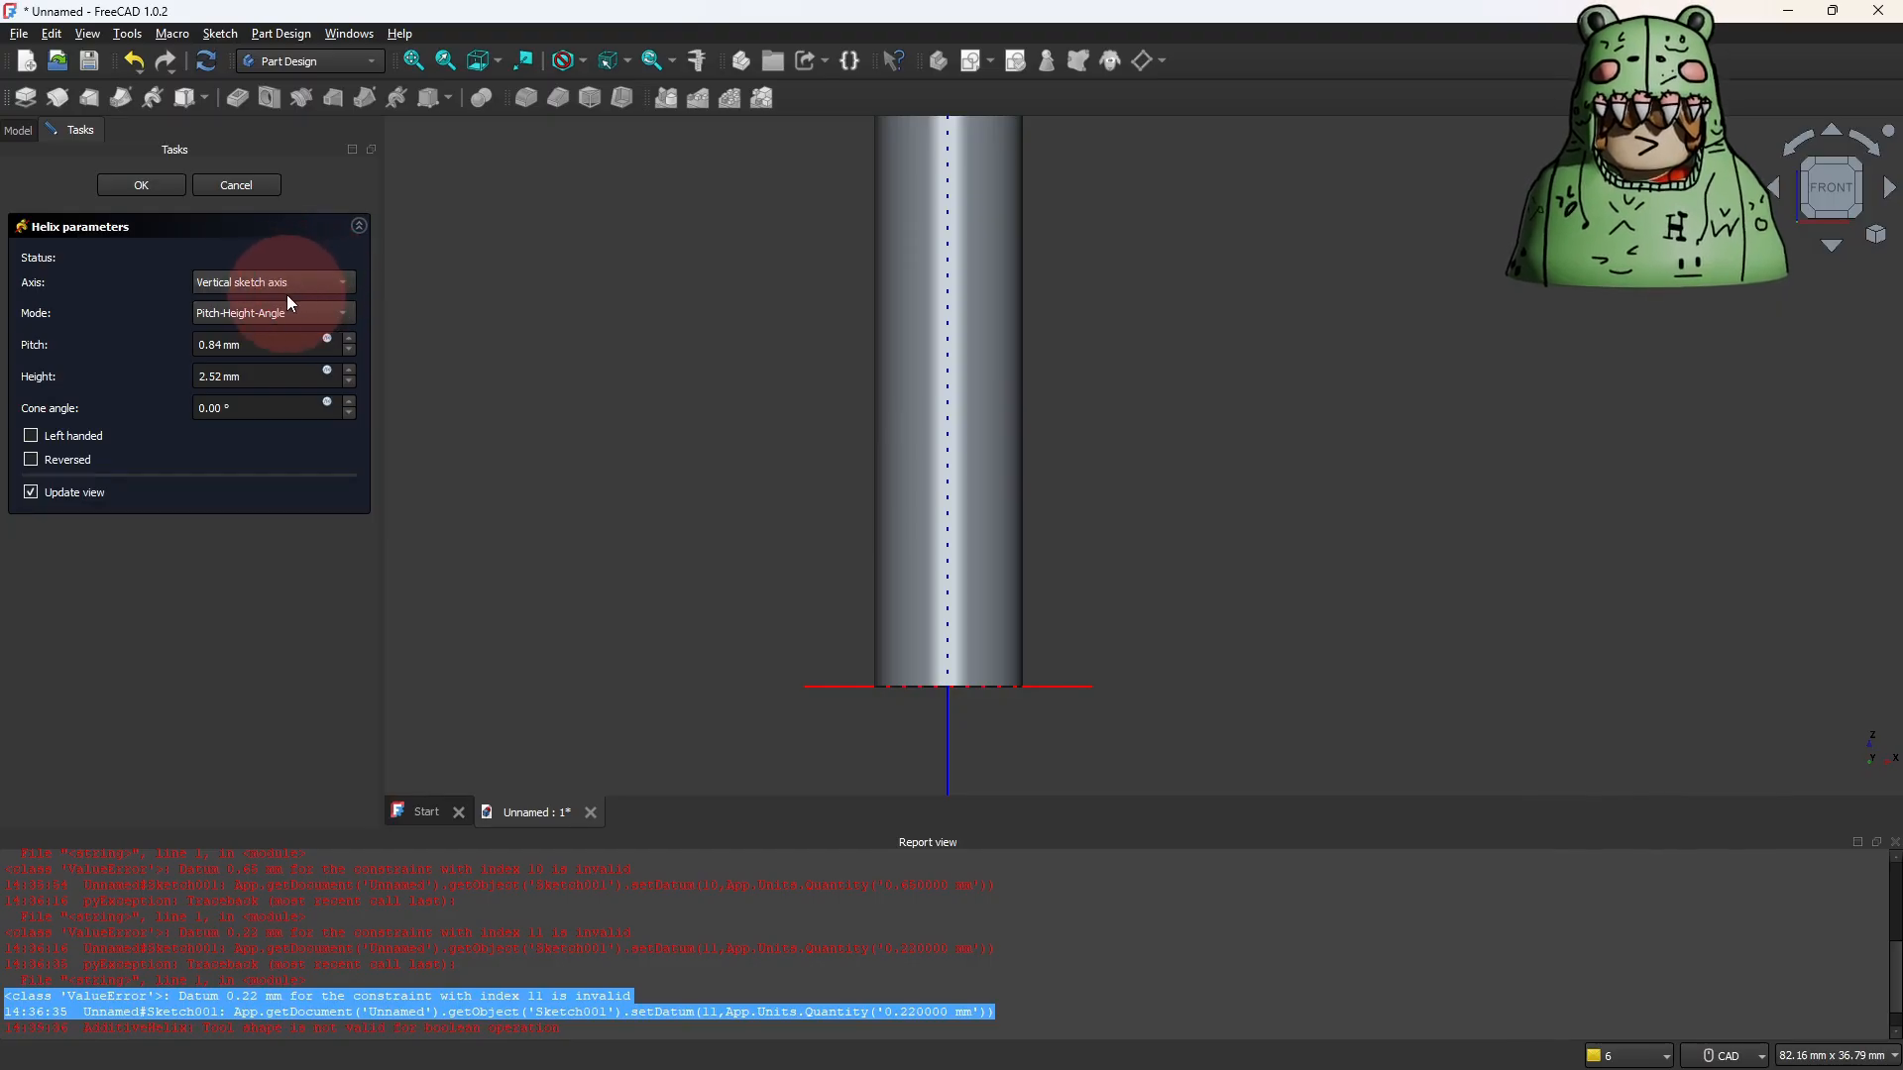
left_click(214, 379)
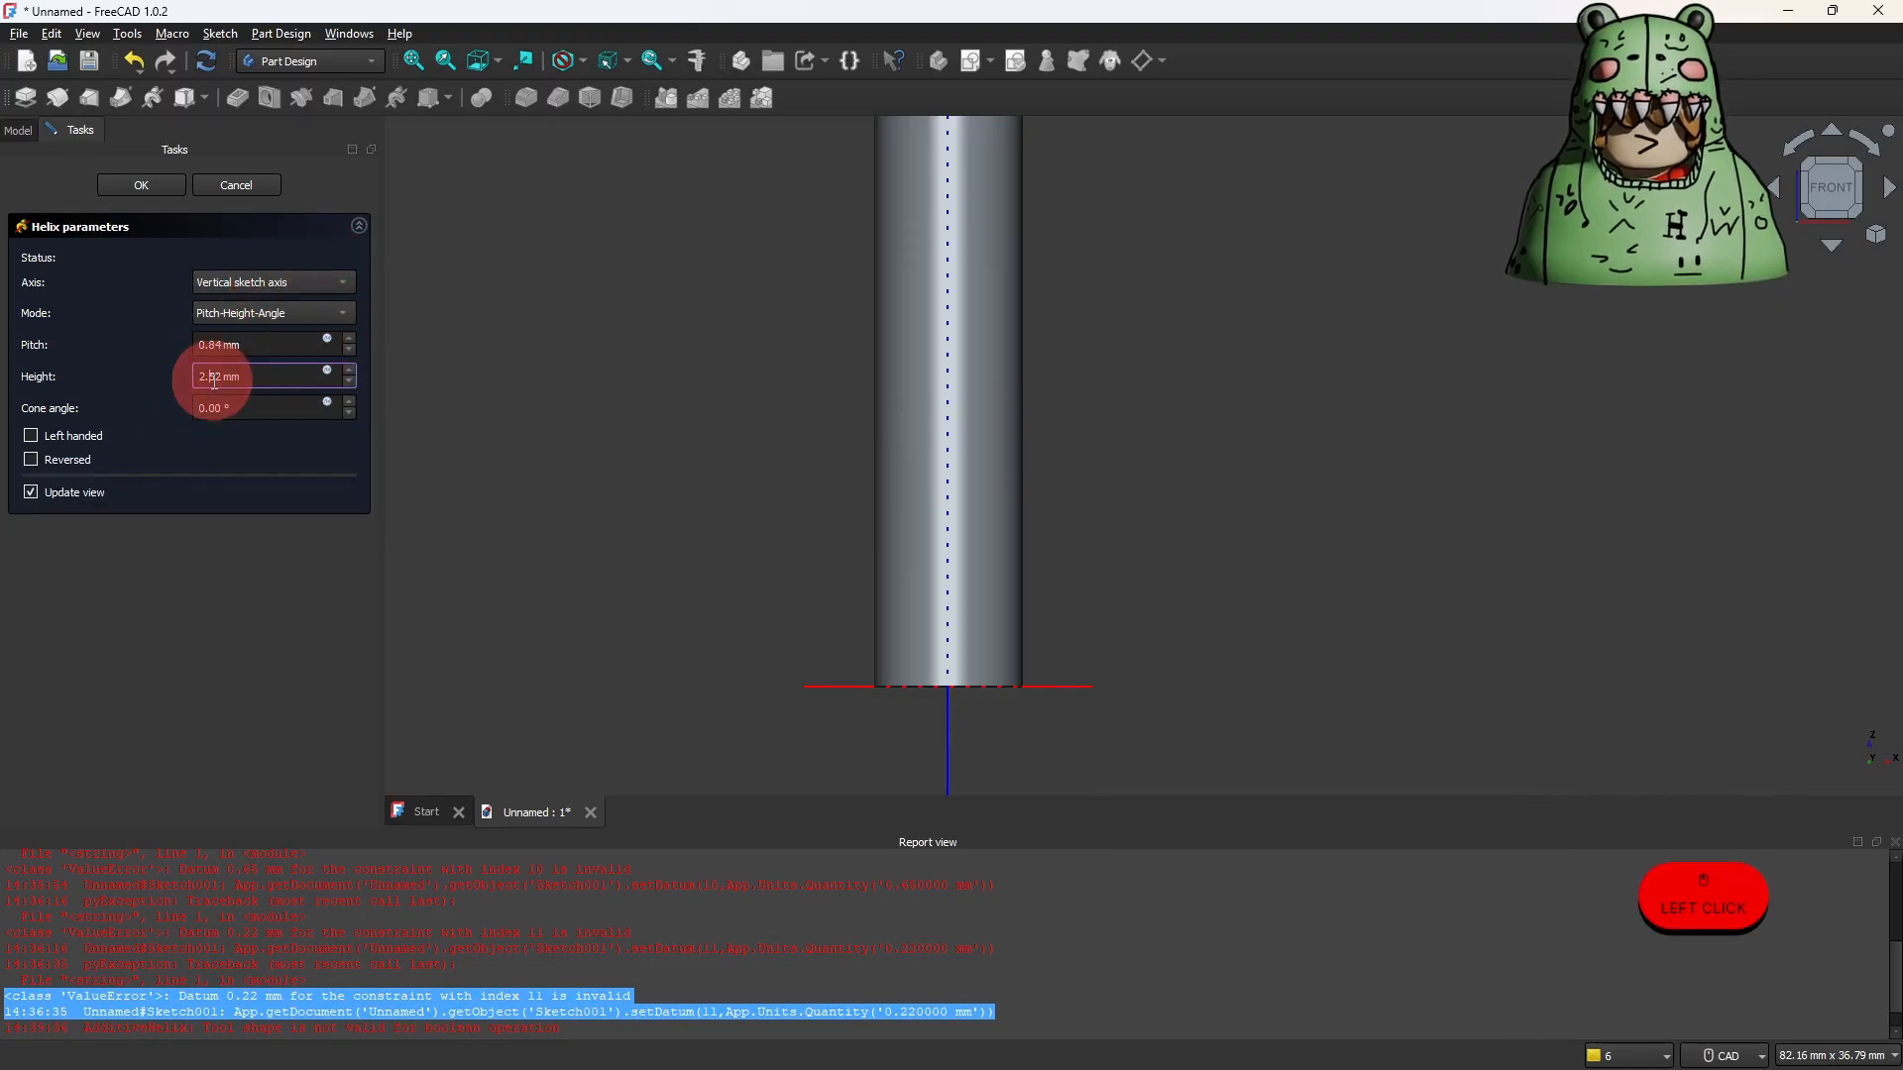
double_click(214, 380)
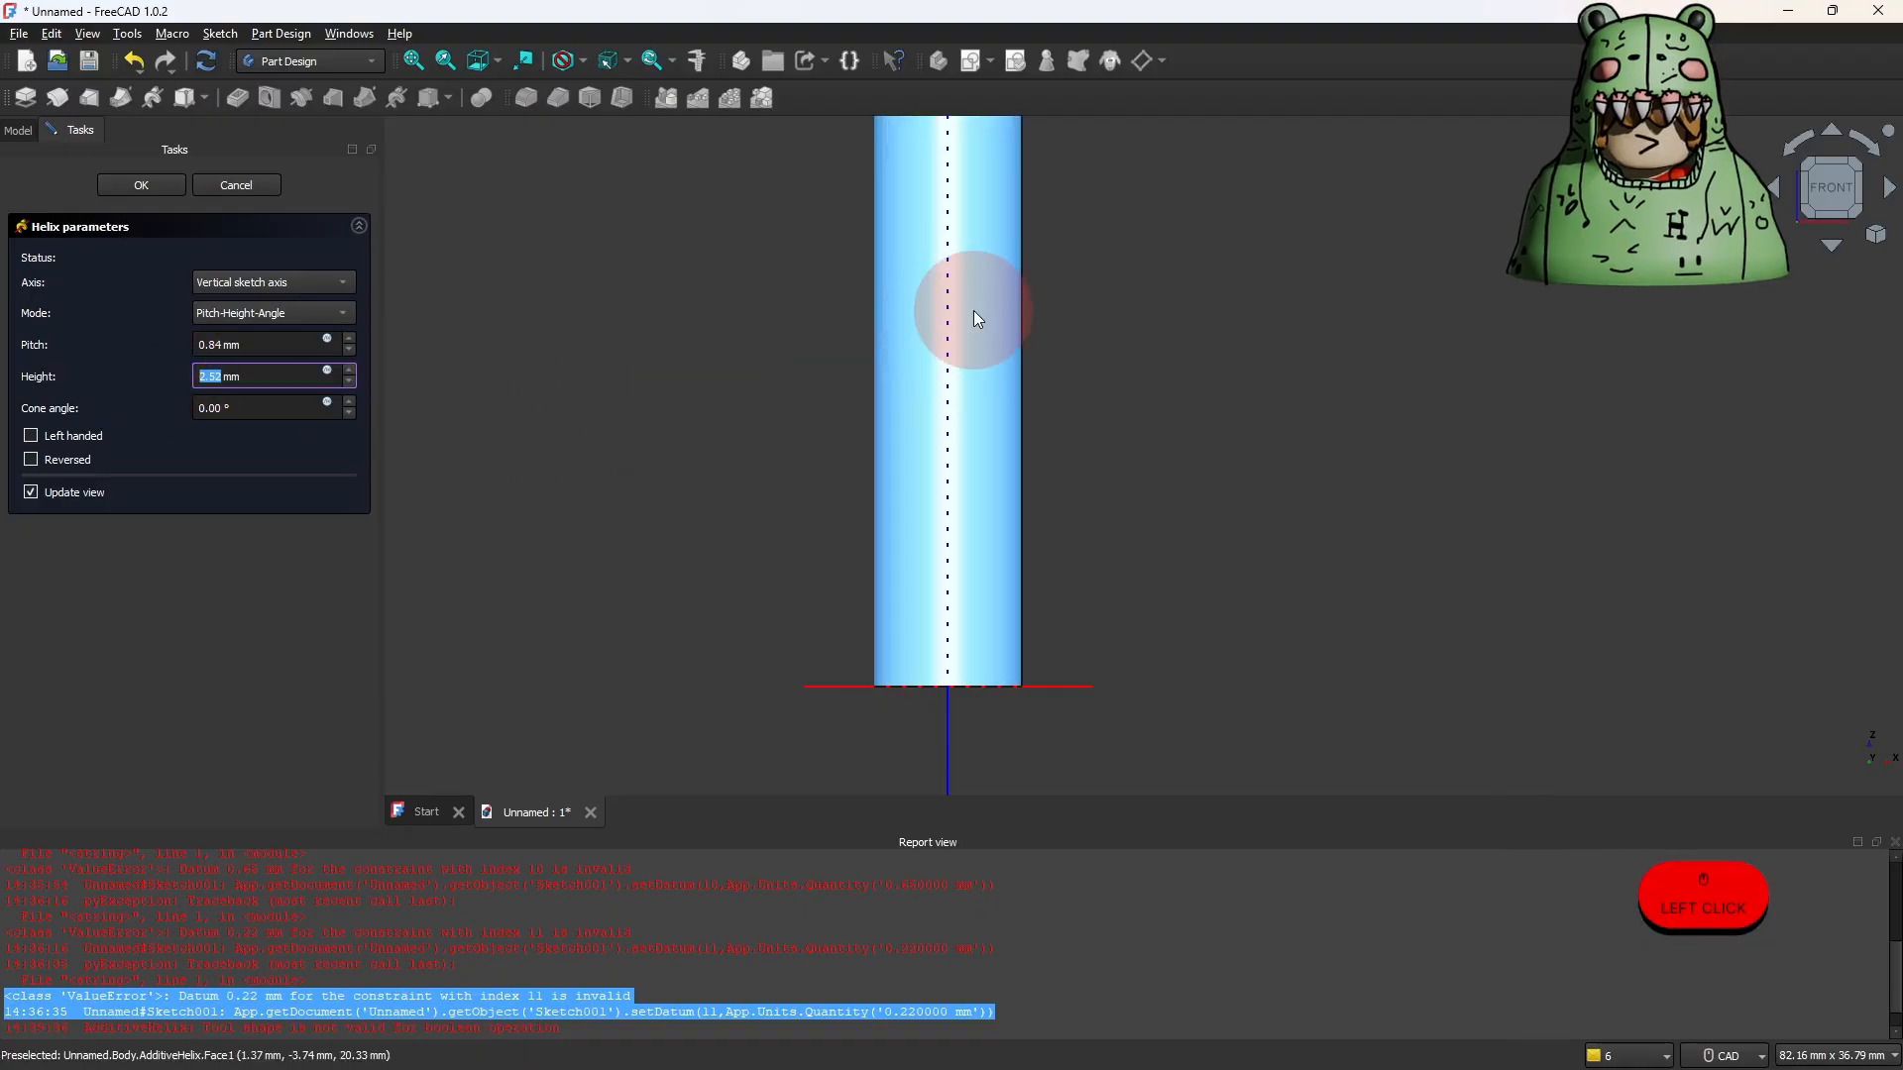
left_click(19, 130)
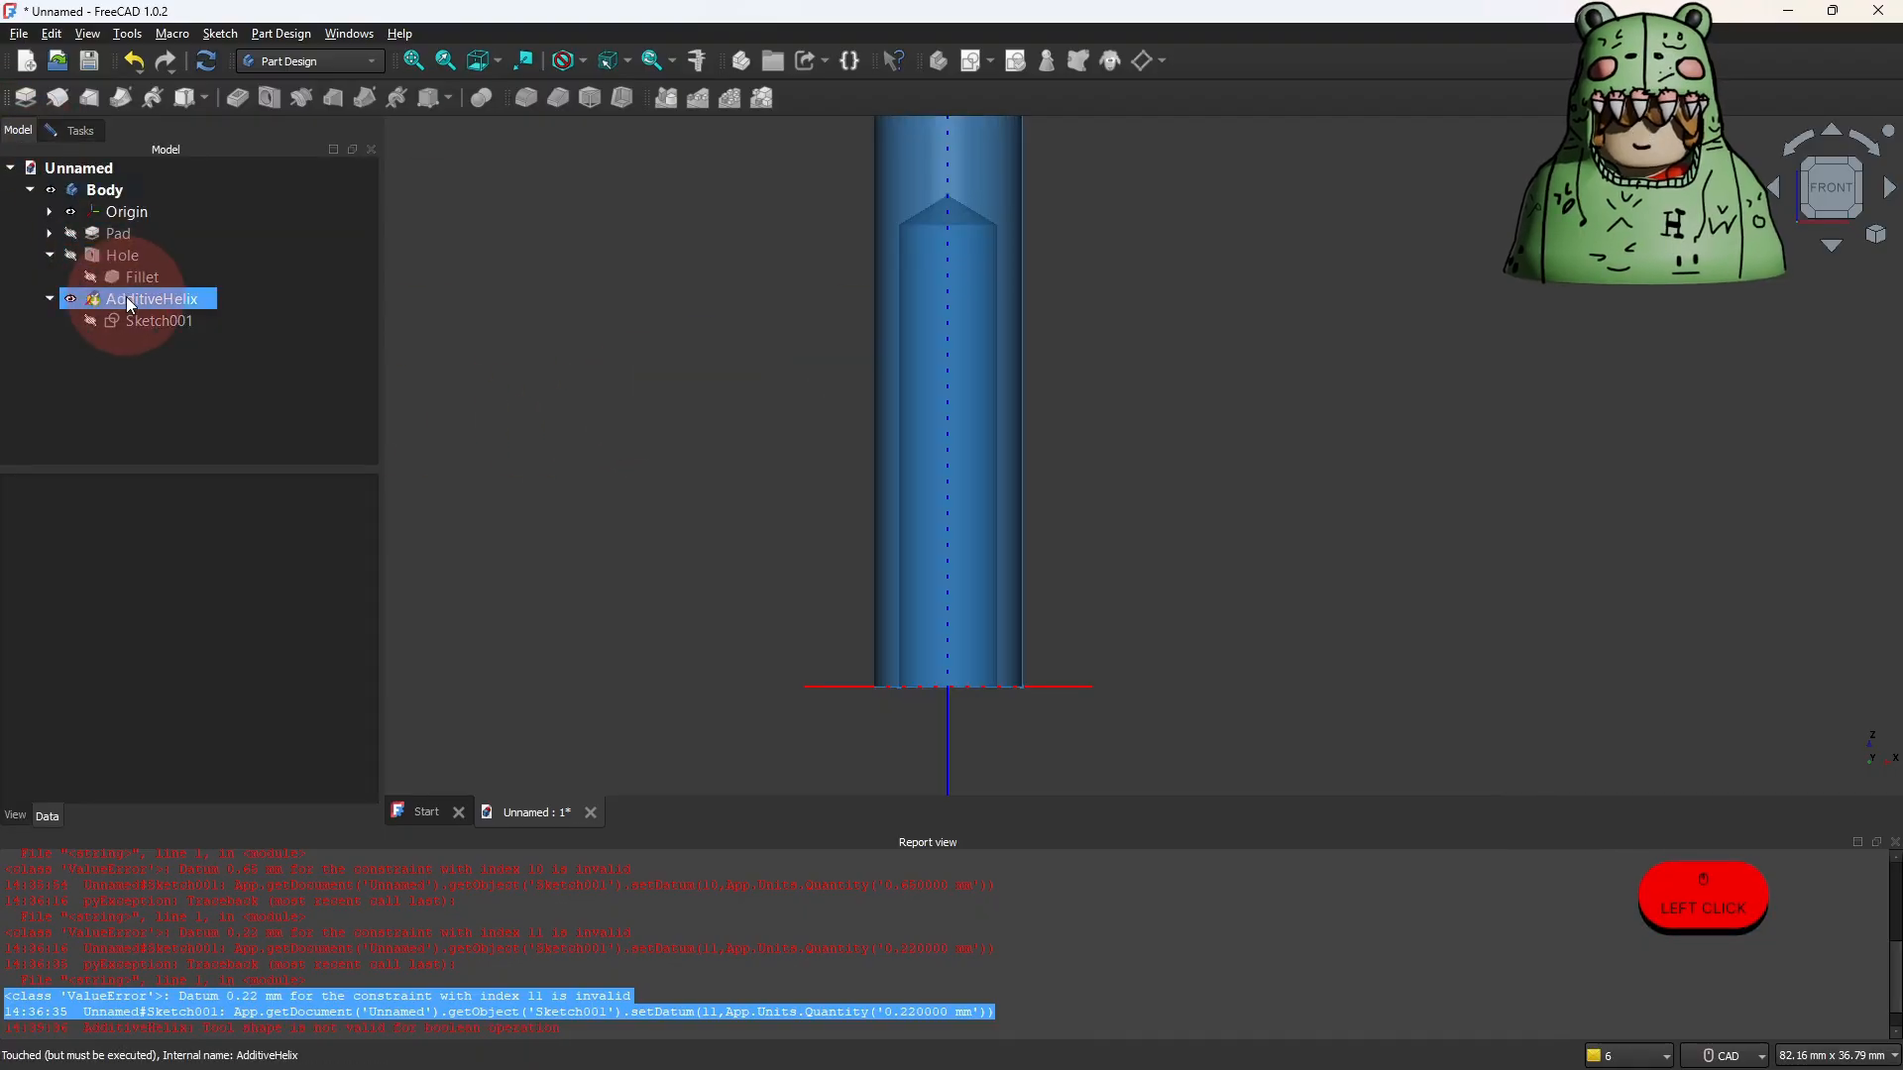
left_click(162, 293)
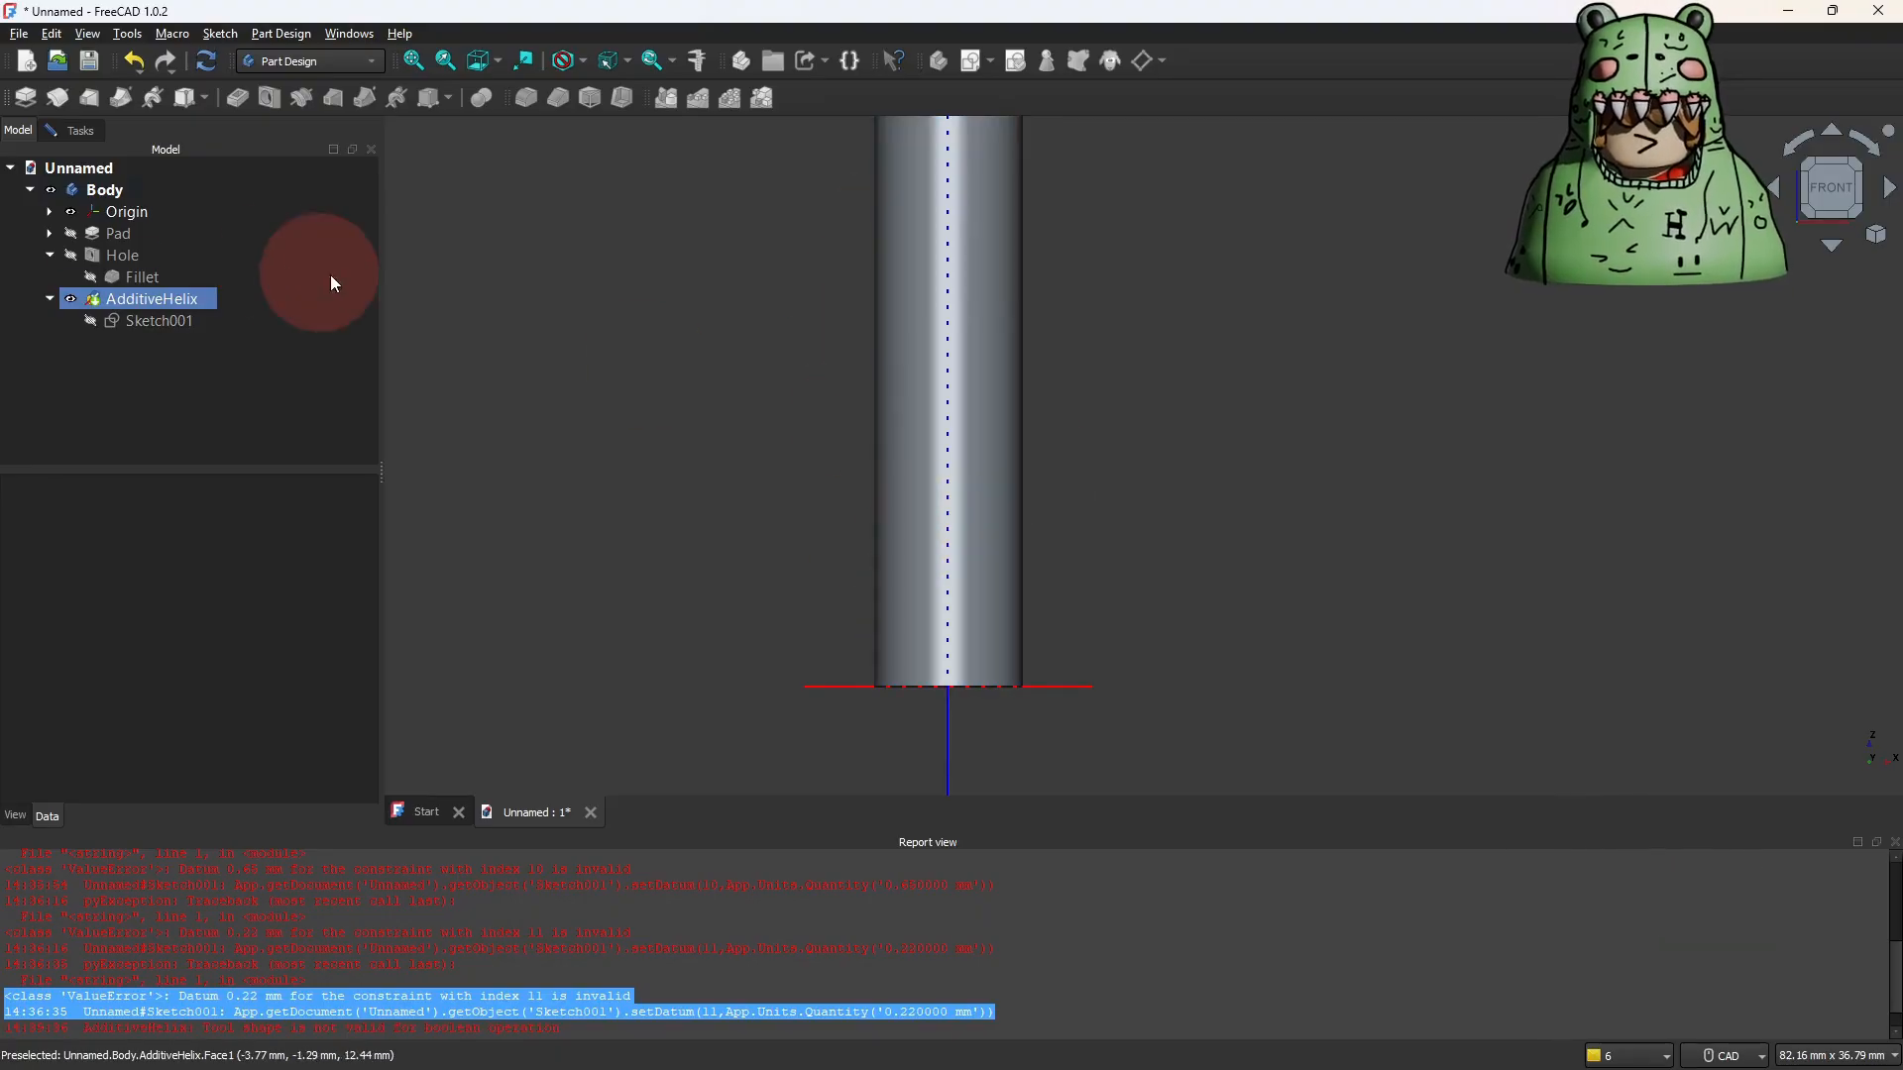
left_click(97, 138)
left_click(222, 382)
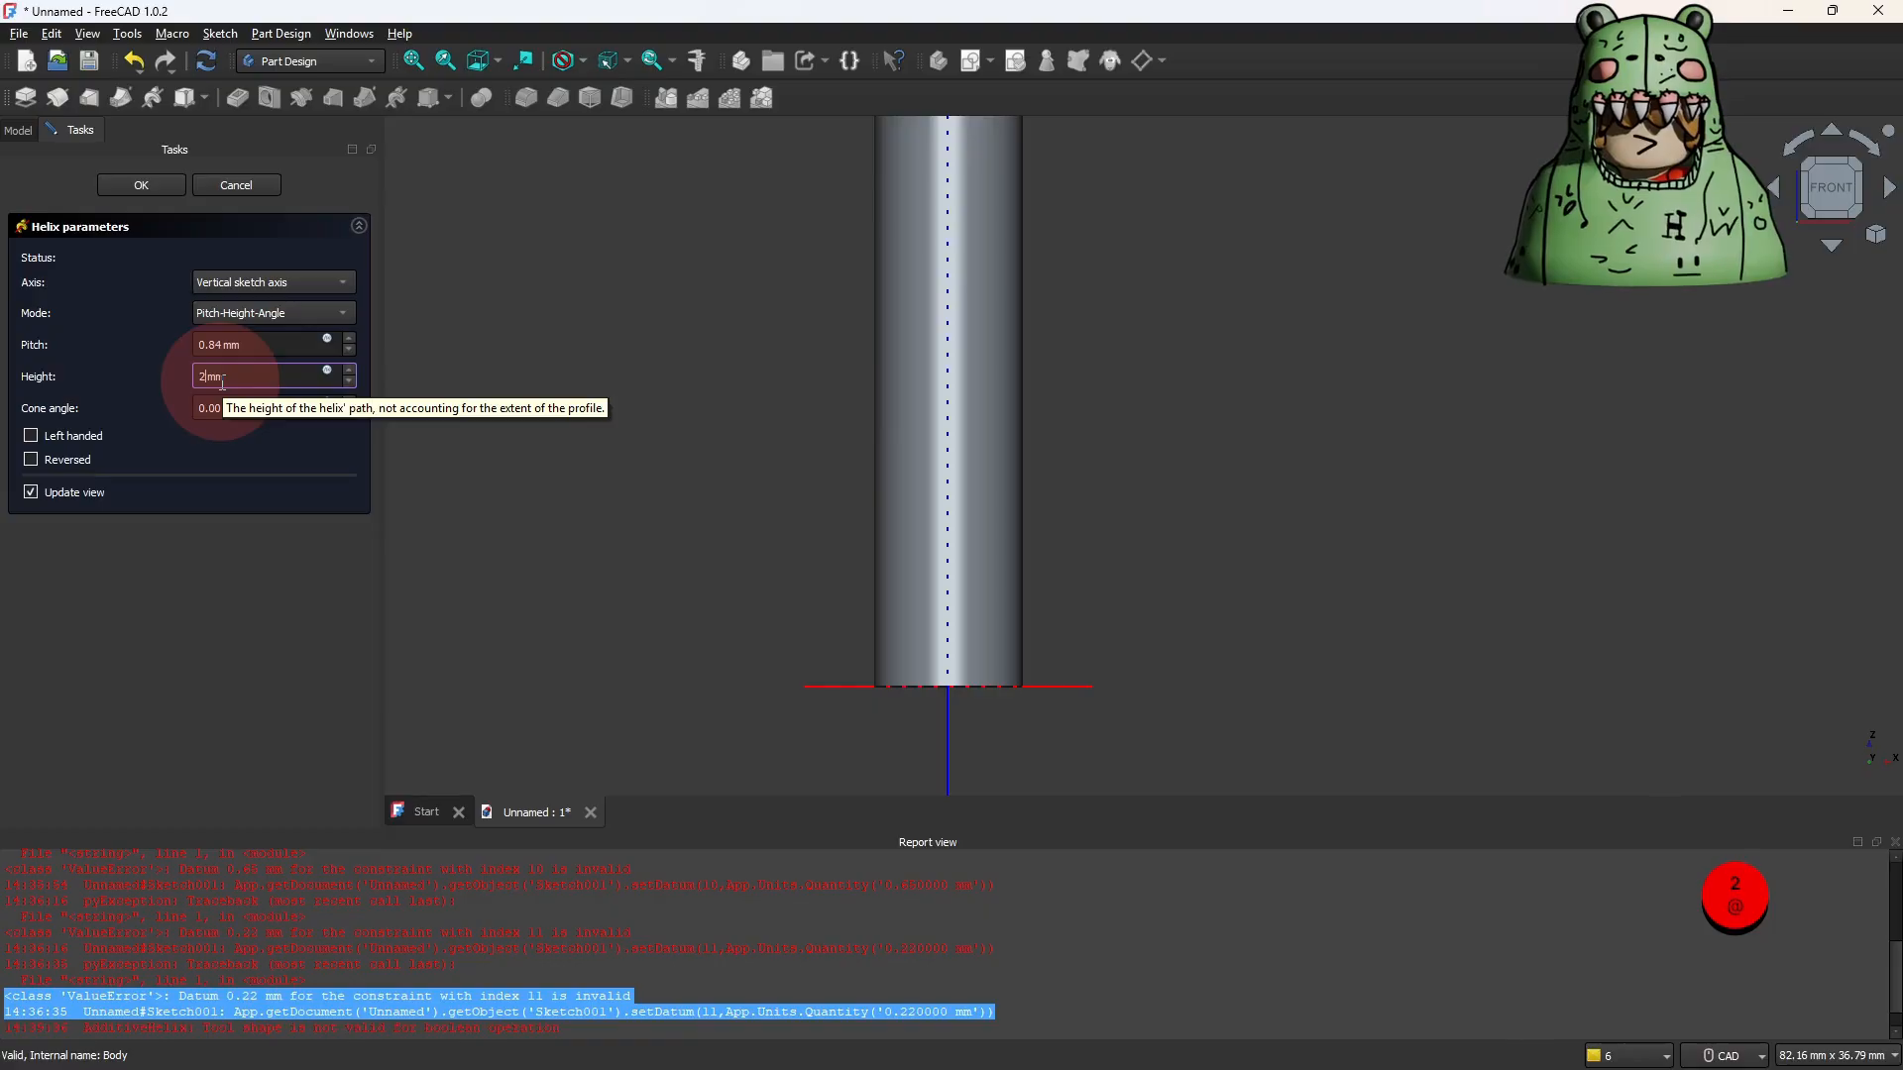
left_click(532, 398)
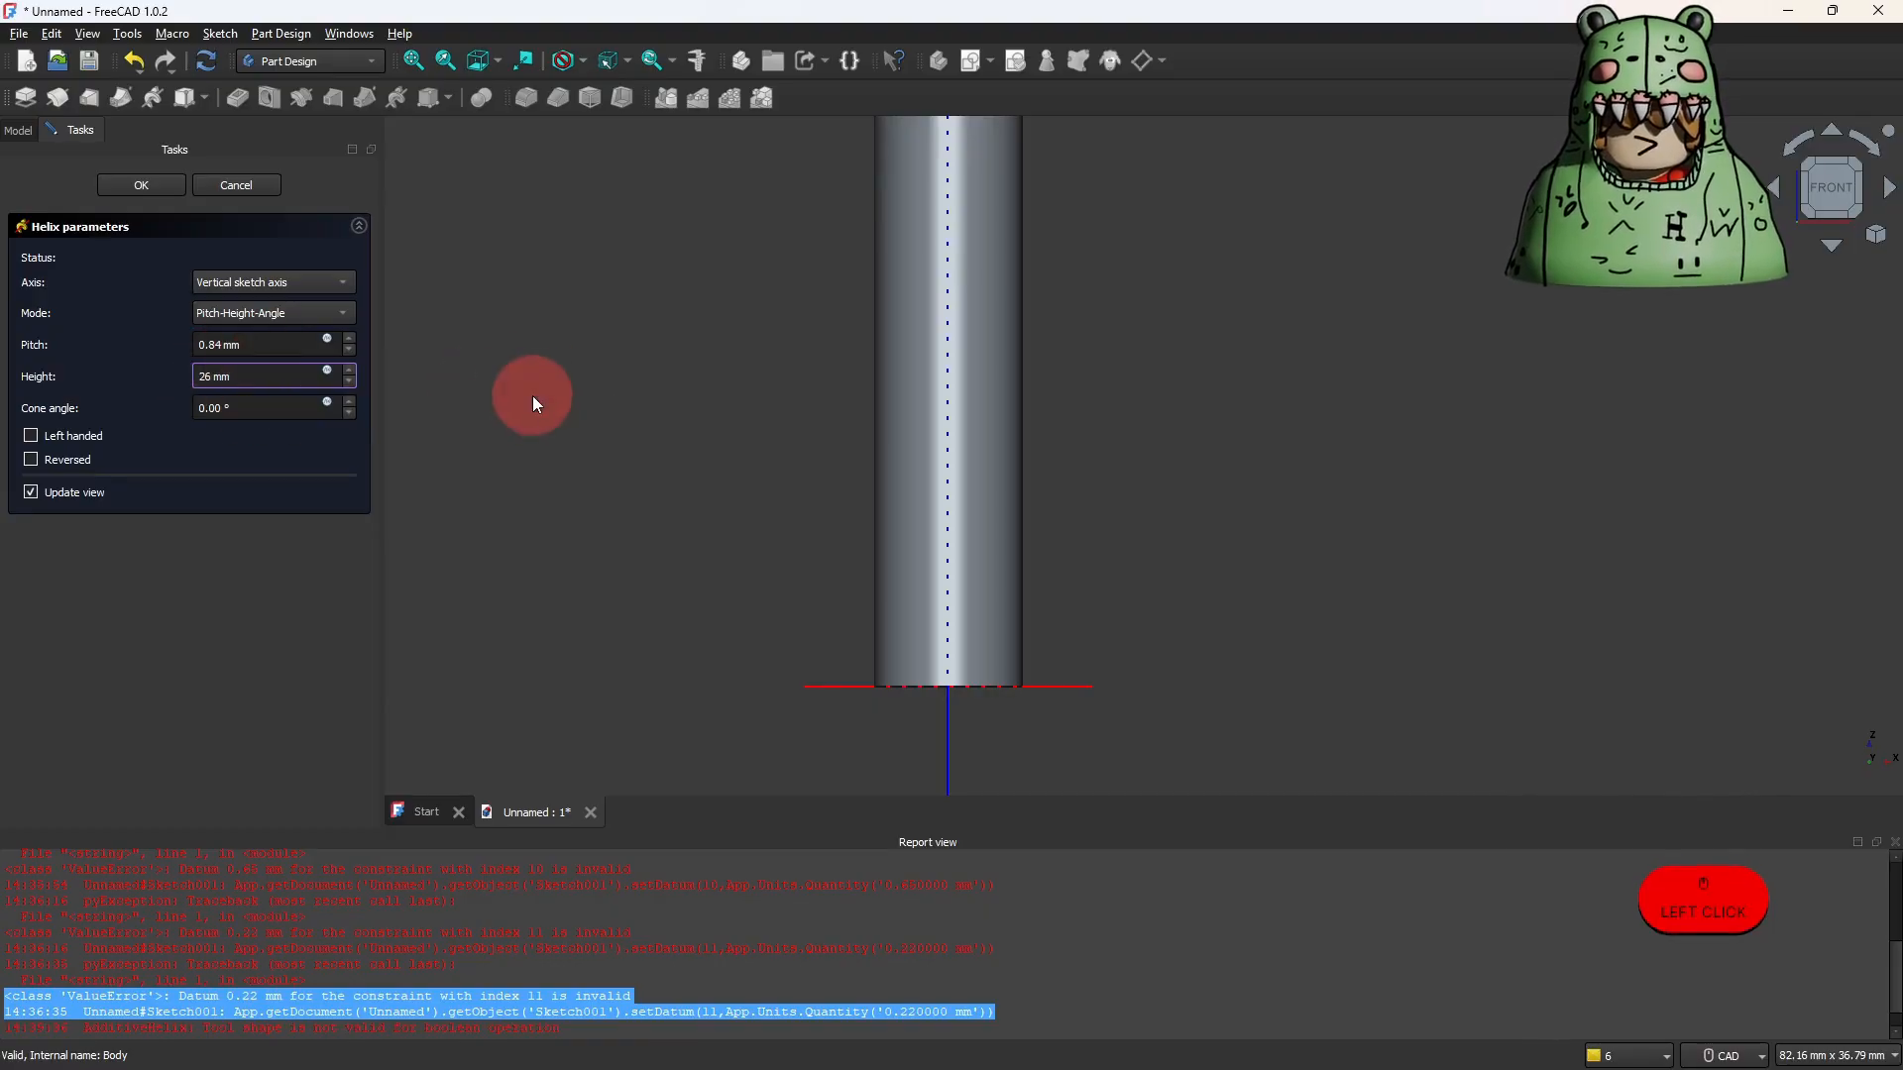
Examine the helix preview inside the cylinder and how the thread profile starts at the mouth of the hole.
left_click(18, 131)
left_click(144, 301)
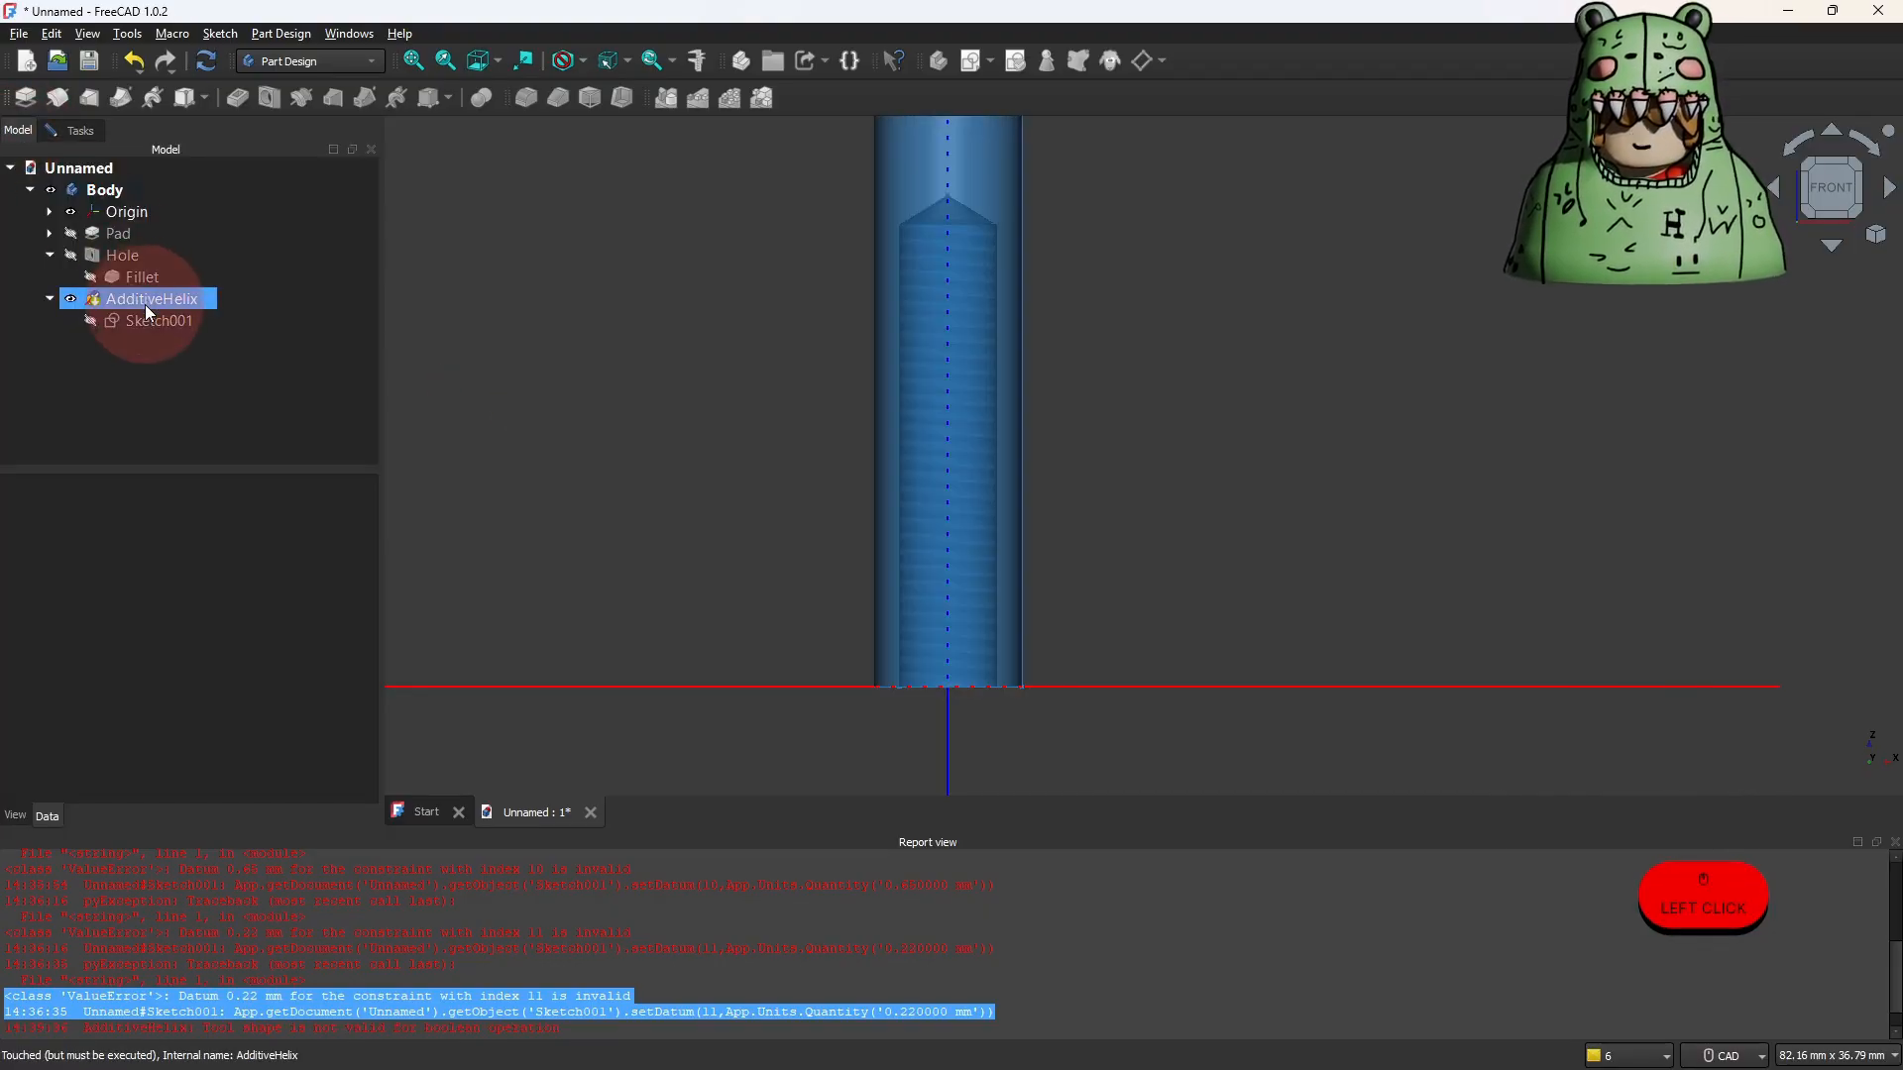
scroll(832, 637, "up", 5)
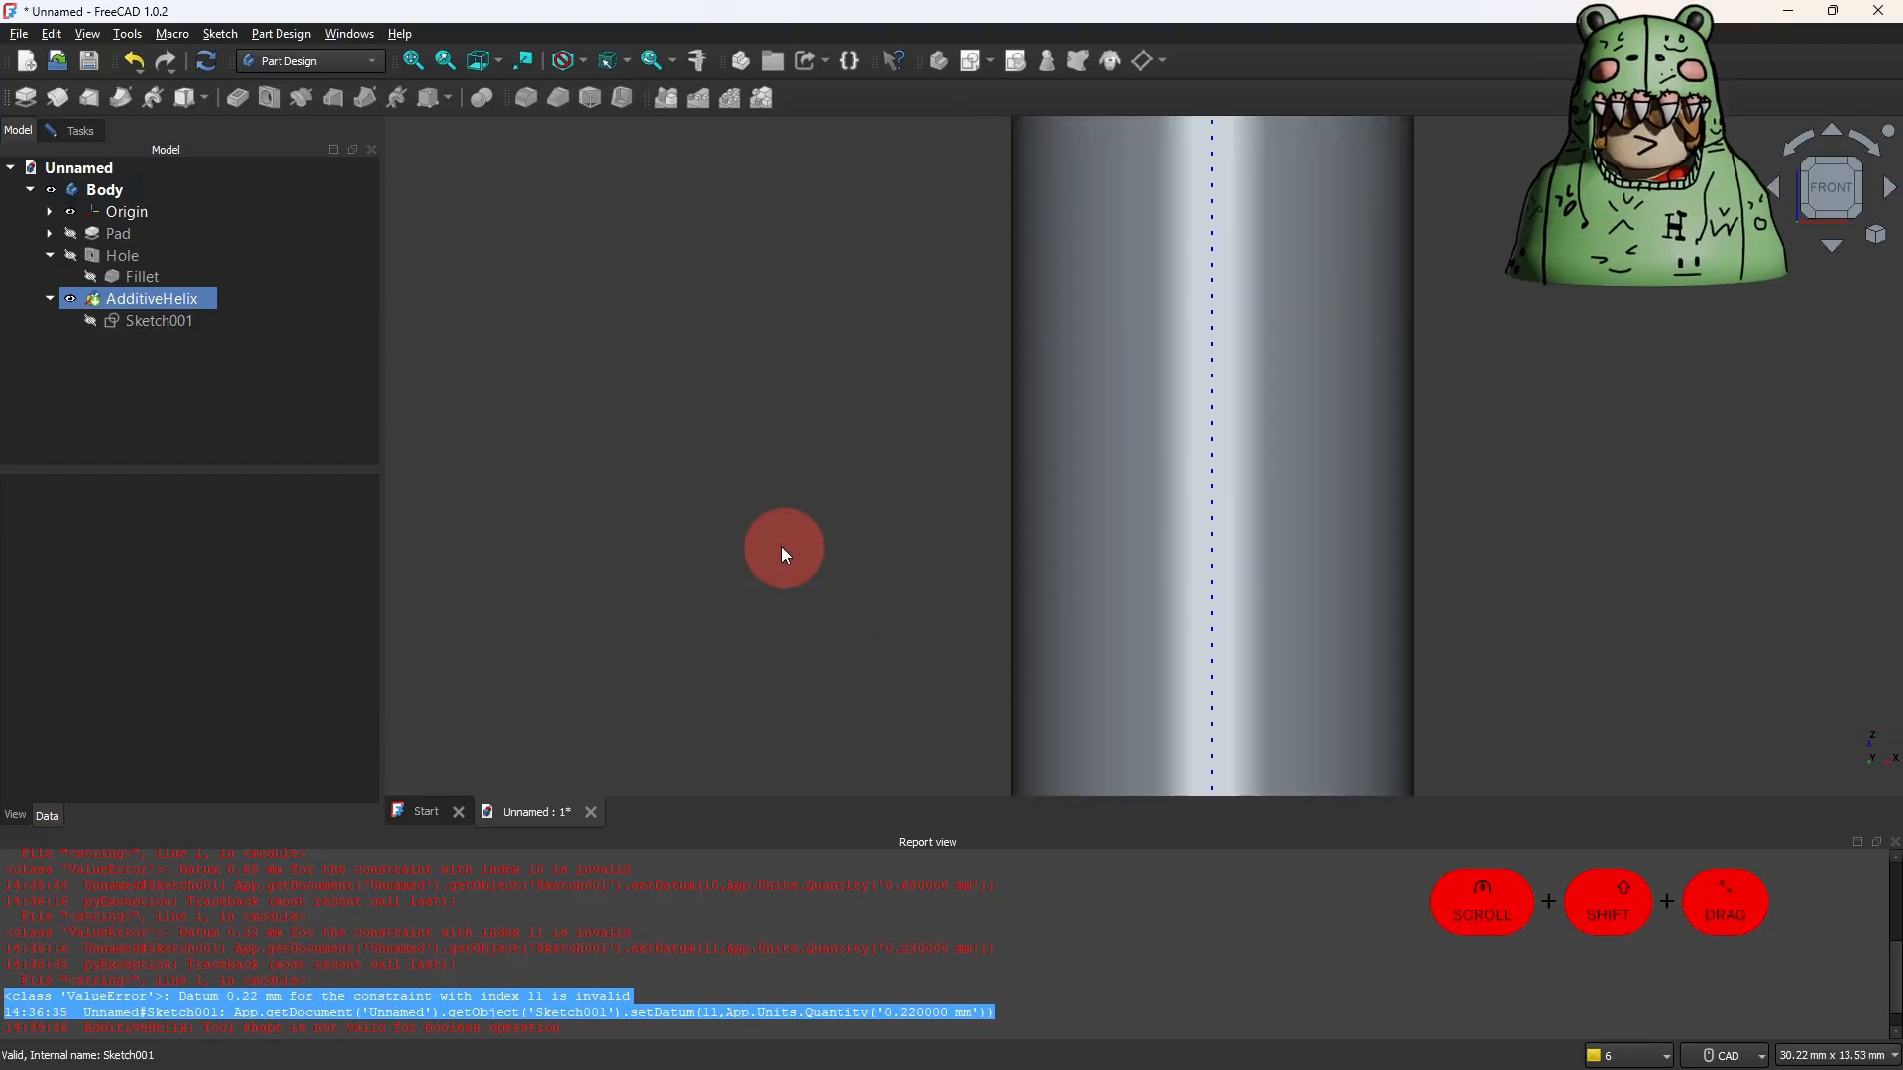
right_click(841, 498)
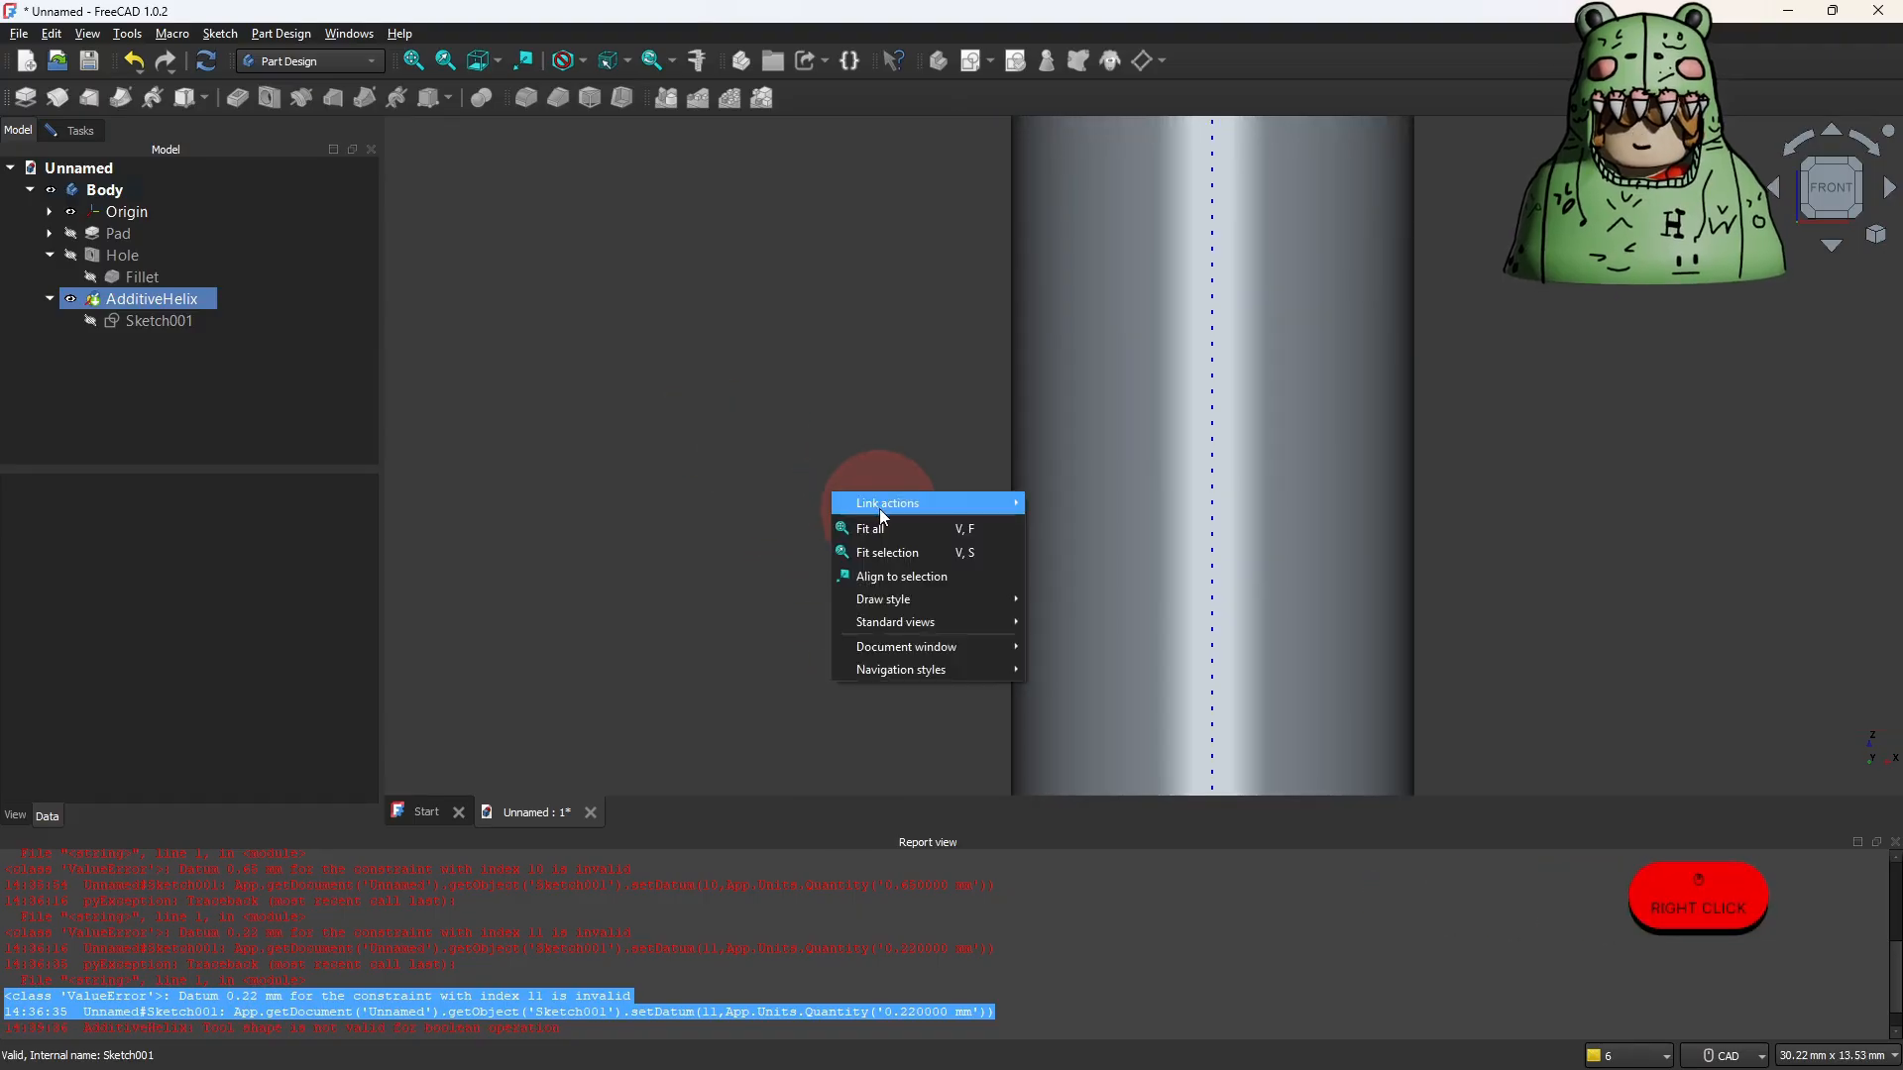
left_click(831, 438)
right_click_drag(884, 461, 1065, 480, "shift")
left_click(1132, 467)
scroll(1173, 562, "up", 2)
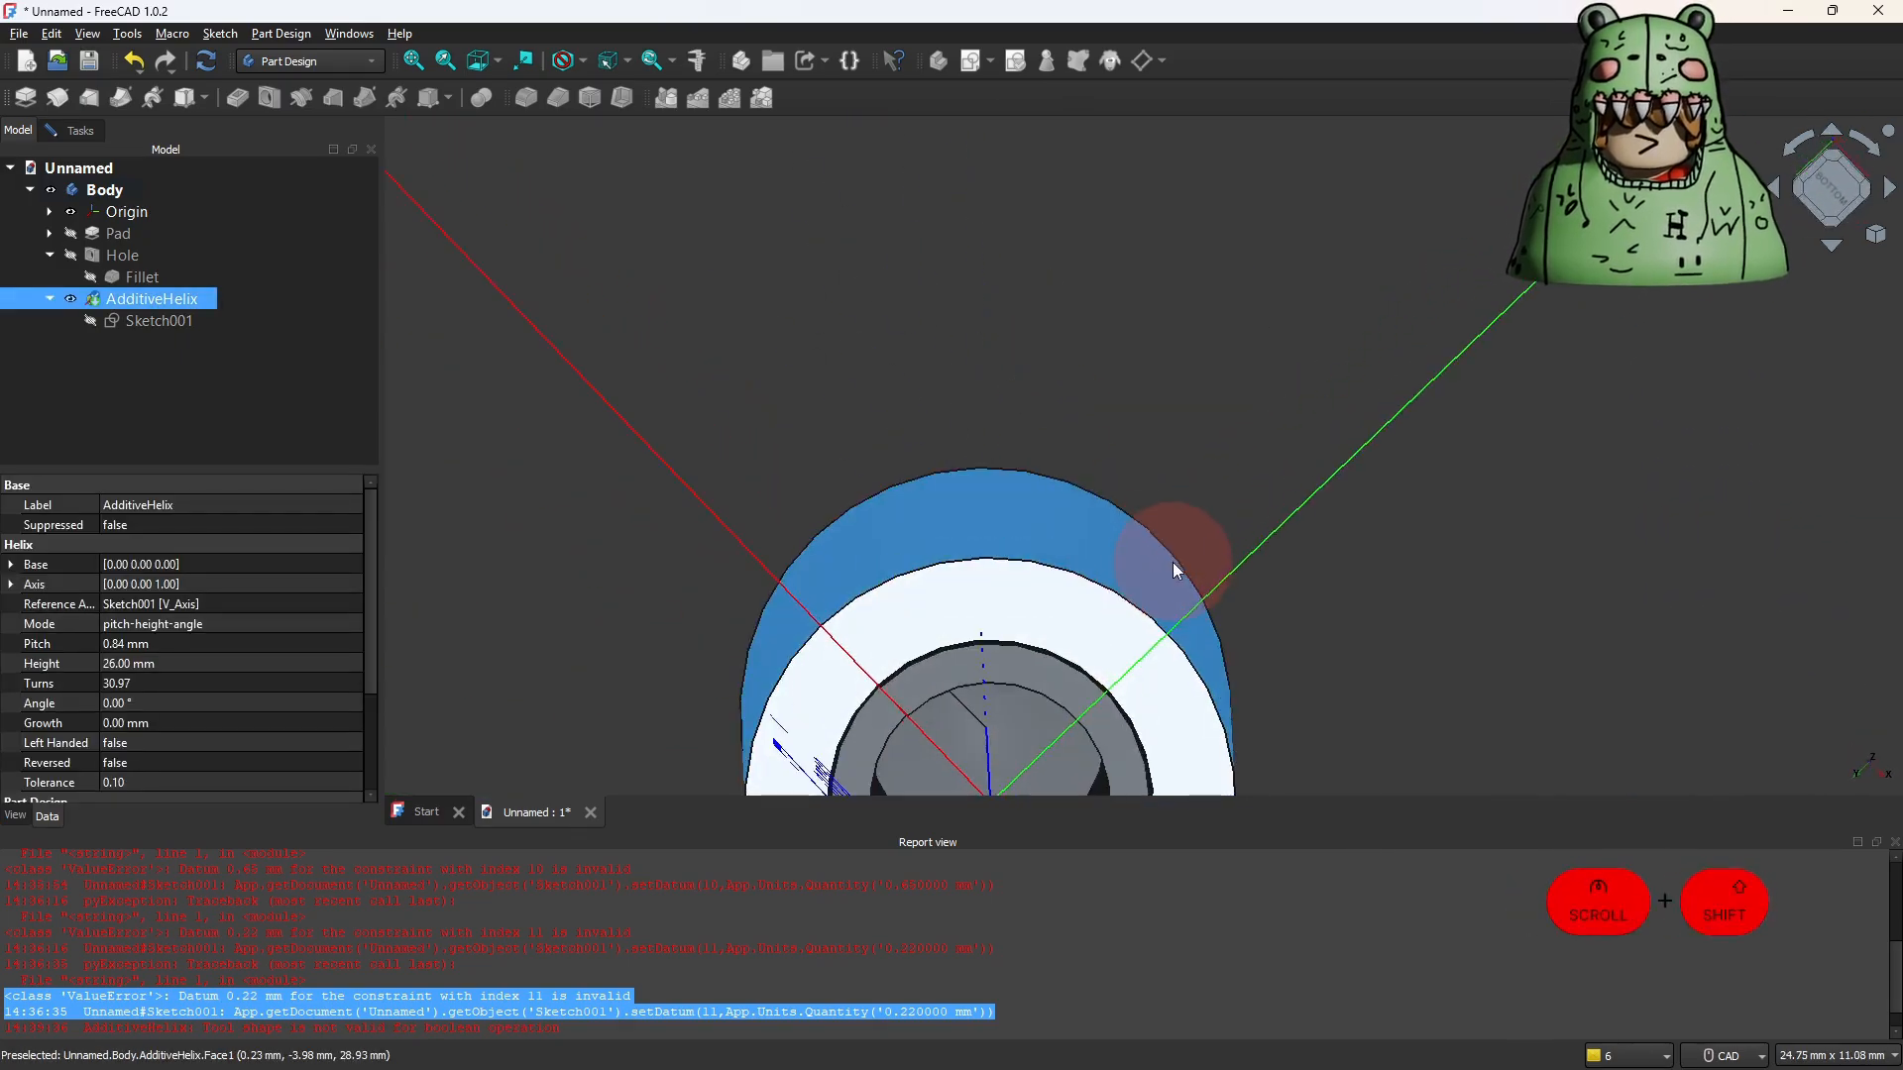
right_click_drag(1234, 514, 1198, 149, "ctrl")
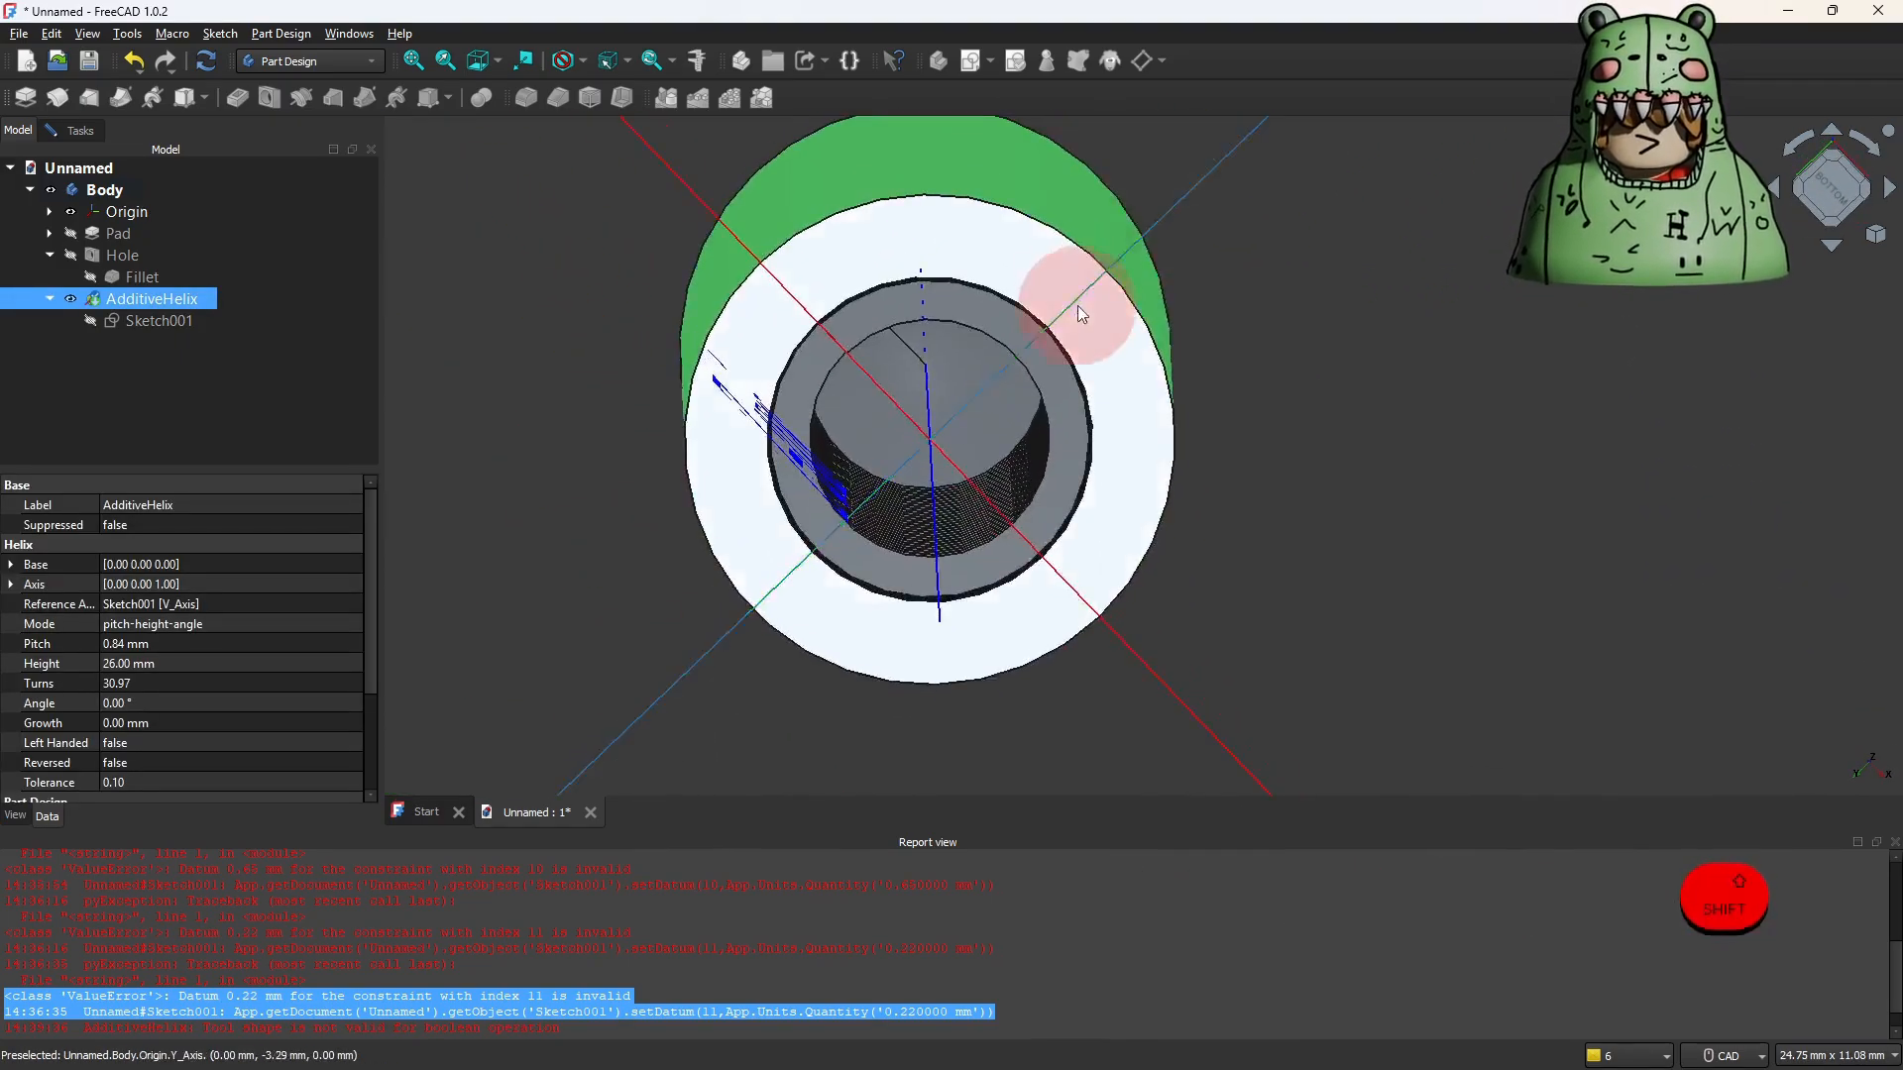
right_click_drag(1079, 305, 977, 318, "shift")
scroll(1079, 188, "up", 2, "shift")
scroll(985, 293, "up", 3)
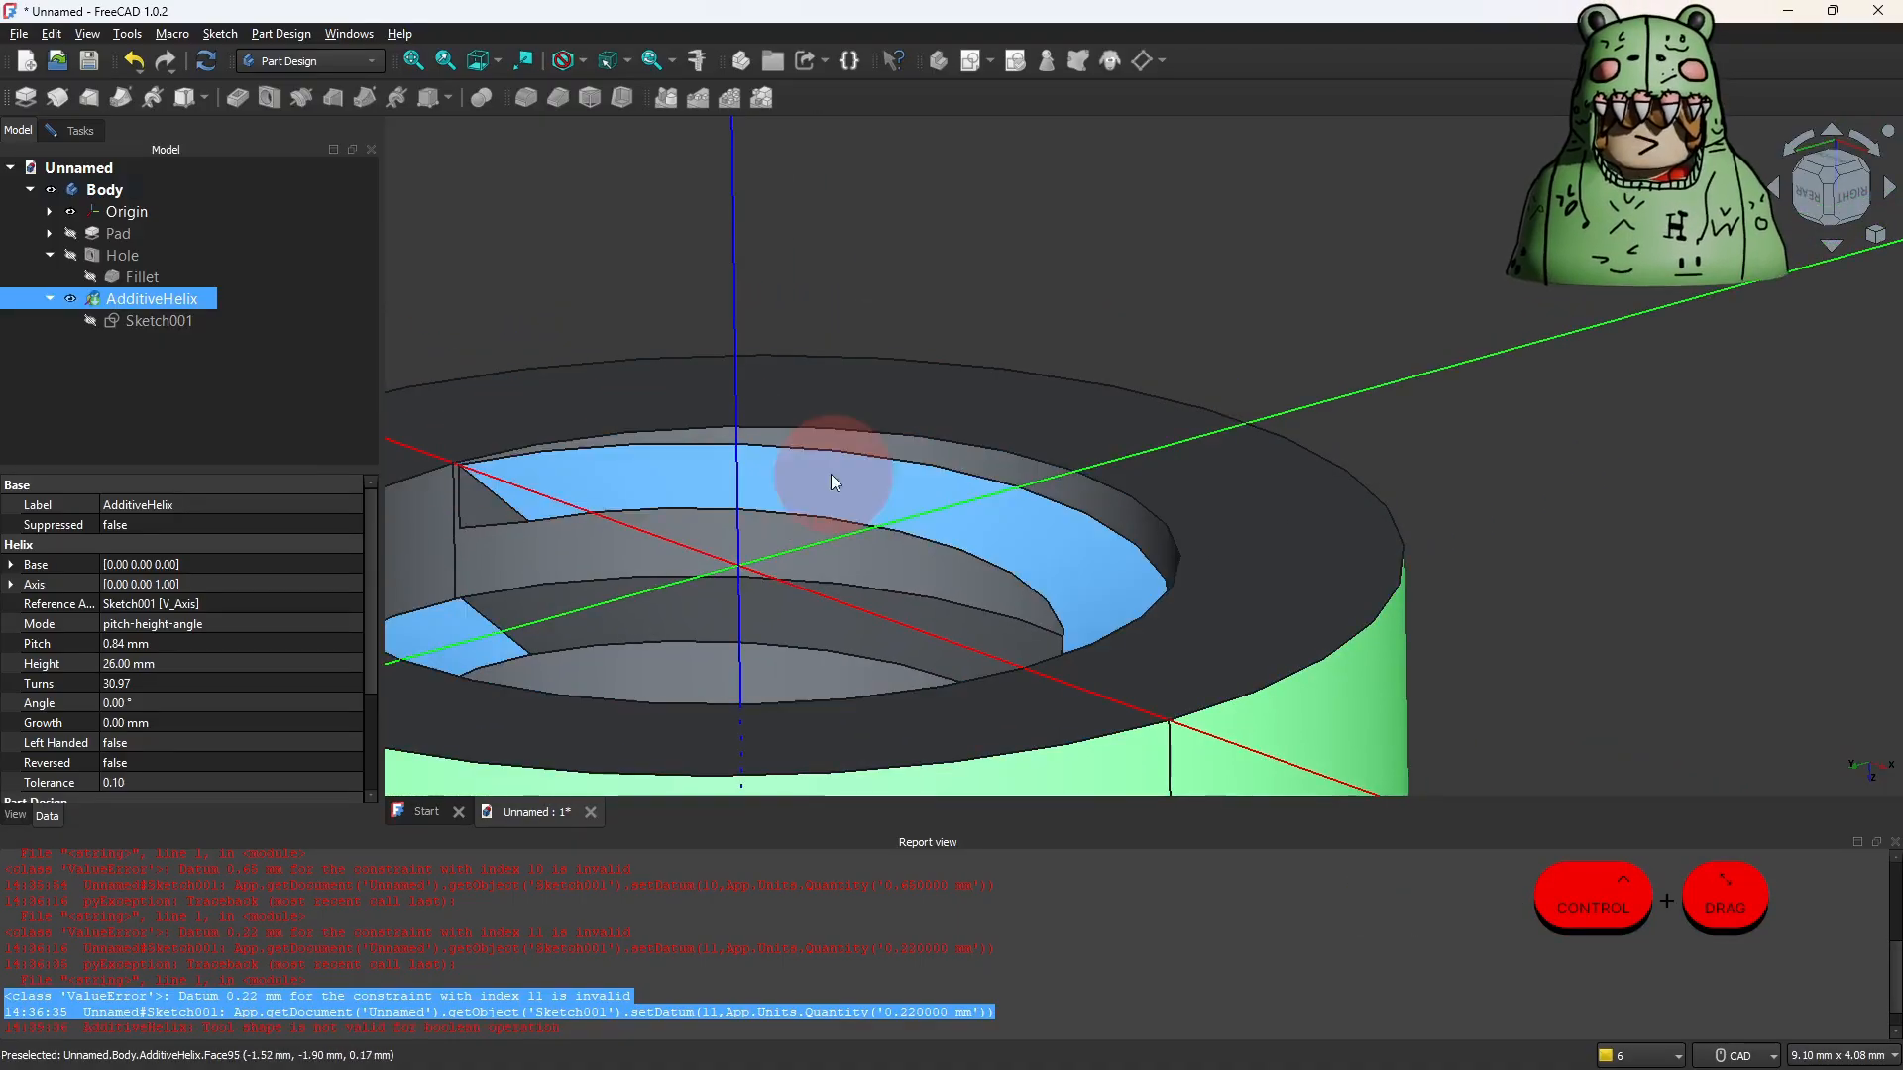
right_click_drag(863, 328, 701, 288, "ctrl")
scroll(698, 312, "up", 4)
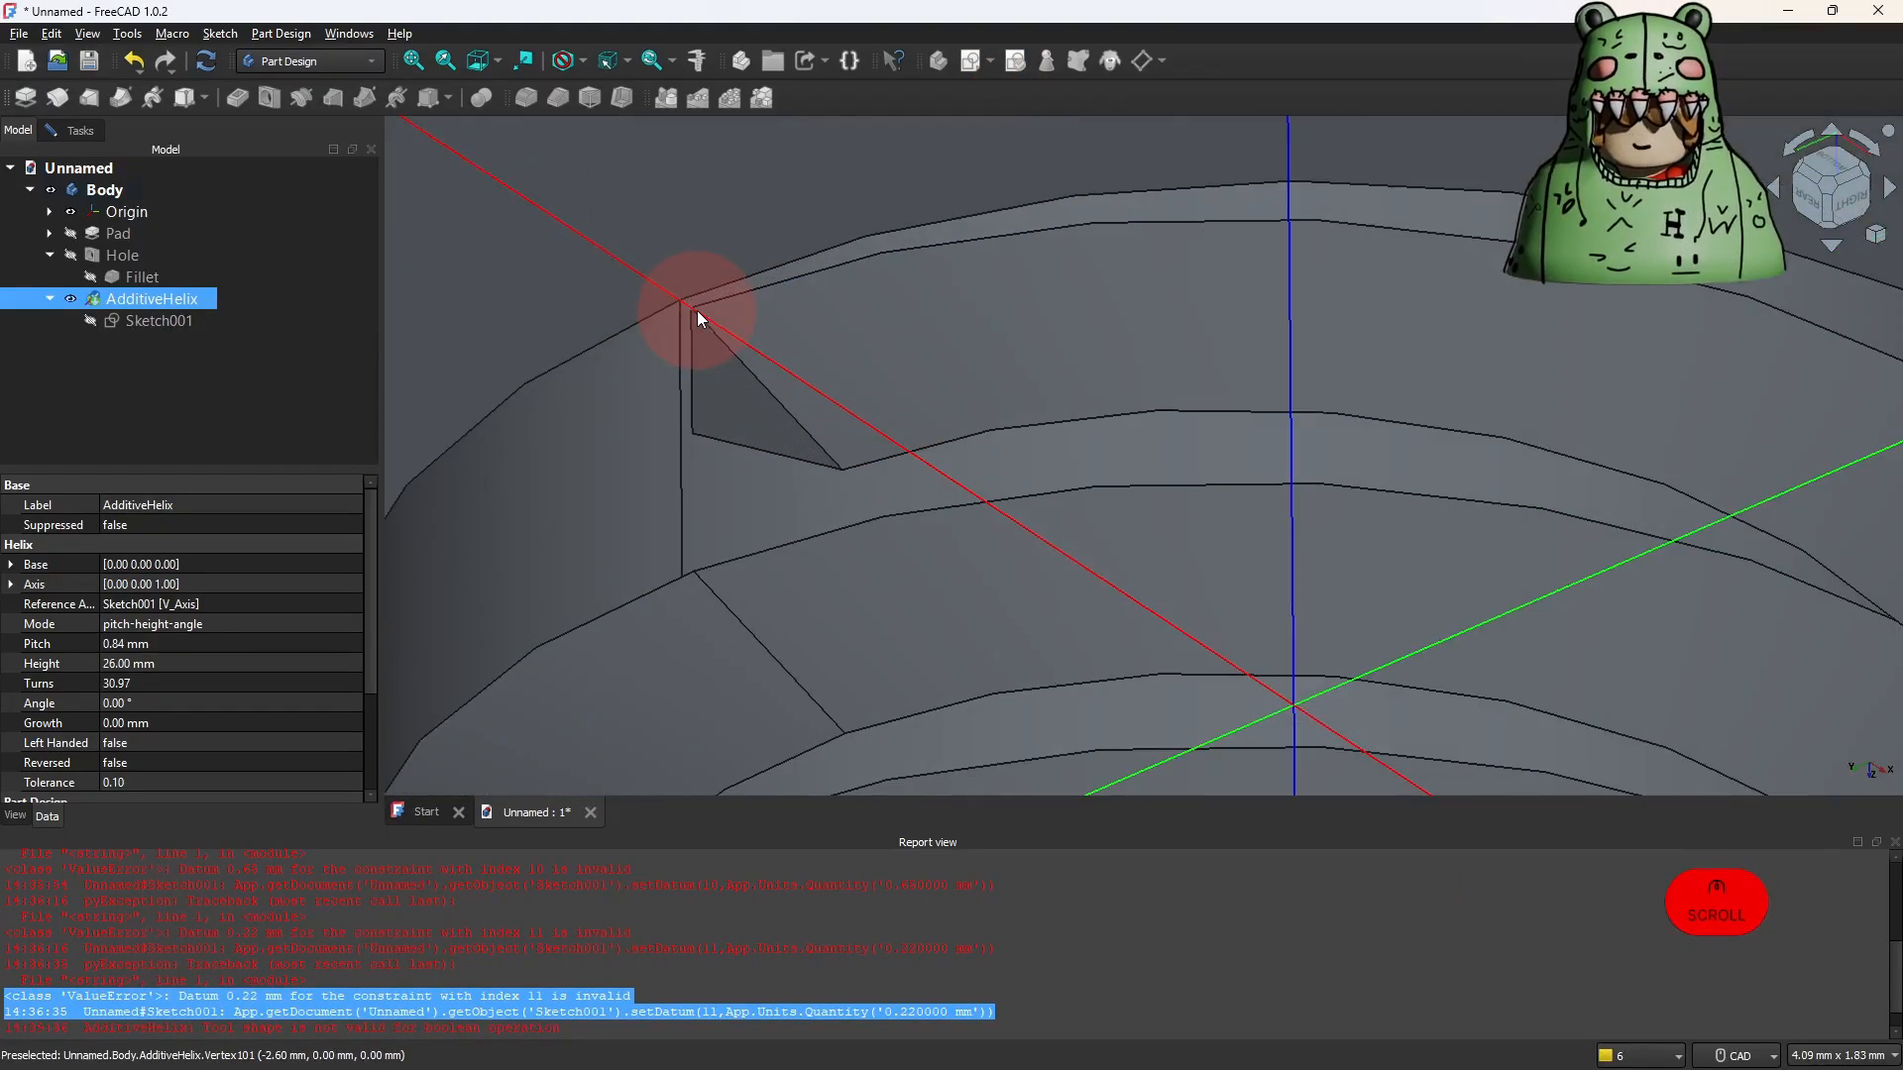
Inspect the thread turns along the inside of the bore through its open end.
scroll(697, 311, "down", 4)
right_click(1464, 264)
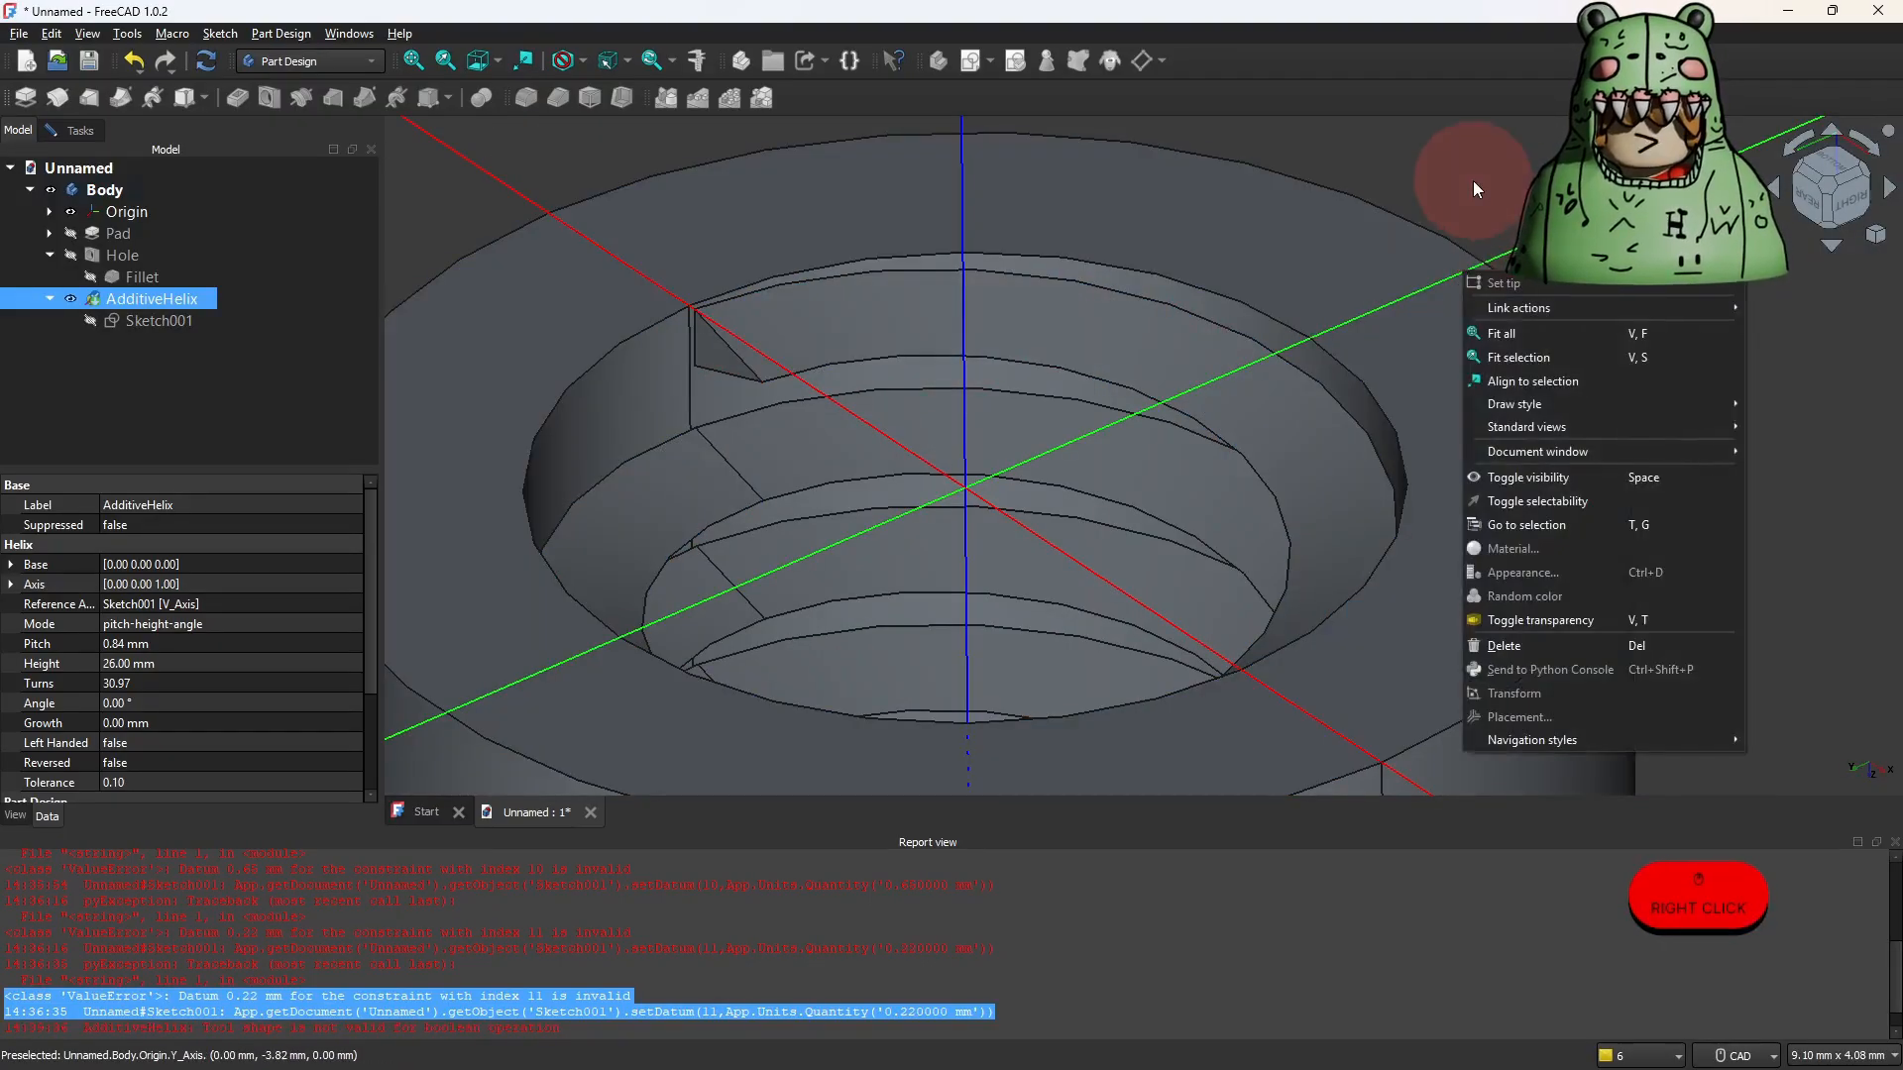
right_click(1473, 181)
right_click(1390, 160)
left_click(1404, 164)
right_click_drag(1406, 171, 468, 418, "shift")
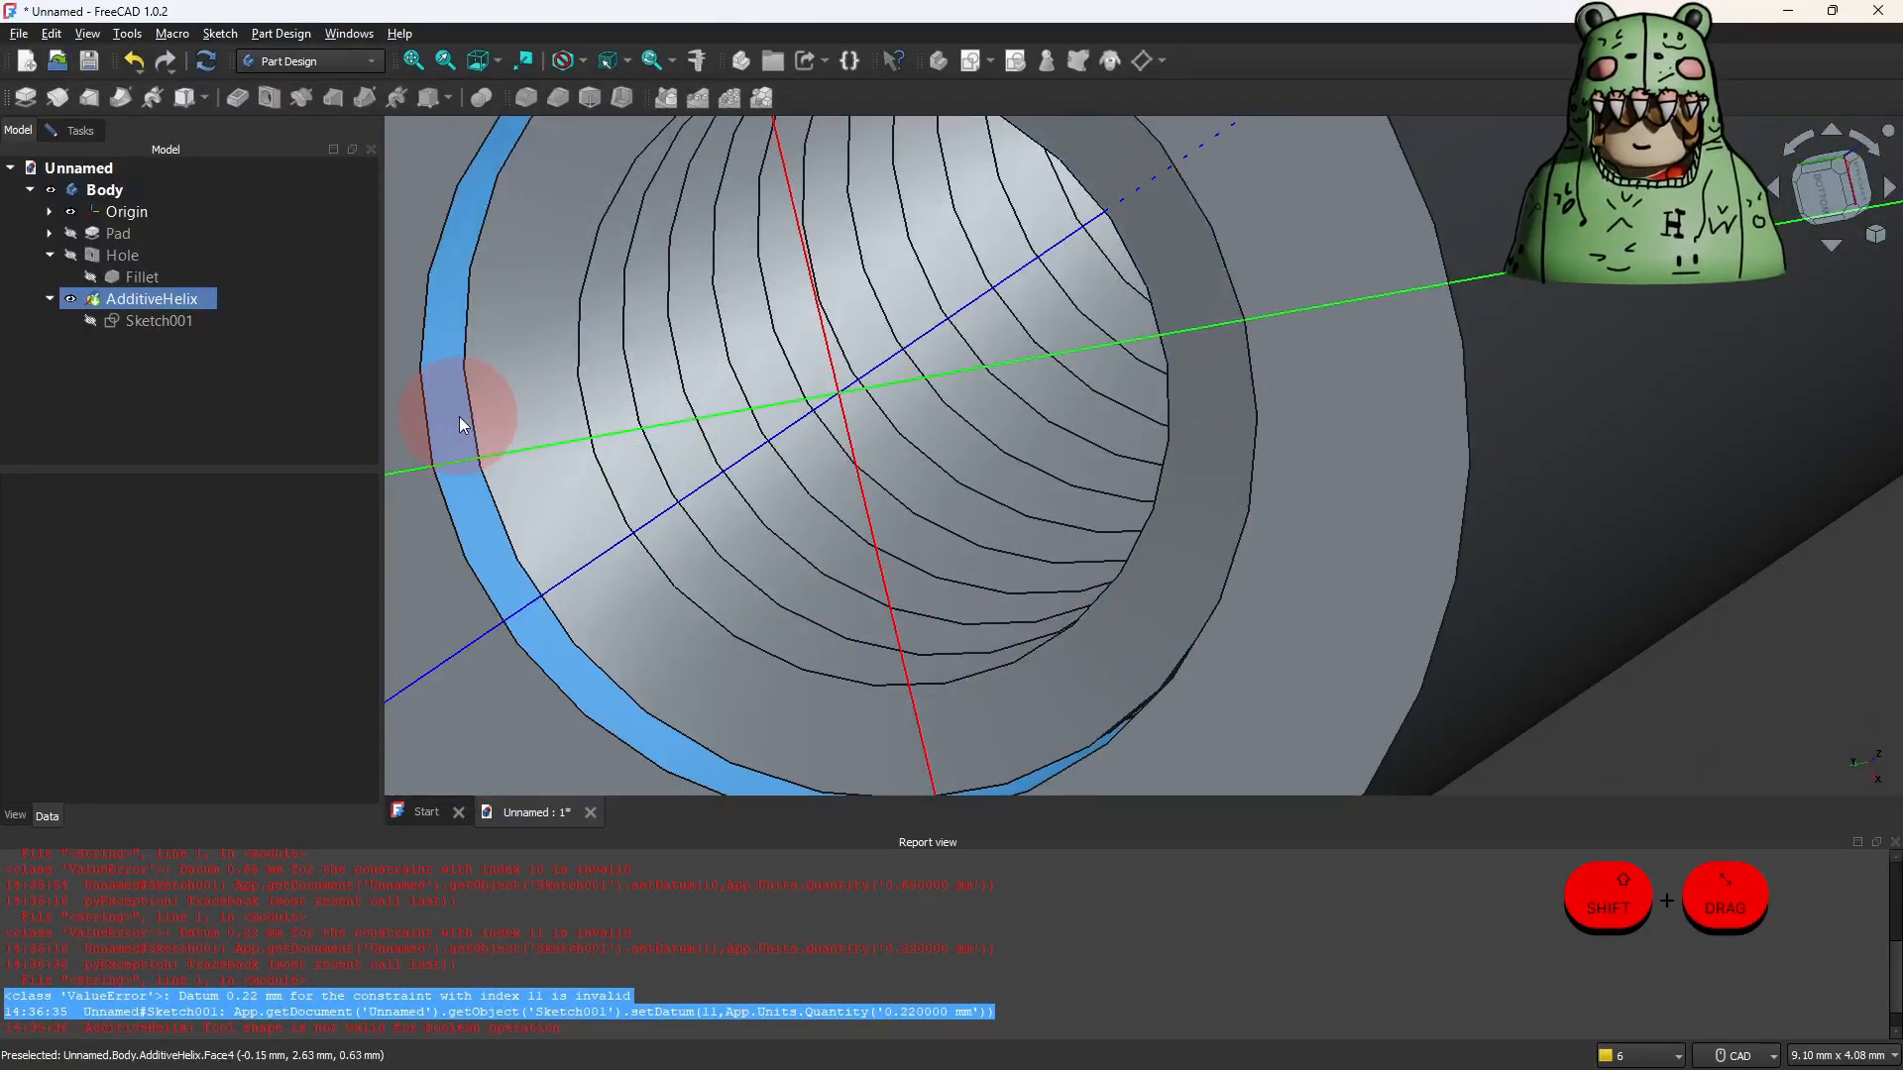
left_click(456, 414)
right_click(858, 427)
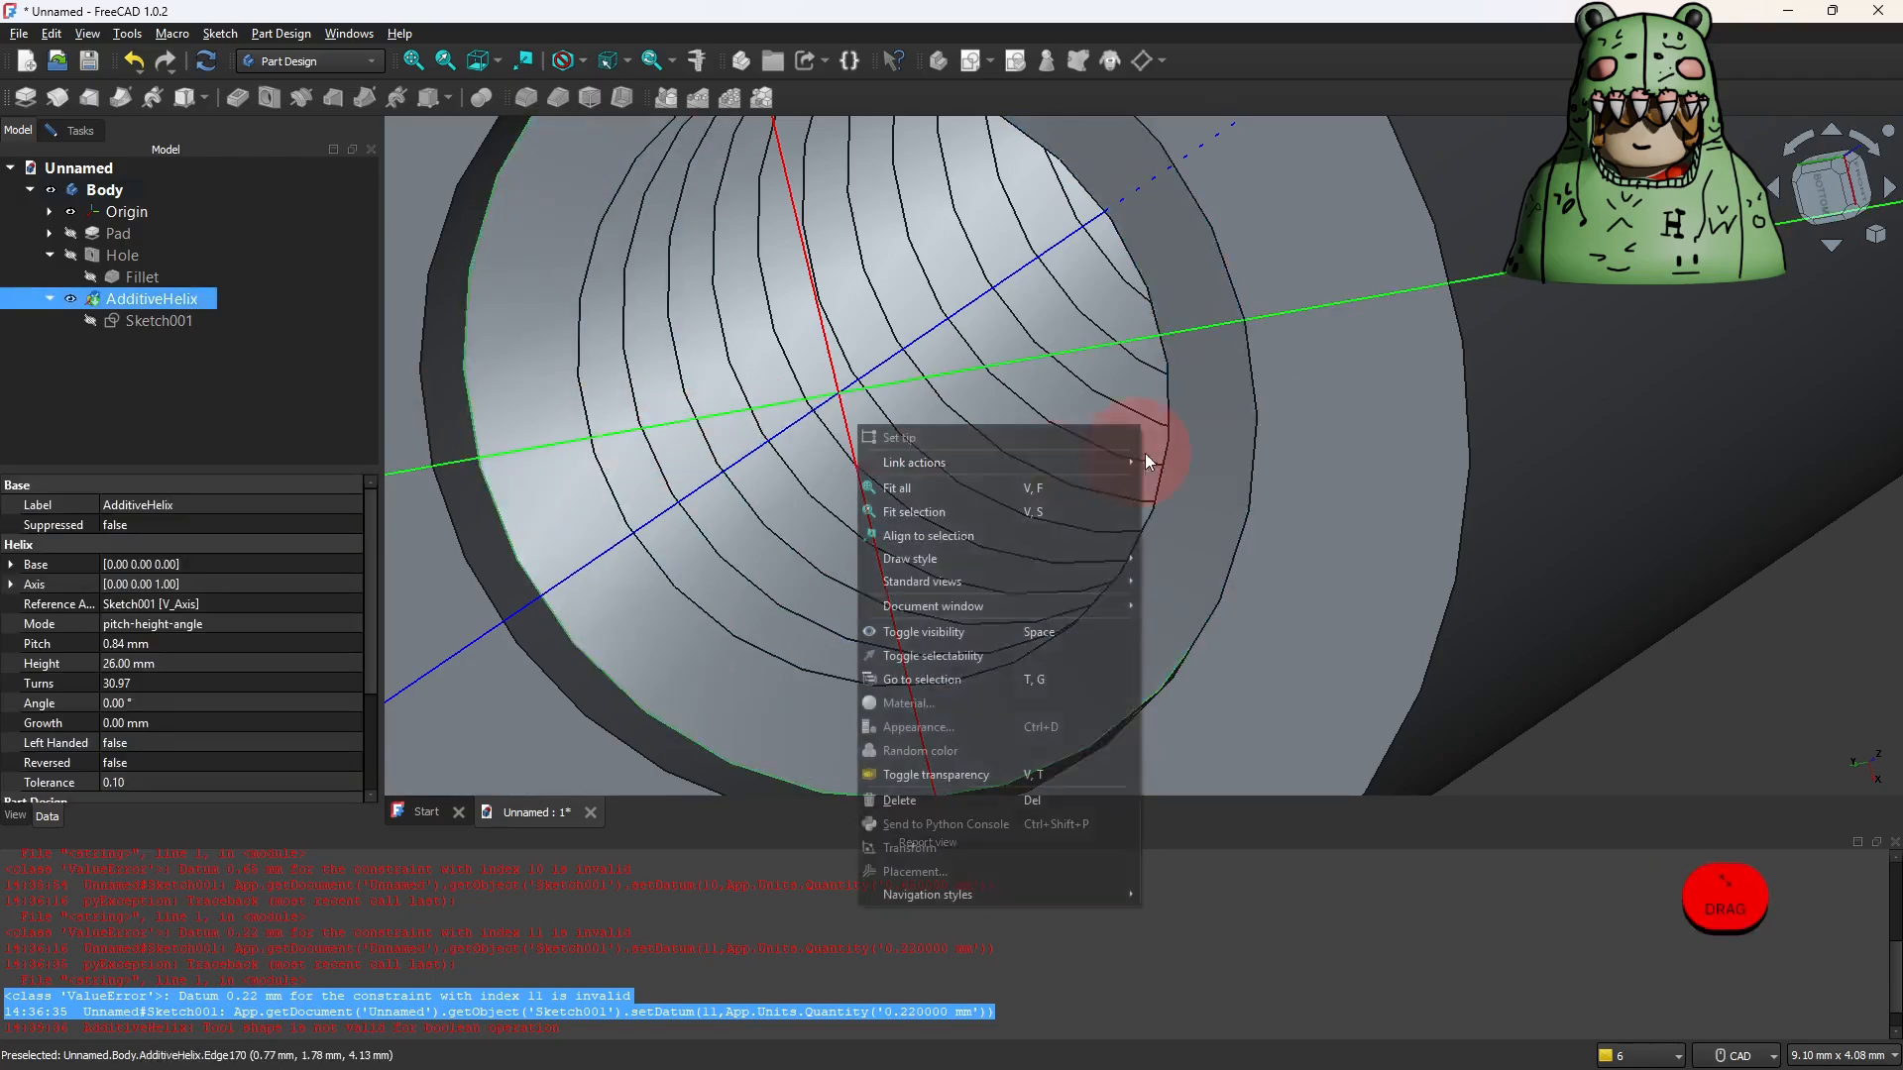
right_click(1665, 396)
right_click_drag(1292, 435, 1333, 382, "shift")
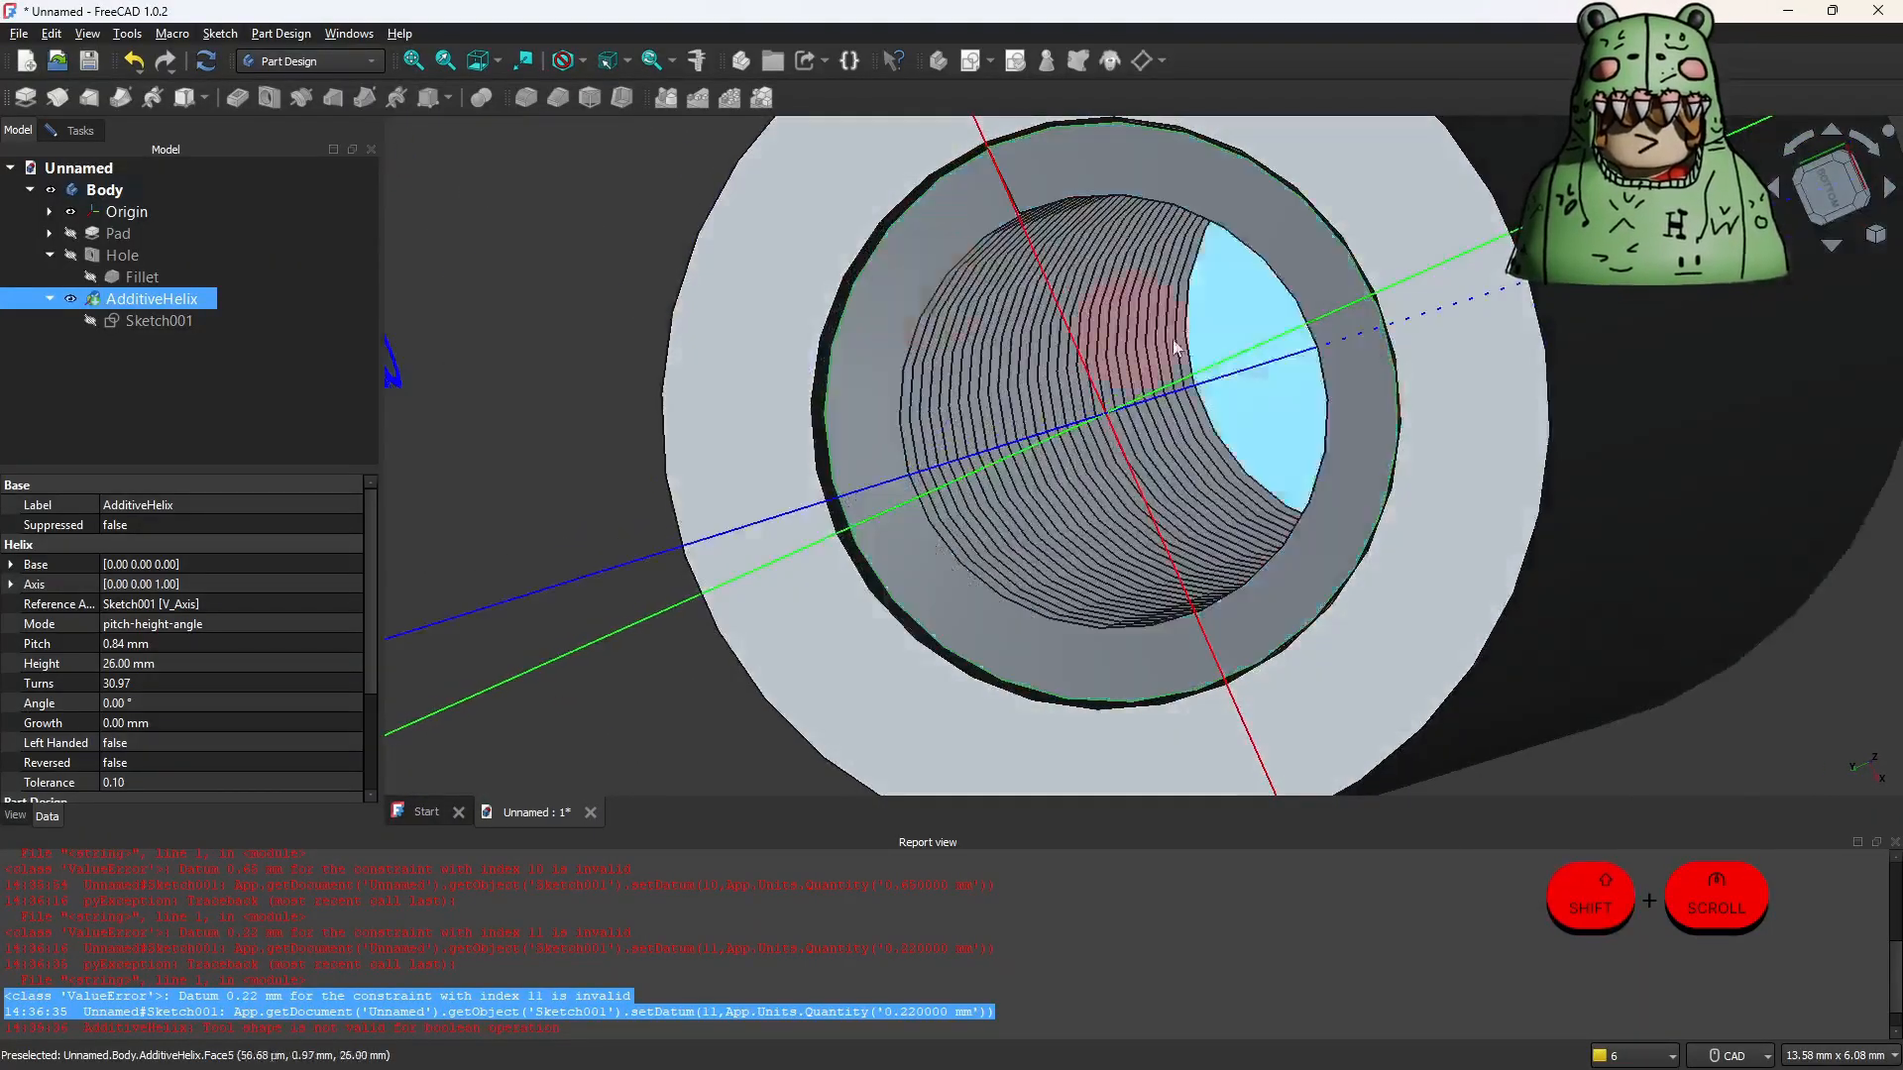
Open Sketch001 for editing and set the horizontal construction line's length to 2.65 mm.
double_click(135, 318)
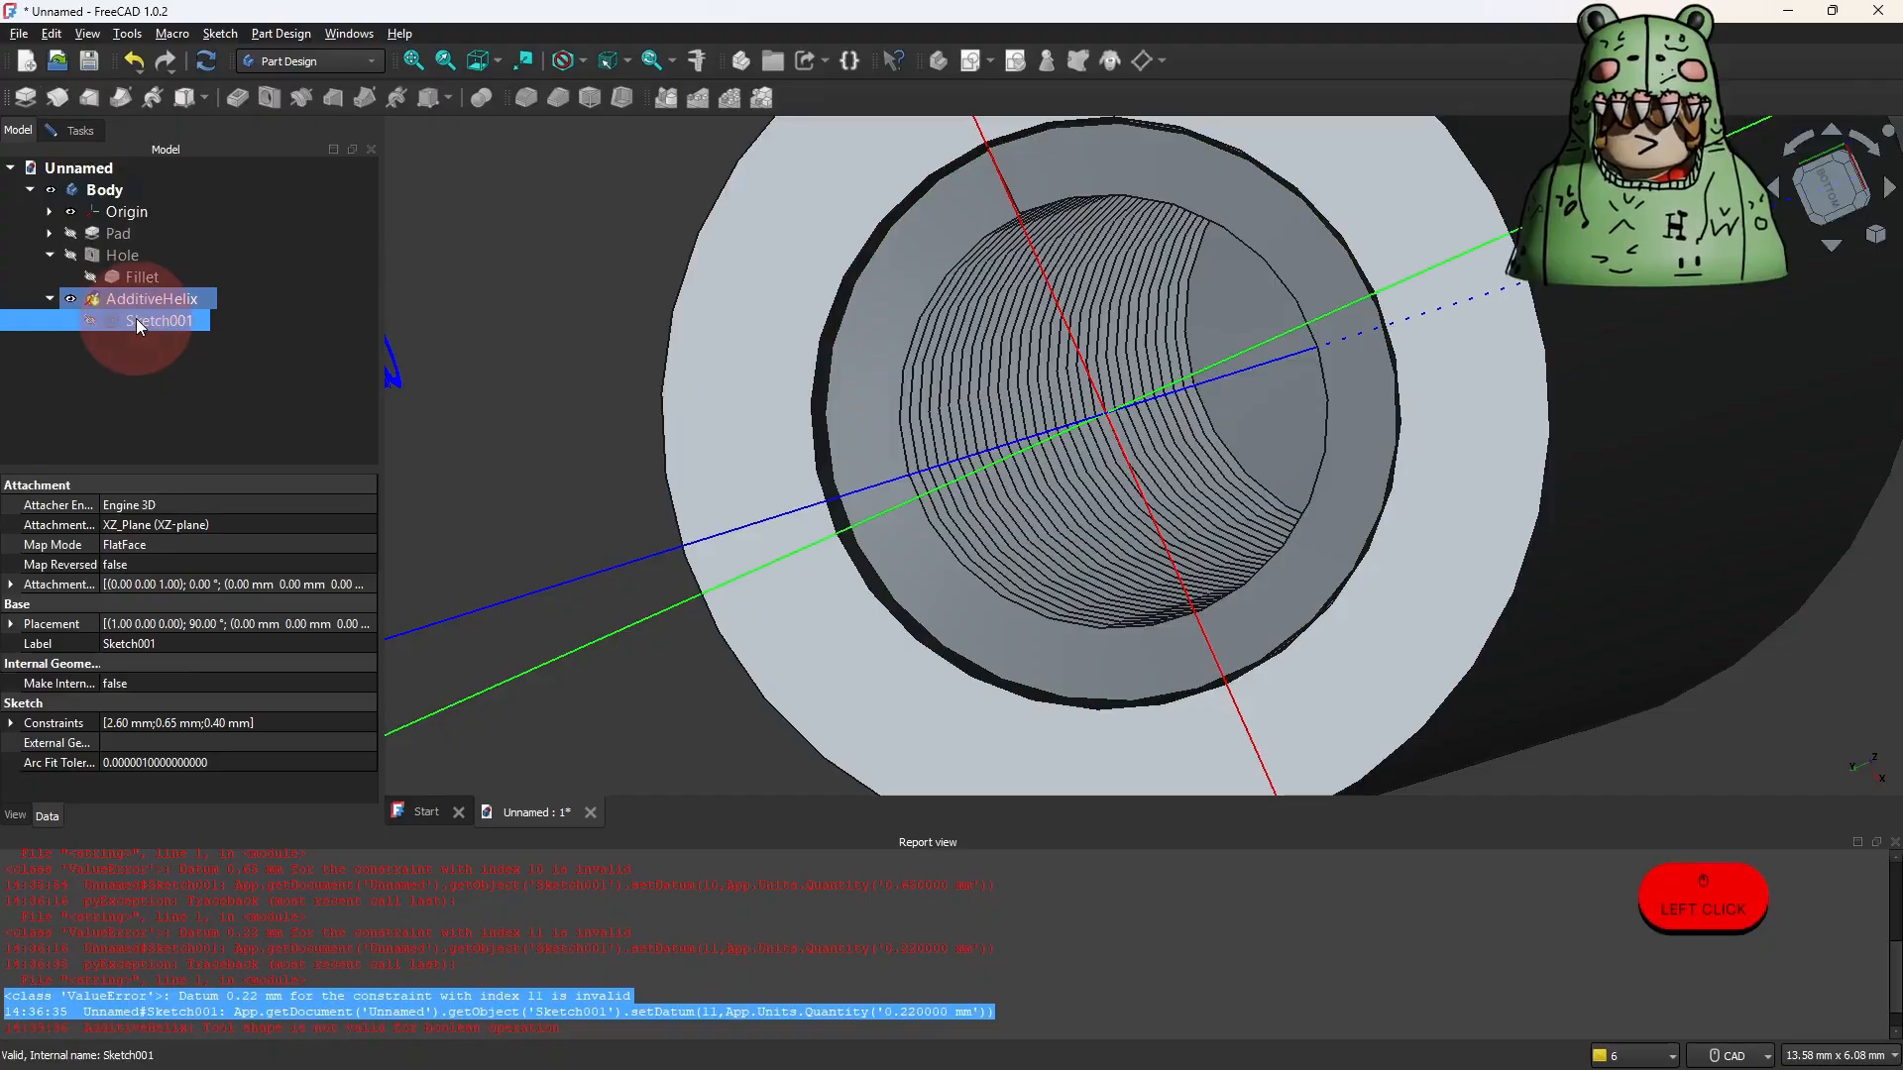
scroll(837, 383, "up", 4)
mouse_move(849, 297)
right_mouse_down("ctrl")
mouse_move(828, 374)
mouse_move(689, 617)
right_mouse_up("ctrl")
scroll(688, 618, "up", 4)
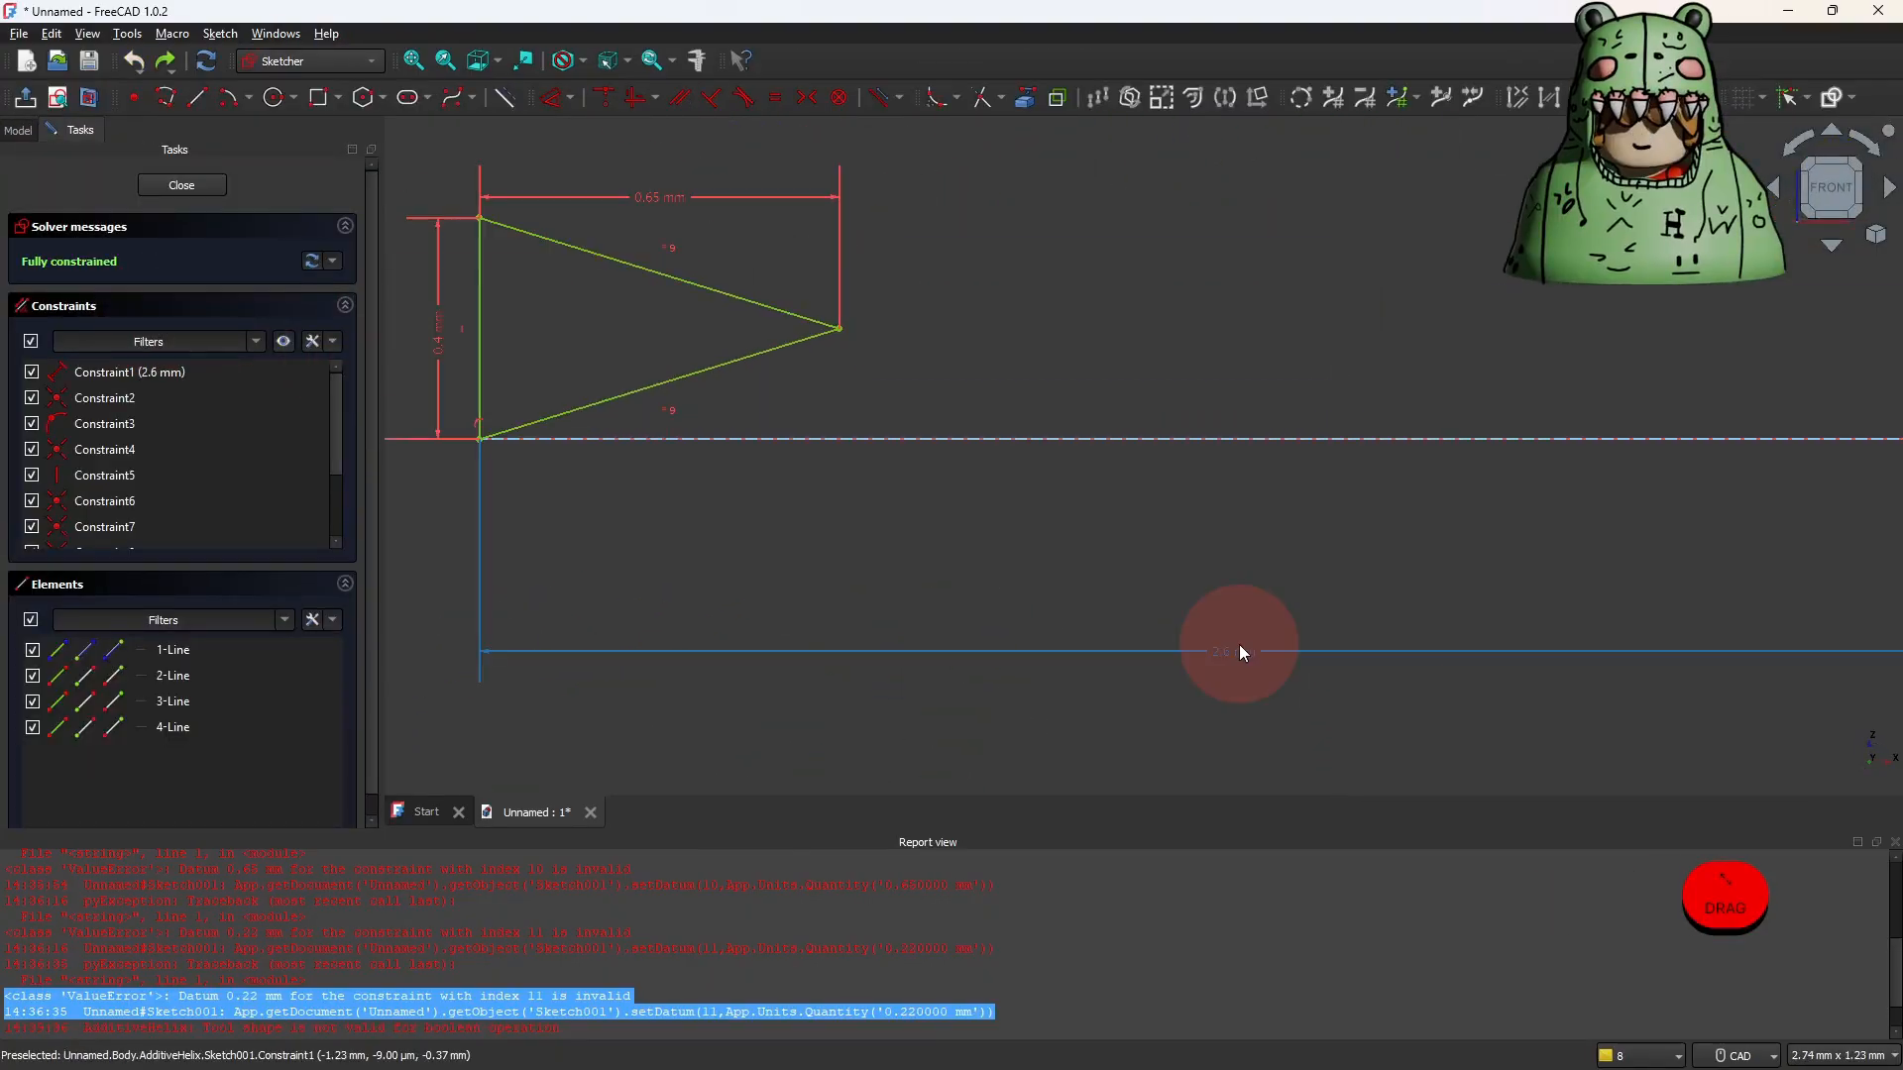
double_click(1235, 650)
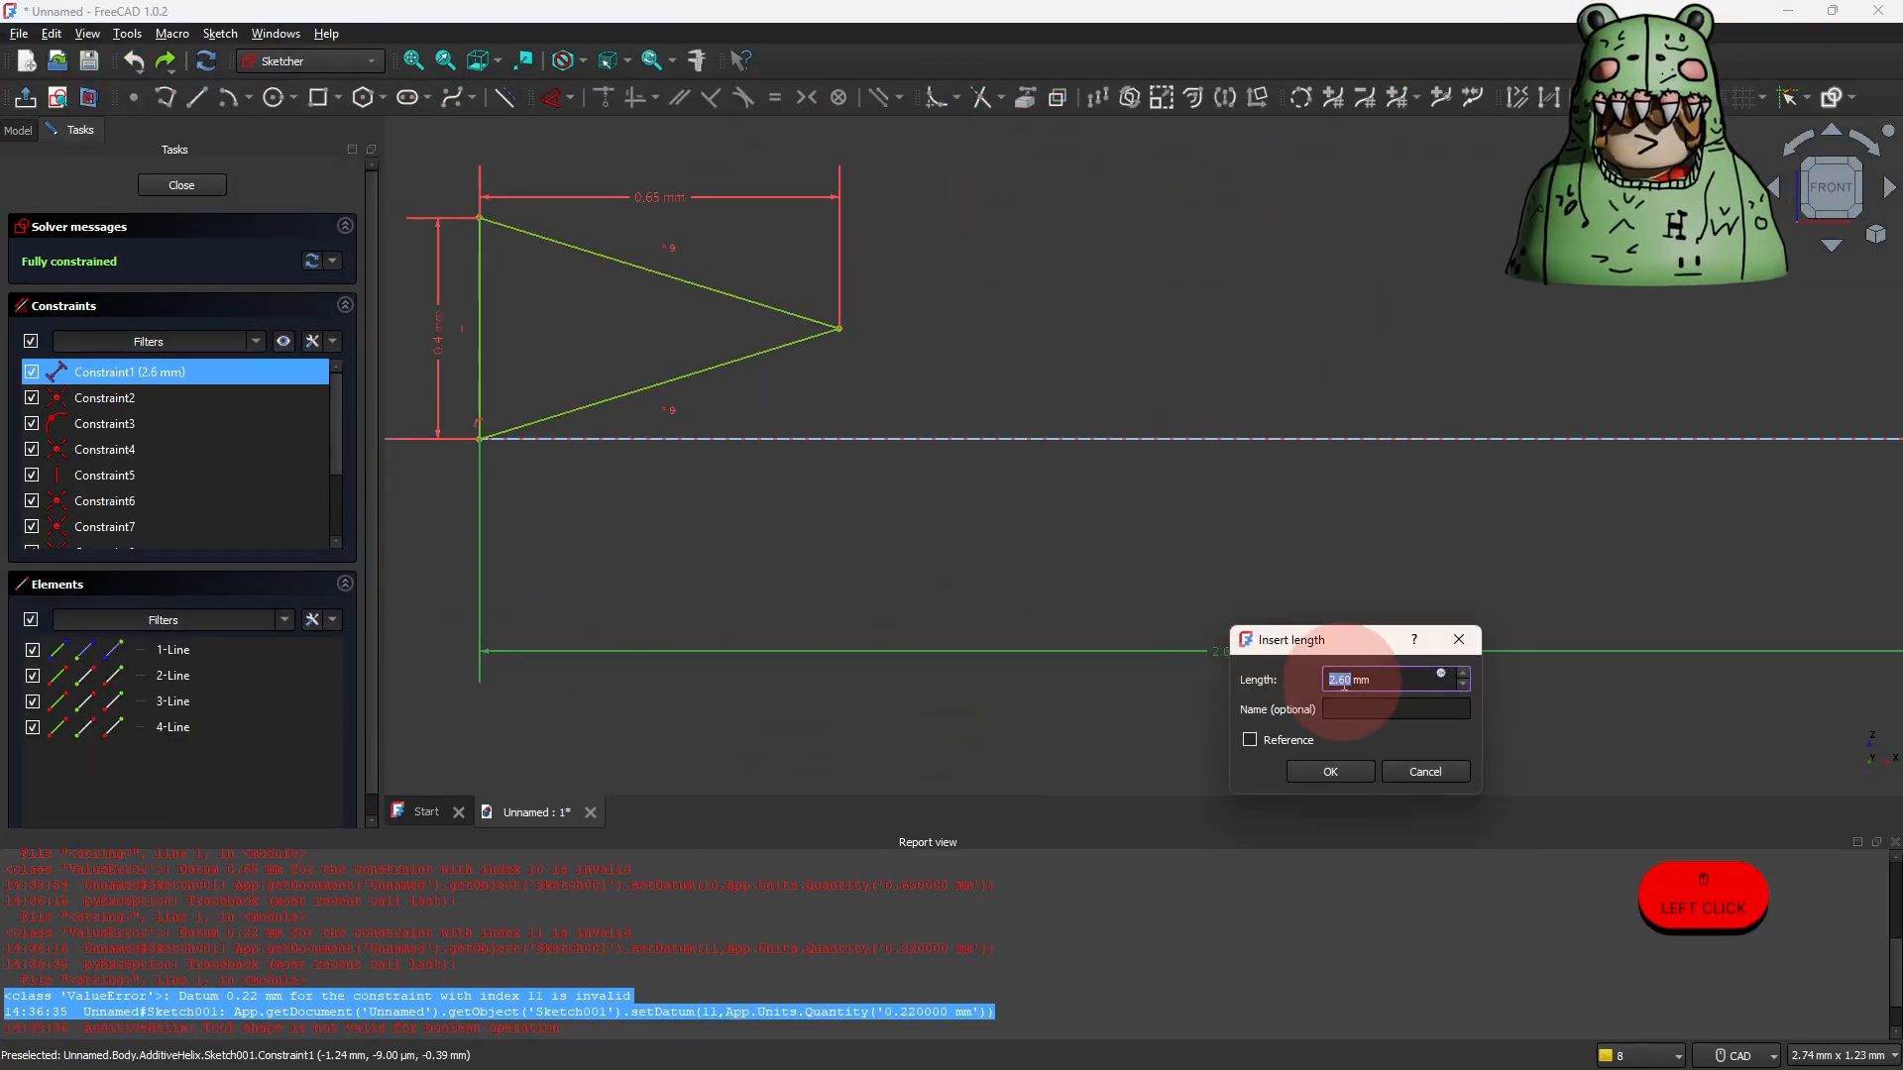
left_click(1352, 677)
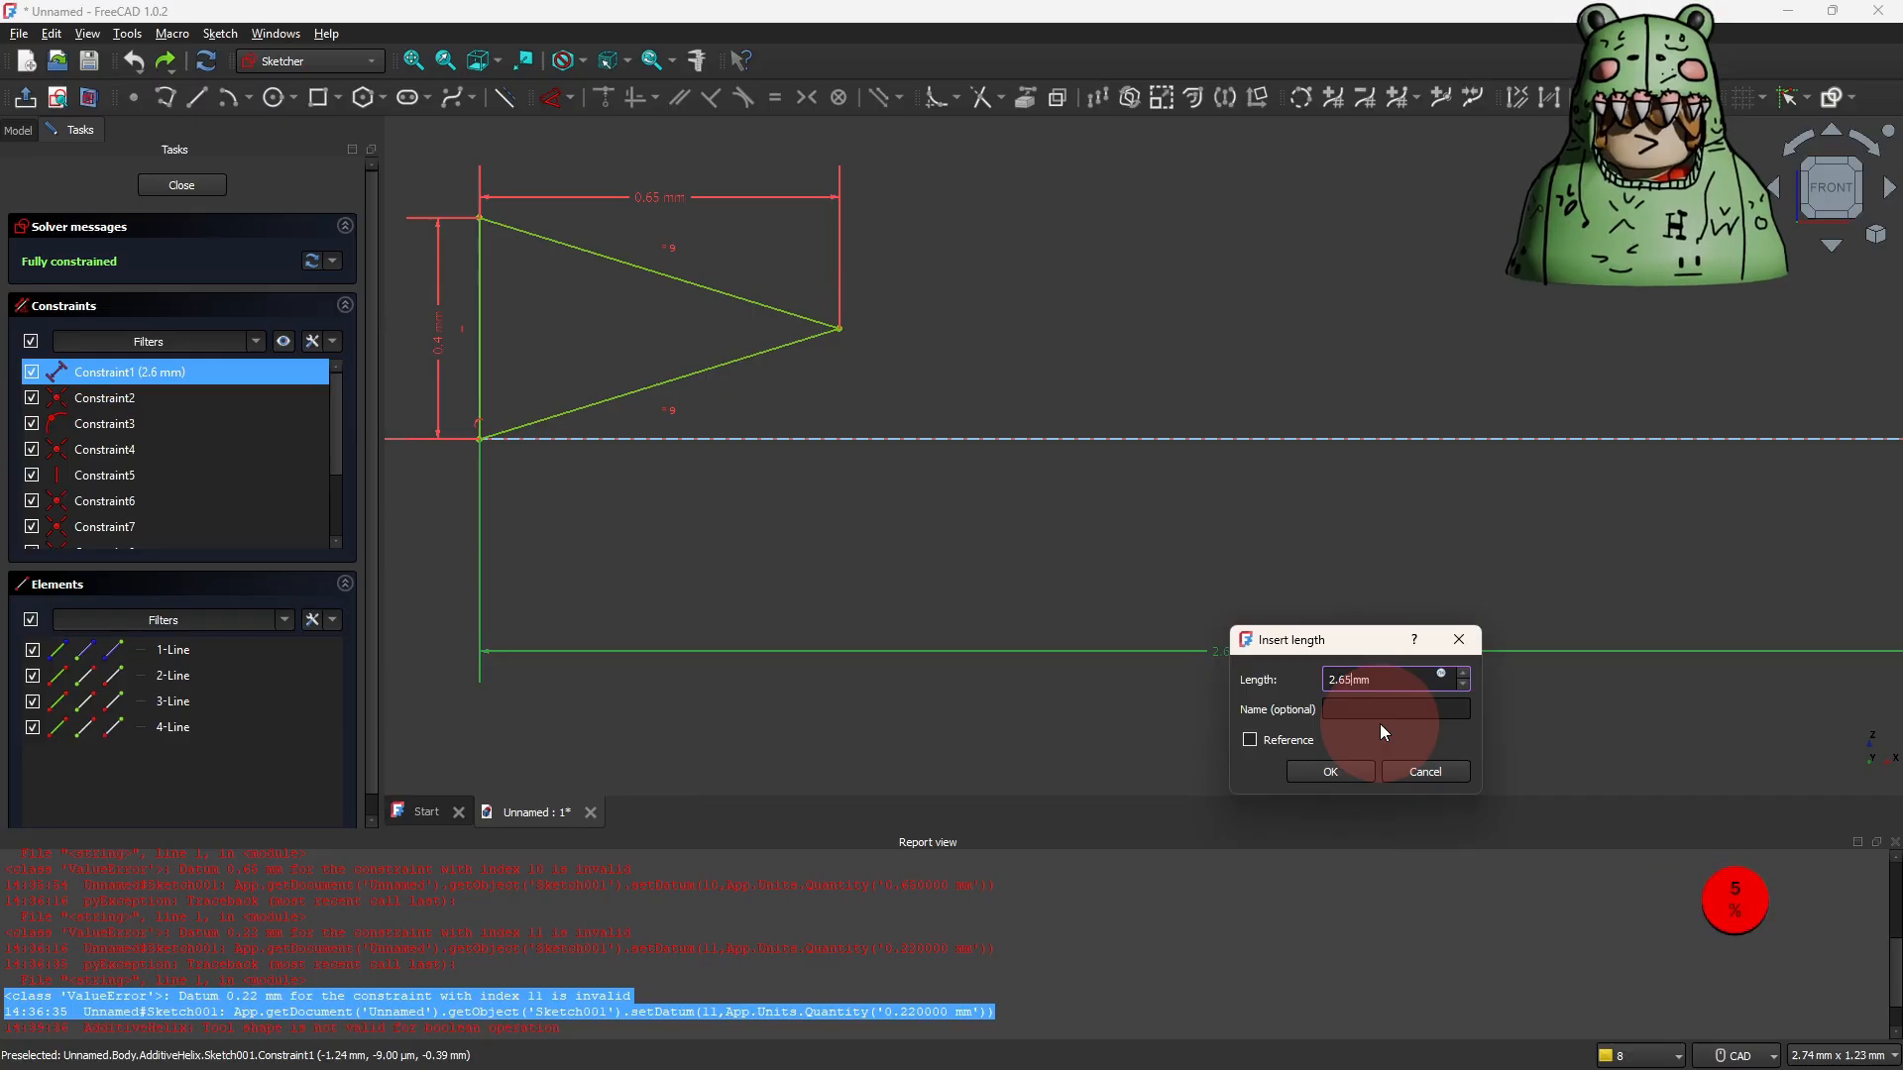
left_click(1353, 774)
middle_click_drag(864, 656, 942, 680)
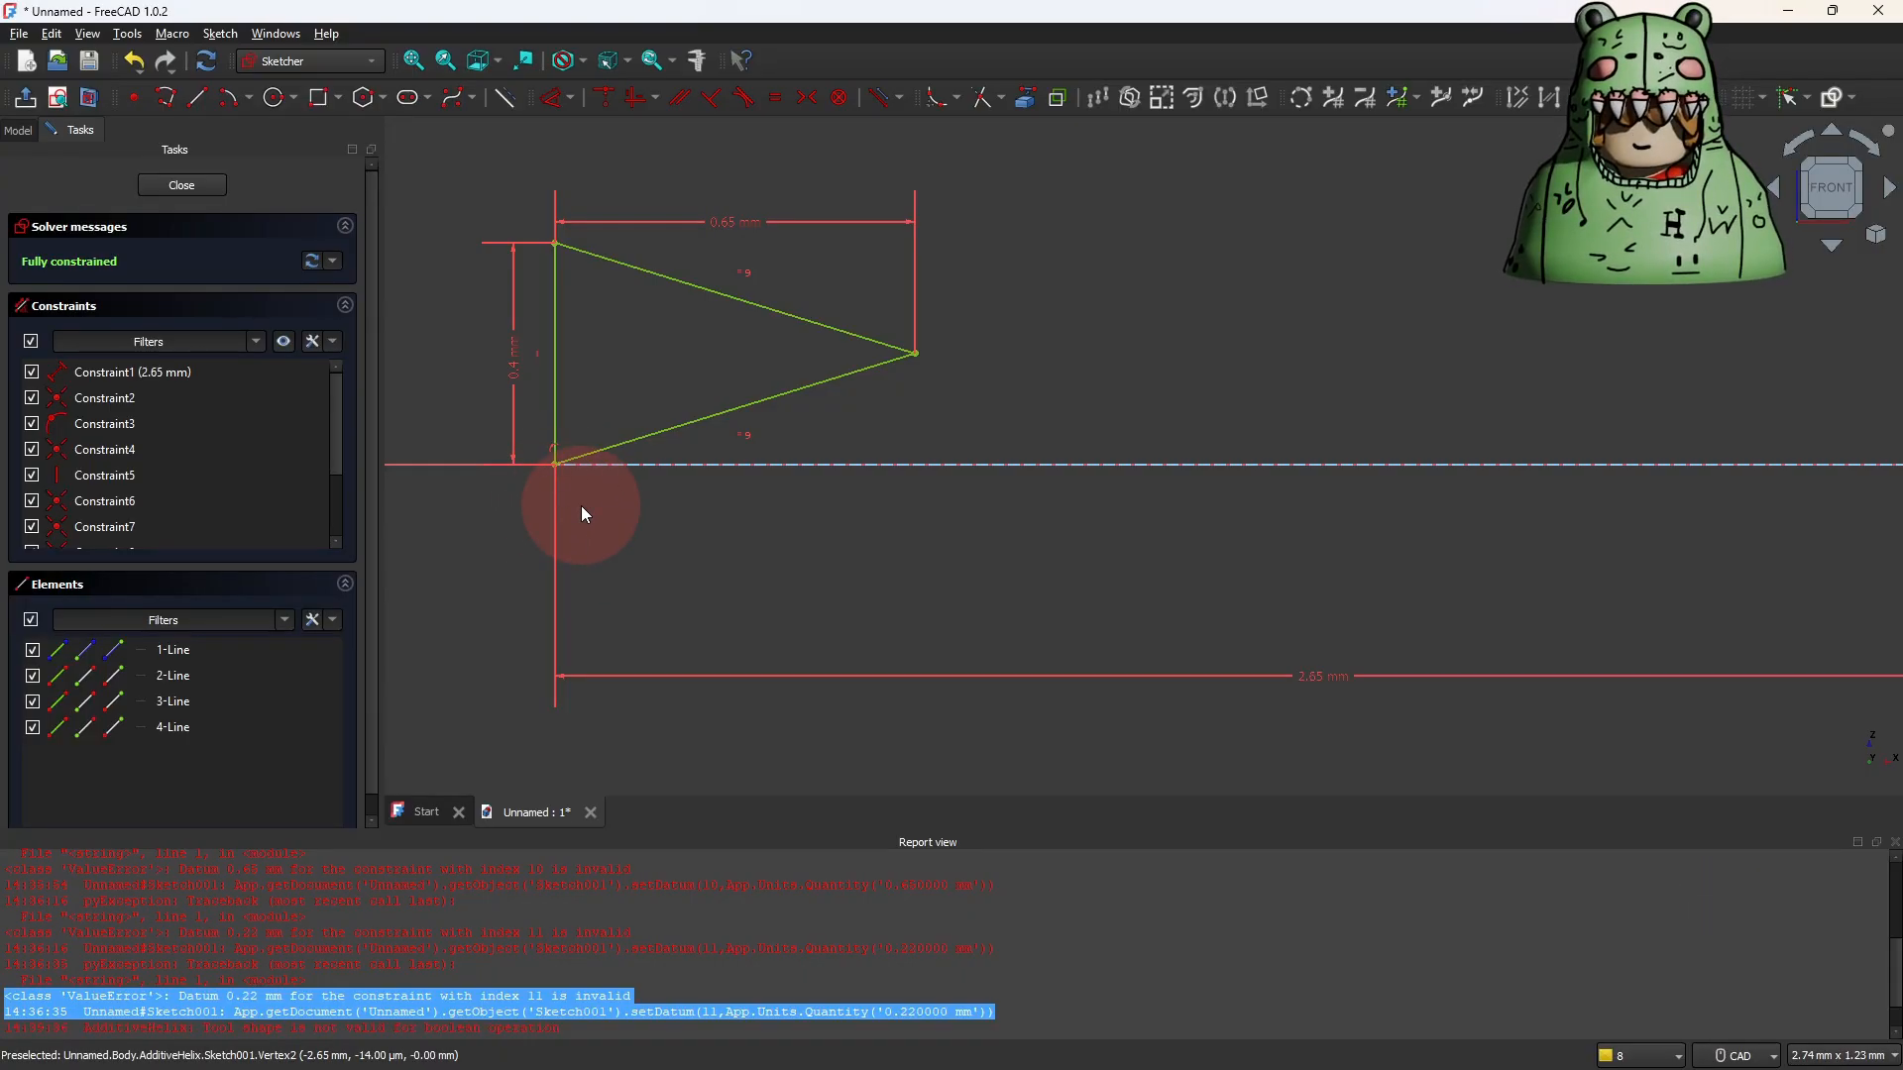
Switch to the browser and review the thread diagram explaining pitch, depth, and minor and major diameters.
left_click(1238, 1046)
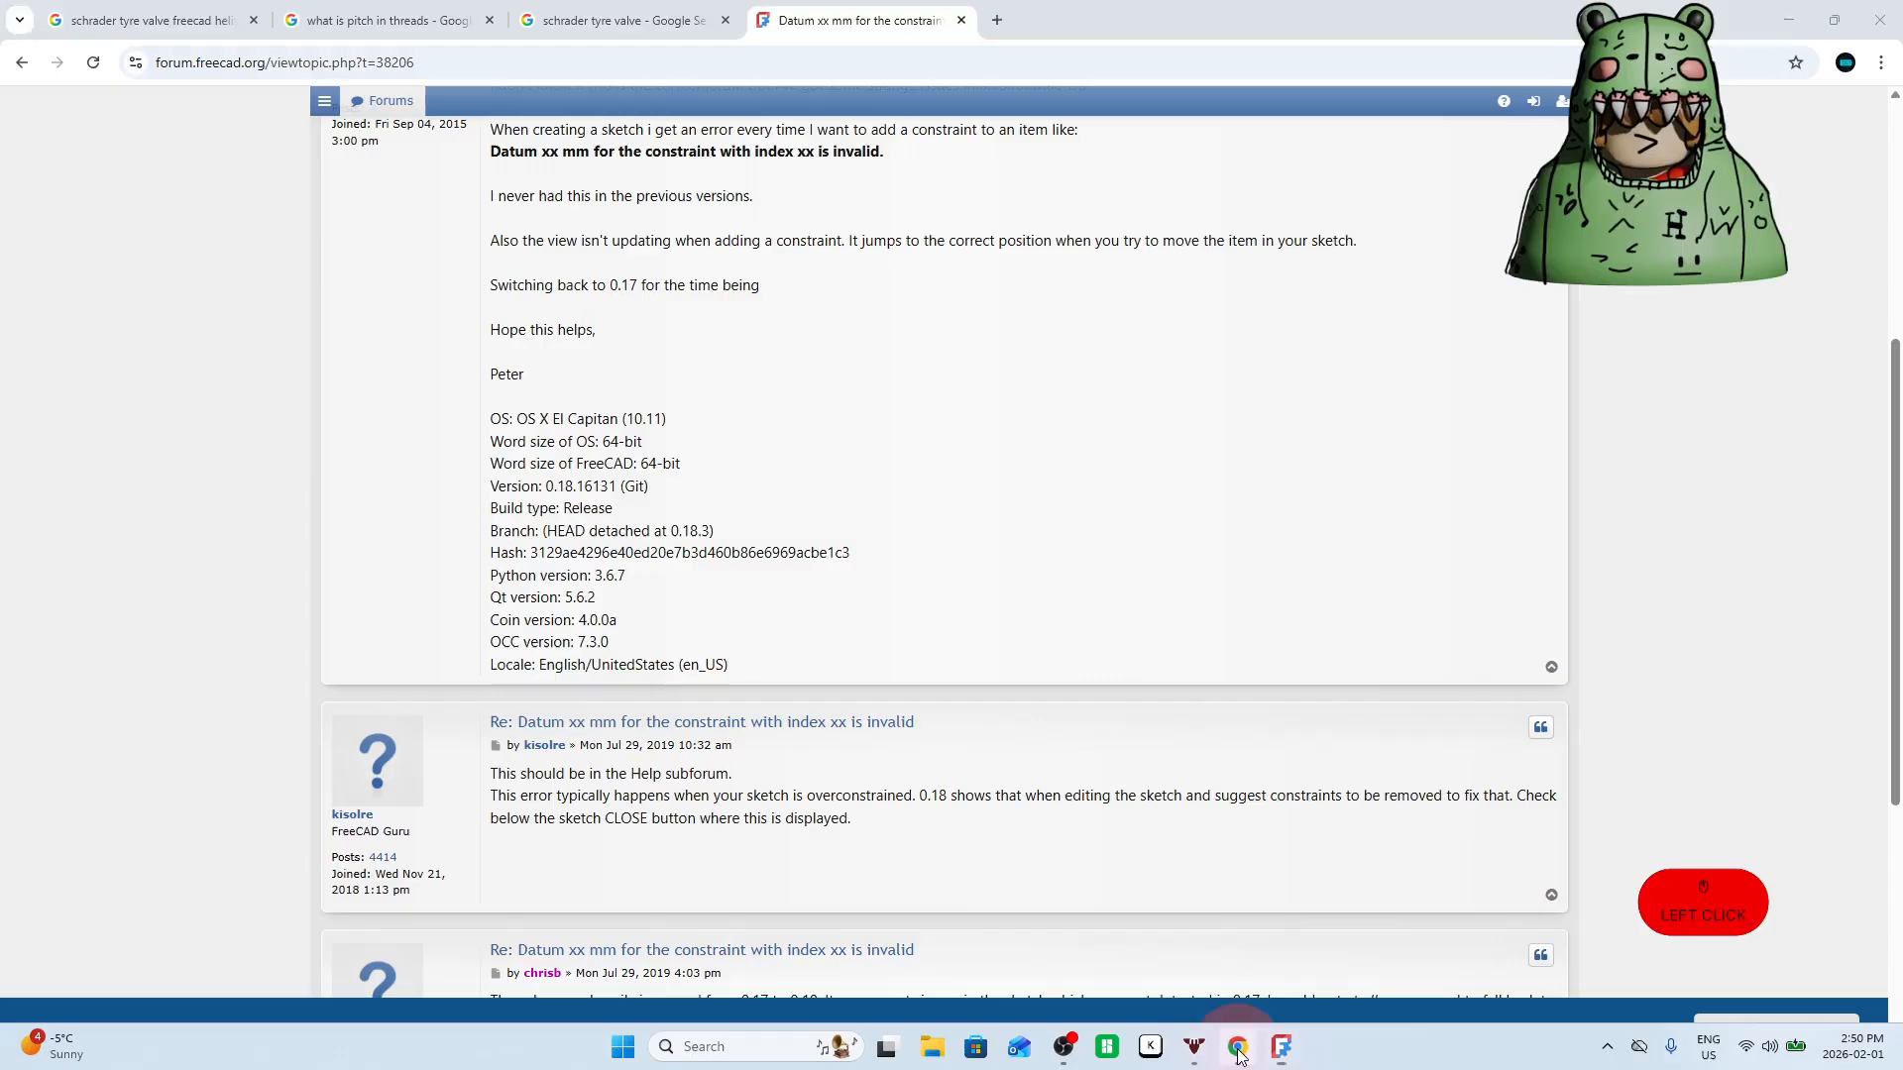
left_click(623, 20)
left_click(412, 18)
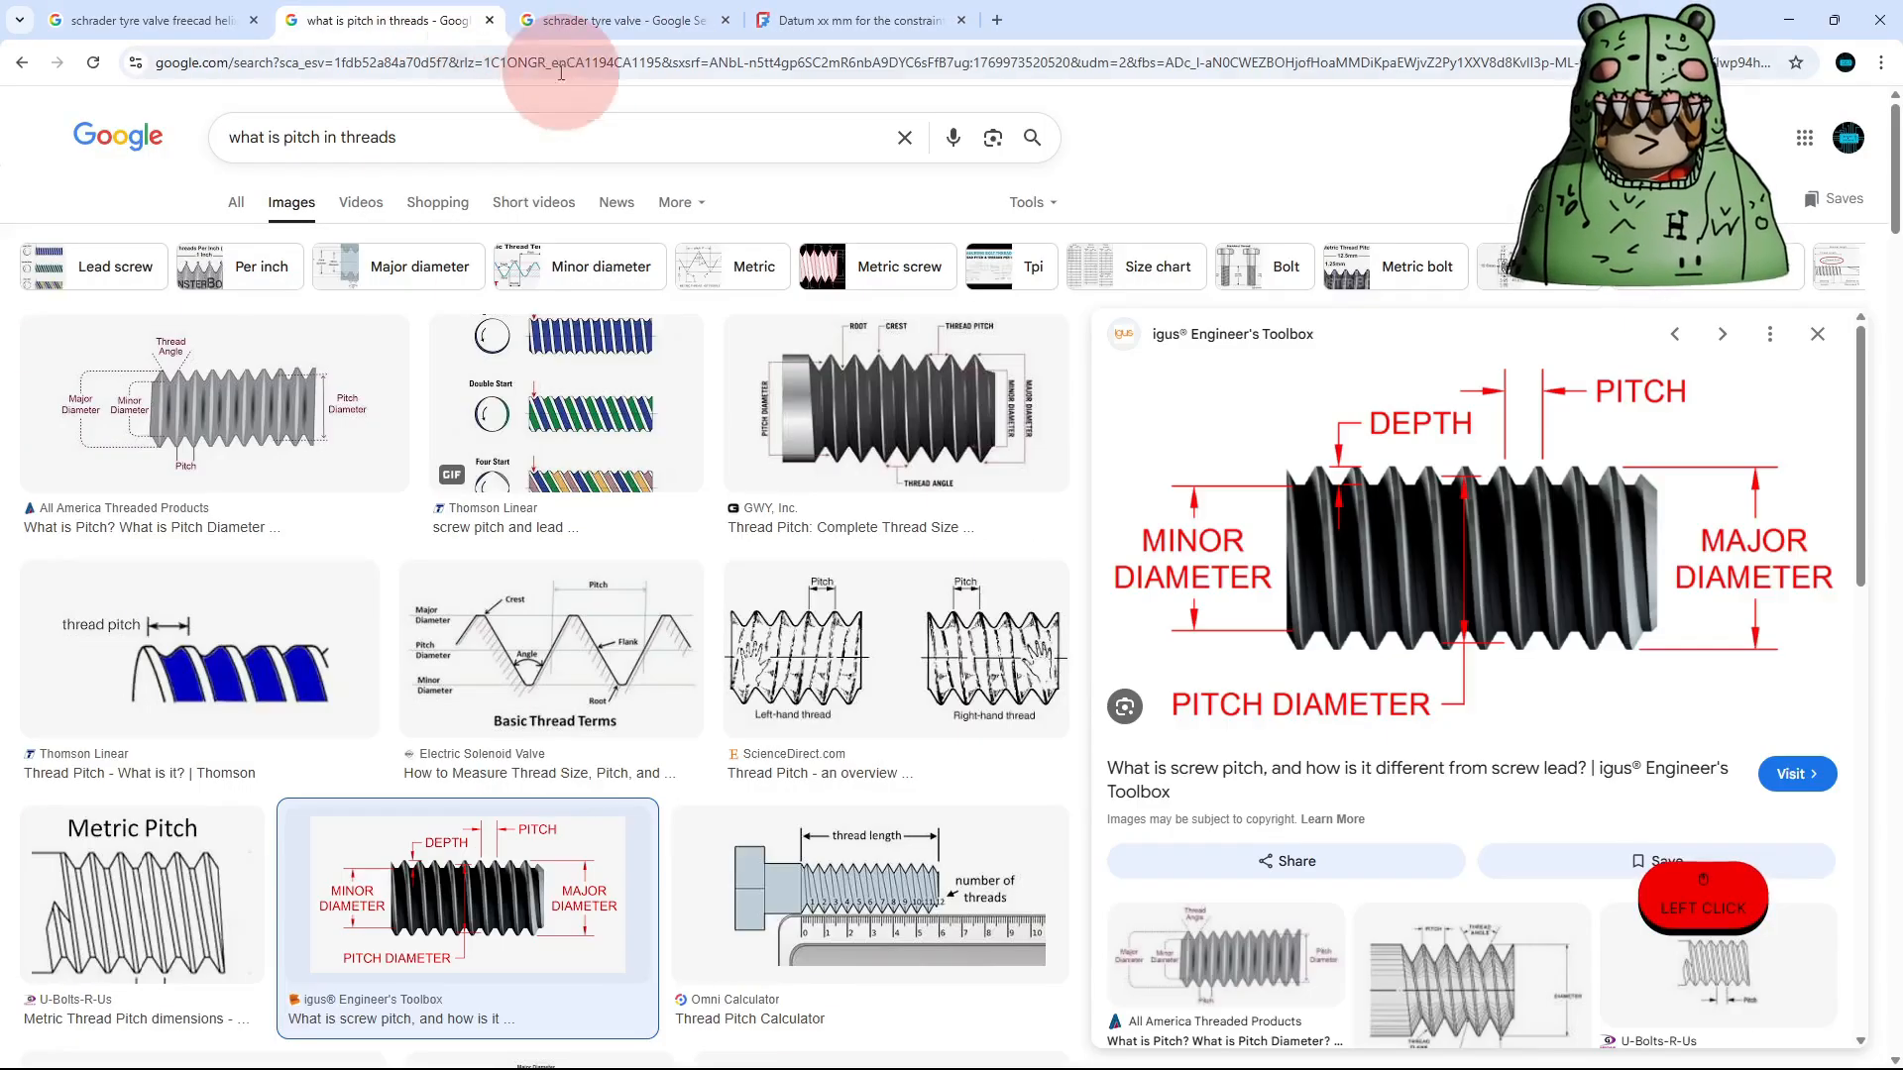
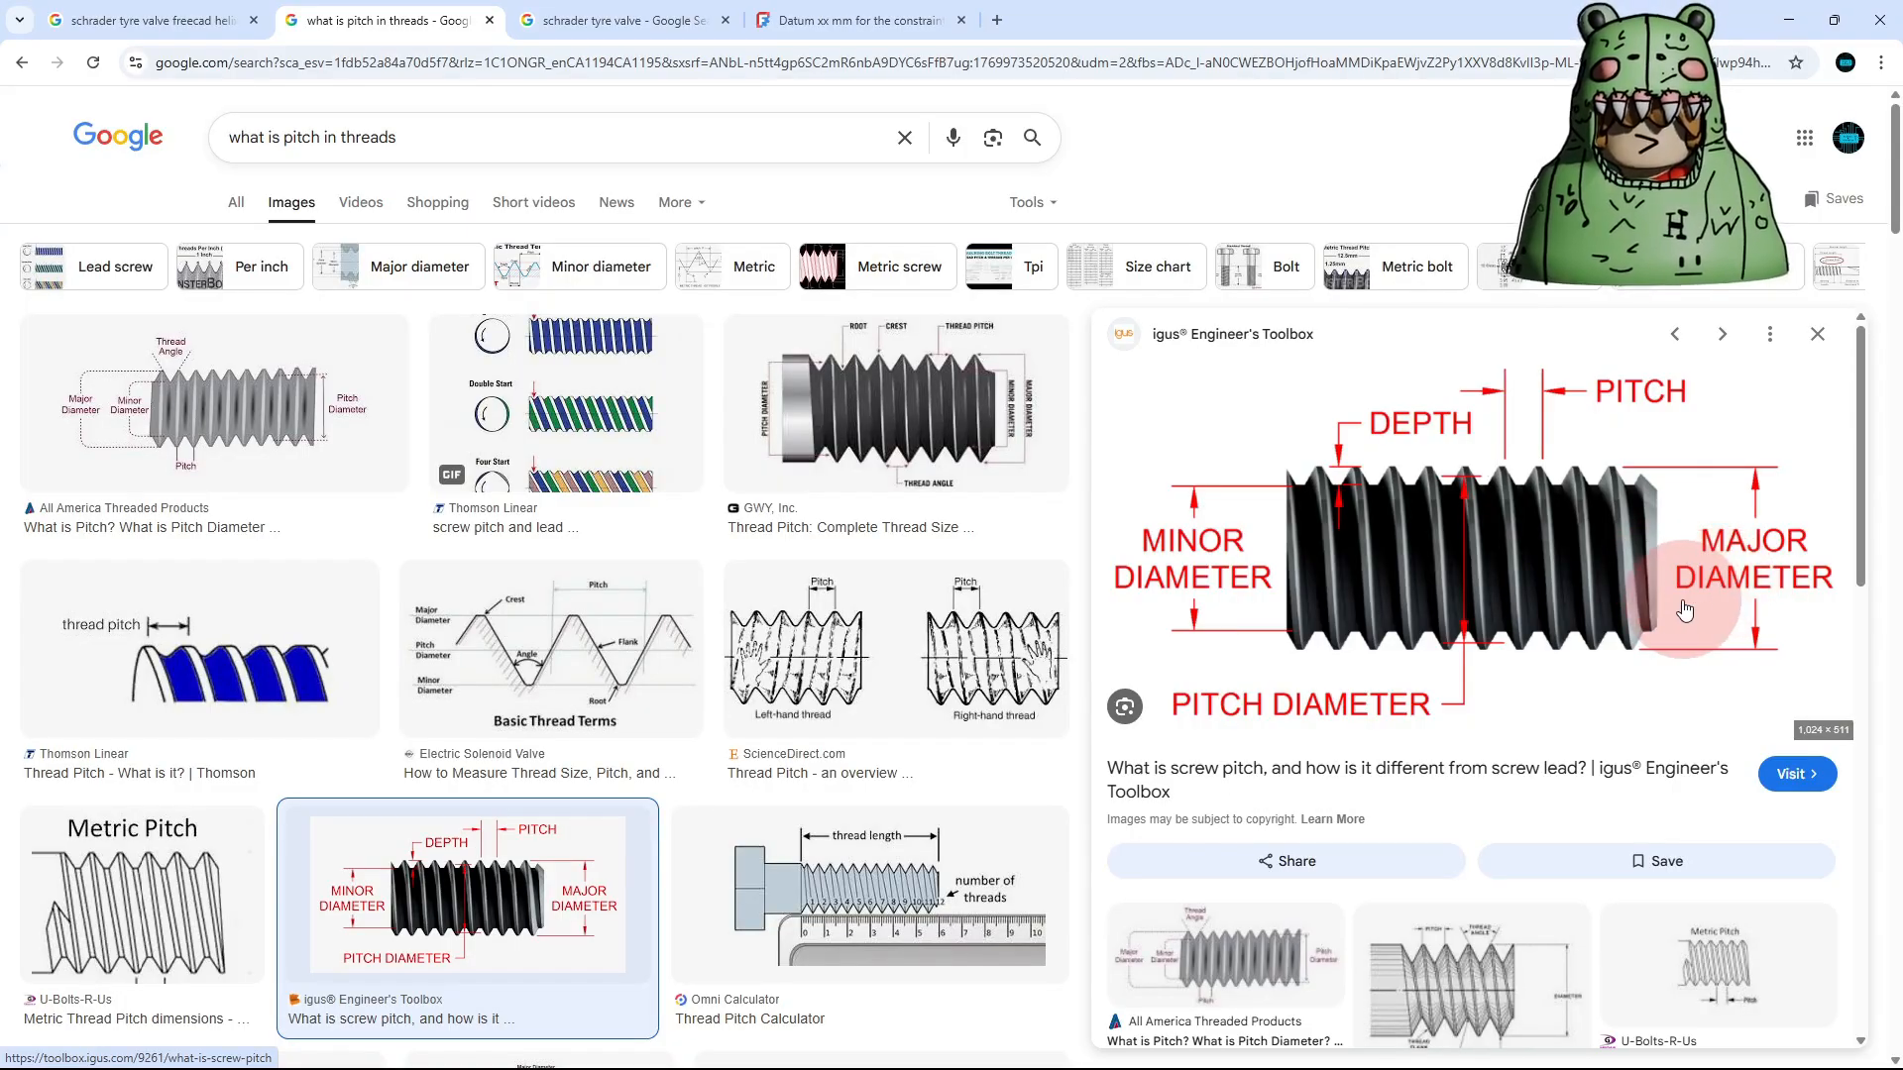
Back in FreeCAD, delete the horizontal construction line and the constraint tying the triangle's lower corner to the horizontal axis.
left_click(1002, 567)
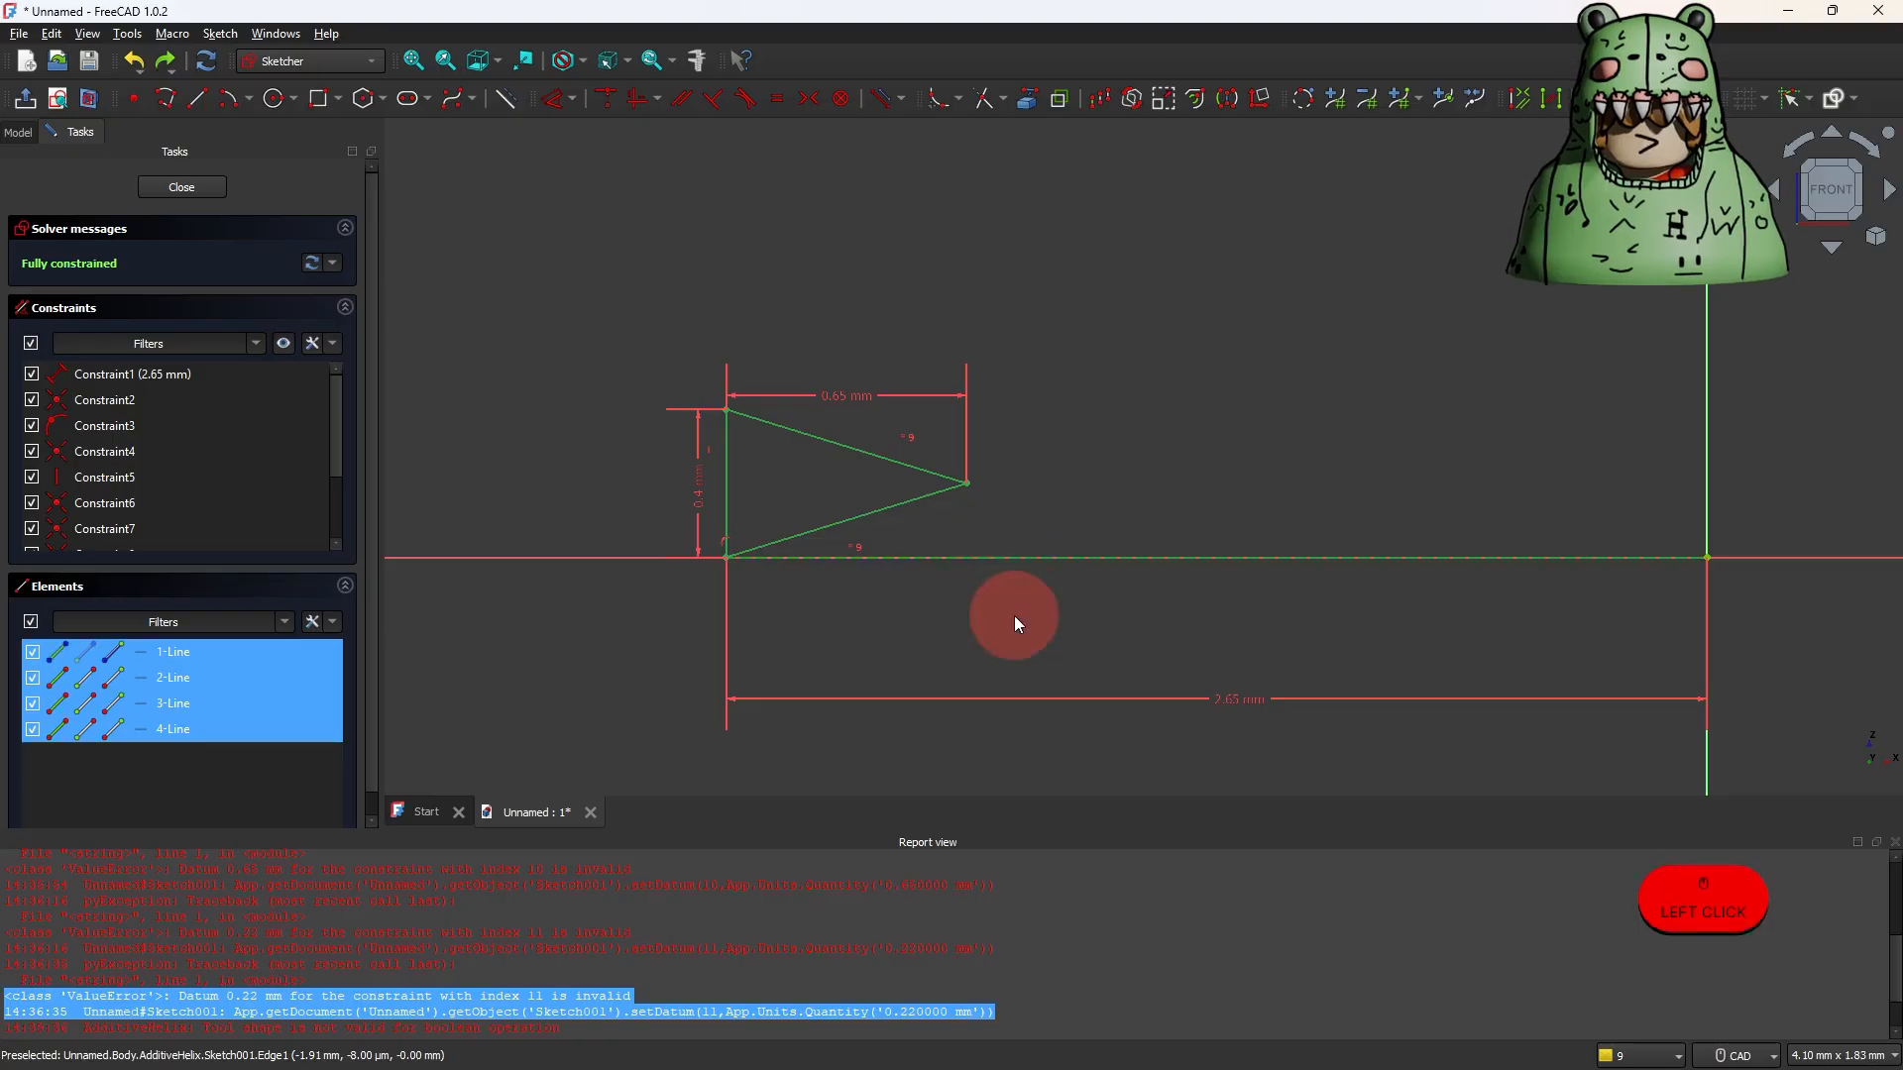
left_click(1014, 616)
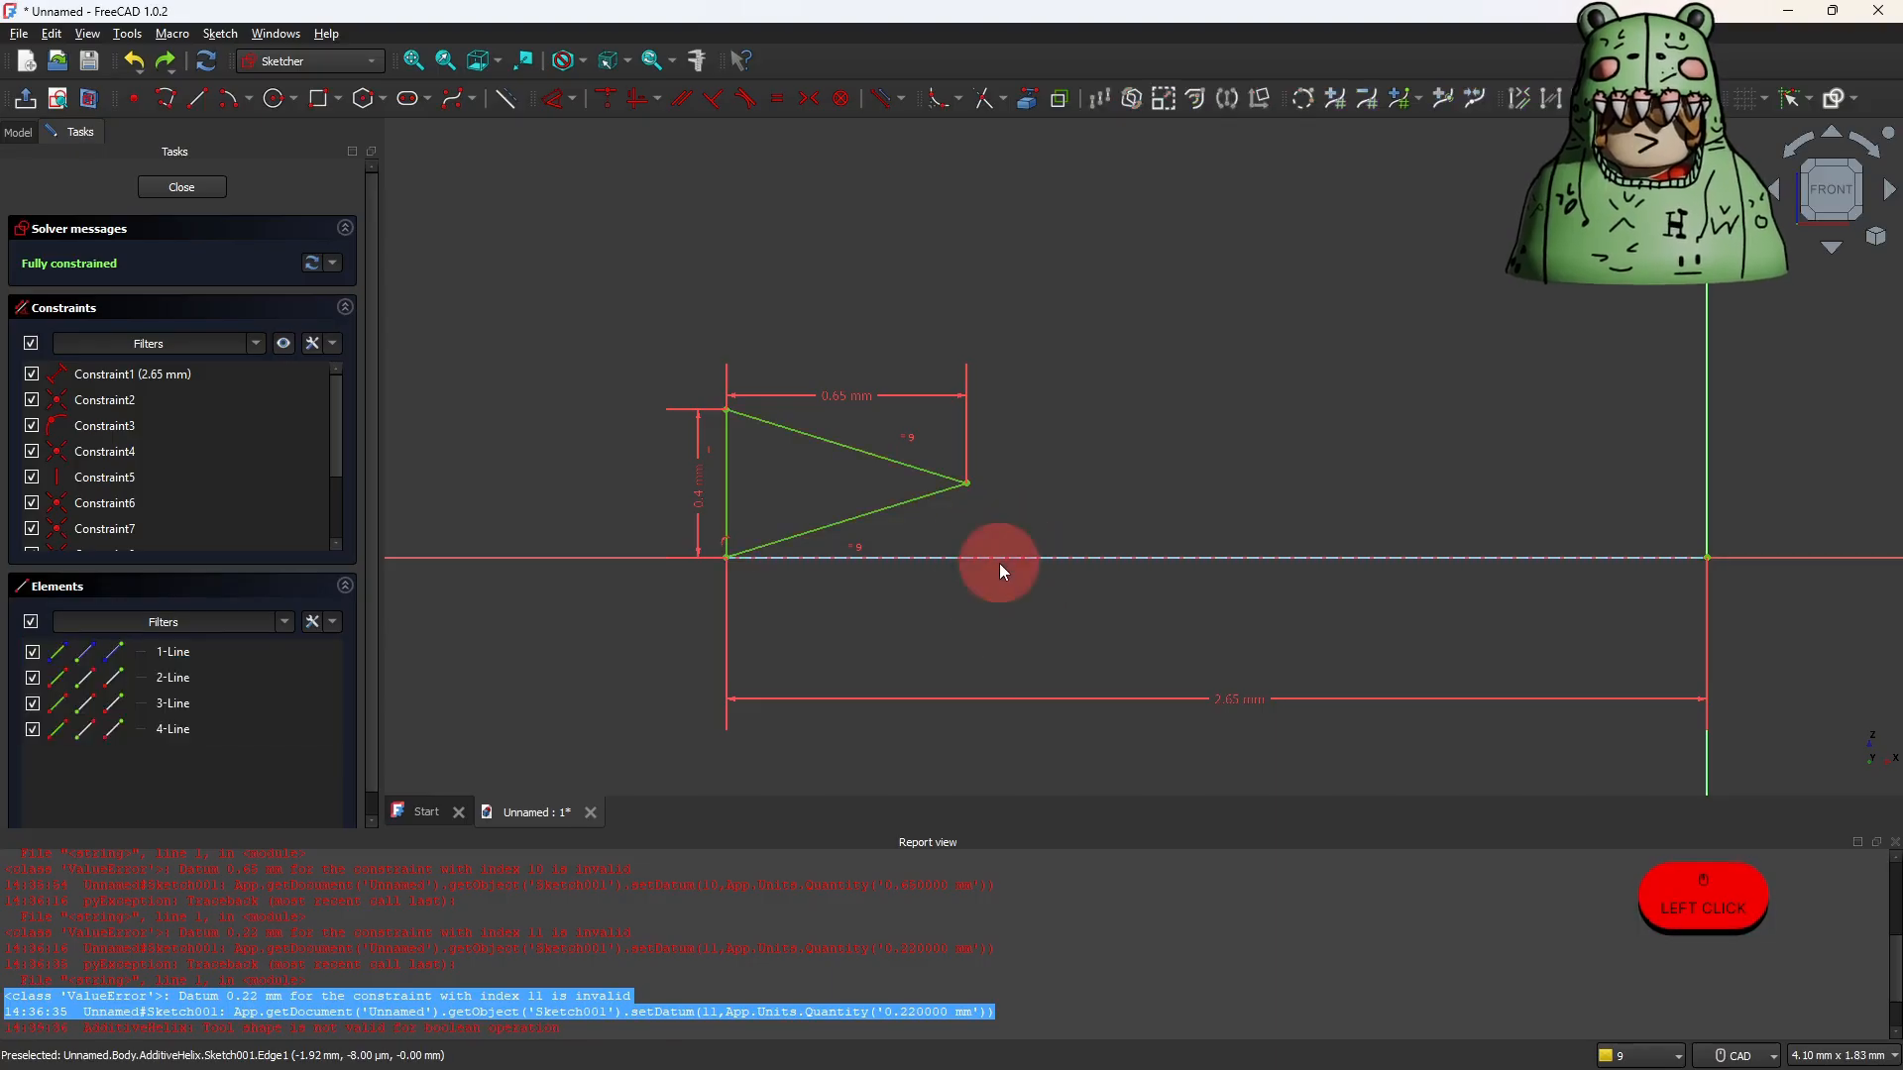
left_click(997, 561)
right_click(224, 646)
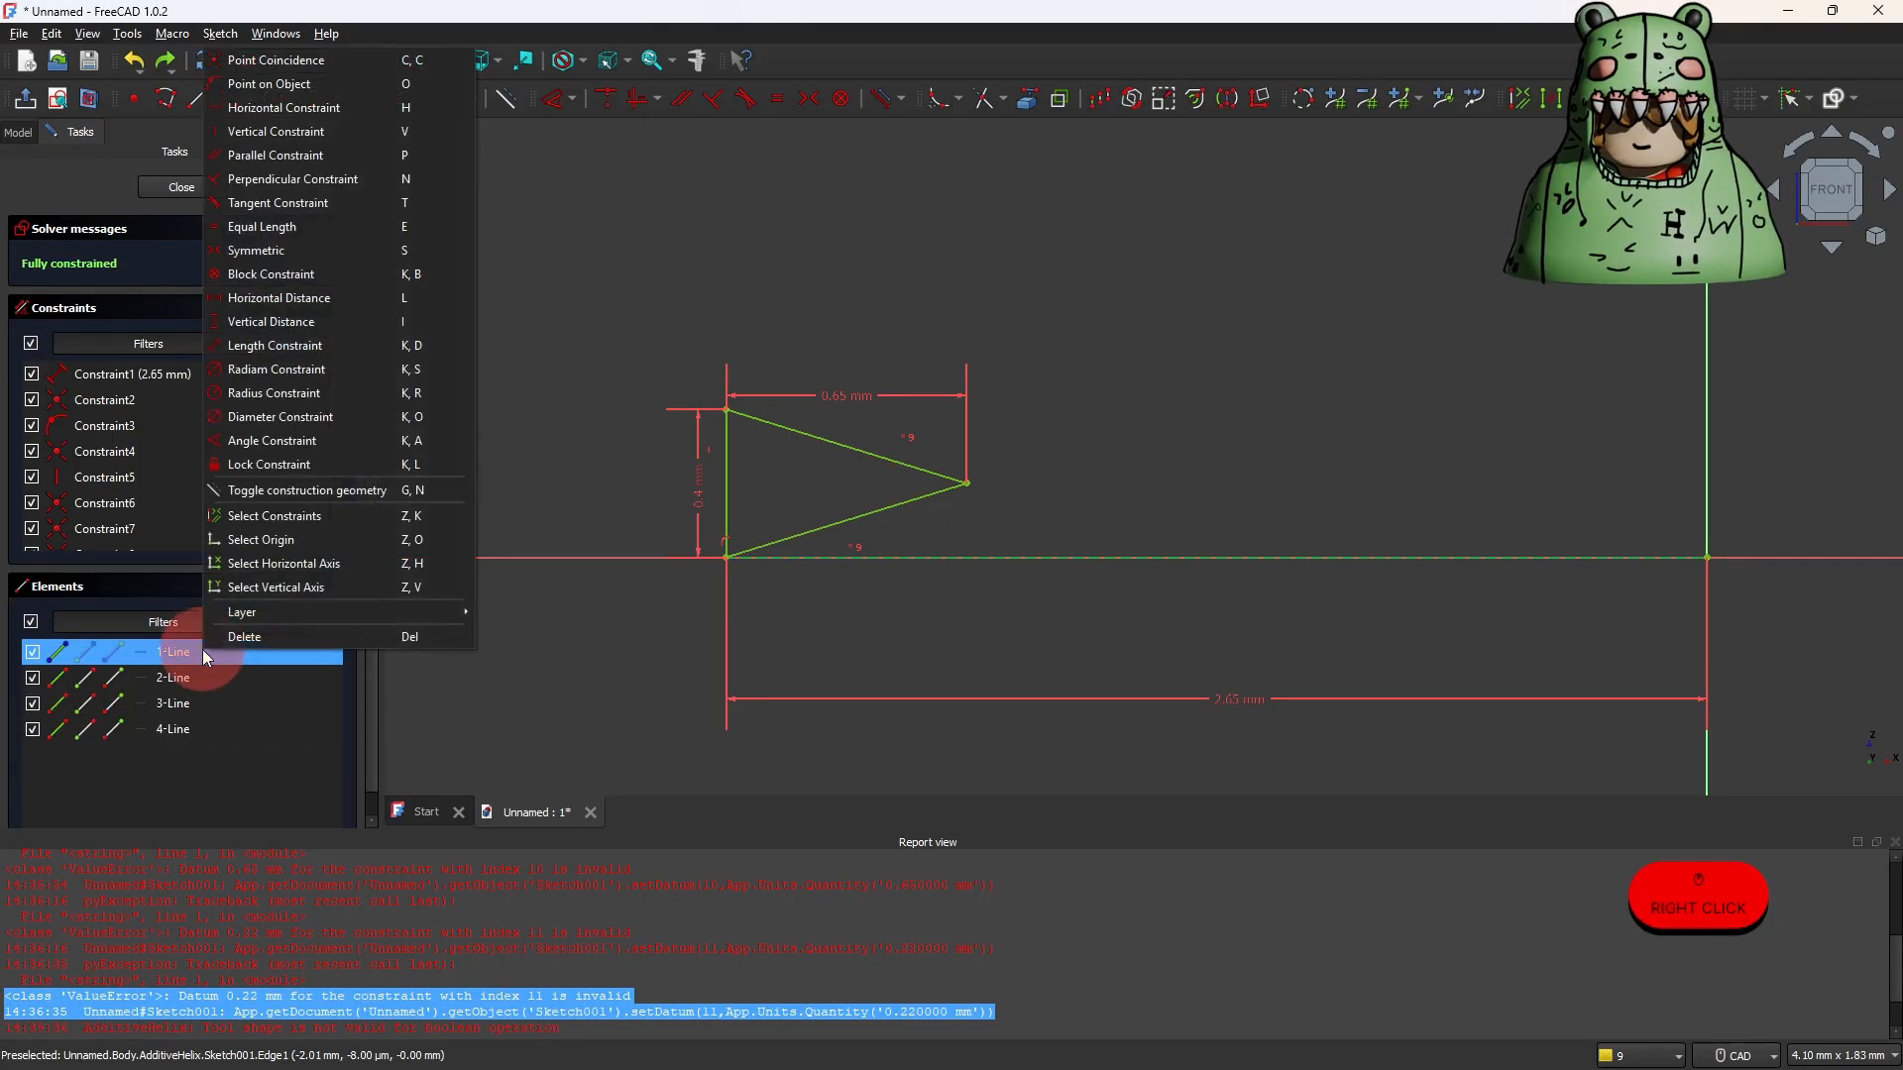
left_click(232, 637)
right_click(87, 375)
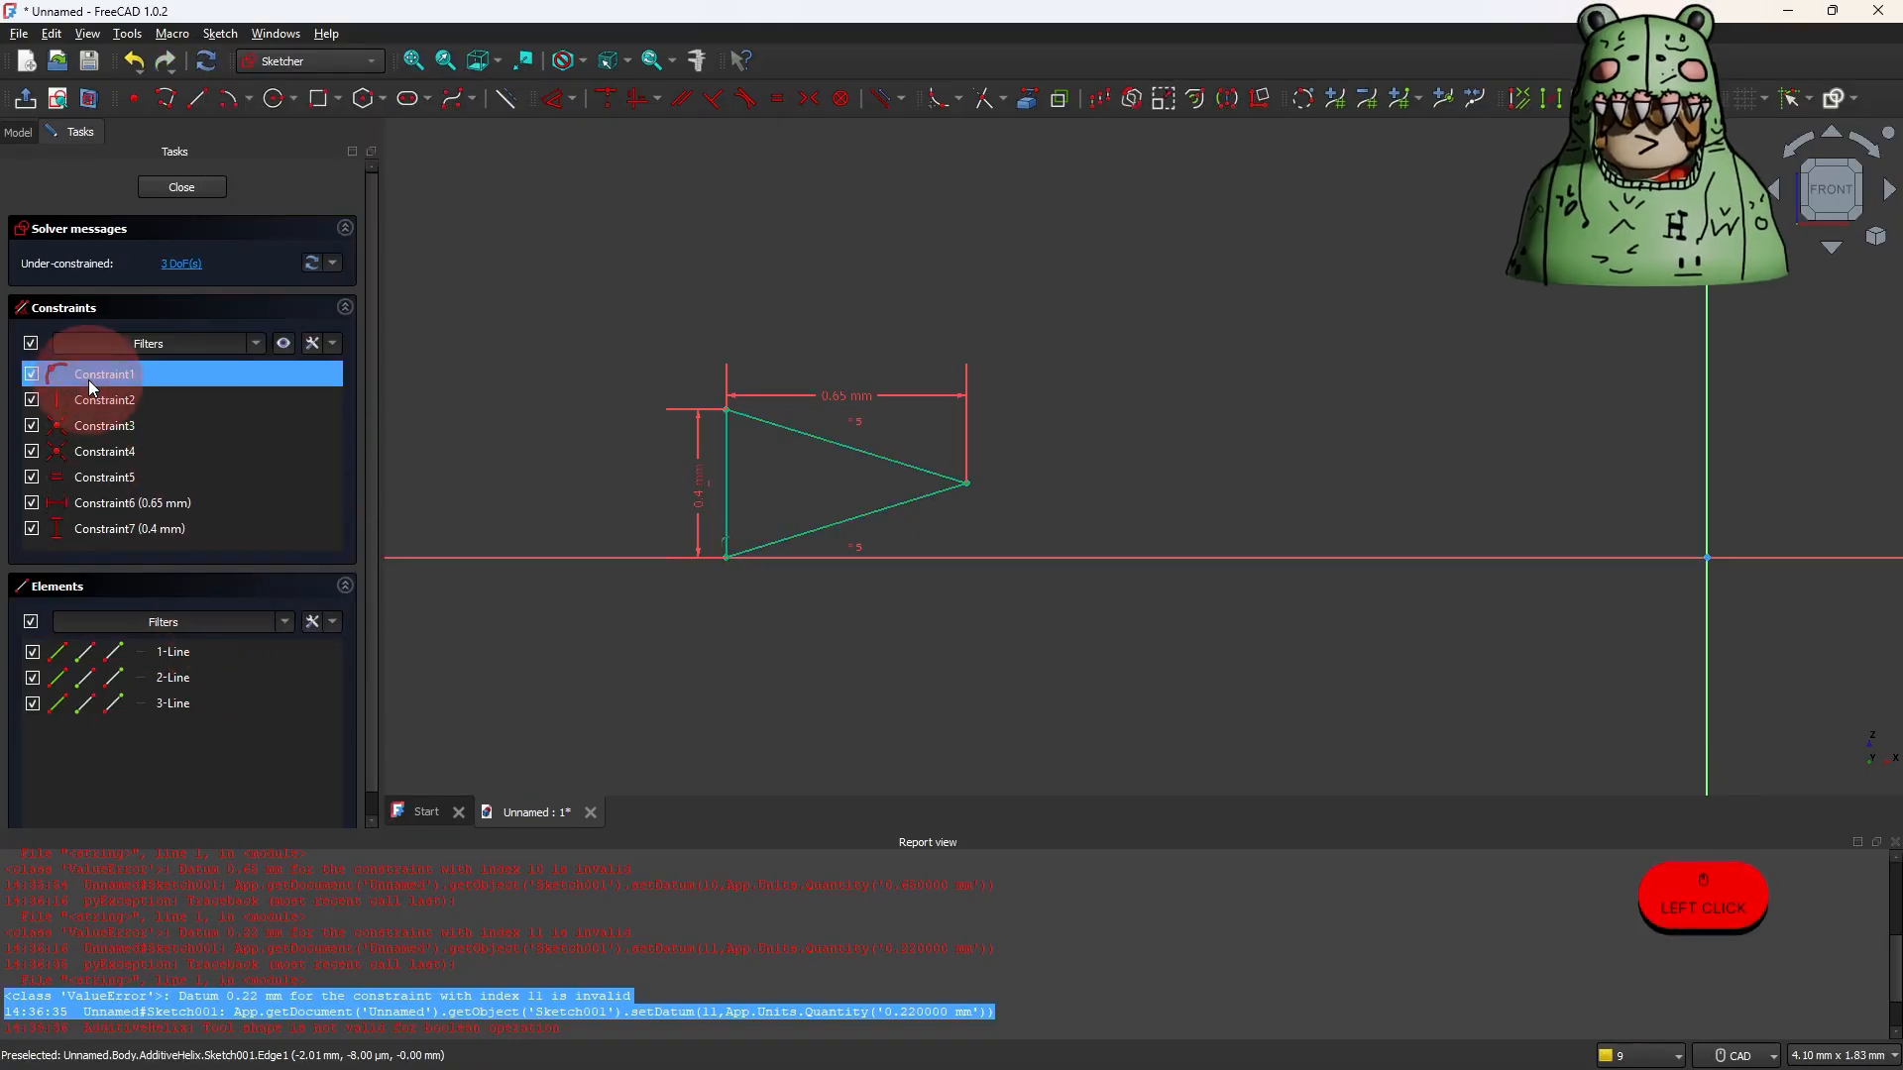
left_click(157, 581)
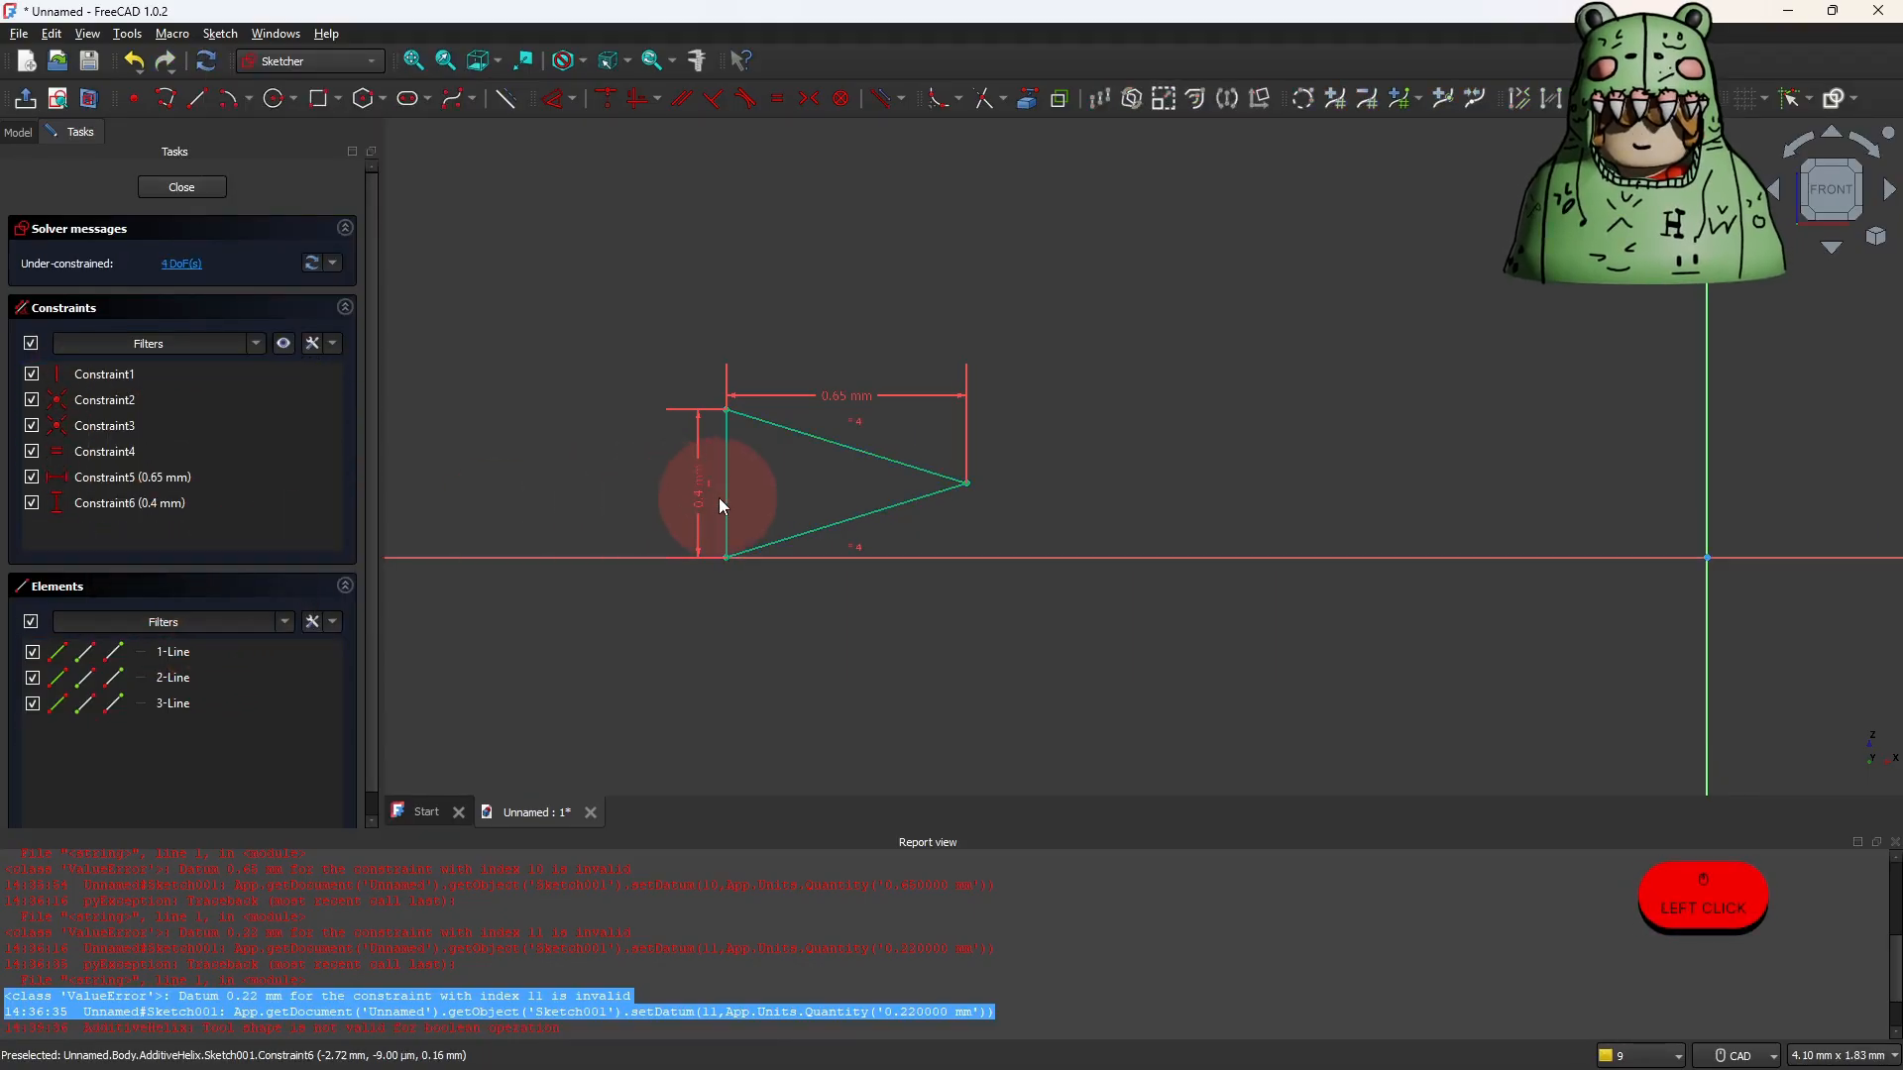
Move the triangle above the horizontal axis and rejoin its open lower corner with a coincident constraint.
left_click_drag(727, 509, 726, 473)
left_click_drag(756, 543, 765, 514)
scroll(678, 543, "up", 2)
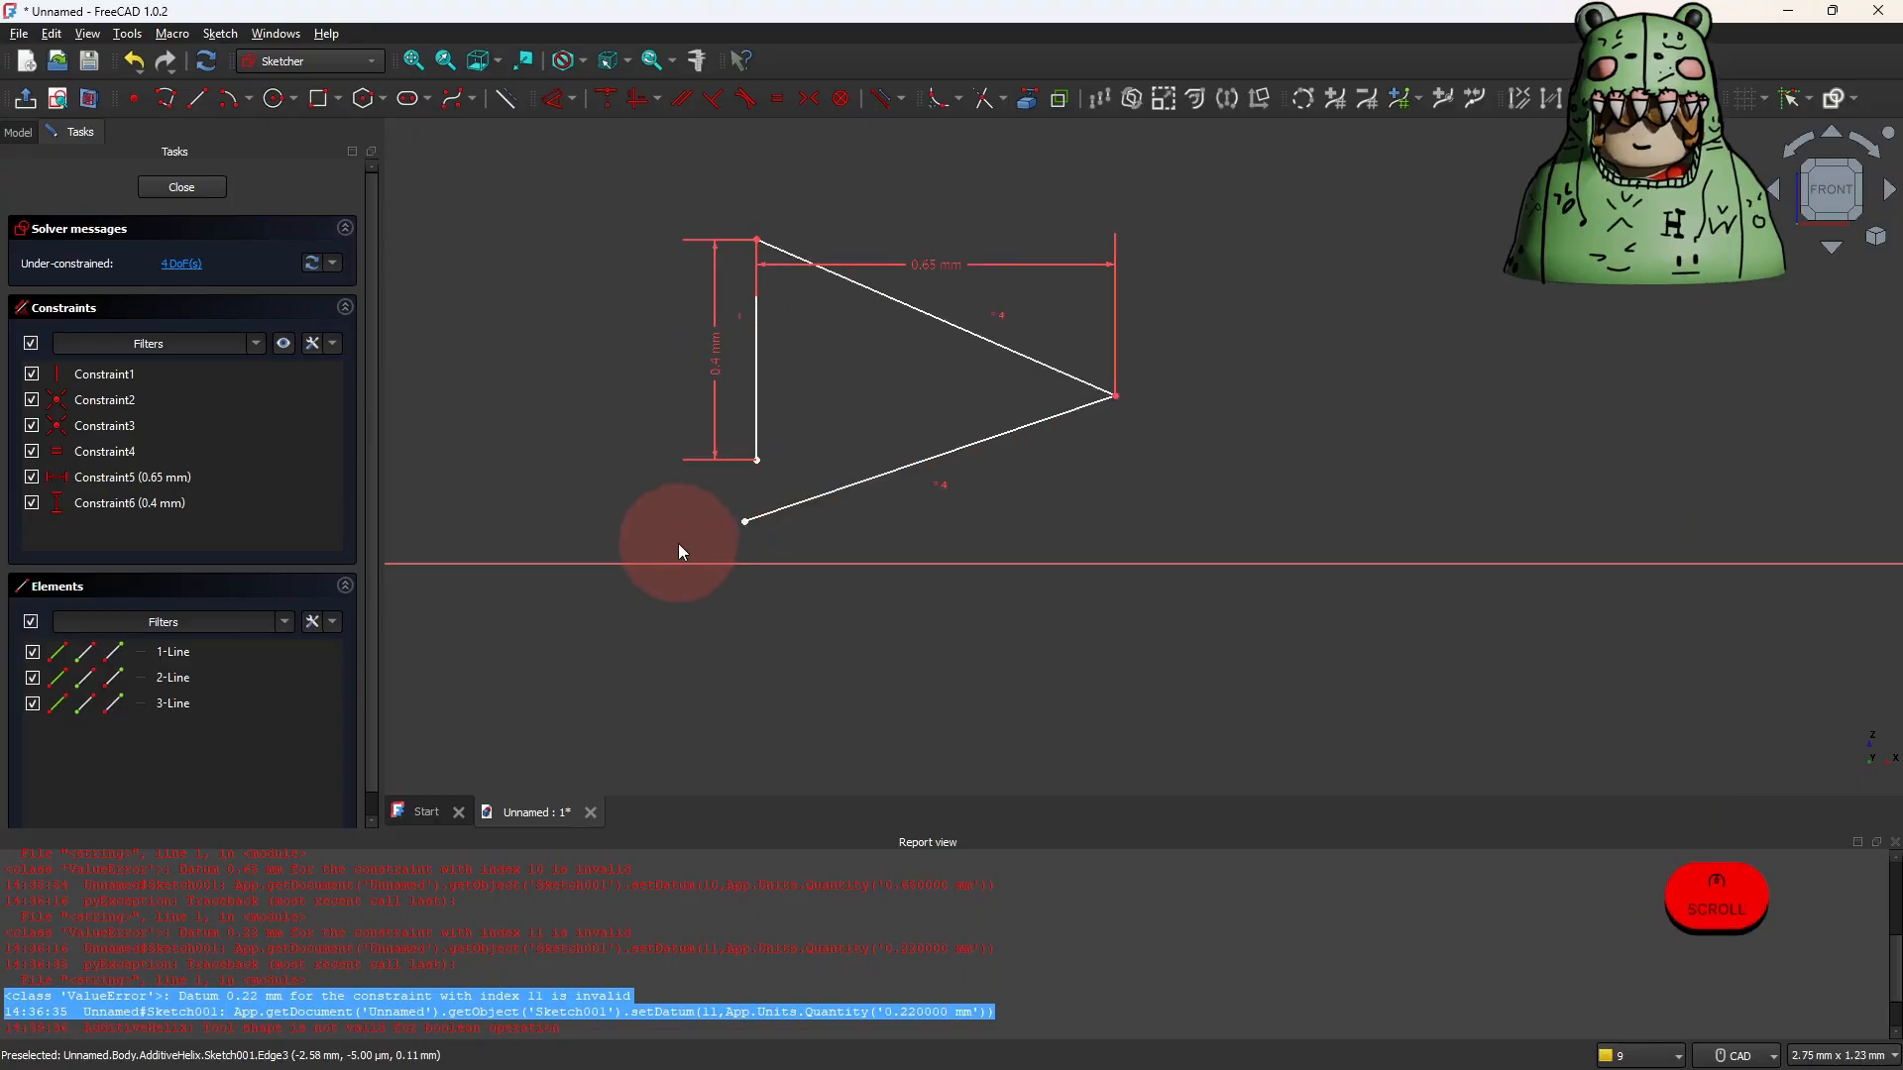
left_click(743, 522)
left_click(757, 464)
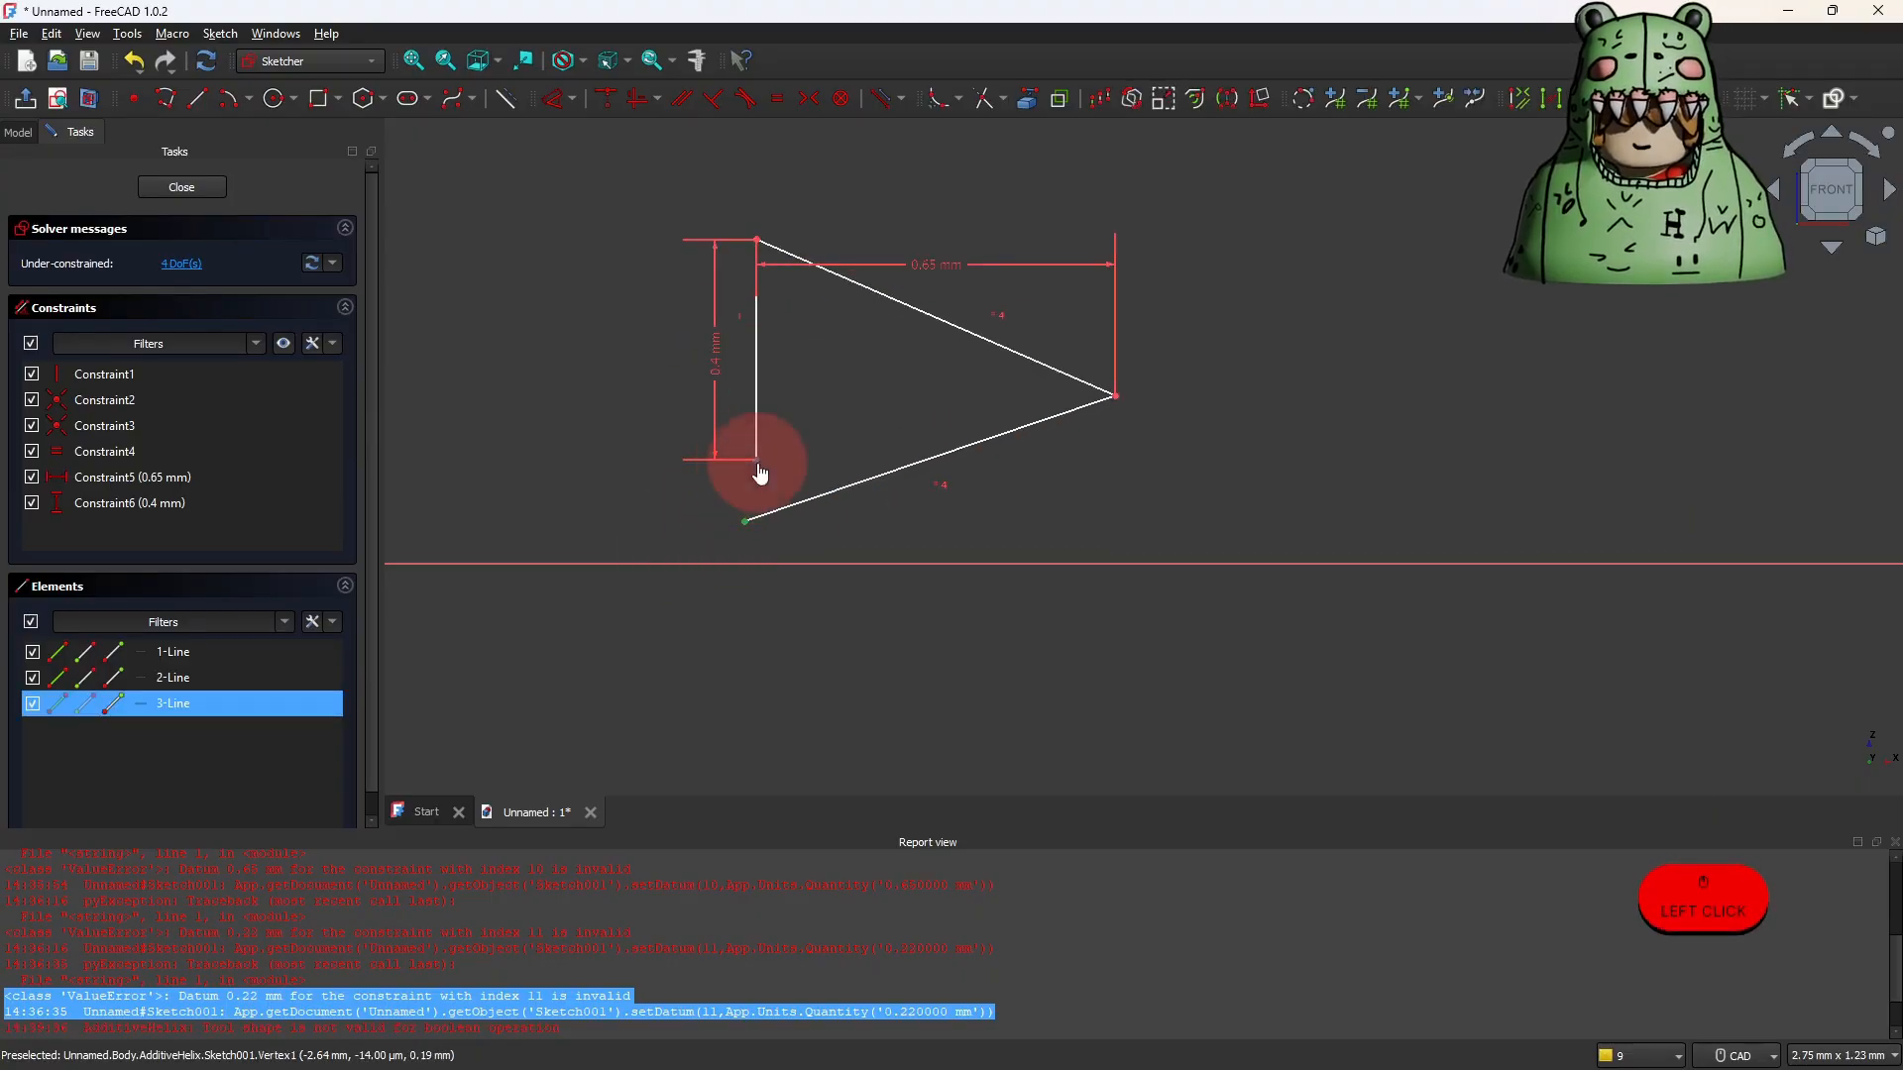
left_click(606, 103)
scroll(548, 459, "down", 3)
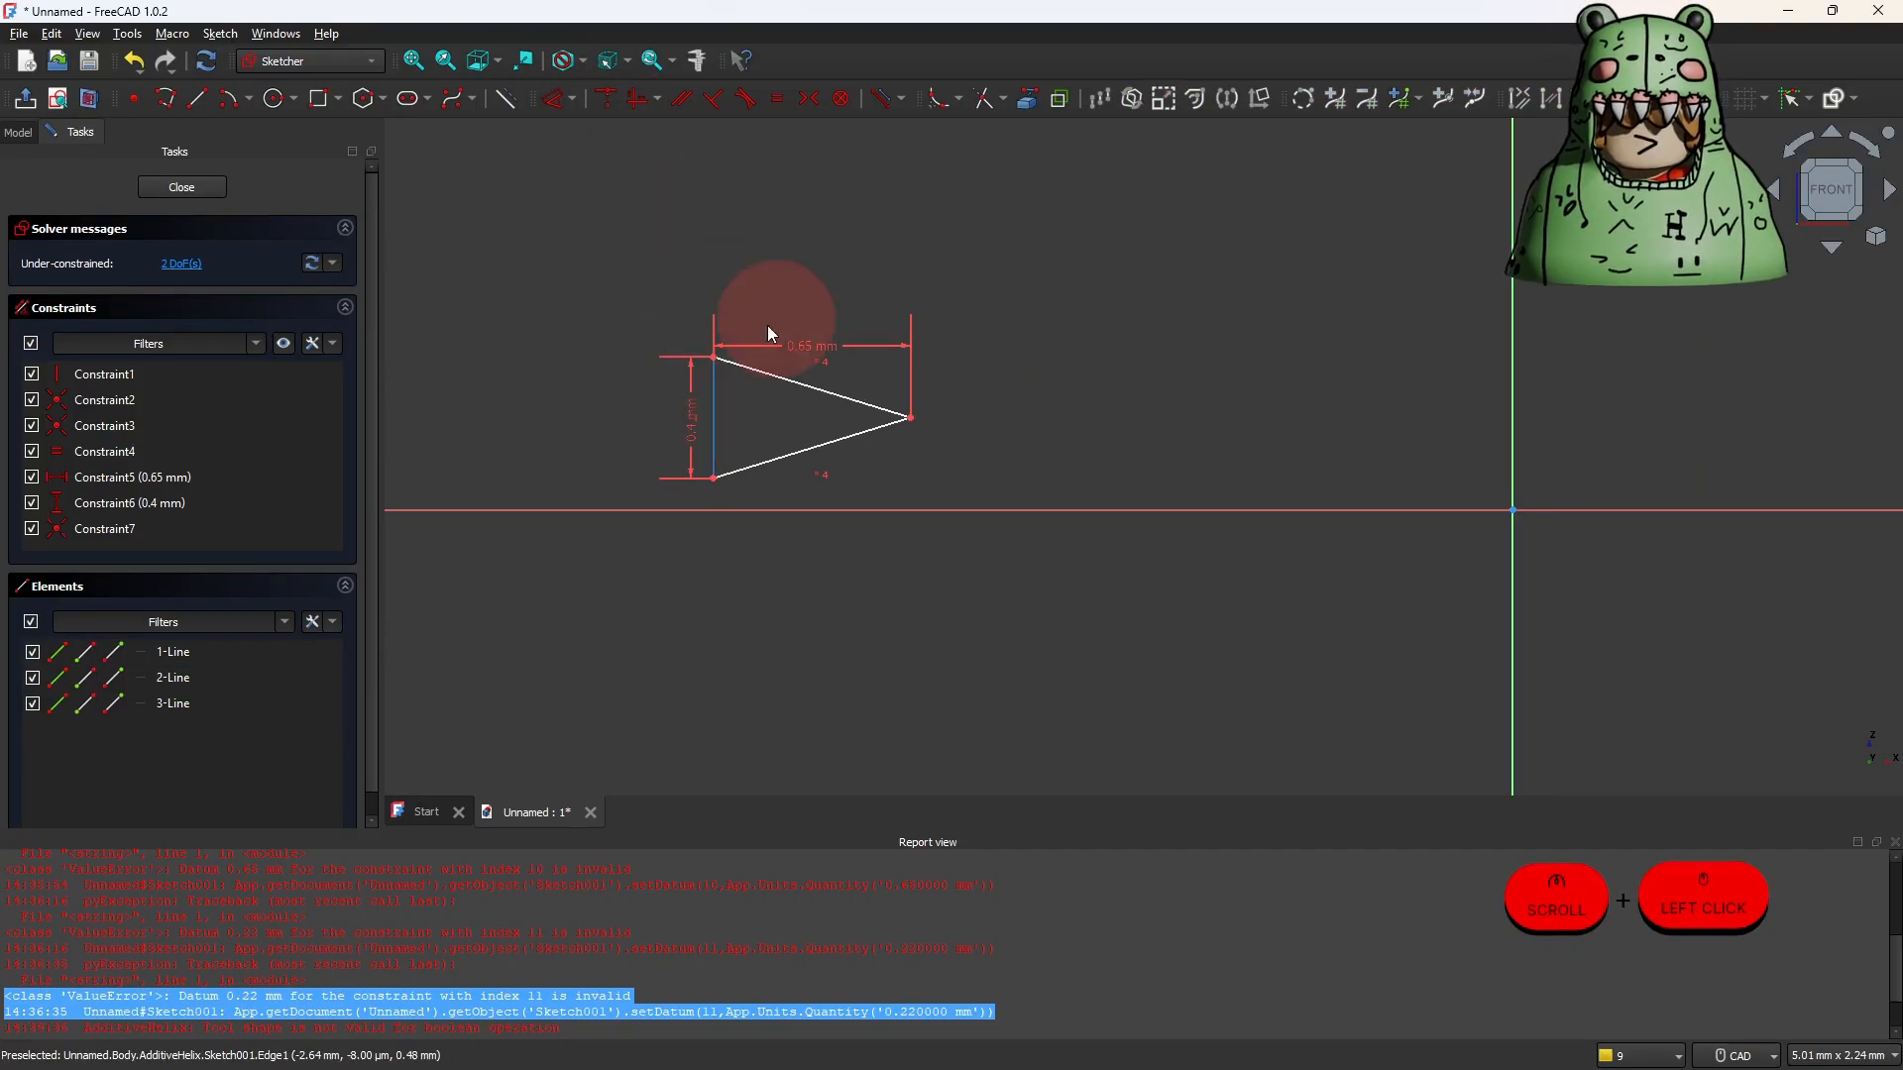
Draw a 2.65 mm construction line from the origin along the horizontal axis at 180° toward the triangle's side.
left_click(193, 98)
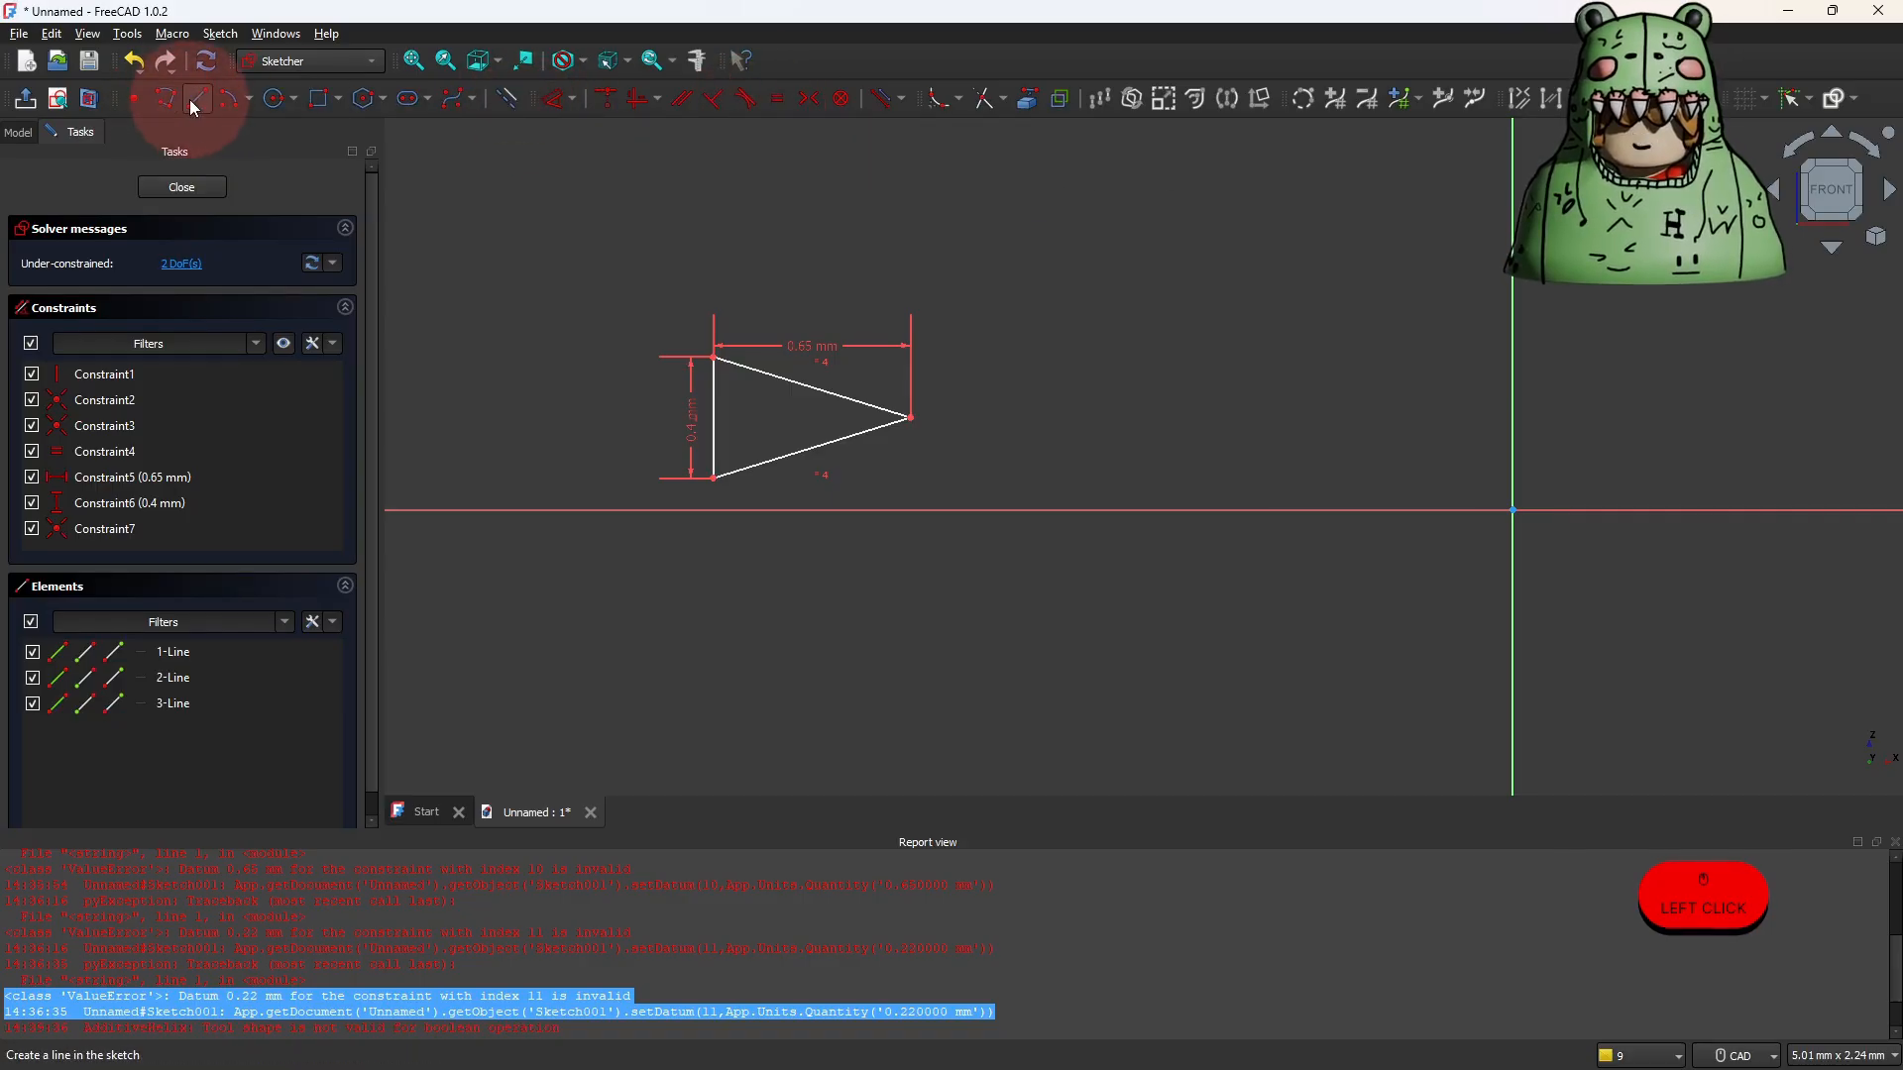
left_click(1514, 508)
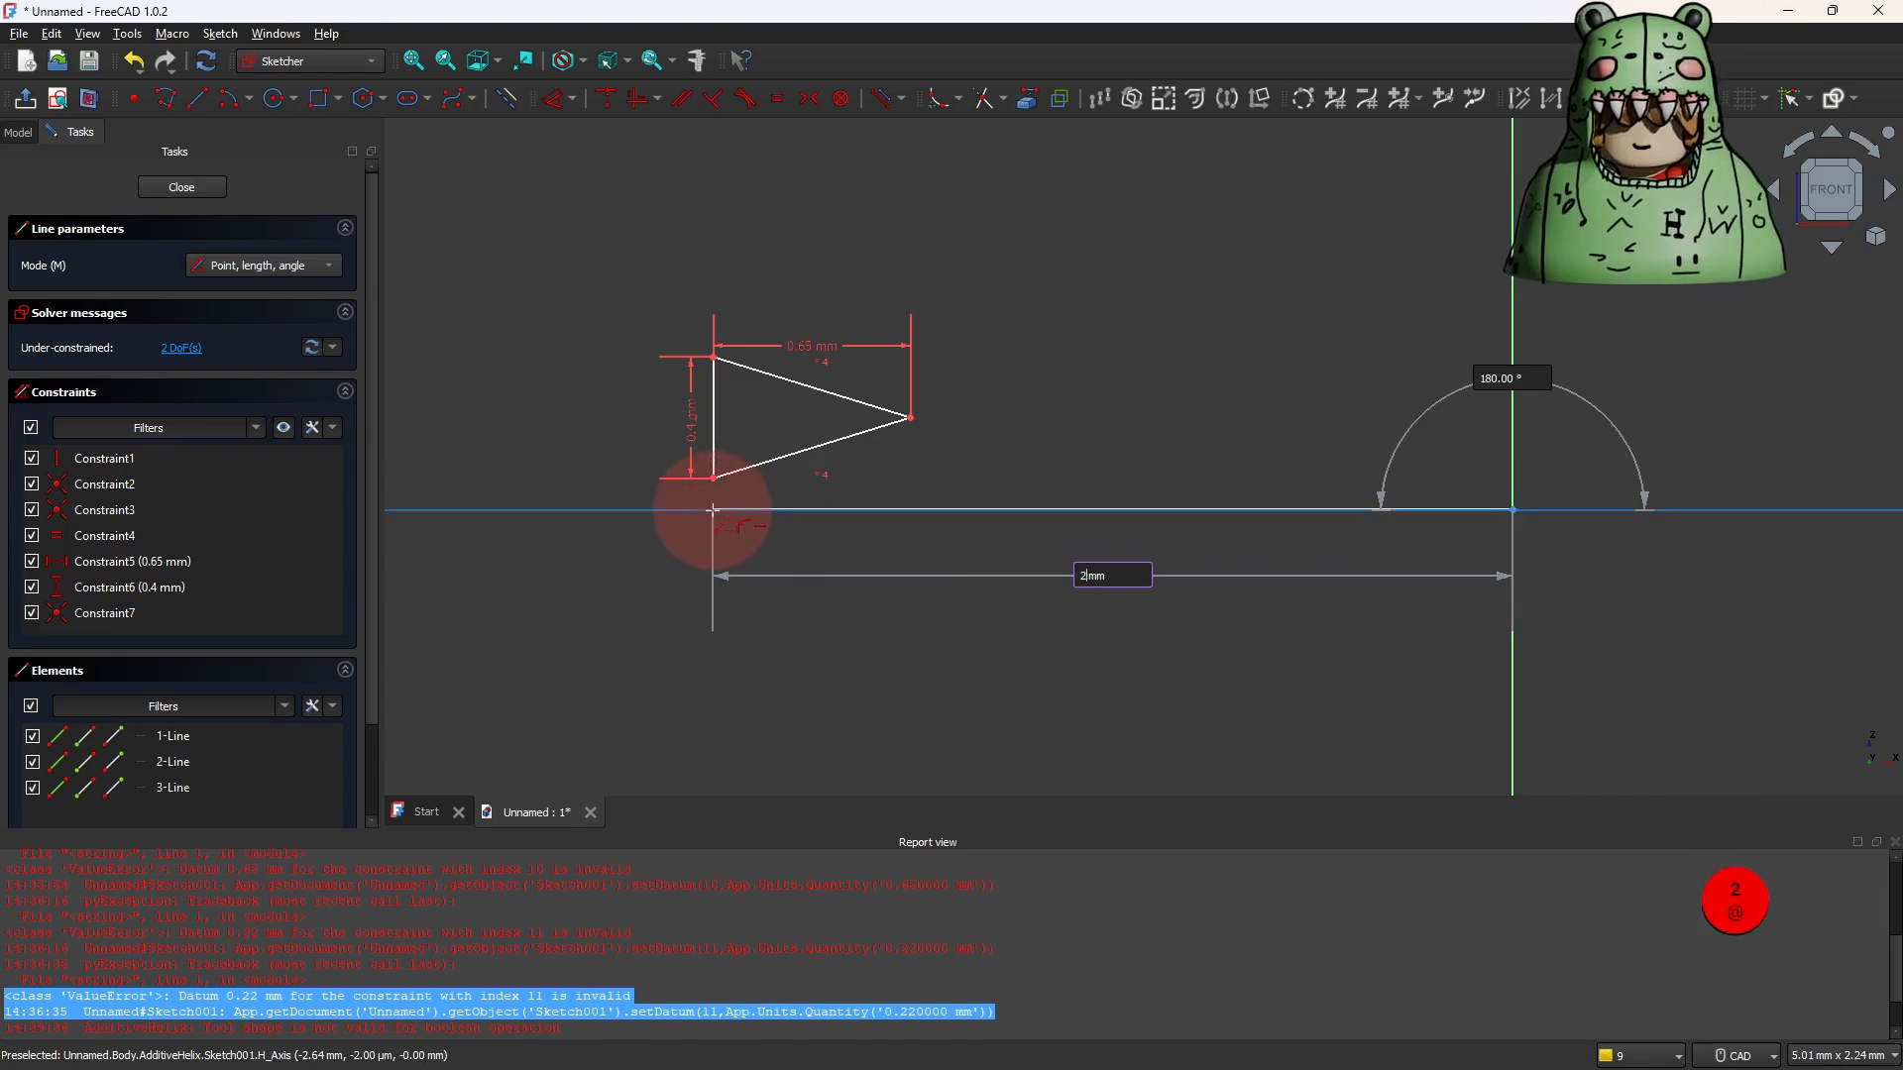
key("Return")
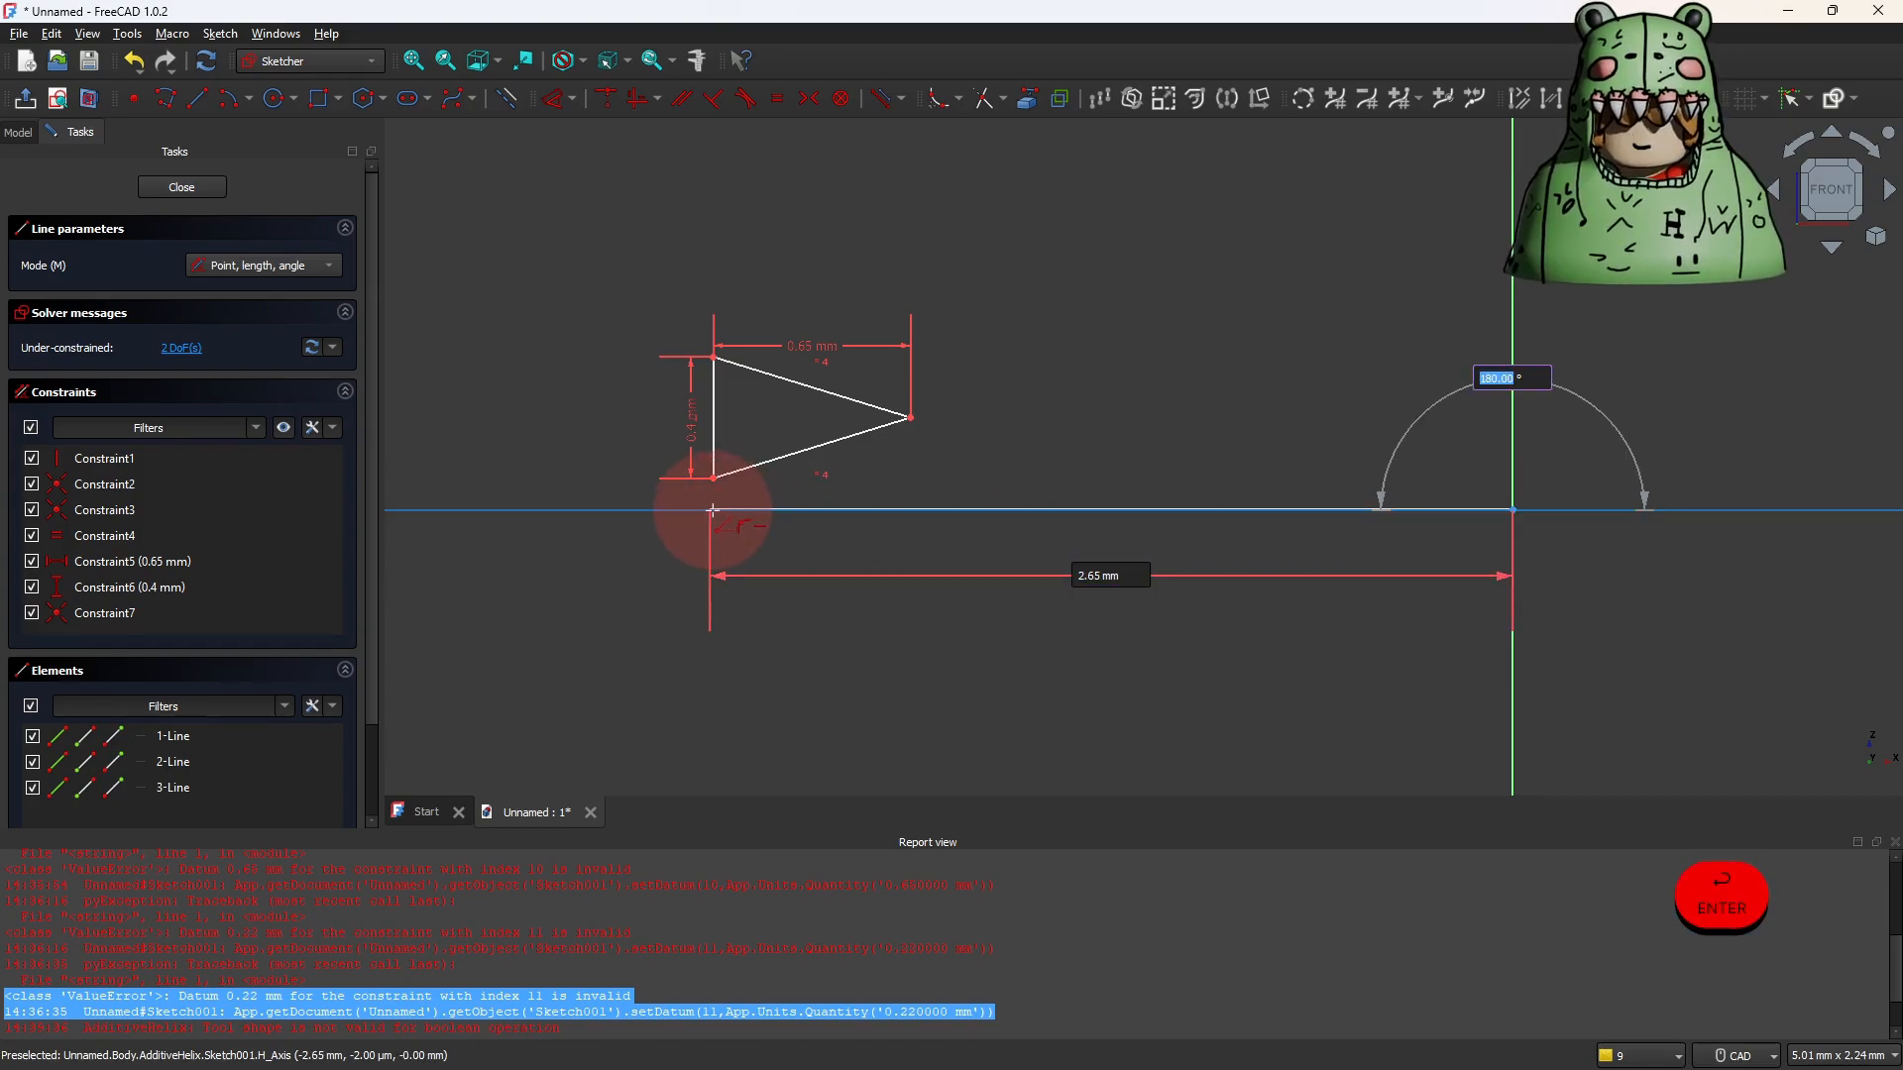
key("Return")
right_click(763, 561)
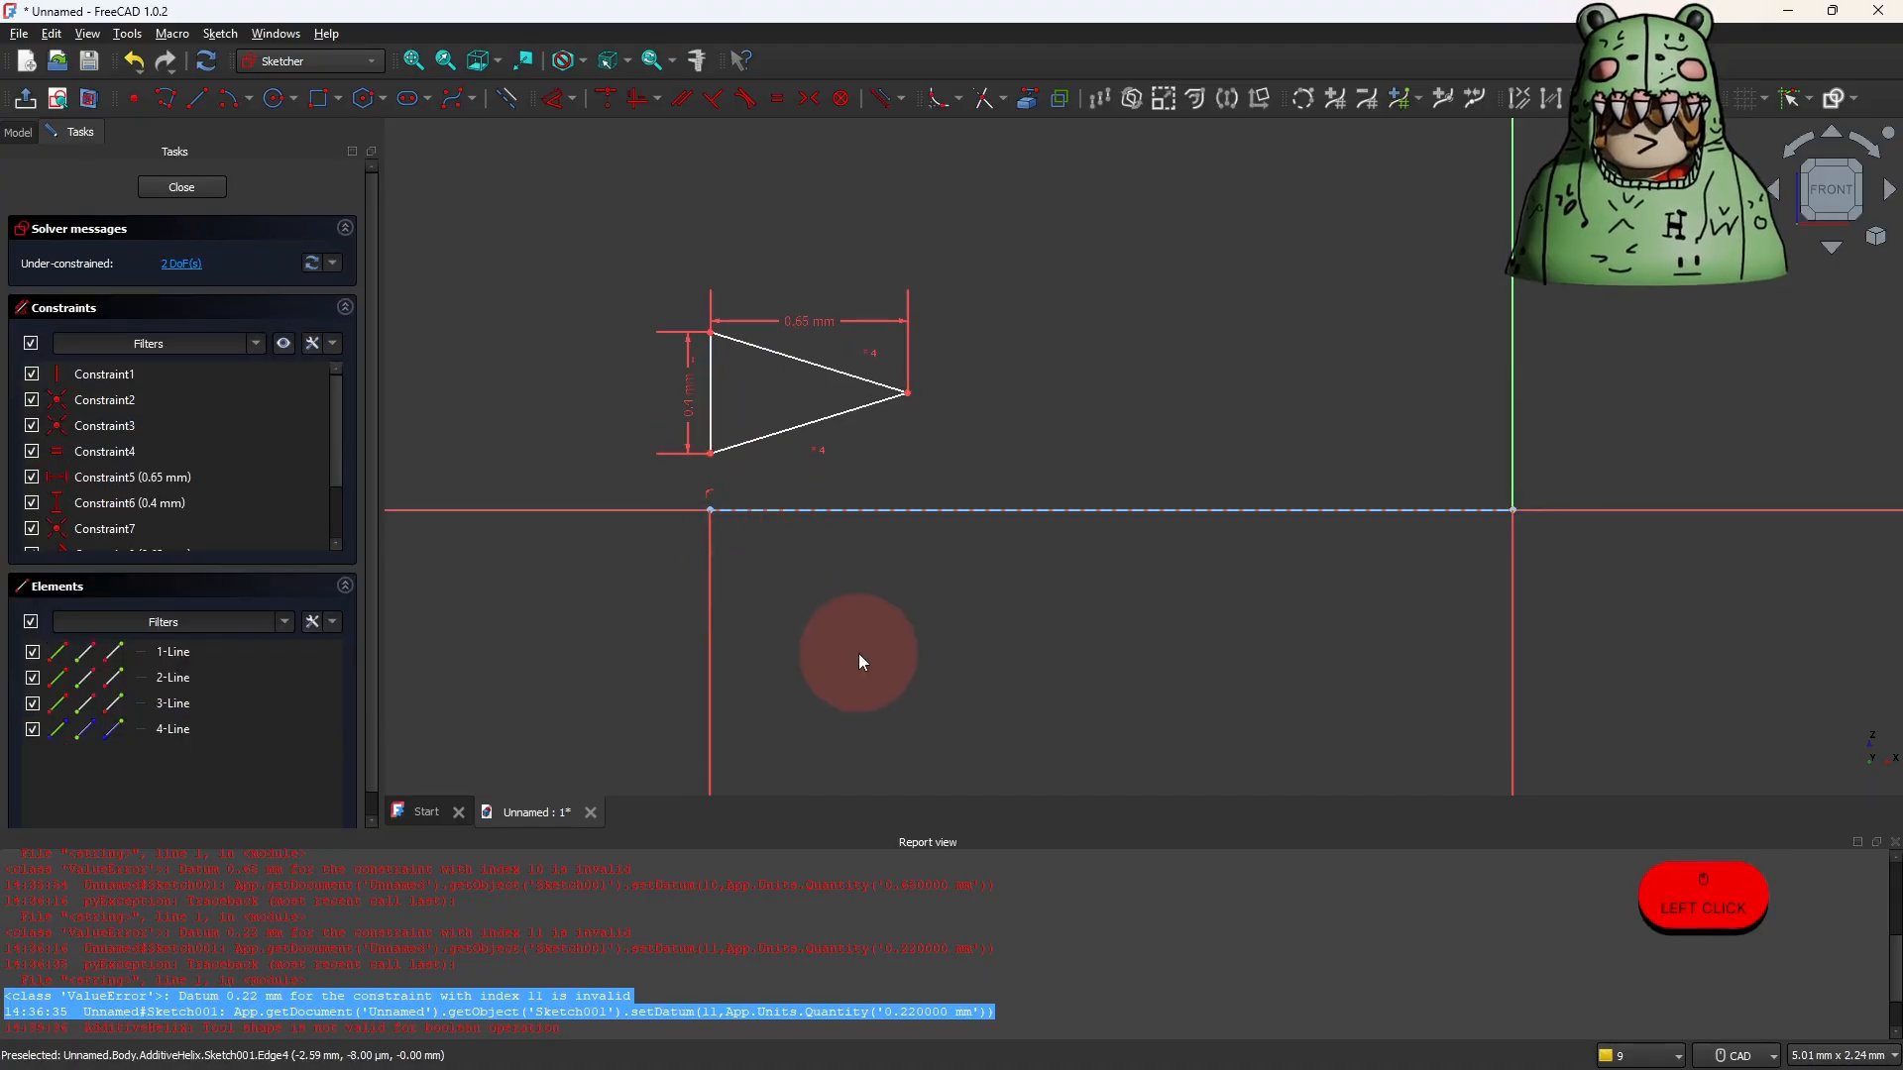
Move the distant 2.65 mm dimension label up closer to the horizontal construction line.
scroll(882, 671, "down", 6)
middle_click_drag(974, 742, 946, 541)
middle_click_drag(937, 705, 914, 551)
scroll(897, 438, "down", 3)
scroll(933, 594, "down", 2)
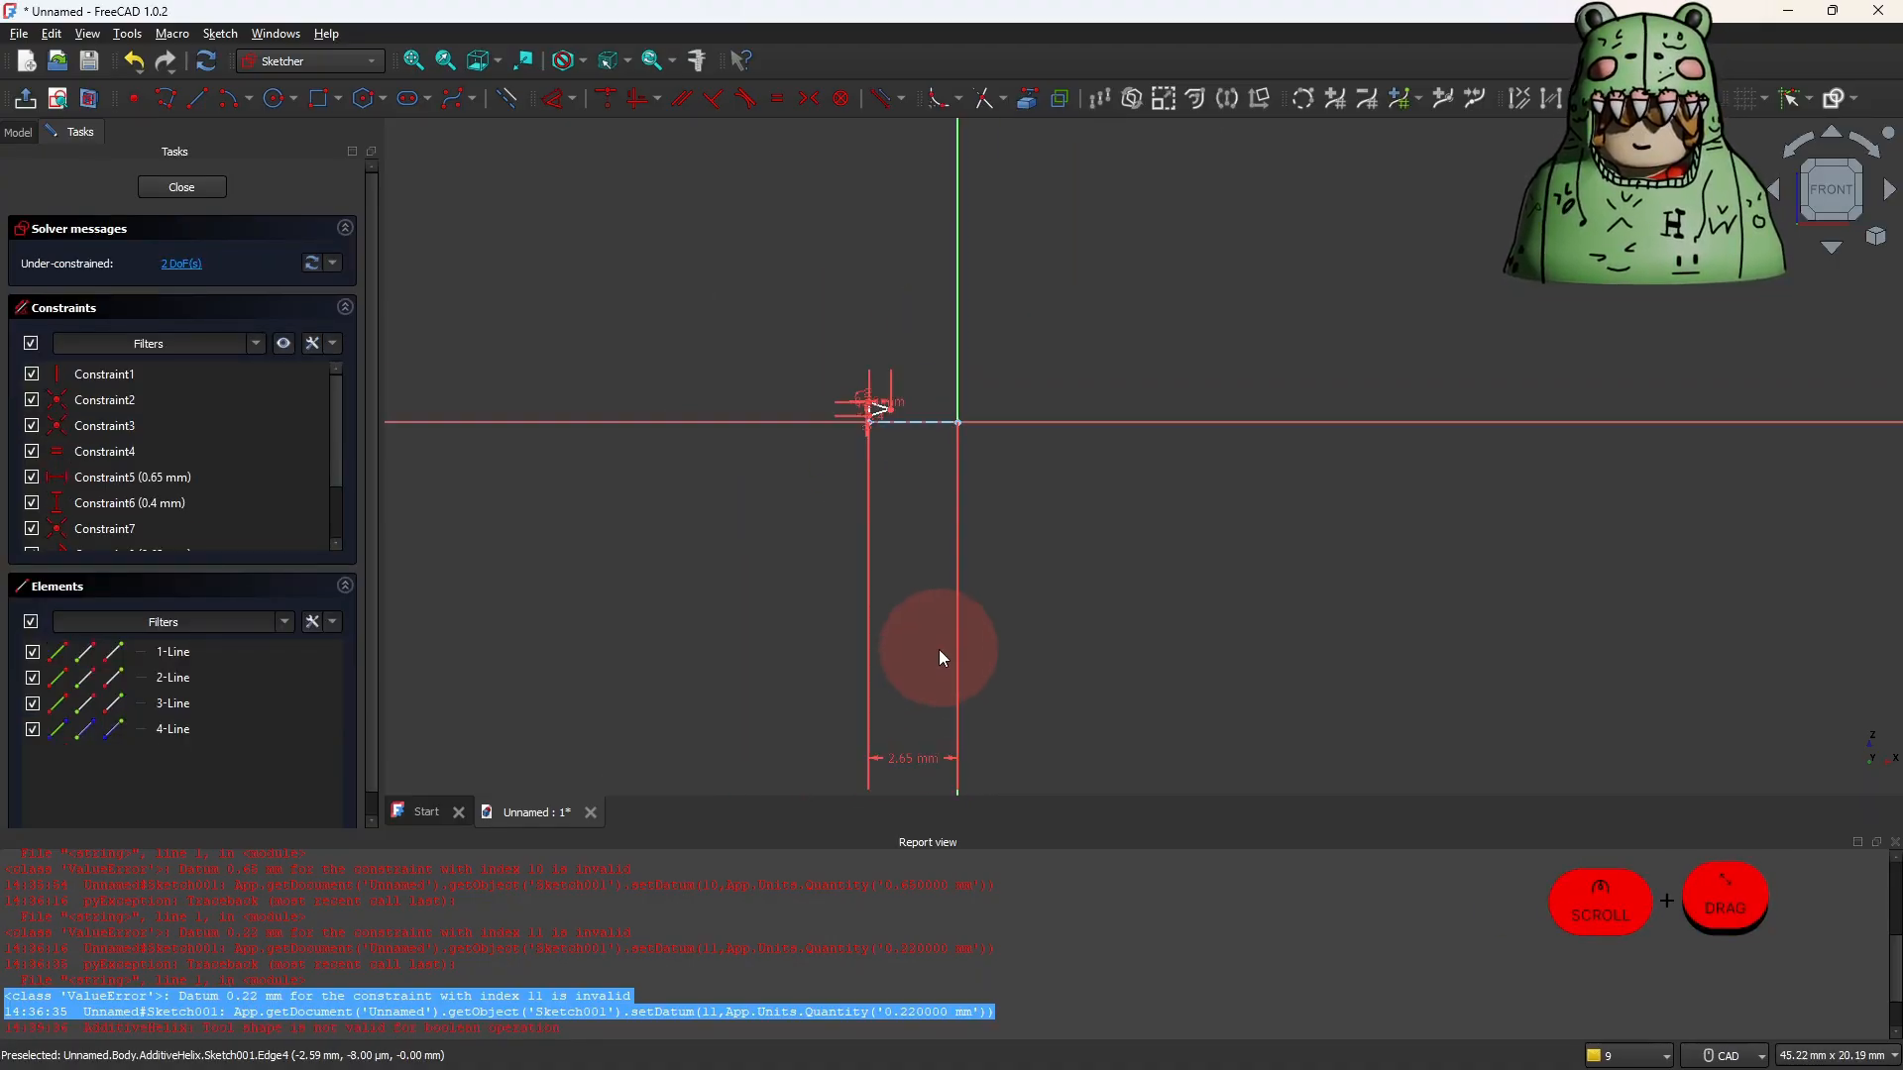
left_click_drag(919, 757, 909, 520)
scroll(860, 493, "up", 9)
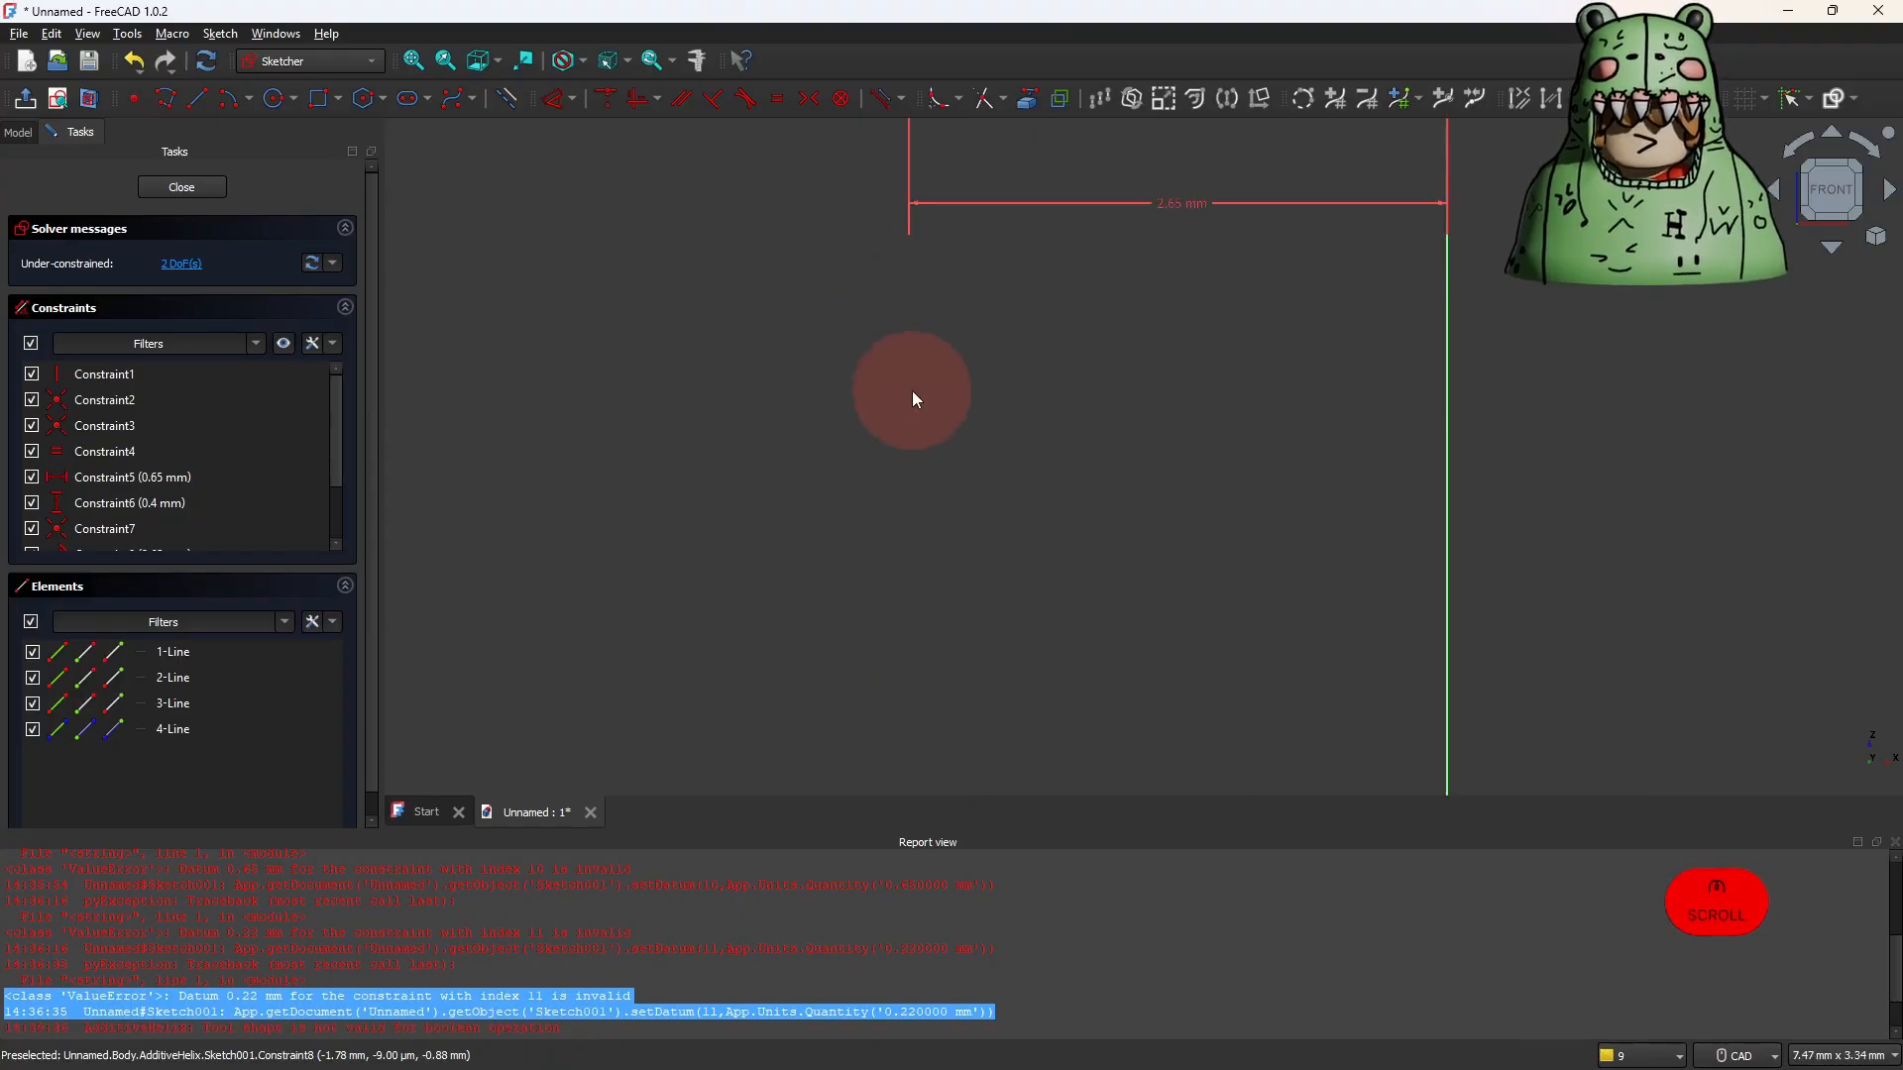
middle_click_drag(912, 391, 844, 780)
scroll(855, 705, "up", 5)
middle_click_drag(836, 579, 787, 823)
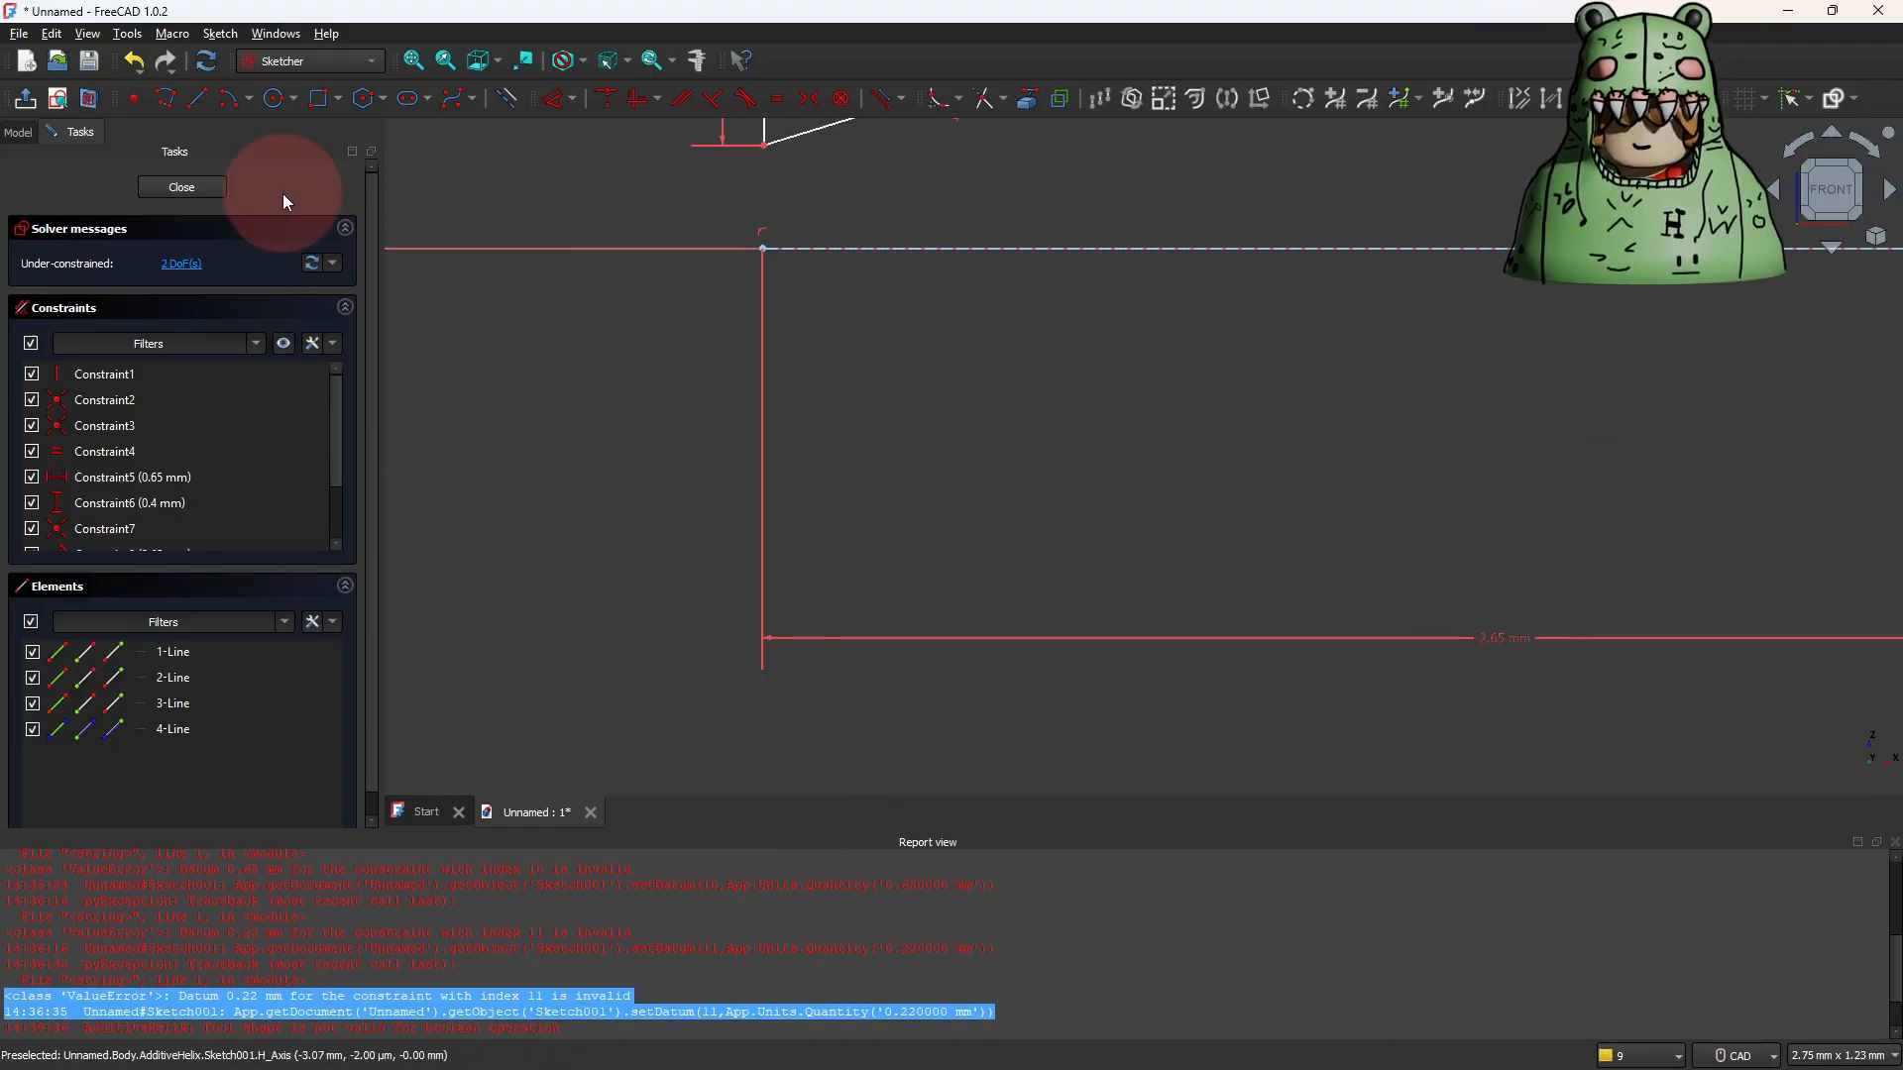
Draw a 0.1 mm vertical construction line downward from the outer end of the horizontal construction line.
left_click(204, 99)
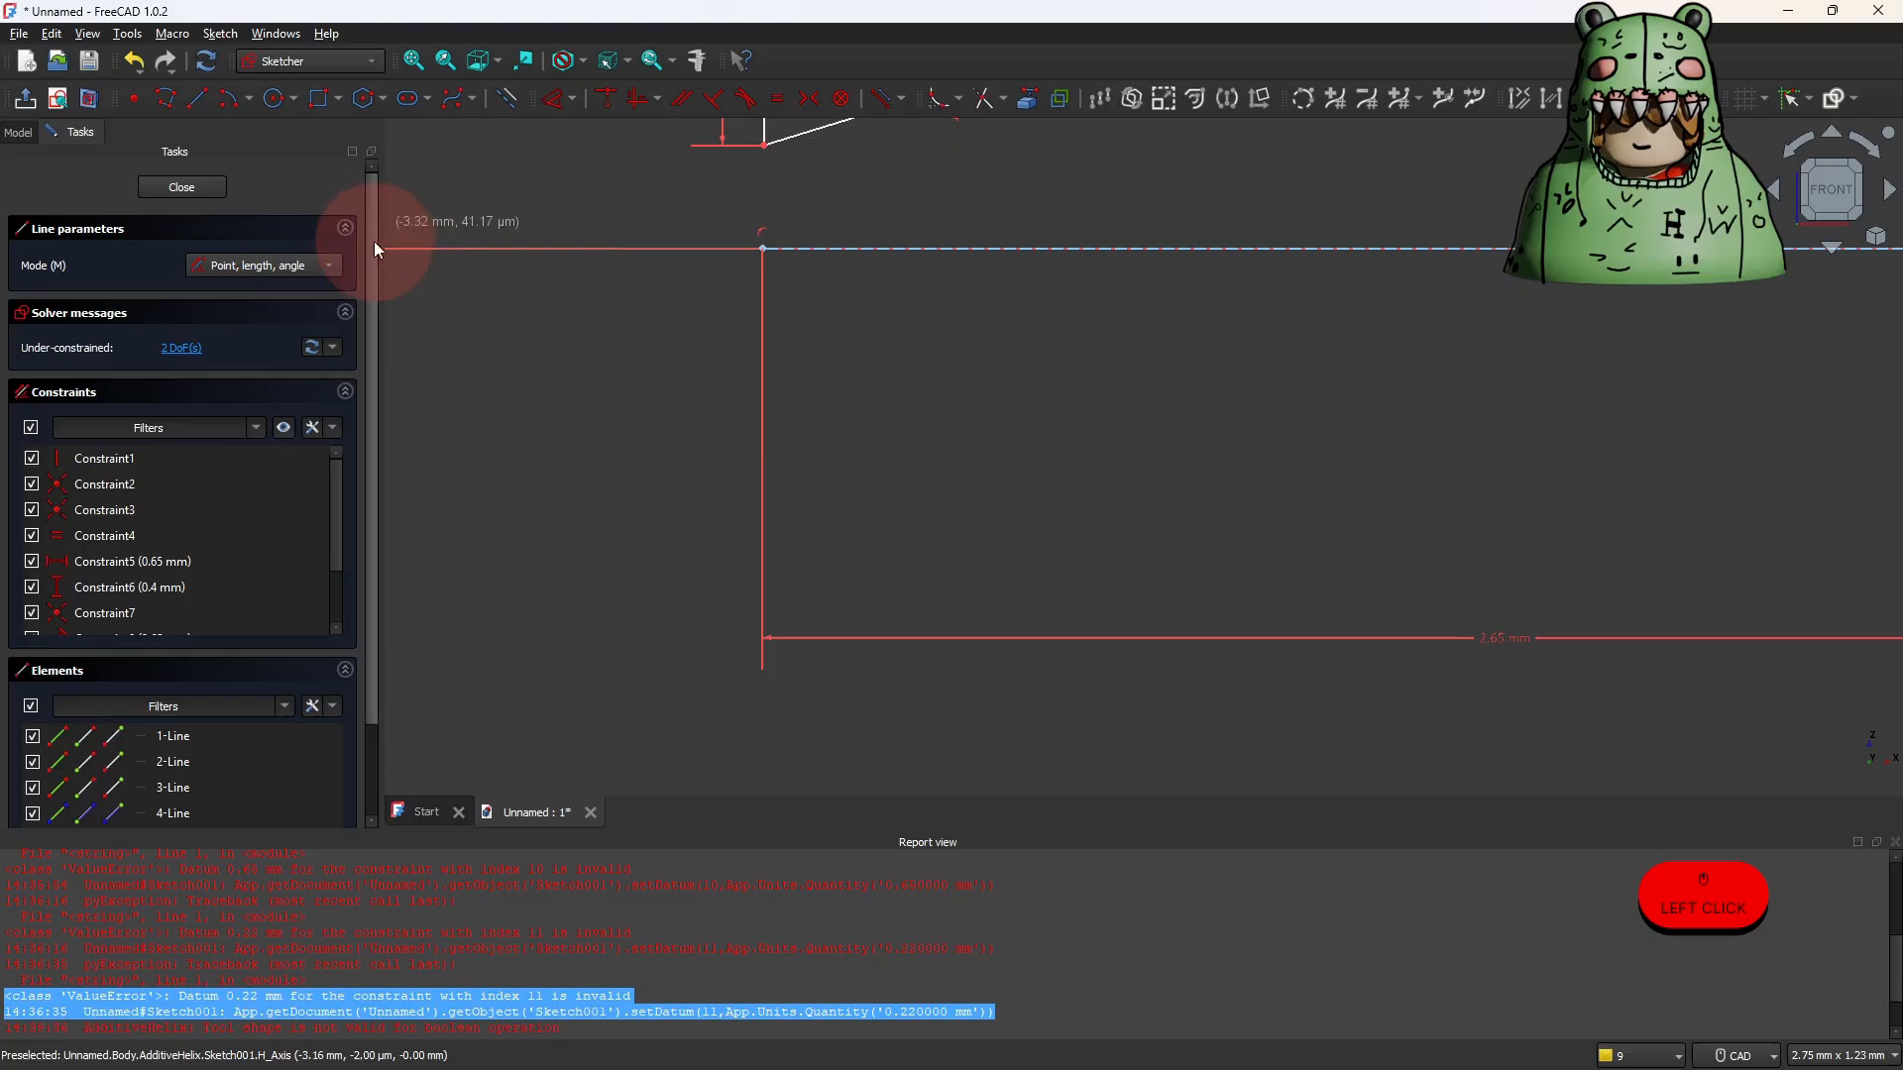
left_click(762, 249)
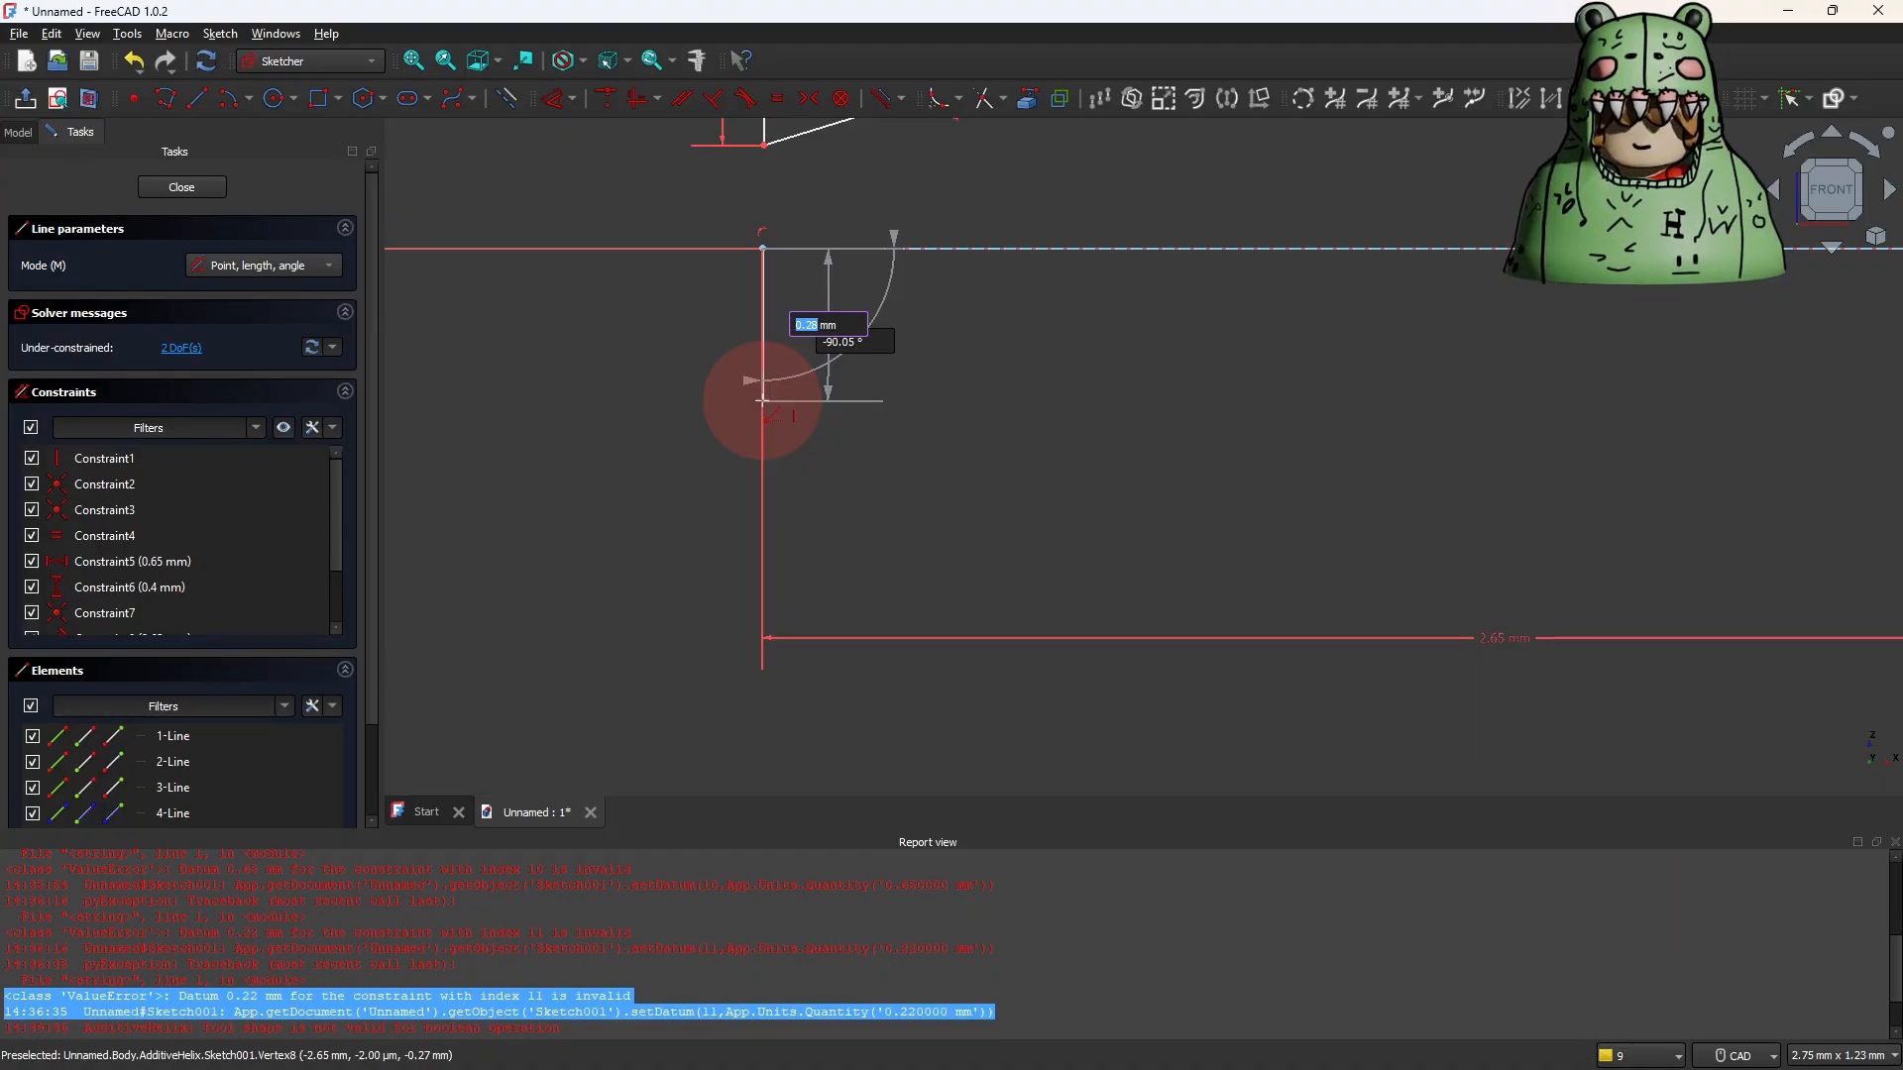
type(".1")
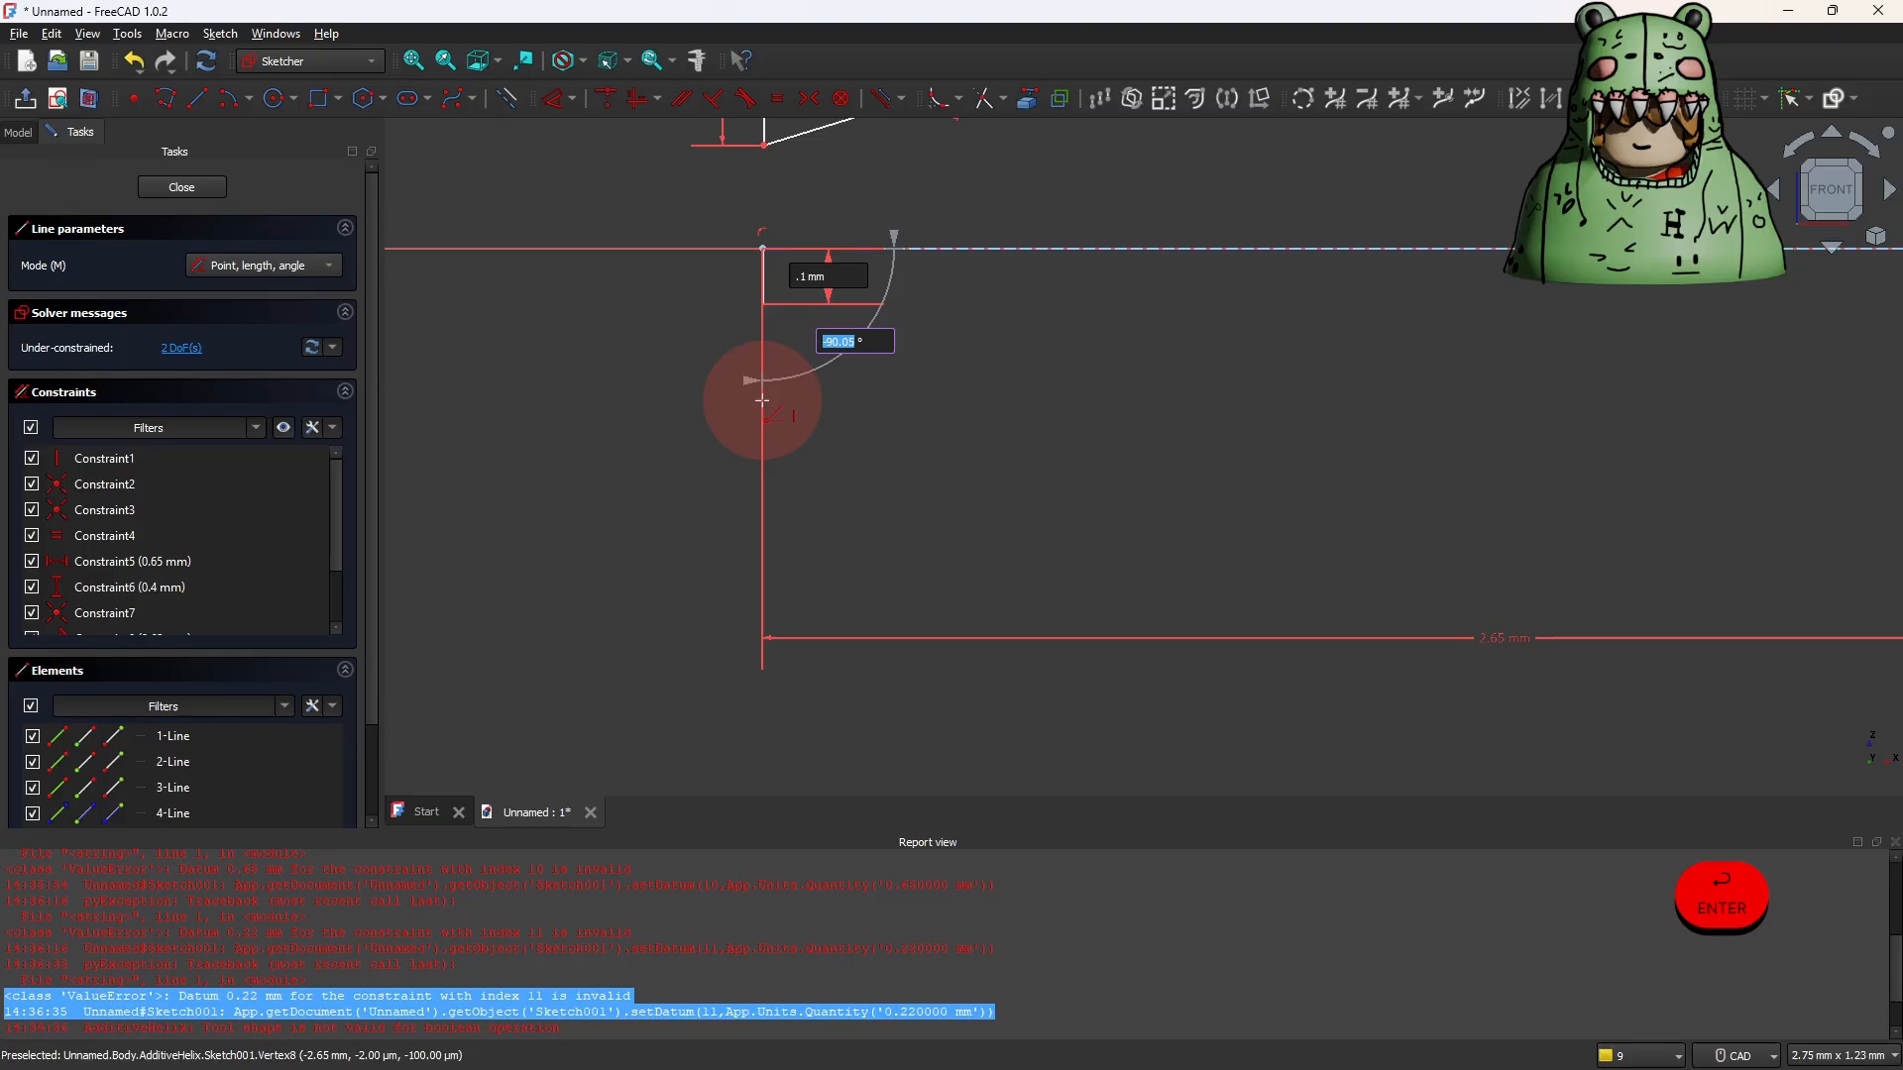
key("Return")
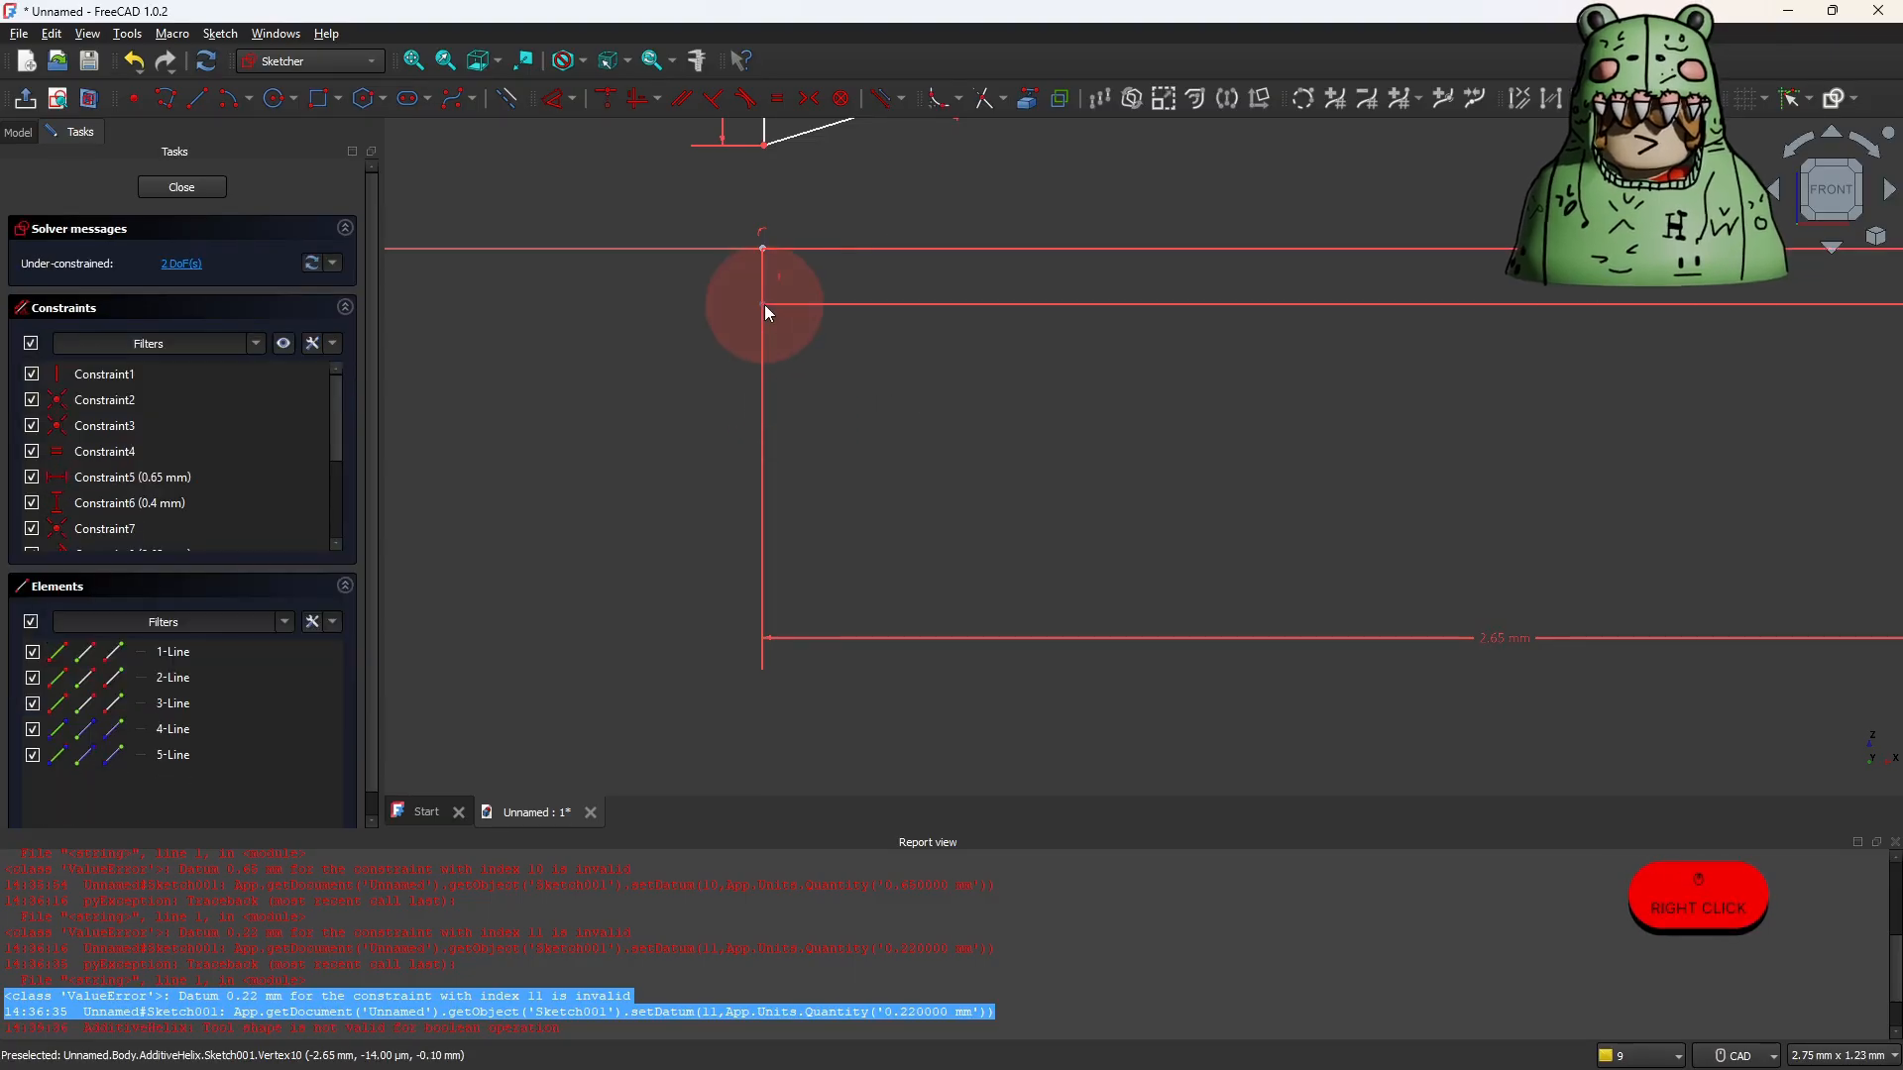
Move the short vertical line's dimension label to just left of the line, beneath the triangle.
left_click(765, 305)
scroll(1299, 379, "down", 5)
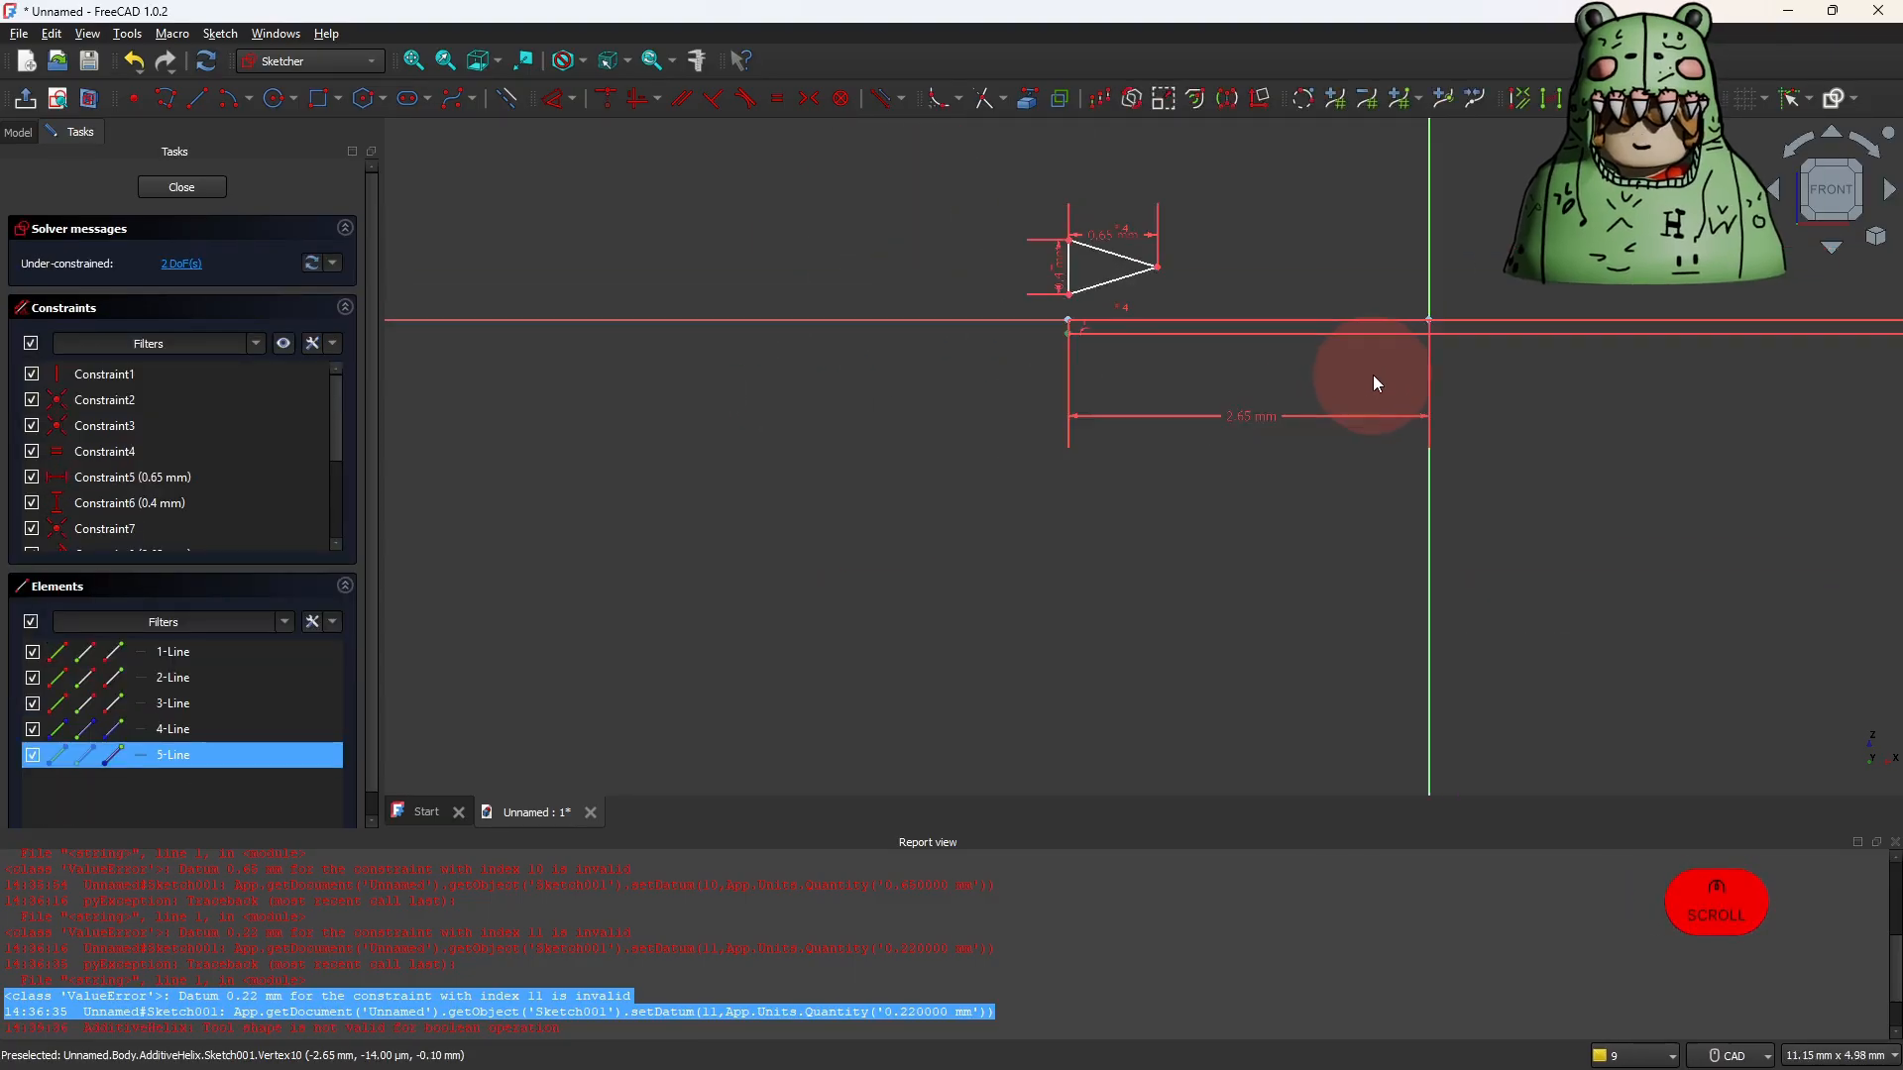
left_click_drag(1851, 363, 1201, 364)
scroll(1304, 368, "up", 1)
scroll(1305, 366, "up", 6)
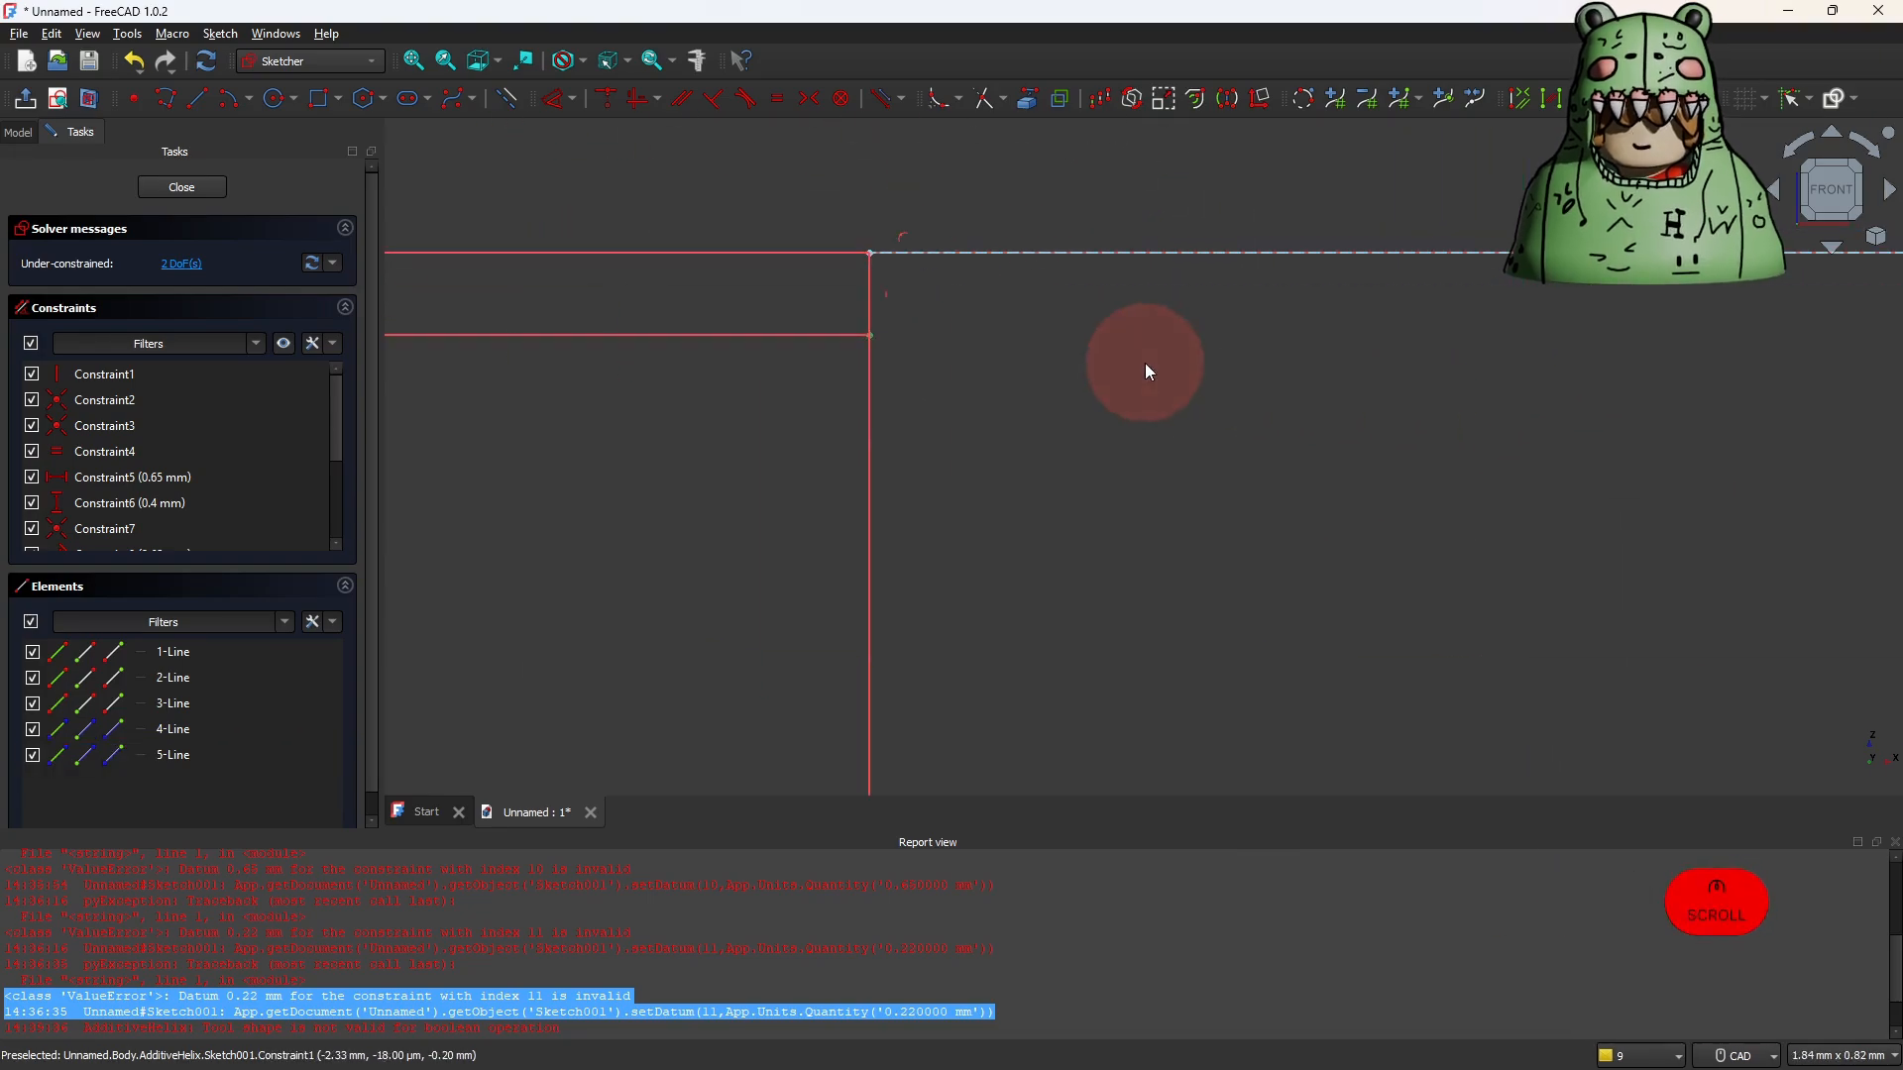
middle_click_drag(1139, 365, 1180, 469)
scroll(1002, 428, "down", 2)
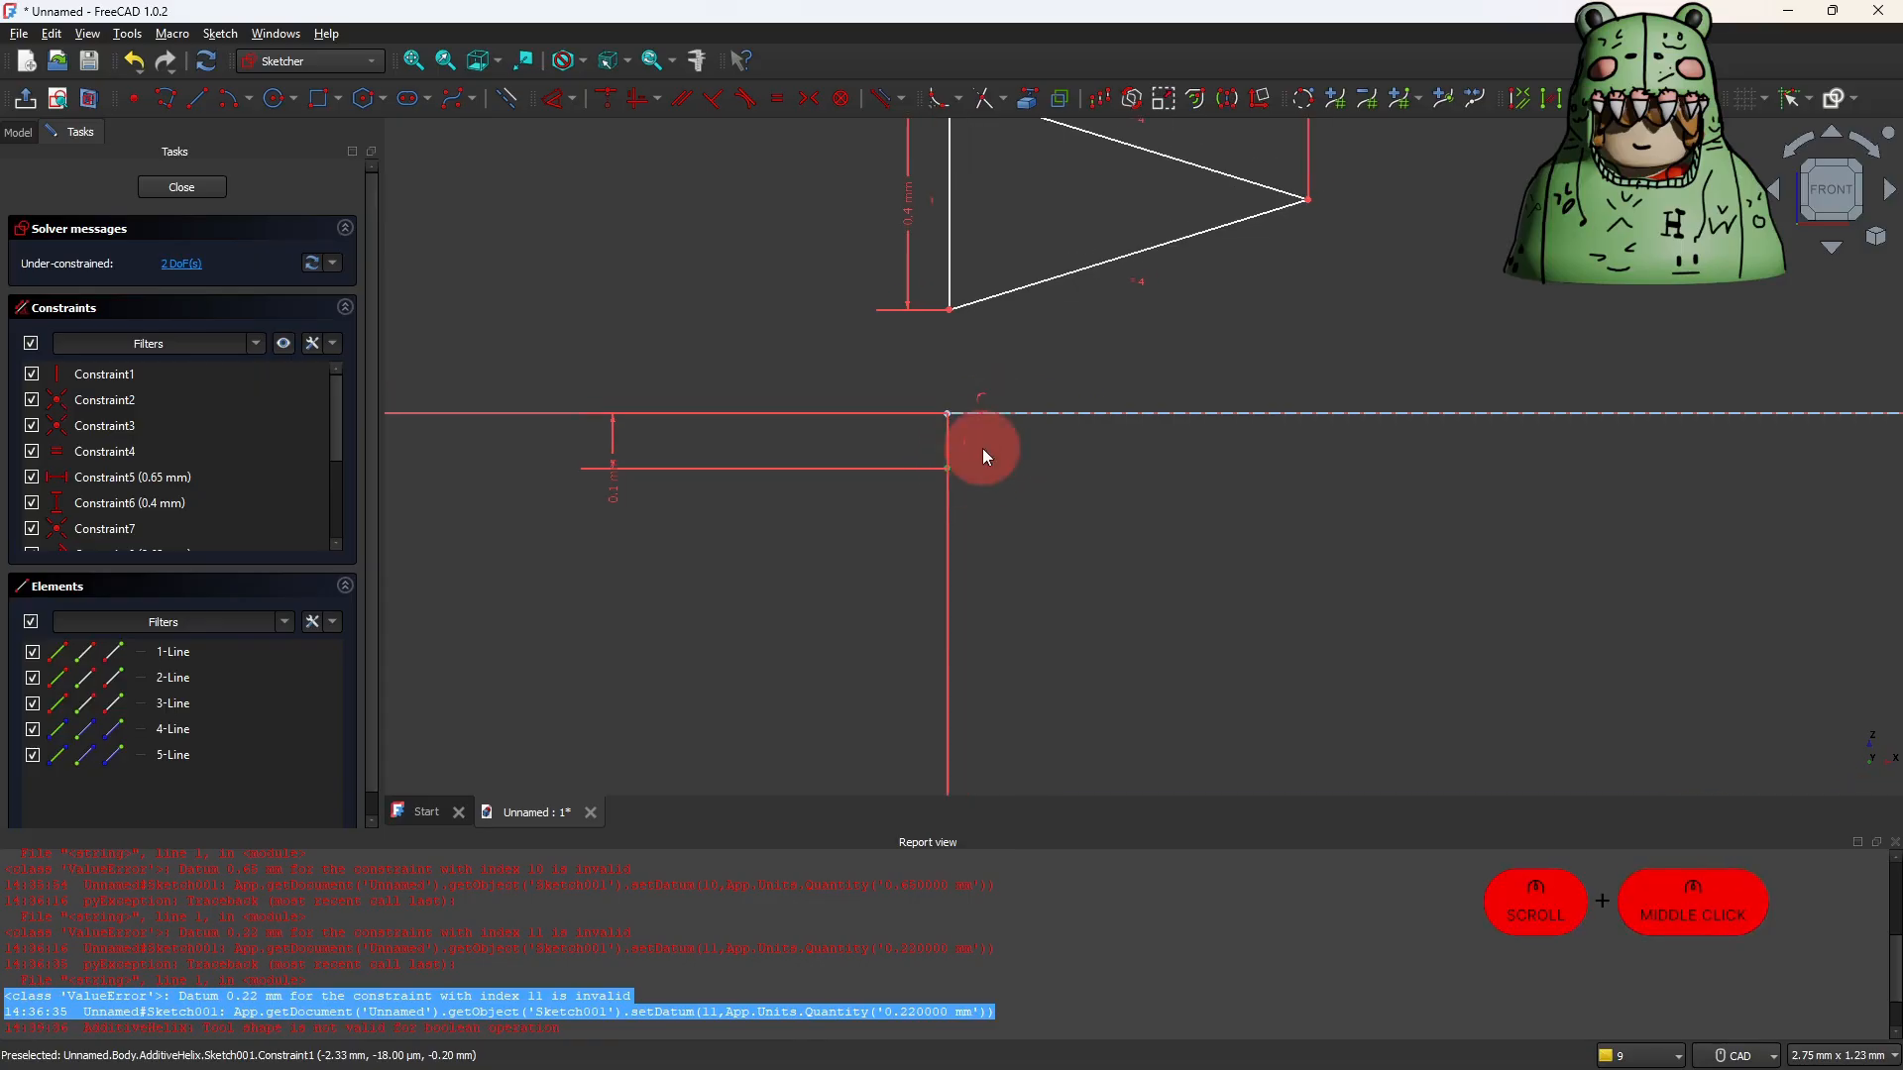
Set the vertical construction line's length to 0.2 mm.
double_click(611, 466)
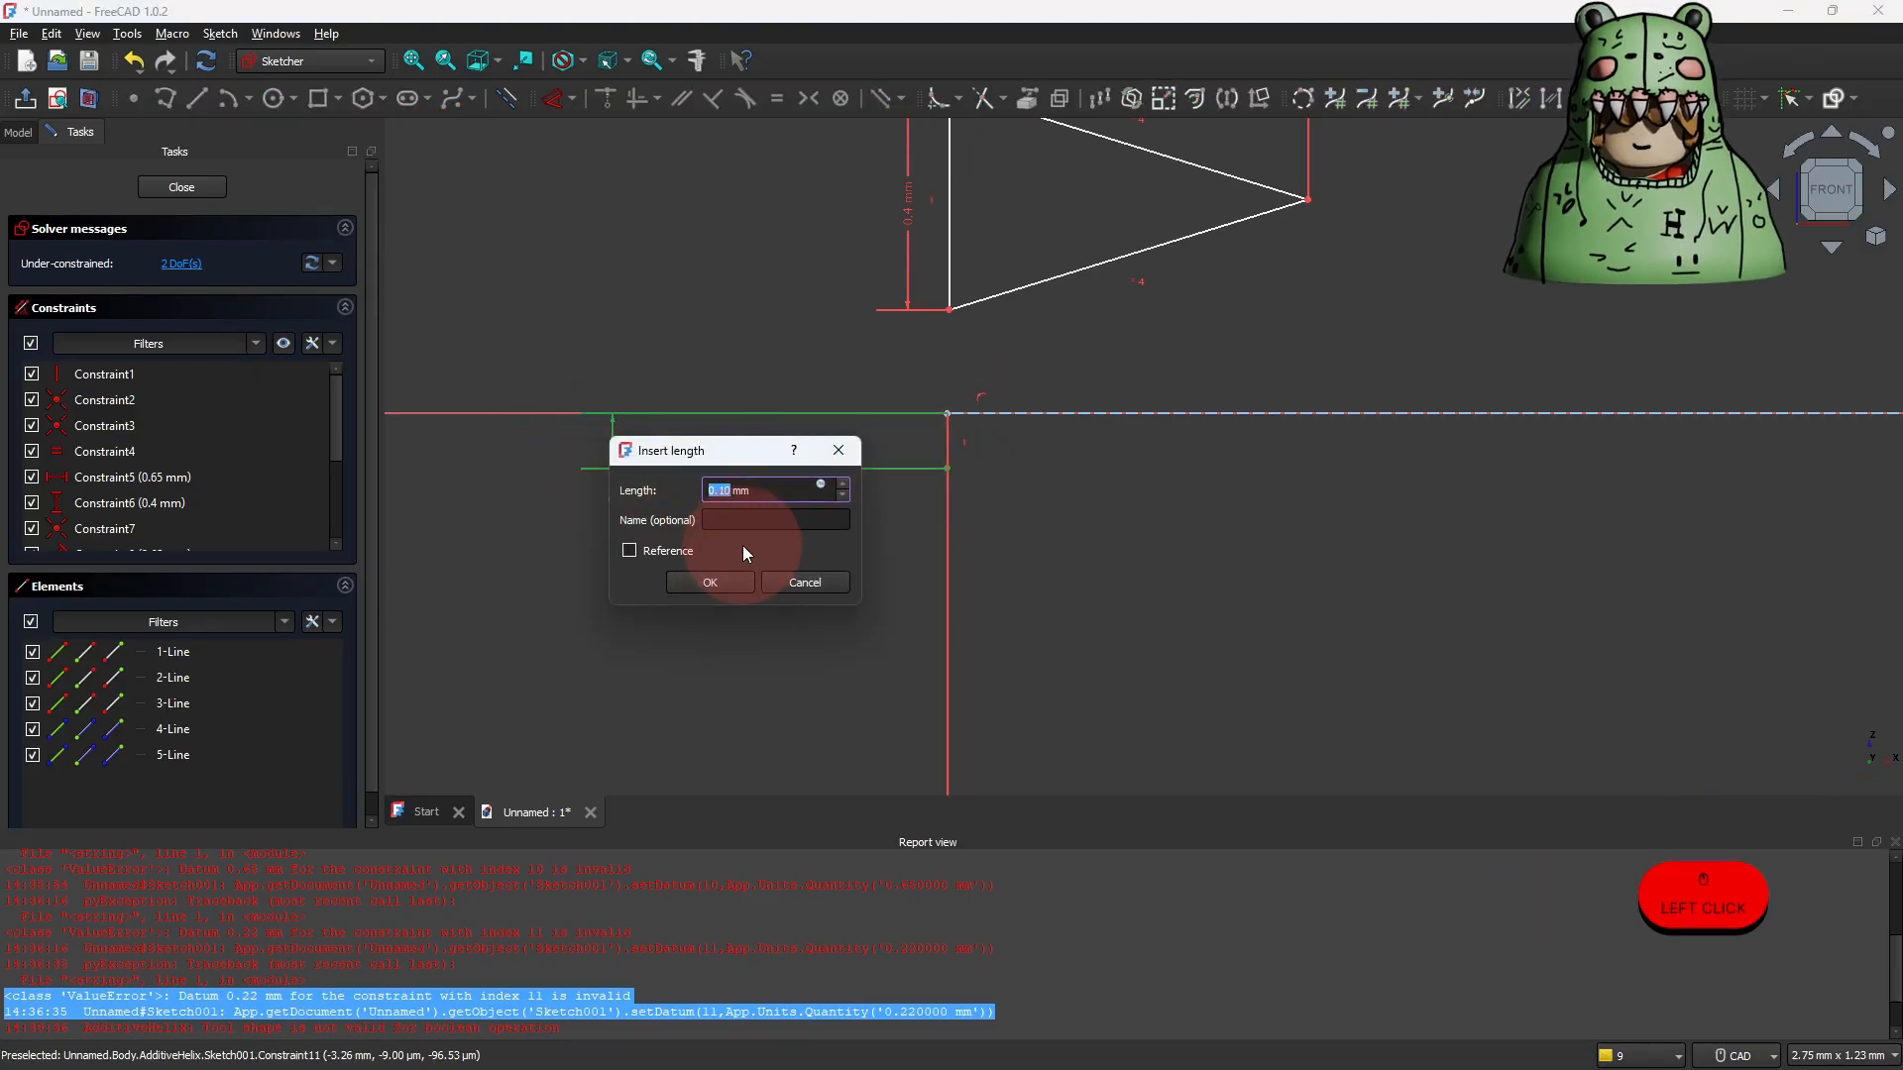
type(".2")
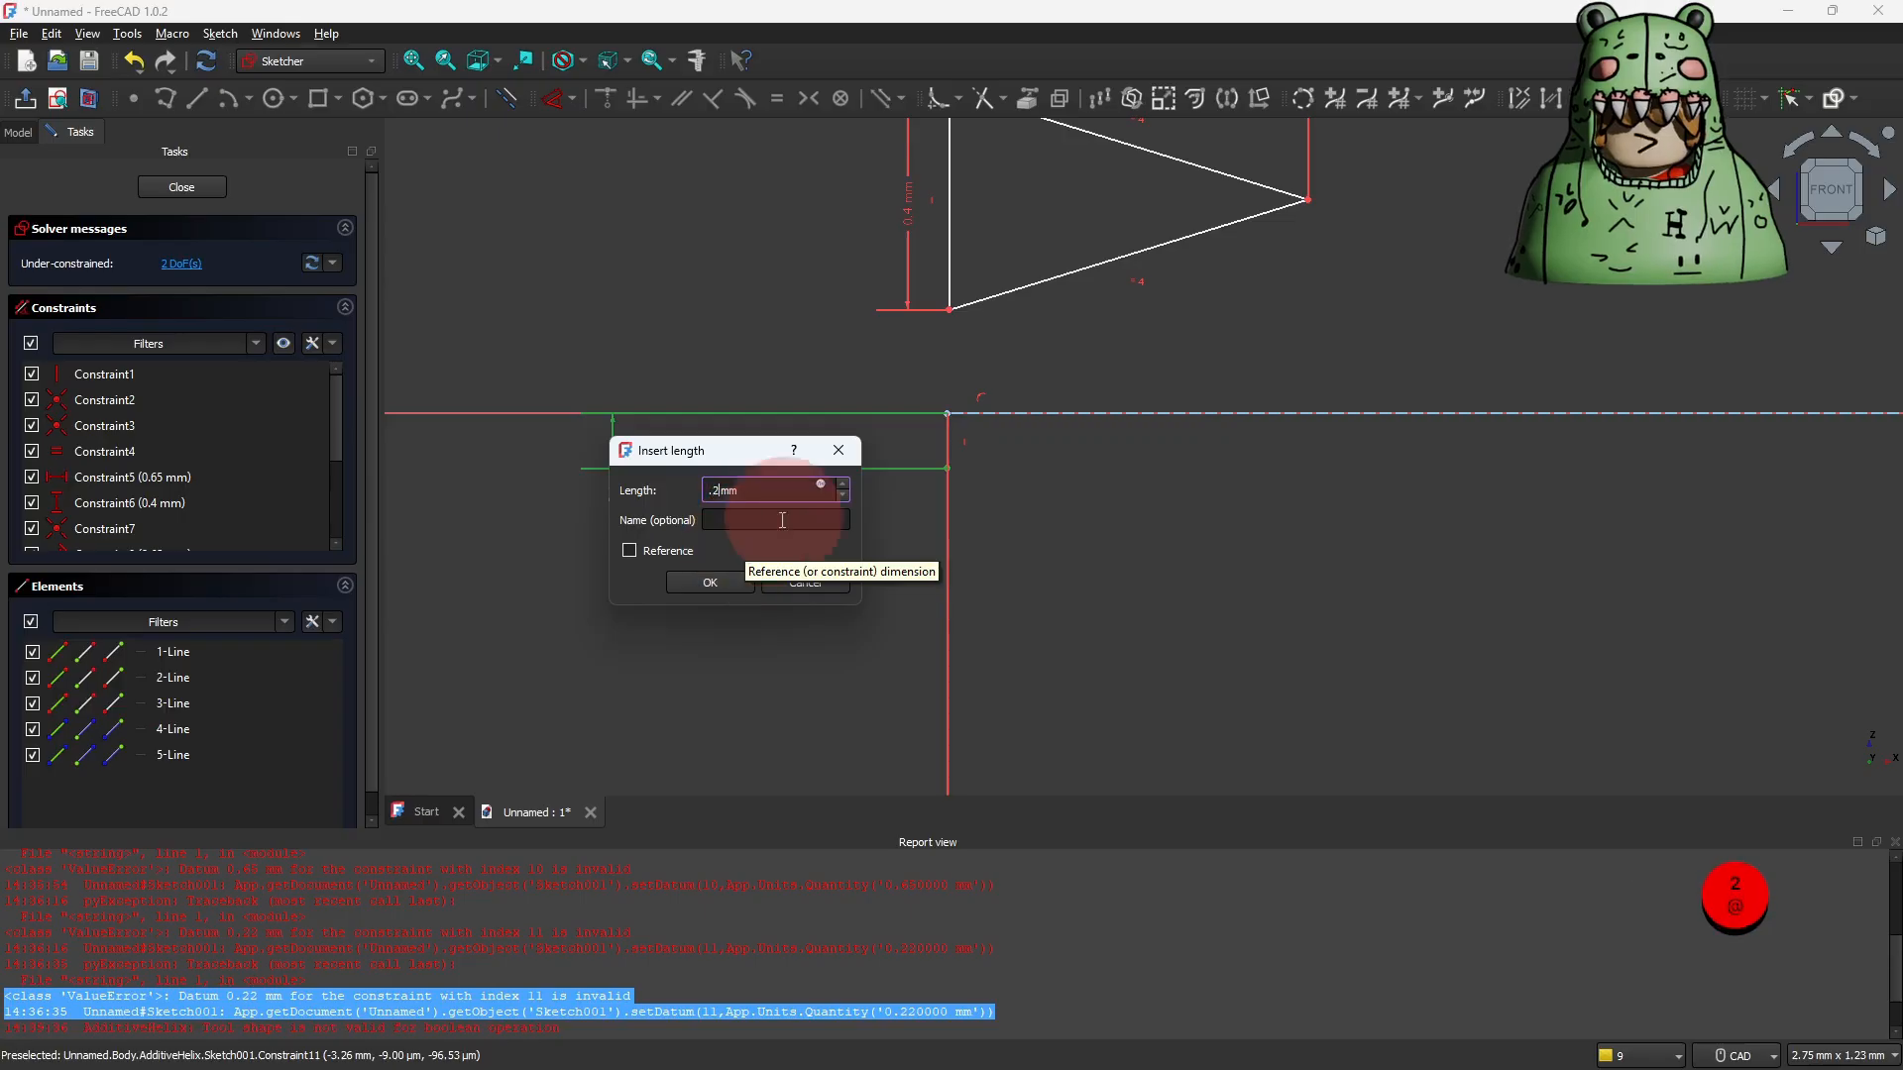
left_click(710, 583)
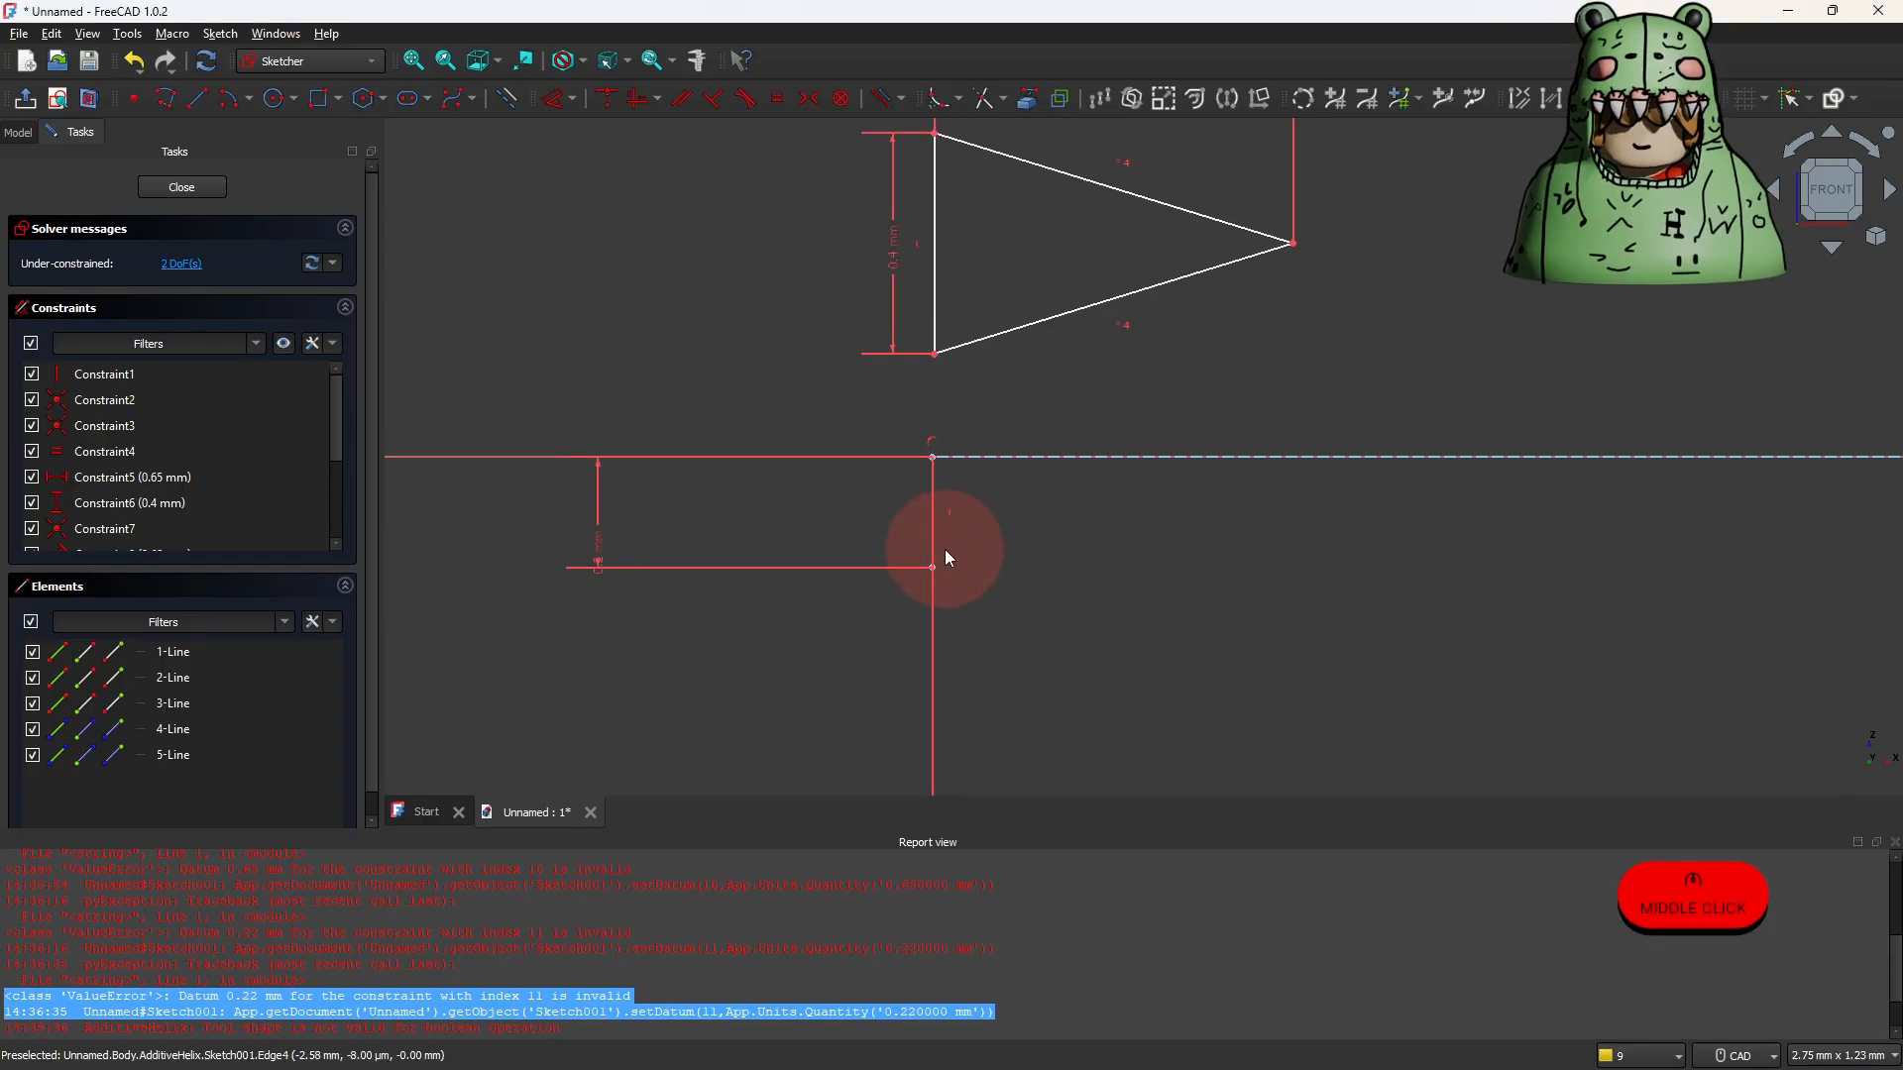
Make the triangle's lower outer corner coincident with the lower end of the short vertical construction line.
left_click(931, 568)
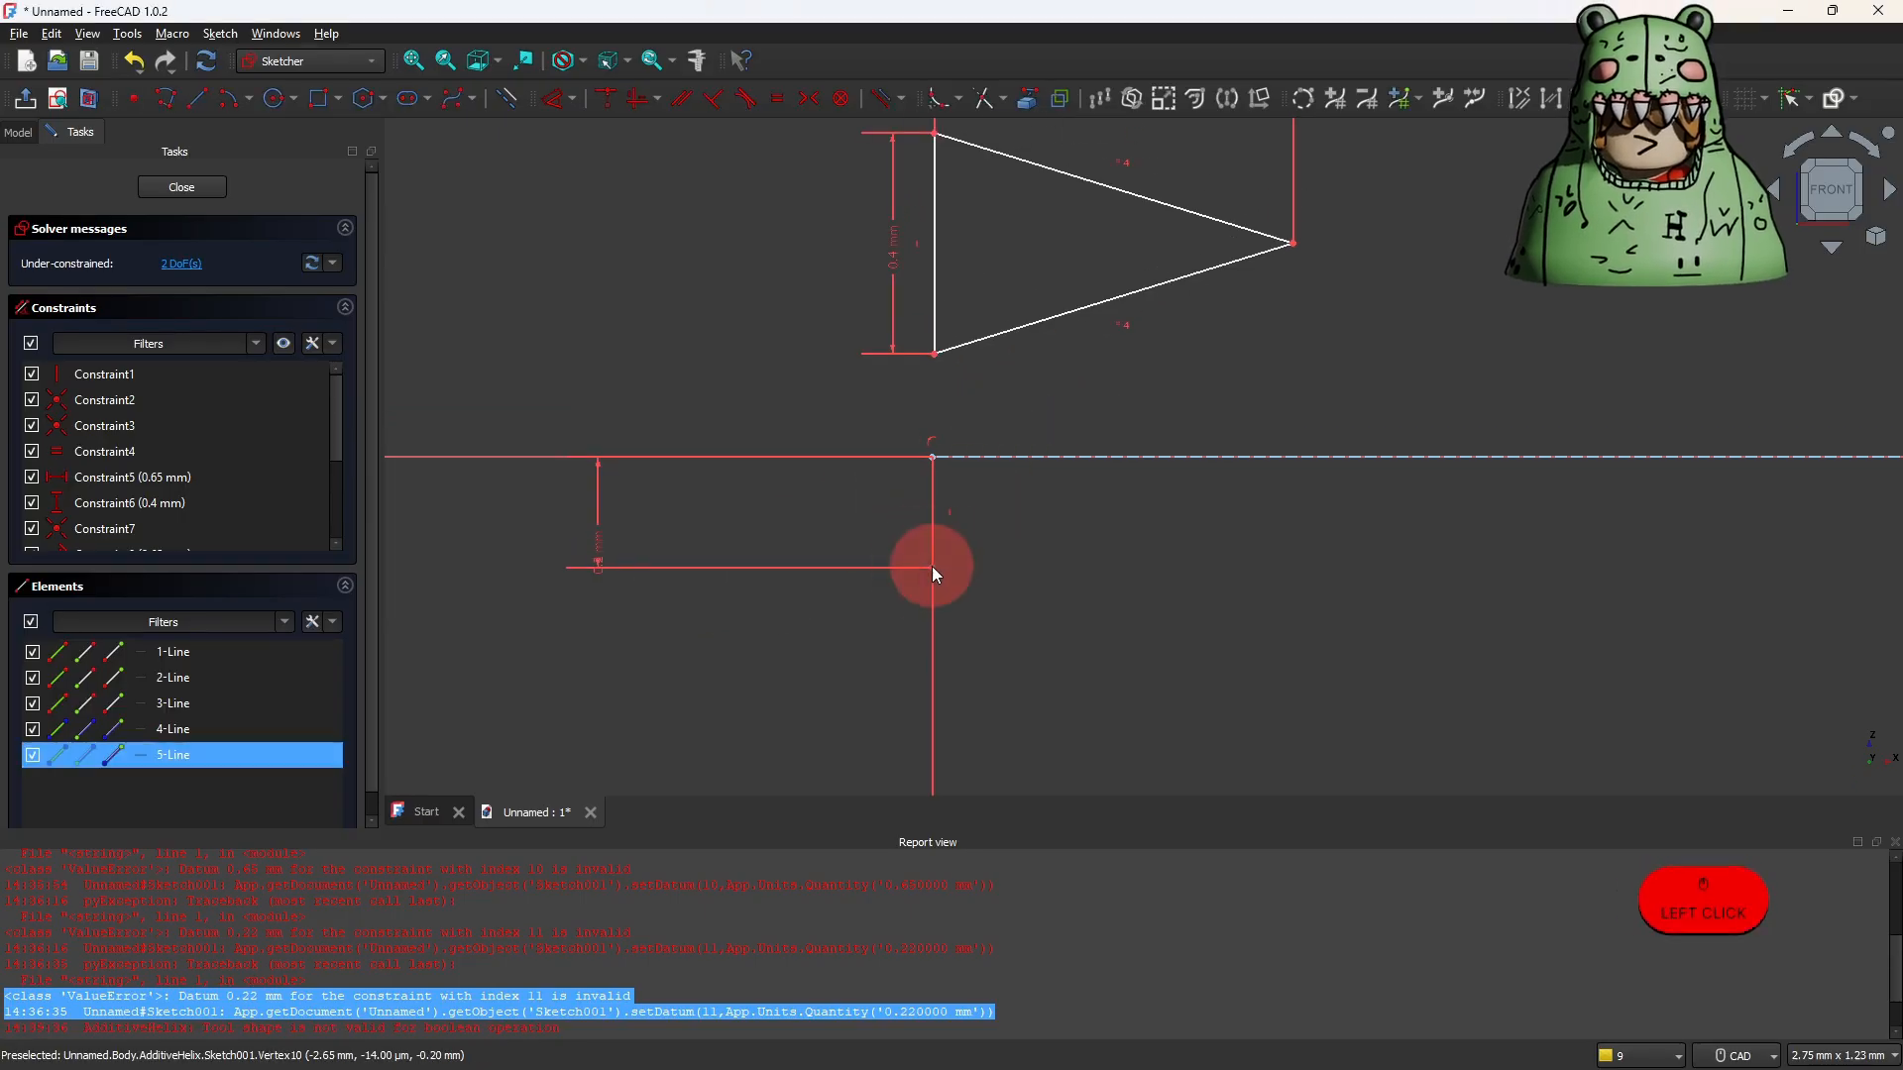
left_click(935, 354)
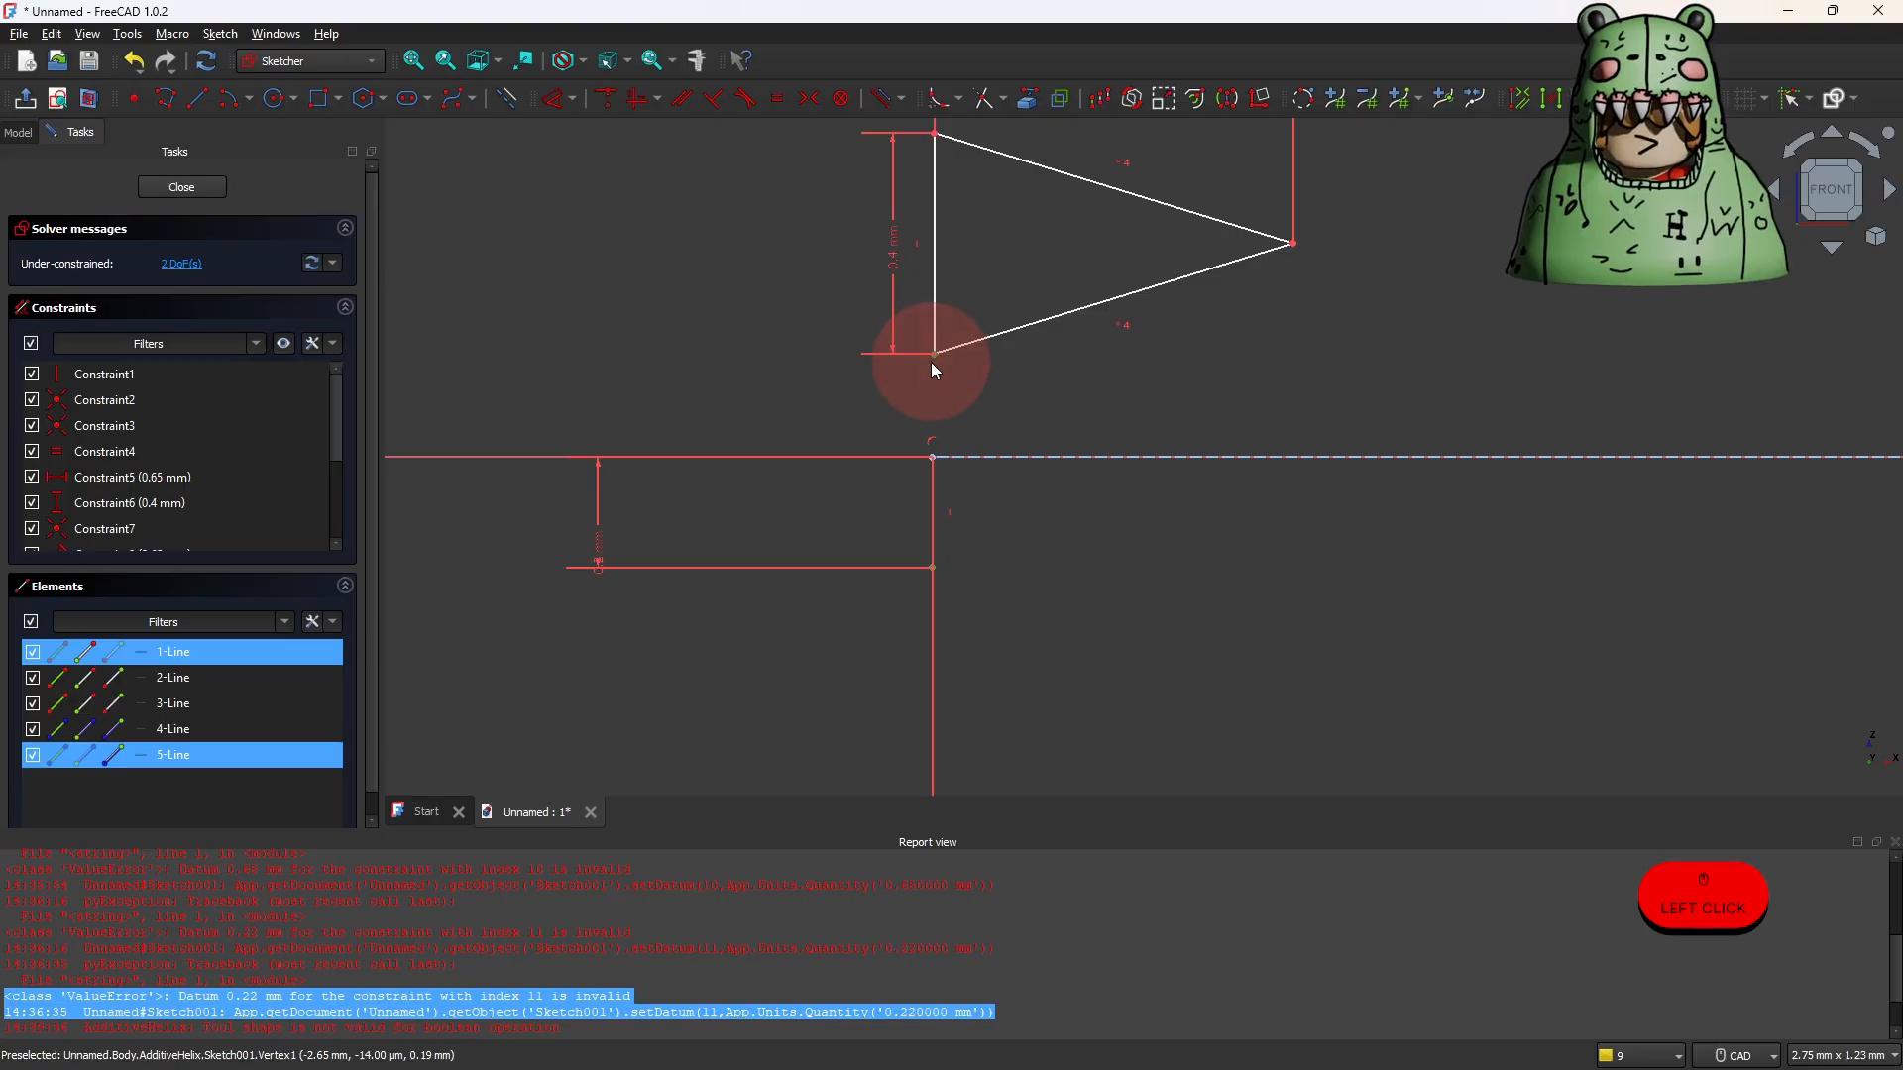
left_click(606, 98)
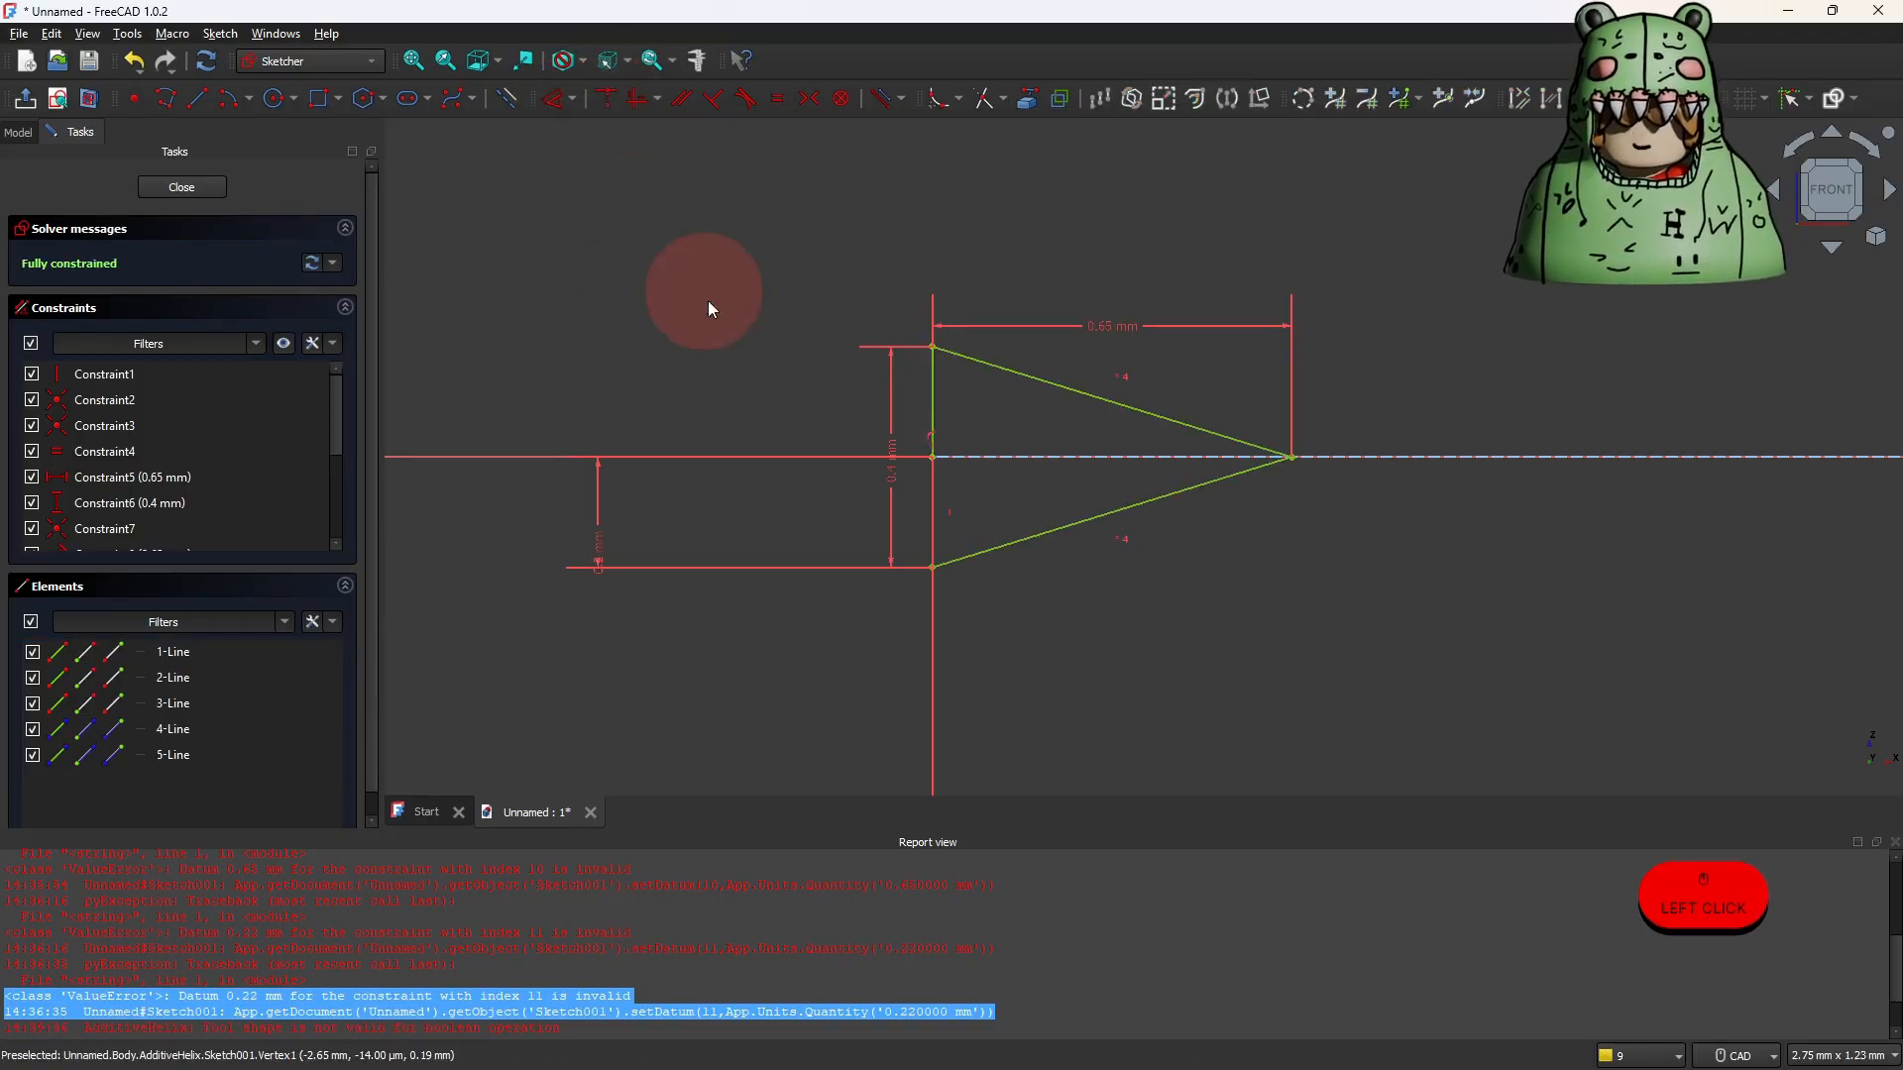
Try a length of 0 mm for the short vertical construction line, and set it to 0.1 mm instead.
double_click(595, 544)
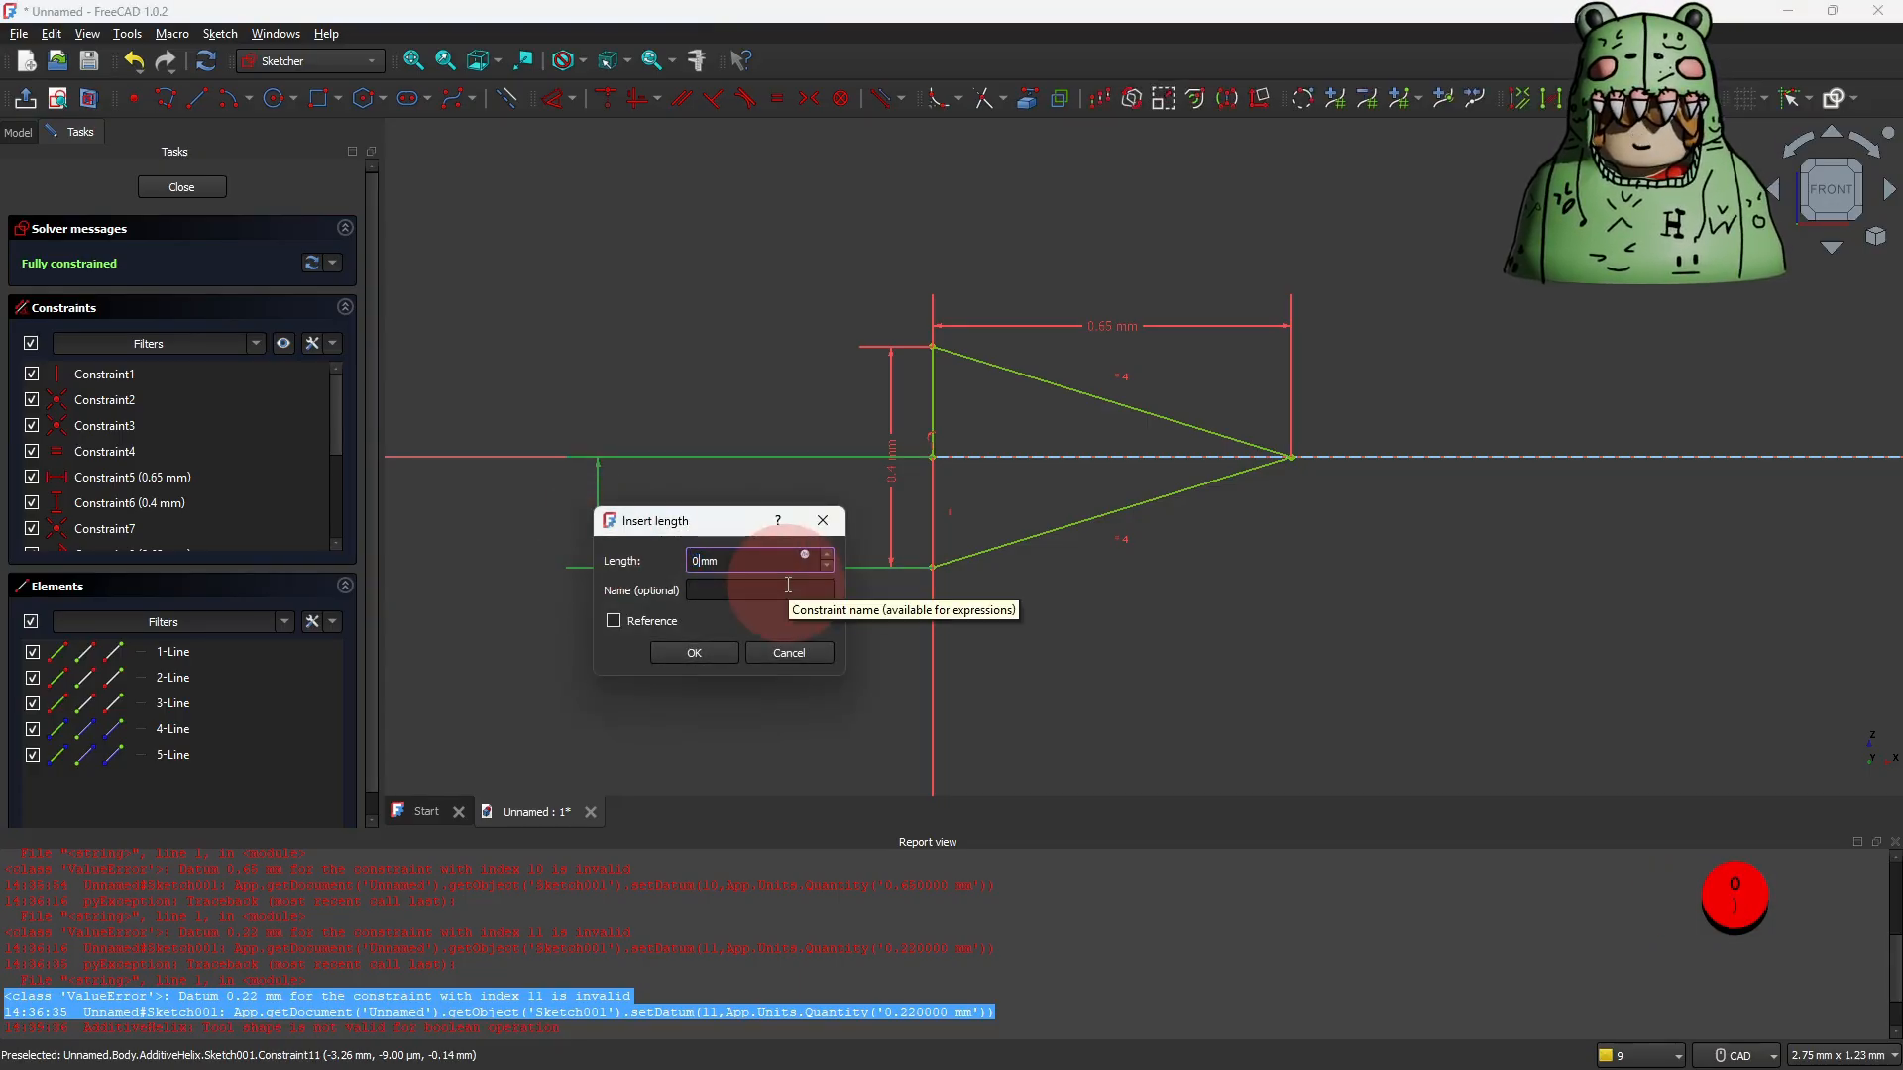
key("Return")
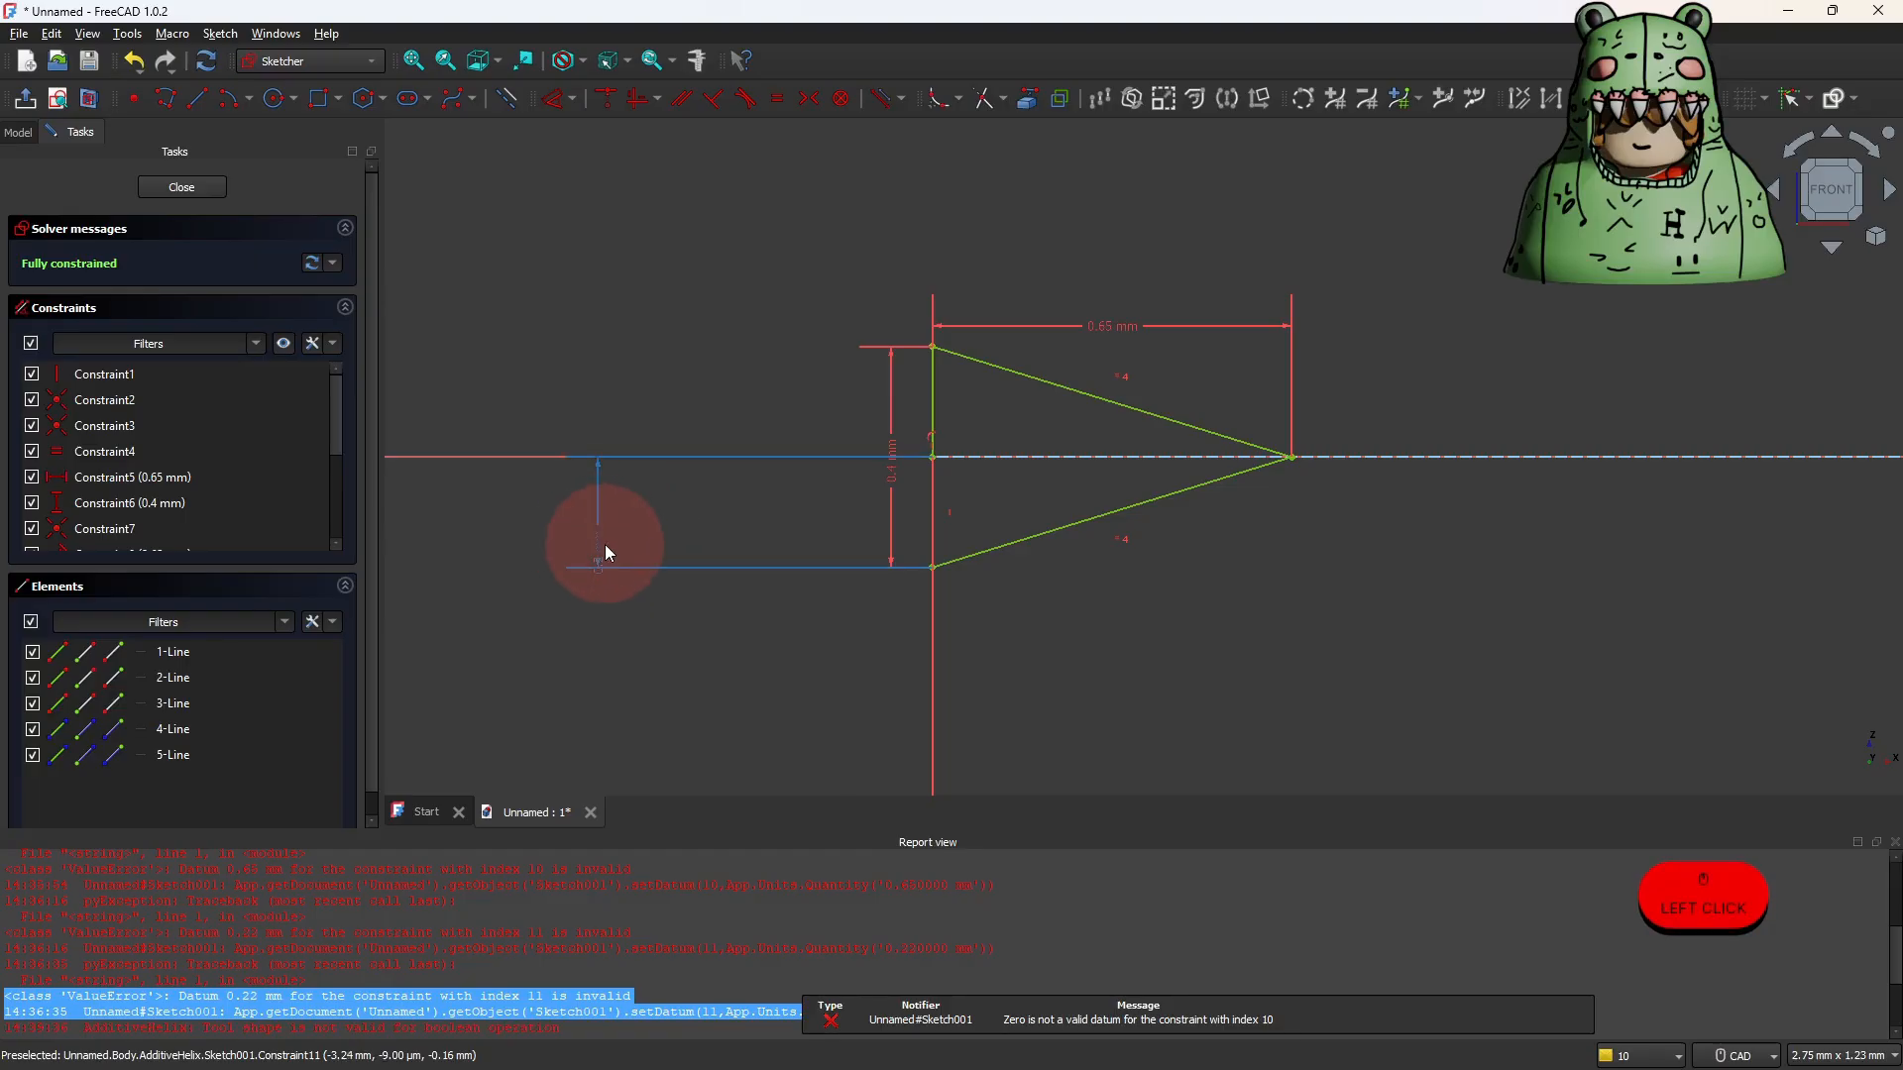
double_click(599, 557)
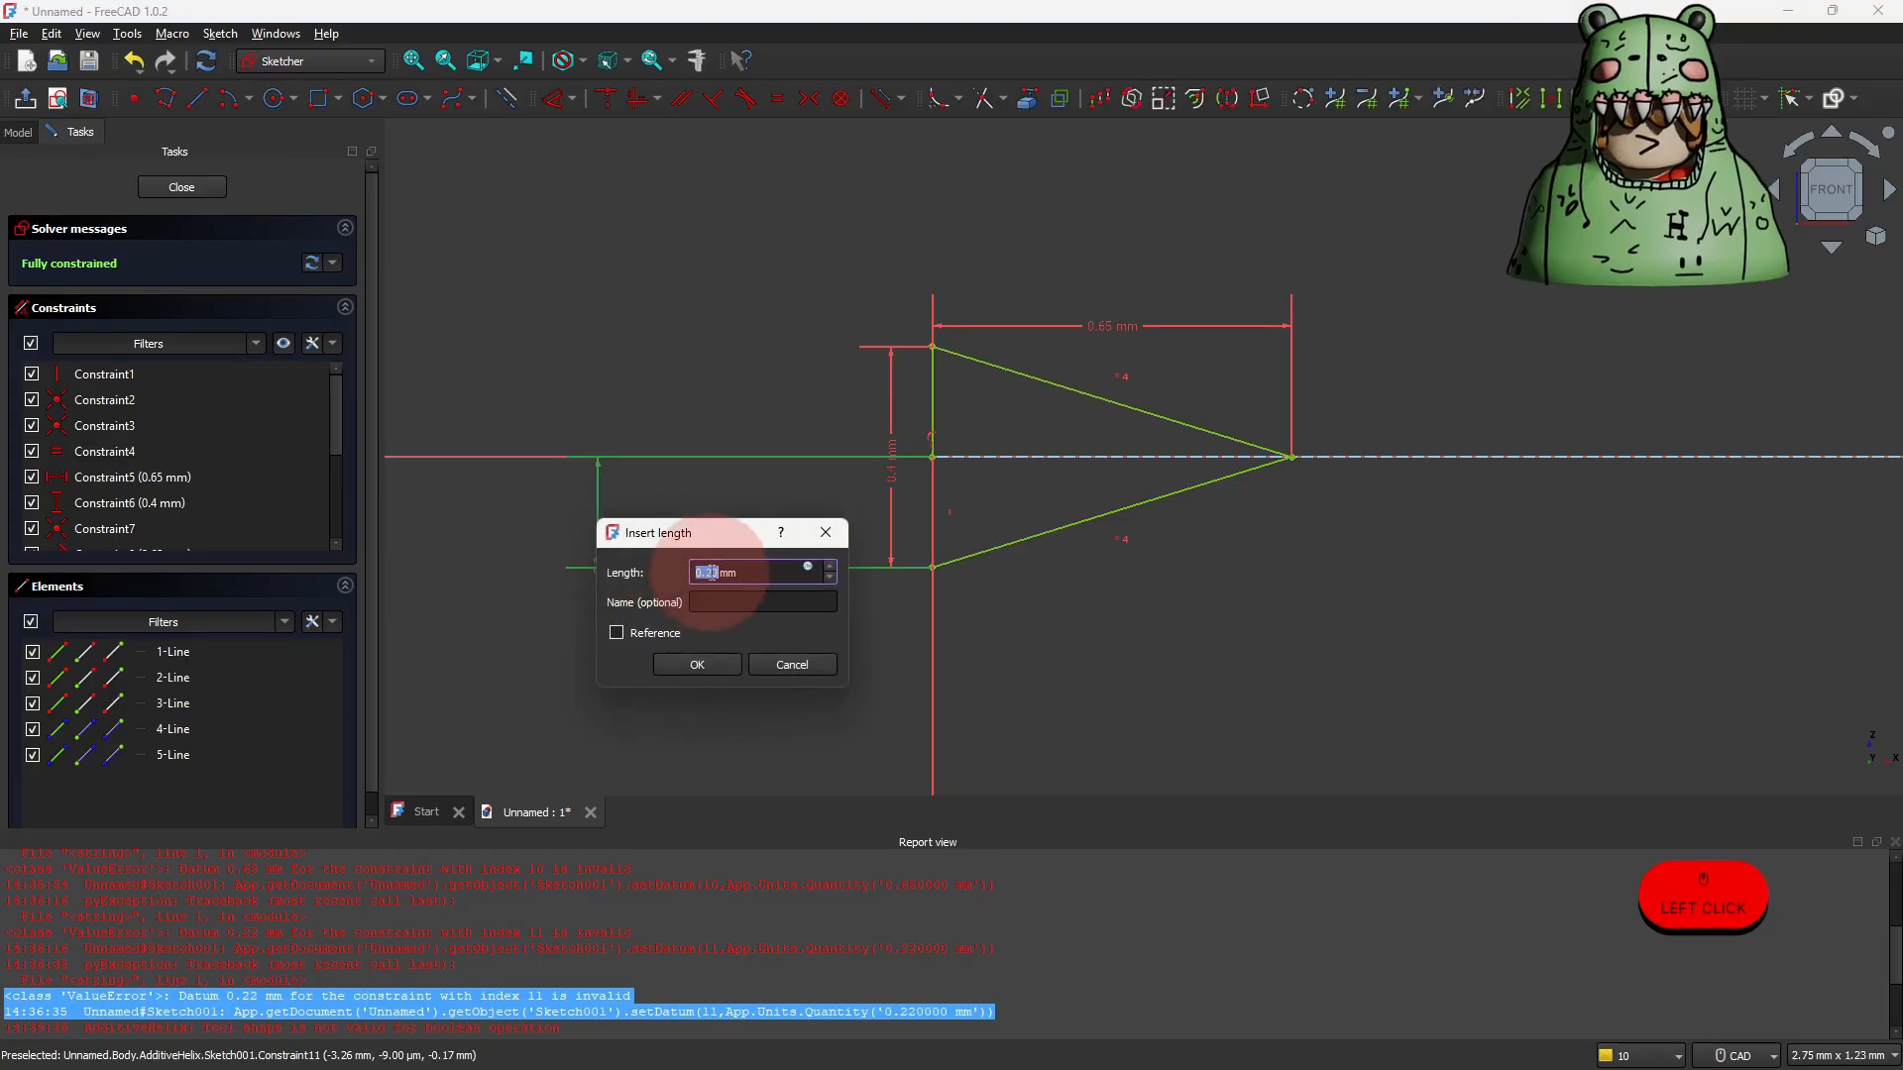
type("0.1")
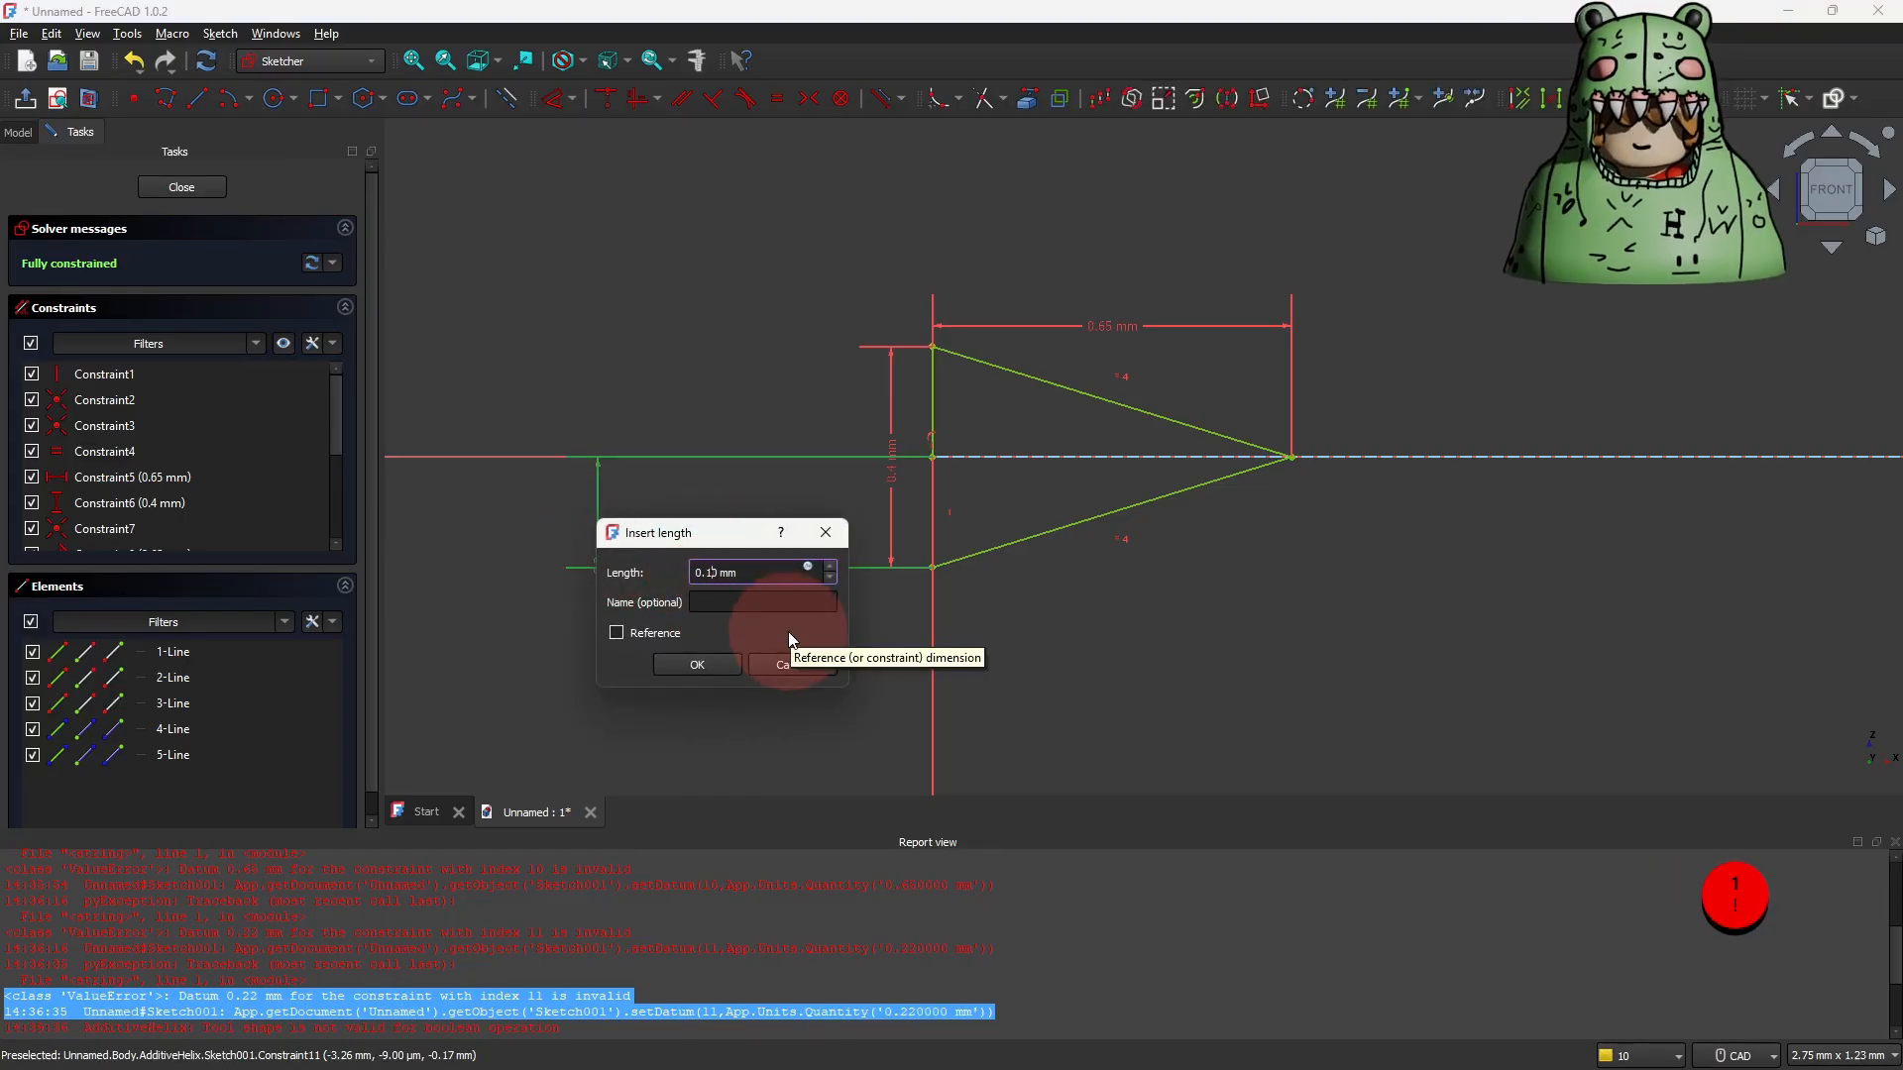
type("0")
left_click(728, 662)
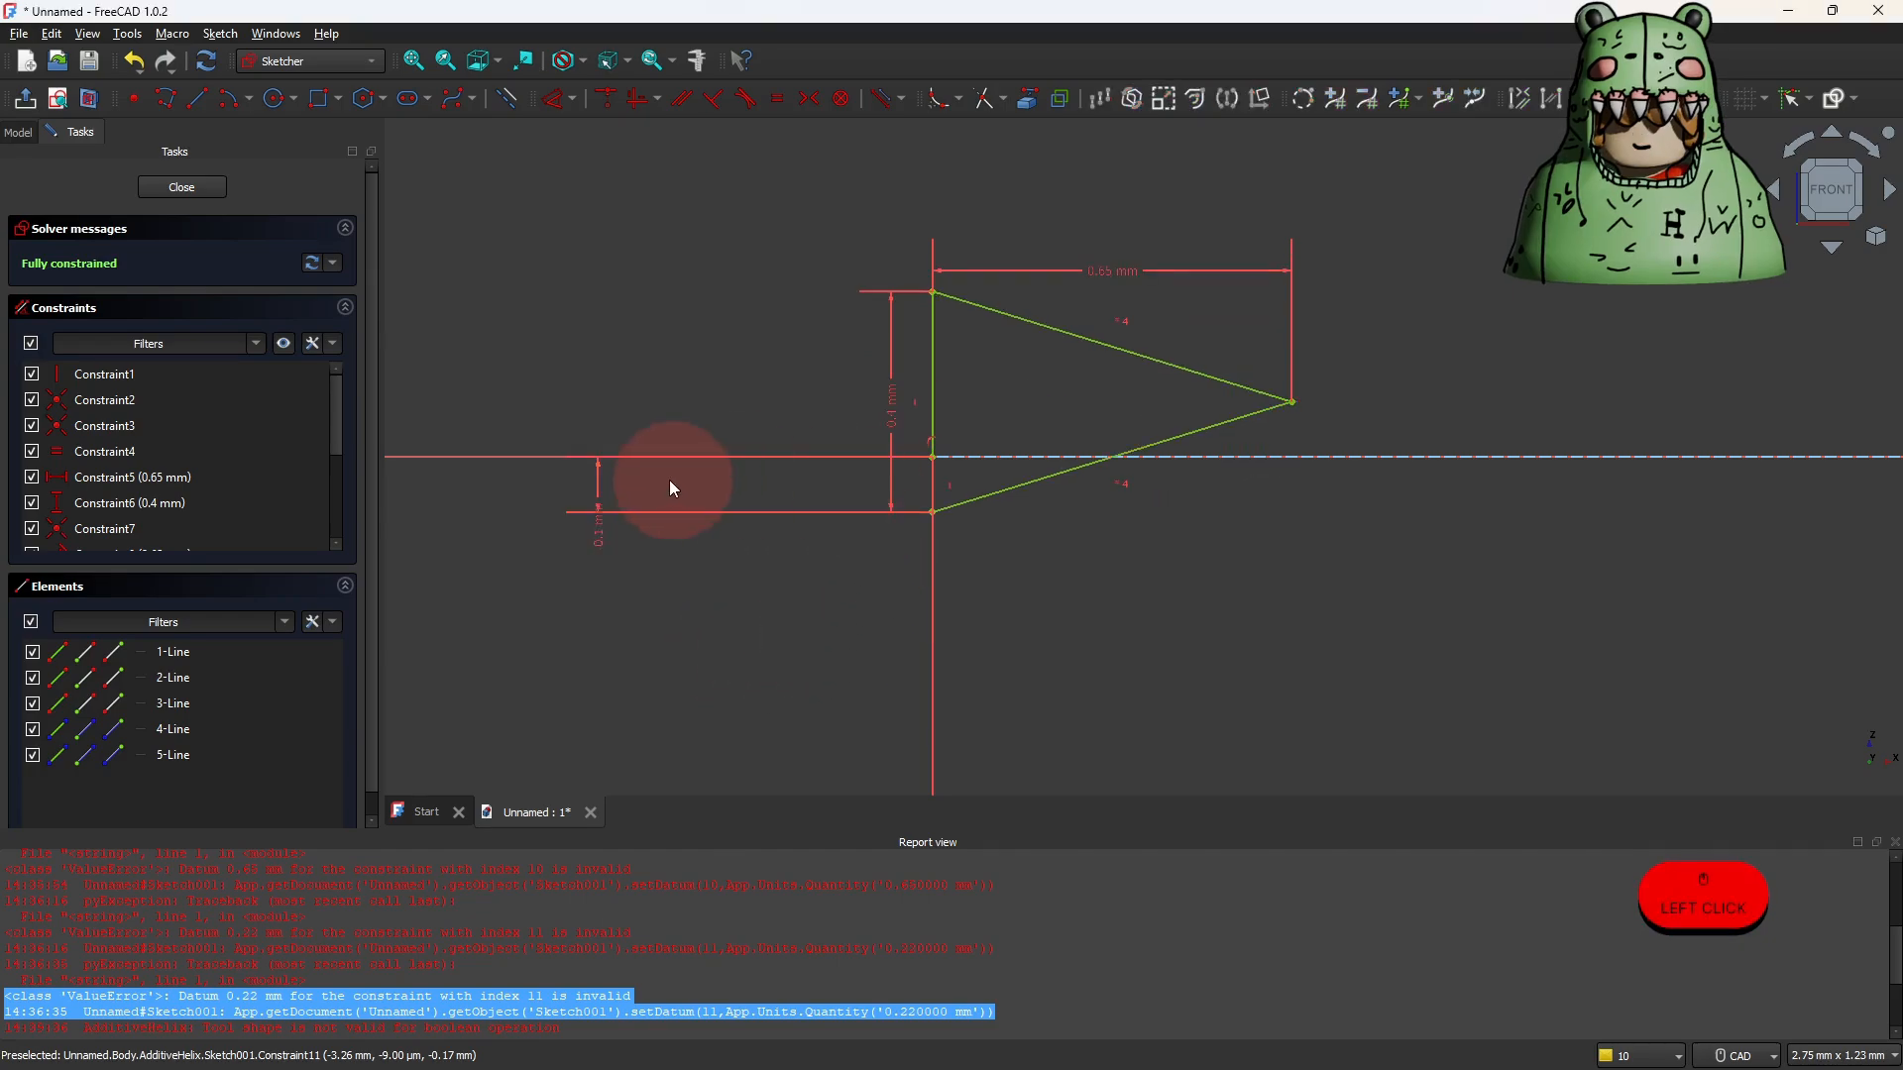
Set the short vertical construction line's length to 0.05 mm and close the sketch.
double_click(600, 519)
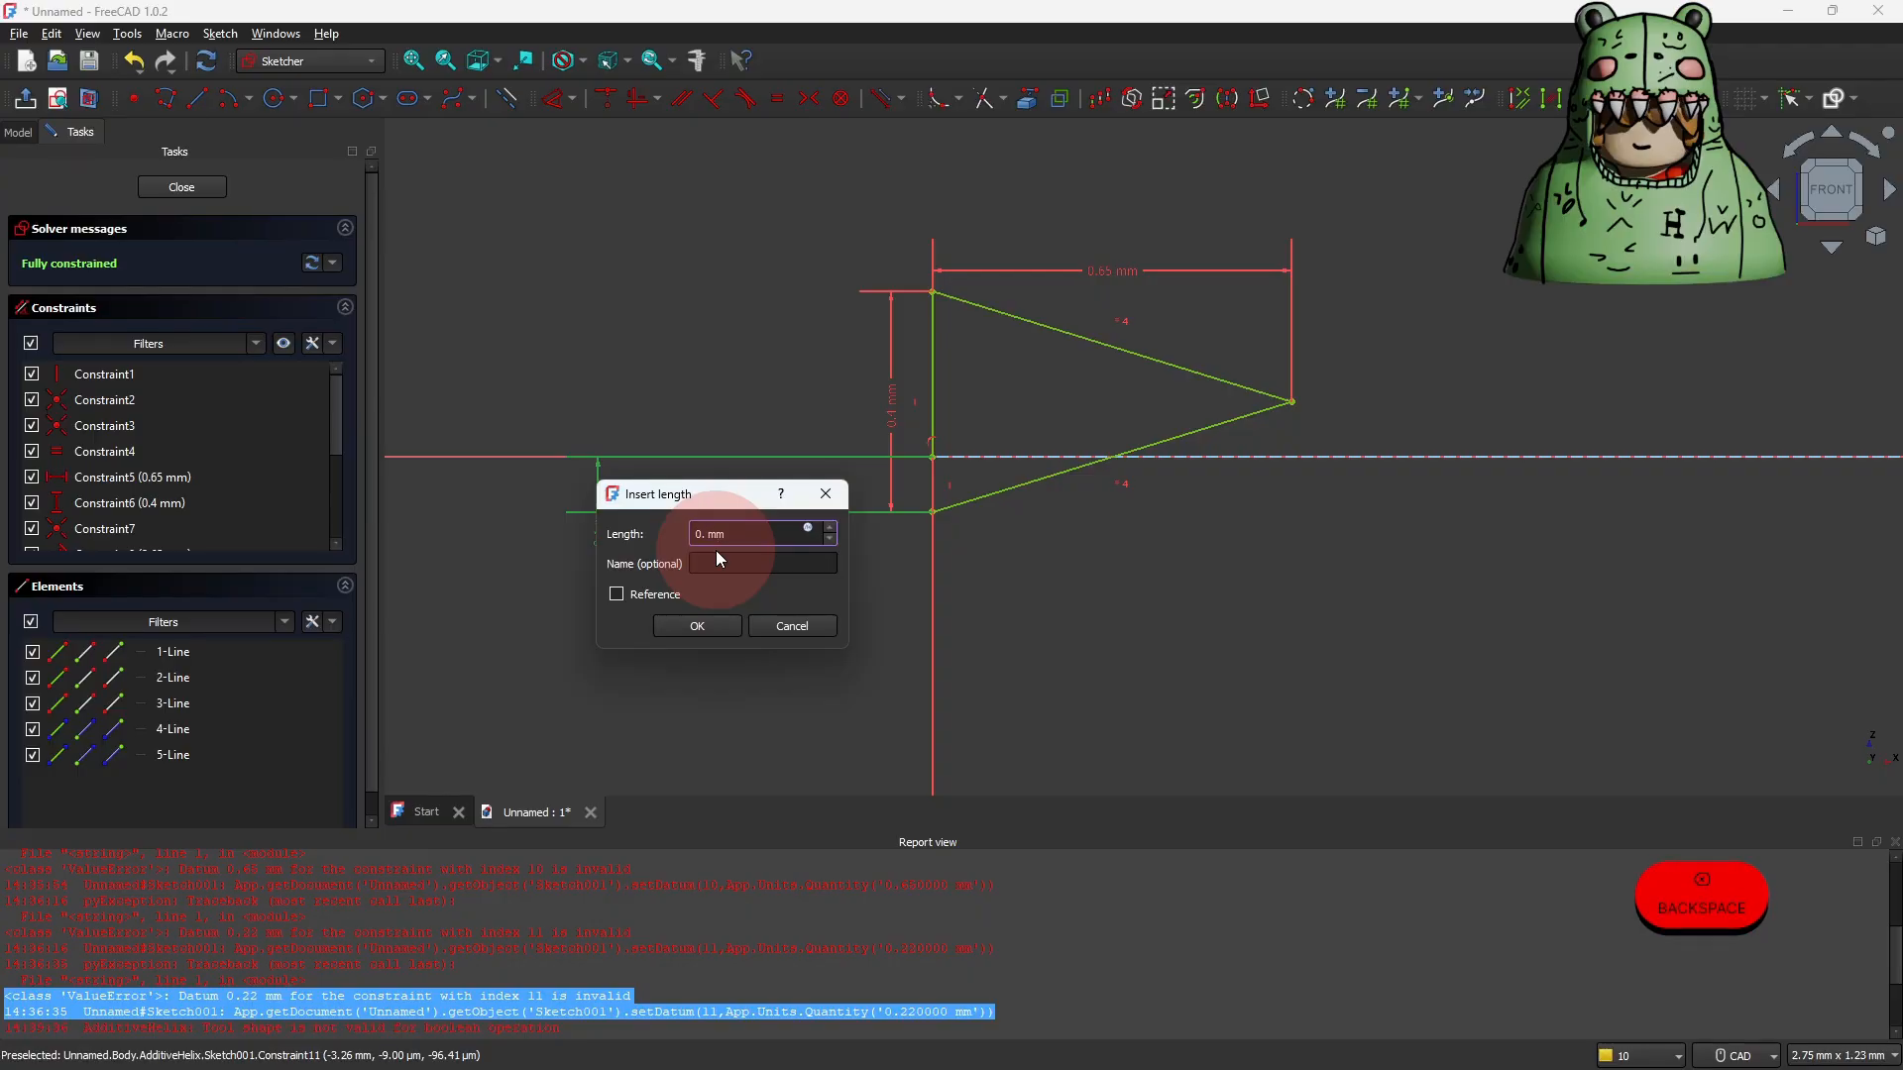
type("05")
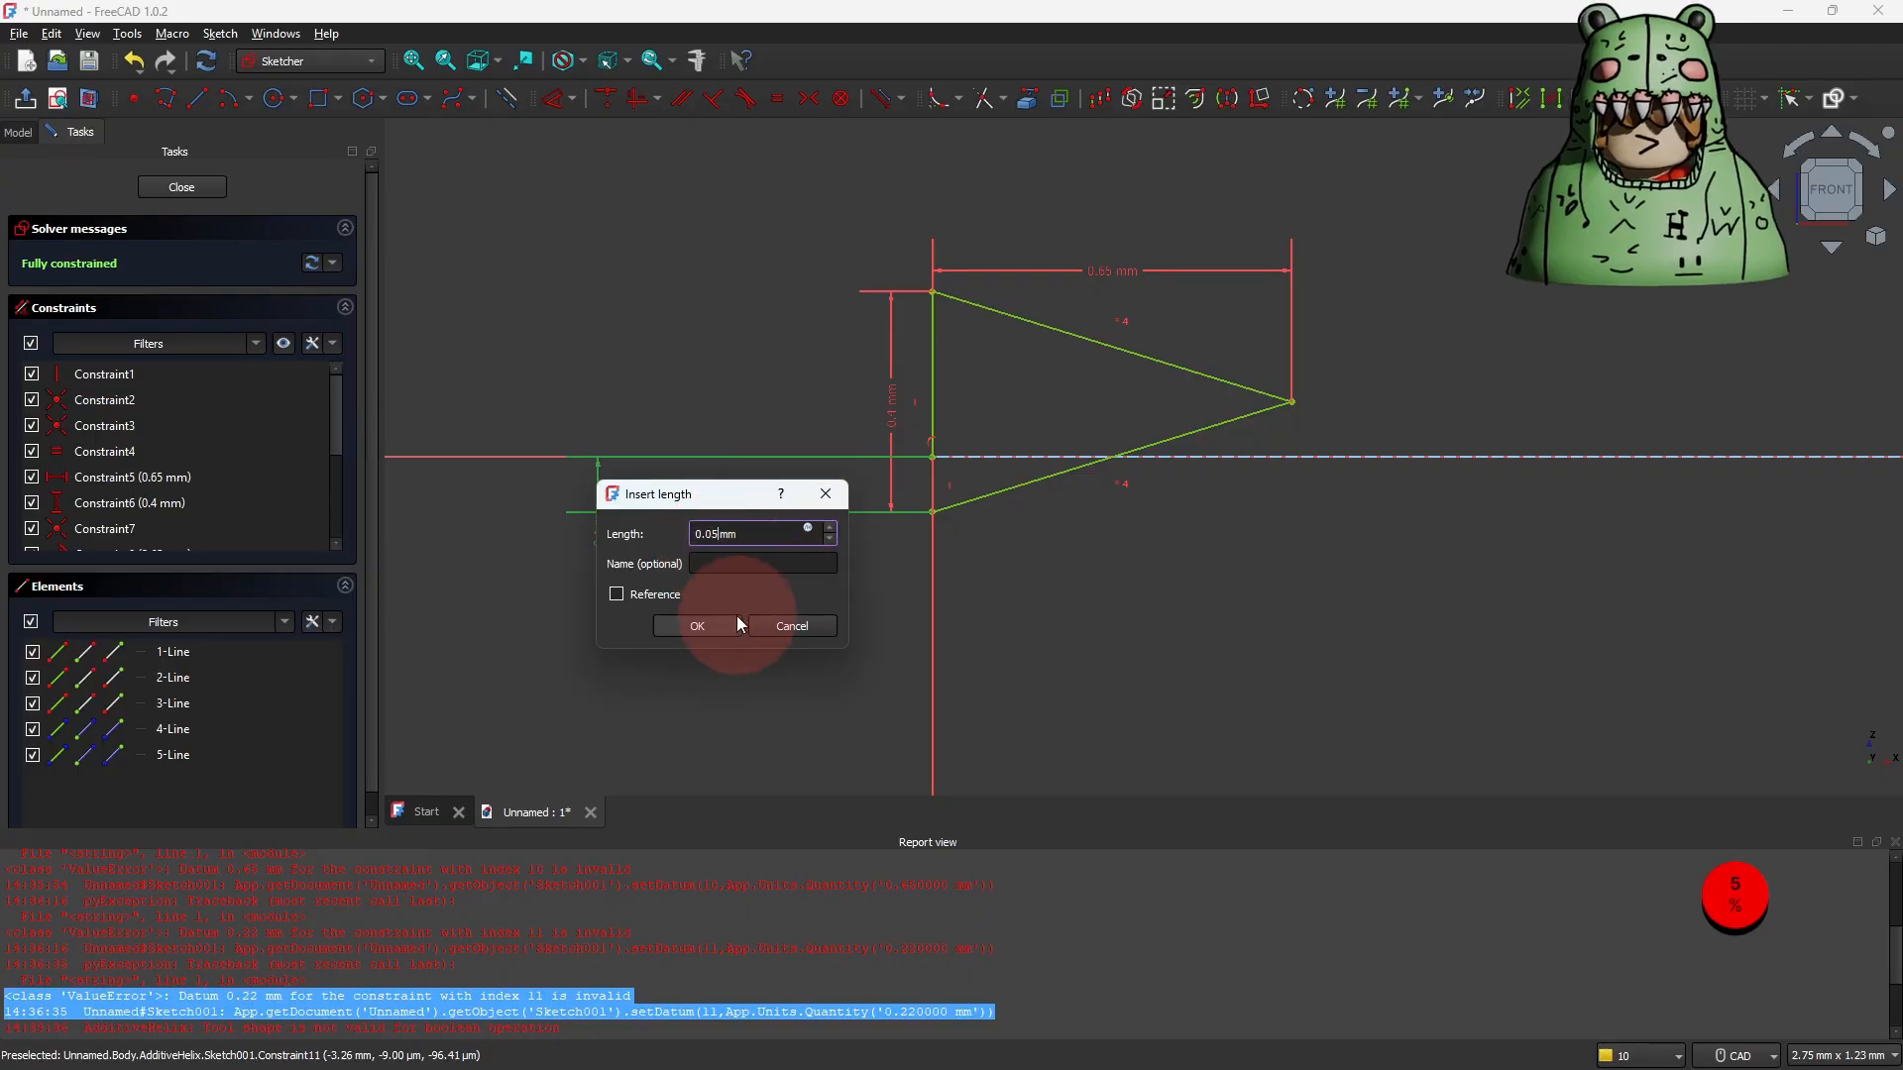
left_click(717, 625)
Examine the start of the helical thread at the hole's mouth for how it meets the end face.
middle_click_drag(1021, 530, 860, 575)
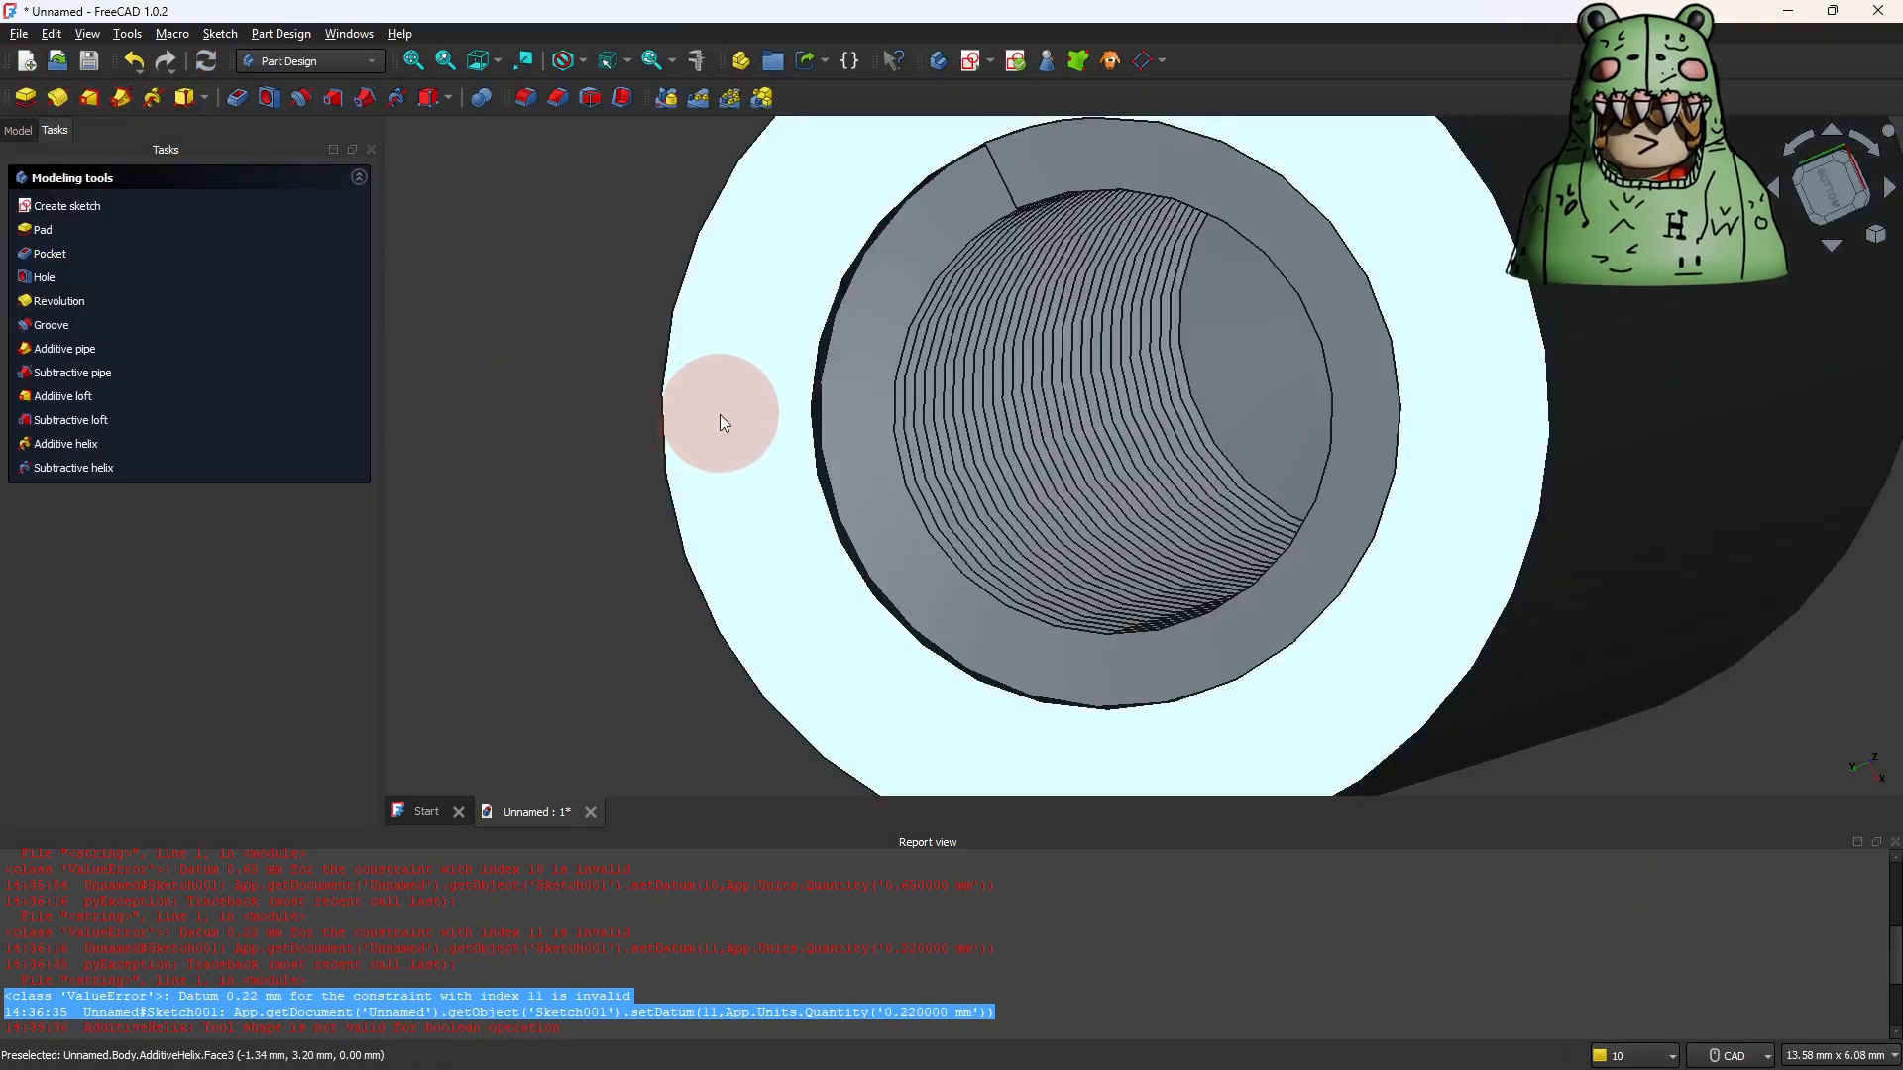
right_click_drag(720, 414, 735, 460, "shift")
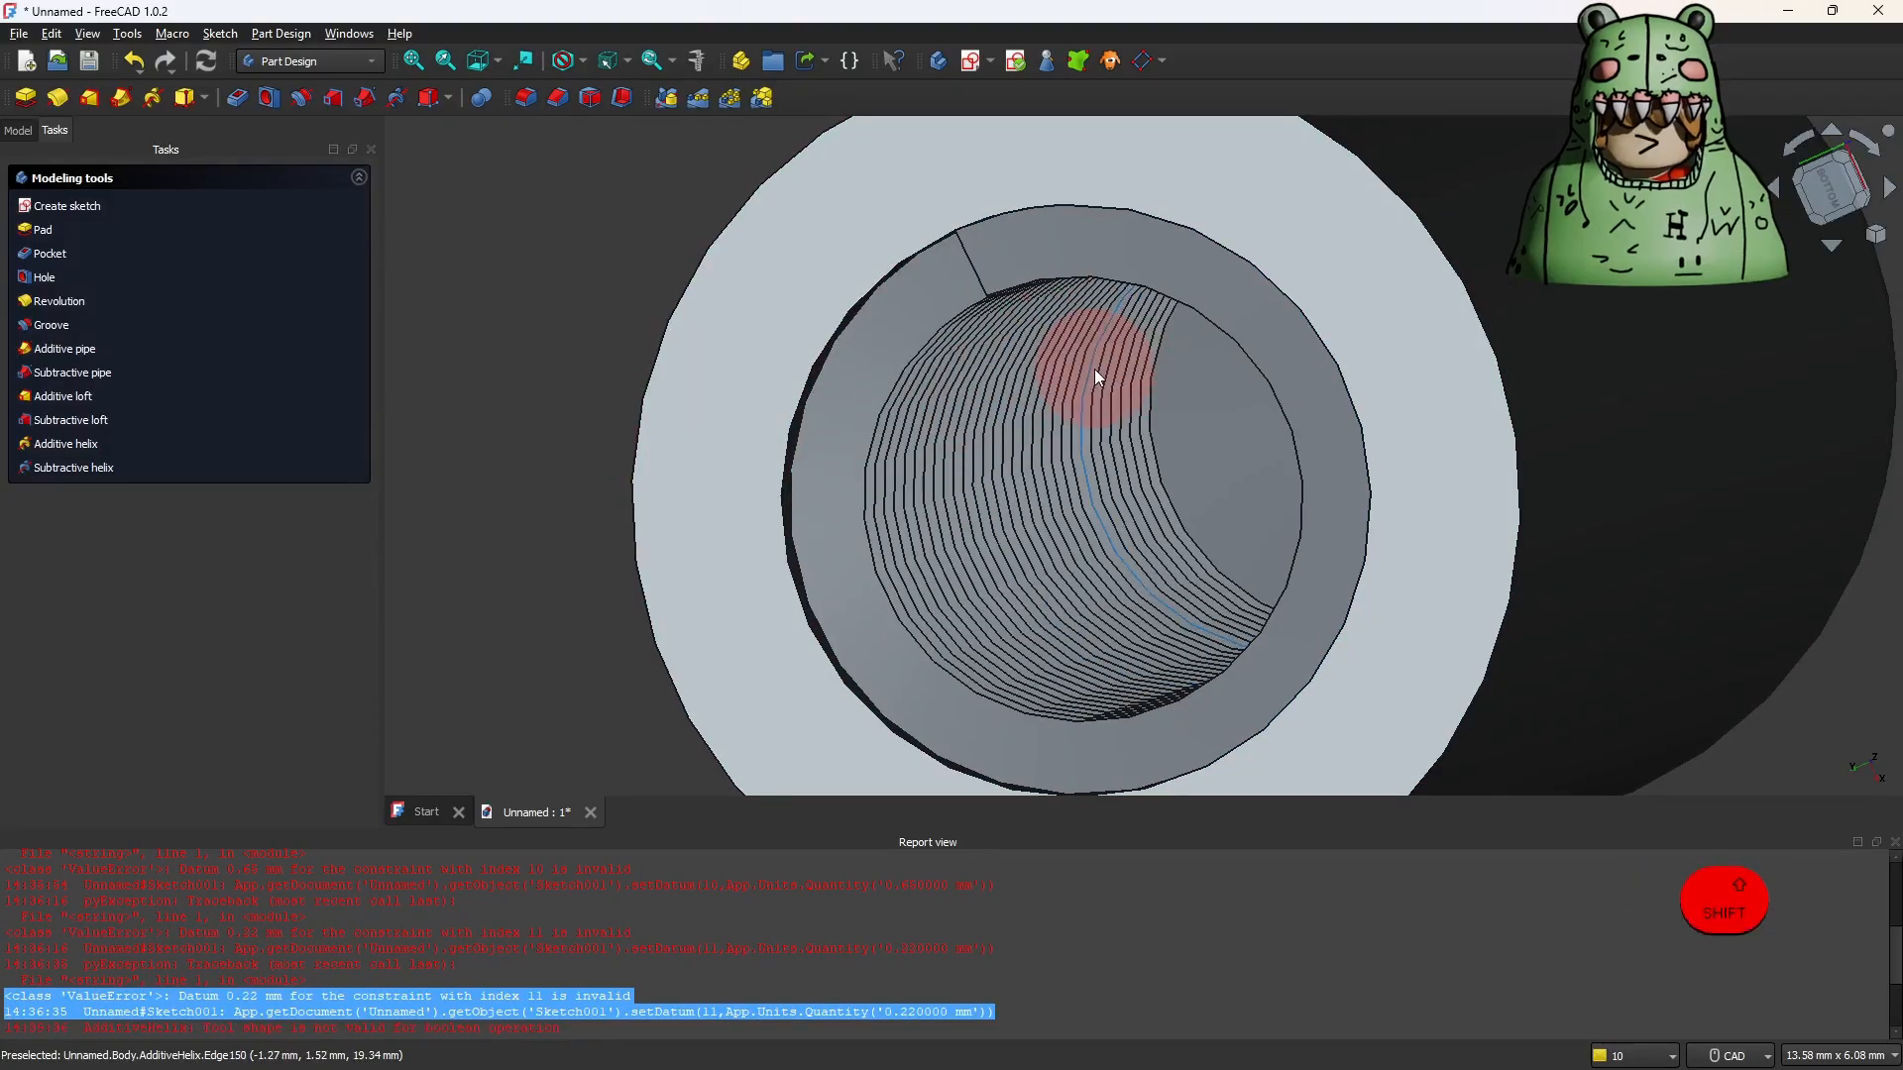
left_click(1194, 232, "shift")
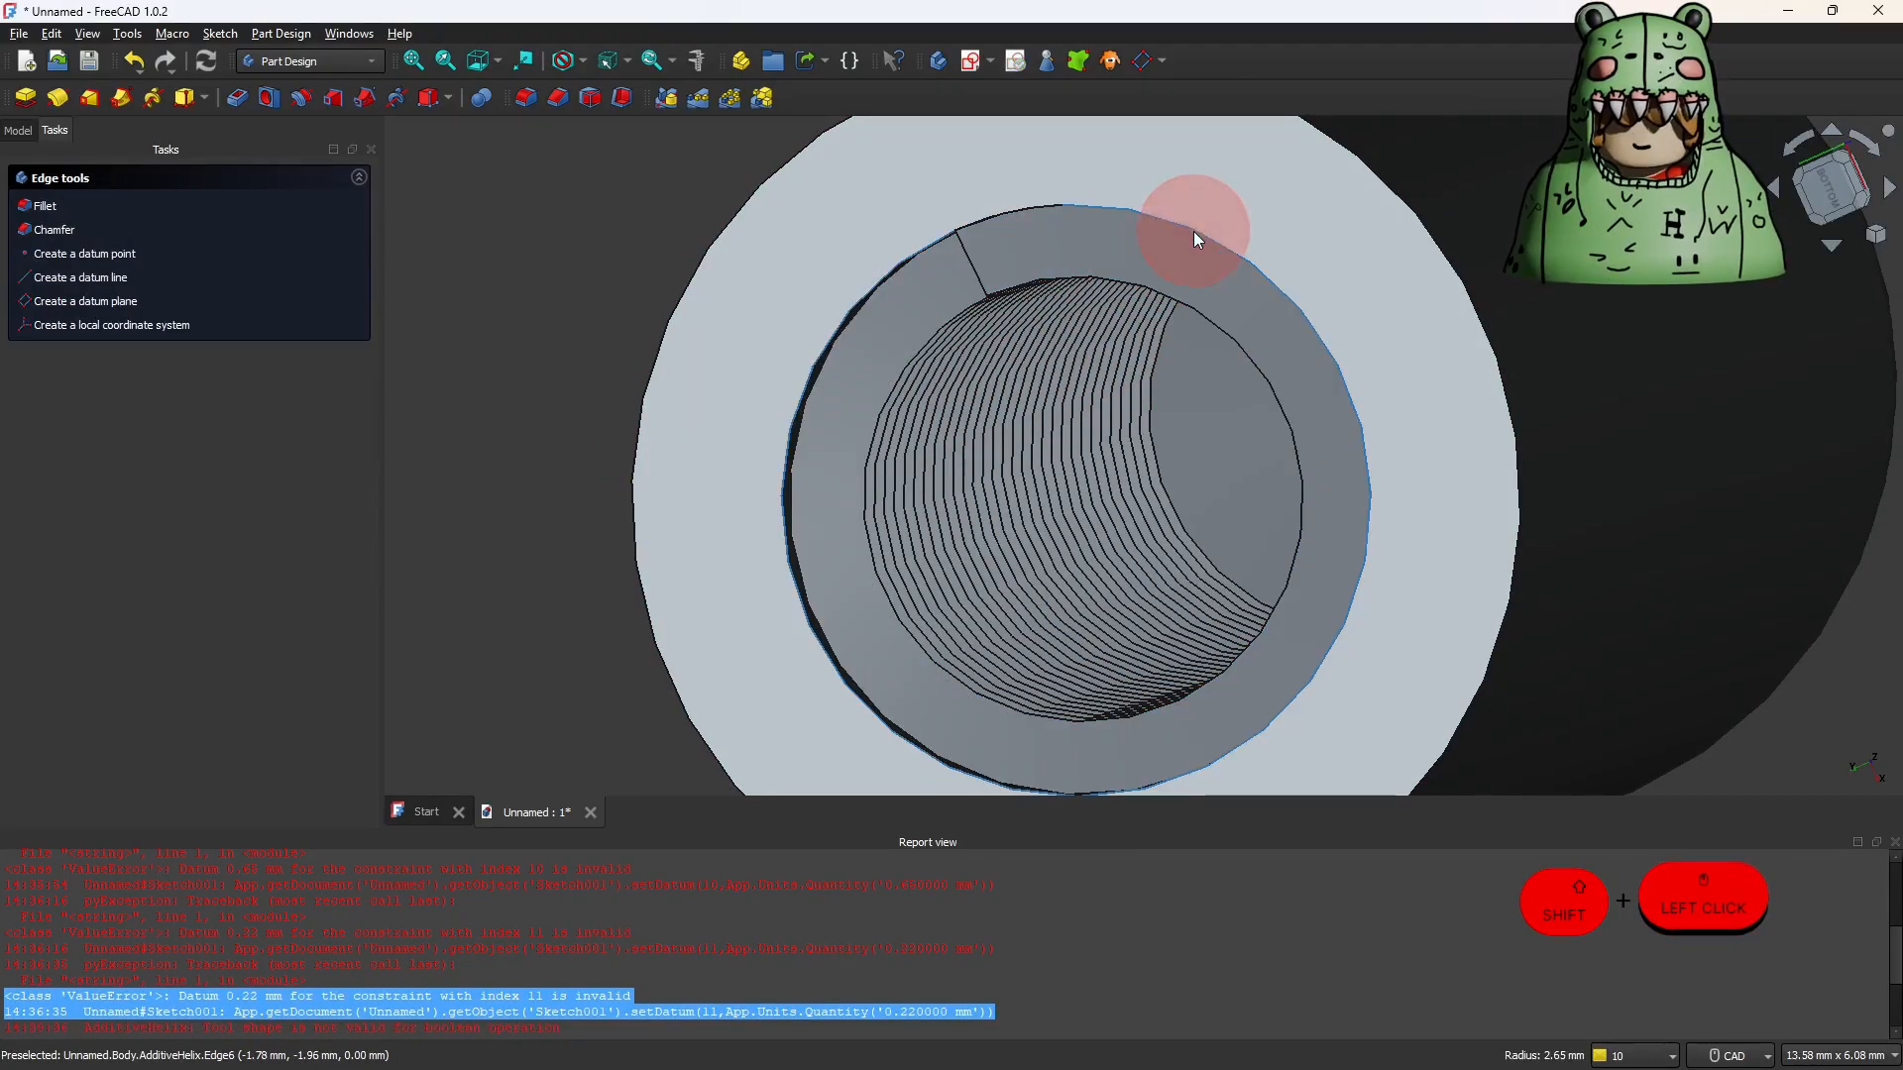
right_click_drag(1180, 267, 1394, 348, "shift")
scroll(842, 308, "up", 5, "shift")
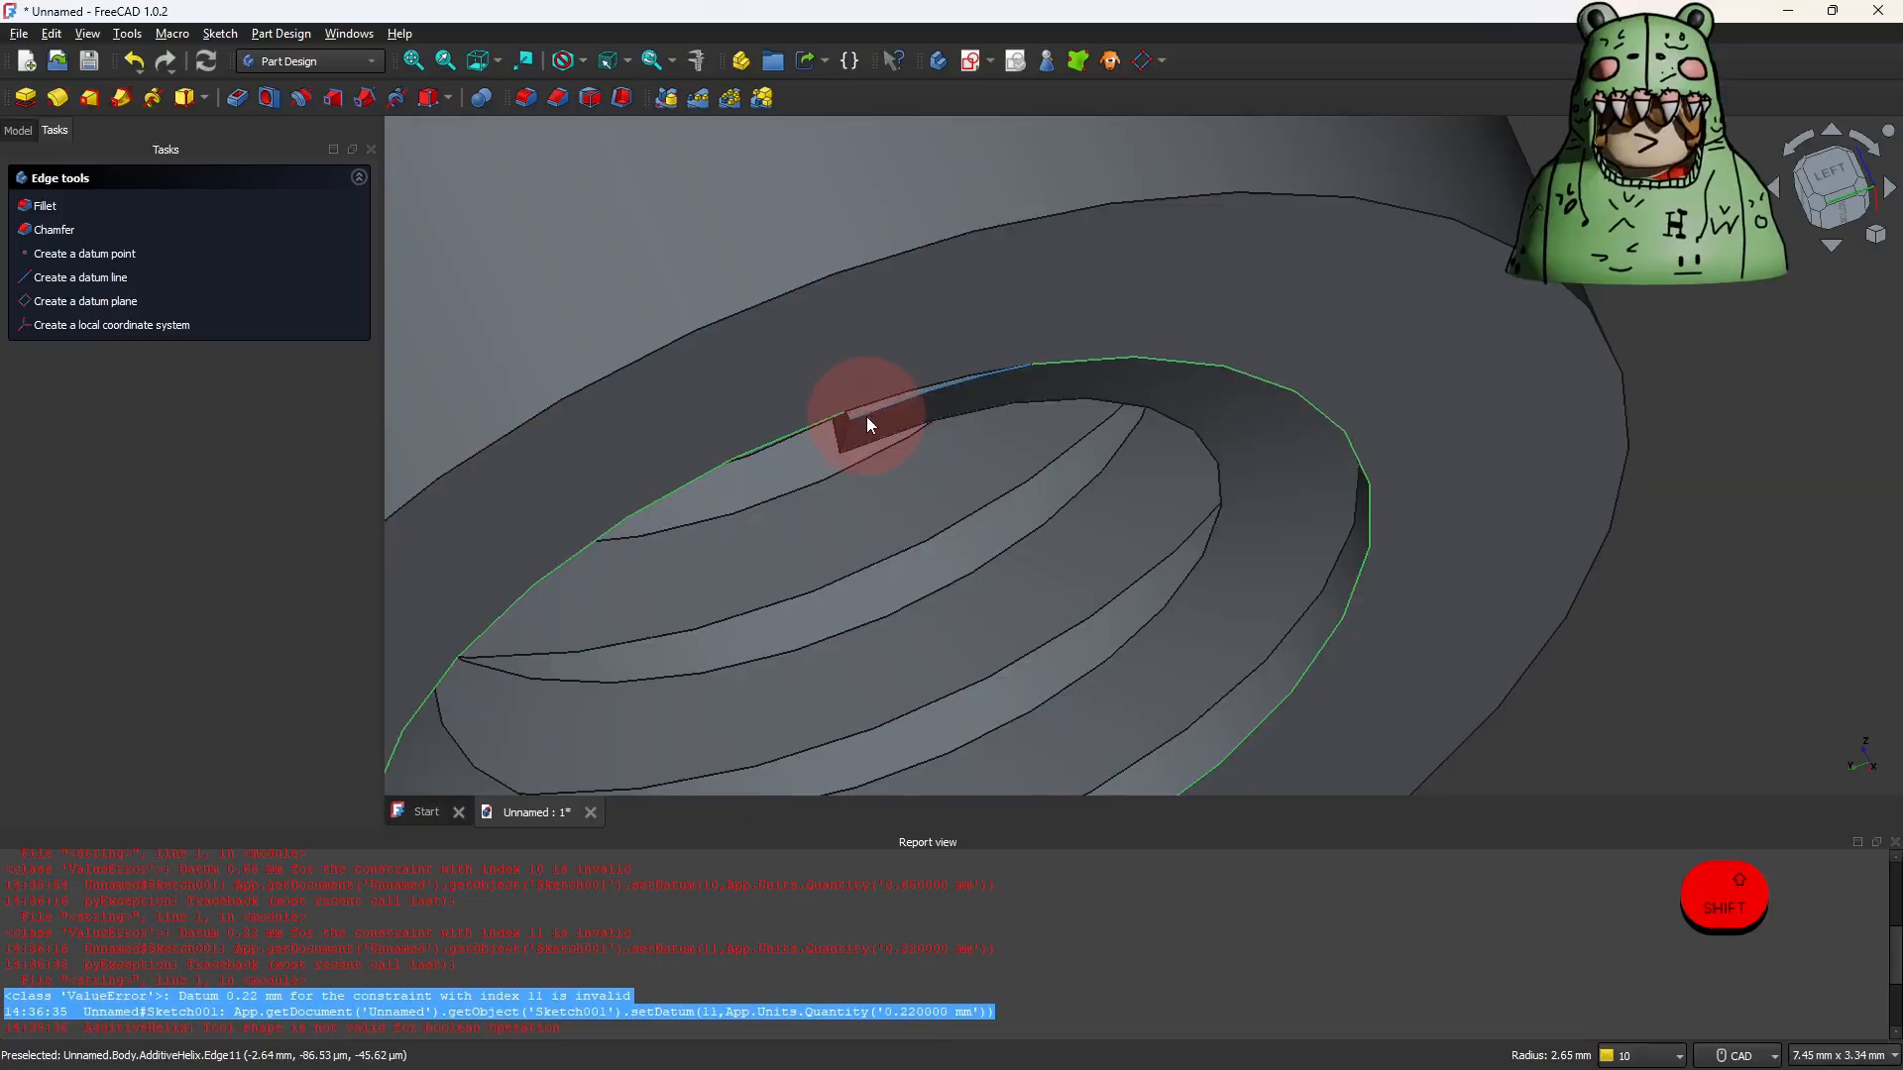
scroll(860, 418, "up", 3)
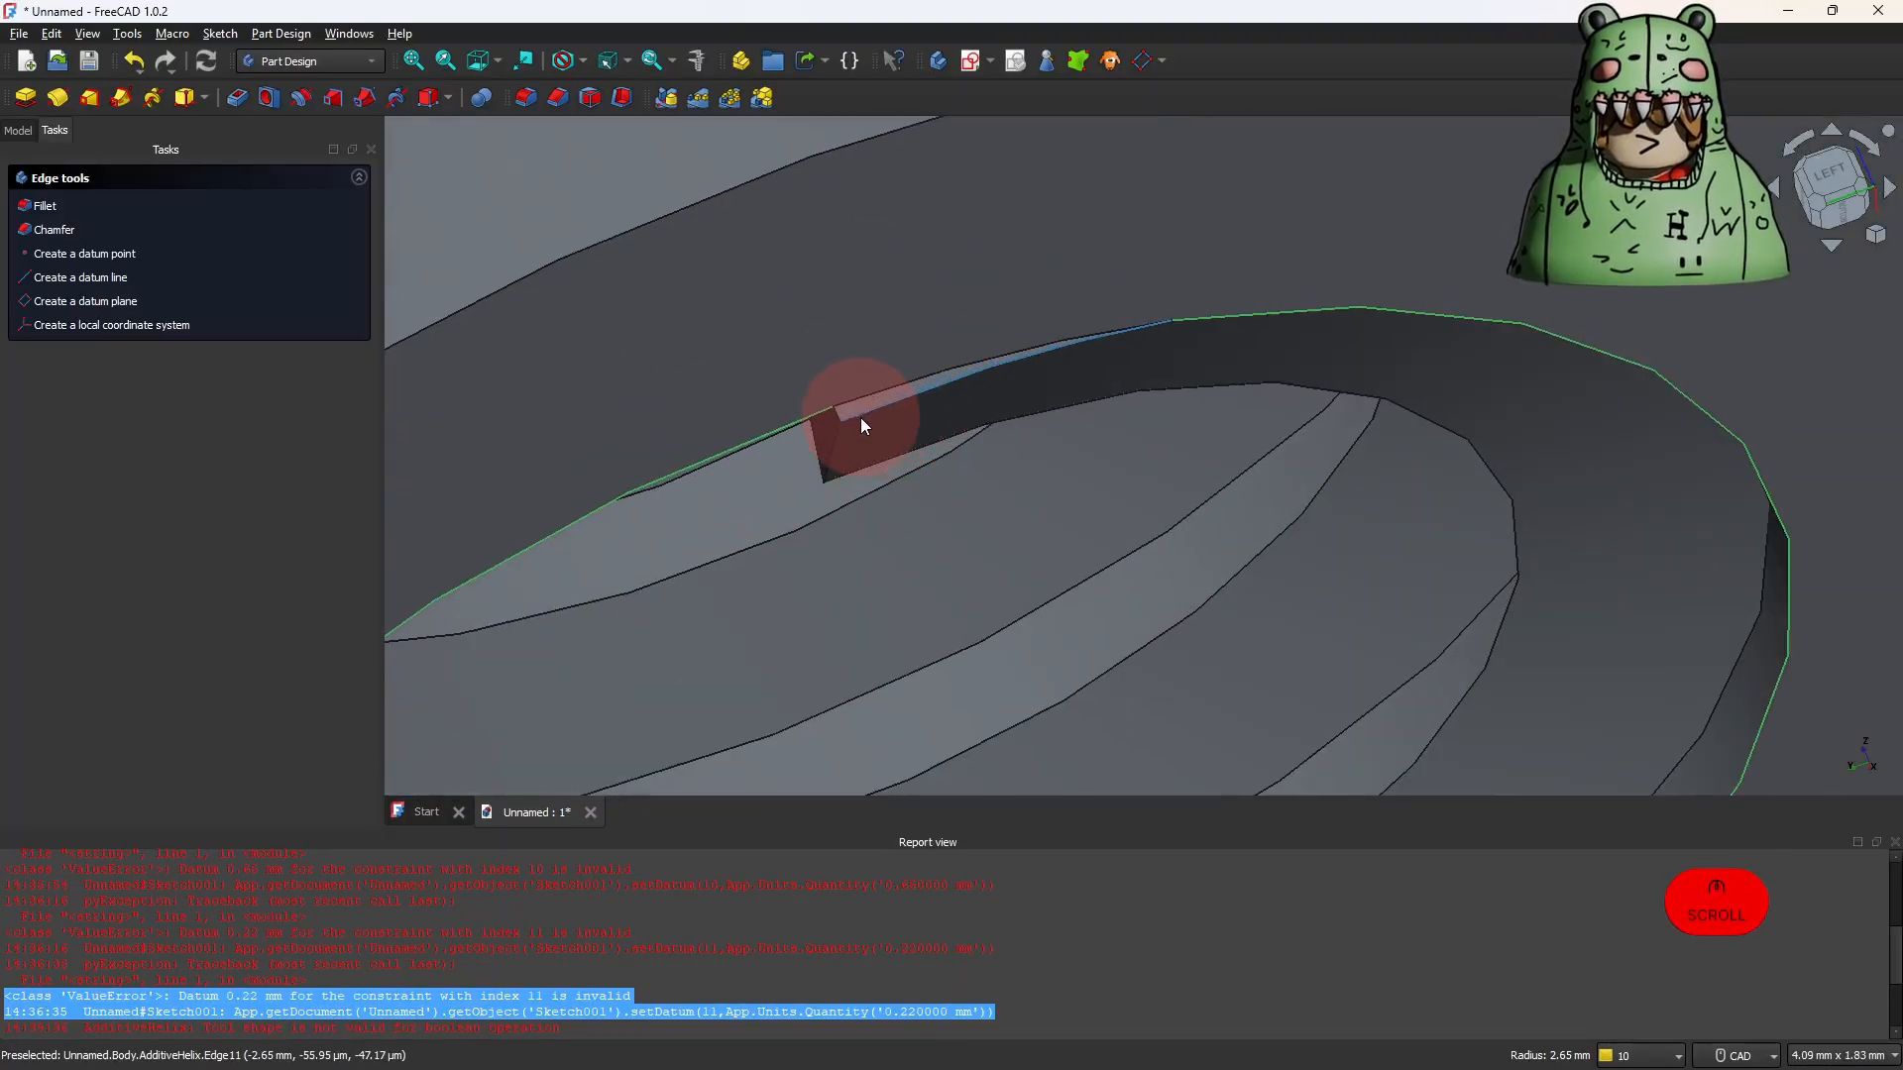
scroll(840, 409, "down", 4)
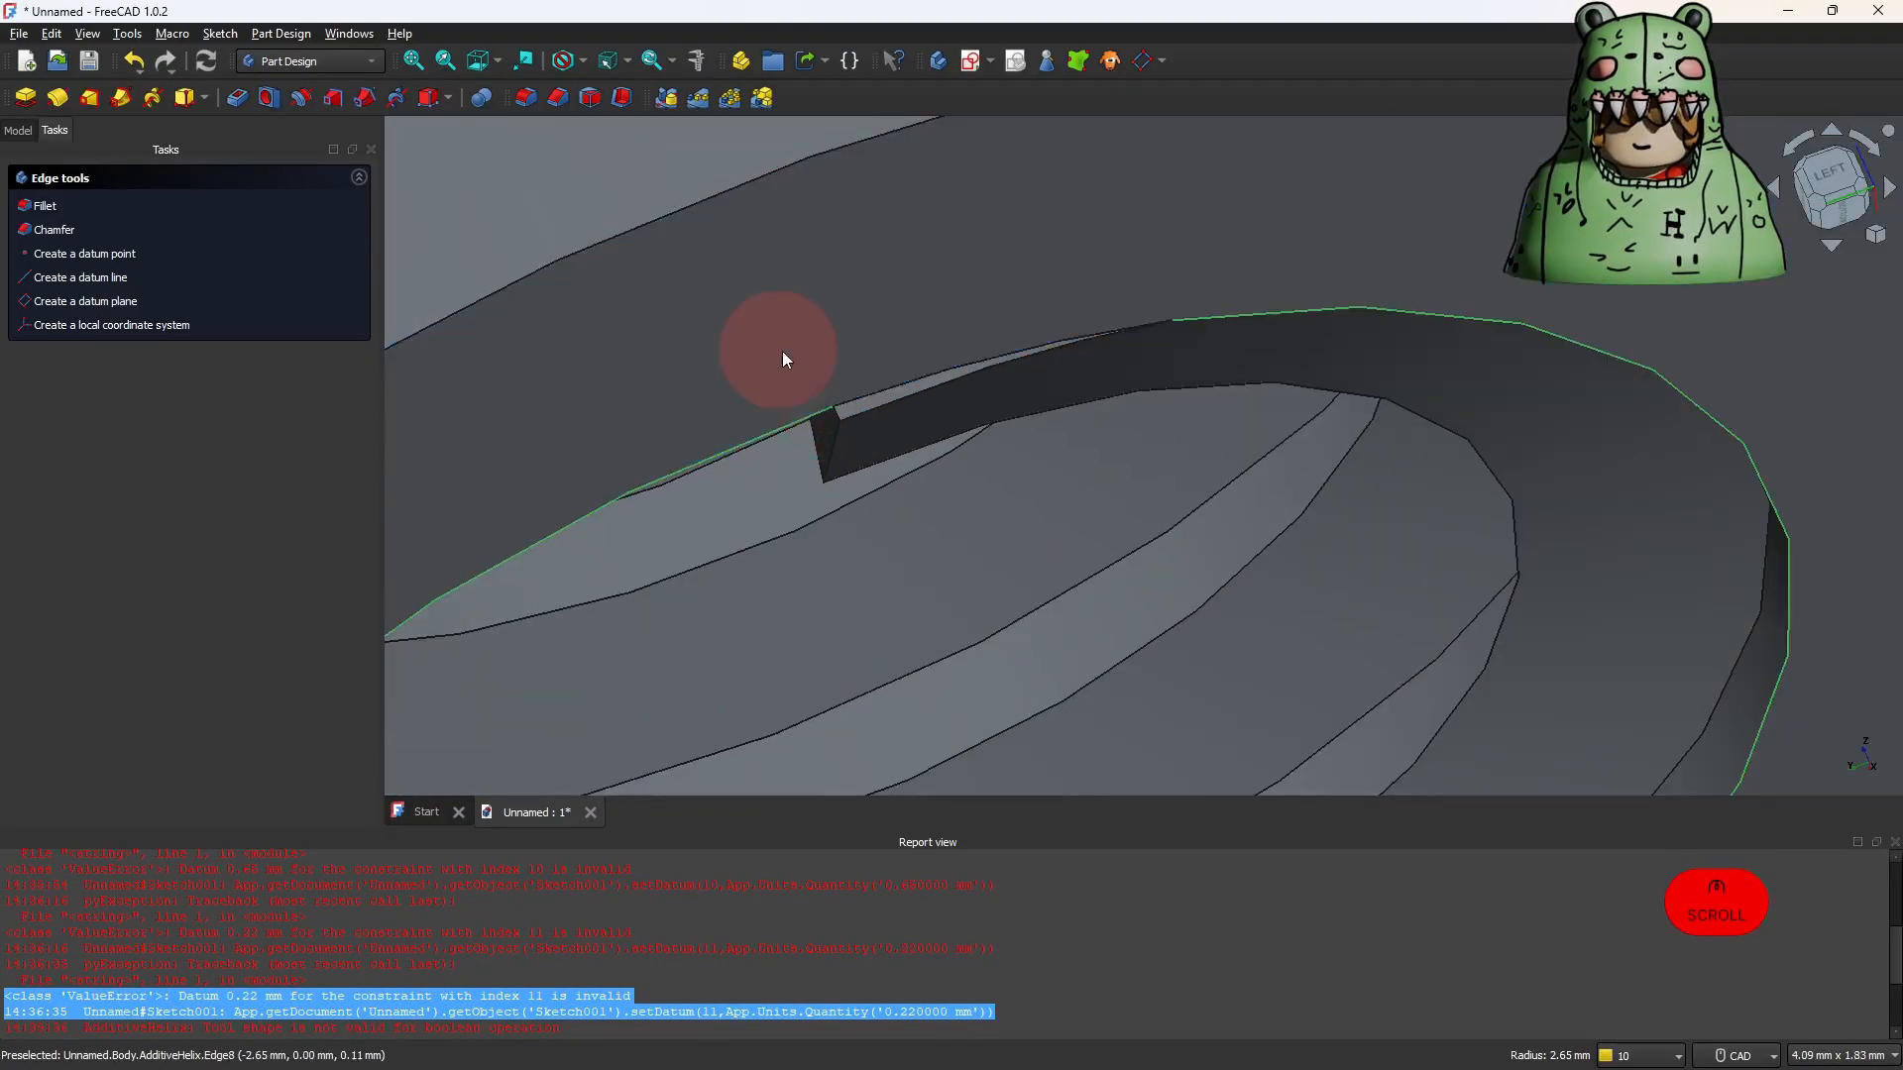
scroll(793, 366, "down", 3)
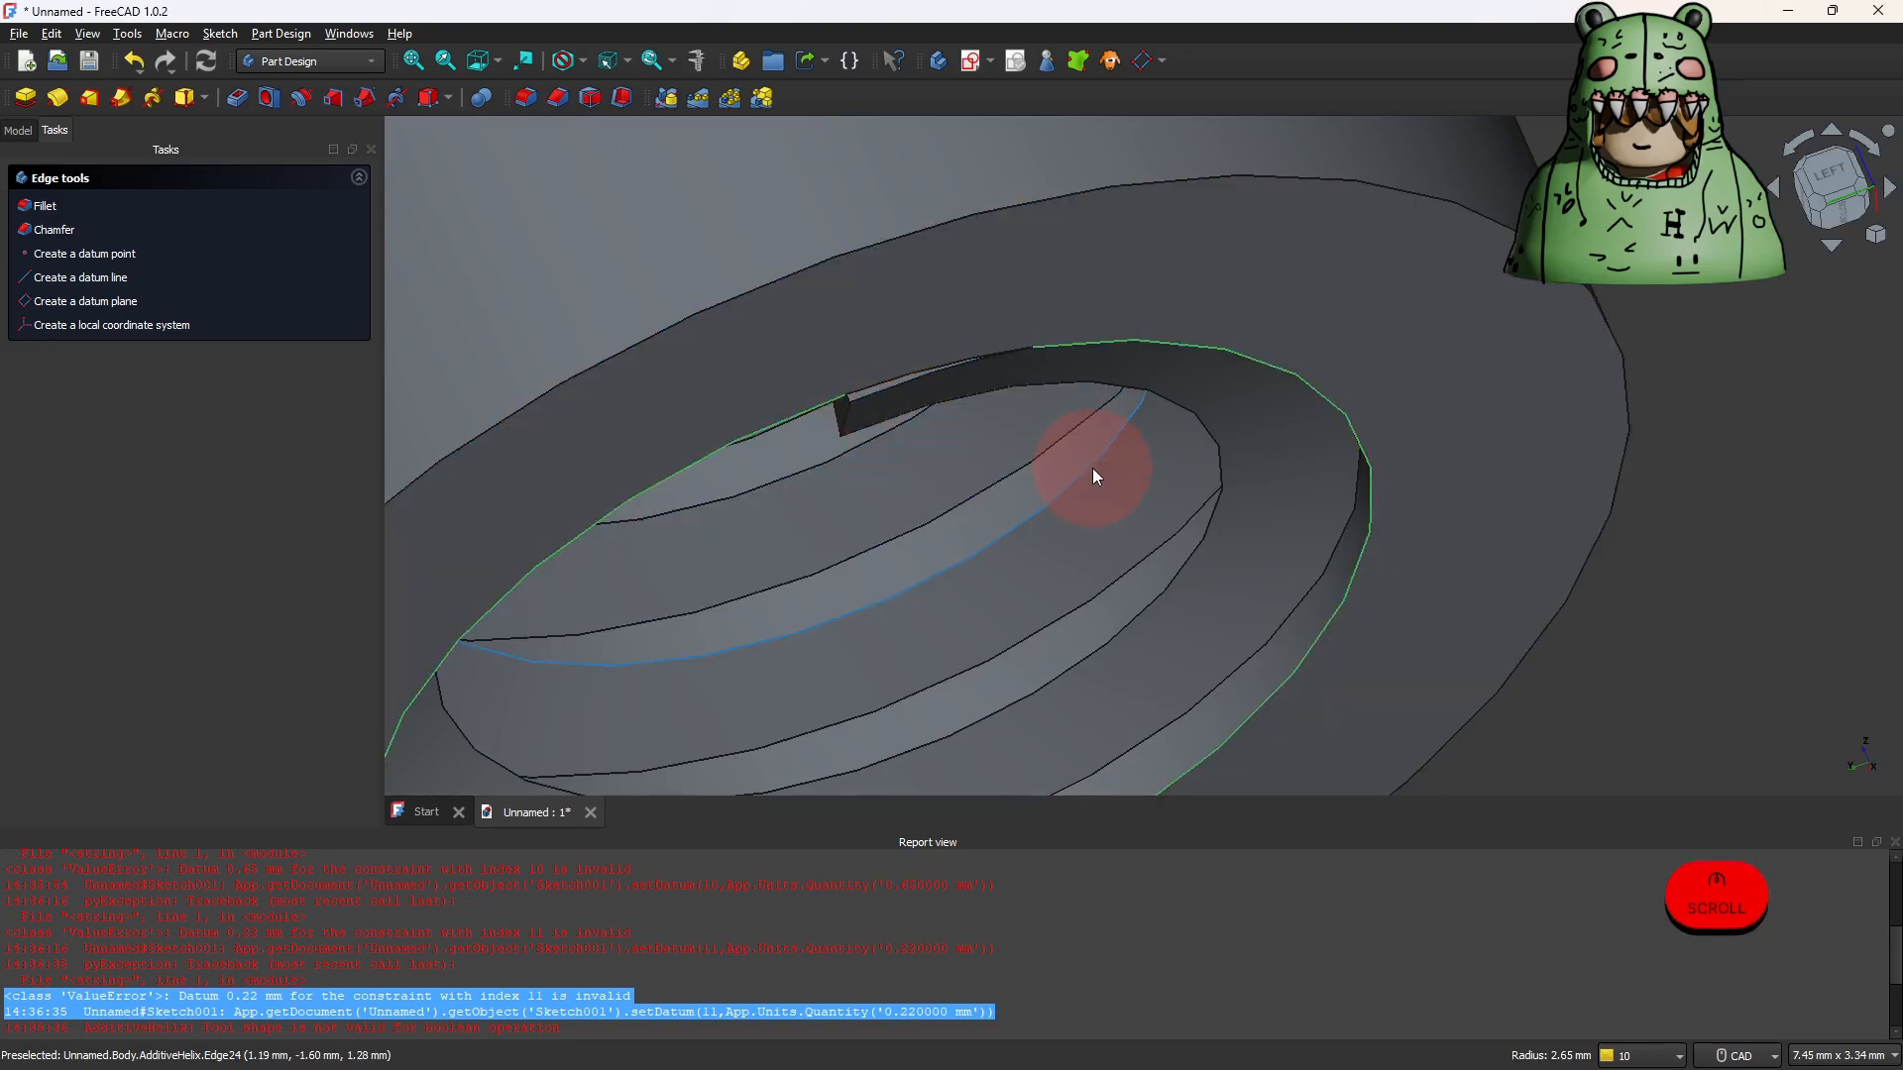
scroll(820, 412, "up", 3)
scroll(878, 399, "down", 3)
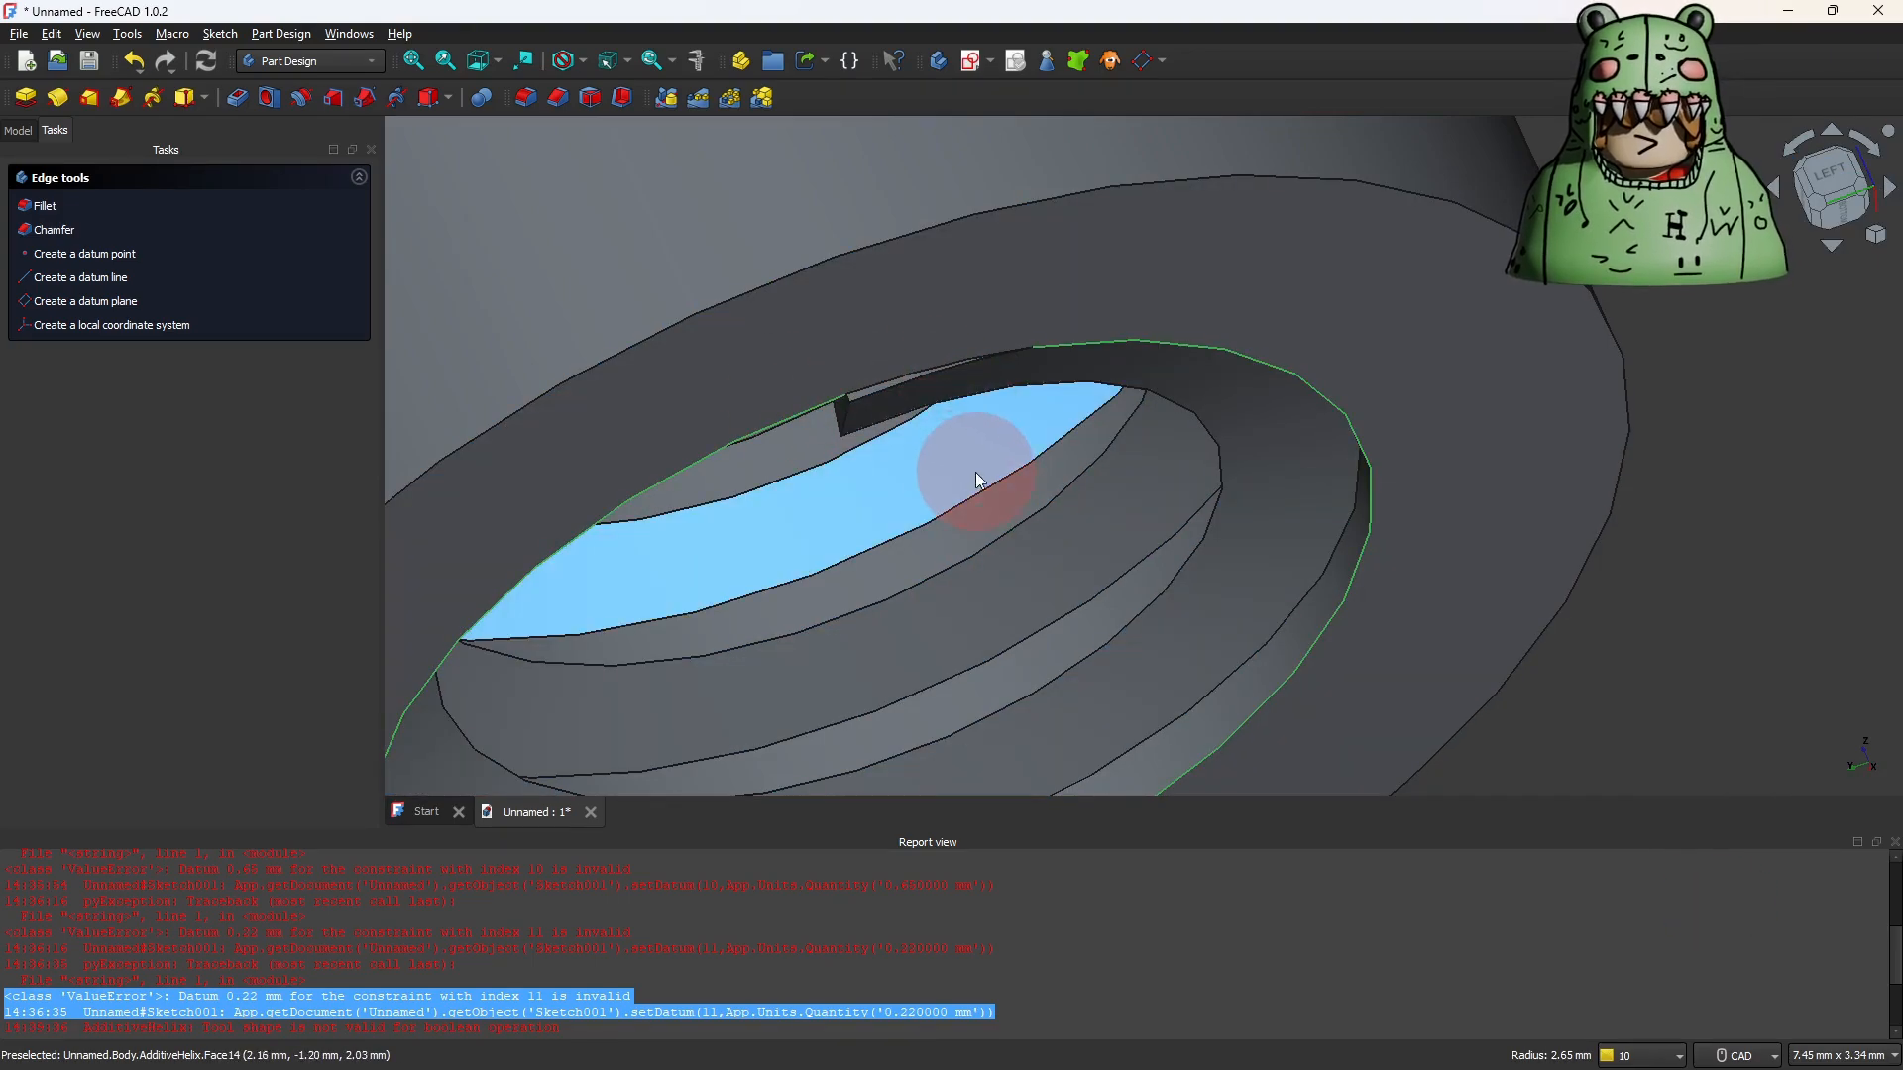
right_click_drag(968, 476, 470, 330, "shift")
Reopen the additive helix's profile sketch, Sketch001, for editing at the triangle's lower outer corner.
left_click(18, 130)
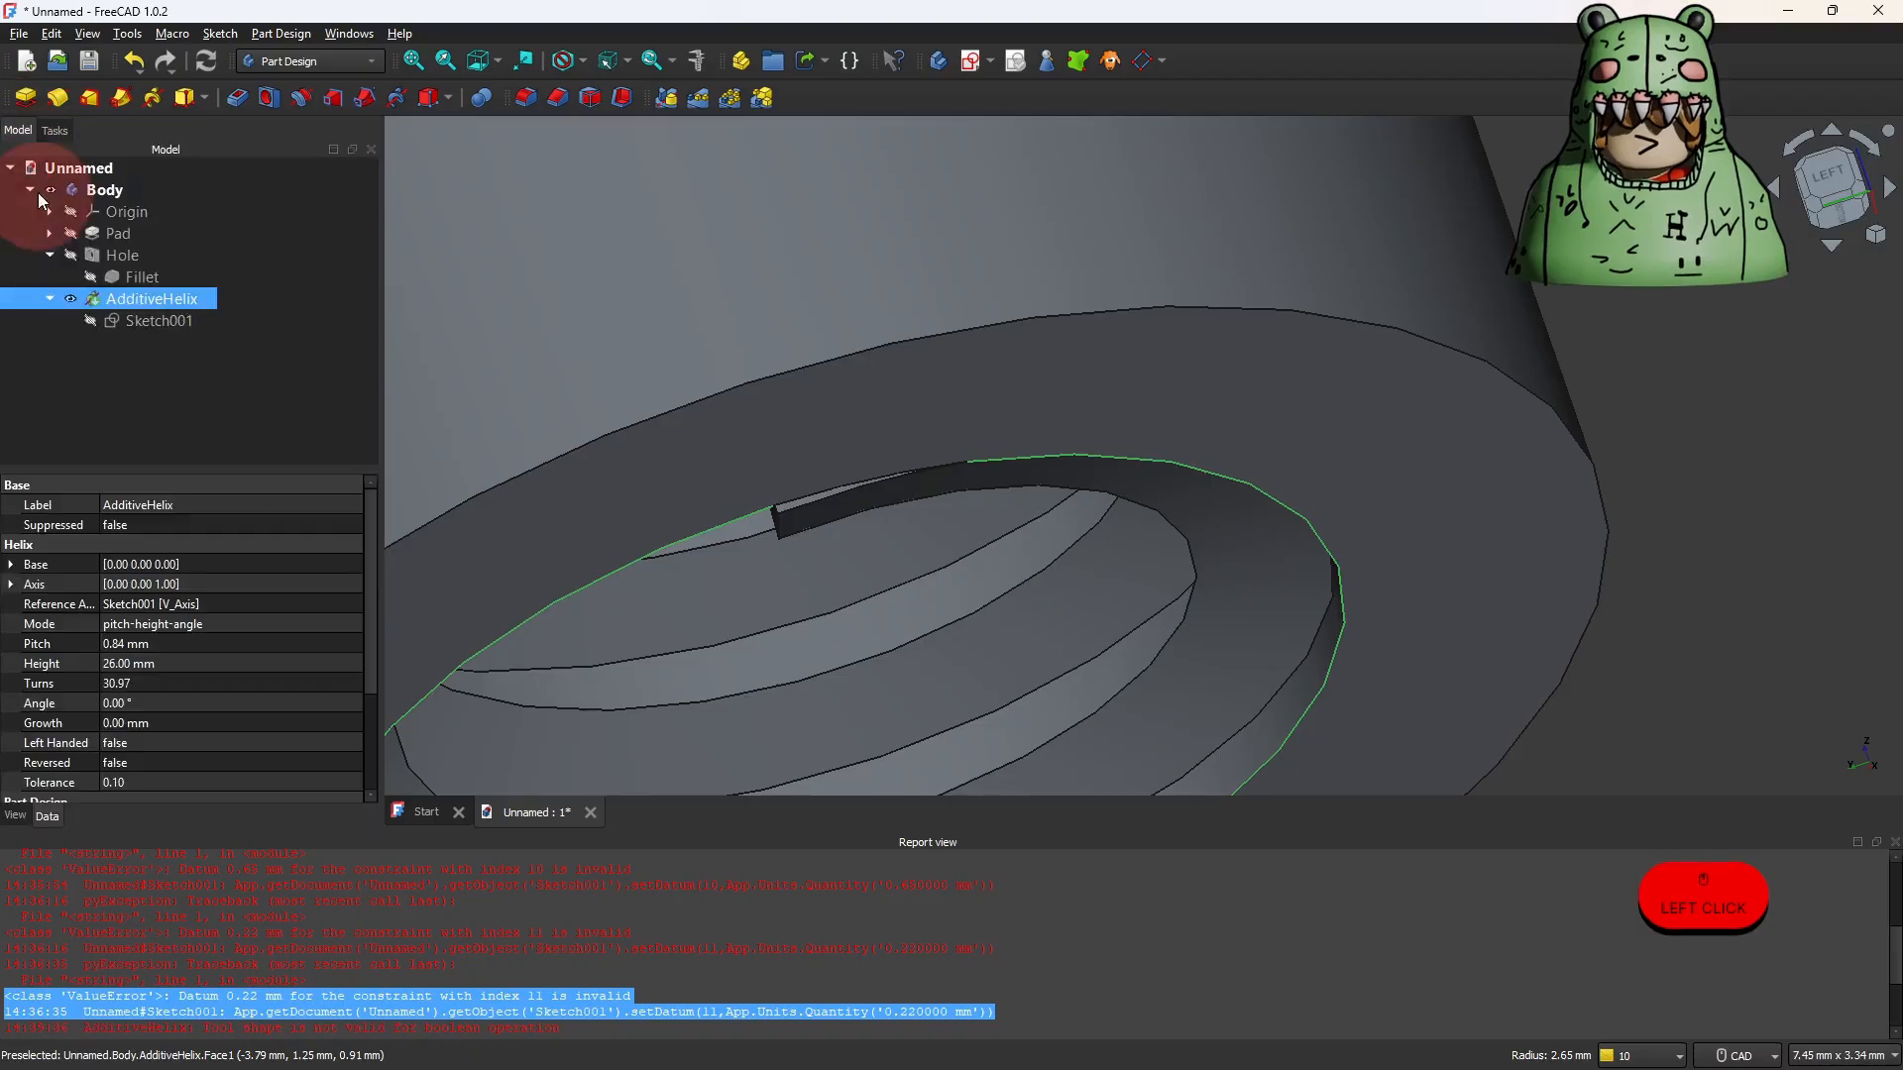
double_click(129, 318)
mouse_move(1072, 347)
middle_mouse_down()
mouse_move(872, 391)
mouse_move(890, 516)
middle_mouse_up()
scroll(991, 414, "up", 10)
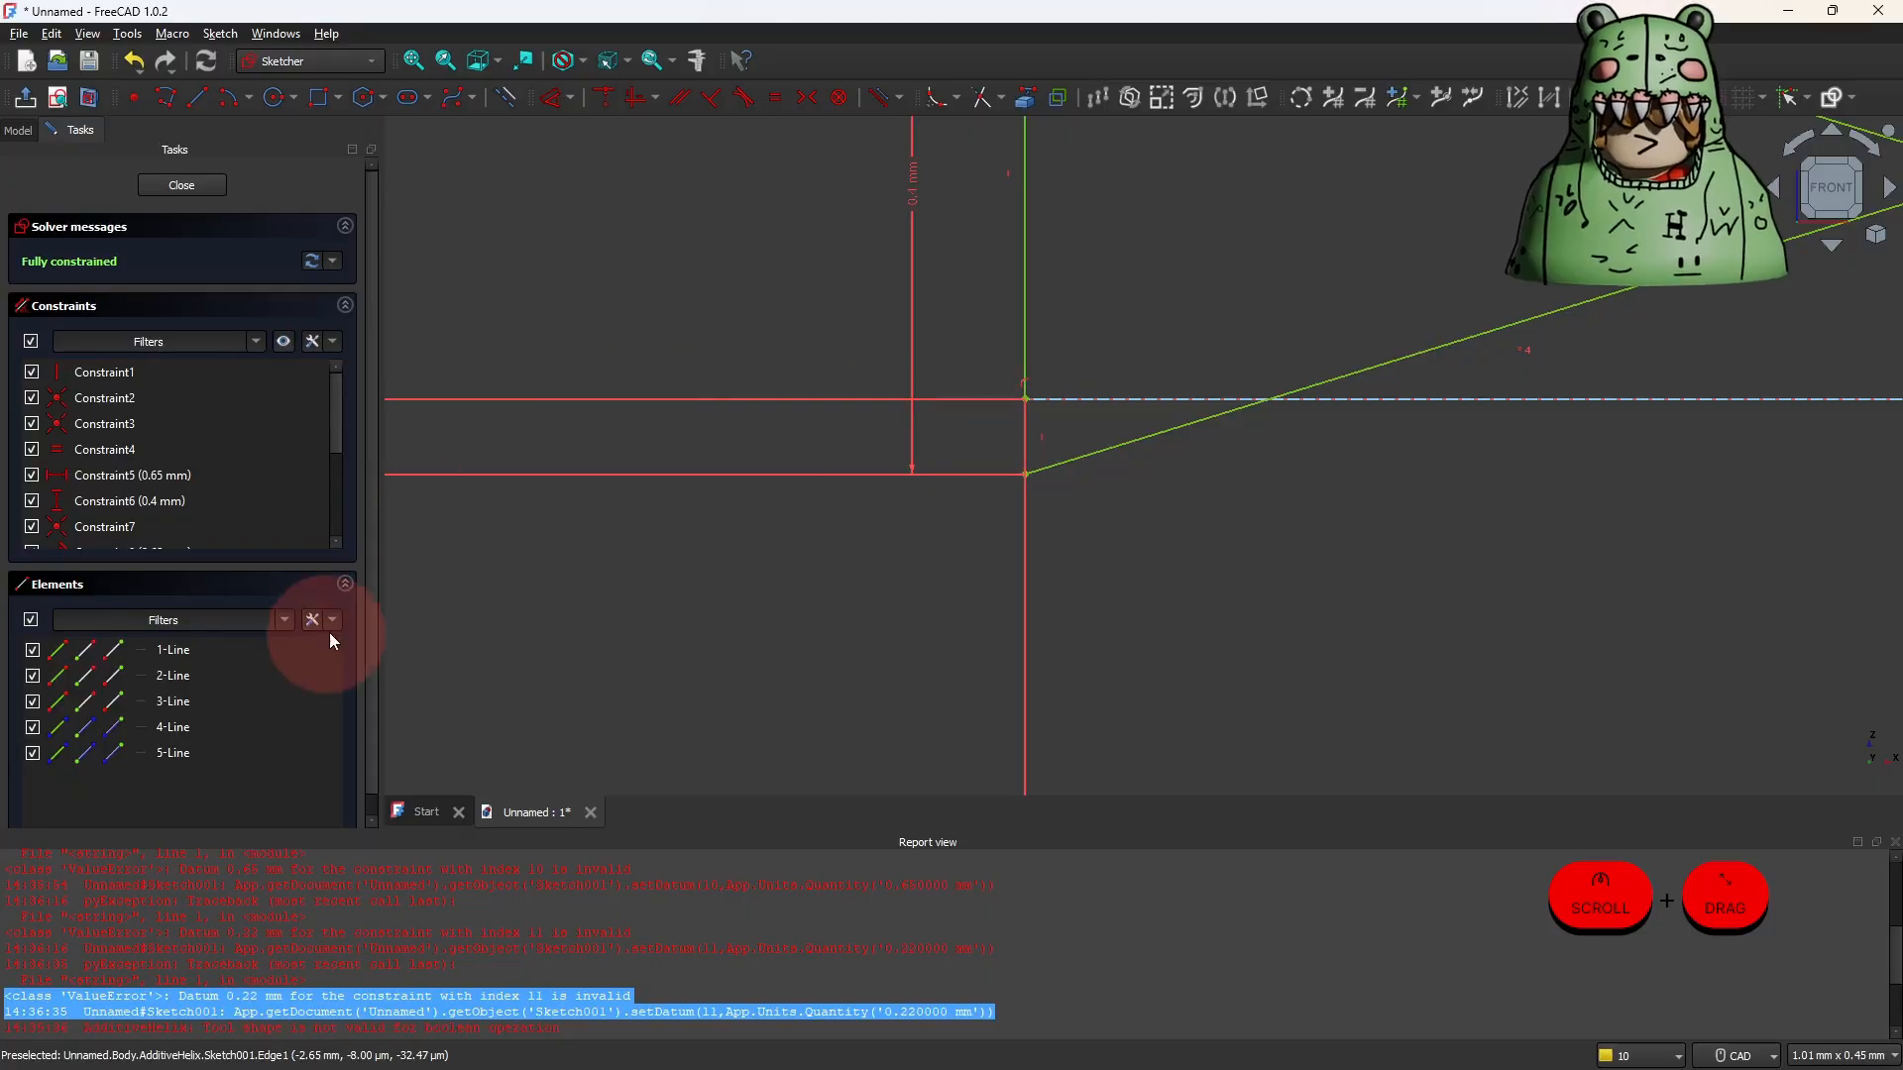
Highlight the sketch's listed lines in turn to identify the construction lines near the triangle's lower corner.
left_click(224, 652)
left_click(216, 676)
left_click(211, 729)
left_click(212, 755)
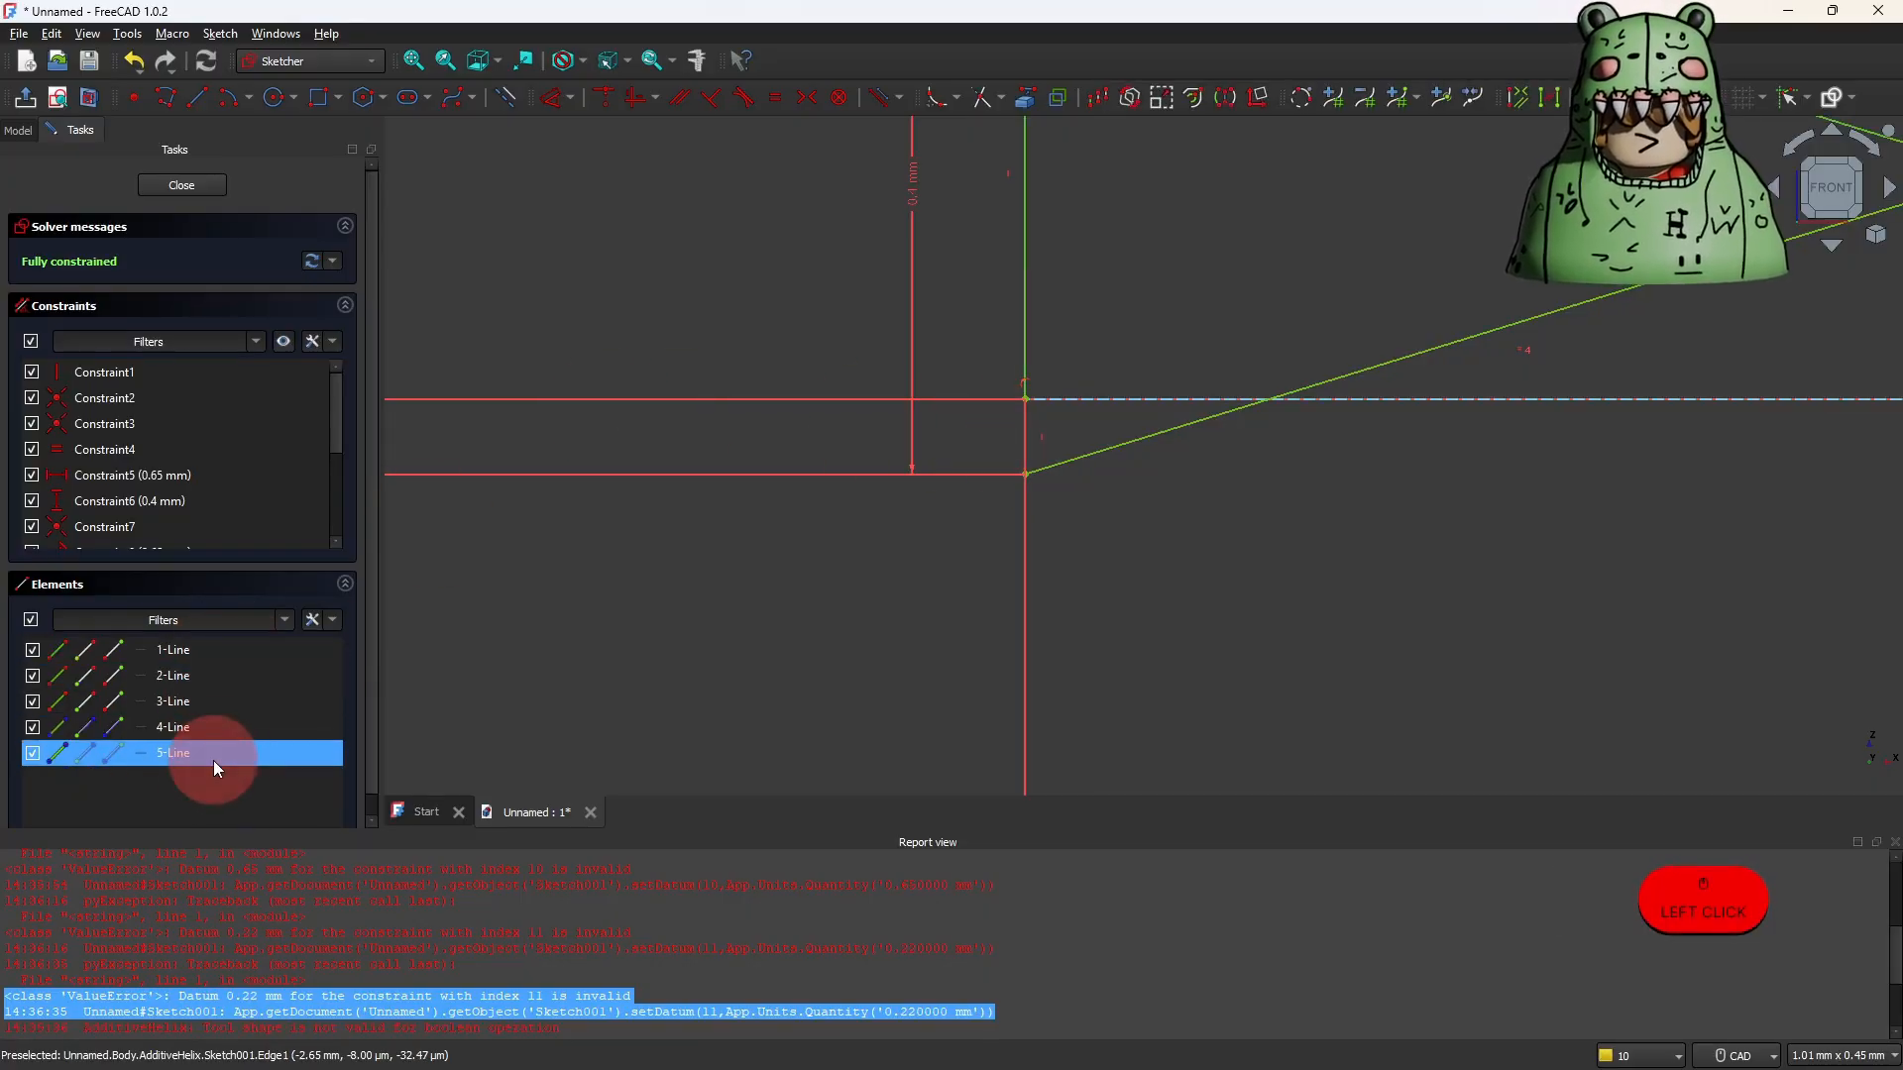
left_click(211, 732, "ctrl")
left_click(206, 729)
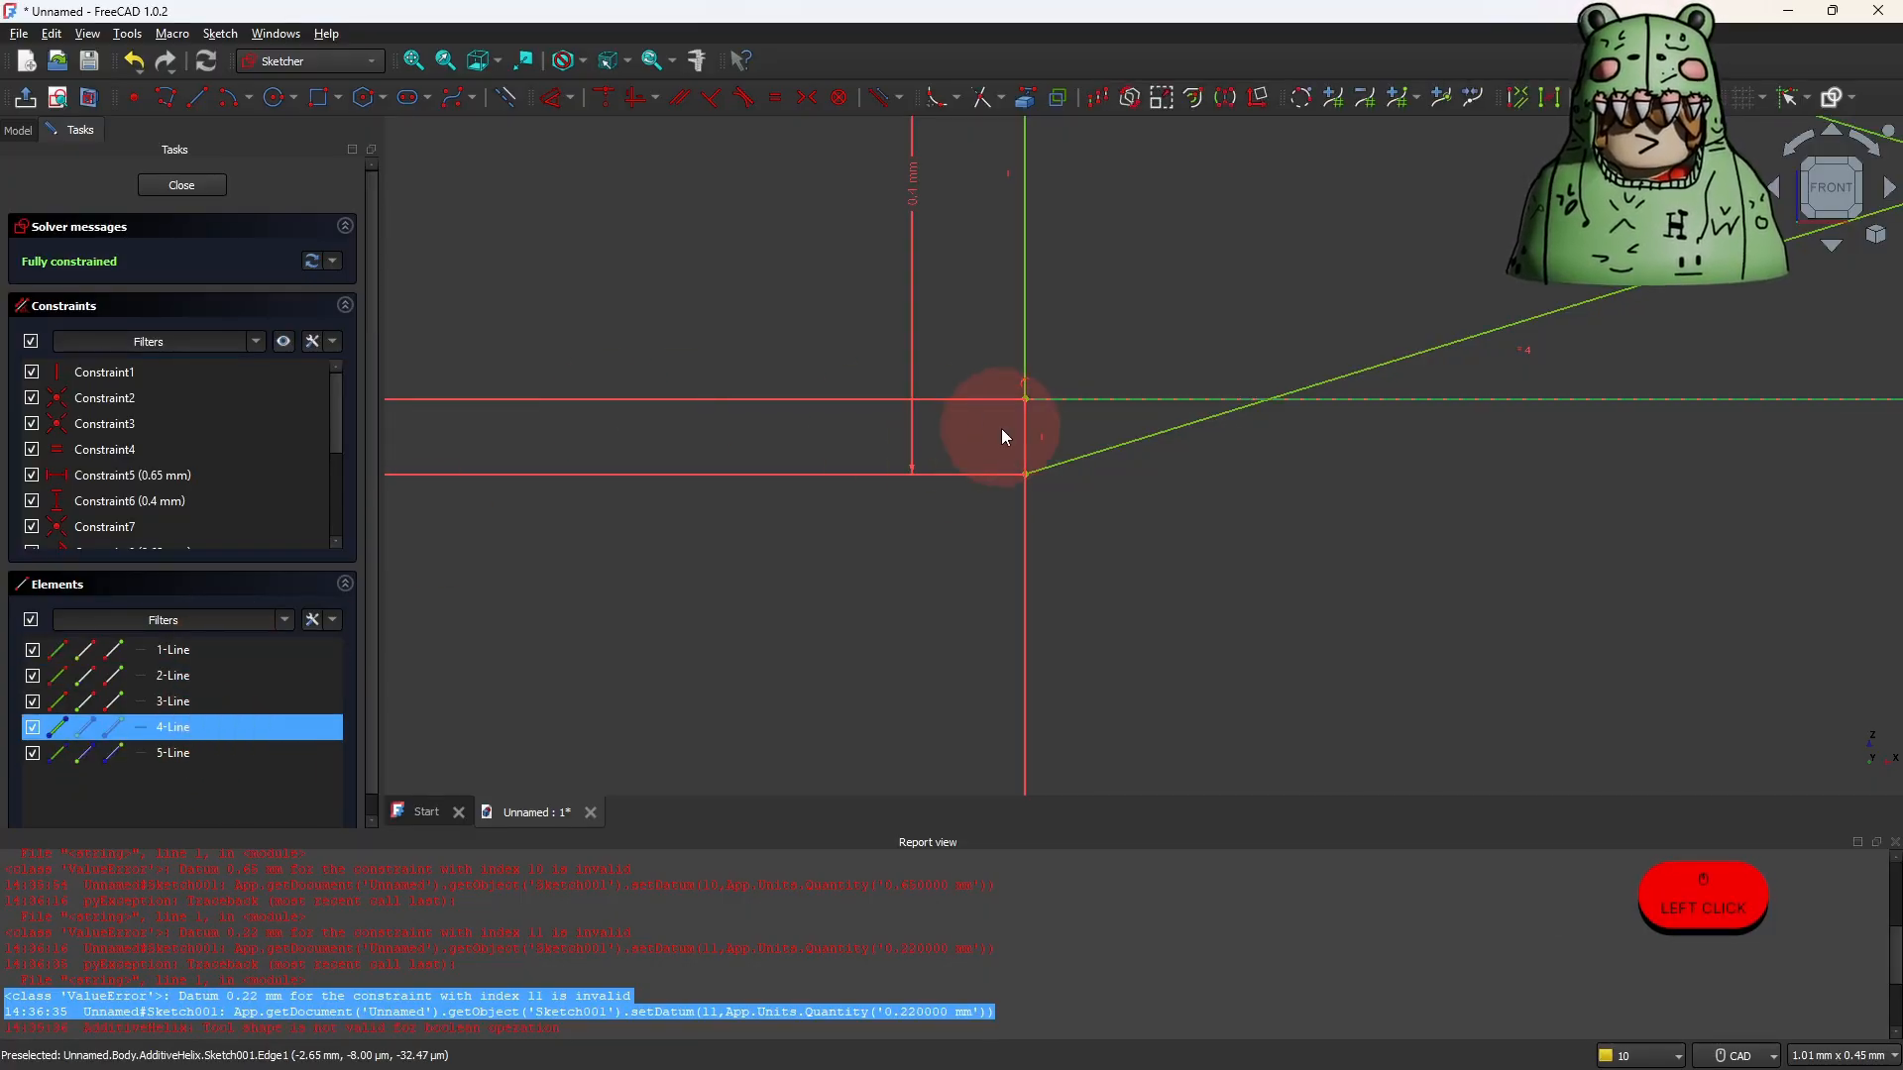
scroll(1027, 443, "down", 2)
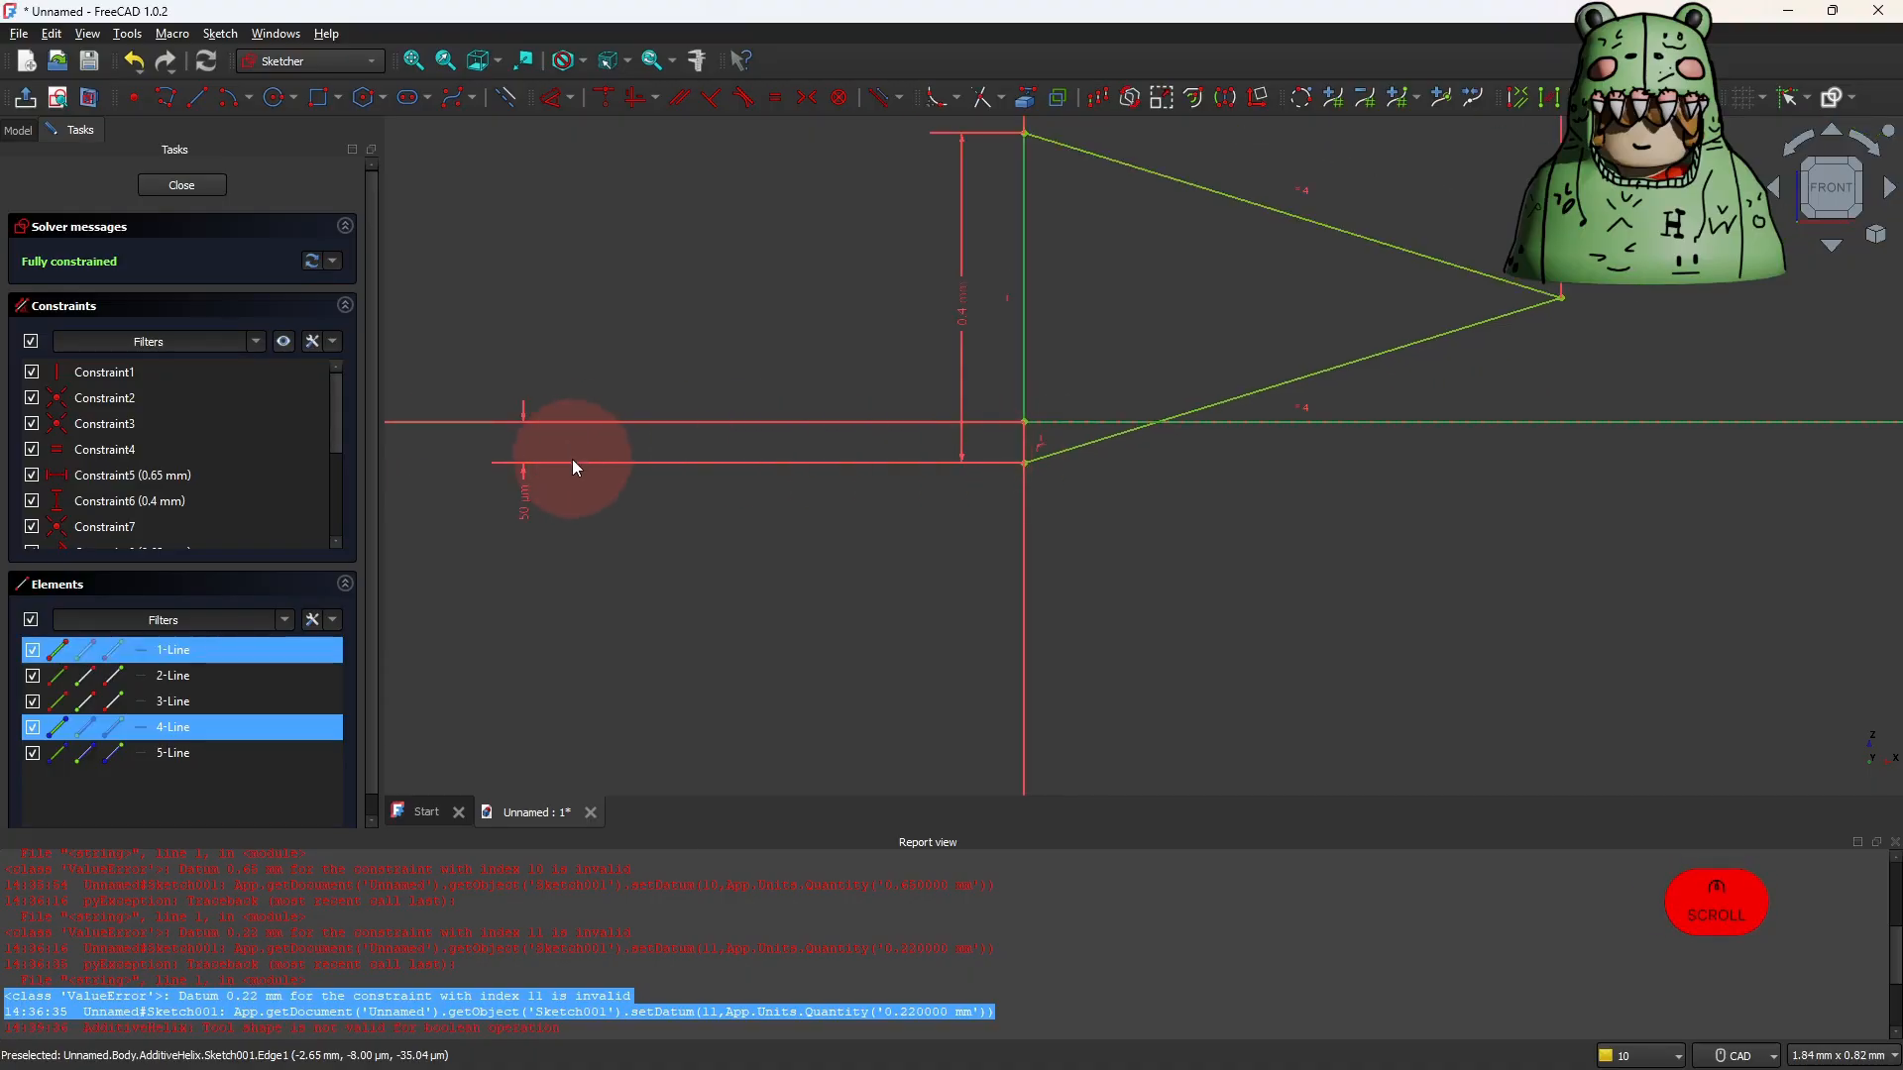
scroll(1023, 466, "up", 2)
Delete the triangle's vertical line and undo the deletion.
left_click(1023, 454)
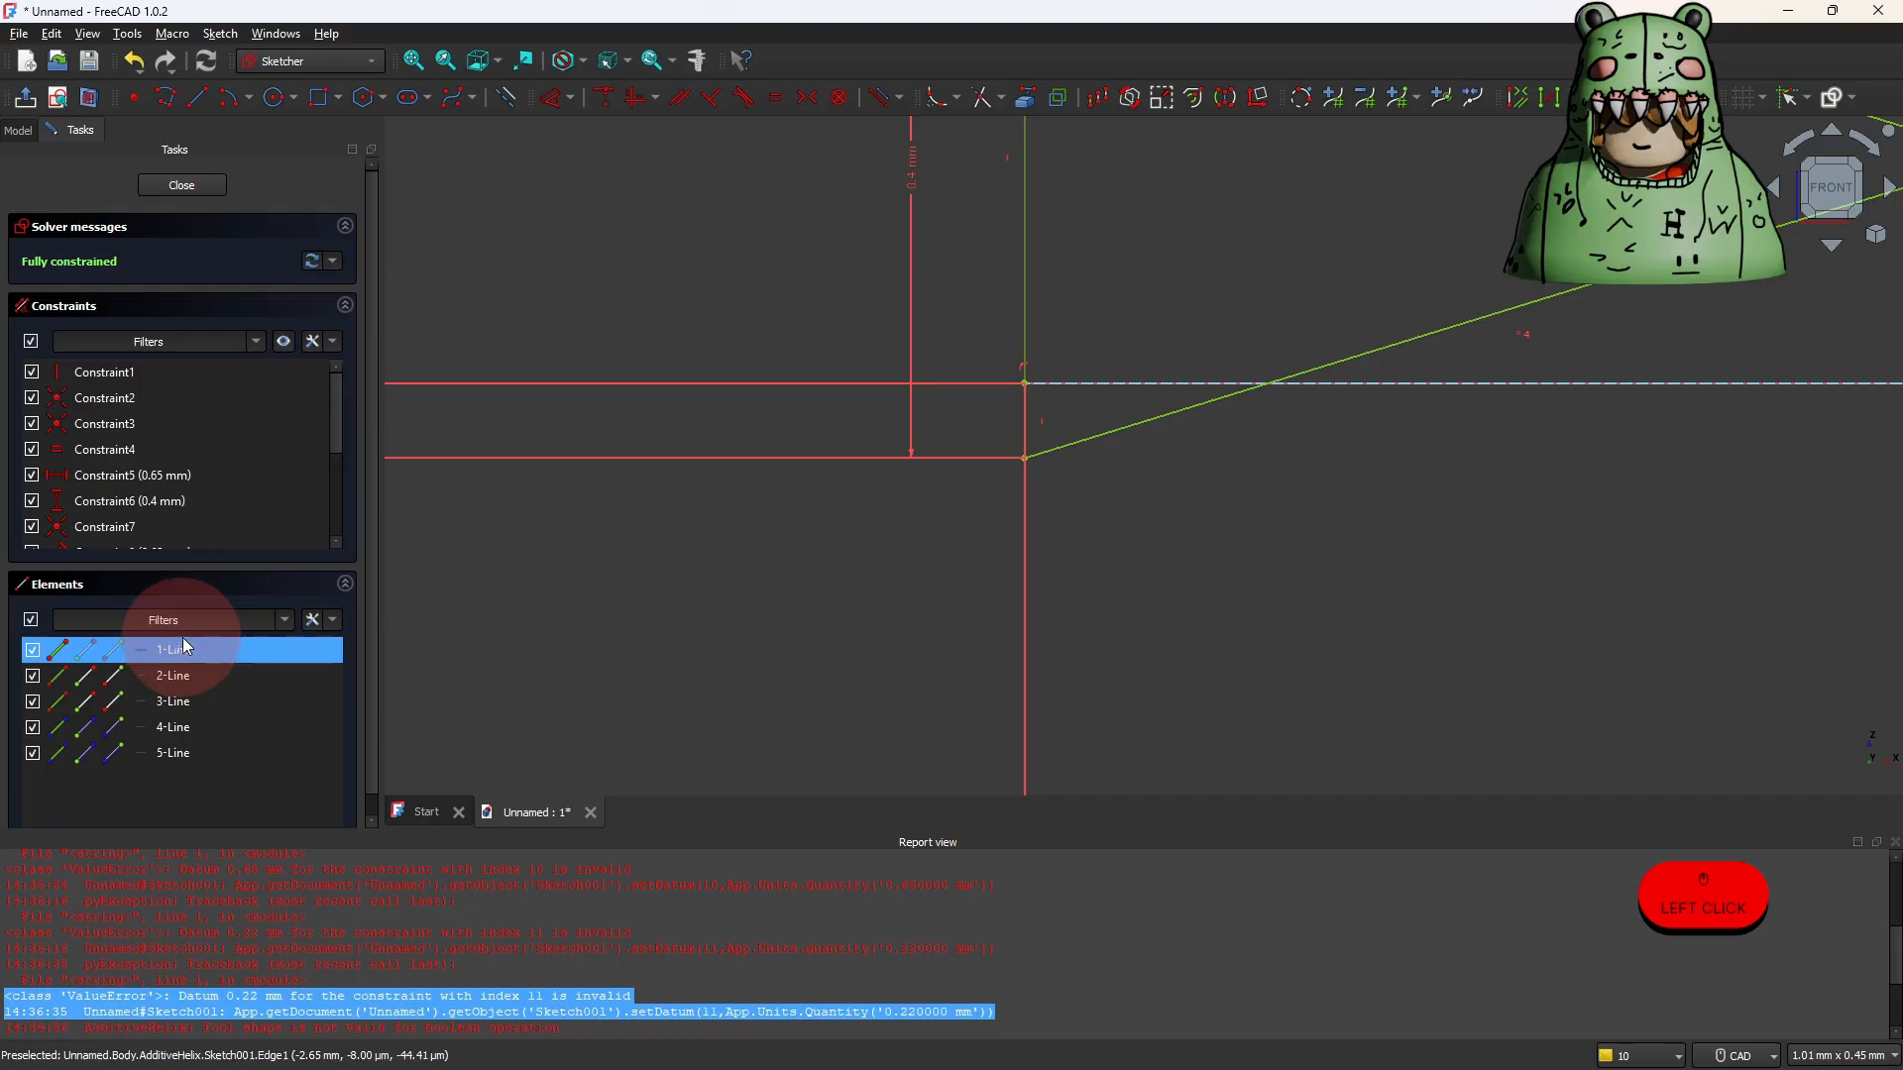
right_click(288, 650)
left_click(396, 637)
key("ctrl+z")
key("ctrl+z")
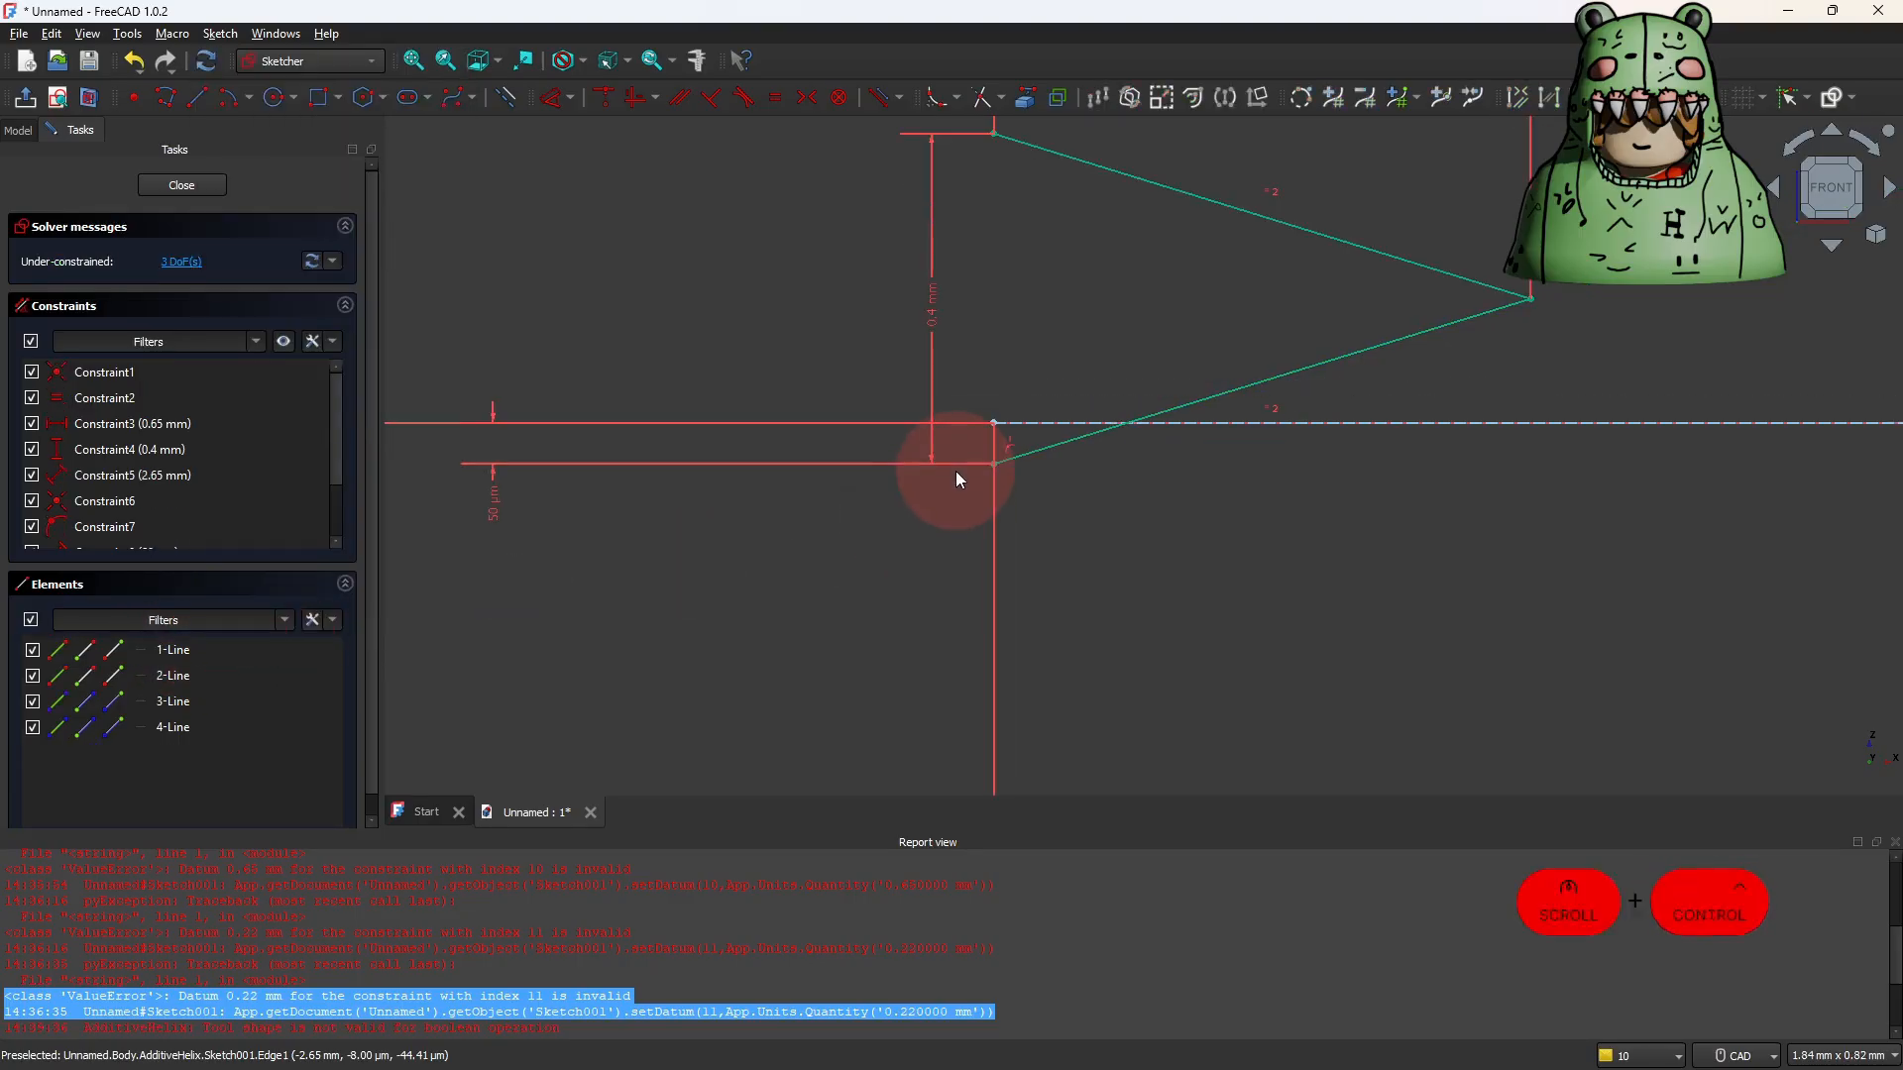
scroll(989, 450, "down", 2)
Hide the short vertical construction line and pull the detached triangle up away from the construction lines.
left_click(139, 727)
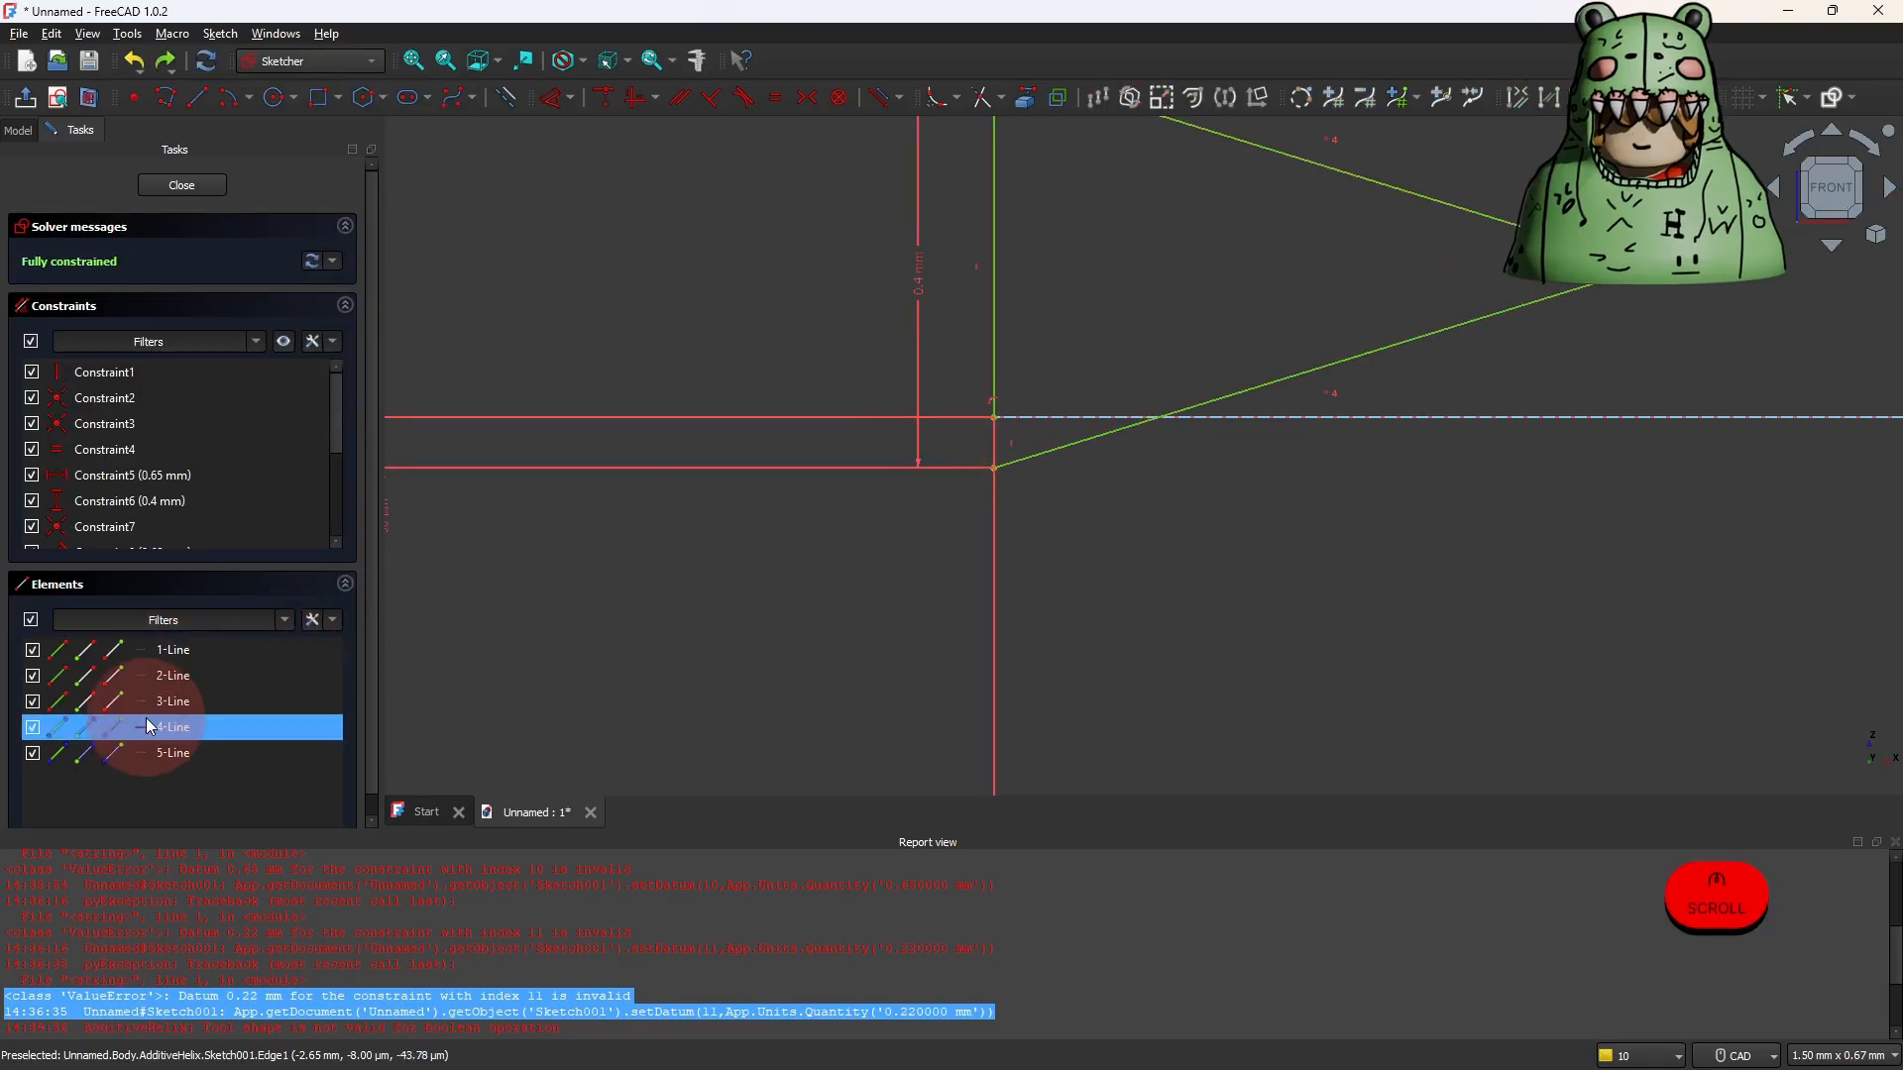
left_click(129, 752)
left_click(142, 736)
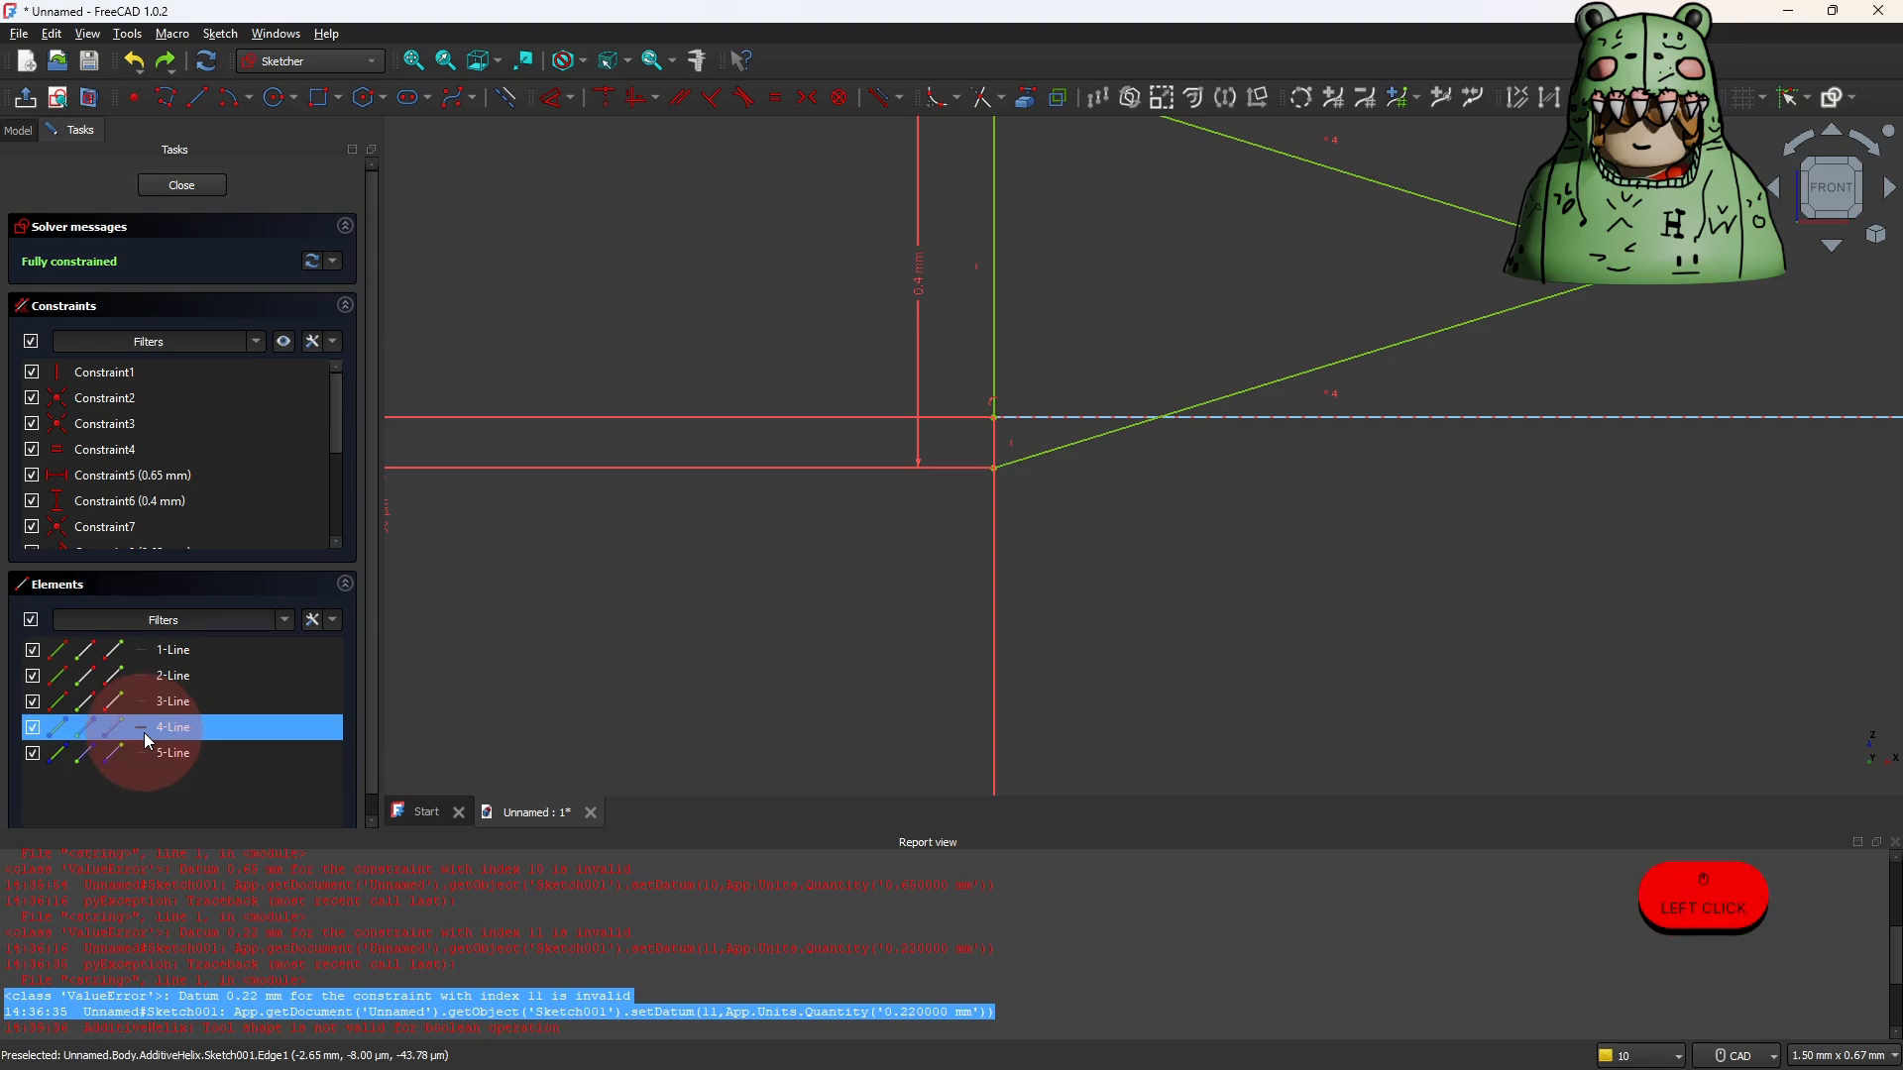
left_click(144, 760)
right_click(144, 760)
left_click(124, 756)
right_click(107, 755)
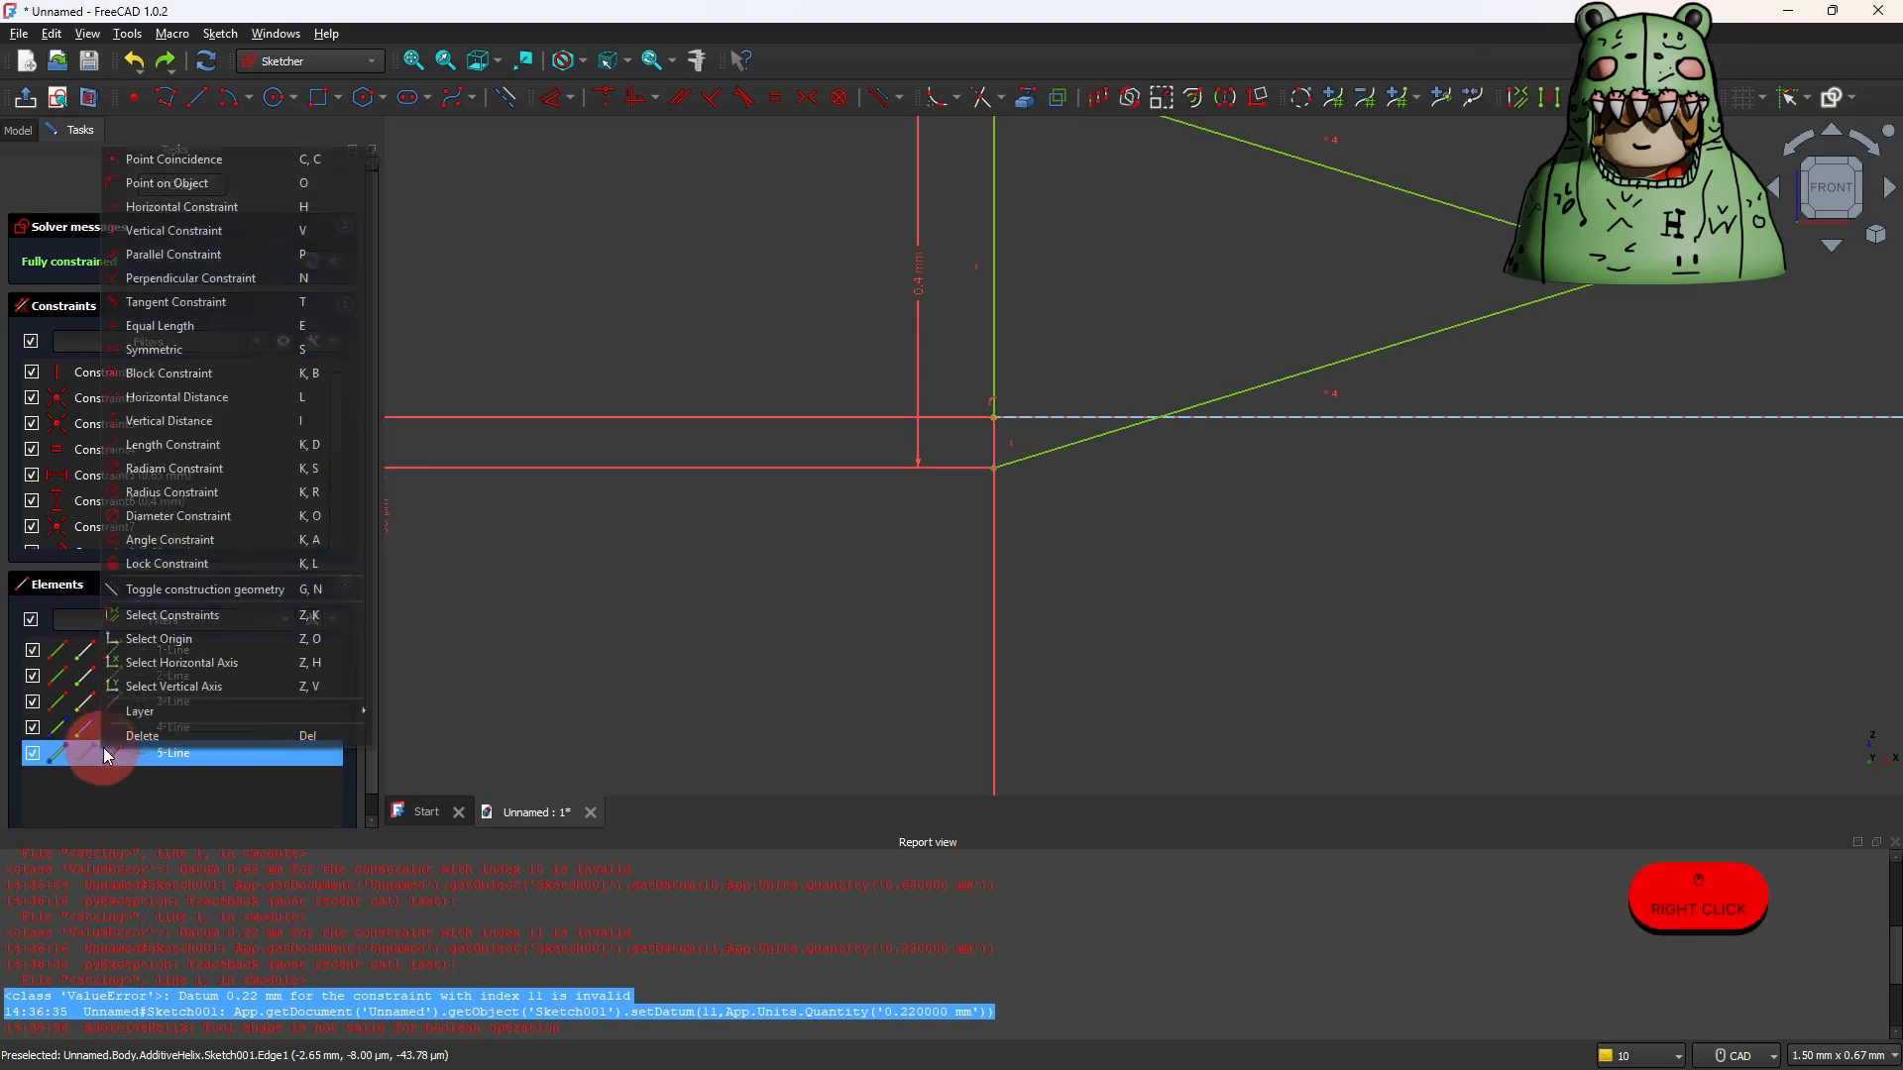
left_click(142, 735)
left_click_drag(994, 388, 998, 292)
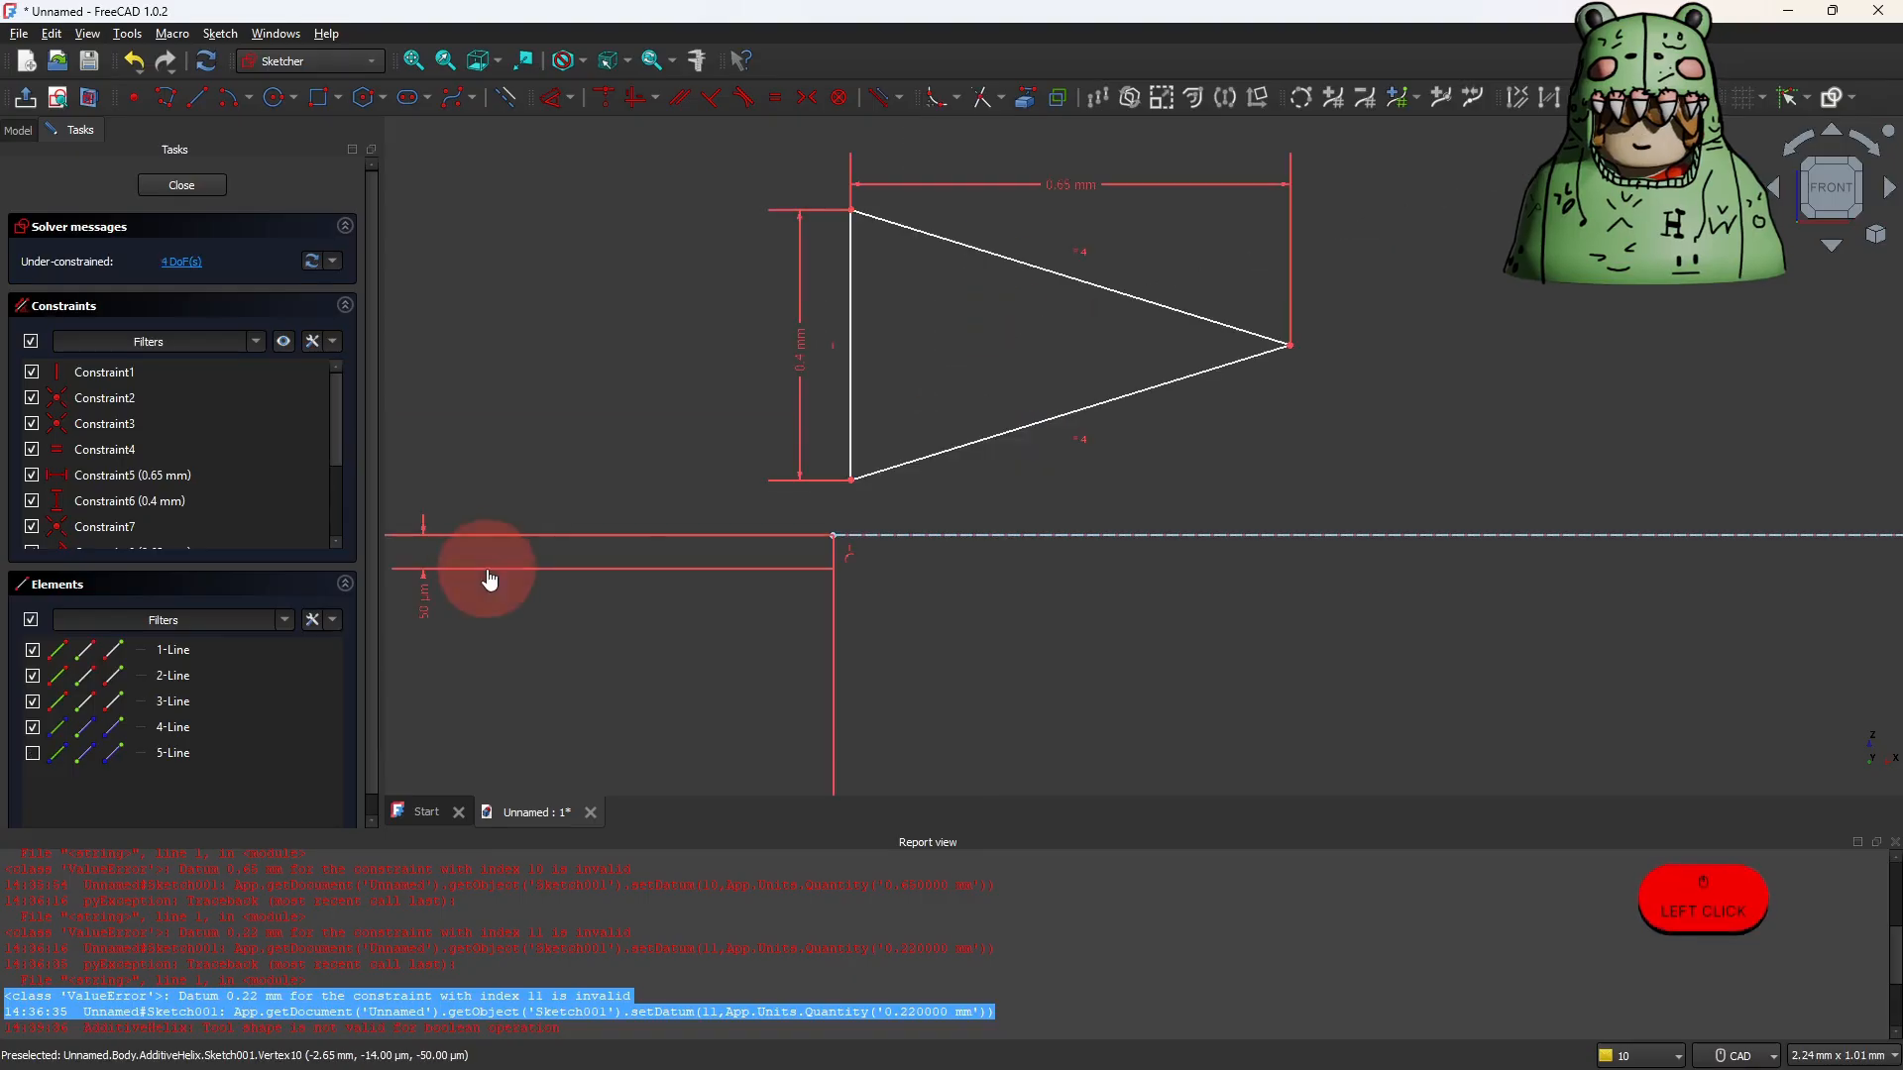
Delete the length dimension of the short vertical construction line.
middle_click_drag(489, 580, 731, 609)
double_click(588, 598)
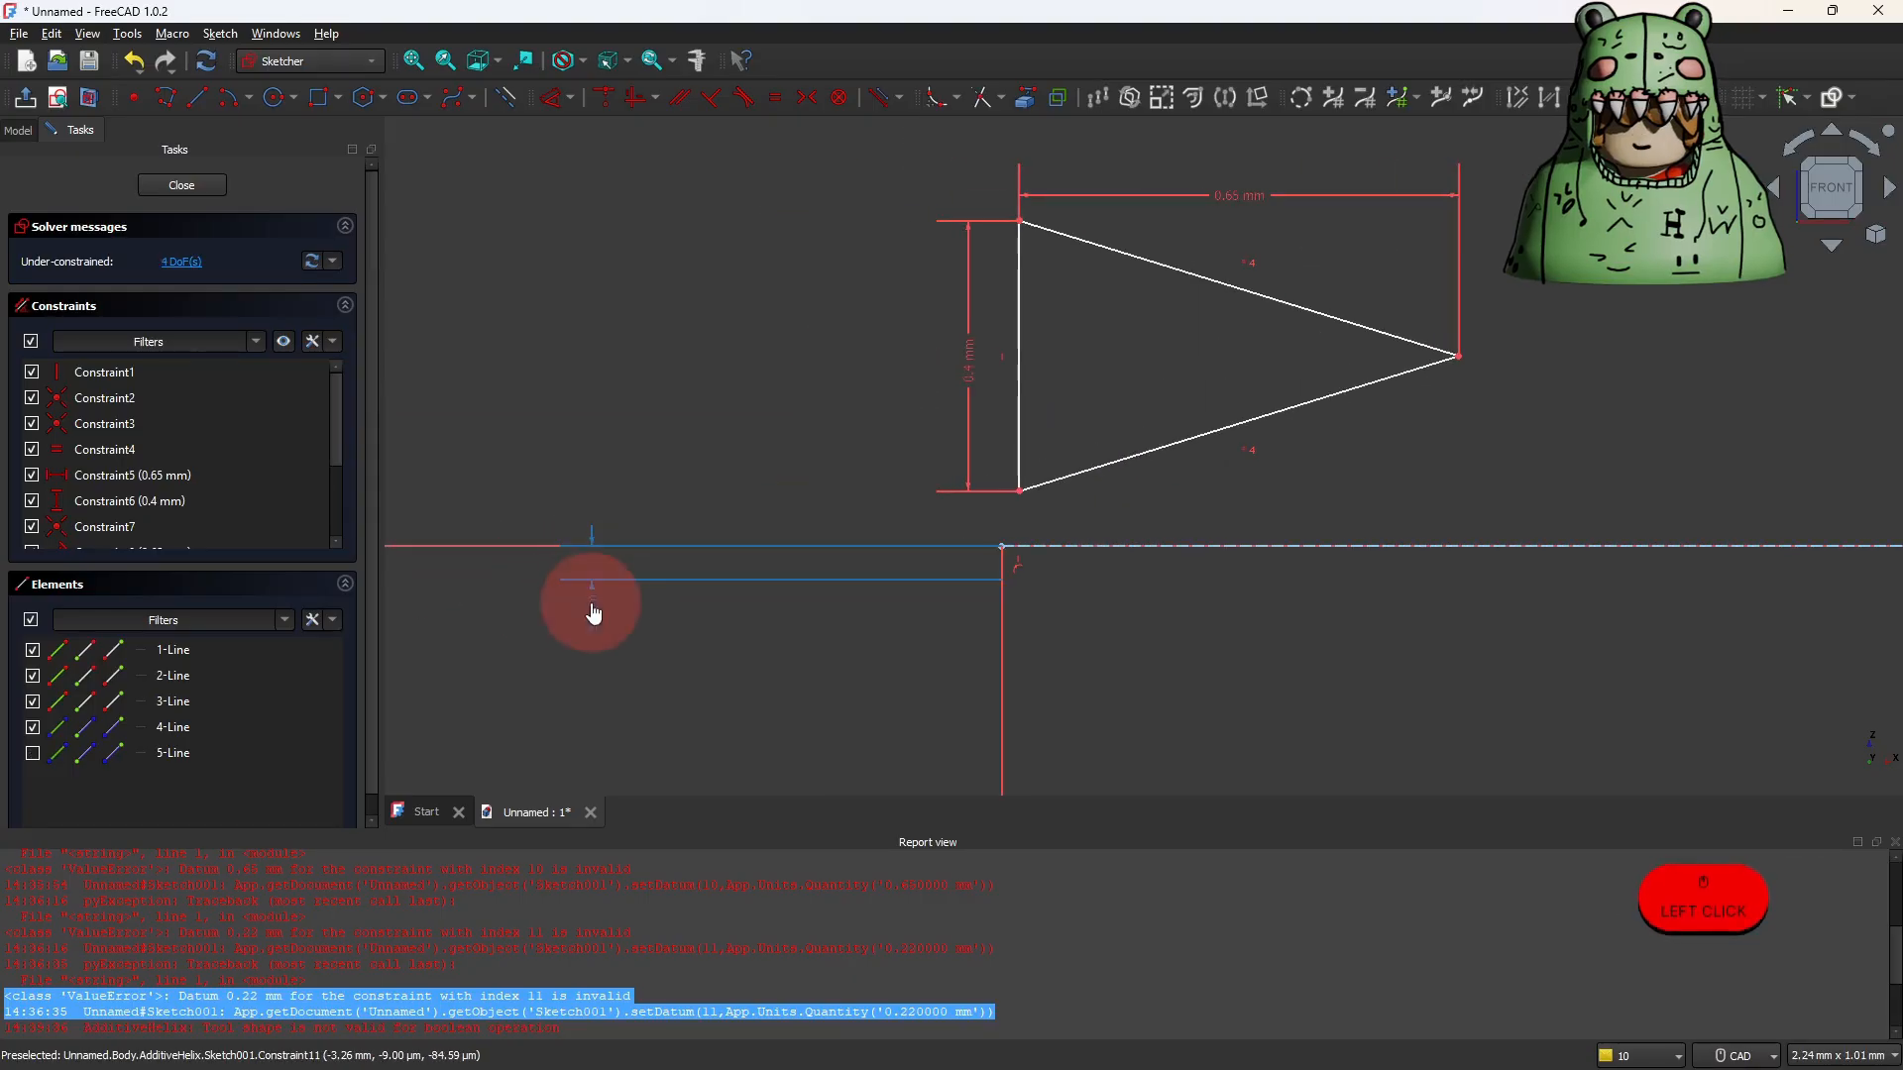
left_click(785, 720)
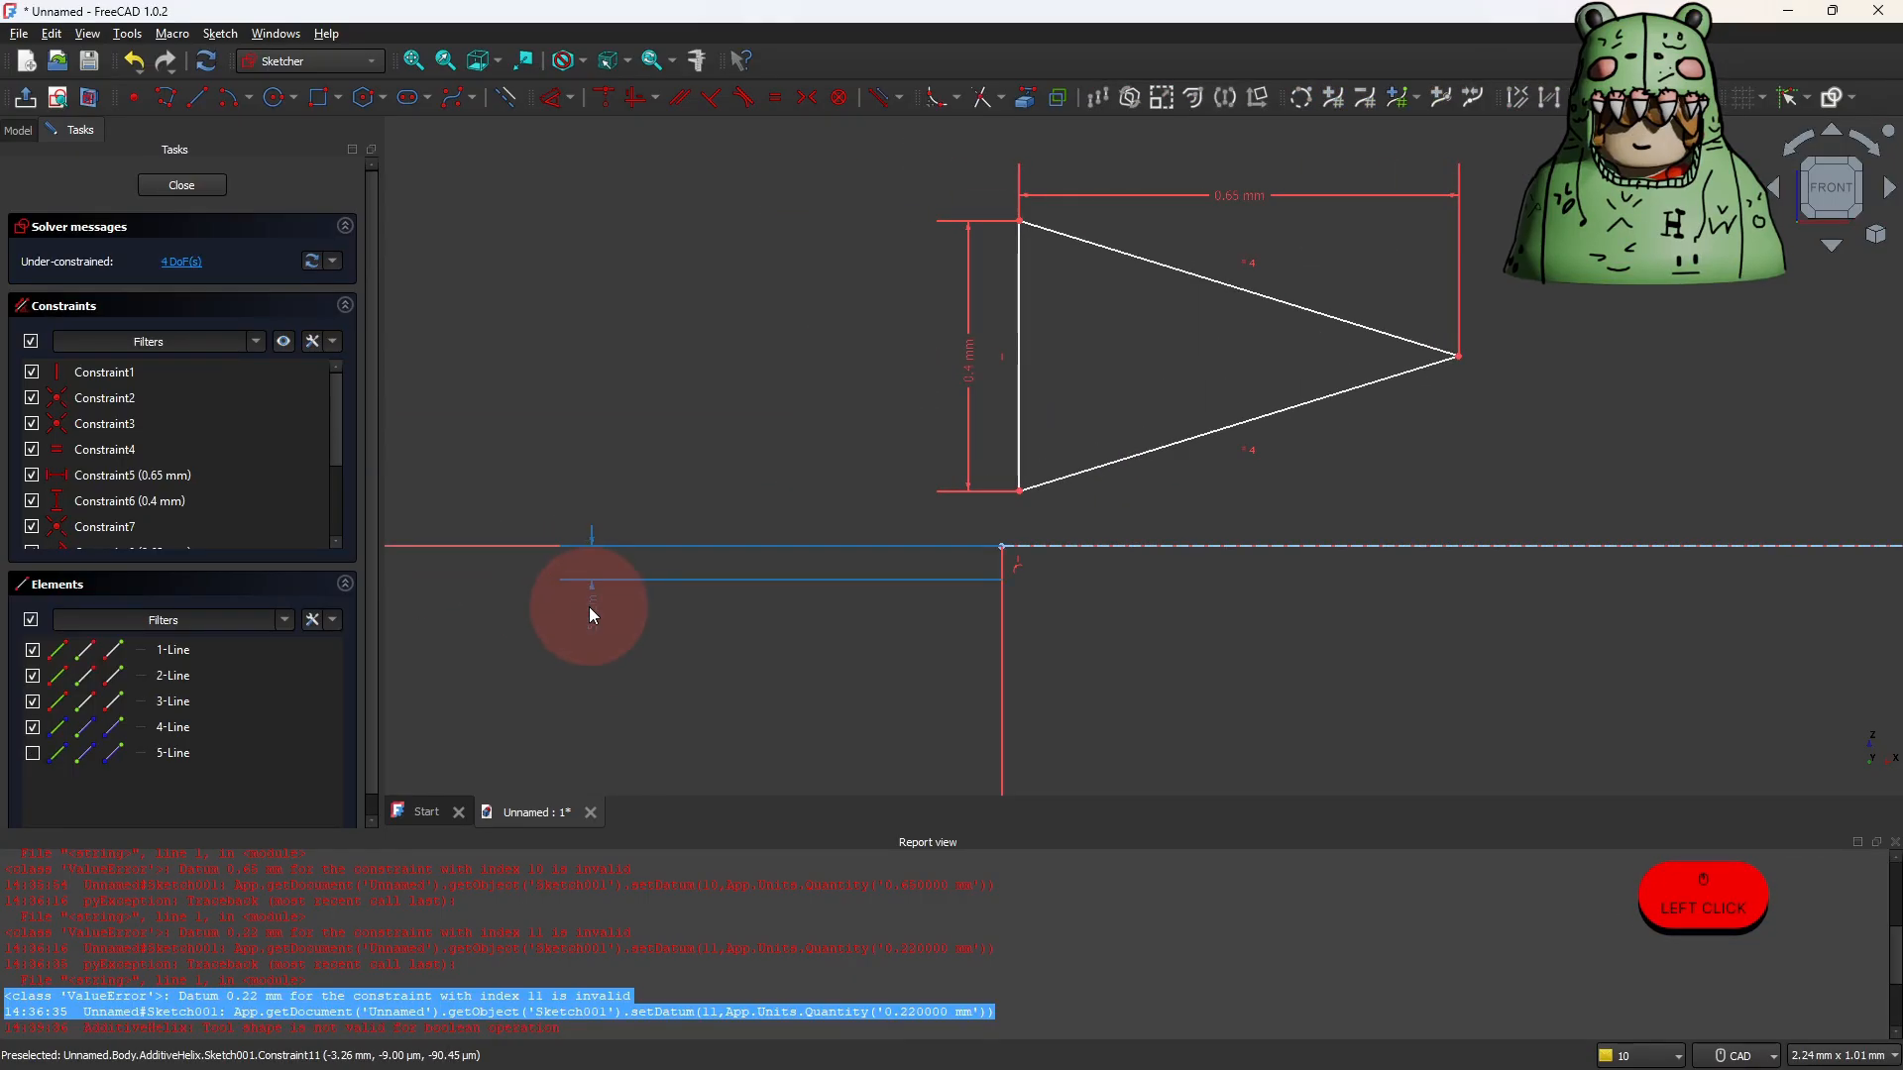
right_click(589, 606)
left_click(622, 722)
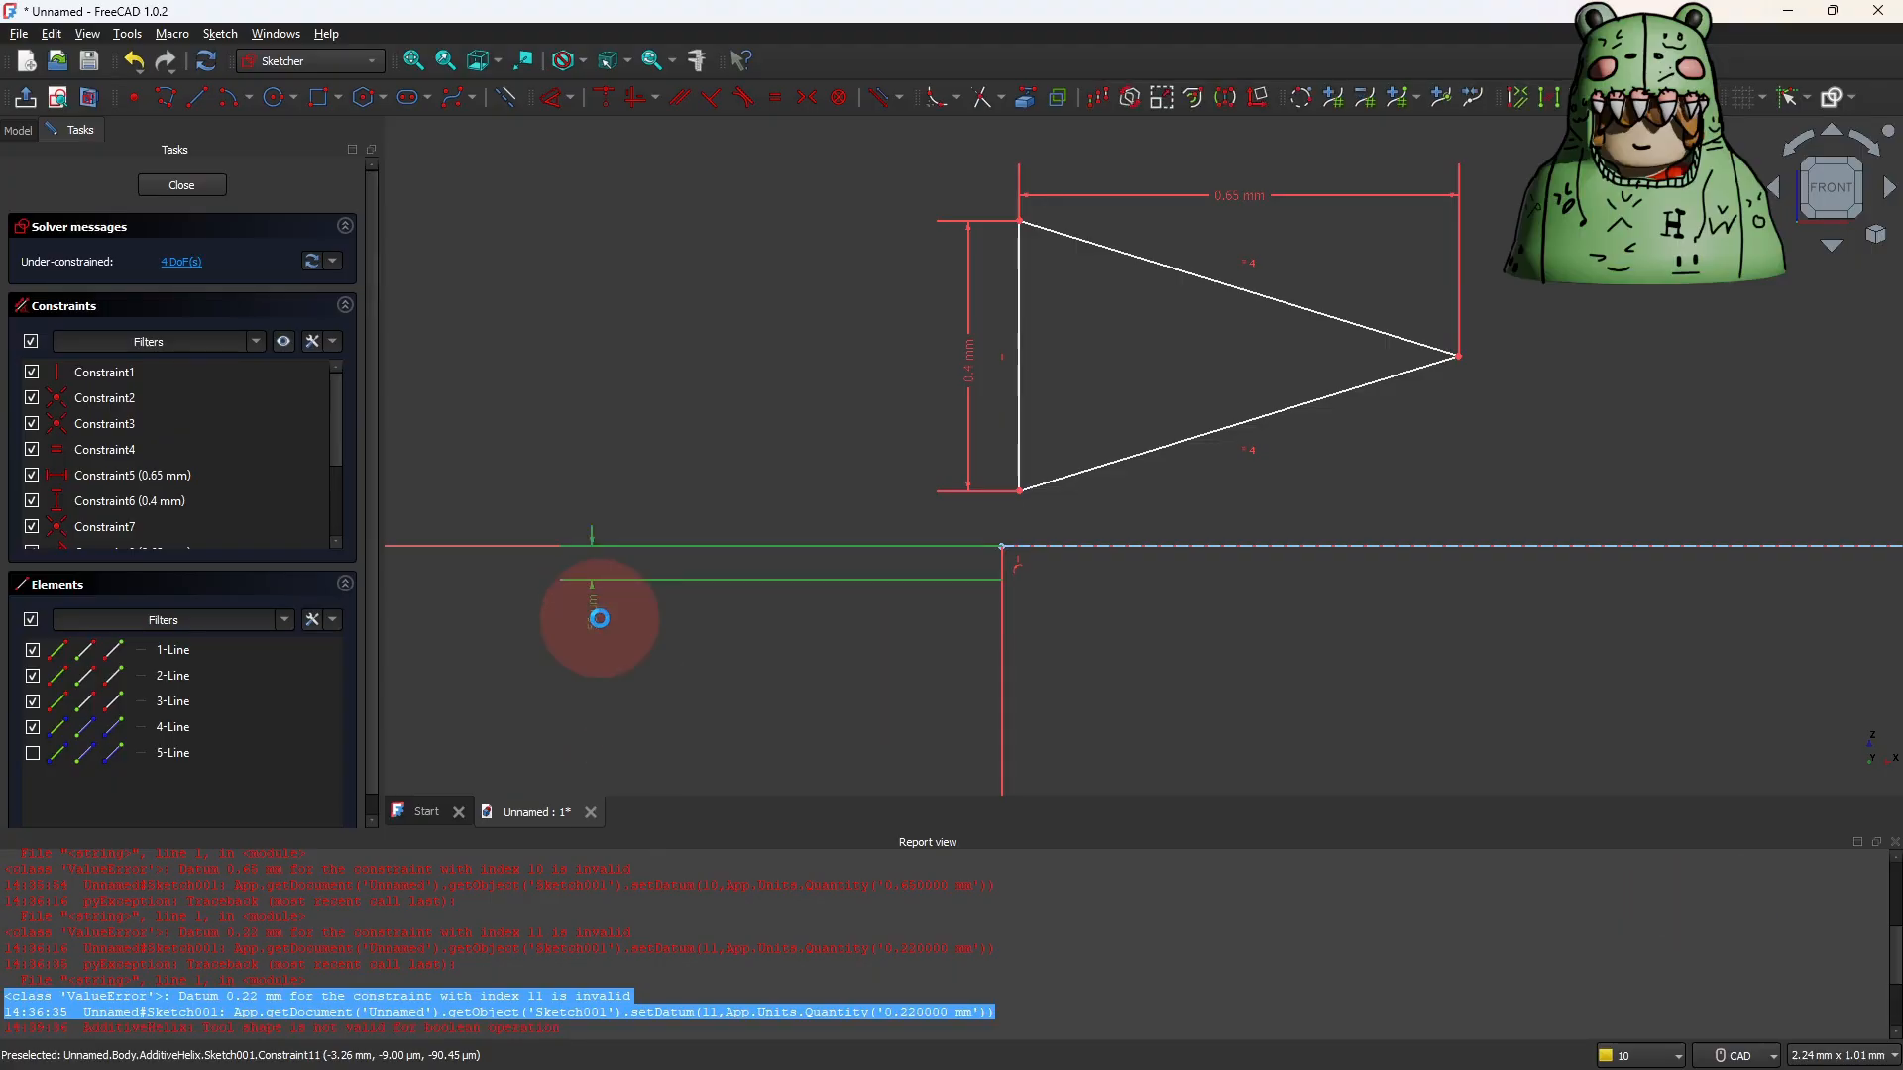
key("Delete")
Constrain the triangle's lower-left corner coincident with the end of the horizontal construction line and close the sketch.
scroll(1071, 600, "up", 3)
middle_click_drag(1020, 555, 1018, 620)
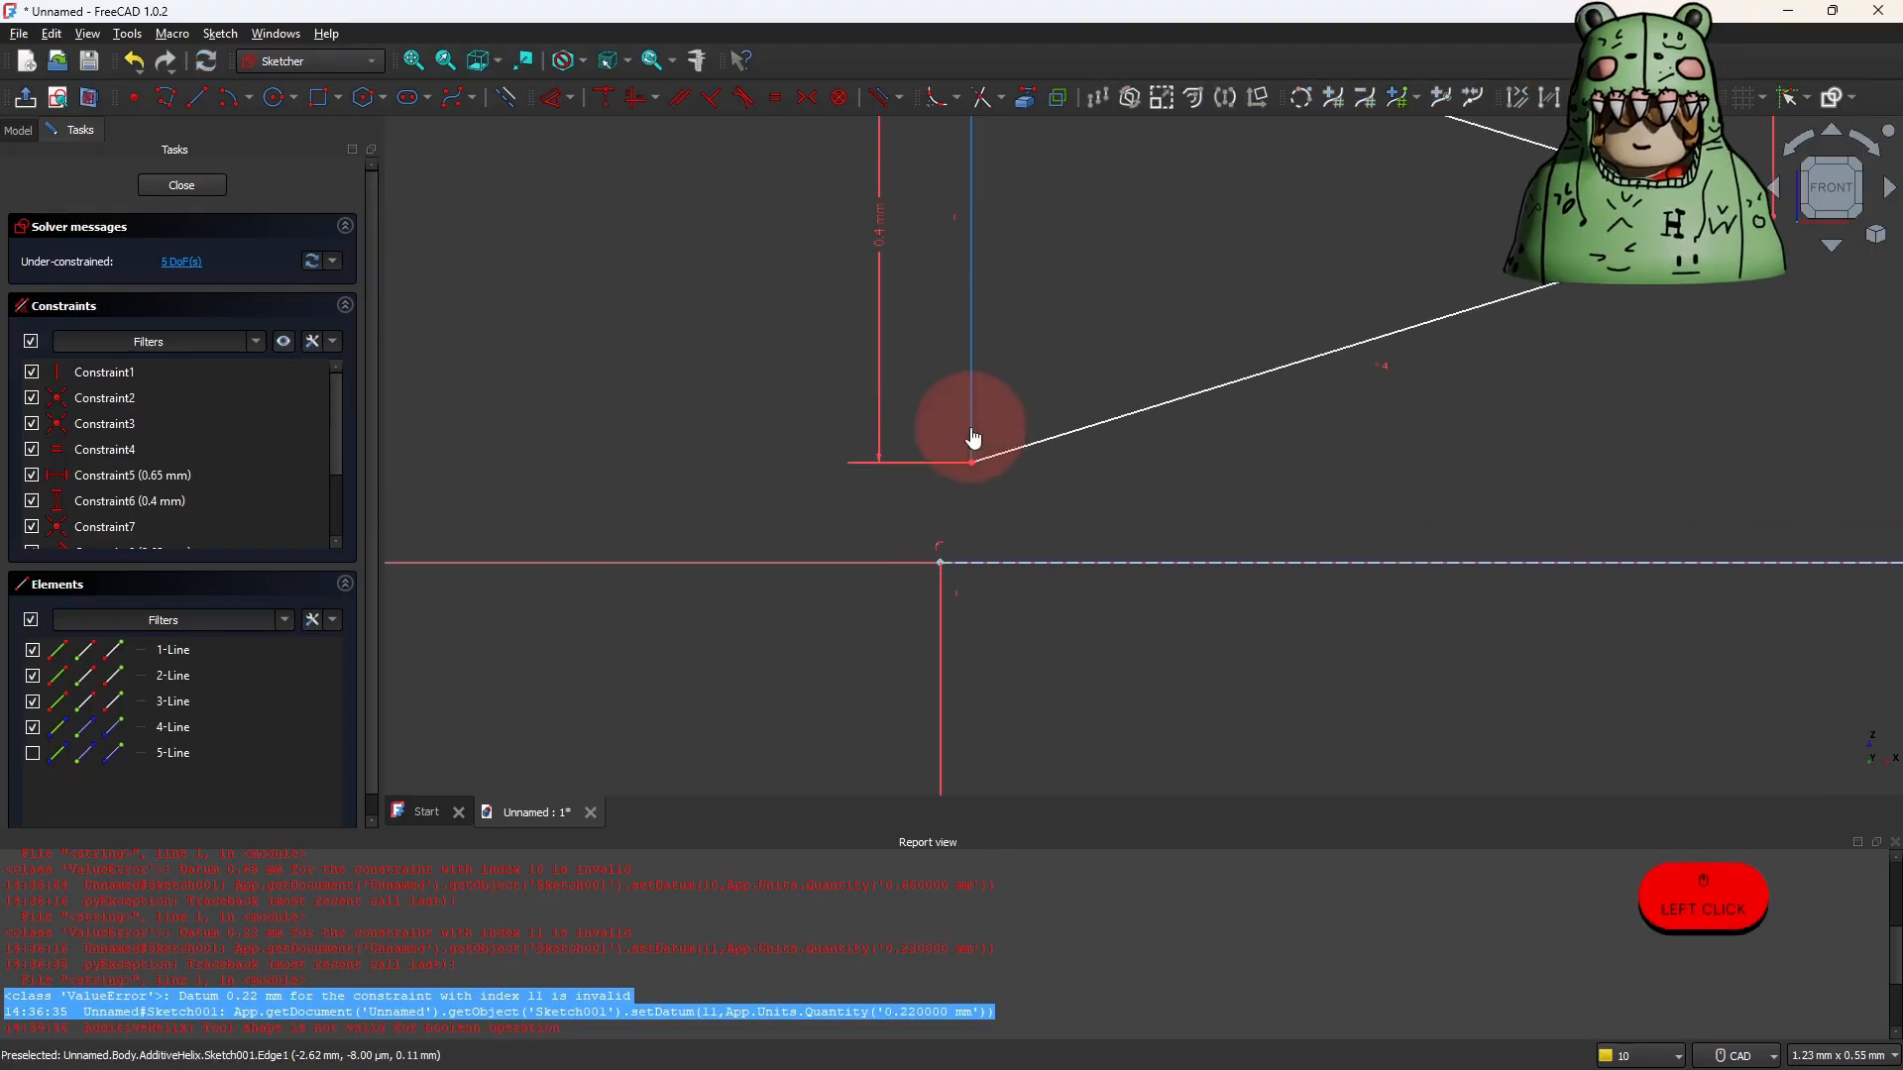
left_click_drag(972, 438, 920, 425)
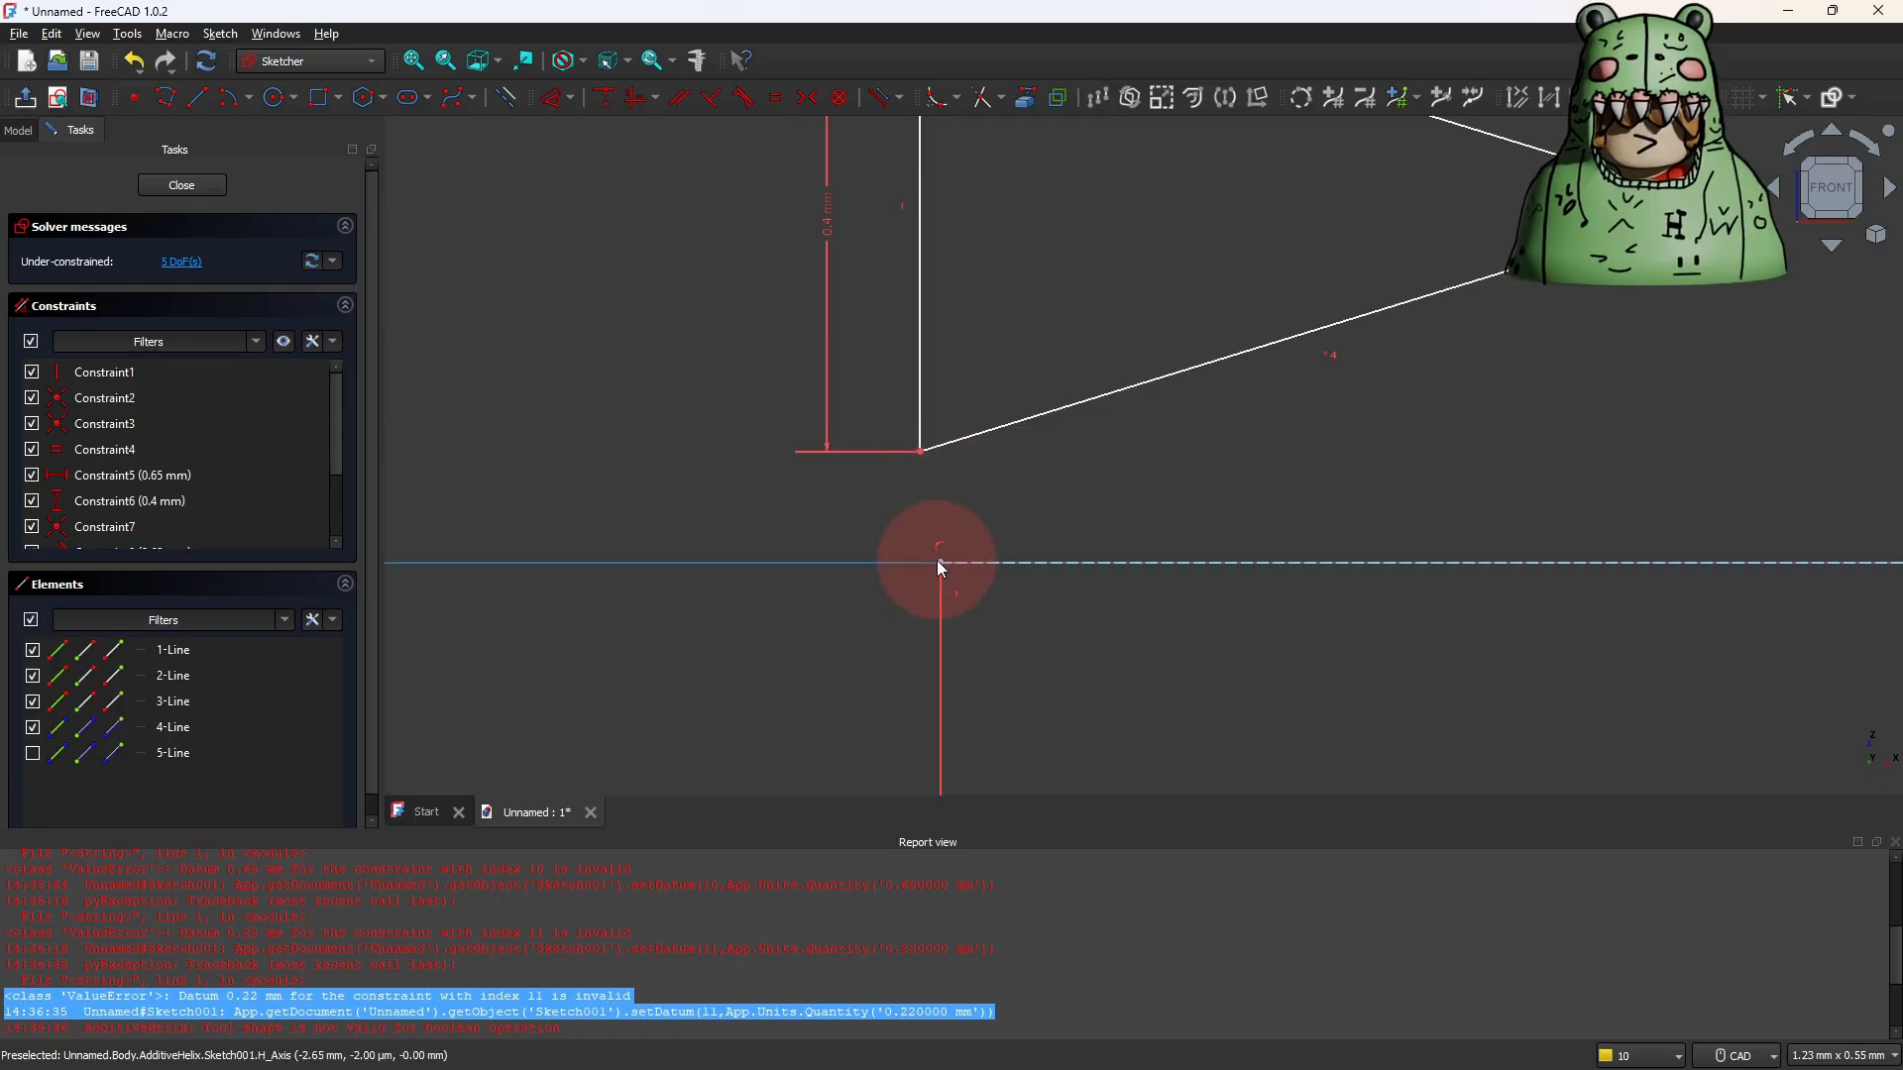
left_click(938, 562)
left_click(920, 451)
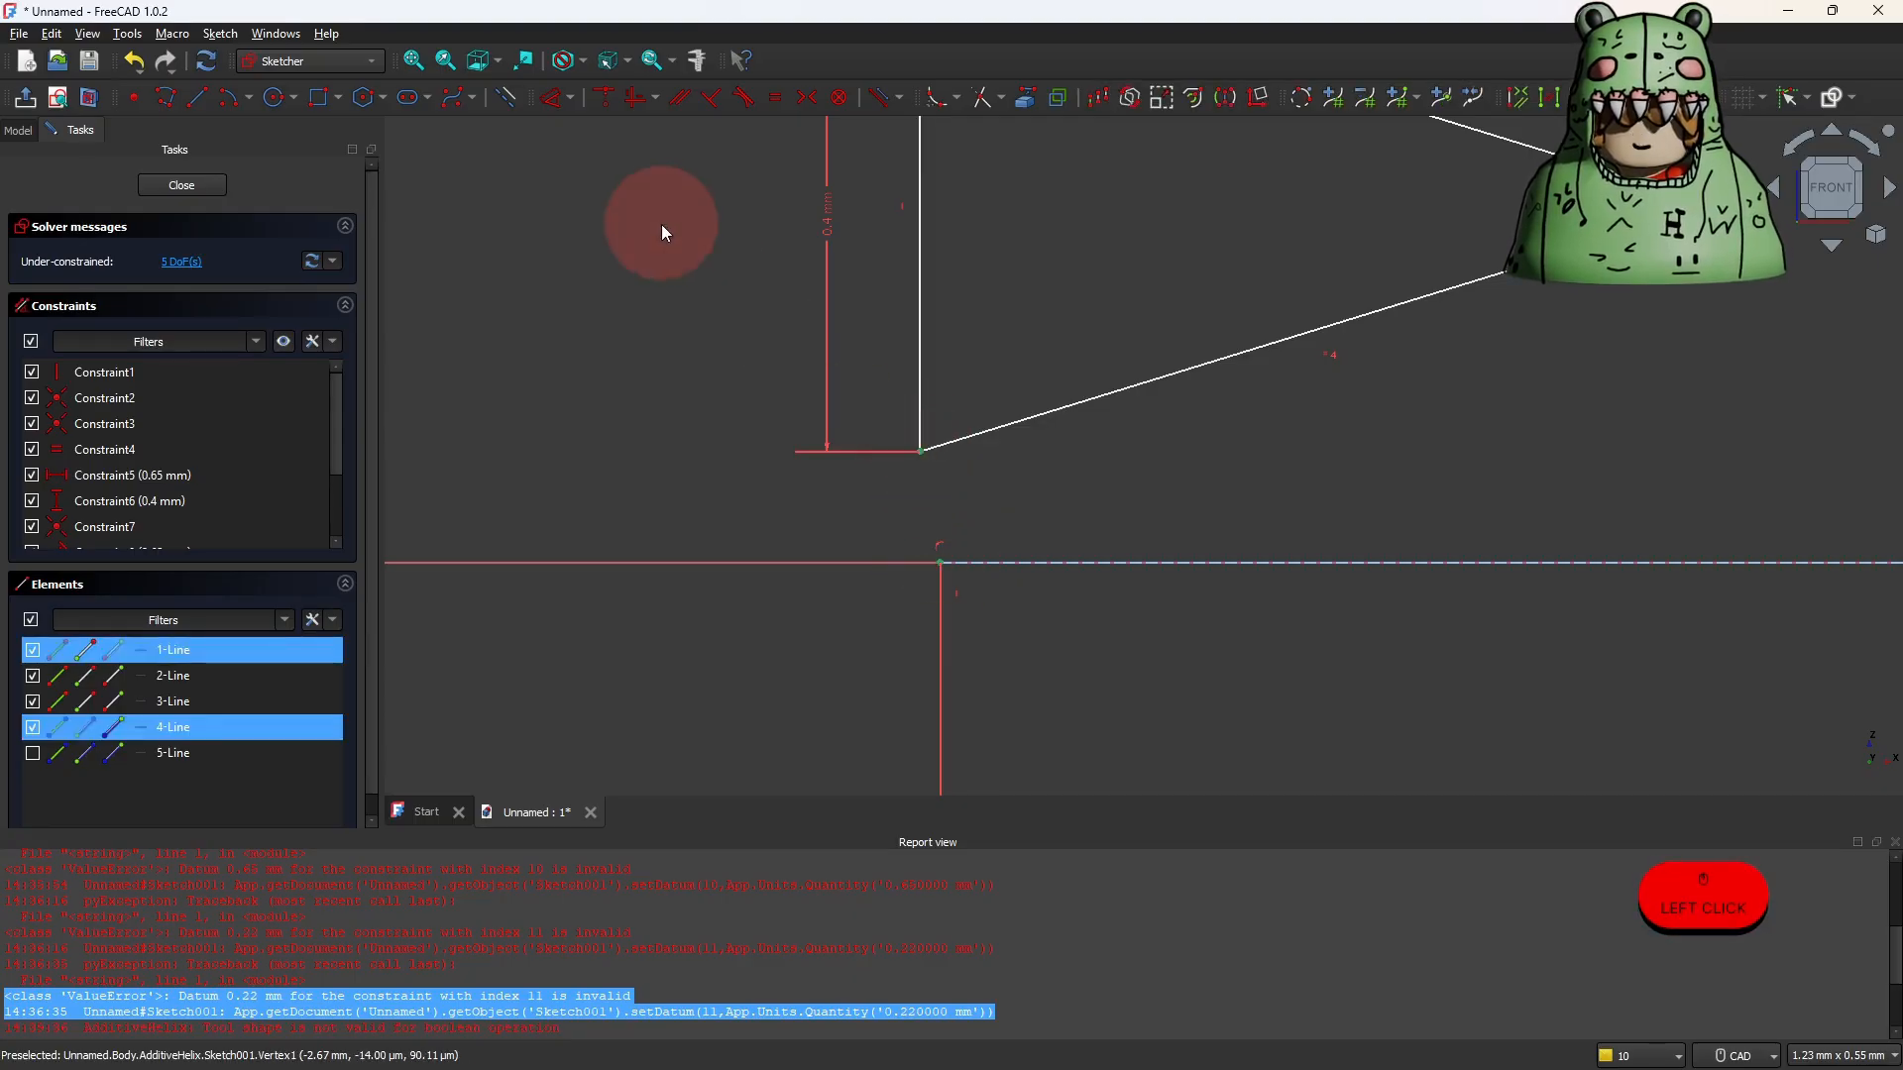
left_click(607, 103)
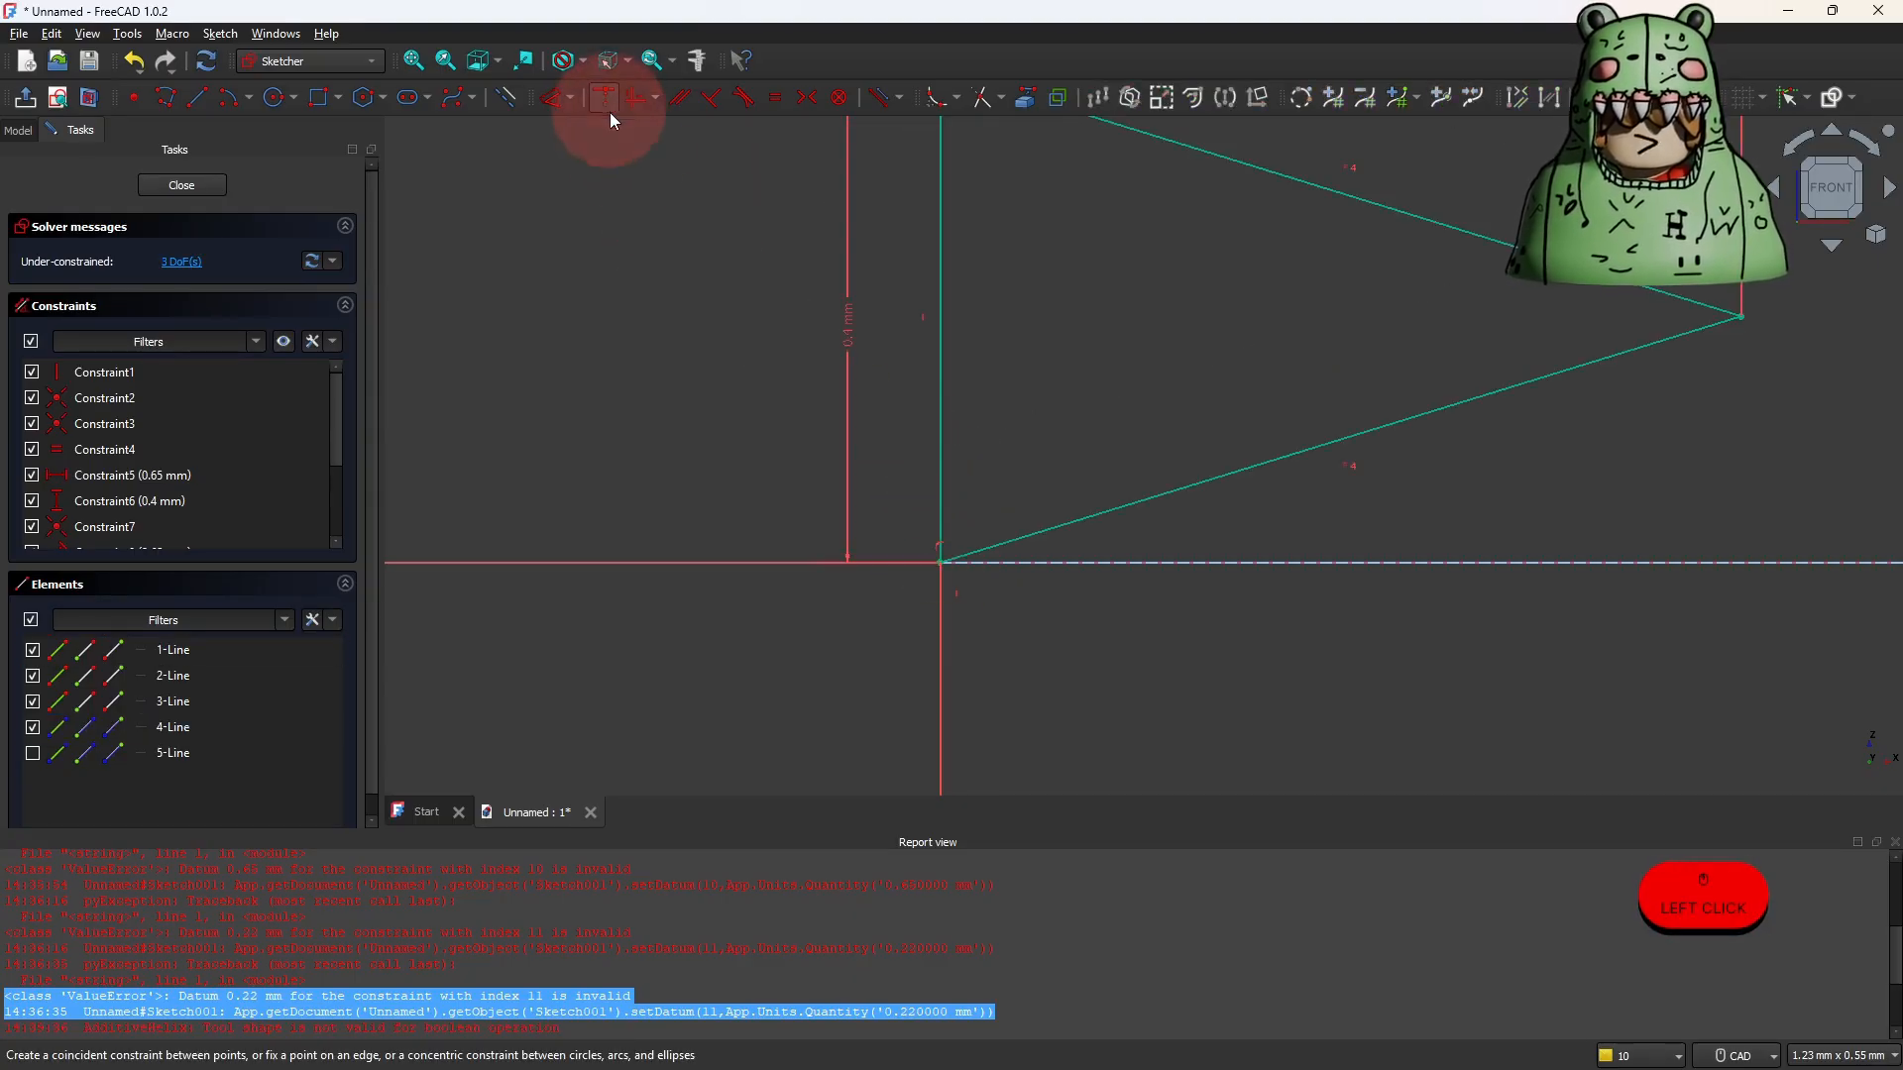
scroll(733, 448, "down", 2)
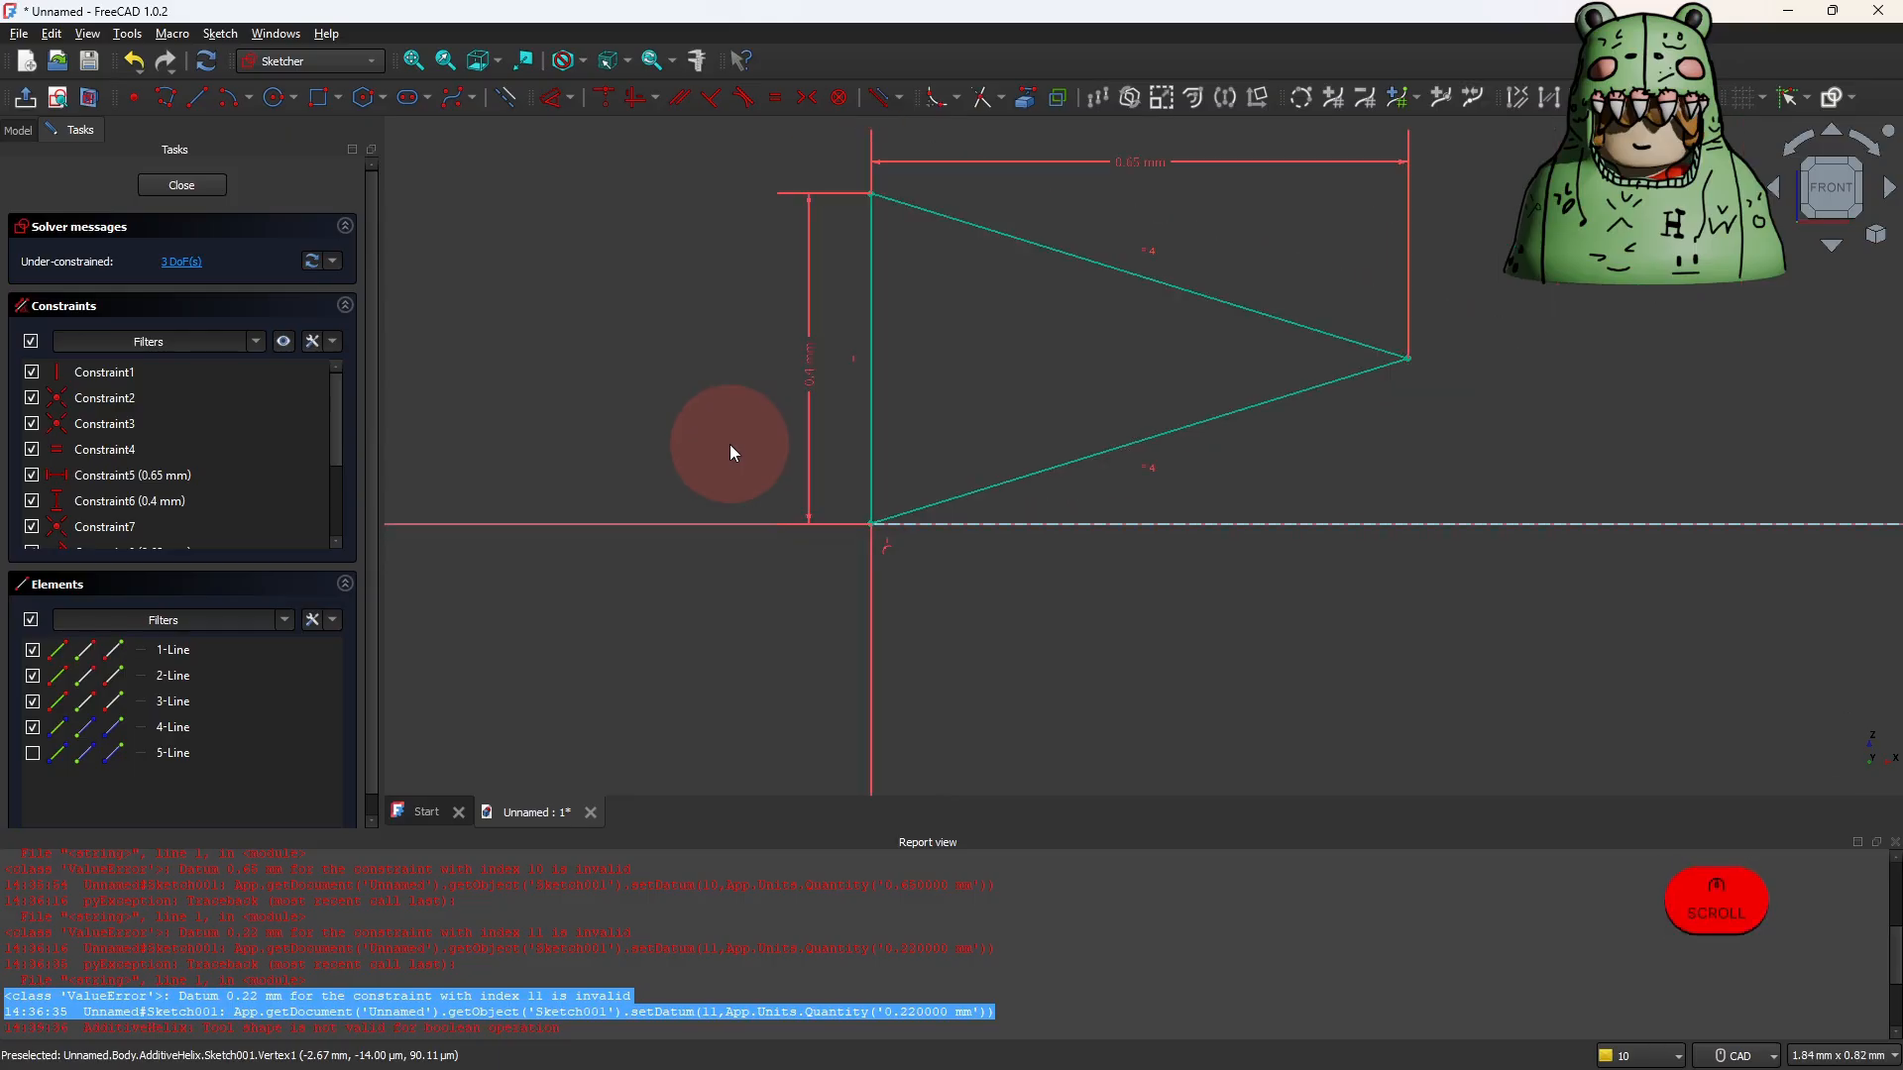
left_click(25, 96)
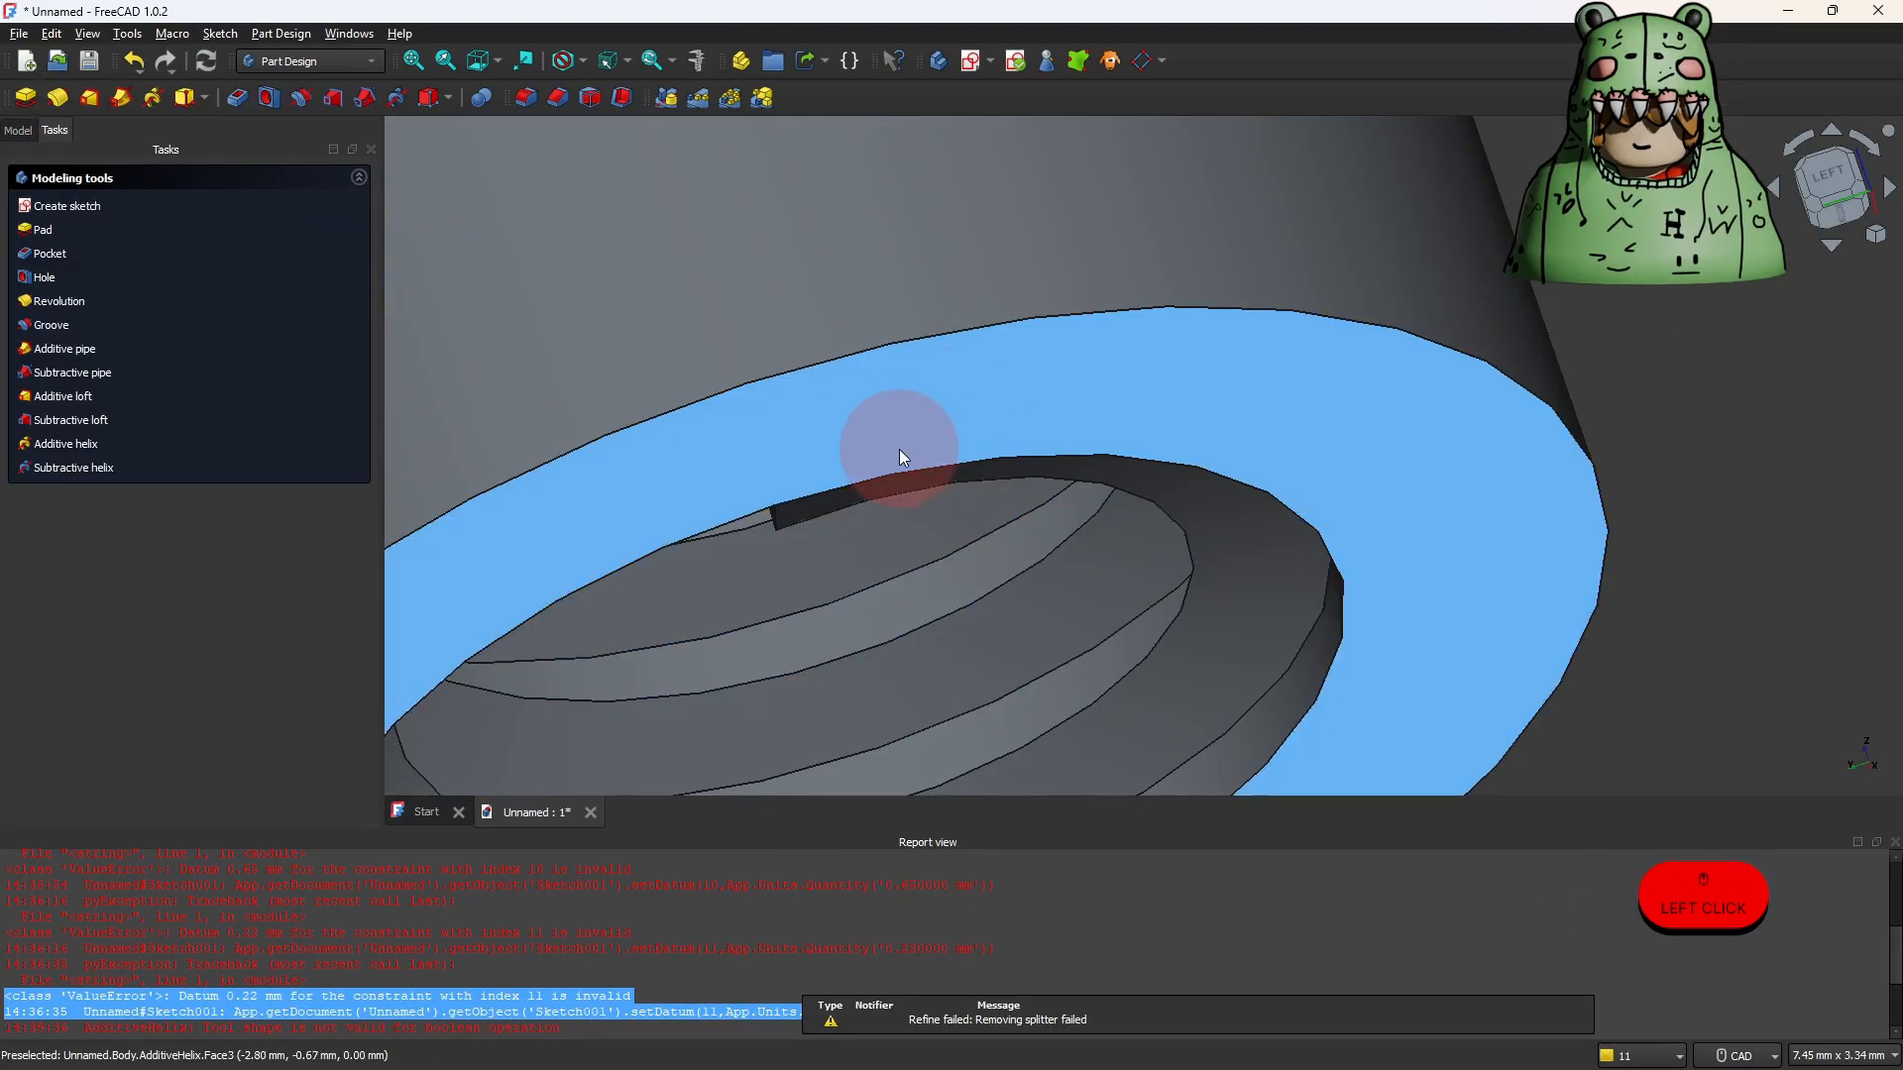
Examine the rebuilt helical thread inside the cylinder's hole and the whole body from below.
middle_click_drag(892, 446, 781, 391, "shift")
right_click_drag(781, 390, 765, 437, "shift")
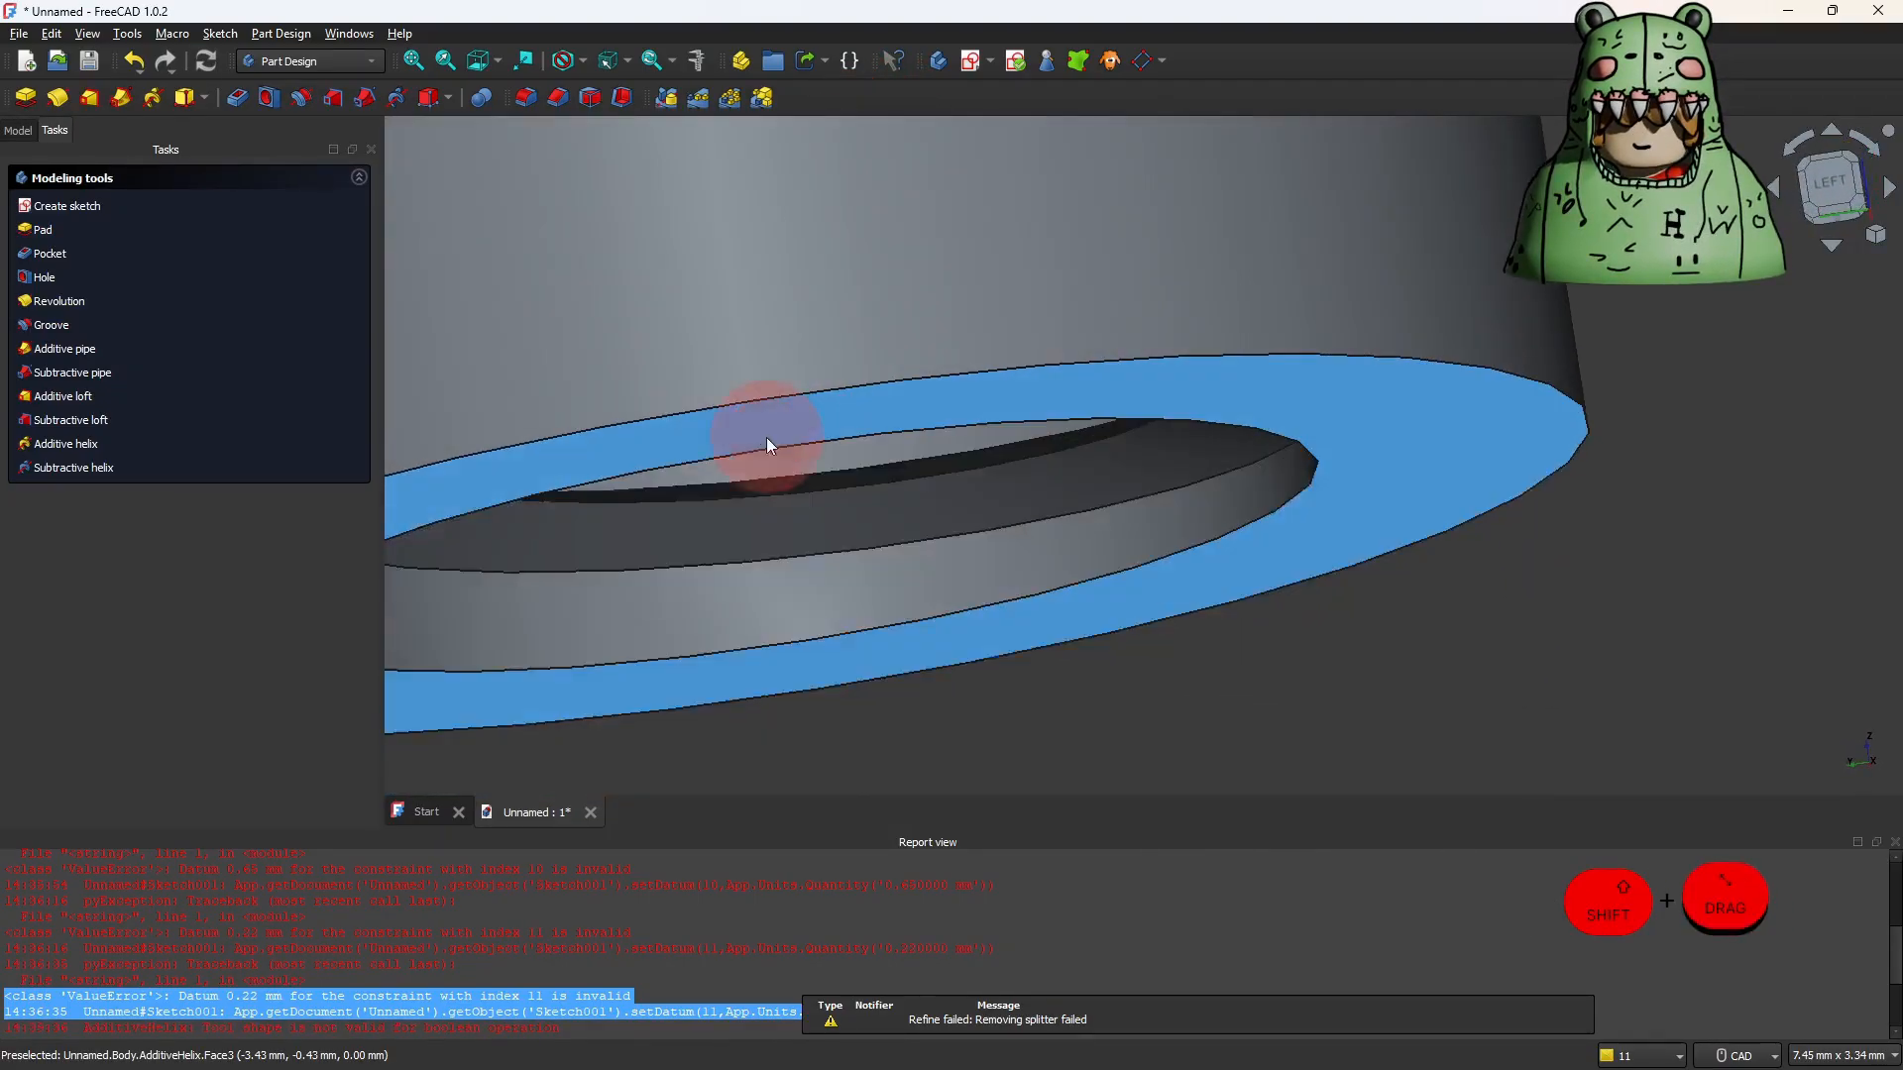
scroll(780, 437, "down", 5)
right_click_drag(1101, 417, 901, 380, "ctrl")
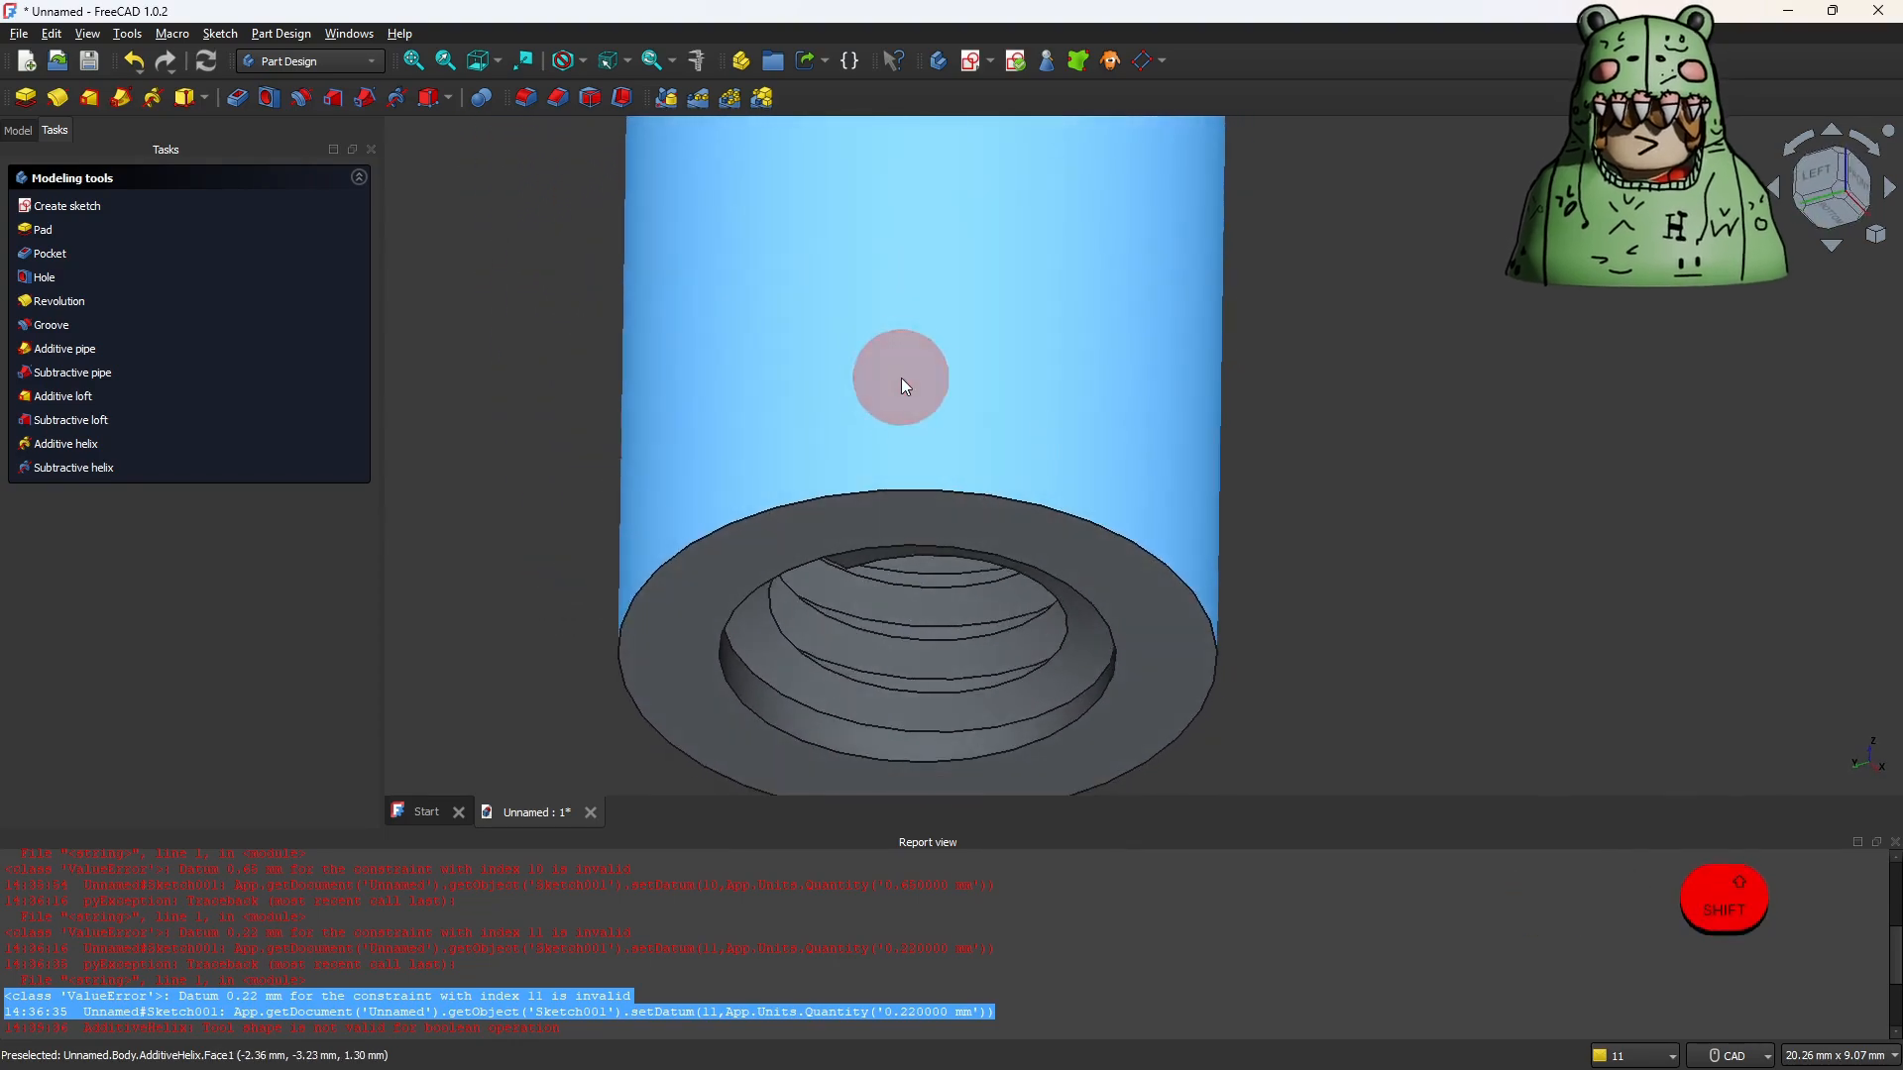
scroll(938, 459, "down", 3)
middle_click_drag(963, 463, 896, 612)
scroll(948, 547, "down", 2)
scroll(896, 611, "down", 4)
scroll(900, 575, "up", 2)
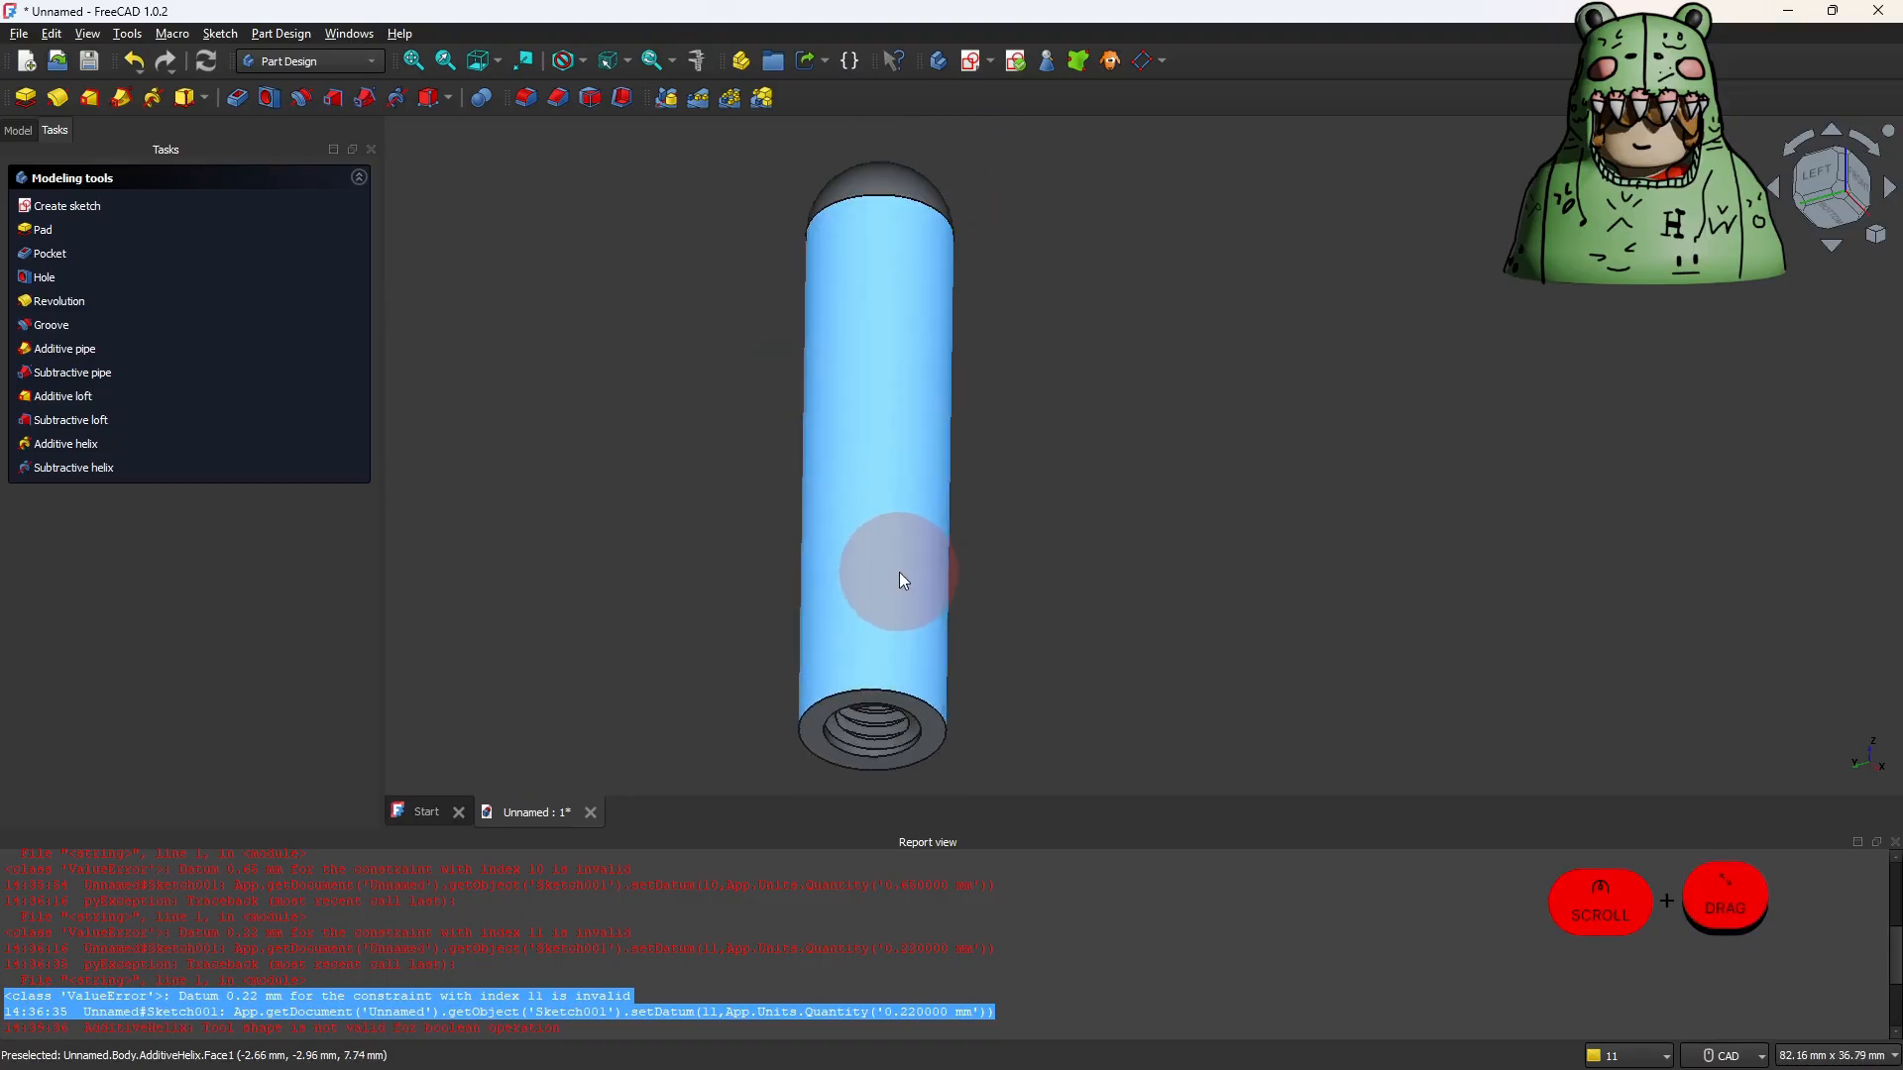
Start exporting the model as a 3D Manufacturing Format (*.3mf) file.
left_click(19, 33)
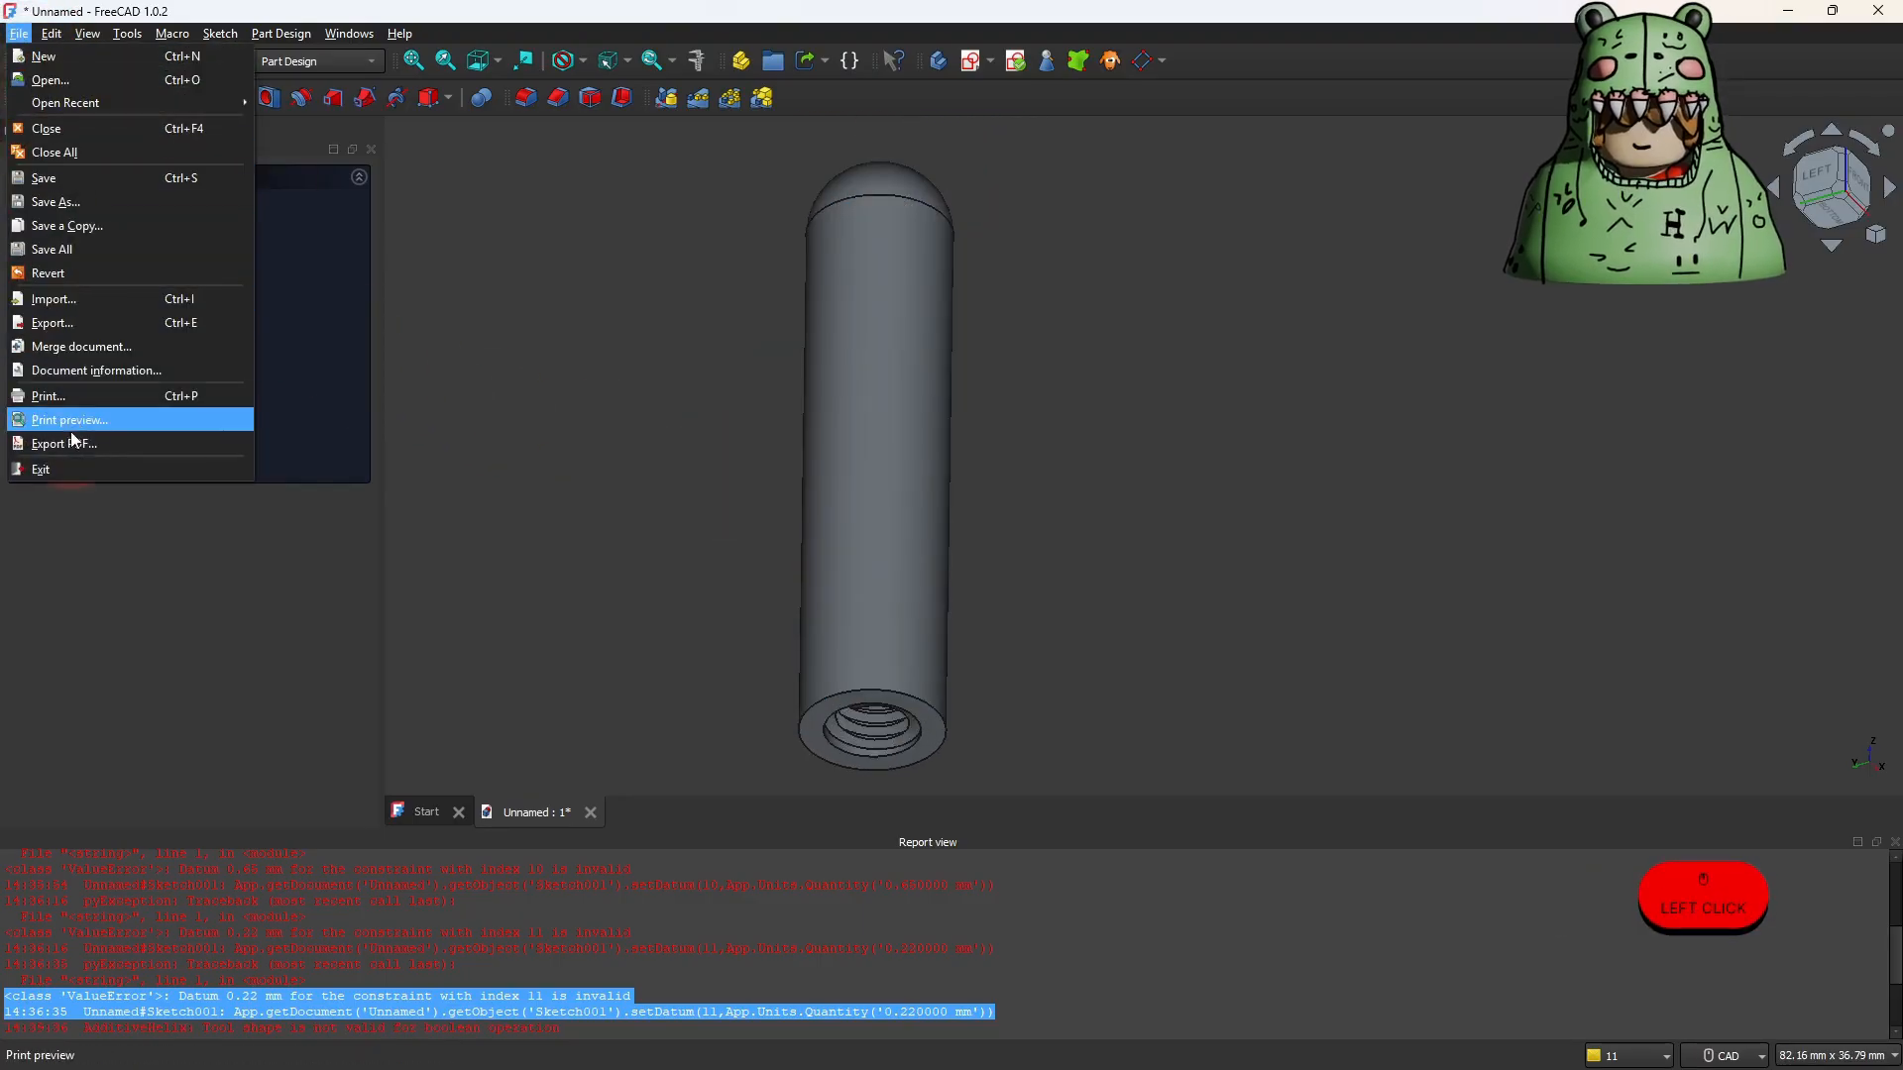
left_click(94, 327)
left_click(342, 442)
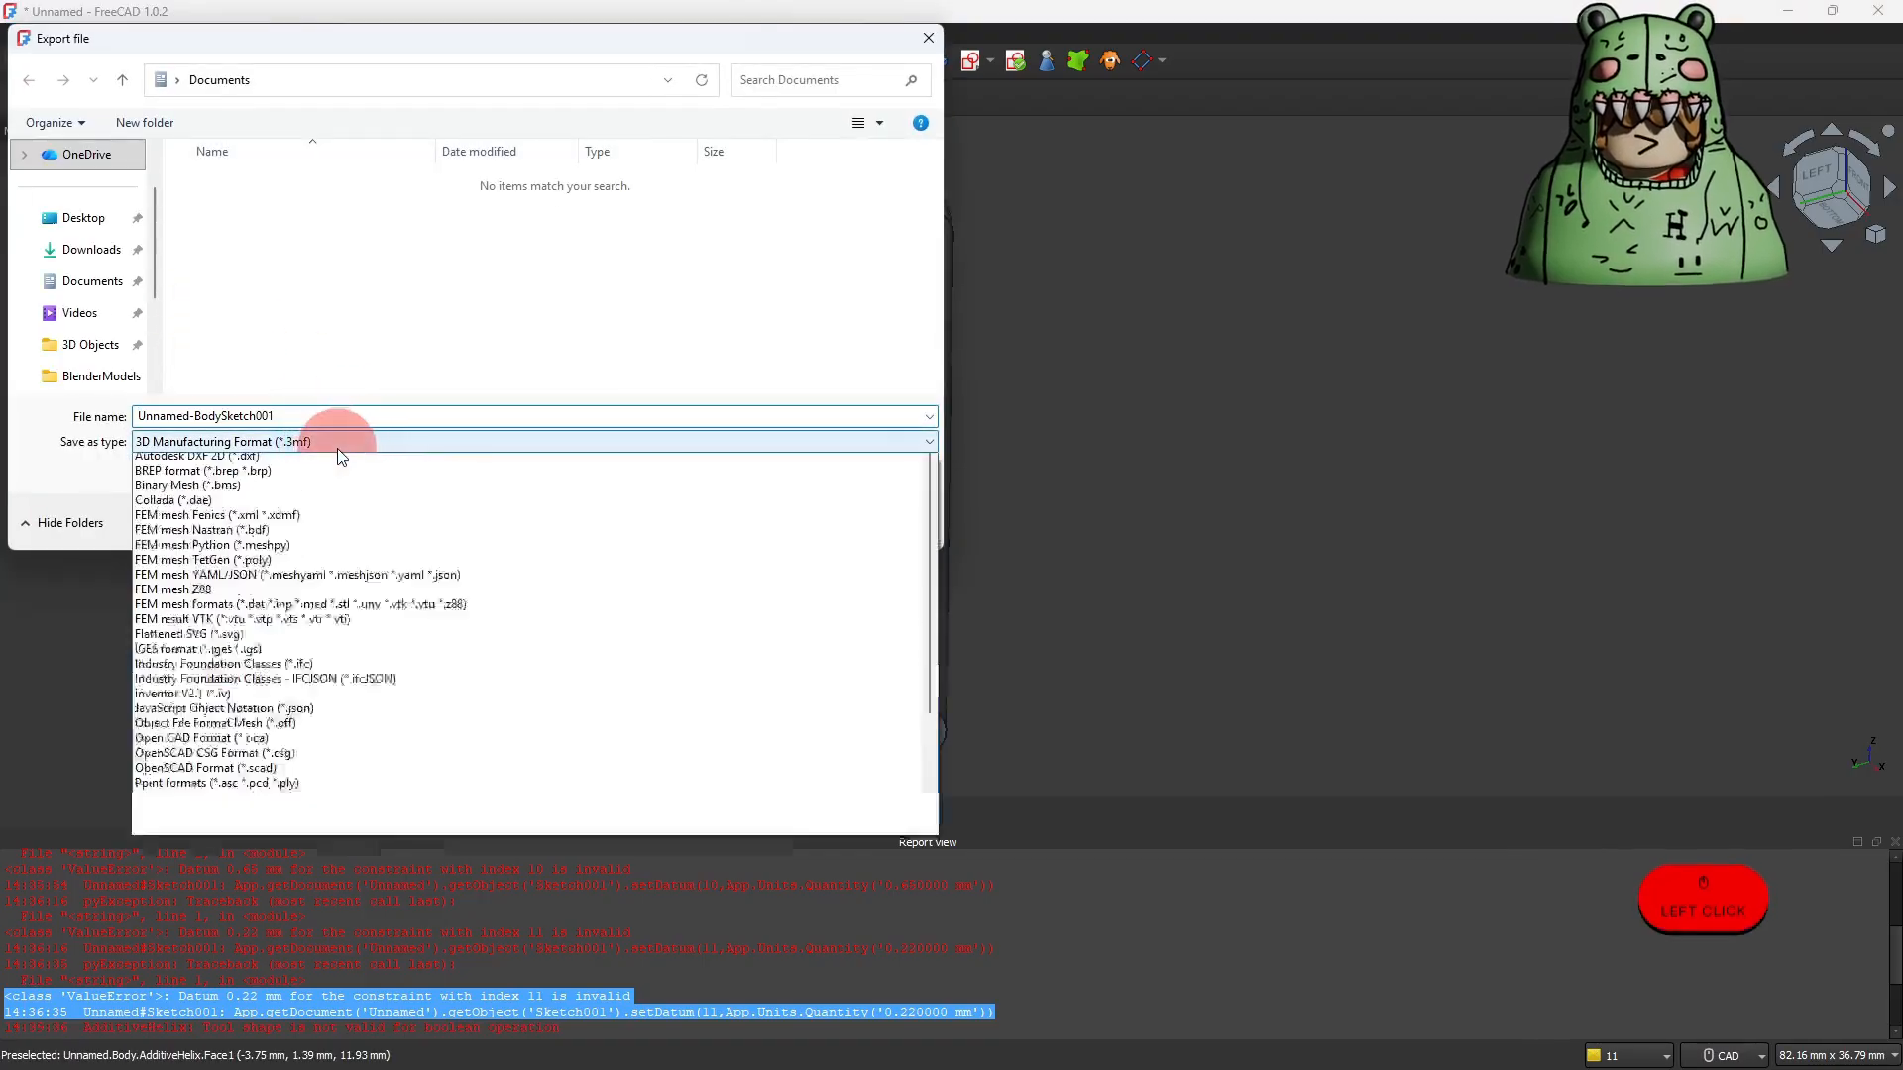
left_click(265, 371)
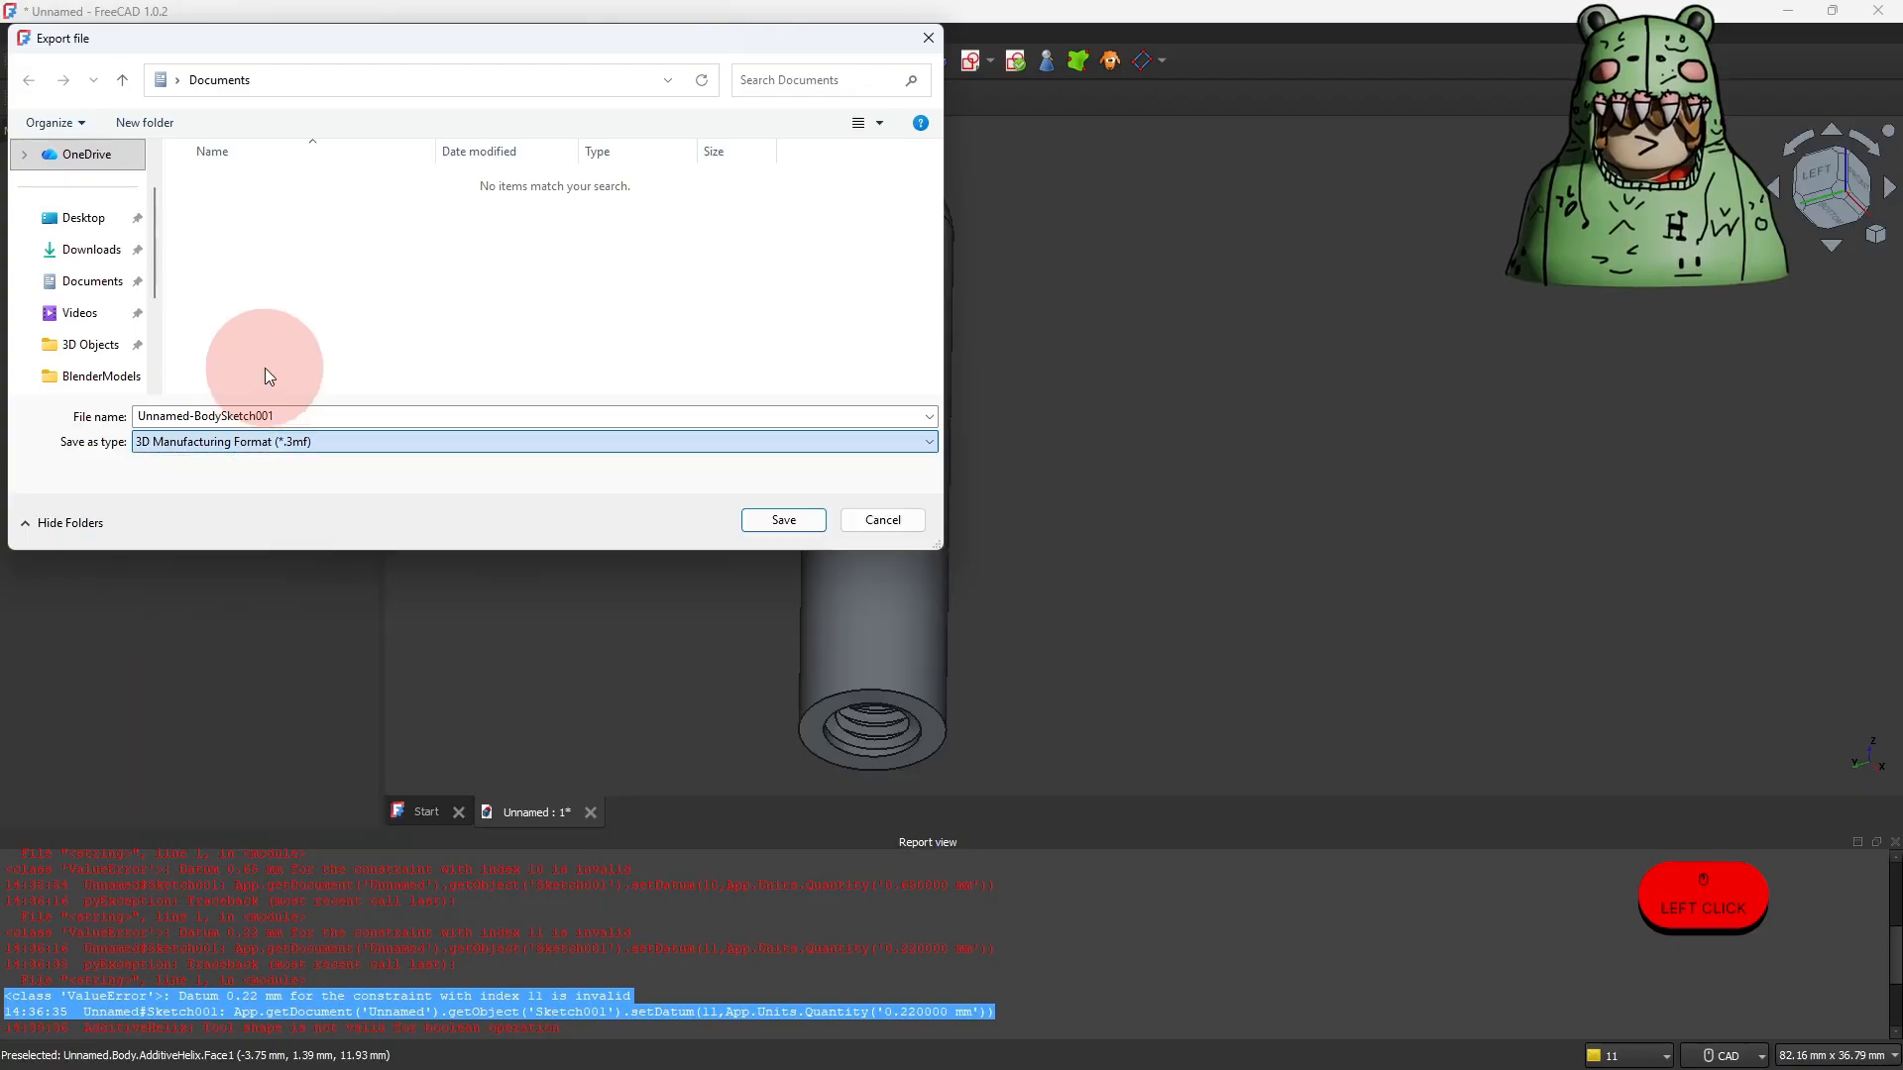
Save the 3MF export in the Downloads folder under the file name Valve.
left_click(103, 256)
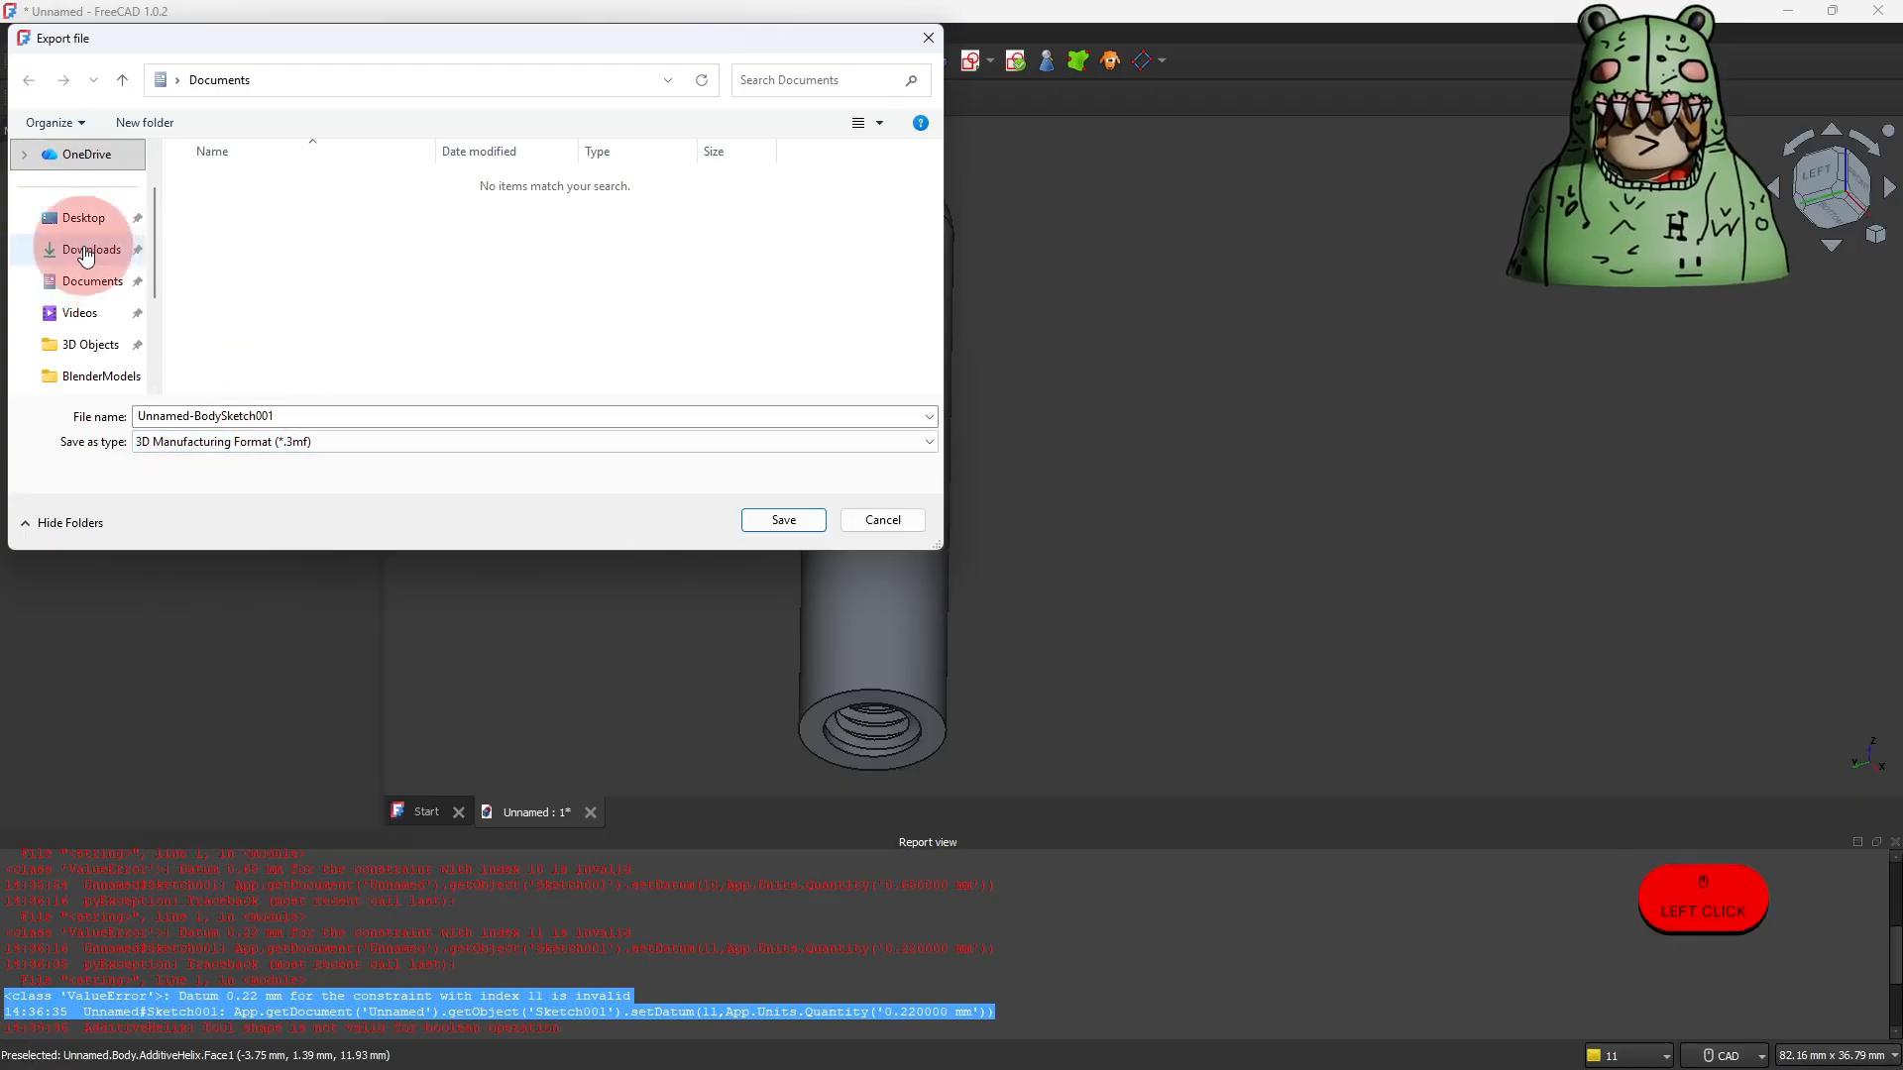
scroll(105, 309, "down", 2)
left_click(89, 218)
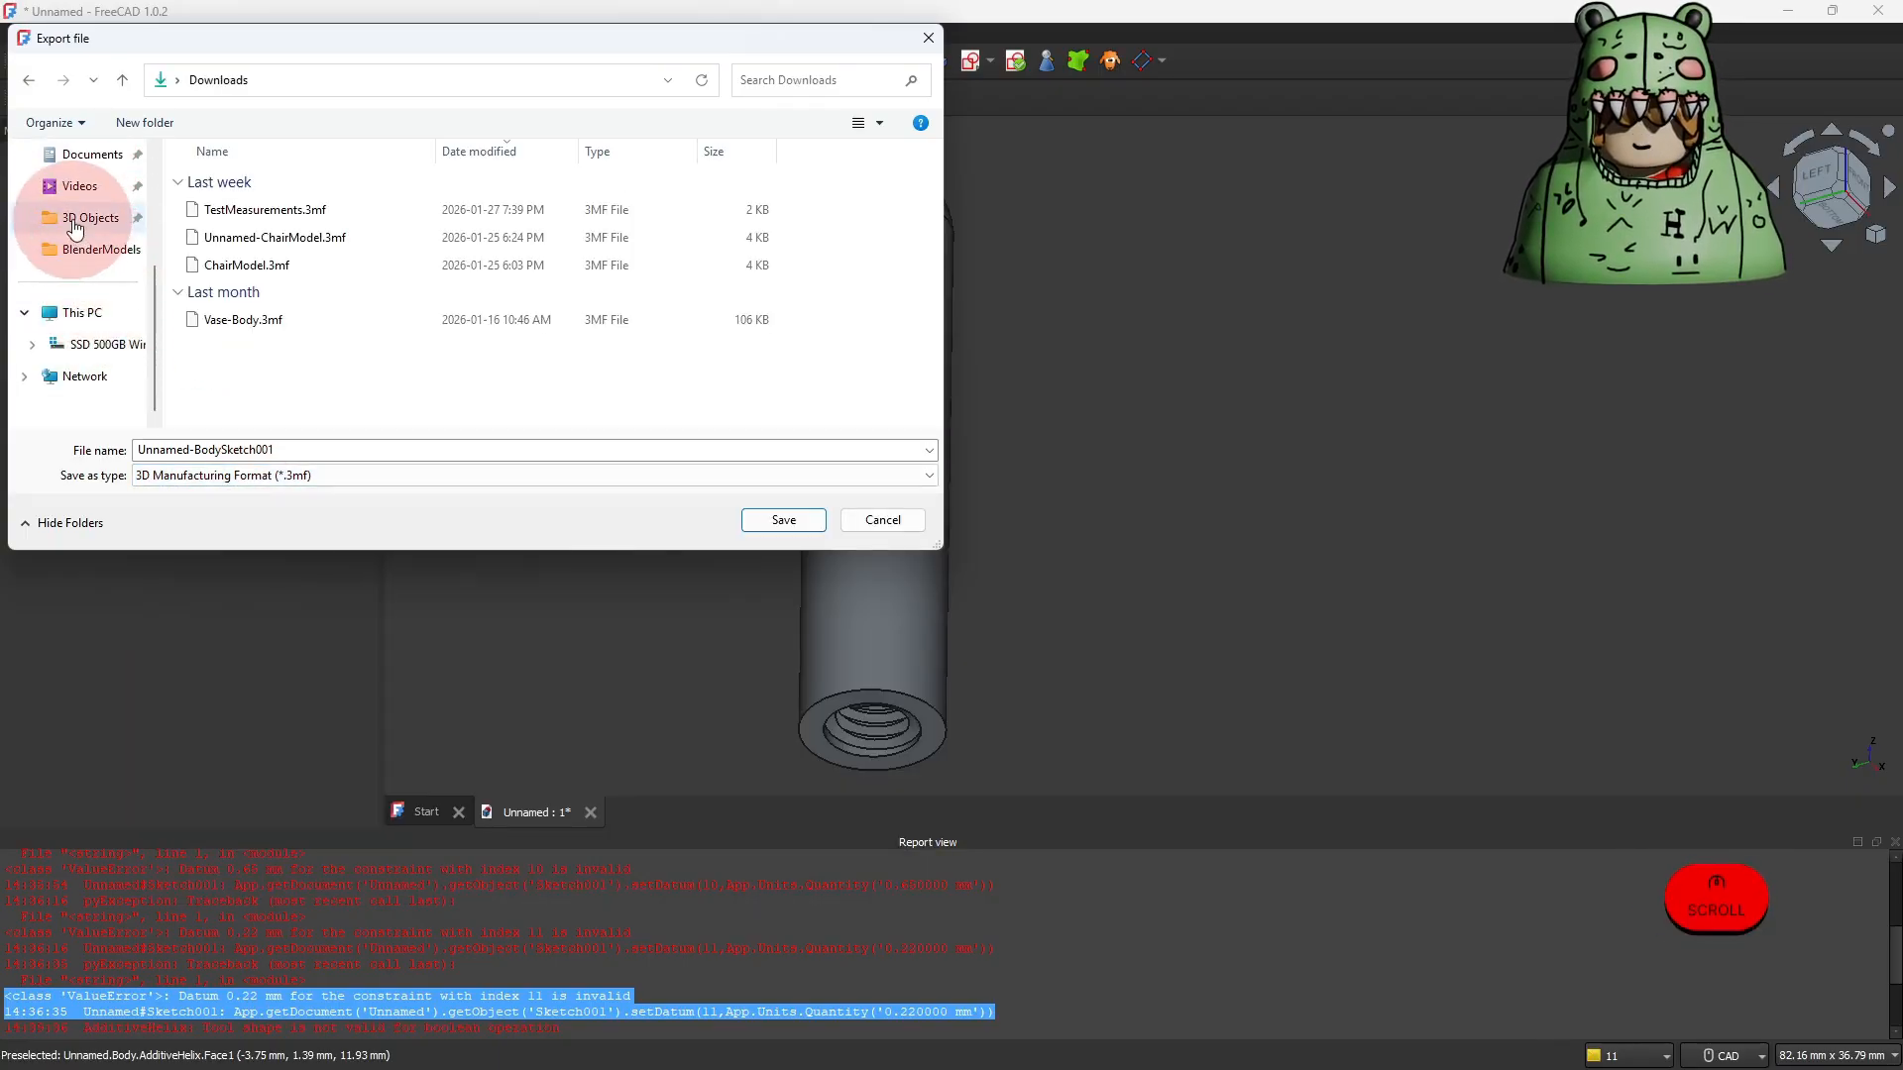
left_click(1150, 563)
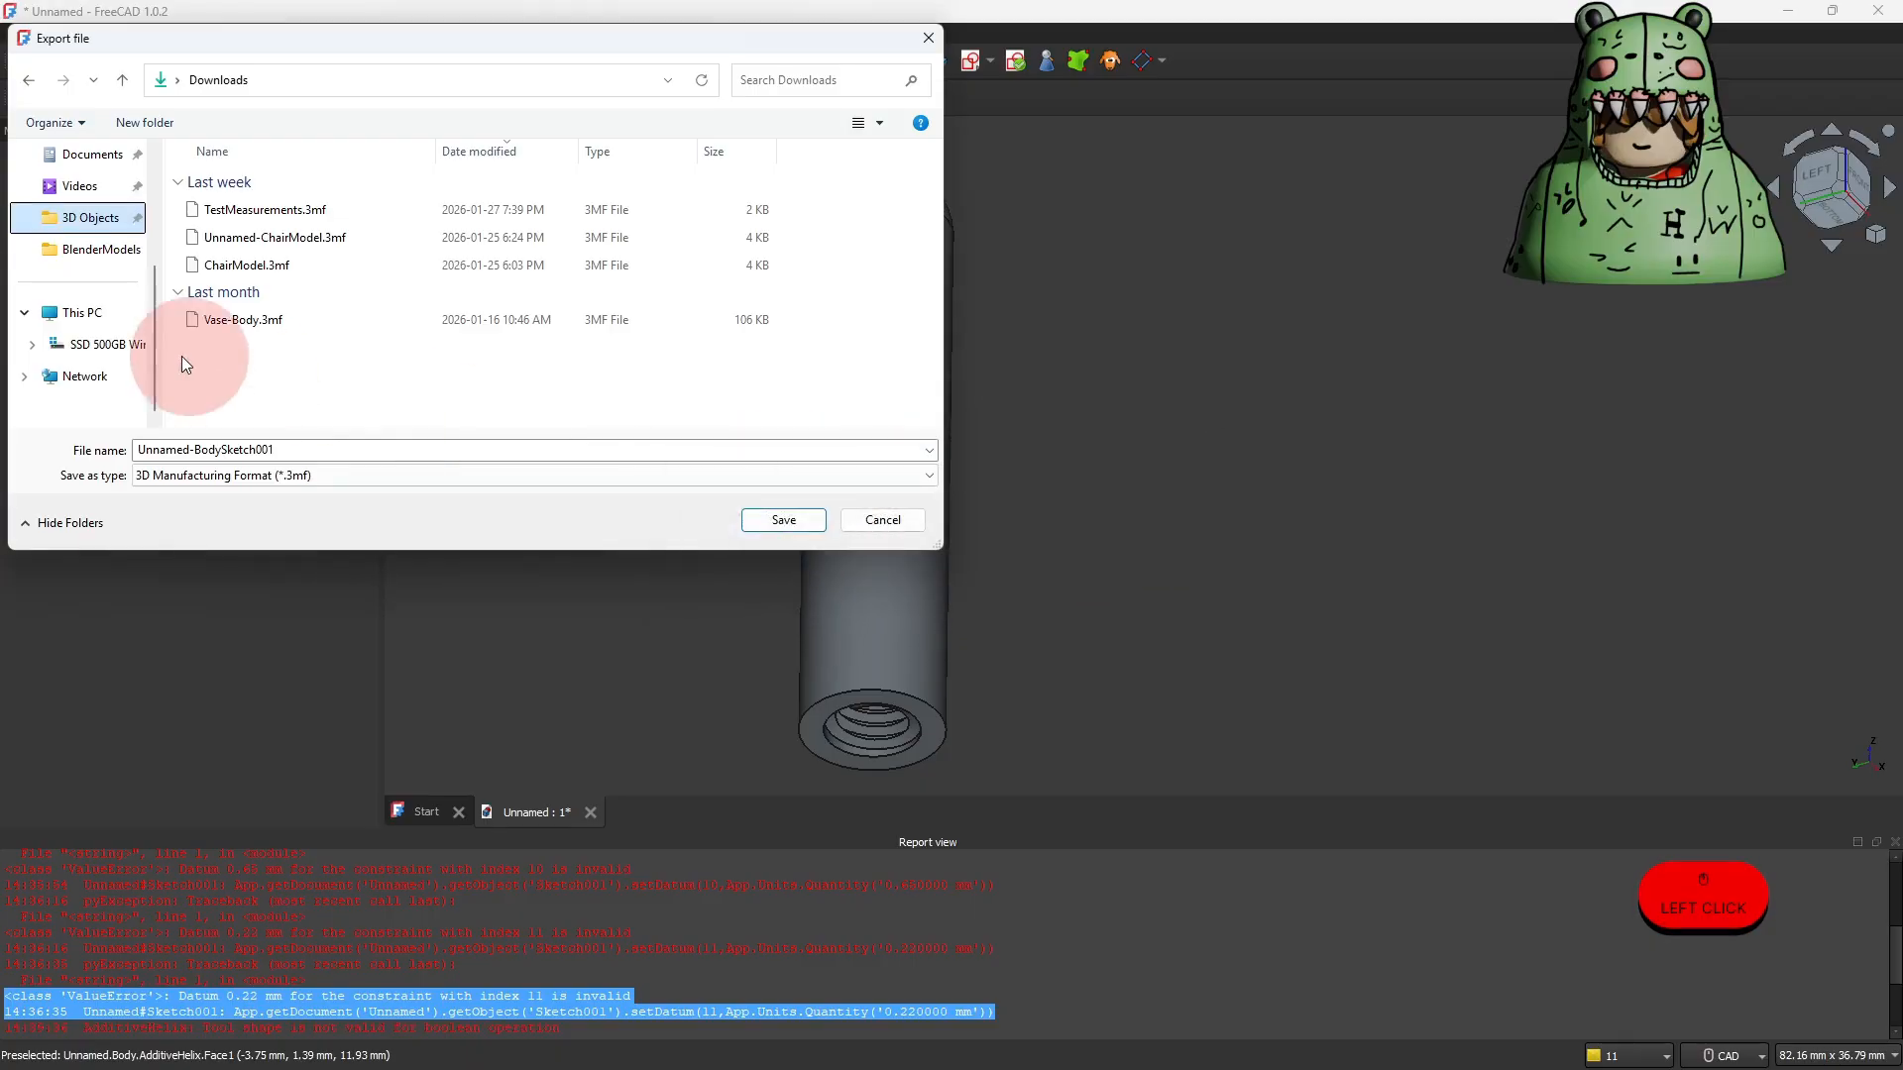
scroll(117, 324, "up", 3)
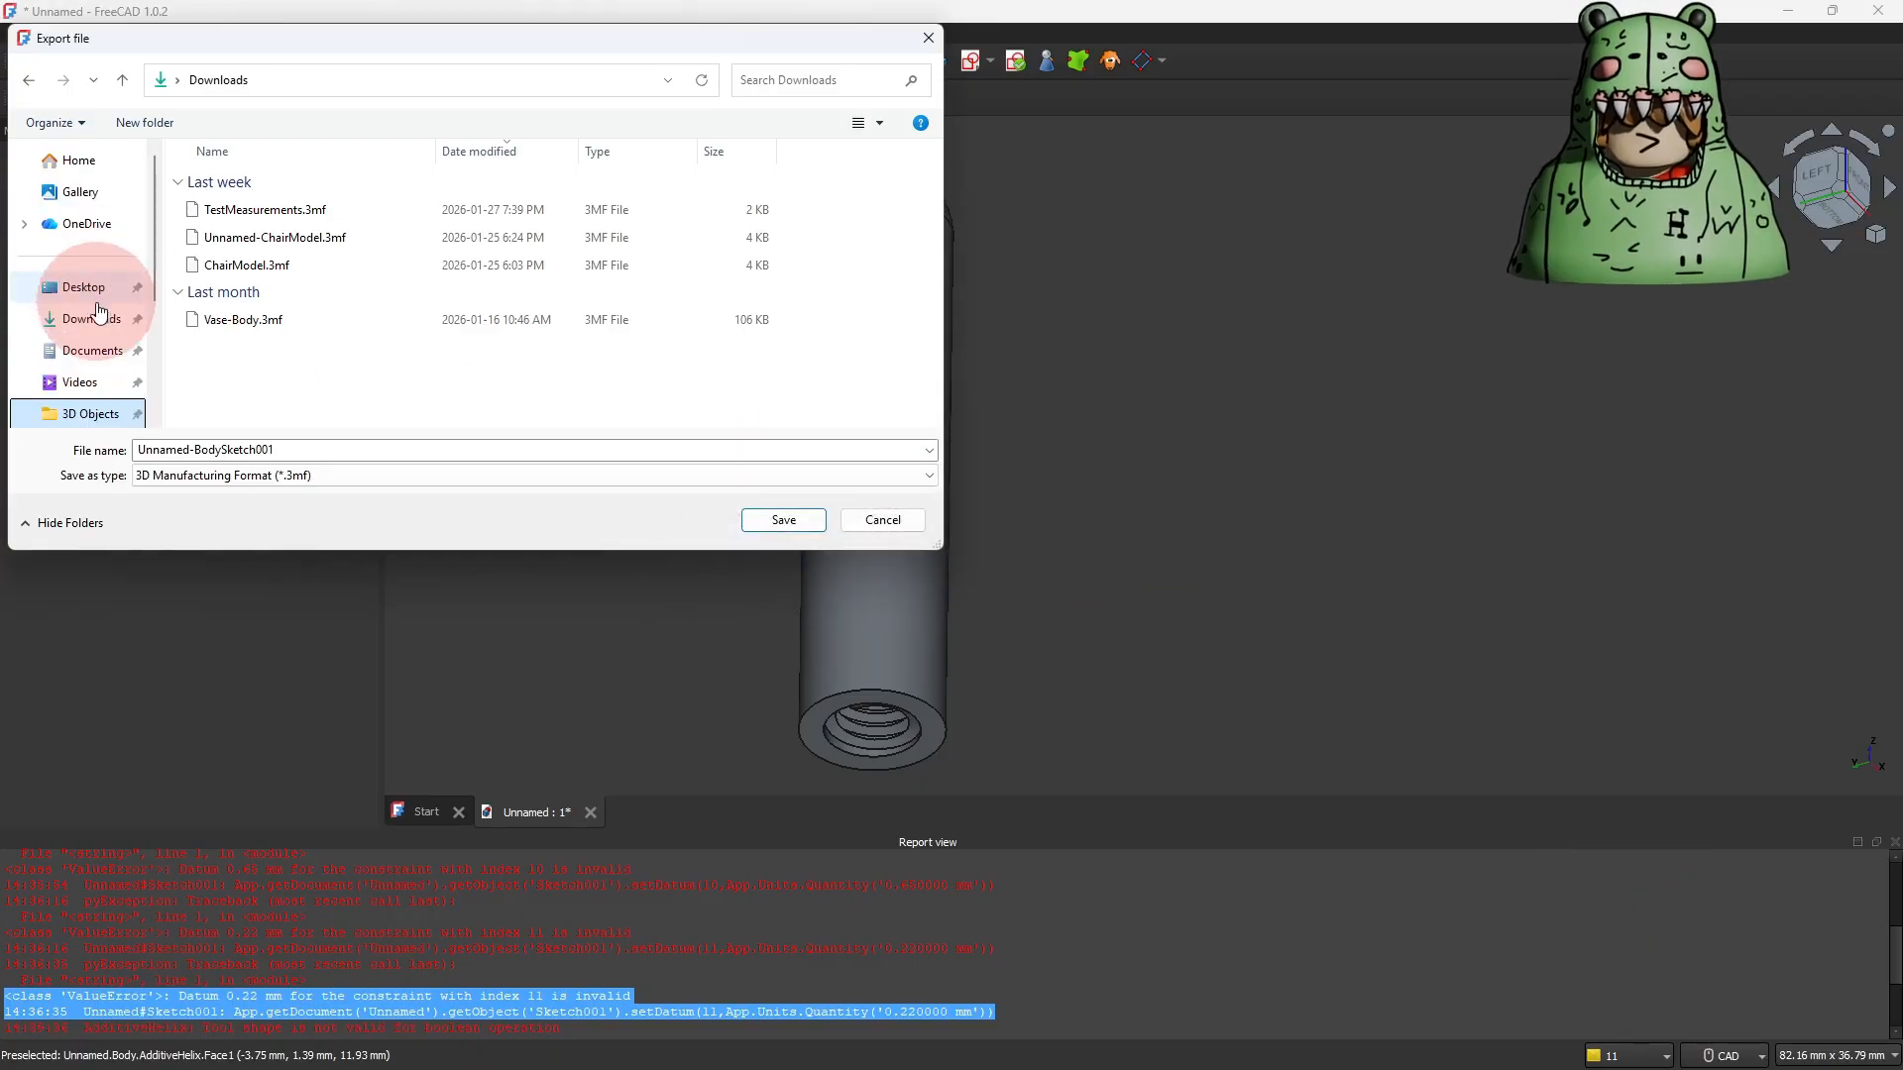
left_click(99, 313)
left_click_drag(278, 449, 89, 456)
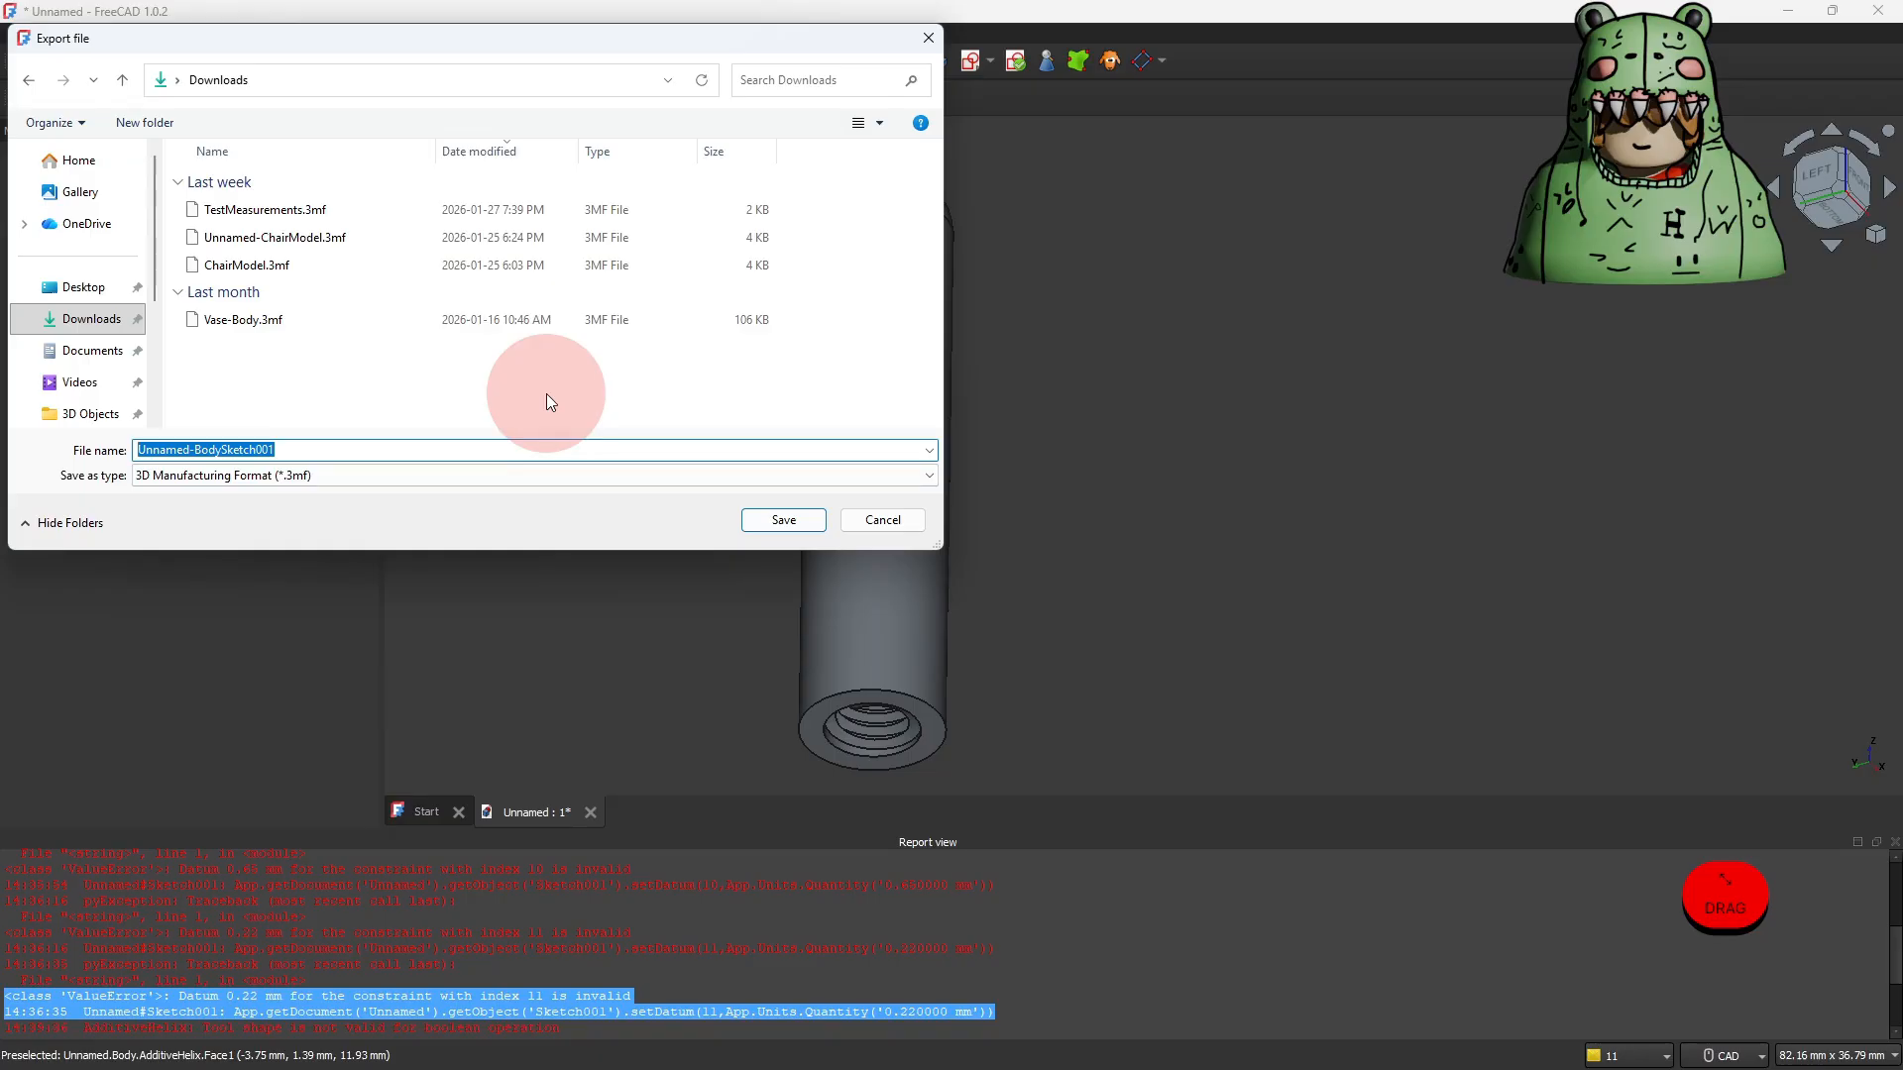
type("Valve")
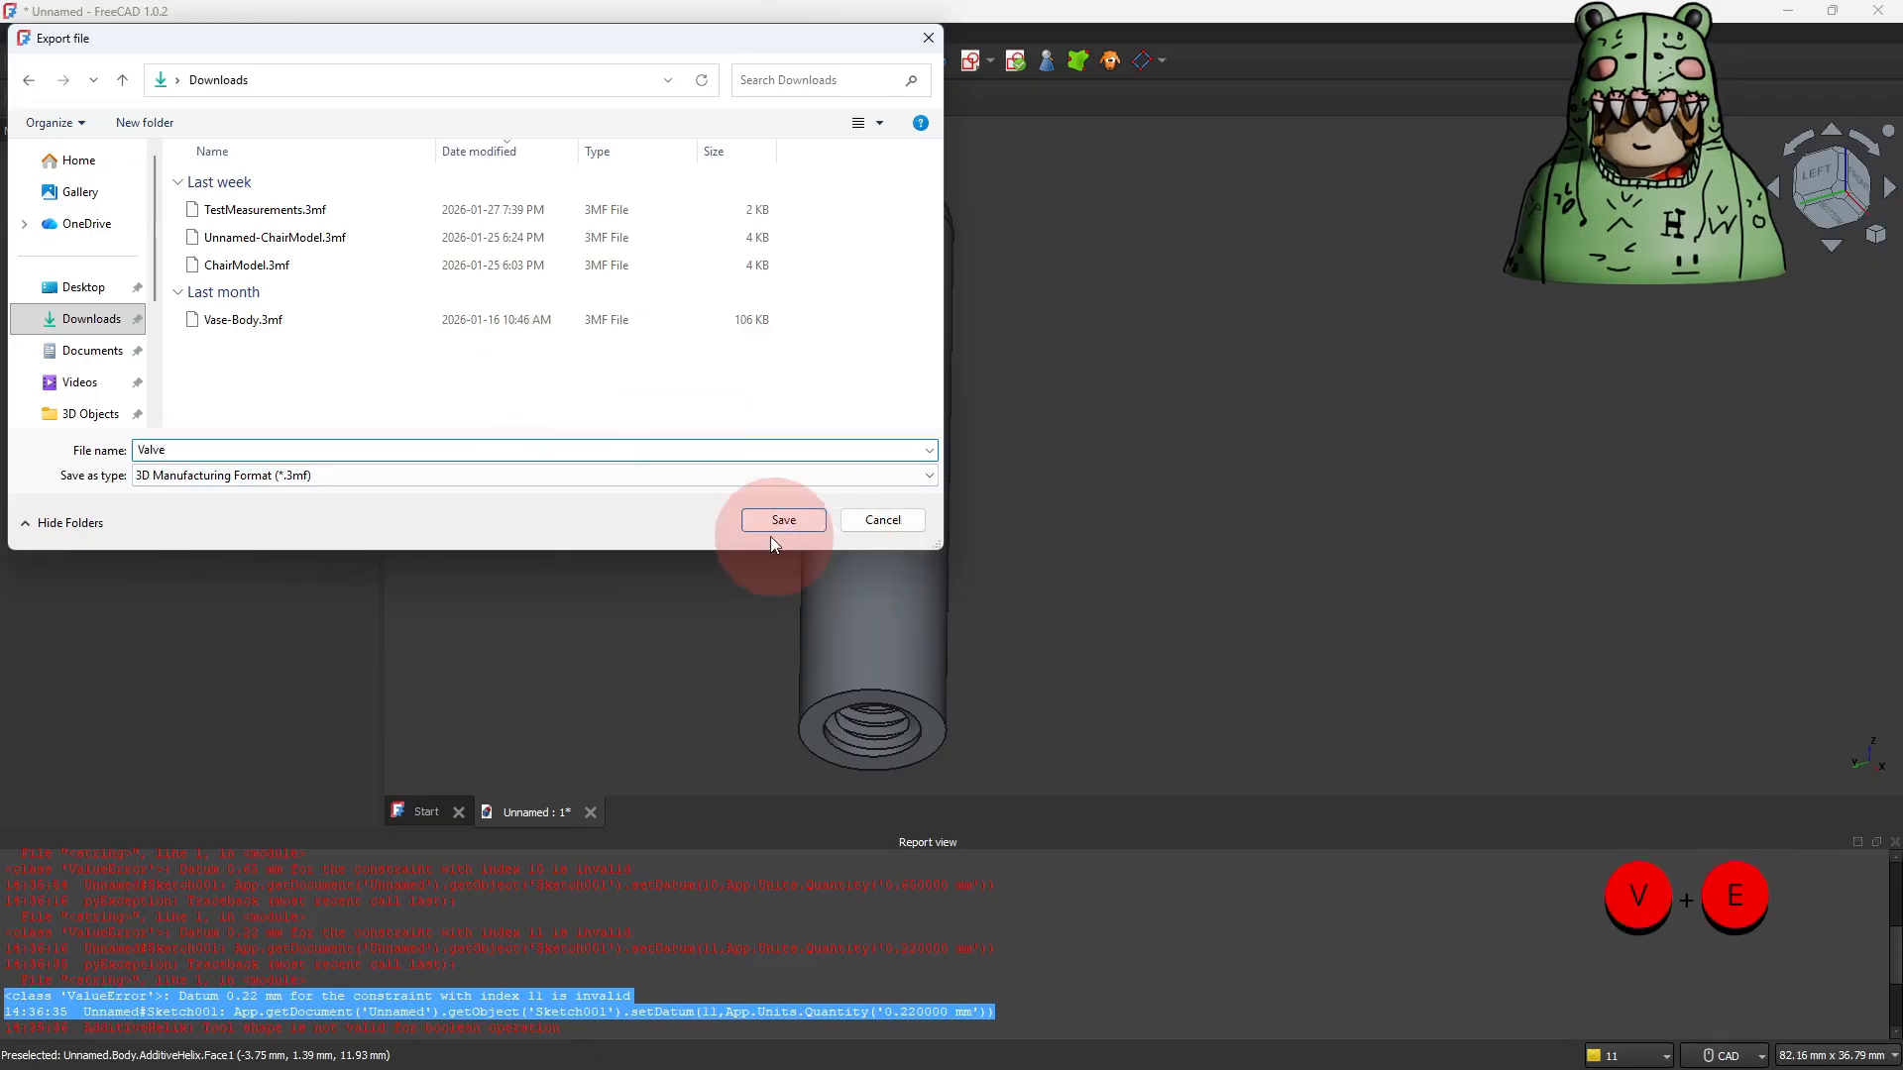
left_click(785, 521)
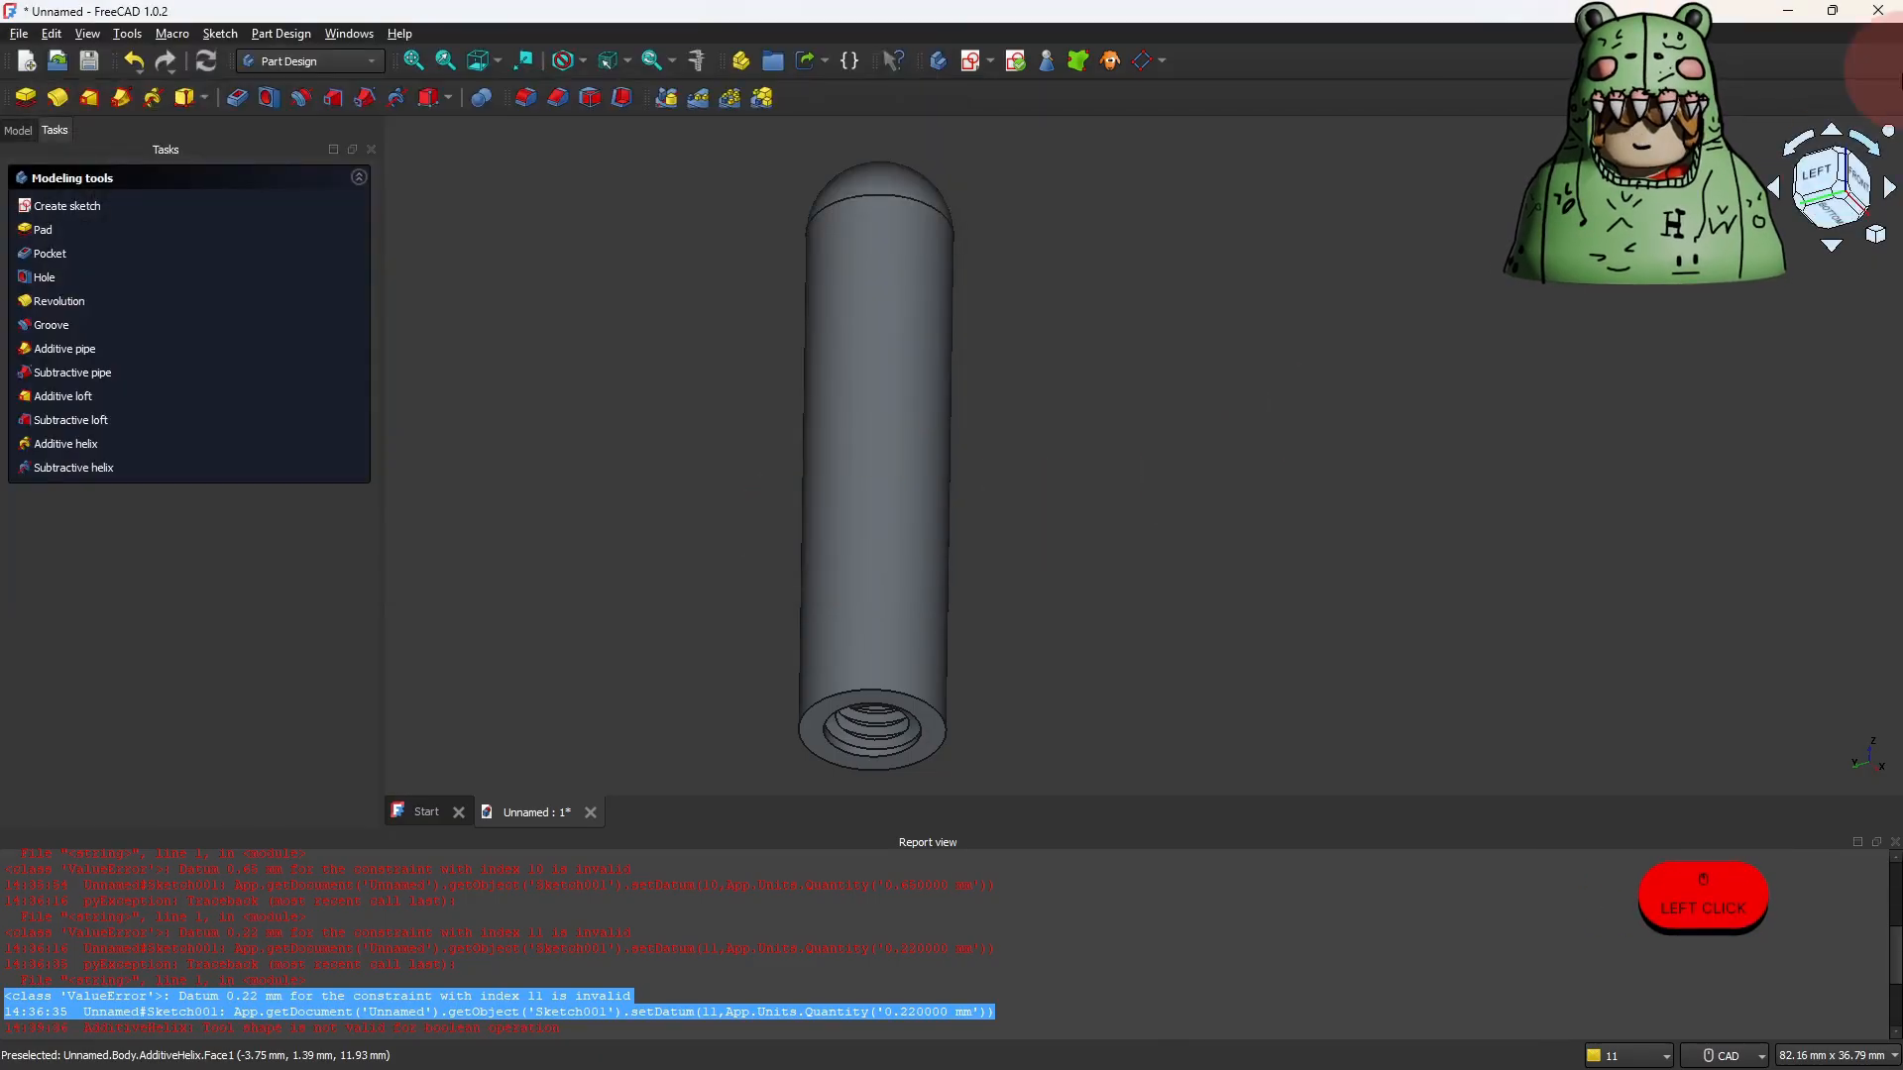
Minimise the open windows, launch Blender from the desktop and dismiss its splash screen.
left_click(1790, 12)
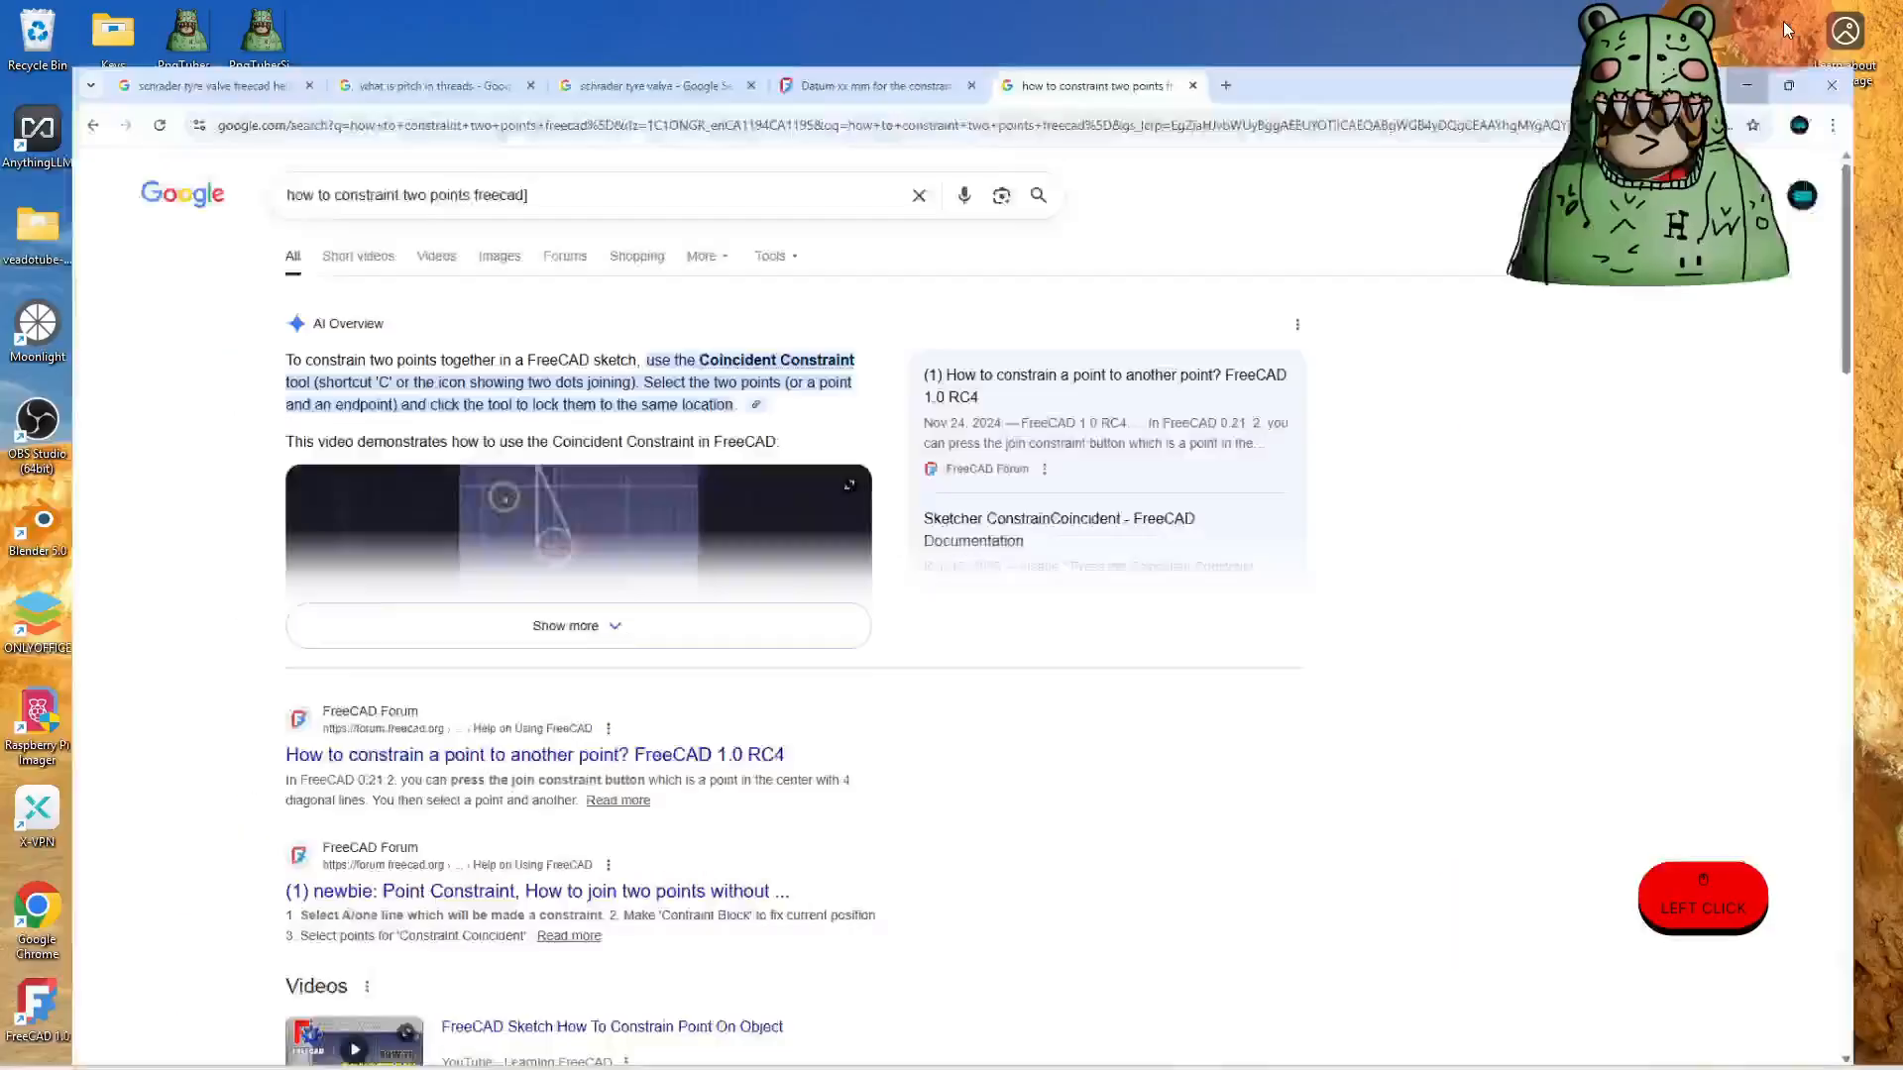
left_click(1747, 85)
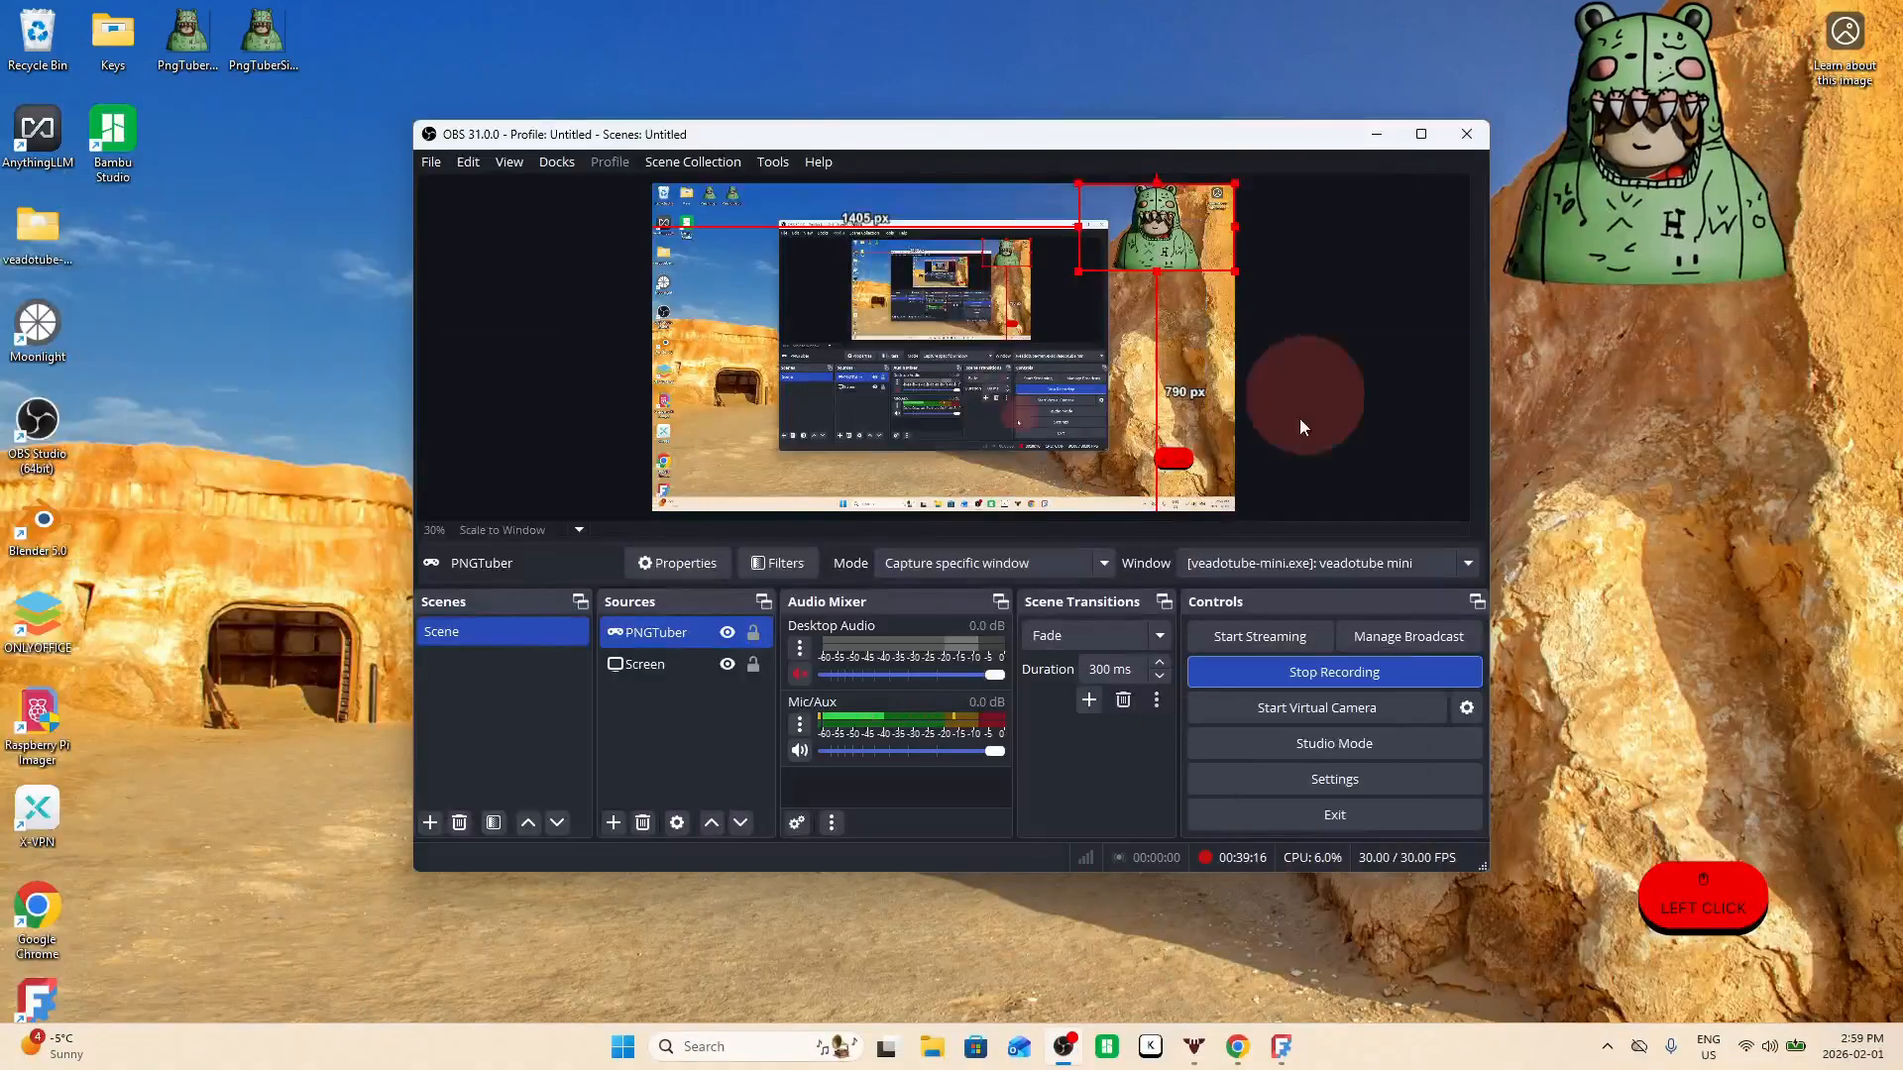
left_click(1368, 127)
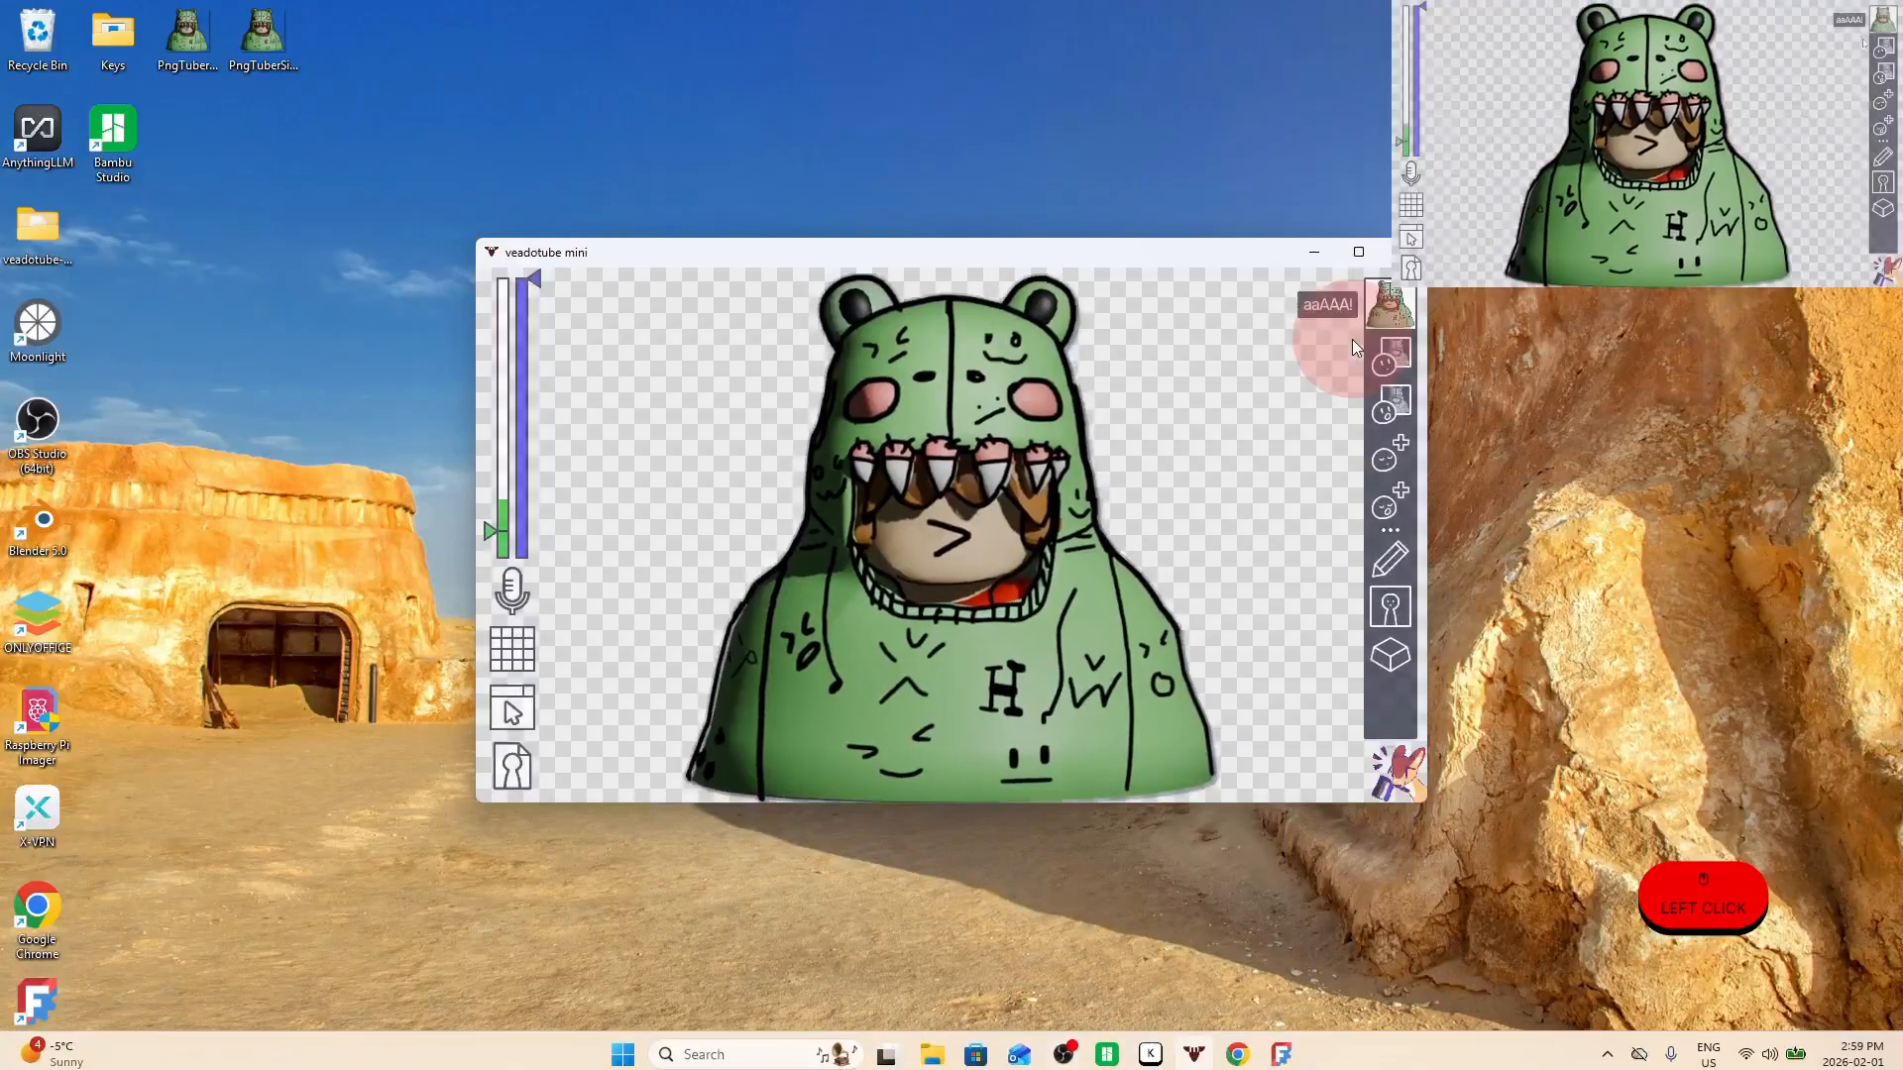
left_click(1299, 250)
mouse_move(997, 1067)
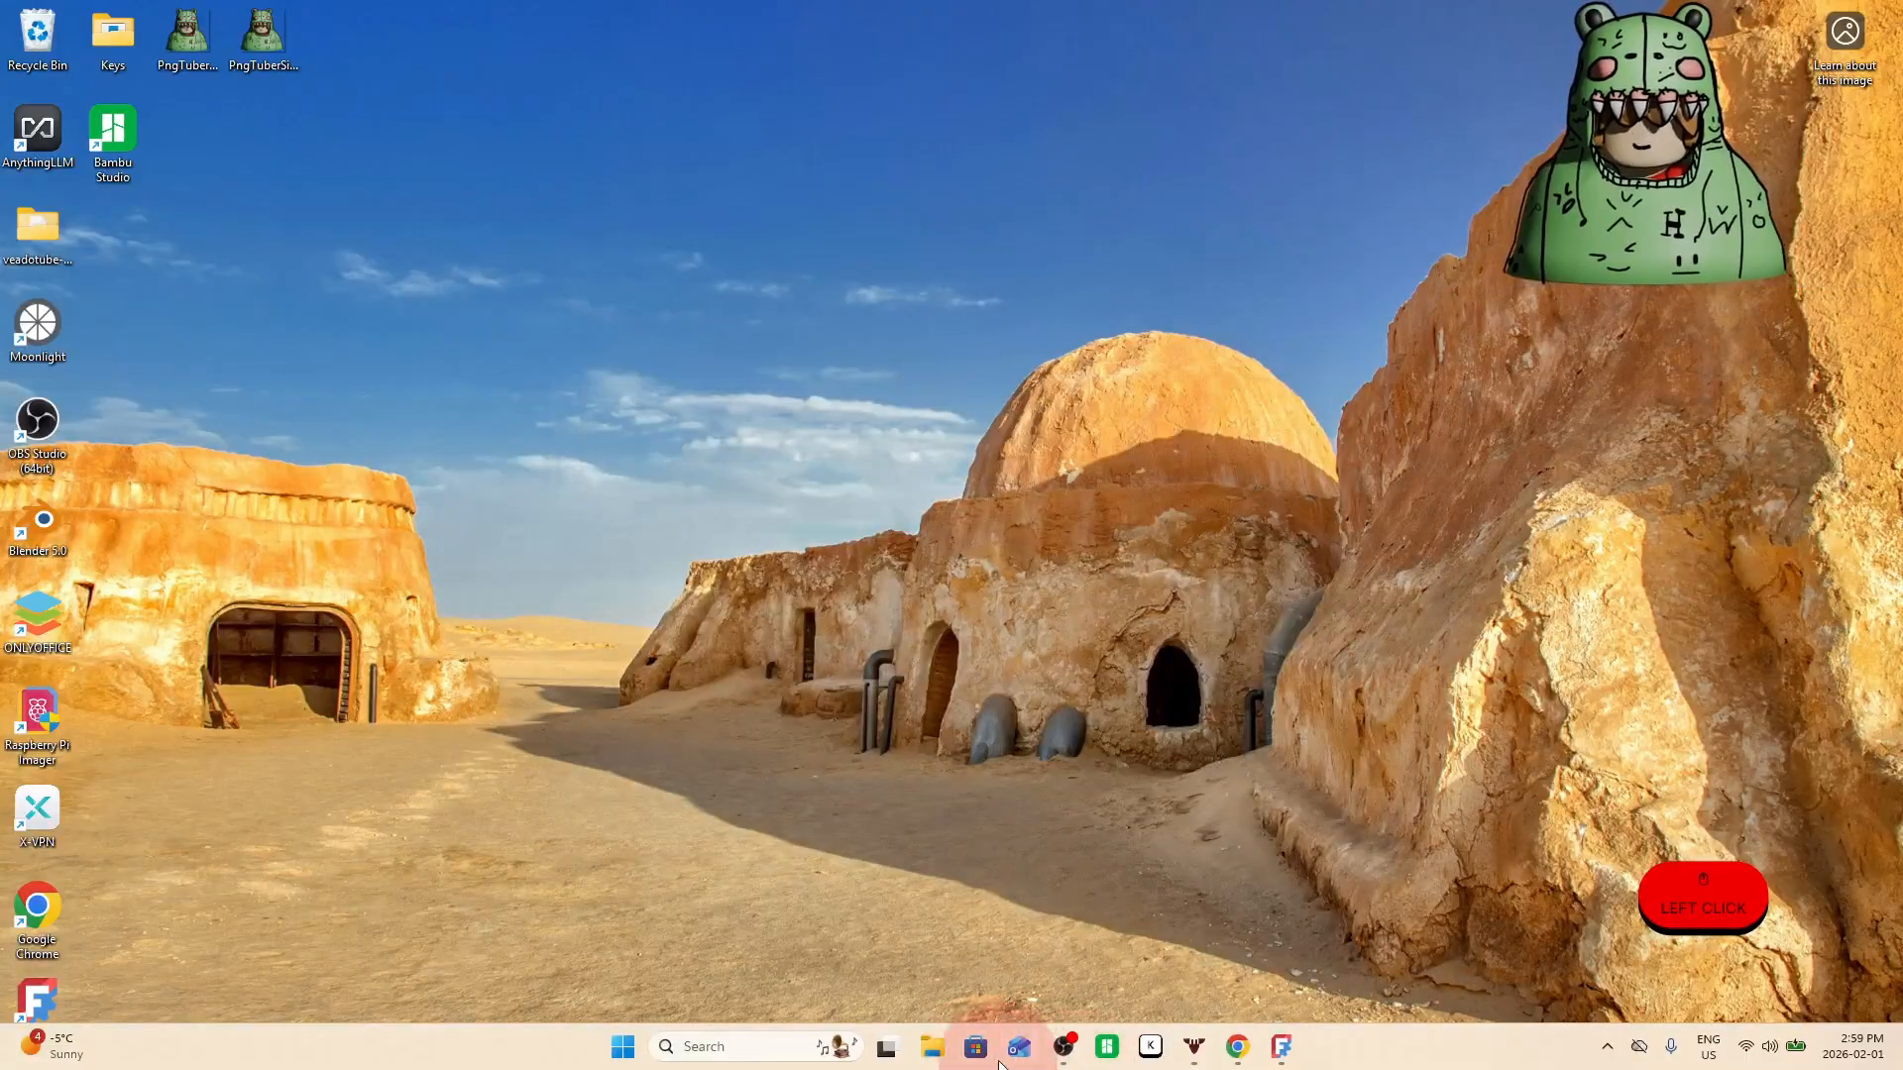
double_click(51, 537)
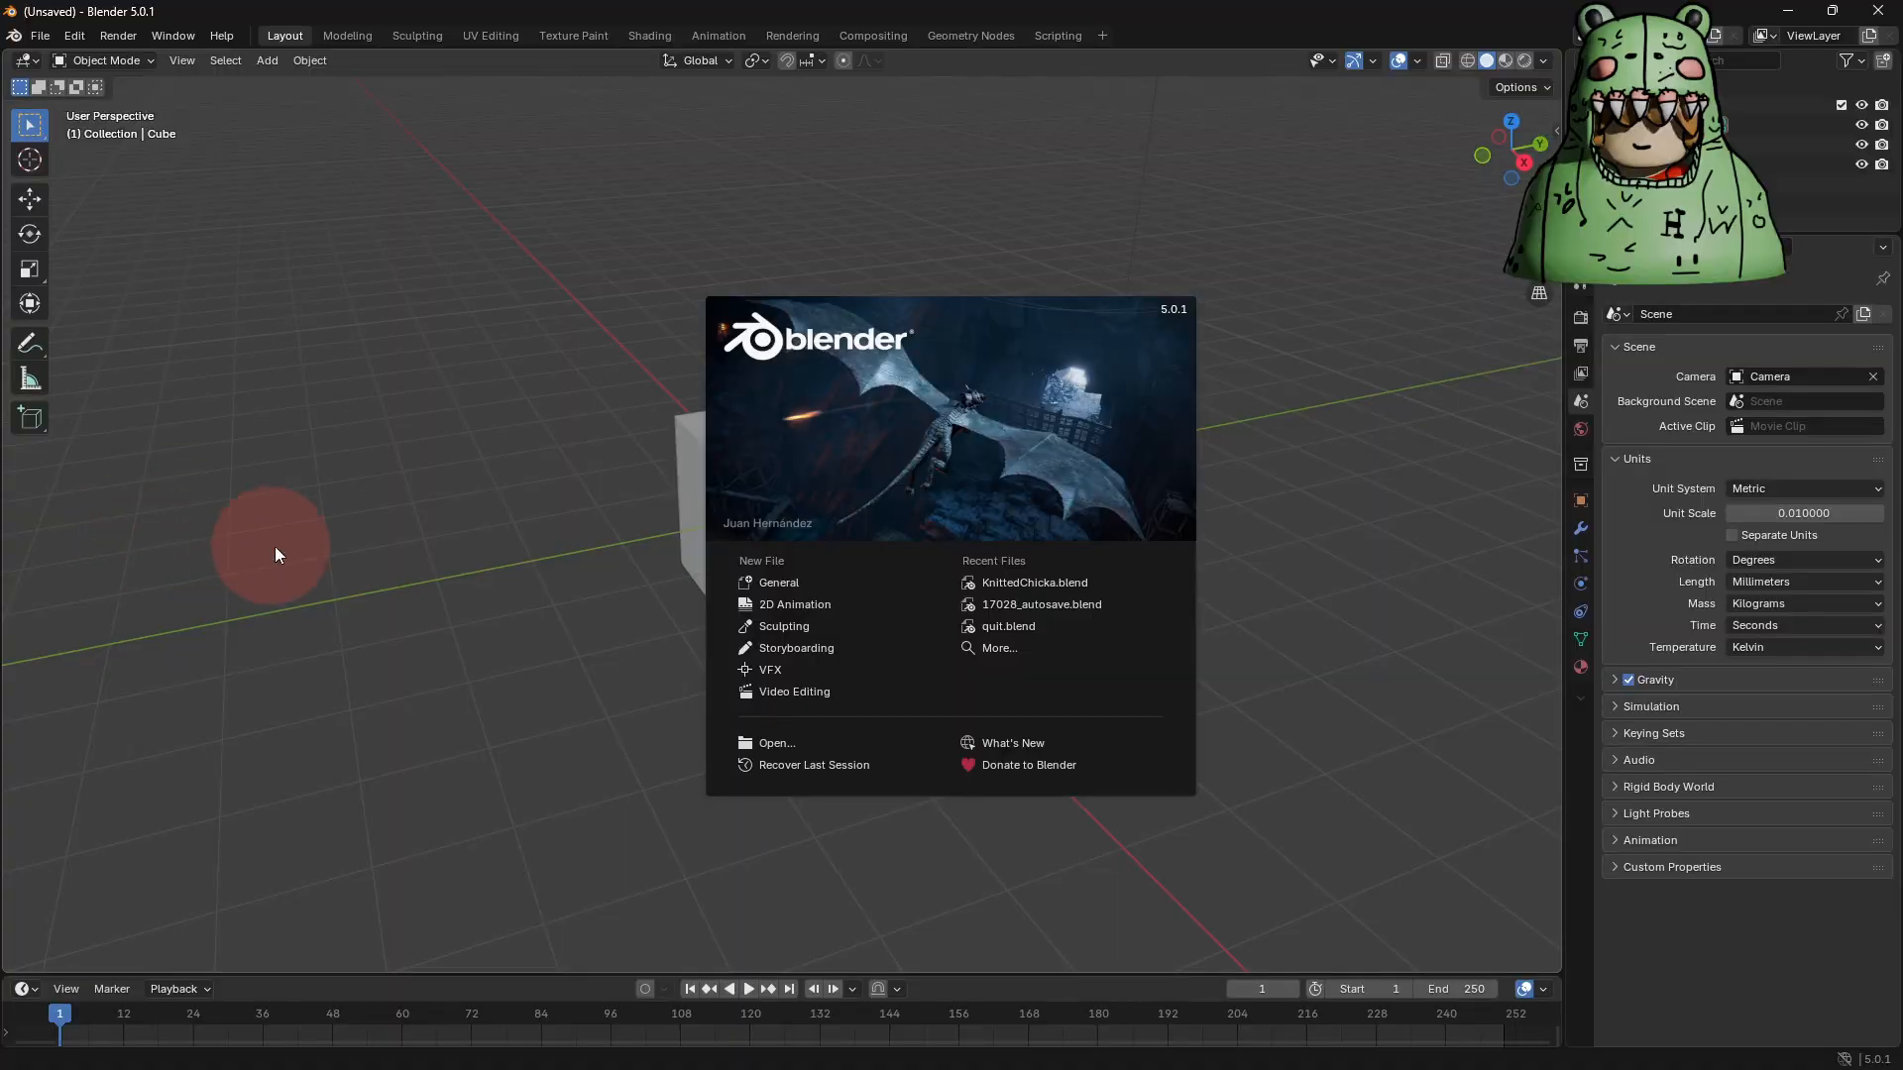
left_click(674, 522)
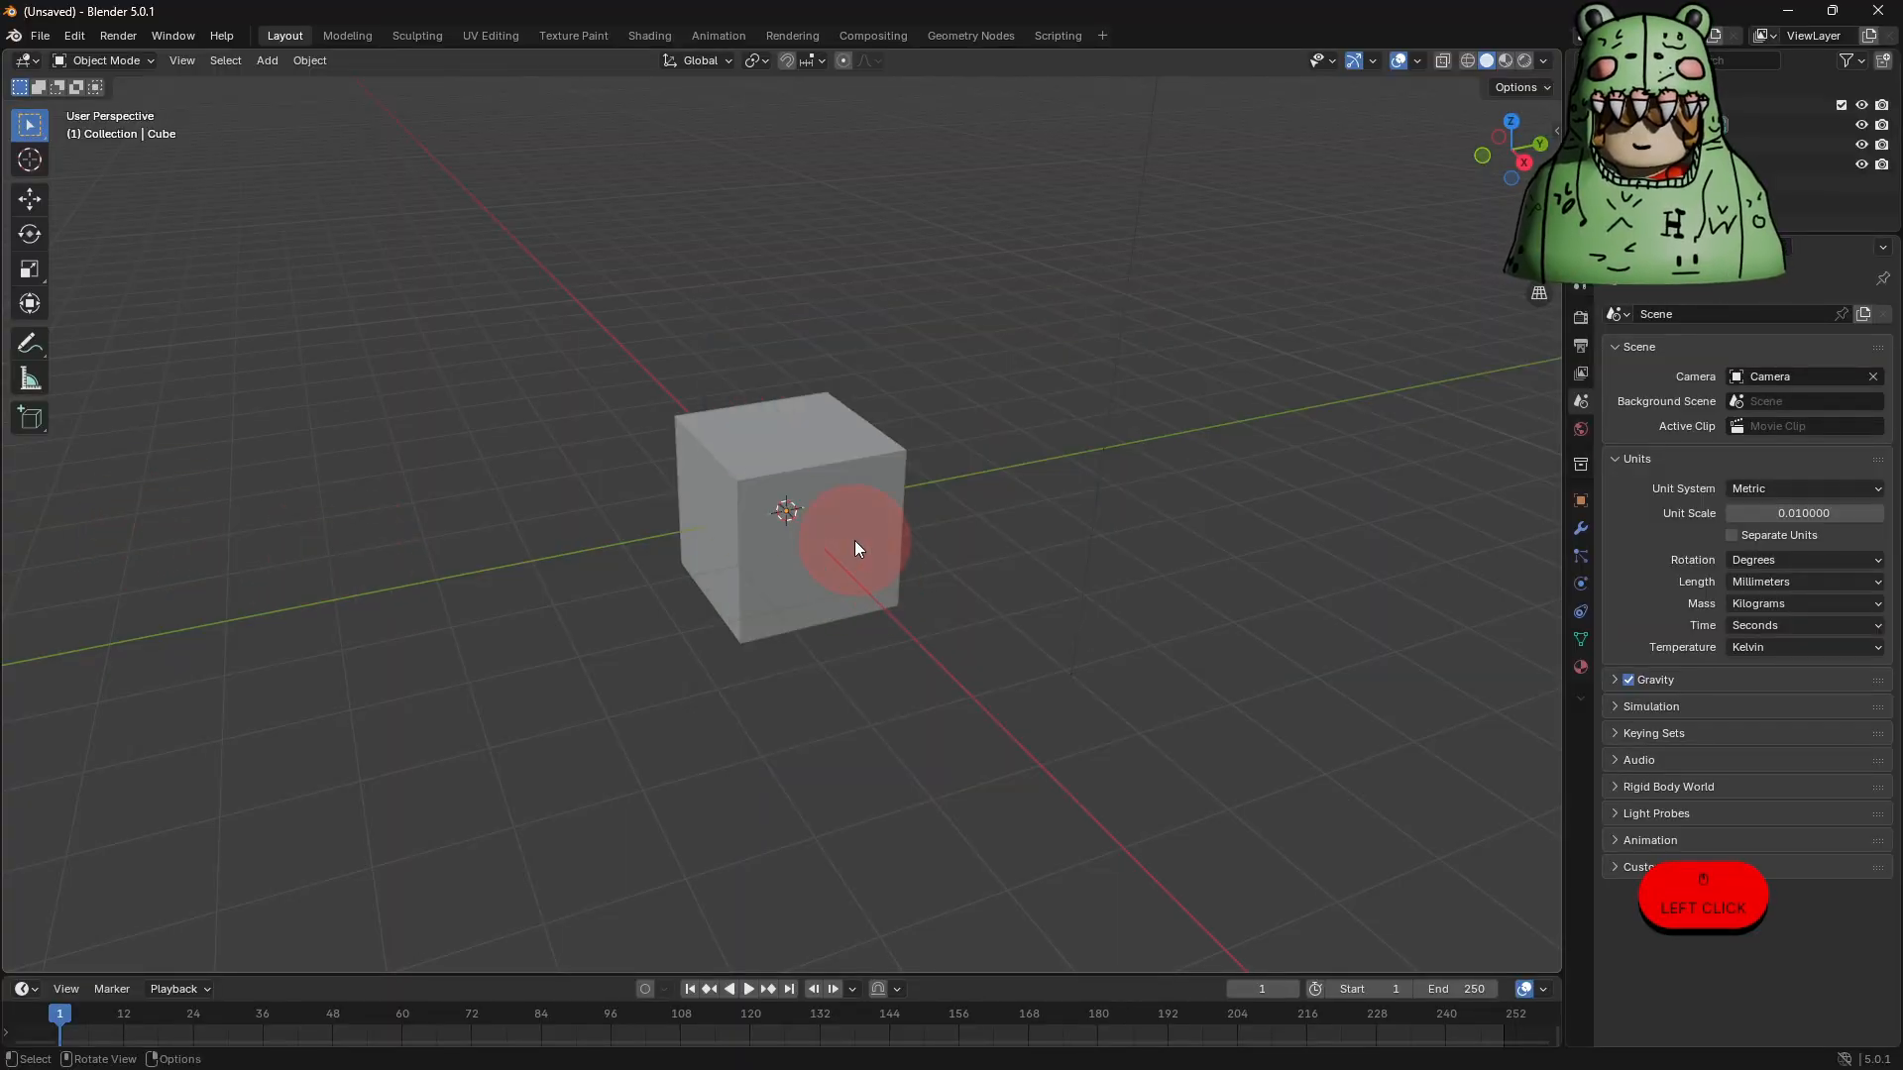
Examine the default cube's edge lengths in Edit Mode and return to Object Mode.
left_click(813, 481)
right_click(807, 472)
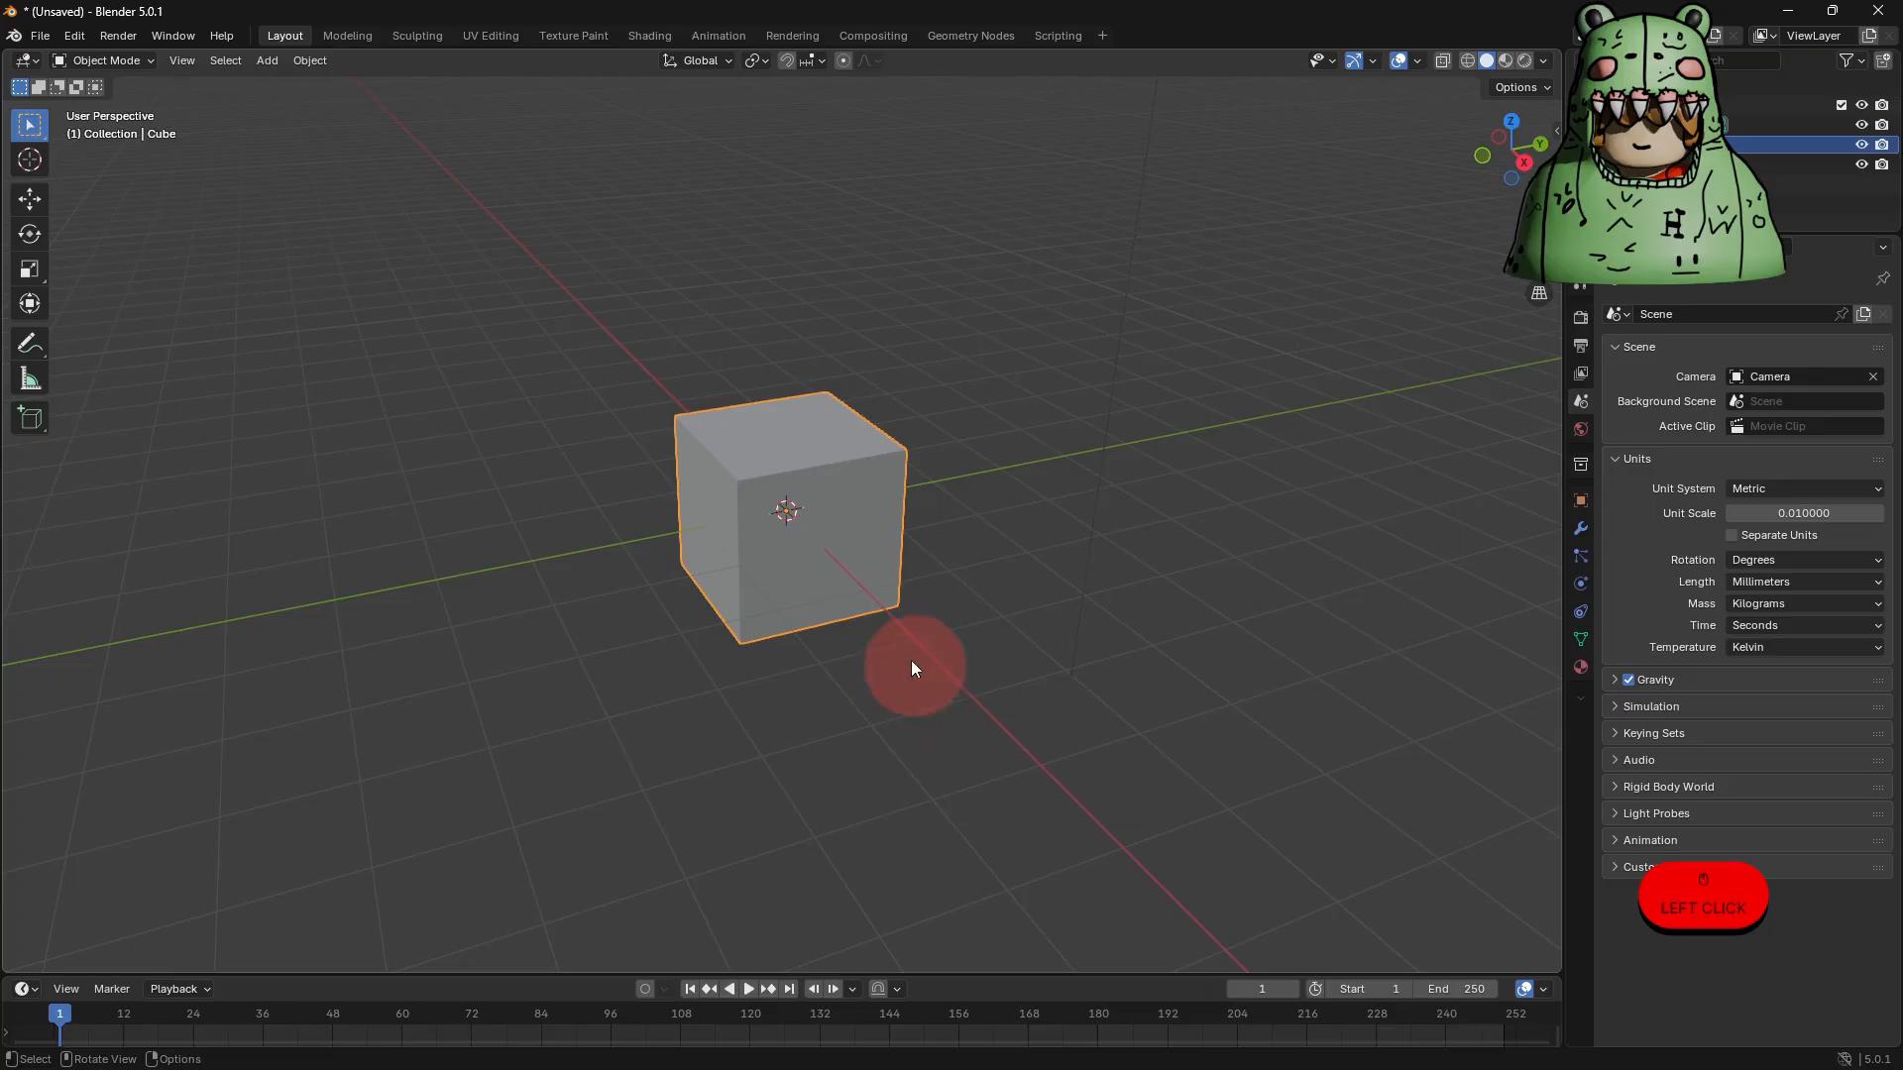
scroll(842, 544, "up", 2)
key("Tab")
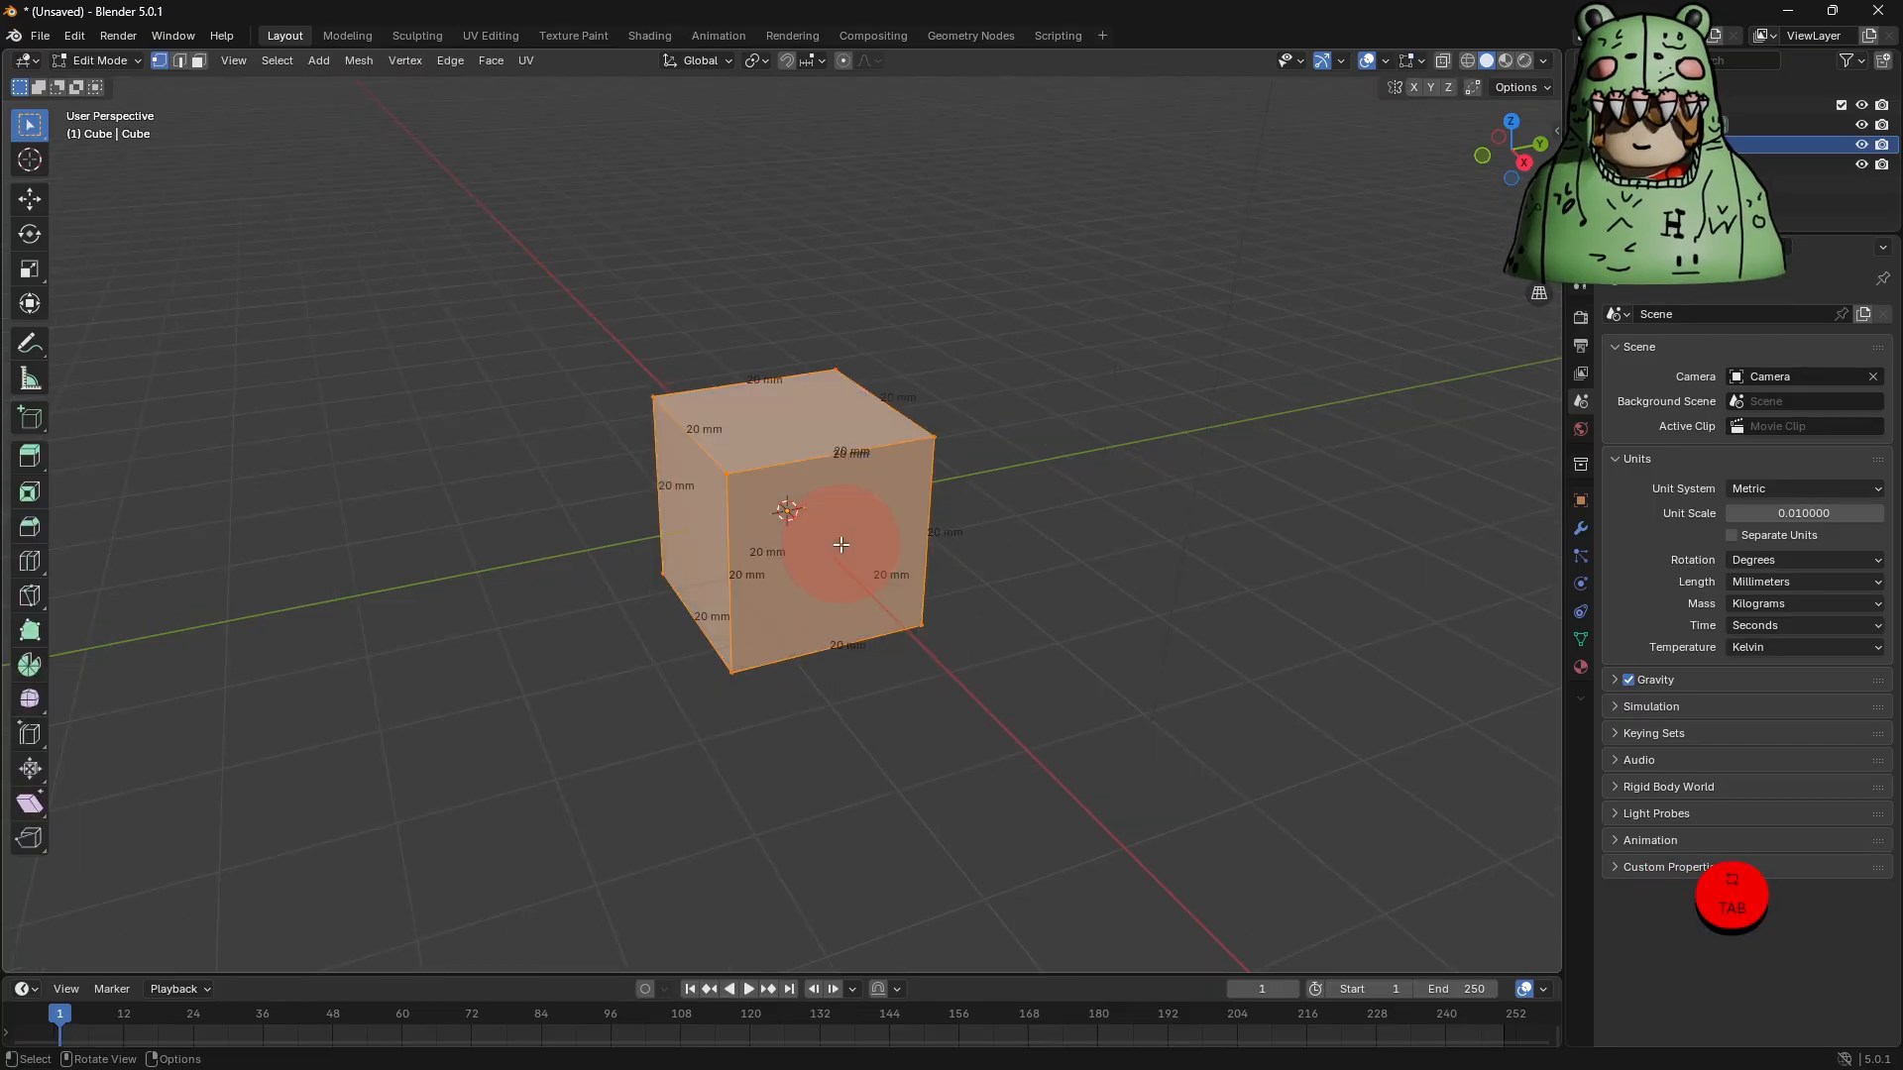
scroll(718, 573, "up", 1)
mouse_move(651, 548)
middle_mouse_down()
mouse_move(607, 545)
mouse_move(671, 539)
middle_mouse_up()
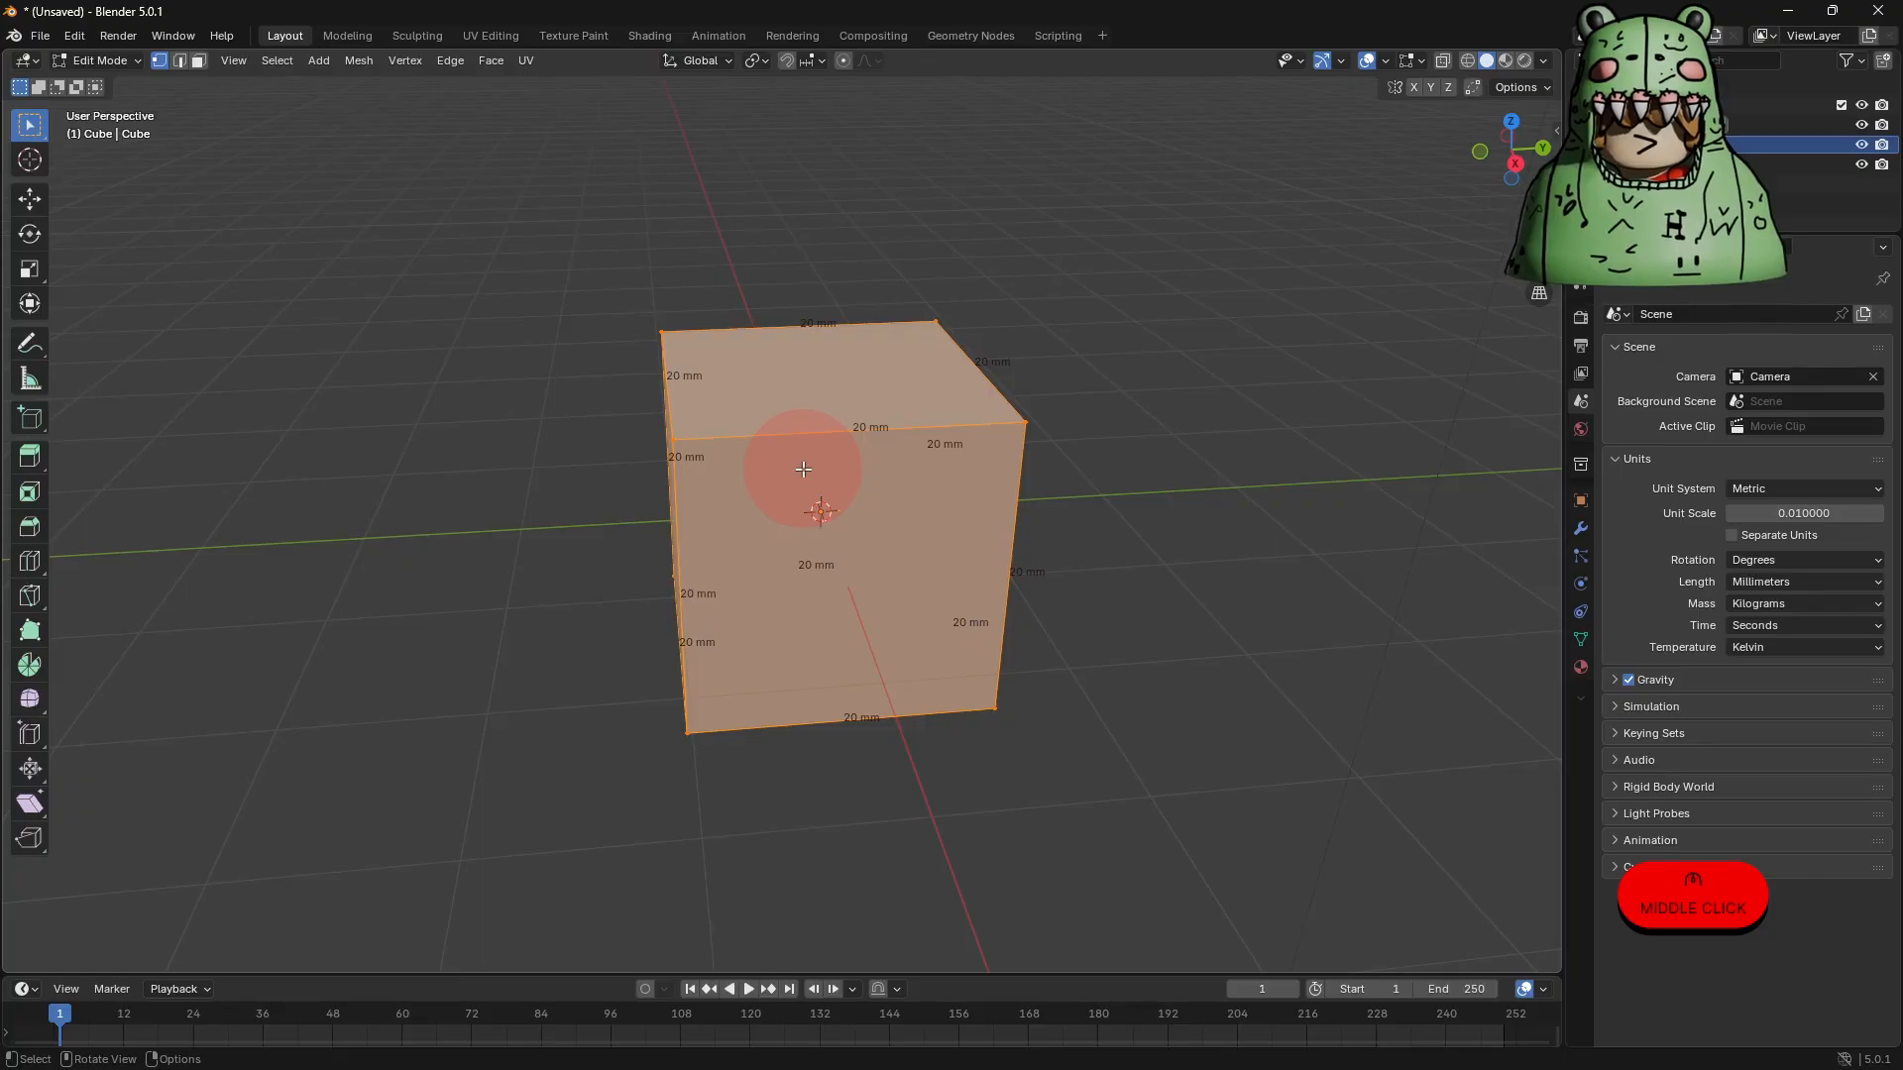
key("Tab")
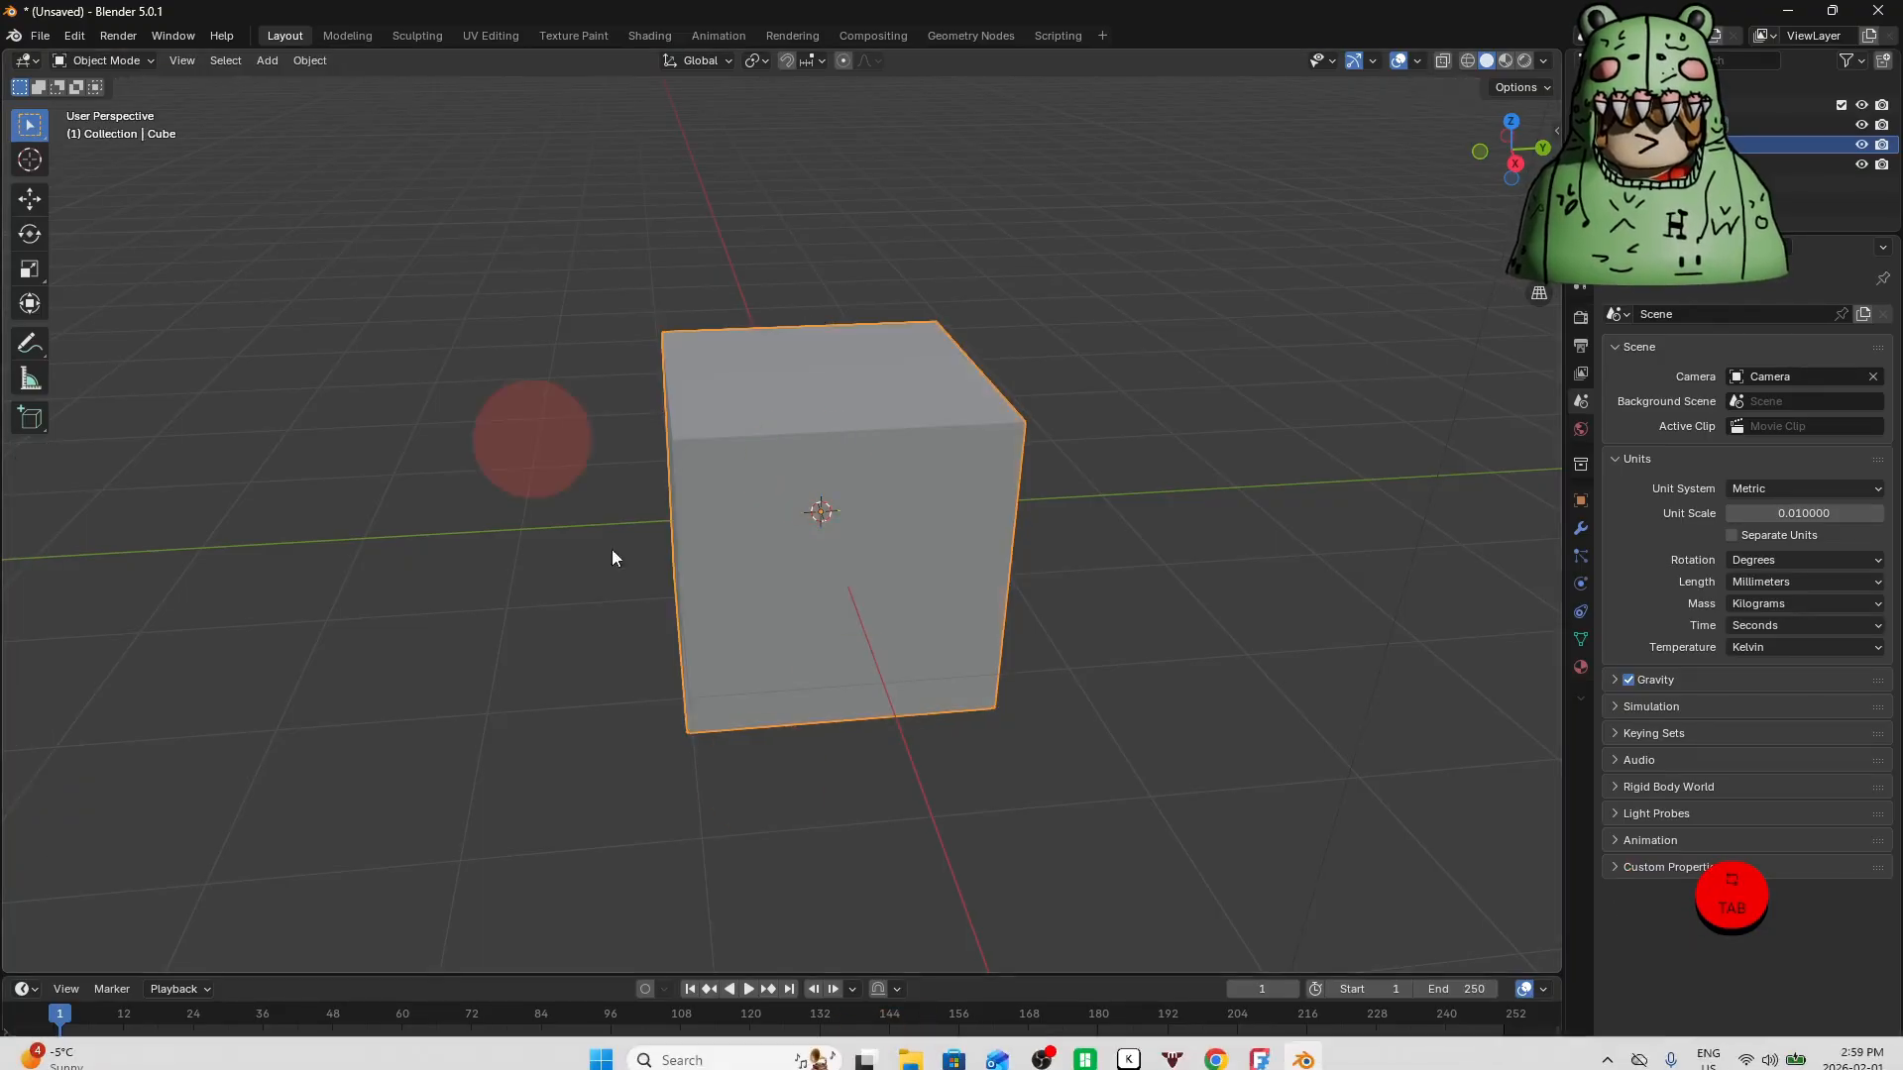
Import Valve.3mf from the Downloads folder as a 3D Manufacturing Format file at scale 1.00.
left_click(39, 37)
mouse_move(117, 317)
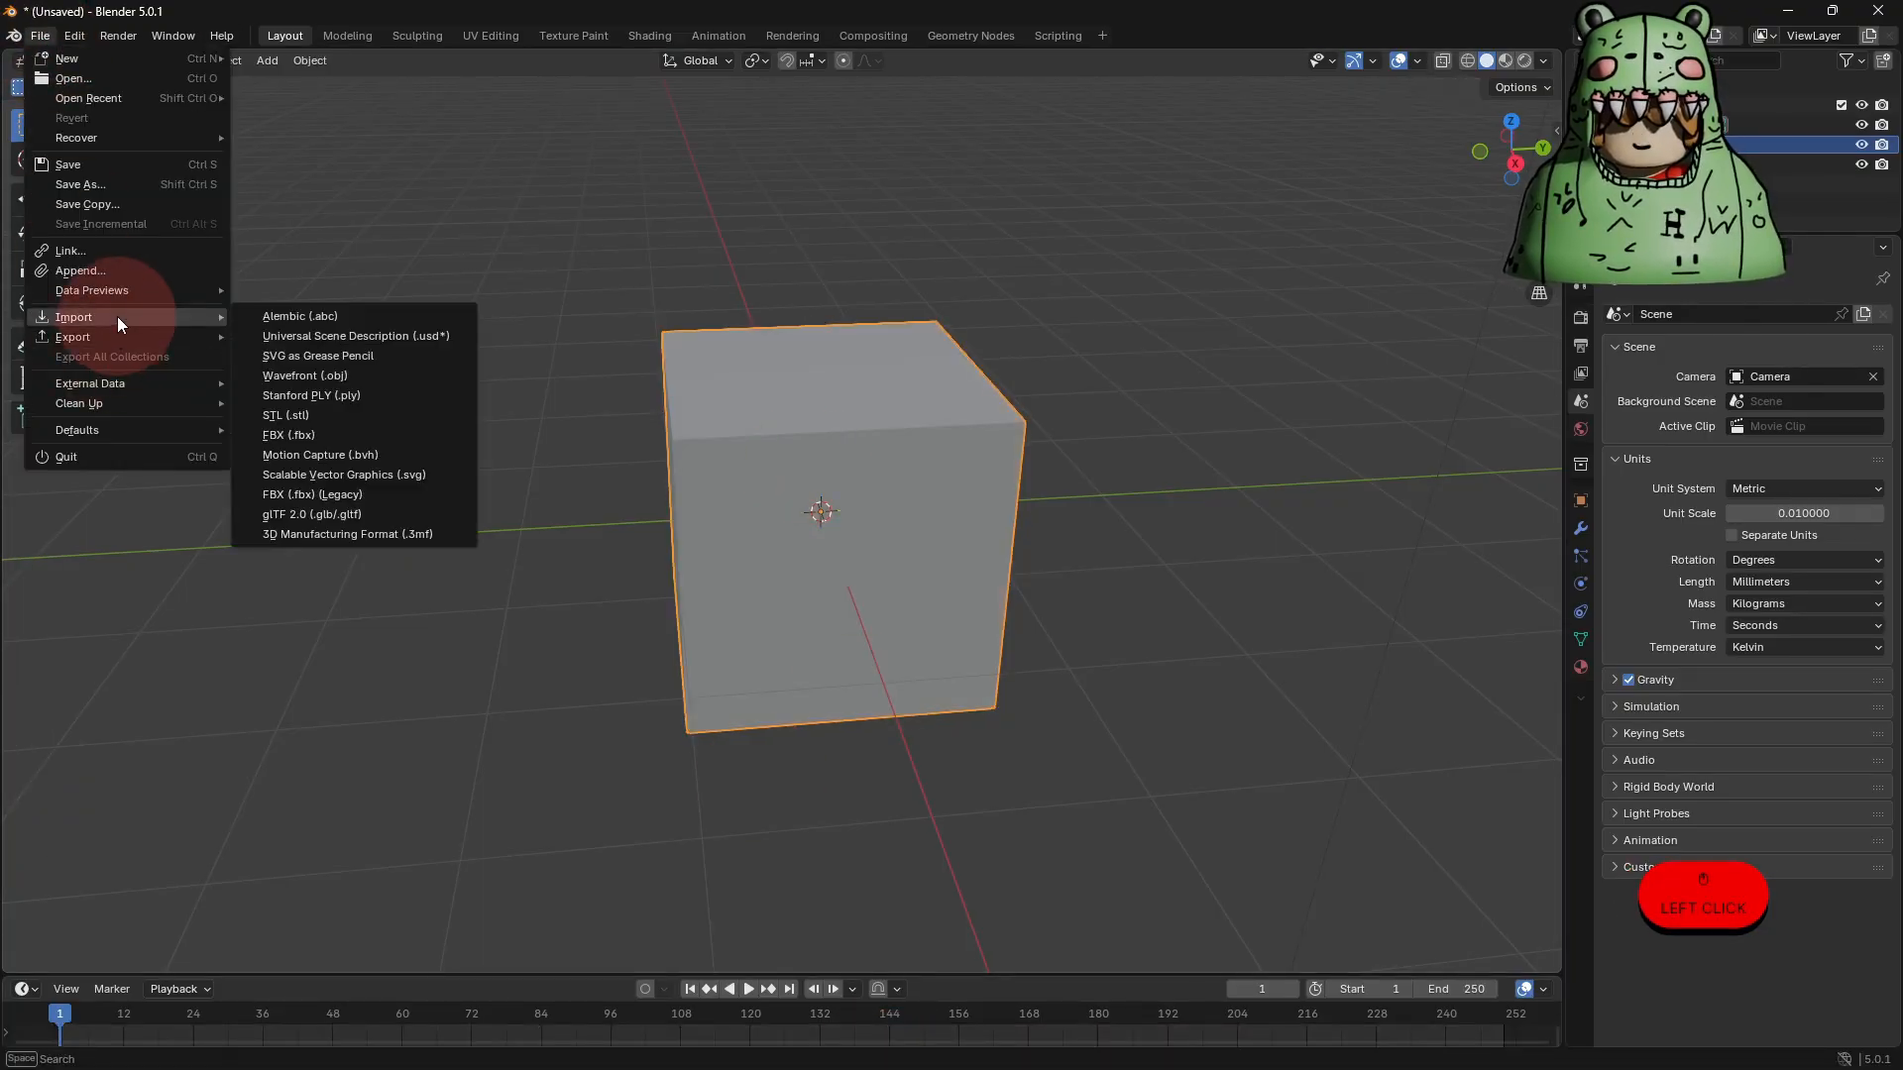
left_click(418, 539)
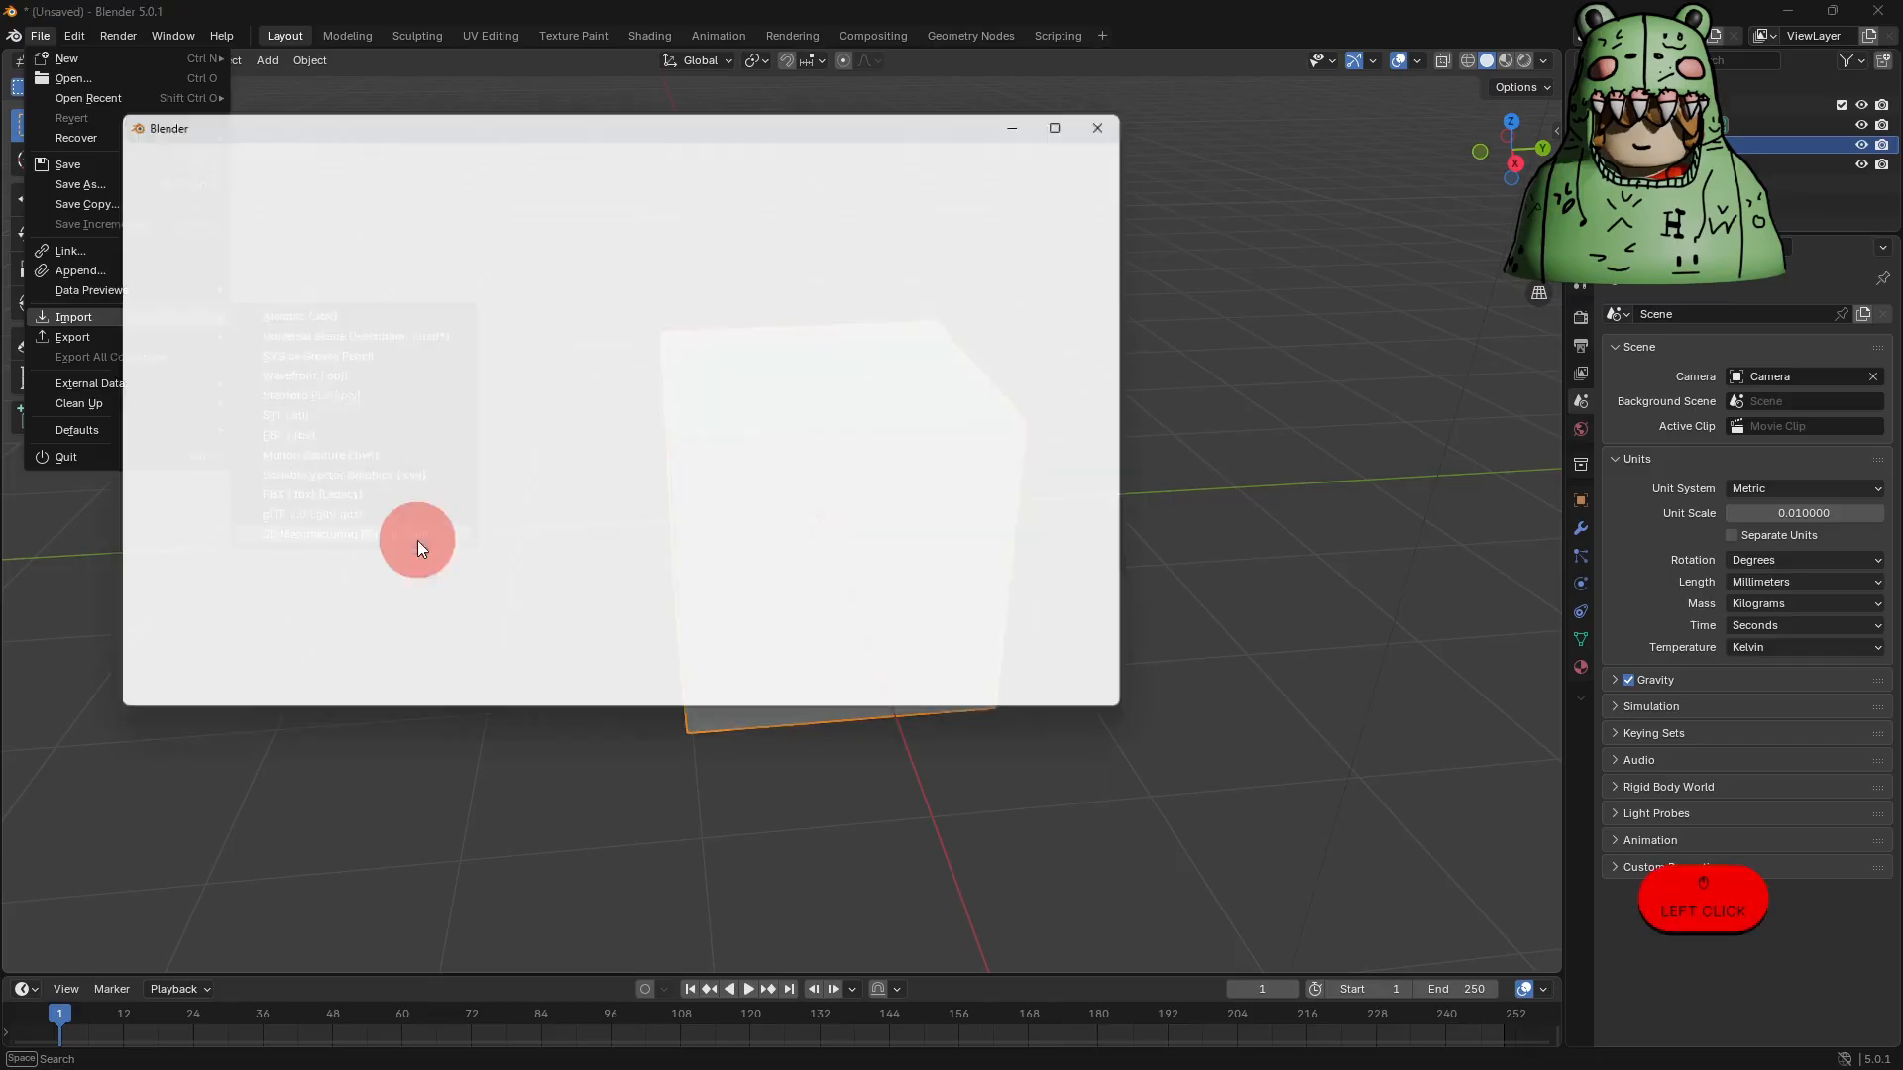
left_click(228, 301)
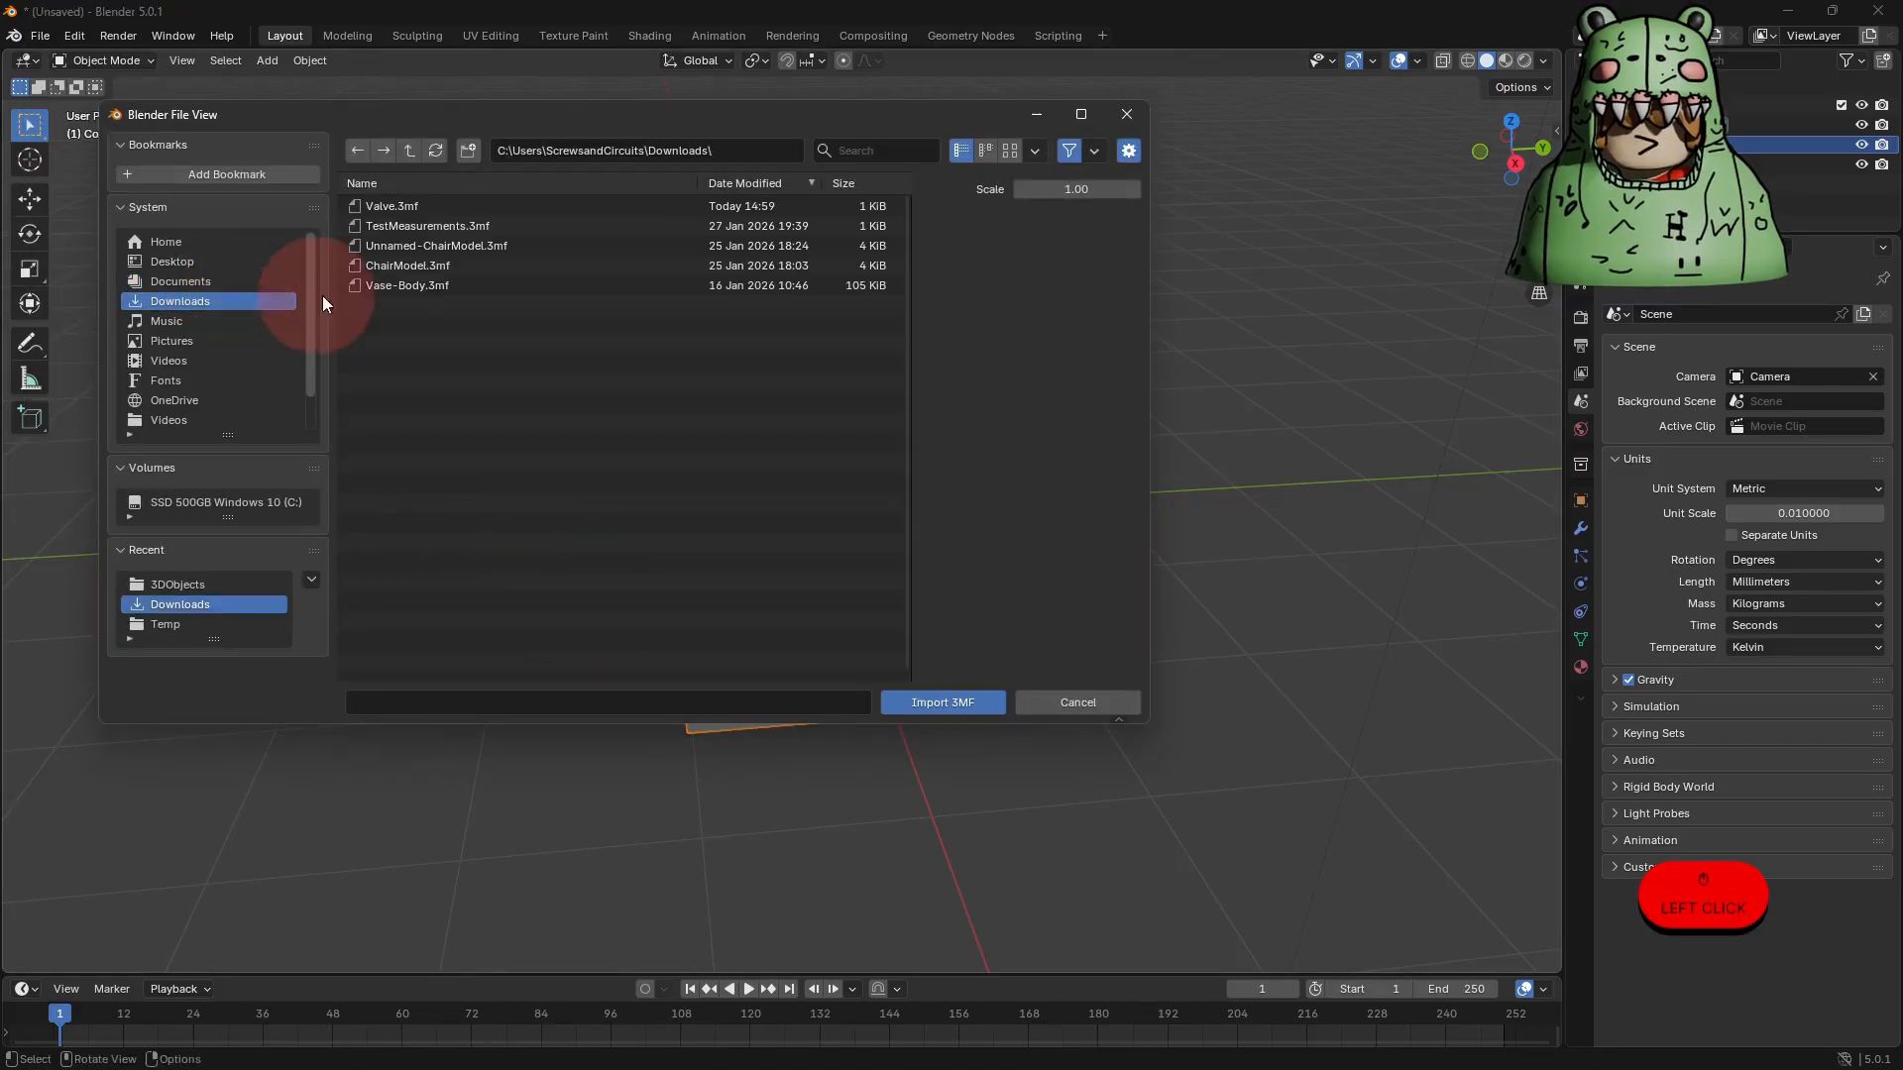
left_click(531, 206)
left_click(942, 701)
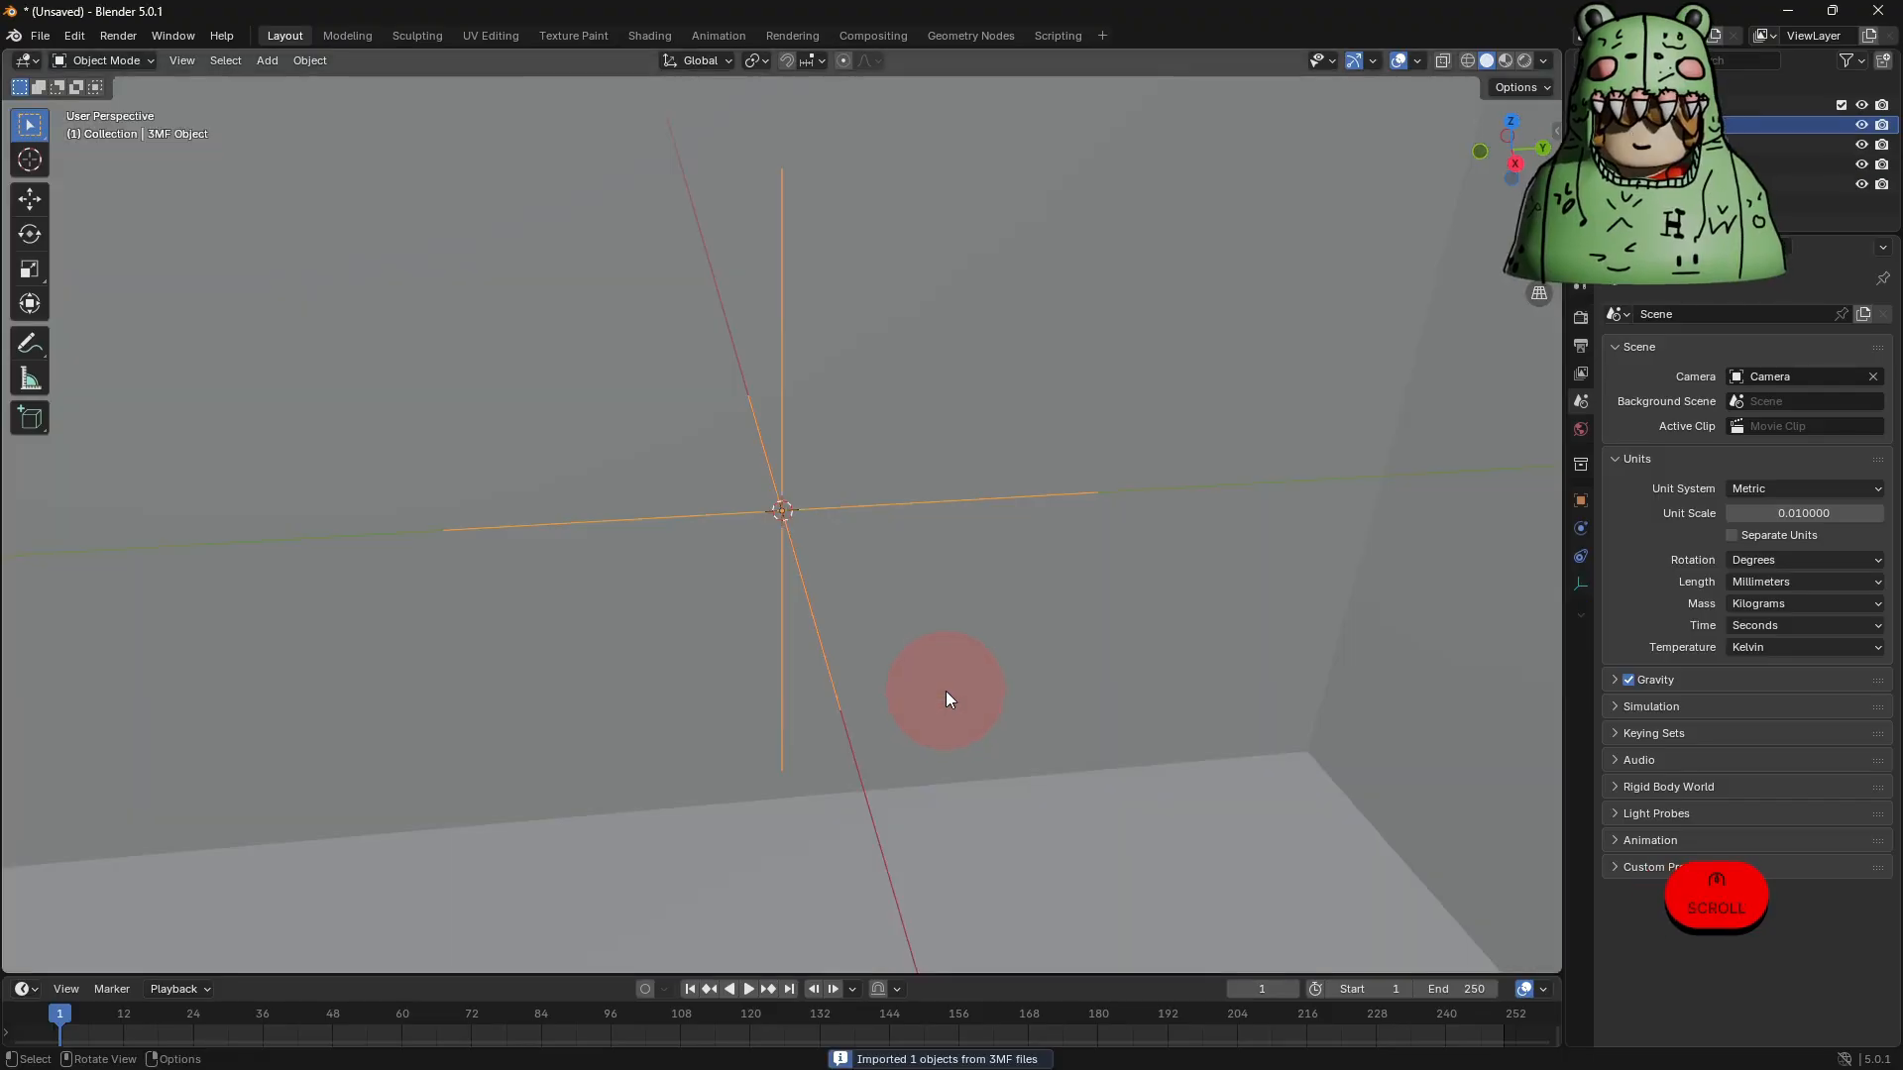
Select the imported 3MF object at the origin inside the cube and inspect it up close.
scroll(946, 692, "down", 3)
scroll(948, 681, "up", 4)
scroll(948, 680, "up", 2)
left_click(872, 640)
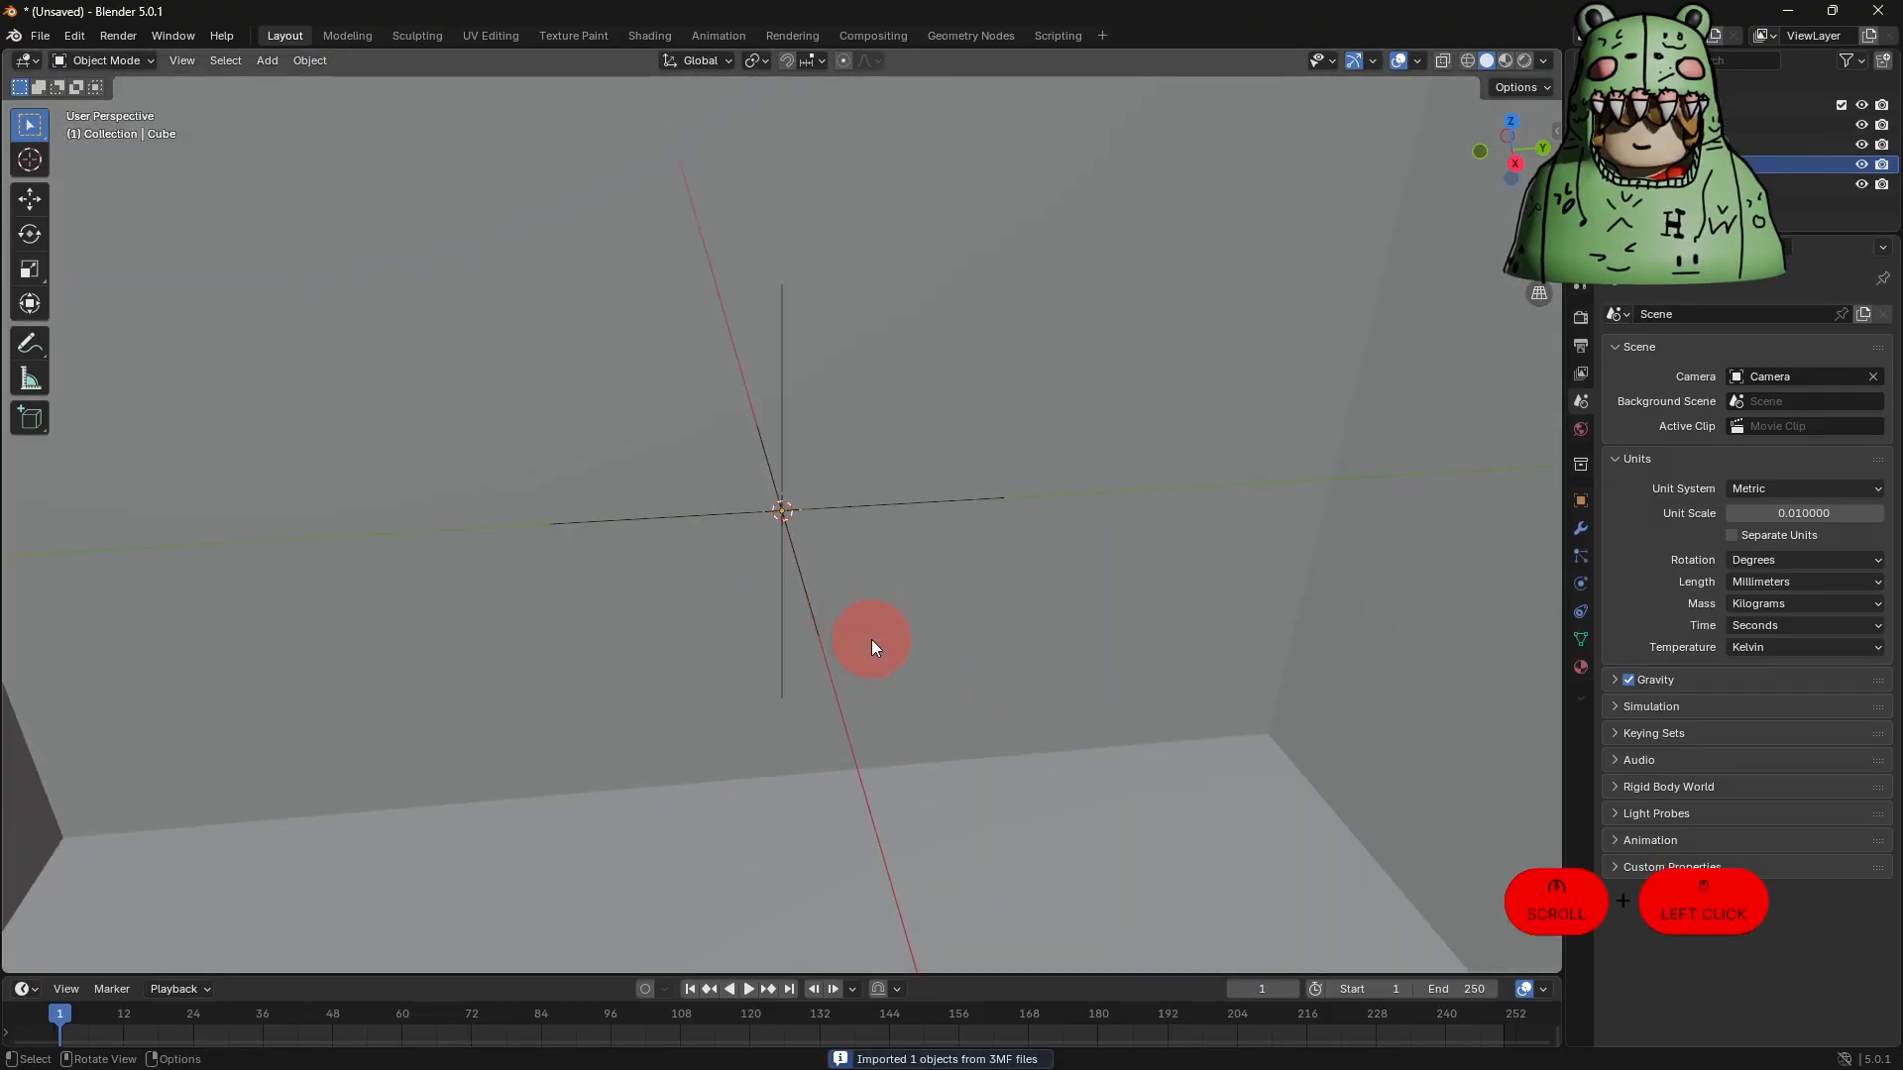
mouse_move(795, 532)
middle_mouse_down()
mouse_move(922, 567)
mouse_move(797, 521)
mouse_move(843, 559)
mouse_move(783, 512)
middle_mouse_up()
left_click(782, 512)
scroll(847, 557, "up", 2)
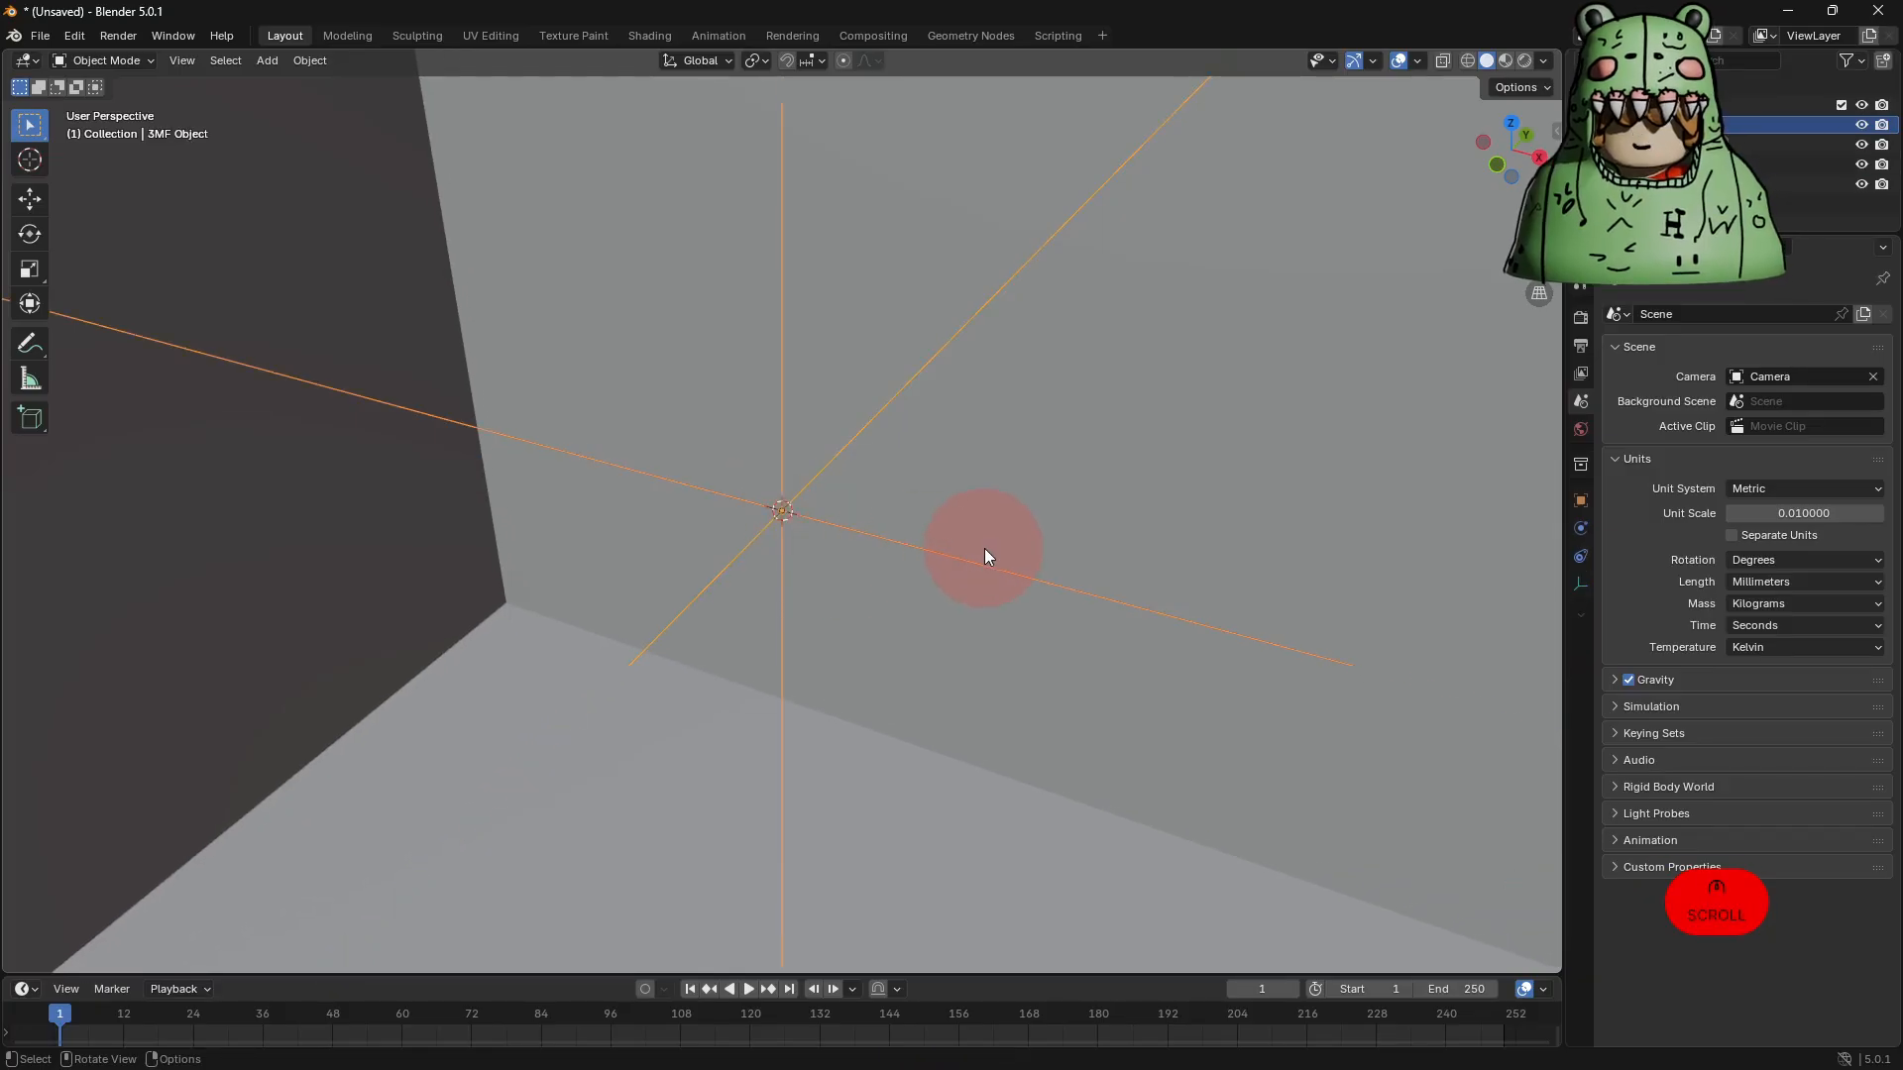
Select the default cube and hide it so the imported 3MF object is unobstructed.
scroll(986, 540, "down", 3)
scroll(986, 535, "down", 4)
left_click(833, 471)
scroll(890, 509, "up", 3)
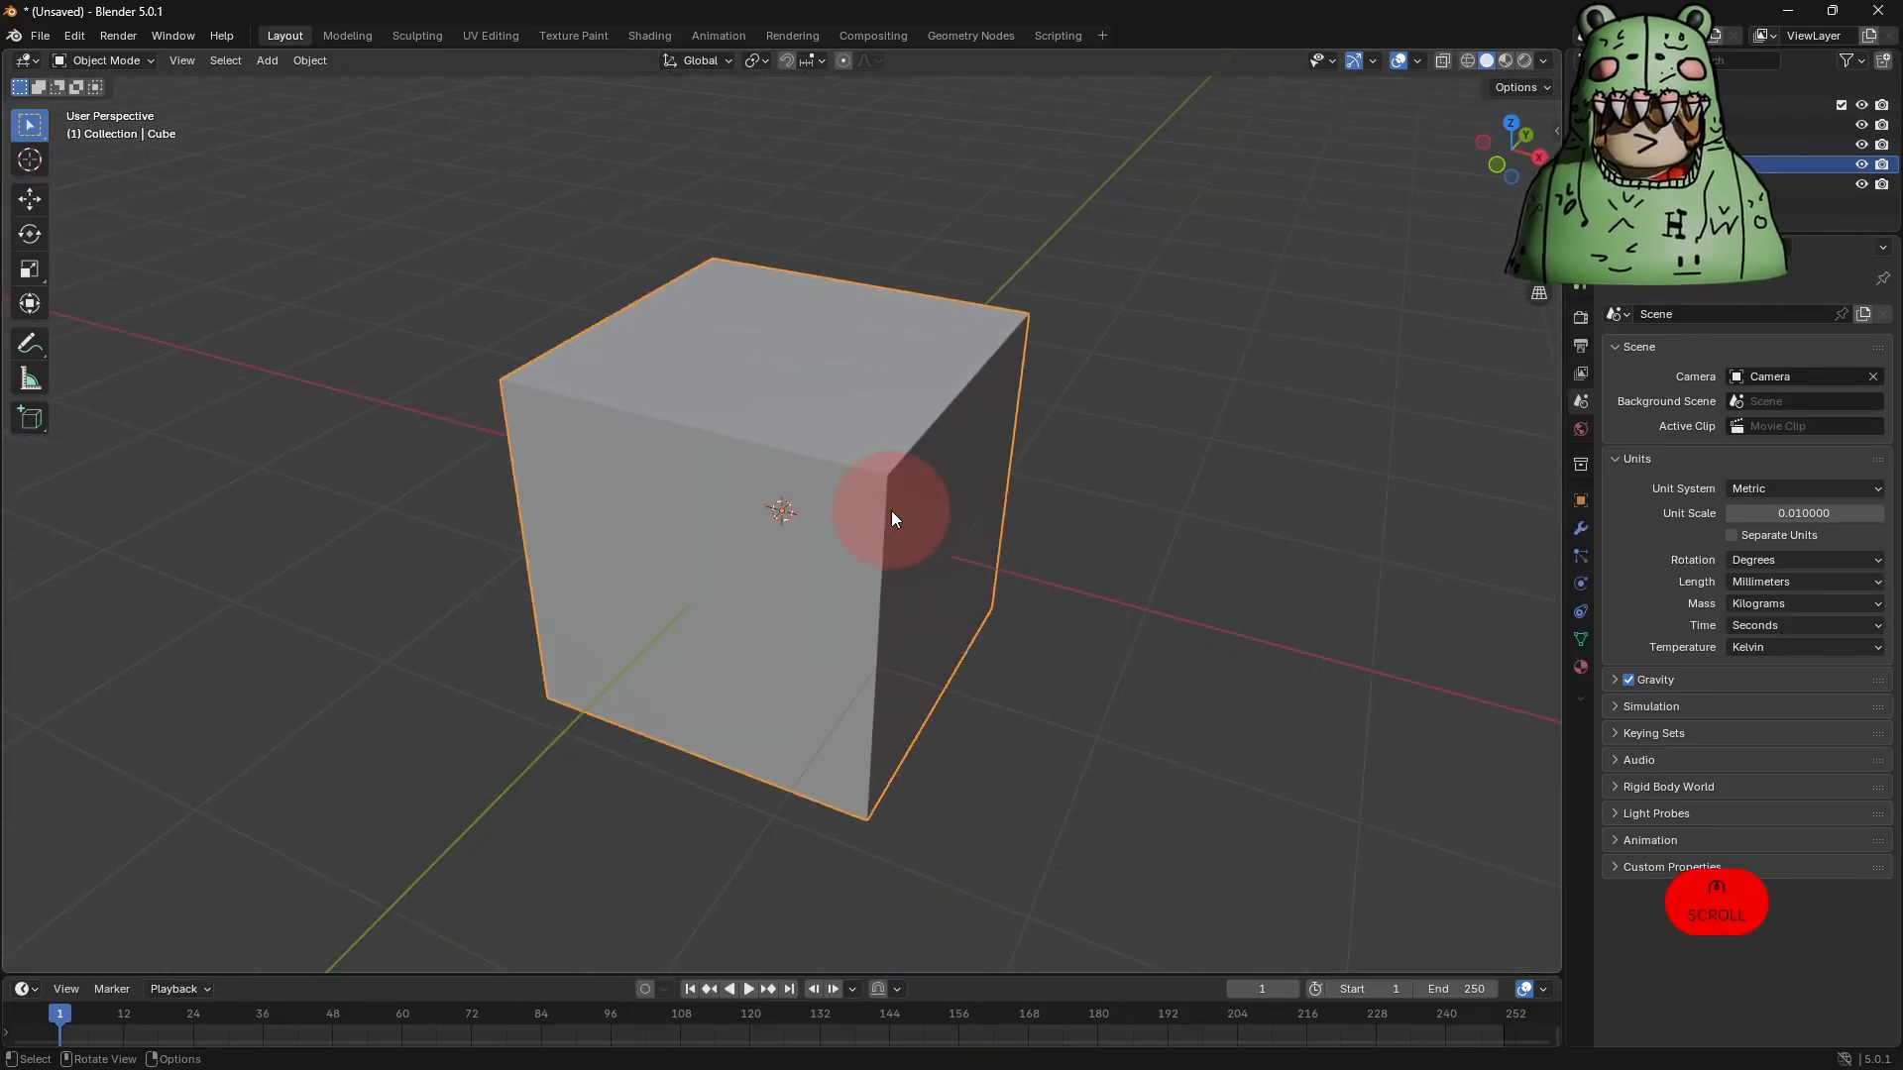
key("h")
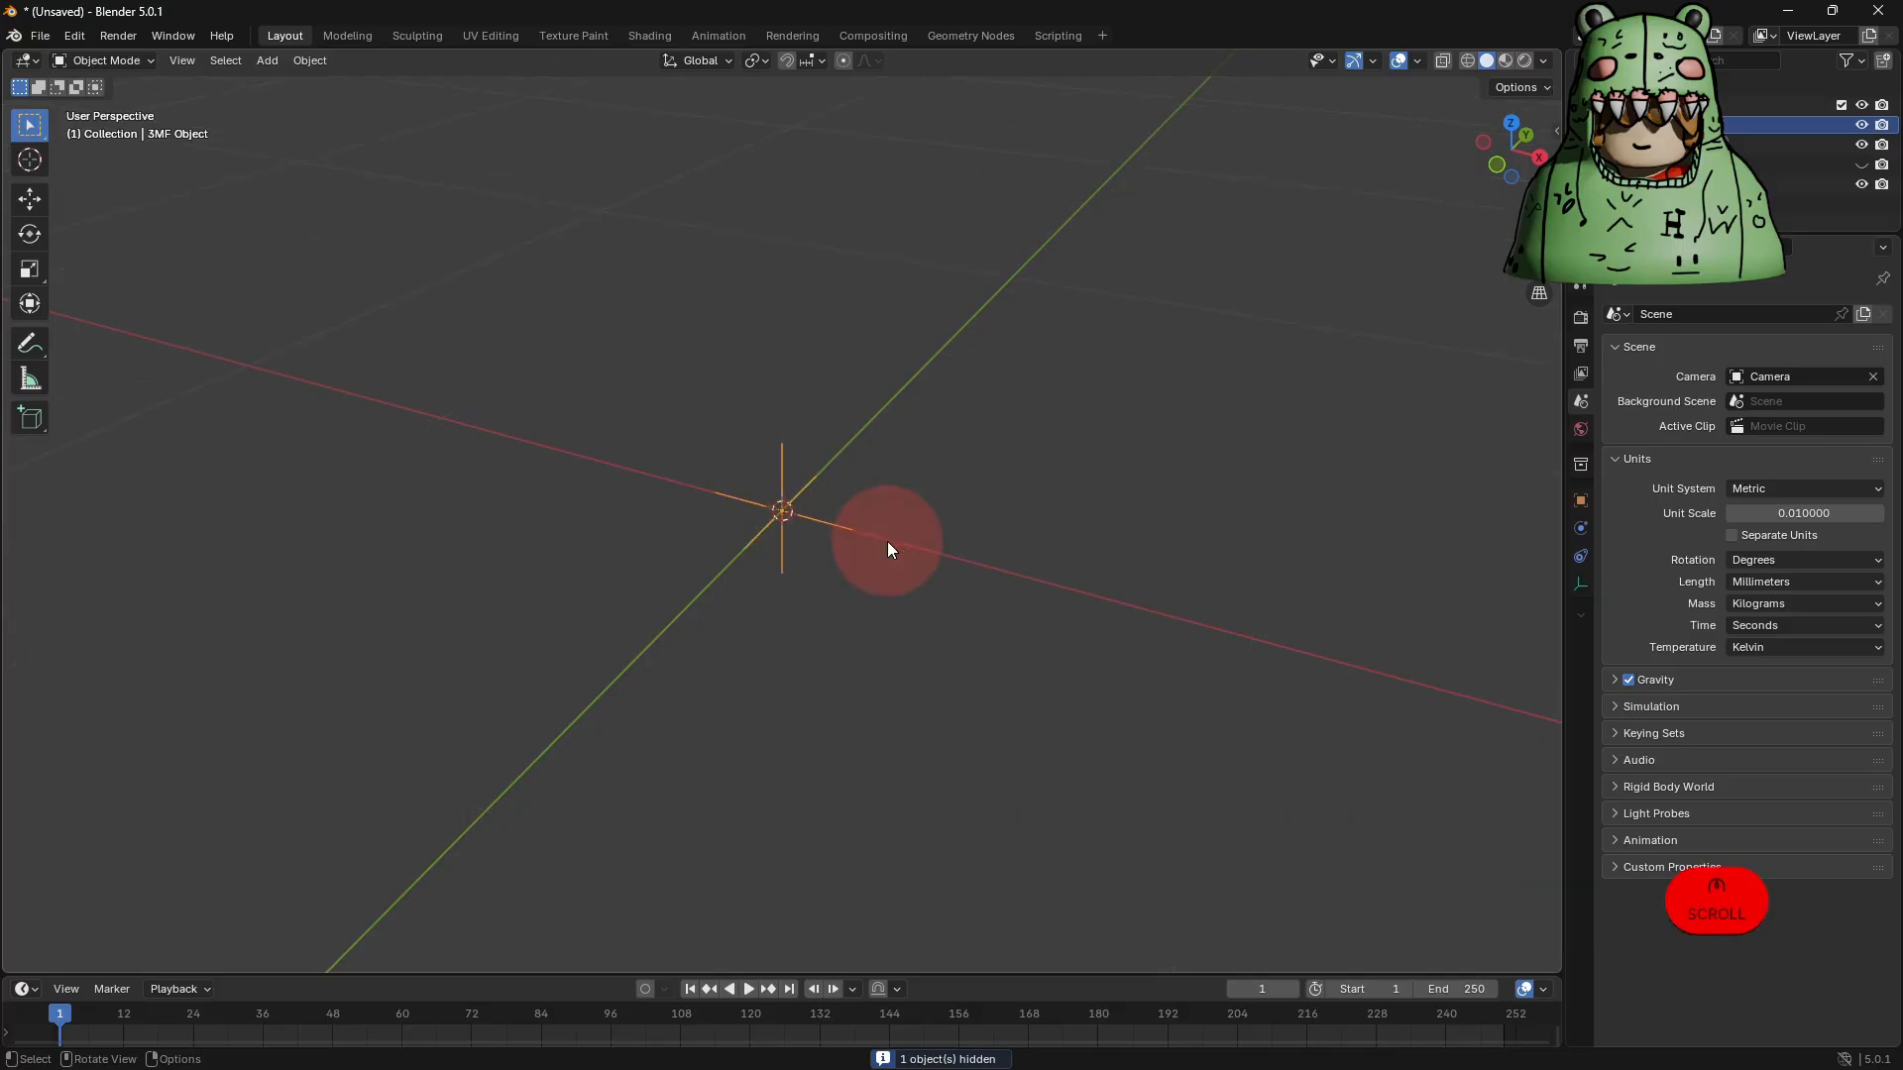
Try scaling the imported 3MF object at the origin and undo the scaling.
key("s")
left_click(1383, 674)
key("ctrl+z")
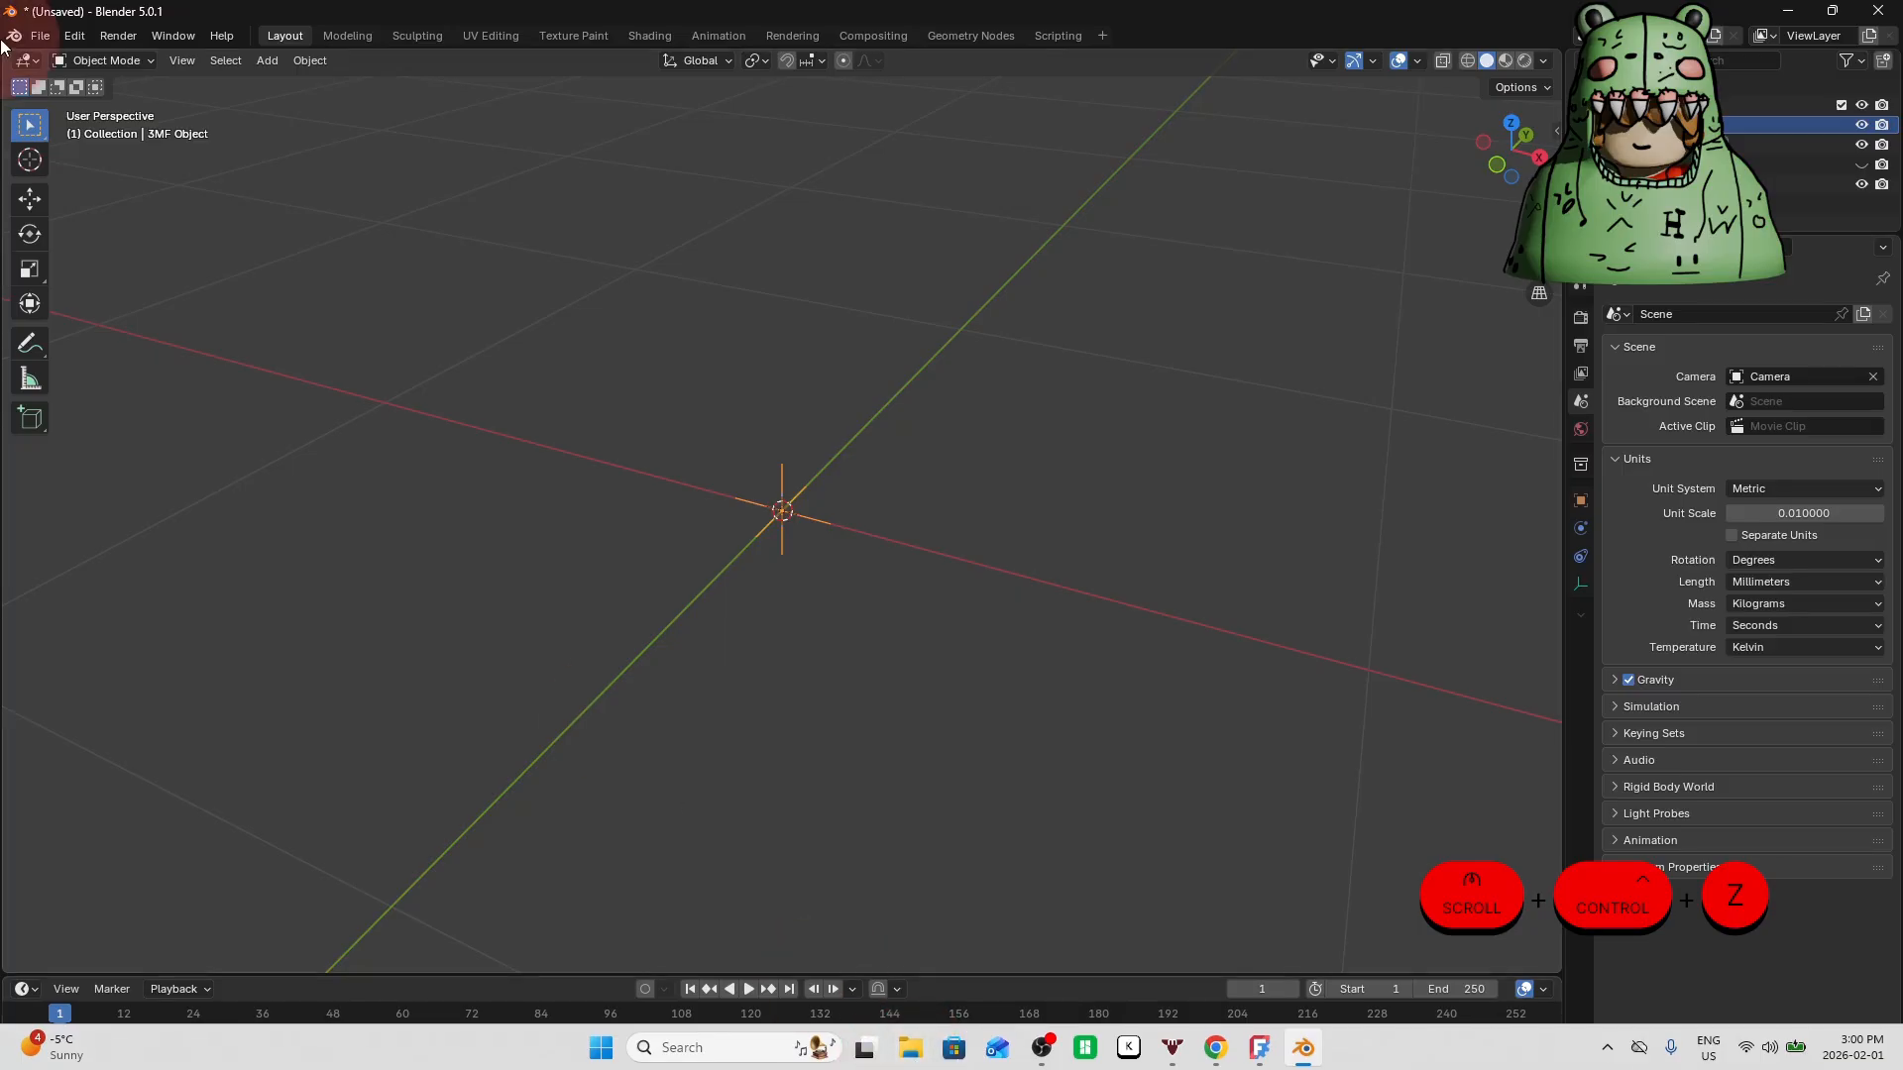
Import Vase-Body.3mf from the Downloads folder at scale 1.00 as a comparison and delete the imported object.
left_click(40, 35)
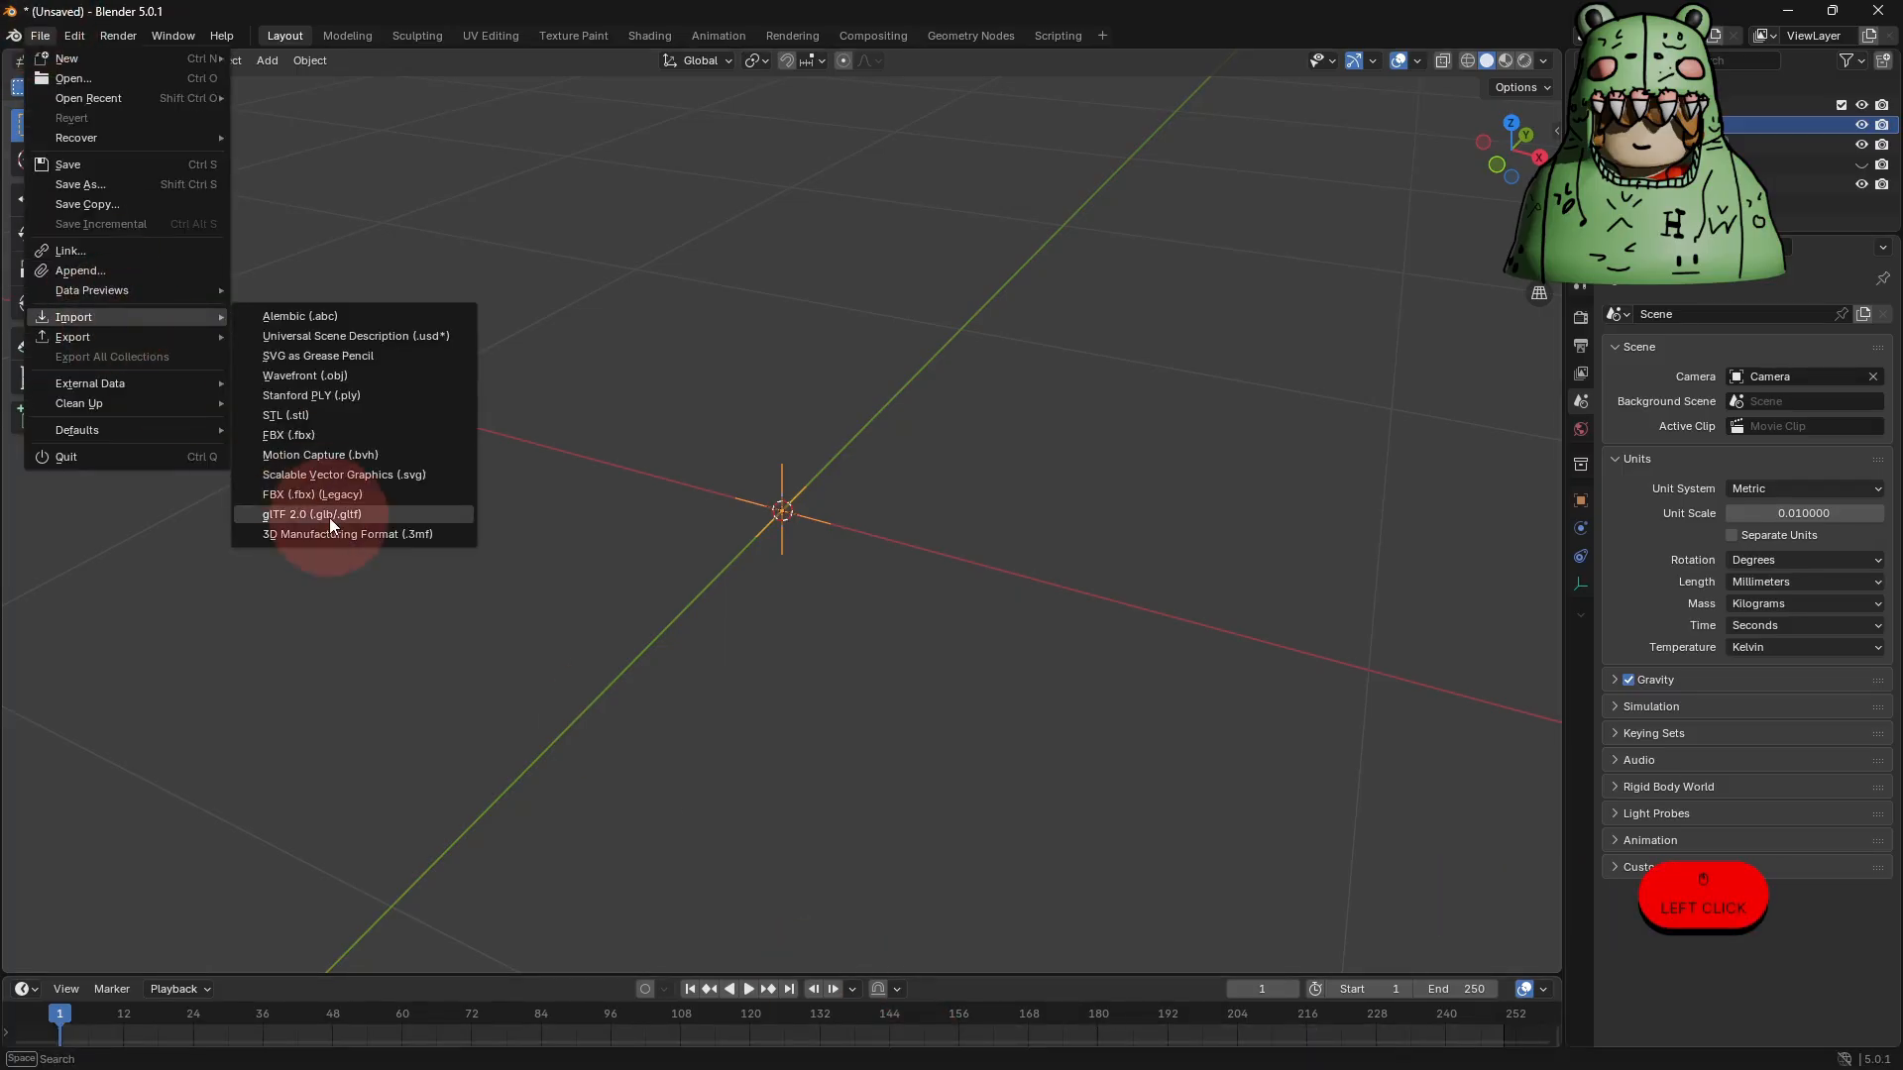
left_click(339, 534)
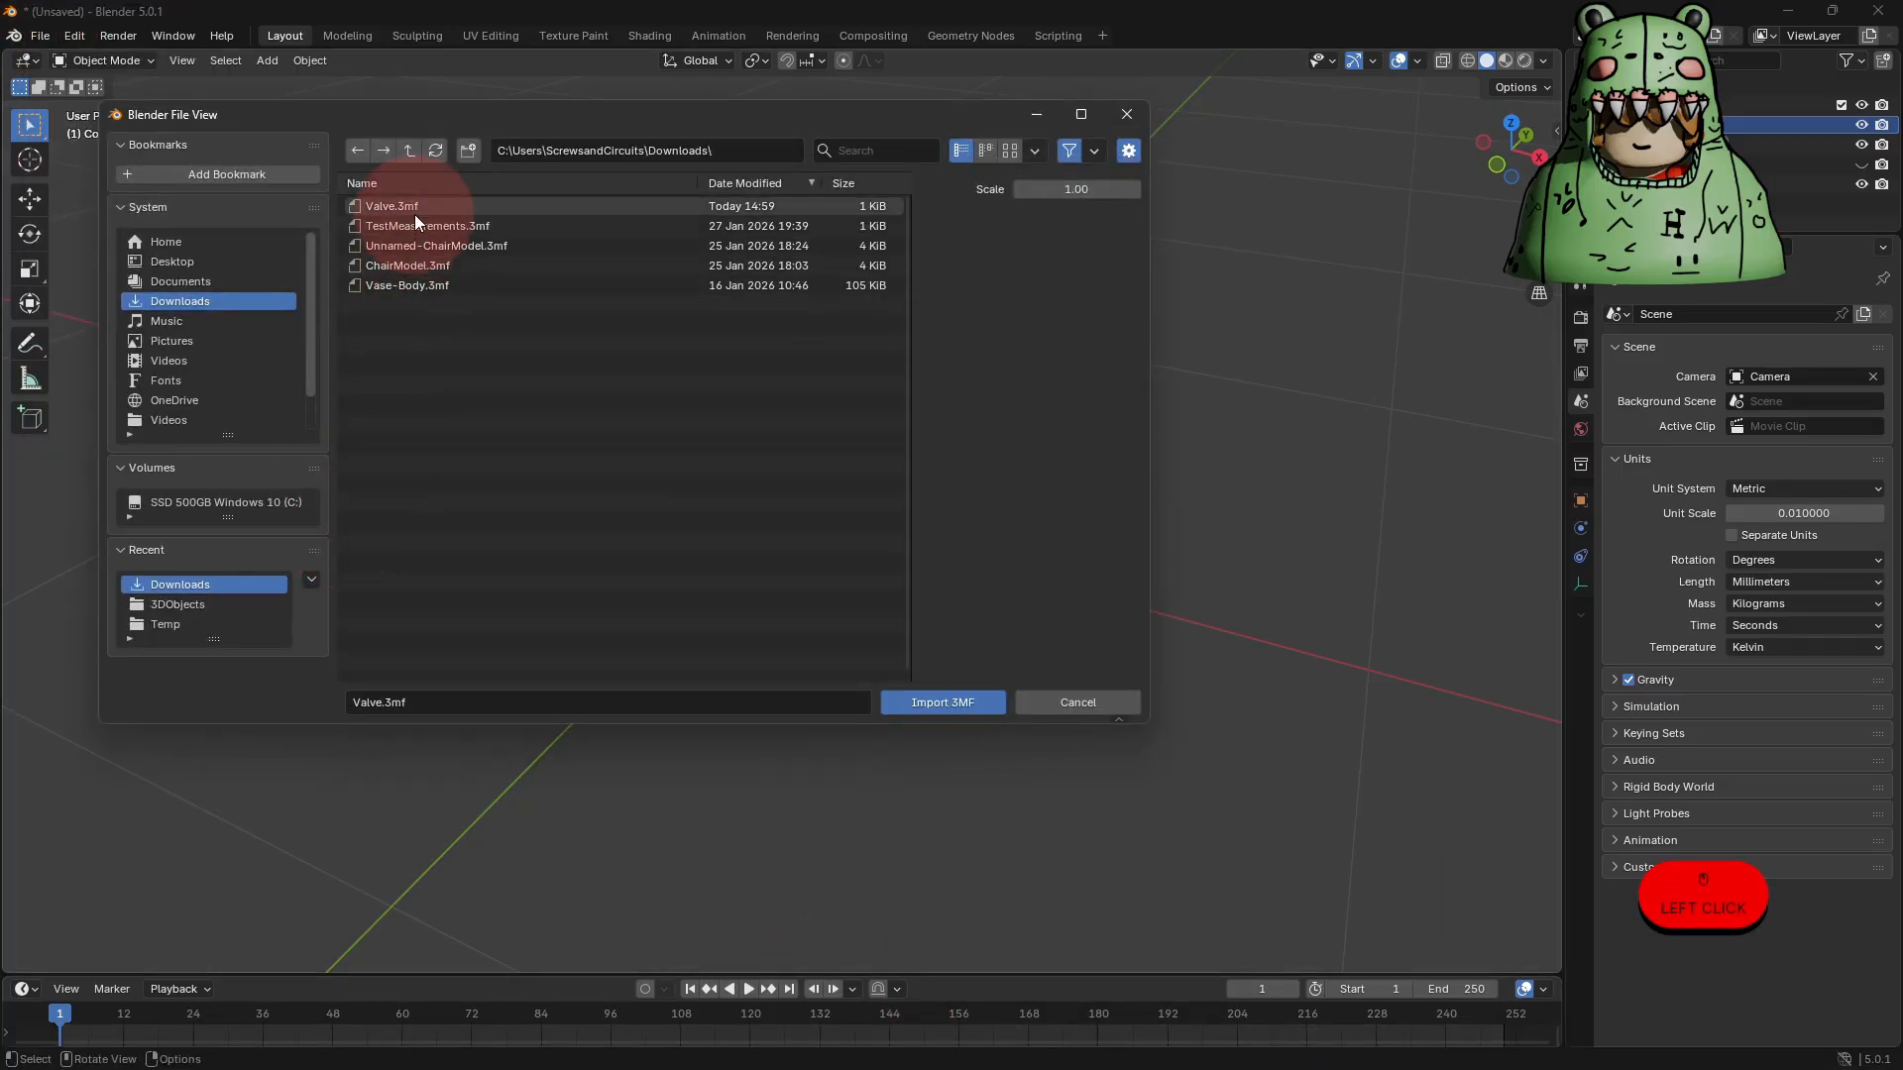
left_click(418, 286)
left_click(943, 702)
scroll(942, 634, "down", 4)
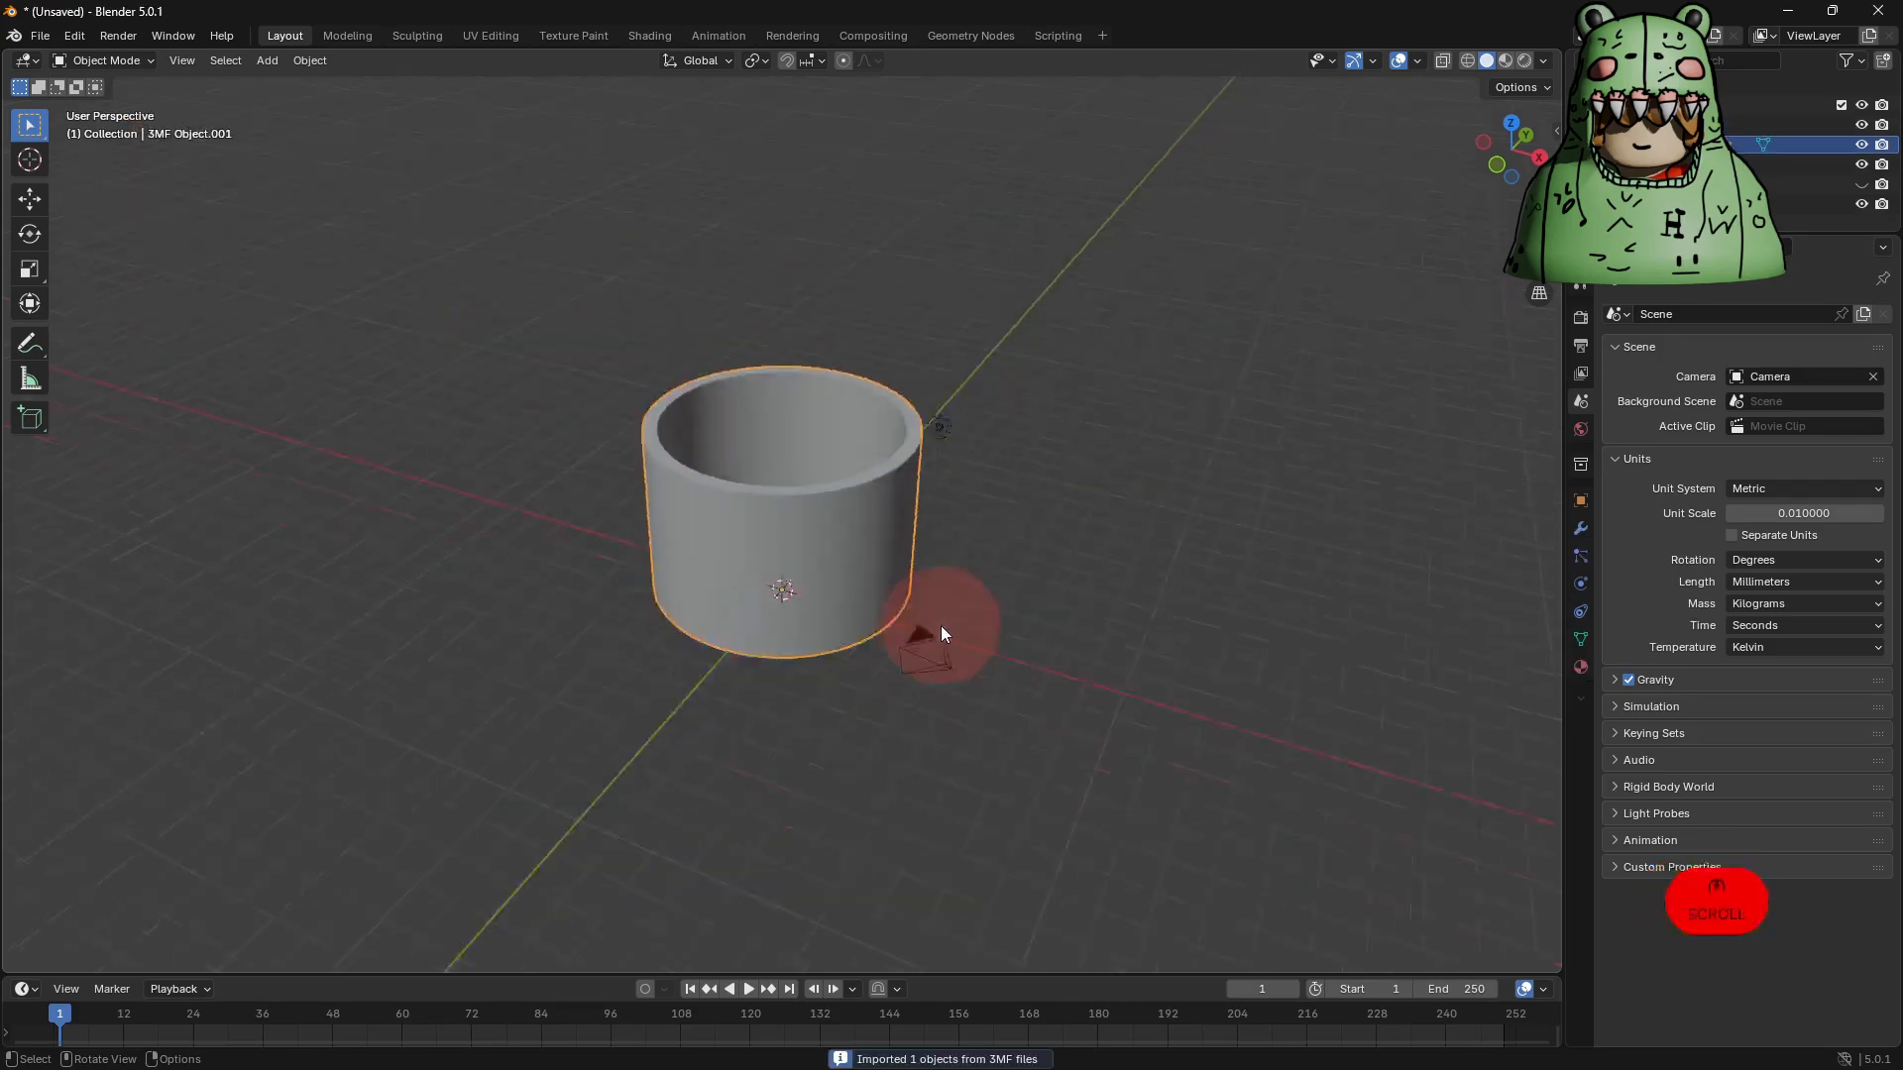
scroll(942, 626, "up", 4)
key("x")
left_click(932, 623)
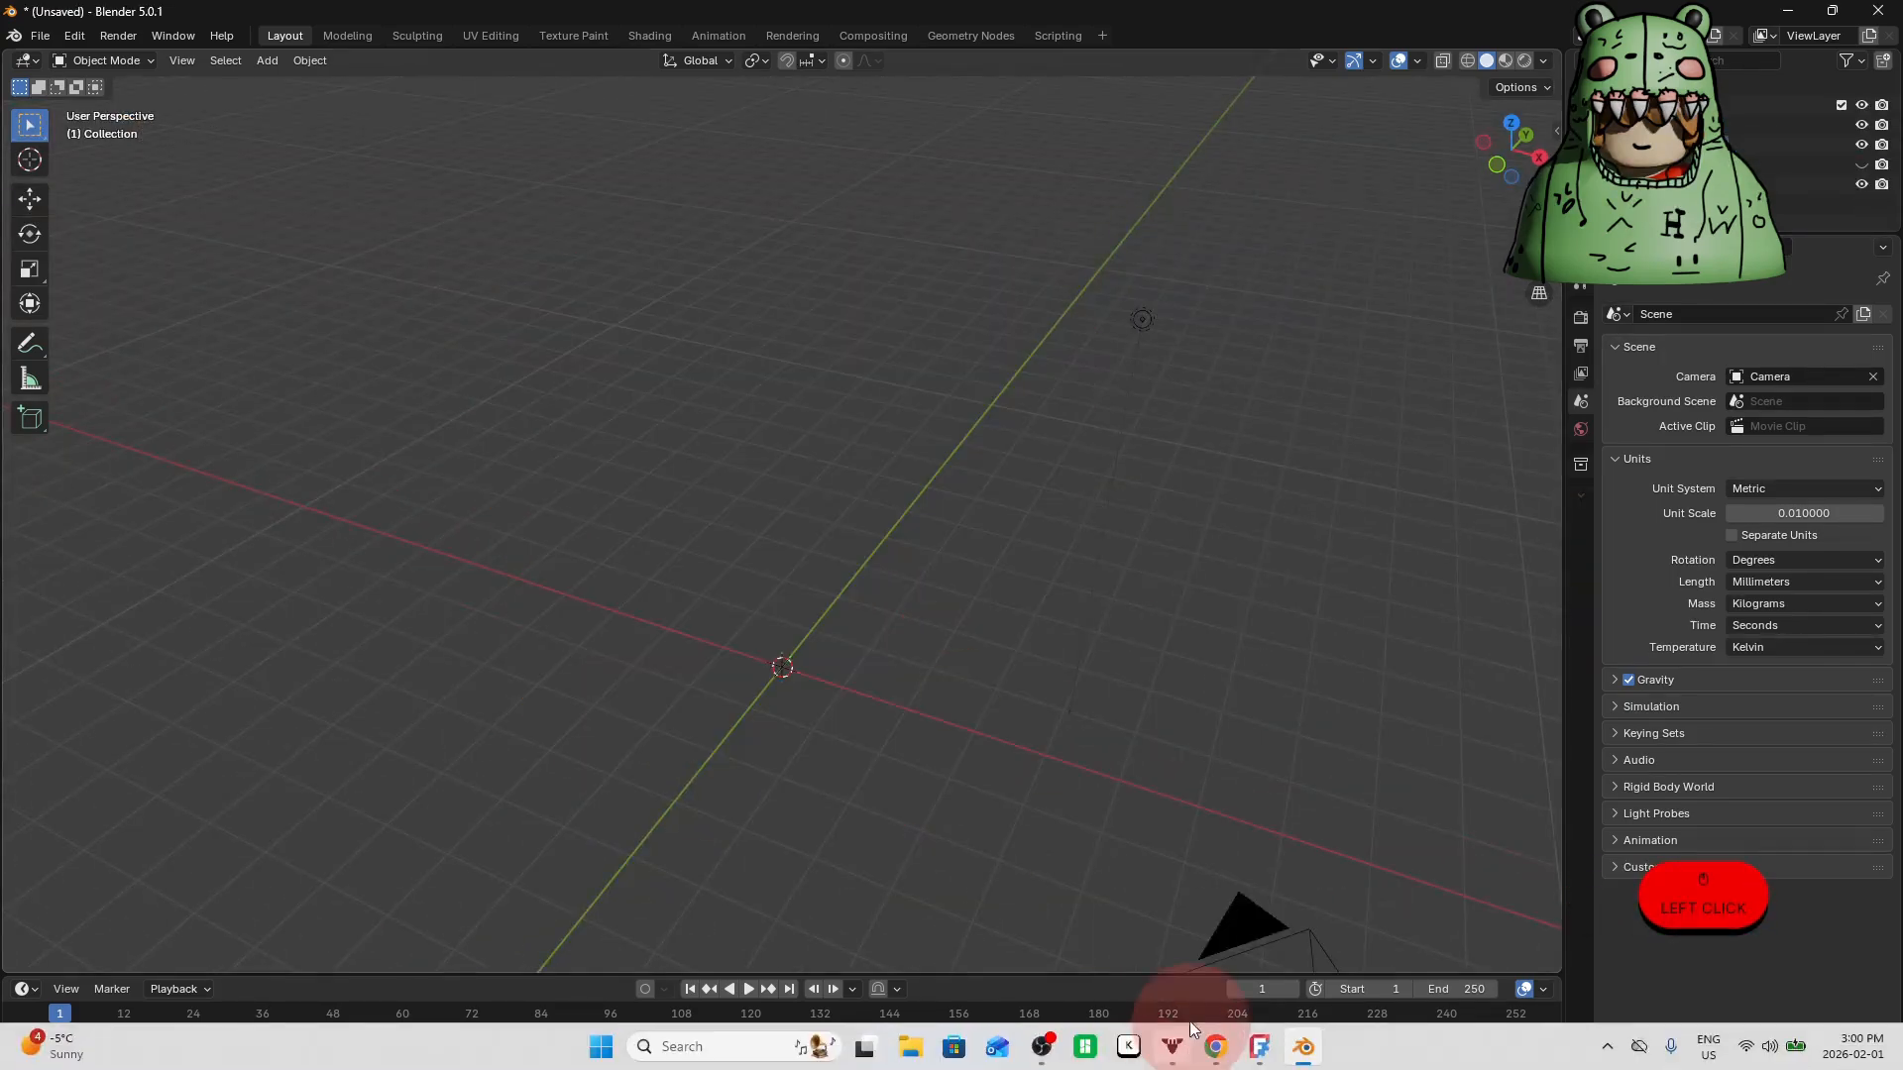
Delete the 3MF object imported from Valve.3mf at the origin.
middle_click_drag(883, 781, 900, 664)
key("x")
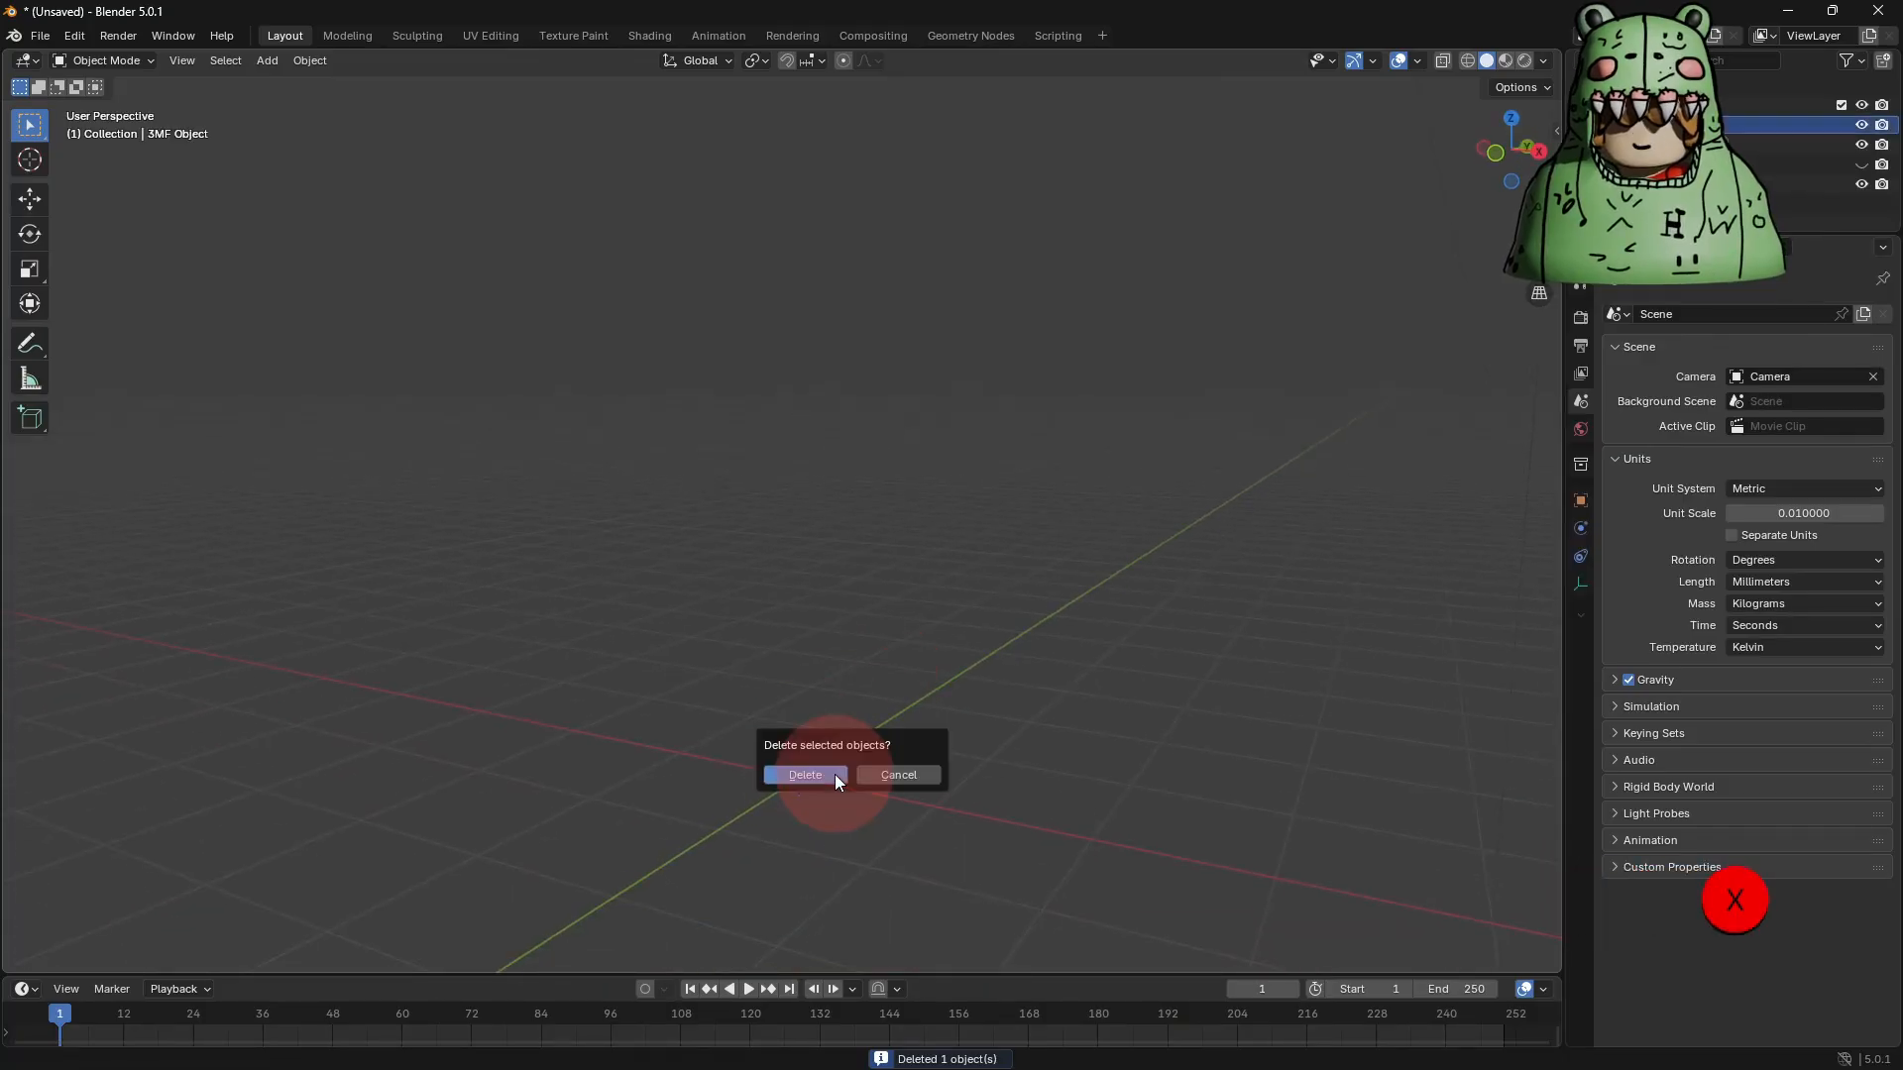
left_click(835, 775)
Switch to FreeCAD and check the AdditiveHelix feature in the model tree by hiding and showing it.
left_click(1259, 1048)
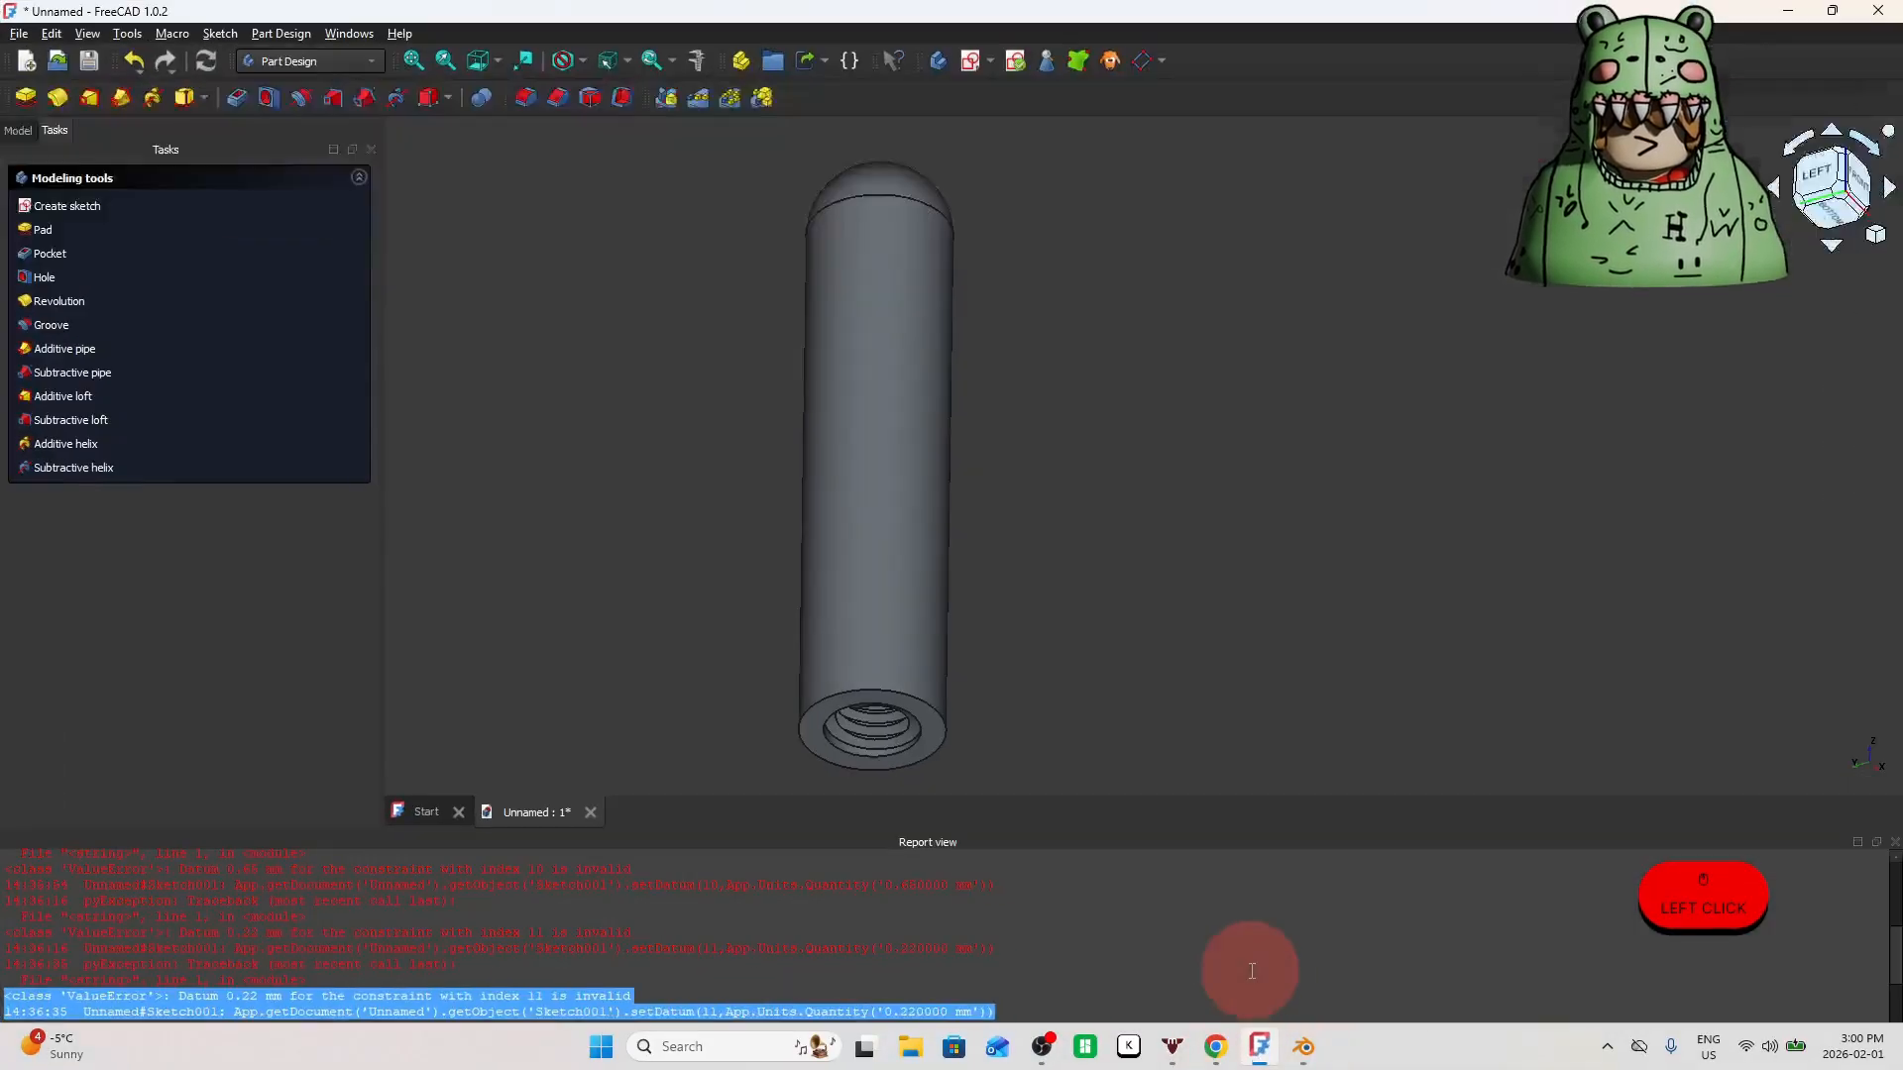
left_click(30, 130)
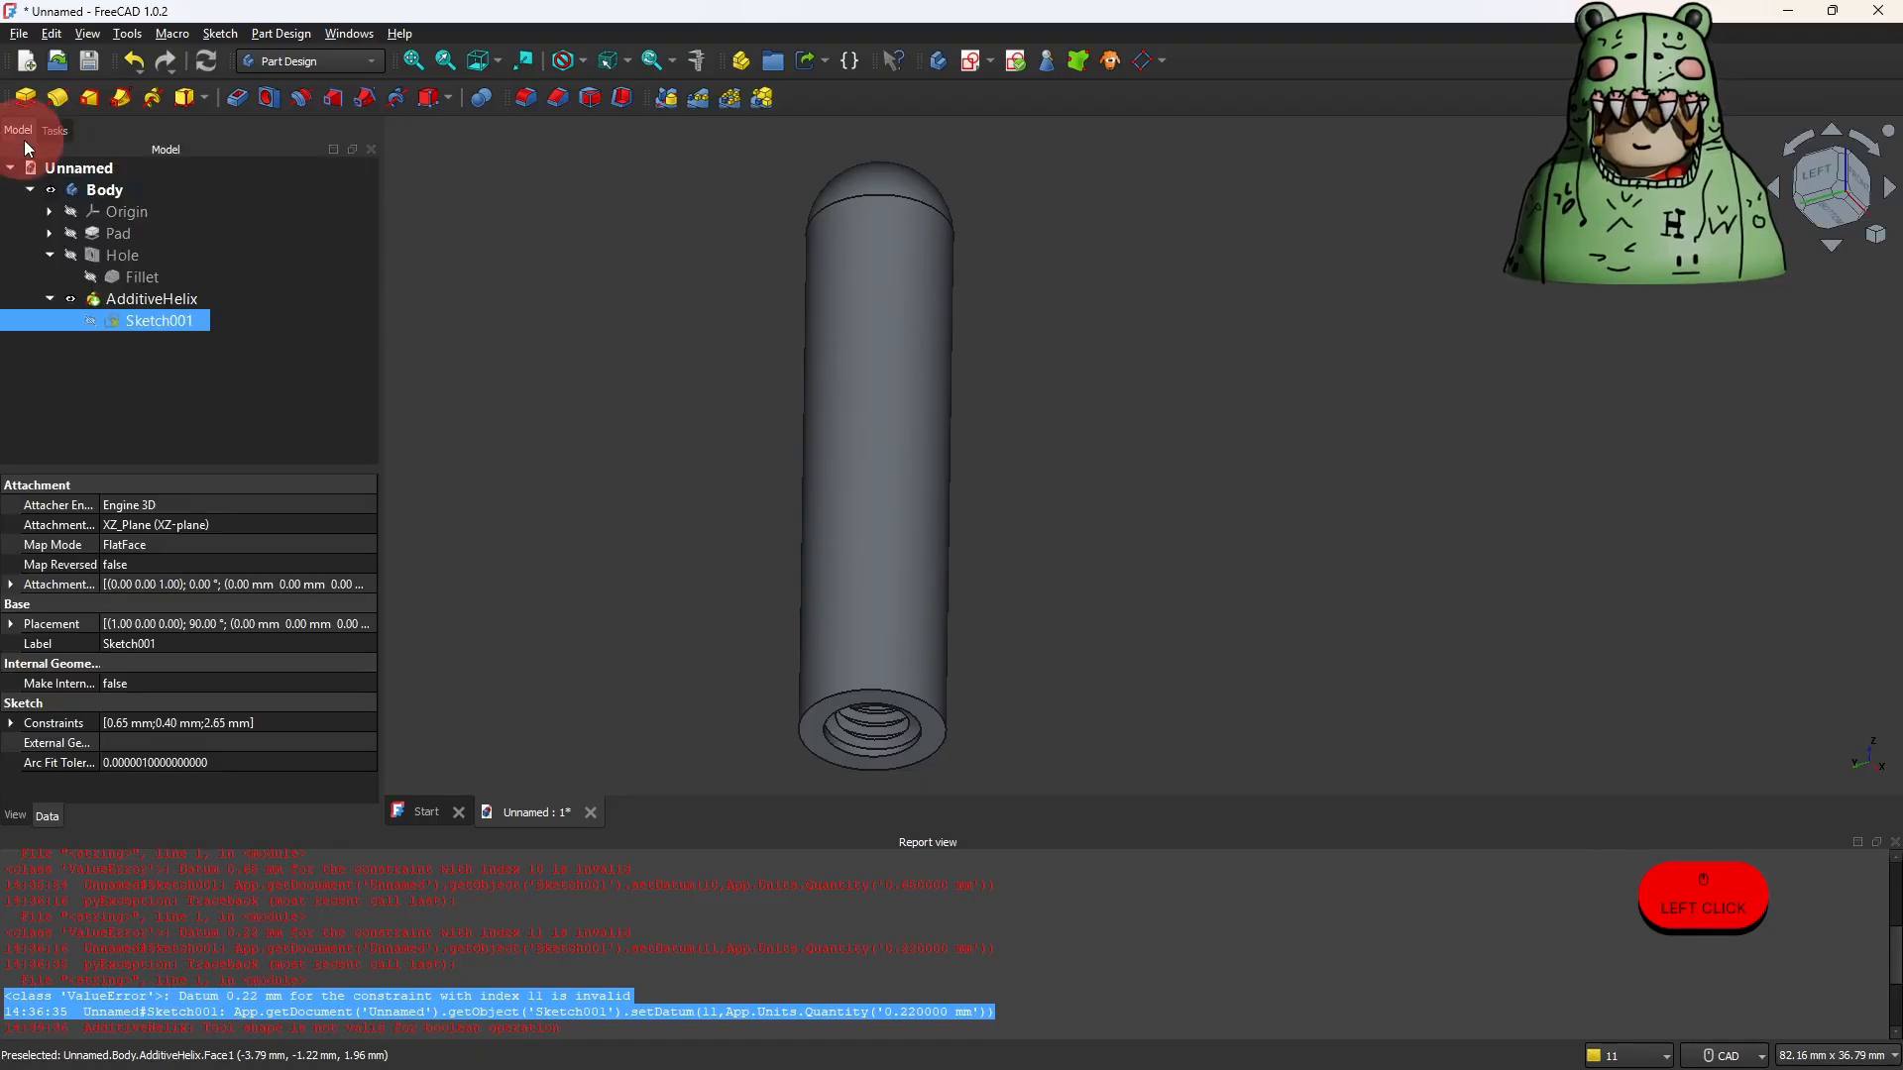
left_click(57, 298)
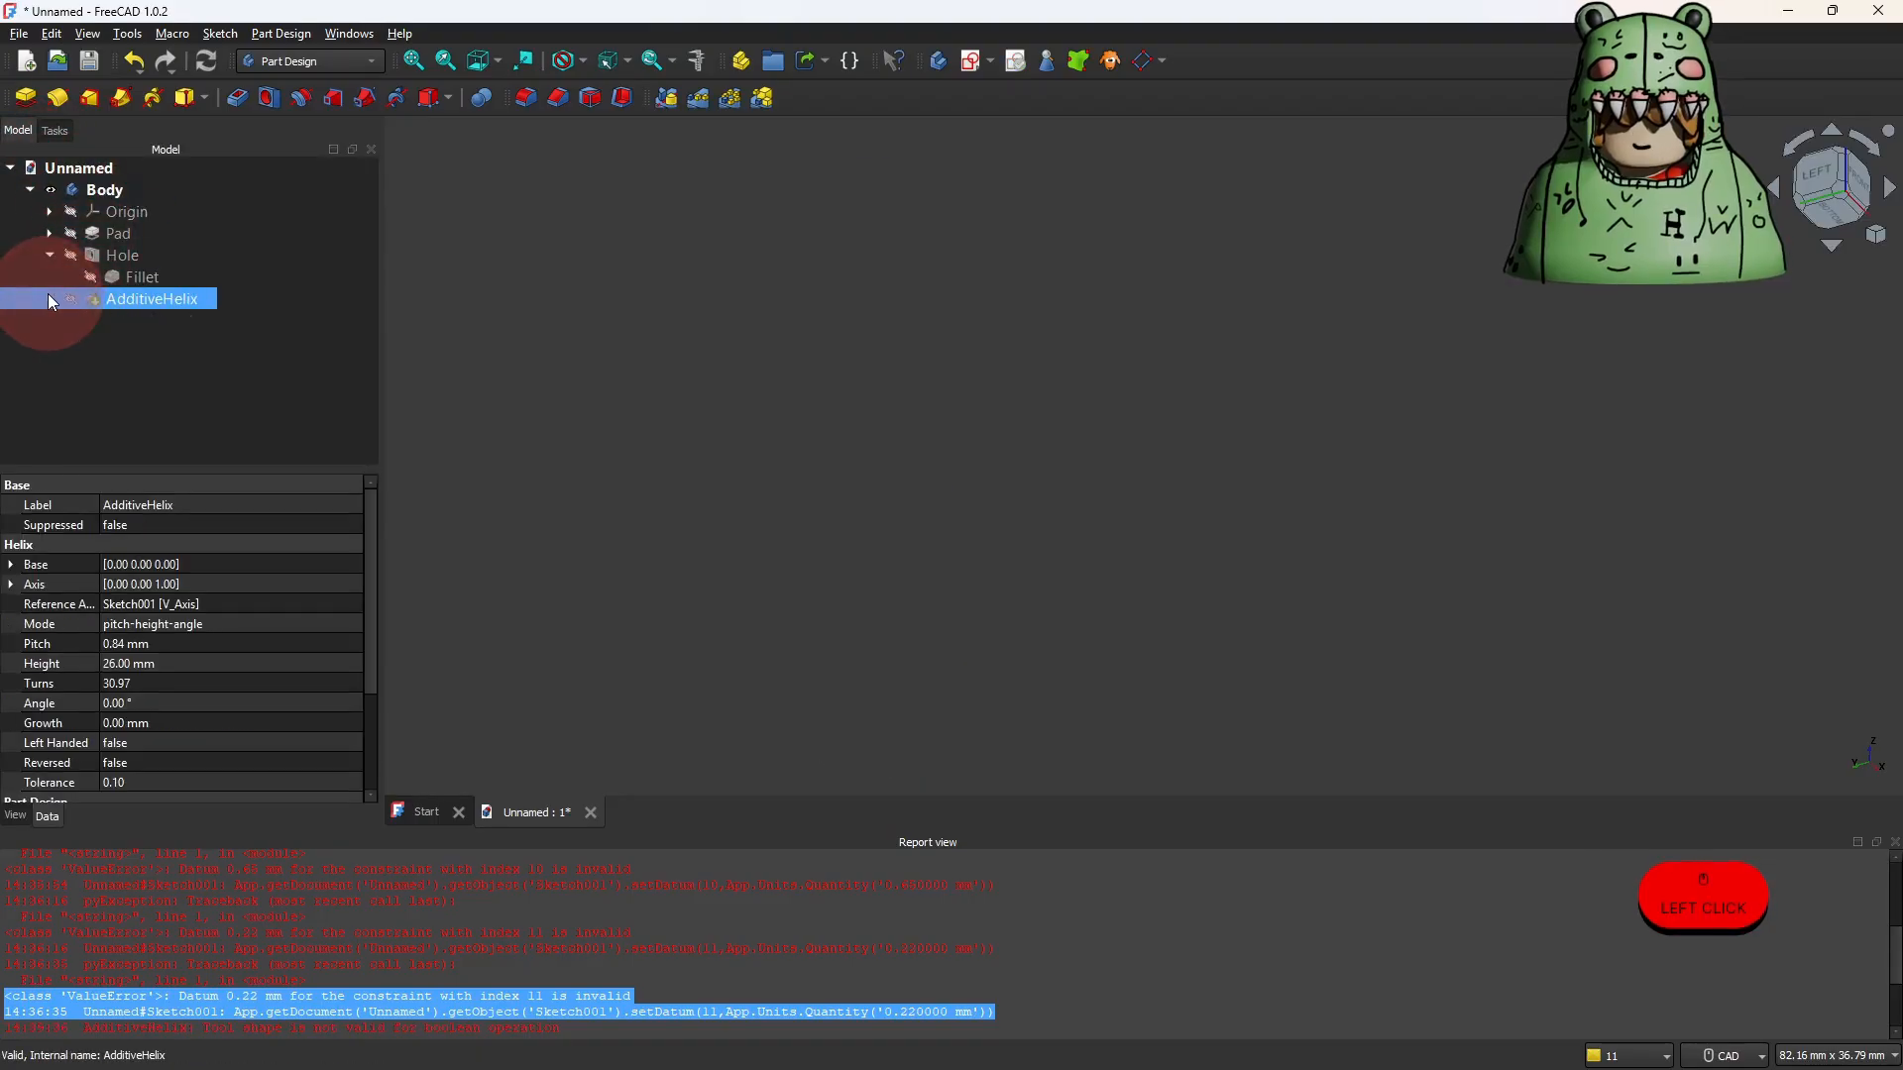
left_click(51, 299)
left_click(119, 321)
left_click(70, 299)
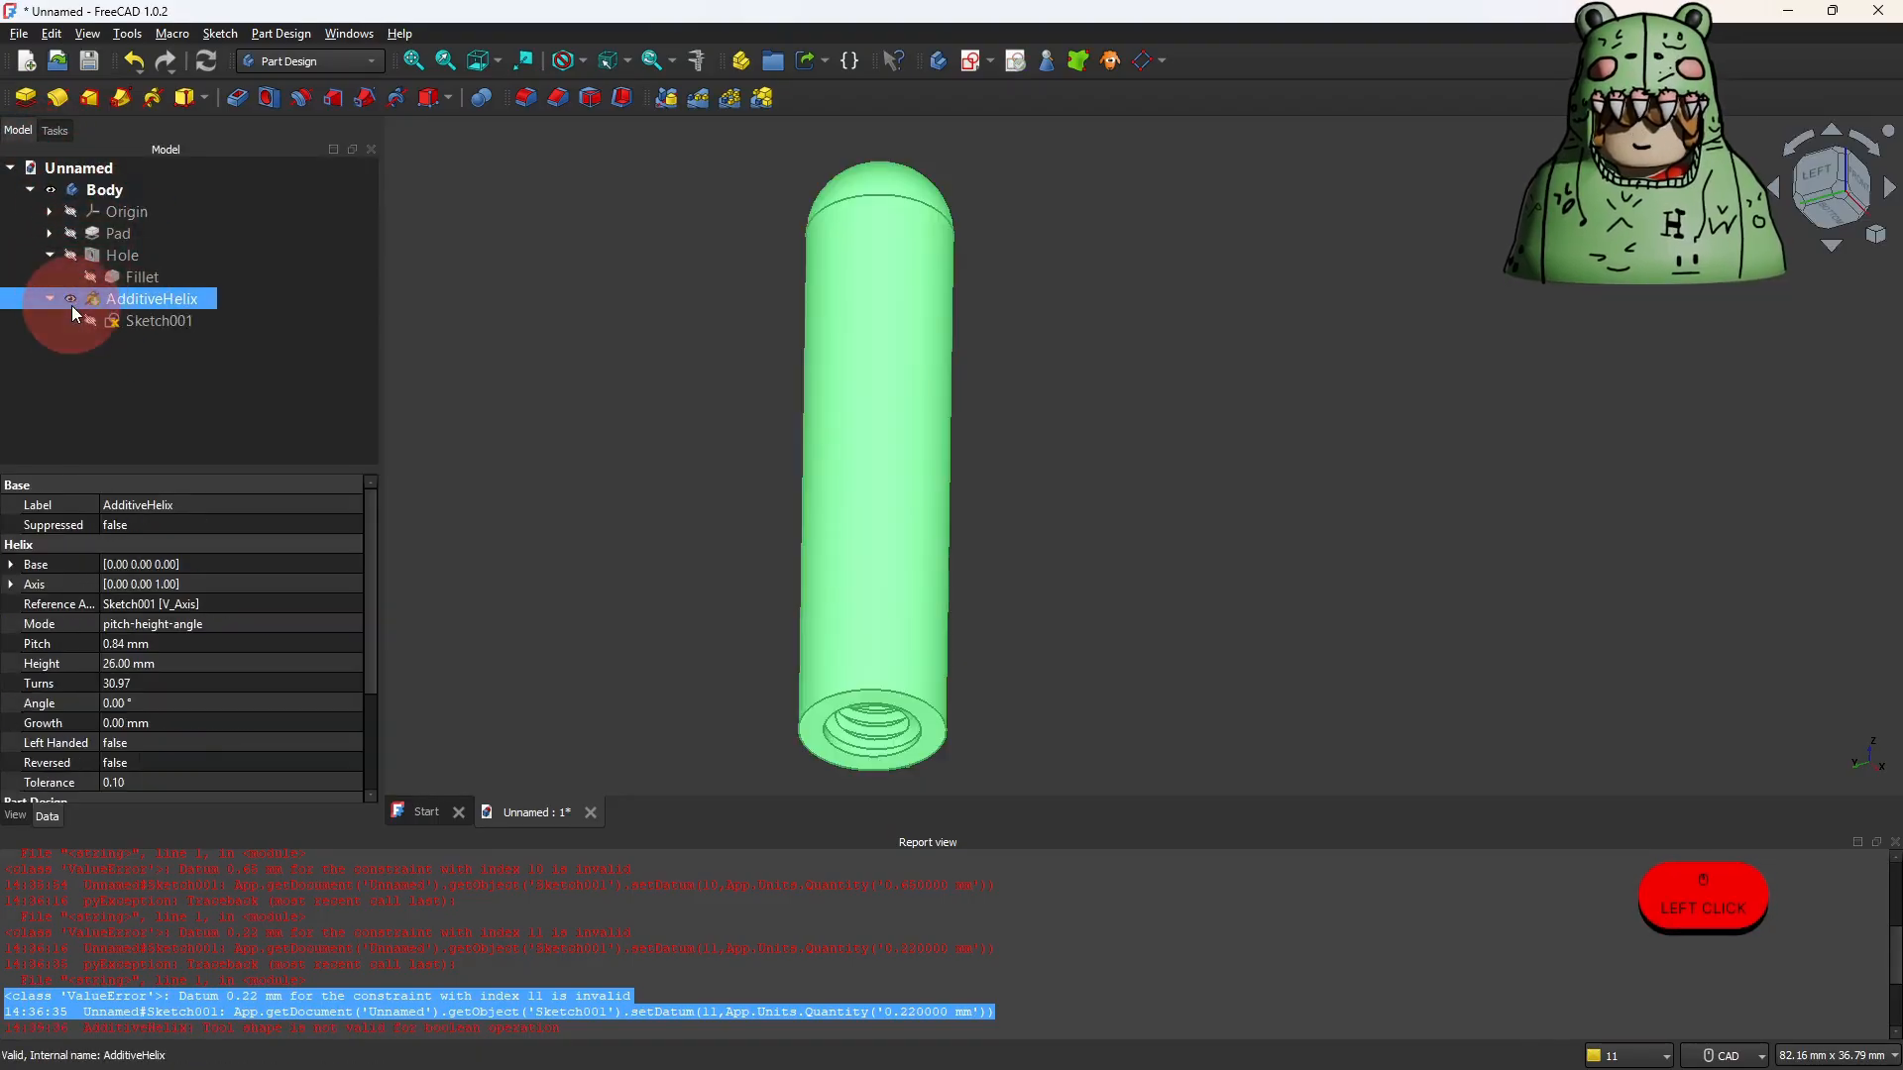
Rename the Body in the model tree as Valve.
left_click(74, 190)
right_click(91, 189)
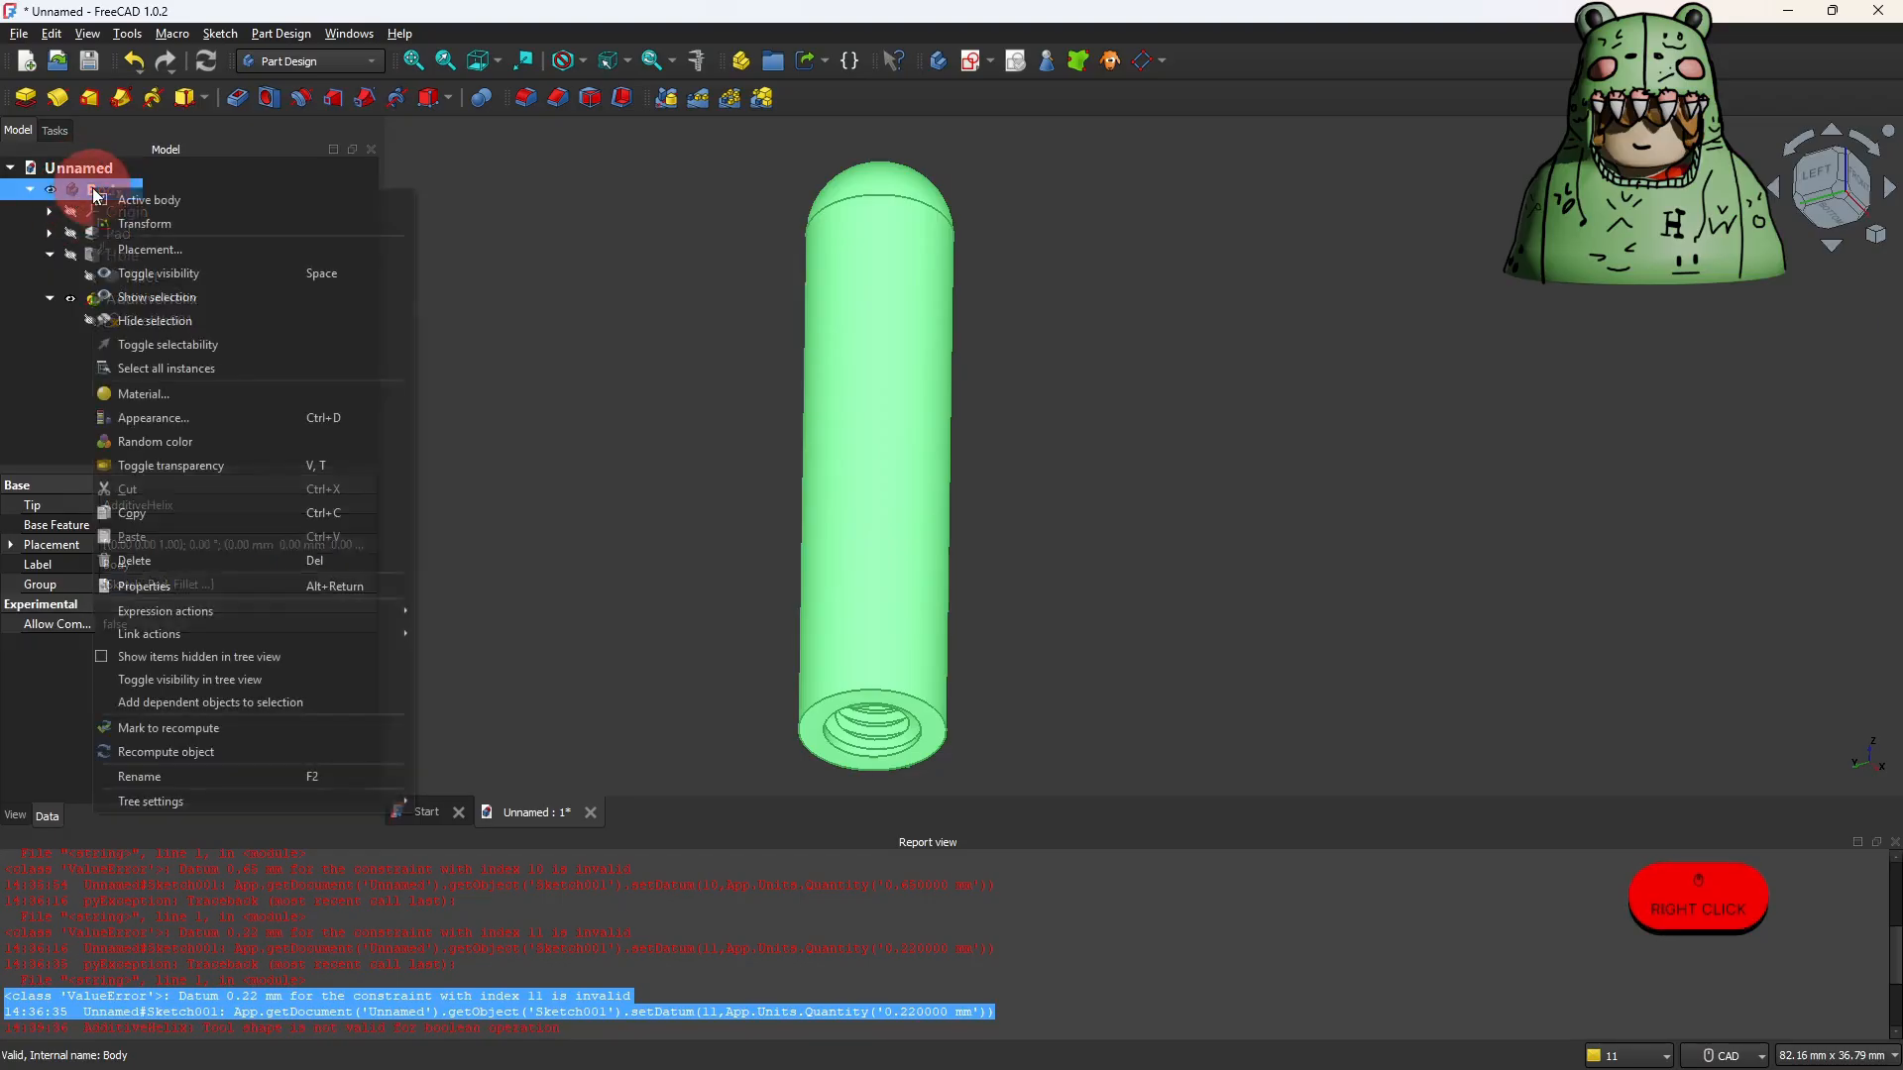
left_click(195, 779)
type("Va")
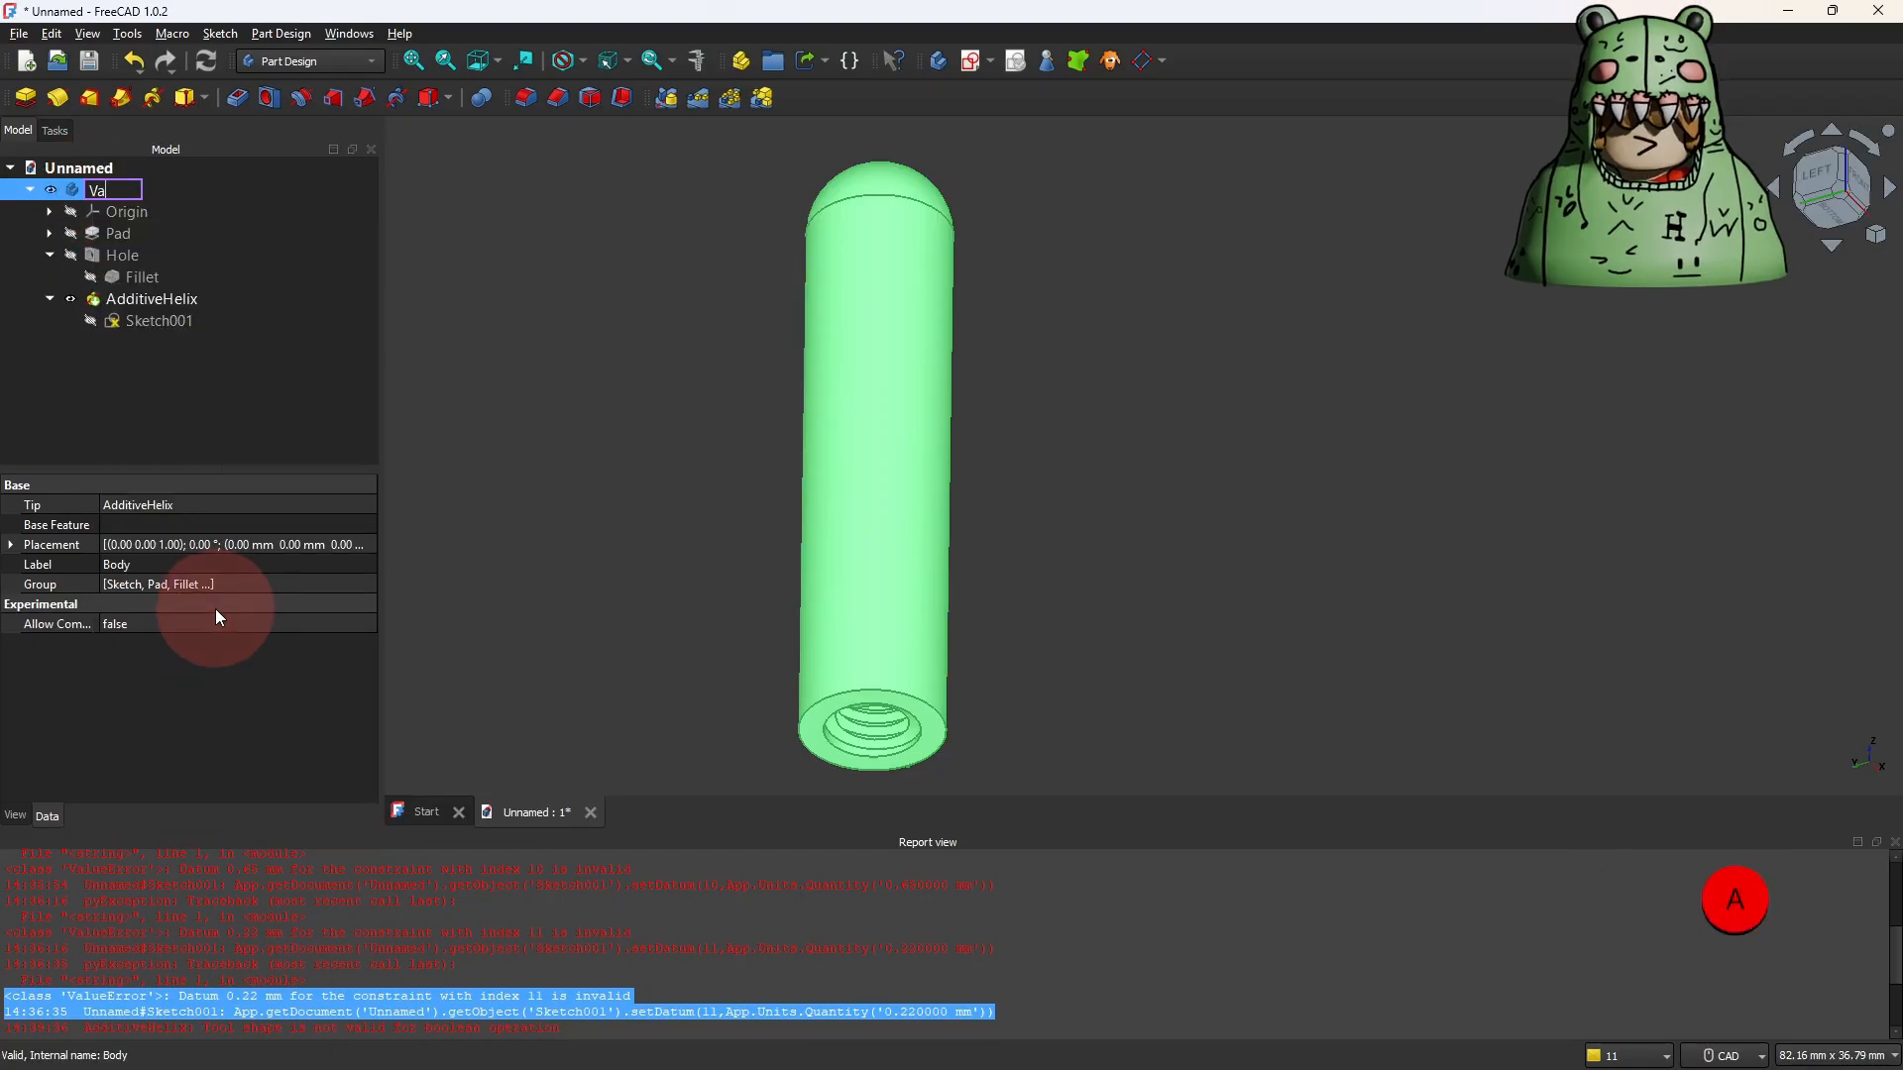
type("lve")
key("Return")
left_click(163, 382)
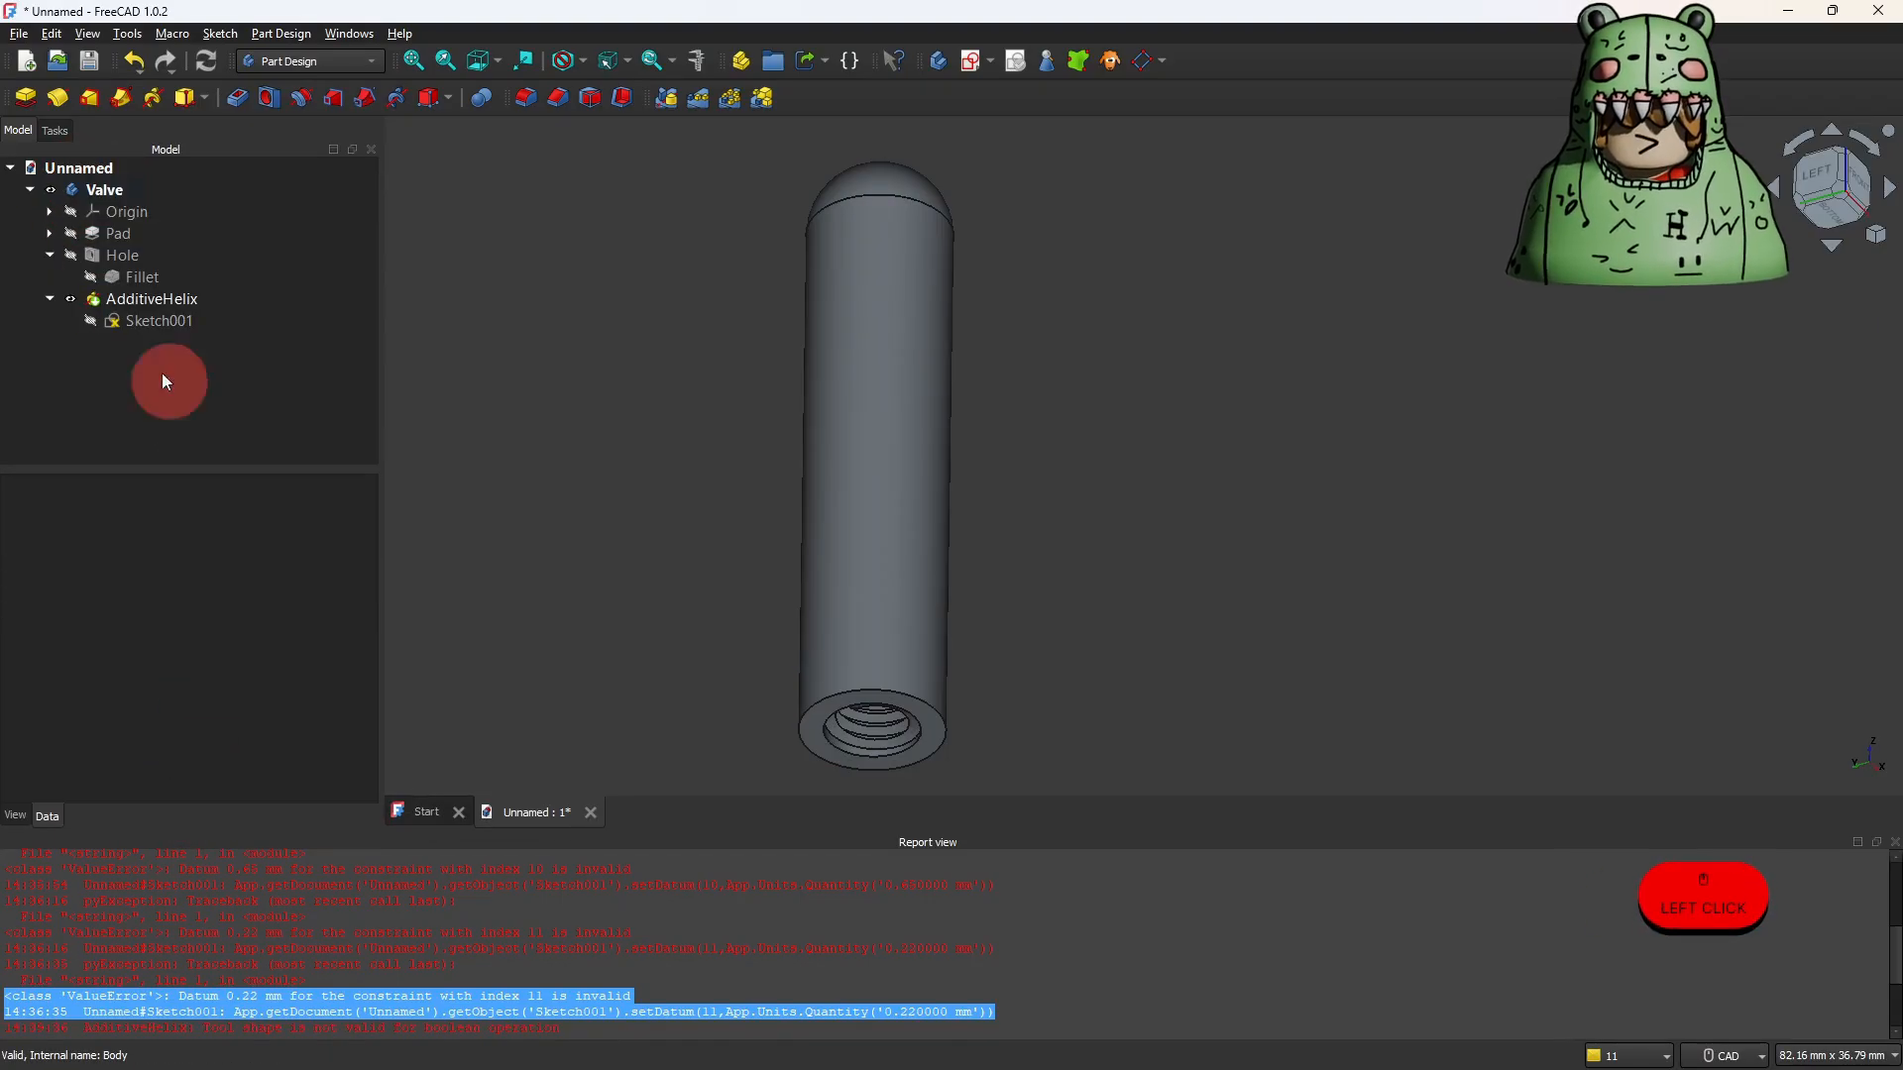
Export the whole Valve body to the Downloads folder as Valvev2 in 3D Manufacturing Format.
left_click(105, 190)
left_click(17, 33)
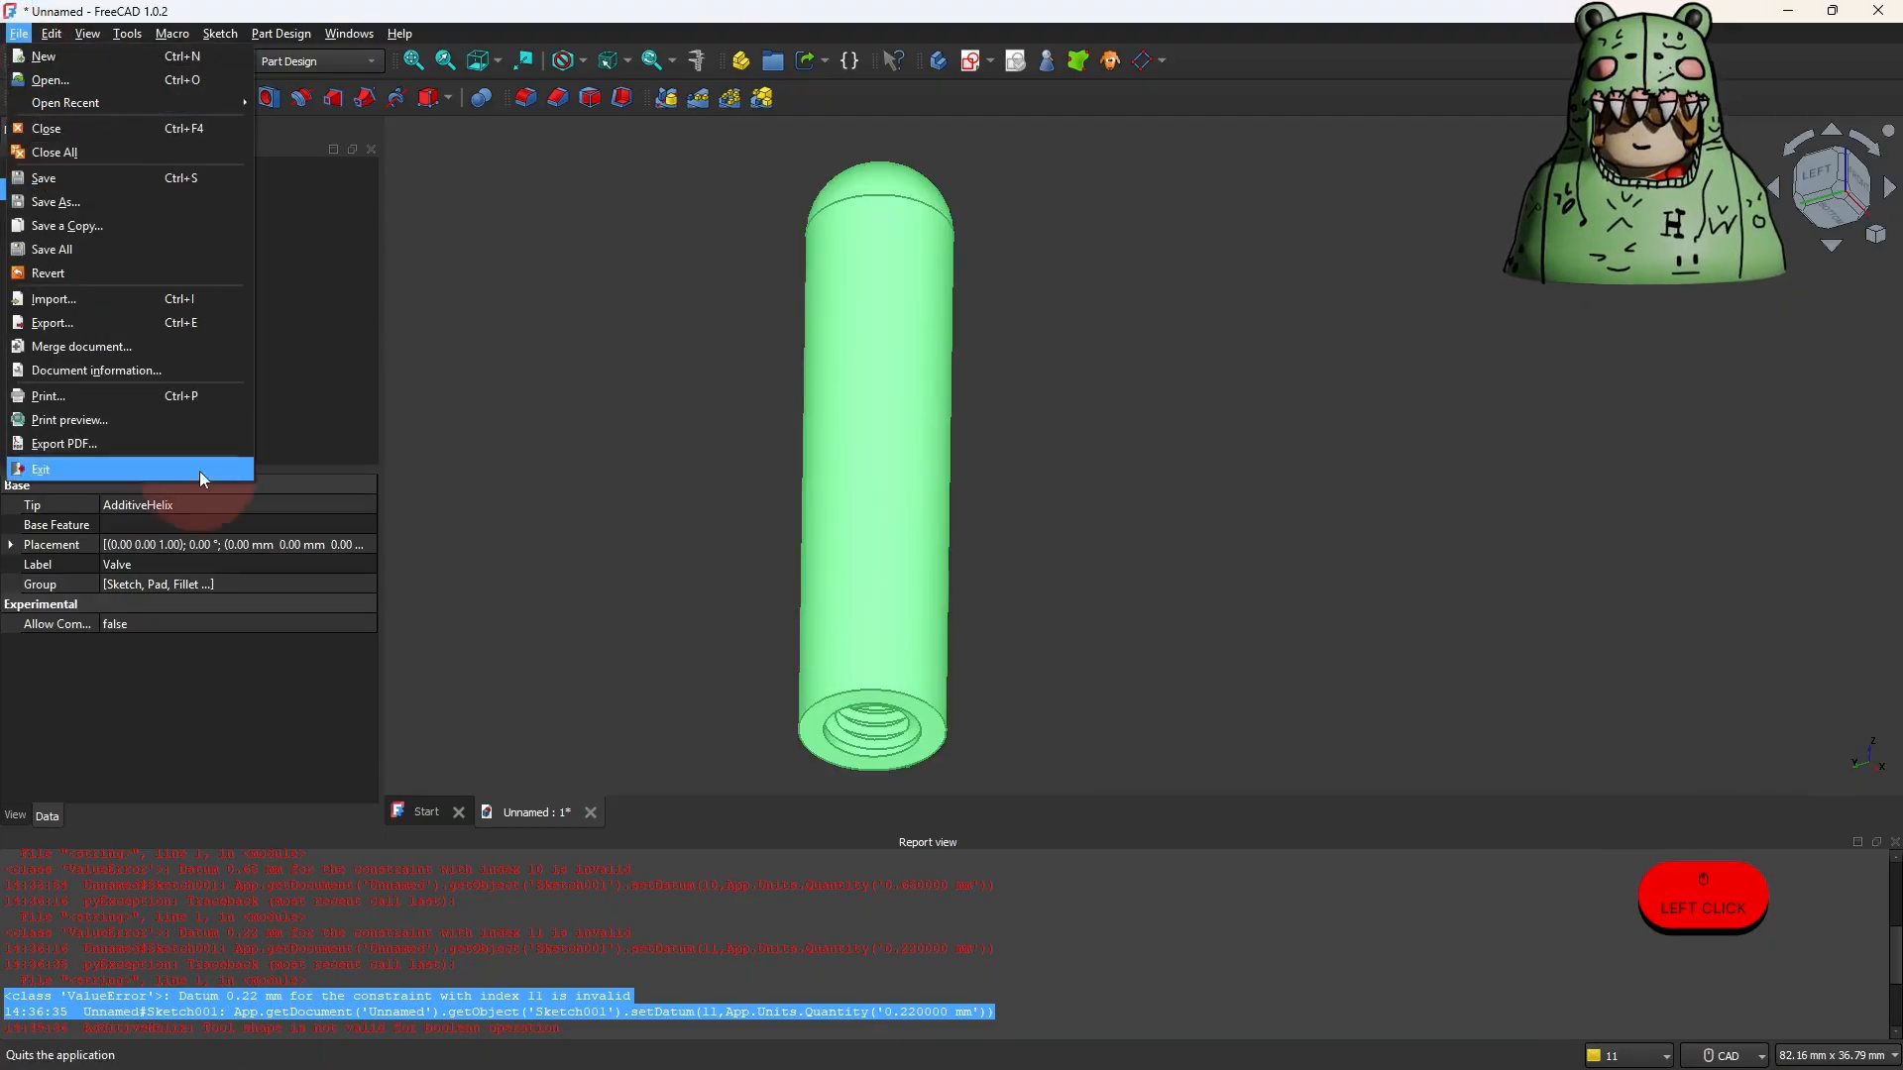
left_click(89, 323)
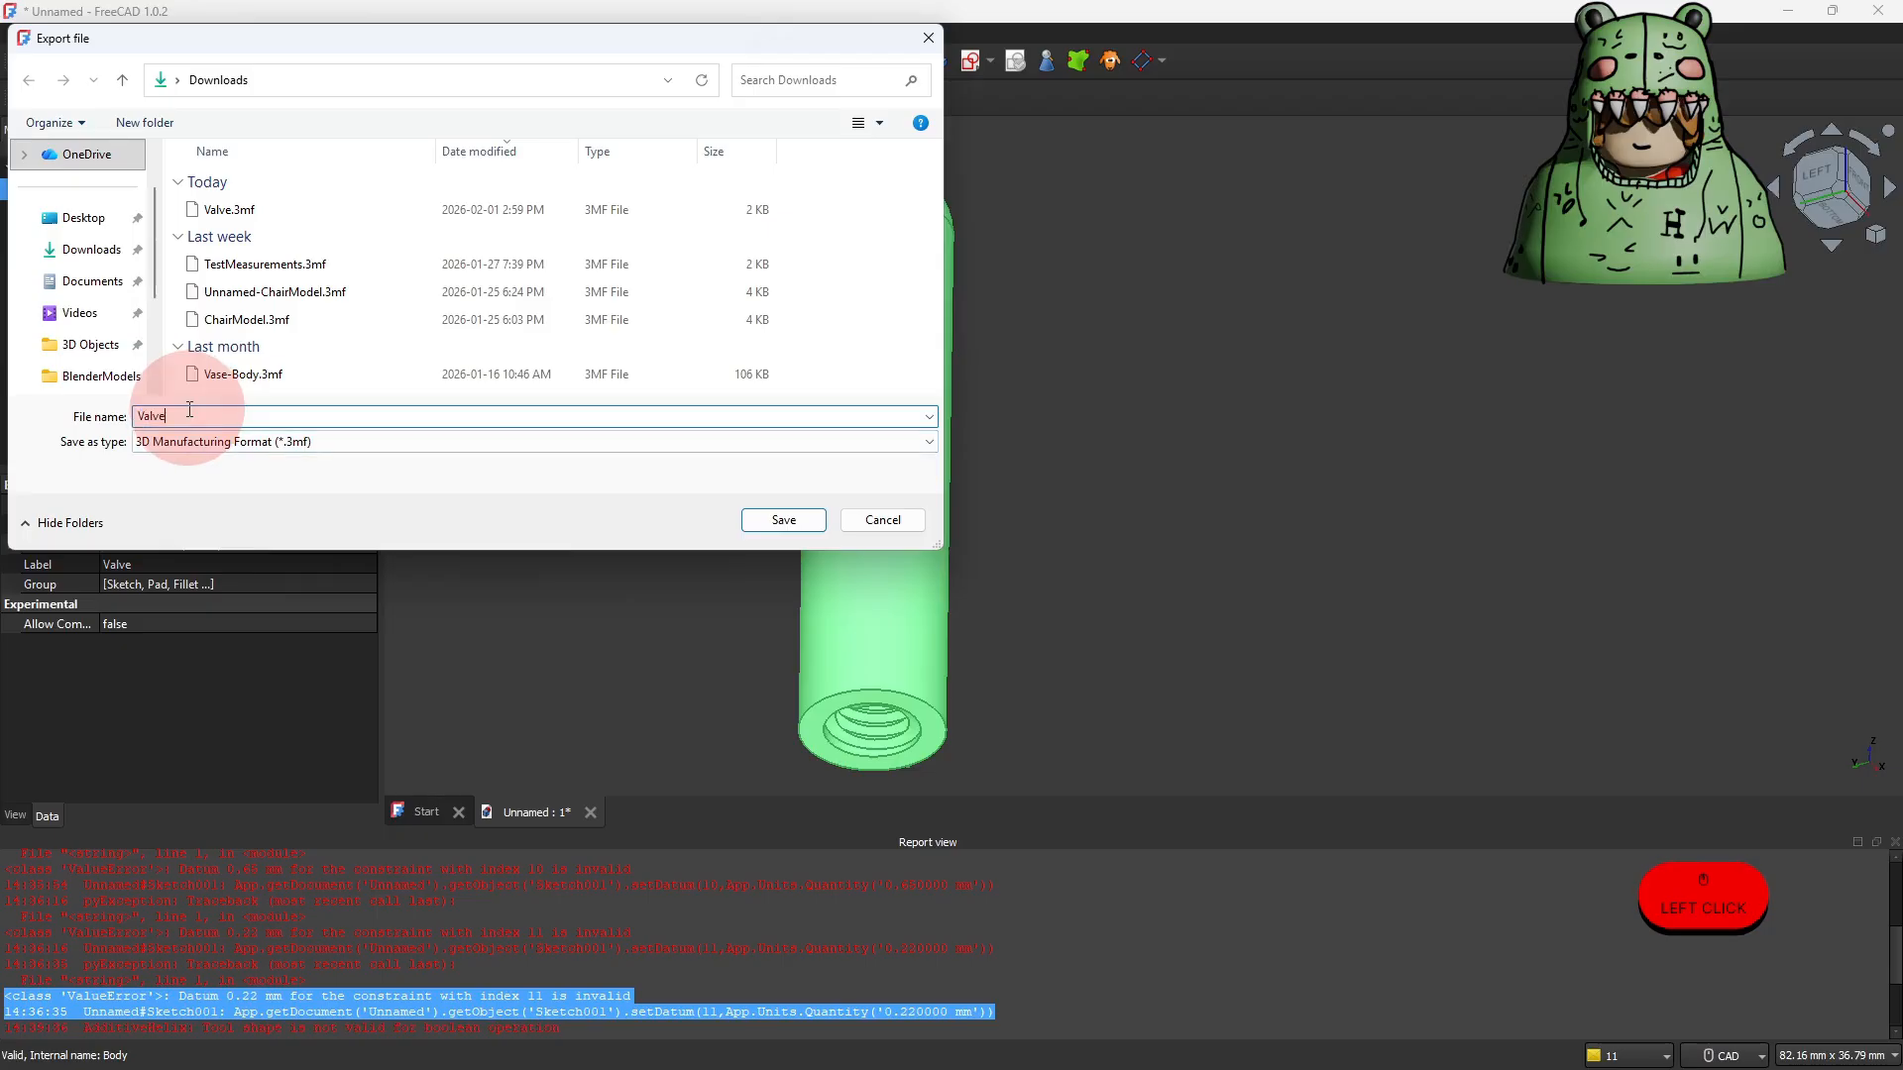
type("v2")
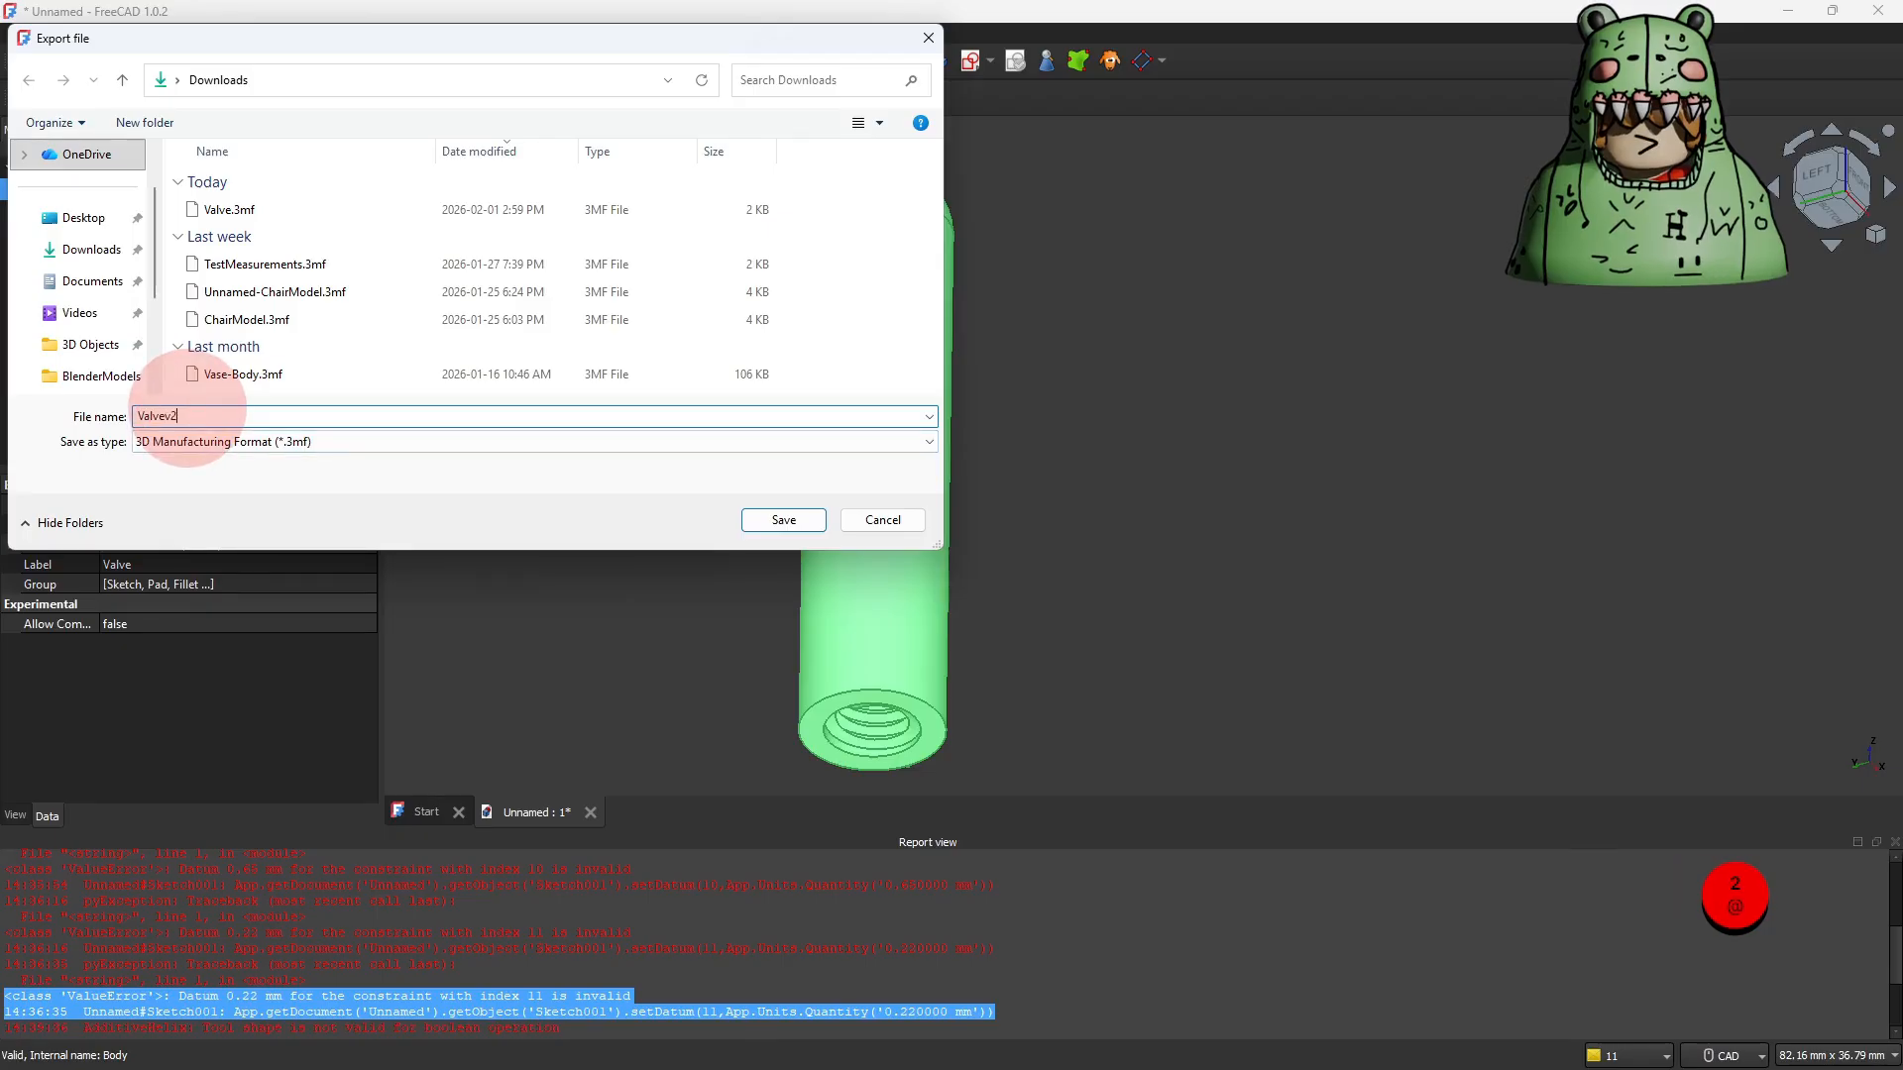
left_click(91, 249)
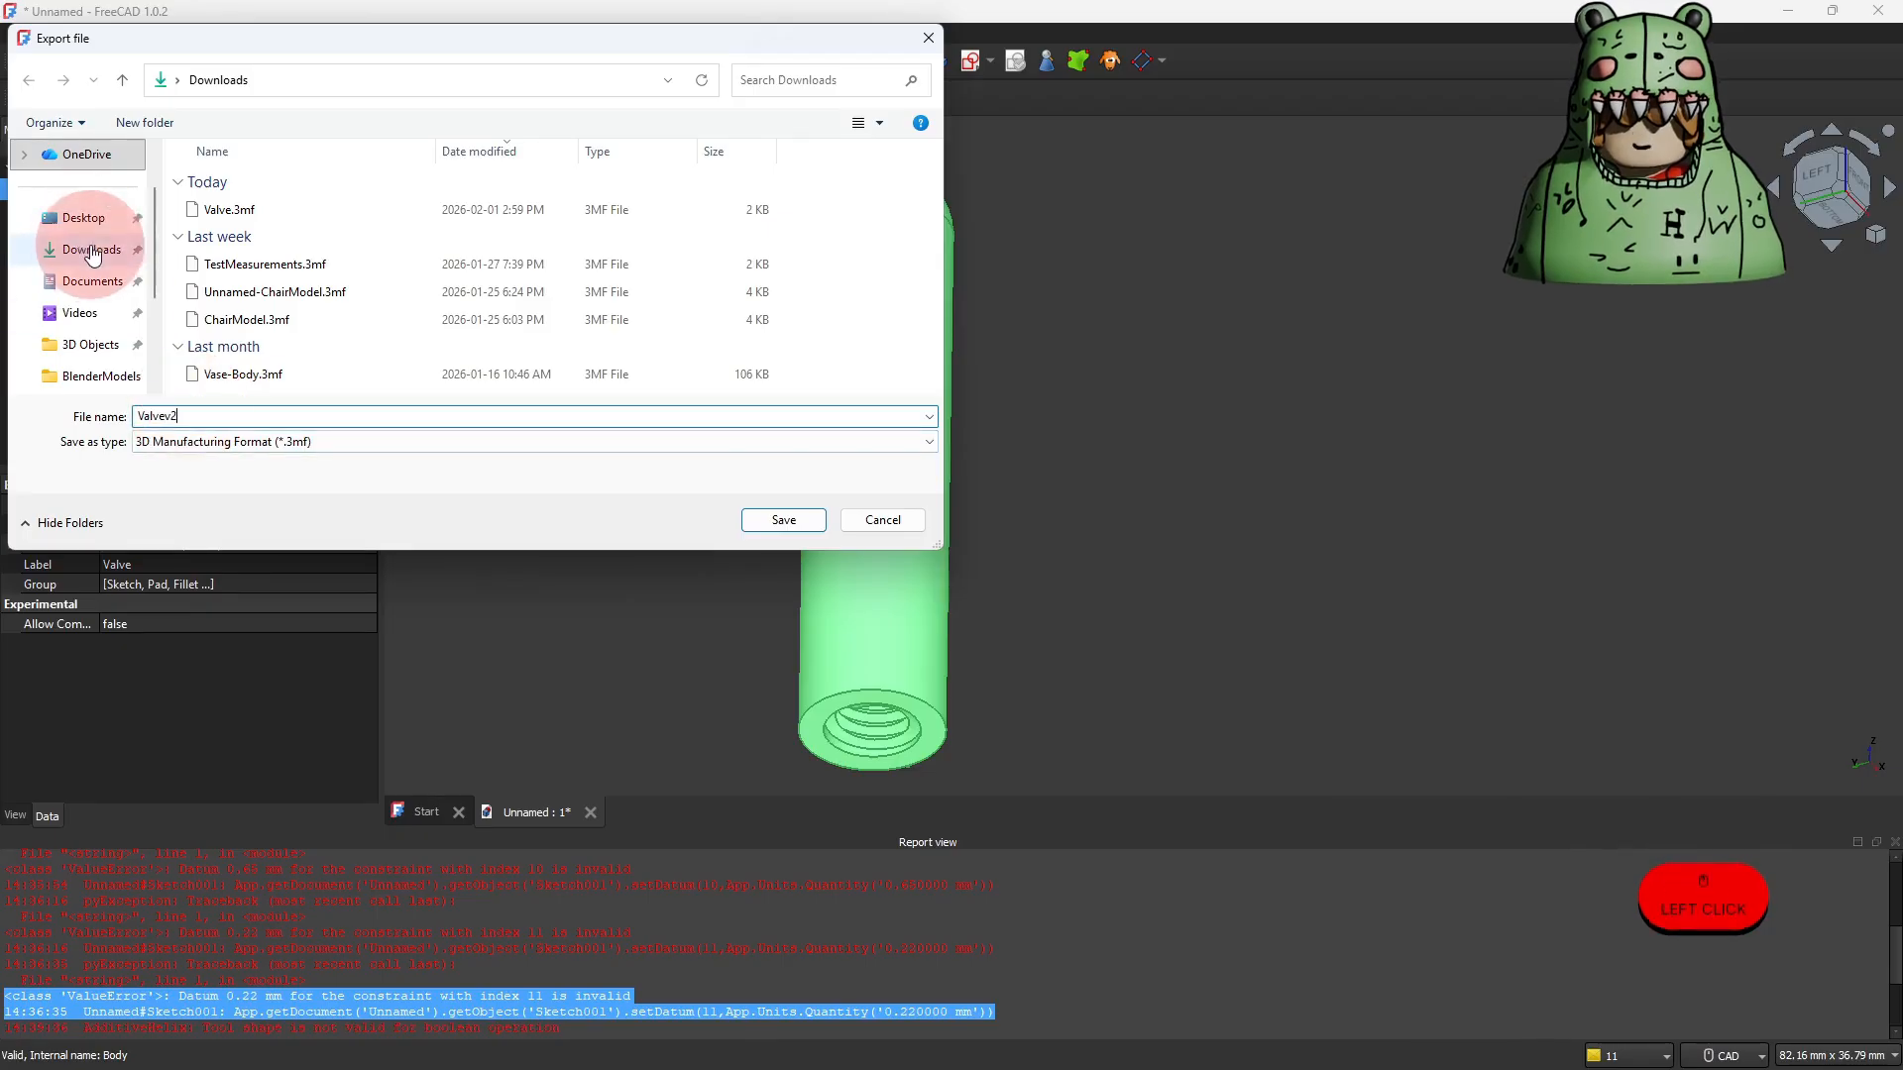
left_click(785, 521)
Switch to Blender and import Valvev2.3mf from the Downloads folder as a 3D Manufacturing Format file at scale 1.00.
mouse_move(1302, 1053)
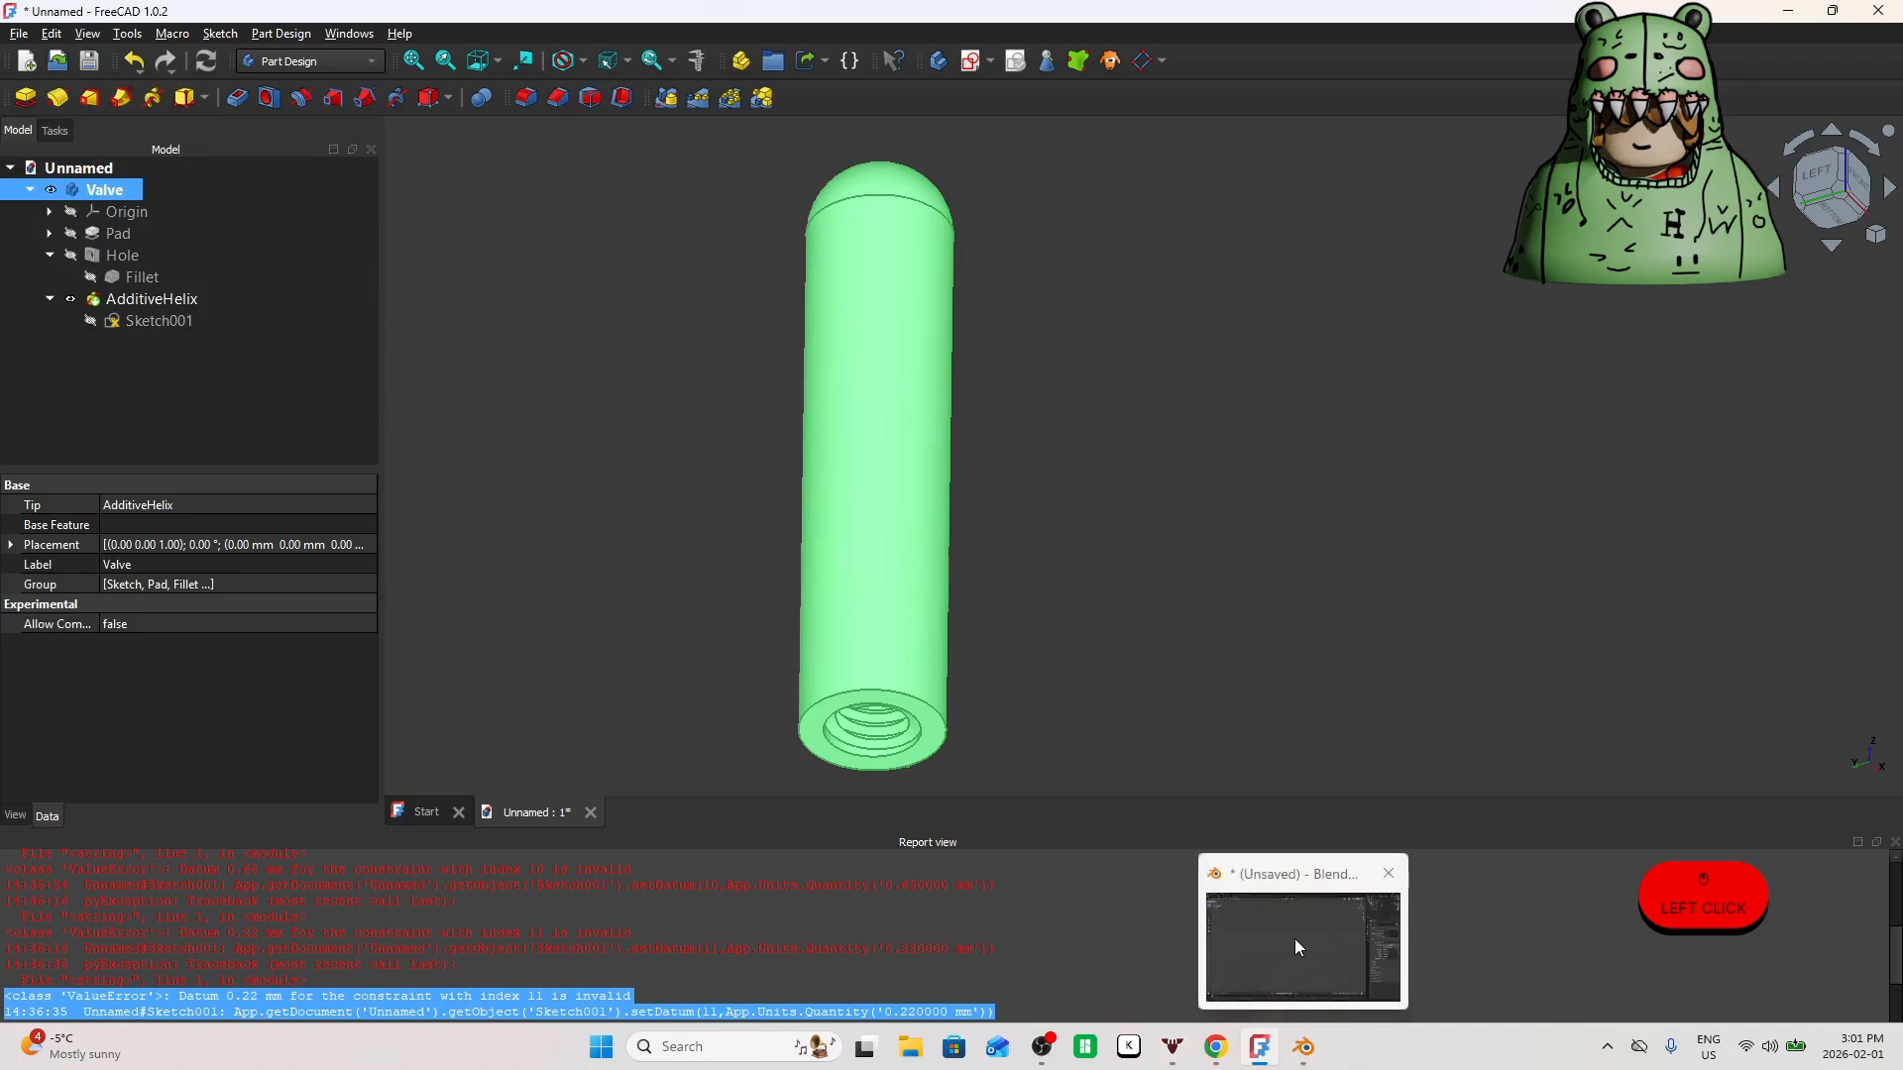
left_click(1294, 938)
left_click(40, 38)
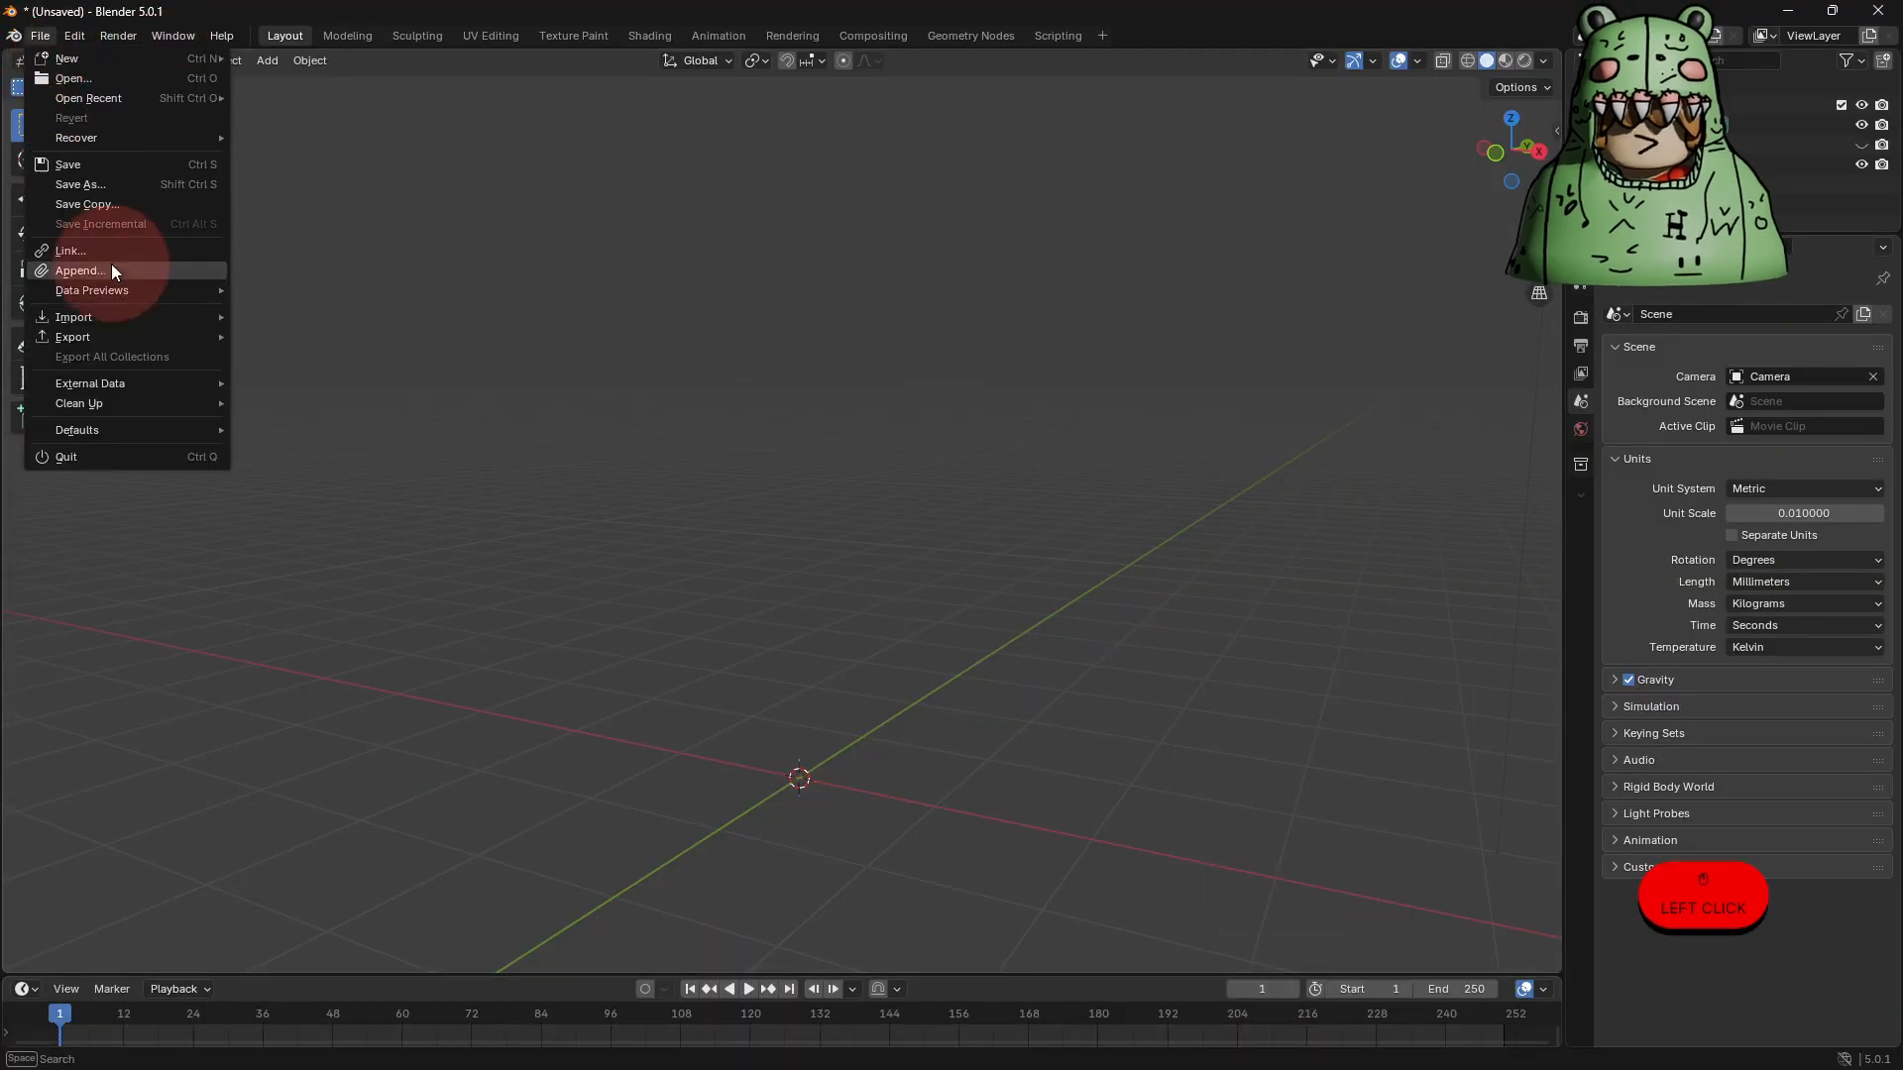
left_click(107, 315)
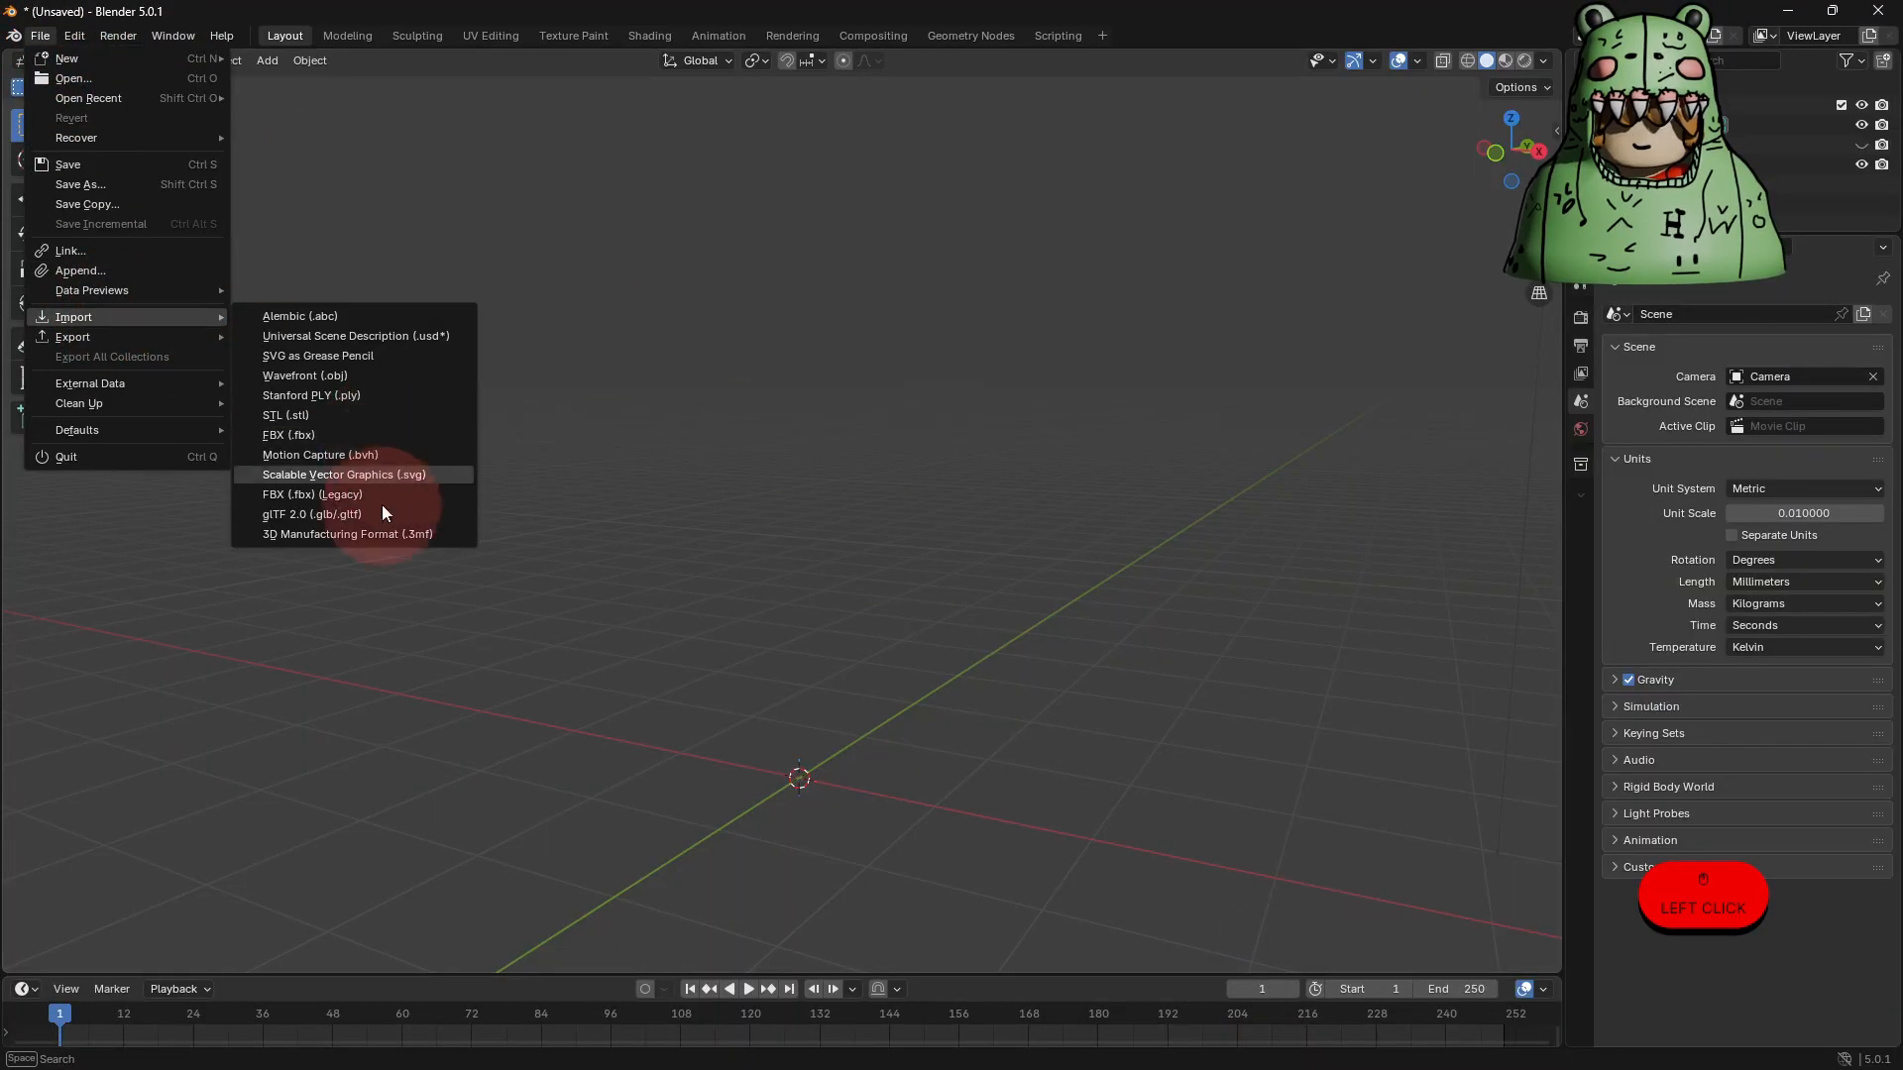
left_click(383, 533)
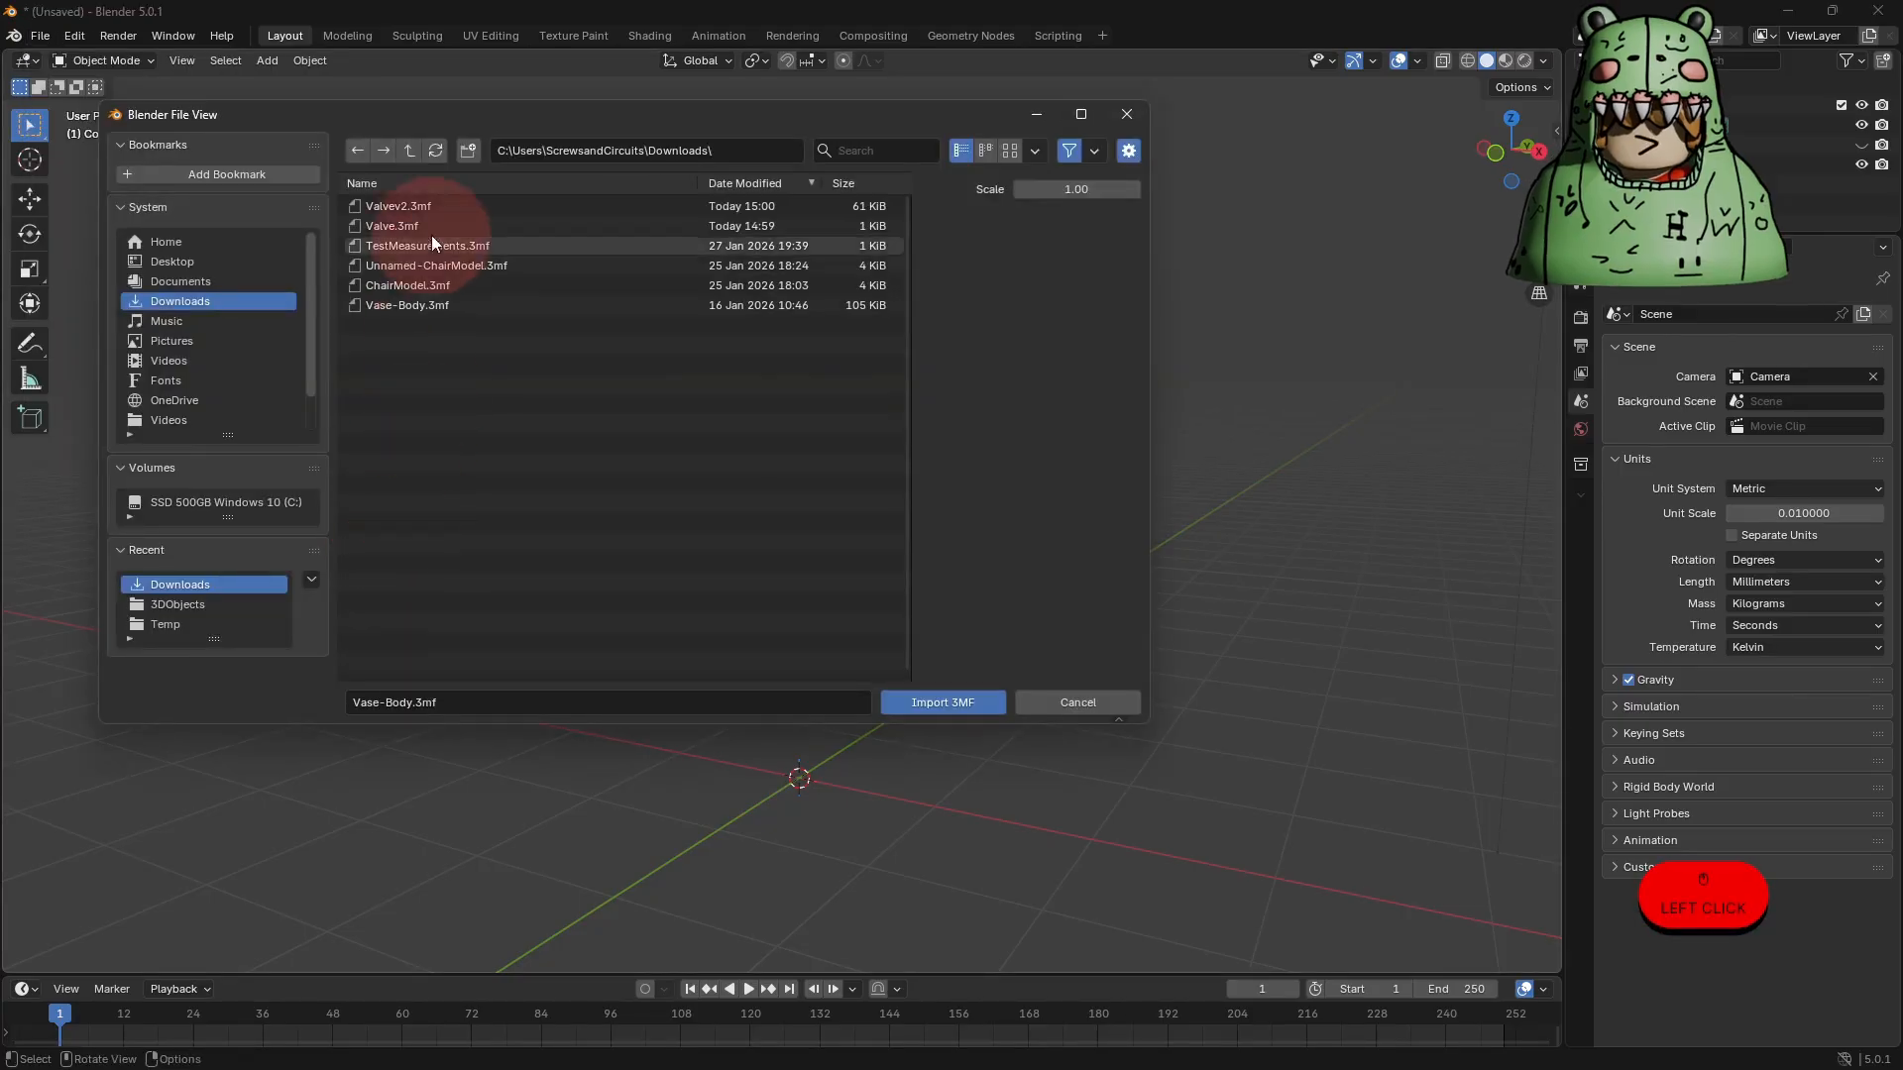
left_click(436, 206)
left_click(924, 704)
scroll(950, 776, "up", 3)
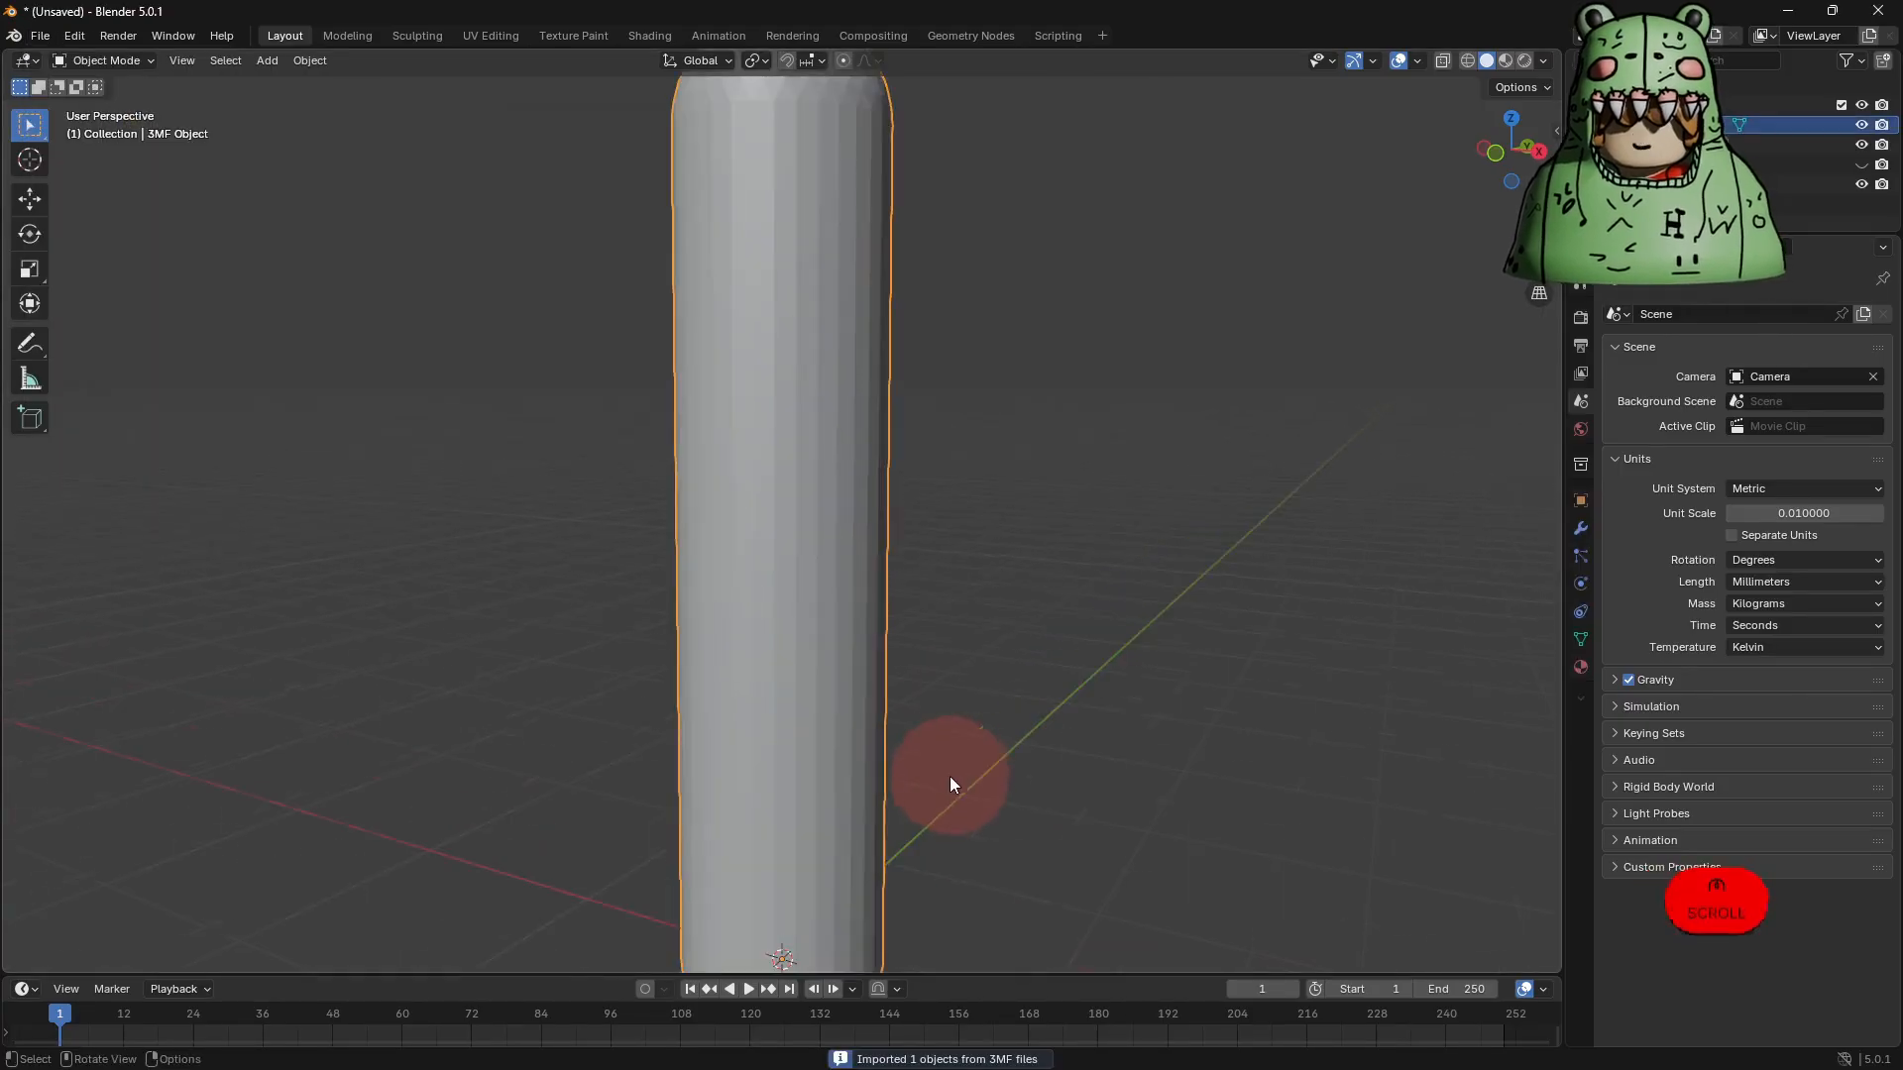
Inspect the imported valve cylinder from several angles, including its threaded opening at the base.
scroll(968, 775, "down", 3)
middle_click_drag(964, 782, 1019, 495, "shift")
right_click(958, 658)
left_click(987, 639)
scroll(986, 418, "down", 1)
scroll(986, 425, "up", 4)
left_click(981, 591)
Turn off the Edge Length overlay in Edit Mode, inspect the valve's mesh and return to Object Mode.
key("Tab")
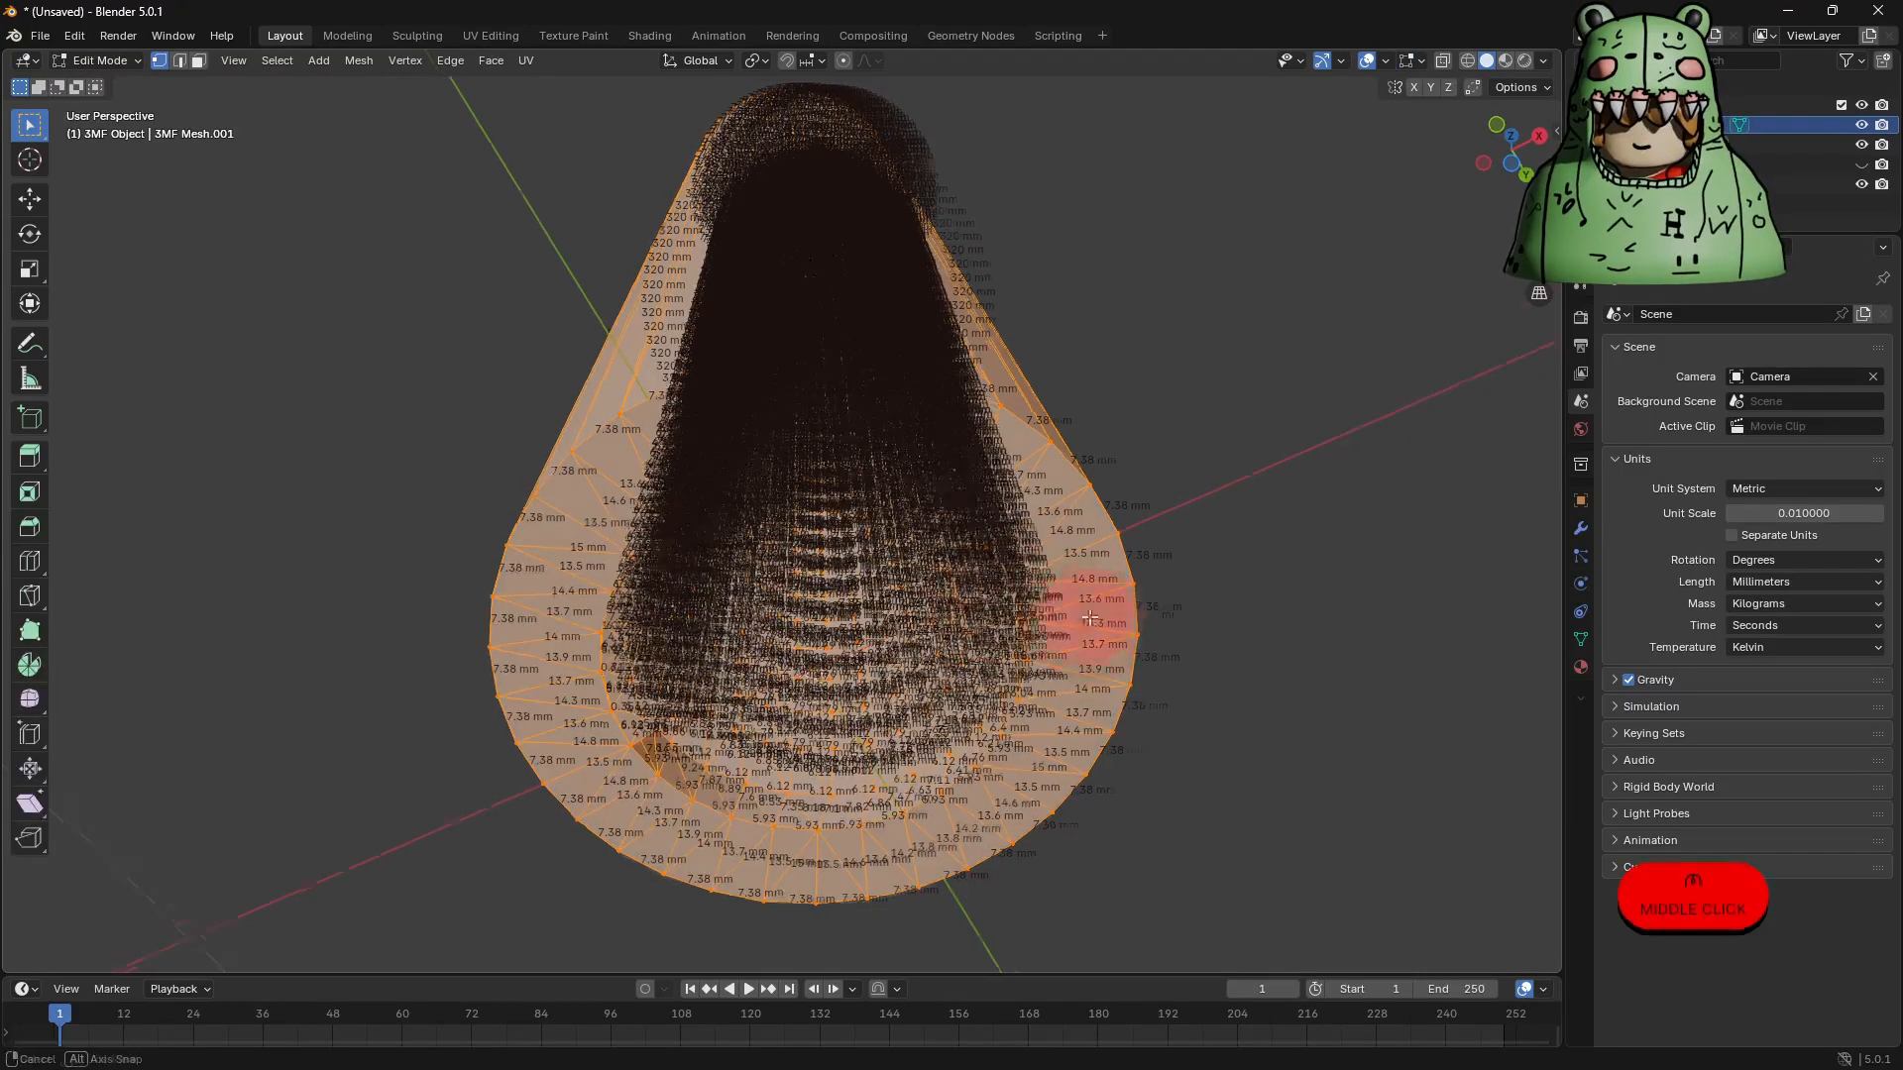
left_click(1424, 62)
left_click(1279, 334)
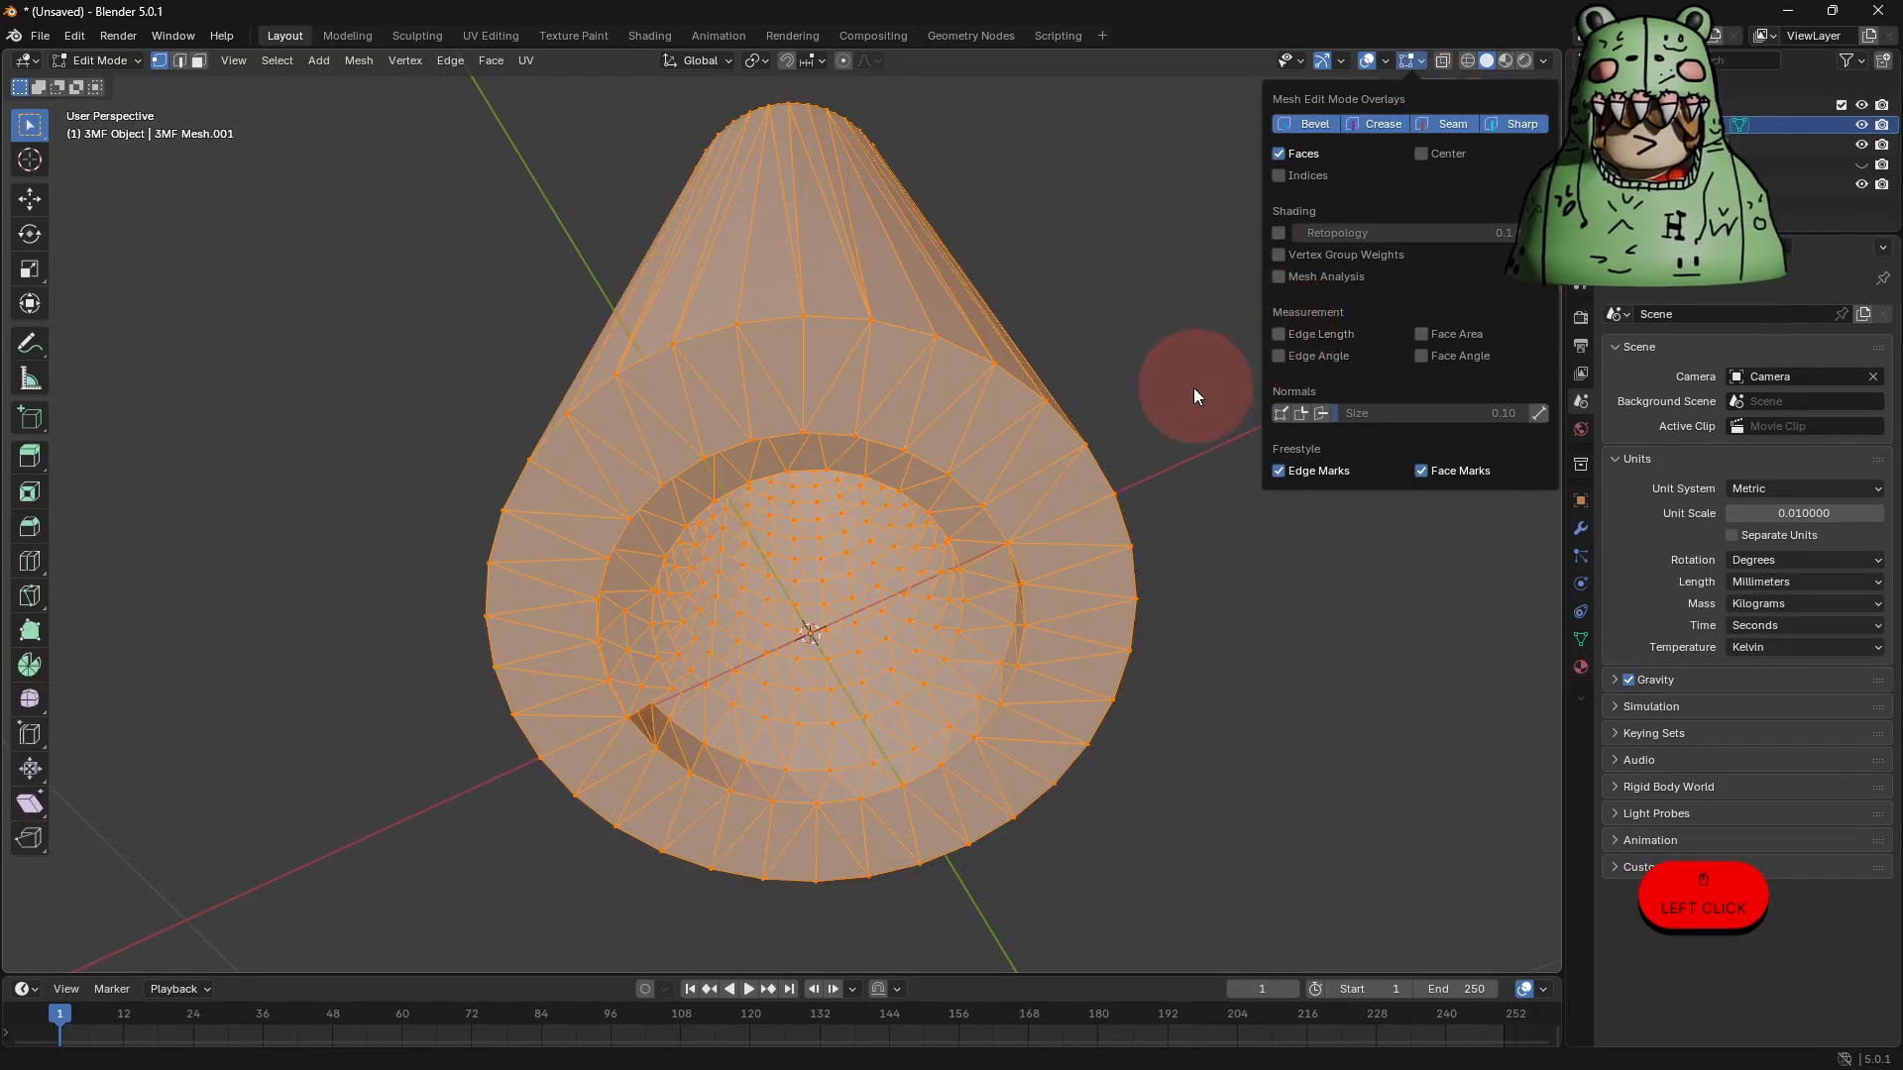
middle_click_drag(1089, 467, 1066, 594)
middle_click_drag(1020, 526, 1042, 599, "shift")
key("Tab")
Add a cube mesh and, in the right orthographic view, move it straight up over the valve's rounded end.
scroll(1051, 575, "down", 5)
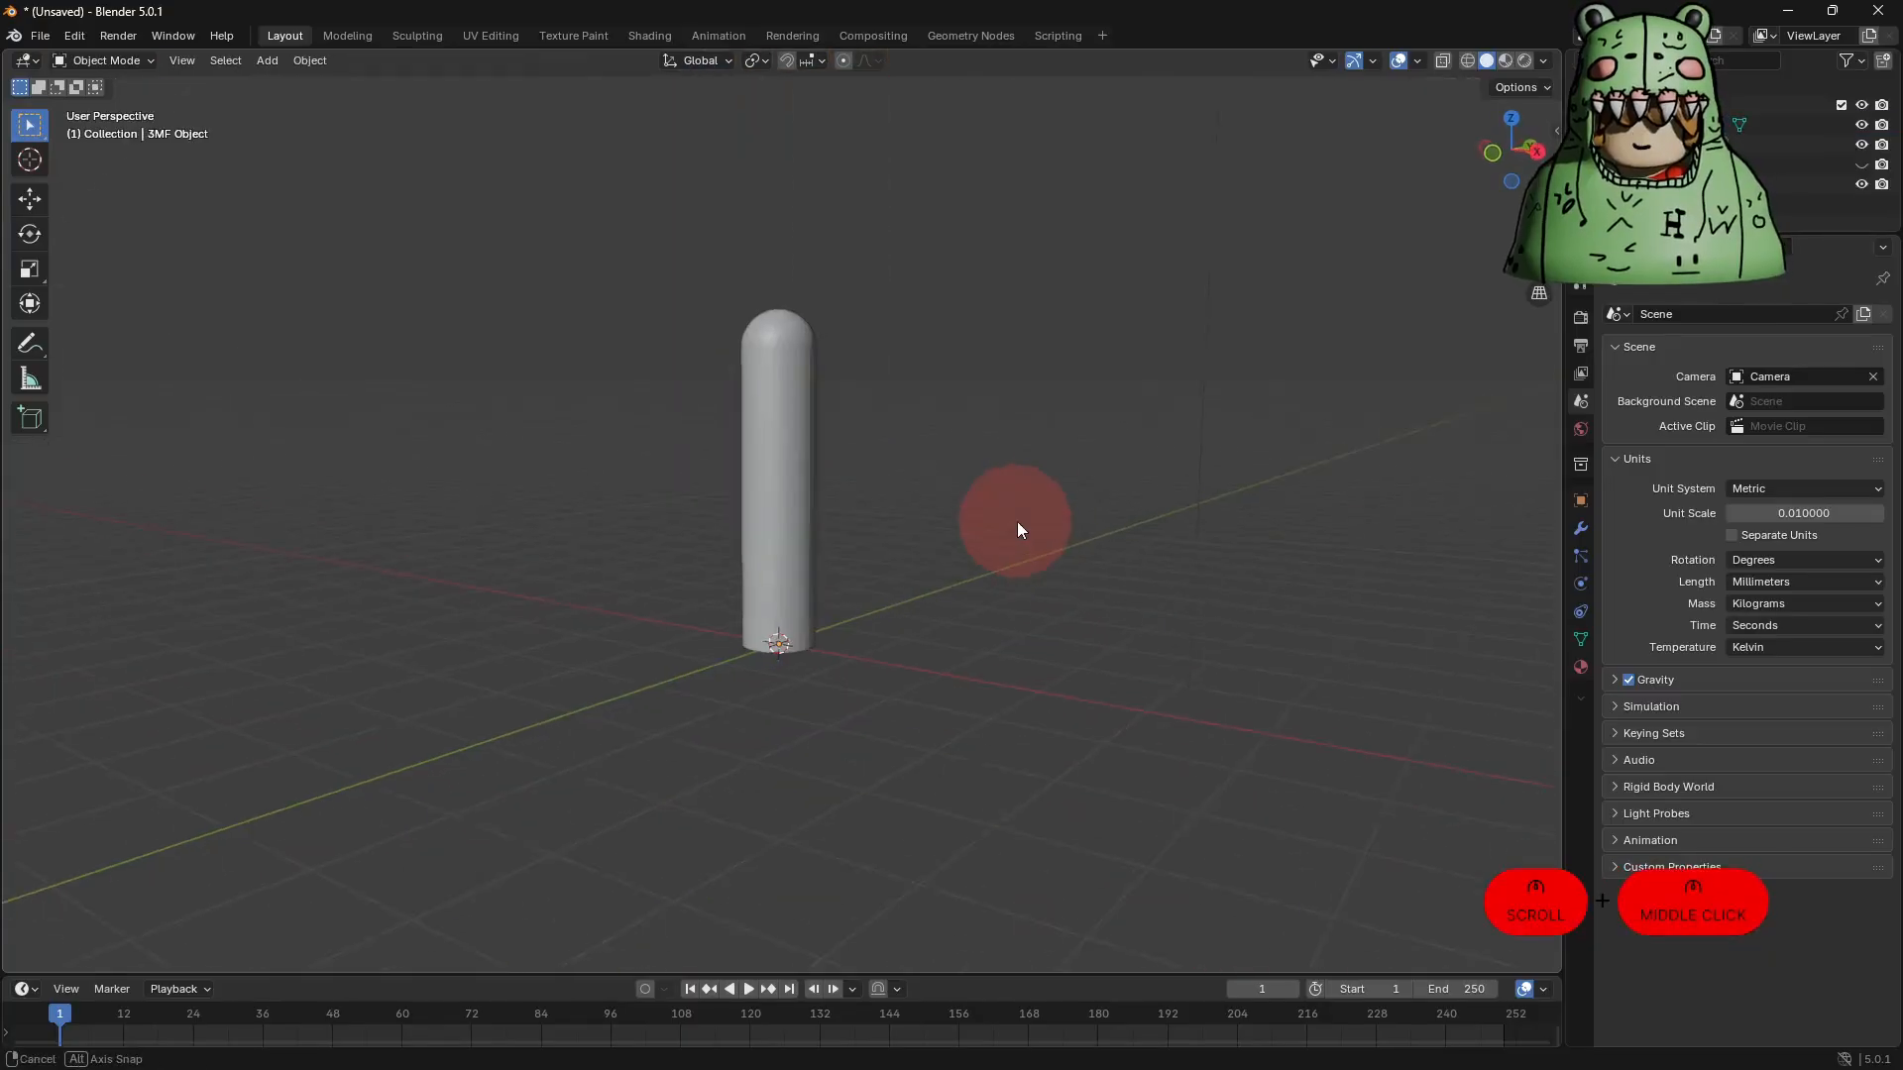
middle_click_drag(1017, 526, 1051, 565, "shift")
scroll(951, 550, "up", 4)
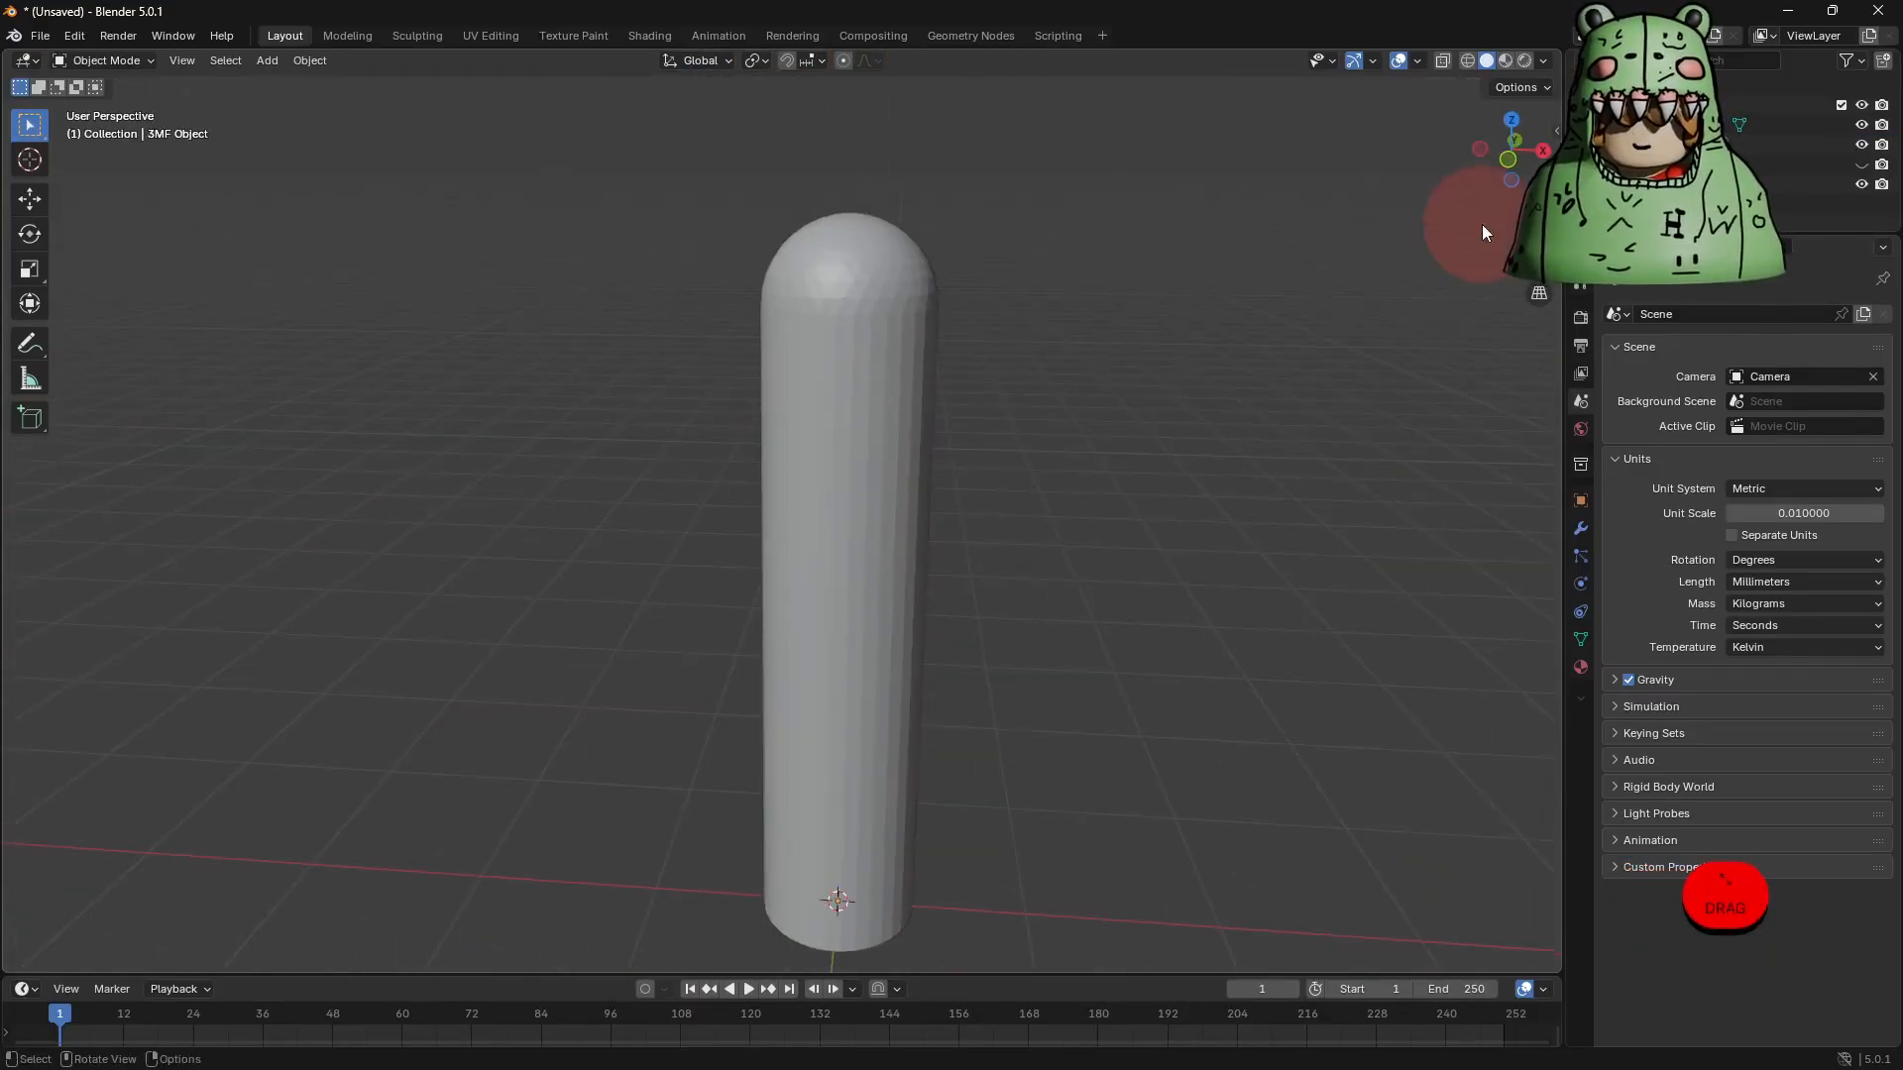
left_click(1542, 151)
scroll(800, 423, "up", 2)
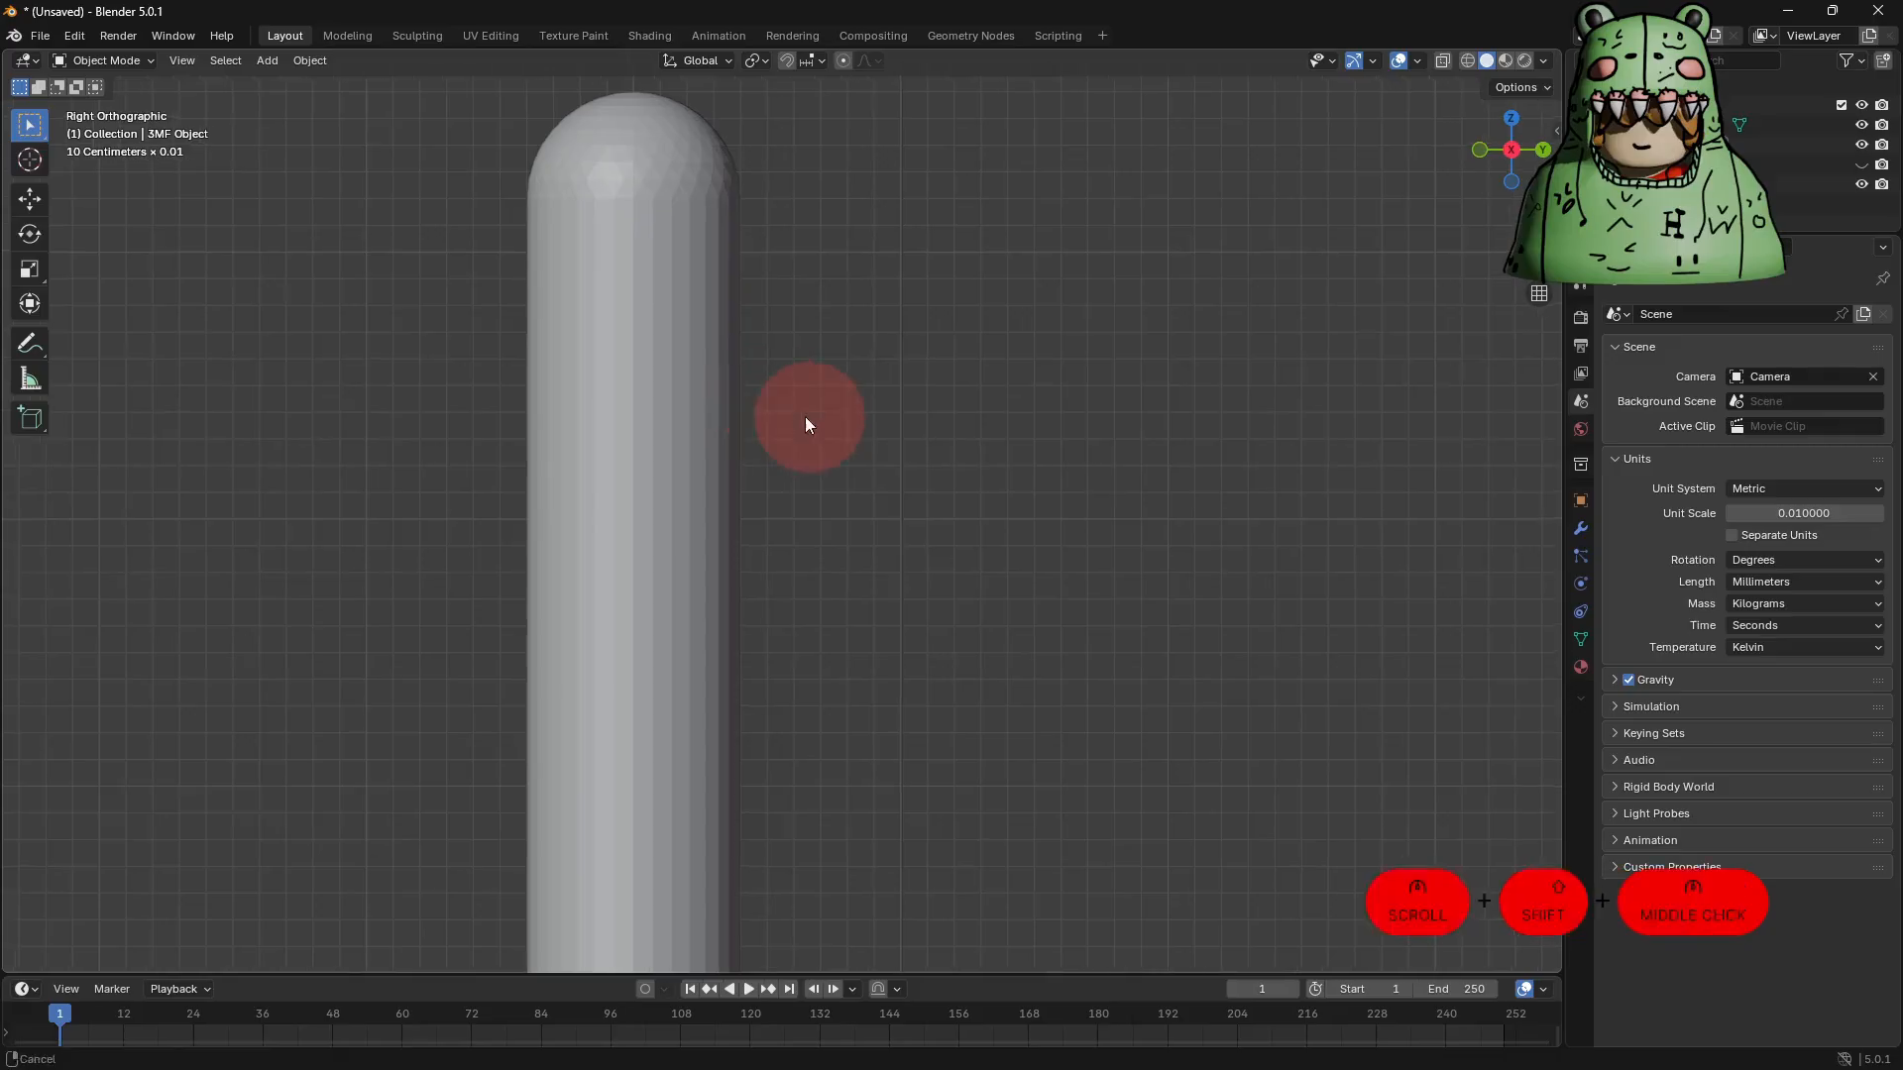
middle_click_drag(805, 418, 1020, 456, "shift")
left_click(265, 60)
mouse_move(289, 75)
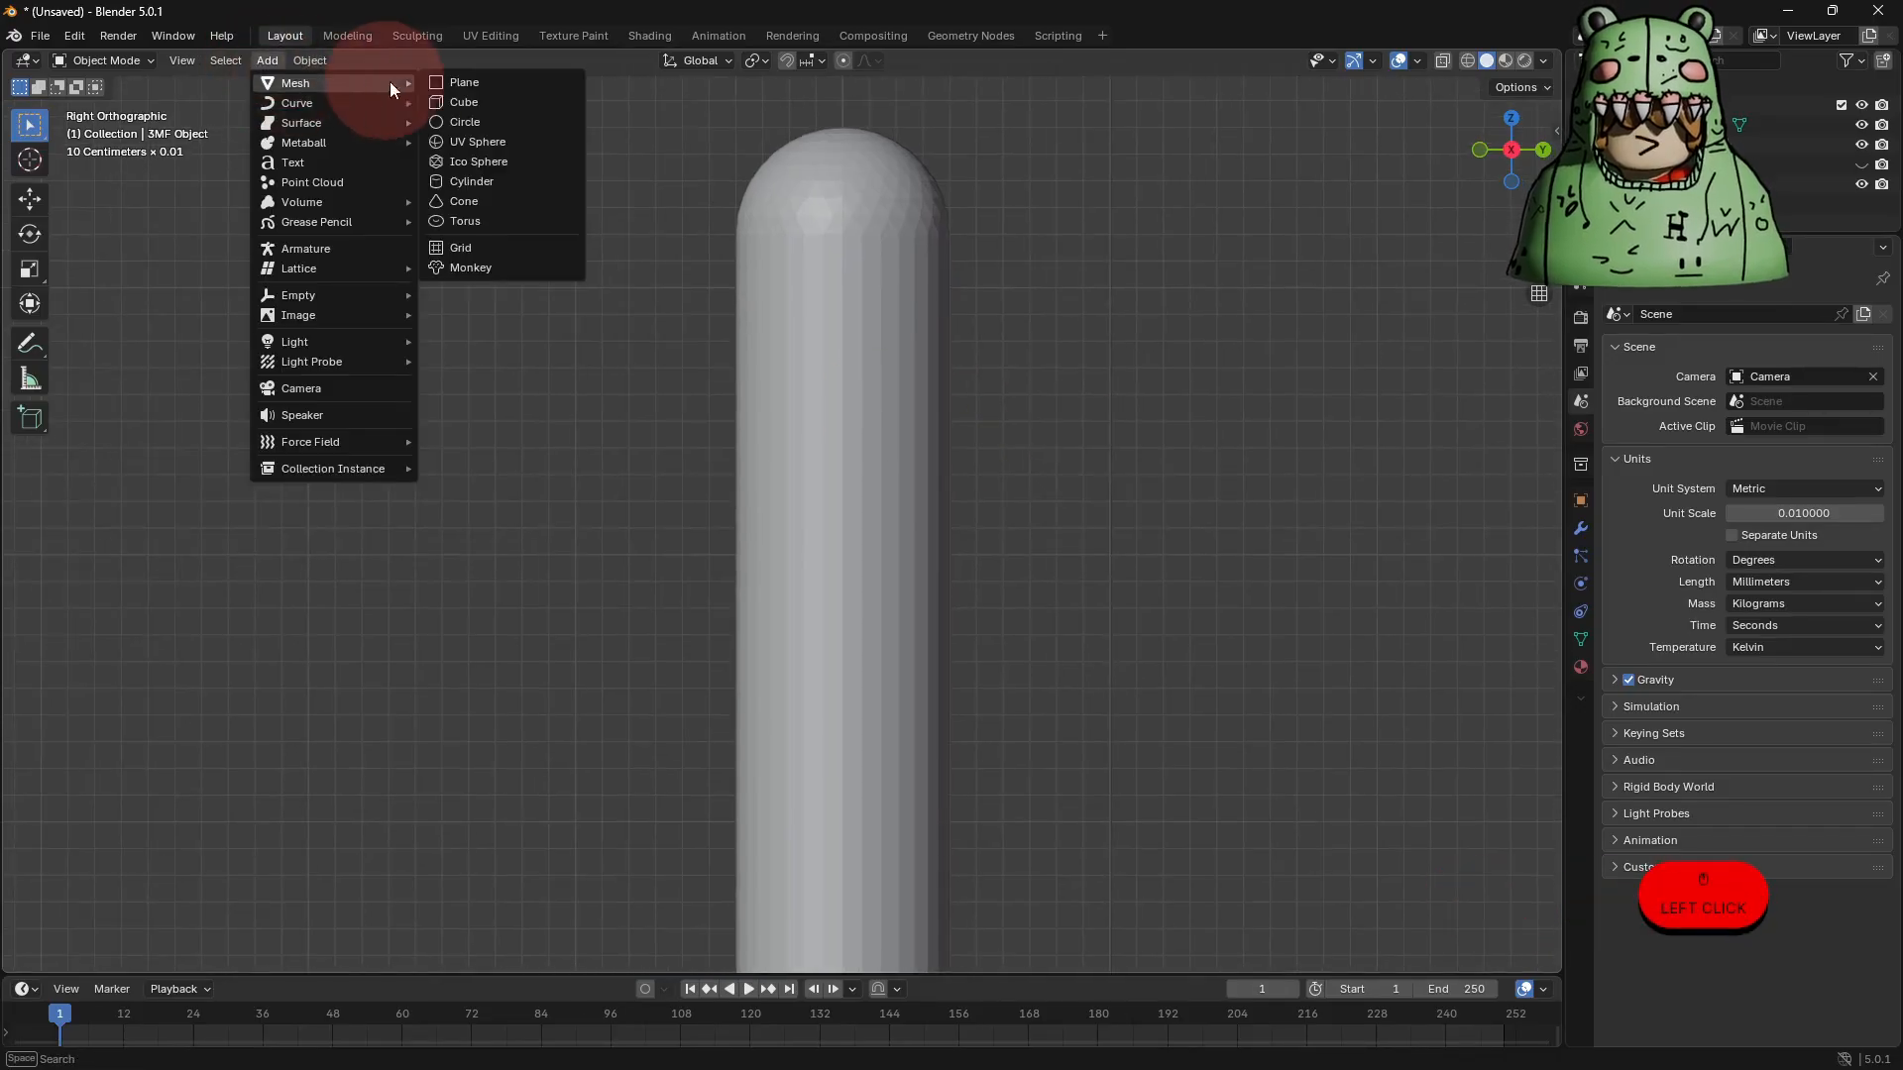
left_click(478, 100)
scroll(1039, 448, "down", 4)
left_click(29, 198)
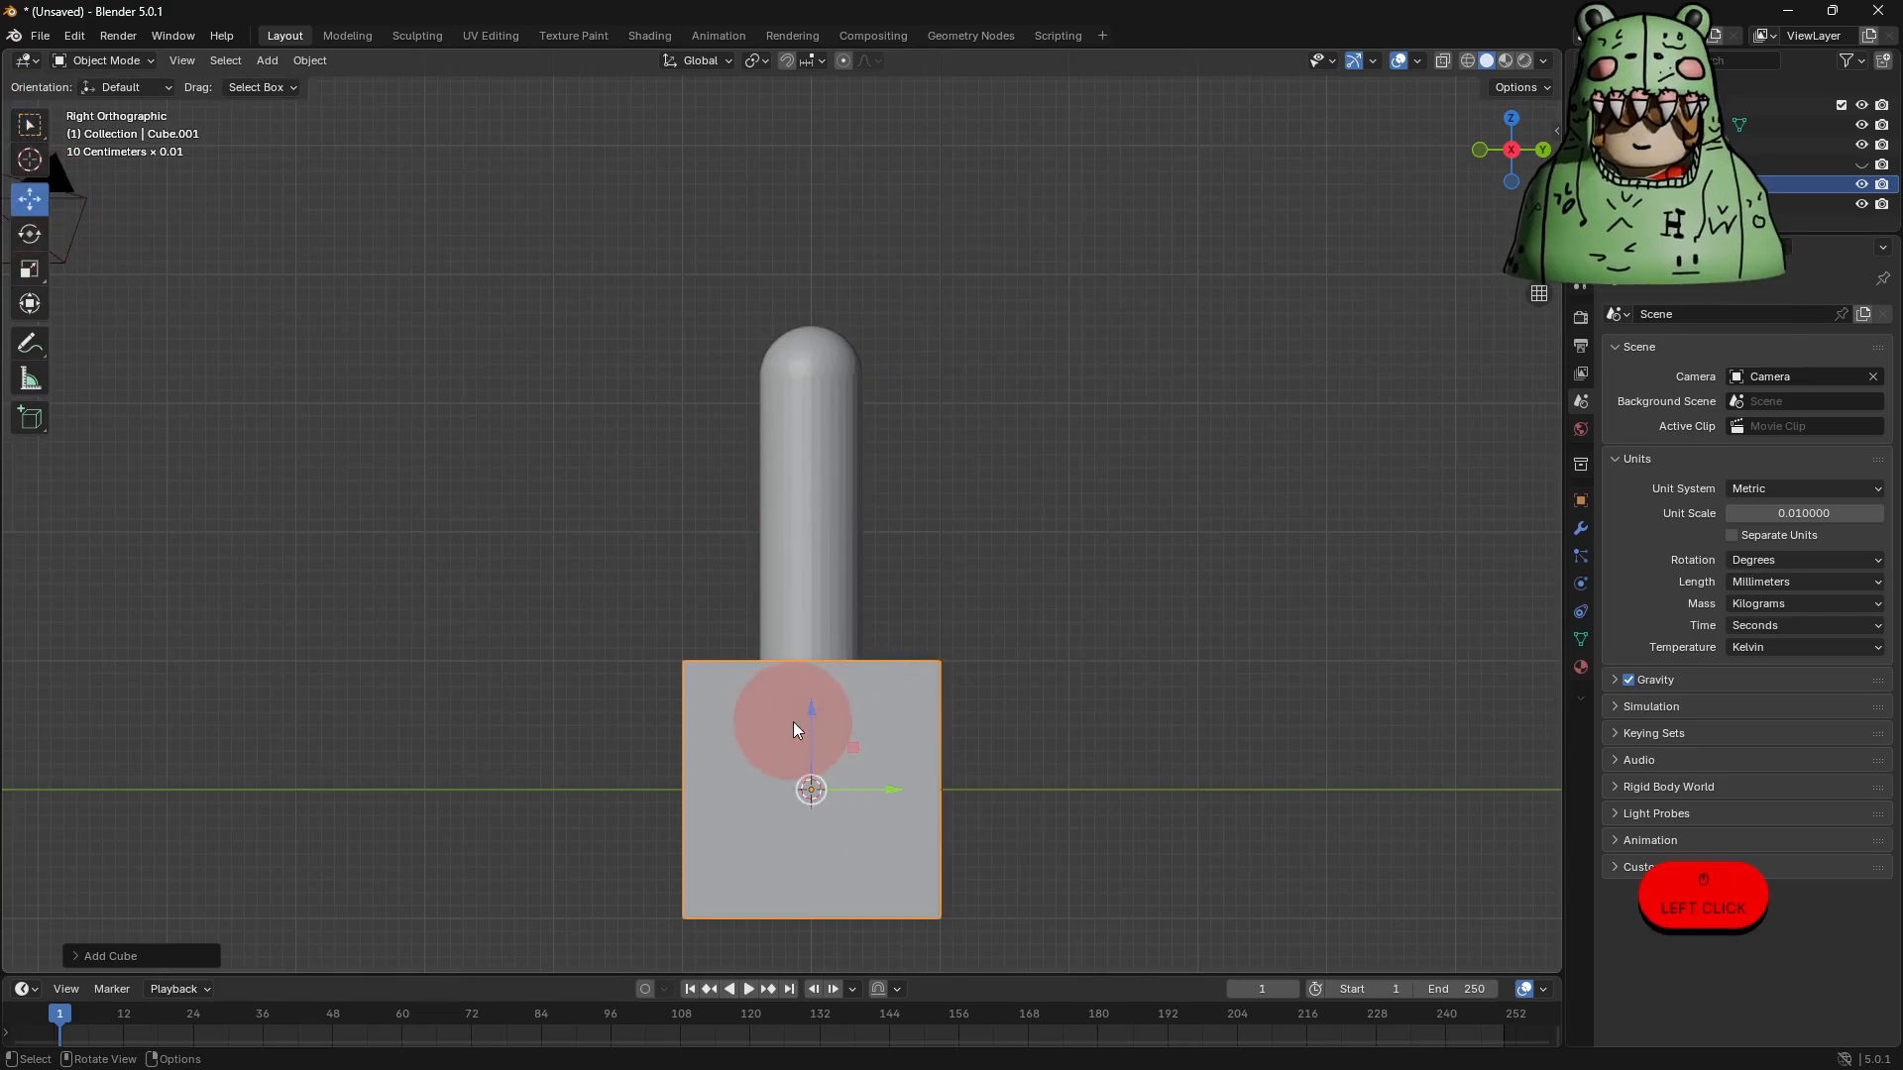
left_click_drag(794, 713, 833, 227)
Add a Catmull-Clark Subdivision modifier to the cube on top of the valve.
left_click(1581, 529)
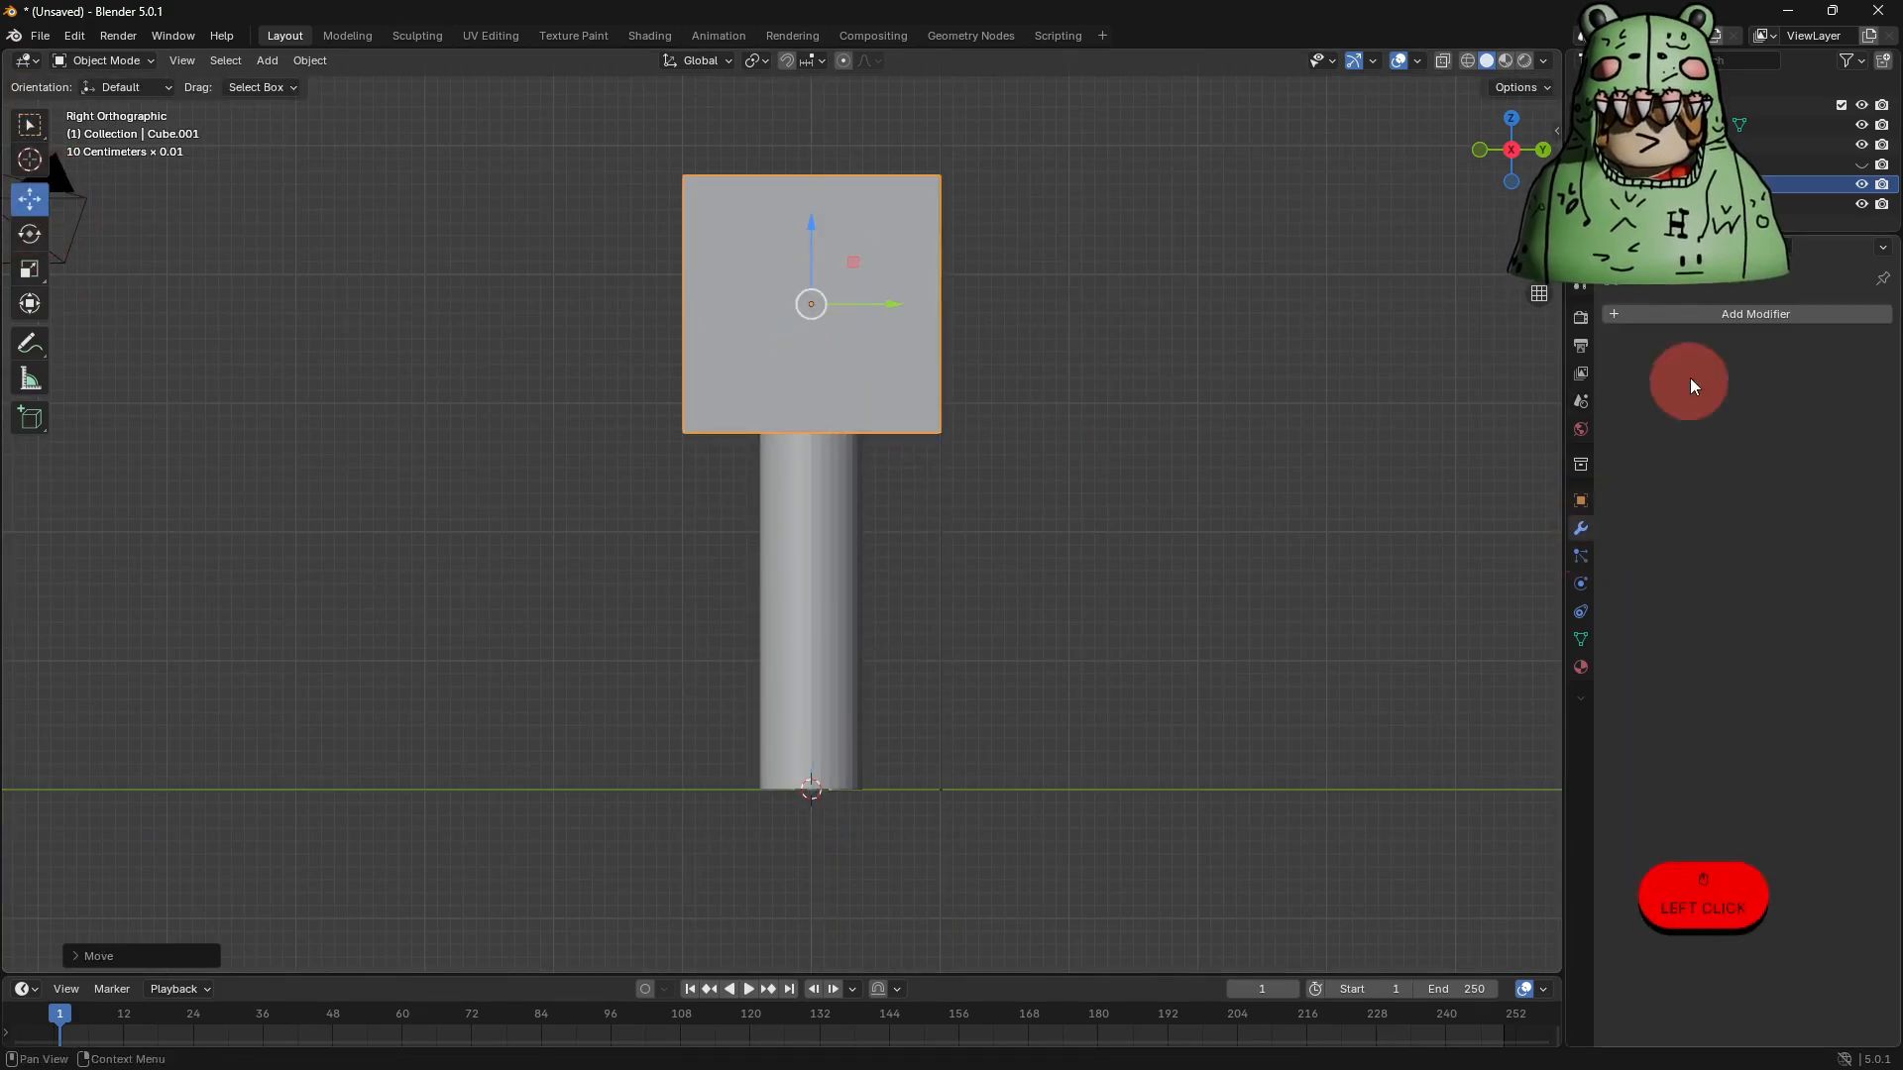
left_click(1686, 310)
left_click(1686, 317)
left_click(1626, 367)
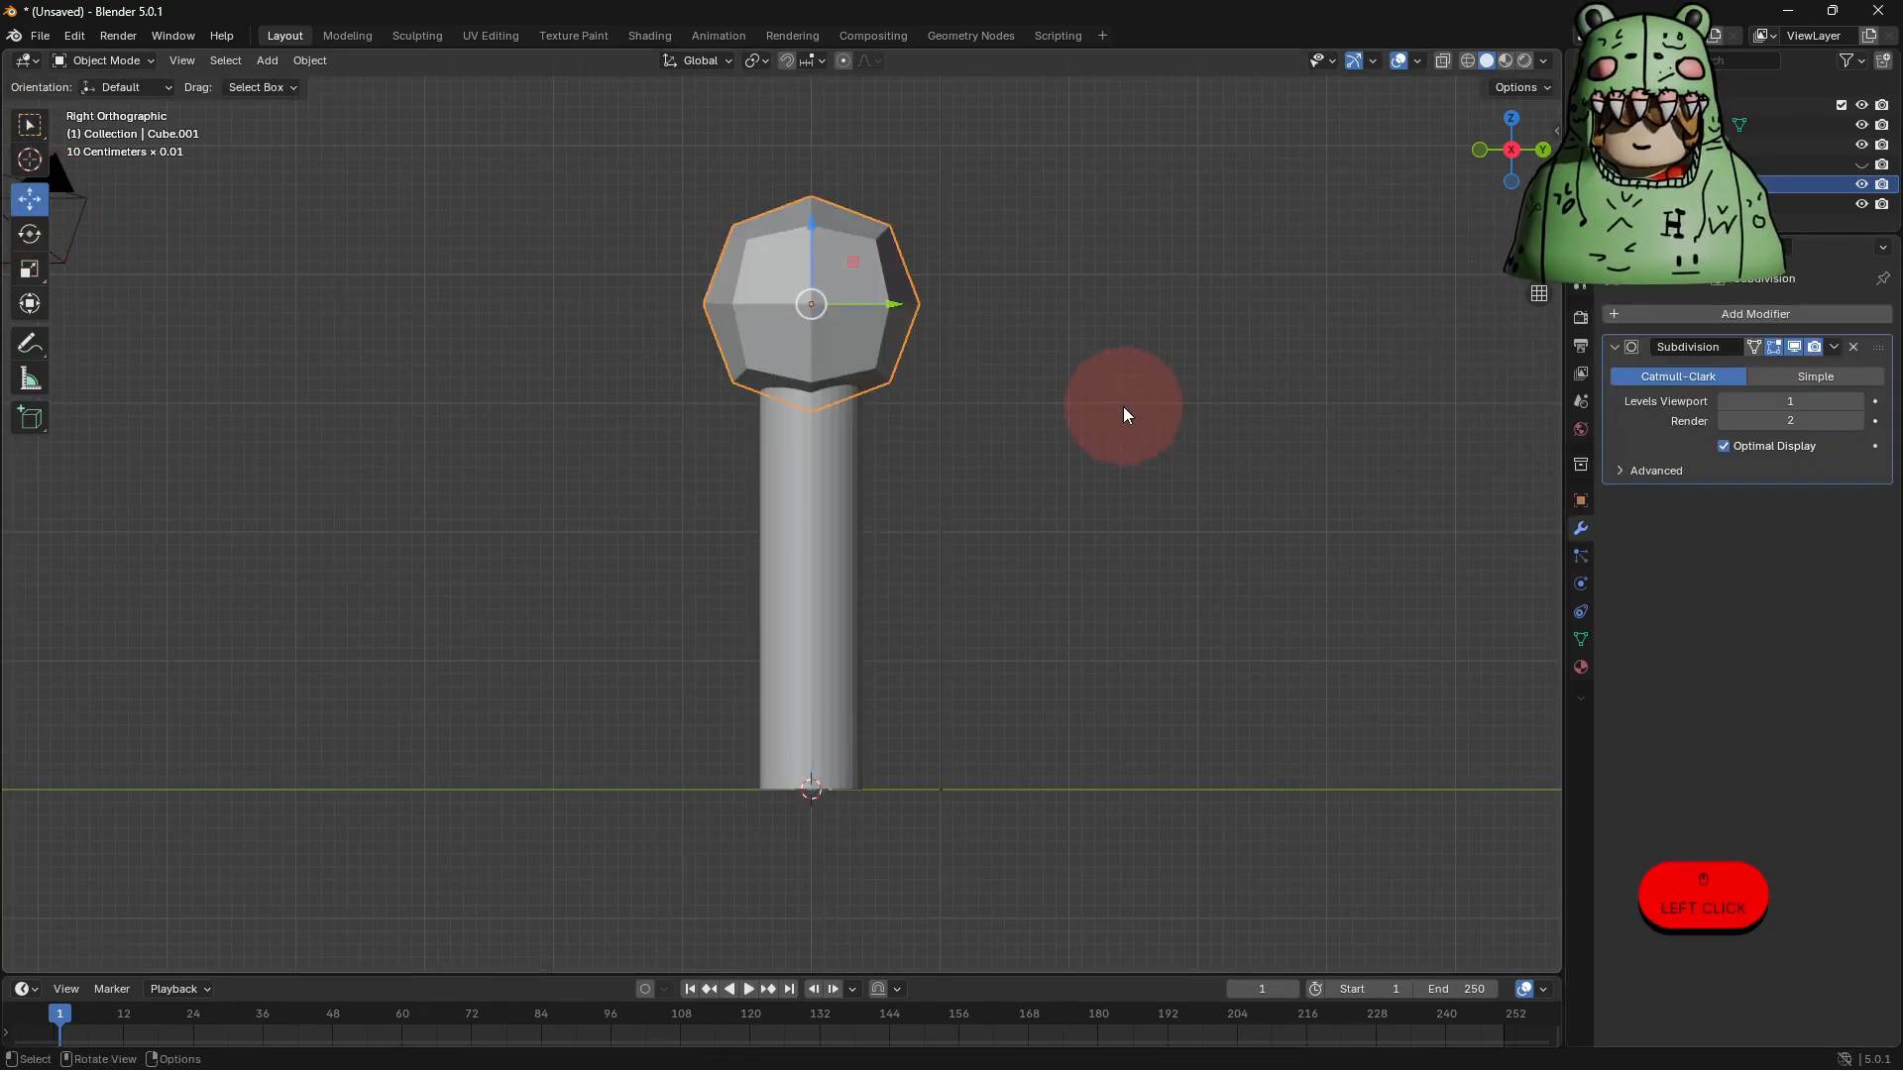
Duplicate the subdivided cube, place the copy above the original and offset it sideways along the Y axis.
middle_click_drag(1150, 496, 1053, 476)
key("shift+d")
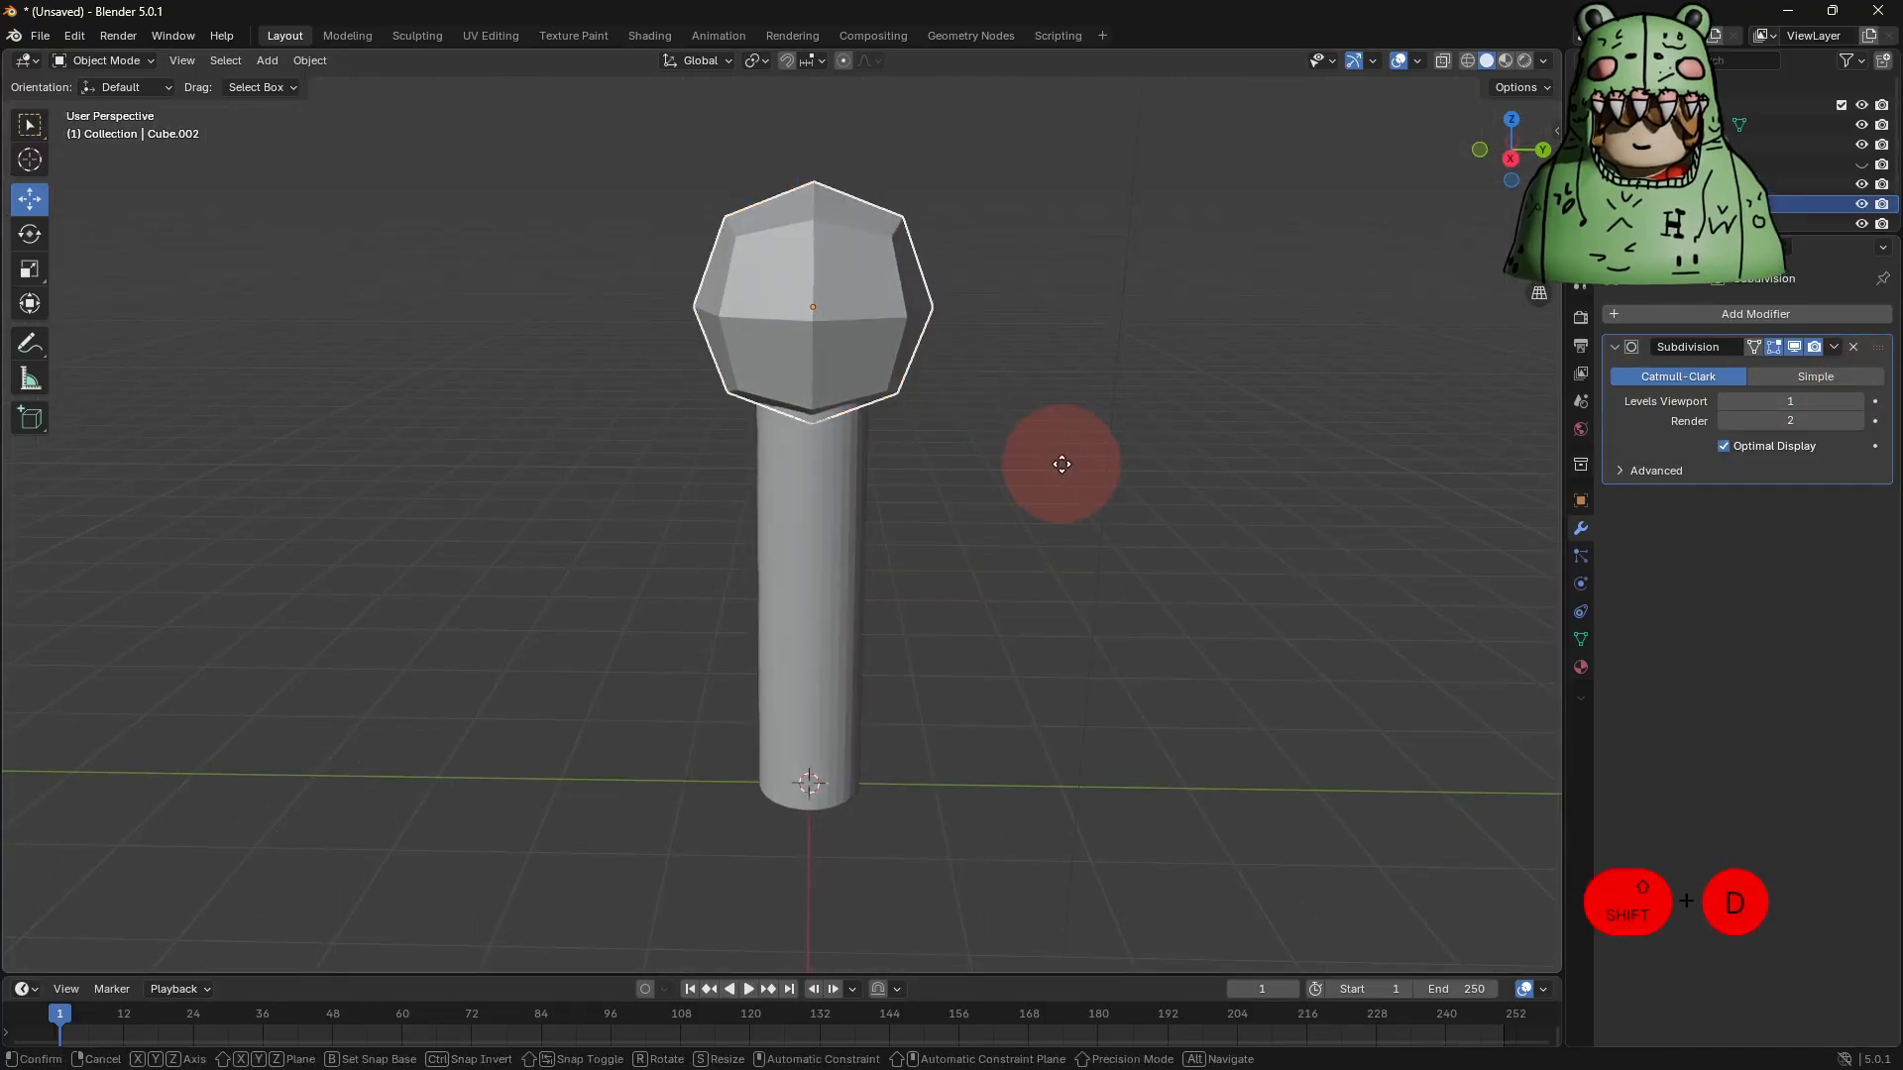
left_click(1042, 297)
key("g")
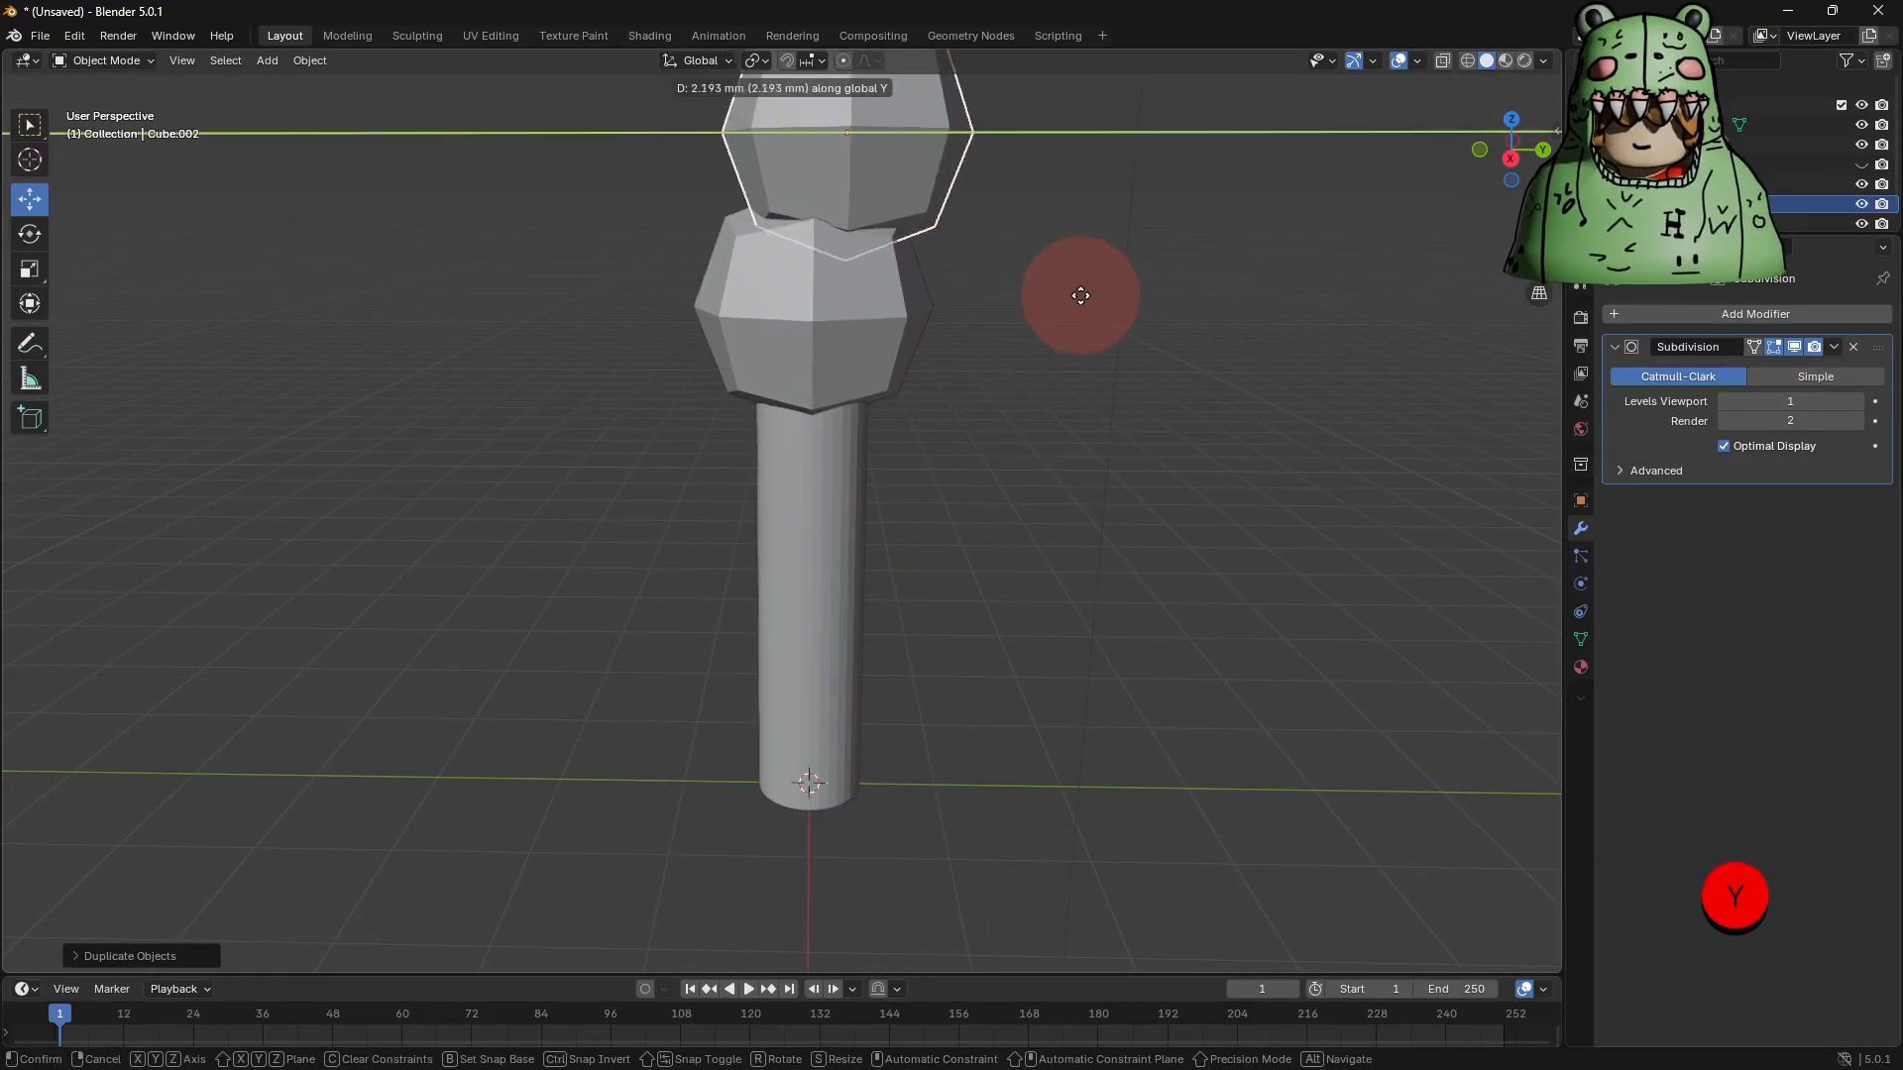
left_click(1140, 316)
Add a Mirror modifier on the Y axis only to the duplicate, with the original head cube as the mirror object.
left_click(1763, 314)
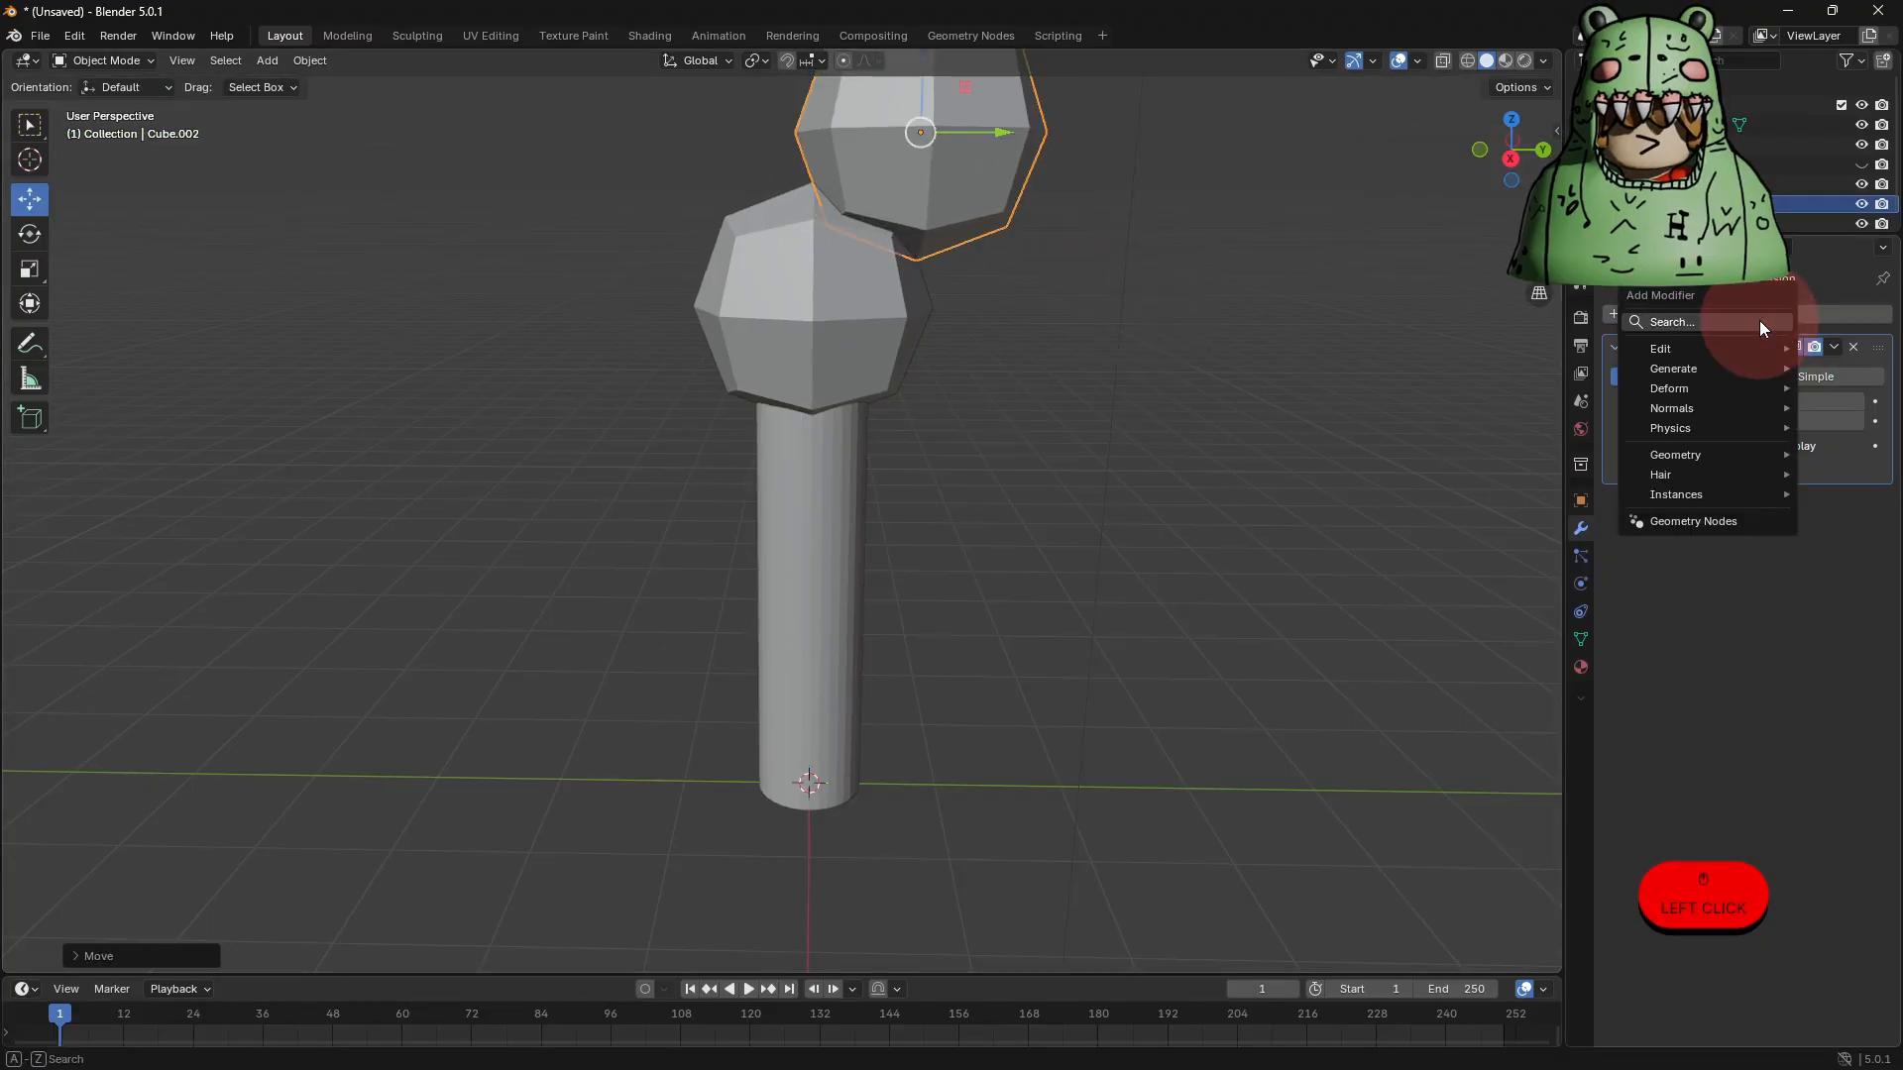
left_click(817, 347)
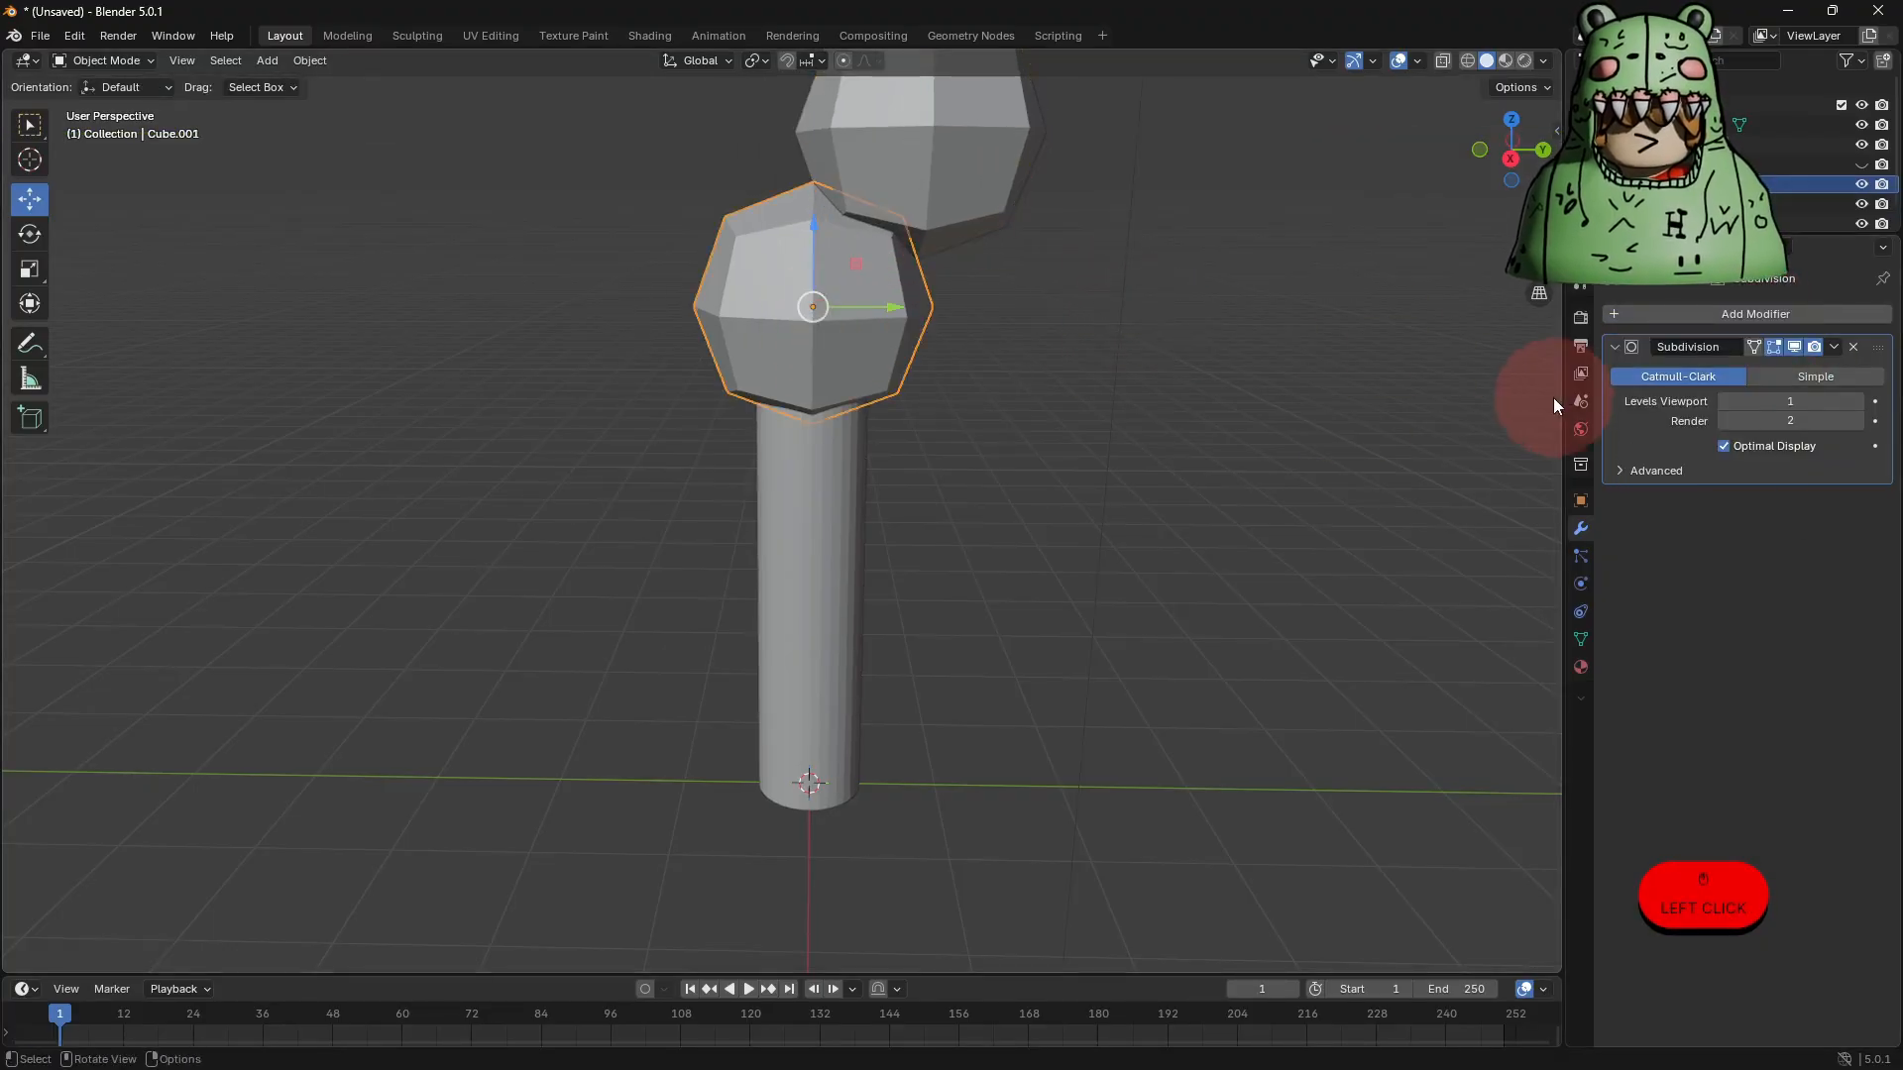
left_click(1002, 212)
left_click(1769, 318)
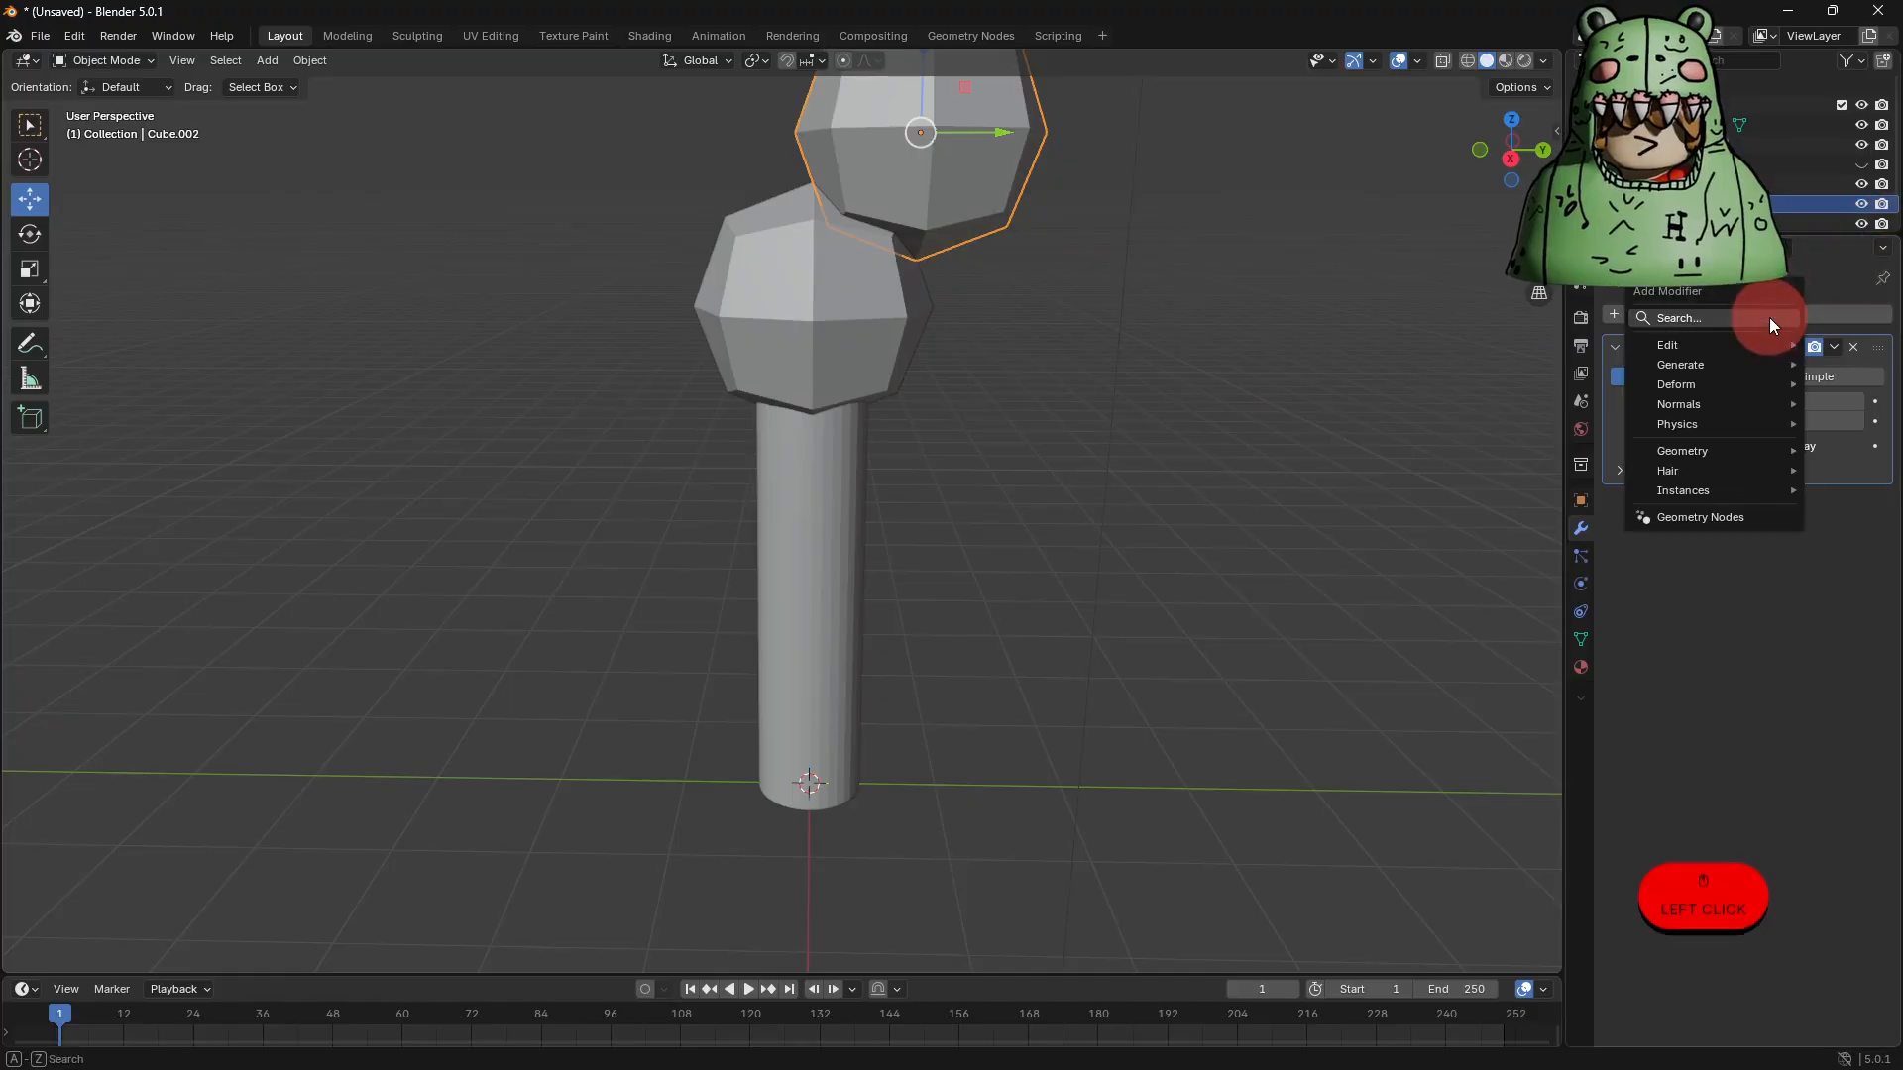
left_click(1770, 317)
left_click(1554, 383)
left_click(1790, 529)
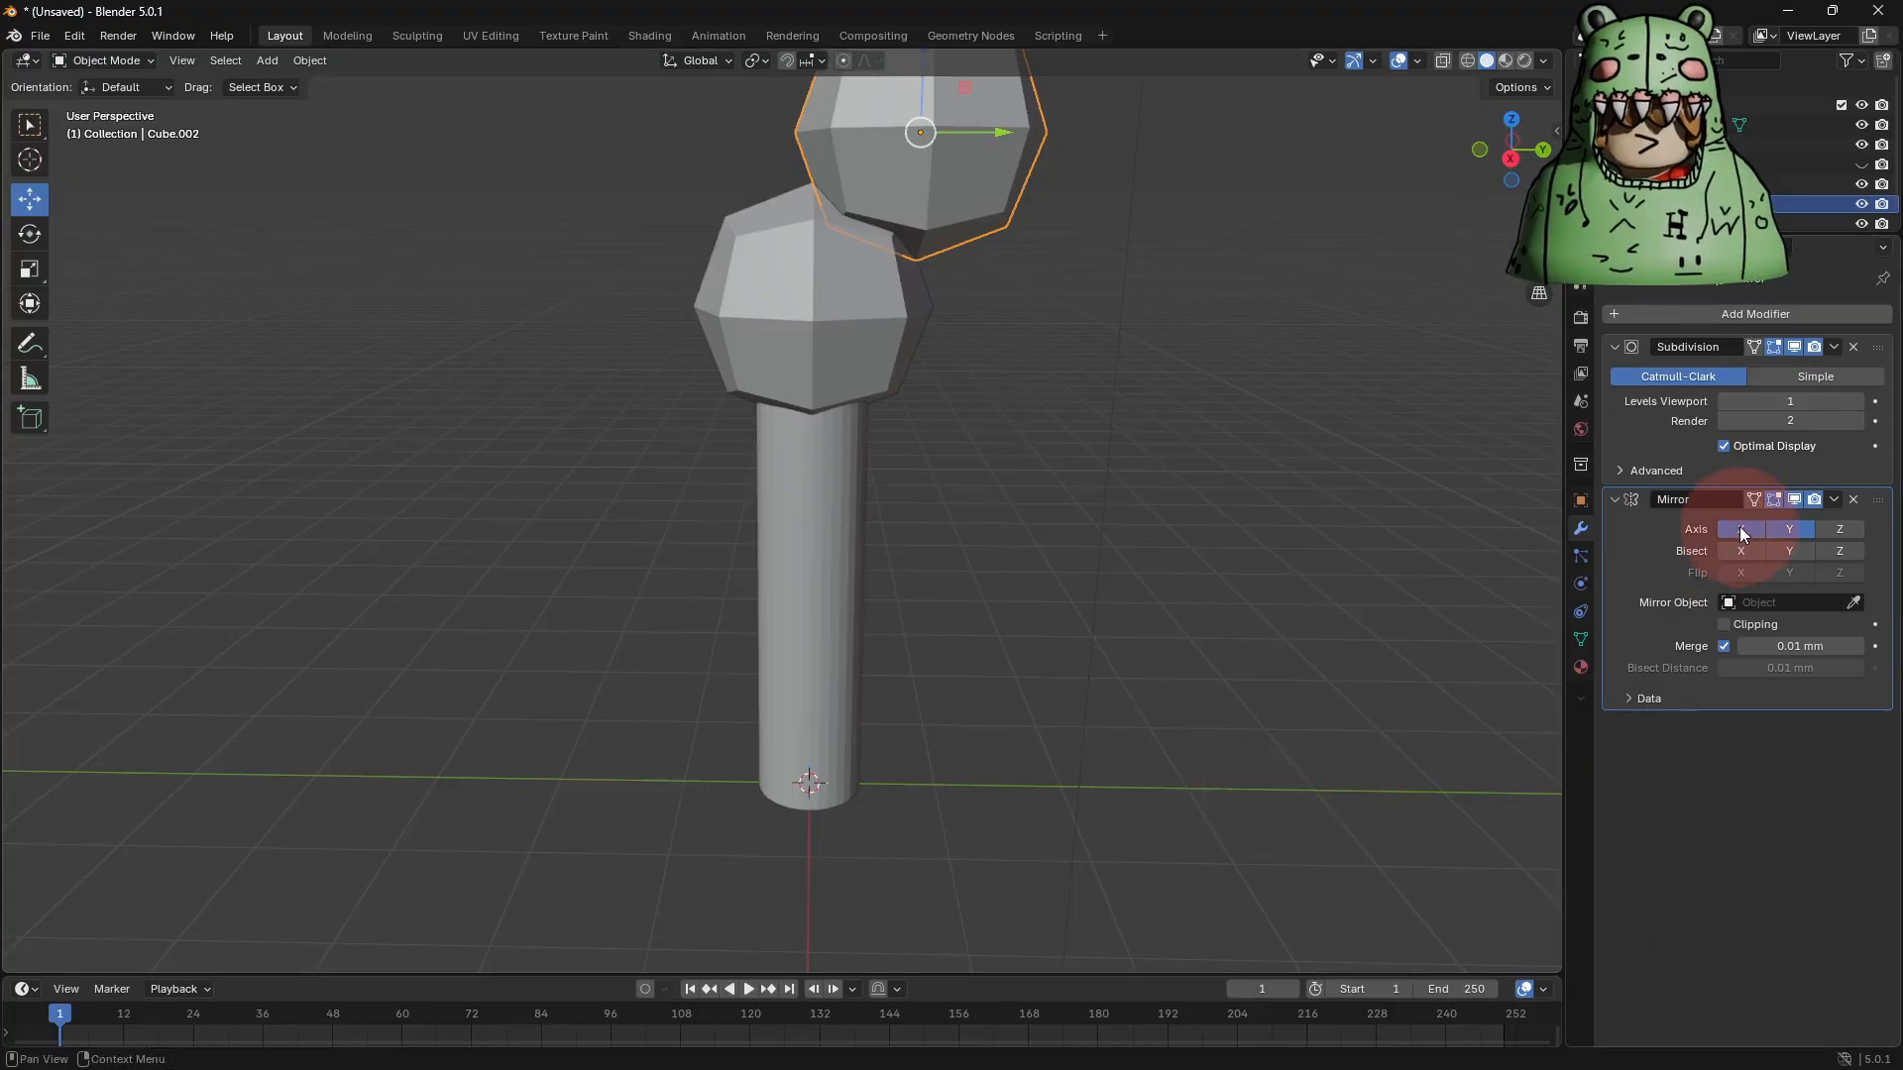
left_click(1854, 603)
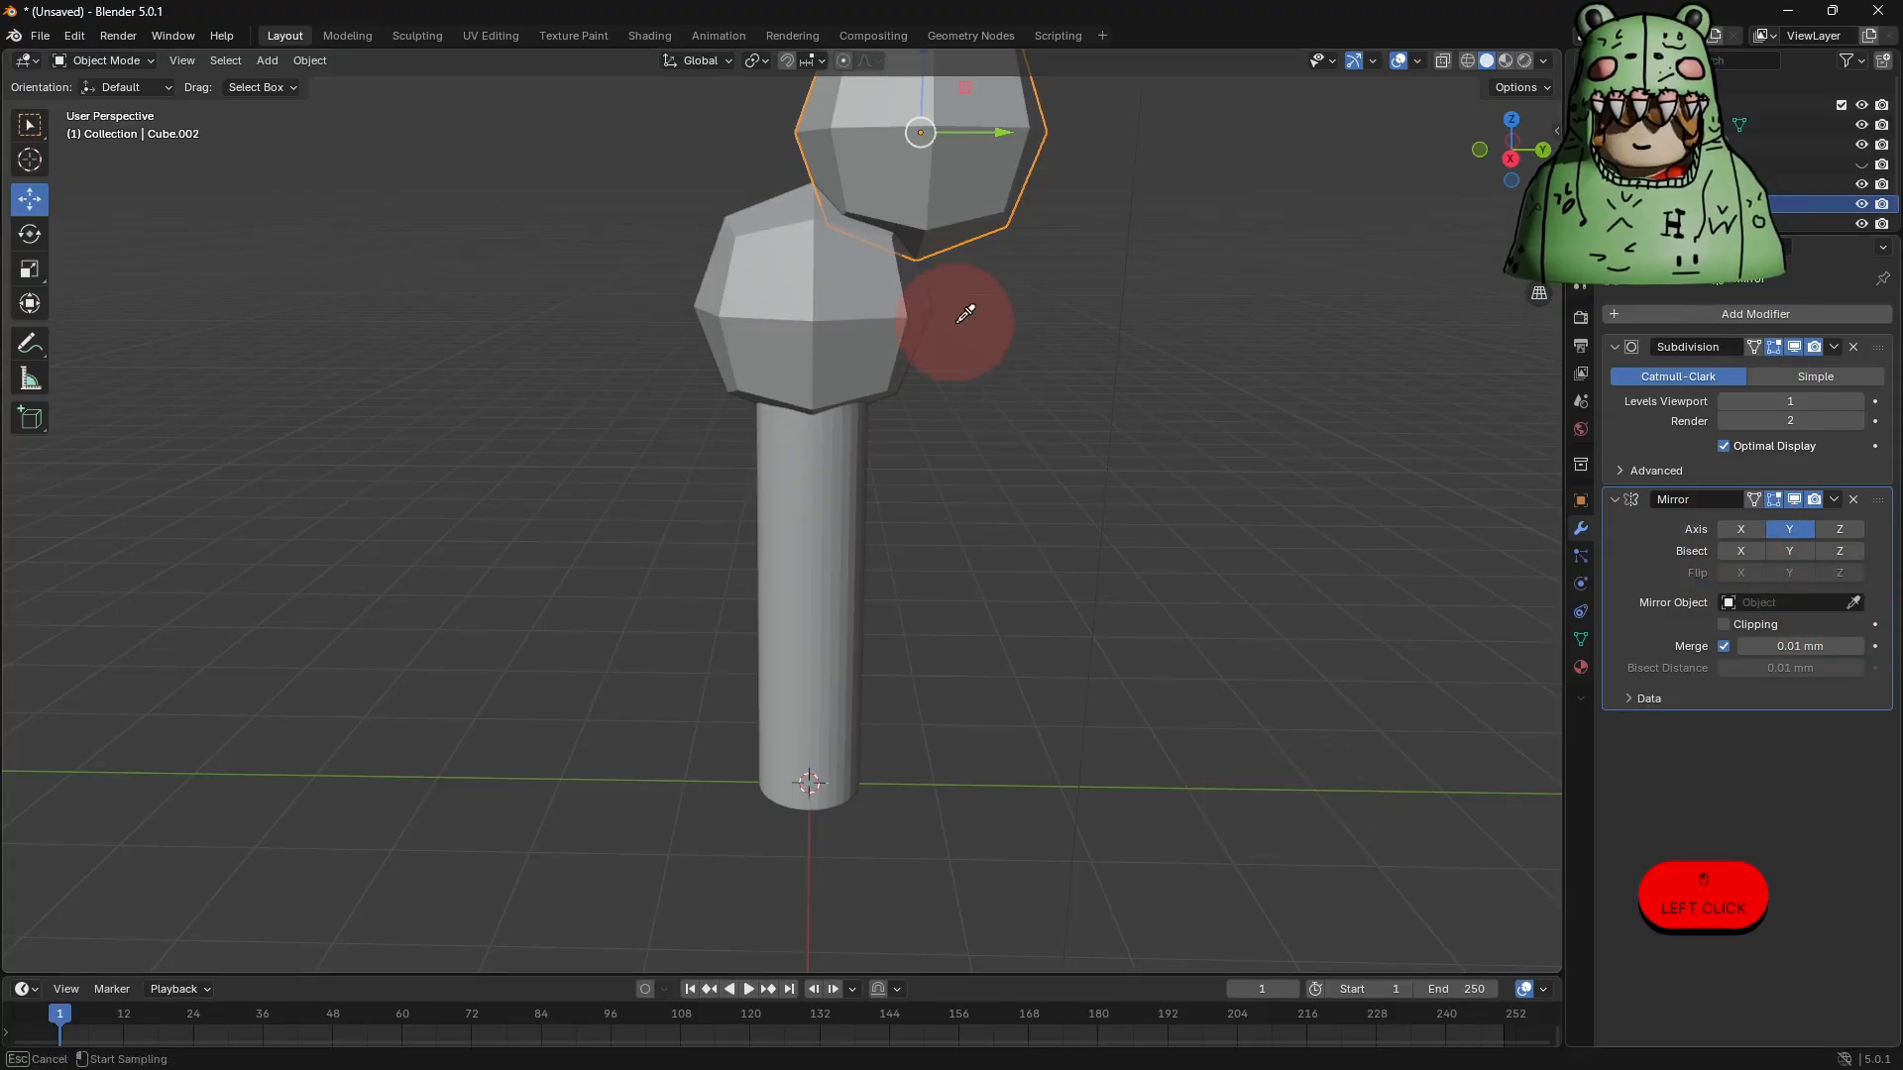
left_click(863, 263)
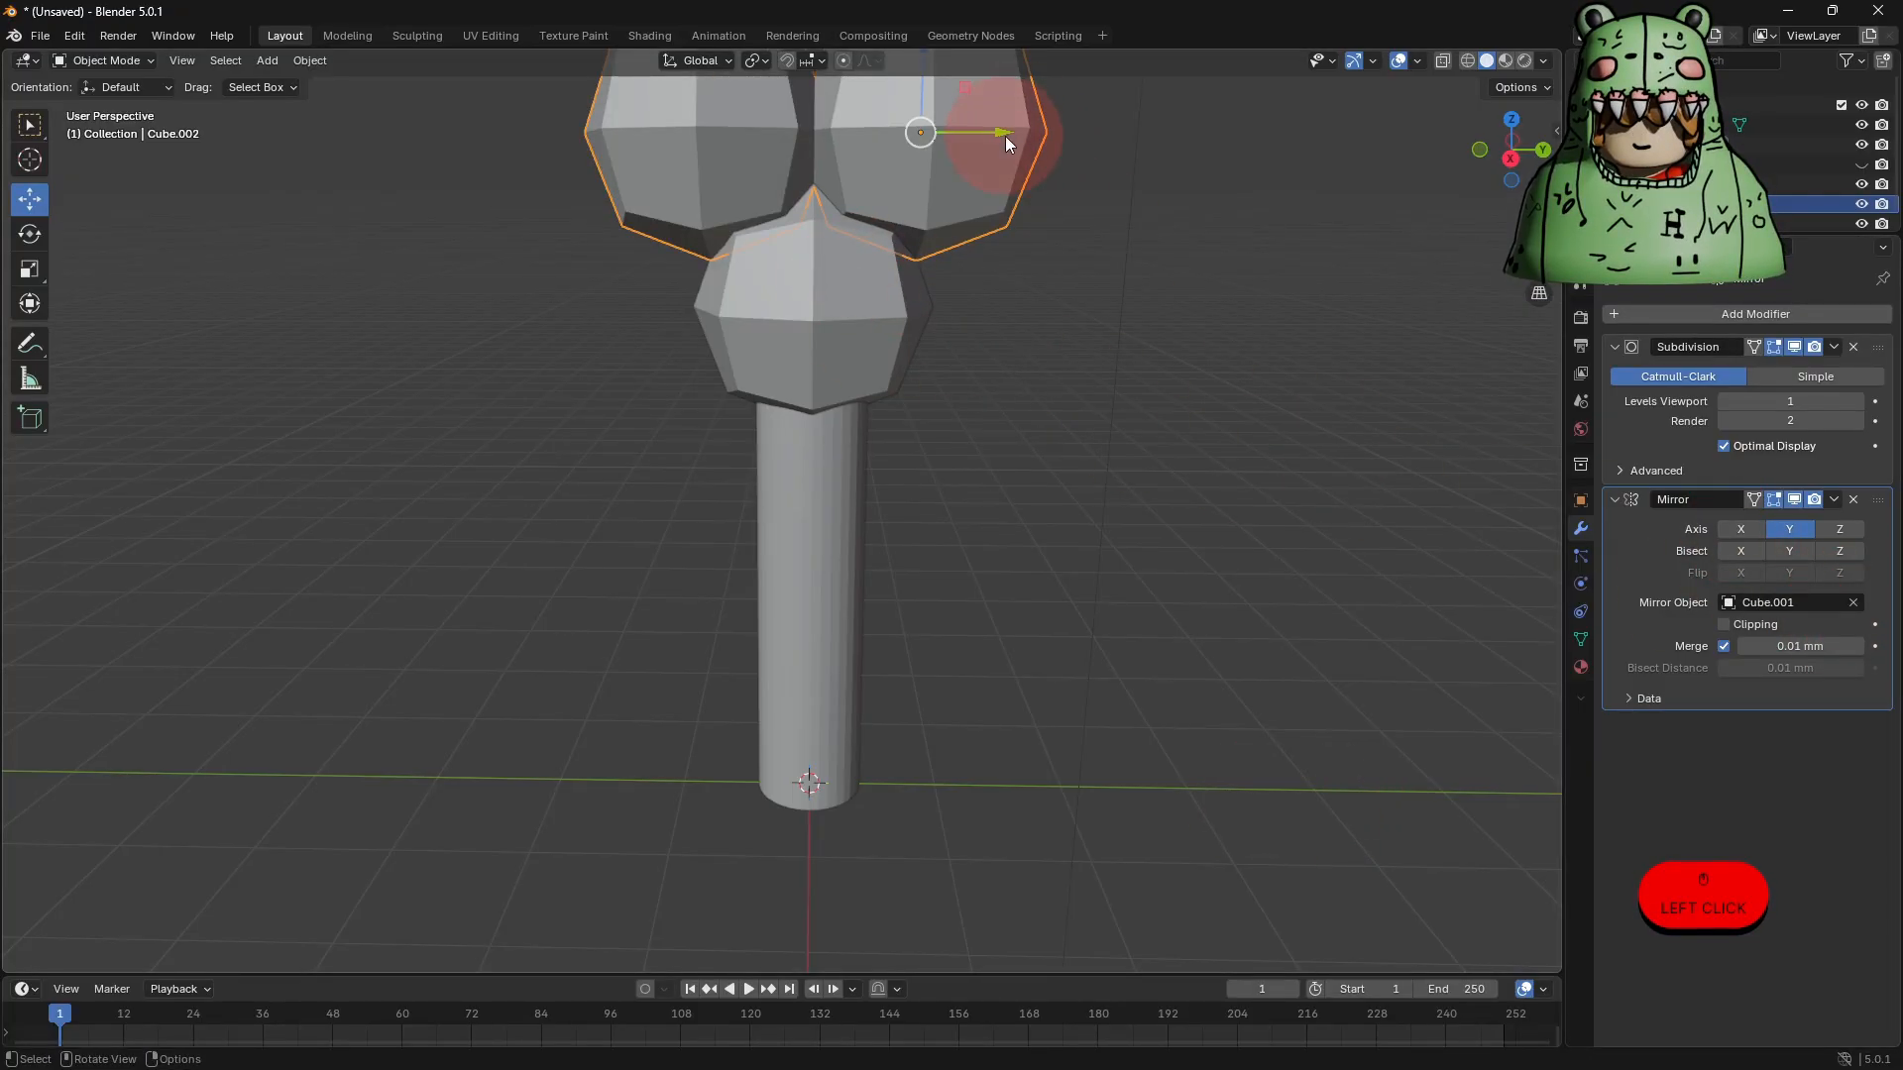
Move the mirrored ears apart along Y and down onto the head, and scale them down slightly.
left_click_drag(1005, 133, 1025, 135)
middle_click_drag(1082, 208, 1094, 342, "shift")
left_click_drag(956, 194, 959, 220)
key("s")
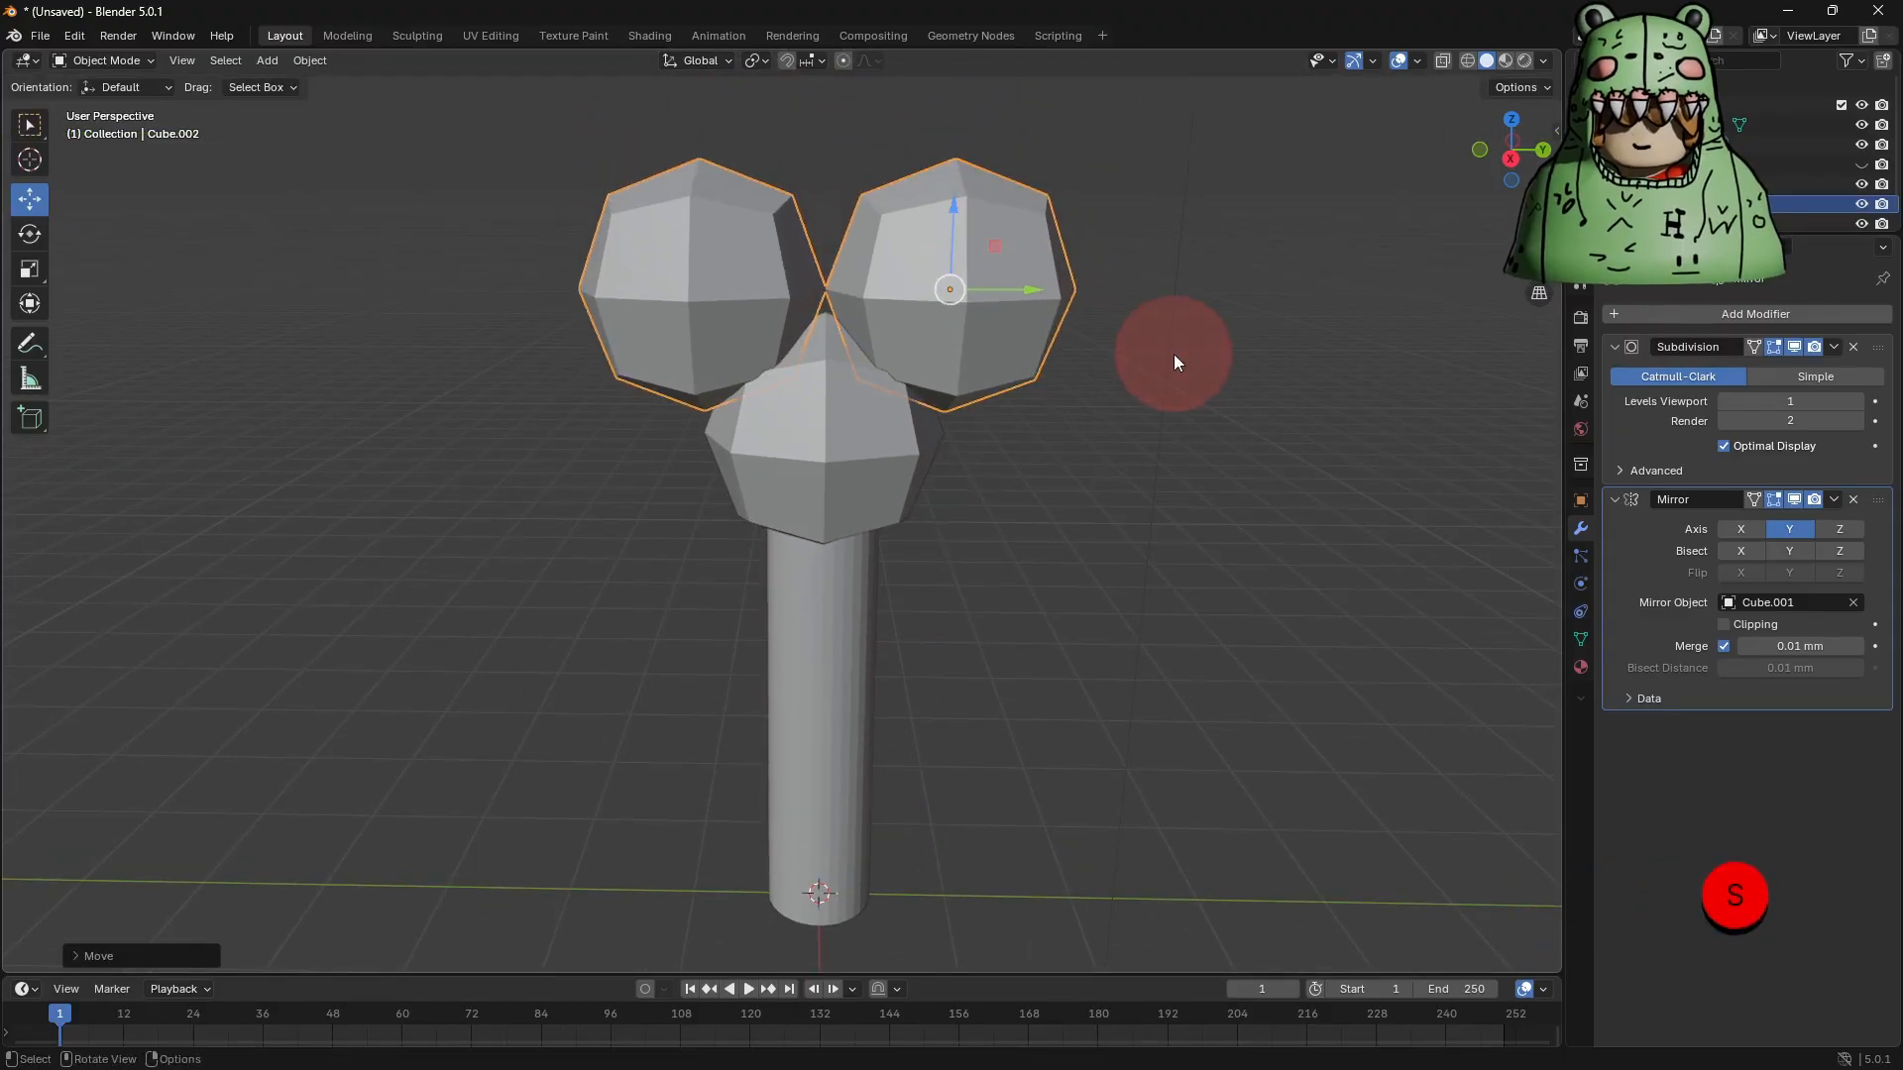
left_click(1136, 349)
Flatten the mirrored ears by scaling them down along the X axis.
middle_click_drag(1145, 397, 1288, 425)
key("s")
key("x")
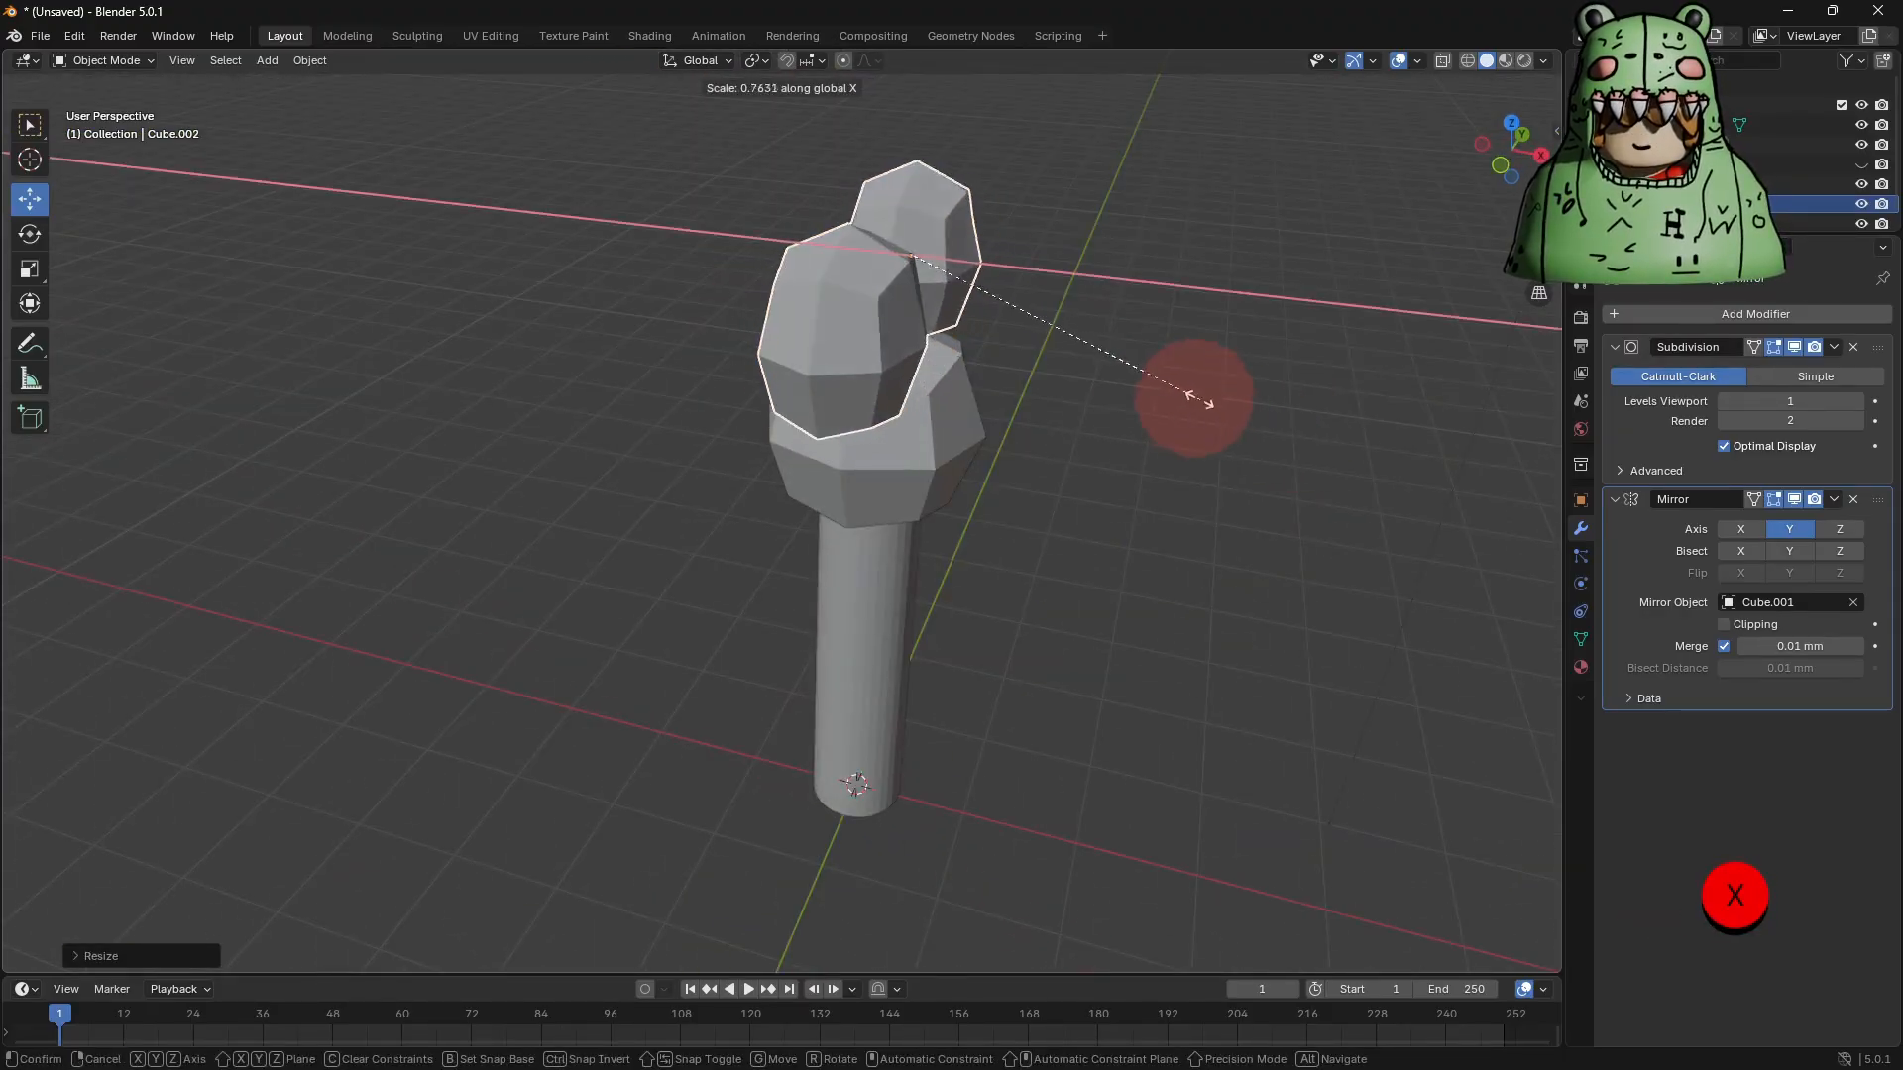
left_click(1158, 409)
middle_click_drag(1157, 408, 1118, 413)
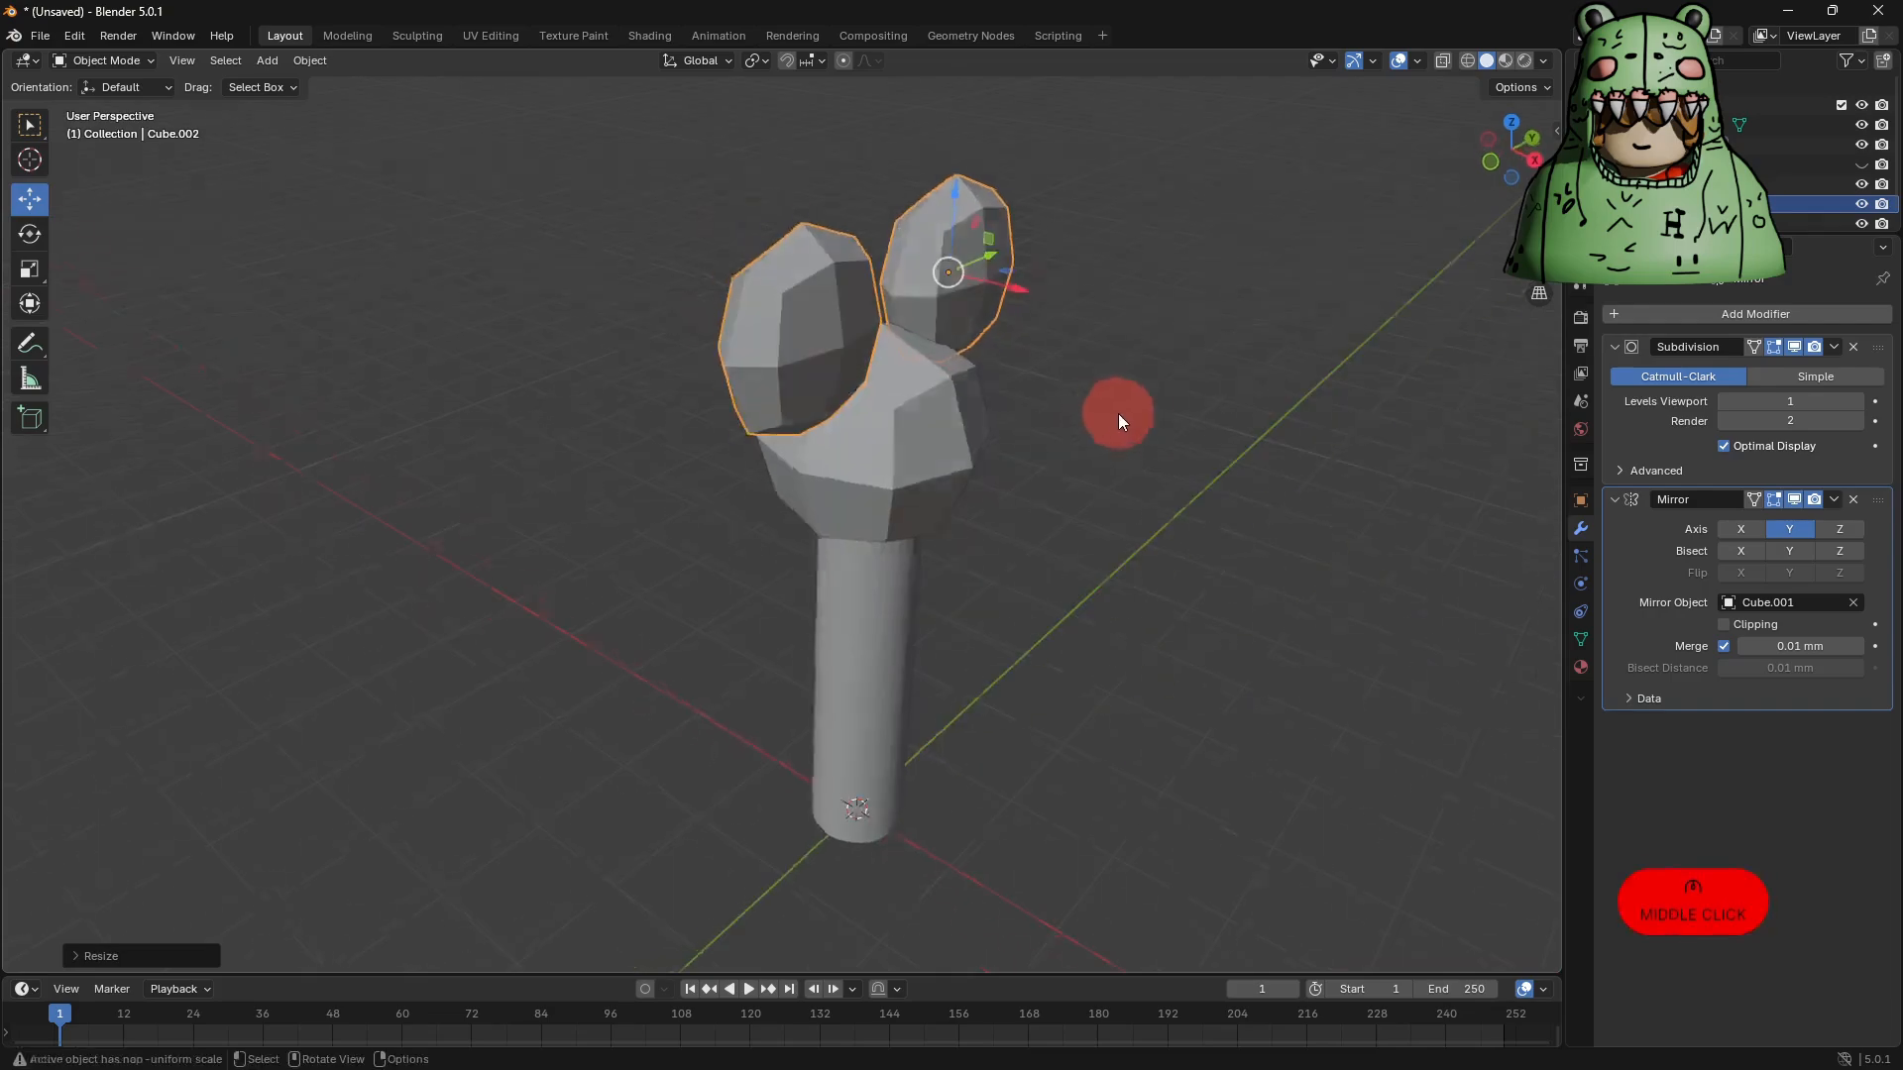
In Edit Mode, inset the ear's front face and push it back along X to hollow out both ears.
key("Tab")
left_click(1202, 384)
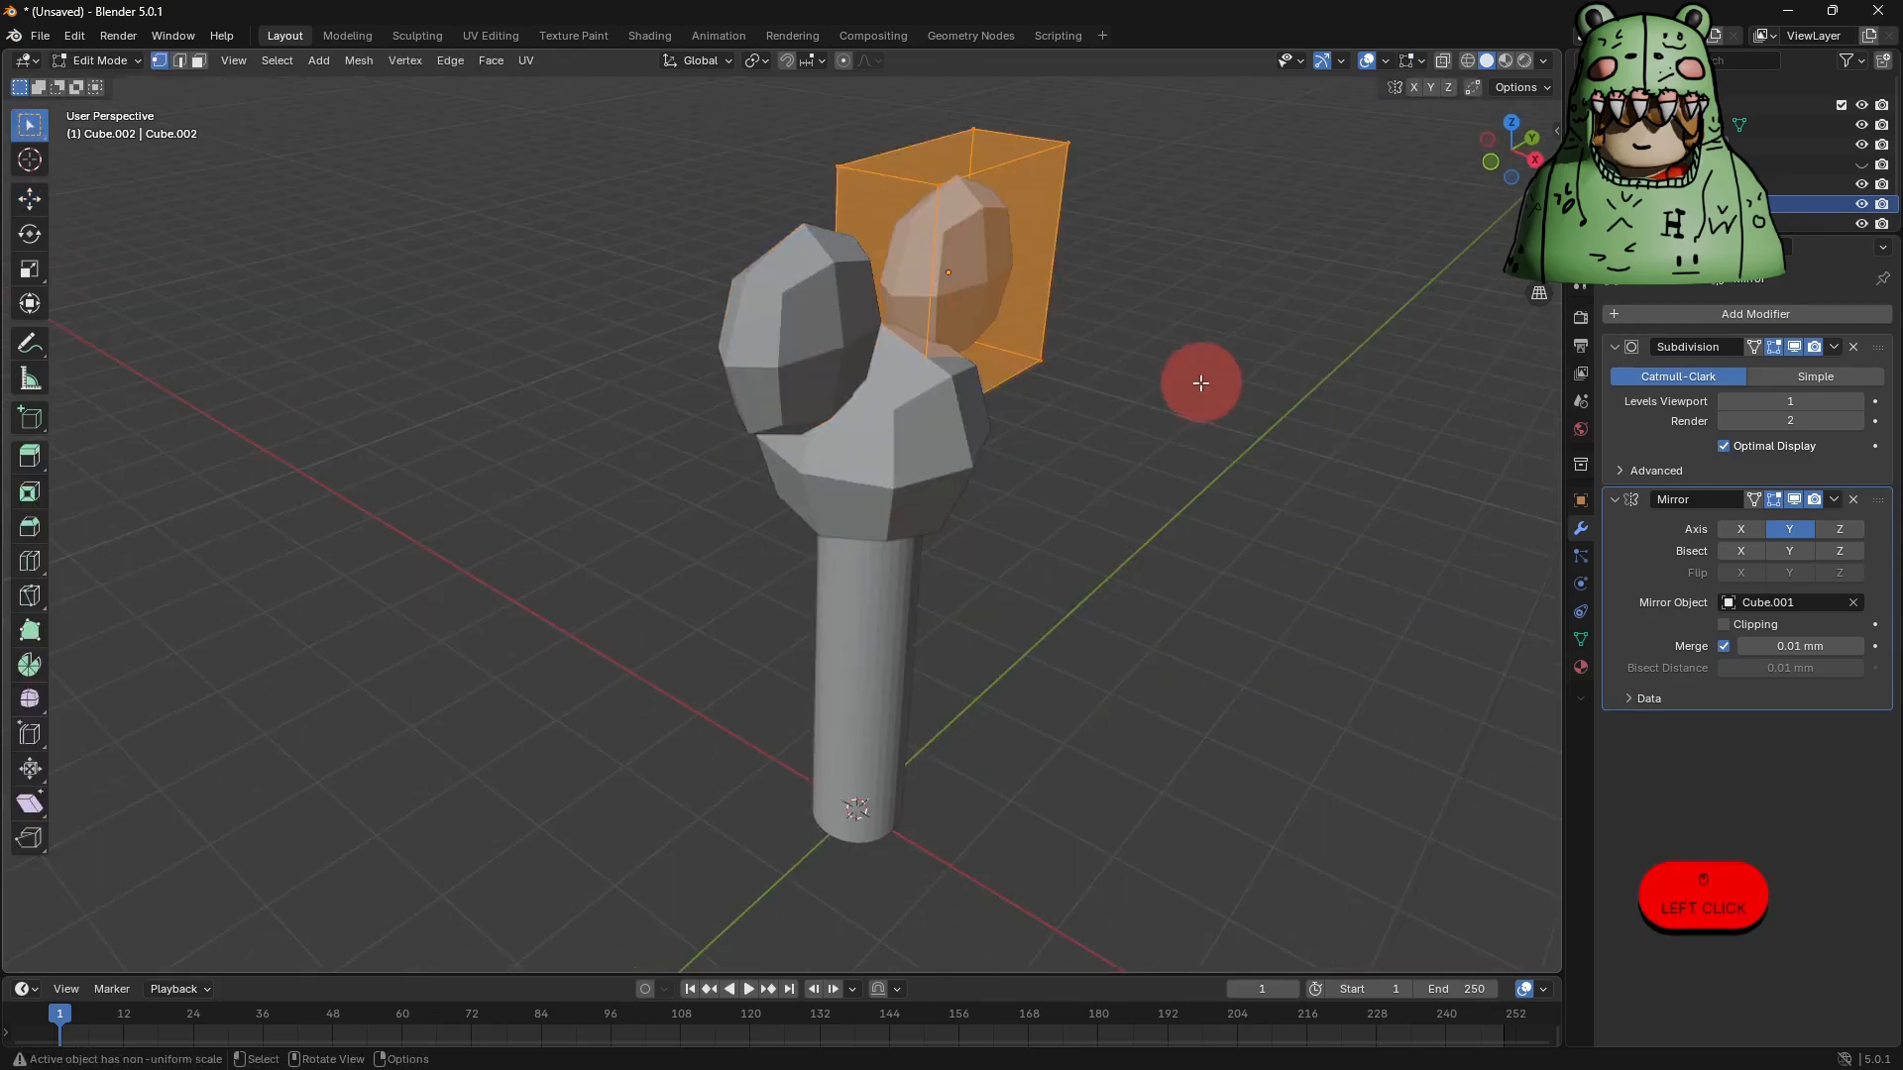
left_click(201, 74)
left_click(1006, 284)
key("i")
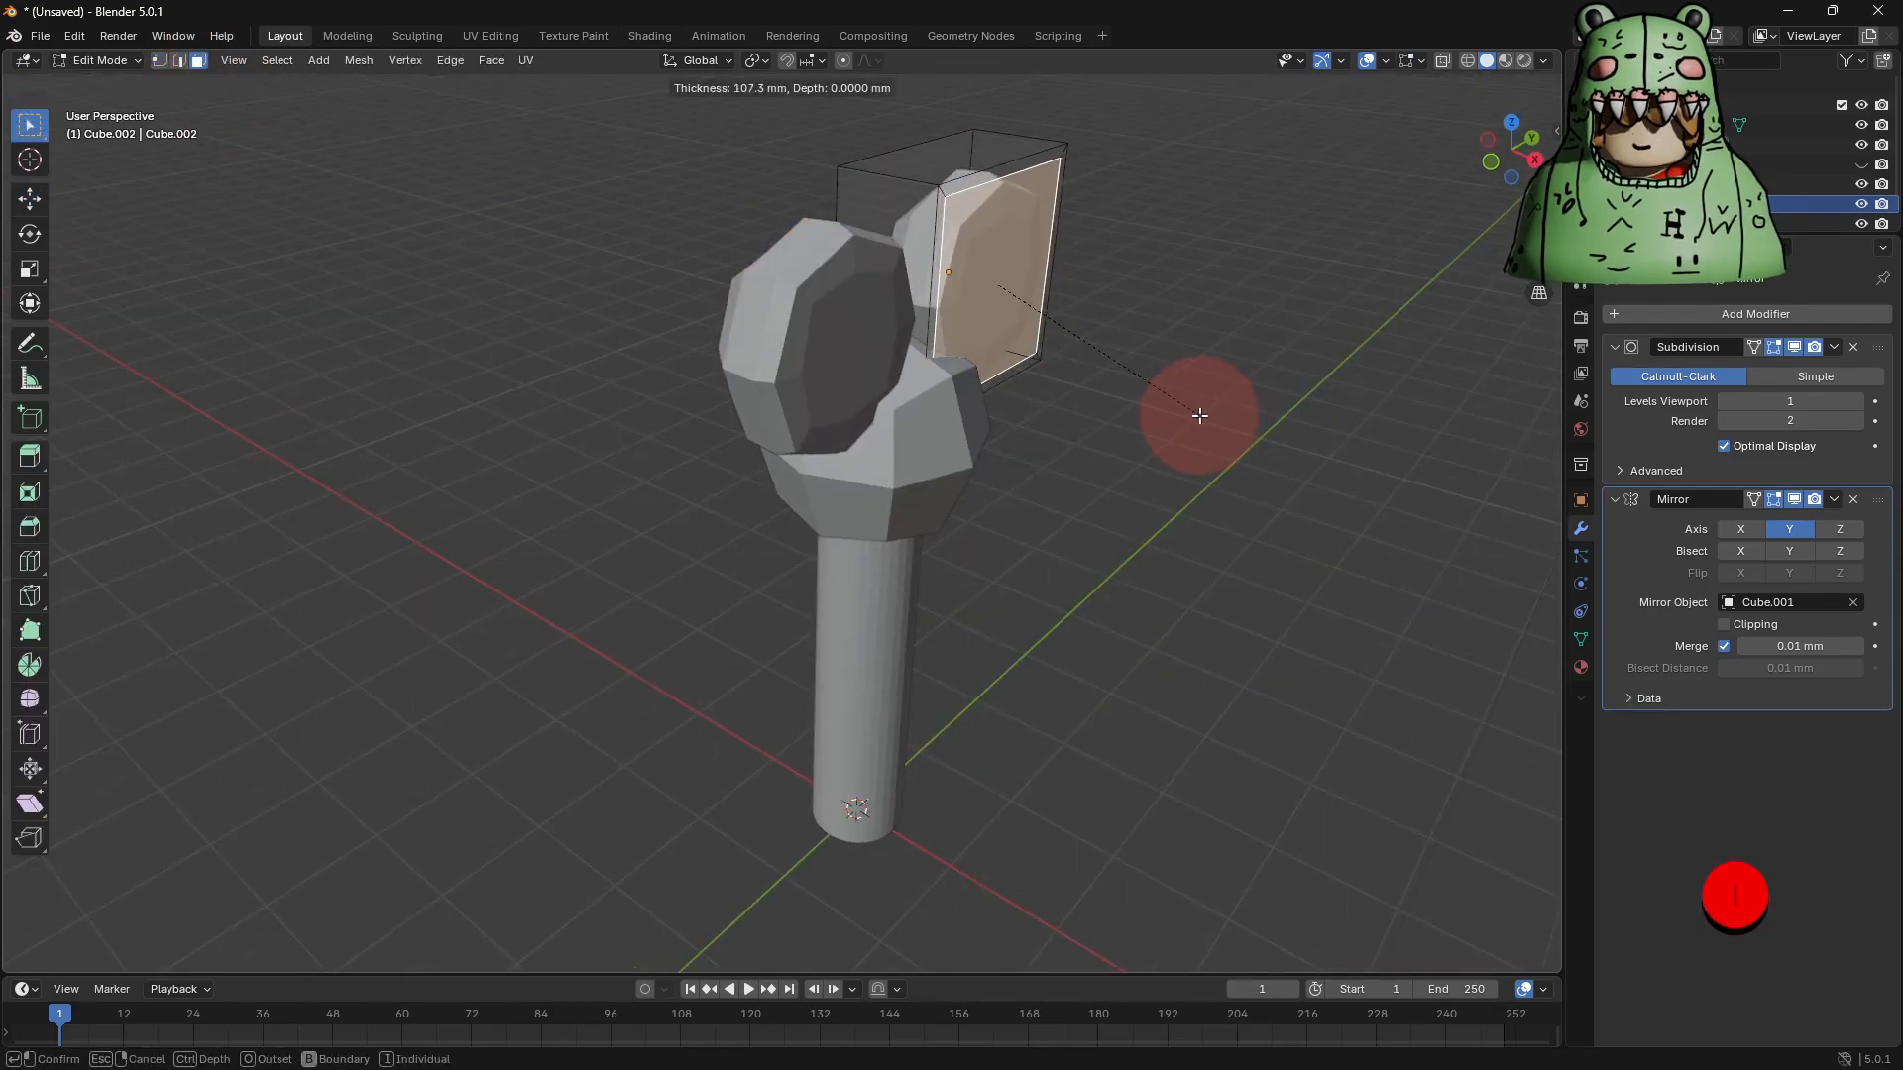
left_click(1042, 344)
left_click(29, 200)
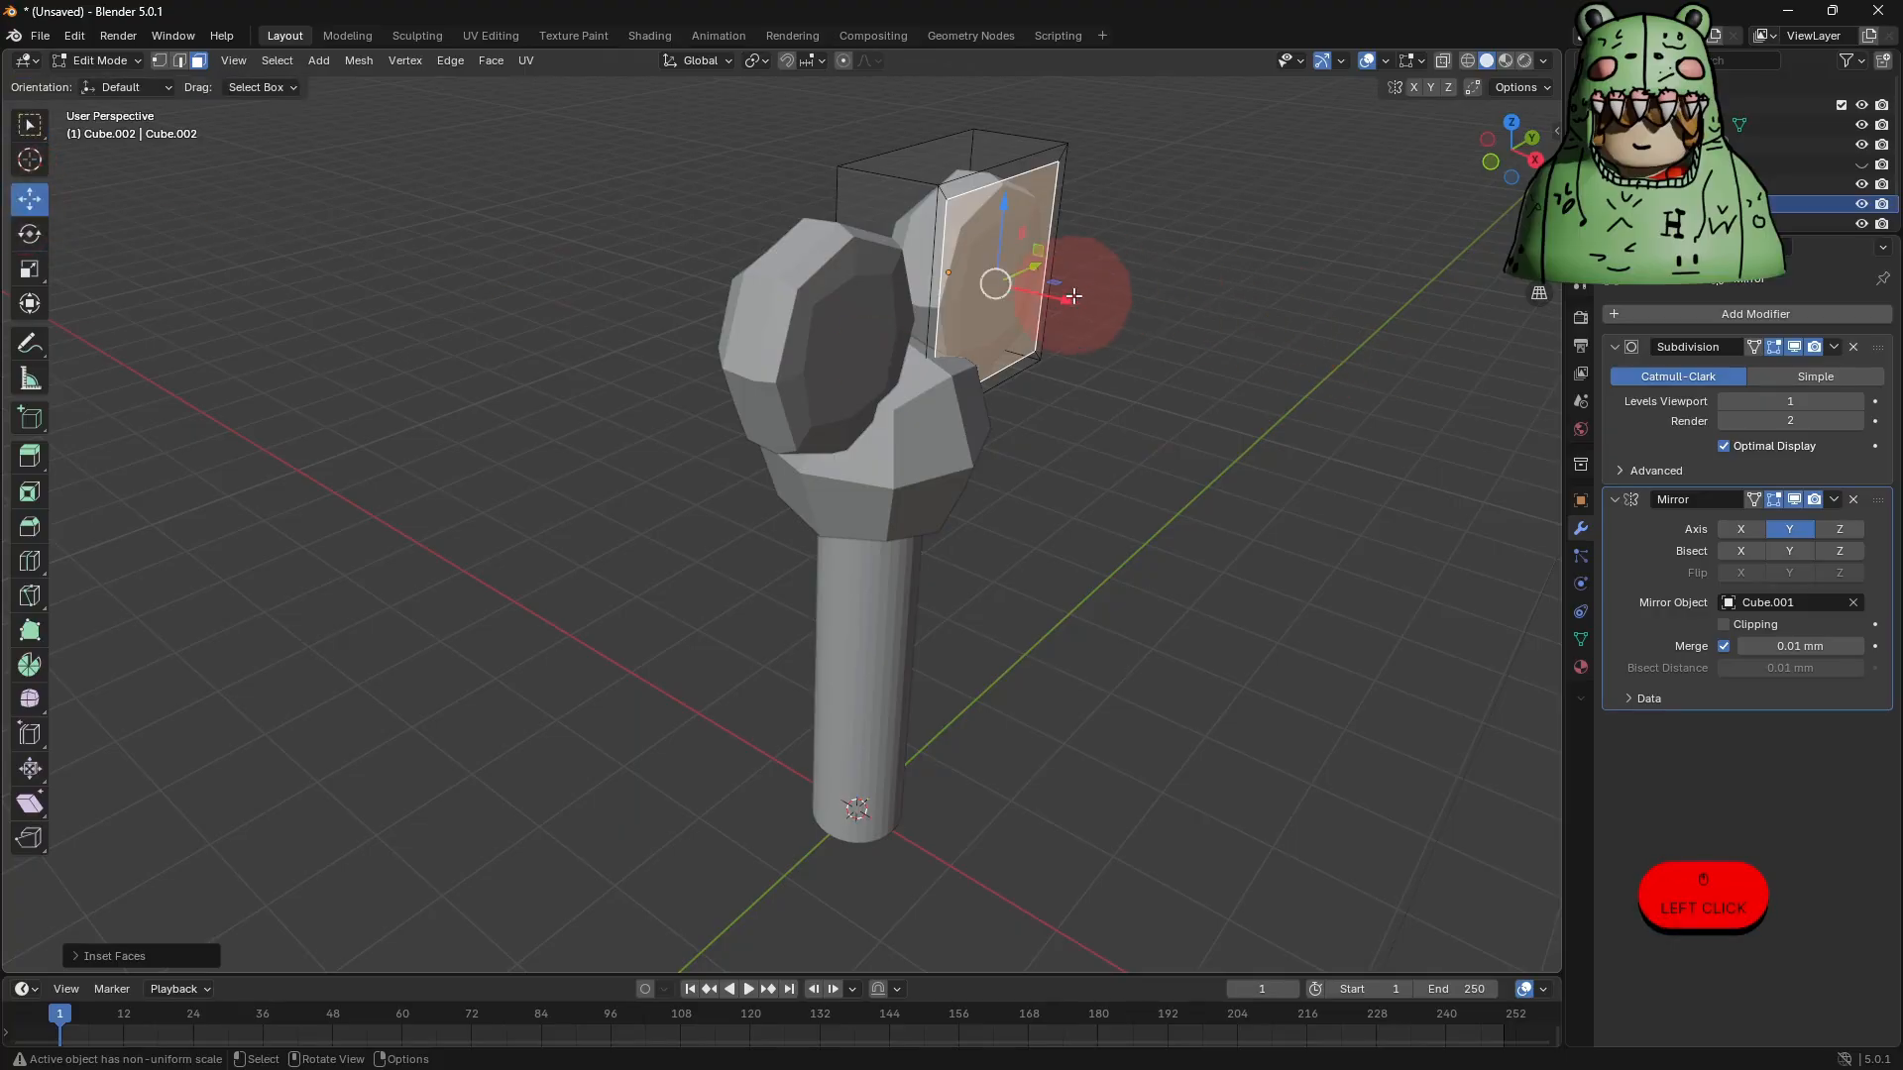
left_click_drag(1073, 296, 1016, 288)
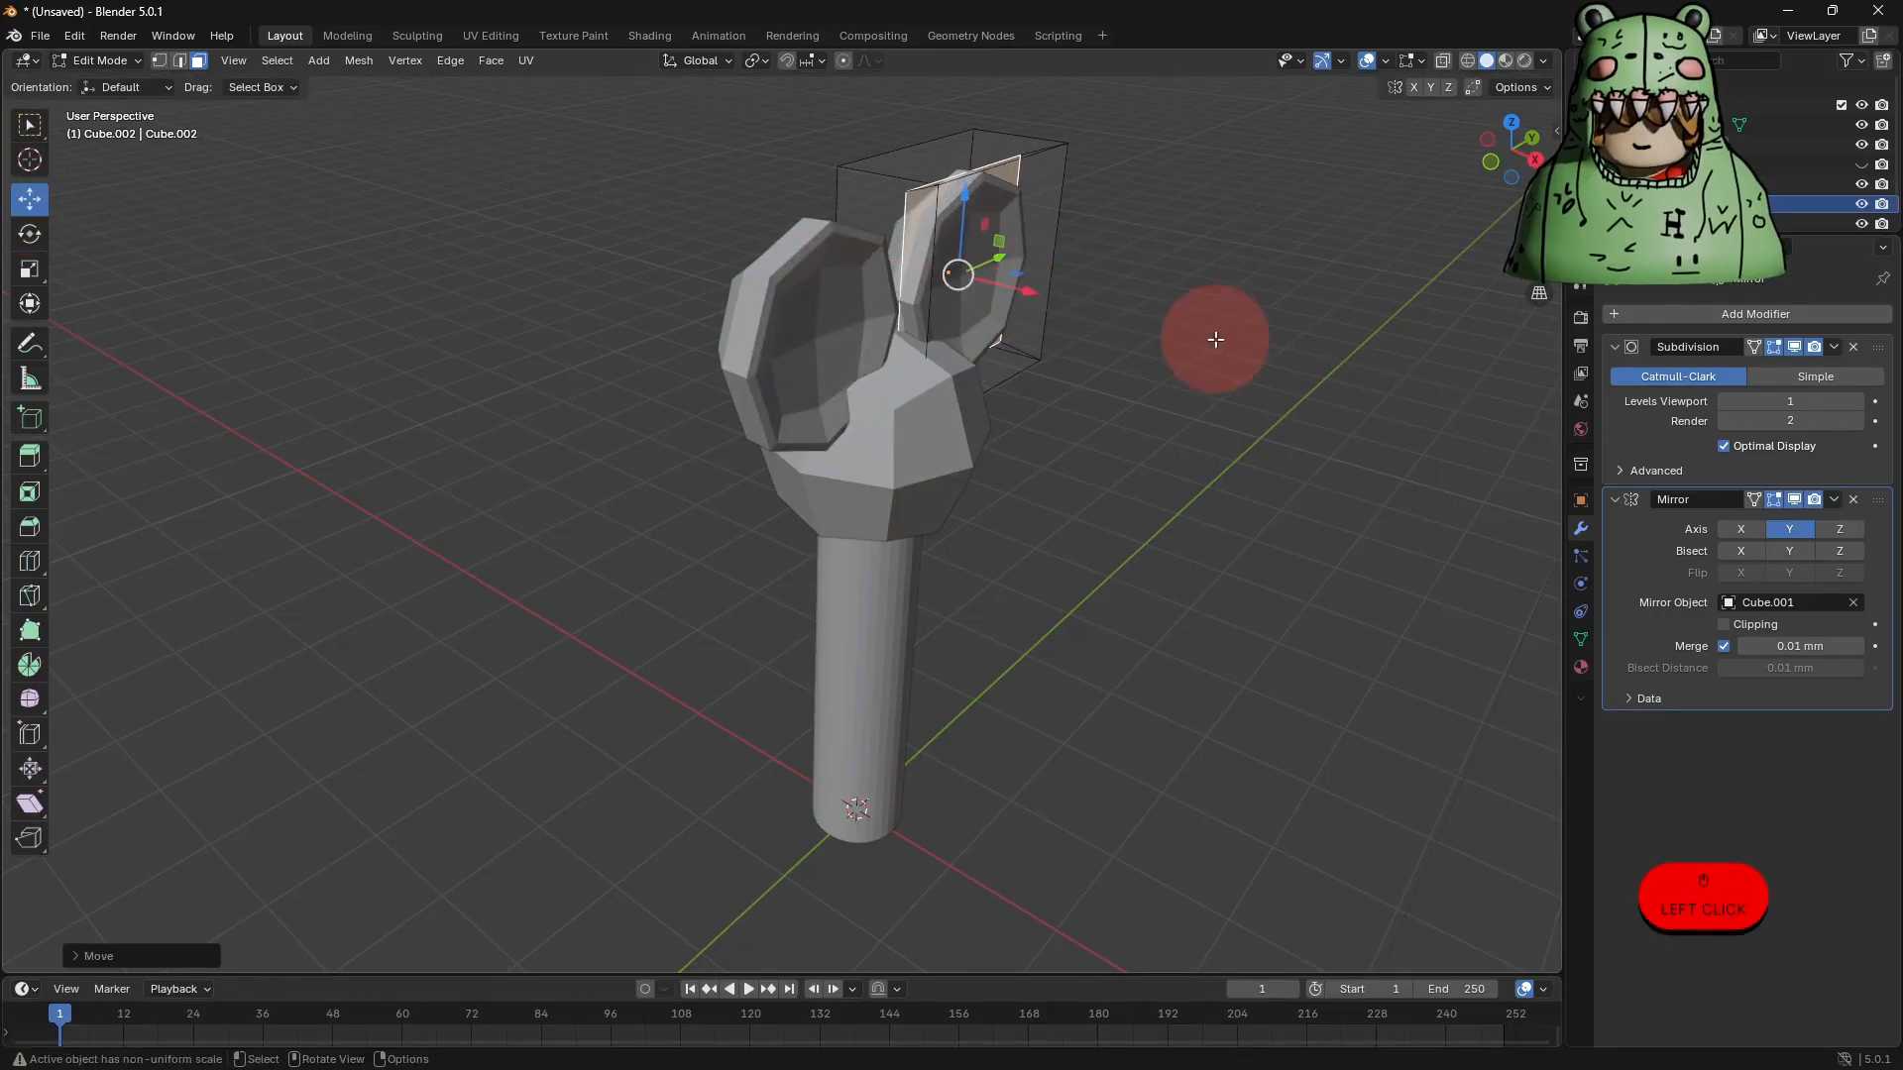
key("Tab")
Move the hollowed ears slightly closer together along Y and inspect them from the side.
middle_click_drag(1215, 340, 1078, 302)
left_click_drag(1034, 284, 1012, 282)
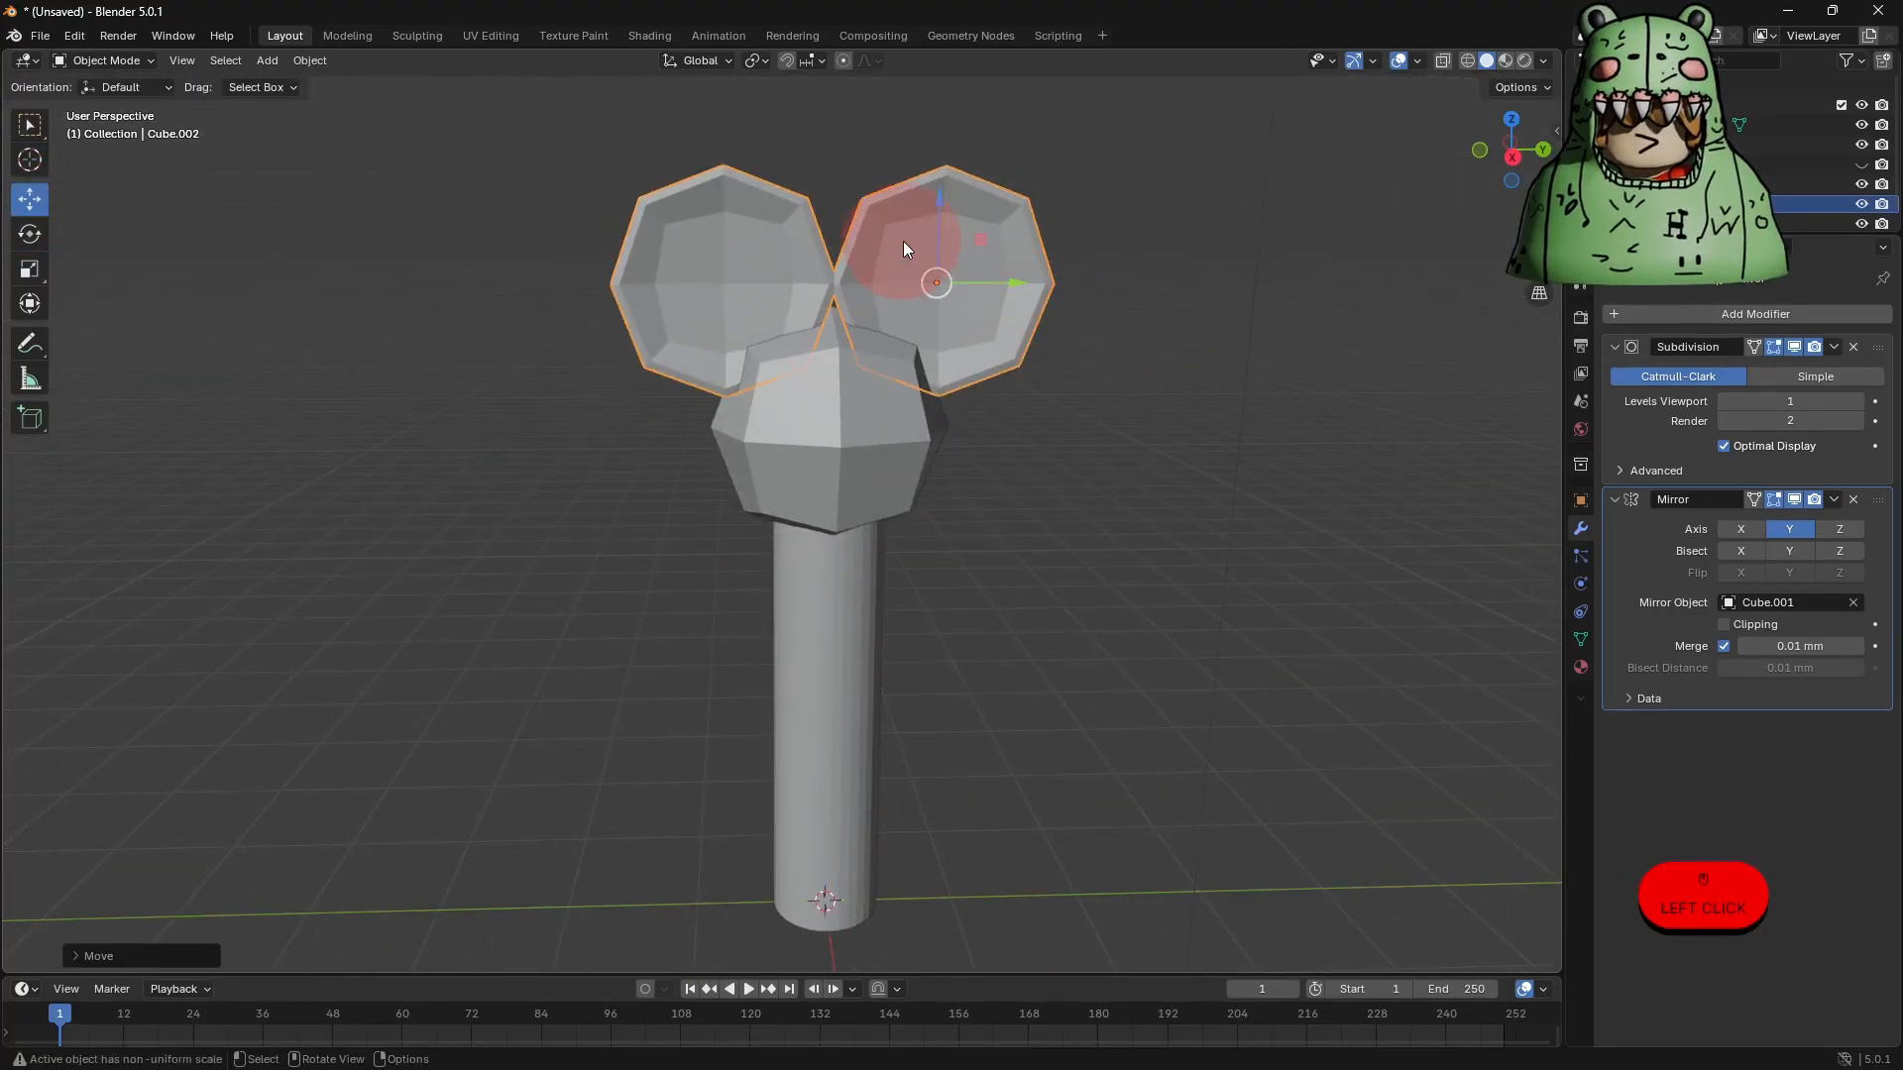
left_click(1200, 309)
middle_click_drag(1211, 341, 1272, 329)
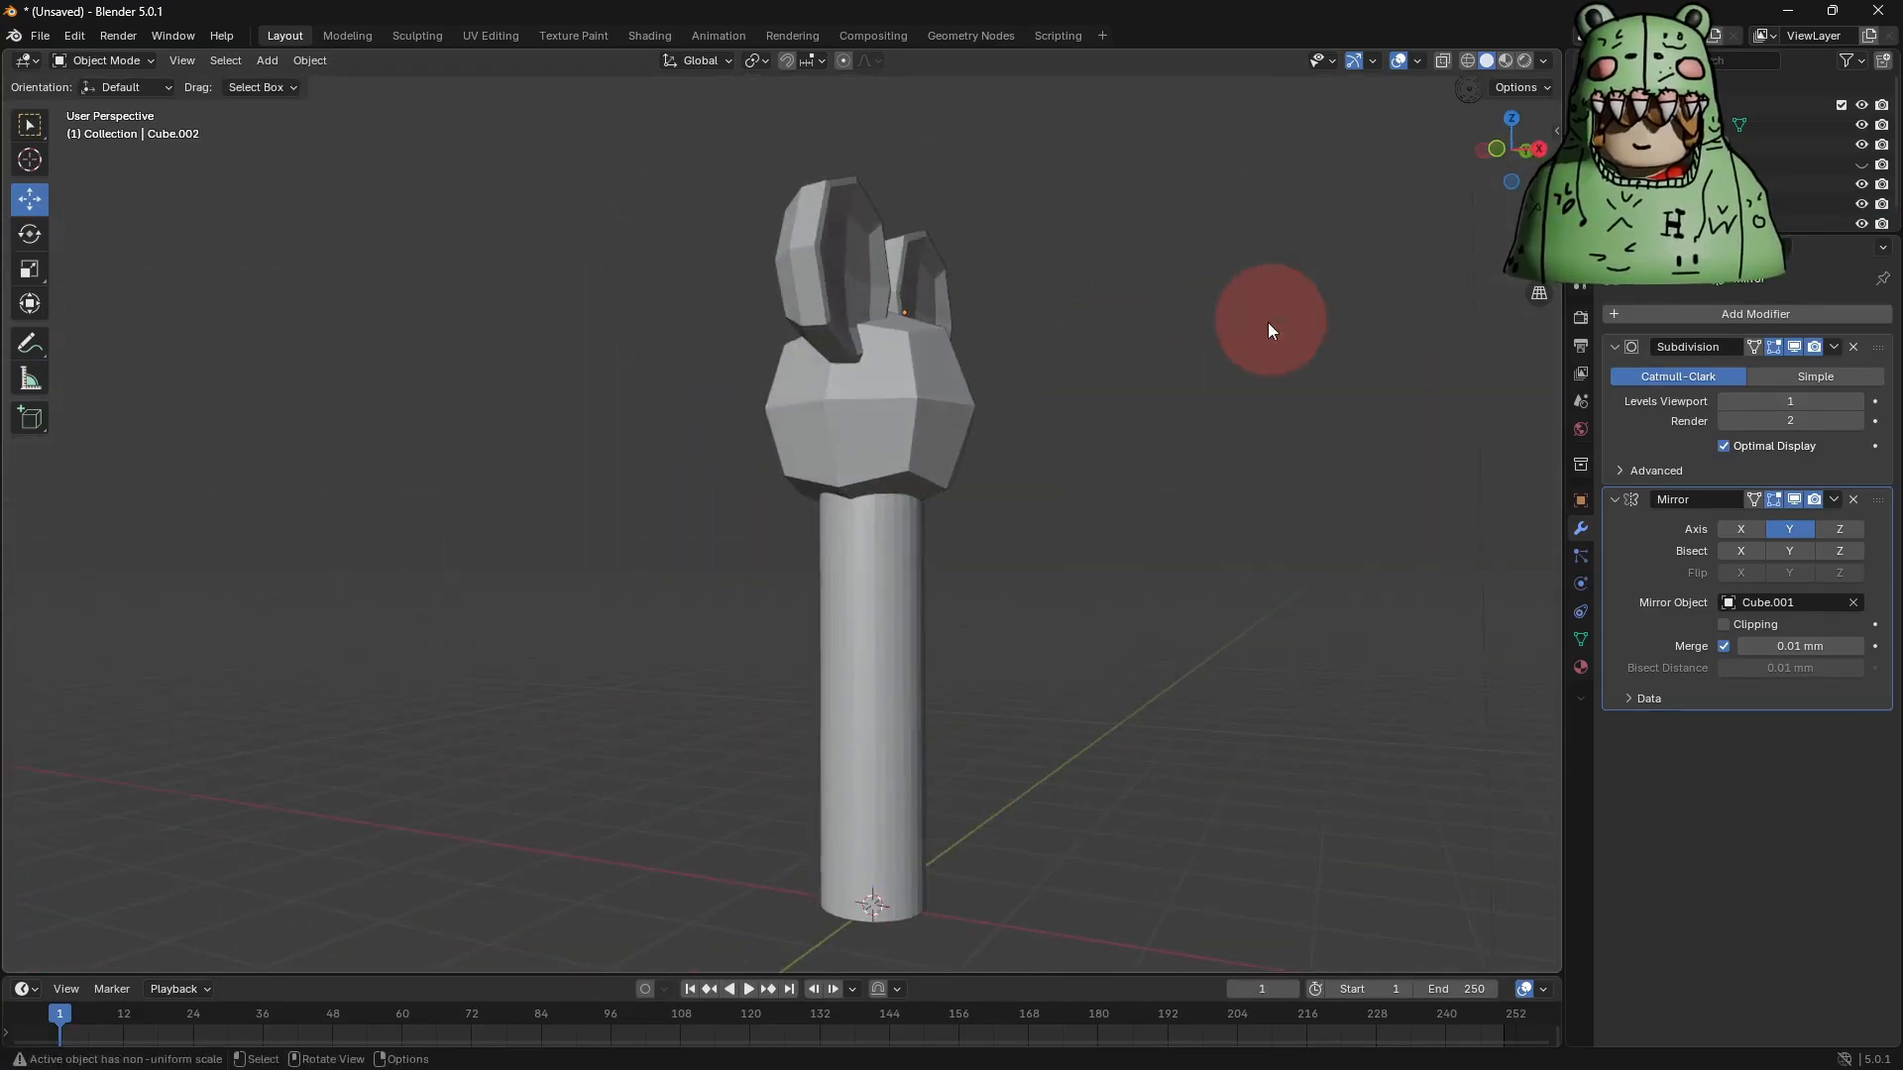
middle_click_drag(1039, 401, 950, 420)
Try to inset the front face of the head cube in Edit Mode, and undo the inset.
left_click(949, 420)
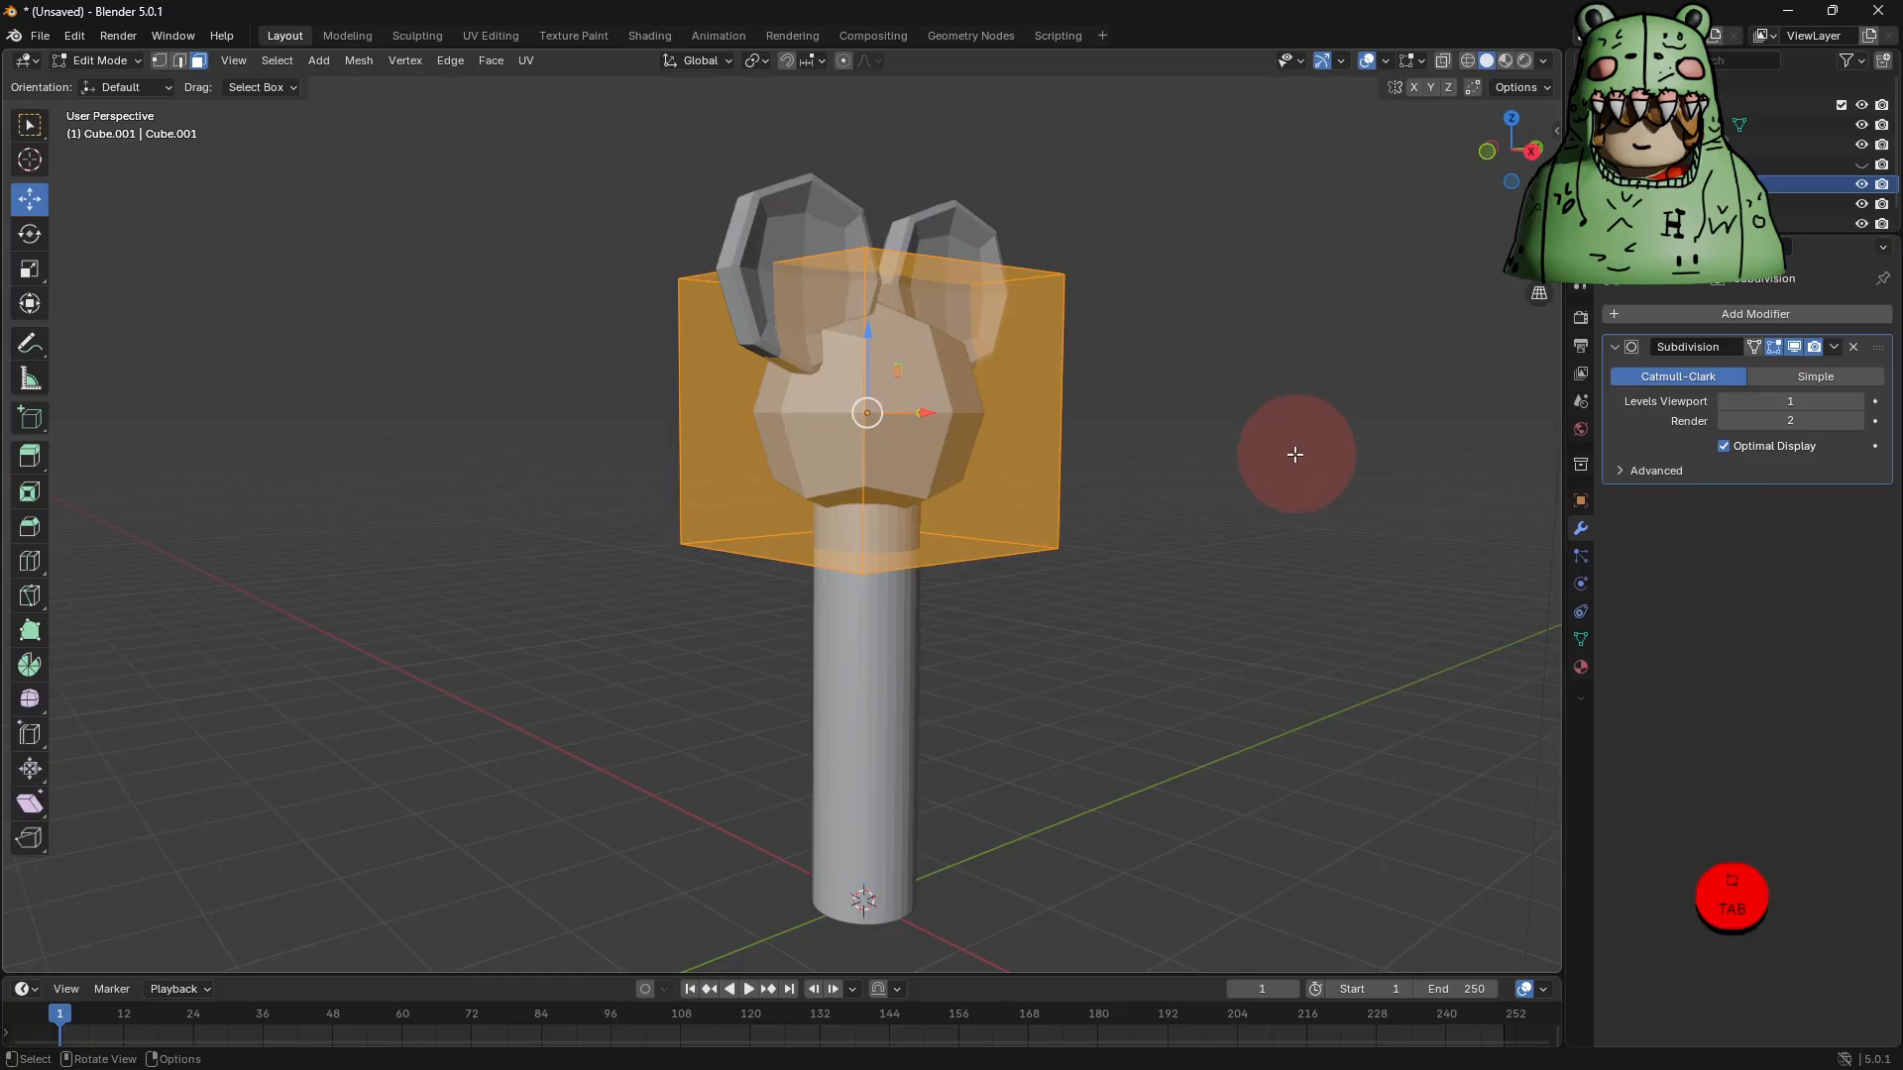
scroll(1202, 459, "up", 5)
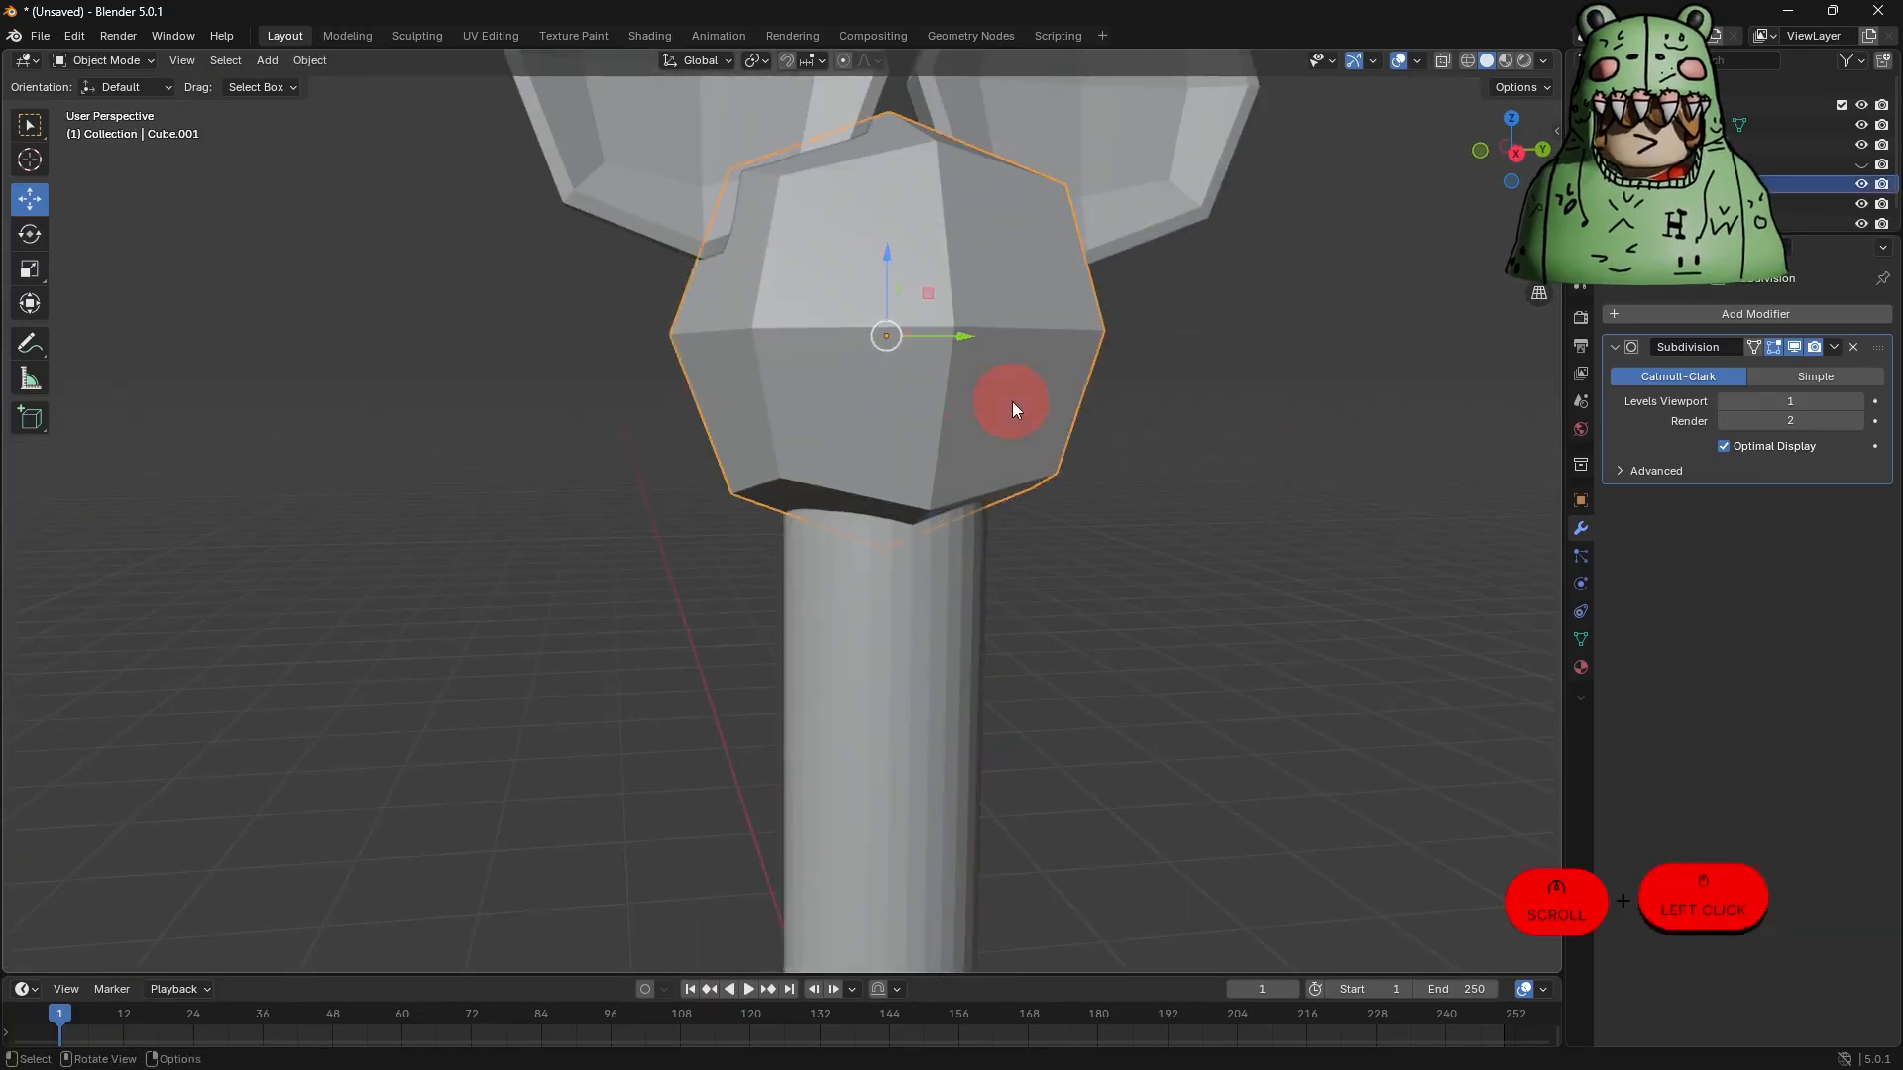
scroll(1016, 402, "down", 5)
key("Tab")
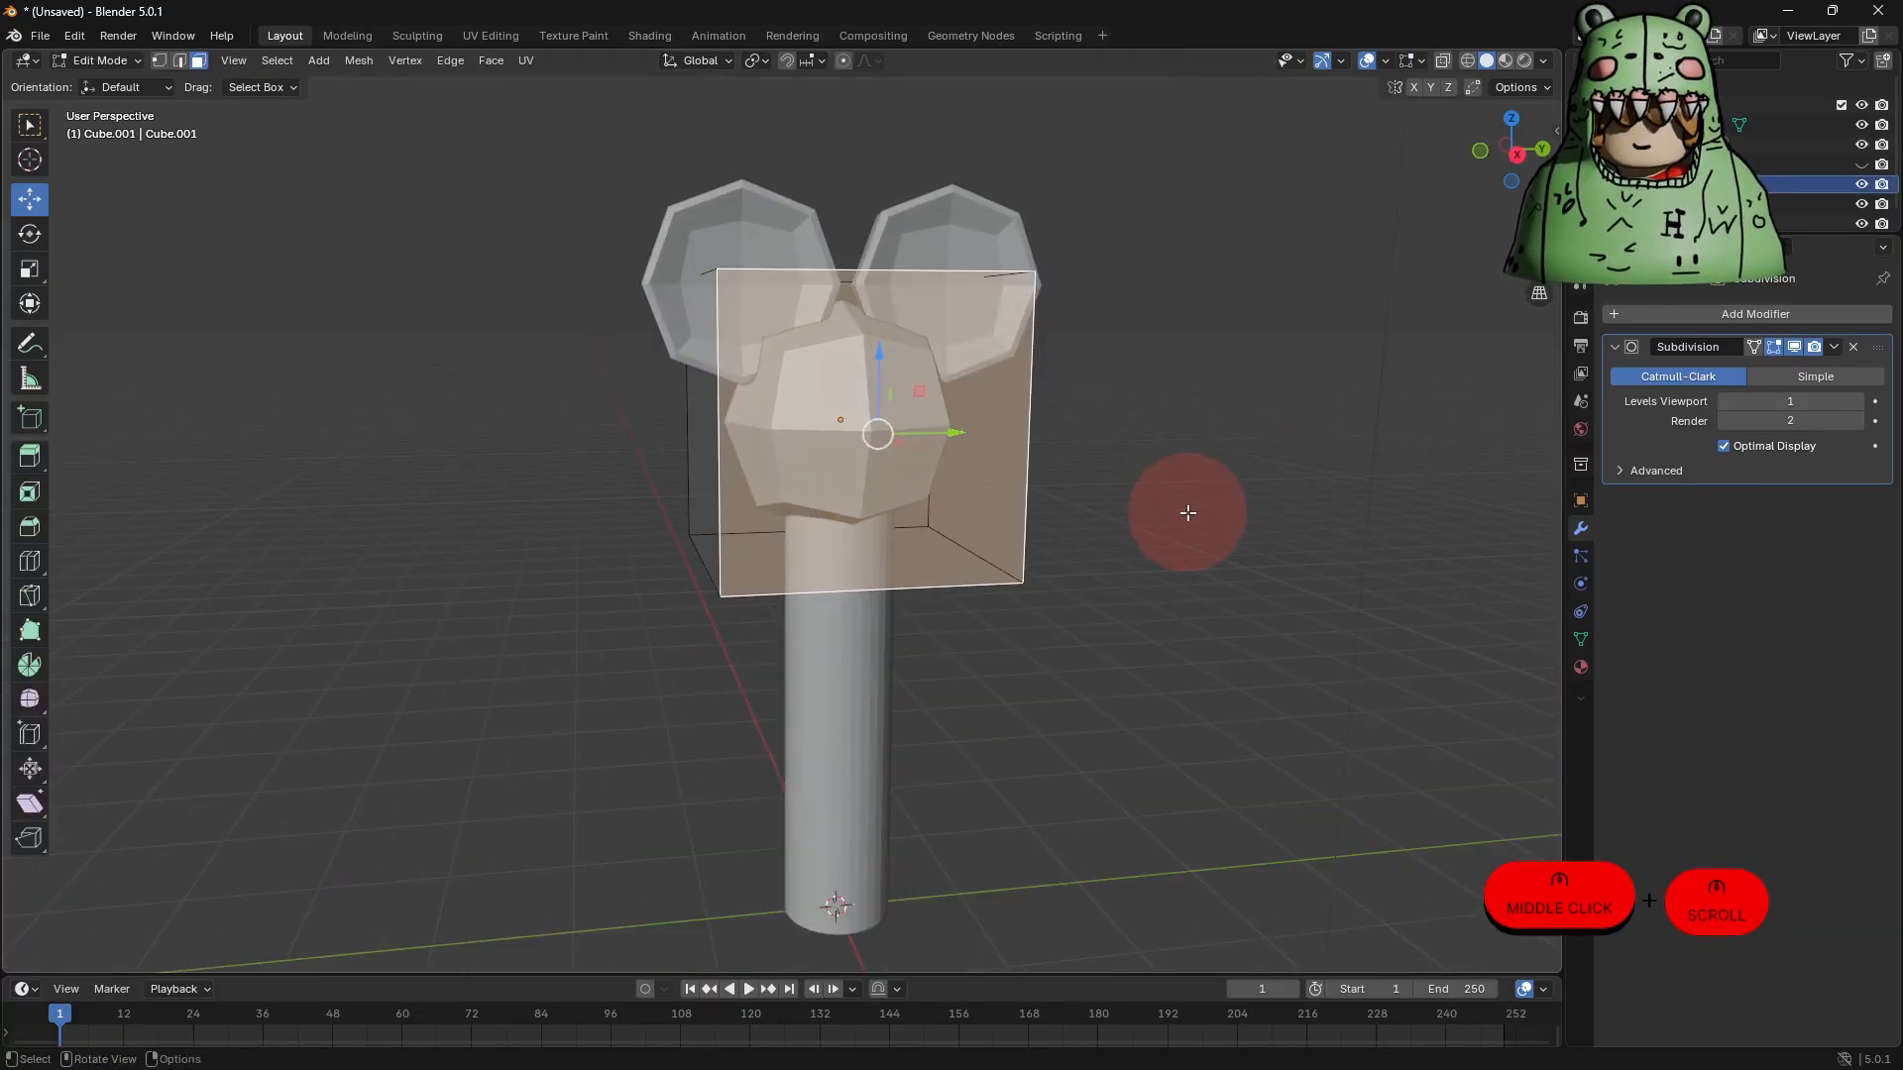
key("i")
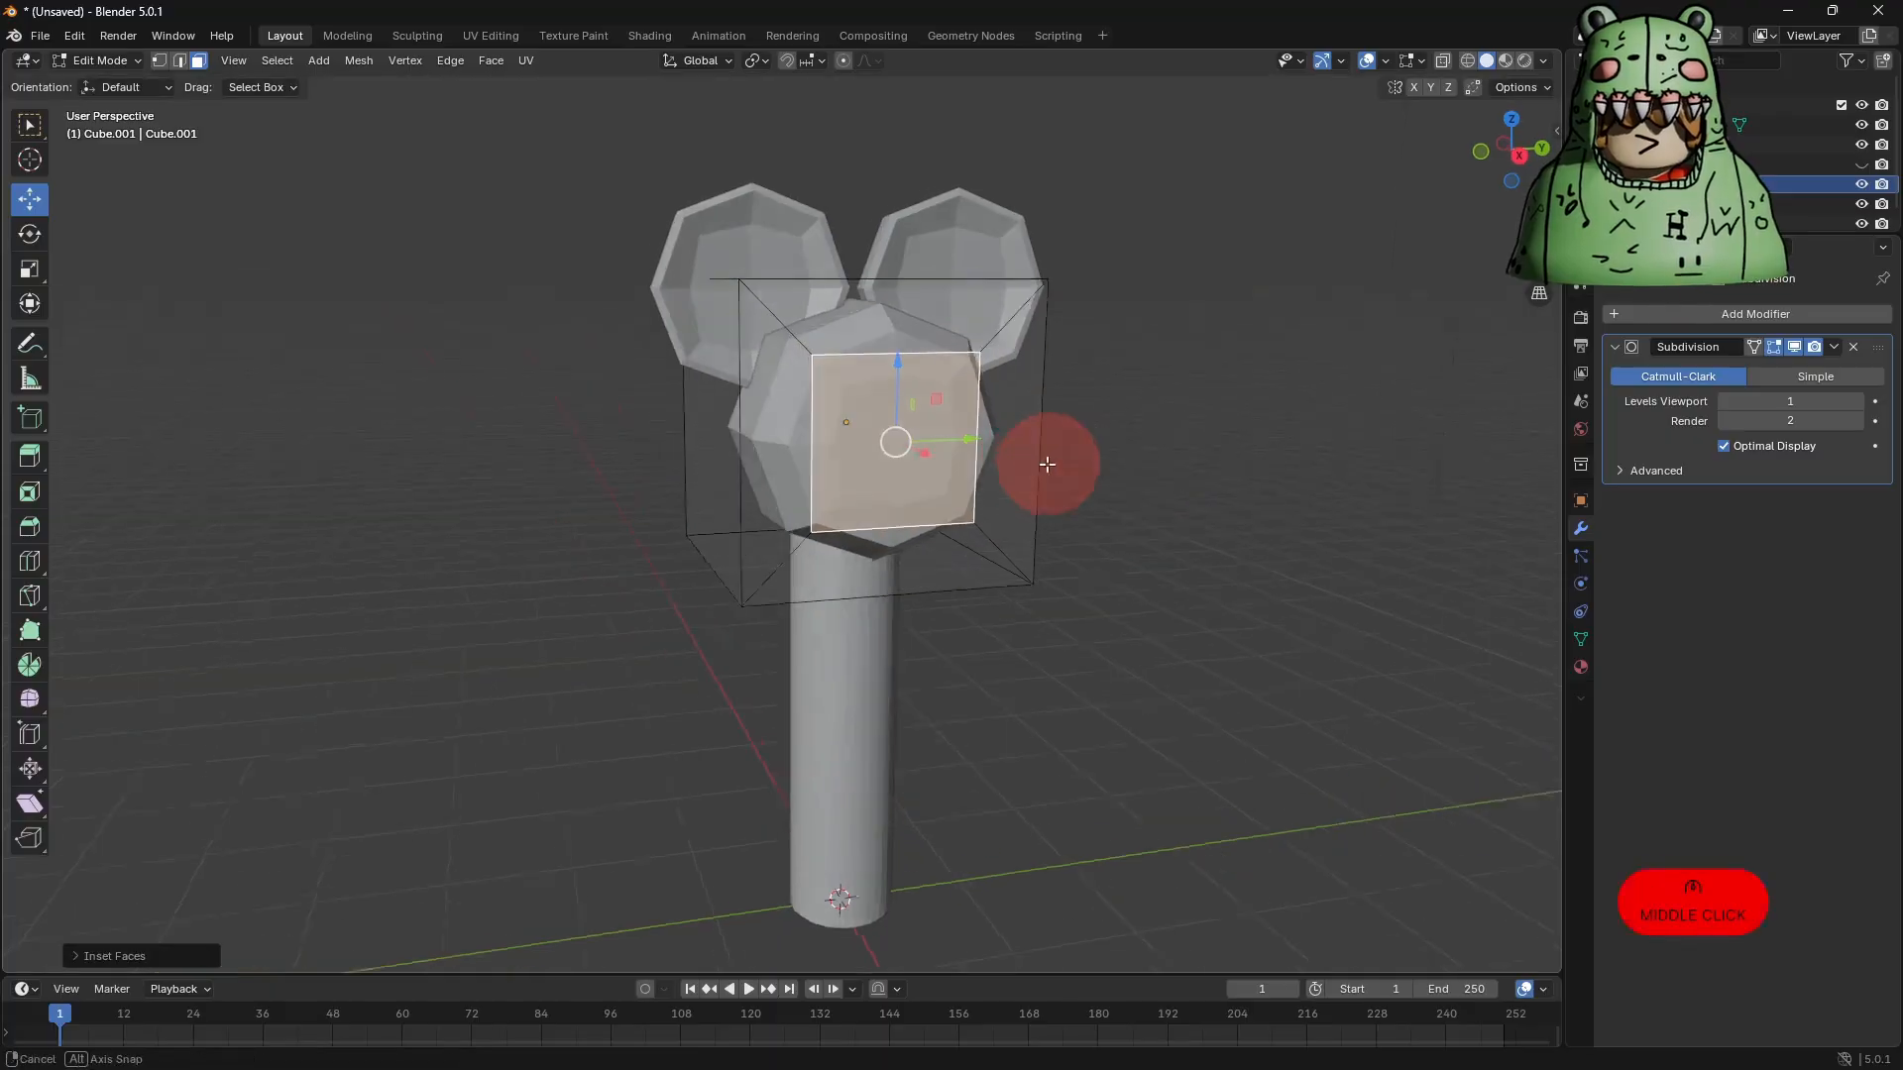
left_click(921, 371)
key("ctrl+z")
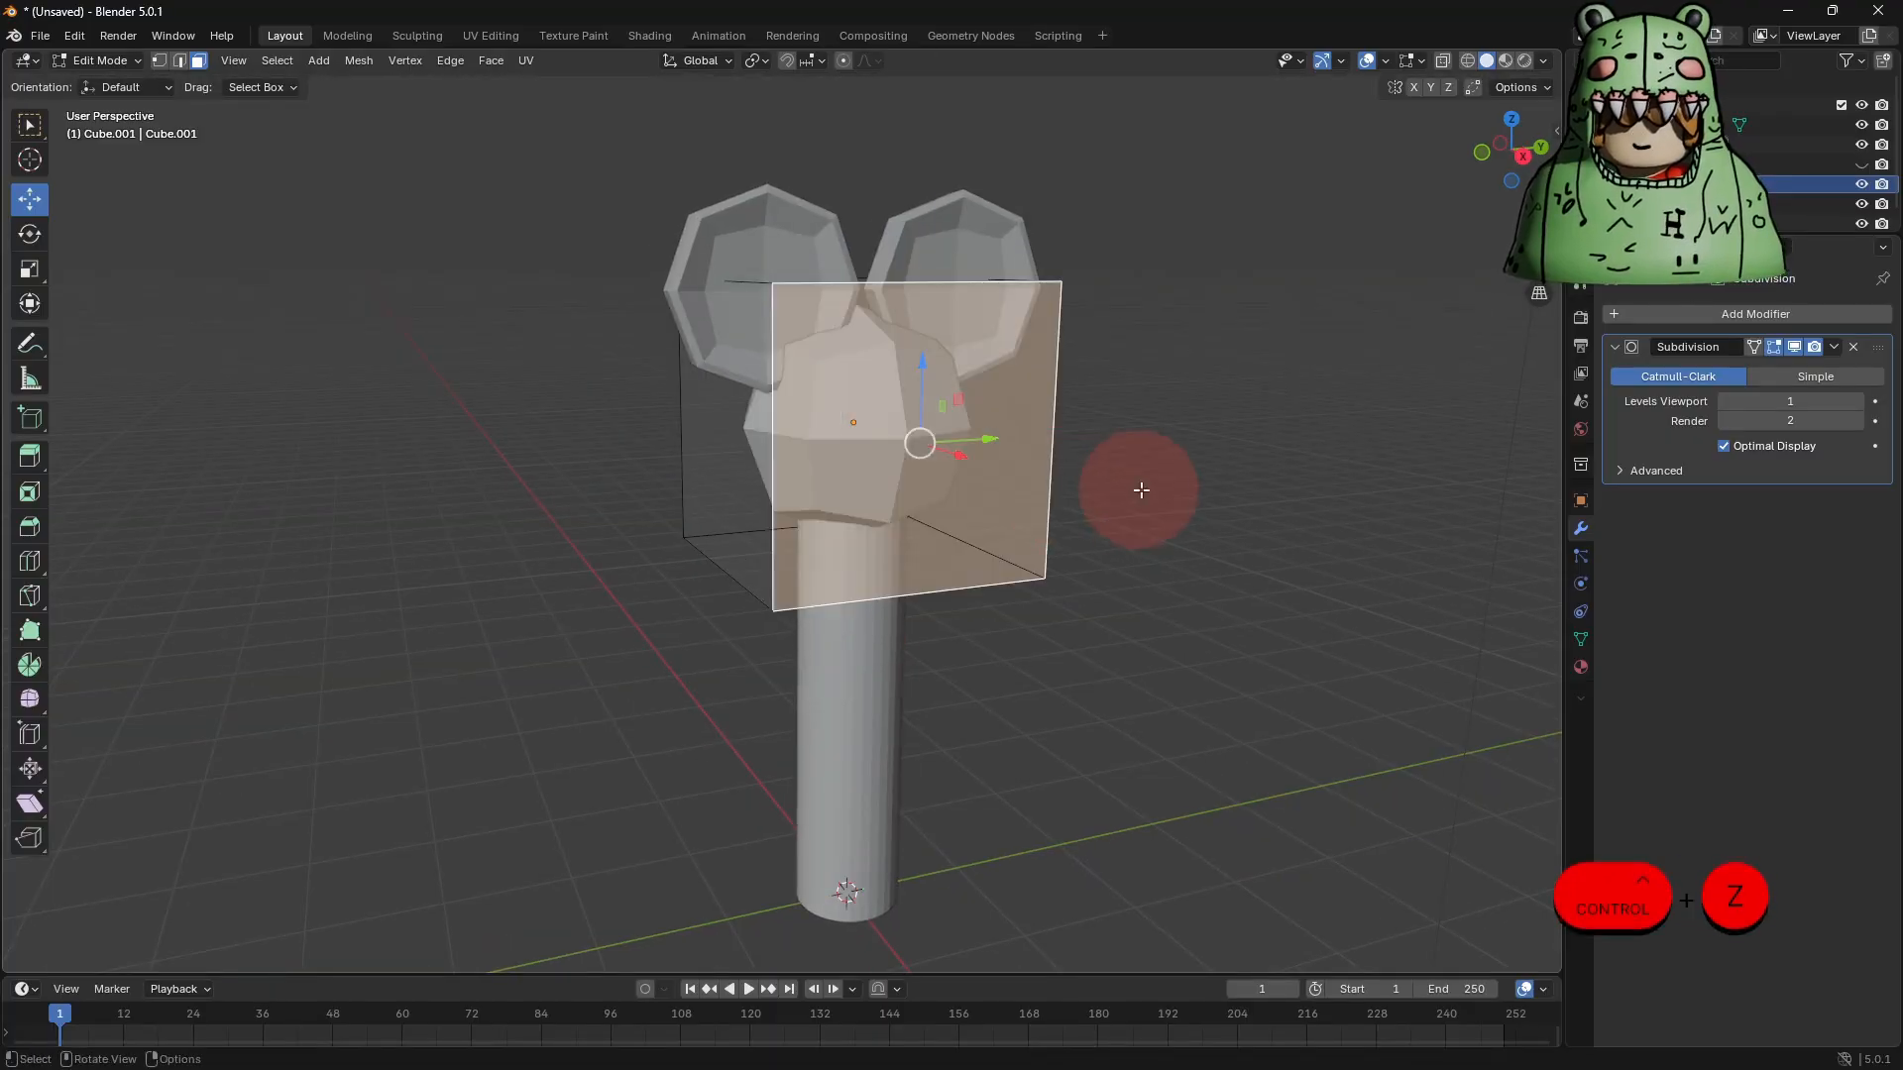
Apply the Subdivision modifier on the head in Object Mode.
key("Tab")
left_click(1834, 347)
left_click(1816, 369)
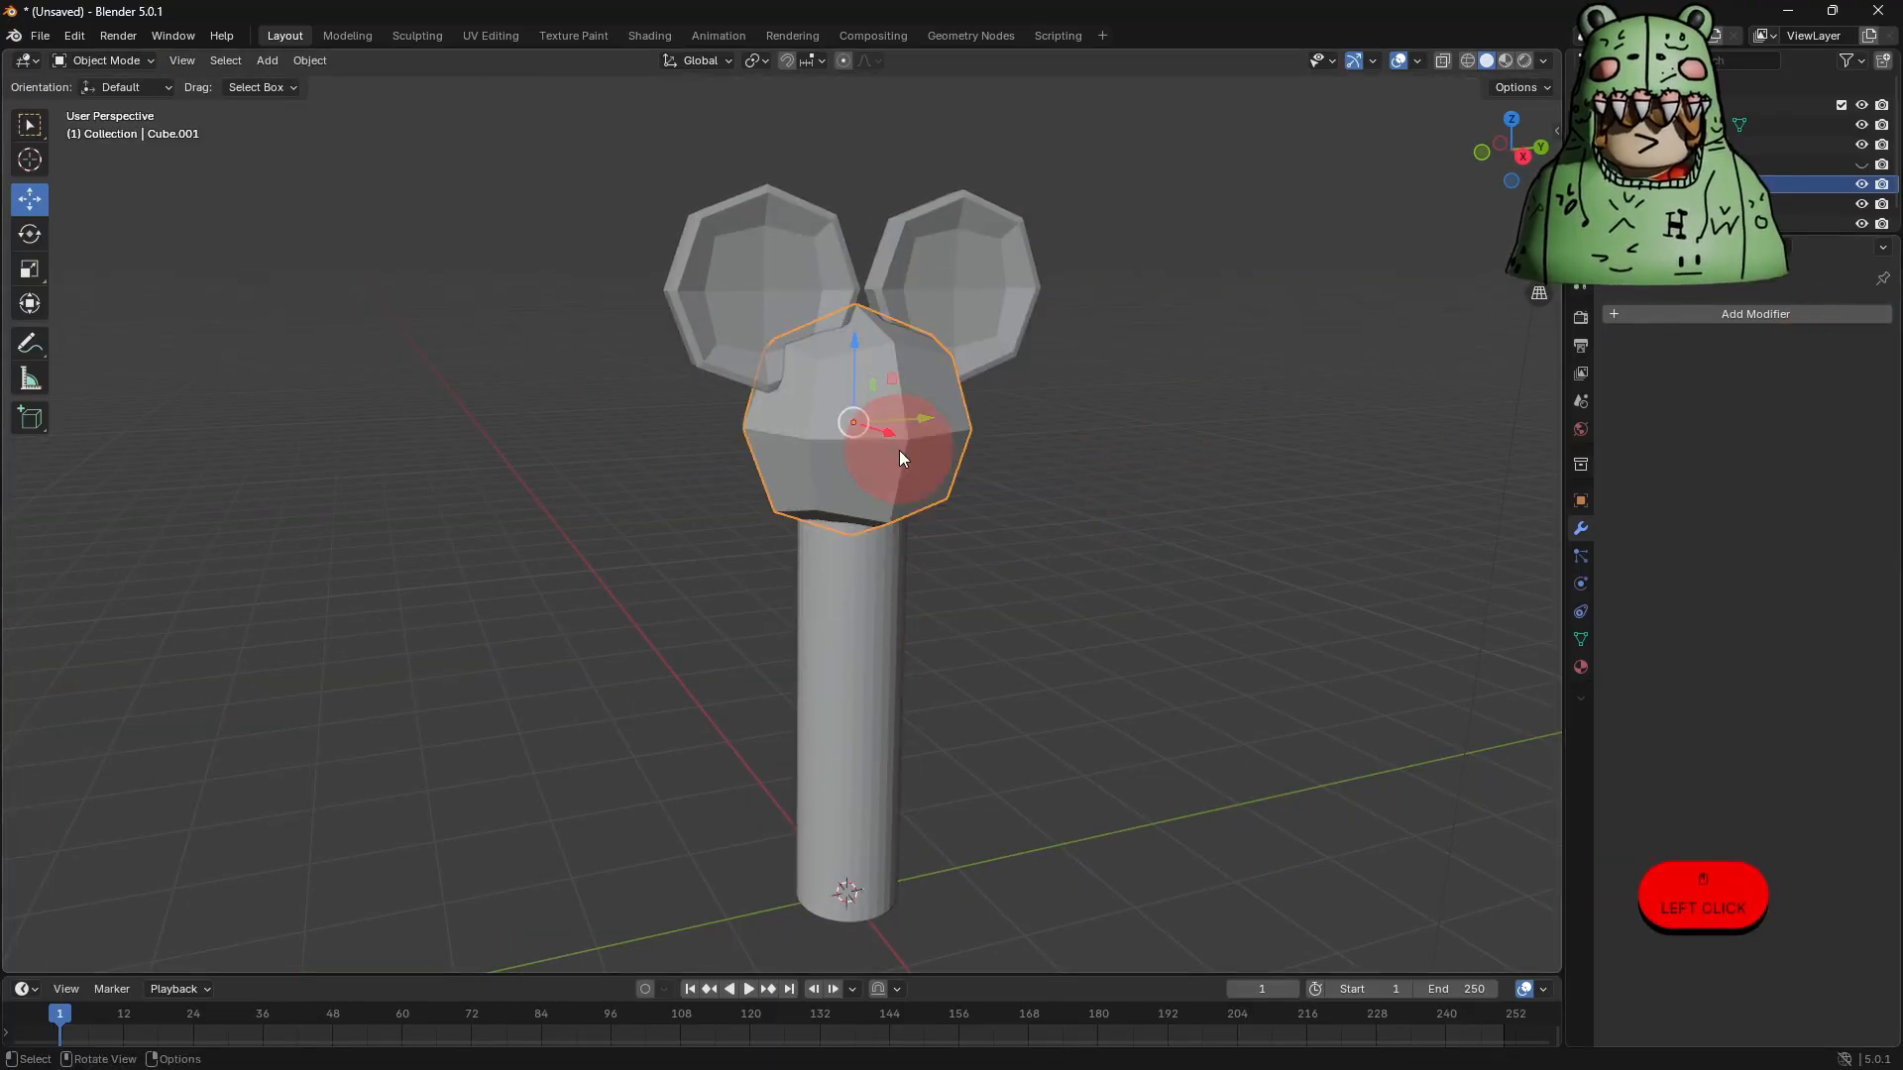
Select the two lower front faces of the head in Edit Mode and extrude them forward to form a muzzle.
key("Tab")
left_click(907, 476)
scroll(1019, 522, "up", 2)
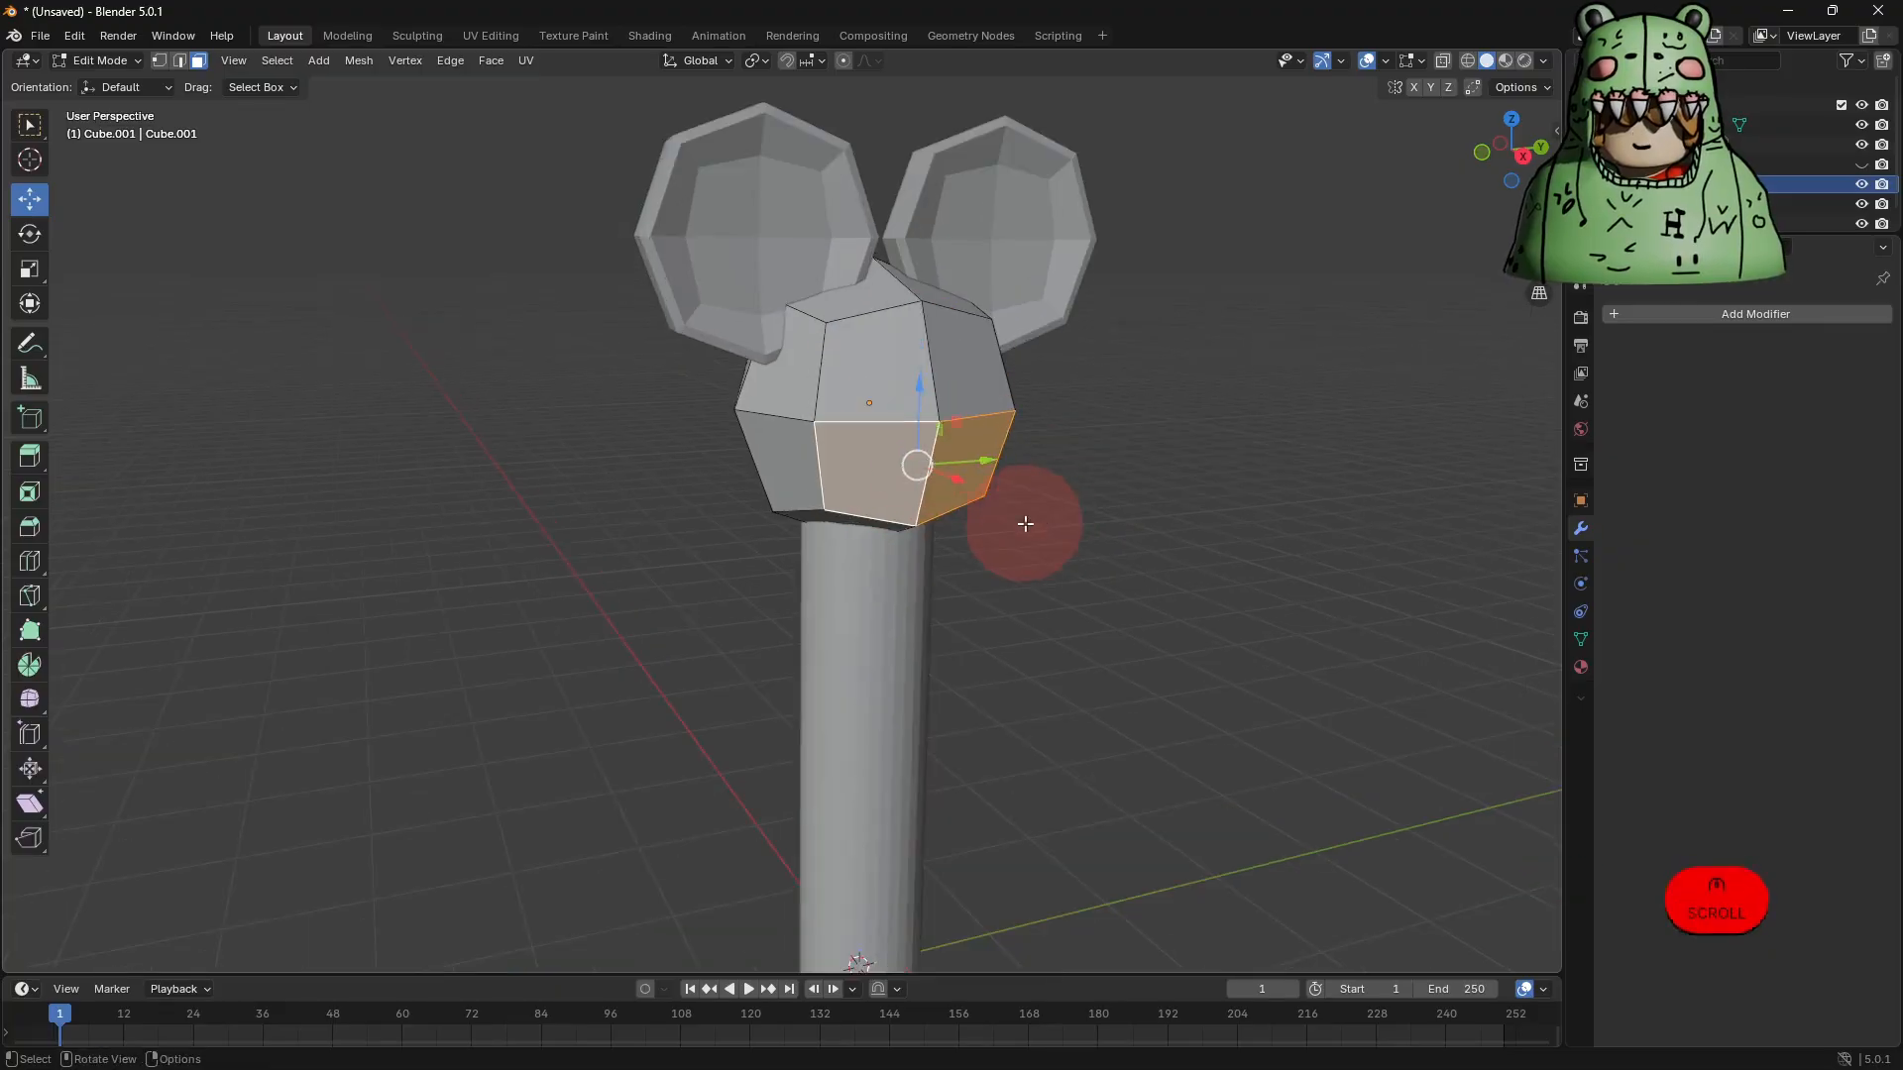
key("e")
left_click(1206, 523)
Raise the extruded muzzle faces slightly along Z, scale them down to taper the muzzle, and return to Object Mode.
middle_click_drag(1206, 524, 1235, 466)
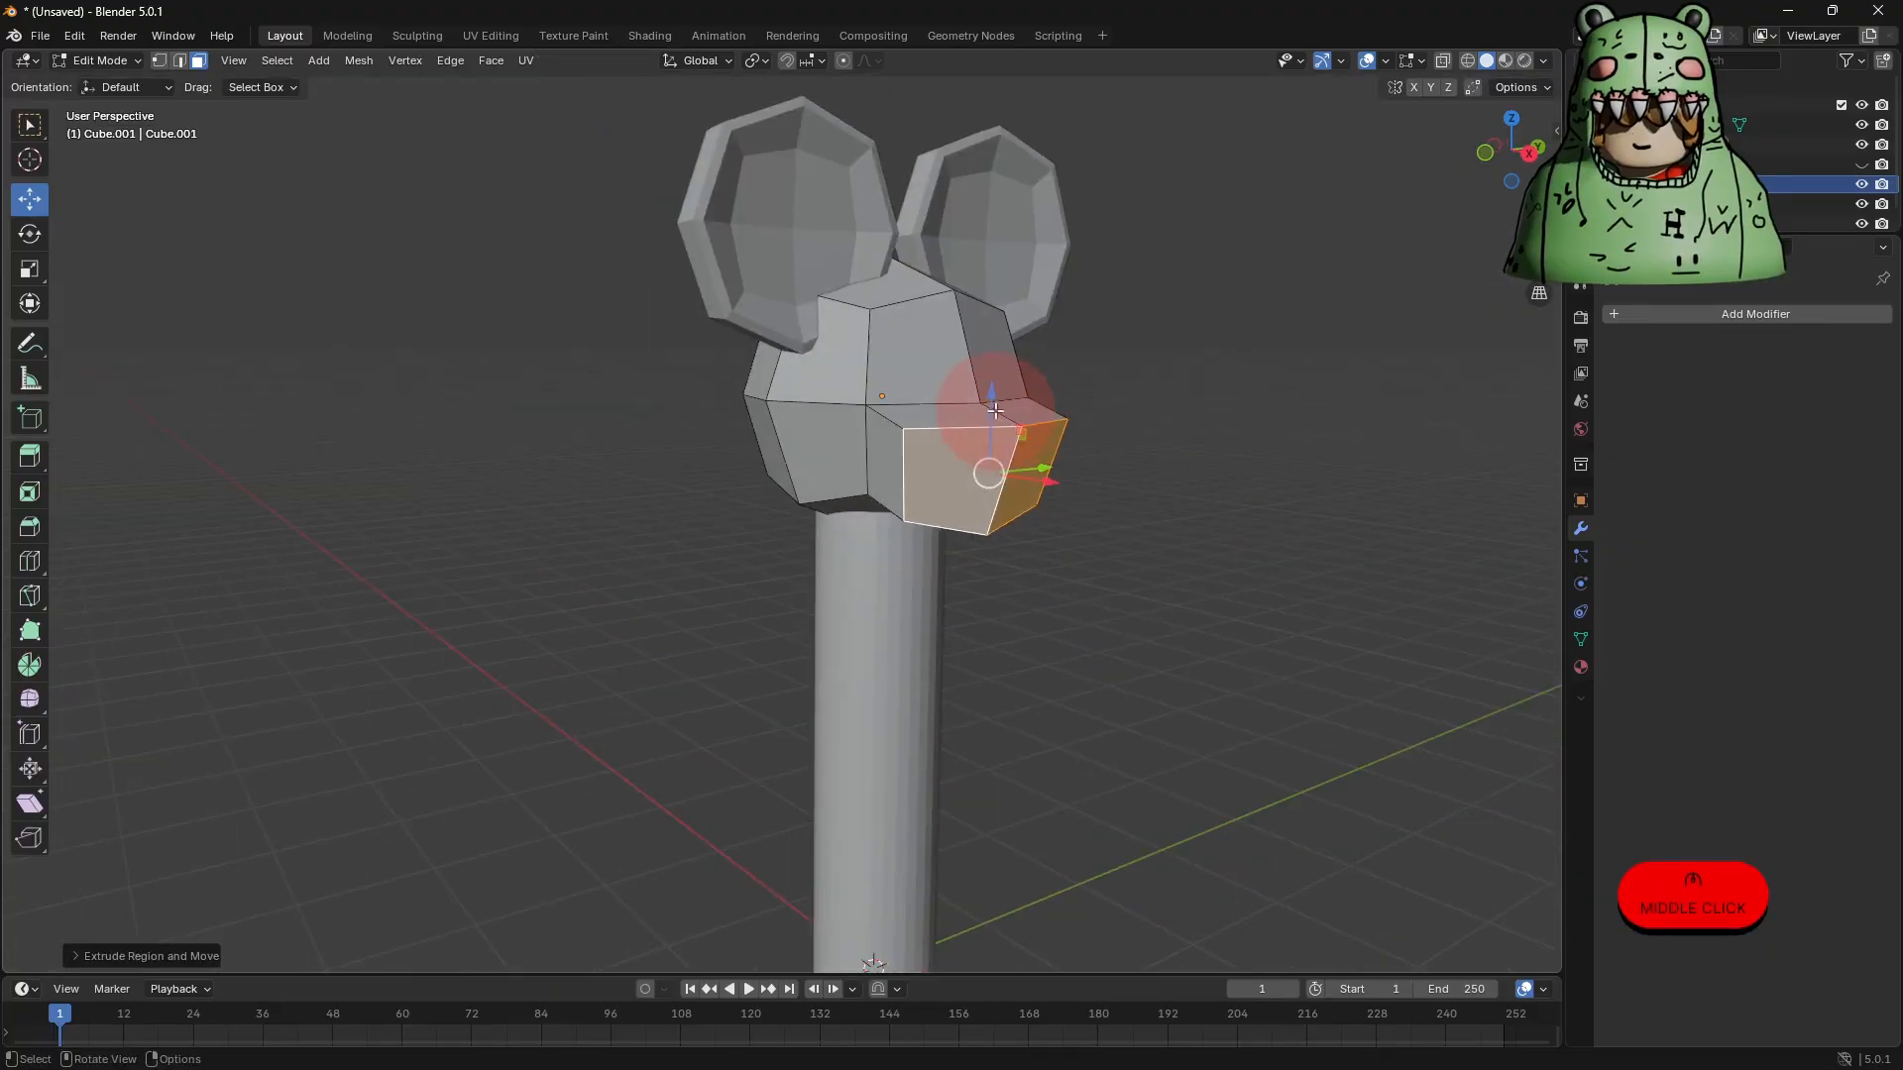
left_click_drag(996, 410, 993, 388)
key("s")
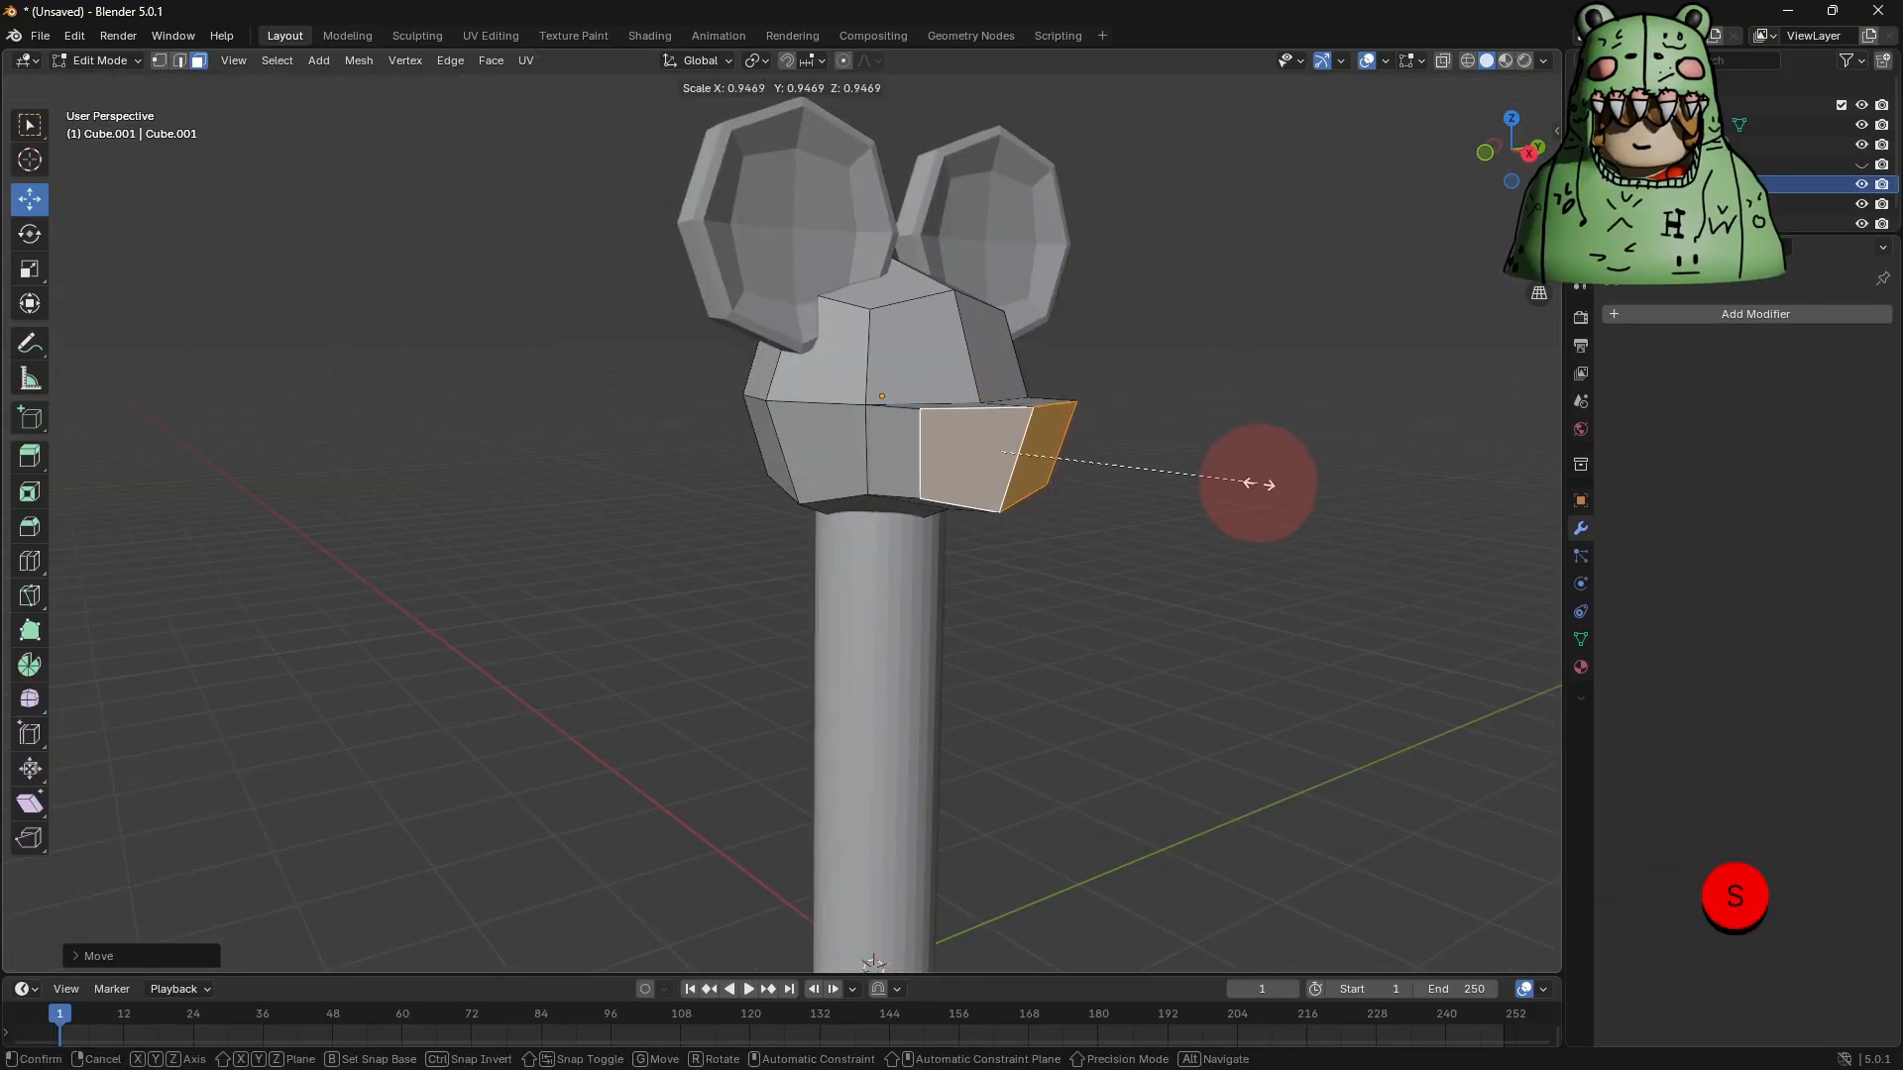
left_click(1240, 481)
middle_click_drag(1240, 482, 275, 185)
key("s")
left_click(972, 521)
left_click(1199, 578)
key("Tab")
key("Tab")
key("Tab")
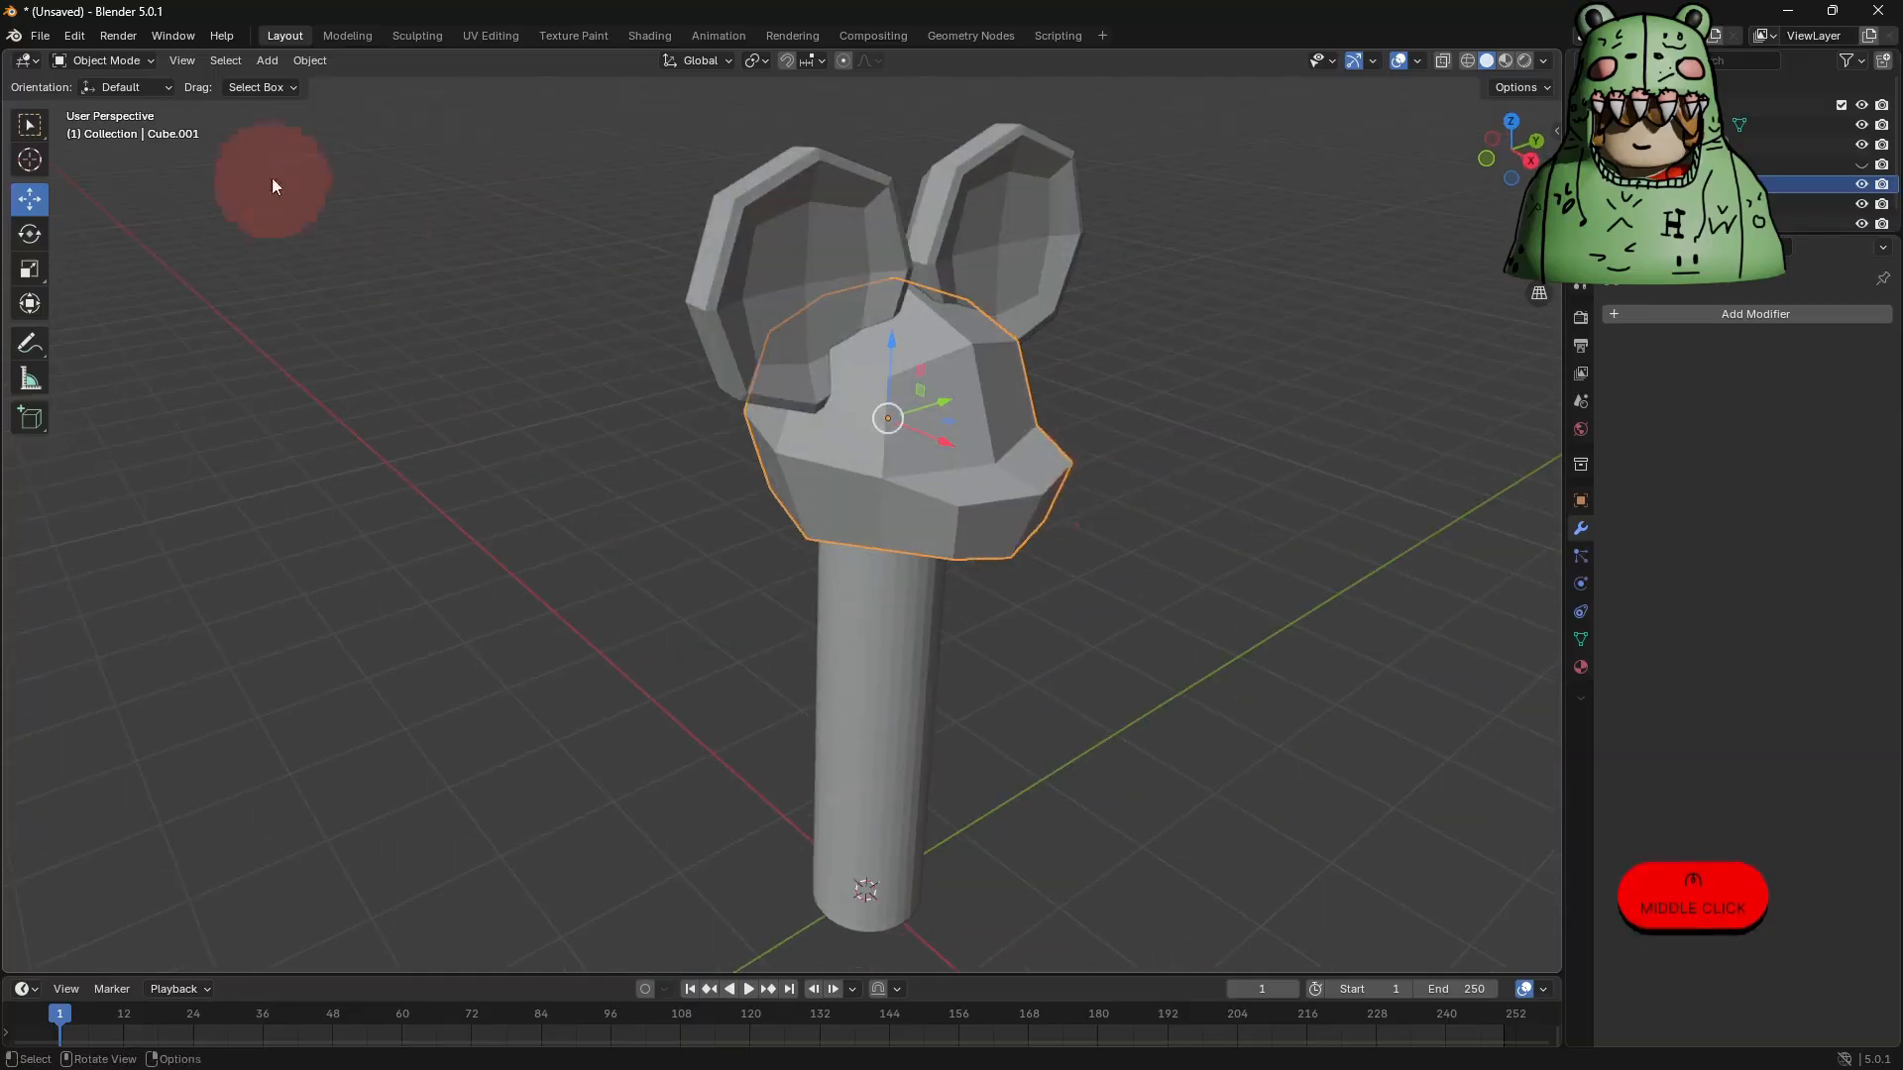
Add a new cube mesh and raise it along Z to the height of the head.
left_click(268, 60)
mouse_move(297, 87)
left_click(466, 104)
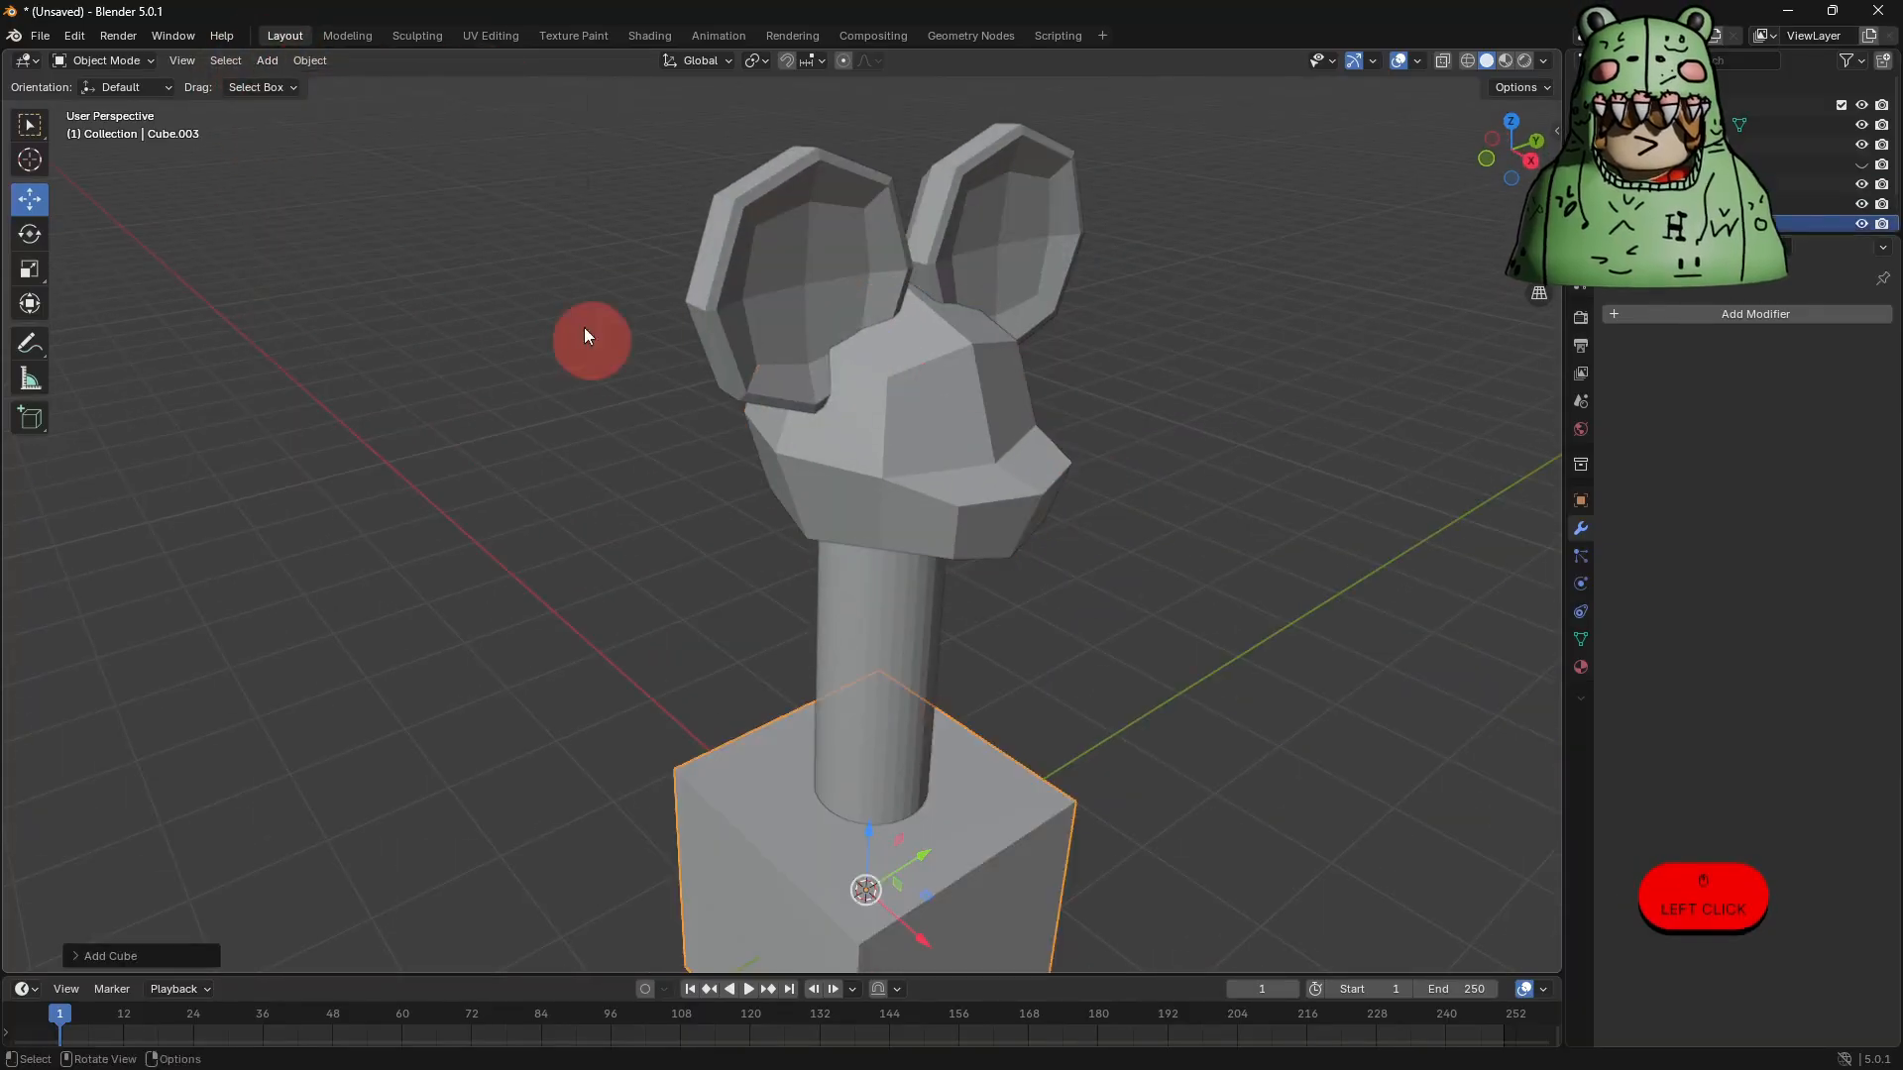
left_click_drag(877, 852, 898, 401)
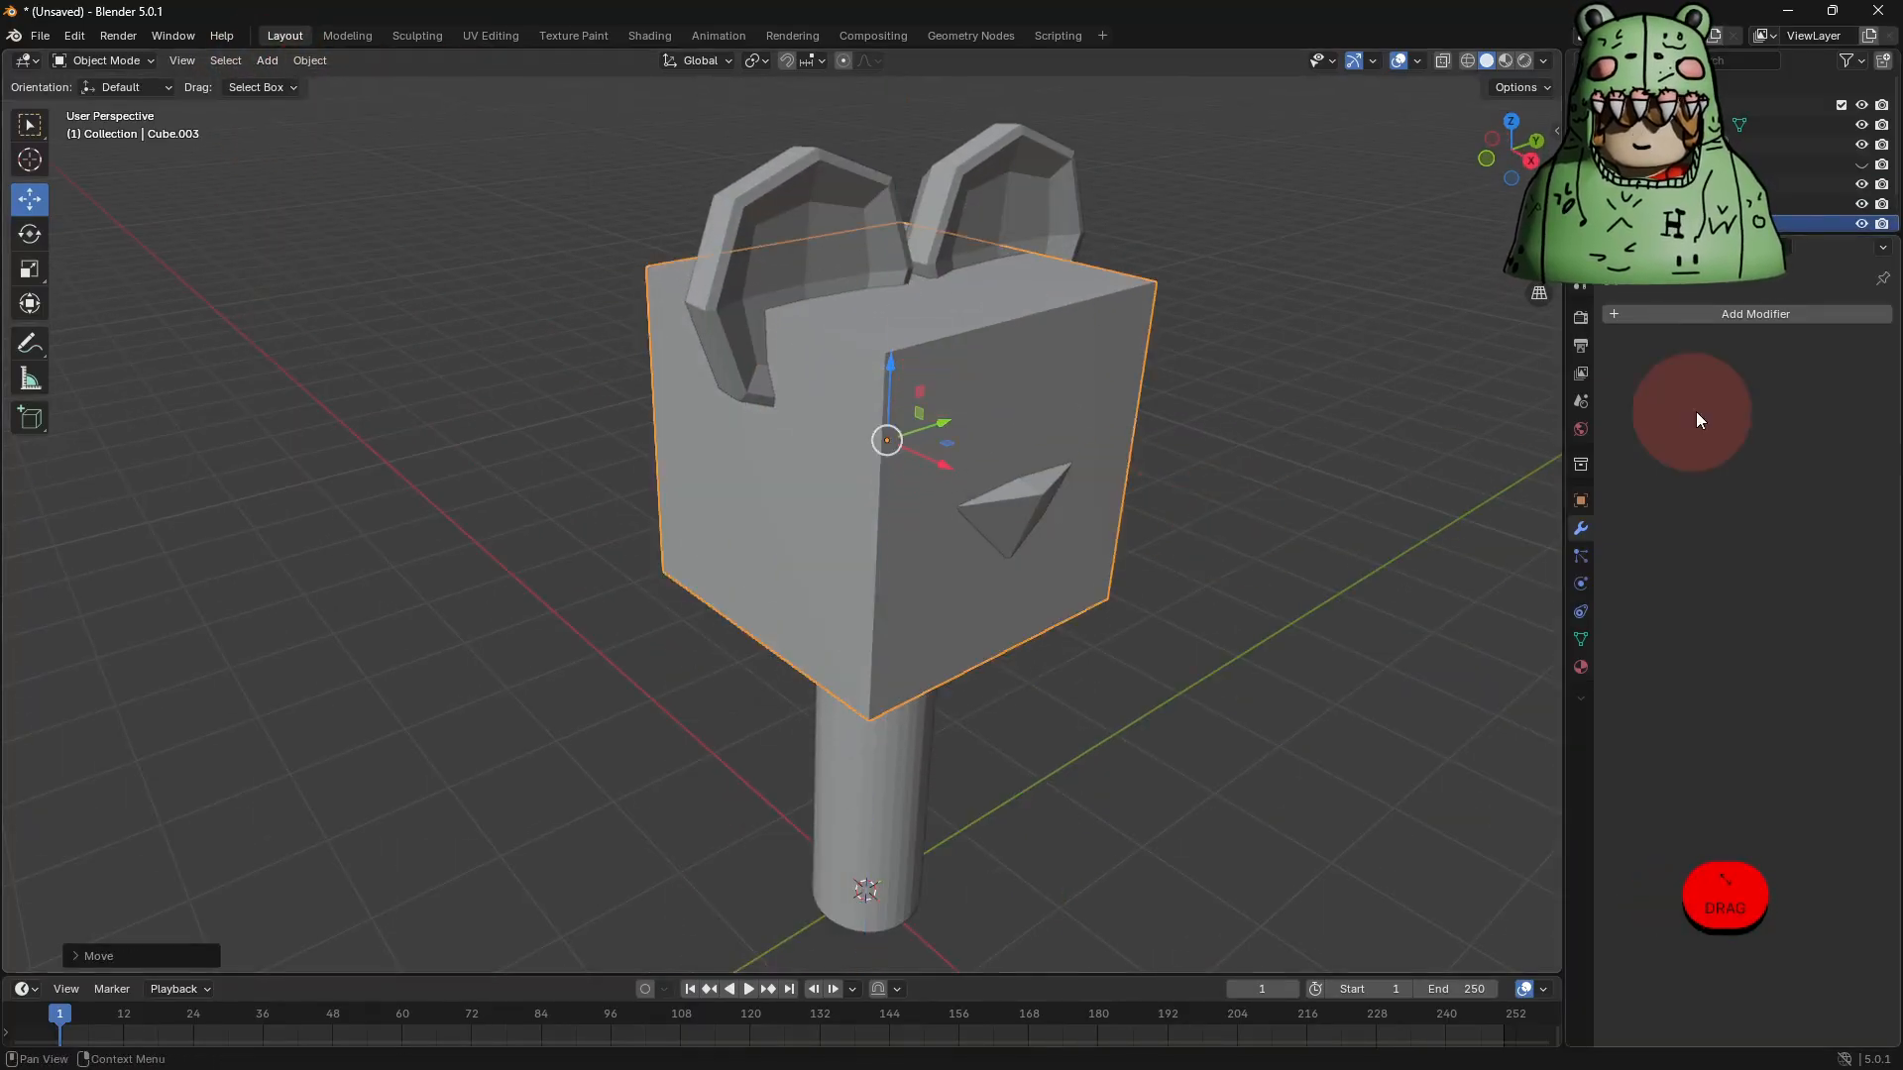
Add a Catmull-Clark Subdivision modifier to the new cube and scale it down to nose size in front of the muzzle.
left_click(1677, 313)
left_click(1645, 373)
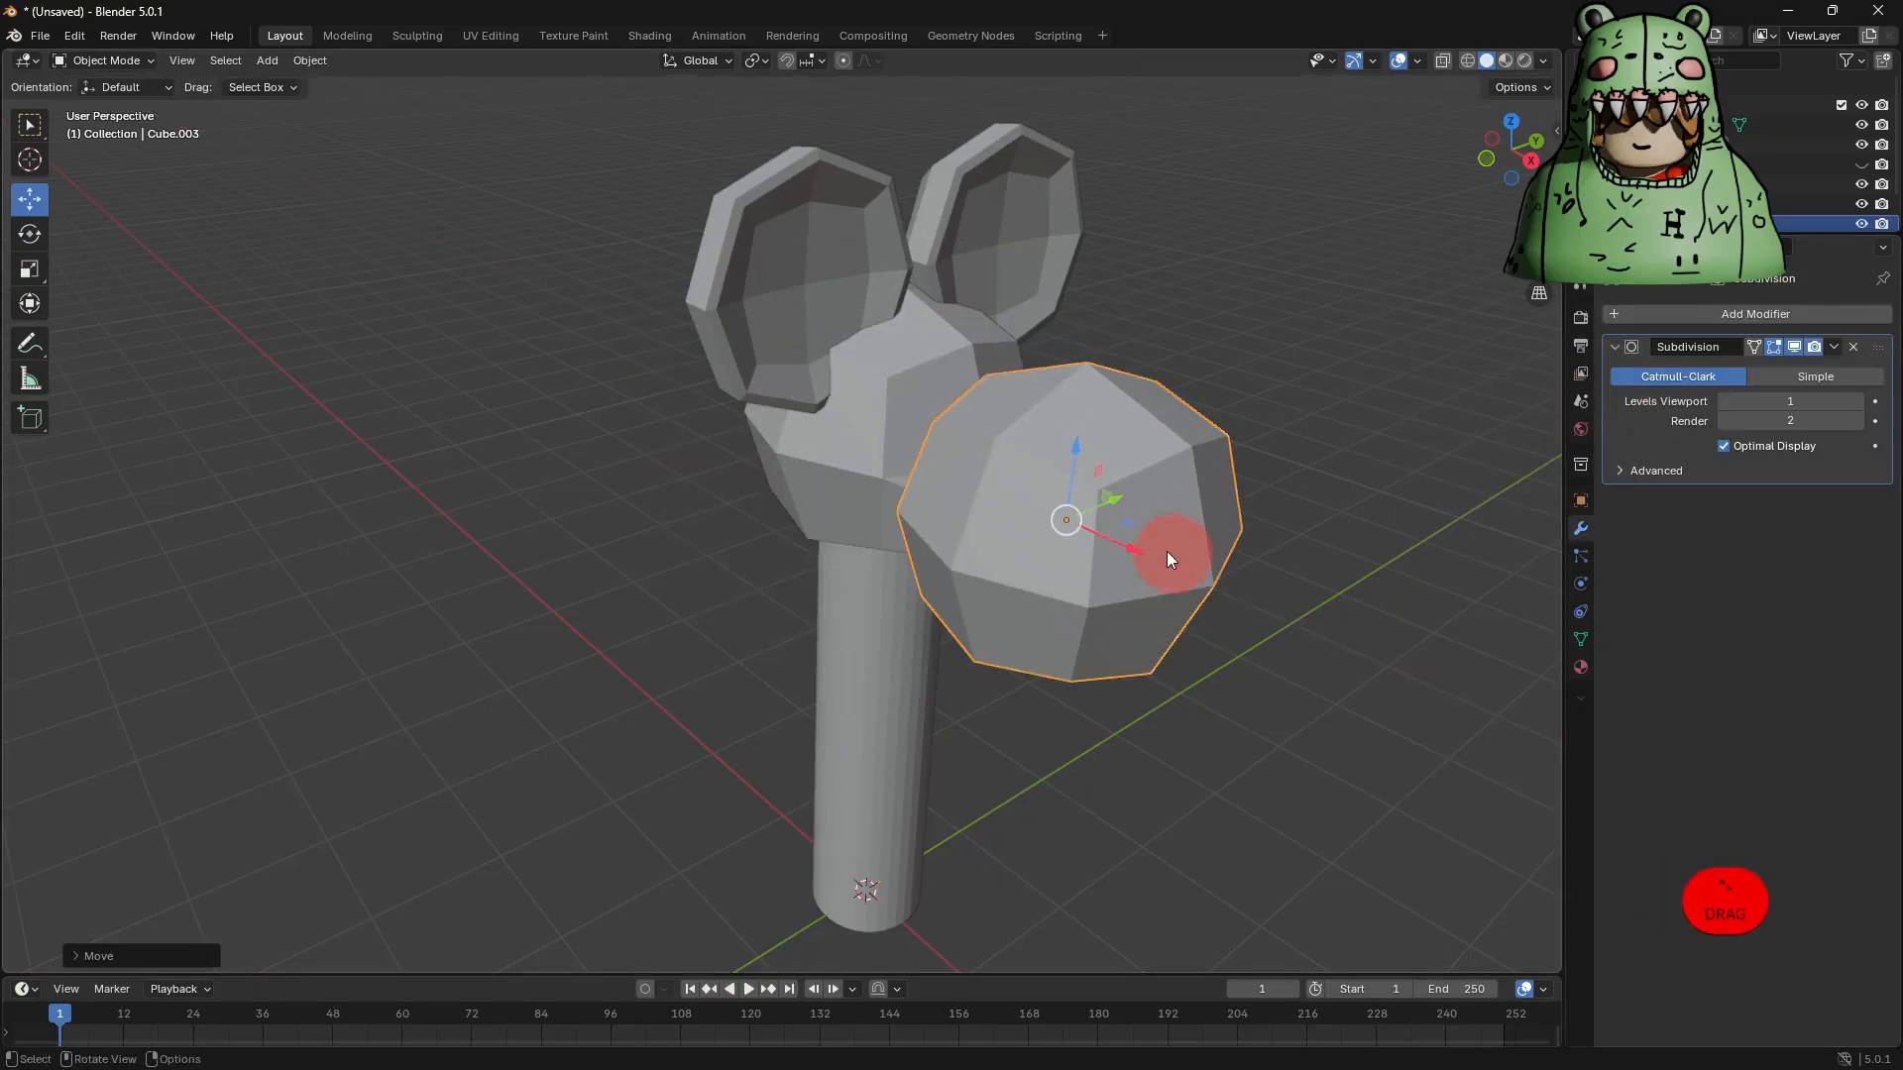
key("s")
left_click(1139, 539)
Move the small nose shape back along X and up along Z onto the muzzle's tip.
scroll(1140, 528, "up", 4)
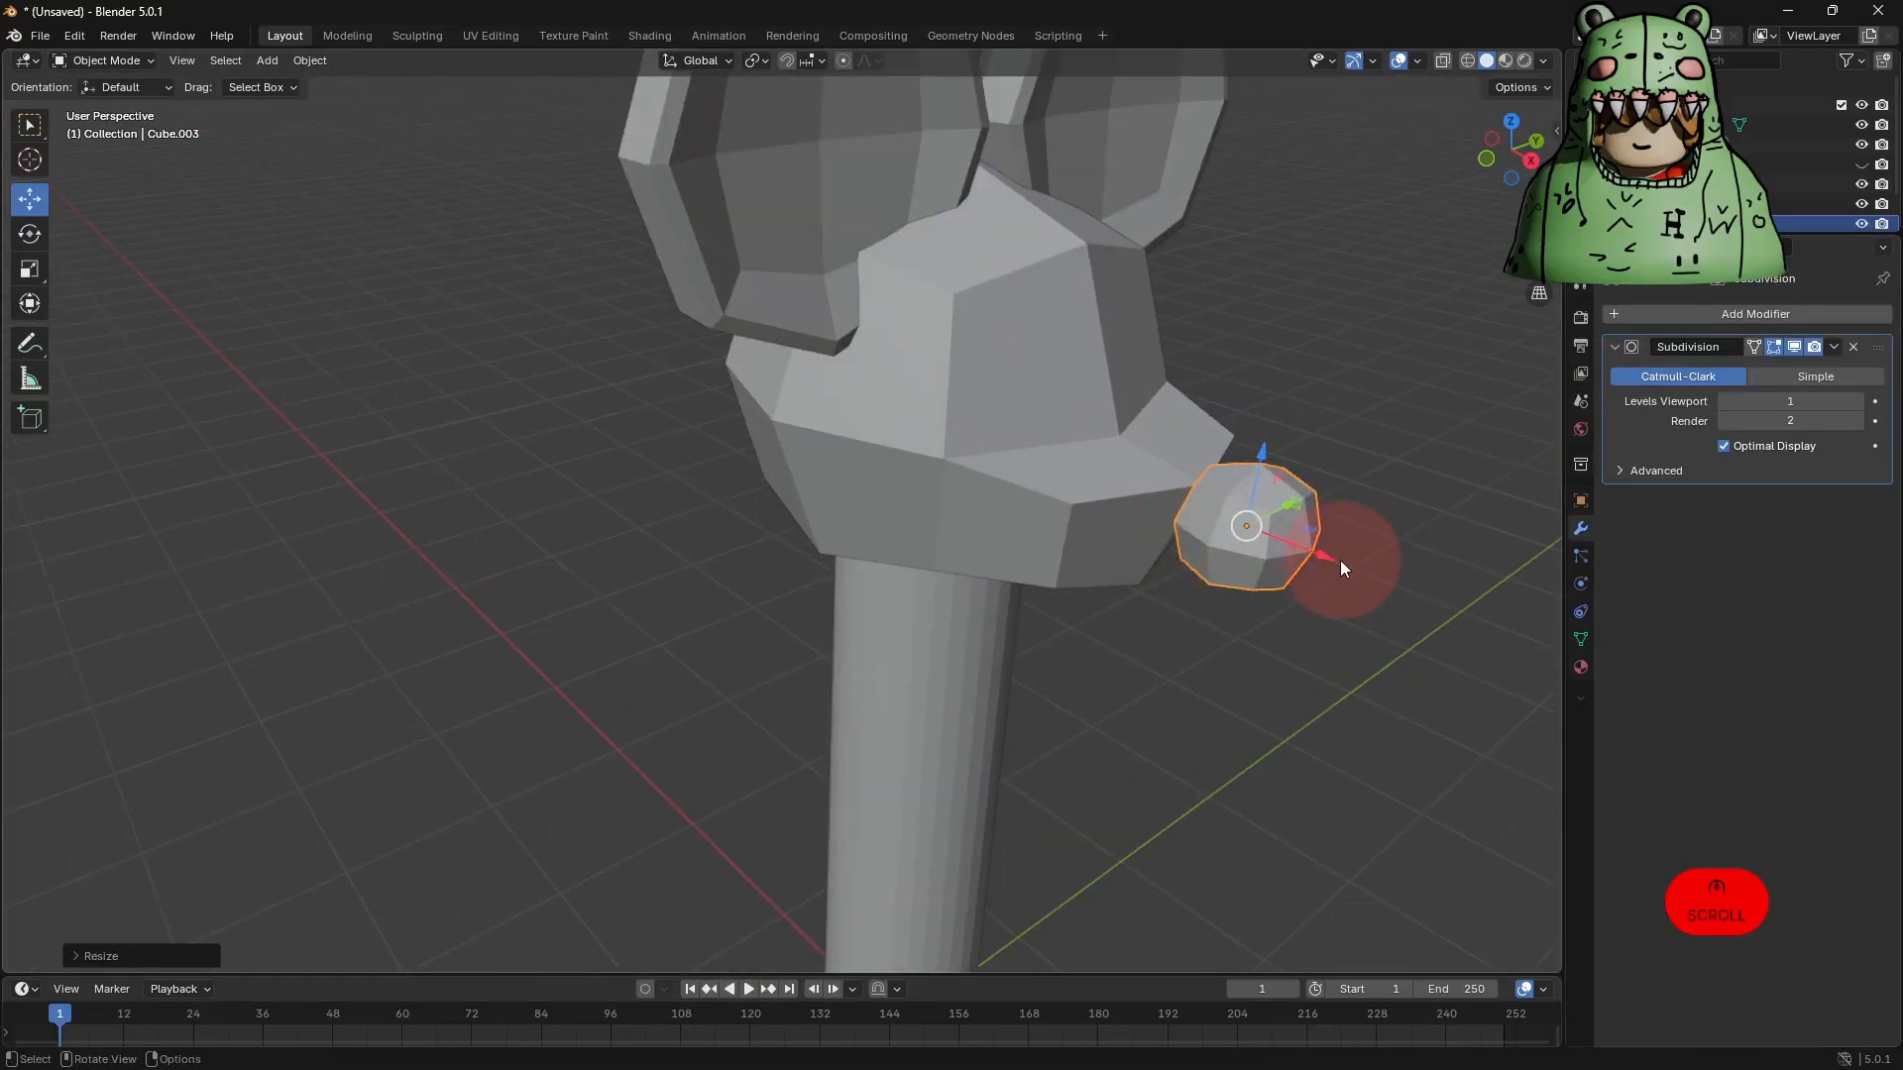
left_click_drag(1330, 556, 1258, 524)
left_click_drag(1195, 433, 1192, 397)
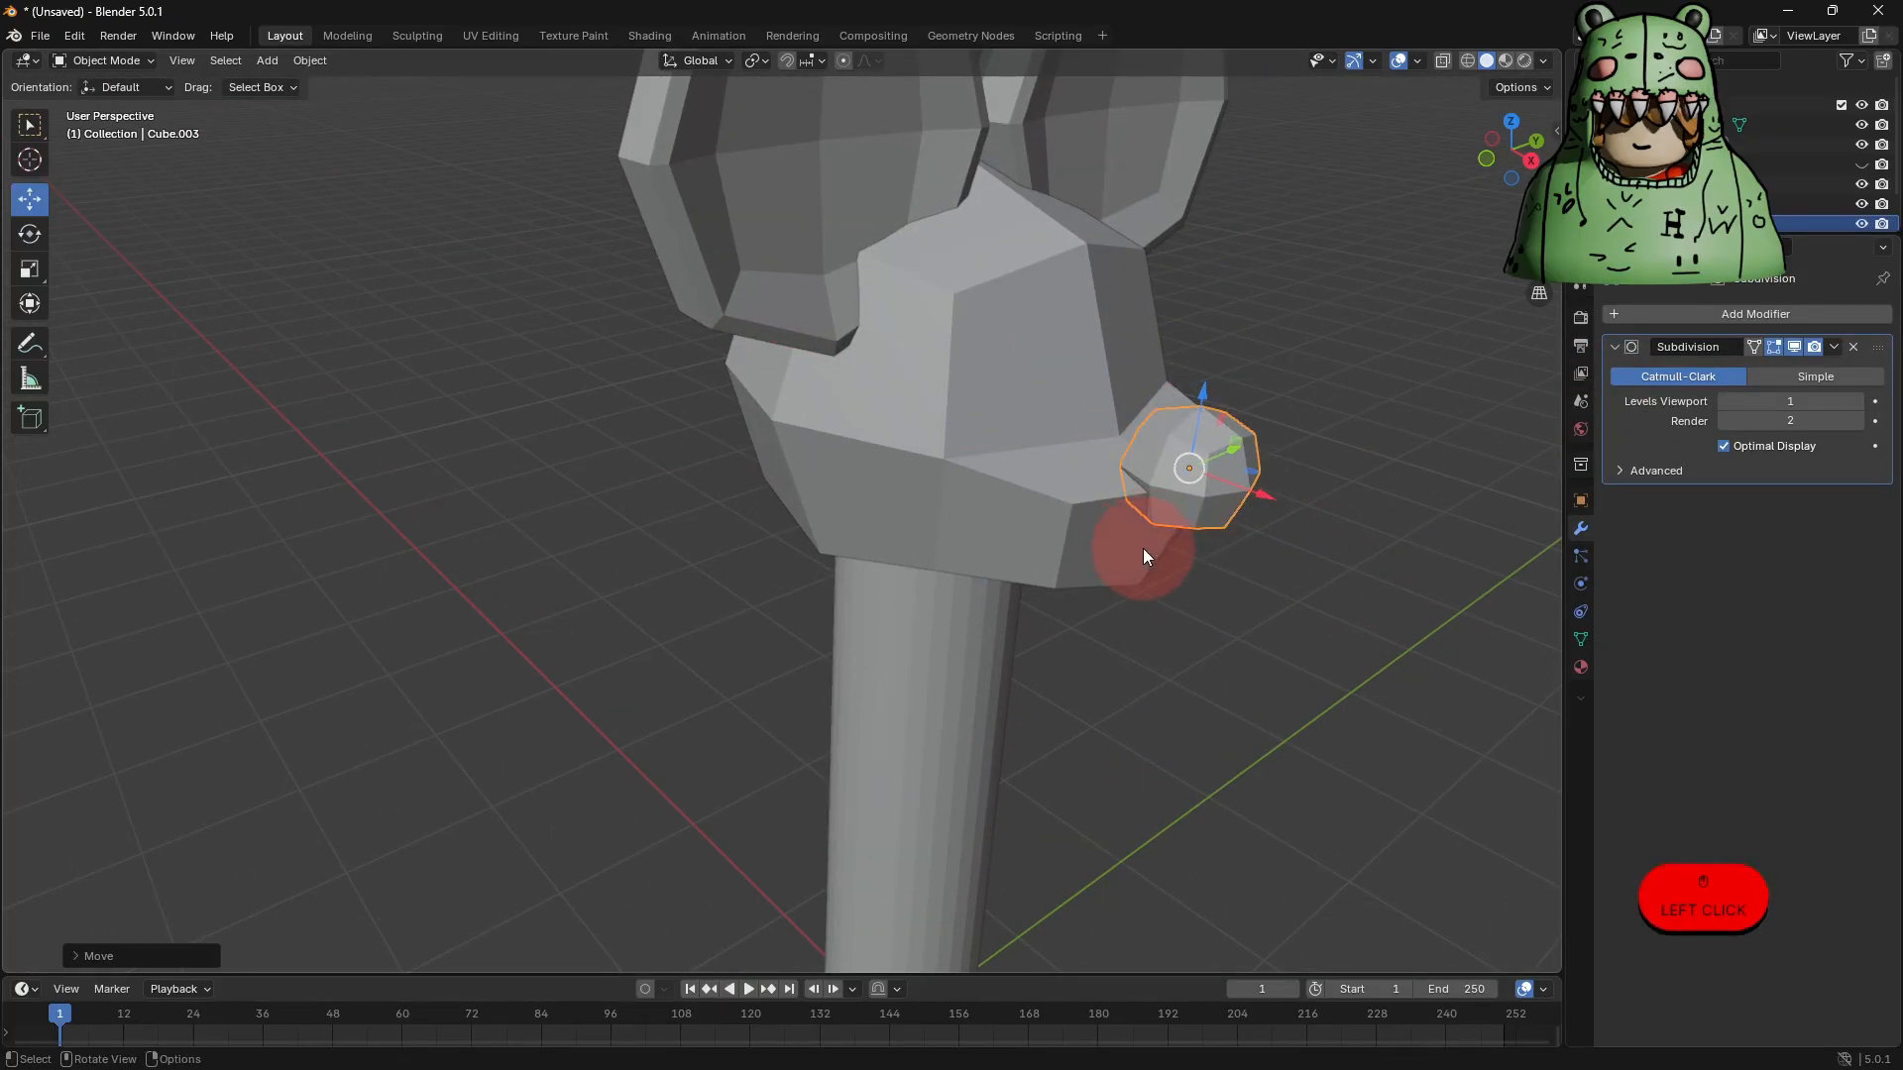
Move the muzzle's front faces slightly forward in Edit Mode and return to Object Mode.
left_click(1144, 555)
key("Tab")
middle_click_drag(1295, 565, 1245, 519)
left_click(1147, 467)
middle_click_drag(1147, 467, 1230, 526)
left_click(1251, 538)
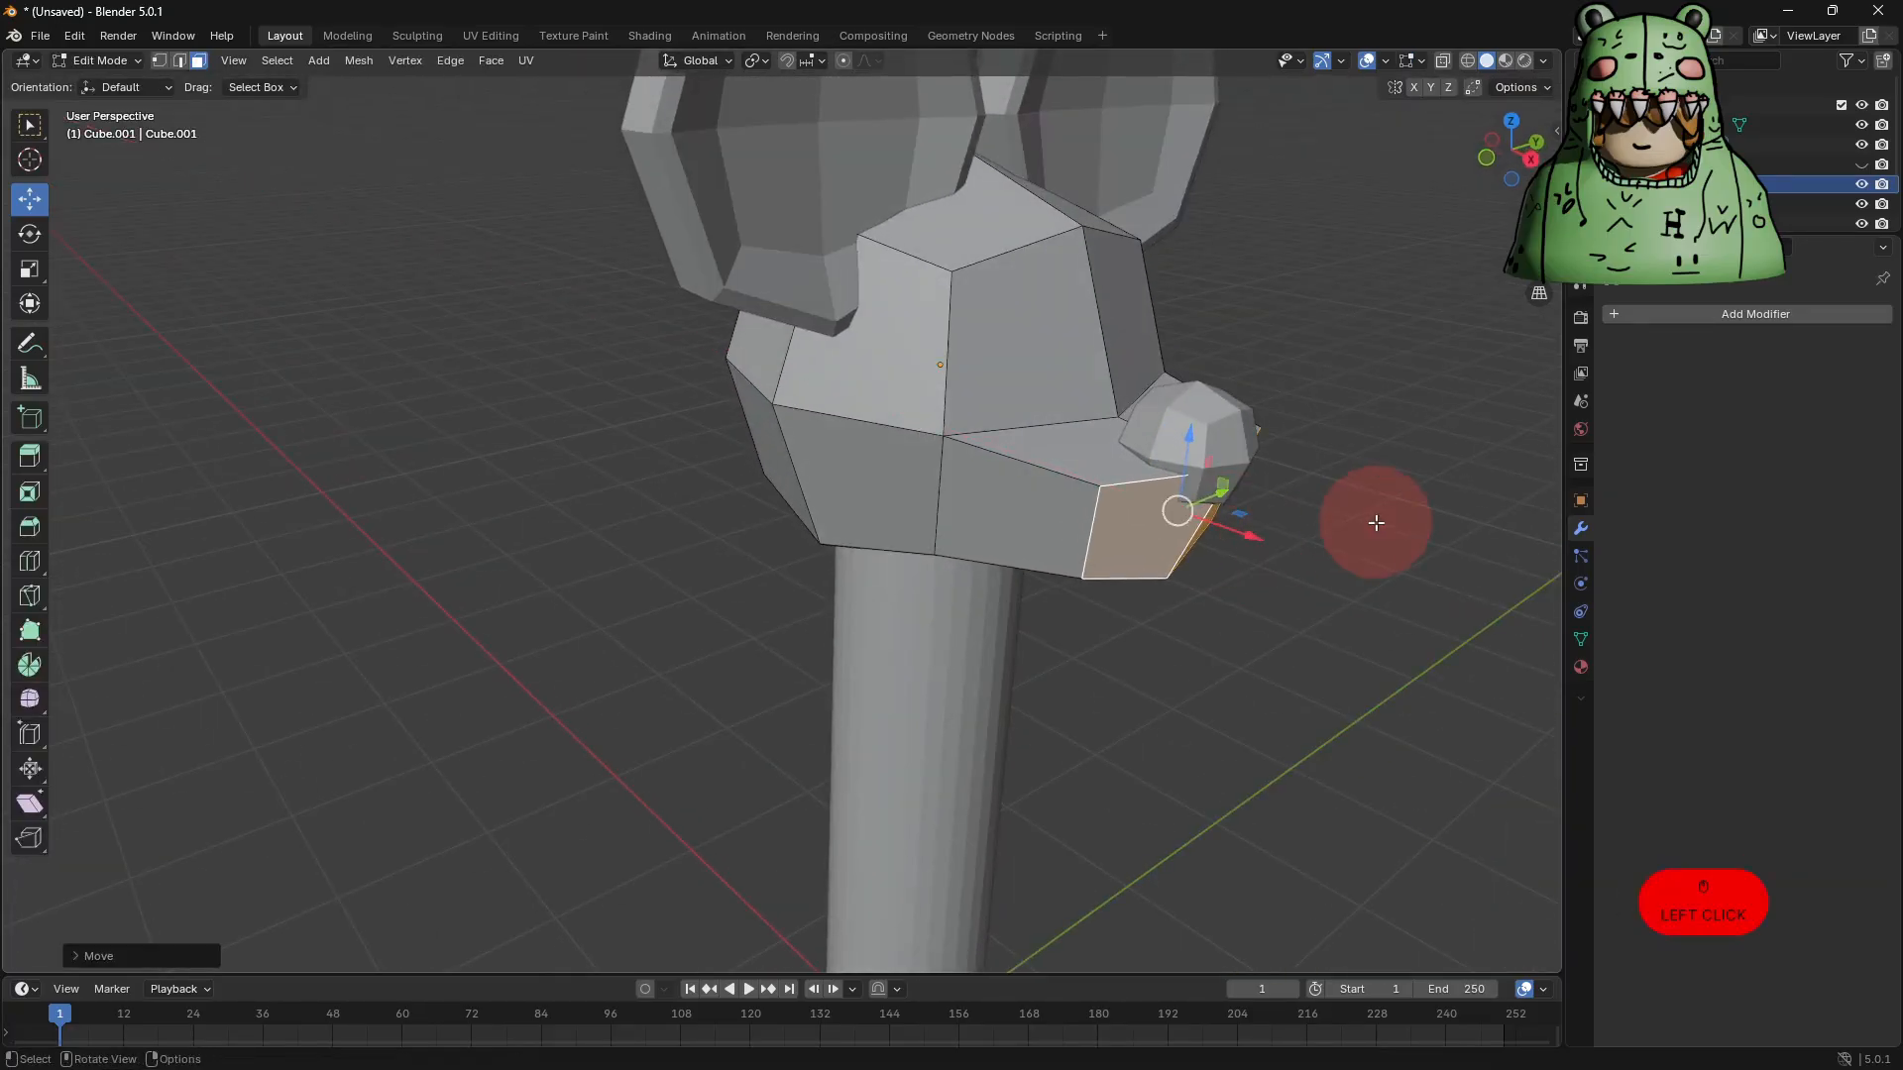
key("Tab")
Move the nose shape back along X in small adjustments so it sits against the muzzle's tip.
left_click(1232, 480)
middle_click_drag(1274, 527, 1273, 553)
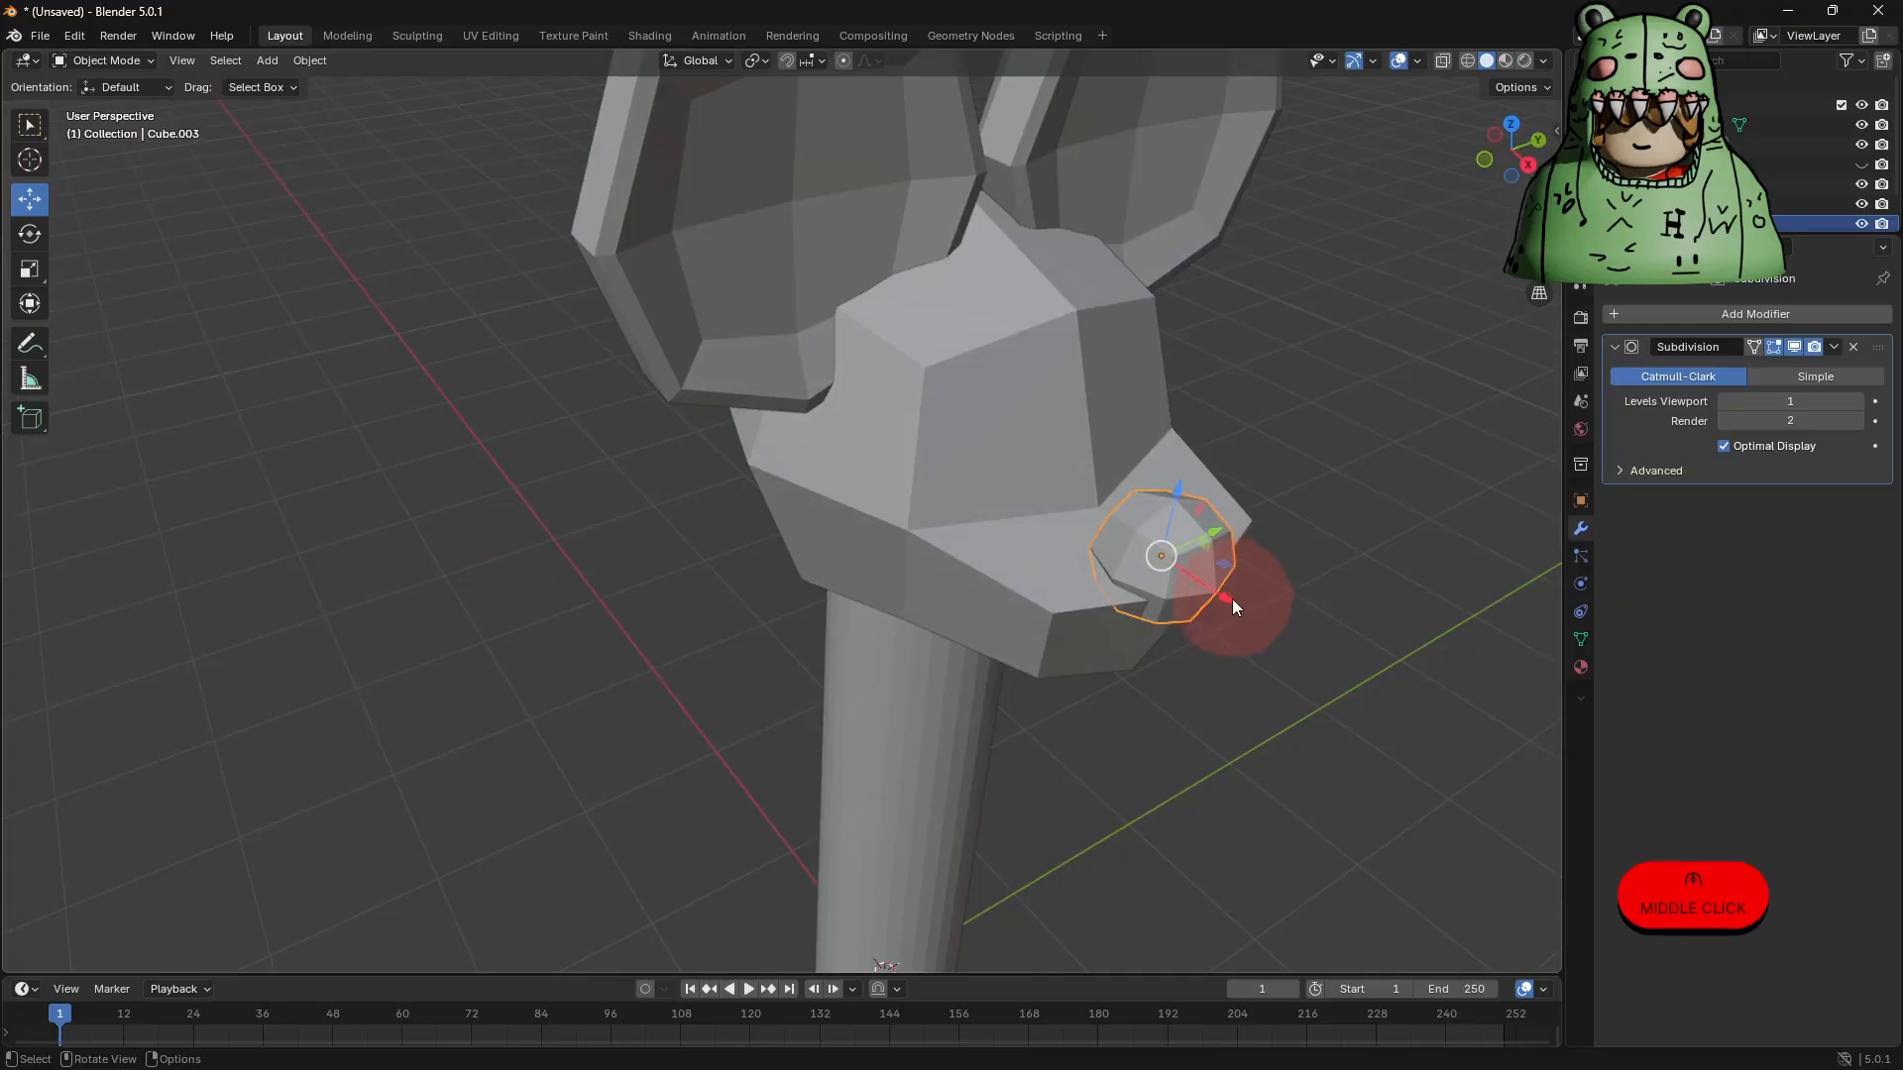
left_click_drag(1234, 601, 1225, 592)
middle_click_drag(1306, 614, 638, 544)
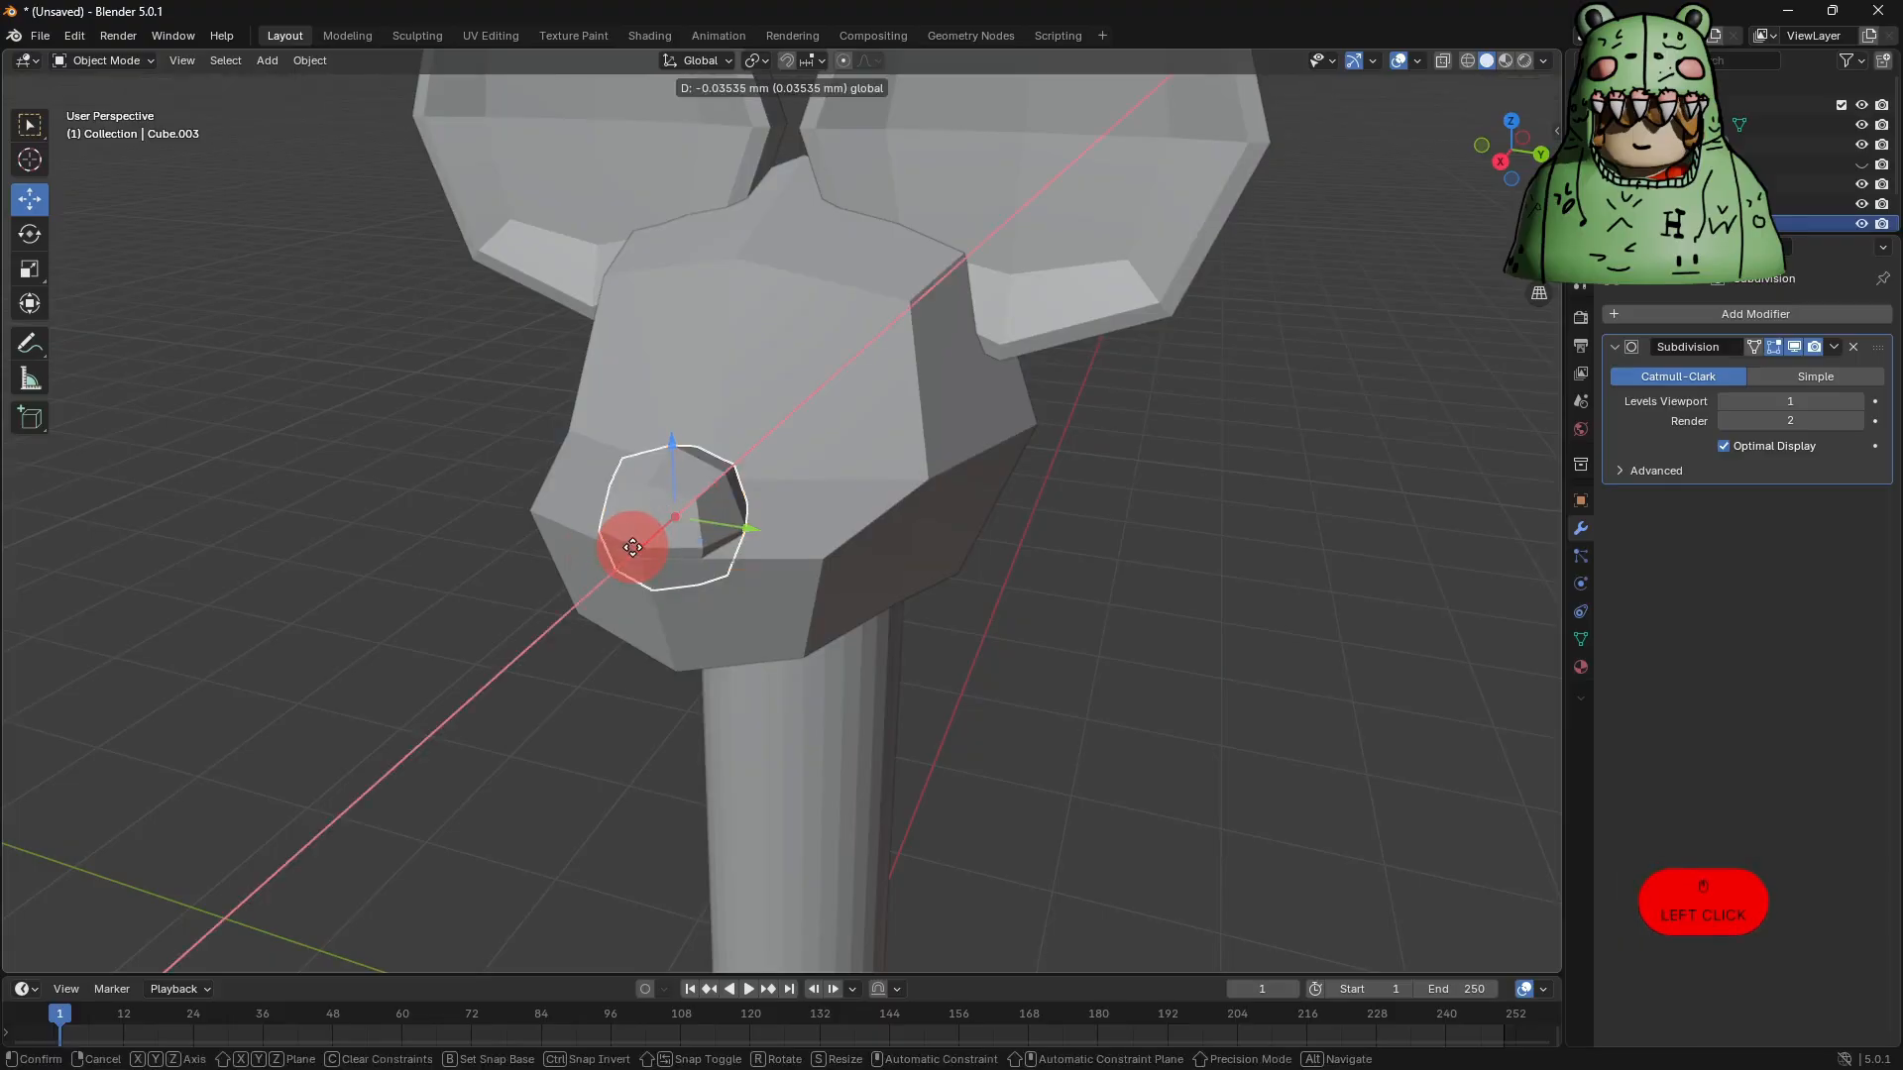
left_click(497, 578)
middle_click_drag(498, 578, 573, 531)
middle_click_drag(744, 452, 719, 556)
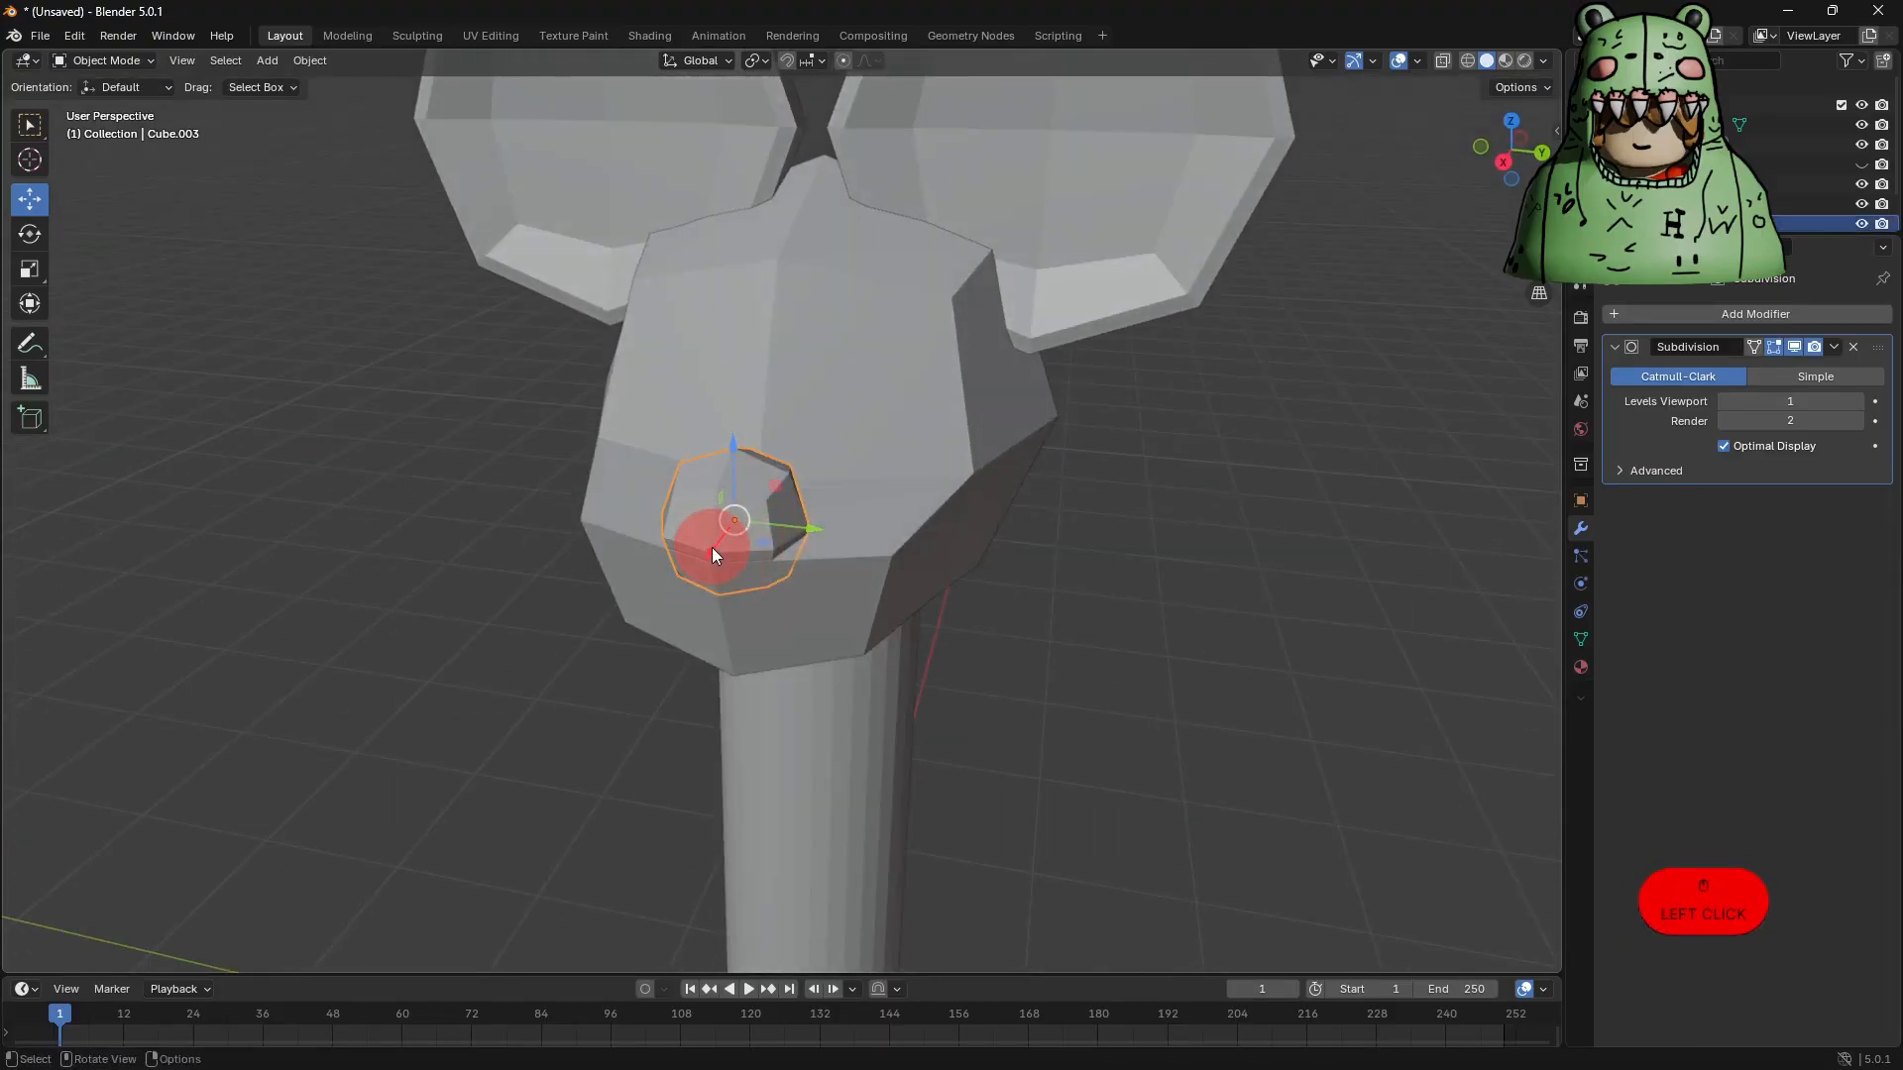
left_click_drag(714, 553, 709, 544)
left_click(539, 563)
scroll(997, 619, "down", 3)
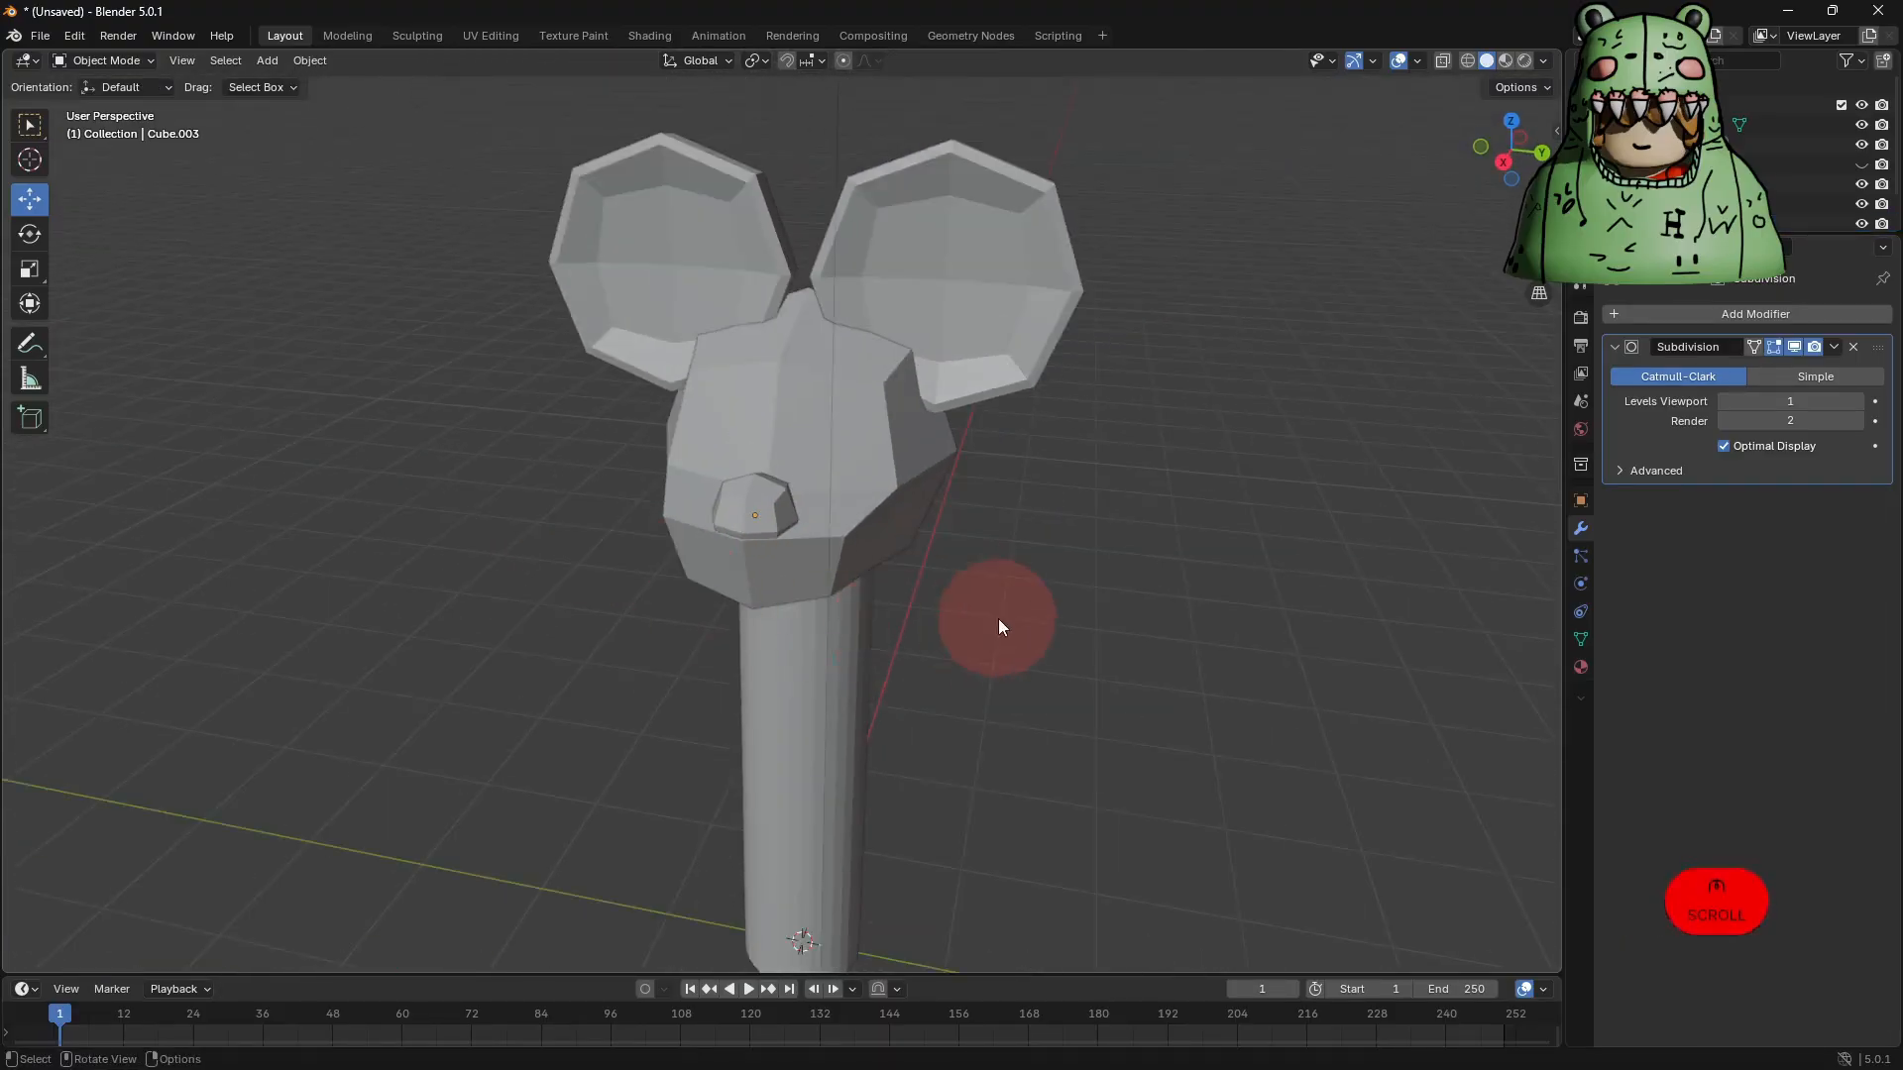
Try a Catmull-Clark Subdivision modifier on the head mesh and remove it again.
middle_click_drag(998, 618, 1020, 486)
left_click(824, 442)
left_click(1693, 314)
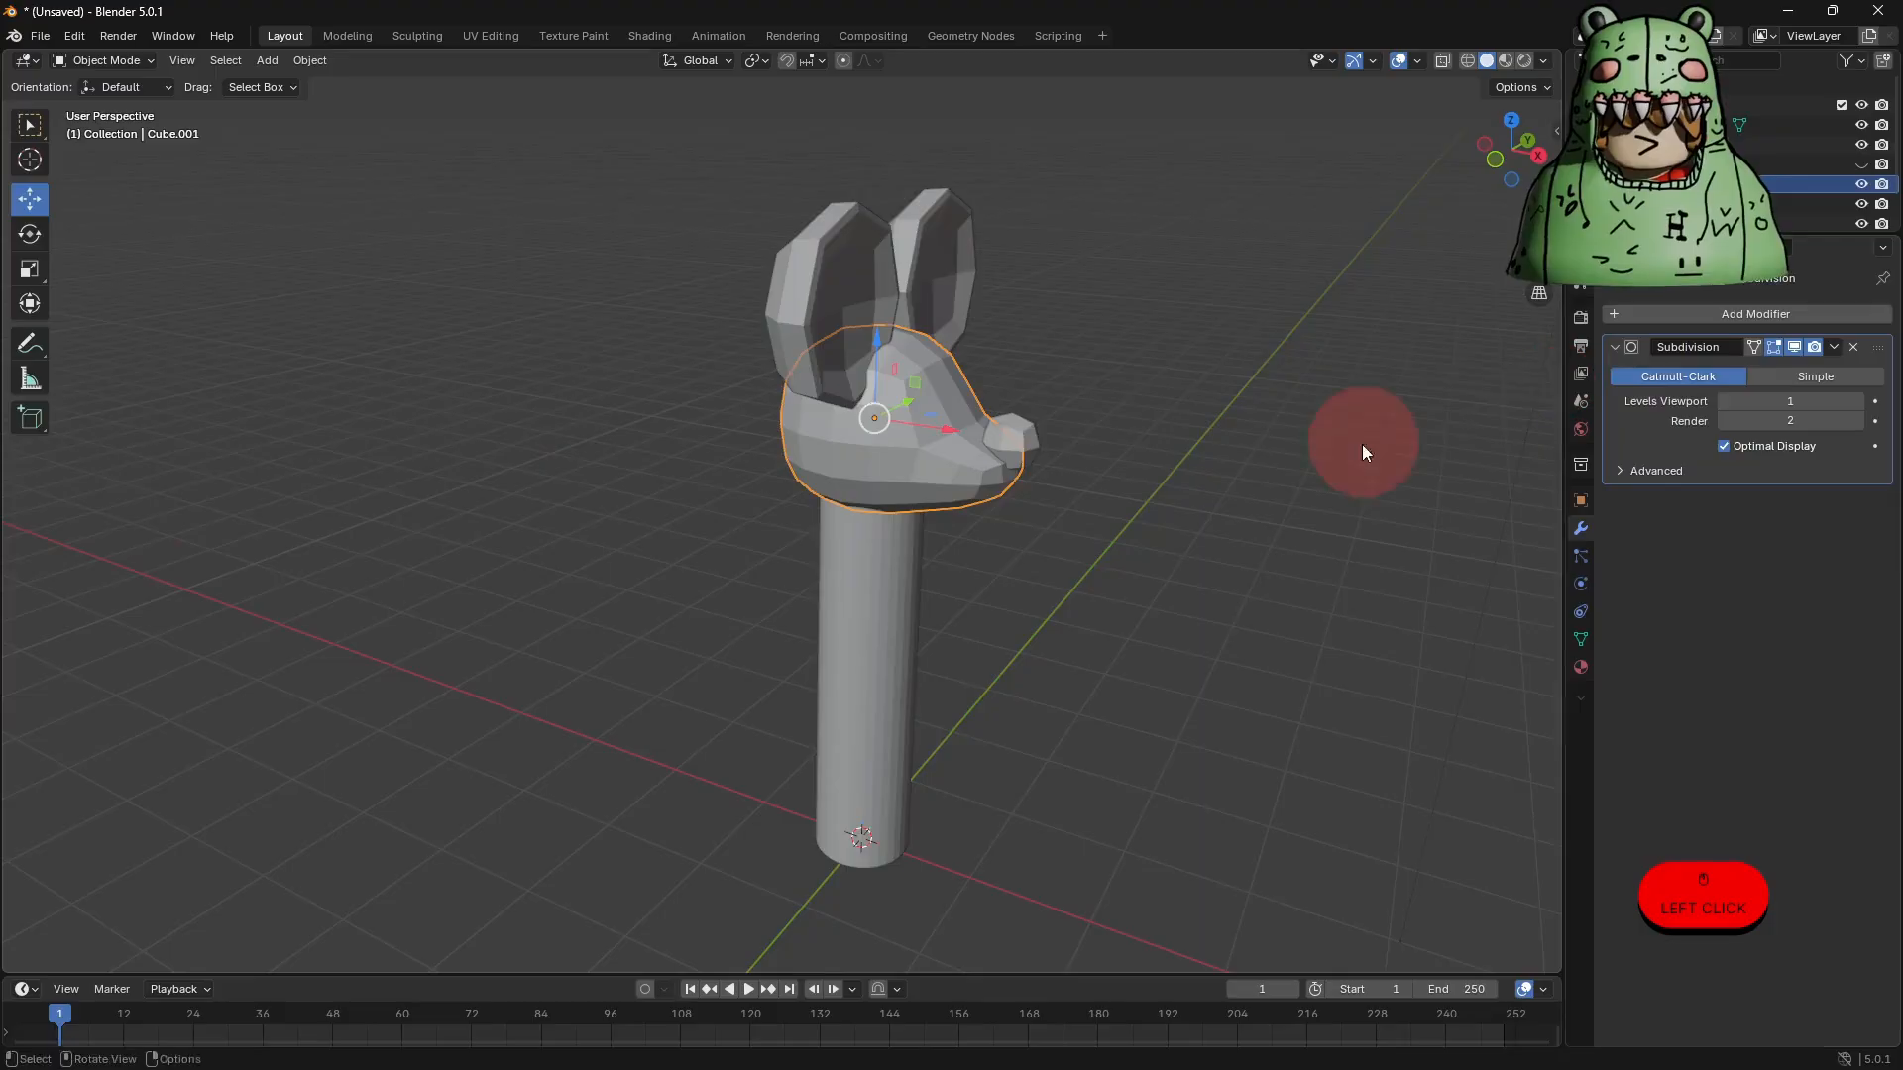
middle_click_drag(1361, 452, 1250, 458)
left_click(1835, 347)
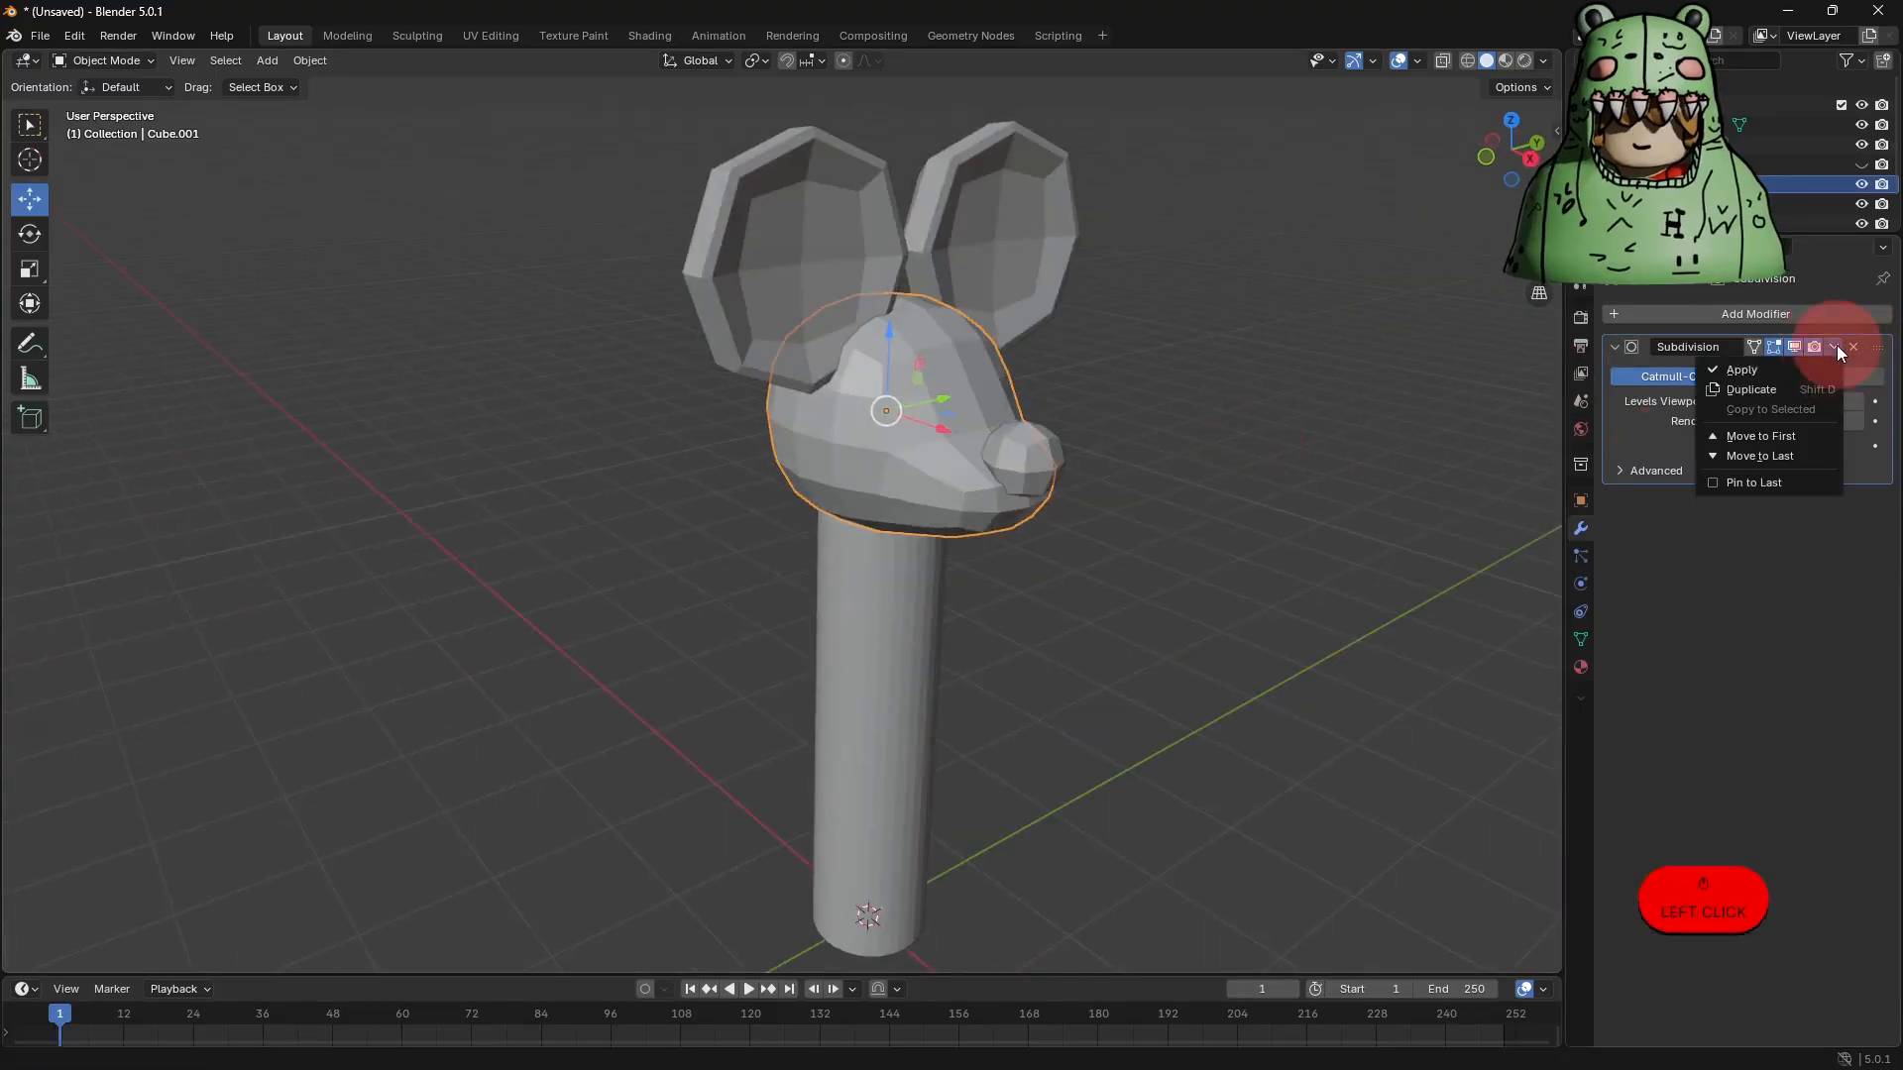
left_click(1852, 347)
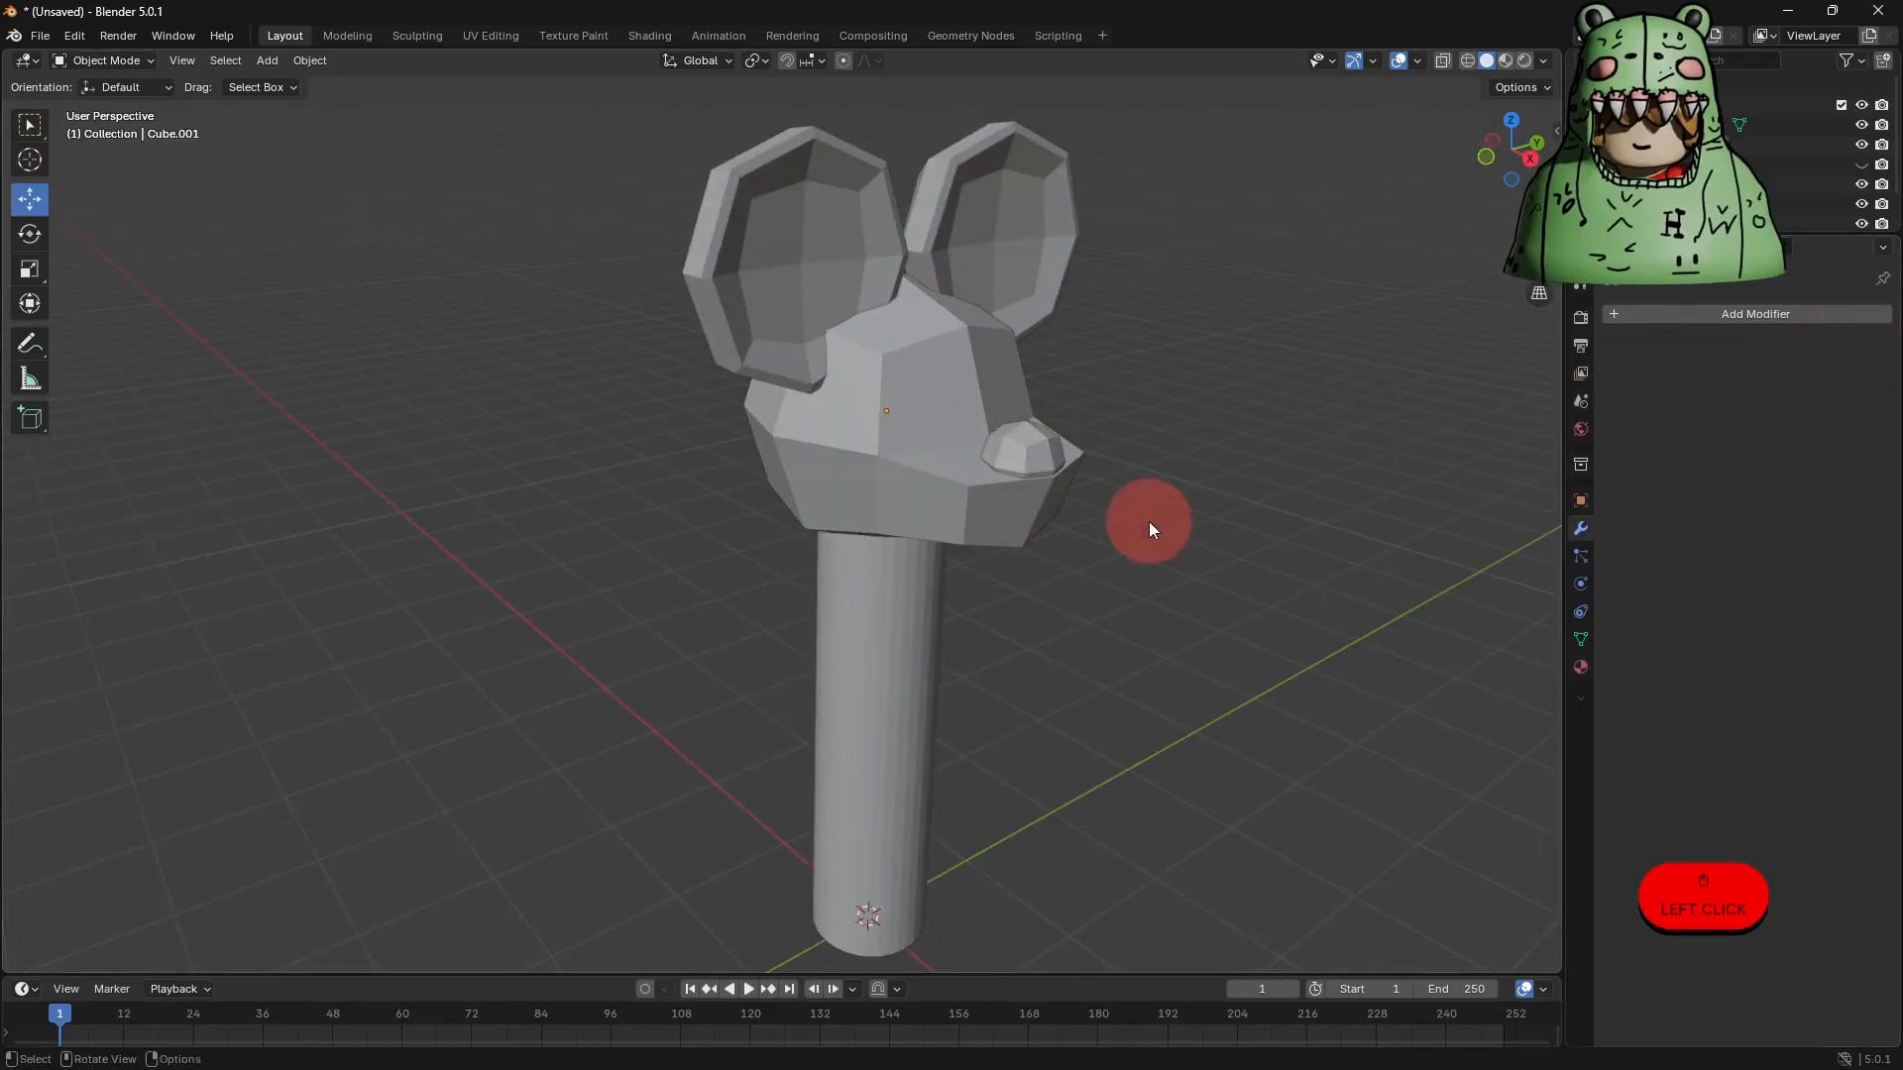
Try Shade Smooth on the head mesh and undo it.
middle_click_drag(1150, 522, 925, 460)
left_click(890, 440)
right_click(890, 440)
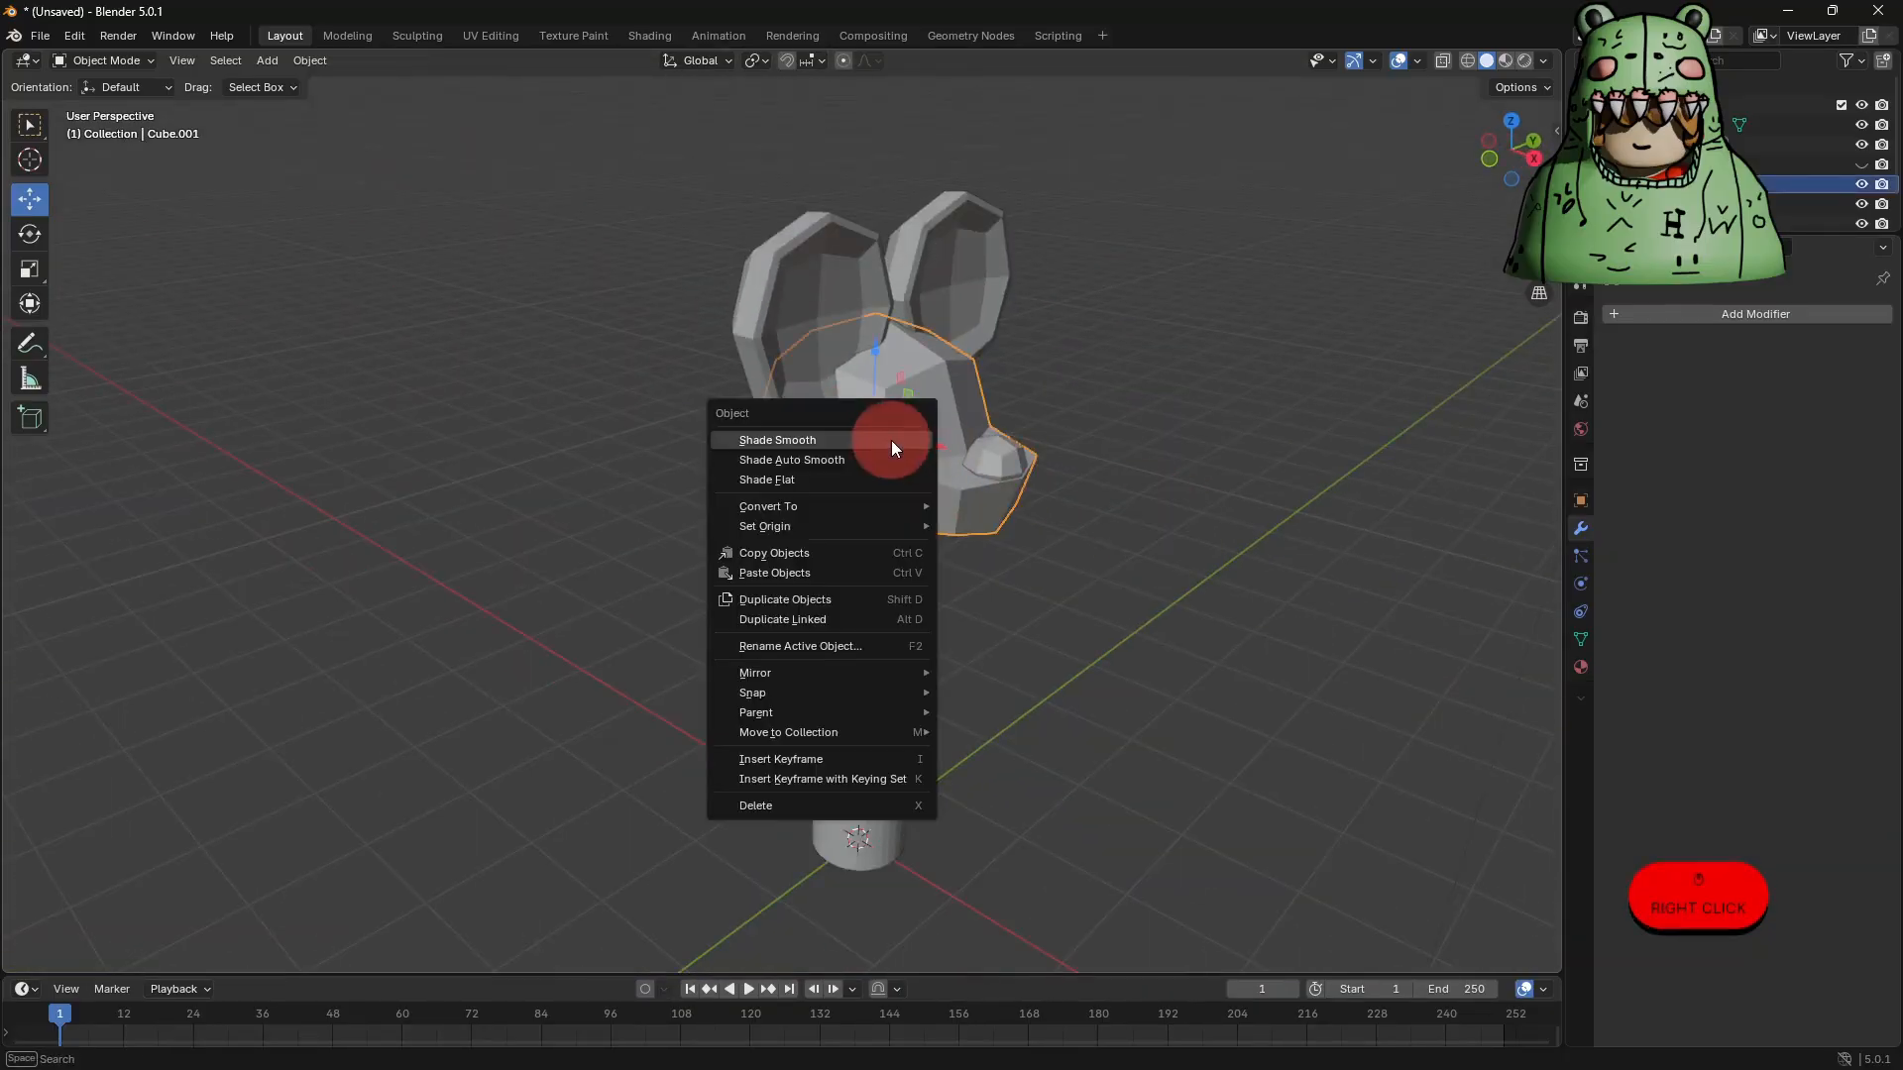
left_click(890, 440)
middle_click_drag(1054, 480, 896, 466)
key("ctrl+z")
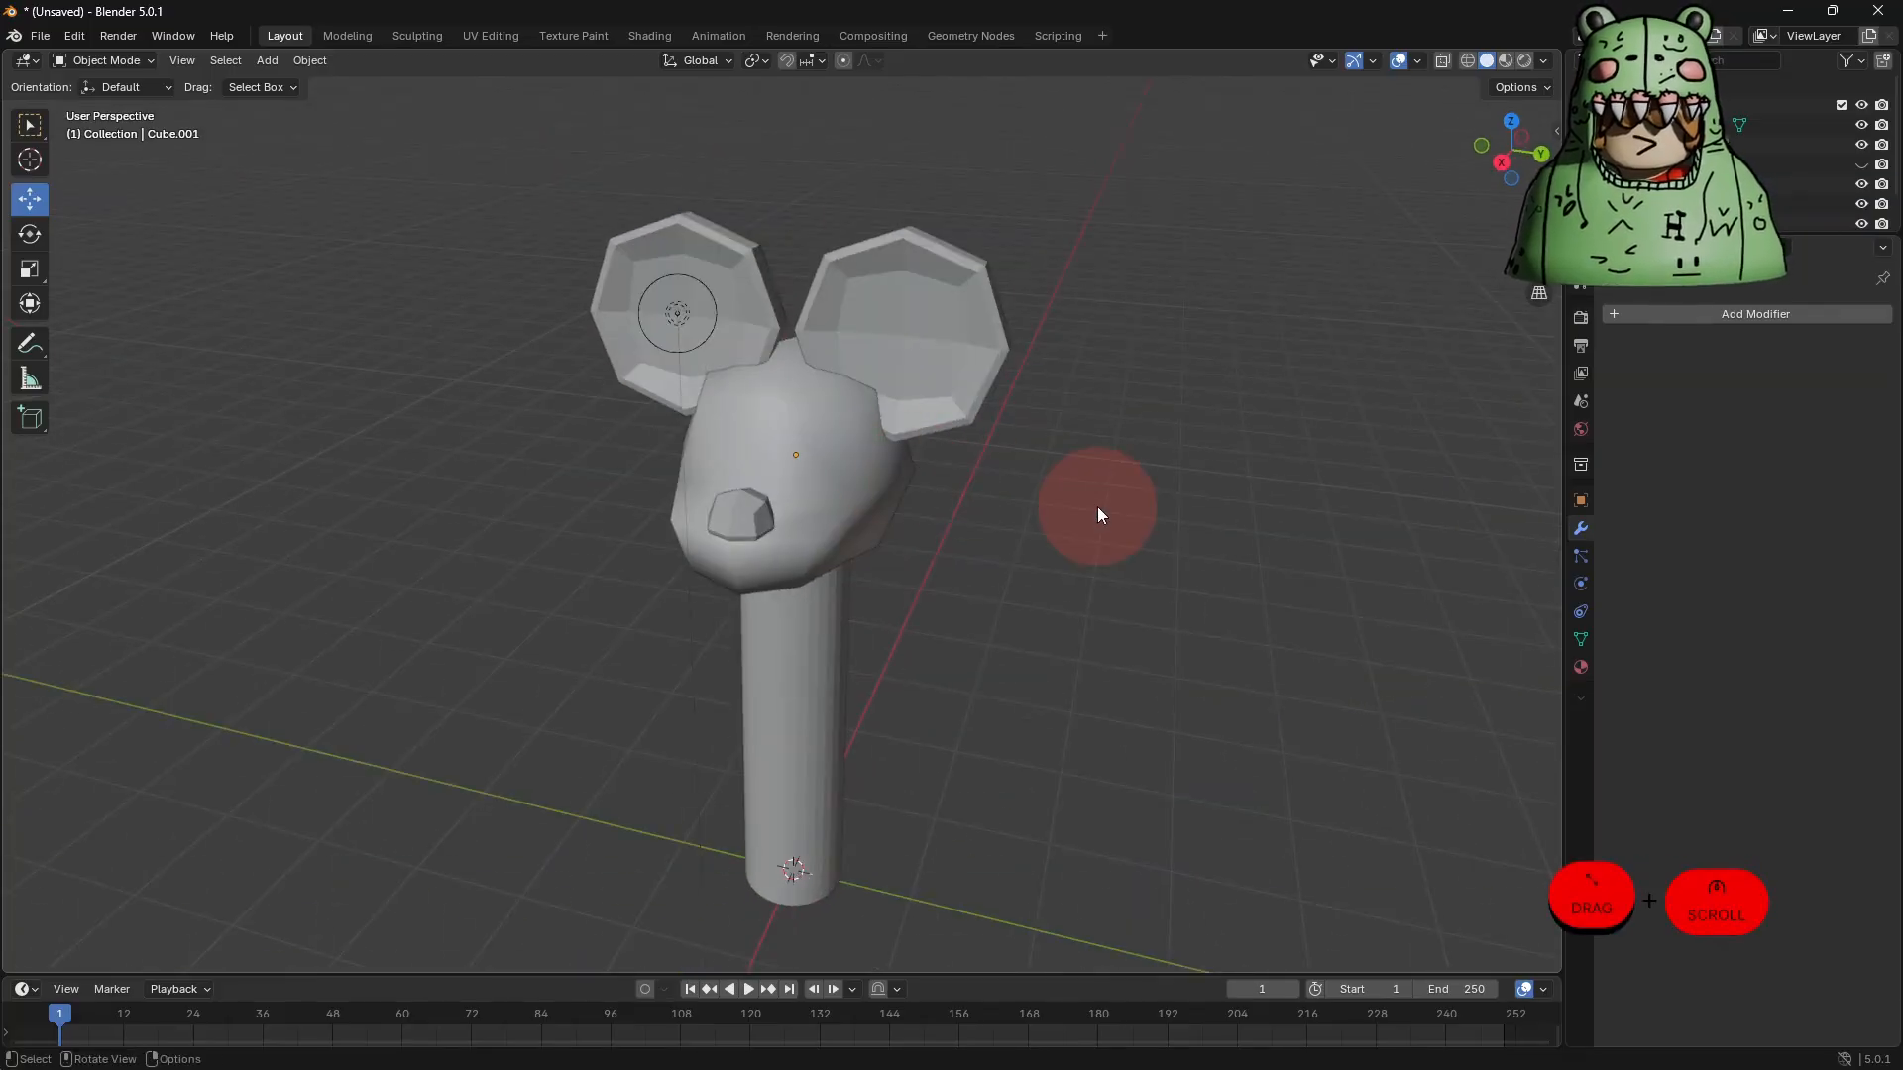
left_click(1122, 517)
middle_click_drag(1031, 541, 873, 505)
scroll(1174, 527, "up", 2)
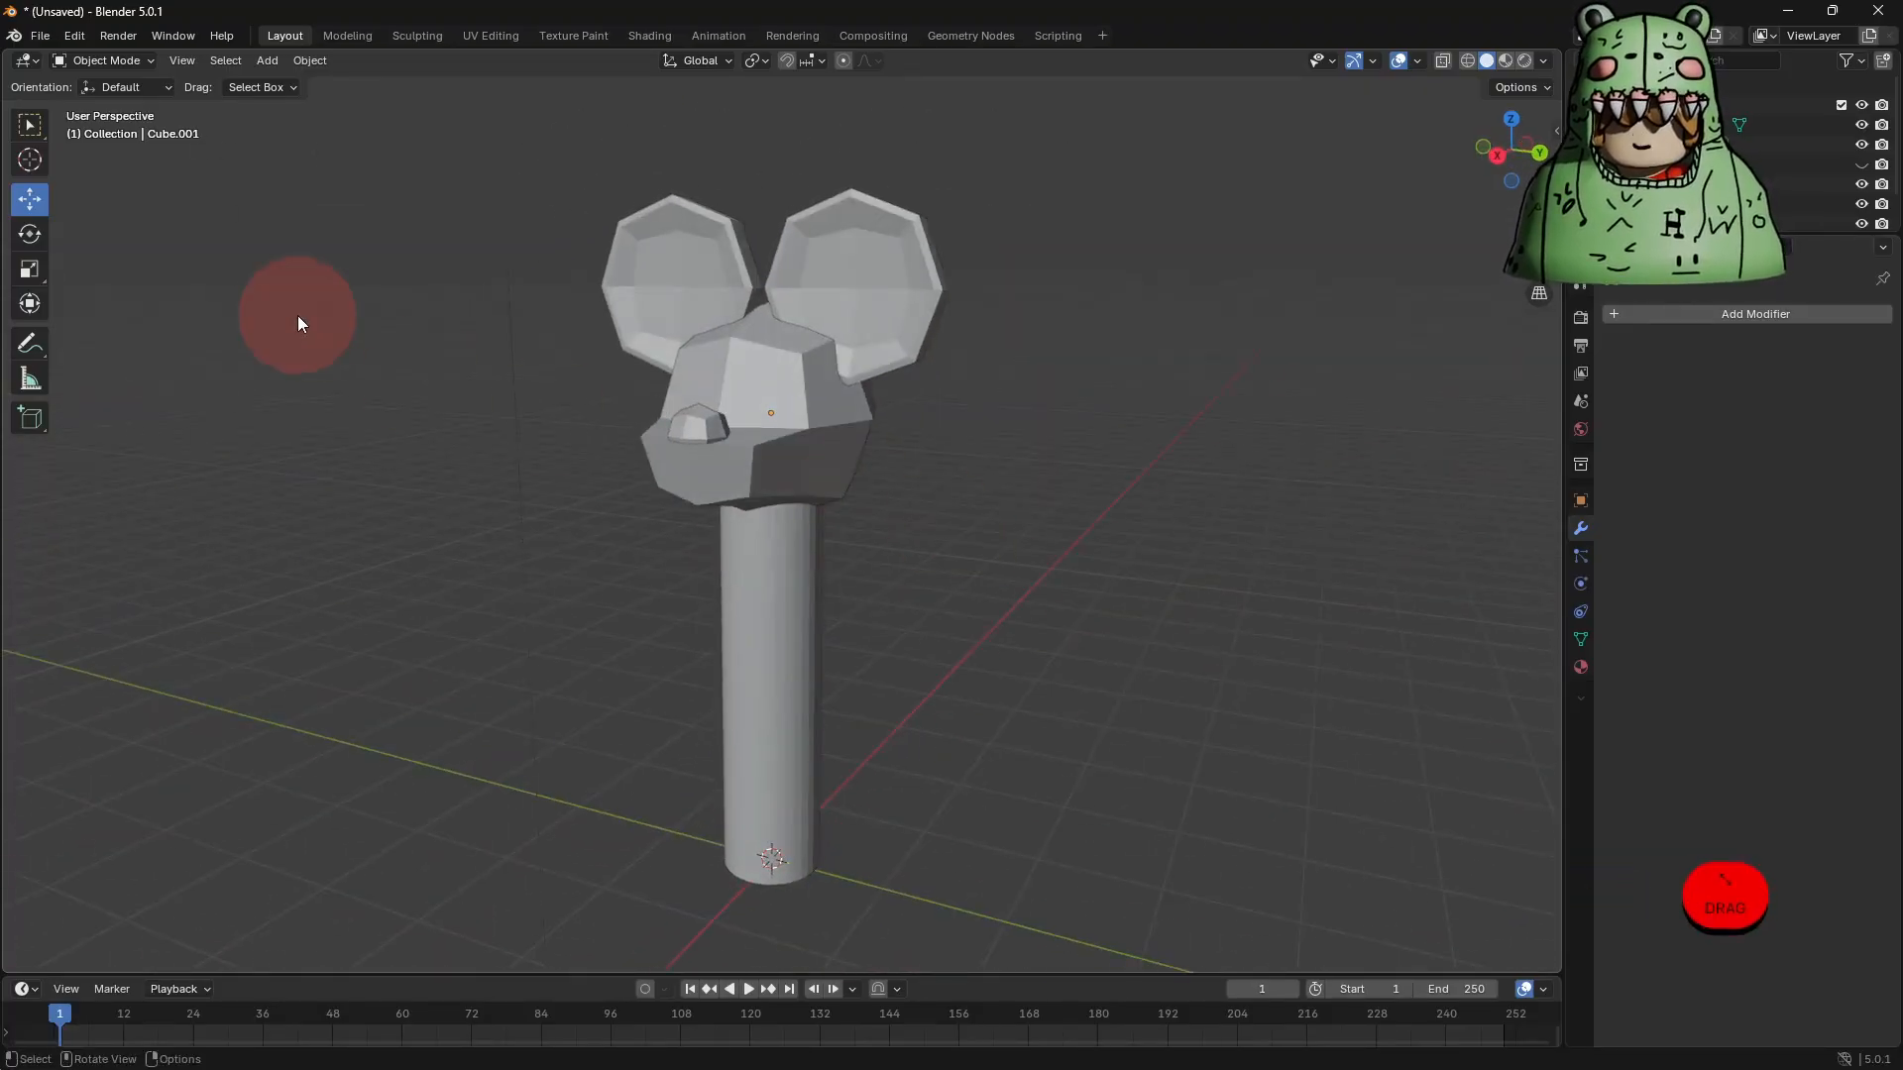
Export the model in 3D Manufacturing Format to the Downloads folder as ValveMouse.3mf.
left_click(39, 36)
left_click(121, 337)
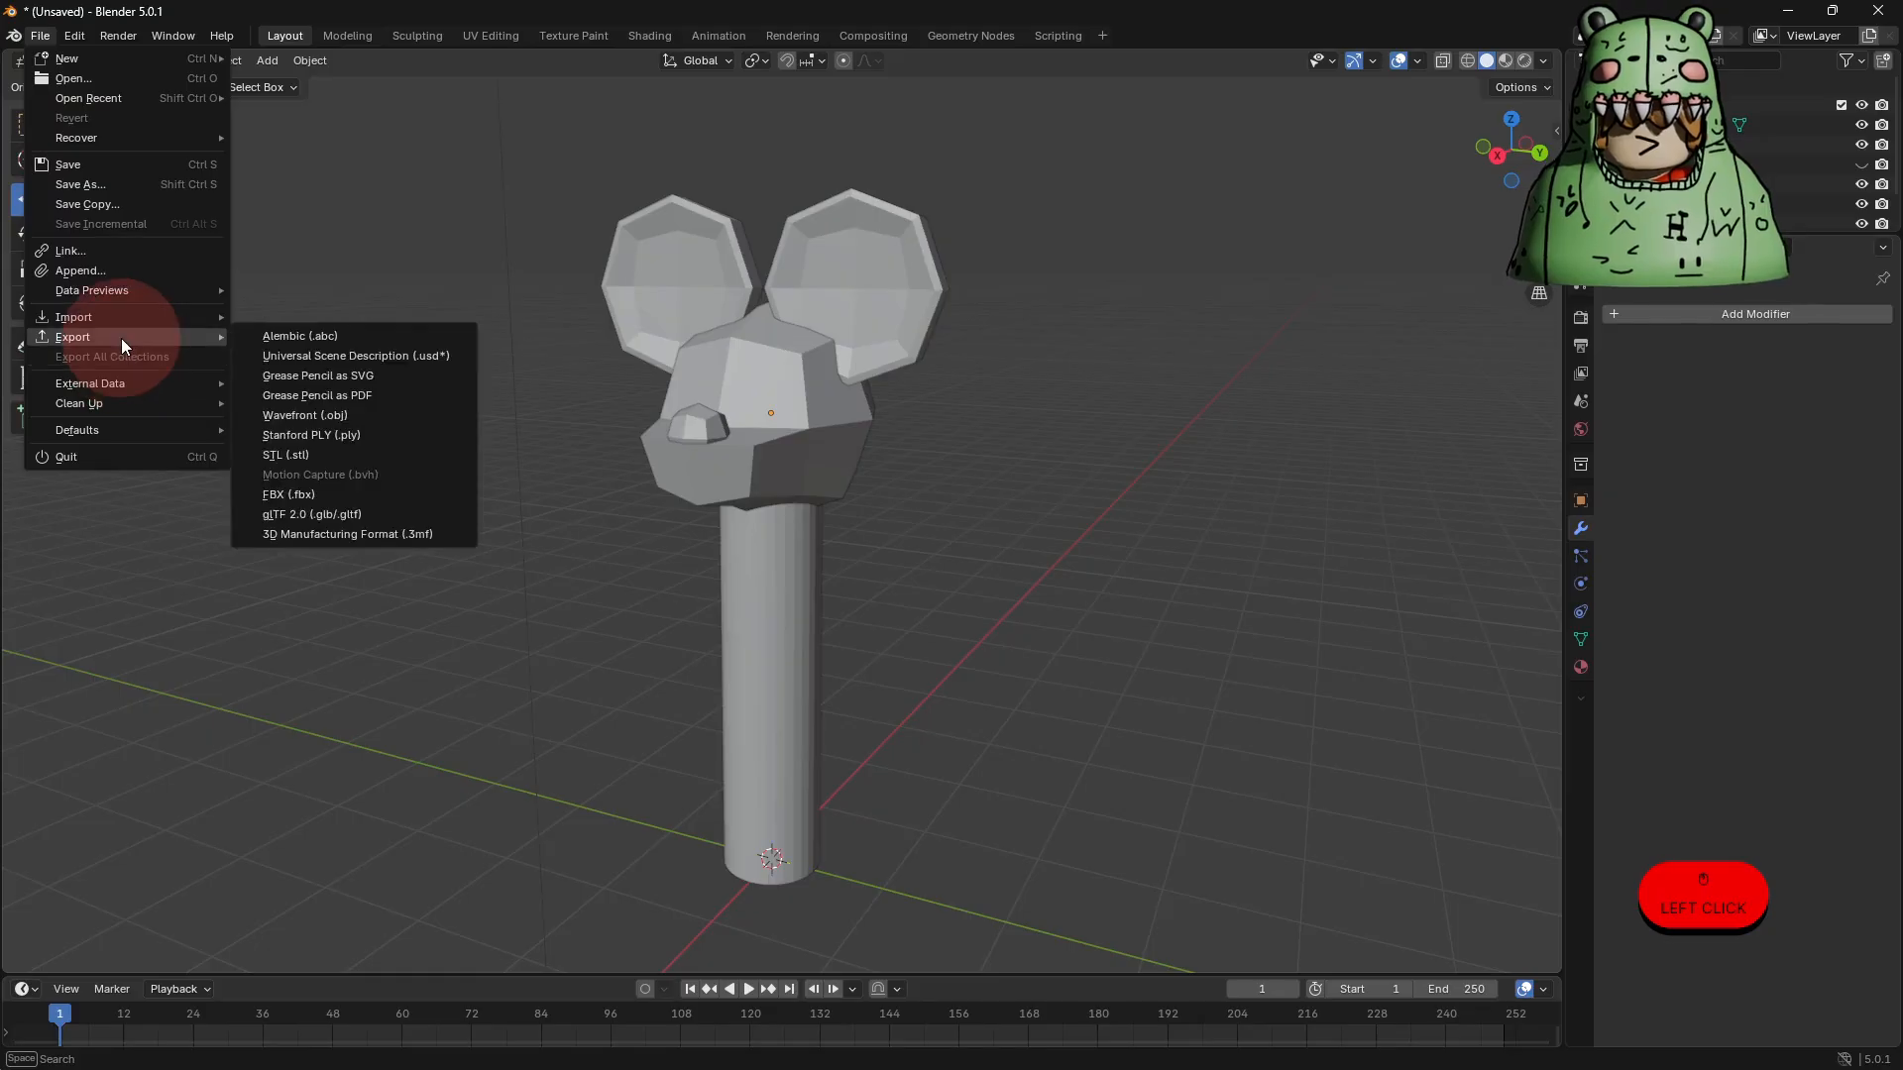
left_click(356, 537)
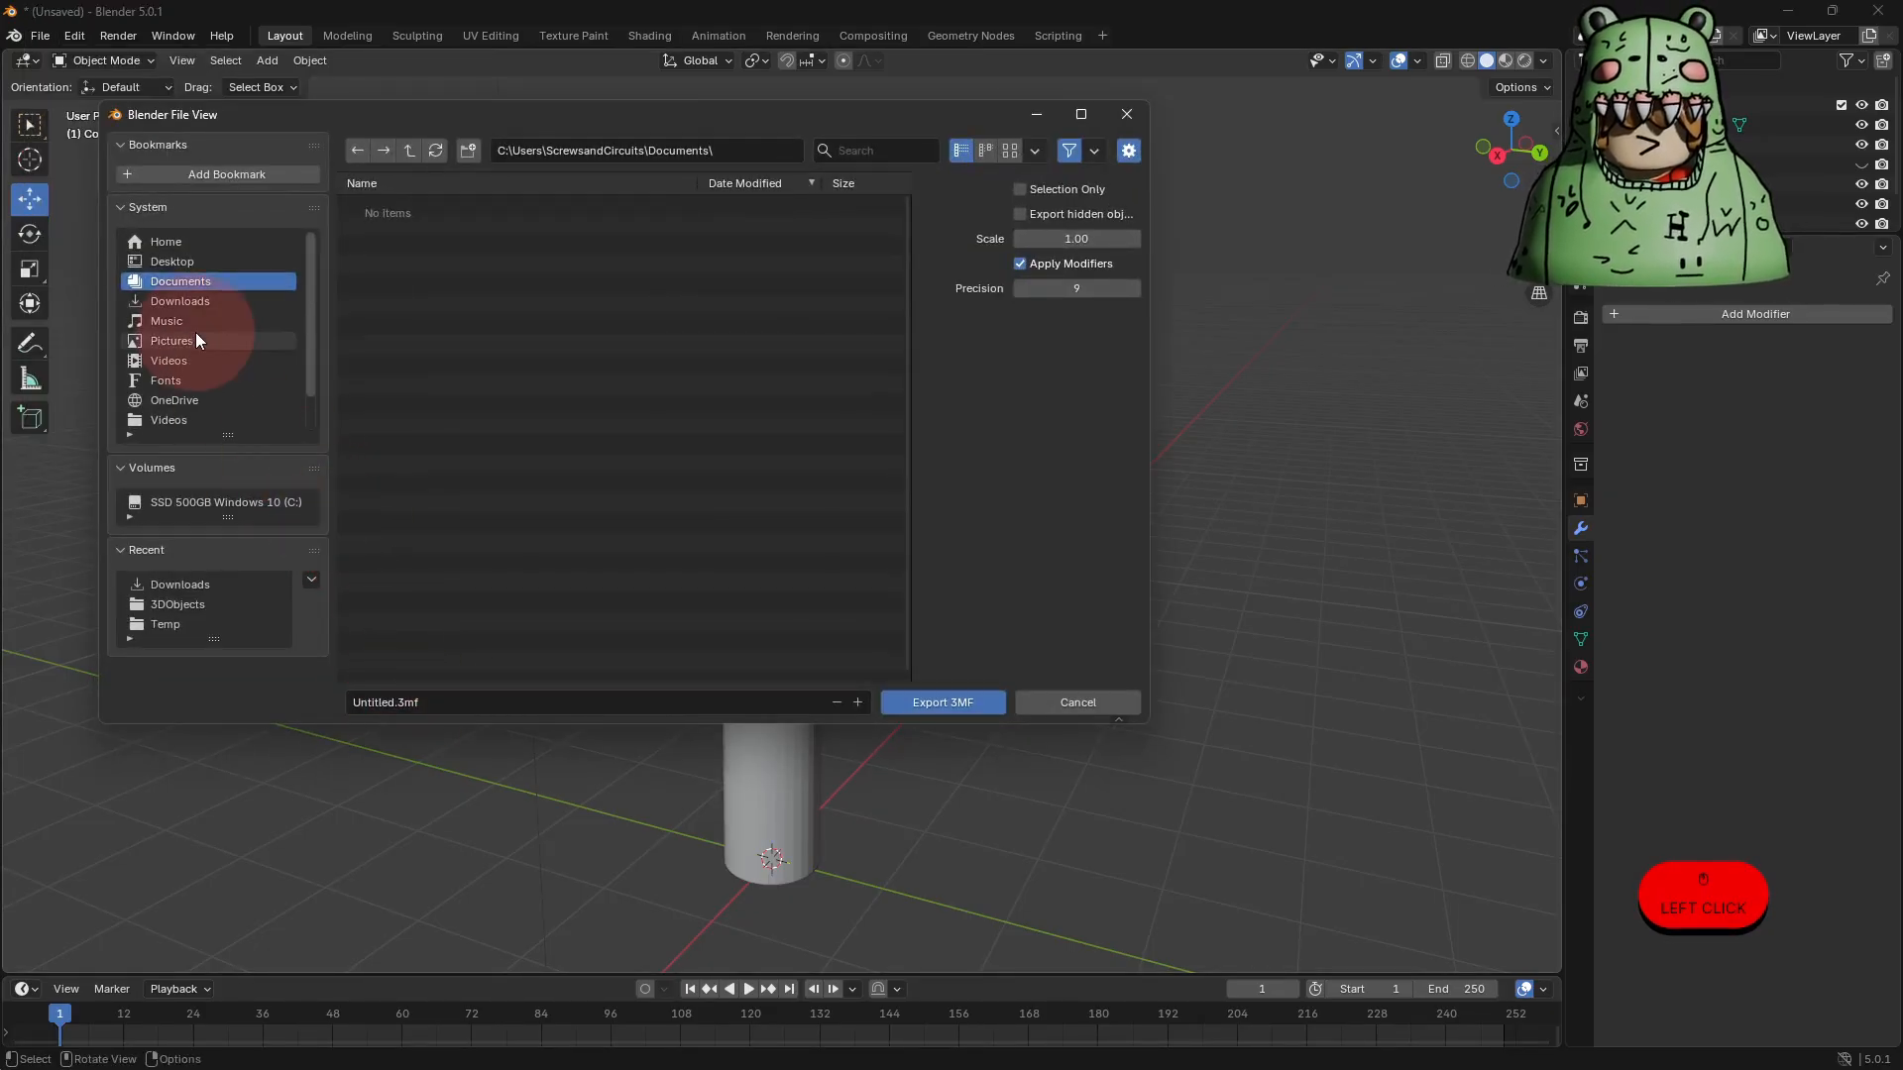
left_click(188, 302)
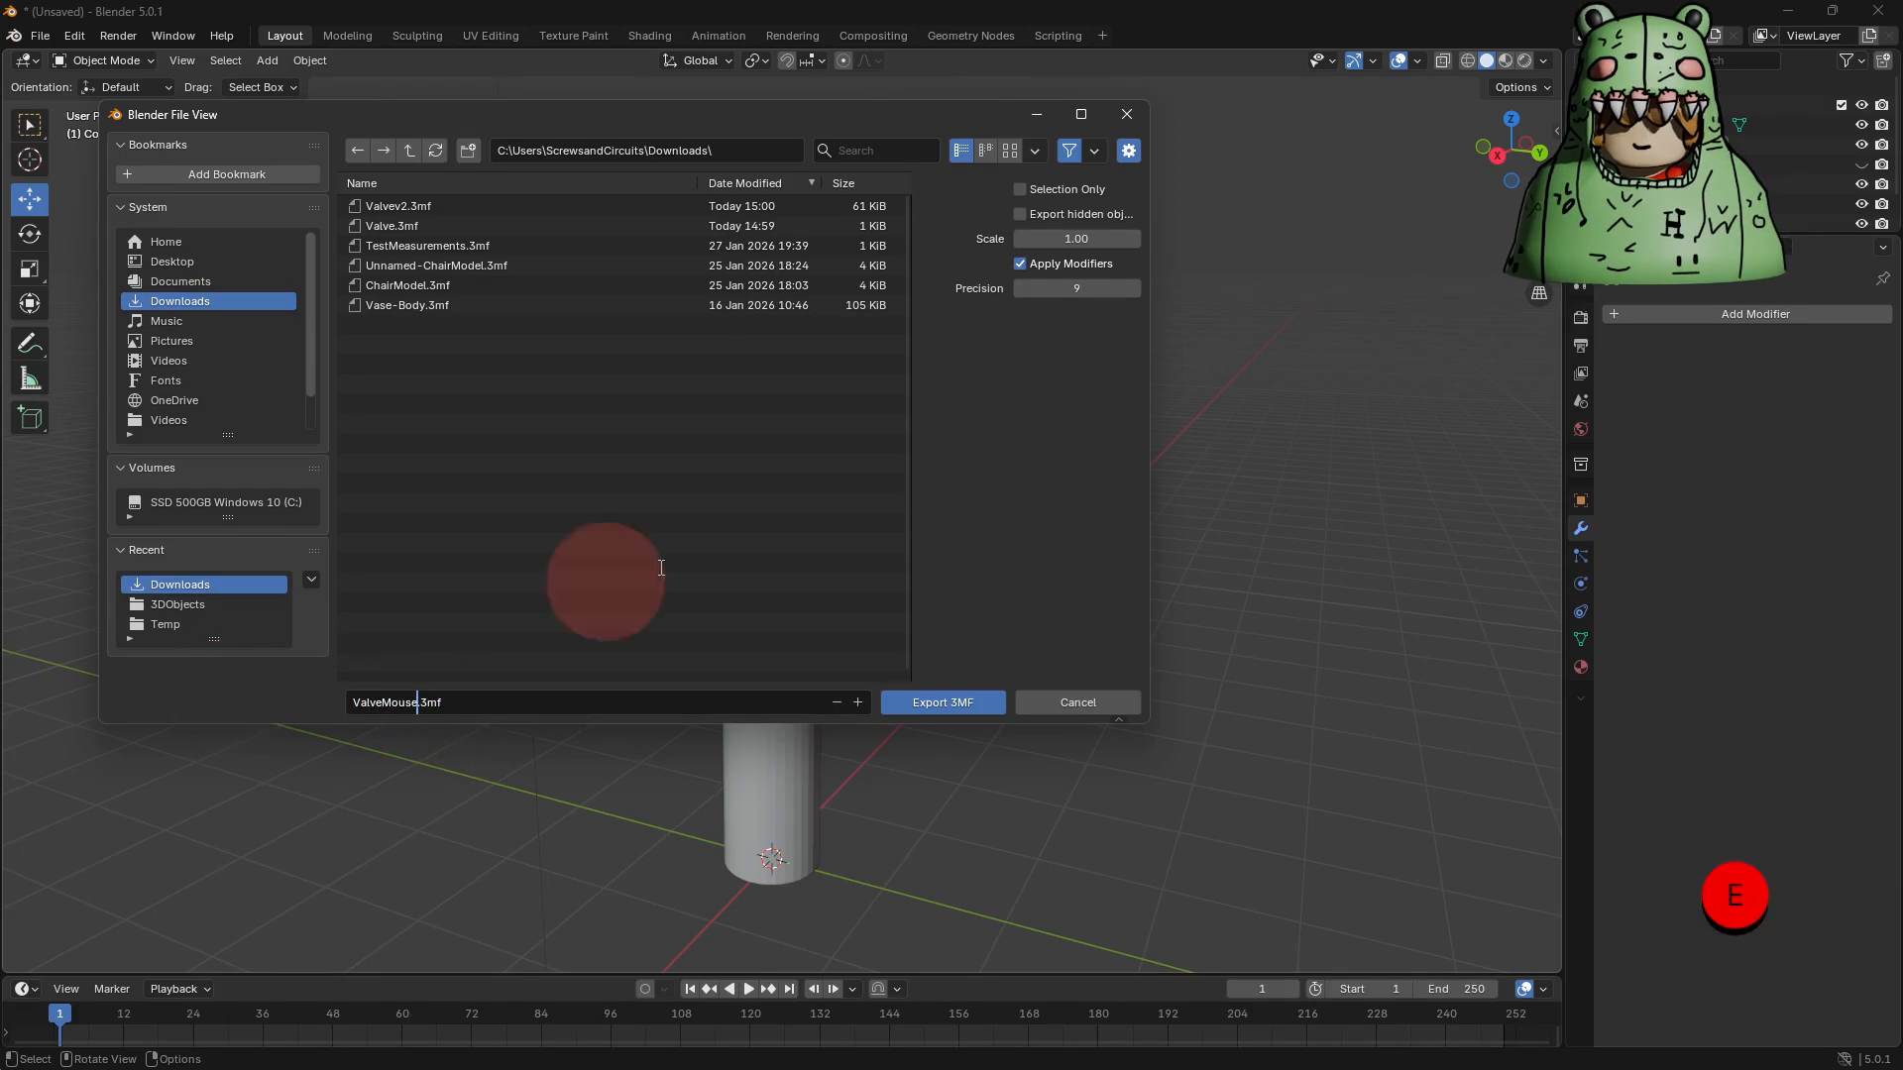
left_click(943, 702)
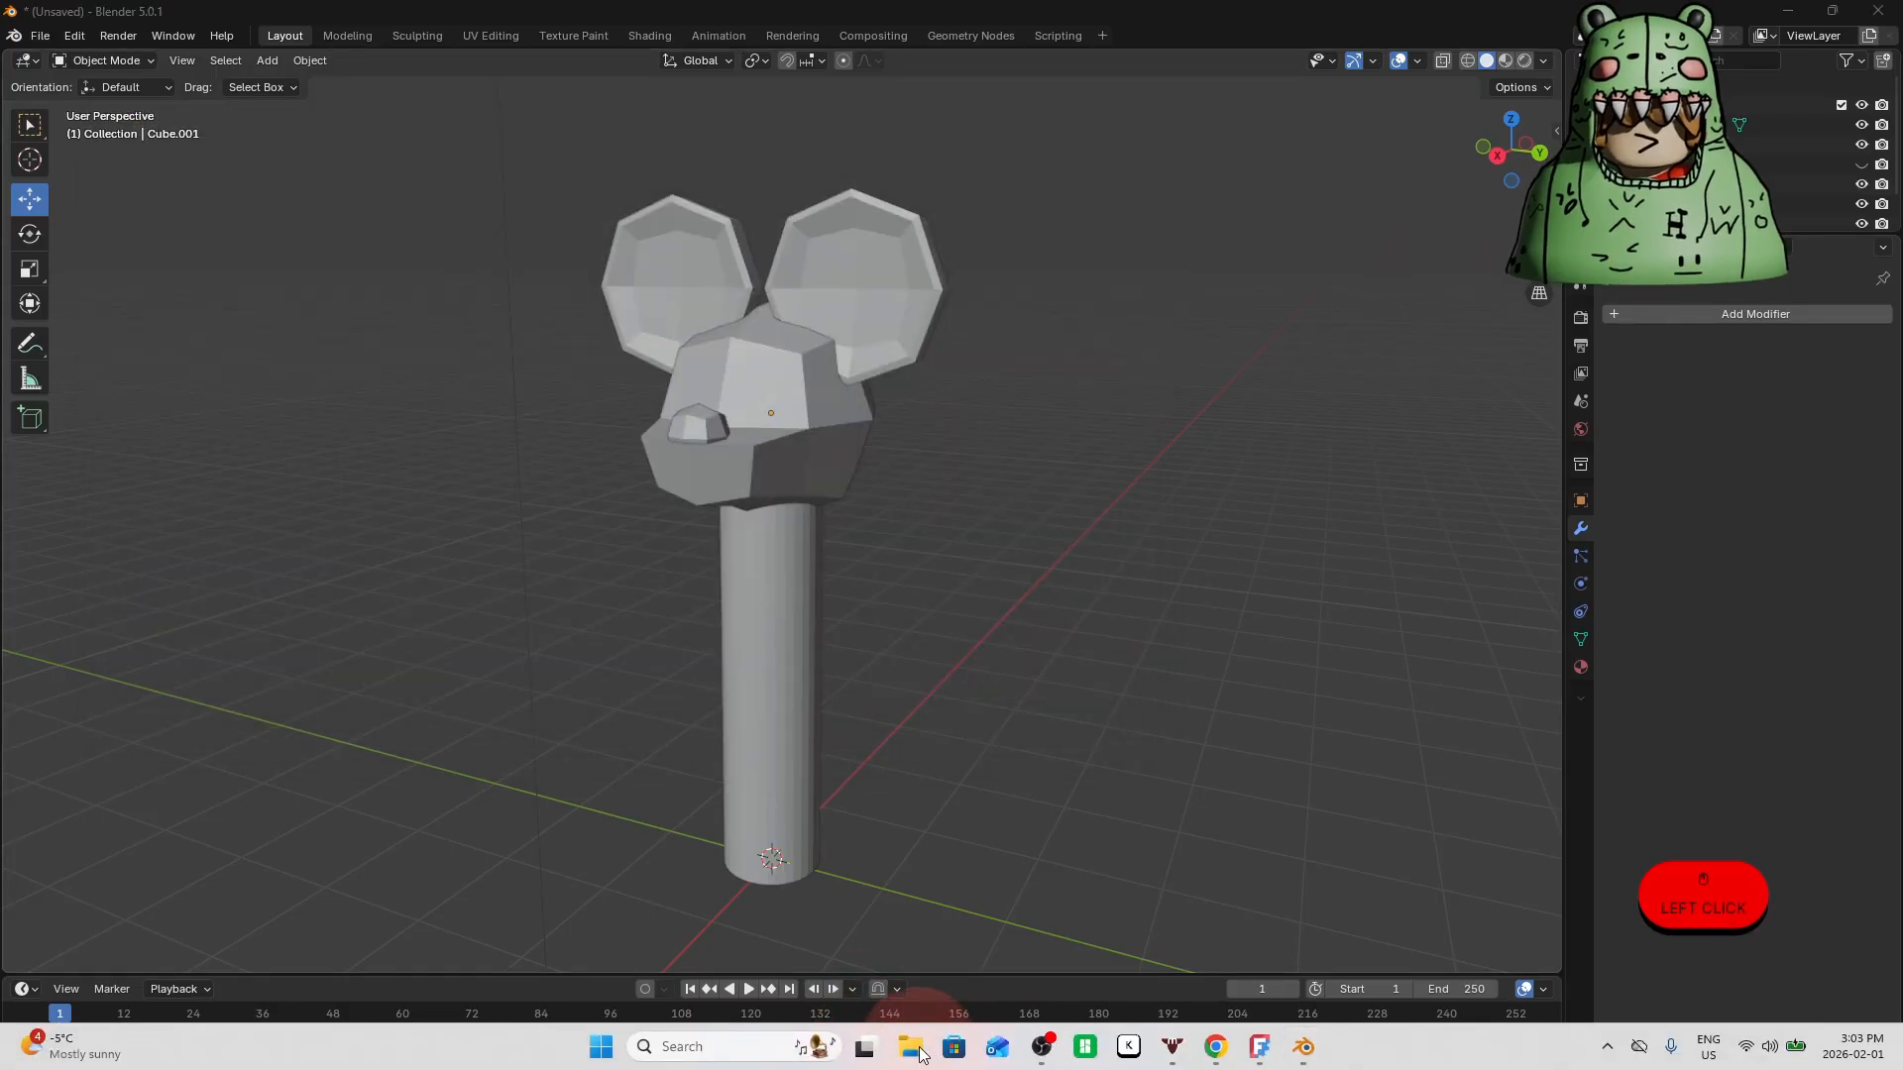
Check the Downloads folder in File Explorer for the exported ValveMouse.3mf.
left_click(918, 1051)
left_click(862, 605)
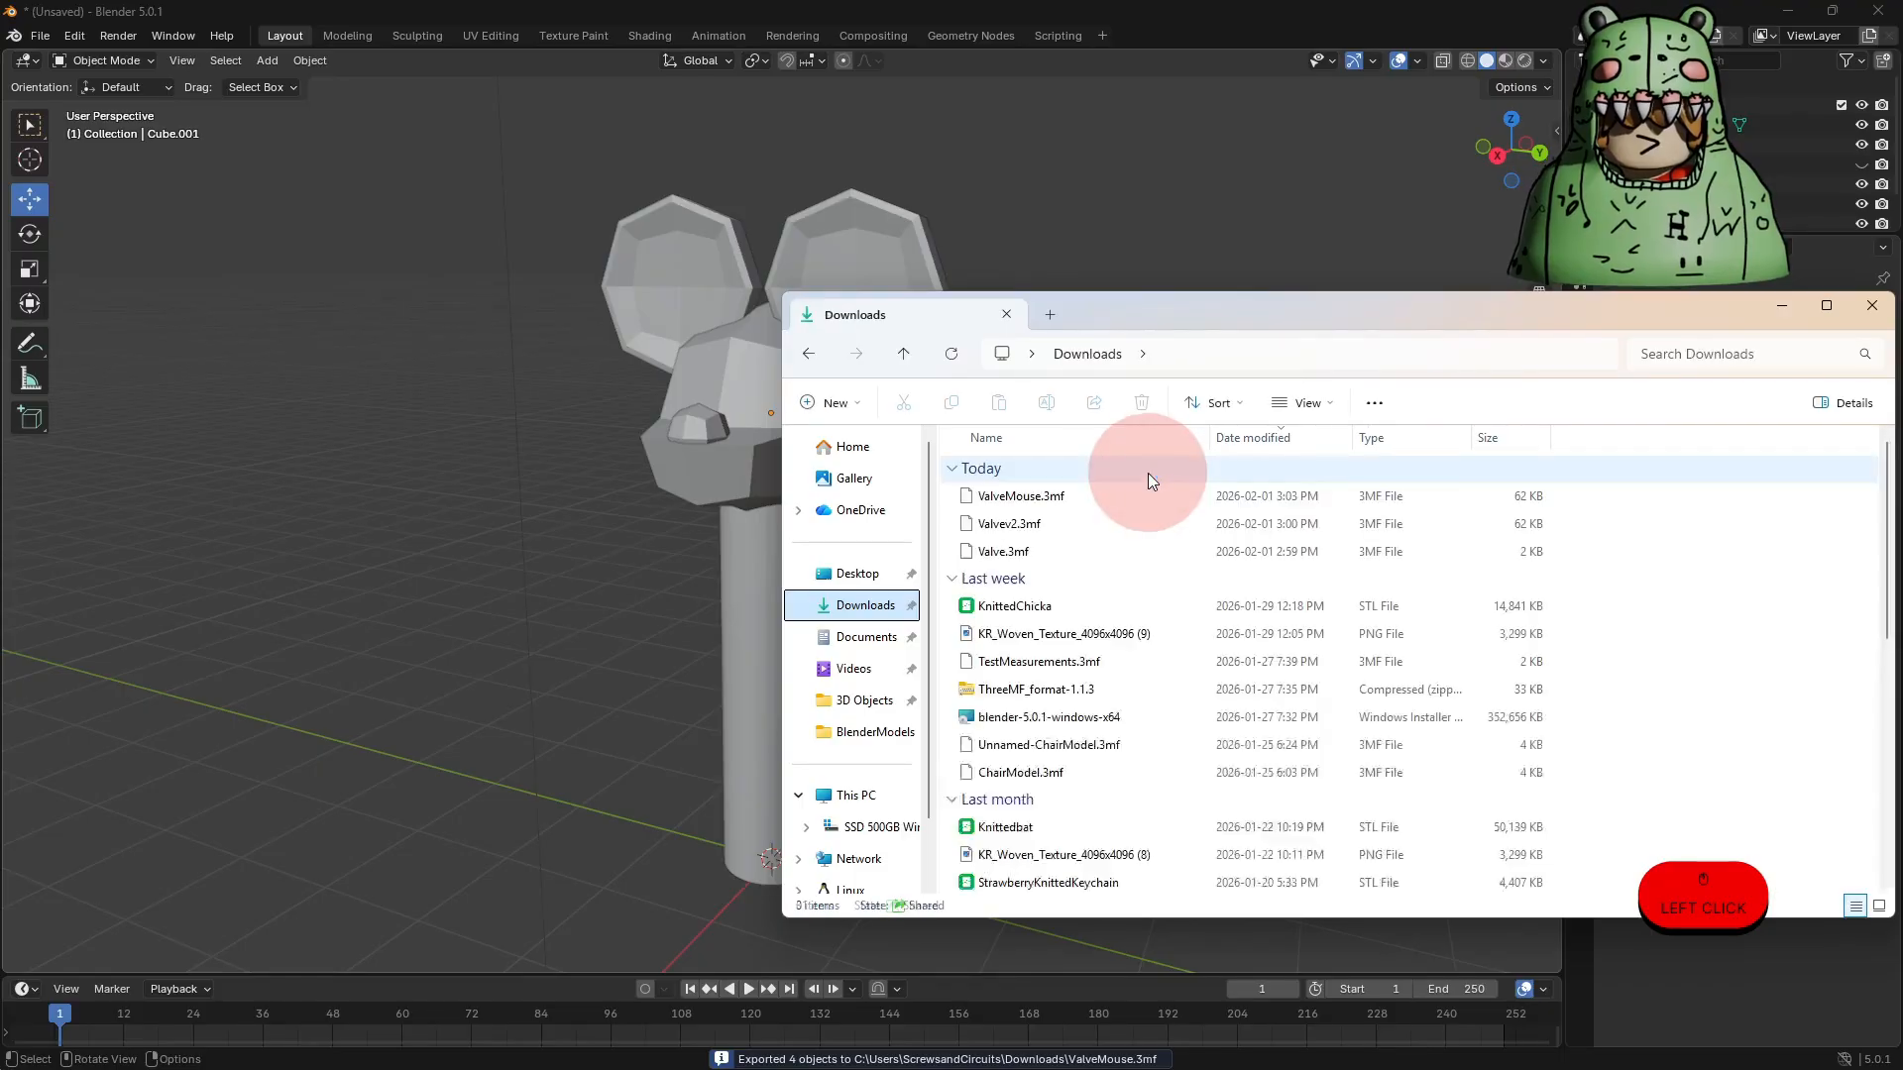
left_click(1130, 260)
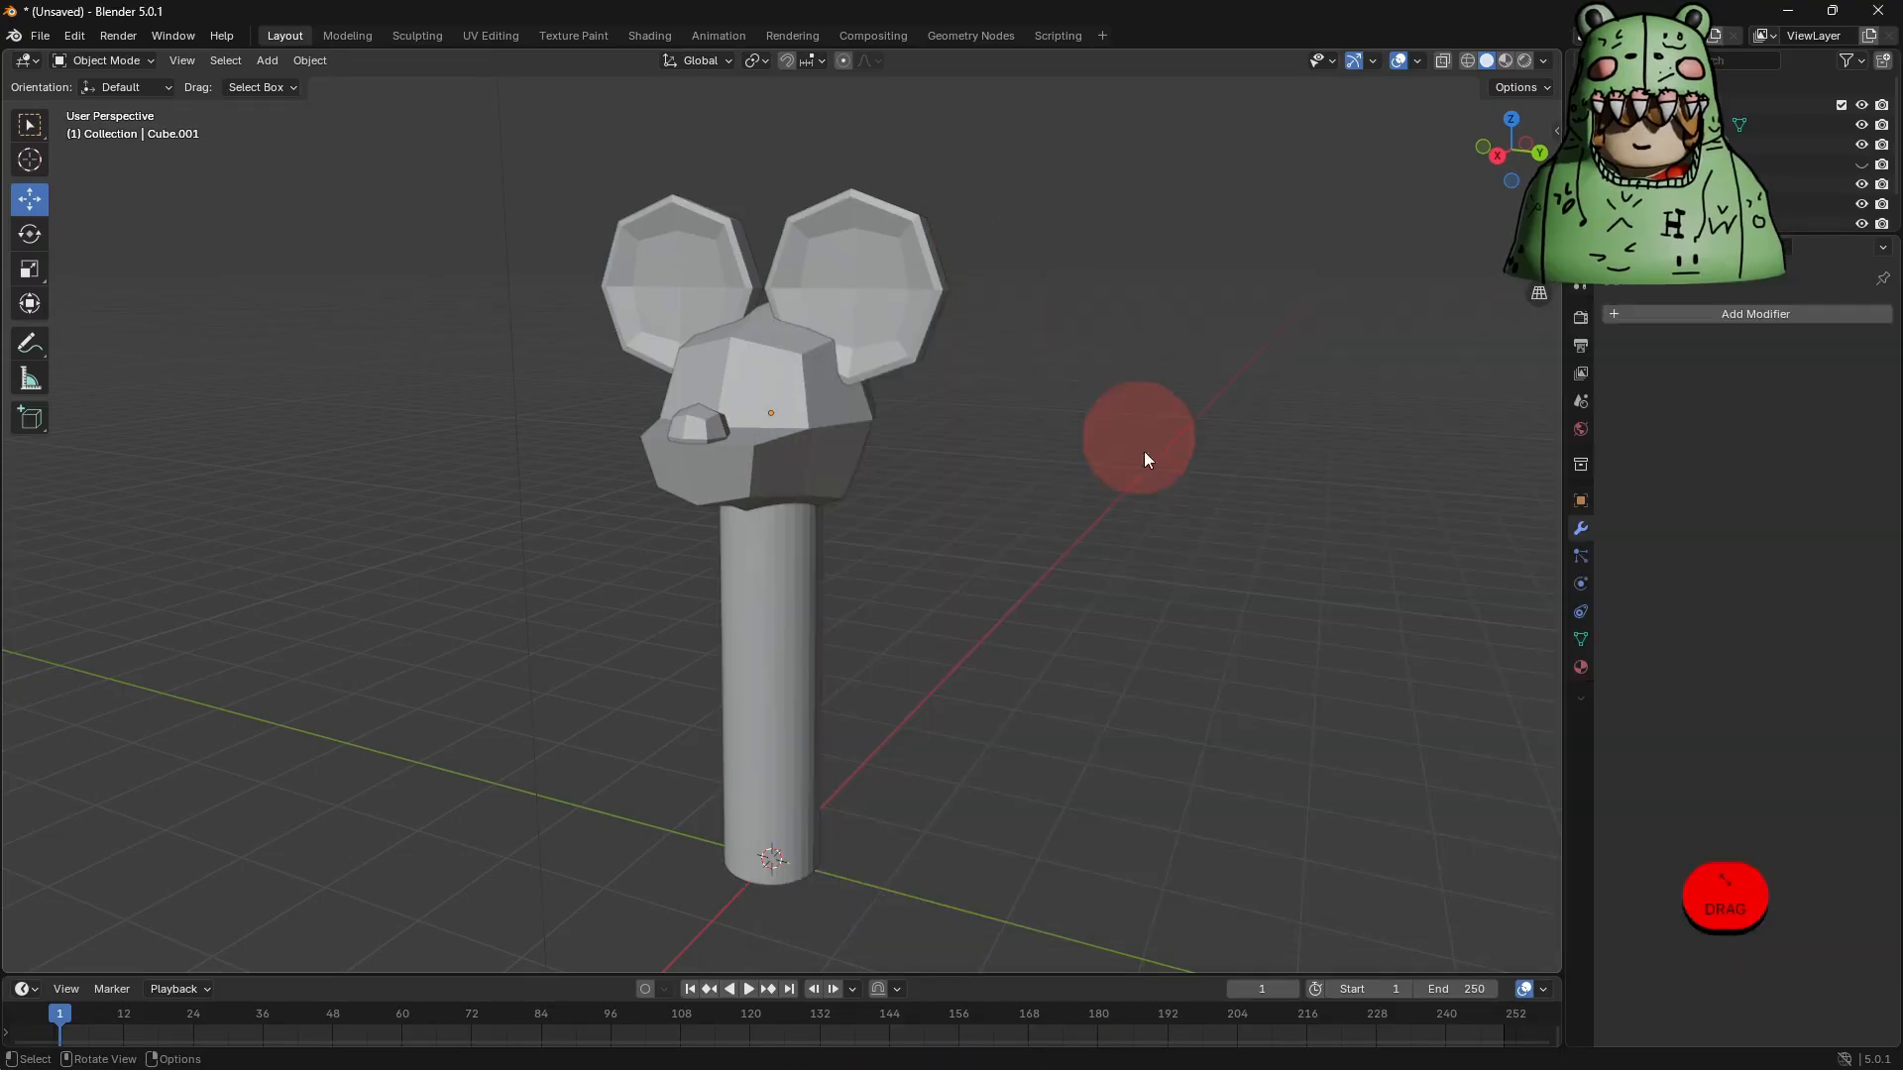
left_click(916, 1050)
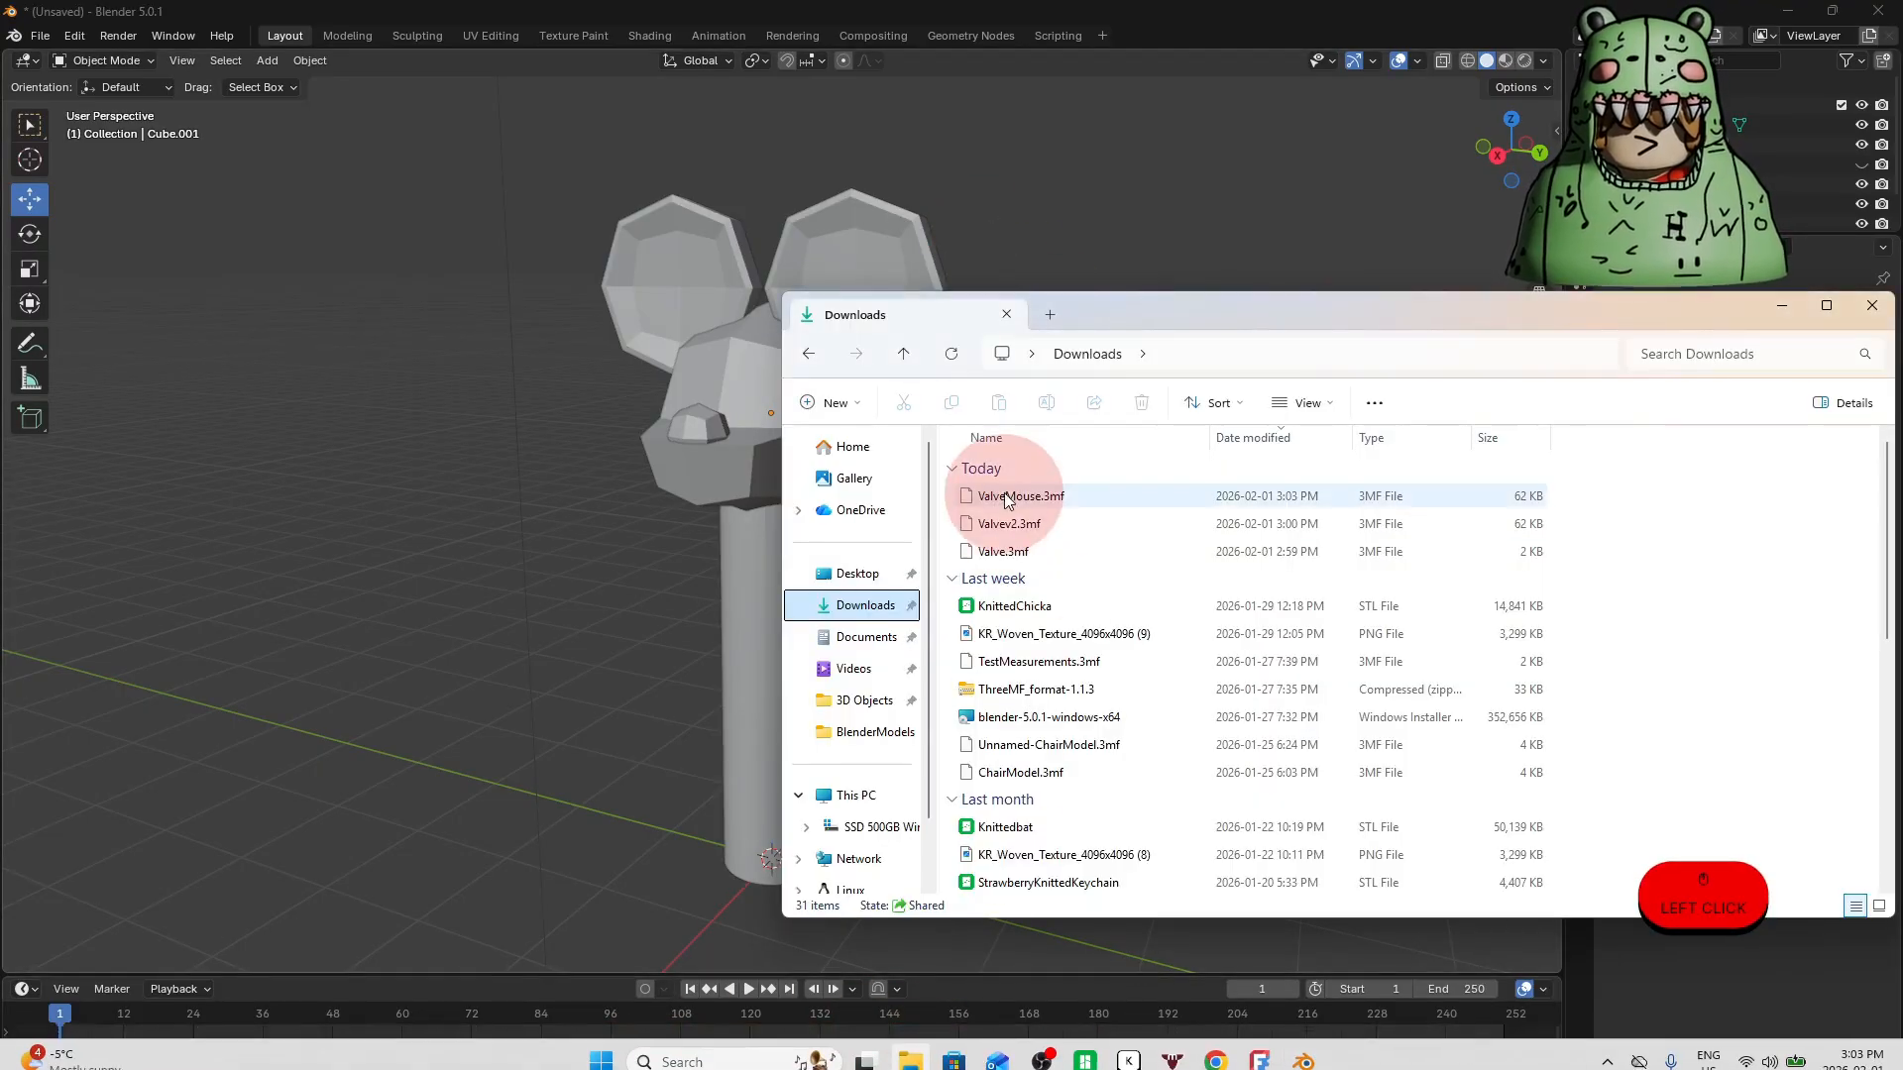
Launch Bambu Studio and move the File Explorer window out of the way.
mouse_move(982, 1031)
left_click(1087, 1049)
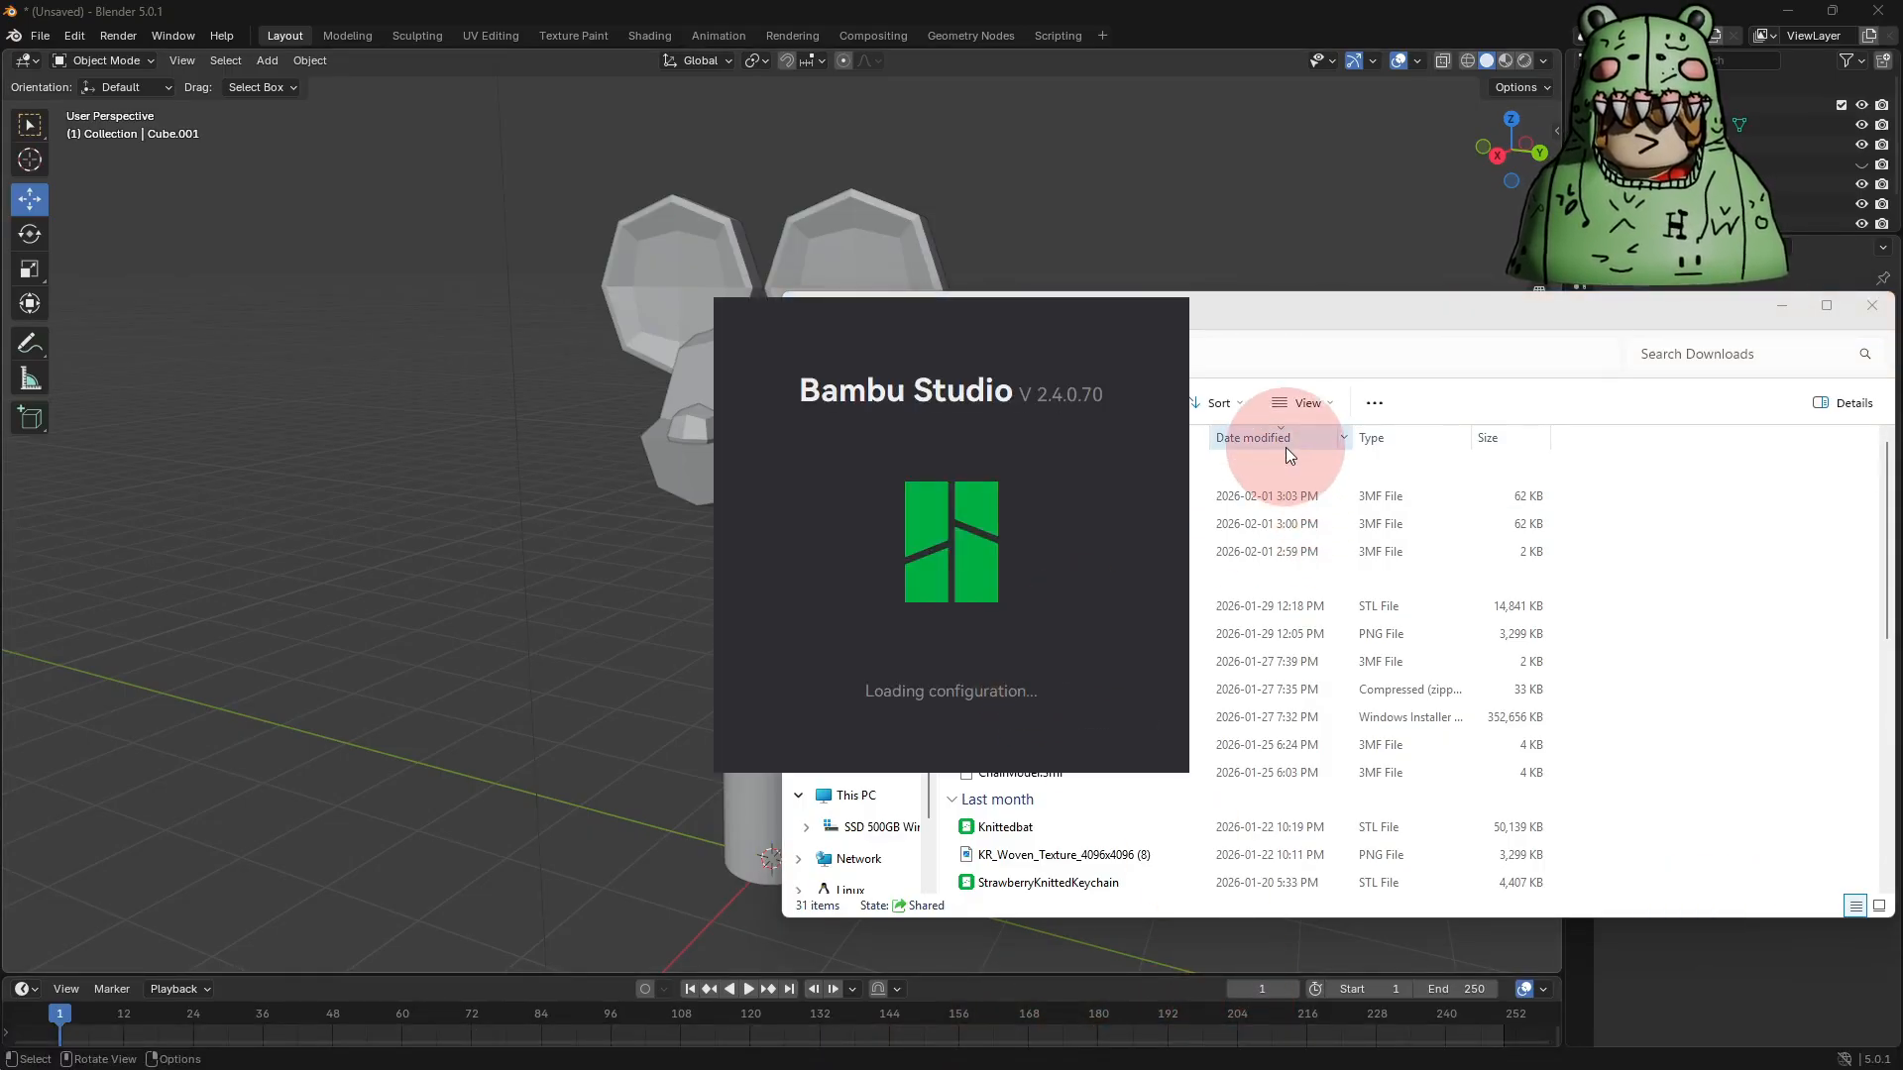
left_click_drag(1531, 315, 1322, 283)
left_click(1566, 282)
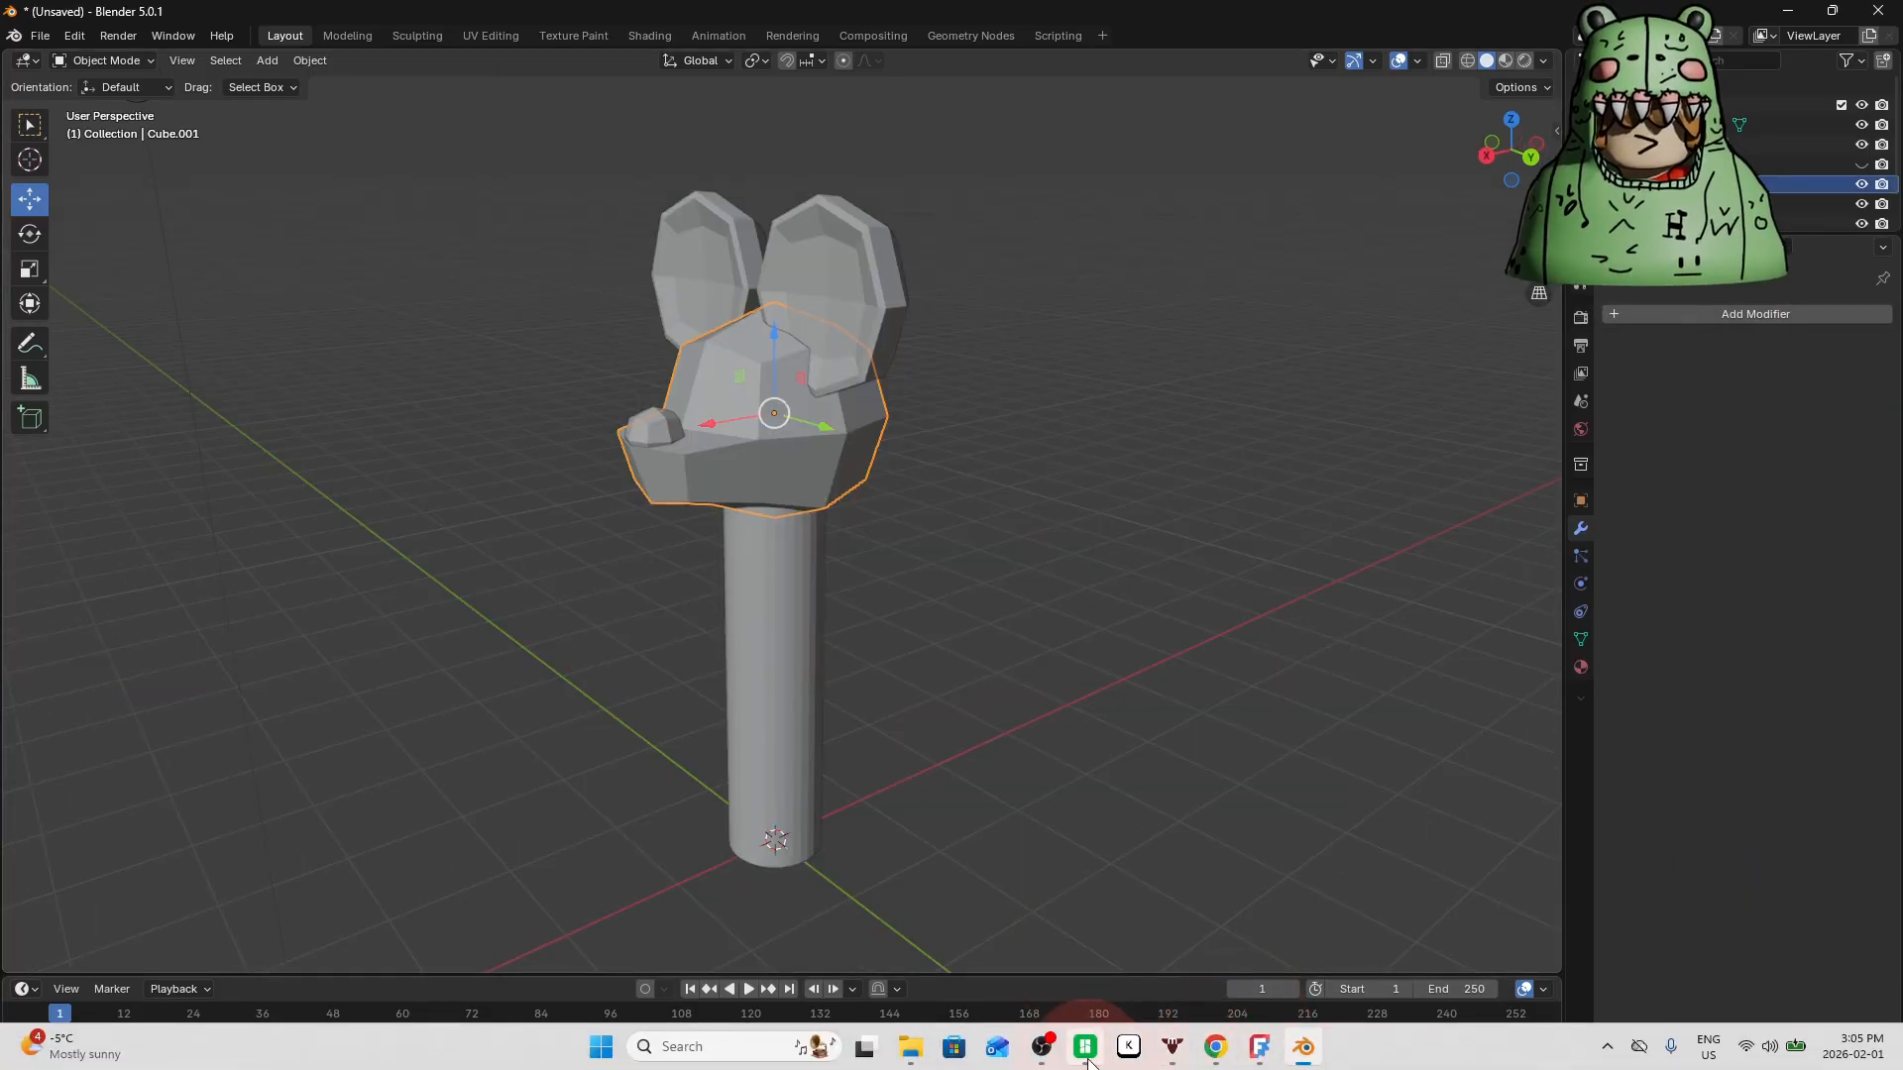
Switch to Bambu Studio, dismiss the new-version notice and open the Prepare workspace.
left_click(1085, 1051)
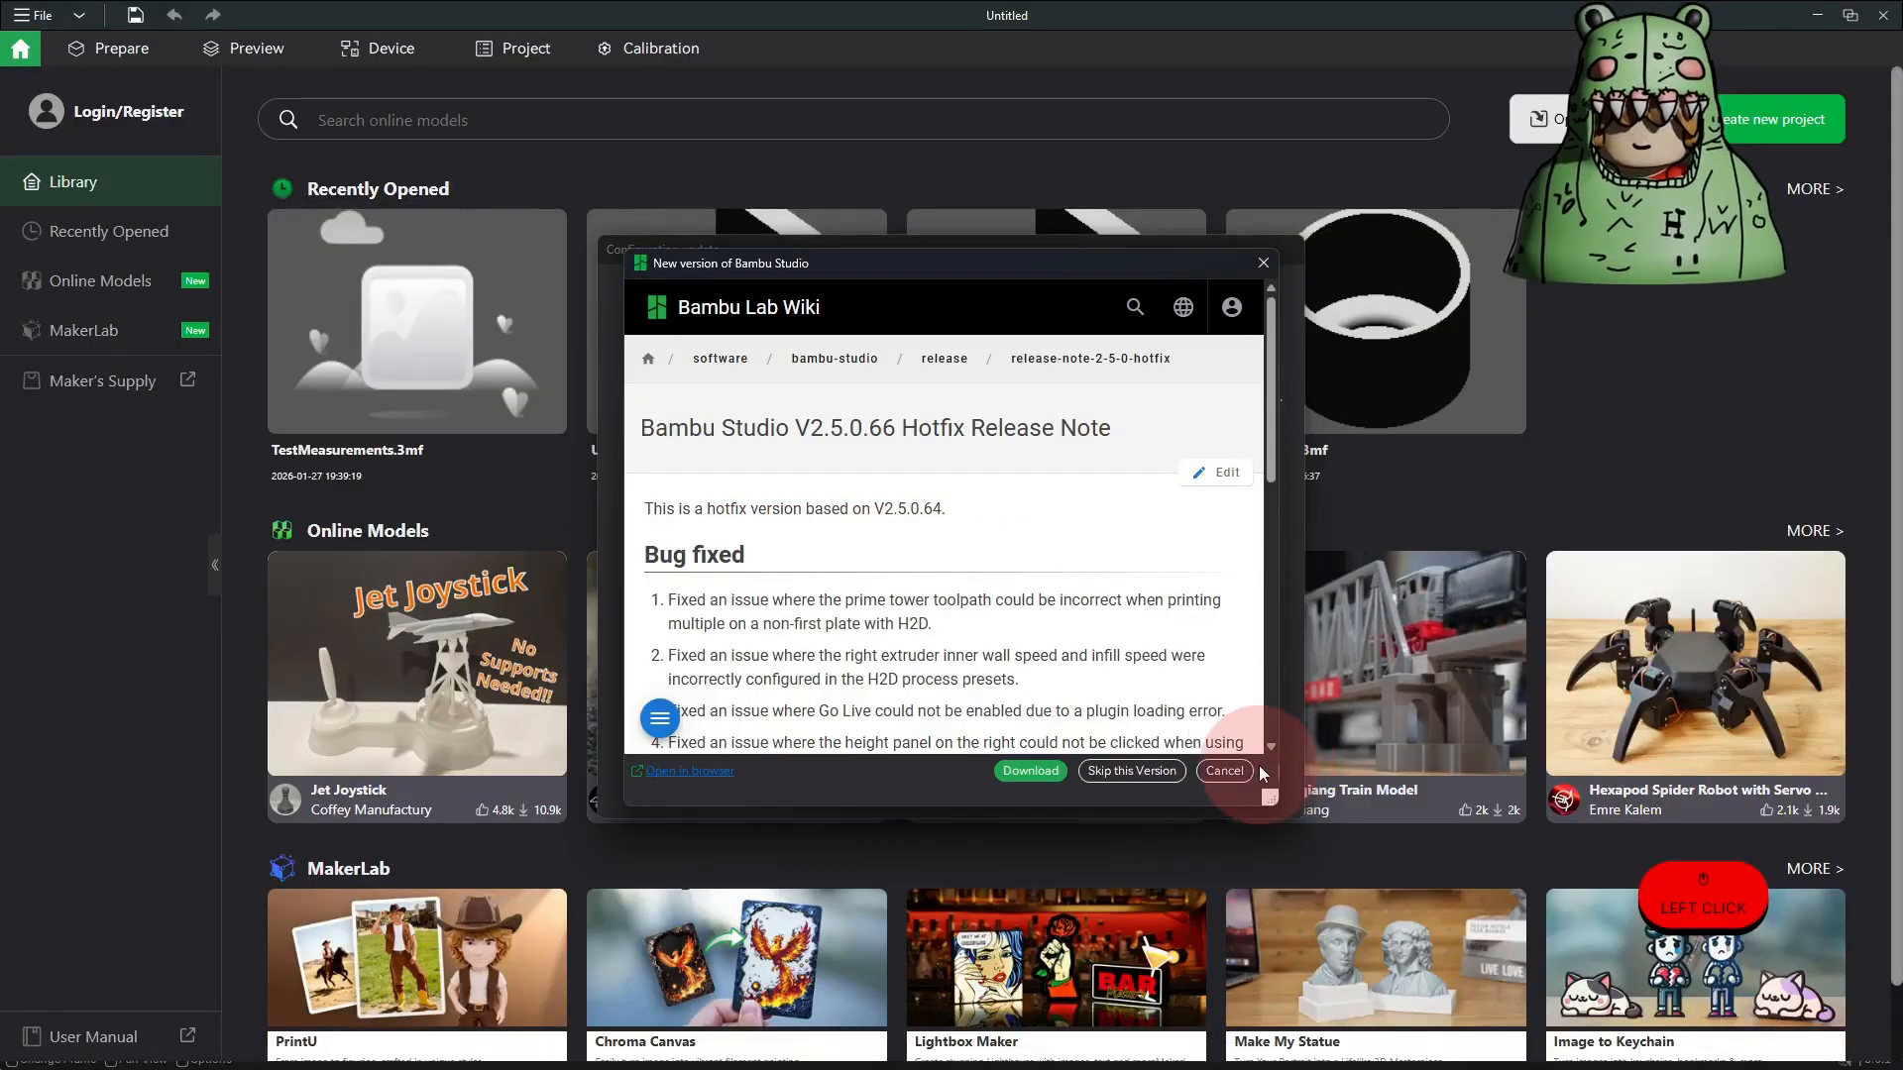
left_click(1241, 774)
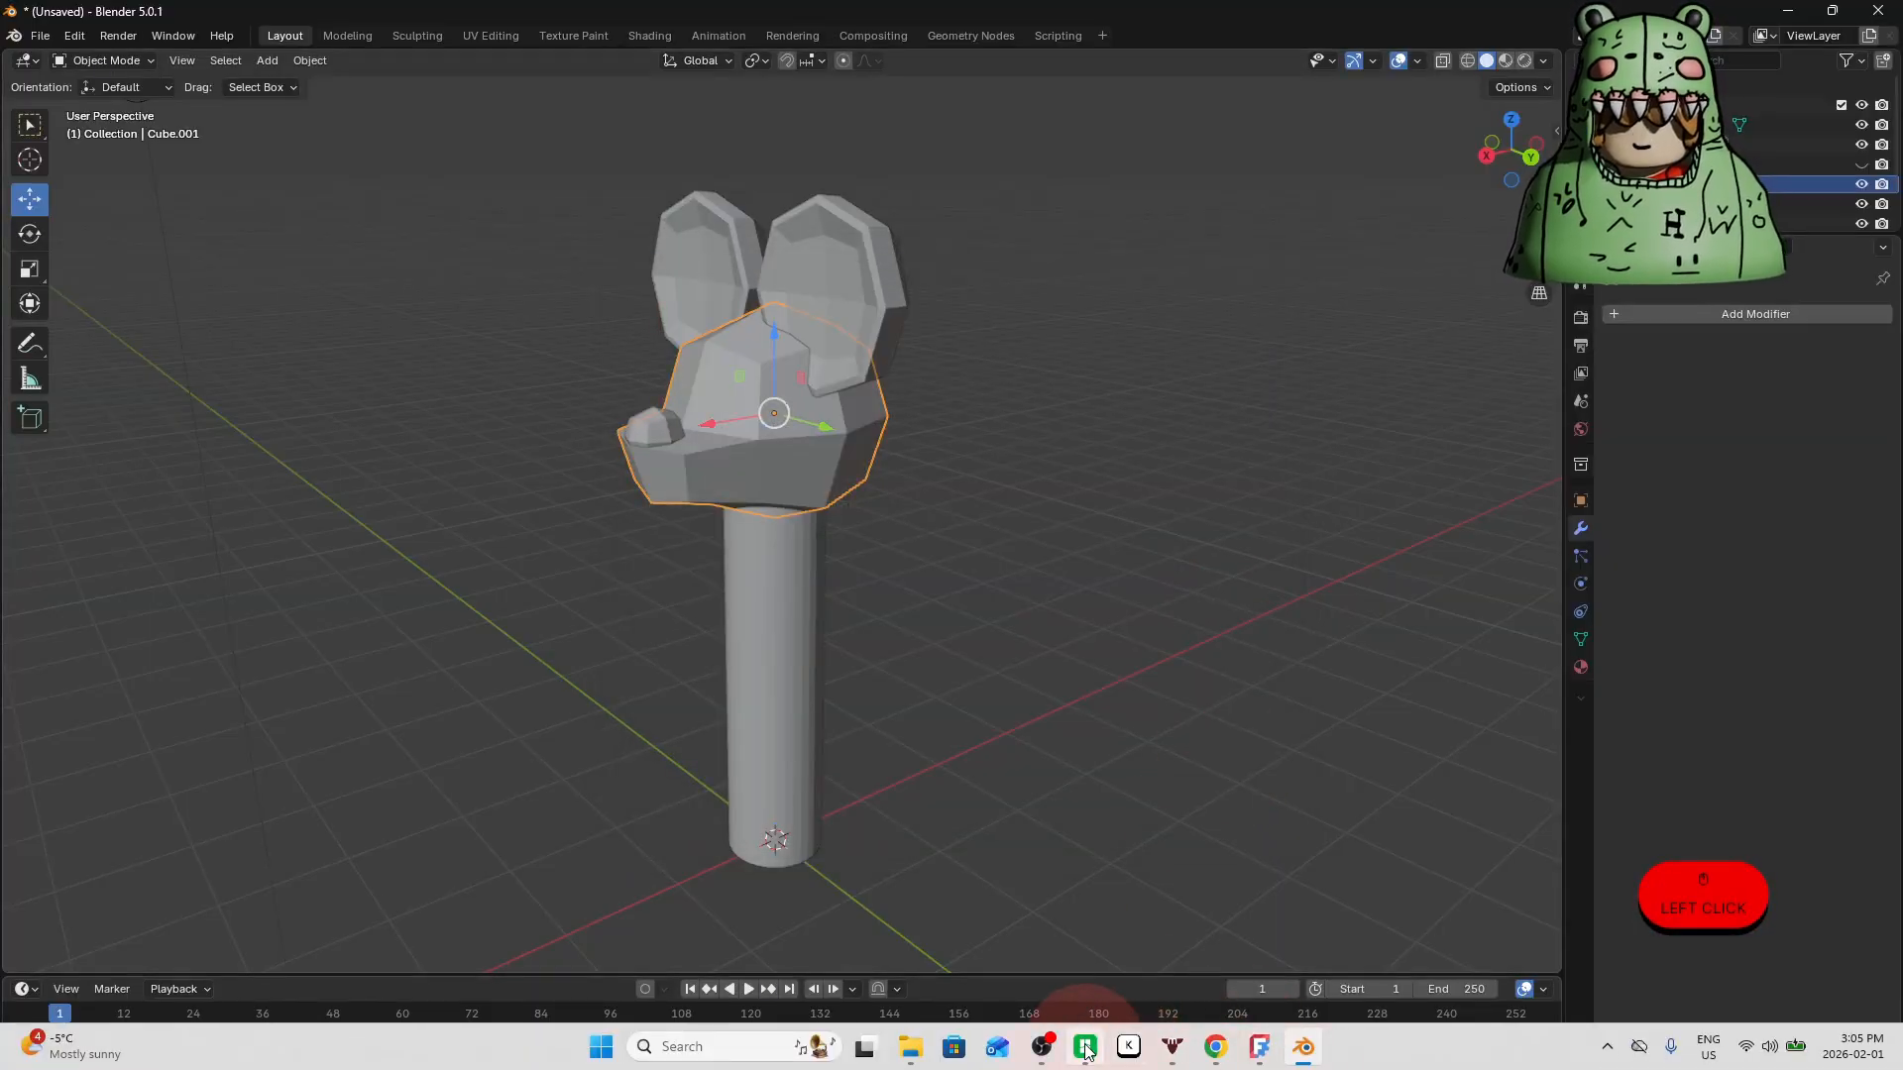
left_click(1085, 1049)
left_click(1239, 773)
left_click(99, 61)
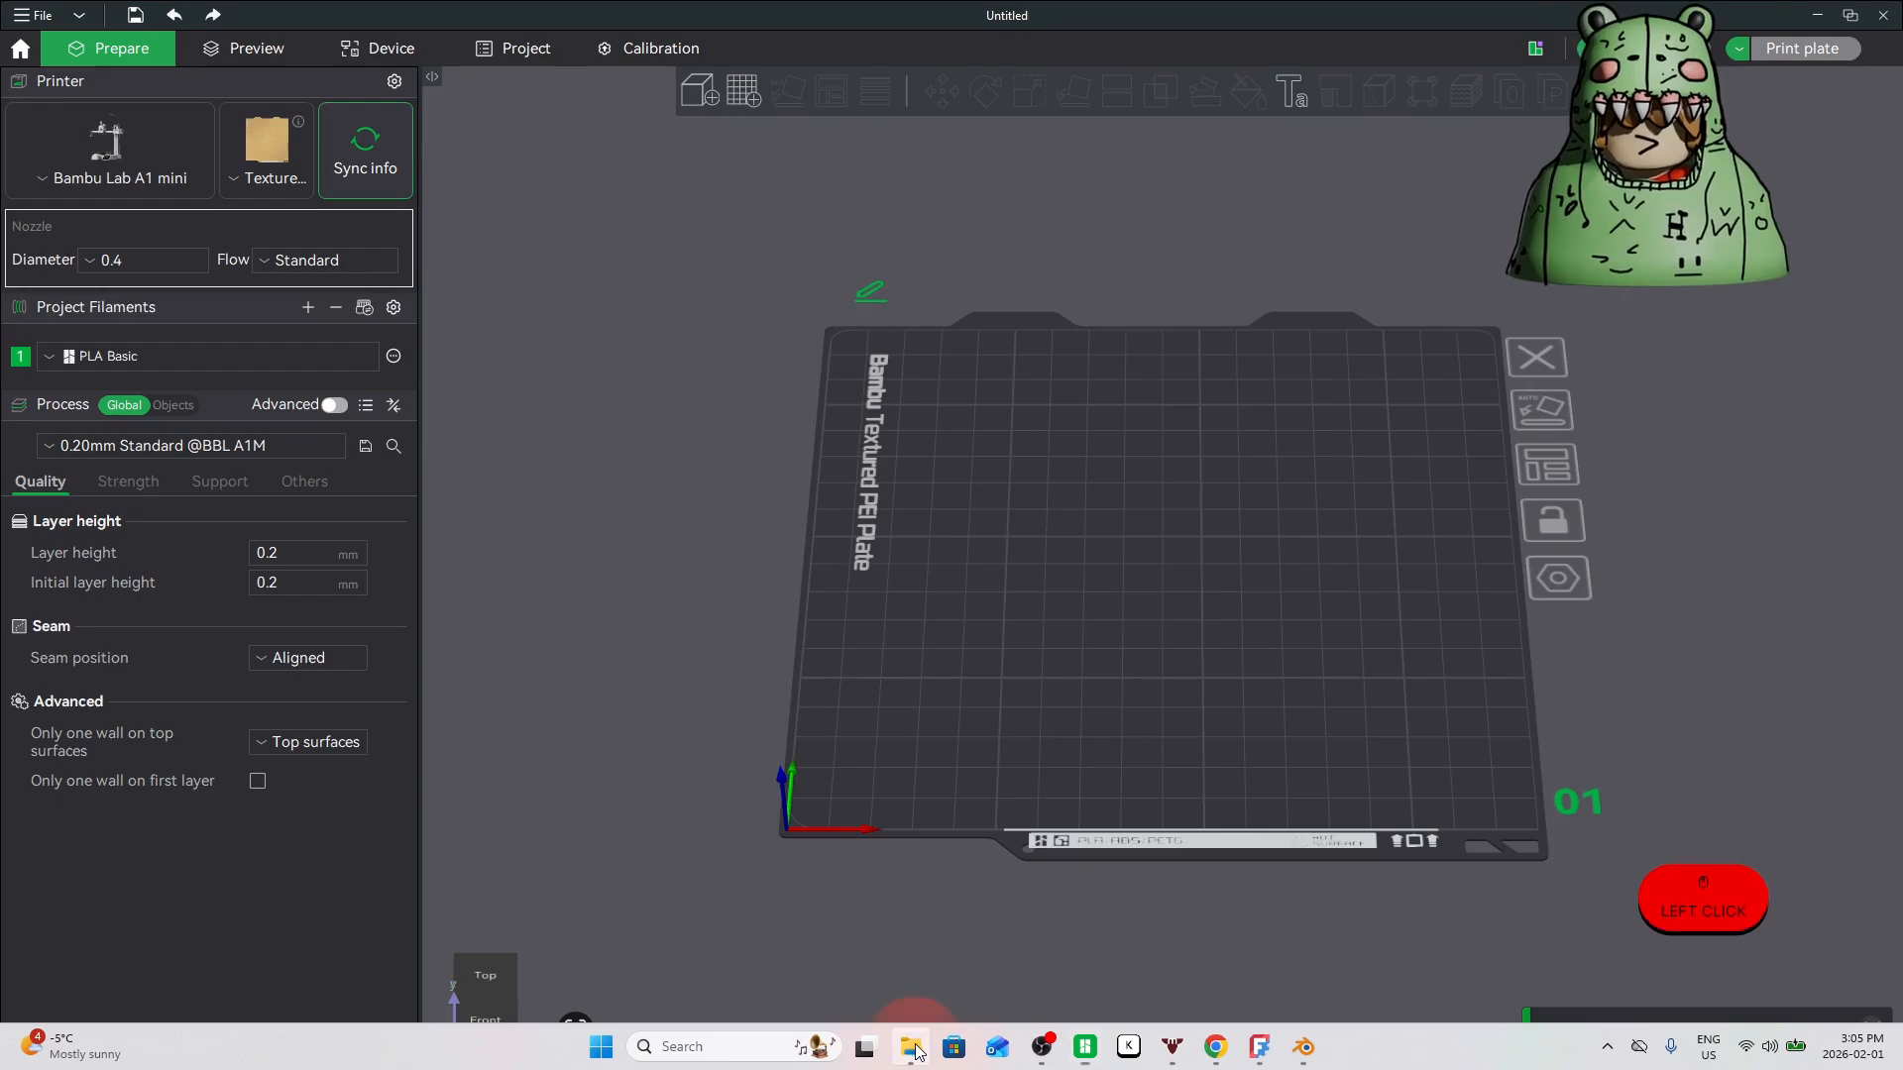
Load ValveMouse.3mf from Downloads onto the build plate as a single object with multiple parts.
left_click(913, 1049)
left_click_drag(936, 288, 1743, 391)
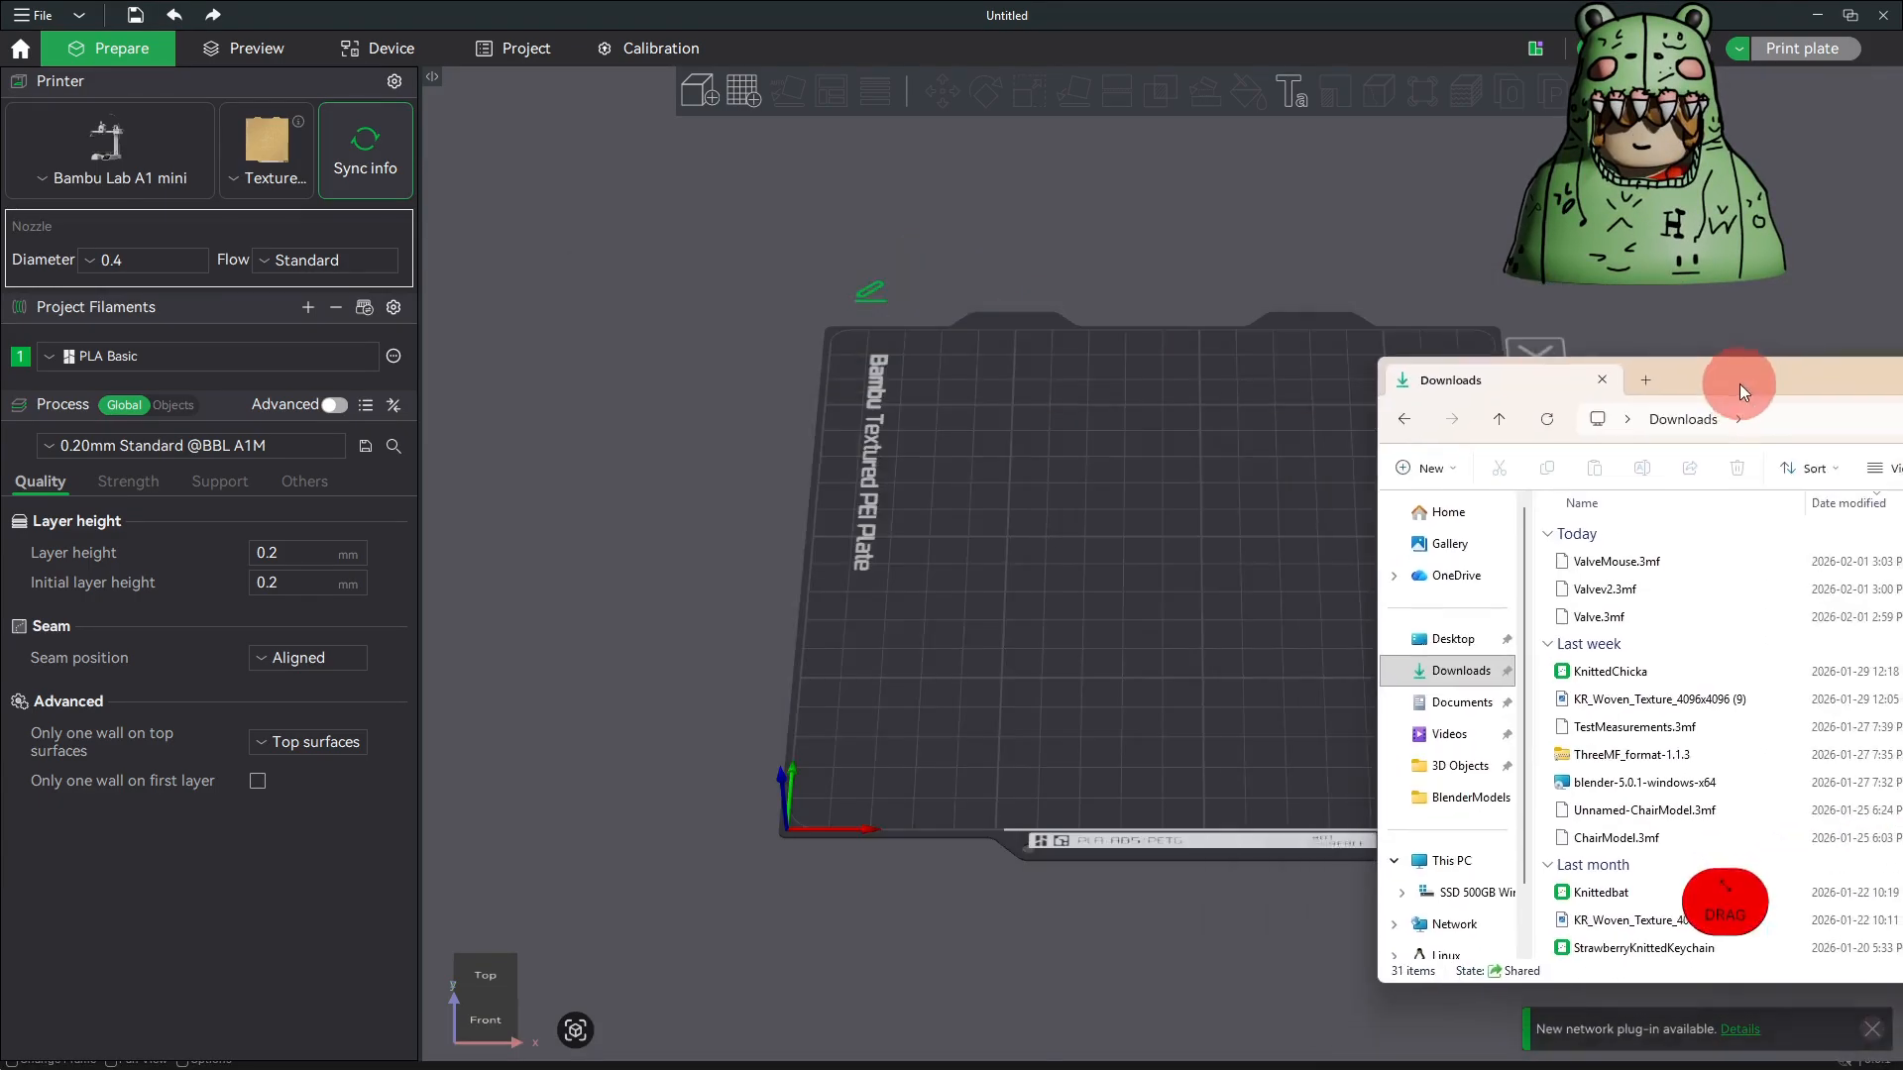
left_click_drag(1678, 559, 1625, 565)
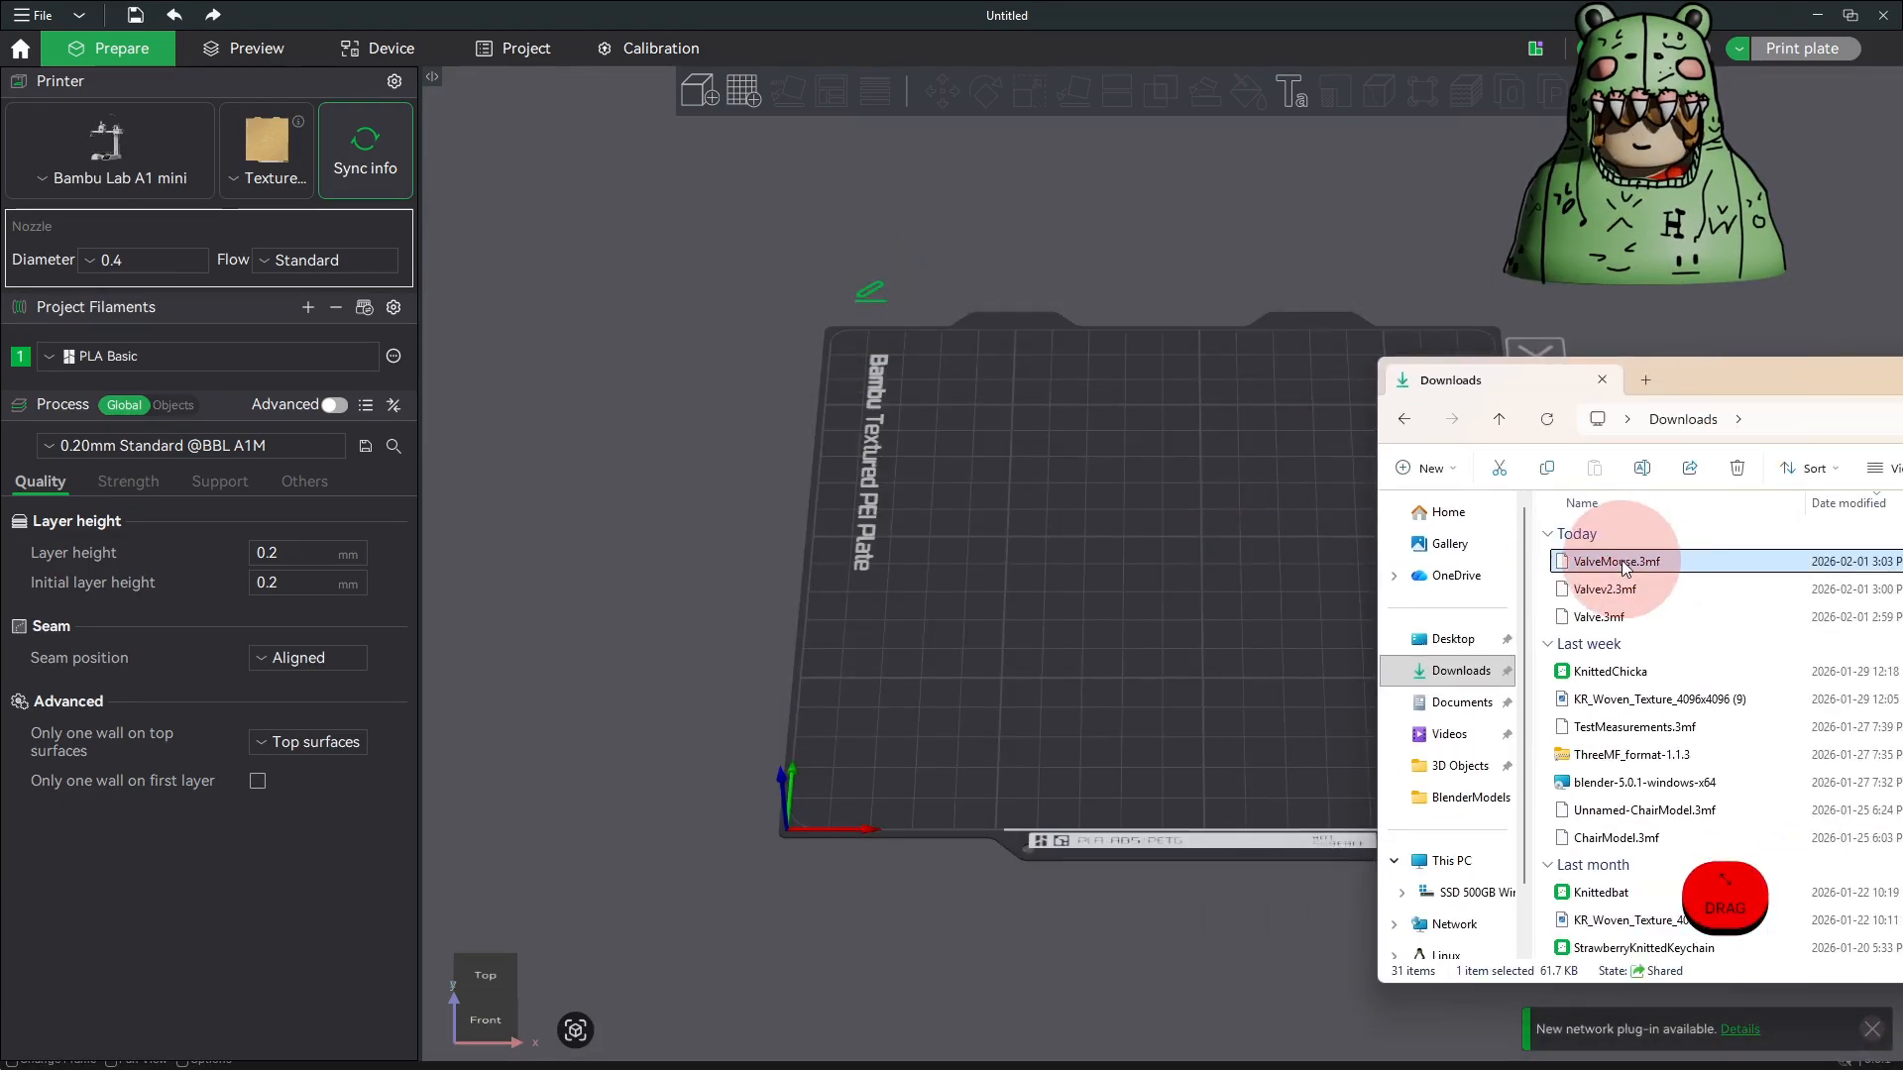
left_click_drag(1224, 553, 1215, 539)
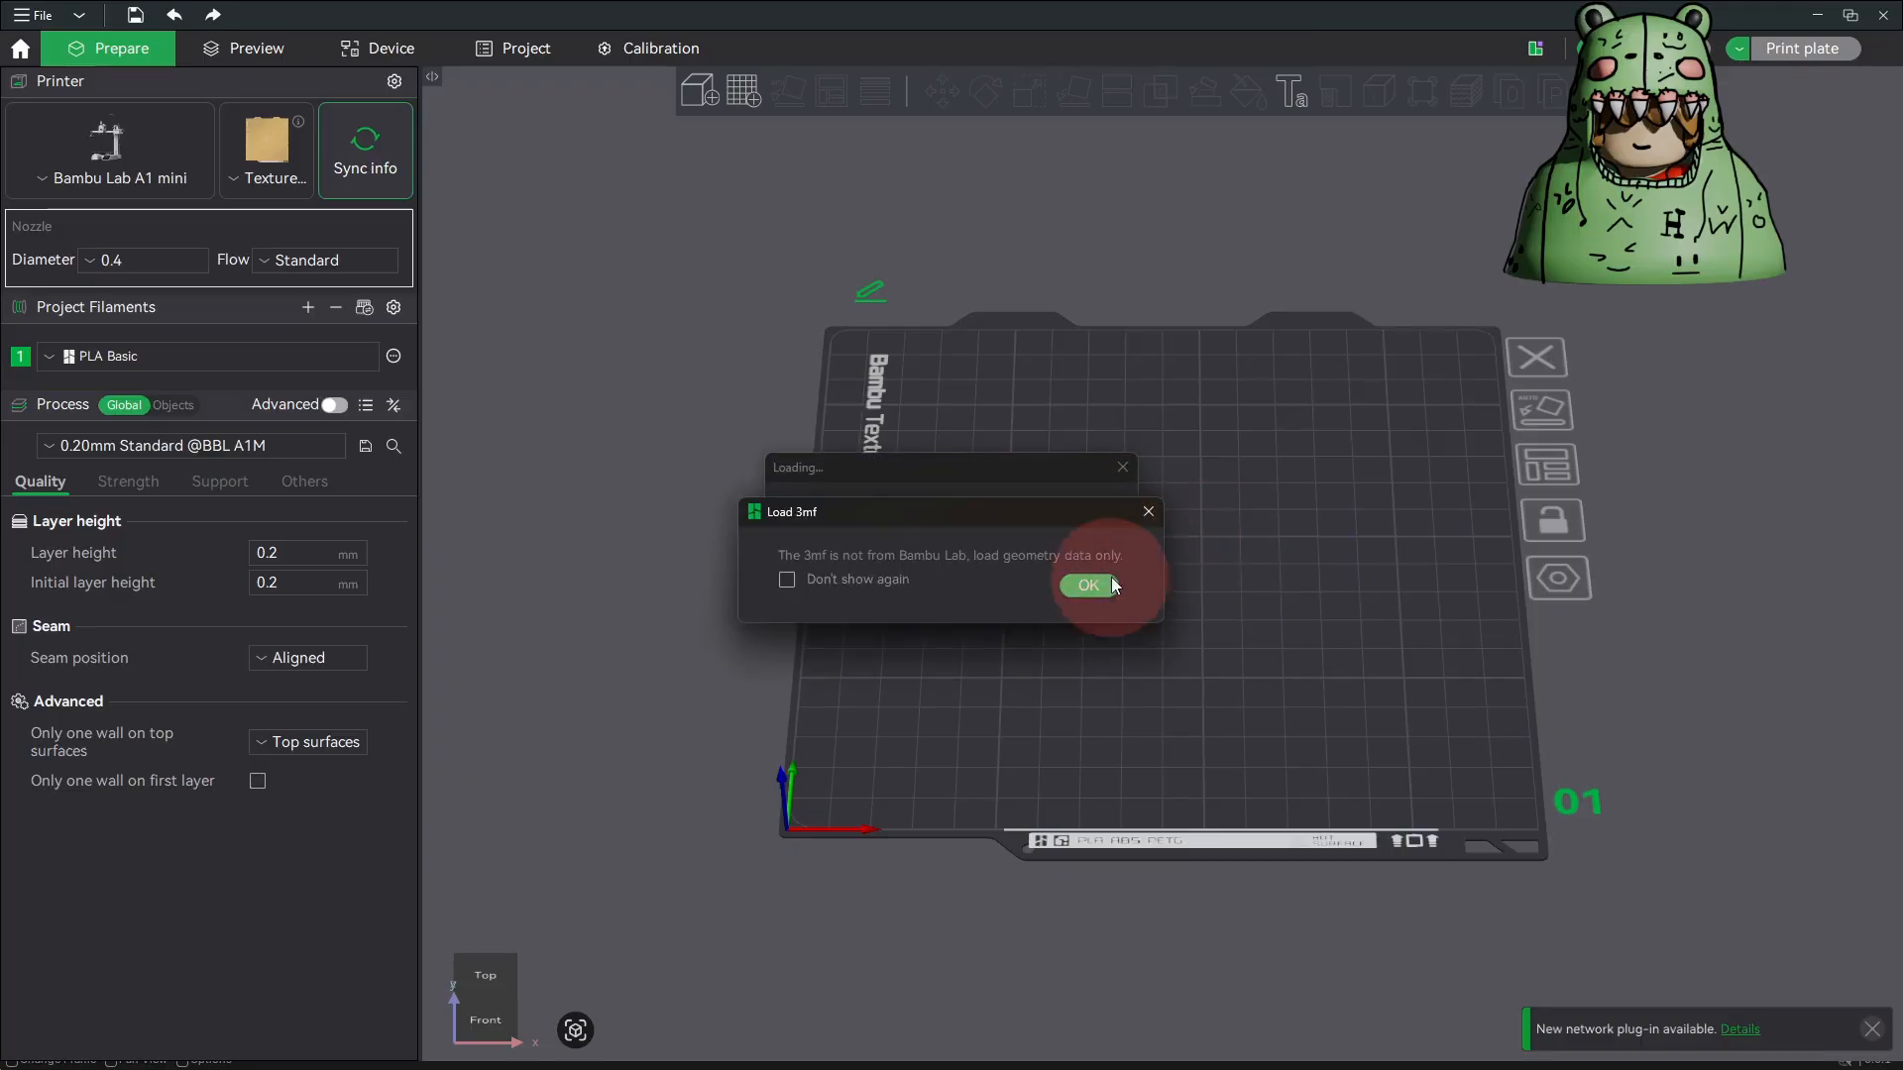
left_click(1088, 587)
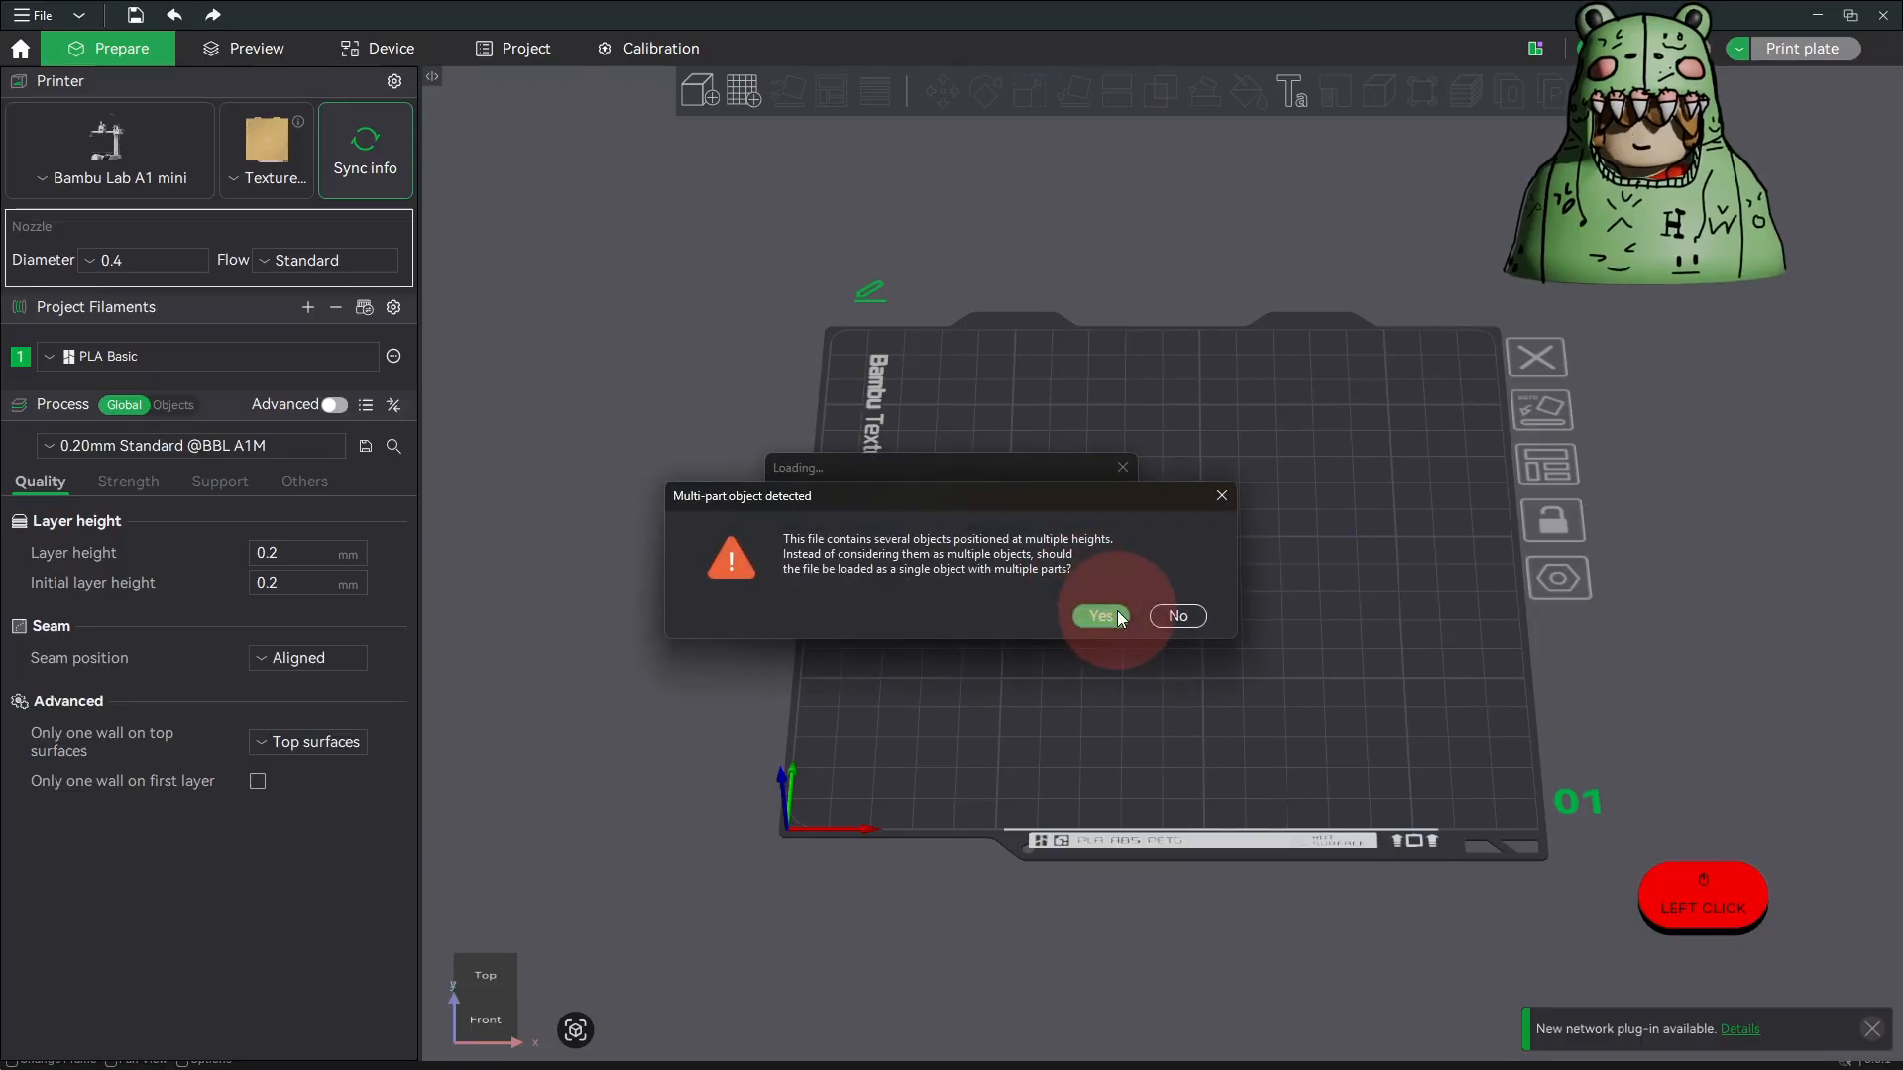
left_click(1109, 616)
Examine the imported mouse model on the build plate from several angles and distances.
left_click_drag(1435, 628, 1086, 773)
scroll(1285, 399, "up", 4)
scroll(1288, 426, "up", 5)
scroll(1258, 429, "up", 4)
scroll(1257, 429, "down", 4)
scroll(1297, 543, "down", 4)
scroll(1302, 557, "down", 2)
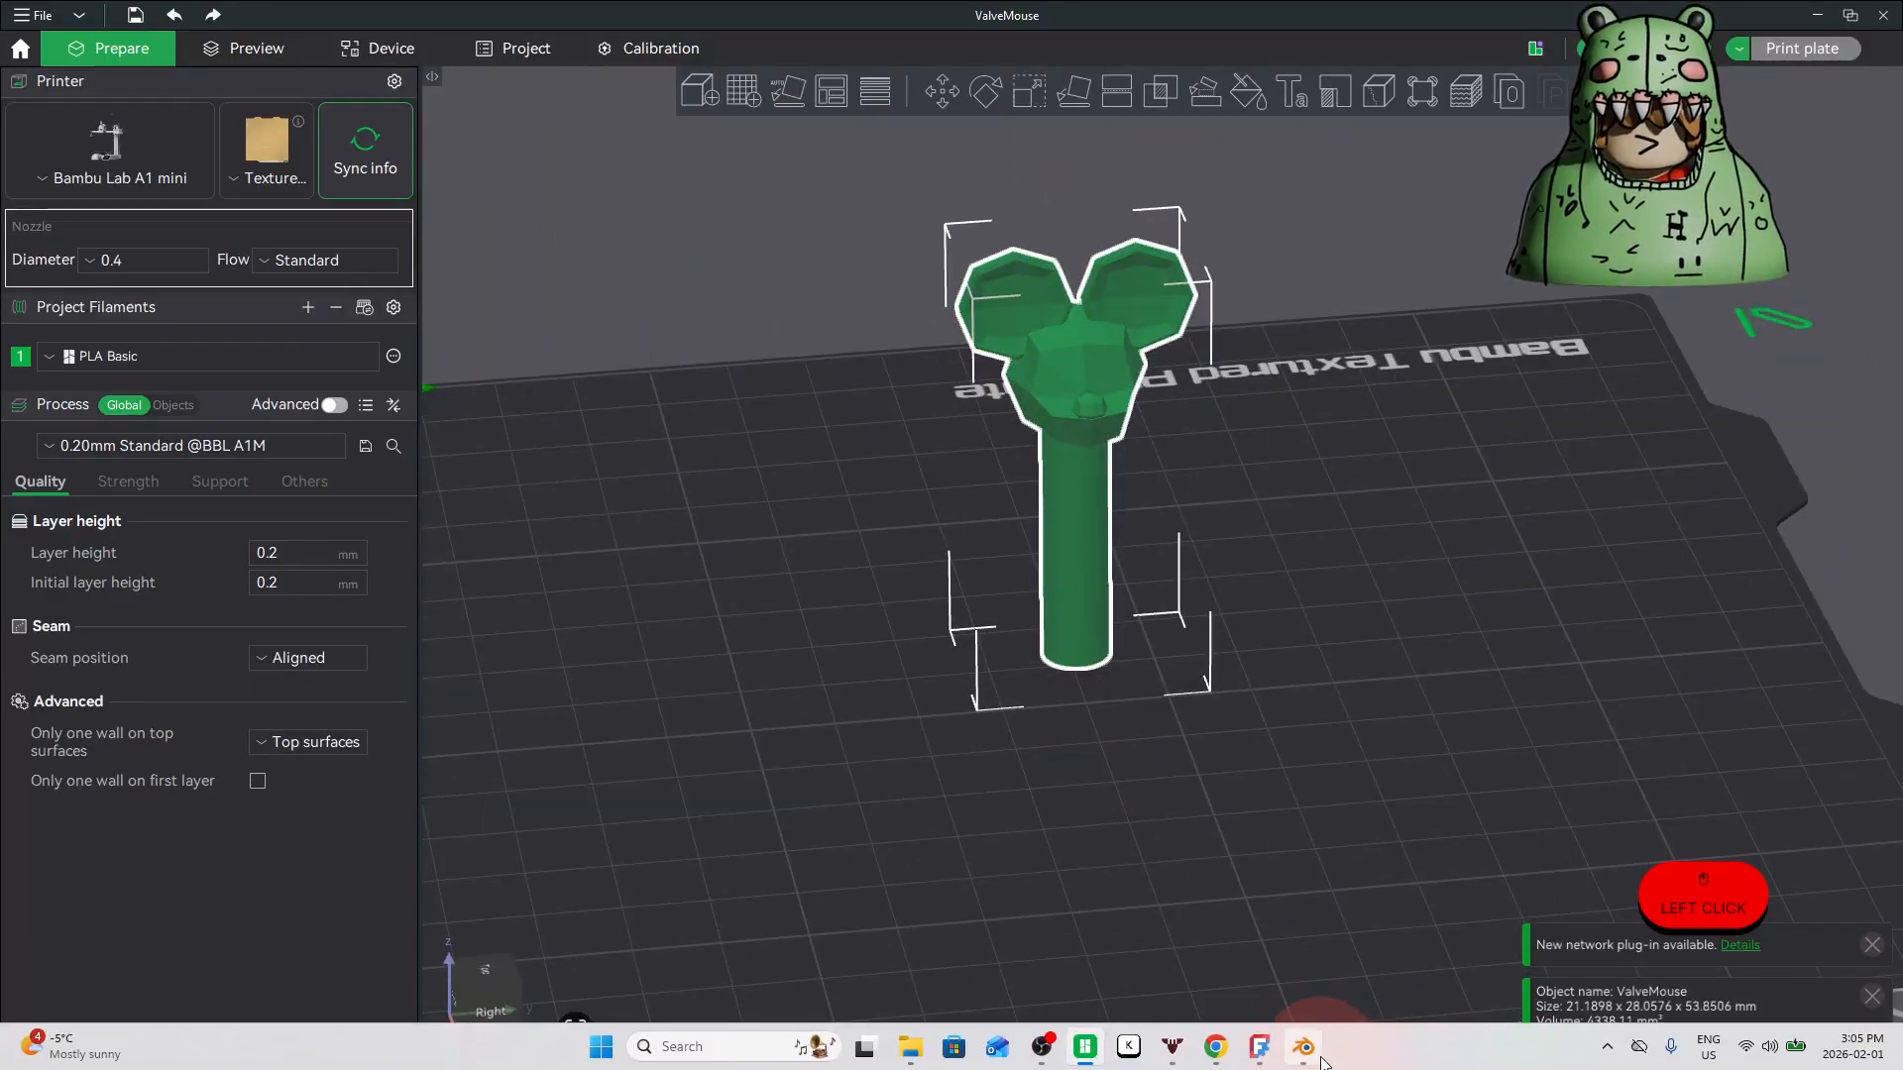
Switch to Blender and add a Catmull-Clark Subdivision modifier to the head mesh.
mouse_move(1314, 1055)
left_click(1277, 955)
middle_click_drag(860, 456, 1168, 579)
scroll(967, 483, "up", 2)
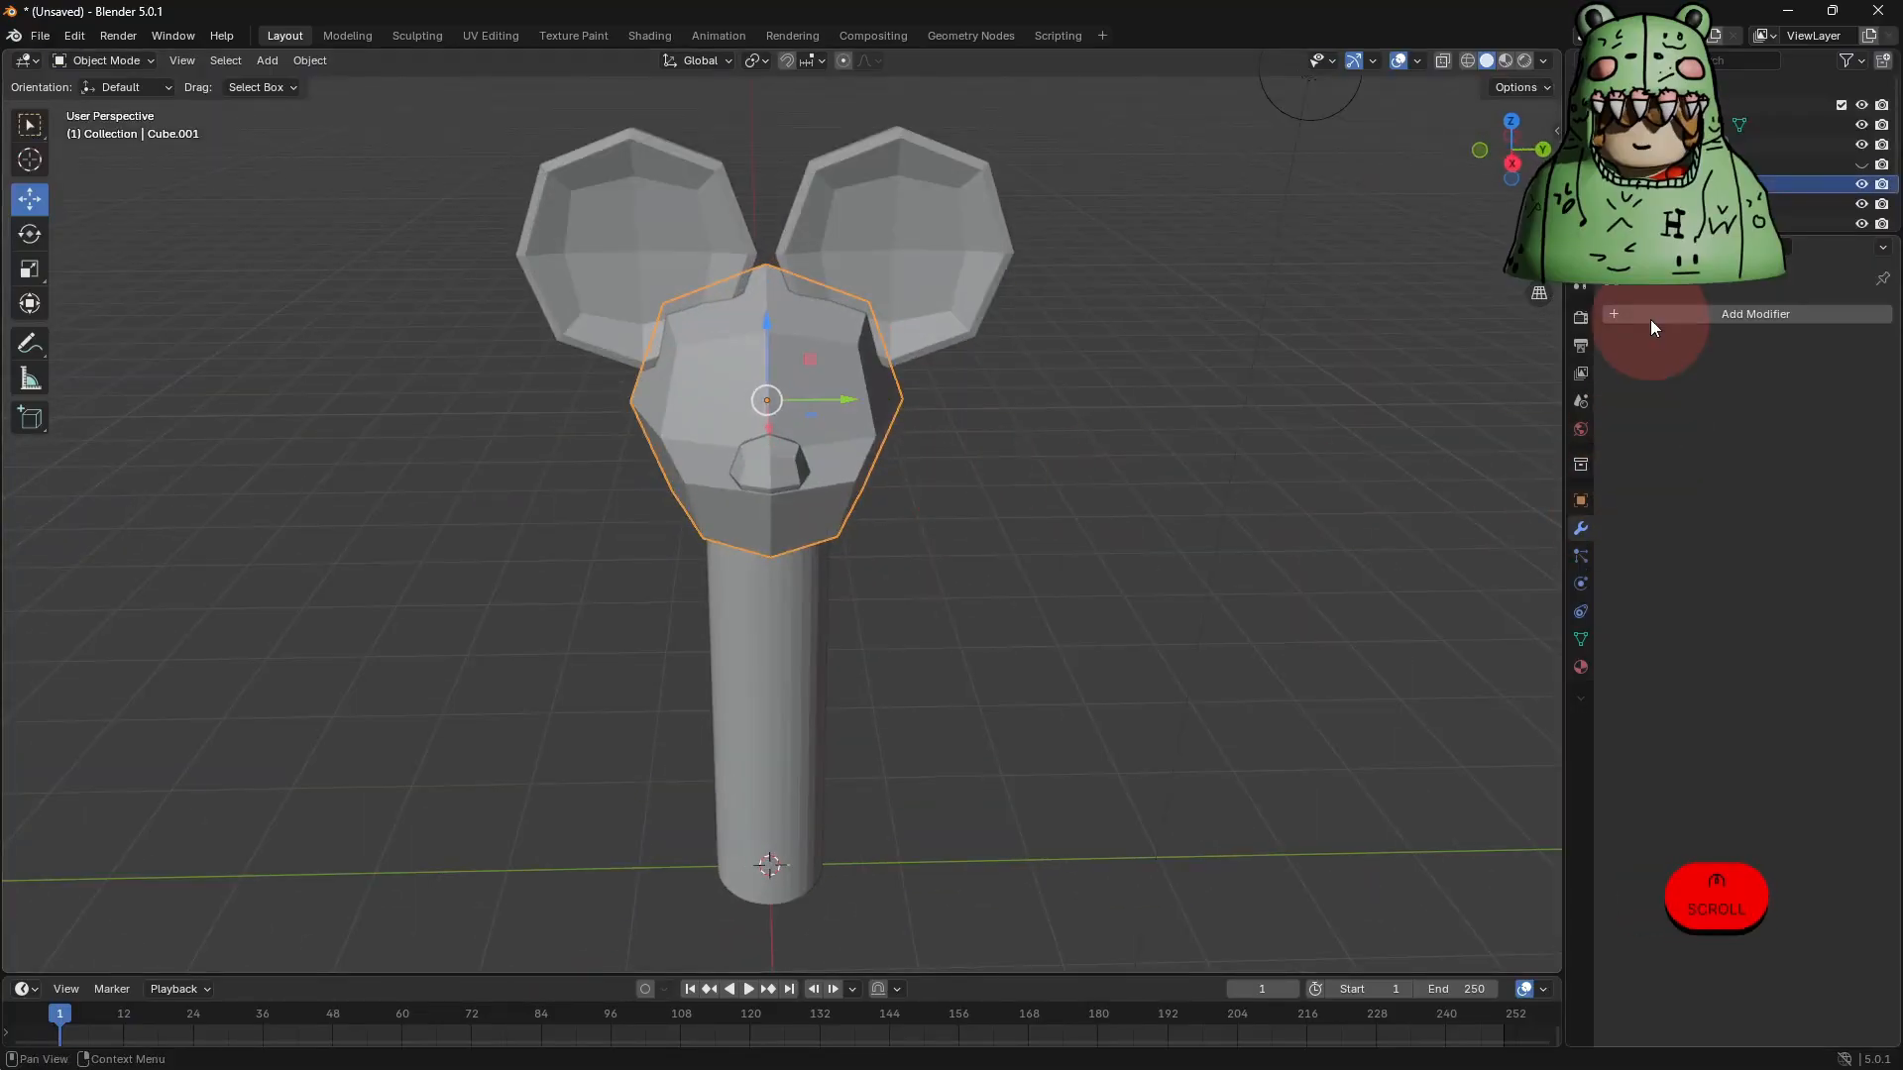
left_click(1759, 318)
left_click(1563, 362)
Set the head's Subdivision viewport level to 3.
middle_click_drag(833, 436, 1002, 520)
scroll(1002, 519, "up", 2)
left_click(1017, 417)
left_click(857, 339)
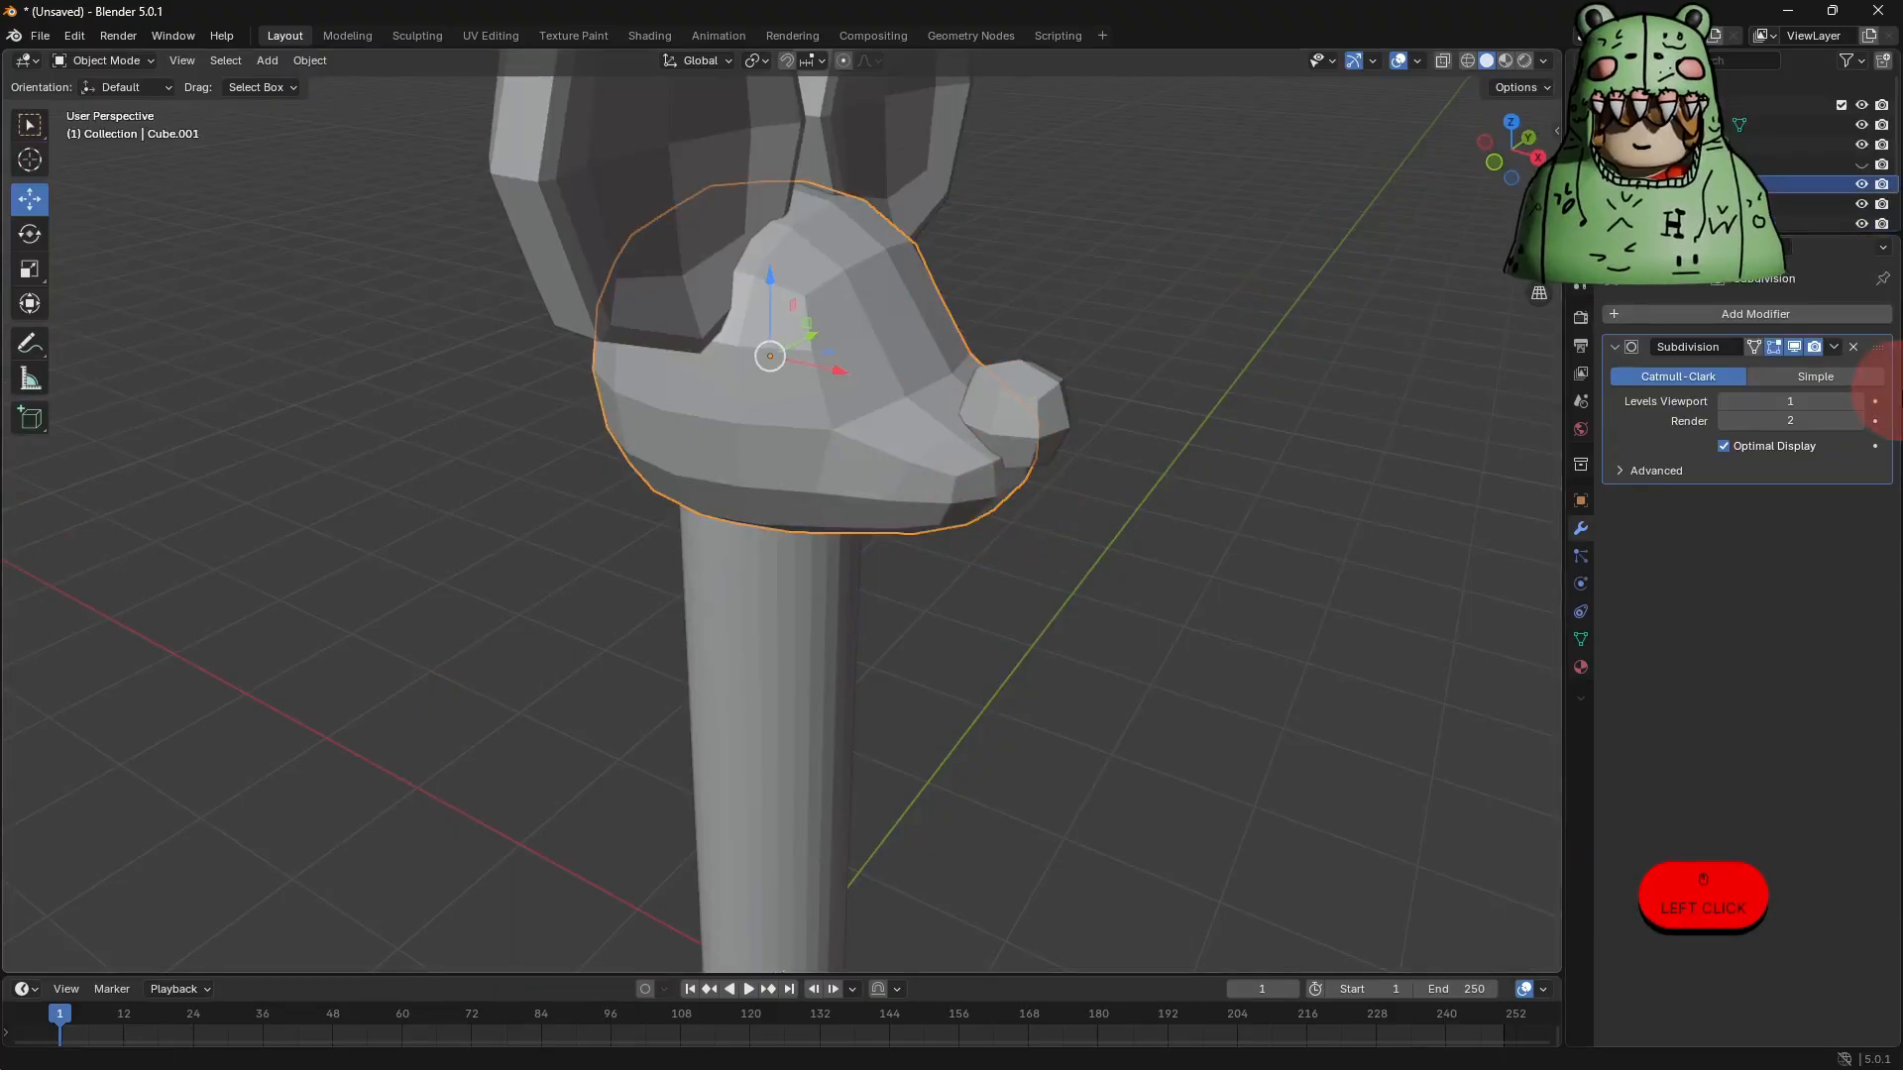
left_click(1859, 402)
left_click(1859, 402)
left_click(1294, 473)
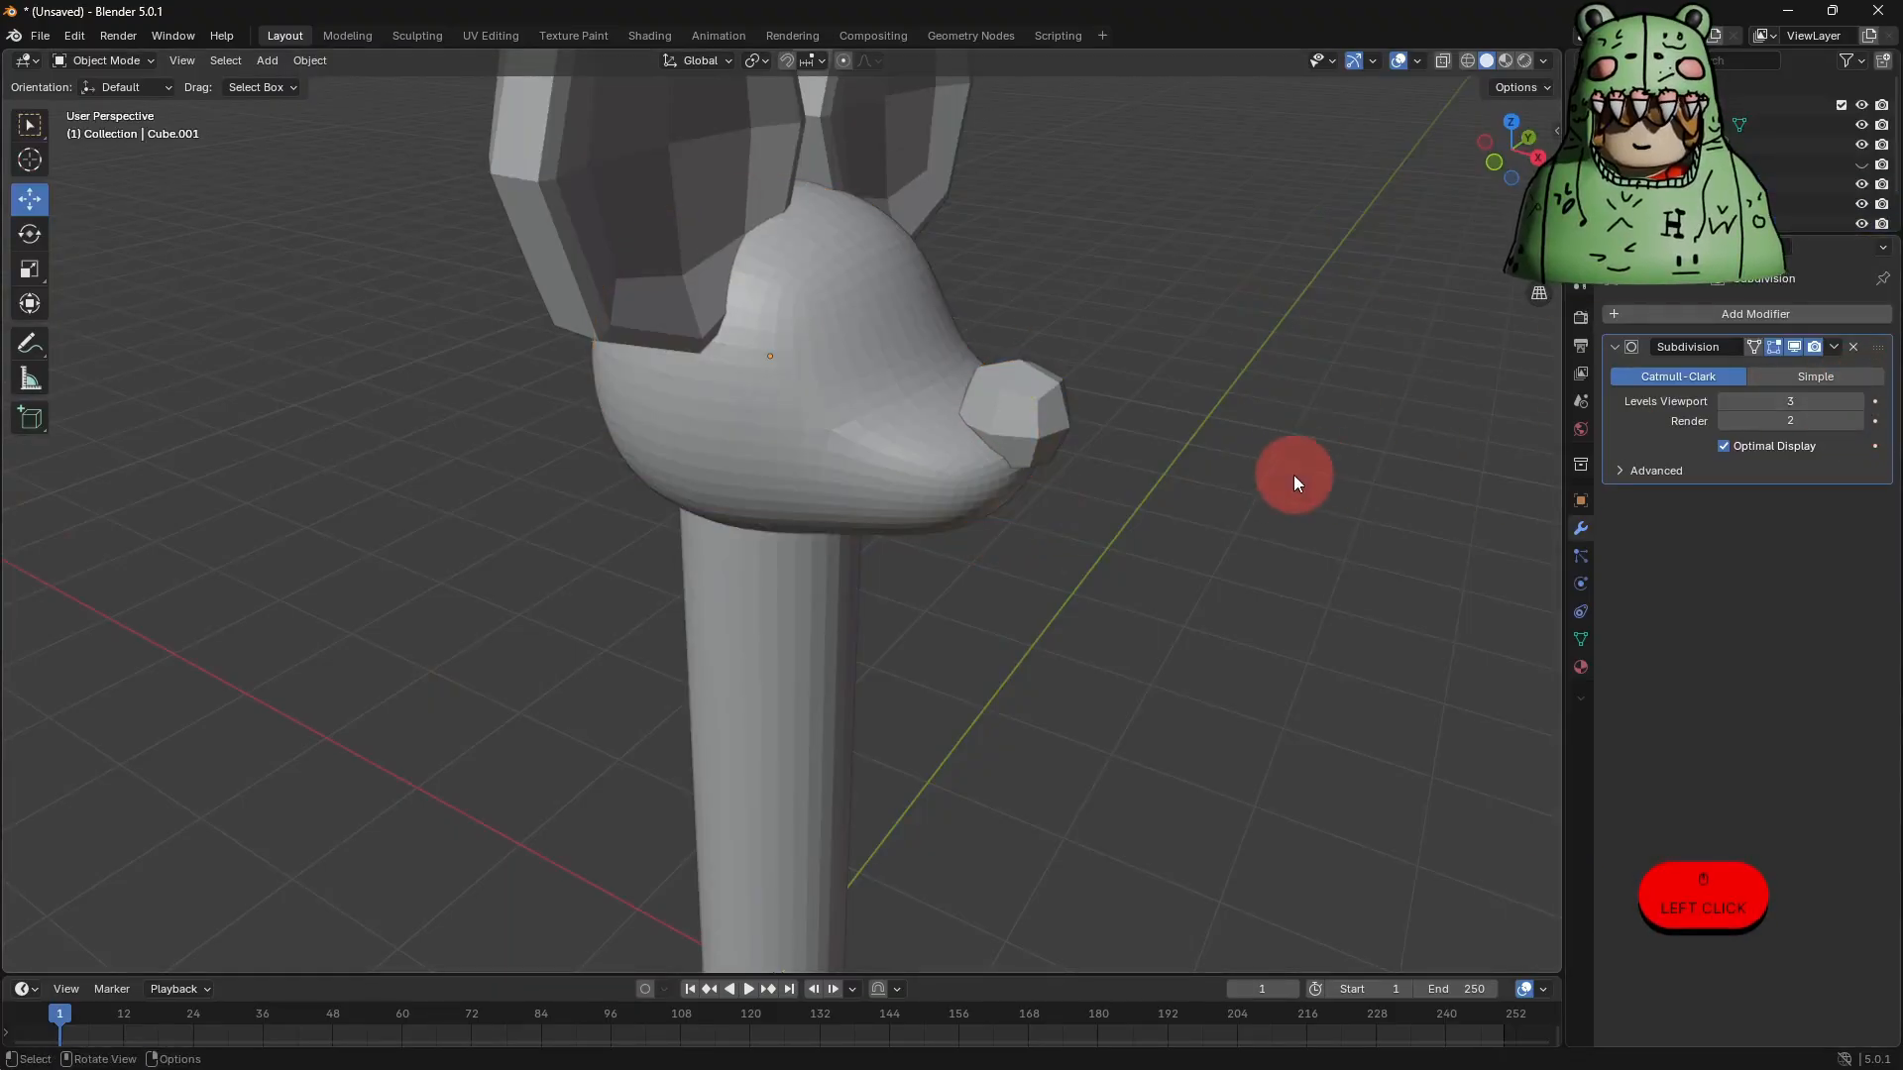
Set the nose's Subdivision viewport level to 3.
middle_click_drag(1294, 473, 969, 428)
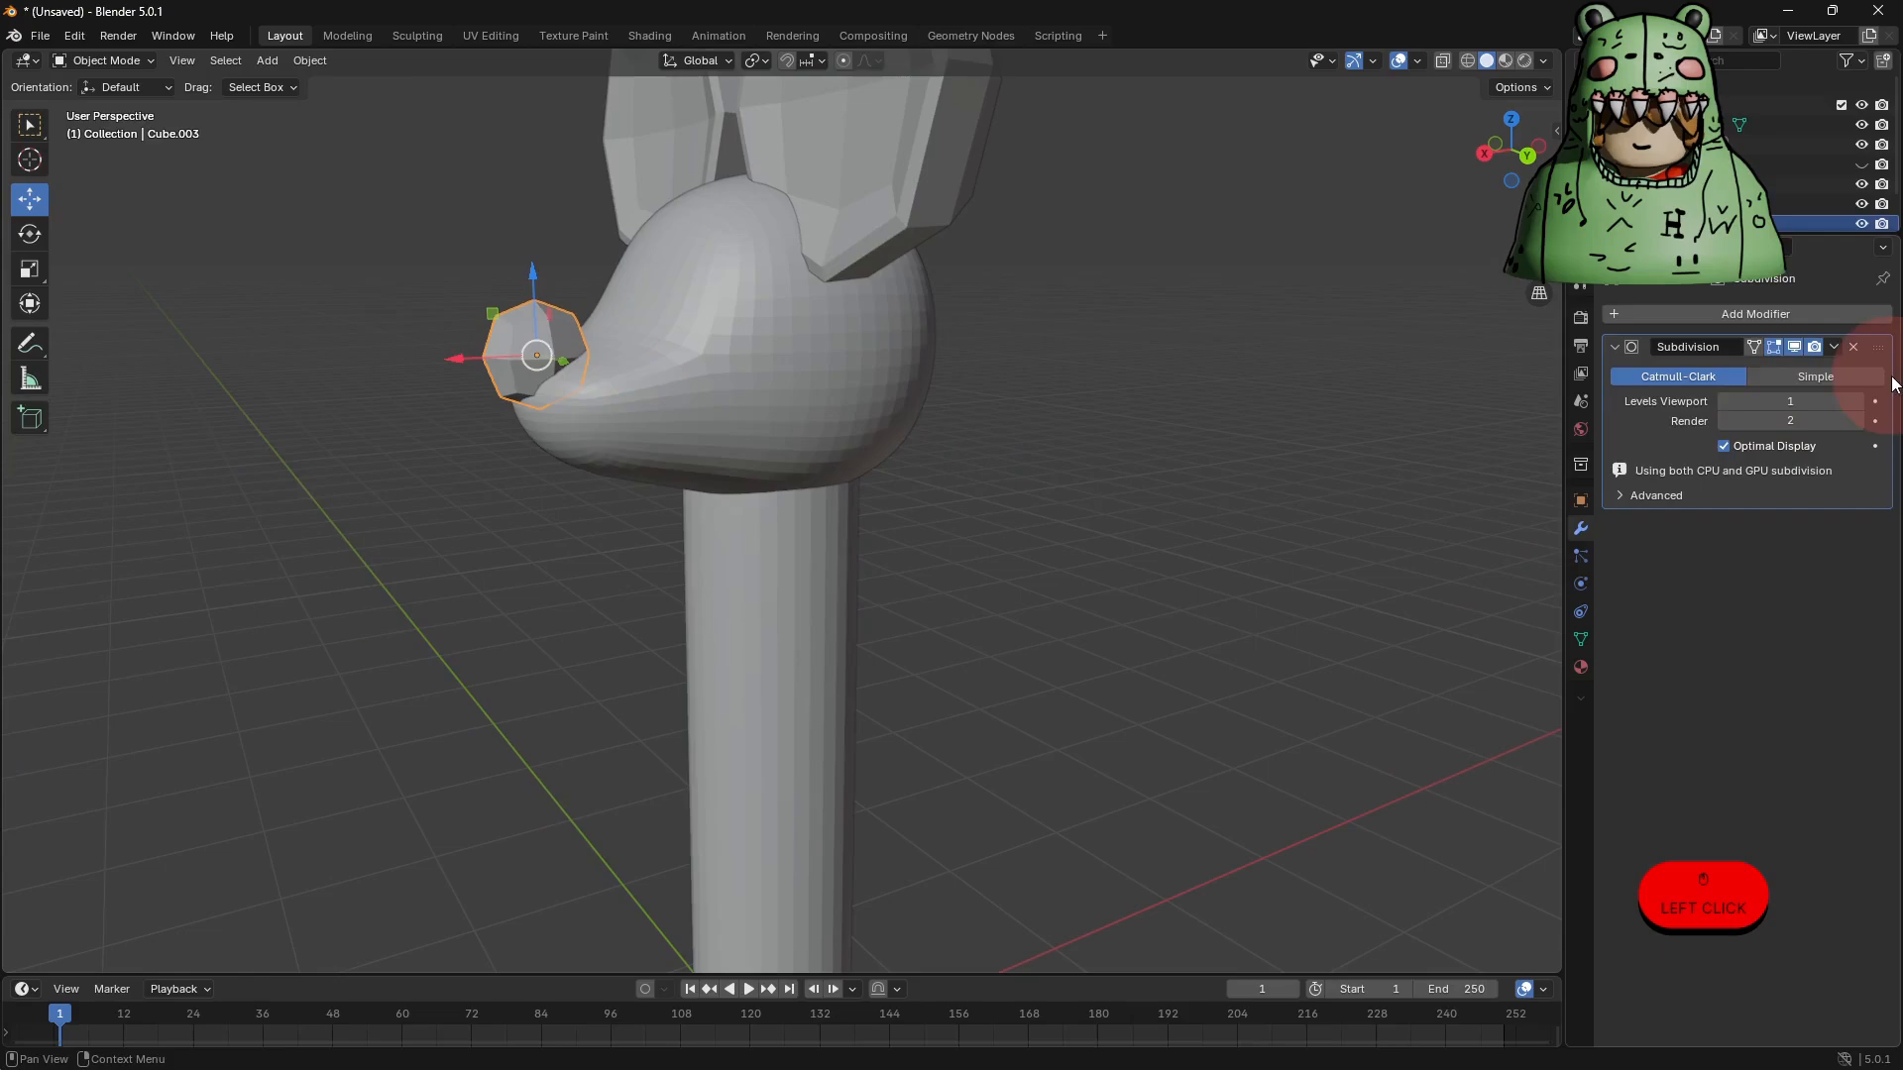
left_click(1861, 402)
left_click(1861, 403)
left_click(1194, 438)
middle_click_drag(1194, 438, 1369, 454)
Set the ears' Subdivision viewport level to 3.
left_click(1009, 178)
left_click(1860, 403)
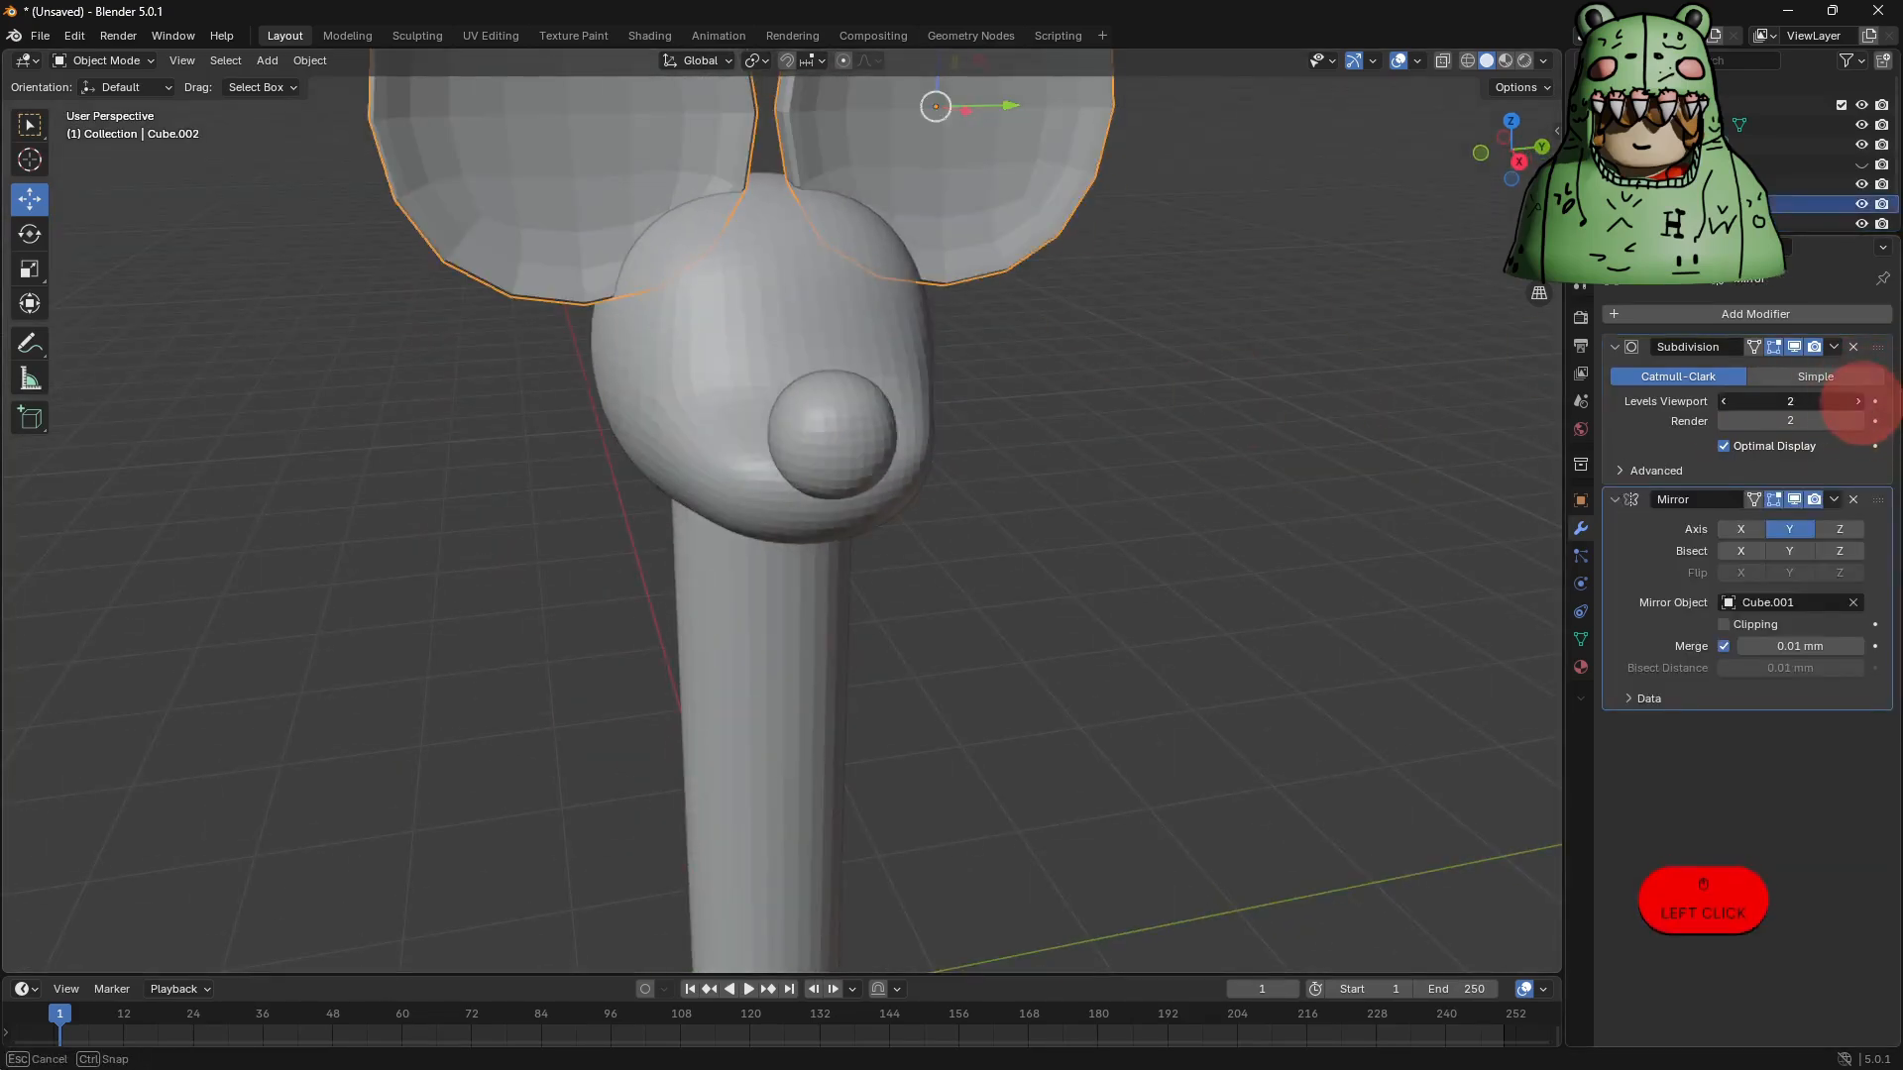
middle_click_drag(1180, 368, 910, 331)
left_click(1126, 354)
scroll(1126, 354, "down", 4)
middle_click_drag(1056, 392, 1477, 414)
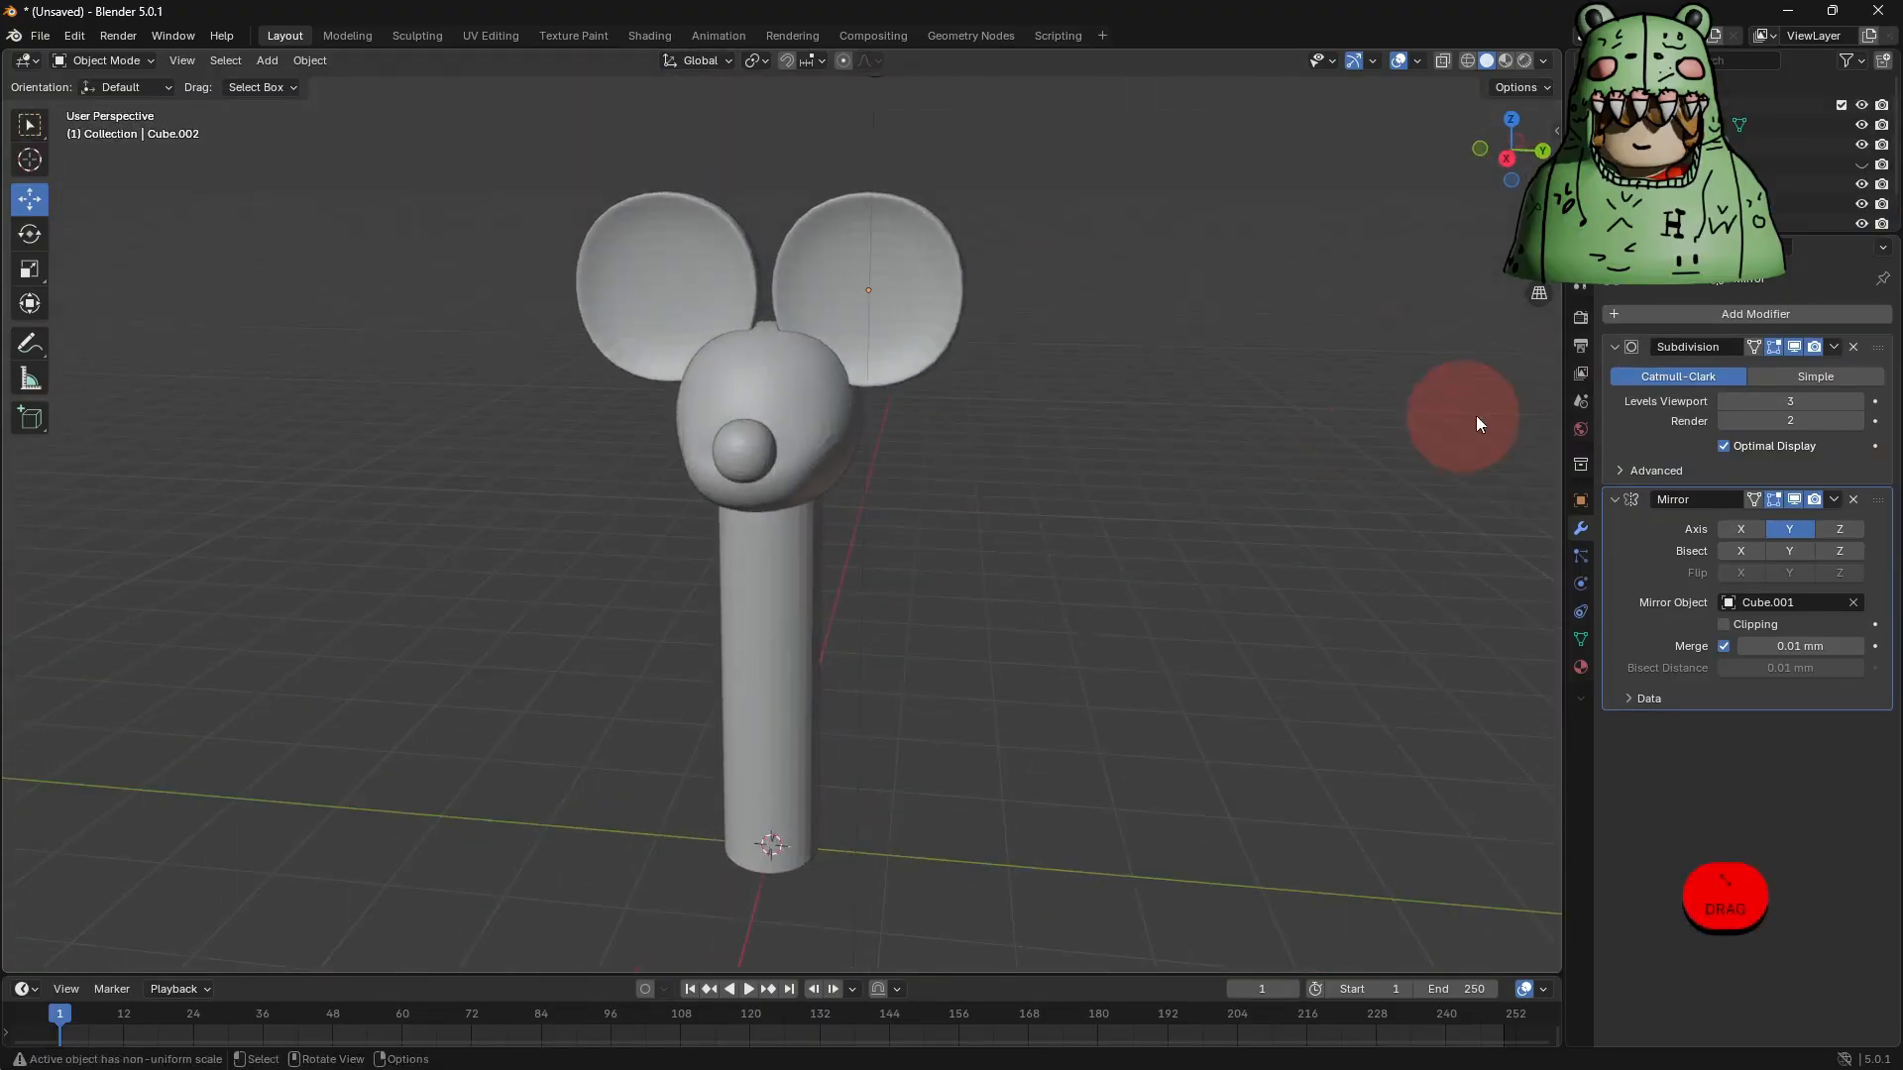
Return the Subdivision viewport levels of the ears, head and nose to 1.
mouse_move(1723, 401)
left_mouse_down()
mouse_move(1685, 402)
mouse_move(1727, 409)
left_mouse_up()
left_click(806, 396)
left_click(783, 434)
middle_click_drag(924, 526, 836, 540)
Switch to Bambu Studio and enable supports for the ValveMouse model, keeping the tree(auto) type.
mouse_move(1177, 1050)
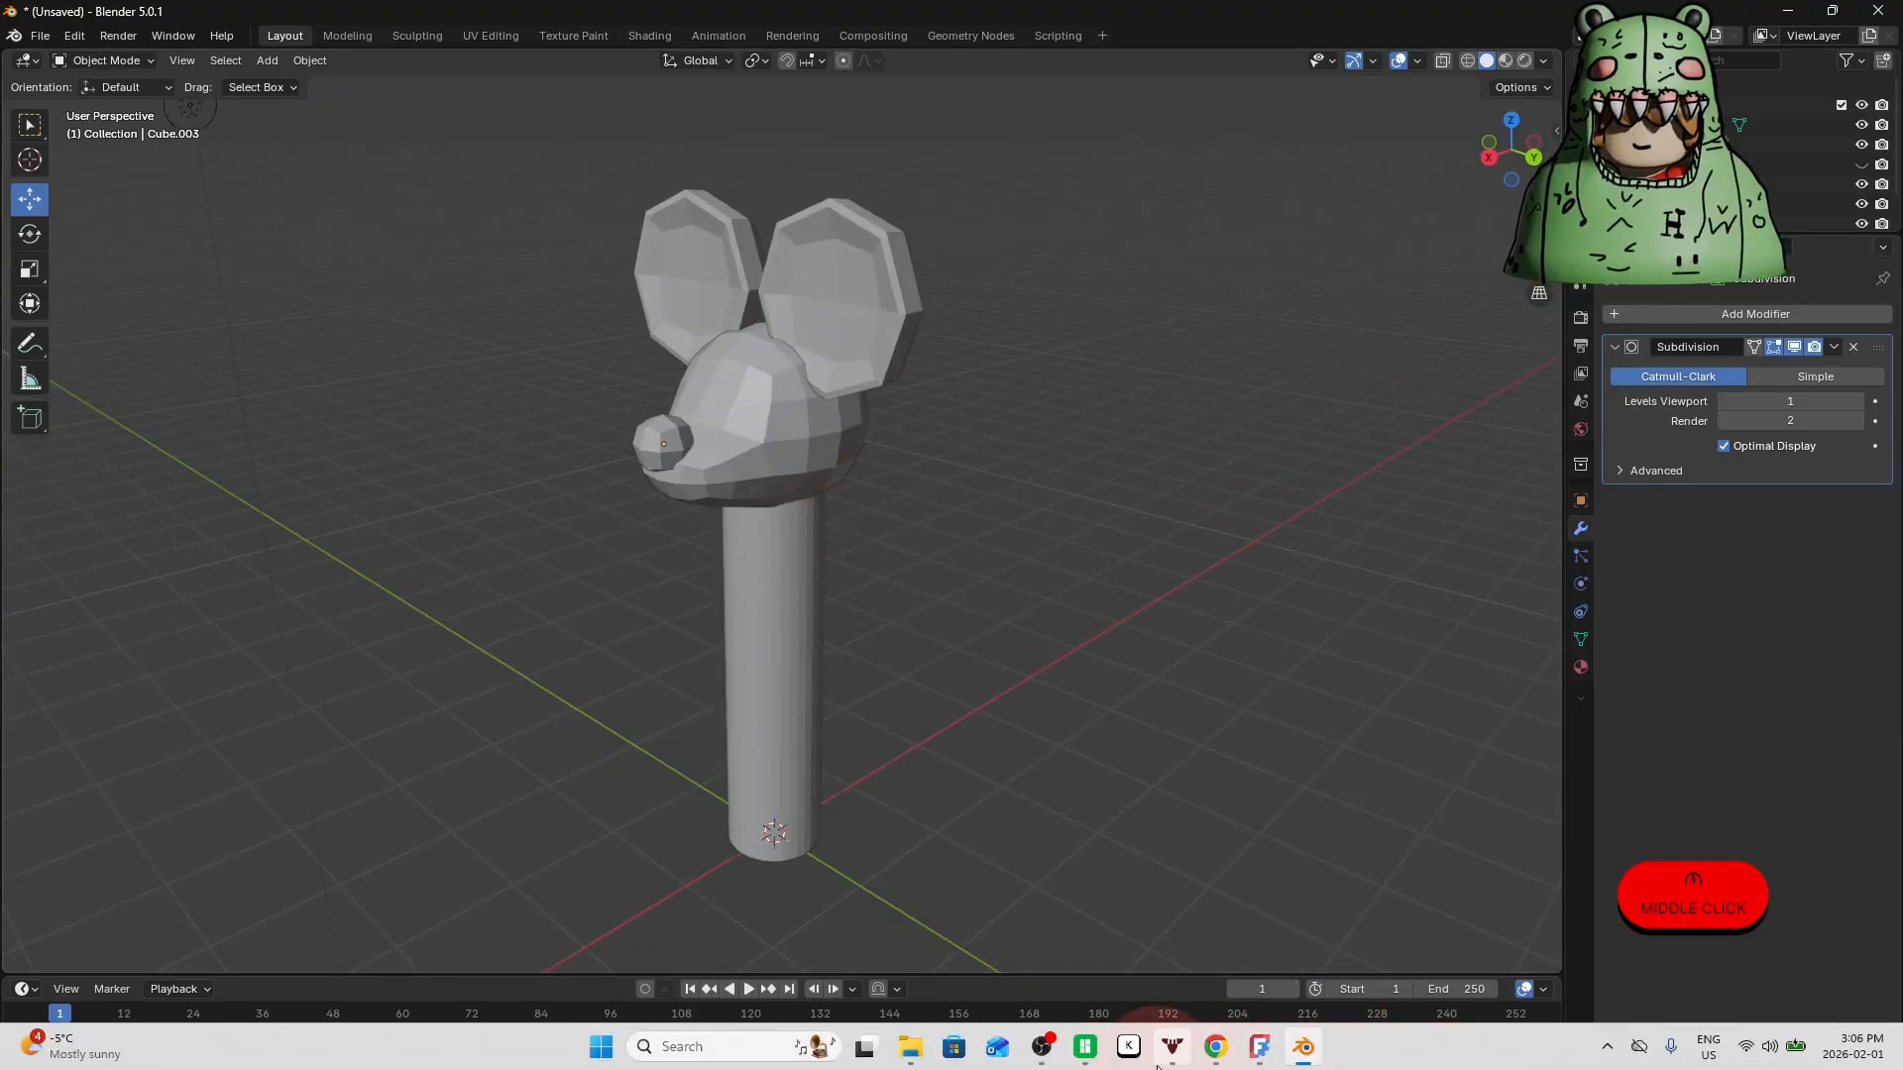
left_click(1172, 1047)
left_click(248, 490)
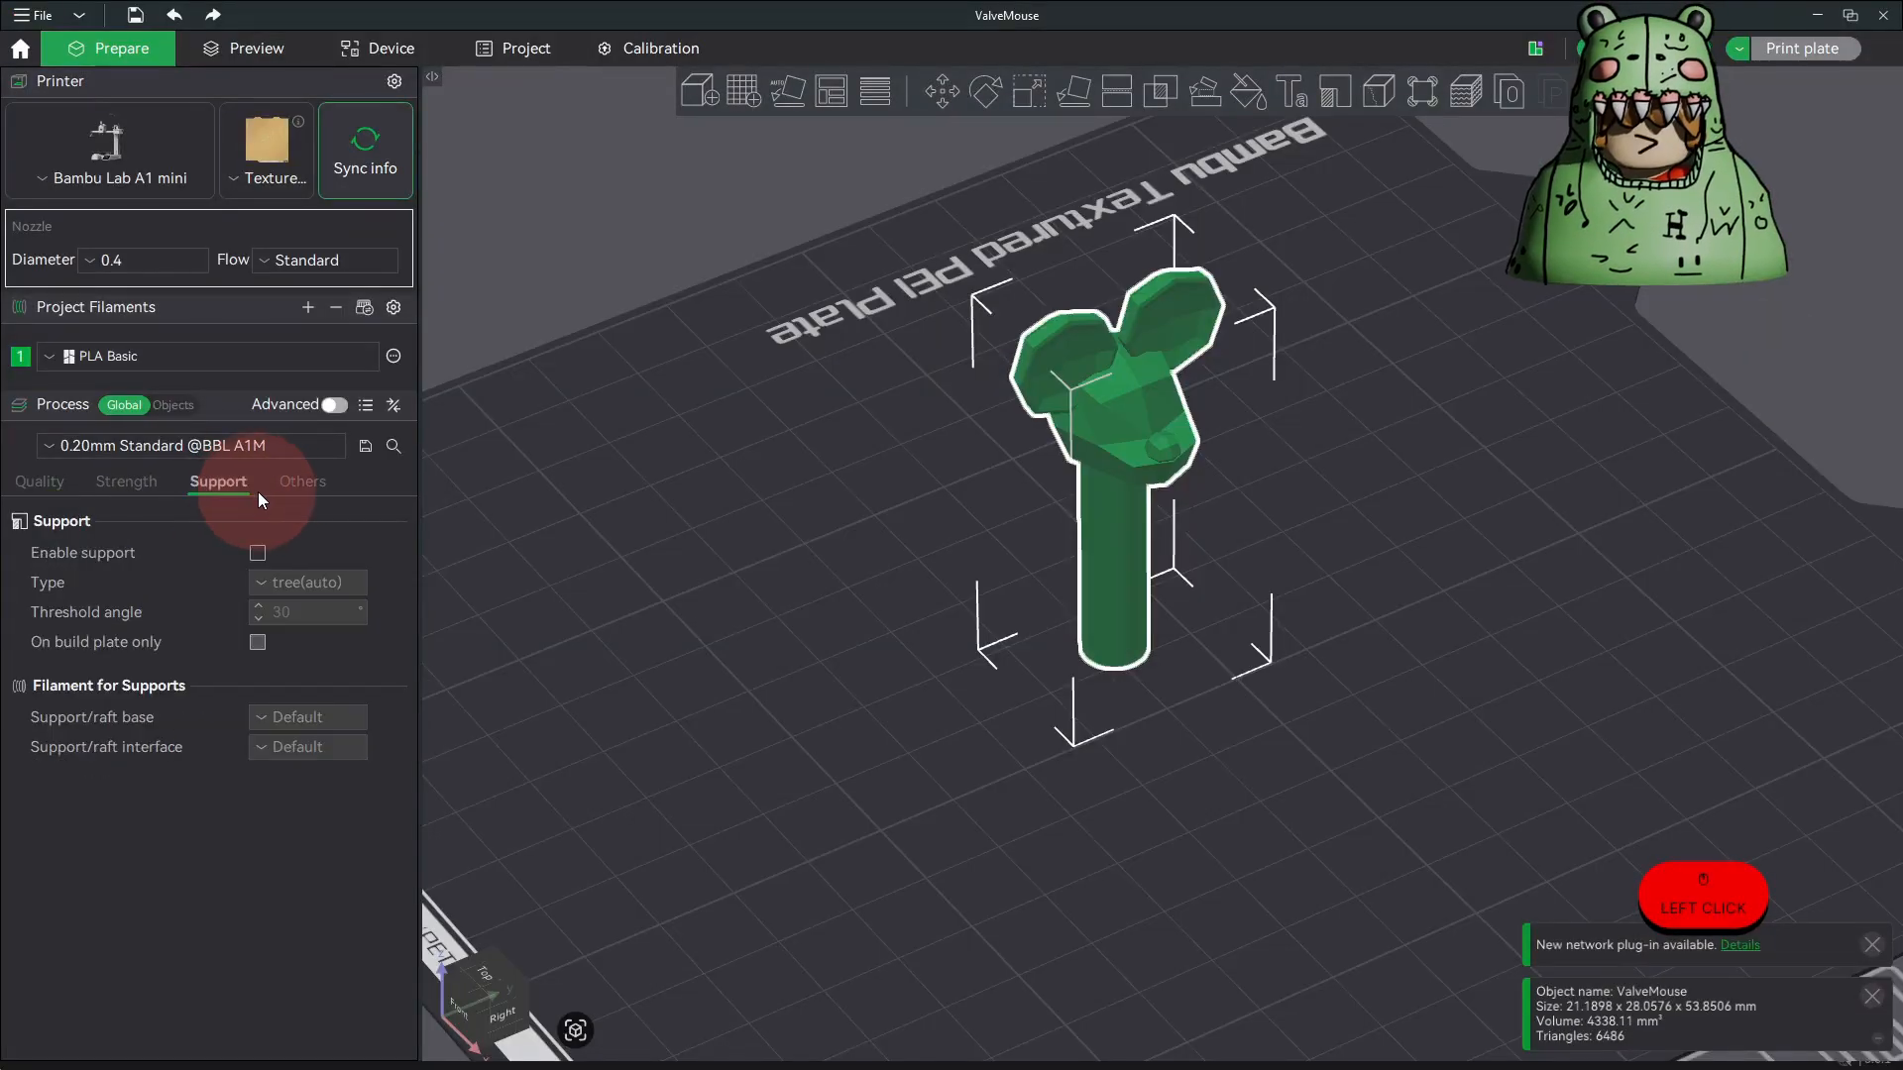
left_click(257, 553)
left_click(290, 581)
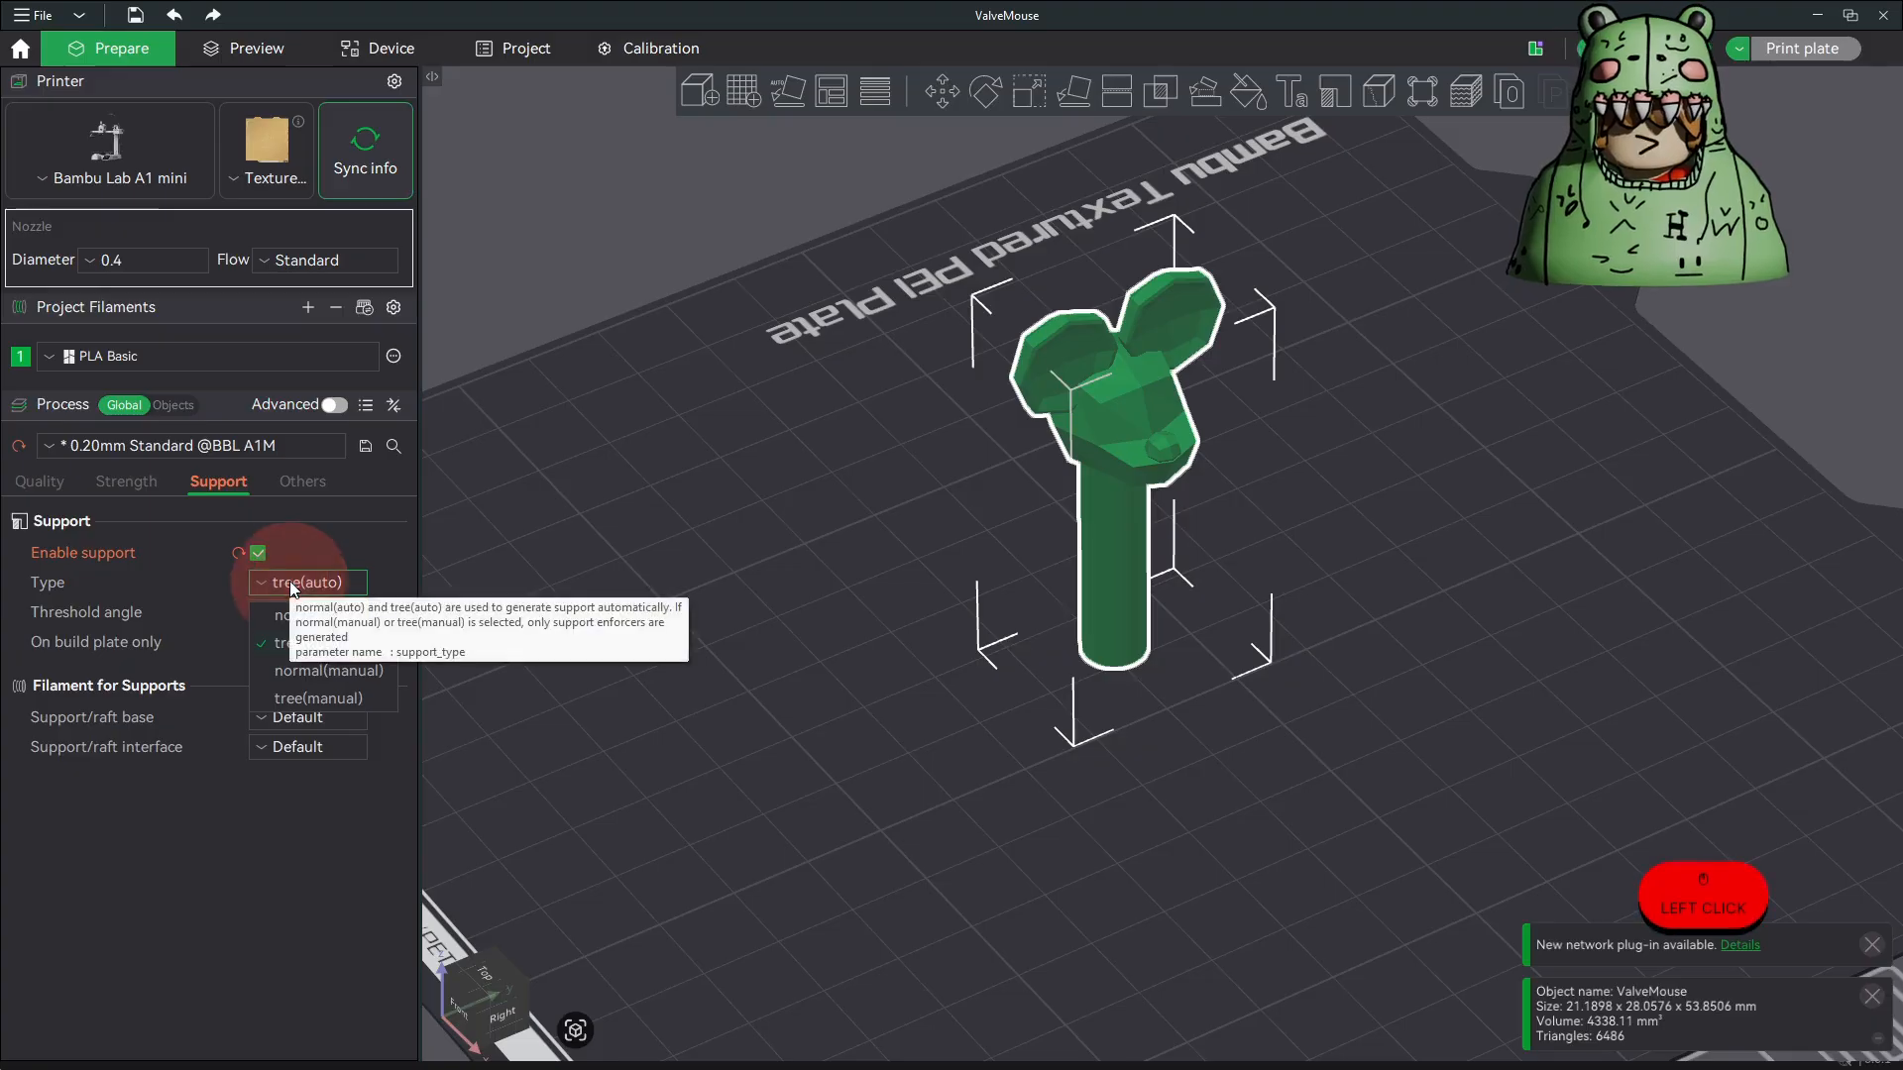
left_click(532, 645)
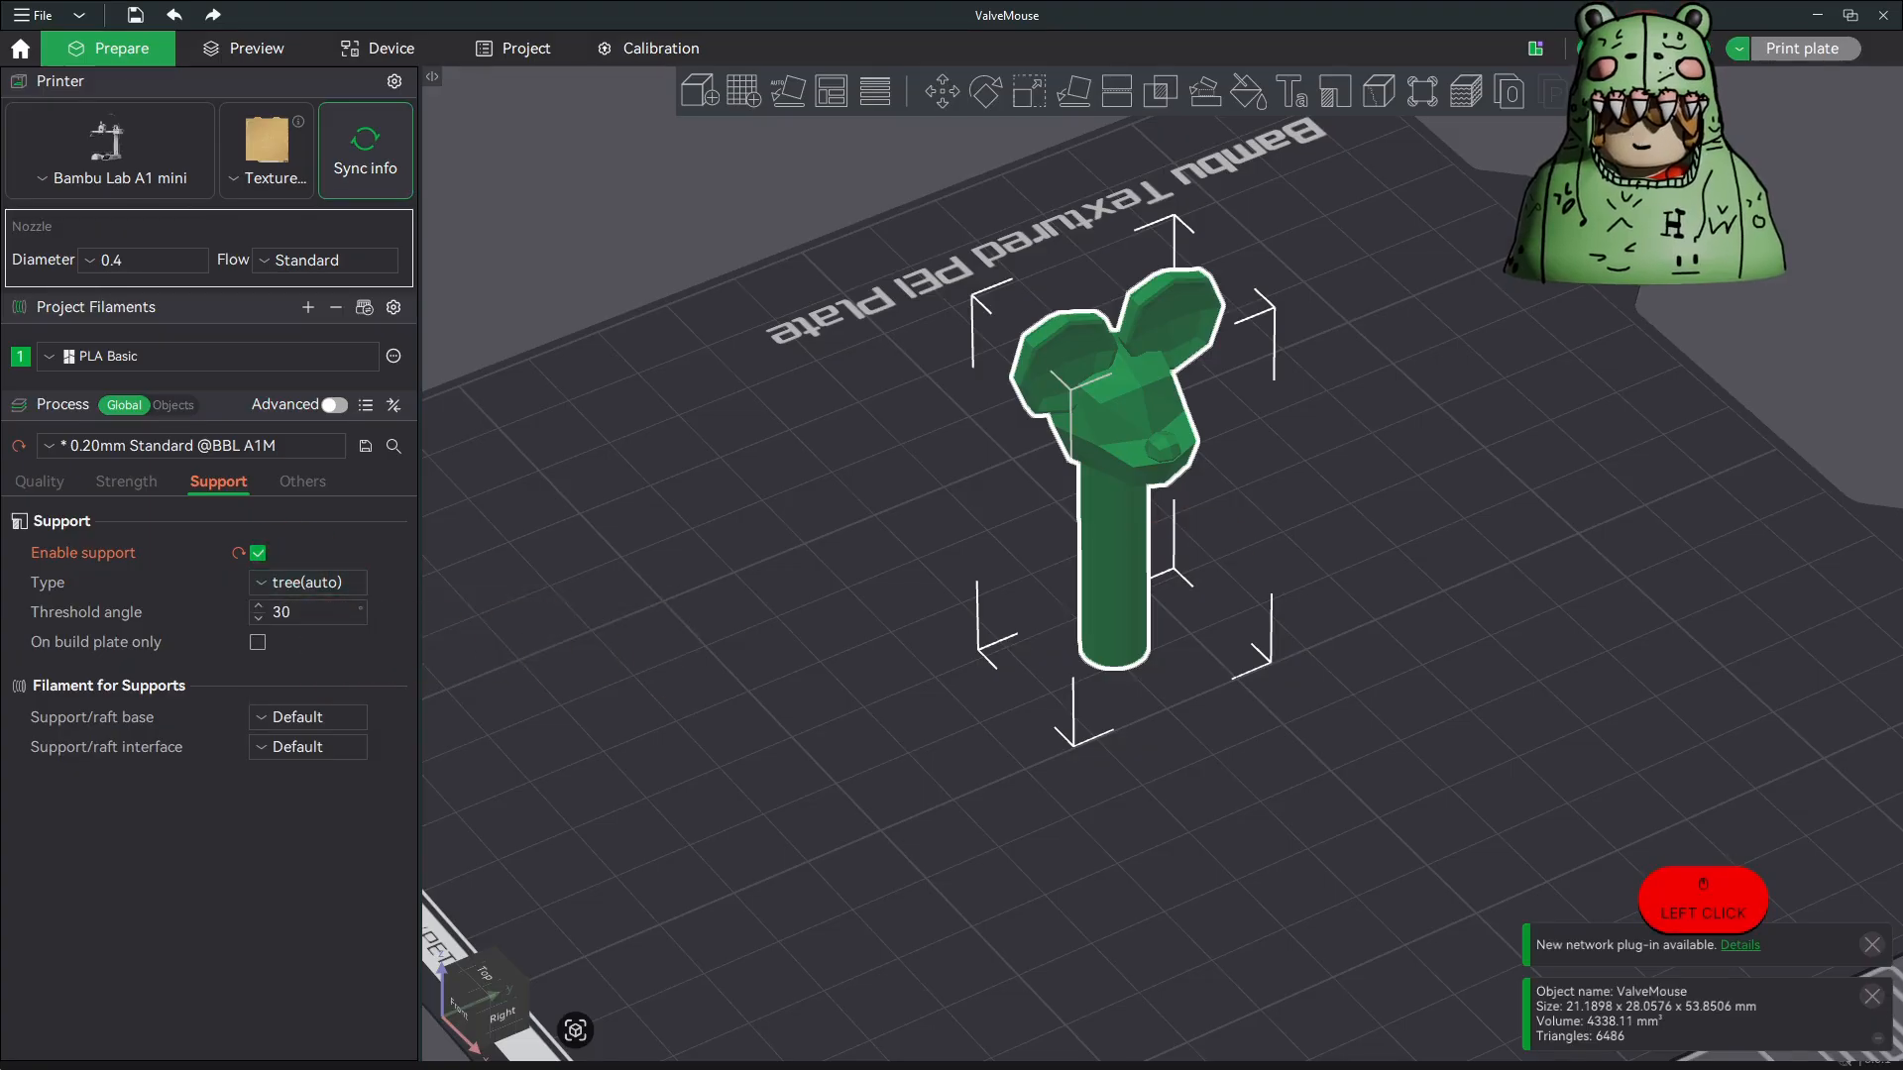
Slice the plate and inspect the base of the sliced model and its supports from below.
left_click(1651, 48)
left_click_drag(1328, 568, 1213, 592)
scroll(1098, 367, "up", 2)
scroll(1225, 585, "up", 8)
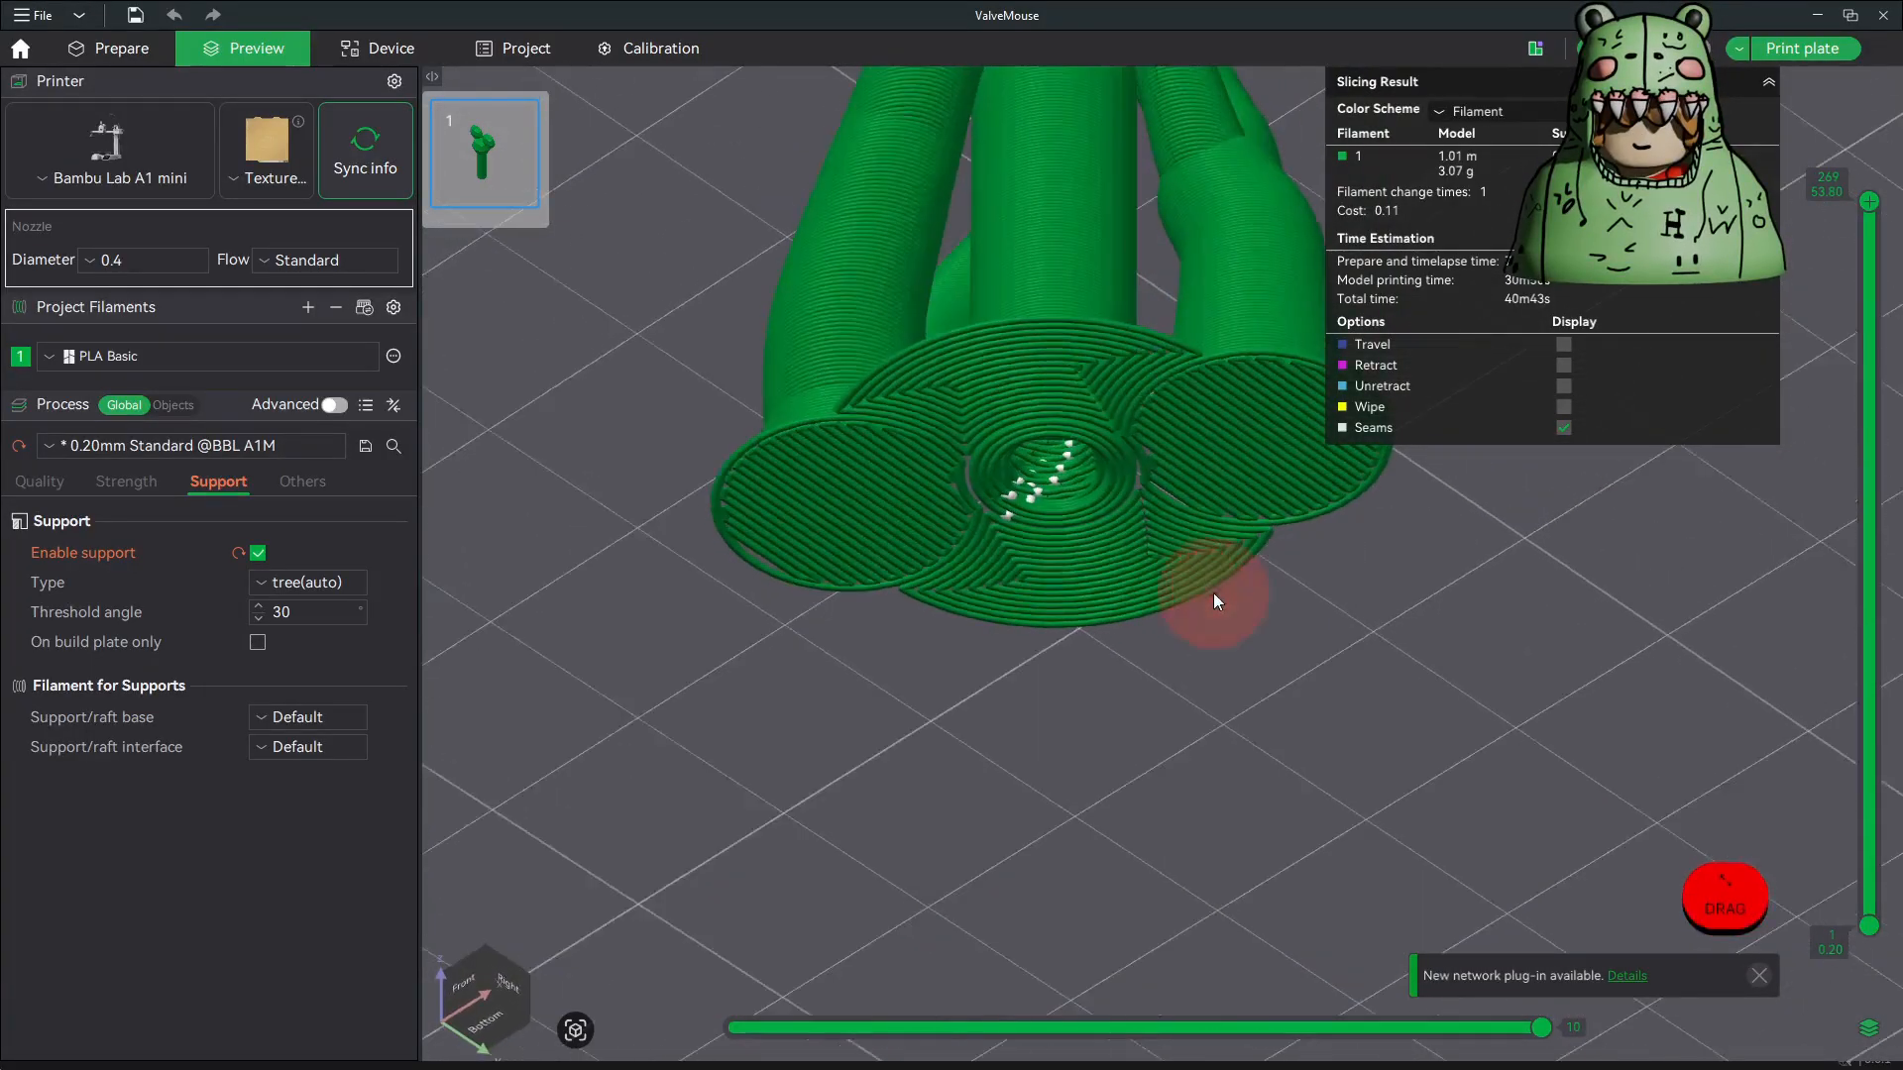
Set the printer's nozzle diameter to 0.2 and slice the plate again with the supports enabled.
left_click(127, 264)
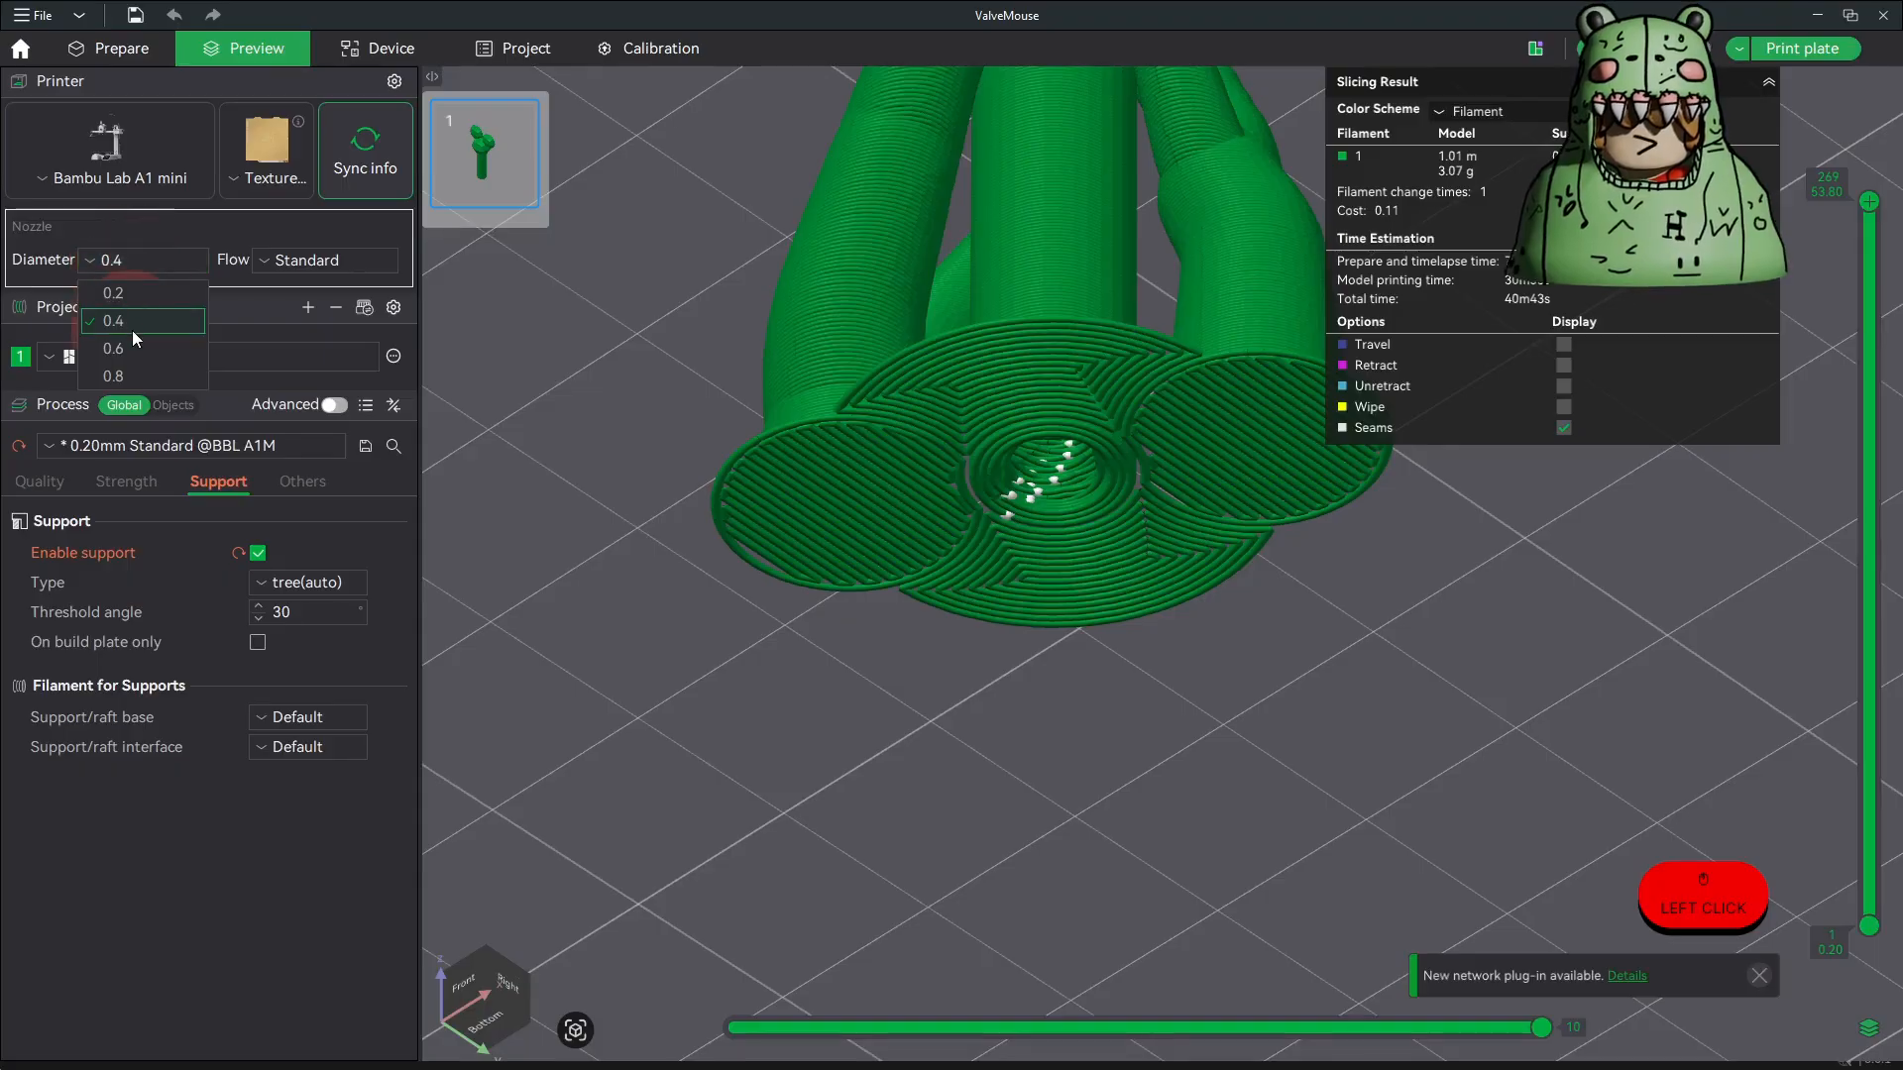
left_click(166, 252)
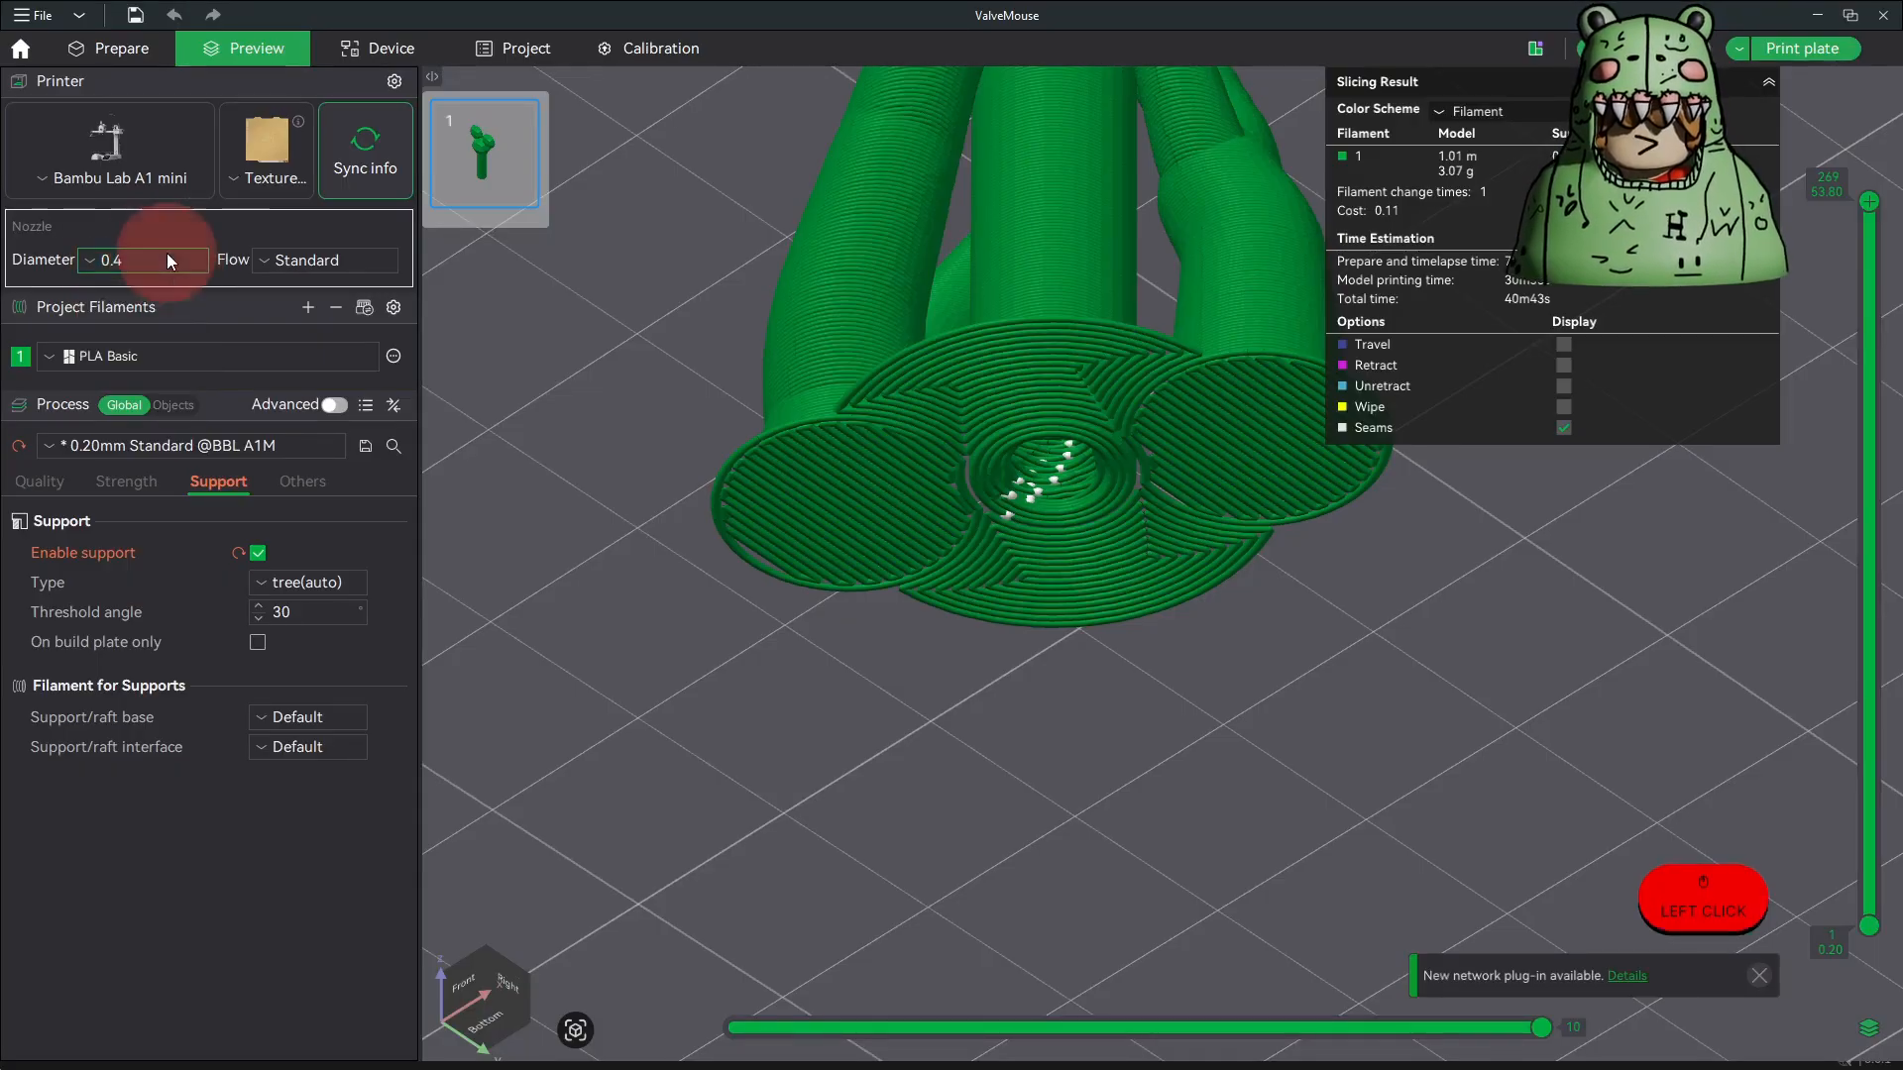
mouse_move(914, 454)
left_mouse_down()
mouse_move(906, 376)
mouse_move(977, 550)
mouse_move(943, 555)
mouse_move(1001, 520)
mouse_move(930, 398)
mouse_move(948, 457)
left_mouse_up()
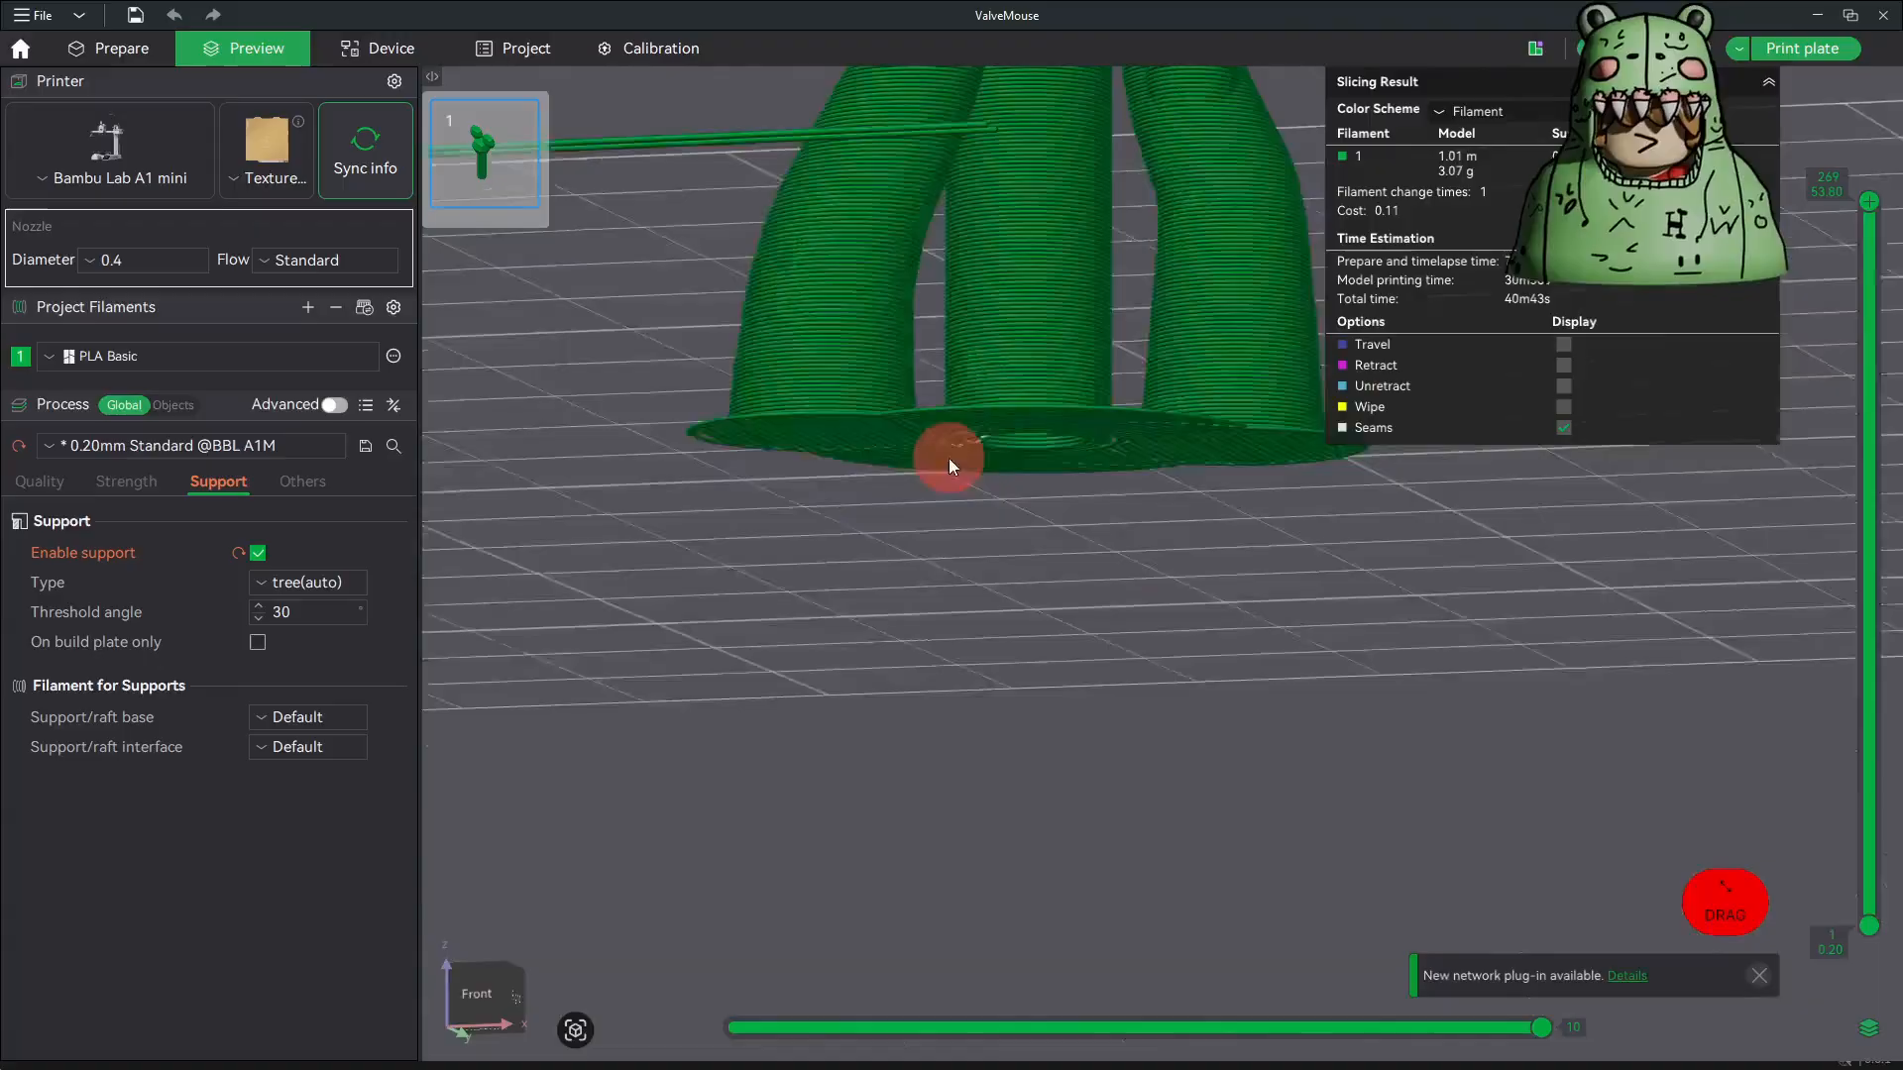
scroll(950, 462, "up", 3)
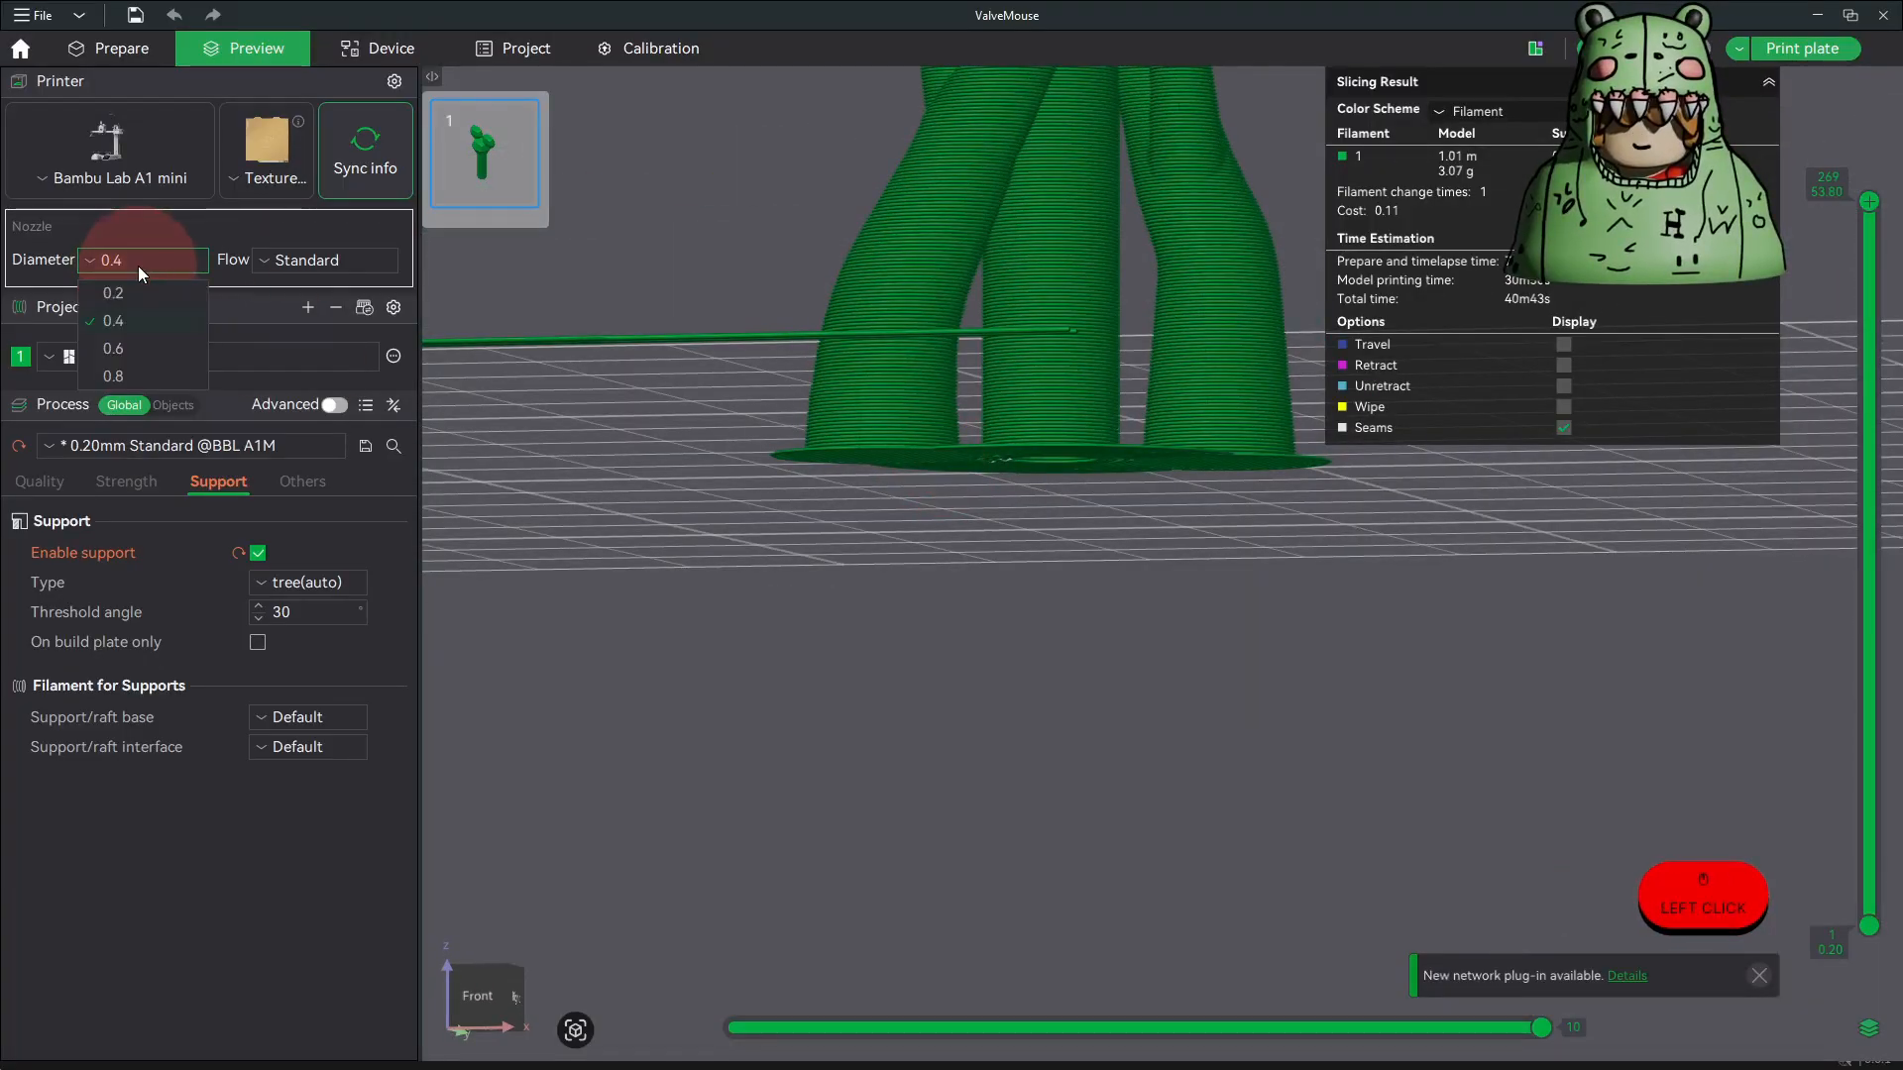
left_click(127, 293)
left_click(1041, 461)
left_click_drag(1265, 364, 1287, 525)
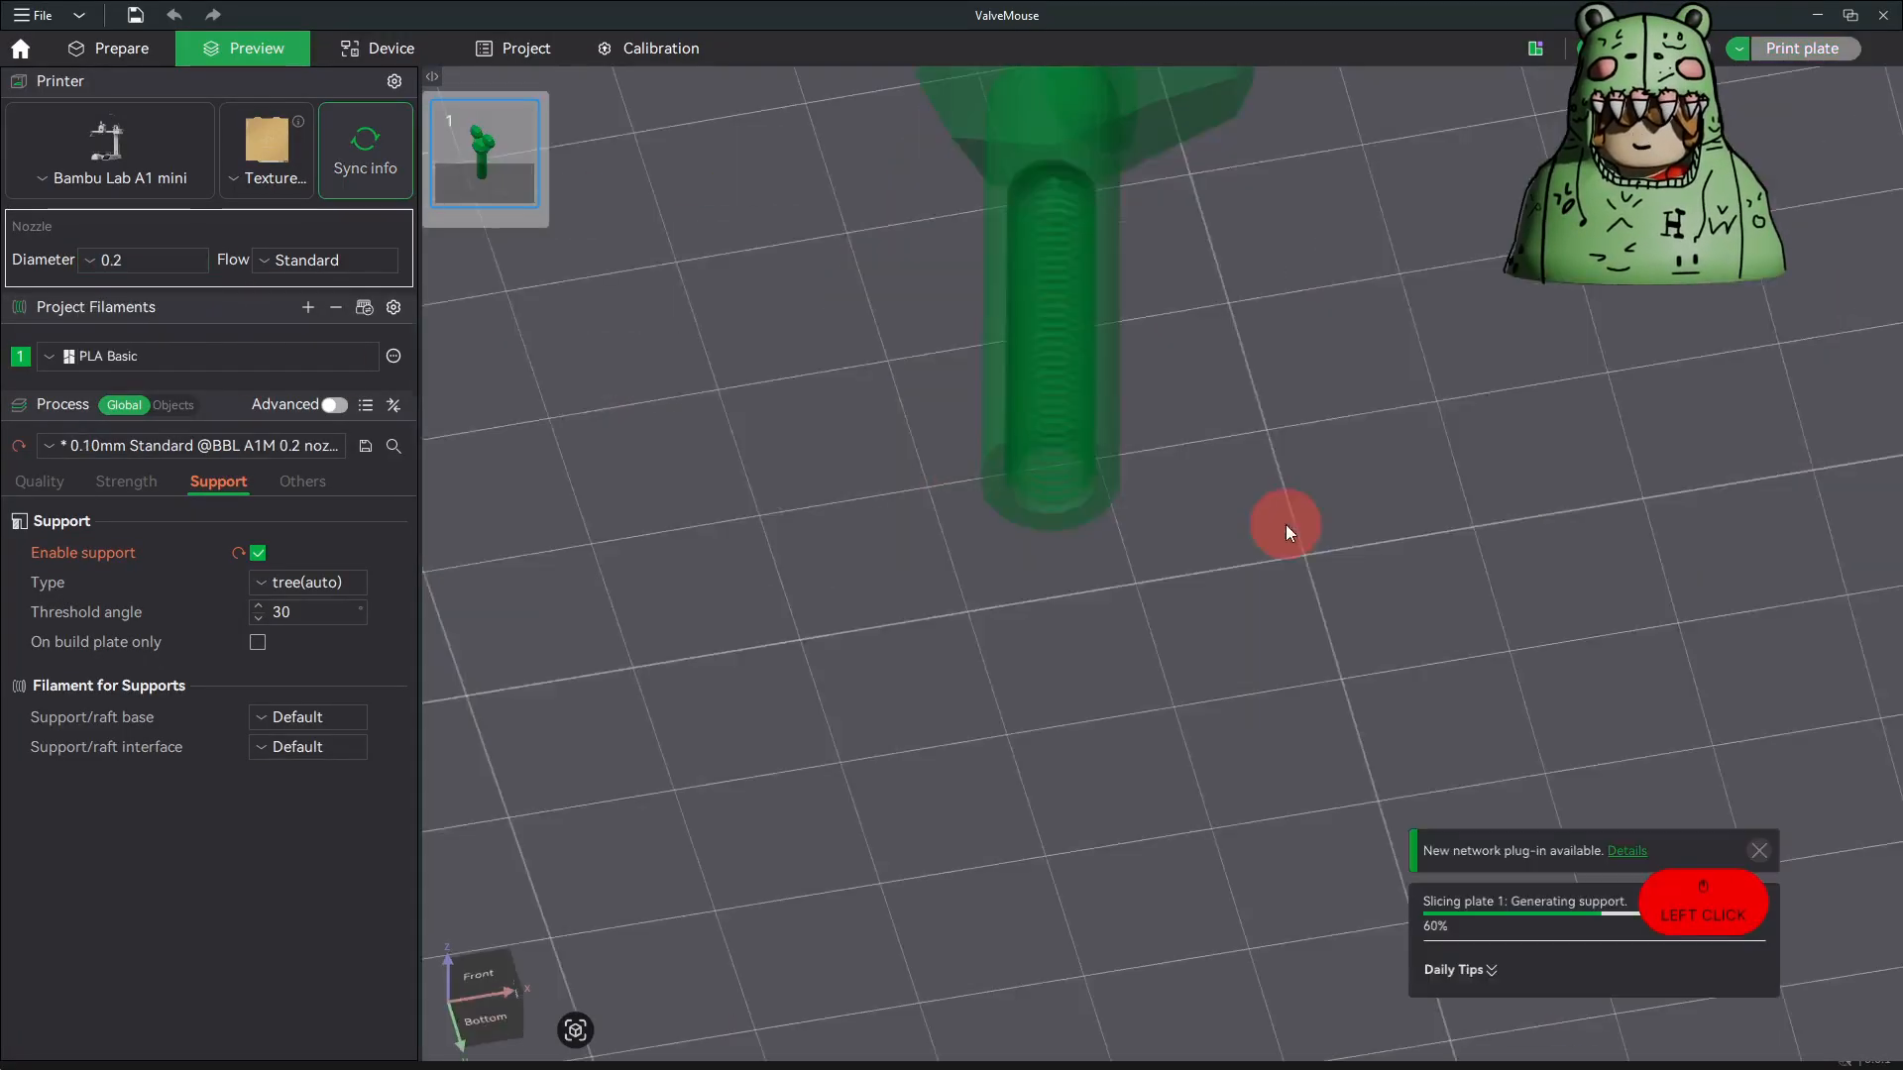
left_click_drag(1085, 532, 1074, 823)
scroll(1176, 531, "up", 5)
scroll(1146, 589, "down", 3)
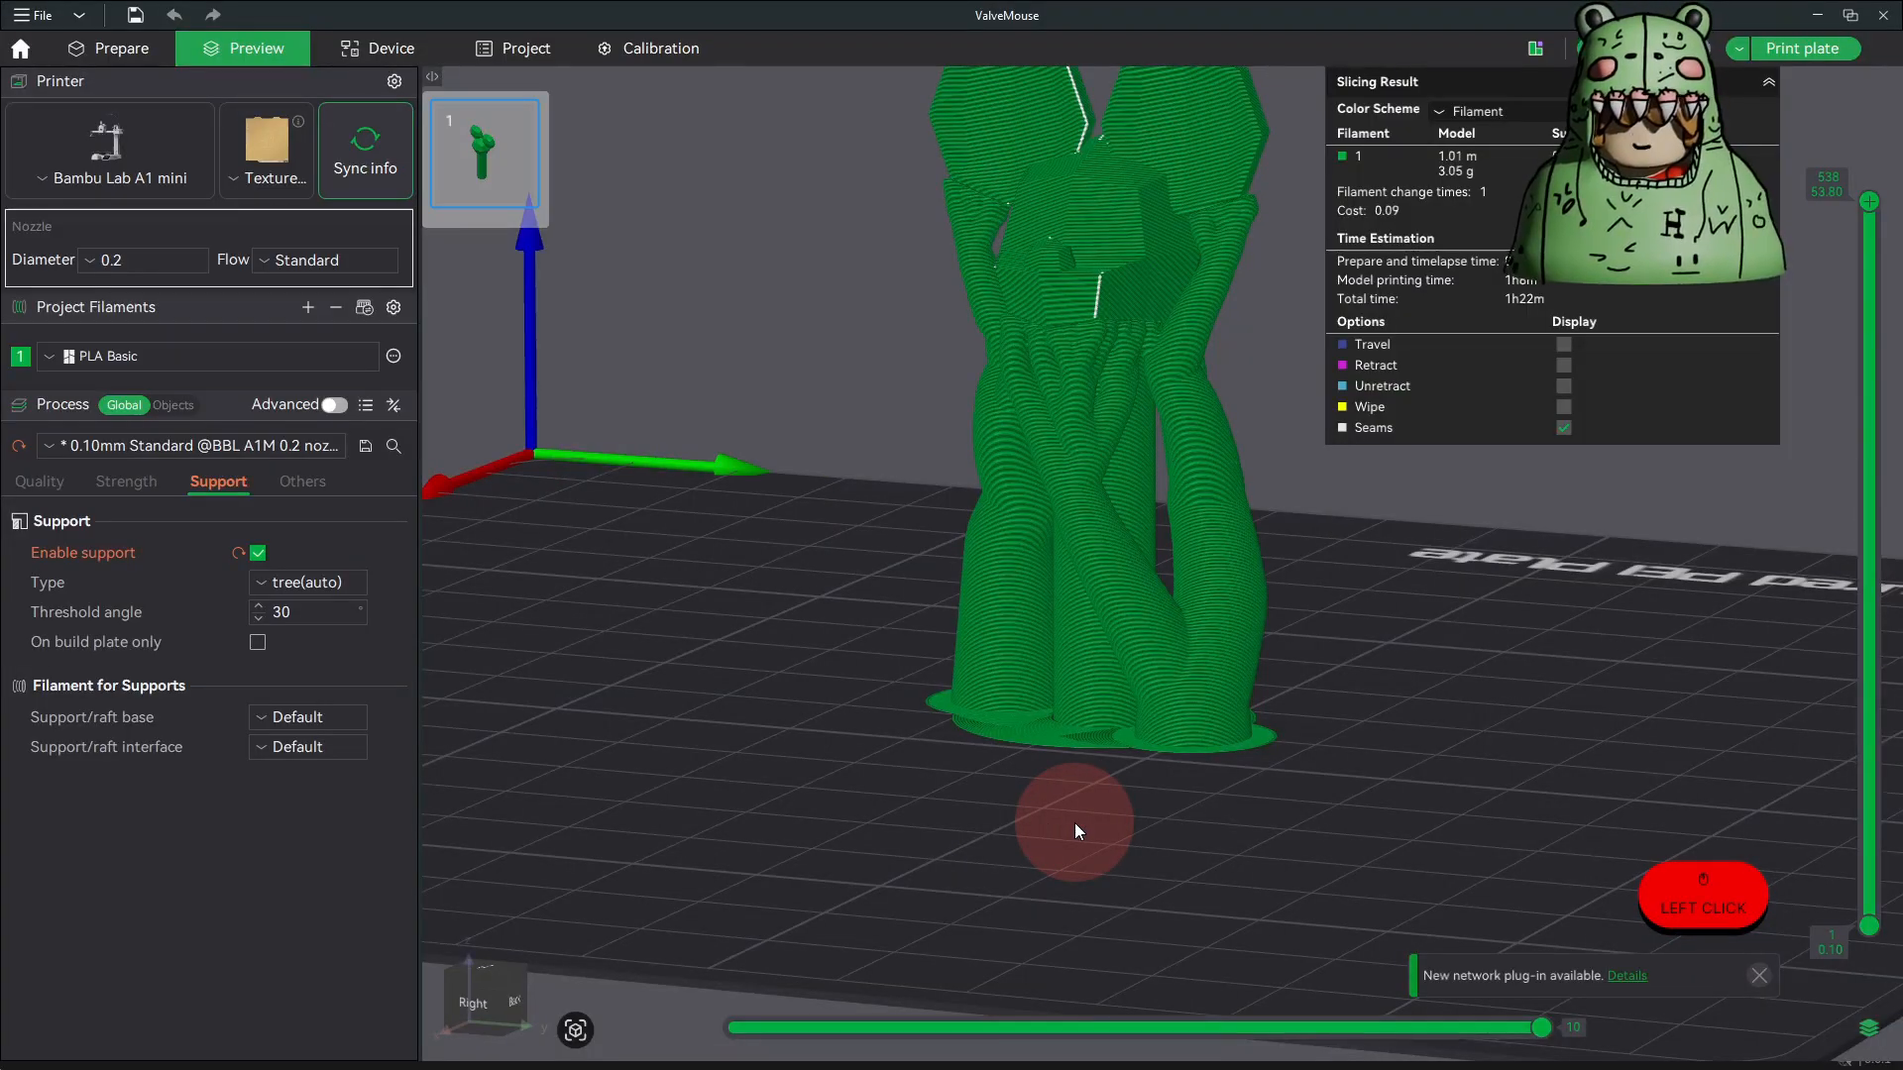